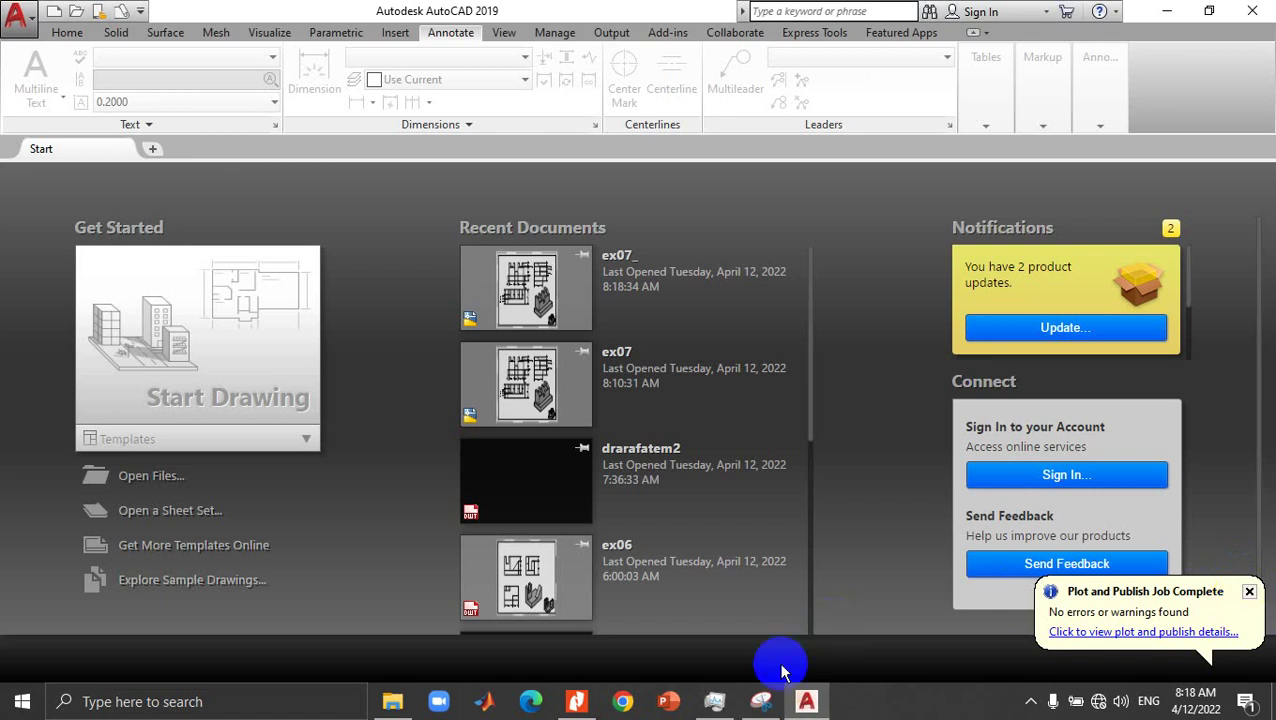
# Step: Bring lab9t012.pdf forward in Nitro Pro and open Snipping Tool over it
pyautogui.click(575, 703)
pyautogui.click(575, 703)
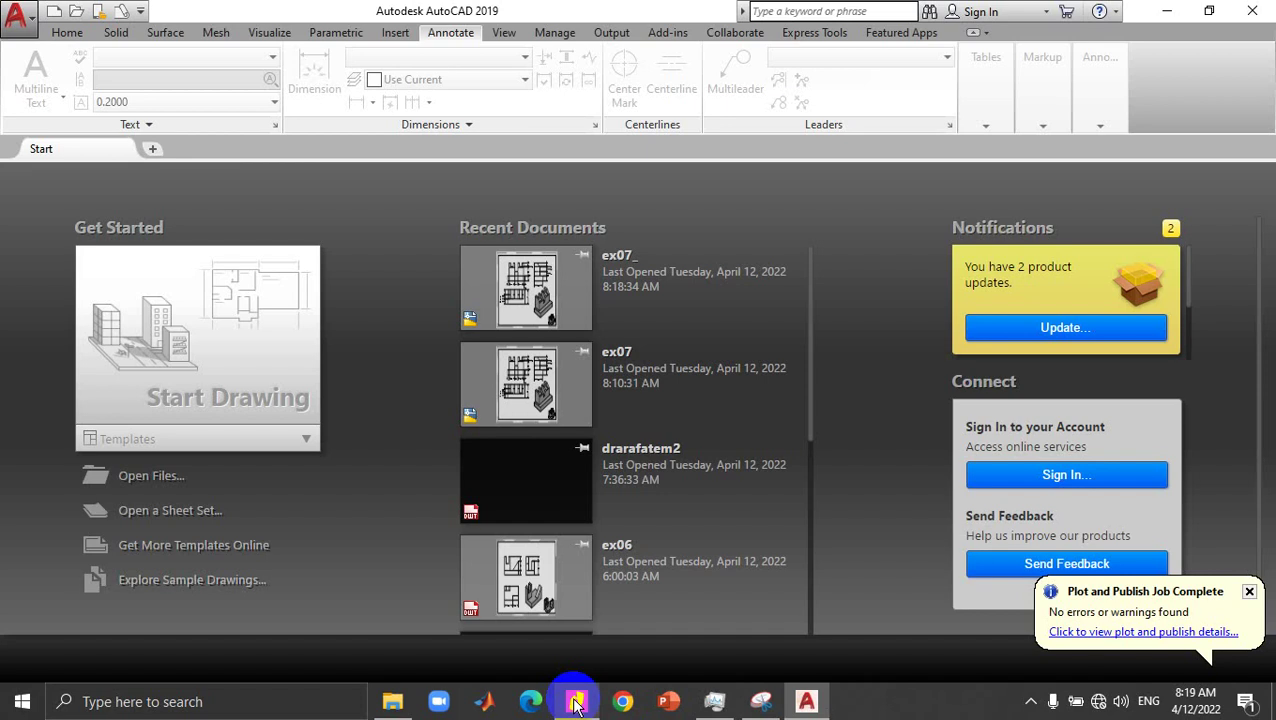
pyautogui.click(575, 705)
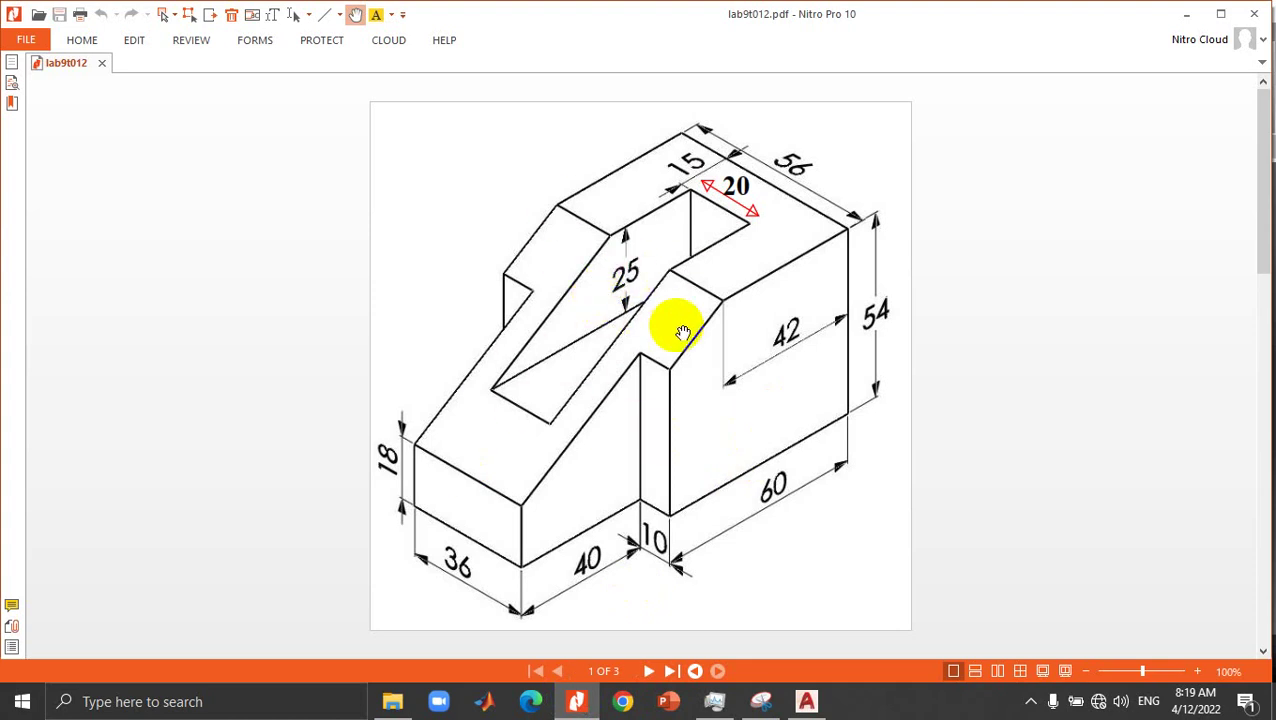
pyautogui.click(760, 700)
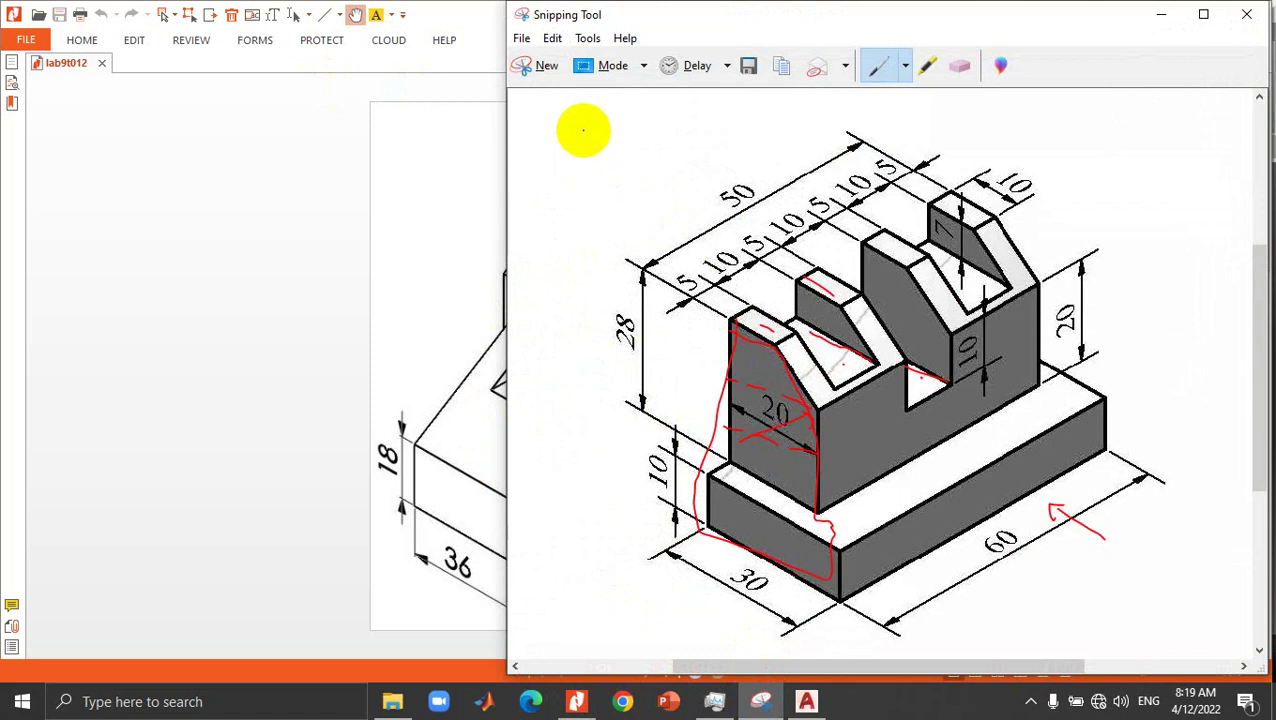
# Step: Snip the wedge-cut block drawing from the PDF, then minimize Nitro Pro to show the capture
pyautogui.click(547, 72)
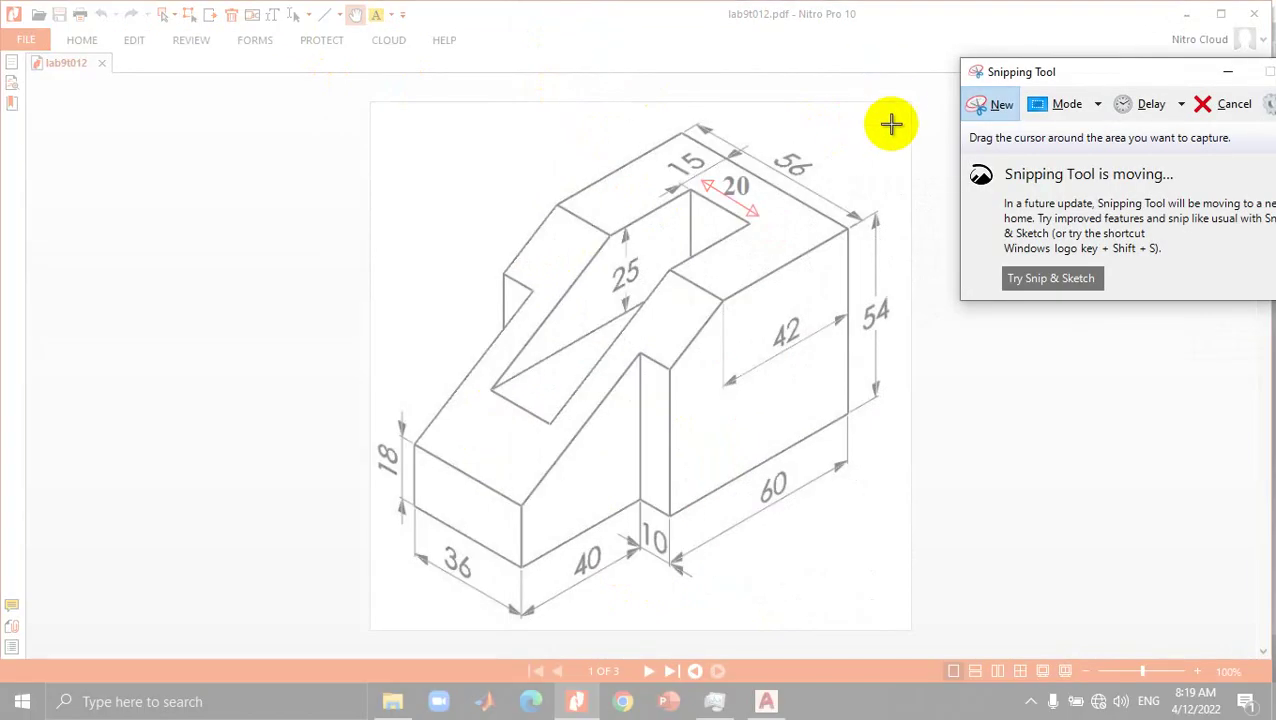
pyautogui.moveTo(905, 105); pyautogui.dragTo(367, 625)
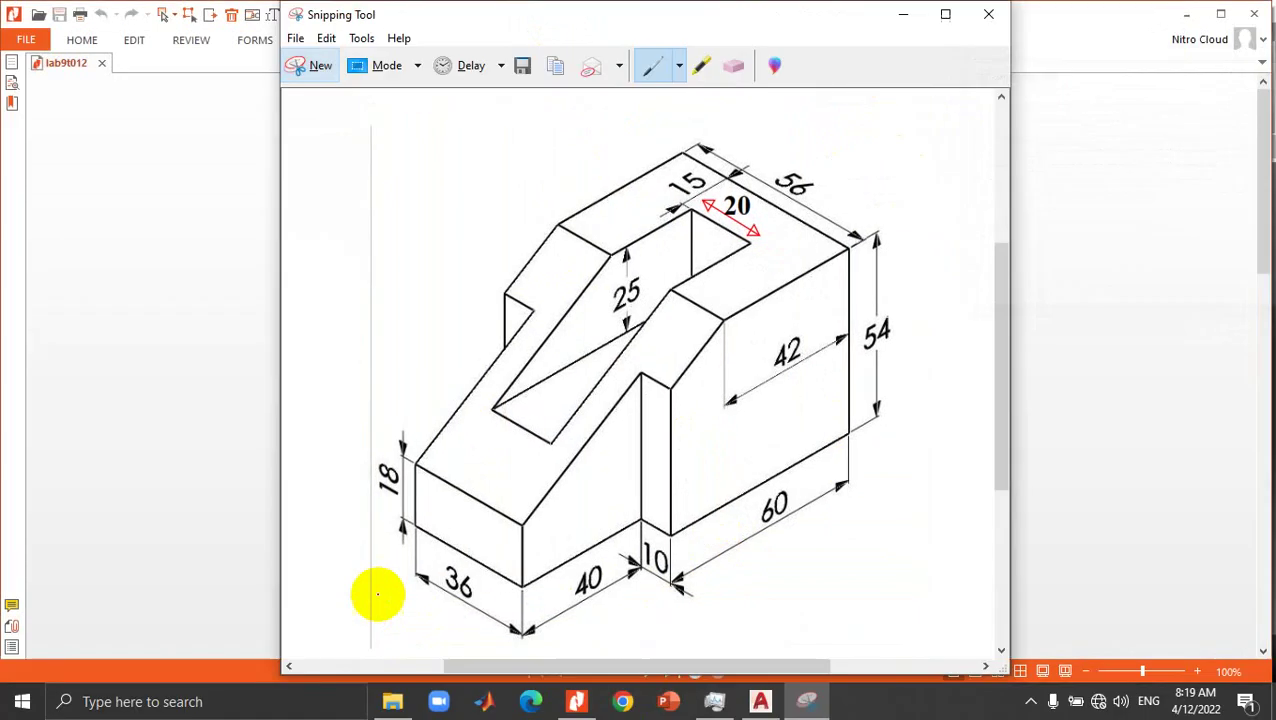
pyautogui.click(207, 483)
pyautogui.scroll(-5, 207, 483)
pyautogui.scroll(-5, 207, 483)
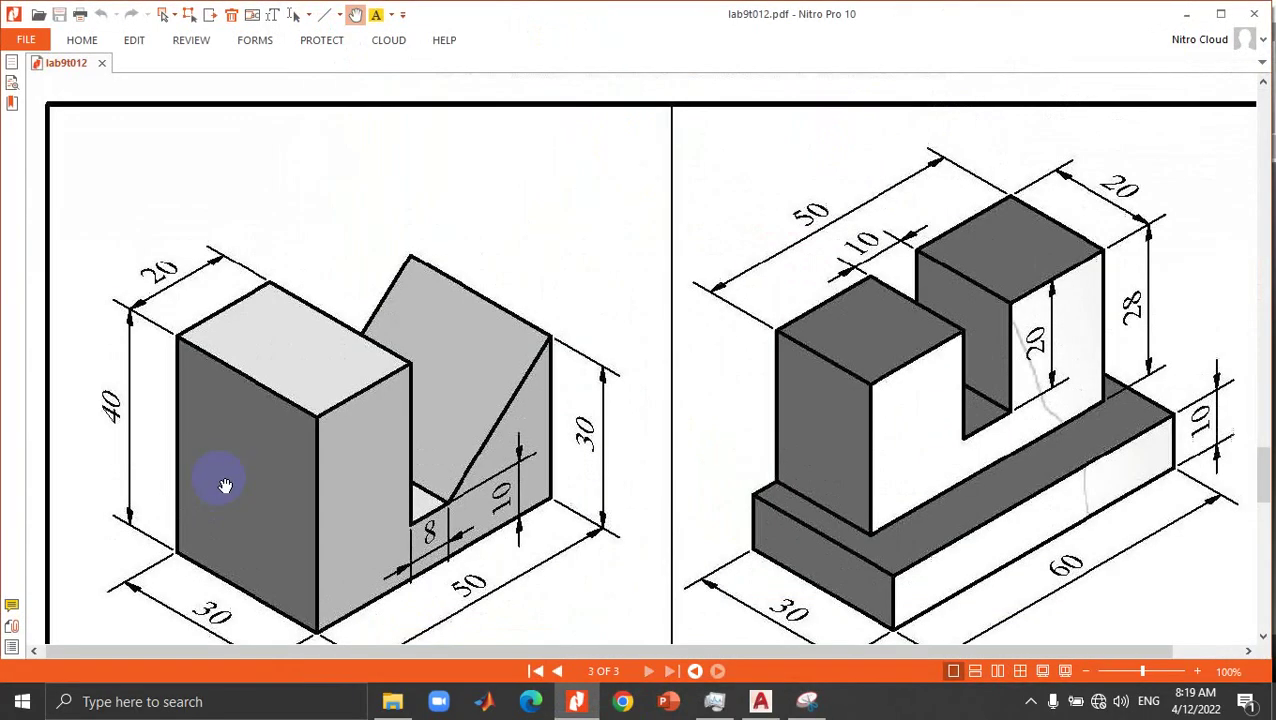
pyautogui.scroll(5, 207, 483)
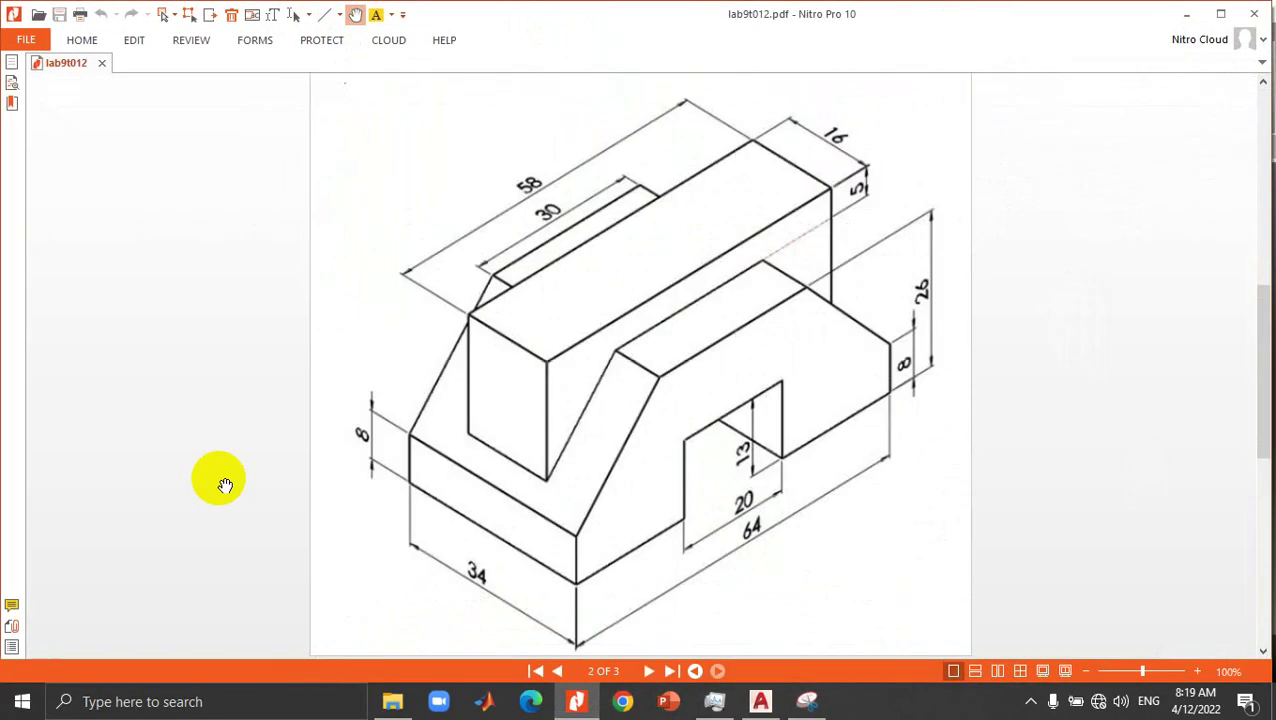
pyautogui.click(1182, 22)
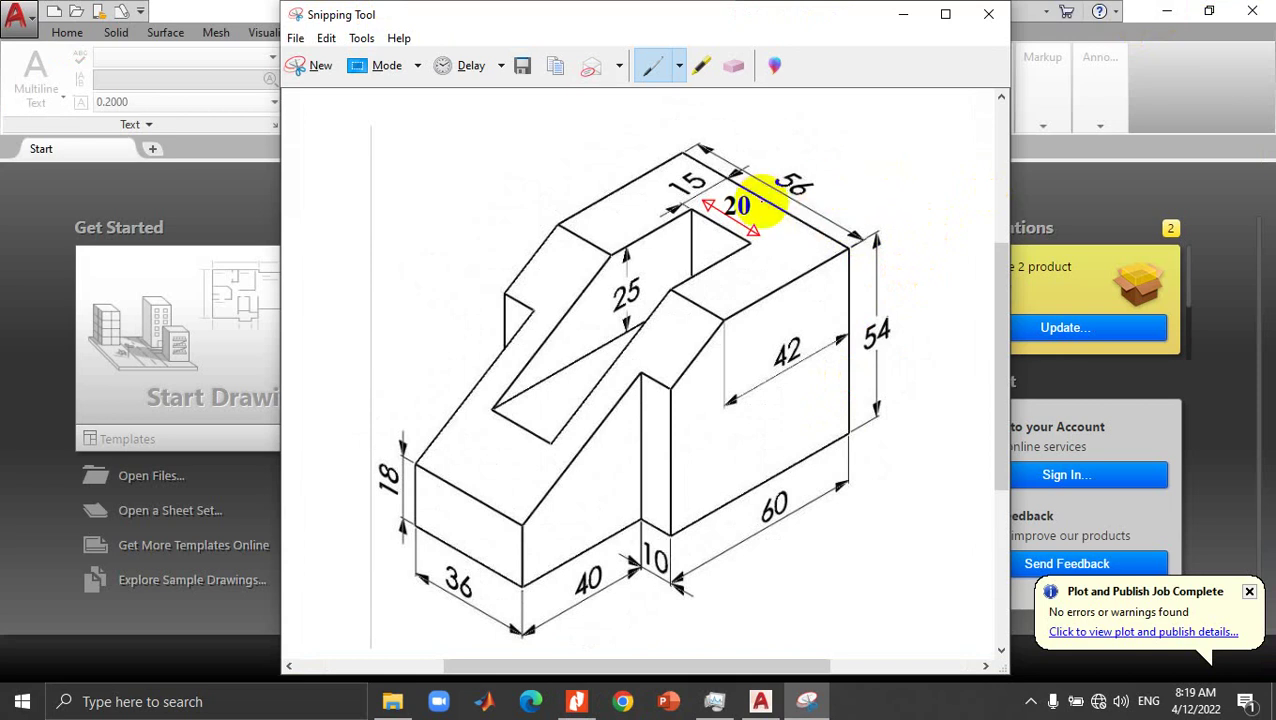
# Step: Trace the block's outer edges in red and sketch a rough top-view outline beside it
pyautogui.moveTo(750, 238); pyautogui.dragTo(736, 255)
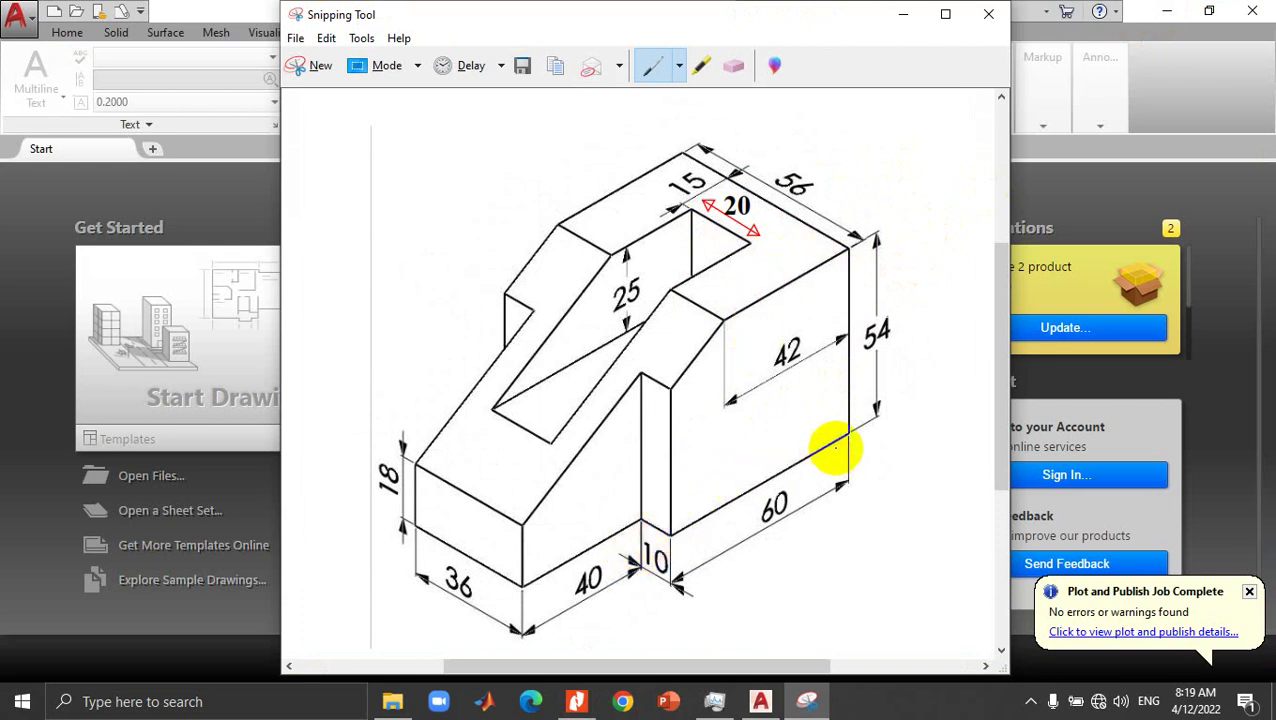
pyautogui.moveTo(852, 434)
pyautogui.mouseDown()
pyautogui.moveTo(530, 580)
pyautogui.moveTo(421, 507)
pyautogui.moveTo(551, 436)
pyautogui.moveTo(521, 419)
pyautogui.moveTo(513, 273)
pyautogui.moveTo(669, 165)
pyautogui.moveTo(826, 228)
pyautogui.moveTo(852, 296)
pyautogui.moveTo(851, 437)
pyautogui.mouseUp()
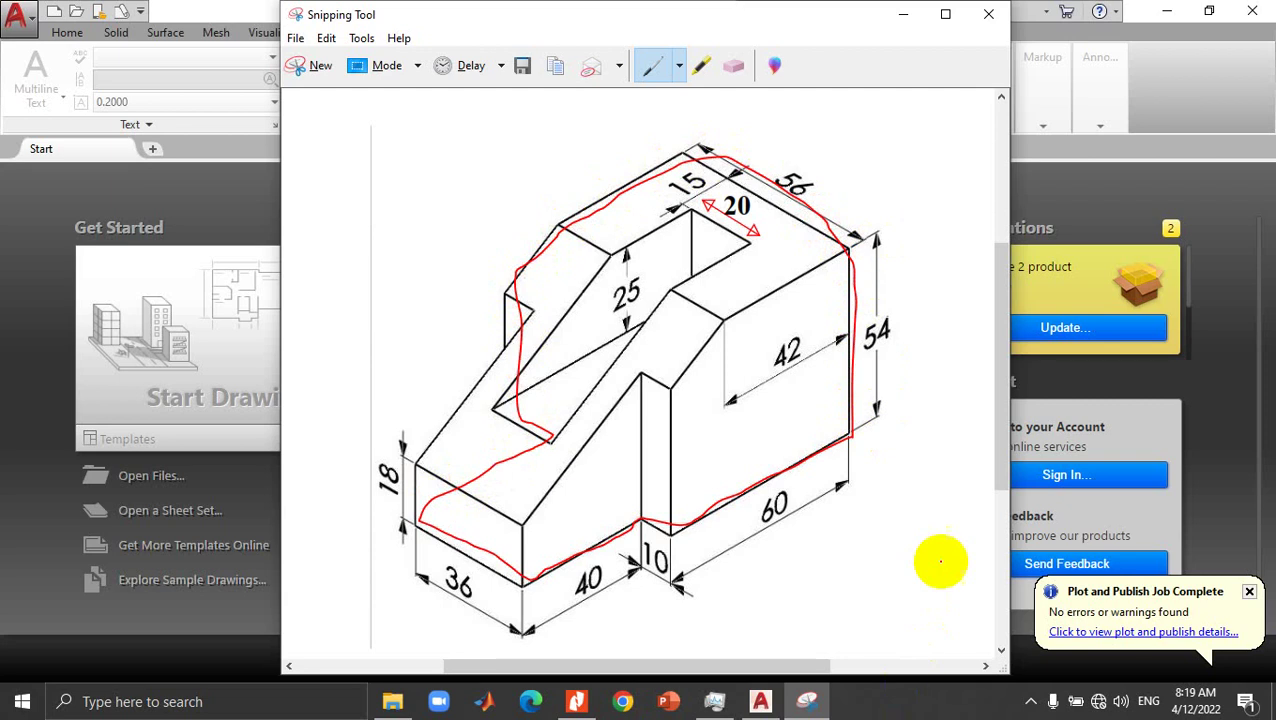
pyautogui.moveTo(951, 489)
pyautogui.mouseDown()
pyautogui.moveTo(953, 568)
pyautogui.moveTo(873, 573)
pyautogui.moveTo(810, 554)
pyautogui.moveTo(808, 521)
pyautogui.moveTo(953, 492)
pyautogui.moveTo(954, 521)
pyautogui.mouseUp()
# Step: Label the top-view sketch with 56, 60 and 40 and mark the 40 edge on the drawing
pyautogui.moveTo(790, 170)
pyautogui.mouseDown()
pyautogui.moveTo(778, 178)
pyautogui.moveTo(812, 176)
pyautogui.moveTo(804, 167)
pyautogui.mouseUp()
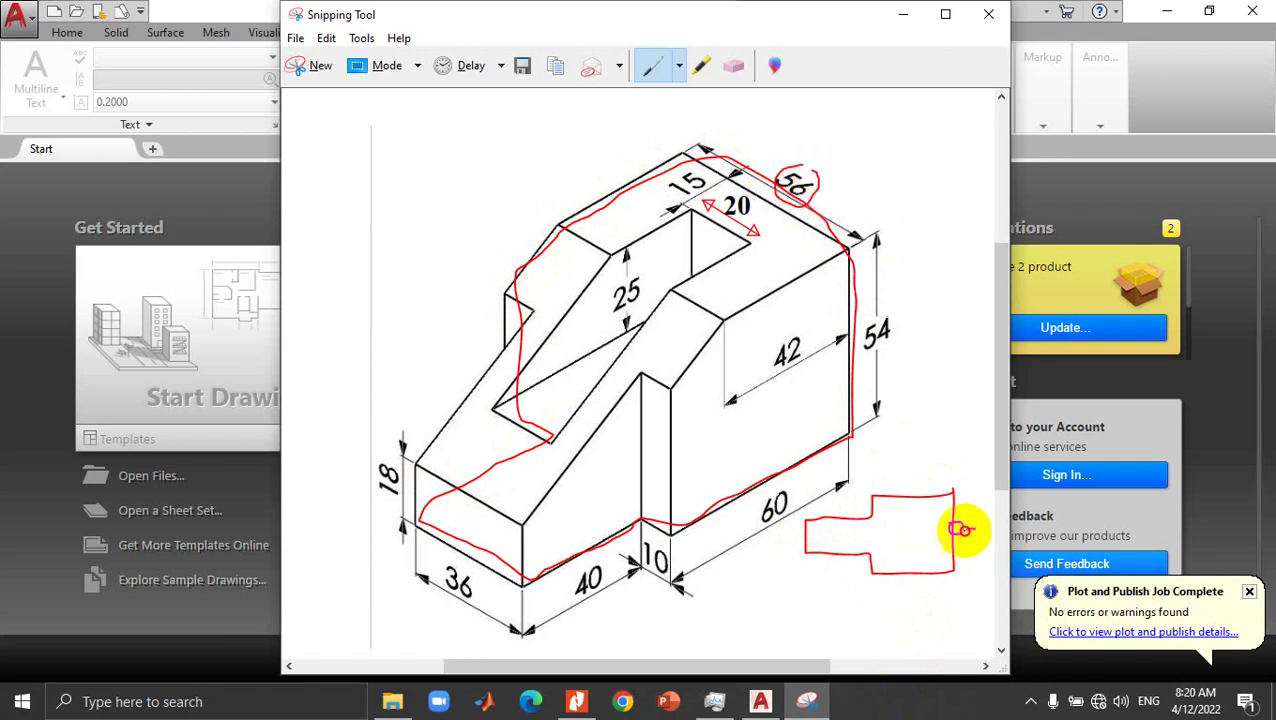
pyautogui.moveTo(982, 531); pyautogui.dragTo(976, 545)
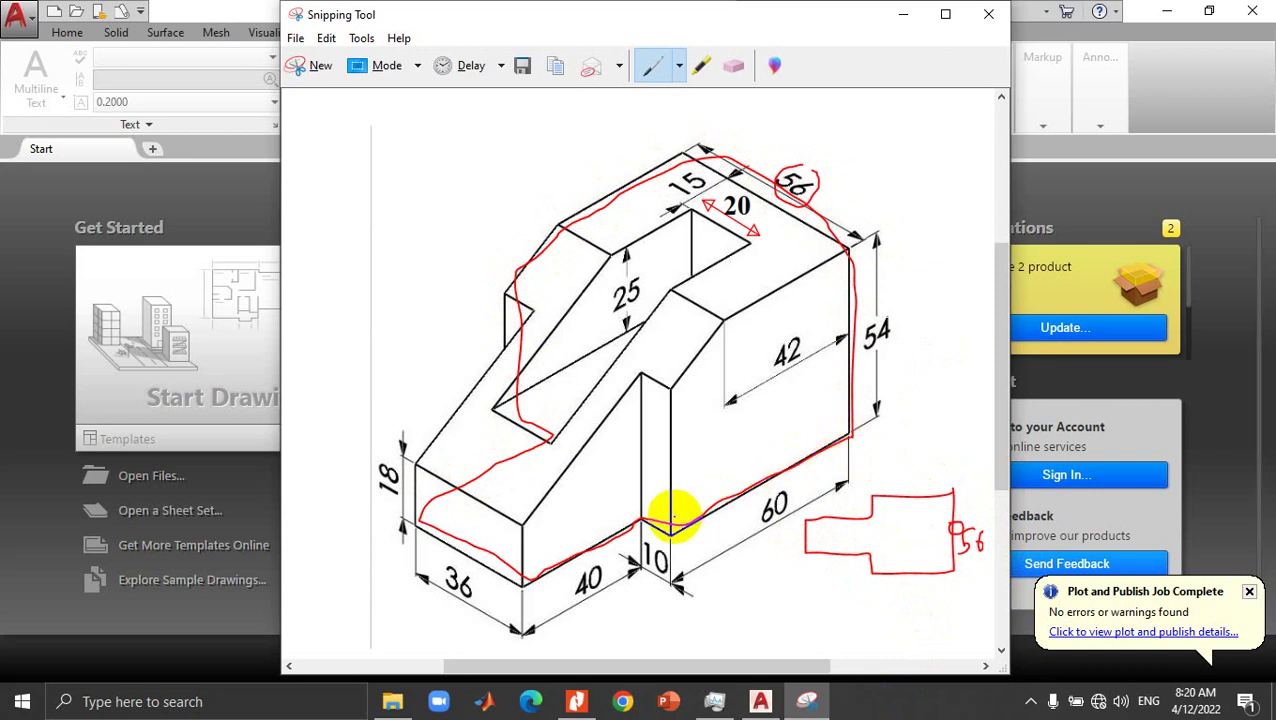
pyautogui.moveTo(914, 590)
pyautogui.mouseDown()
pyautogui.moveTo(898, 607)
pyautogui.moveTo(957, 592)
pyautogui.mouseUp()
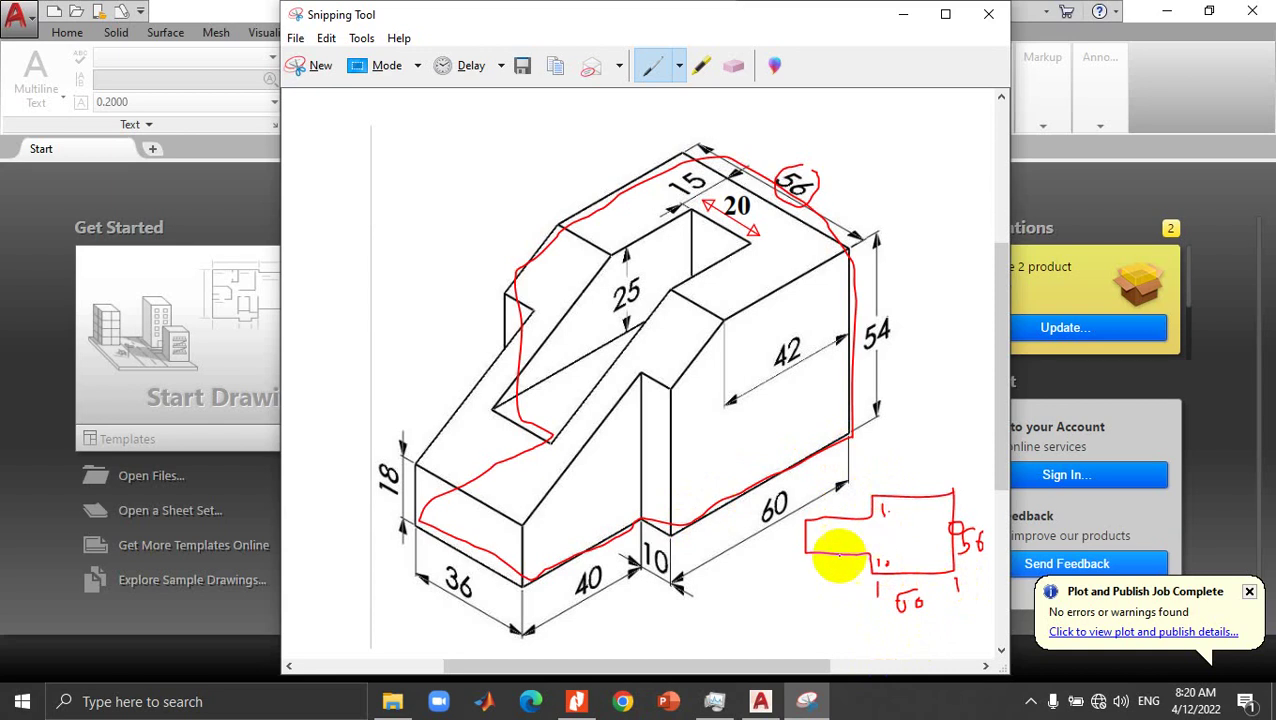
pyautogui.moveTo(812, 569); pyautogui.dragTo(868, 563)
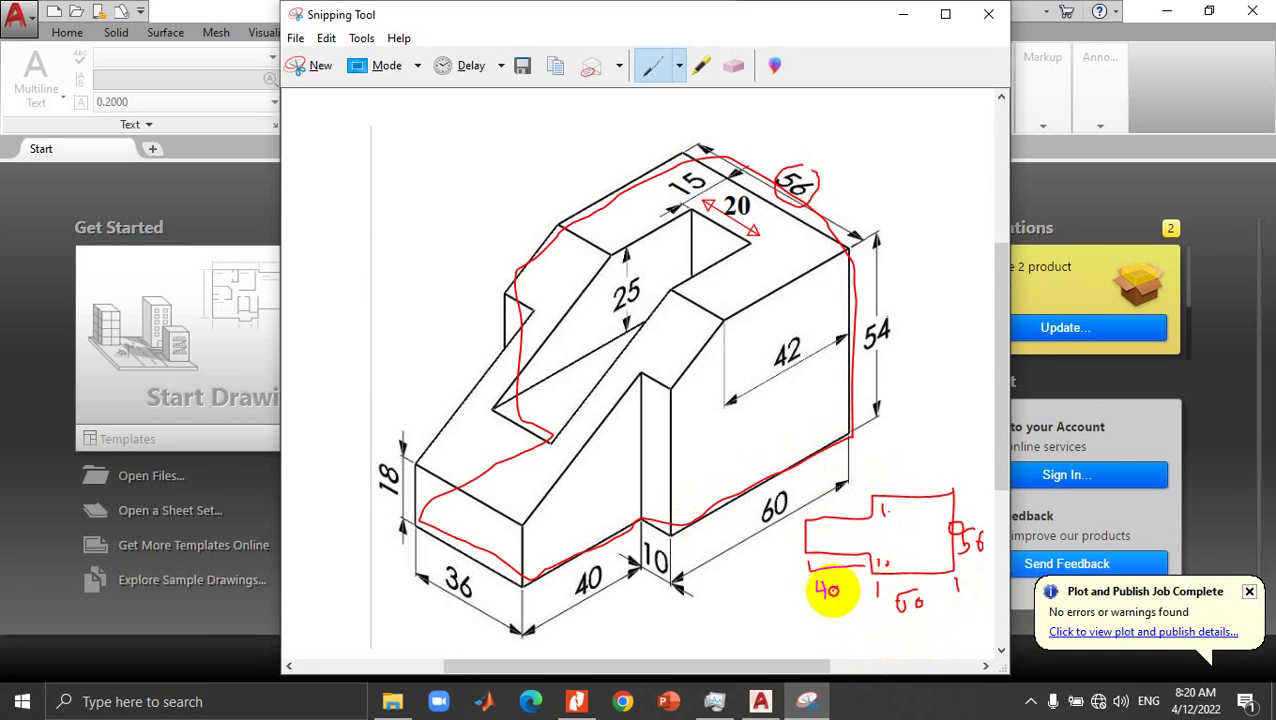
pyautogui.moveTo(789, 549); pyautogui.dragTo(806, 550)
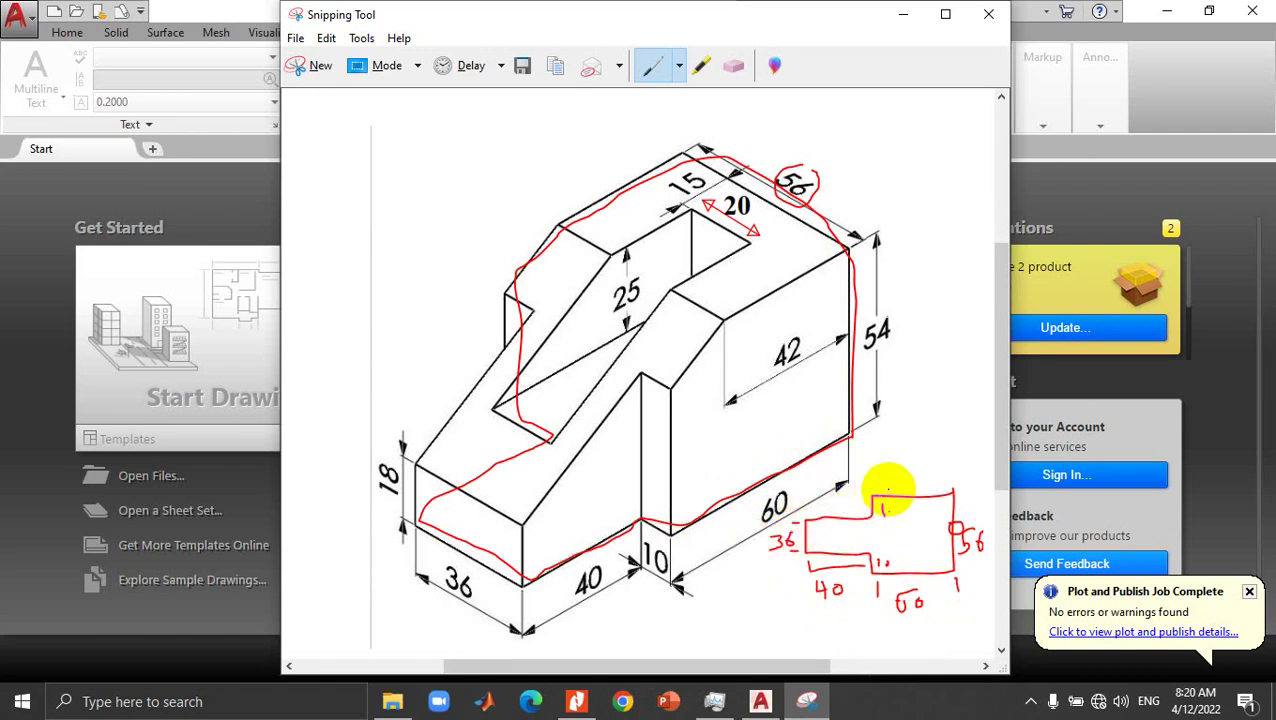
pyautogui.moveTo(905, 477); pyautogui.dragTo(901, 491)
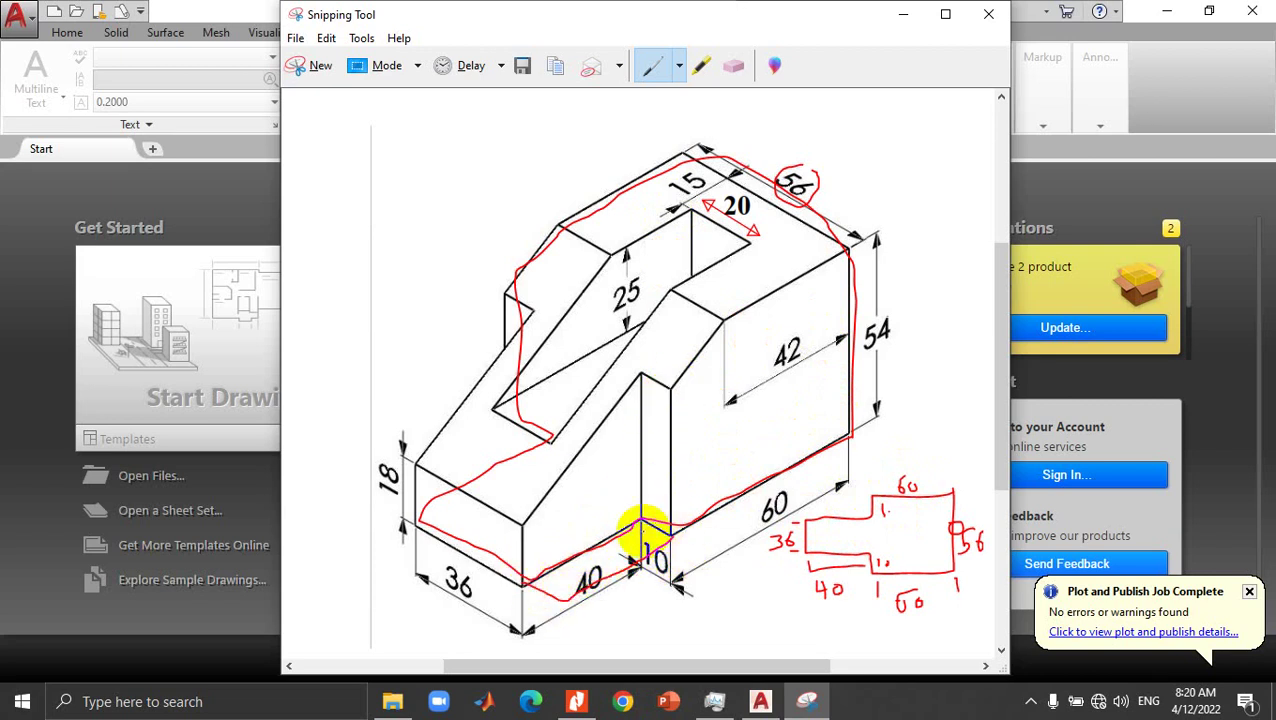
pyautogui.moveTo(614, 540); pyautogui.dragTo(588, 550)
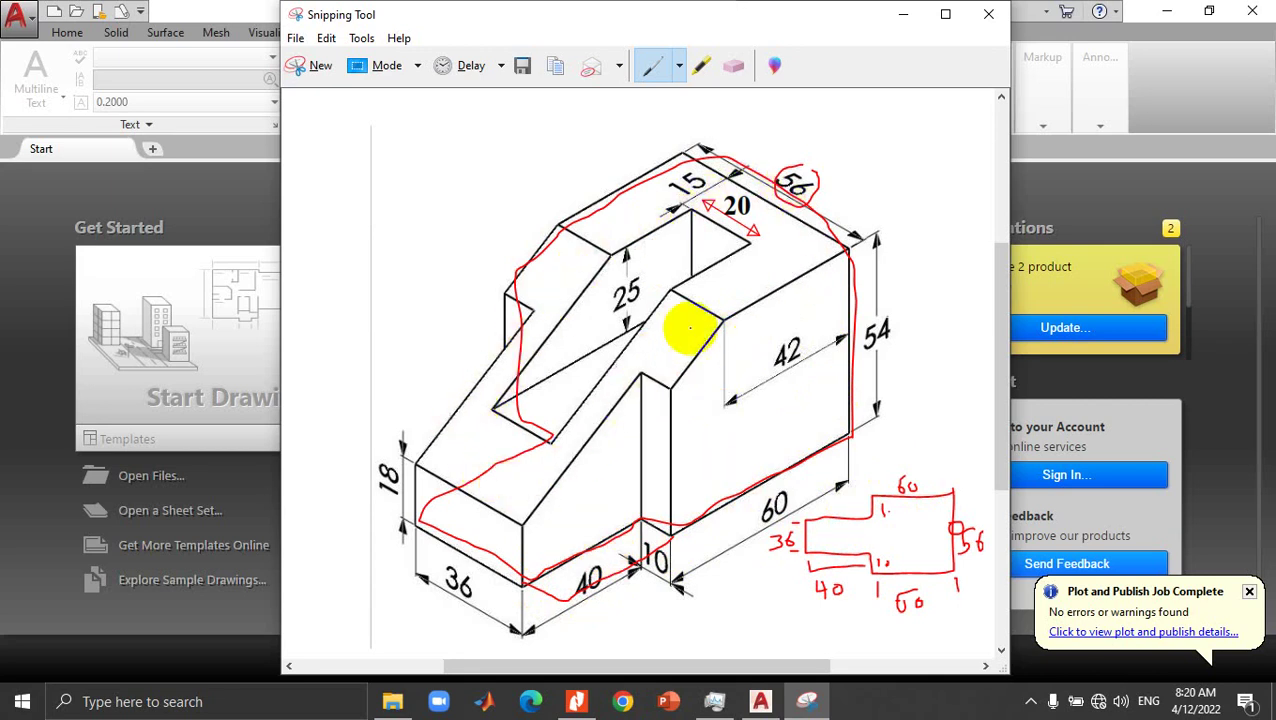
# Step: Draw front, side and top view arrows labelled F, S and T, then return to the PDF
pyautogui.moveTo(778, 614)
pyautogui.mouseDown()
pyautogui.moveTo(705, 577)
pyautogui.moveTo(718, 650)
pyautogui.moveTo(735, 630)
pyautogui.mouseUp()
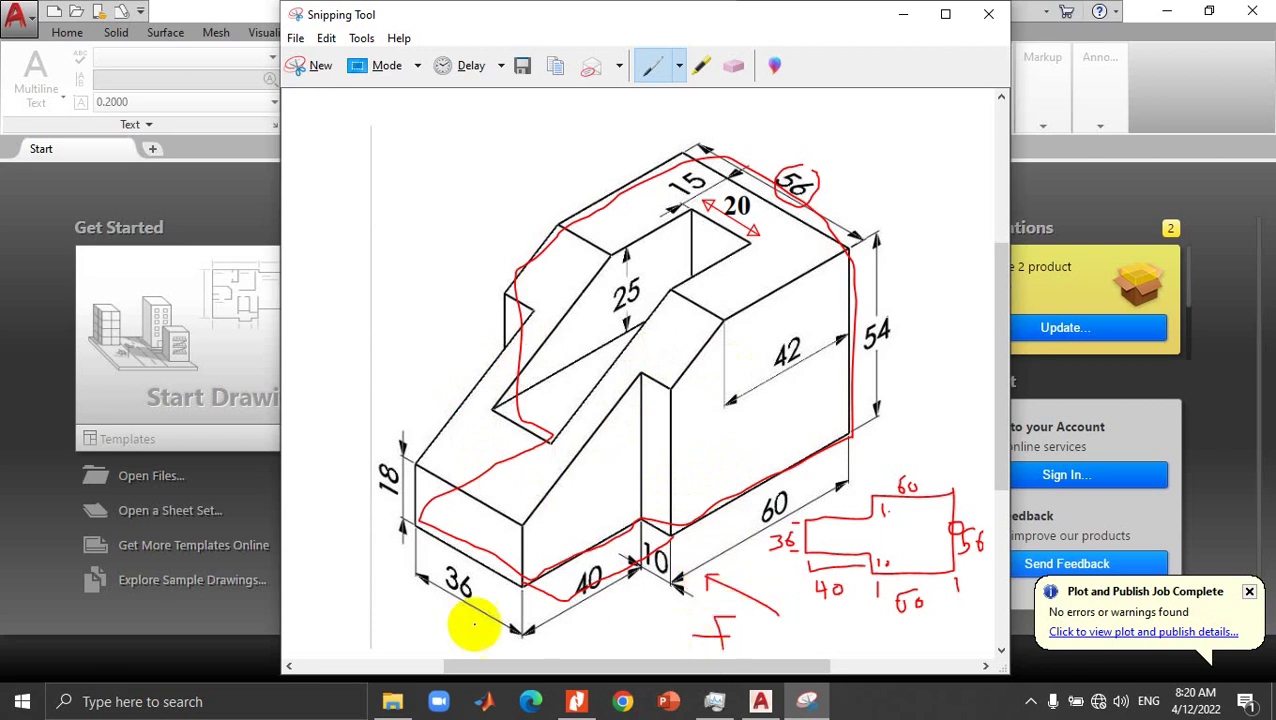
pyautogui.moveTo(421, 632); pyautogui.dragTo(436, 608)
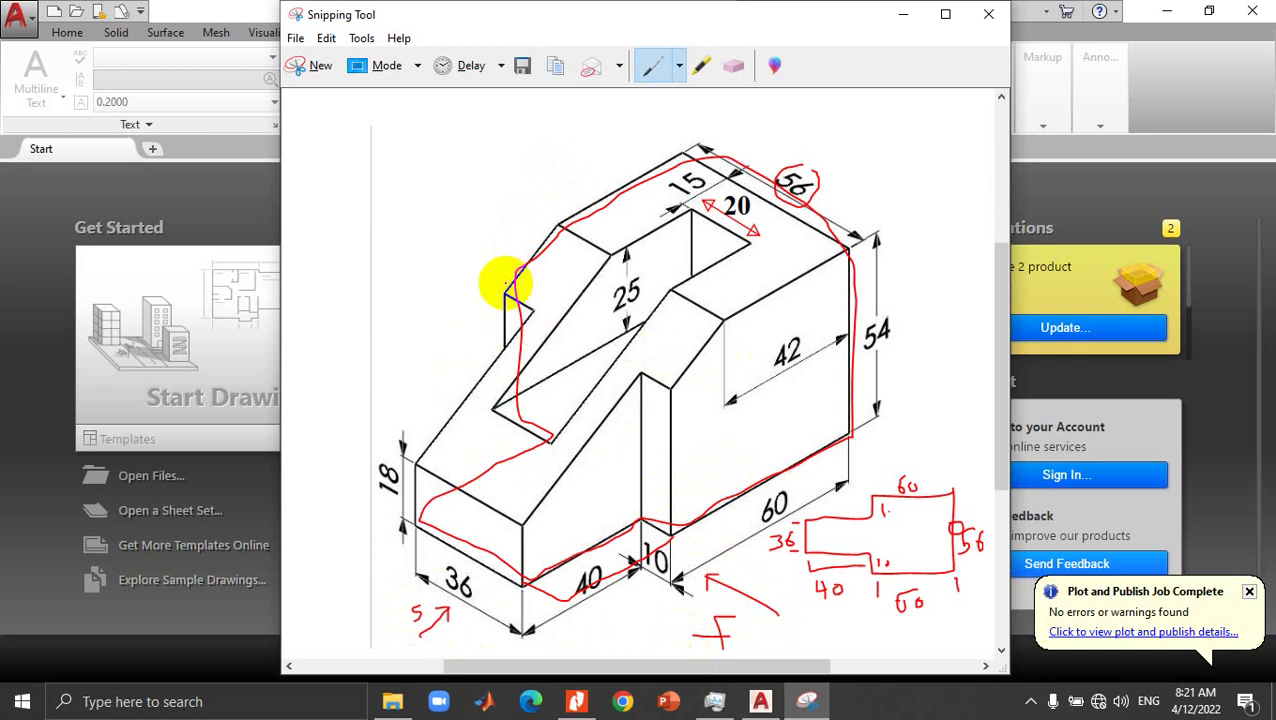
pyautogui.moveTo(567, 150); pyautogui.dragTo(570, 182)
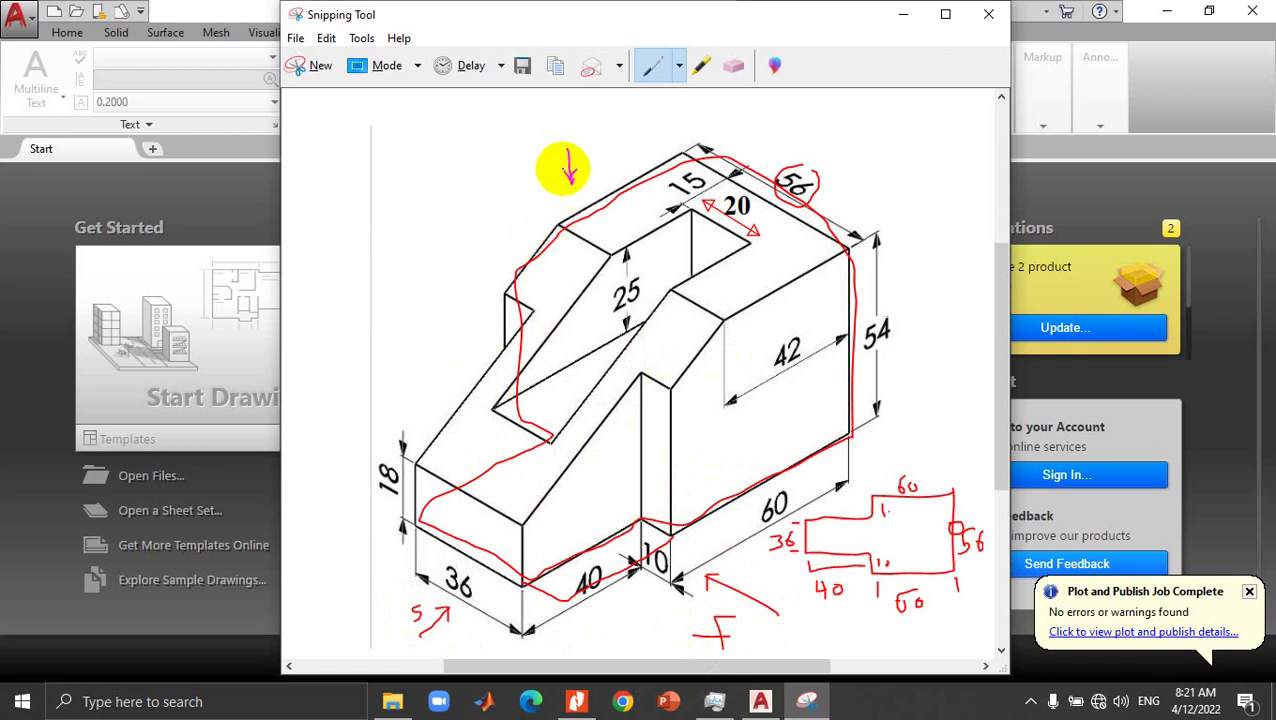
pyautogui.moveTo(542, 129); pyautogui.dragTo(542, 152)
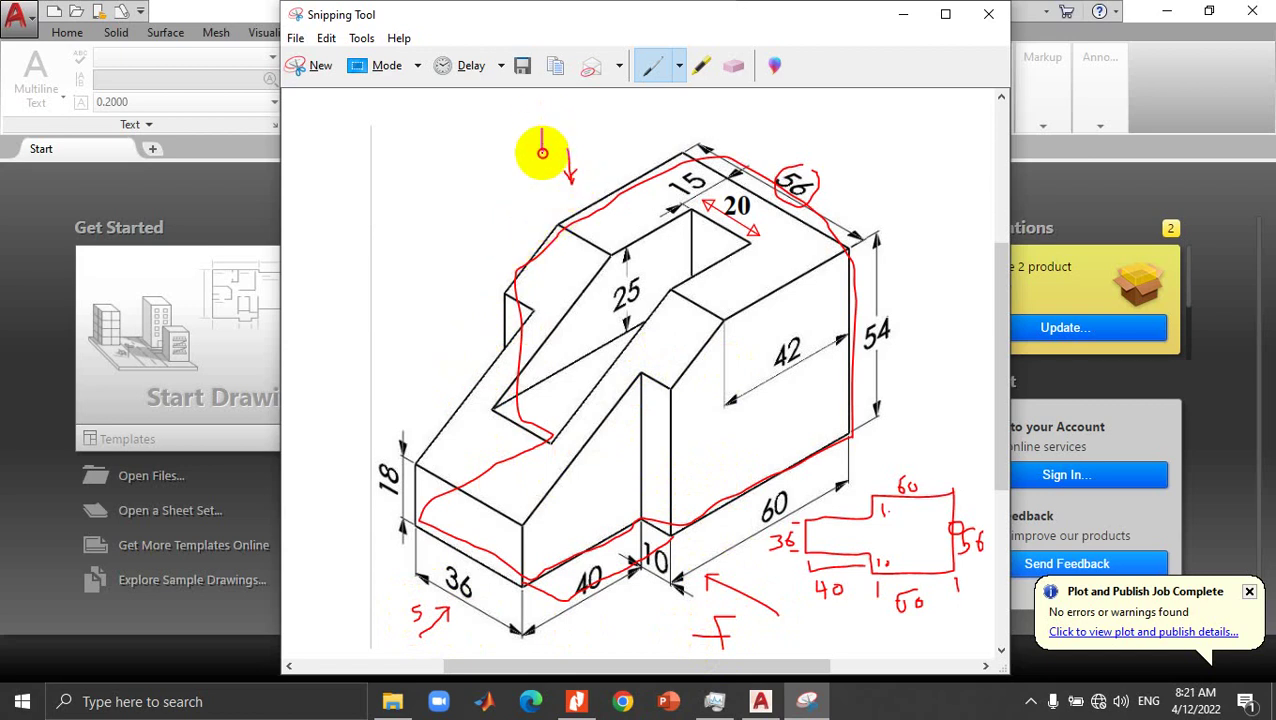
pyautogui.click(576, 701)
# Step: Scroll page 3 down to the sloped block on a 62 base and the slotted 60-long block
pyautogui.scroll(-3, 557, 540)
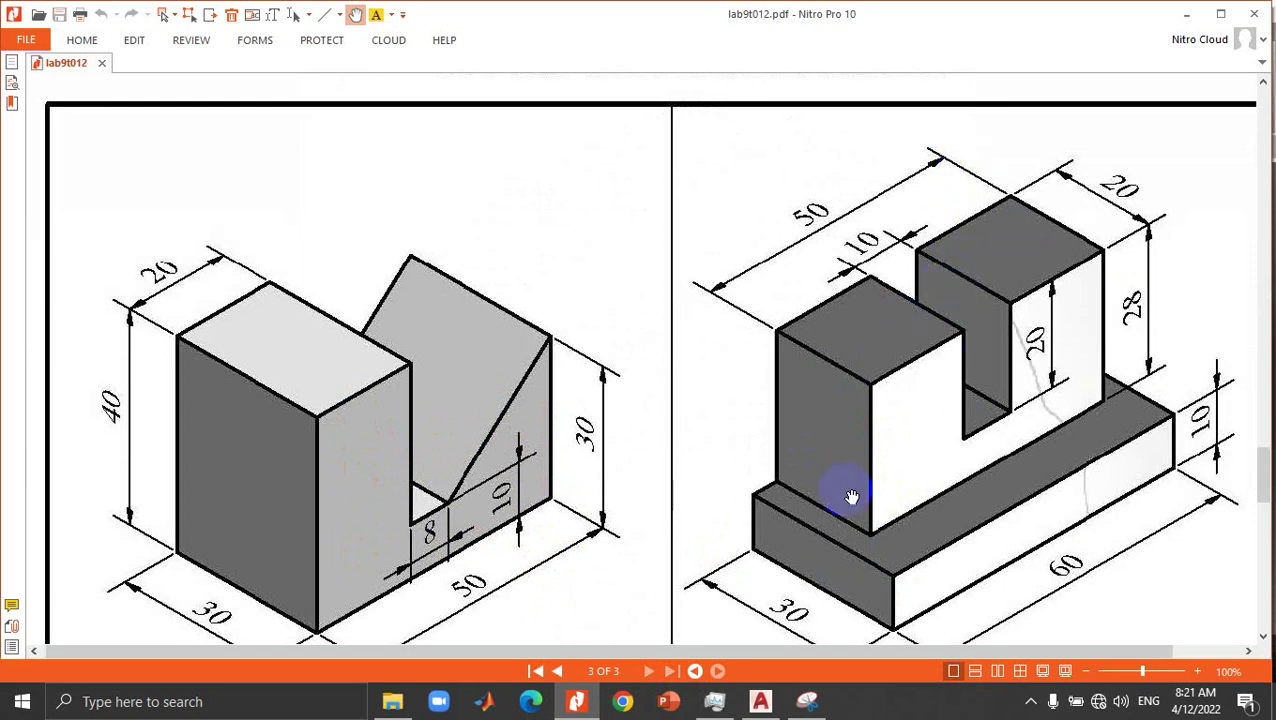
pyautogui.scroll(-2, 1072, 447)
pyautogui.scroll(-4, 1068, 445)
pyautogui.scroll(-2, 1066, 448)
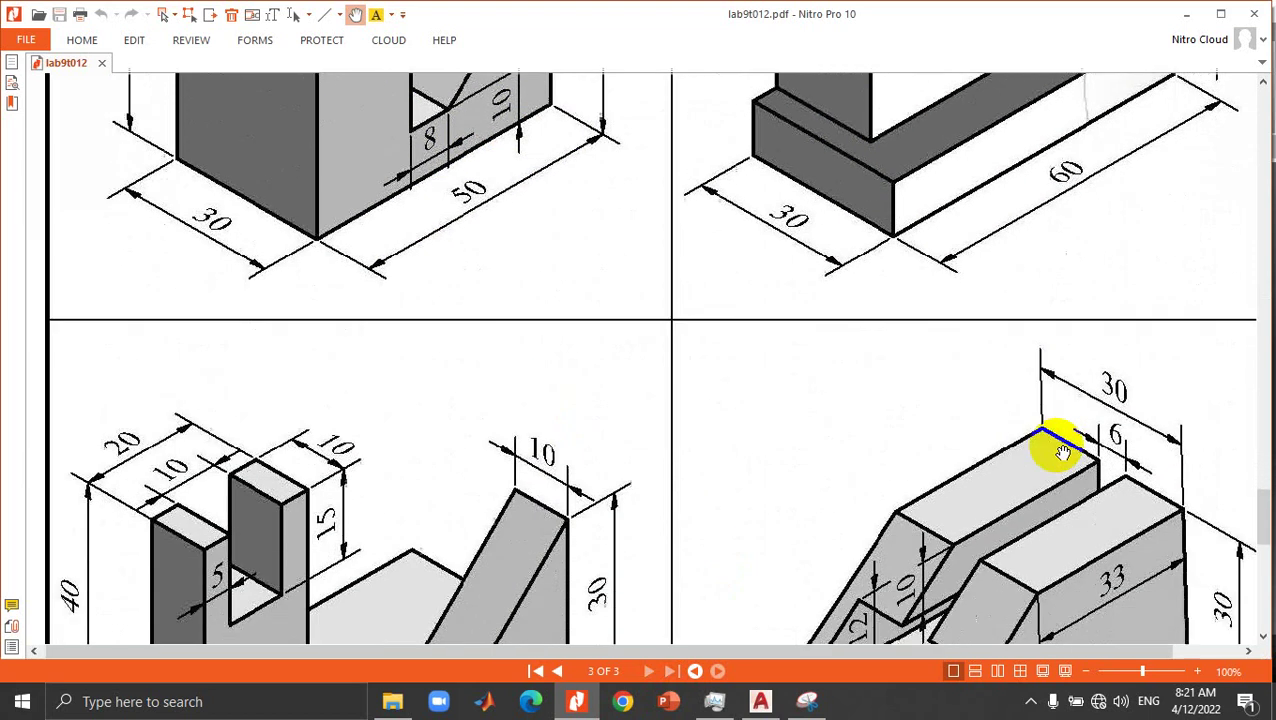
pyautogui.scroll(-2, 1062, 455)
pyautogui.scroll(-2, 1060, 452)
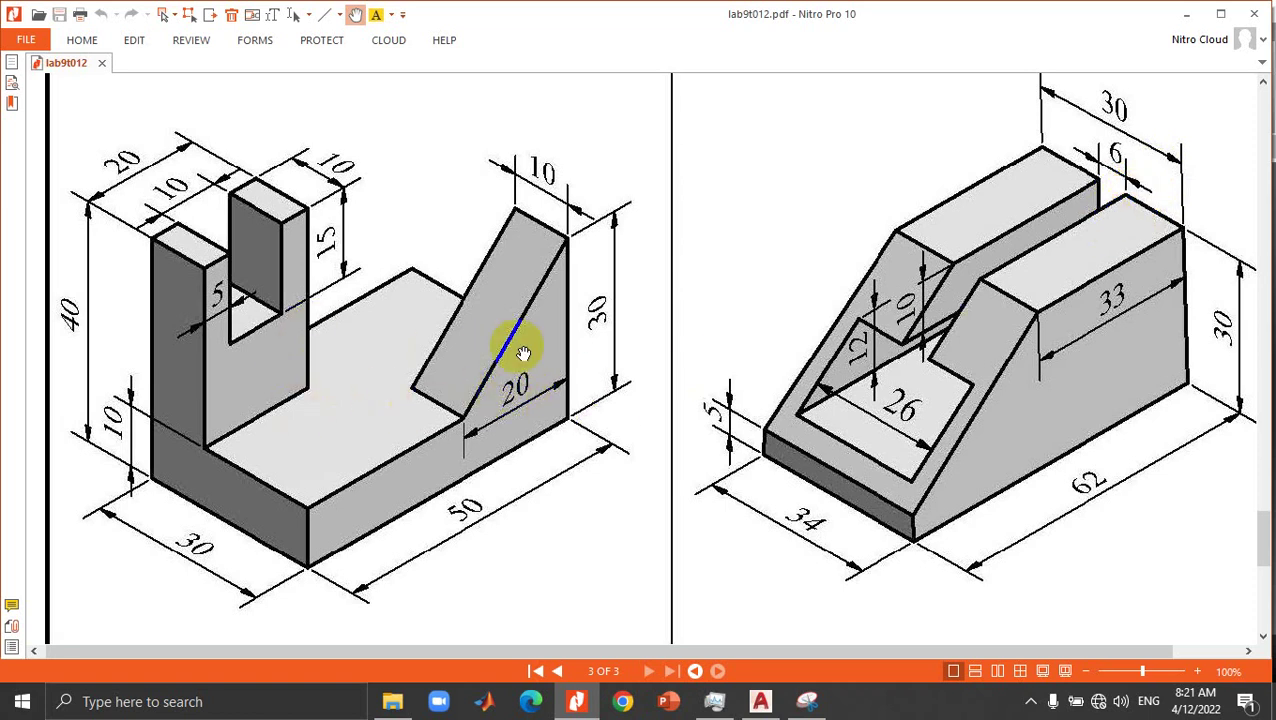
pyautogui.scroll(-2, 441, 456)
pyautogui.scroll(-5, 437, 456)
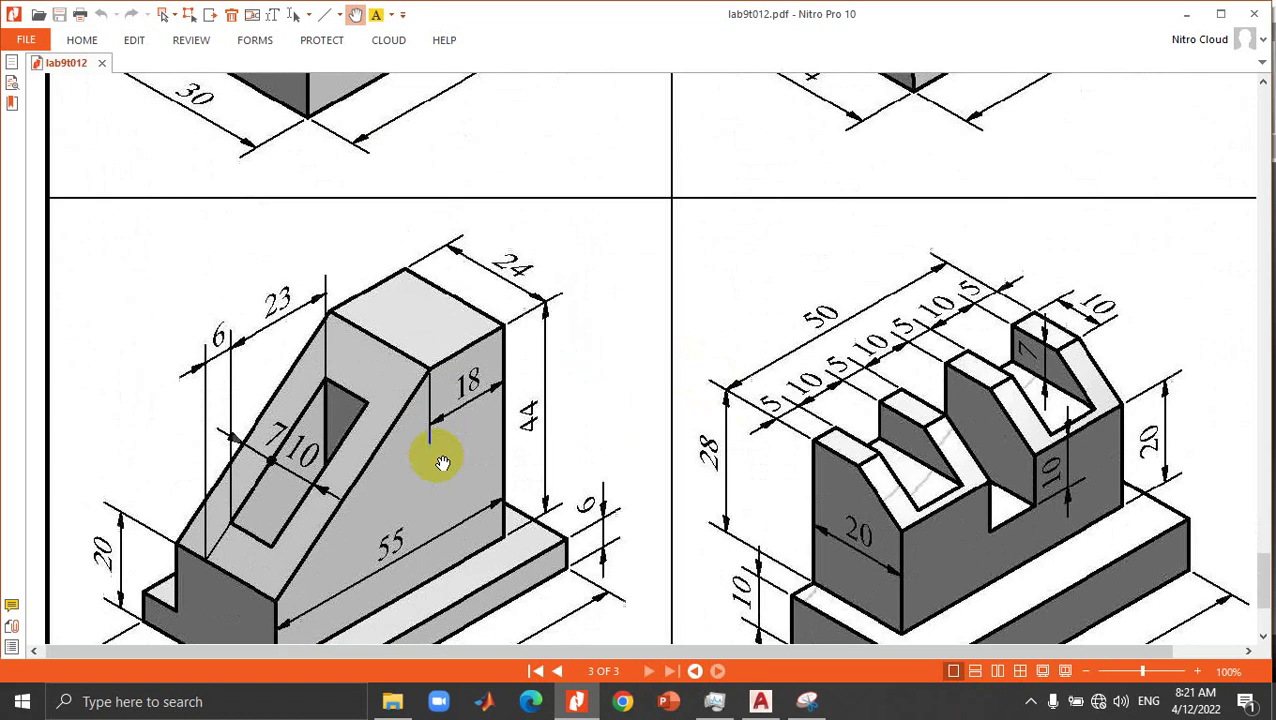
pyautogui.scroll(-2, 437, 456)
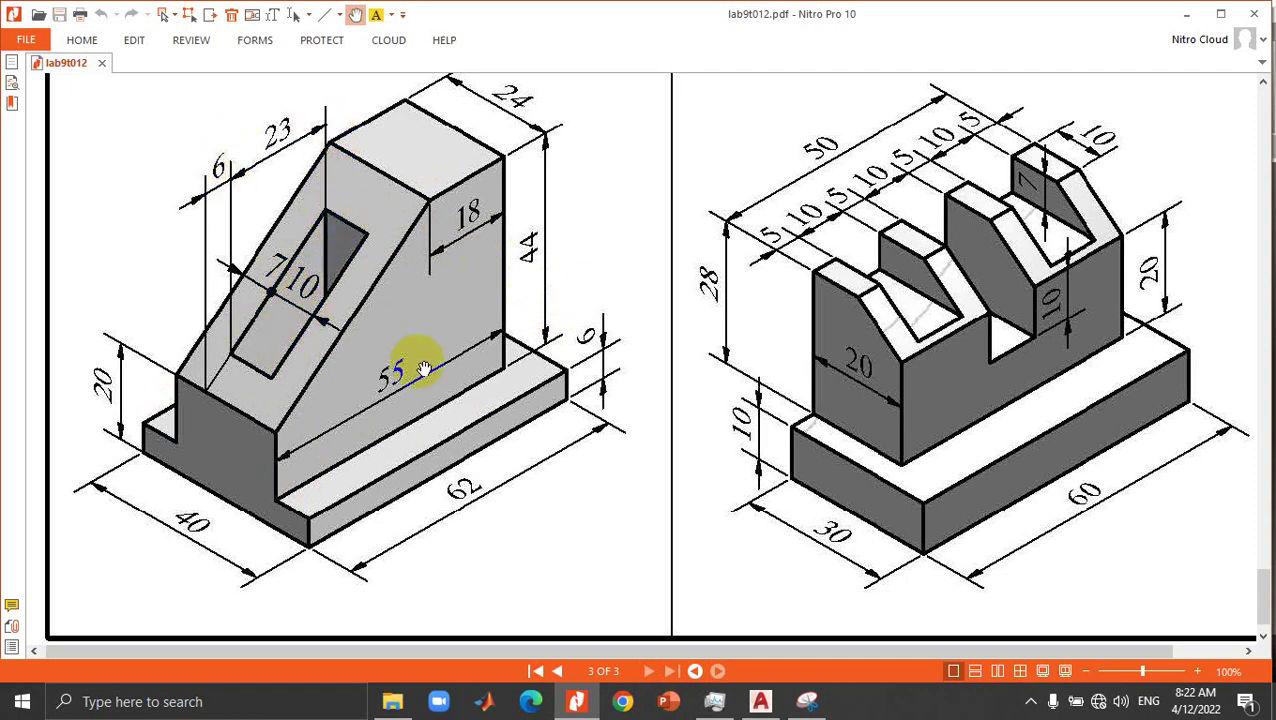
# Step: Scroll back up to the page 1 block drawing dimensioned 36, 40, 60 and 54
pyautogui.scroll(3, 603, 502)
pyautogui.scroll(3, 603, 502)
pyautogui.scroll(3, 603, 502)
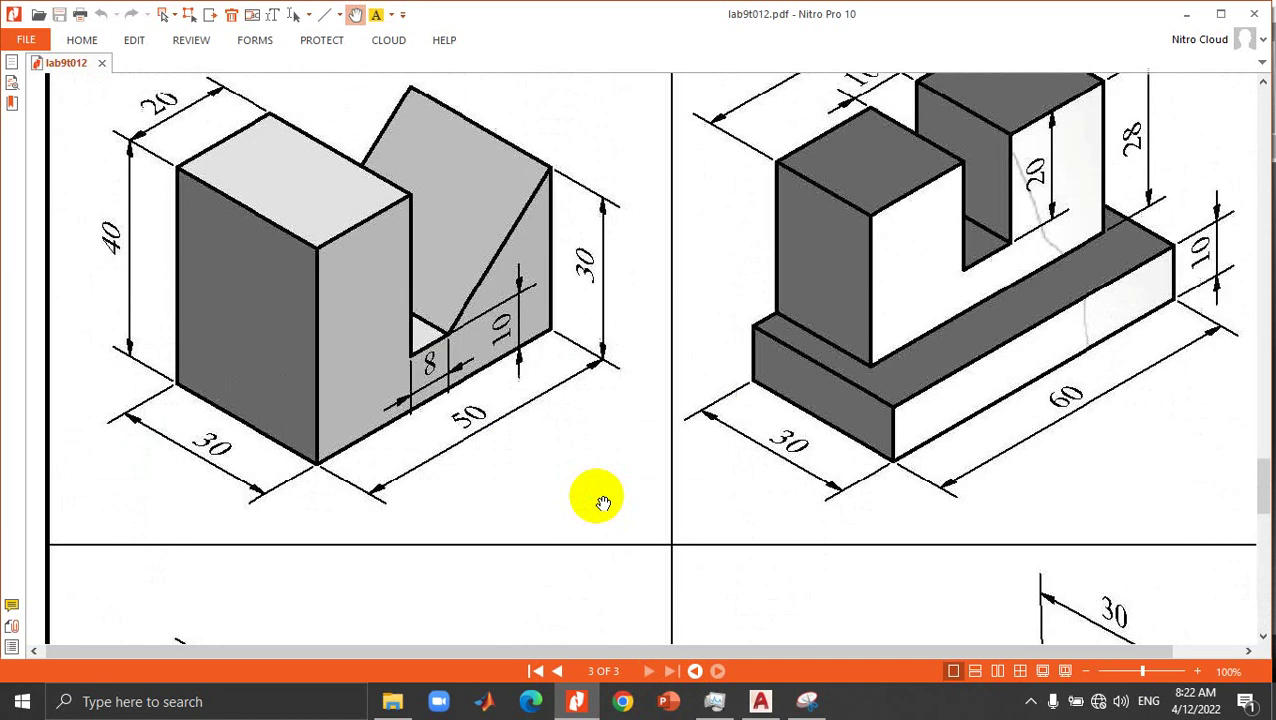
pyautogui.scroll(2, 603, 502)
pyautogui.scroll(3, 603, 502)
pyautogui.scroll(3, 603, 502)
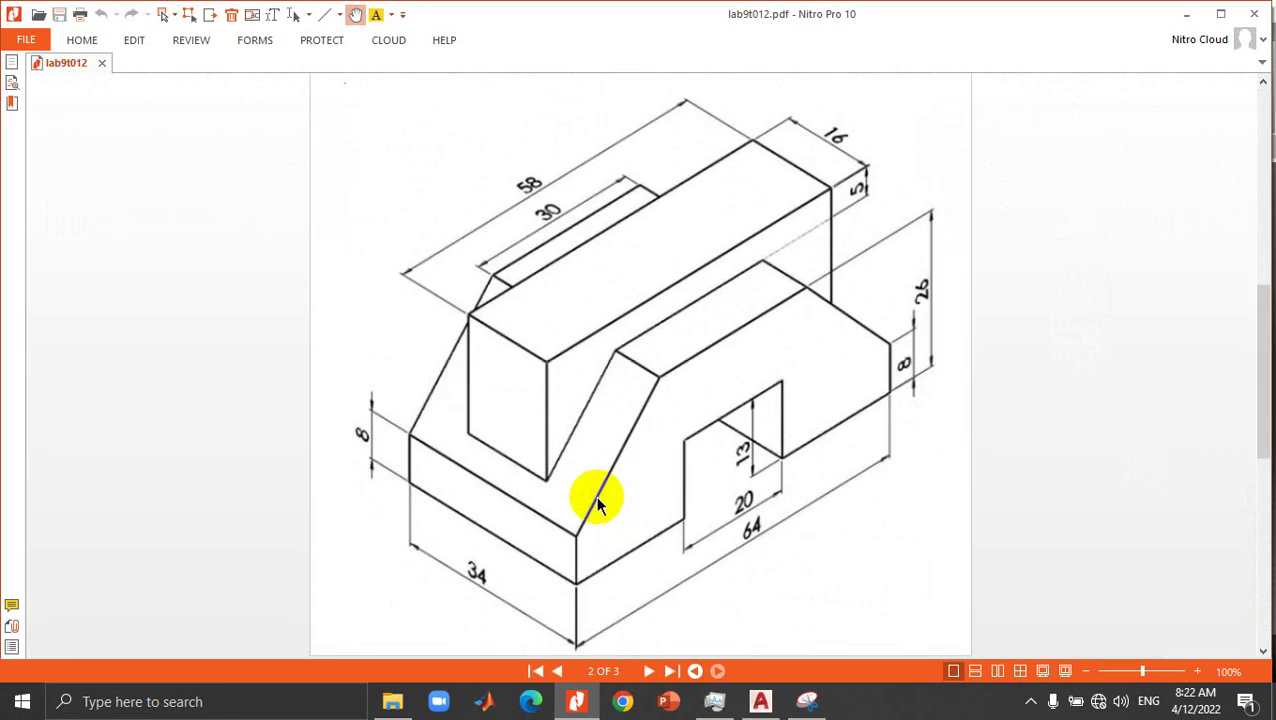
pyautogui.scroll(-3, 597, 500)
pyautogui.scroll(-3, 597, 500)
pyautogui.scroll(-3, 597, 500)
pyautogui.scroll(3, 597, 501)
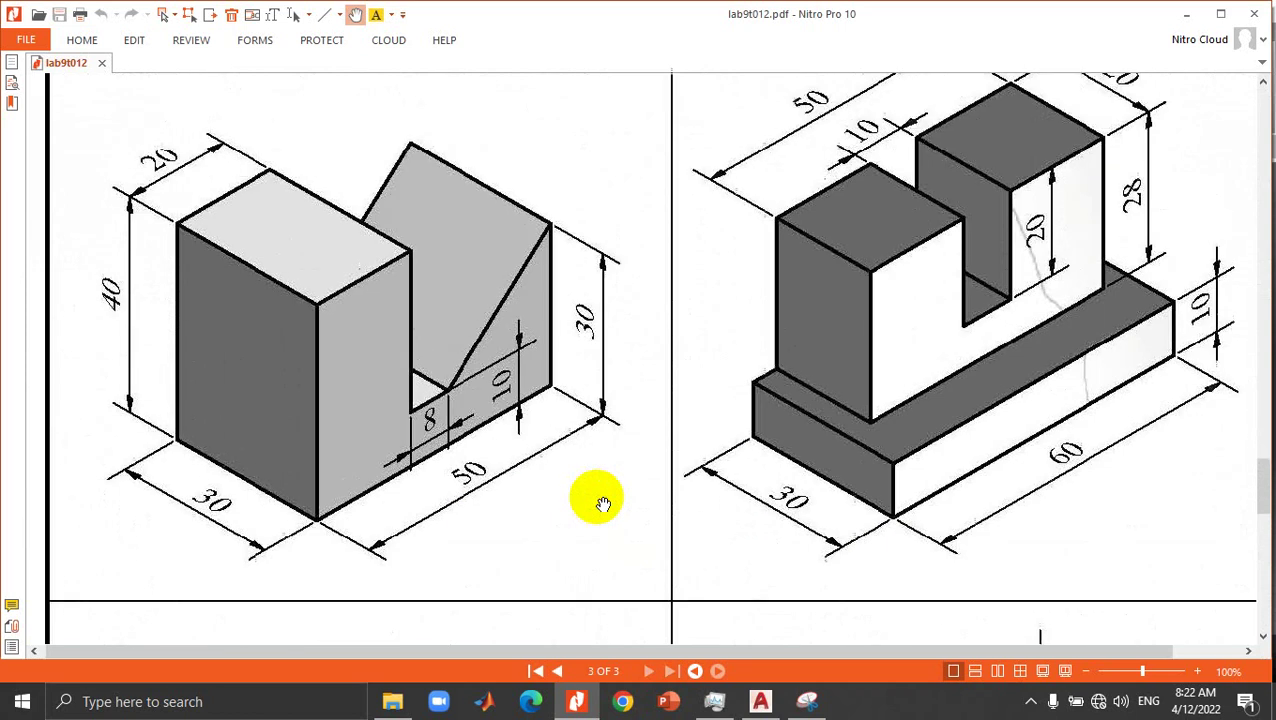
pyautogui.scroll(3, 592, 501)
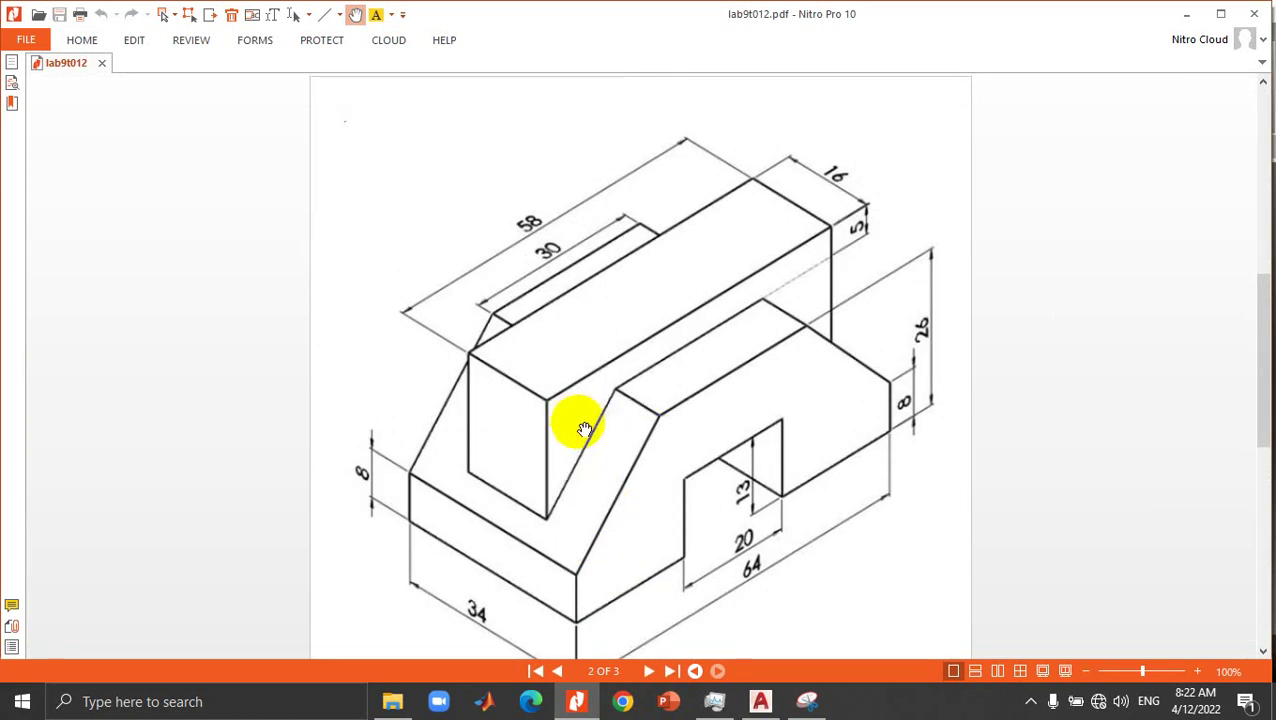
pyautogui.scroll(-3, 588, 428)
pyautogui.scroll(-3, 588, 428)
pyautogui.scroll(-3, 588, 428)
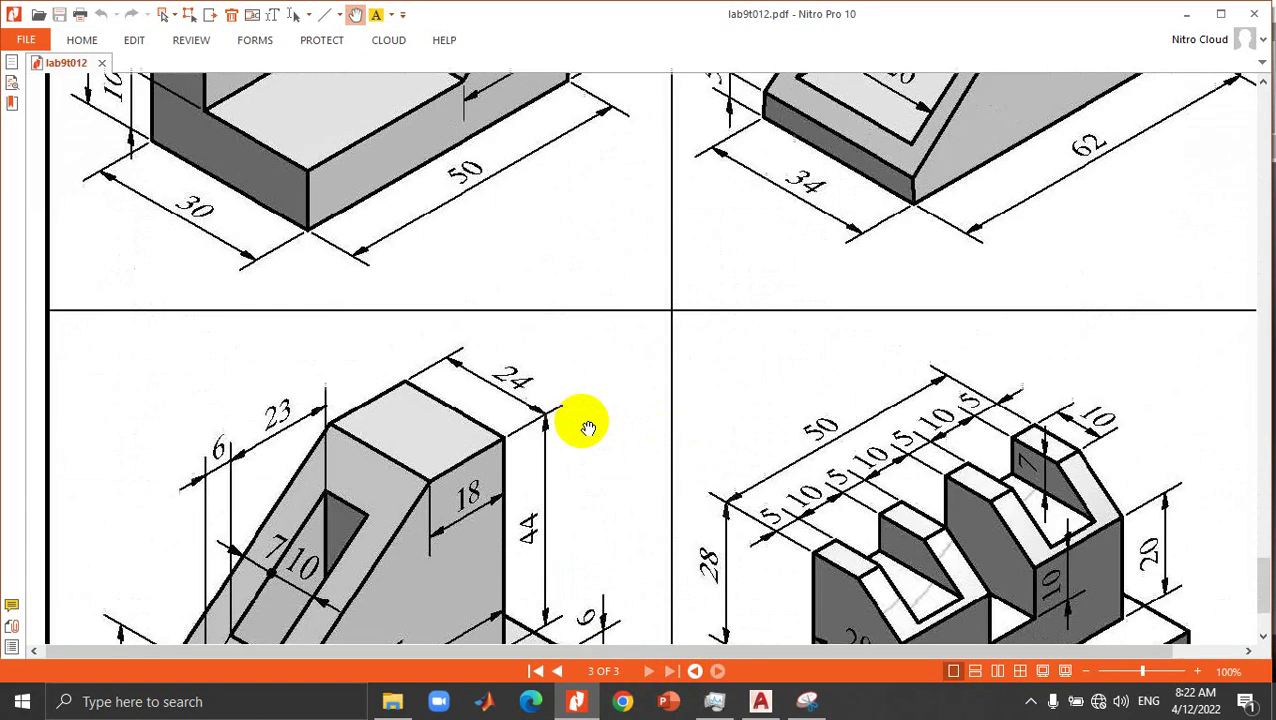
pyautogui.scroll(-3, 588, 428)
pyautogui.scroll(3, 583, 430)
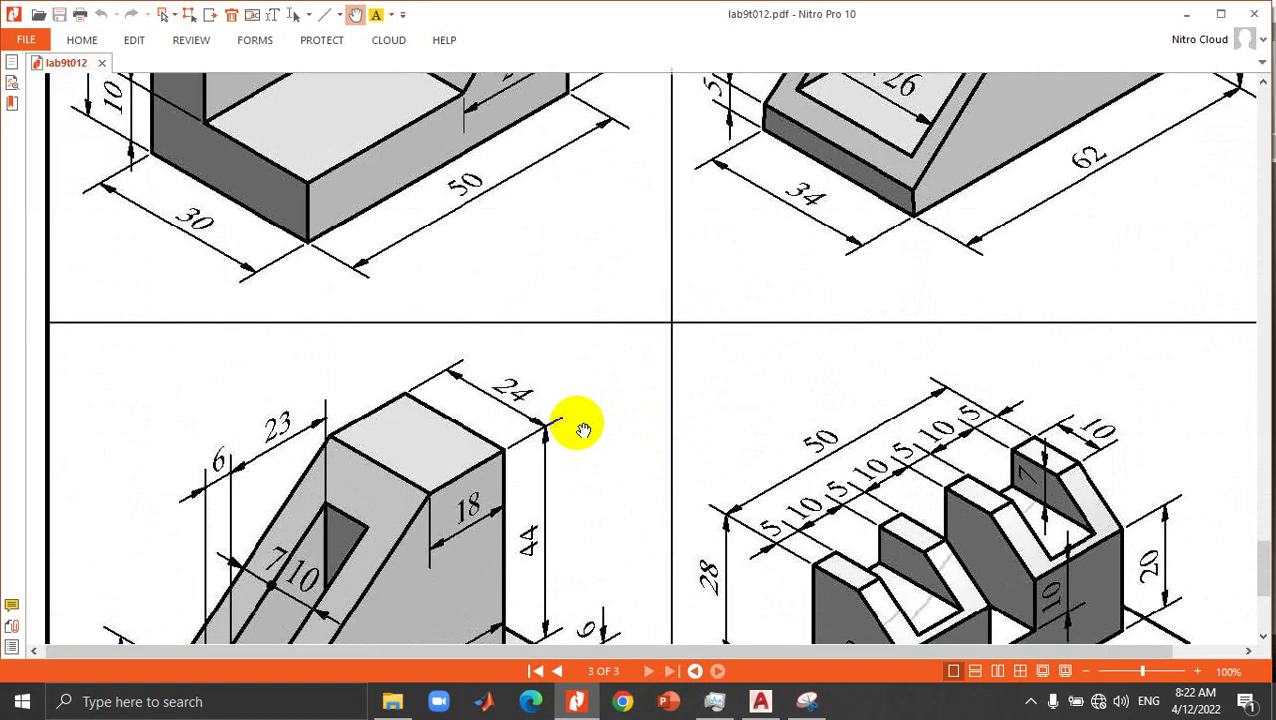
pyautogui.scroll(2, 583, 430)
pyautogui.scroll(1, 583, 432)
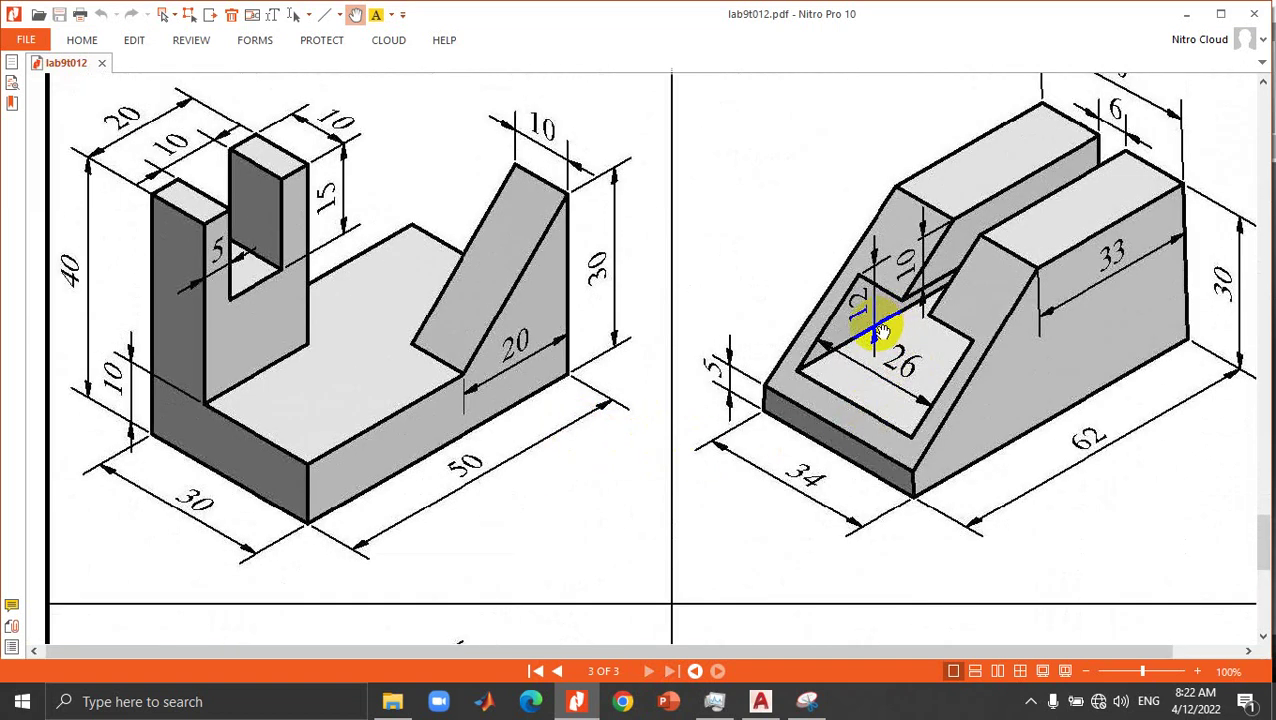
pyautogui.scroll(-1, 735, 455)
pyautogui.scroll(-7, 735, 455)
pyautogui.scroll(-2, 293, 487)
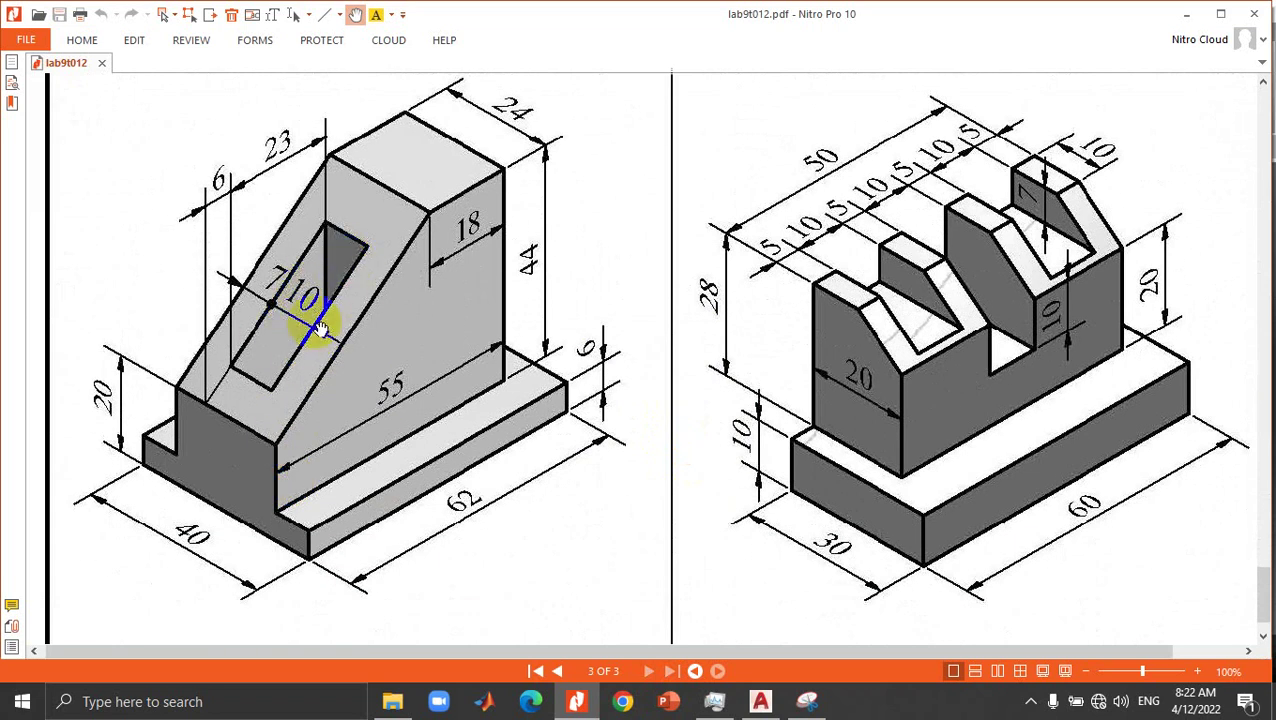
# Step: Check the annotated sketch, then bring AutoCAD's Start page to the front
pyautogui.scroll(5, 339, 408)
pyautogui.scroll(10, 336, 421)
pyautogui.scroll(10, 330, 432)
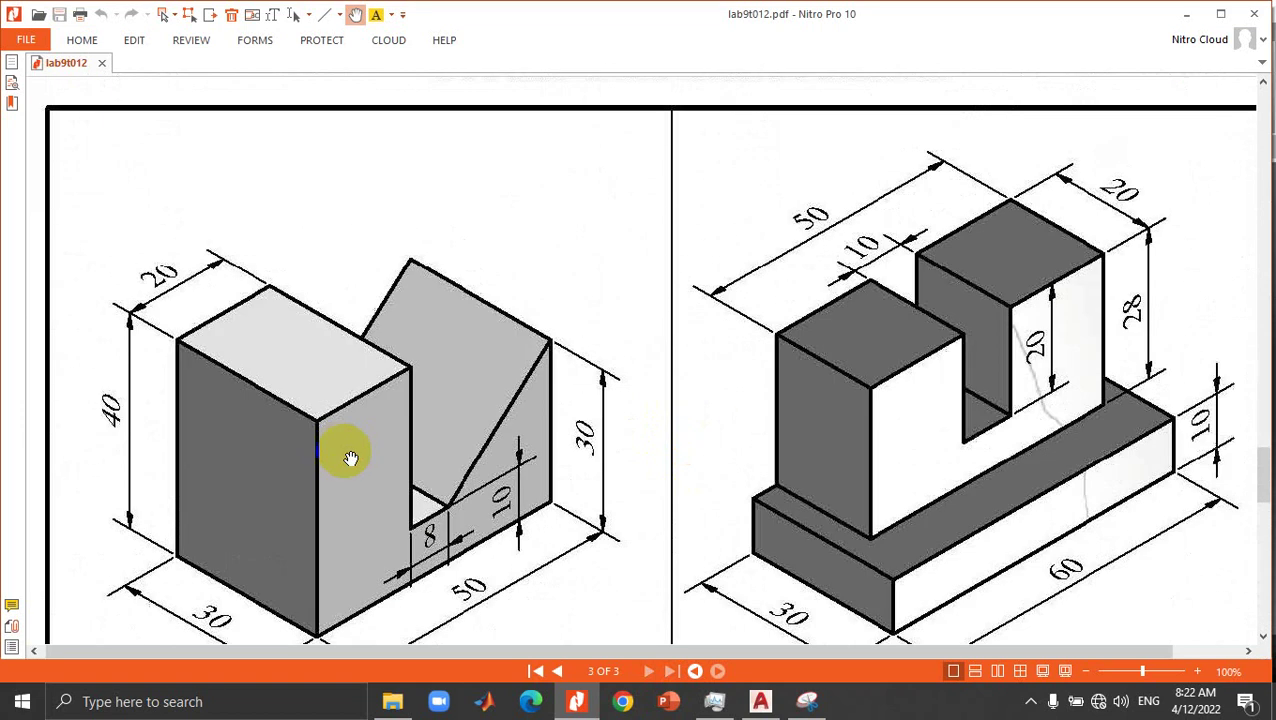
pyautogui.scroll(5, 345, 456)
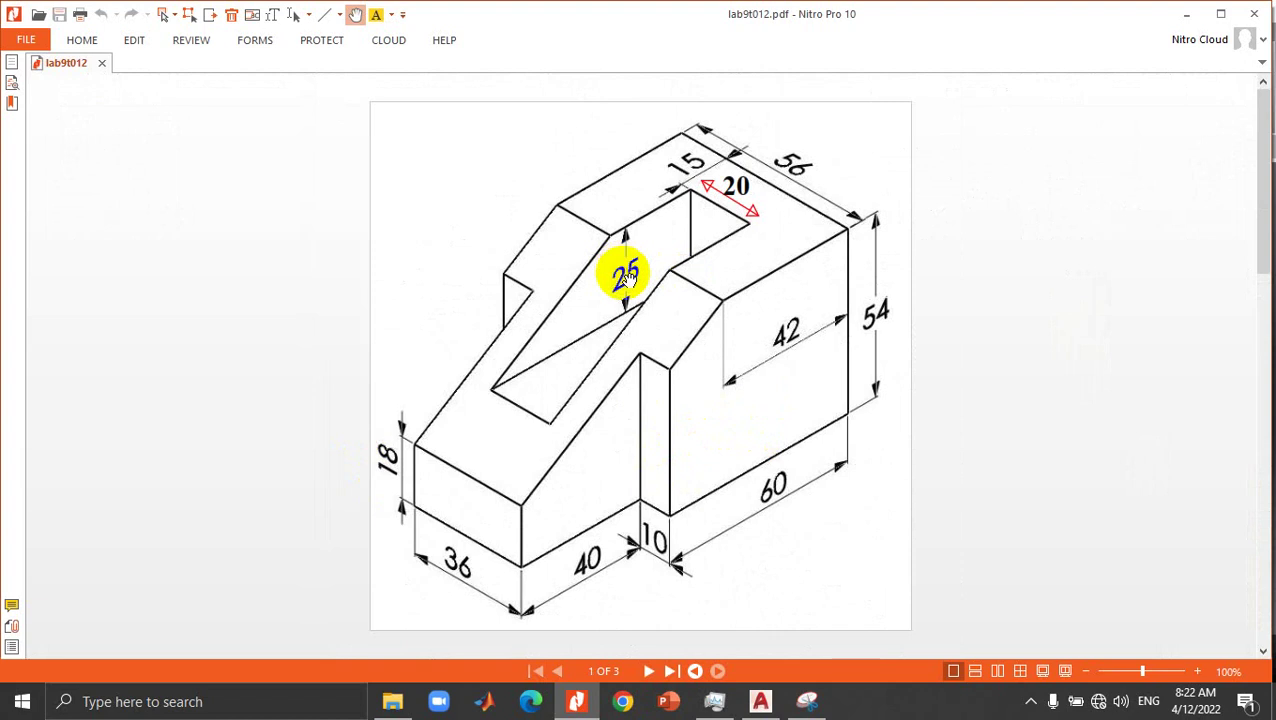
pyautogui.click(807, 701)
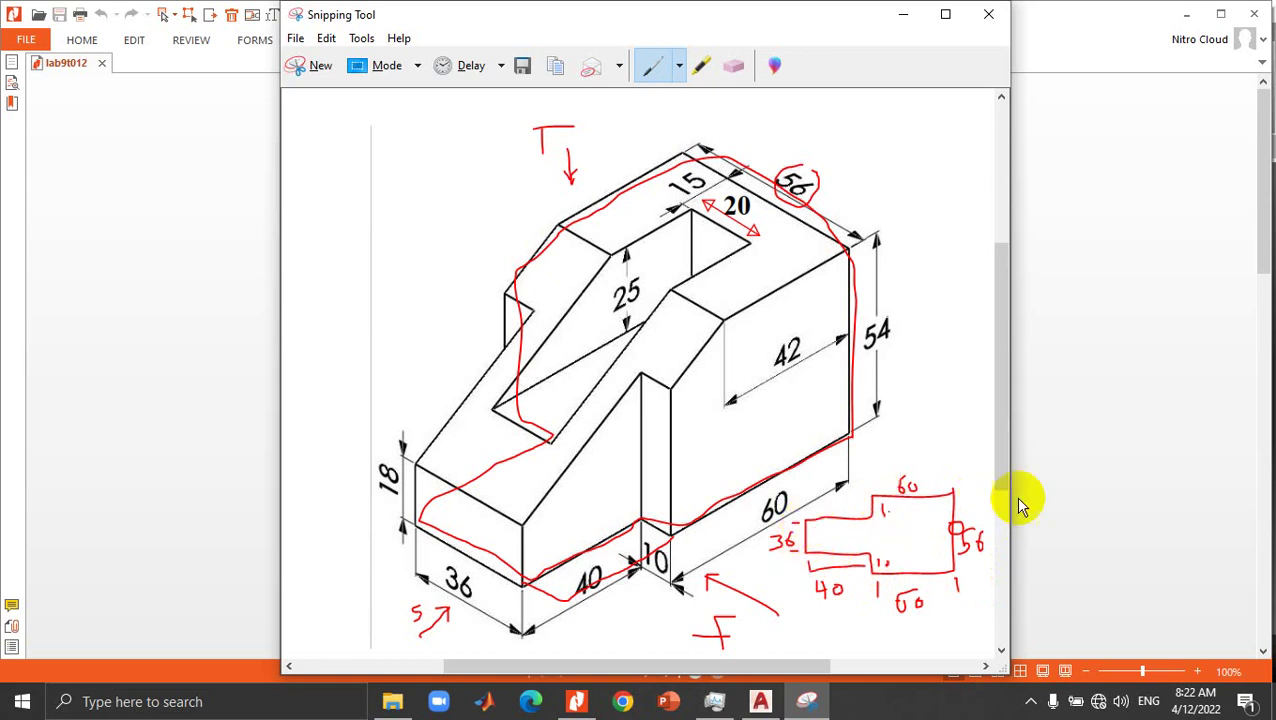
pyautogui.click(760, 701)
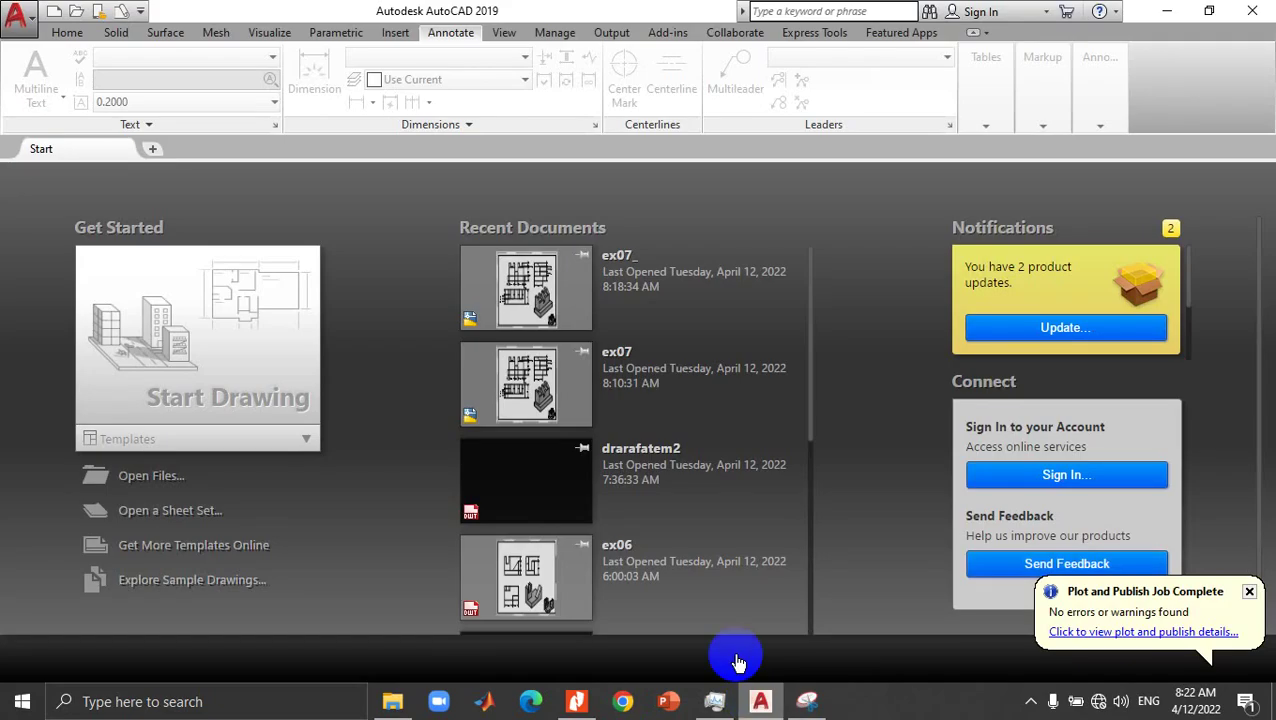
# Step: Start a drawing from the drarafatem2 template and close the unused Drawing1
pyautogui.click(272, 322)
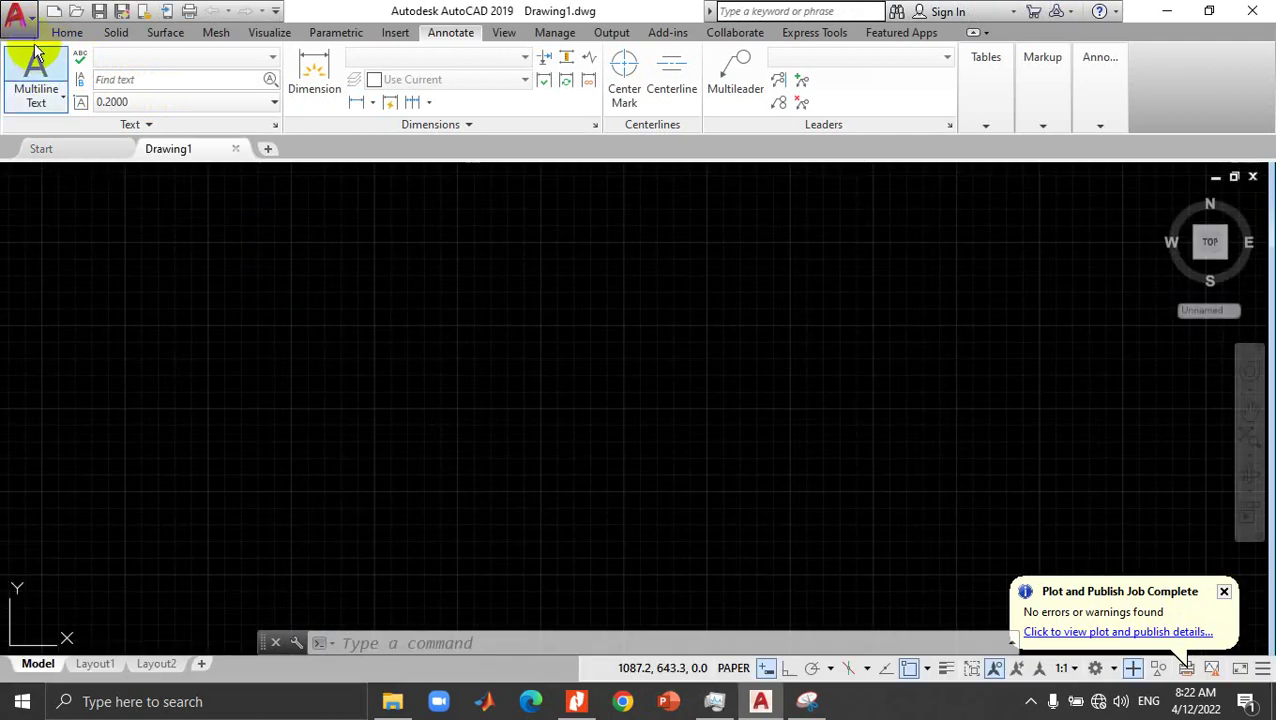
pyautogui.click(20, 16)
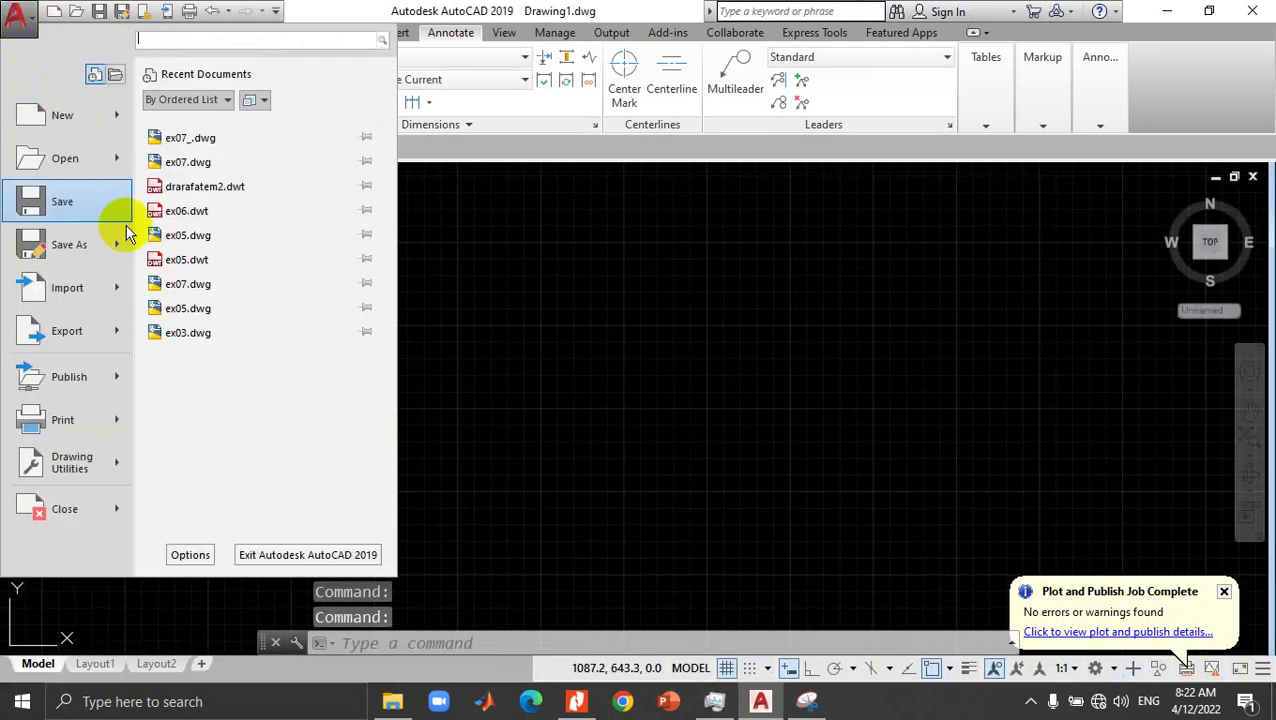
pyautogui.click(184, 188)
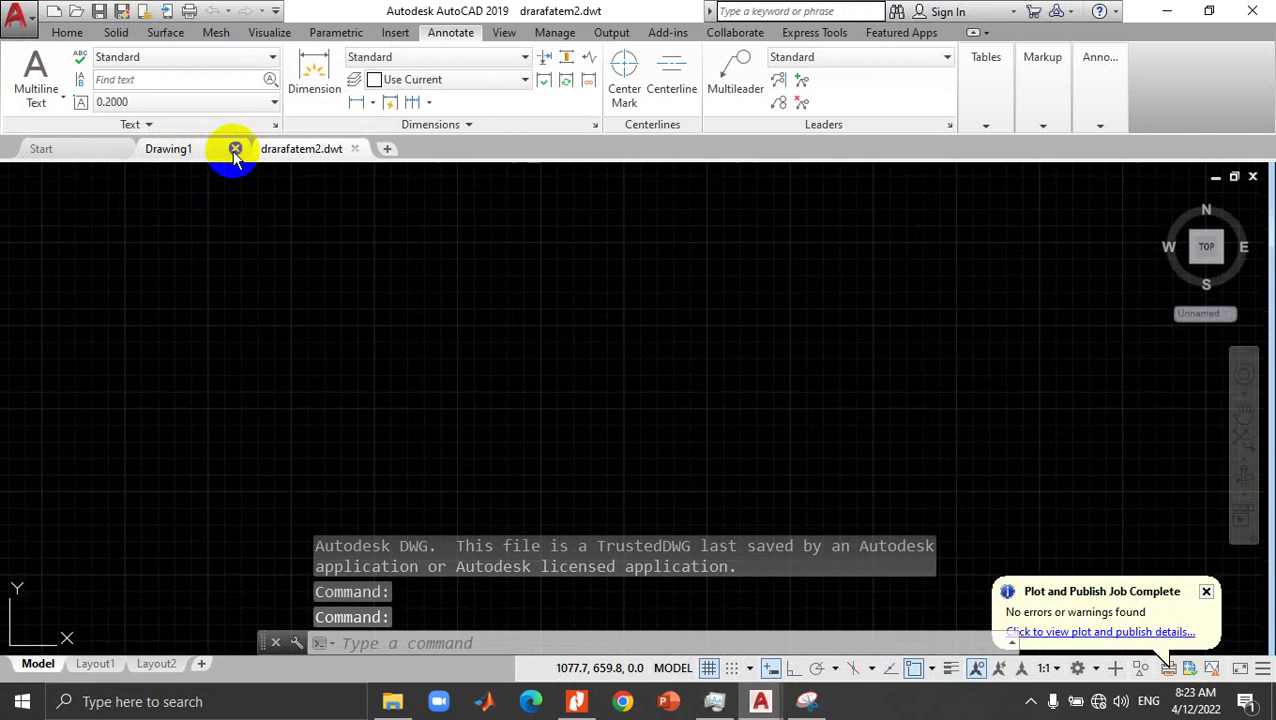
pyautogui.click(234, 149)
pyautogui.moveTo(186, 149)
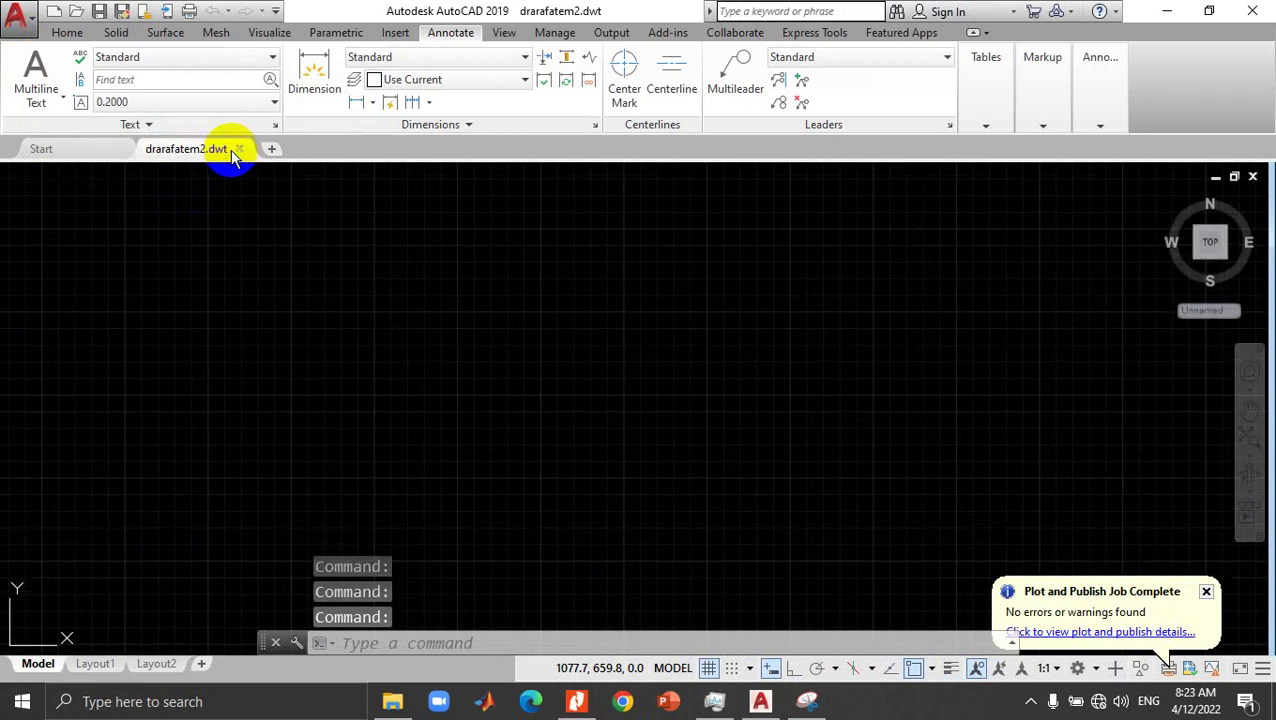
# Step: Save As into auto examples > college > lab9to12 using the AutoCAD 2007 DWG format
pyautogui.click(16, 20)
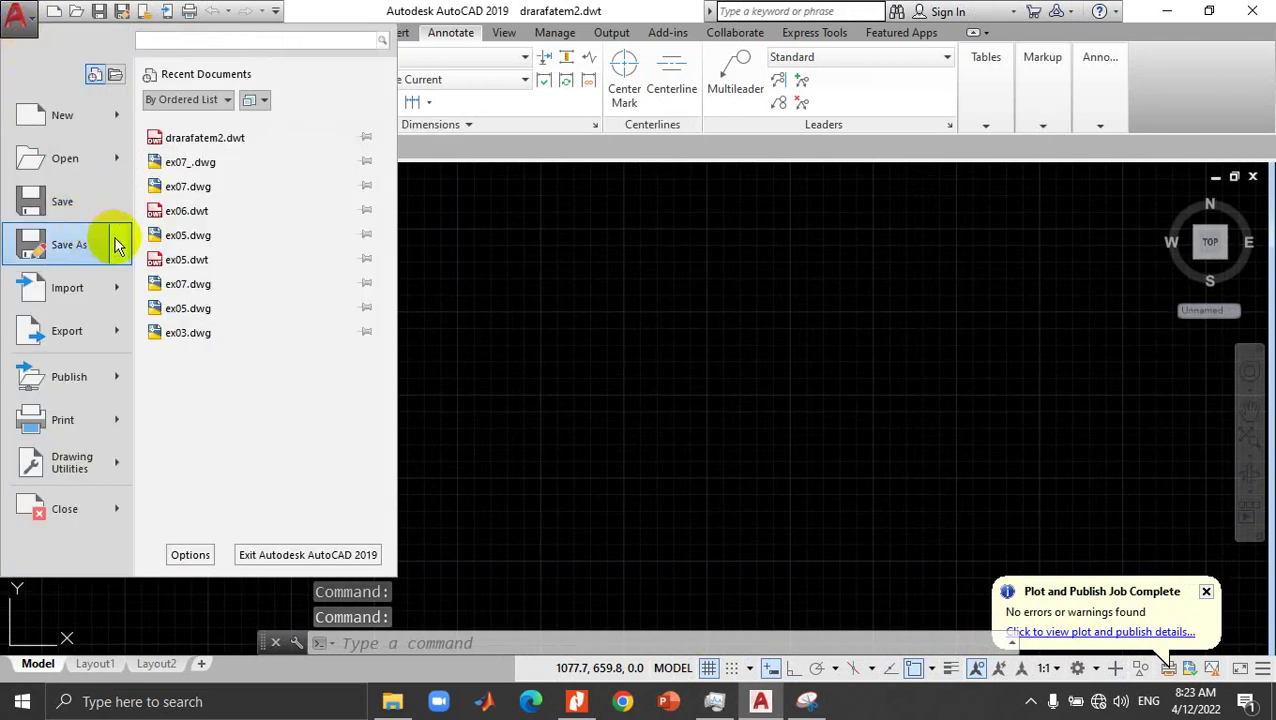
pyautogui.click(402, 301)
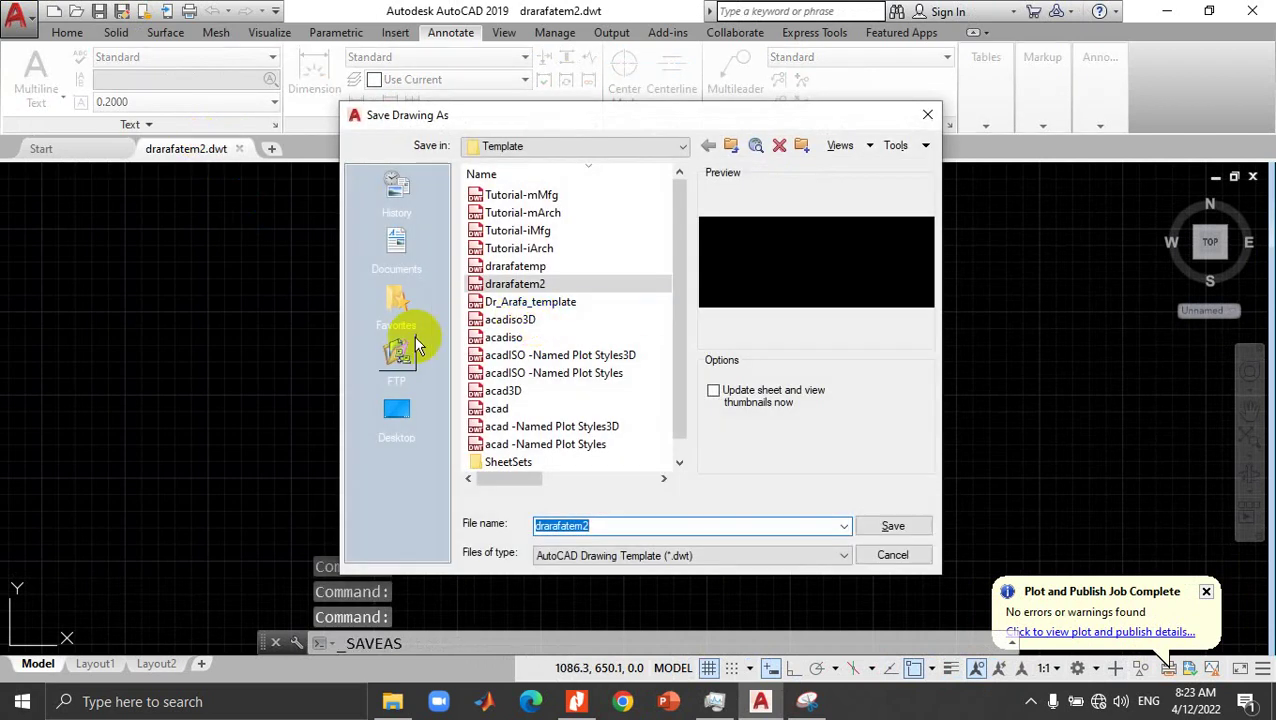
pyautogui.click(396, 410)
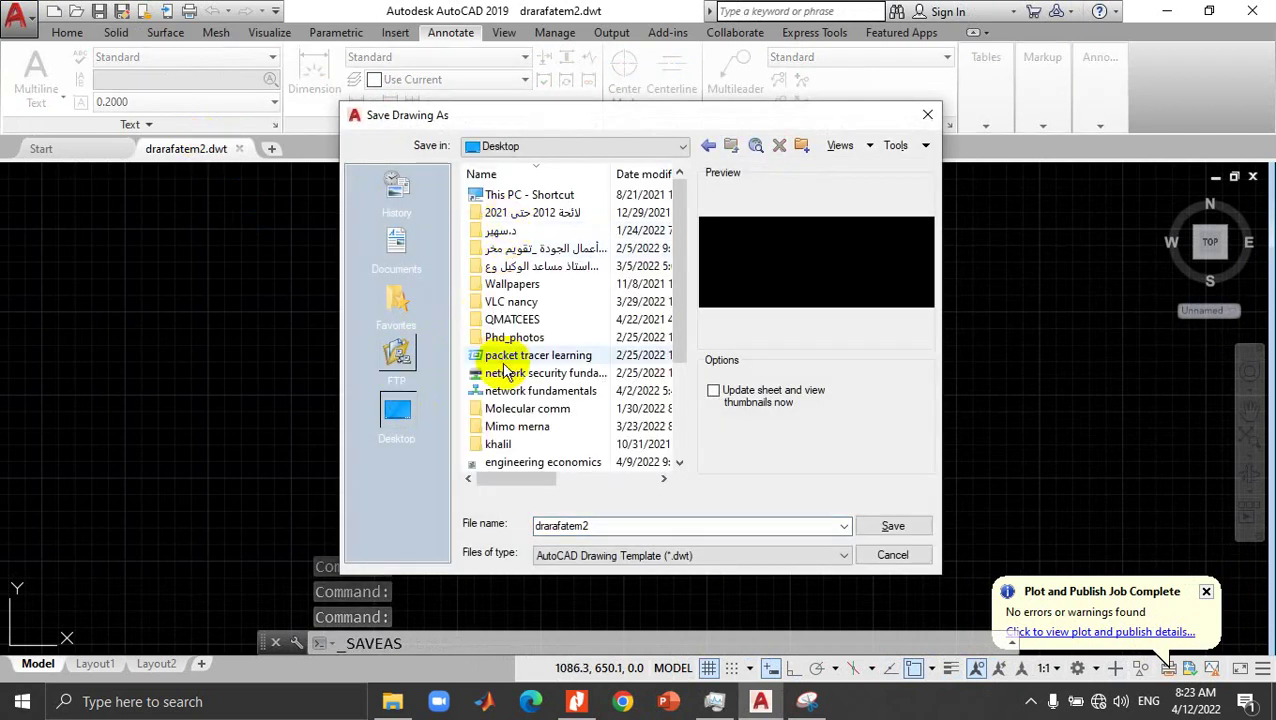
pyautogui.scroll(-3, 500, 375)
pyautogui.doubleClick(512, 371)
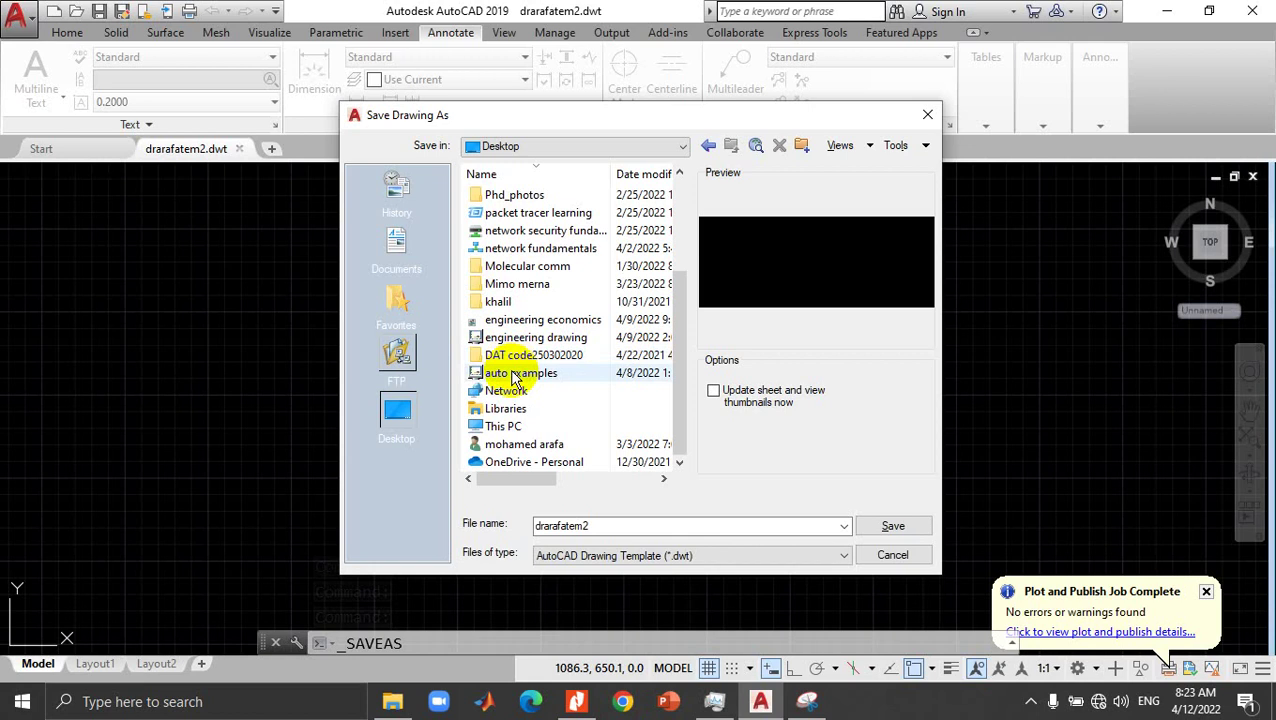
pyautogui.doubleClick(503, 302)
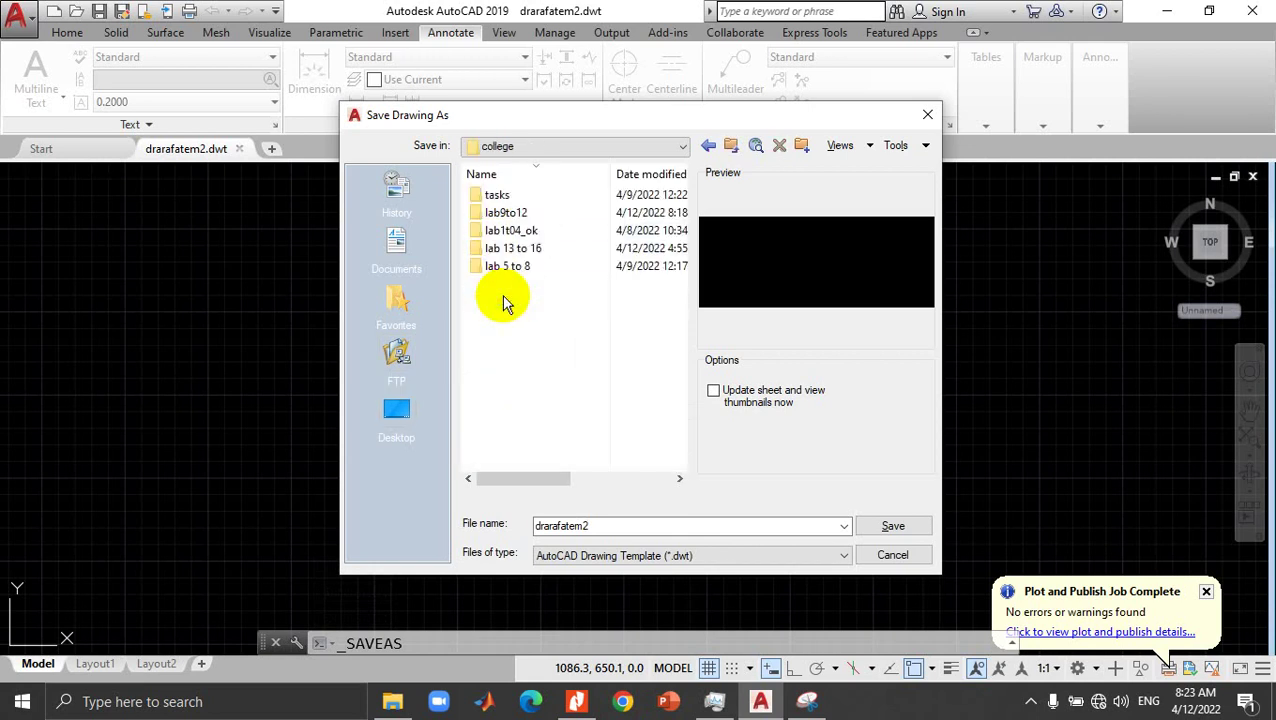
pyautogui.doubleClick(509, 213)
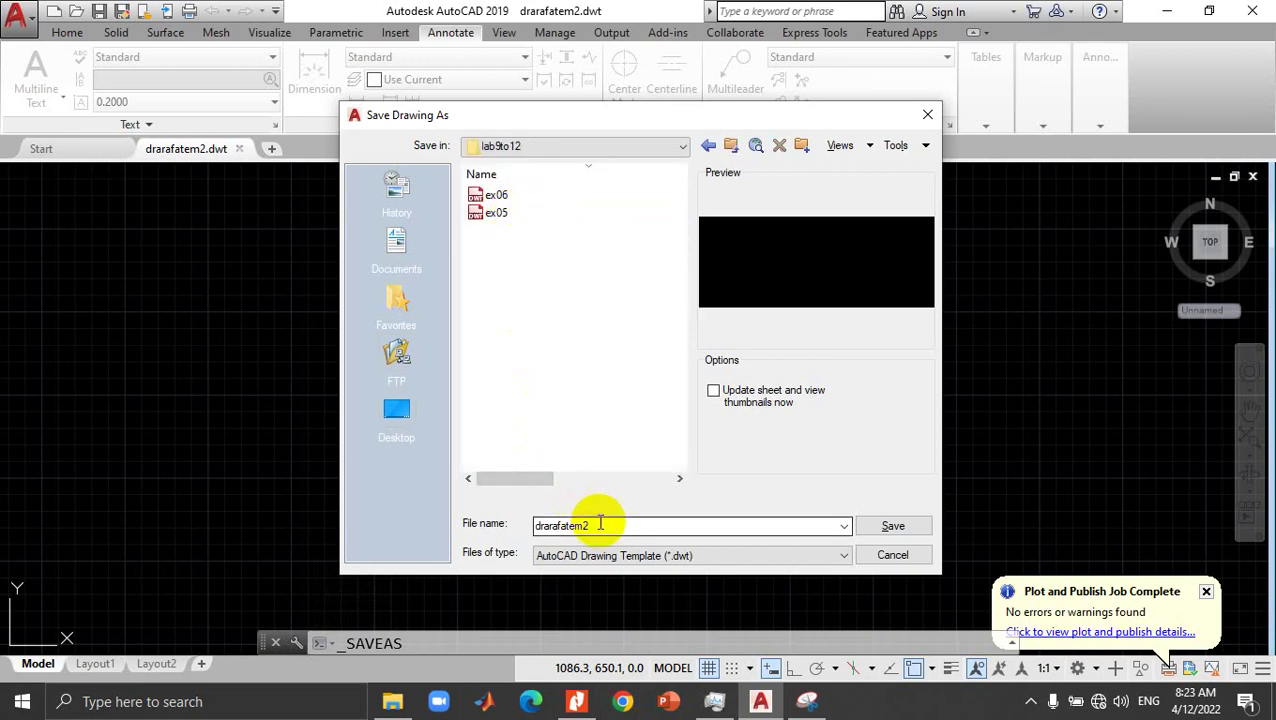
pyautogui.click(612, 556)
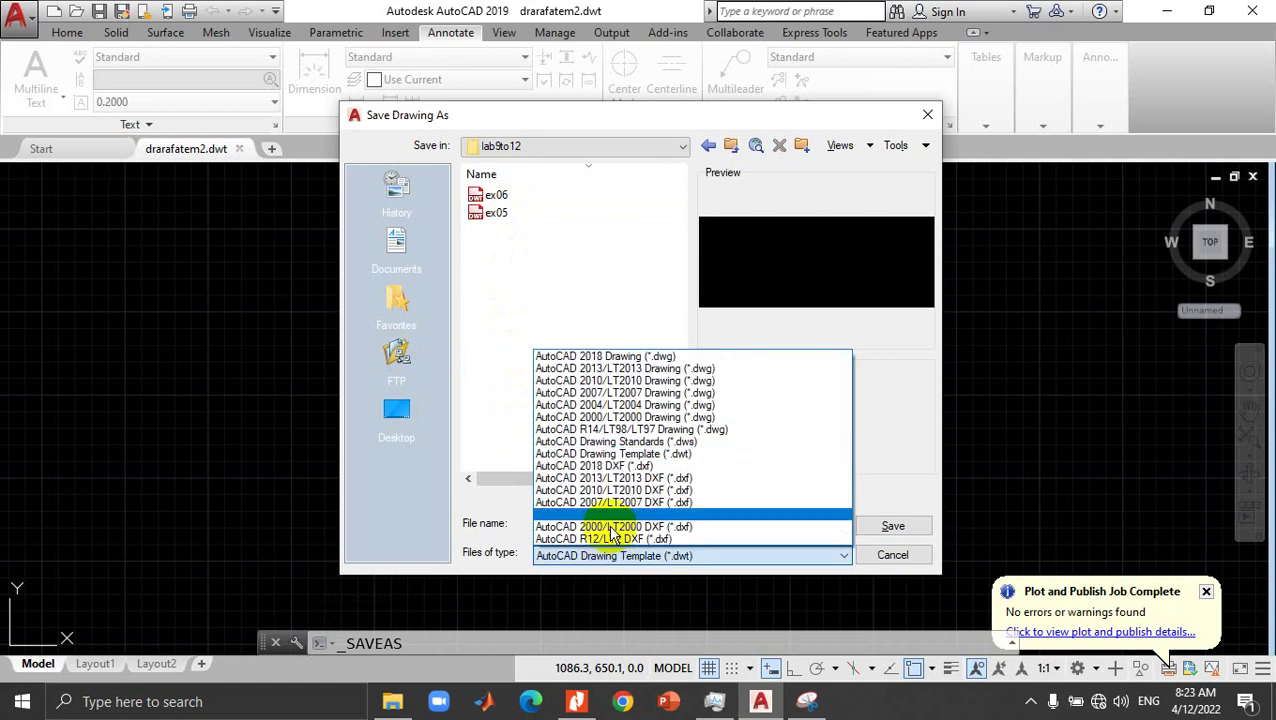
pyautogui.click(612, 407)
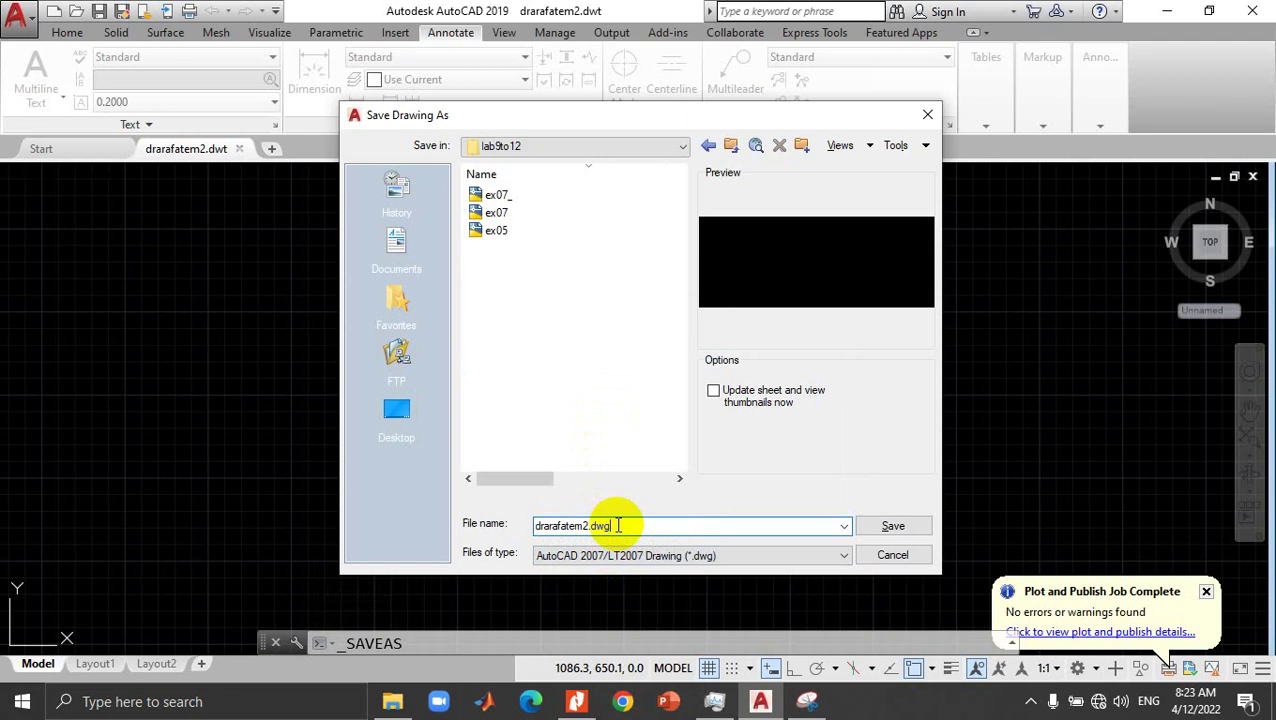
# Step: Check the existing lab9to12 files, then save the drawing as ex08
pyautogui.click(405, 702)
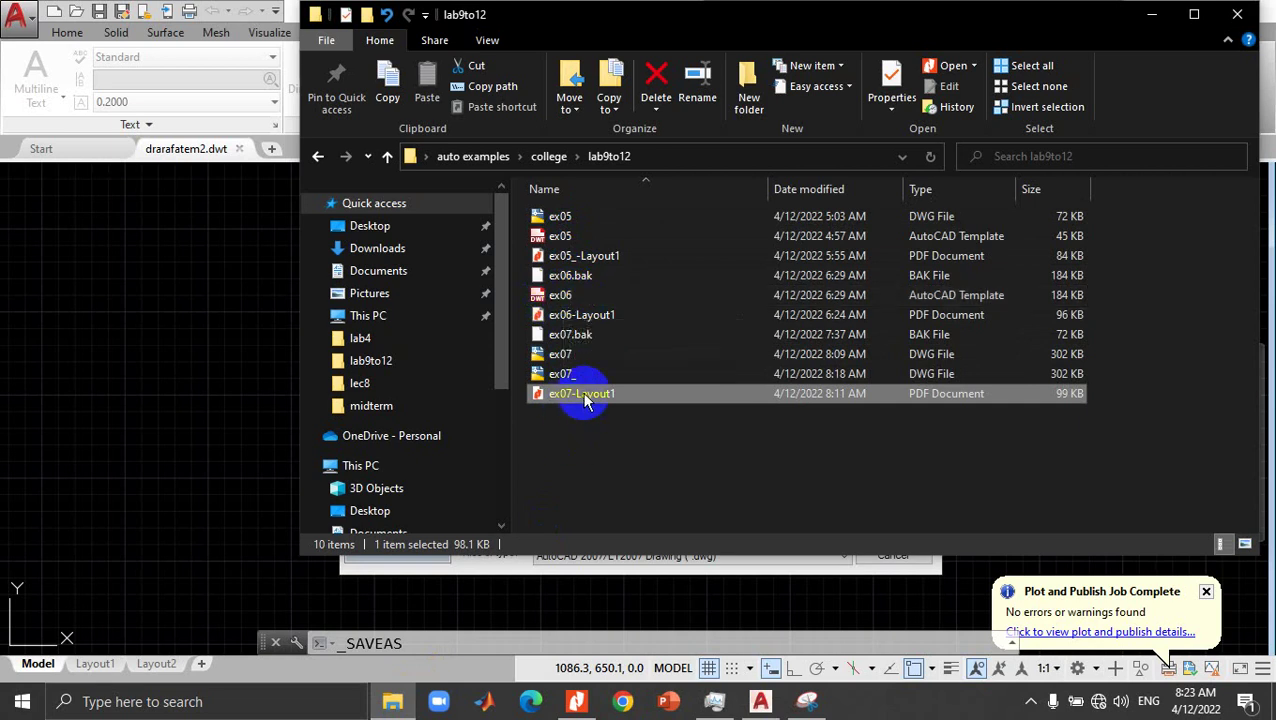
pyautogui.click(760, 701)
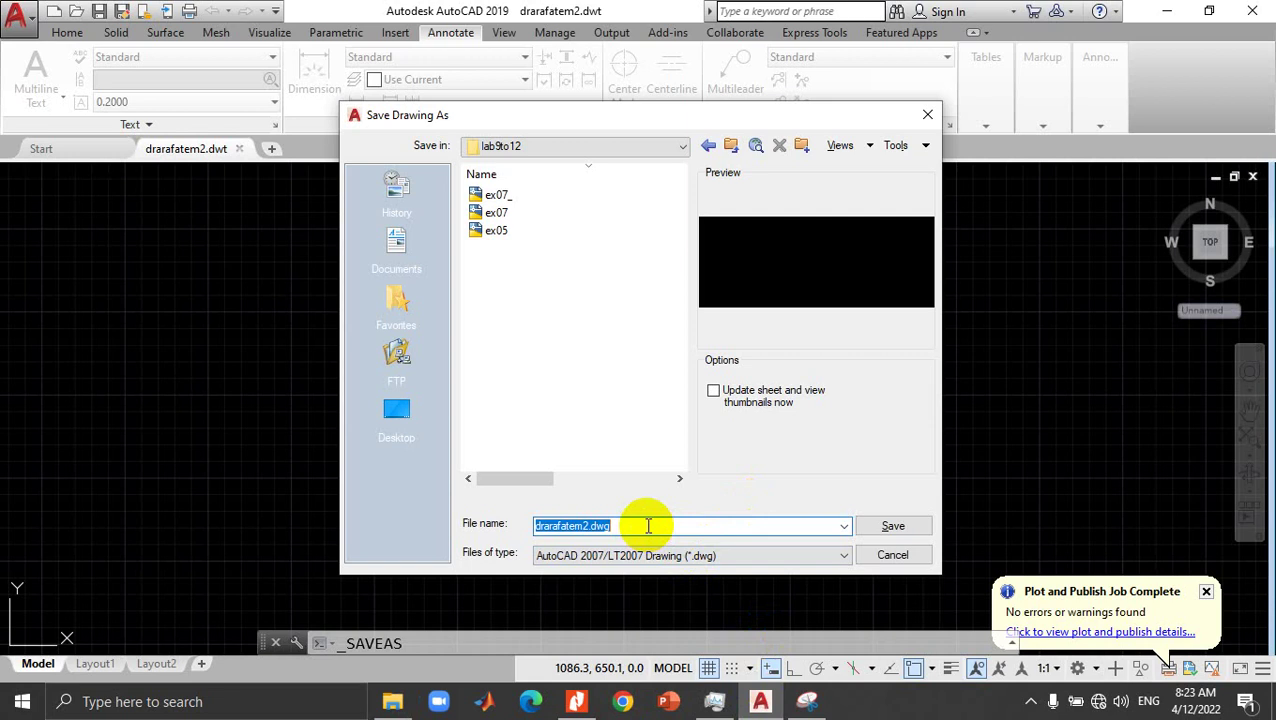
pyautogui.write('ex08')
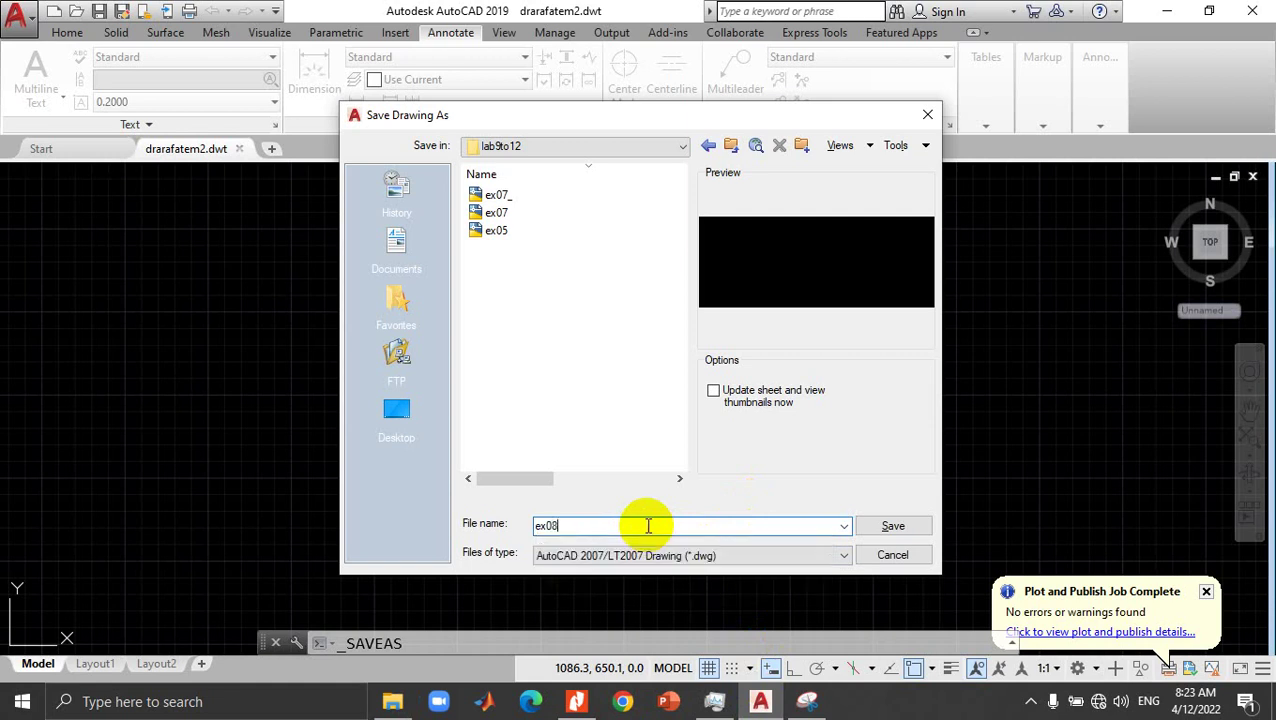
pyautogui.click(875, 531)
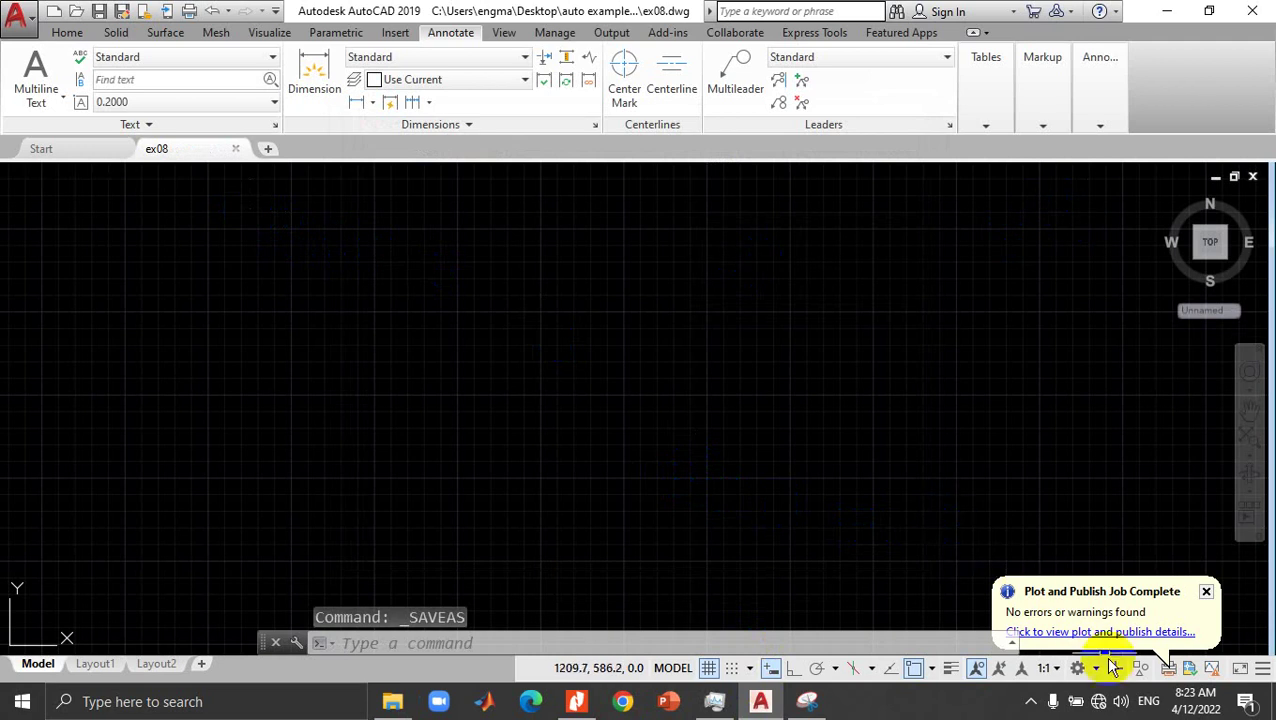
# Step: Show the Home tab tools and reset the UCS to World
pyautogui.click(68, 33)
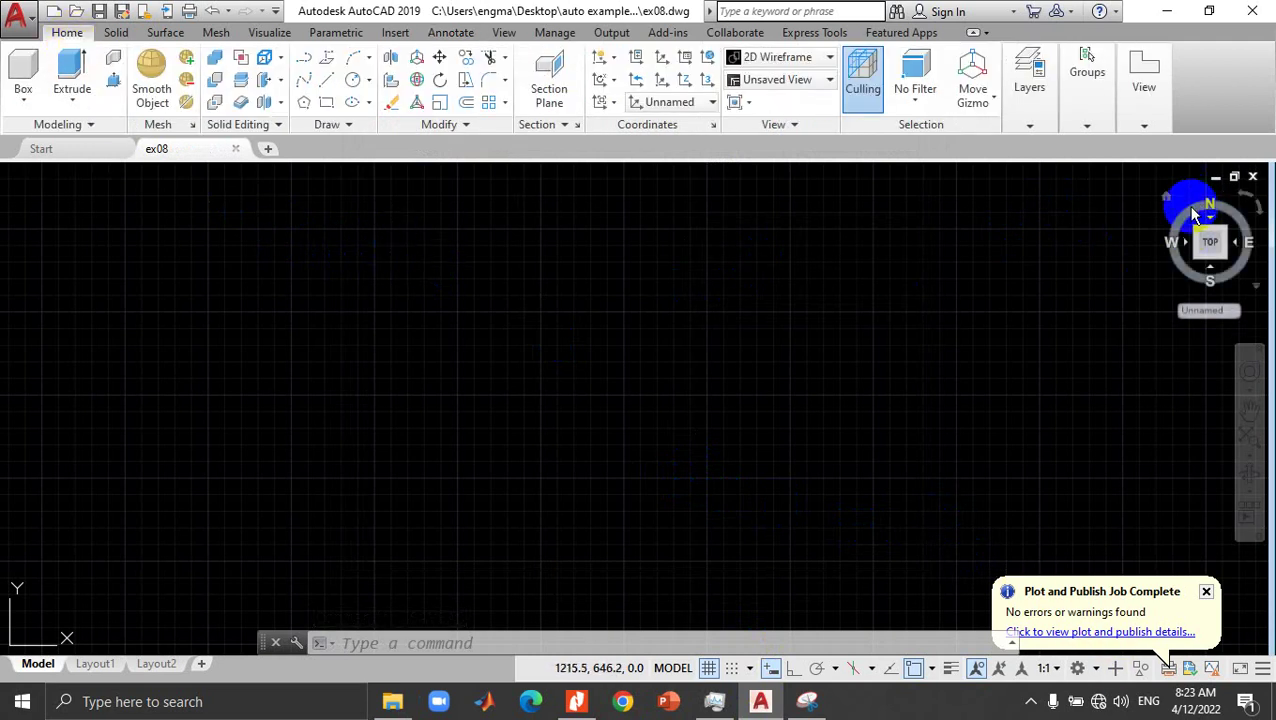
pyautogui.click(1210, 303)
pyautogui.click(1206, 305)
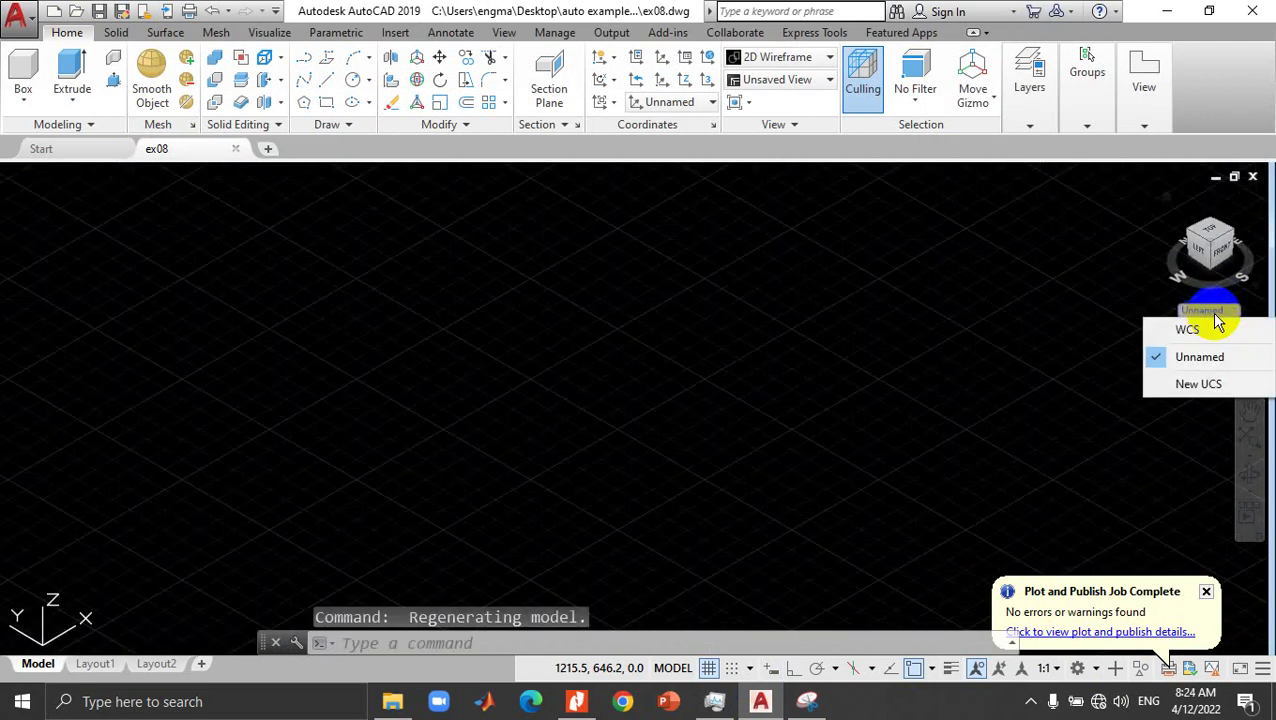
pyautogui.click(1190, 328)
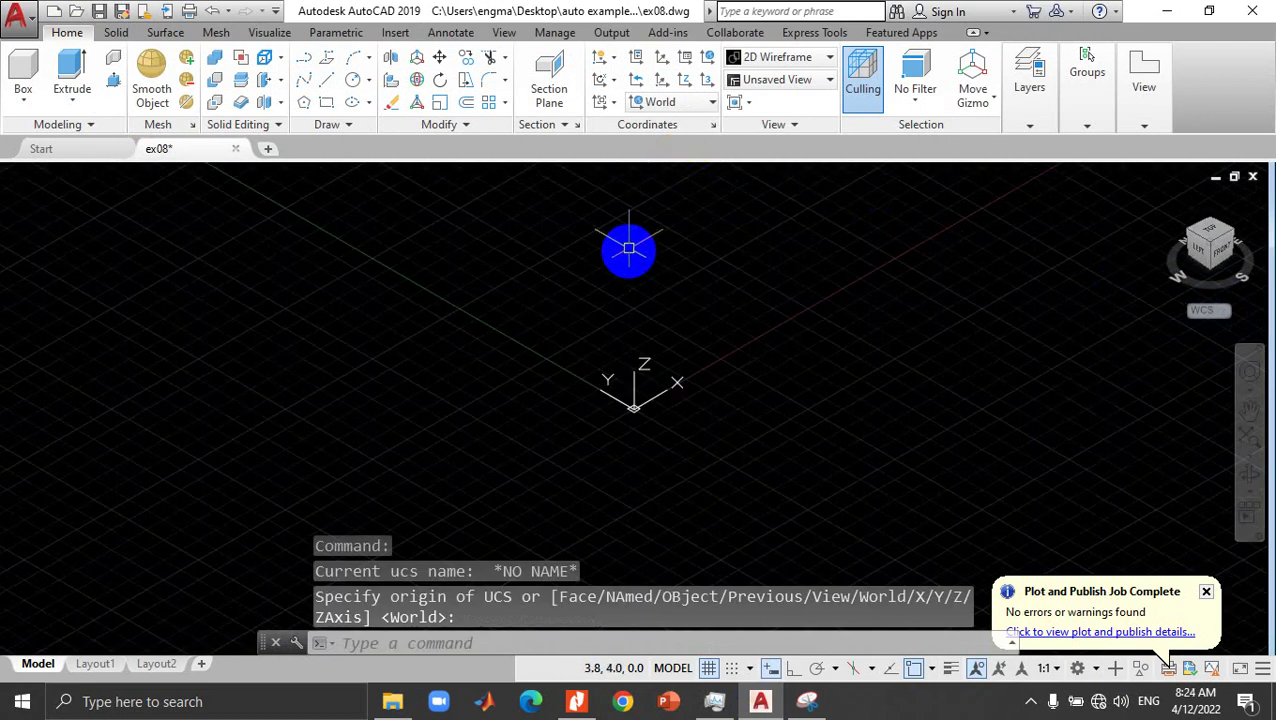
# Step: Switch ex08 to the Top view and bring the annotated sketch back to the front
pyautogui.moveTo(684, 250)
pyautogui.mouseDown(button='middle')
pyautogui.moveTo(569, 315)
pyautogui.moveTo(390, 560)
pyautogui.mouseUp(button='middle')
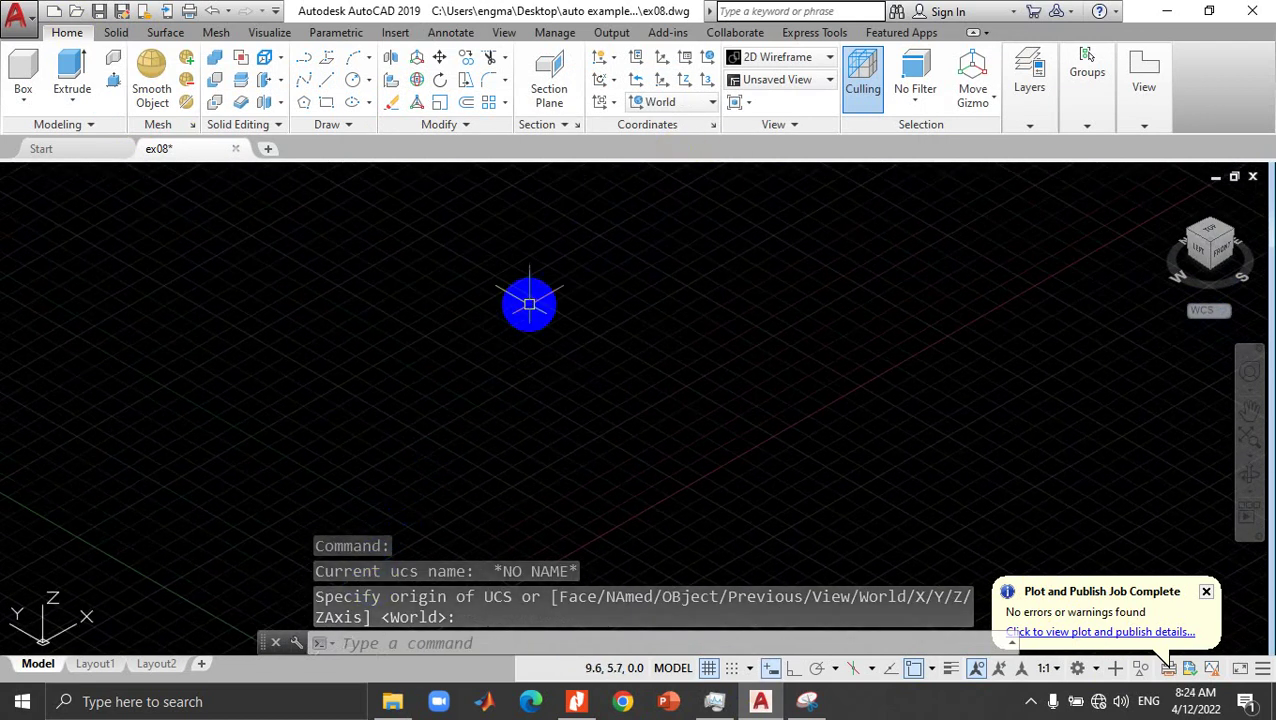
pyautogui.moveTo(527, 299); pyautogui.dragTo(728, 170, button='middle')
pyautogui.click(783, 84)
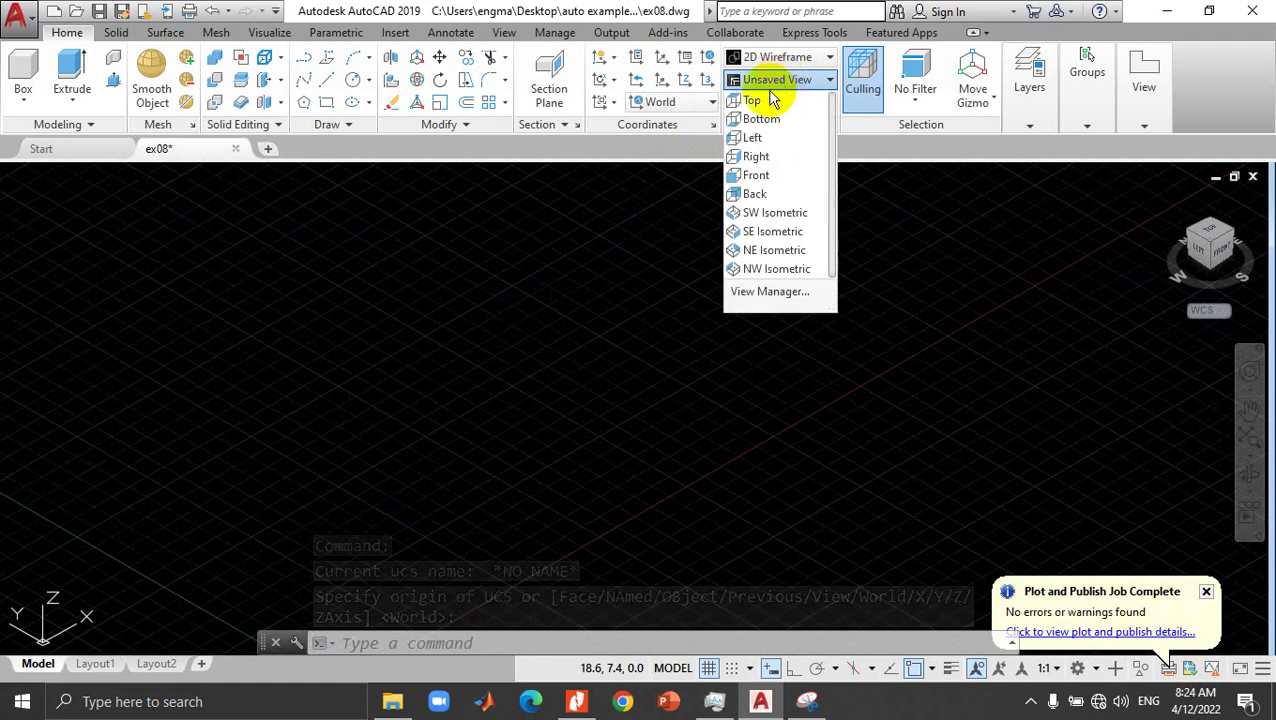
pyautogui.click(752, 104)
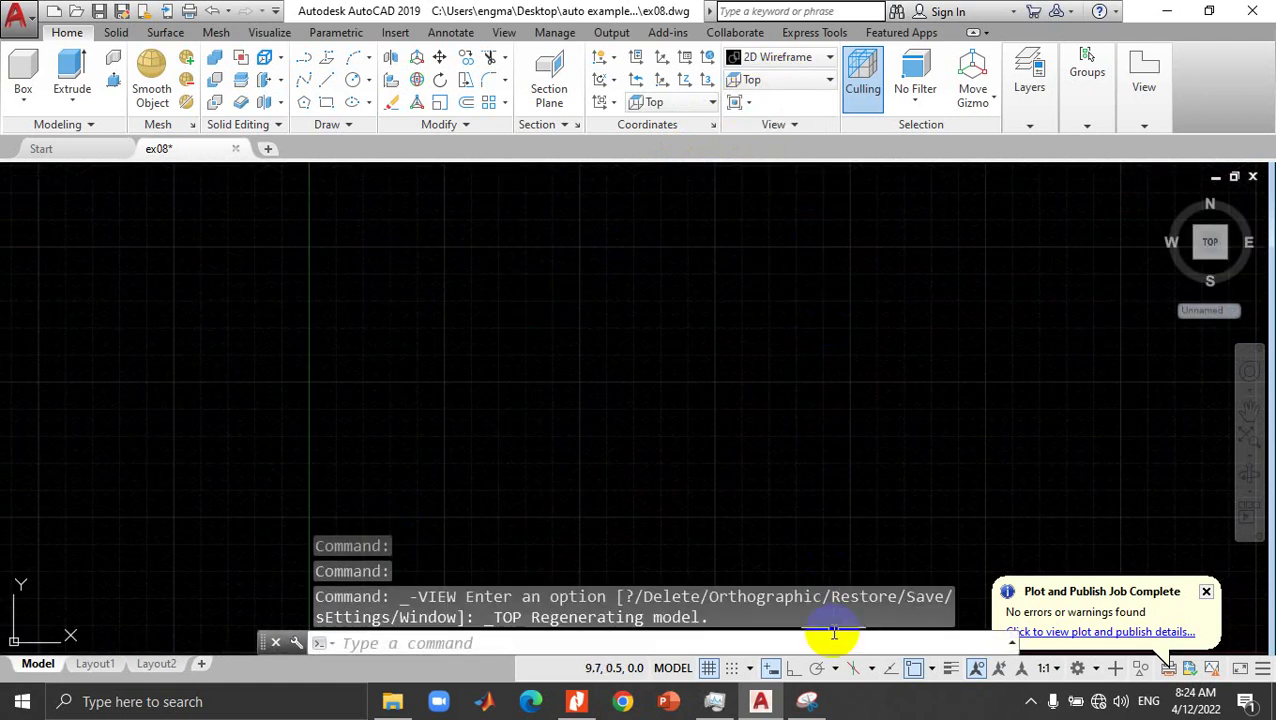
pyautogui.click(807, 701)
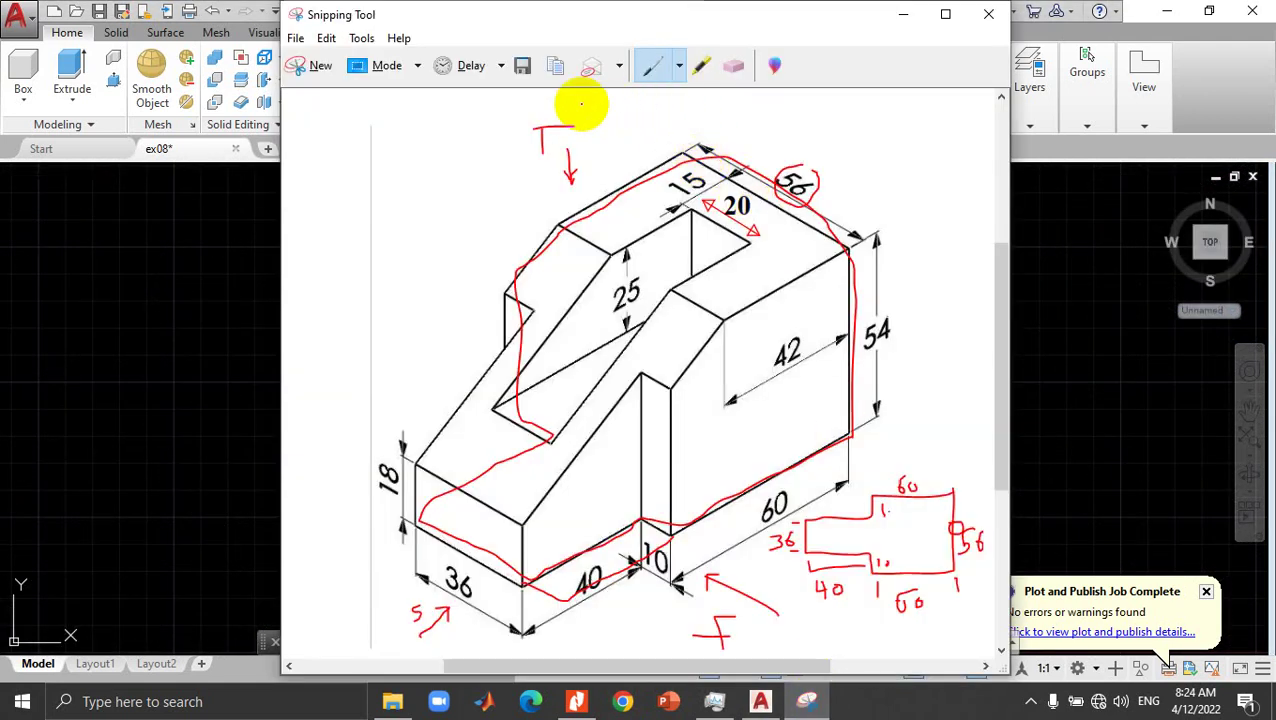
# Step: Circle the T top-view arrow on the sketch in red
pyautogui.moveTo(522, 96)
pyautogui.mouseDown()
pyautogui.moveTo(592, 157)
pyautogui.moveTo(506, 98)
pyautogui.mouseUp()
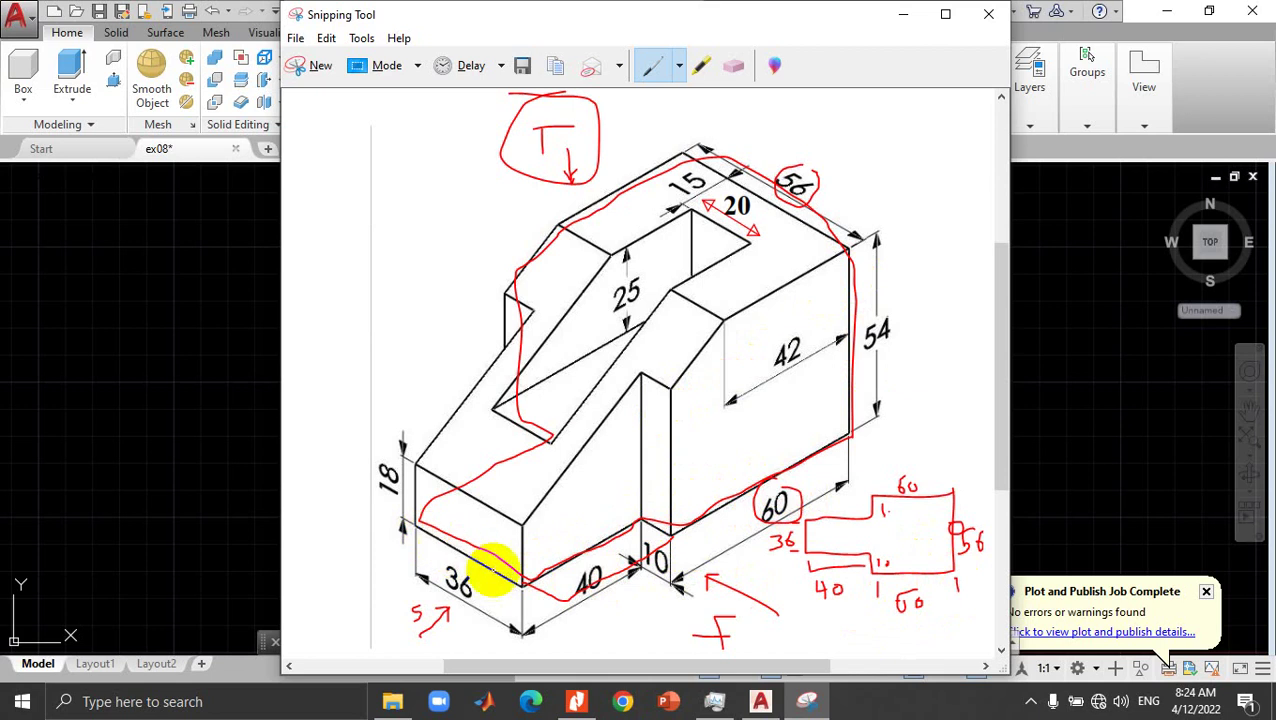
# Step: Return to ex08, start the LINE tool and turn Ortho on
pyautogui.click(902, 15)
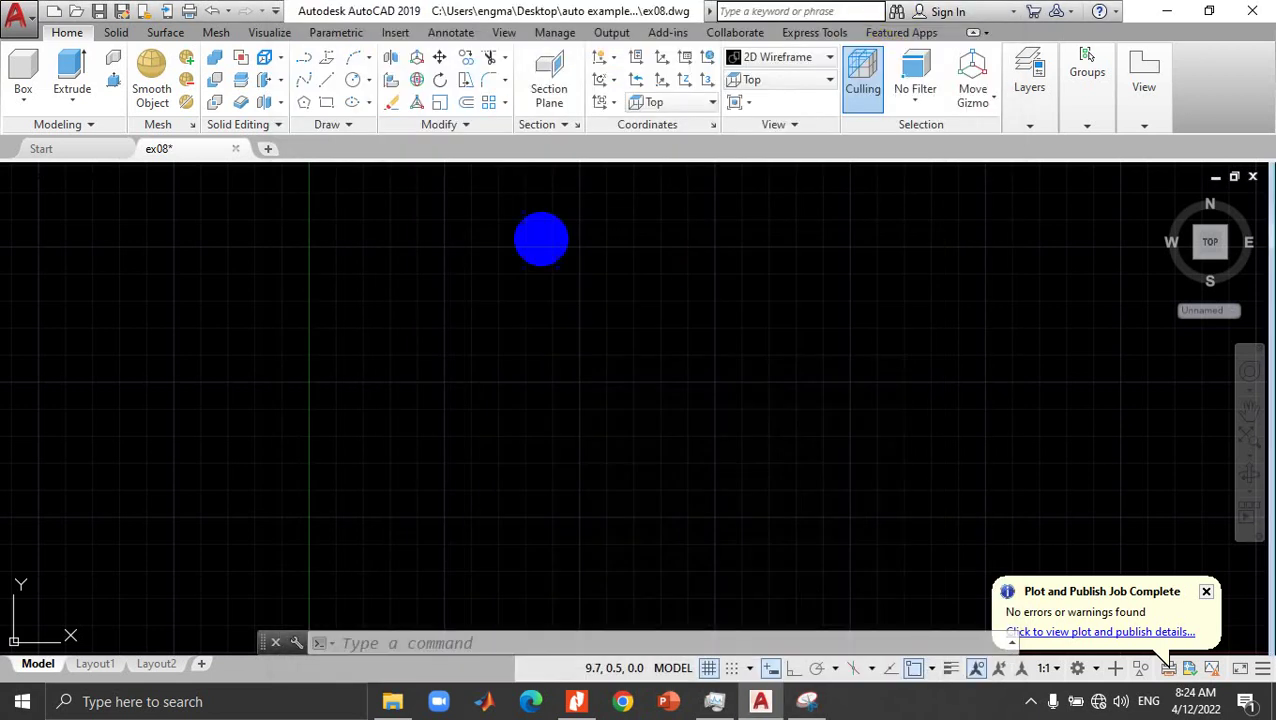
pyautogui.click(303, 54)
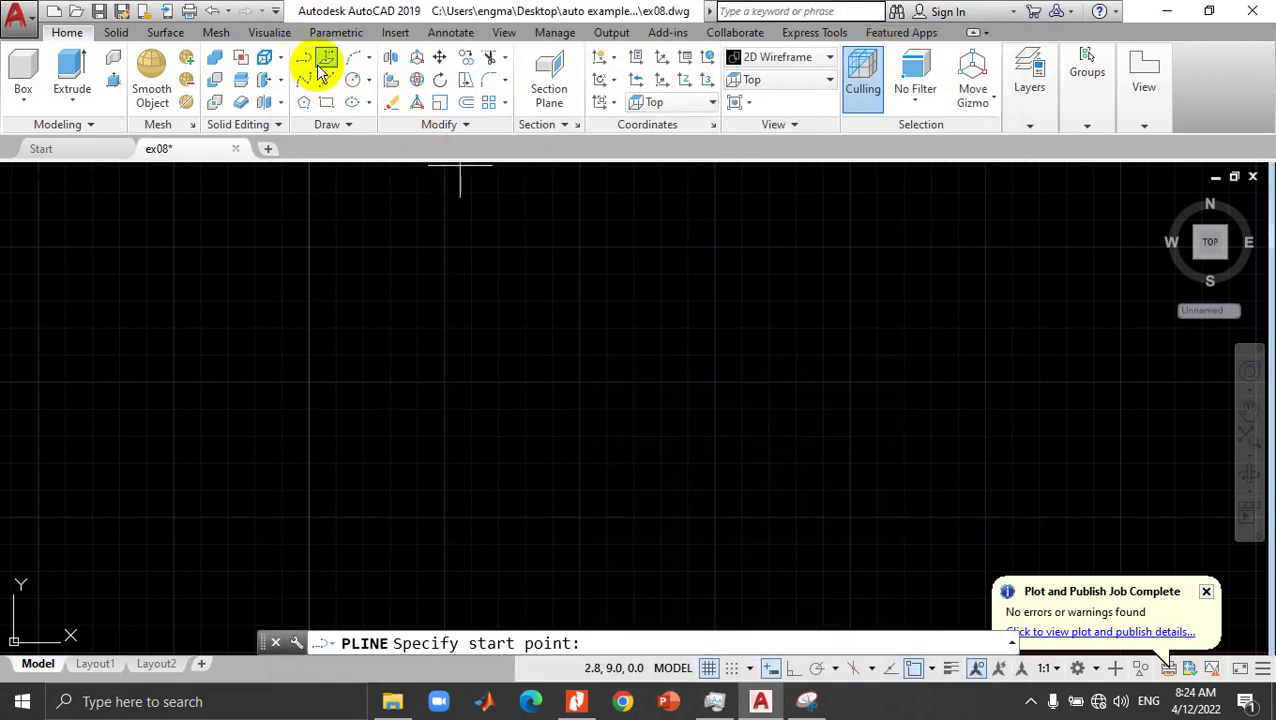
pyautogui.click(305, 57)
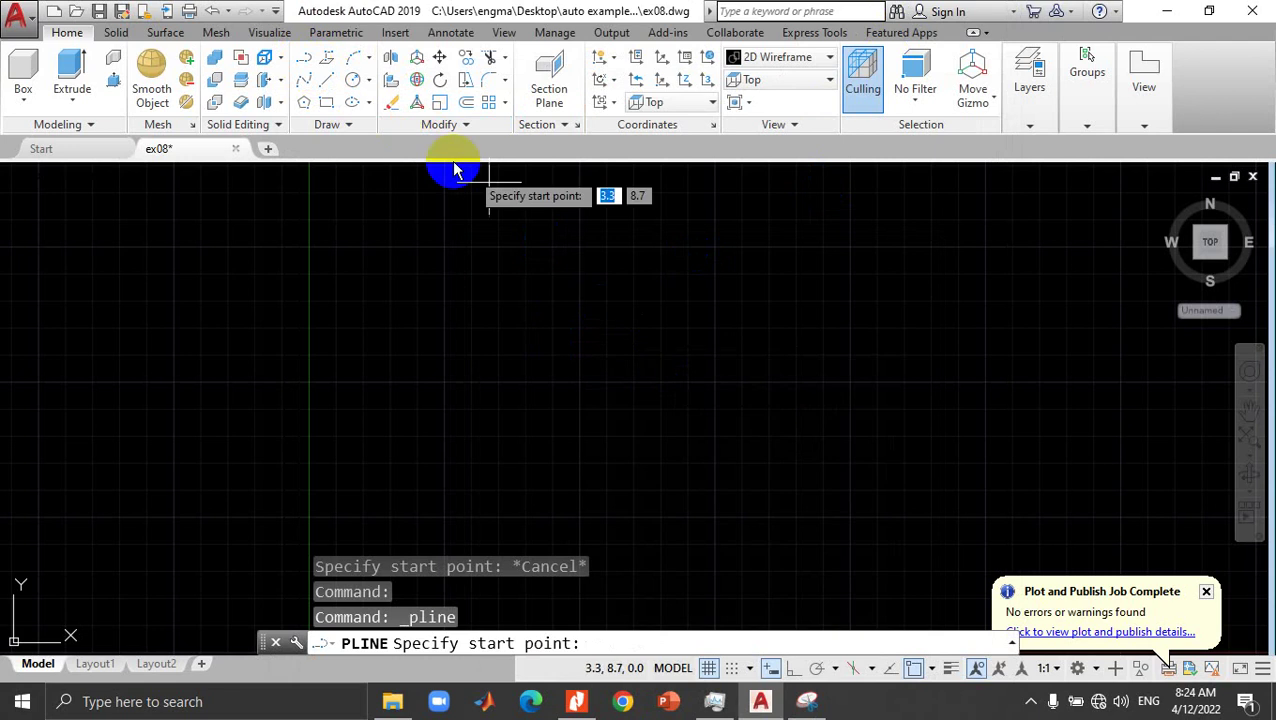
pyautogui.click(304, 59)
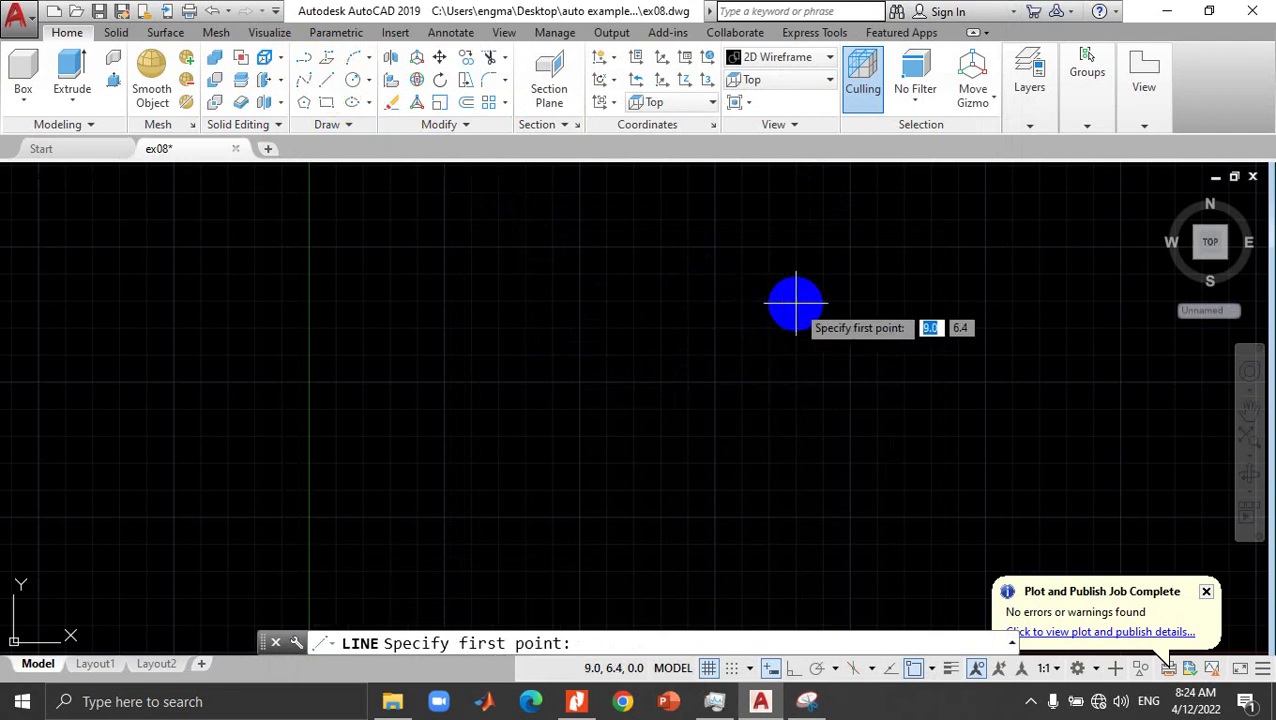
pyautogui.click(798, 300)
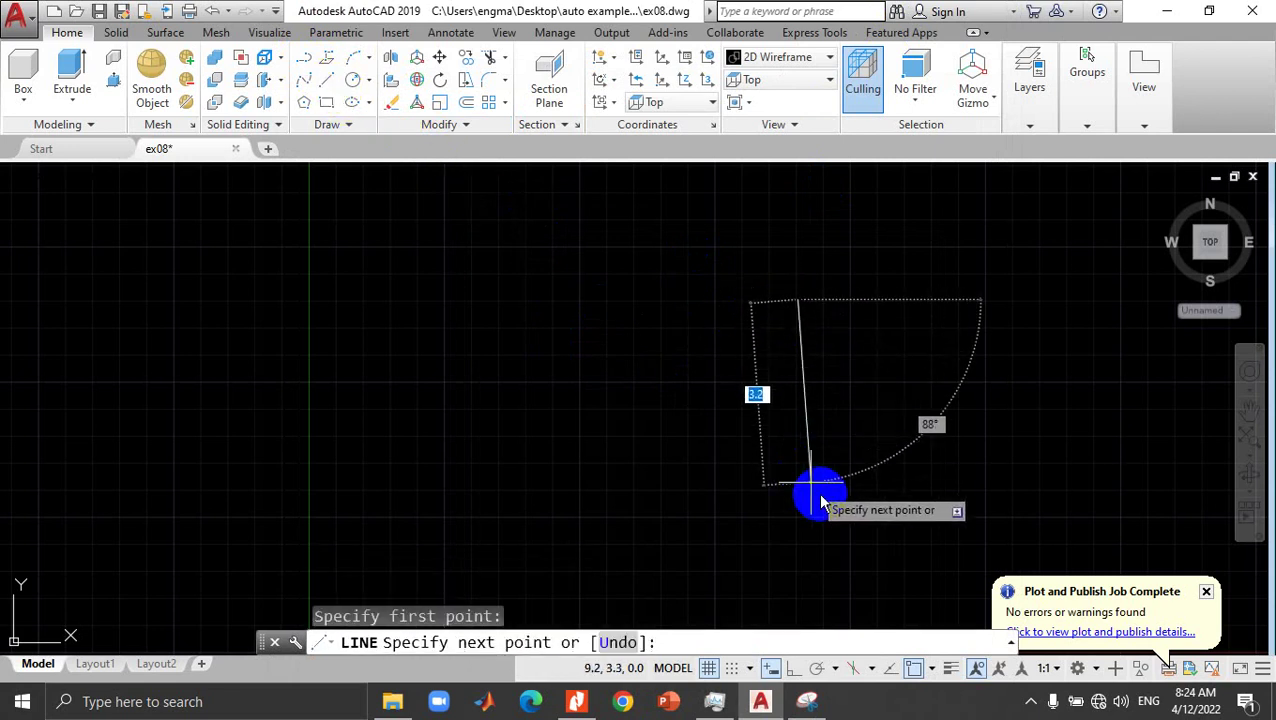
pyautogui.click(793, 668)
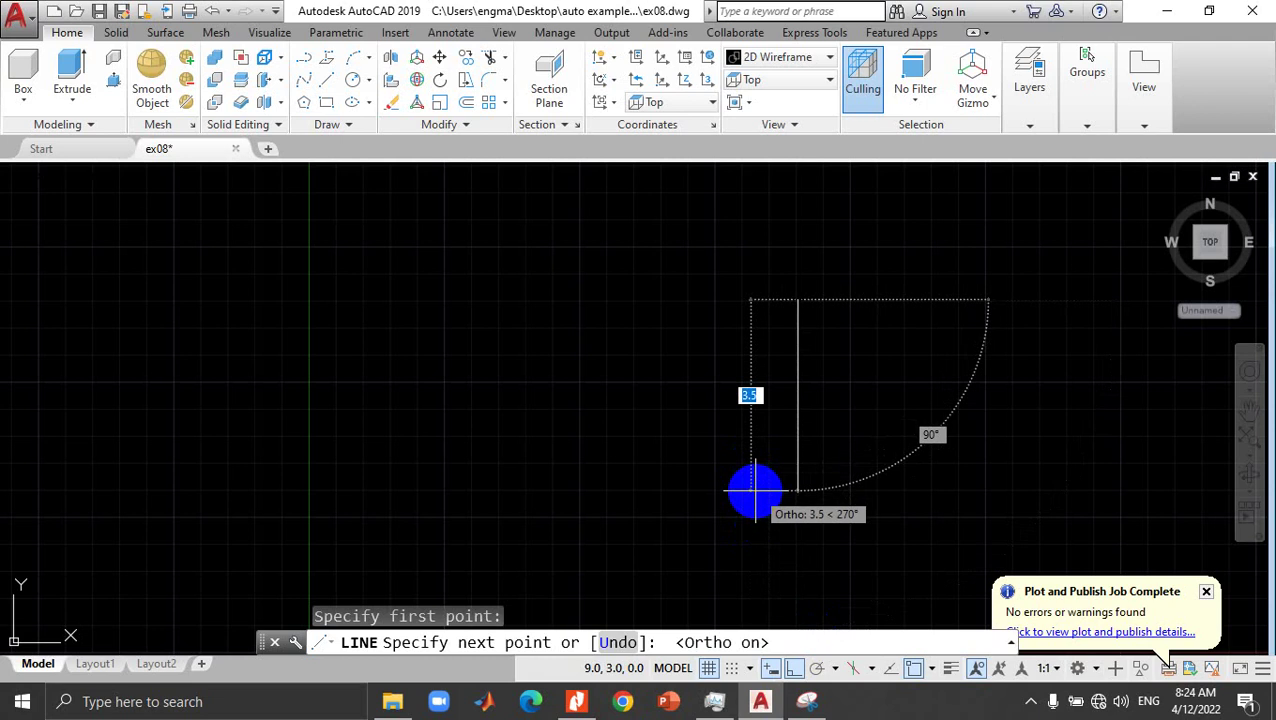
pyautogui.press('Escape')
pyautogui.press('Return')
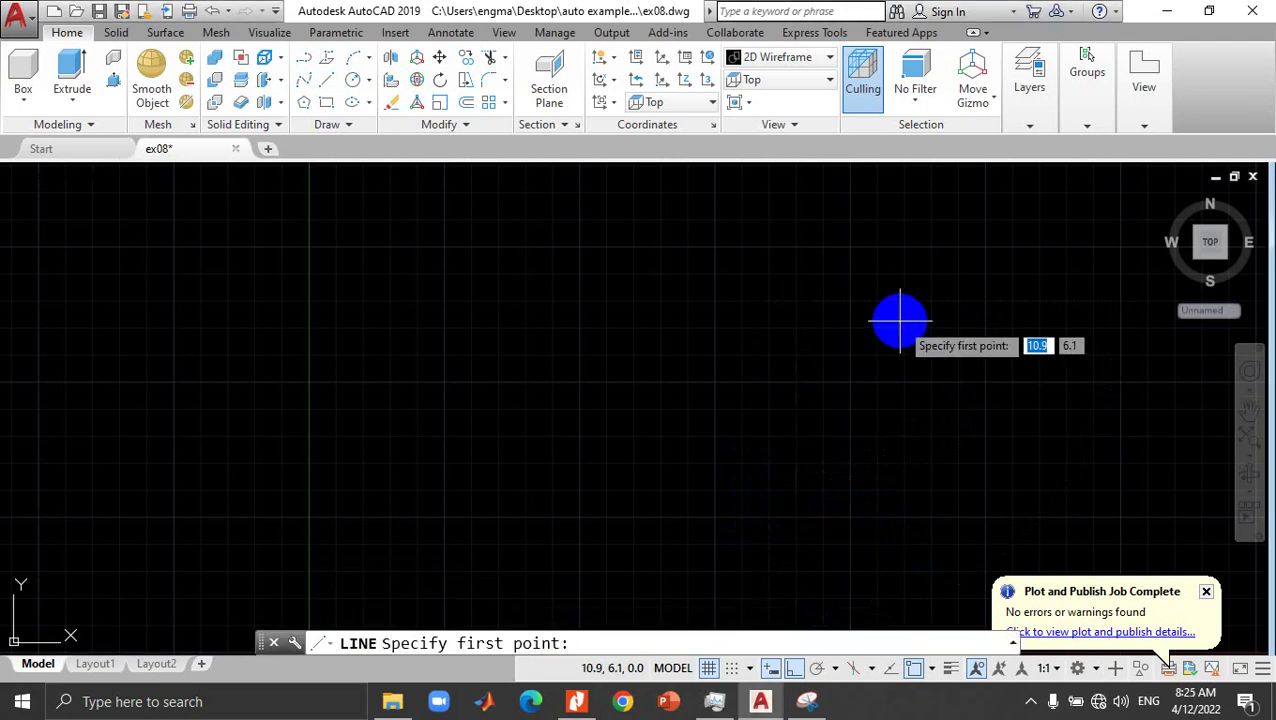
# Step: Draw a vertical guide line 56 units long in the top view
pyautogui.click(901, 320)
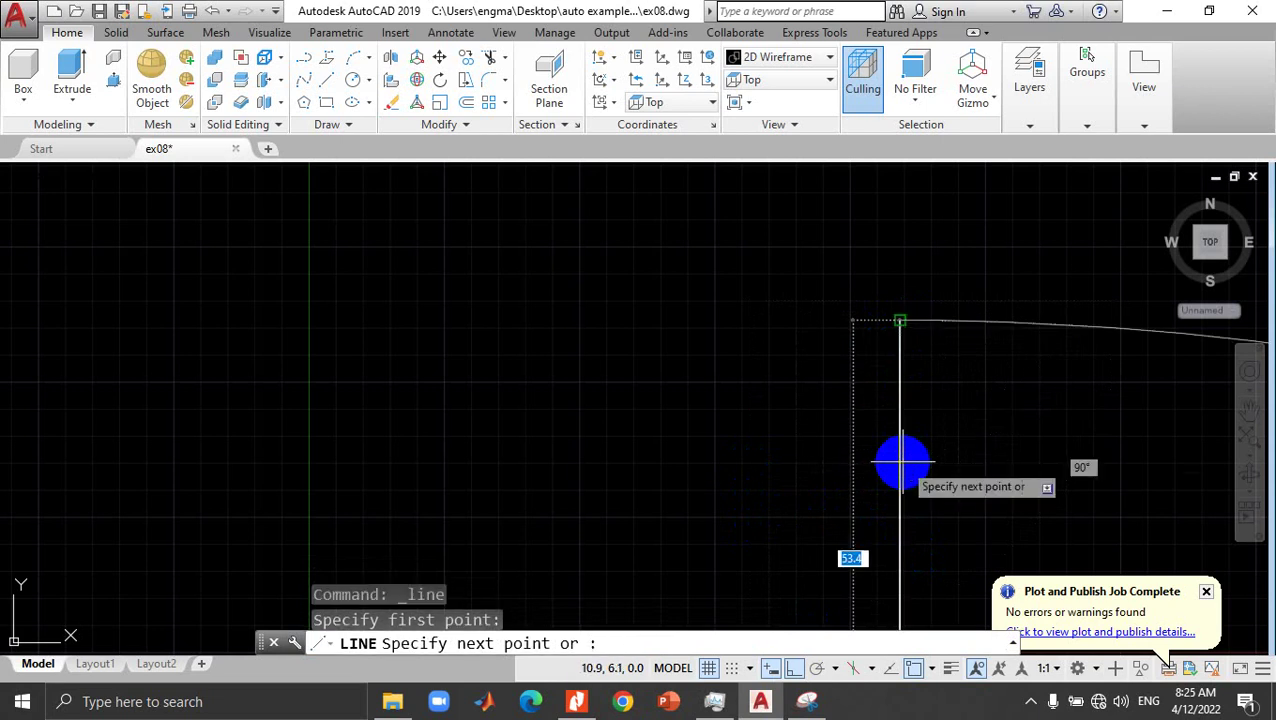
pyautogui.press('Return')
pyautogui.scroll(-3, 897, 458)
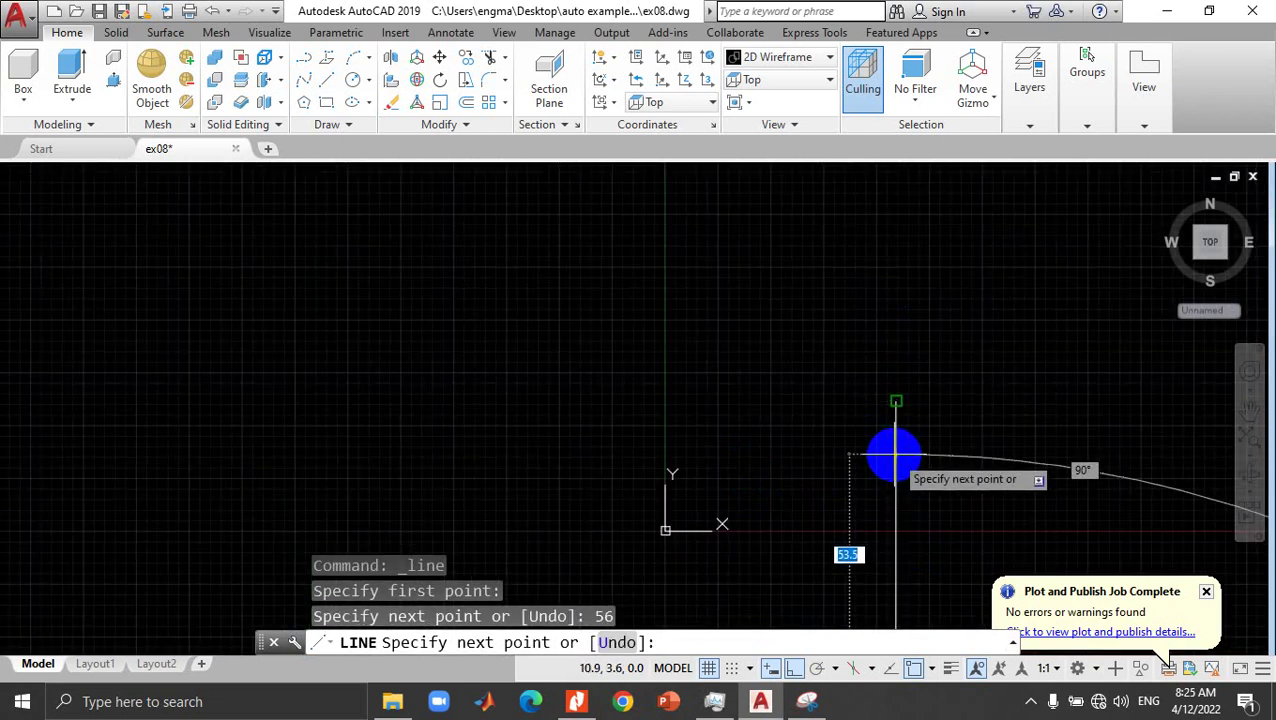
pyautogui.moveTo(868, 465); pyautogui.dragTo(733, 177, button='middle')
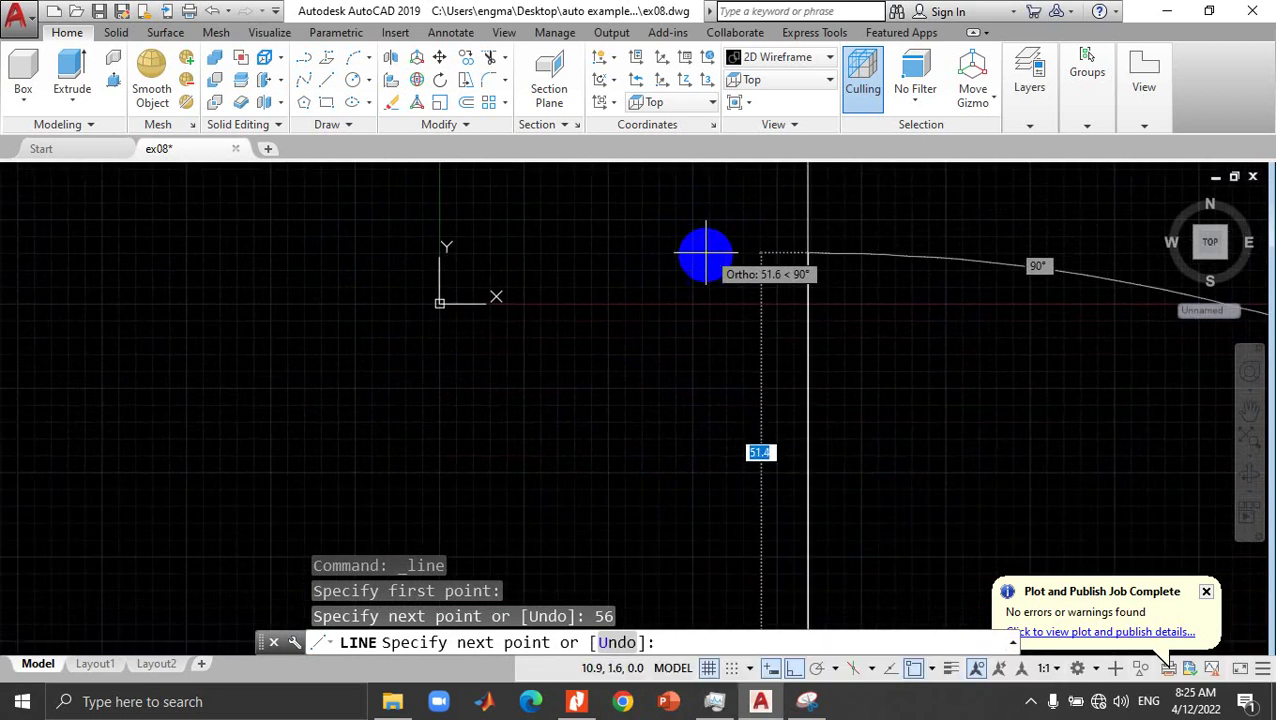
pyautogui.scroll(2, 703, 285)
pyautogui.scroll(-2, 703, 290)
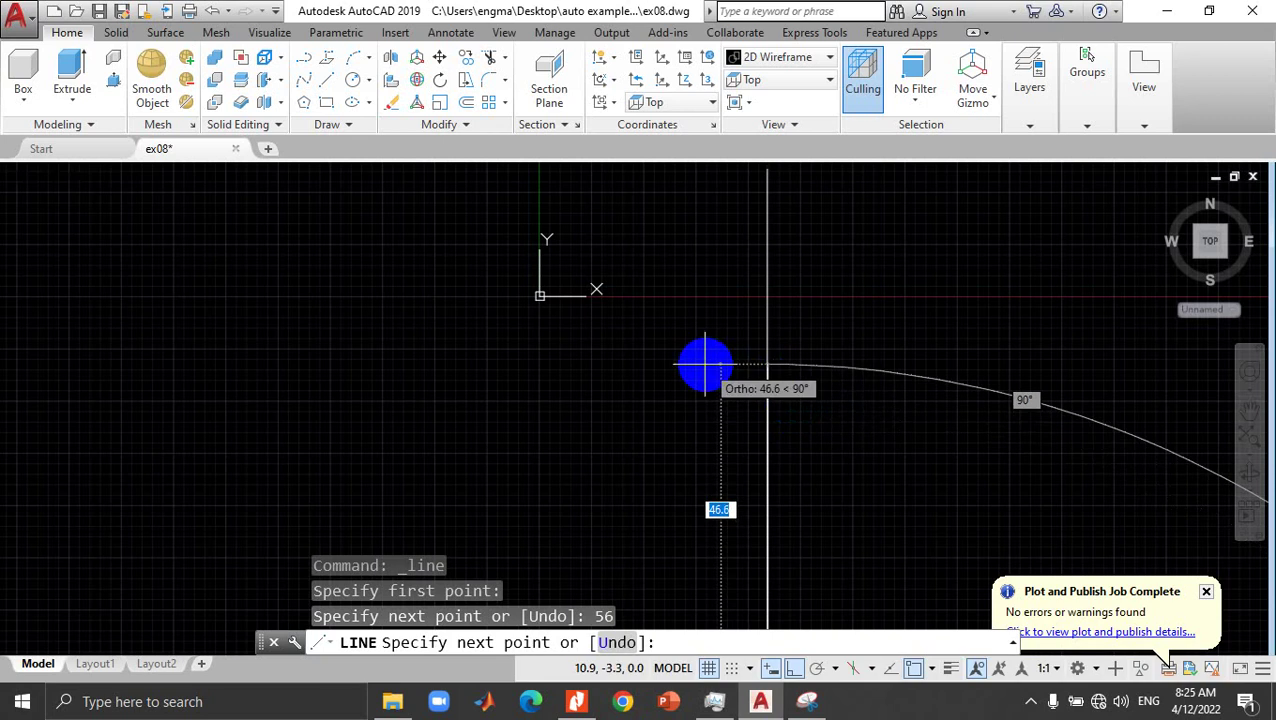
pyautogui.press('Escape')
# Step: Move the 56 guide line into position, then bring up the reference sketch
pyautogui.scroll(-5, 706, 370)
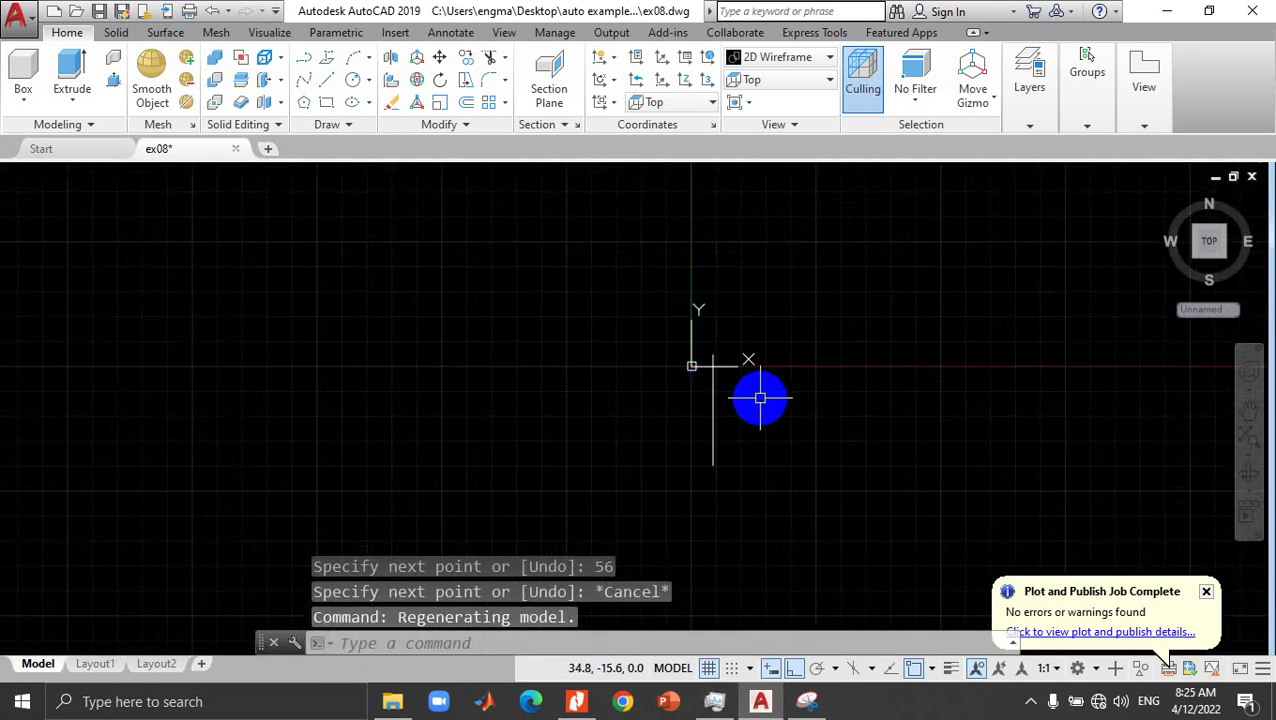
pyautogui.moveTo(712, 431); pyautogui.dragTo(924, 287)
pyautogui.click(960, 243)
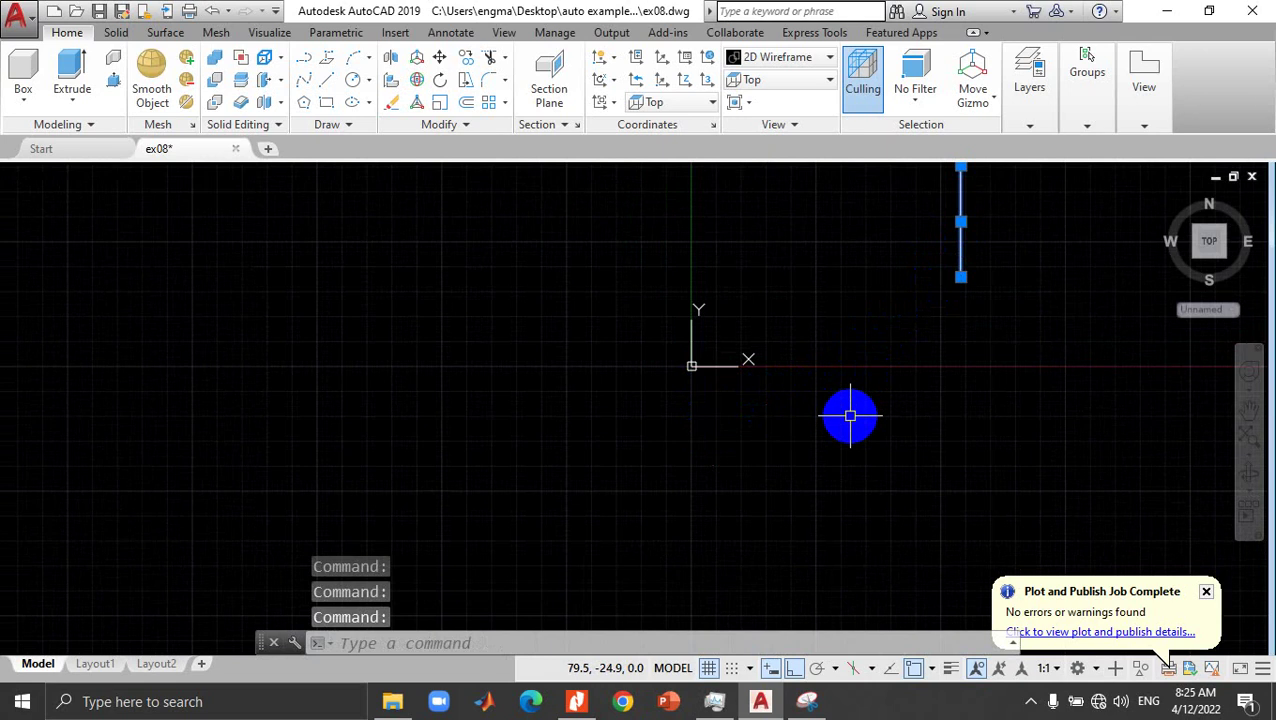
pyautogui.moveTo(808, 427); pyautogui.dragTo(398, 644, button='middle')
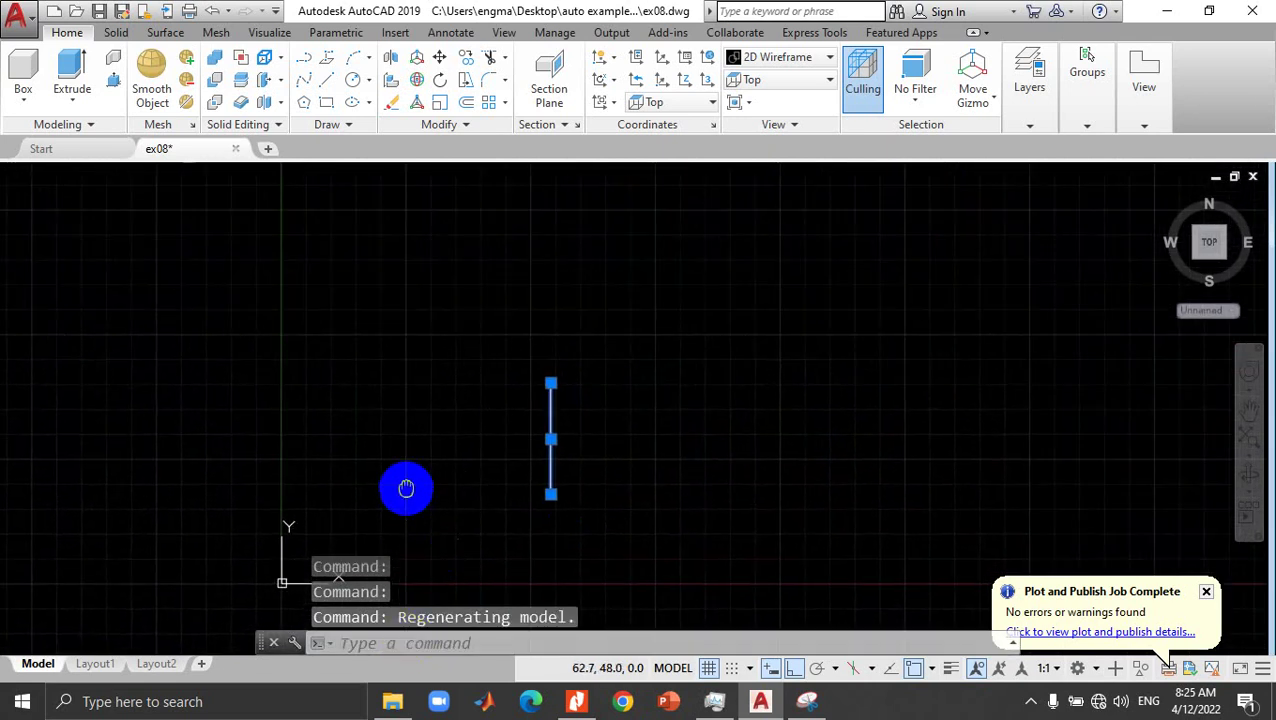
pyautogui.scroll(-2, 405, 490)
pyautogui.moveTo(405, 490); pyautogui.dragTo(322, 505, button='middle')
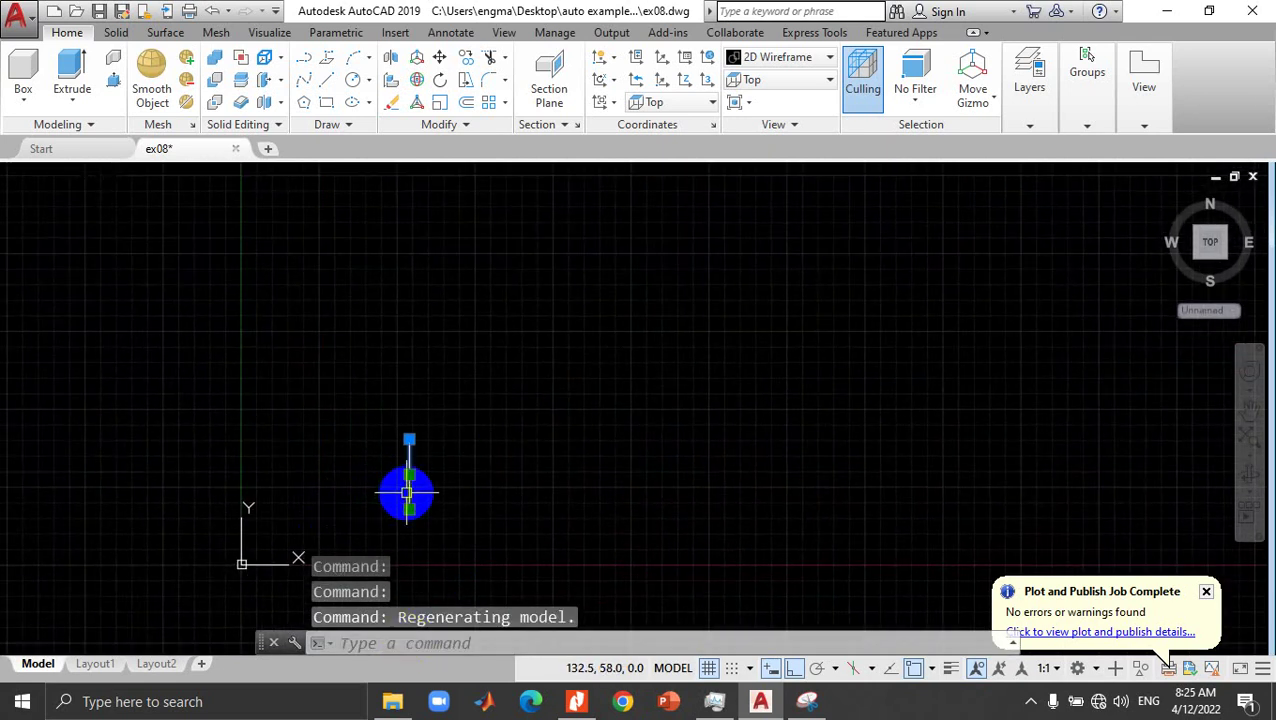
pyautogui.moveTo(406, 492); pyautogui.dragTo(836, 372)
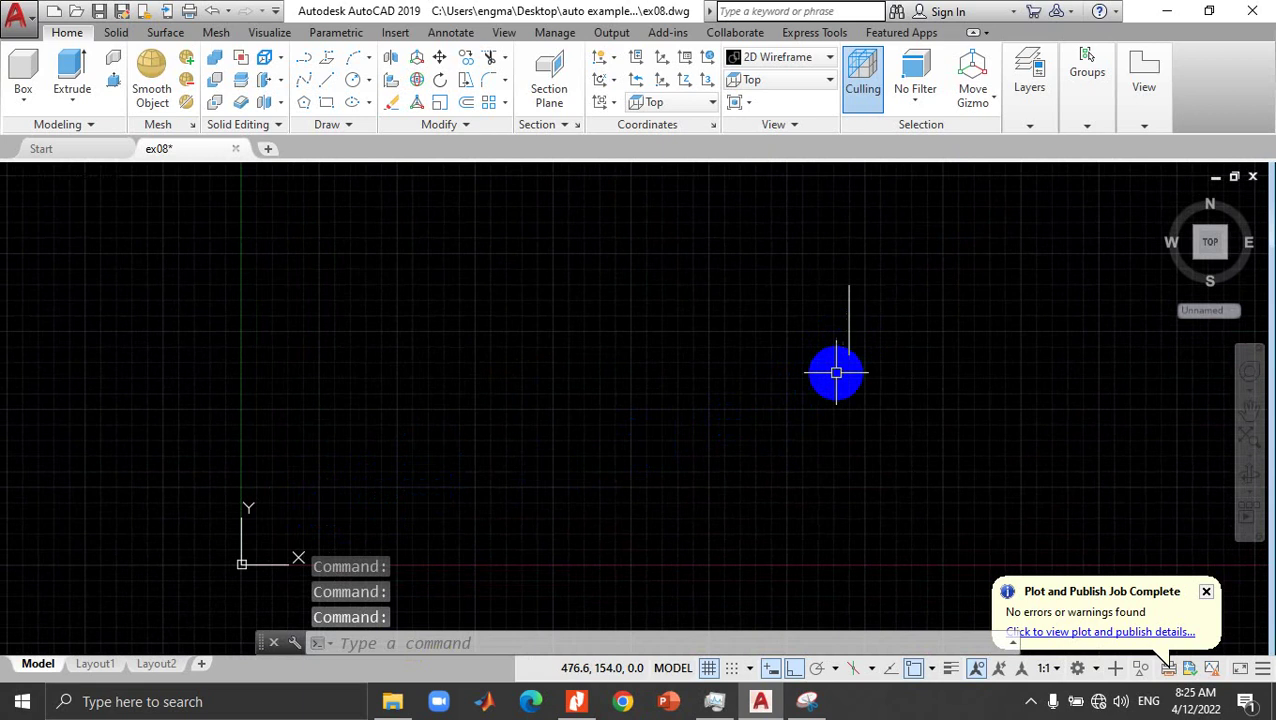
pyautogui.scroll(-3, 836, 372)
pyautogui.scroll(6, 836, 372)
pyautogui.scroll(-3, 917, 197)
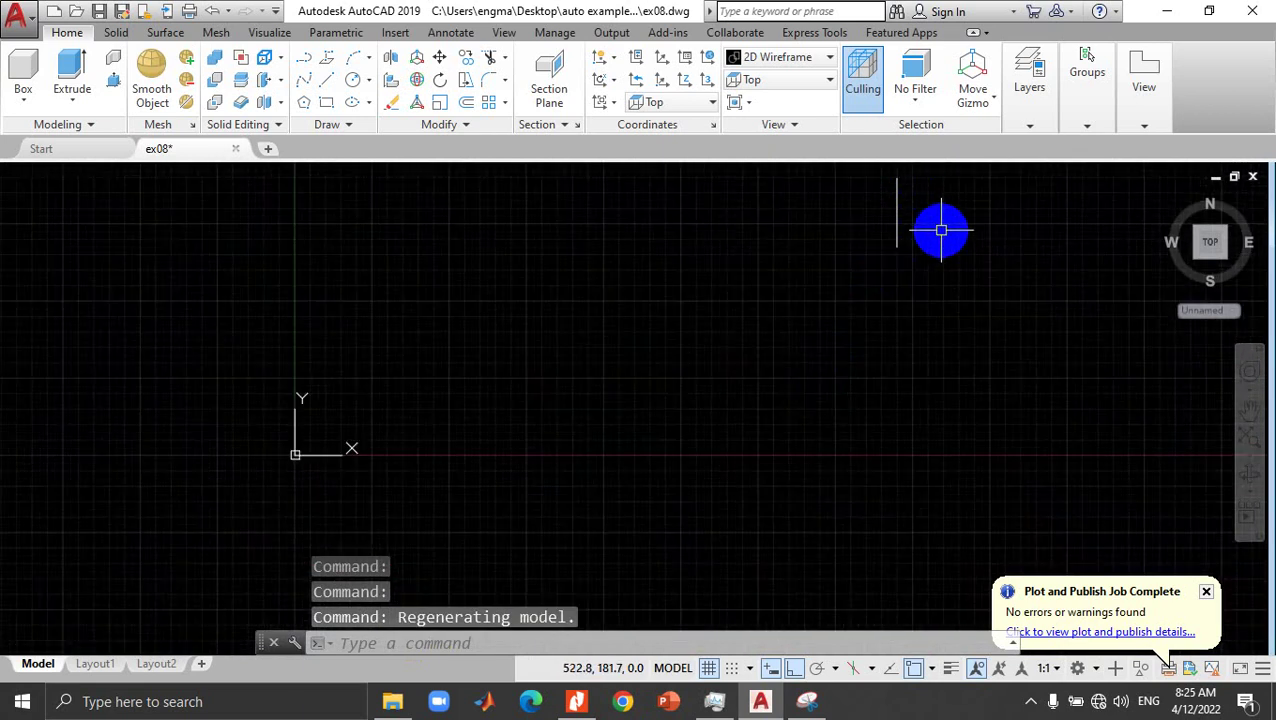
pyautogui.moveTo(941, 231); pyautogui.dragTo(803, 504, button='middle')
pyautogui.scroll(4, 812, 490)
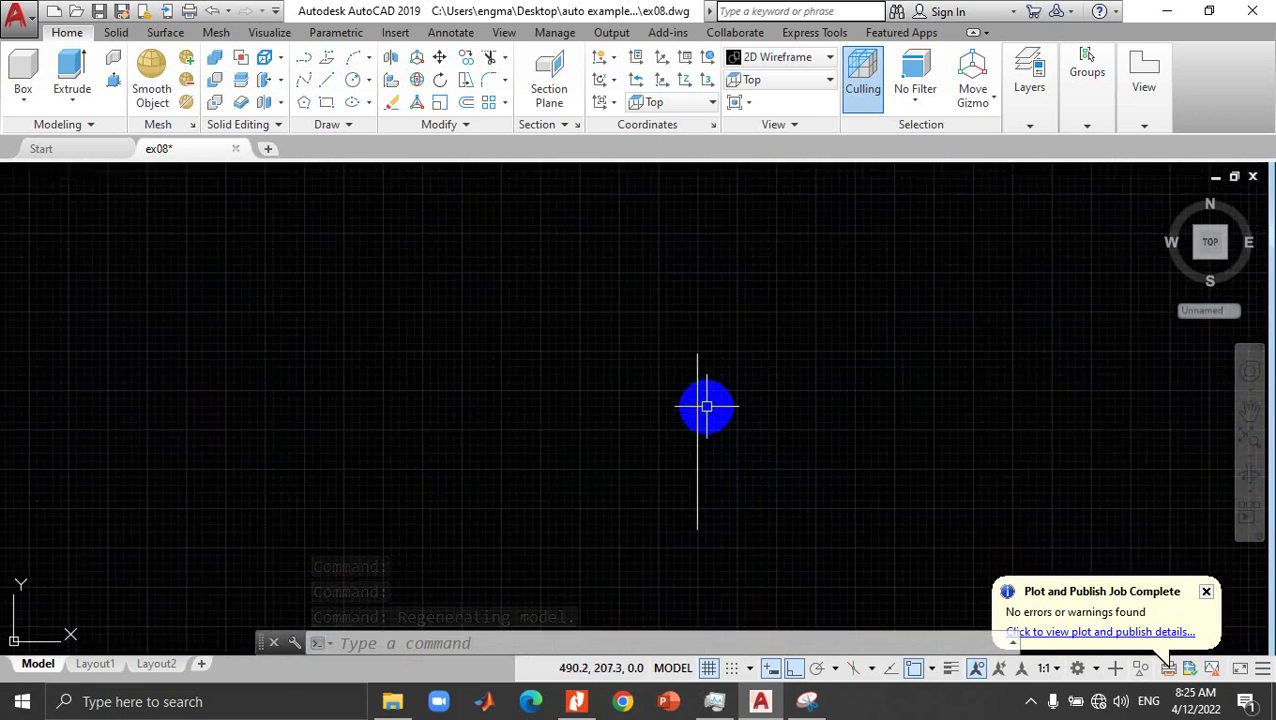
pyautogui.click(810, 700)
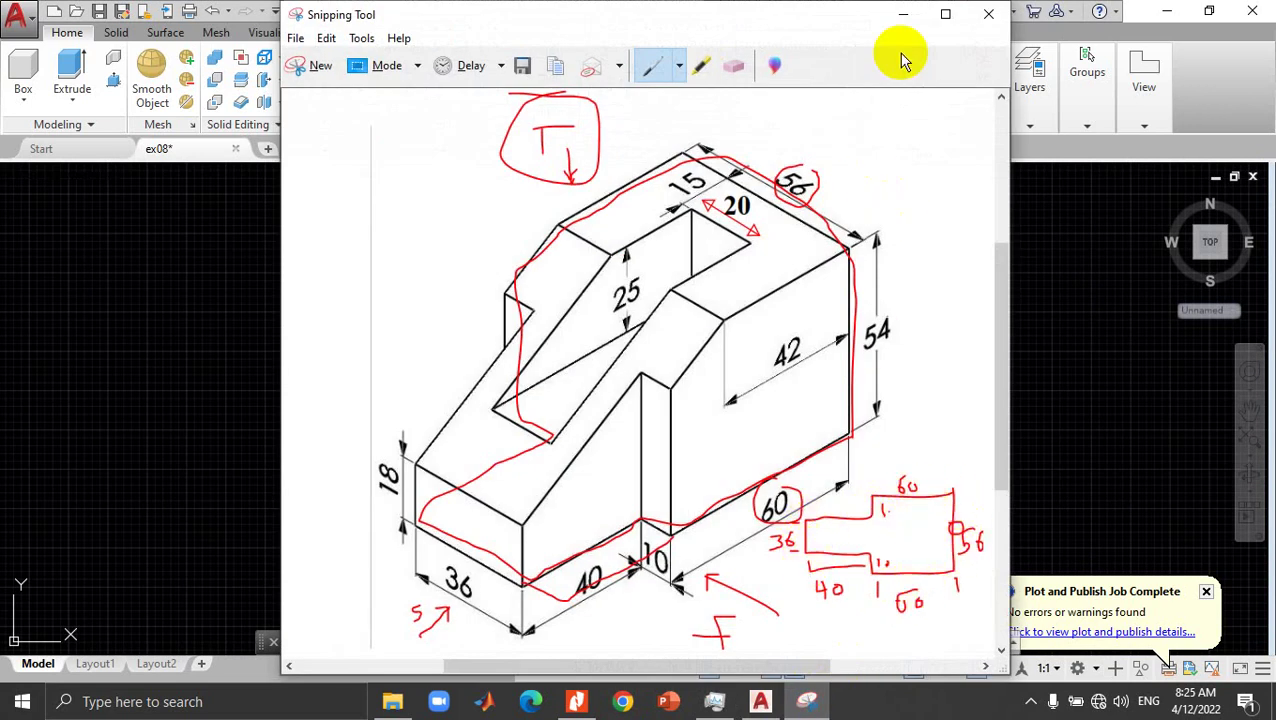
# Step: Draw the stepped outline from the vertical line's bottom end with 60, 10, 40, 36, 40 and 10 unit lines
pyautogui.click(902, 22)
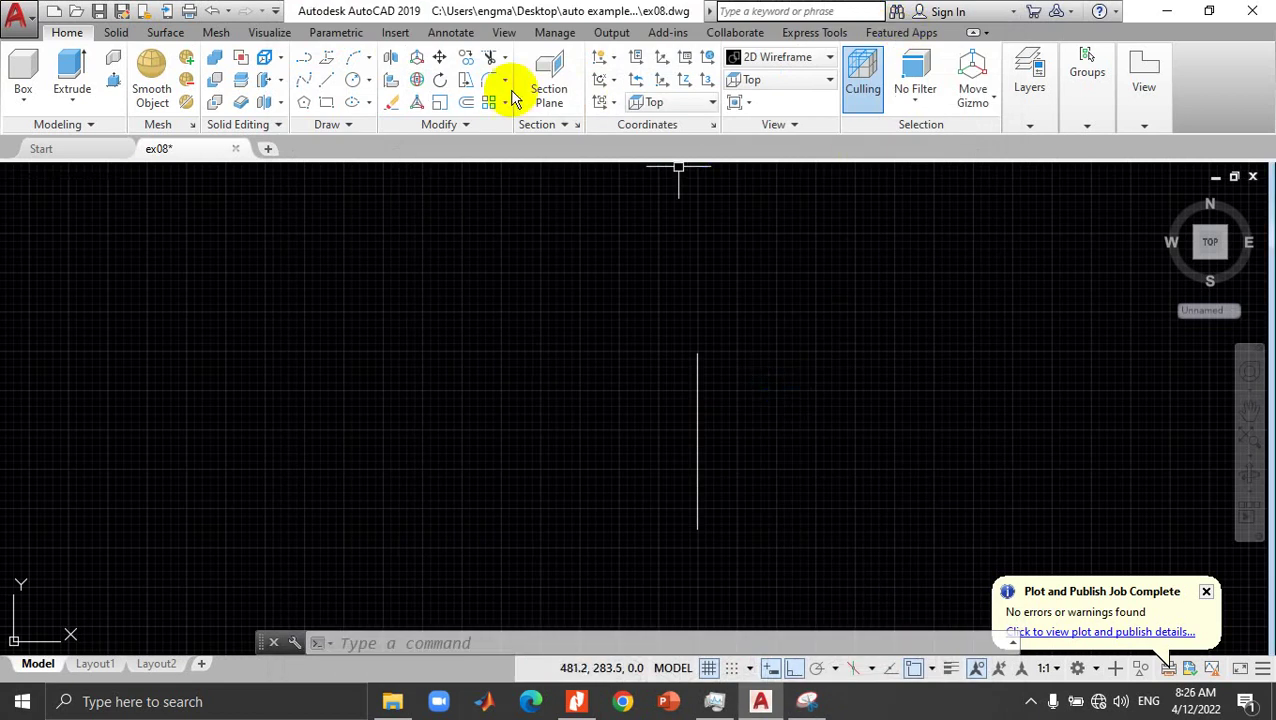
pyautogui.click(323, 80)
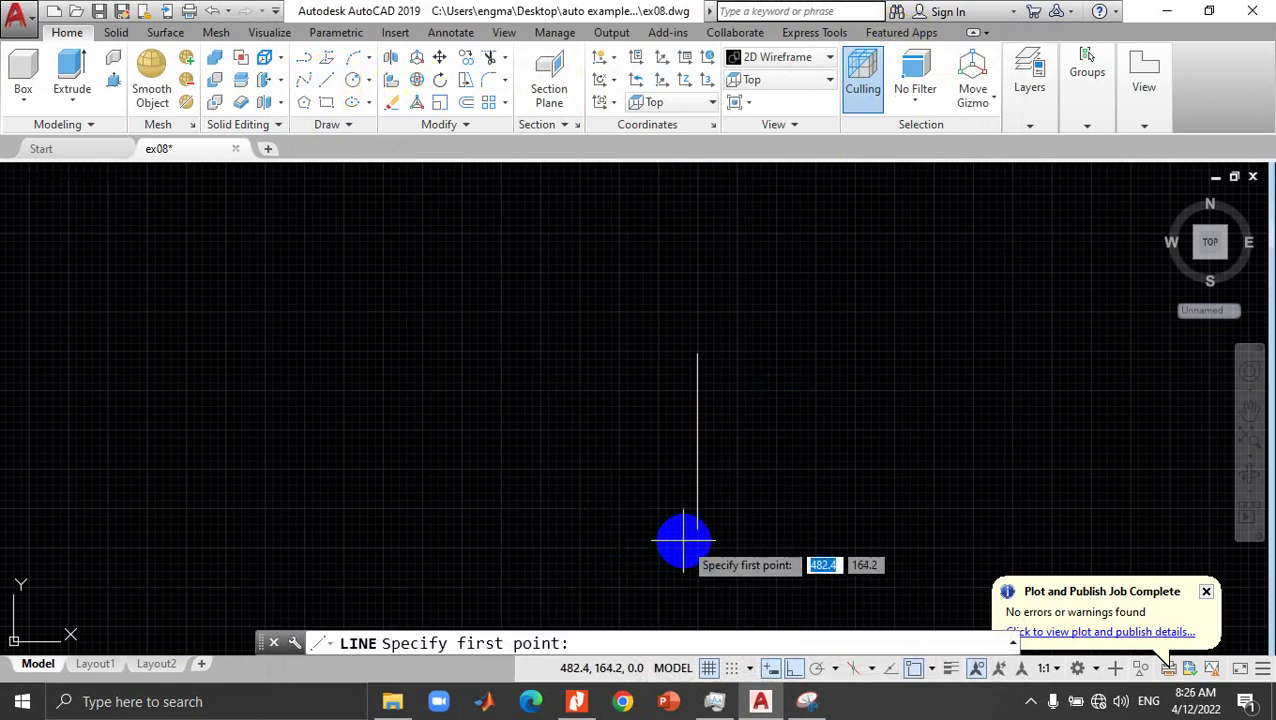
pyautogui.click(697, 529)
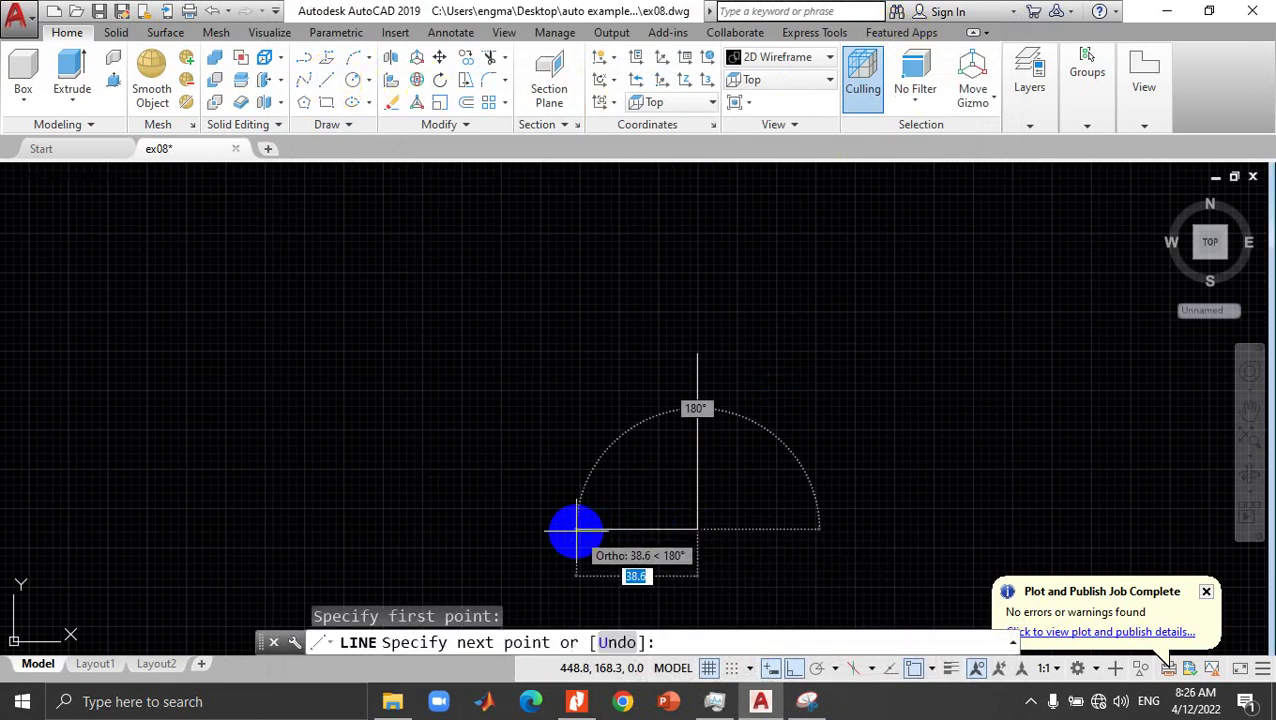
pyautogui.click(576, 529)
pyautogui.press('Return')
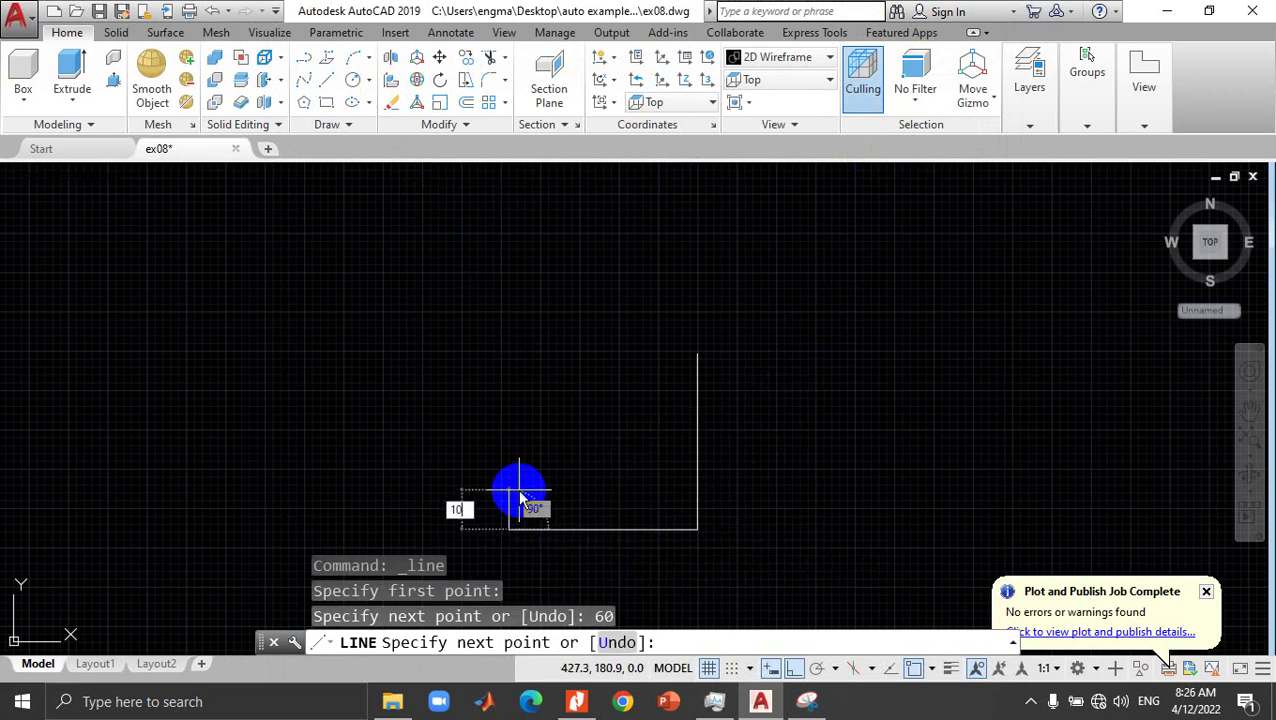
pyautogui.press('Return')
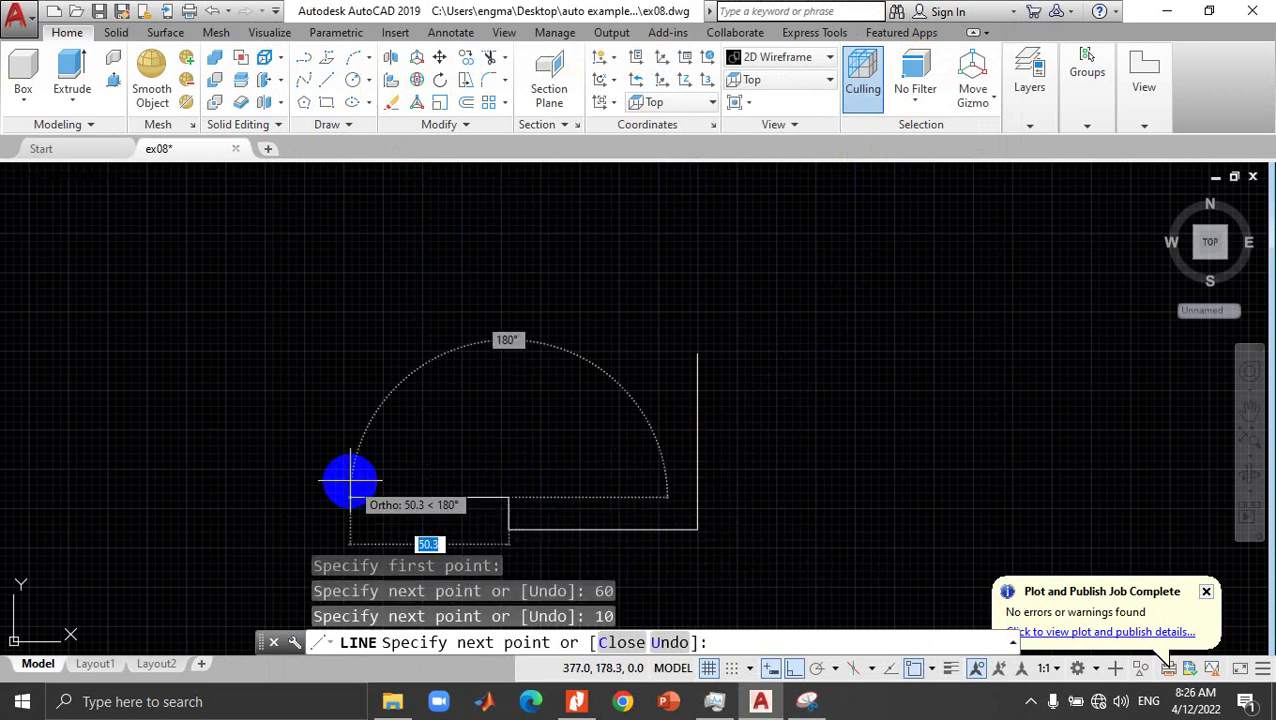
pyautogui.write('40')
pyautogui.press('Return')
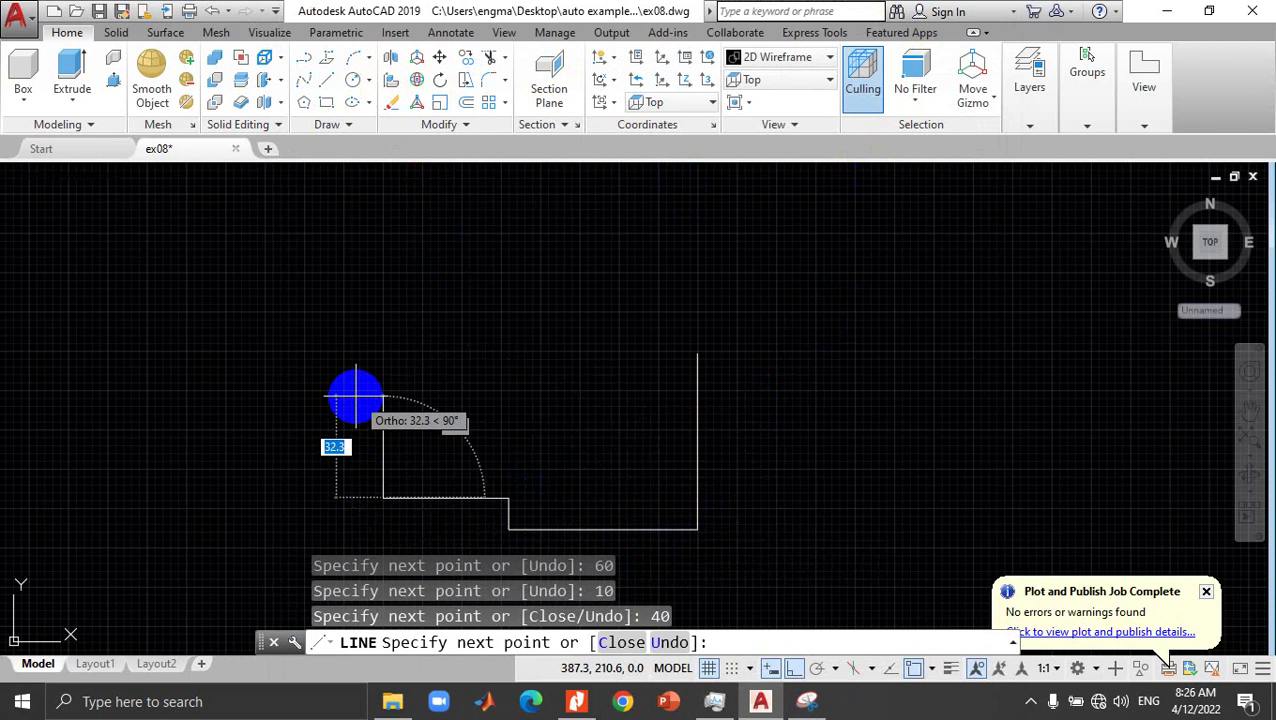
pyautogui.write('36')
pyautogui.press('Return')
pyautogui.write('40')
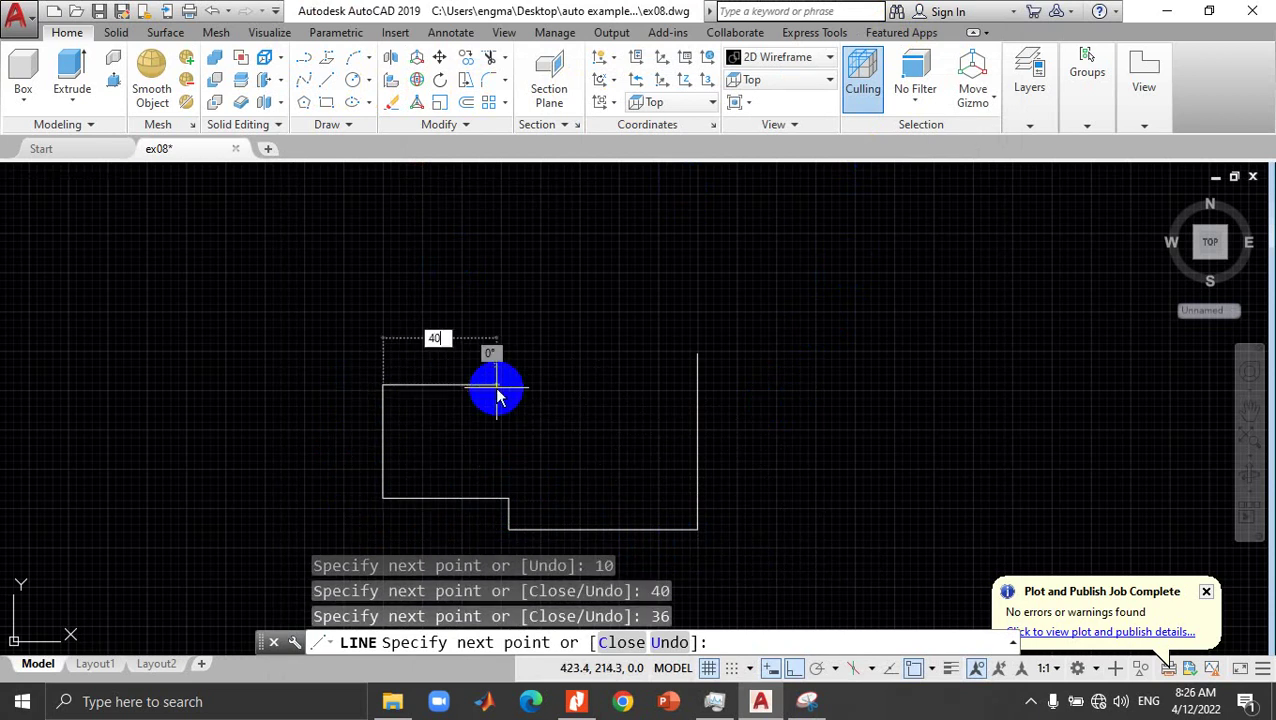
pyautogui.press('Return')
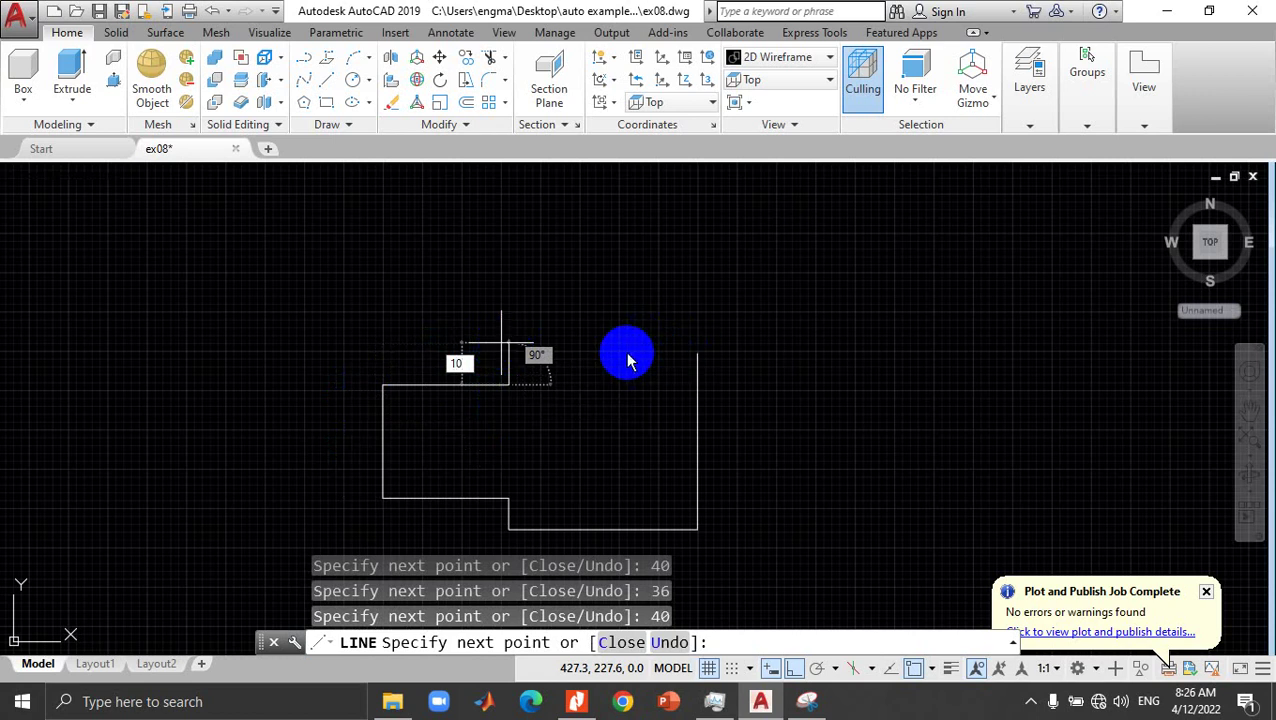
pyautogui.press('Return')
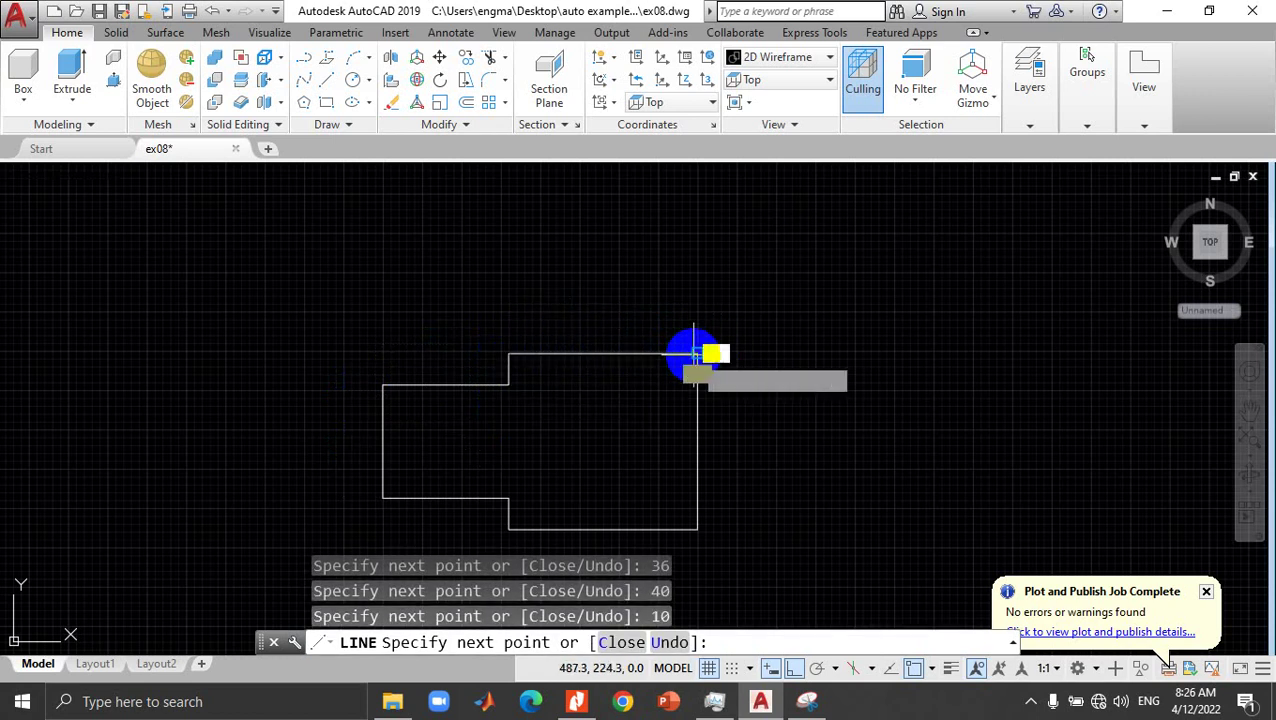
pyautogui.press('Escape')
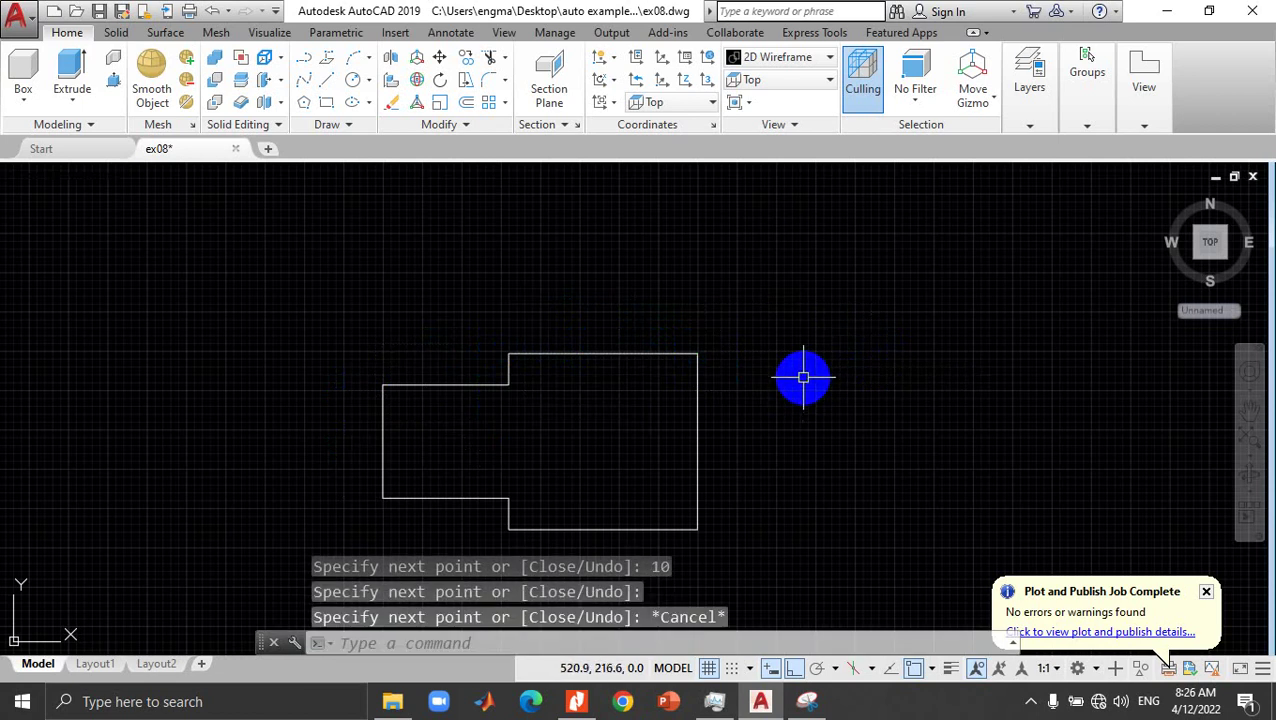
# Step: Join the eight outline lines into one closed polyline and switch to the isometric Home view
pyautogui.click(712, 584)
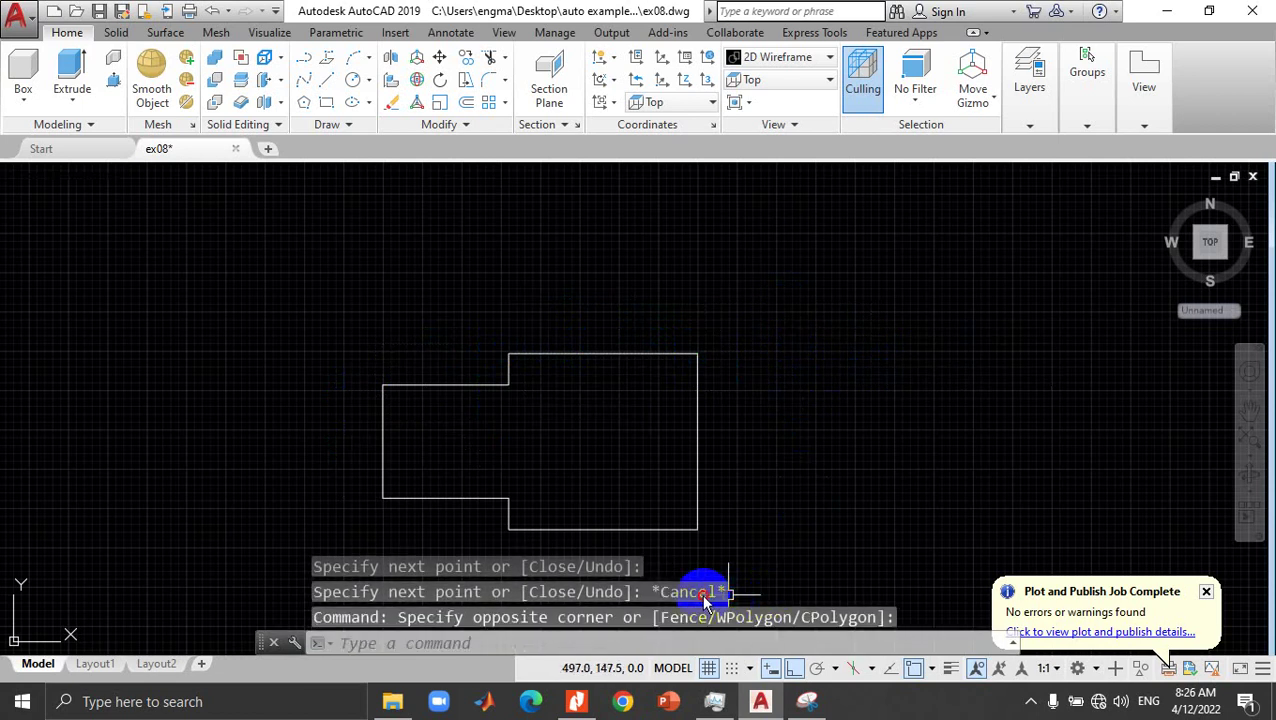
pyautogui.click(385, 569)
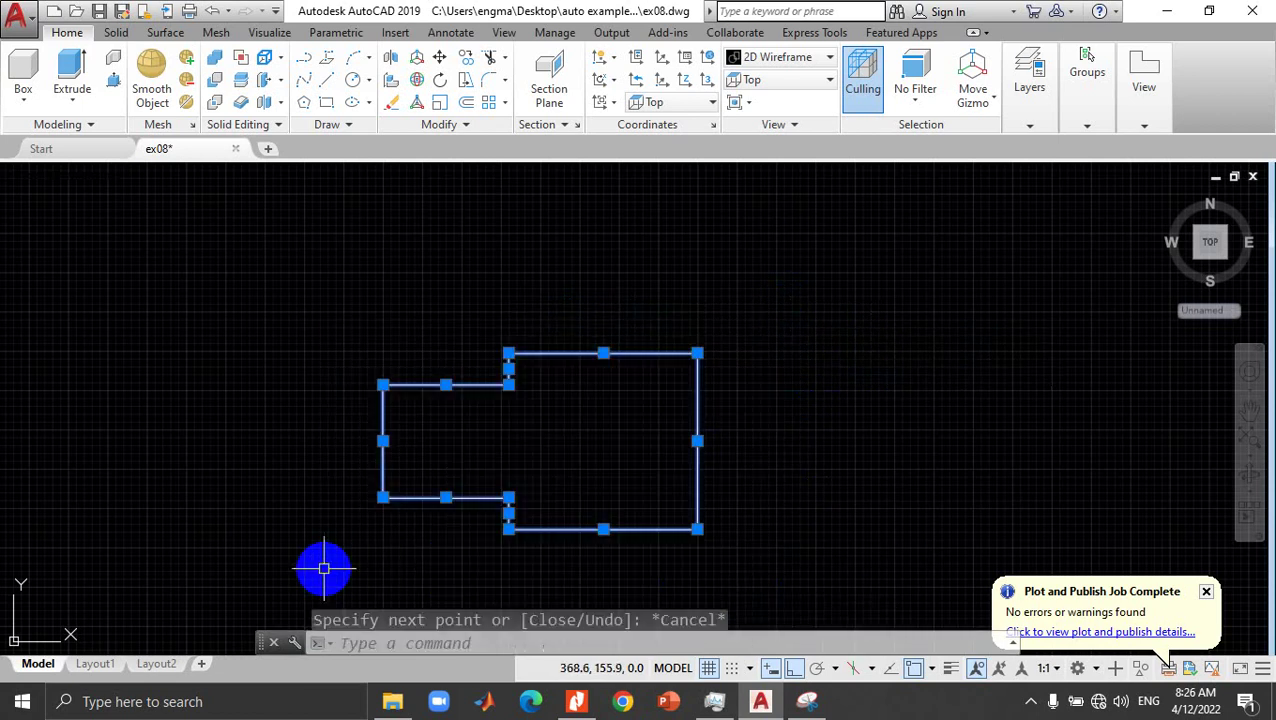
pyautogui.click(437, 125)
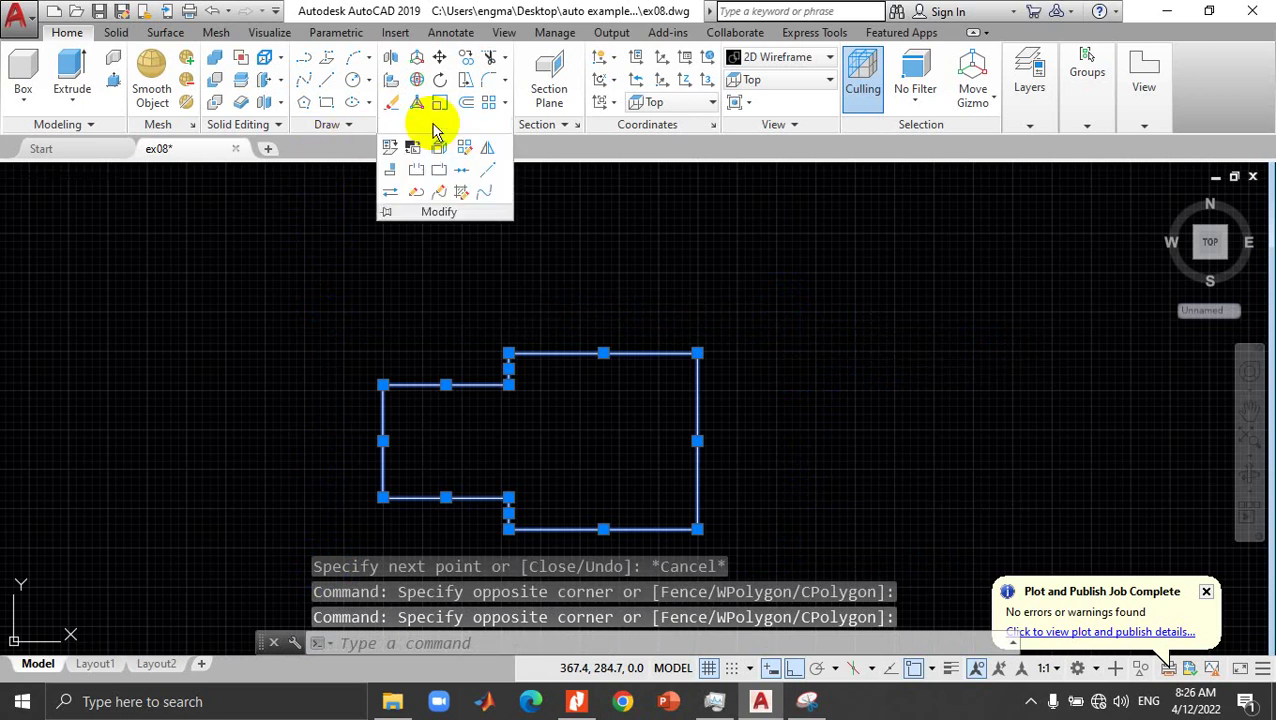
pyautogui.click(461, 172)
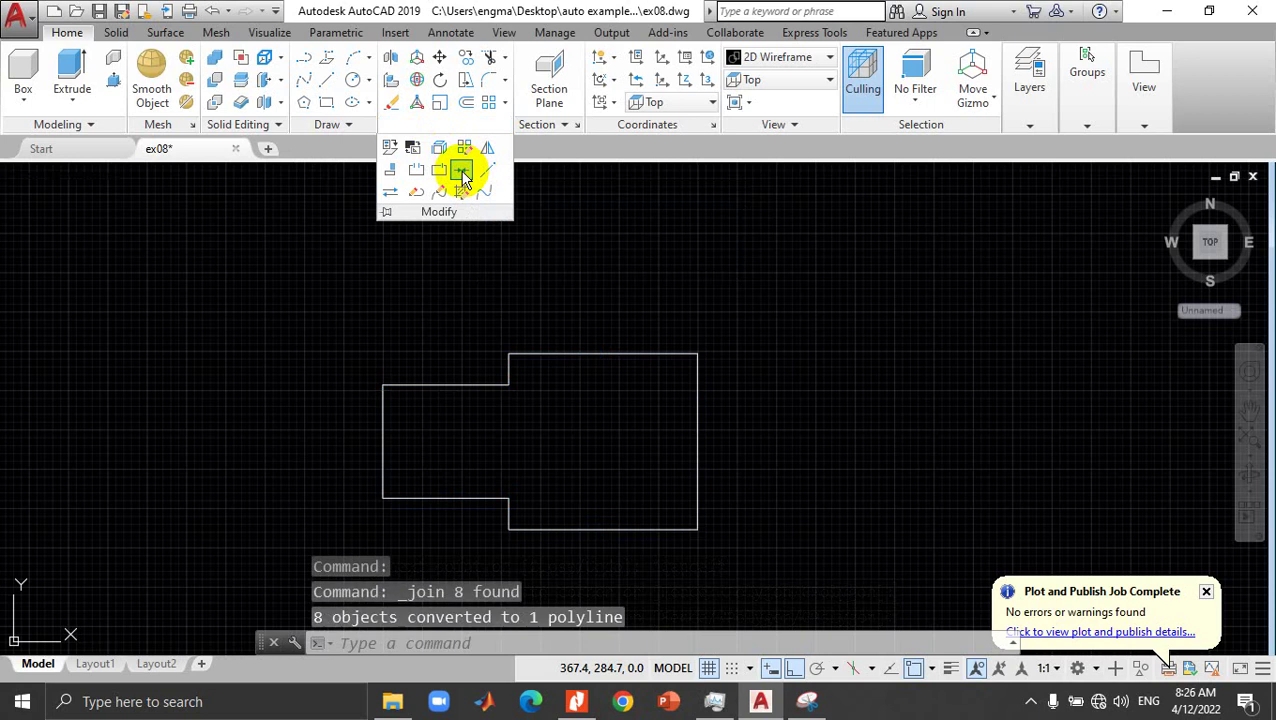
pyautogui.click(604, 244)
pyautogui.click(614, 240)
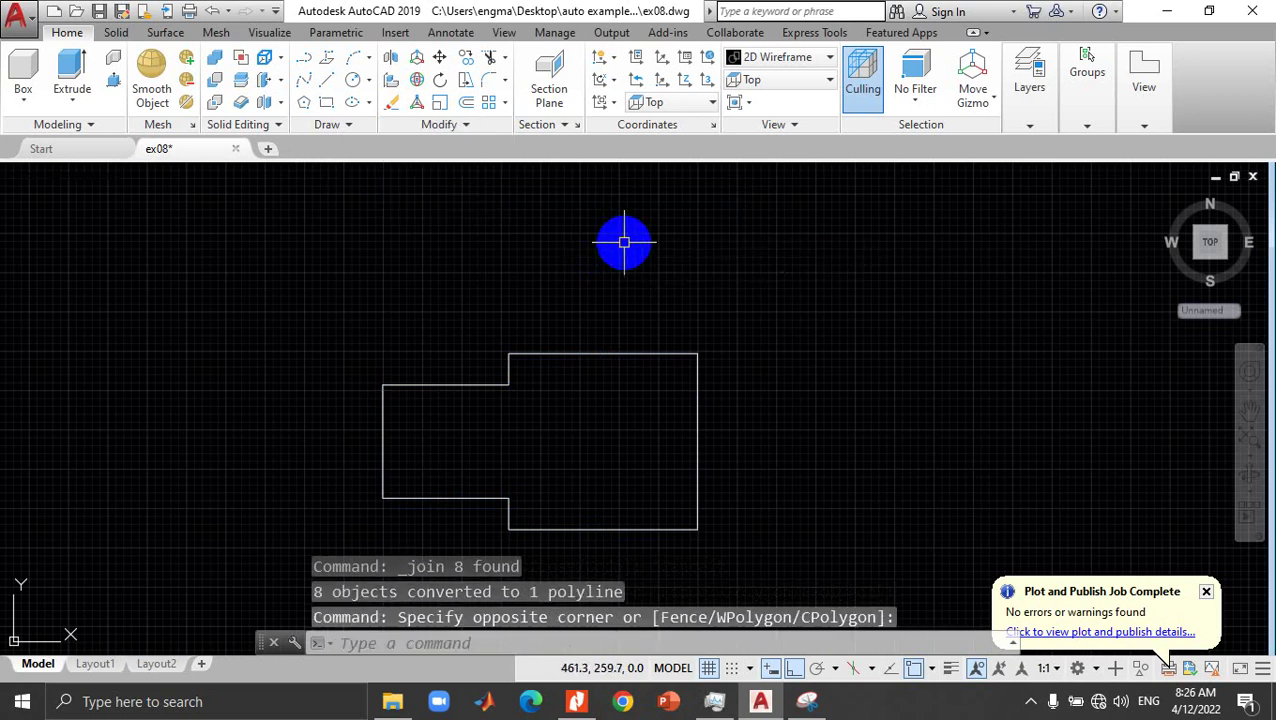
pyautogui.click(1165, 195)
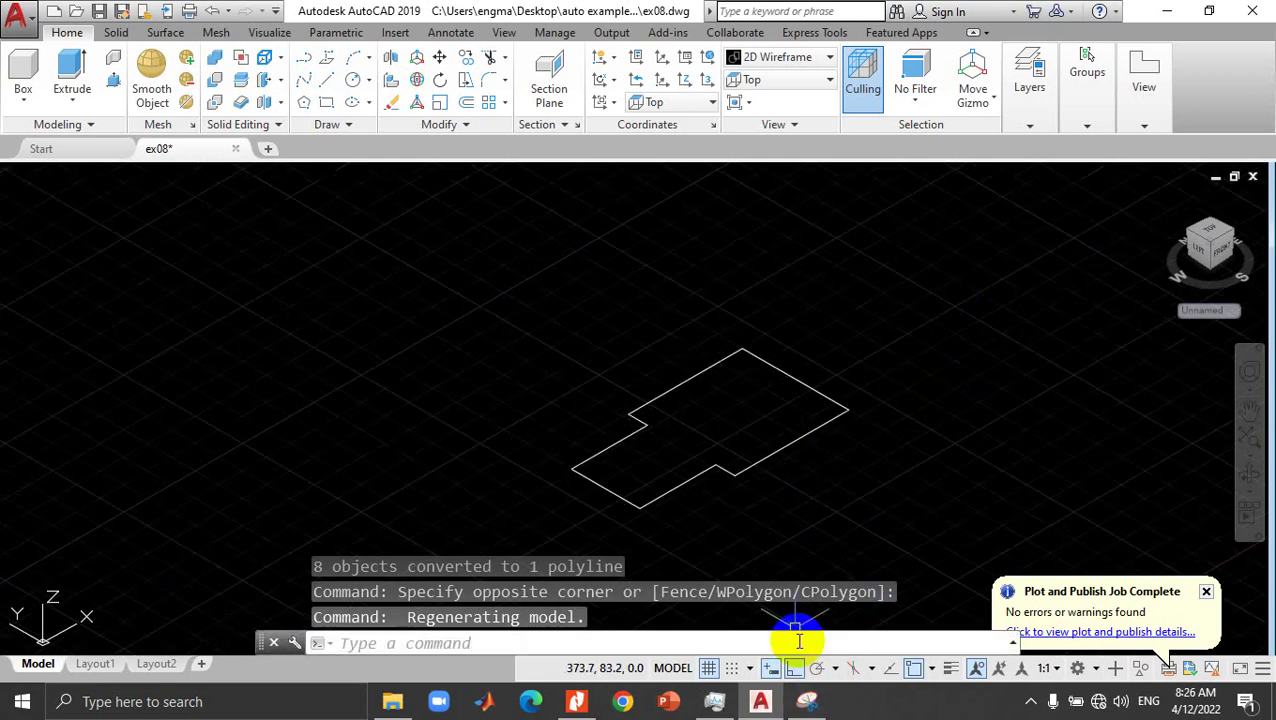
# Step: Extrude the stepped polyline to a height of 54 units
pyautogui.click(807, 701)
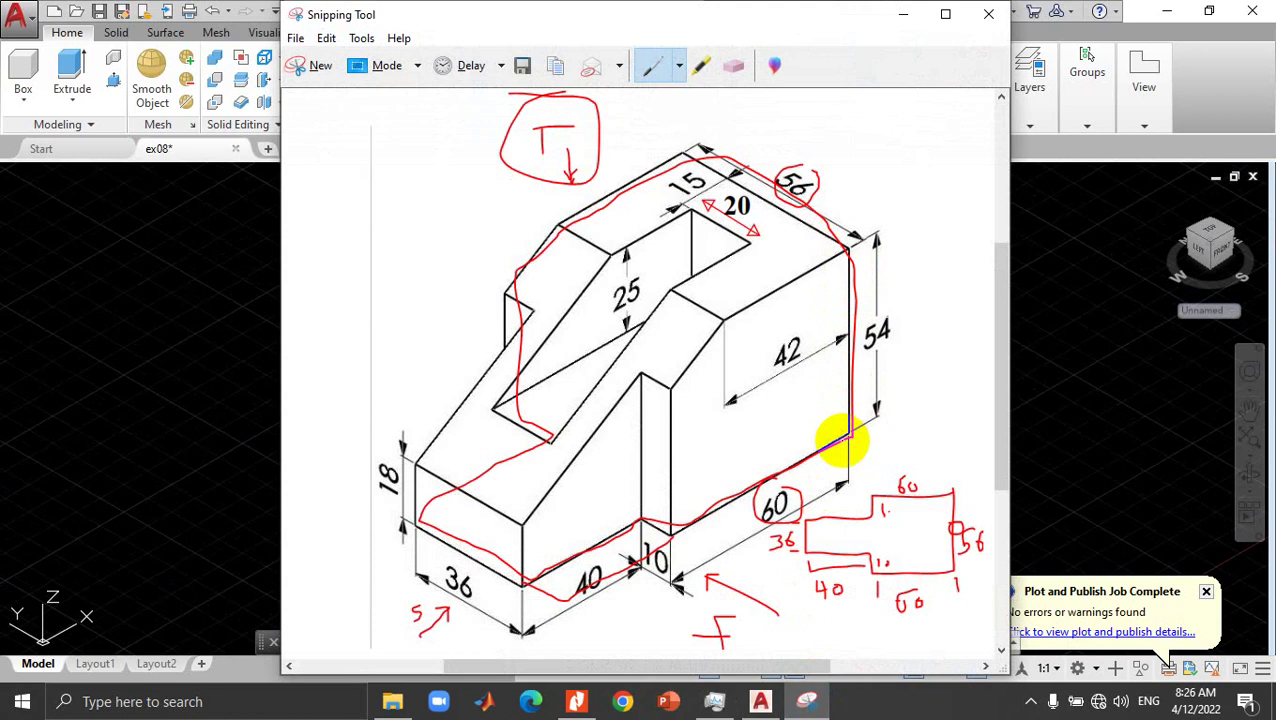
pyautogui.click(903, 14)
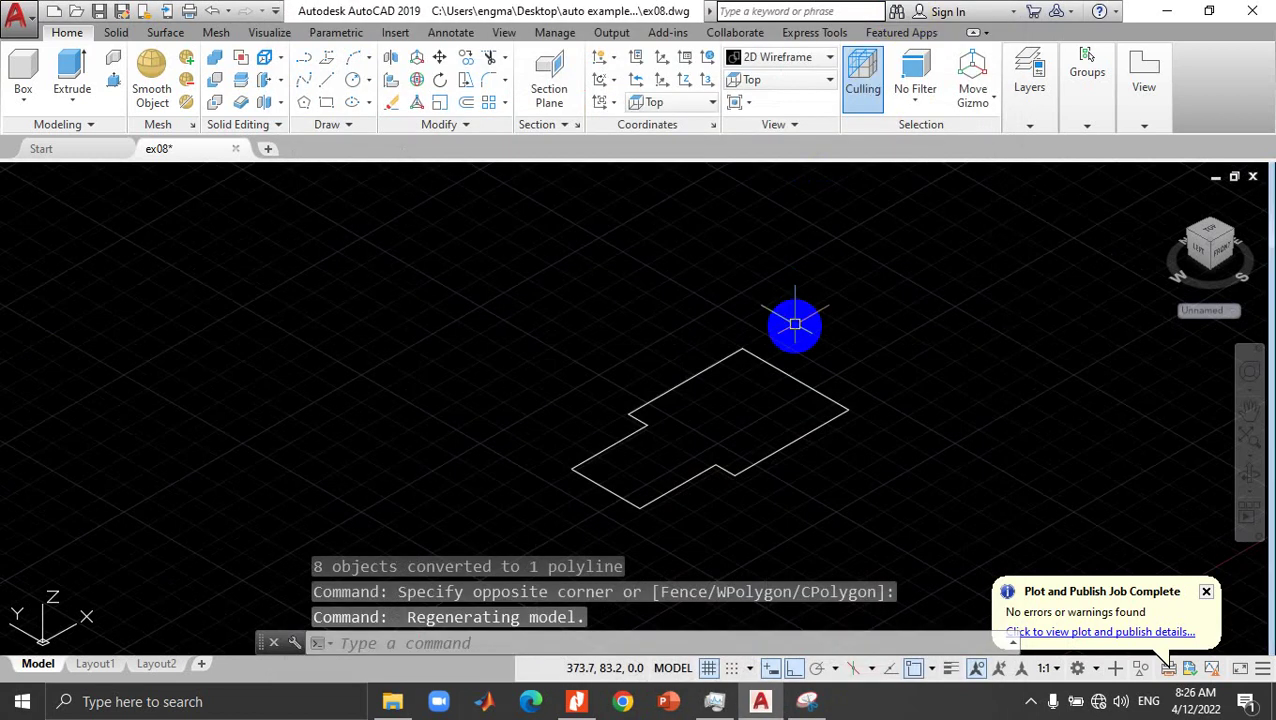
pyautogui.click(835, 401)
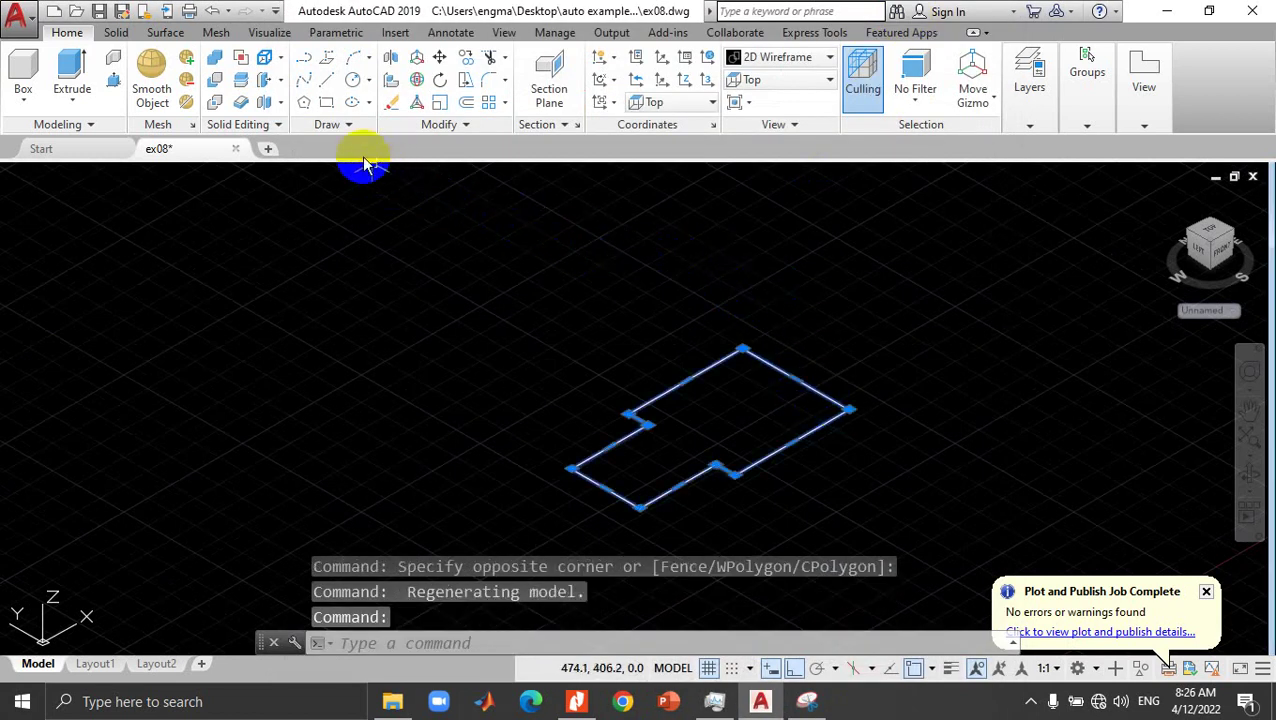
pyautogui.click(72, 68)
pyautogui.write('54')
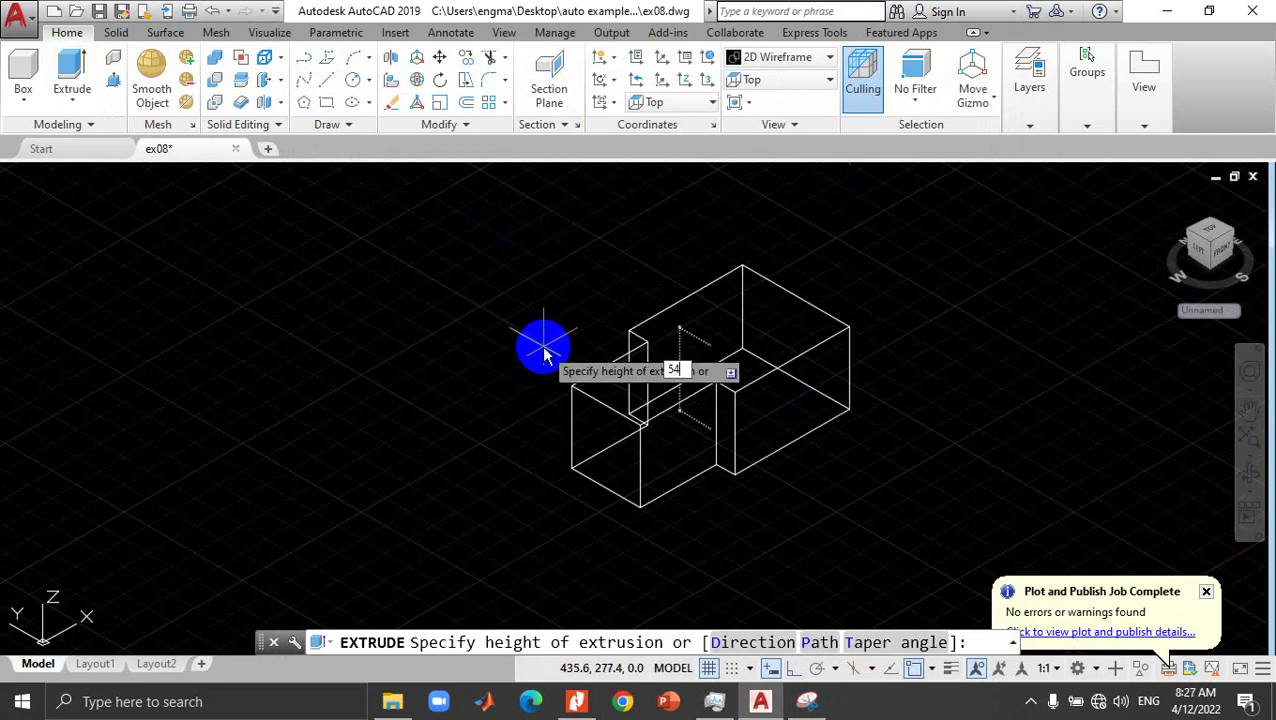
pyautogui.press('Return')
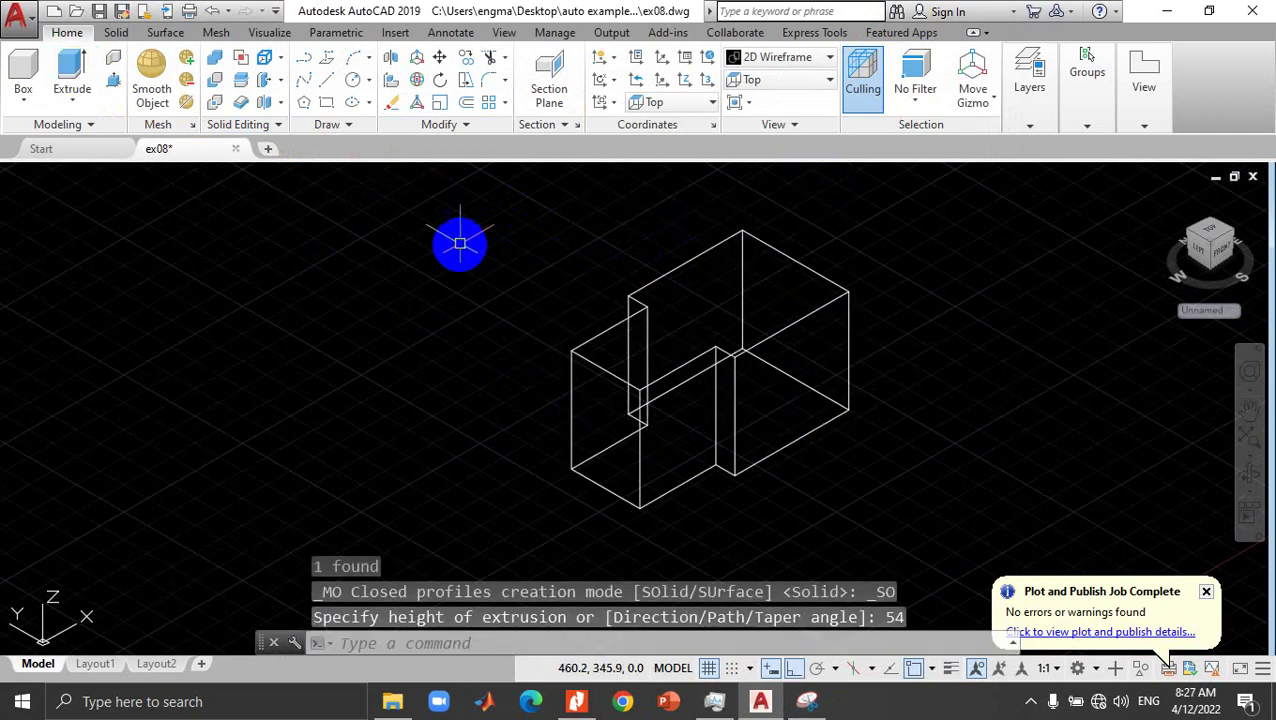
pyautogui.press('Escape')
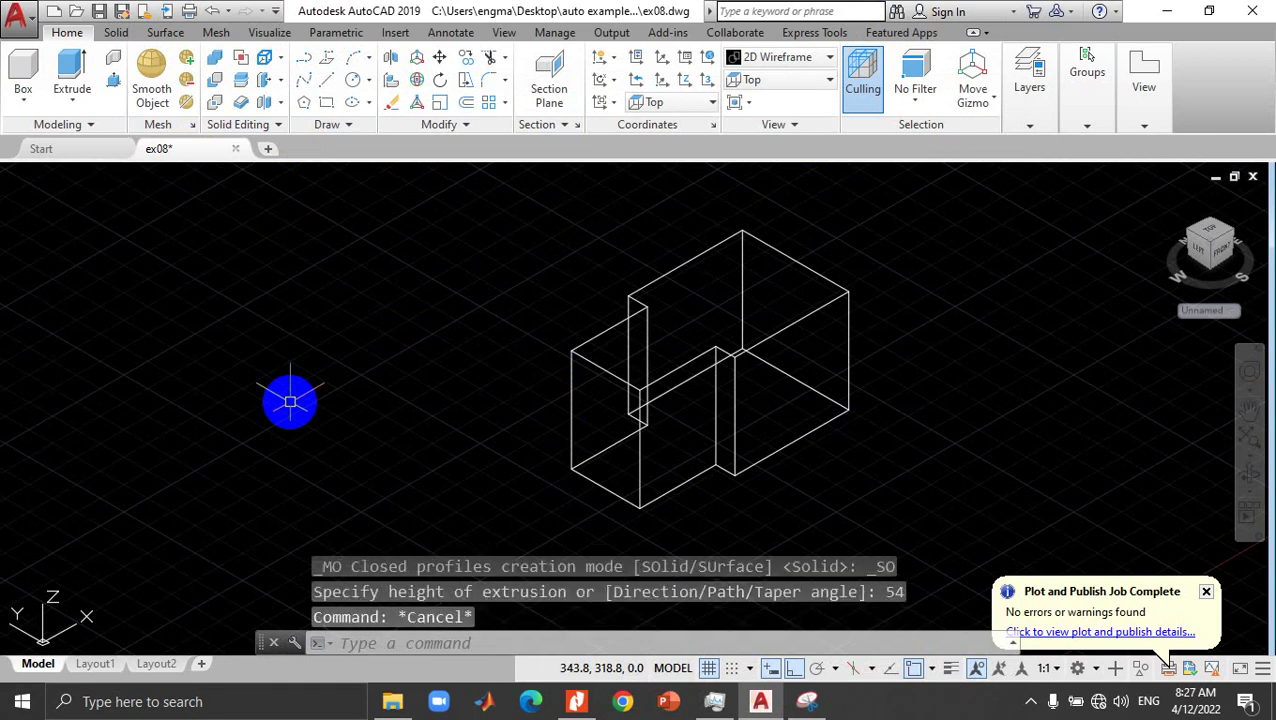
# Step: Shade the block in the Conceptual visual style and bring the annotated sketch forward
pyautogui.click(760, 62)
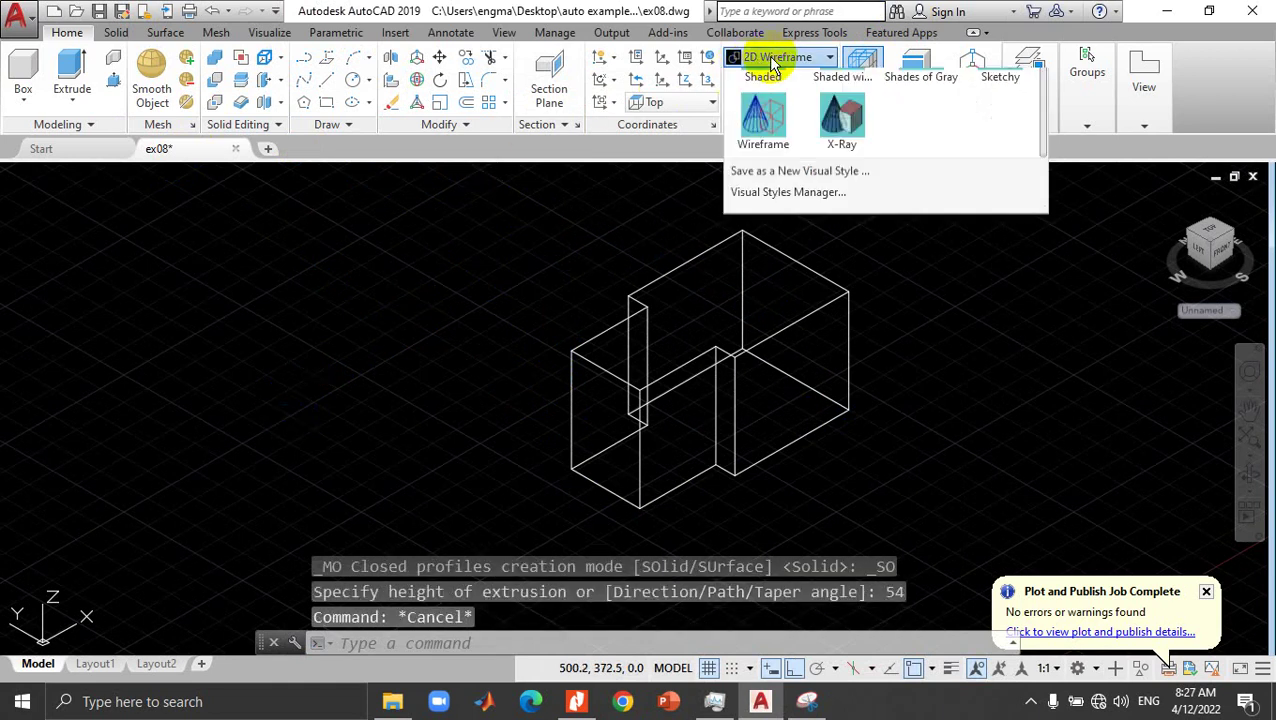
pyautogui.click(836, 98)
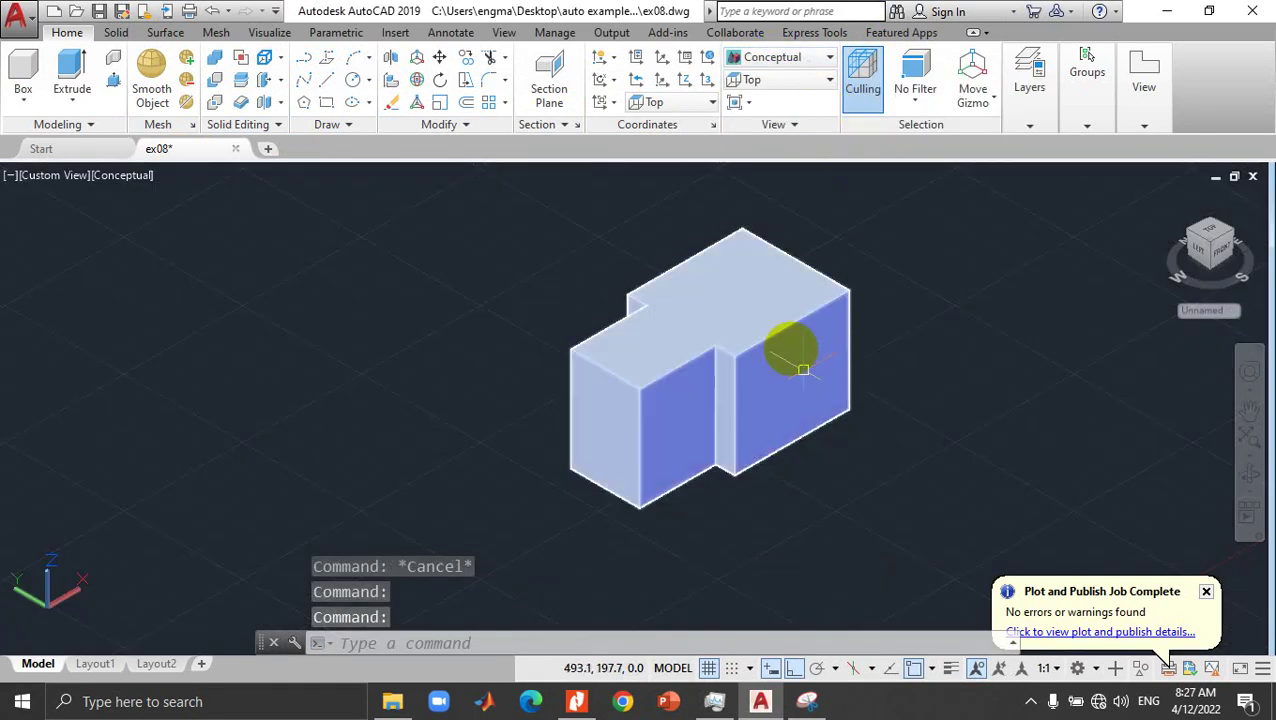
pyautogui.click(826, 711)
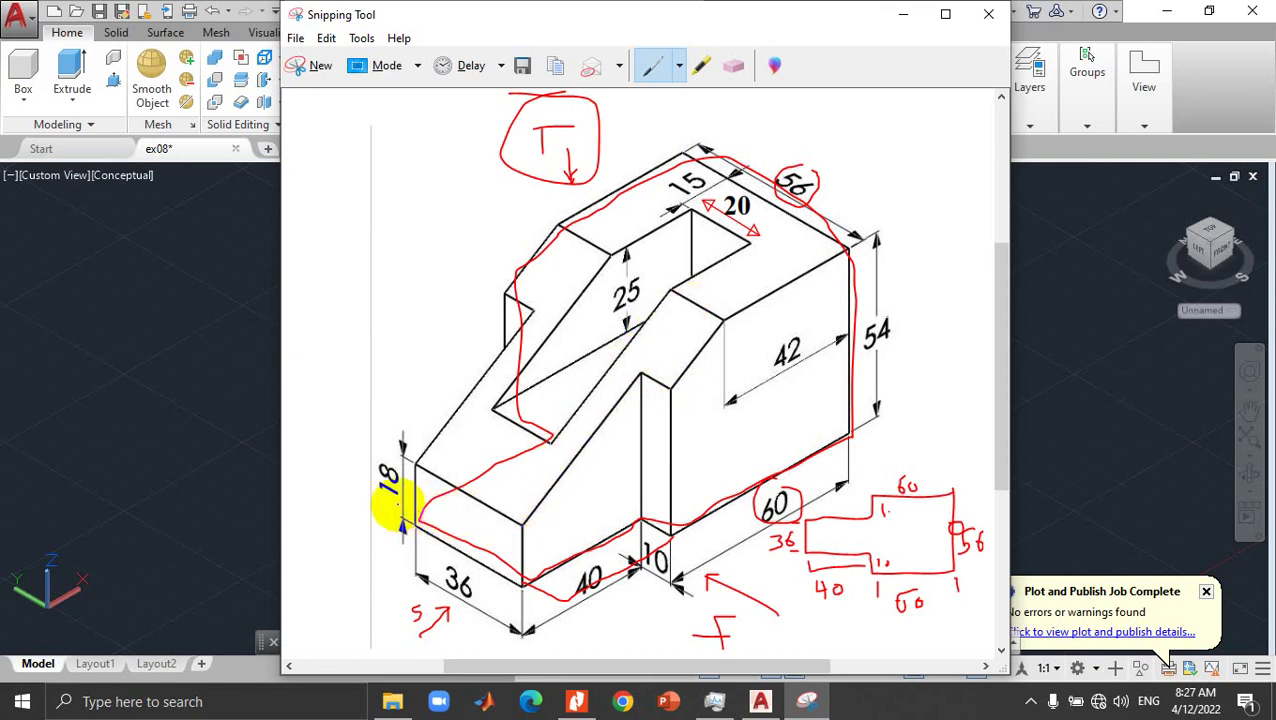
# Step: Circle the 18 and 54 heights on the sketch and place a Calculator window beside it
pyautogui.moveTo(416, 470)
pyautogui.mouseDown()
pyautogui.moveTo(379, 447)
pyautogui.moveTo(356, 490)
pyautogui.moveTo(399, 490)
pyautogui.moveTo(401, 455)
pyautogui.mouseUp()
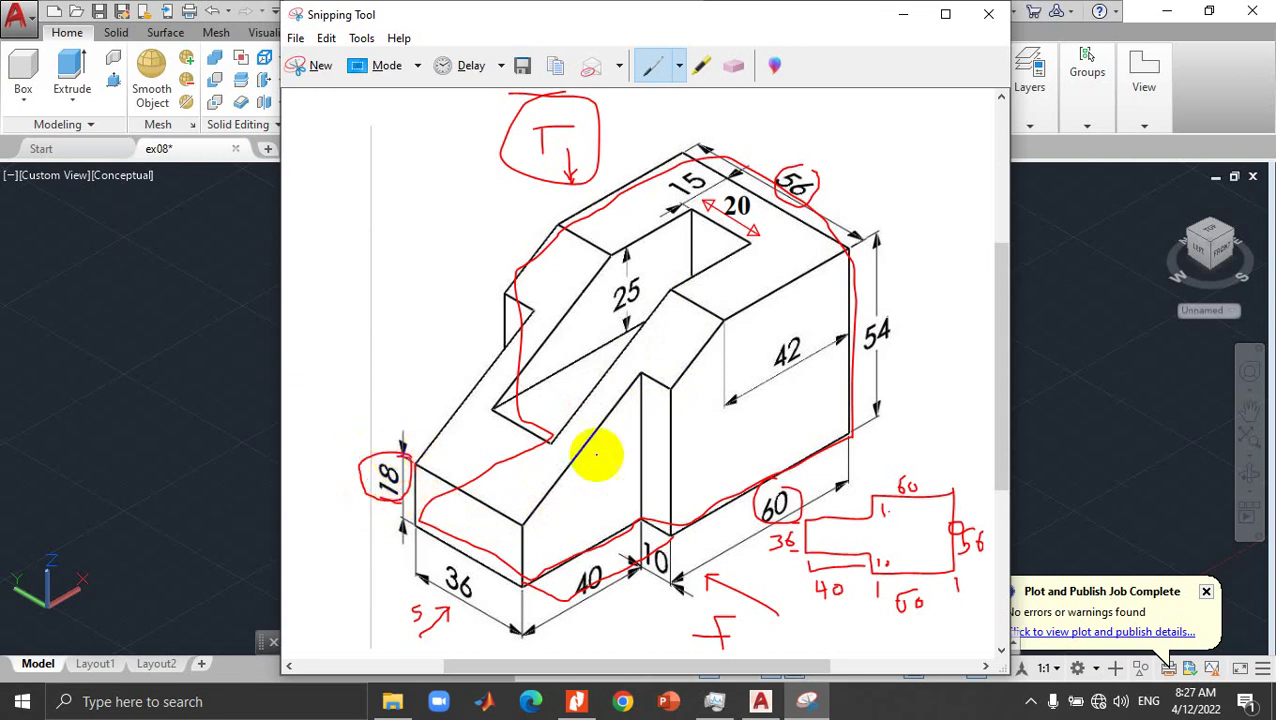
pyautogui.moveTo(721, 320); pyautogui.dragTo(727, 498)
pyautogui.moveTo(855, 358)
pyautogui.mouseDown()
pyautogui.moveTo(889, 322)
pyautogui.moveTo(860, 344)
pyautogui.mouseUp()
pyautogui.rightClick(1057, 400)
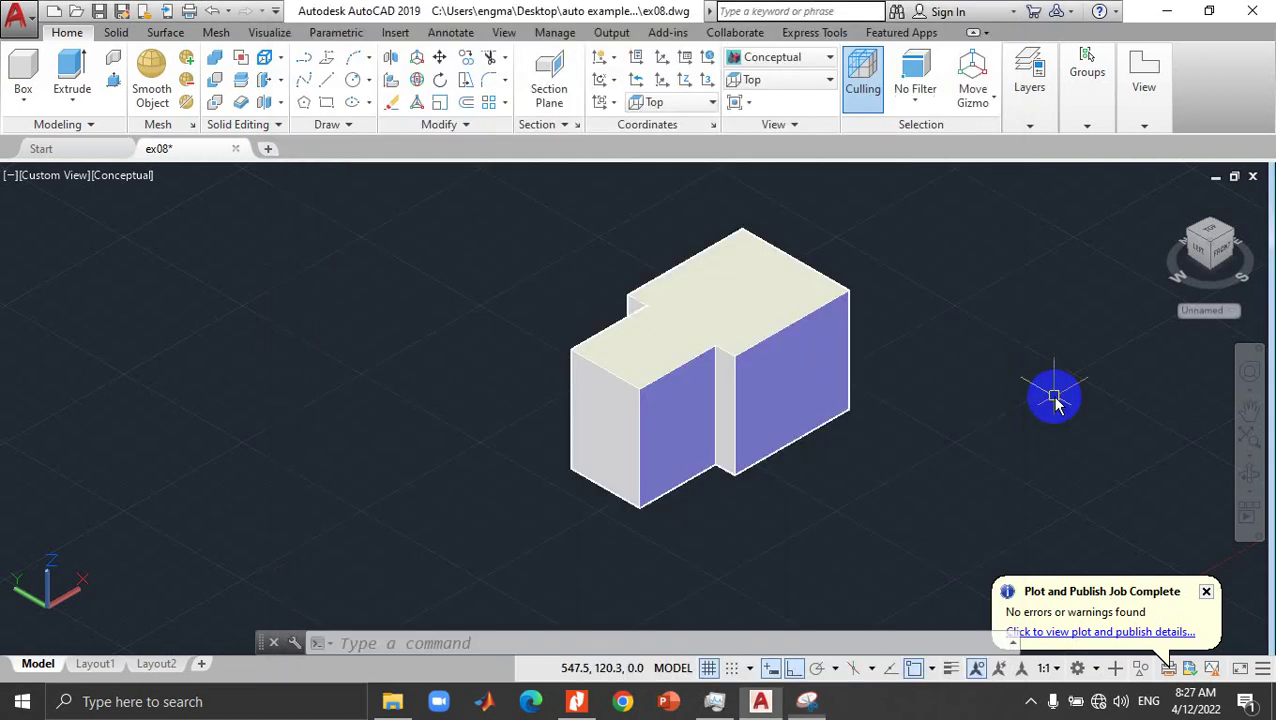
pyautogui.click(806, 700)
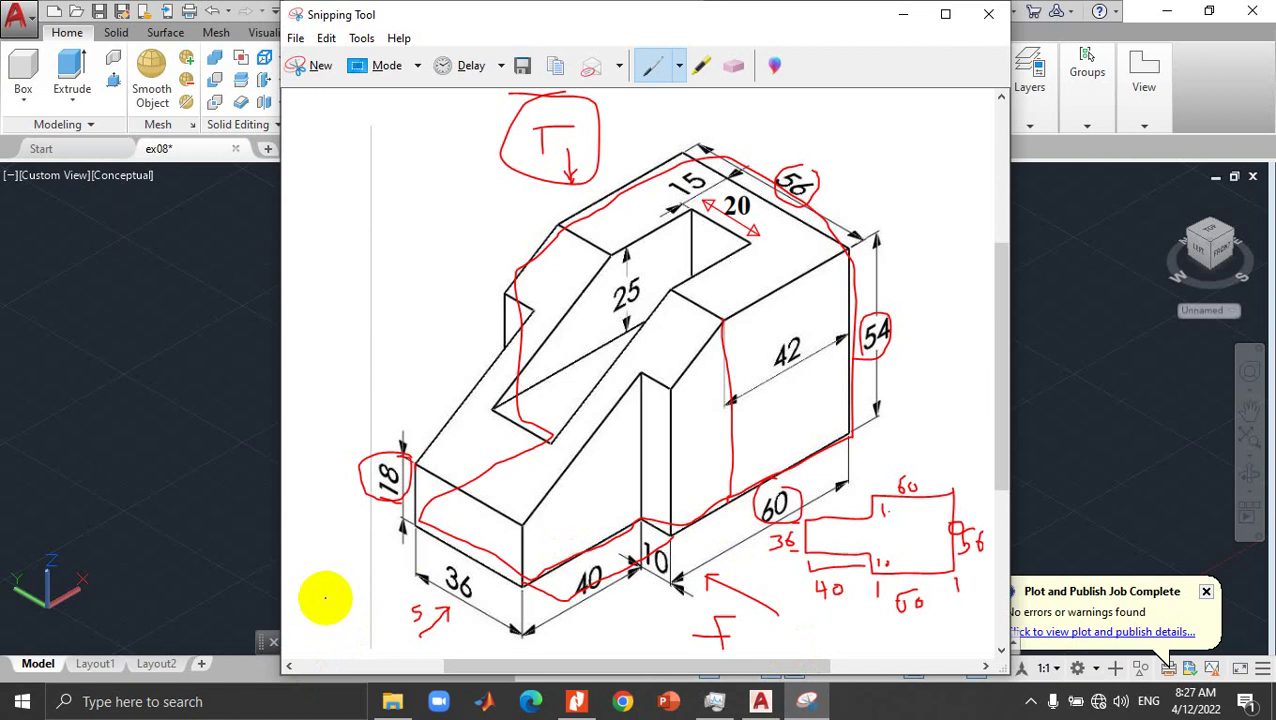
pyautogui.press('XF86Calculator')
pyautogui.moveTo(806, 78); pyautogui.dragTo(1010, 79)
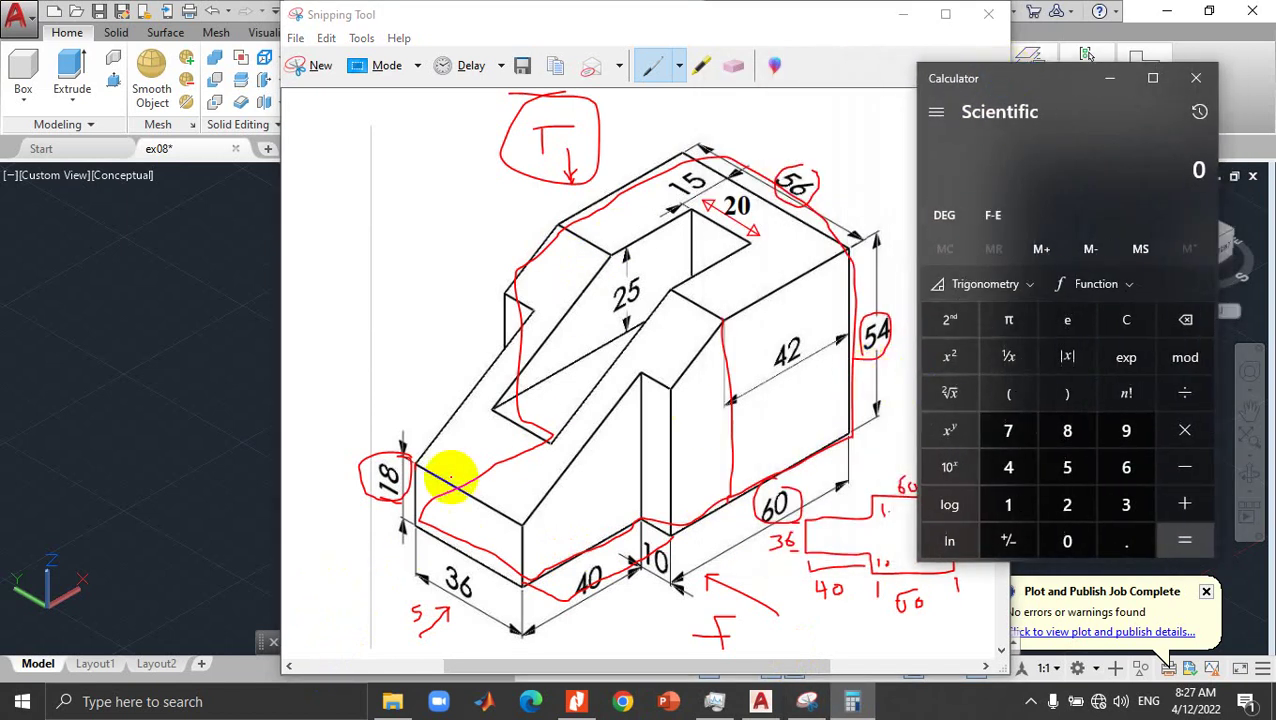
# Step: Compute 54 − 18 = 36 in Calculator
pyautogui.doubleClick(1067, 467)
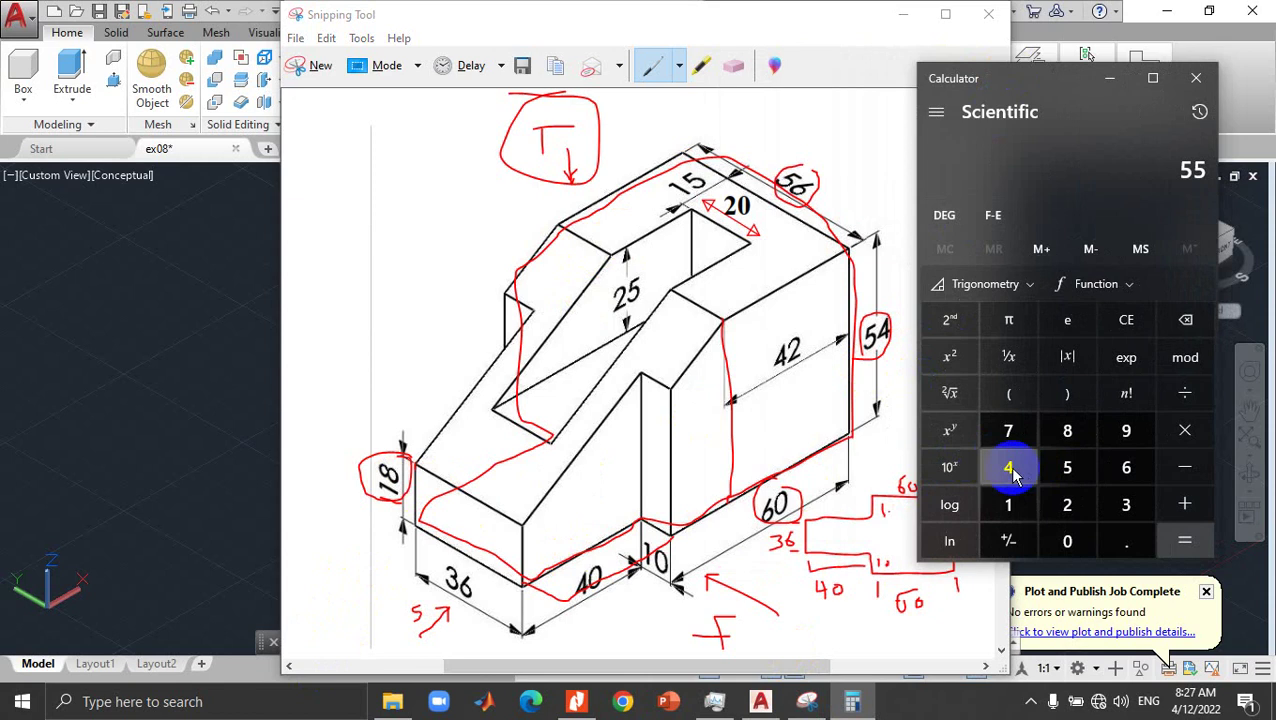
pyautogui.click(1012, 475)
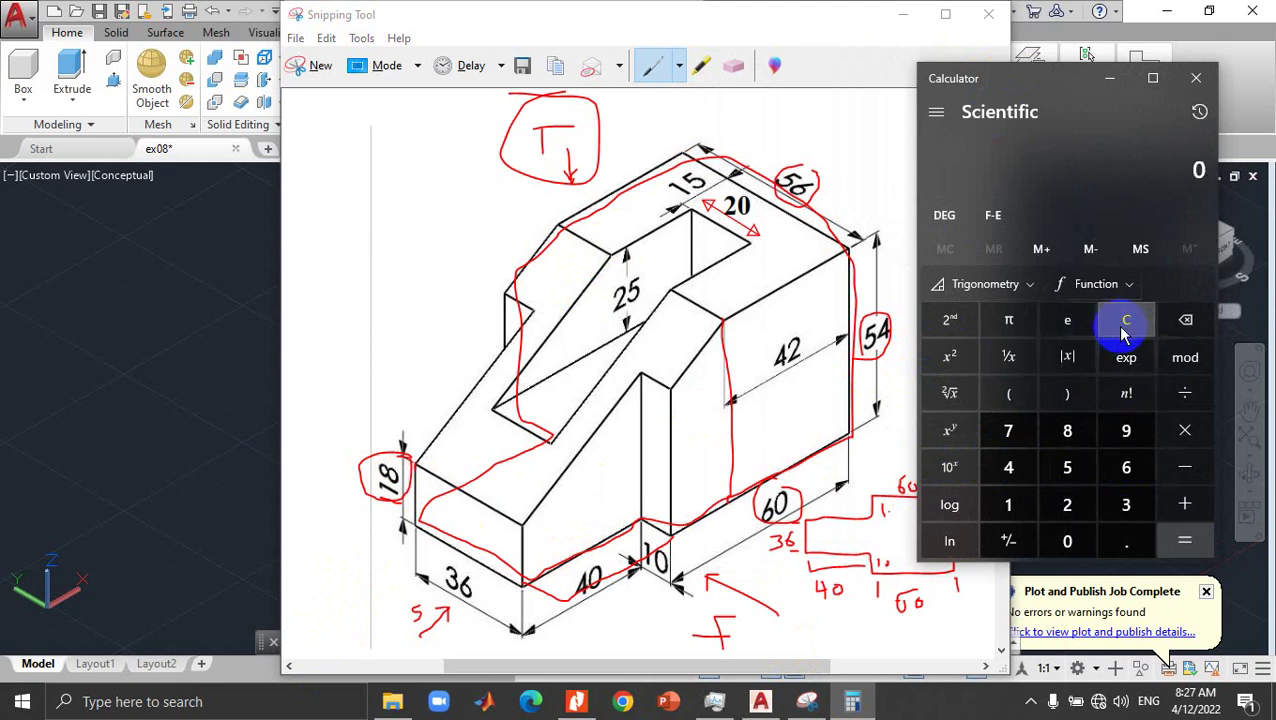
pyautogui.click(1067, 467)
pyautogui.click(1008, 467)
pyautogui.click(1182, 467)
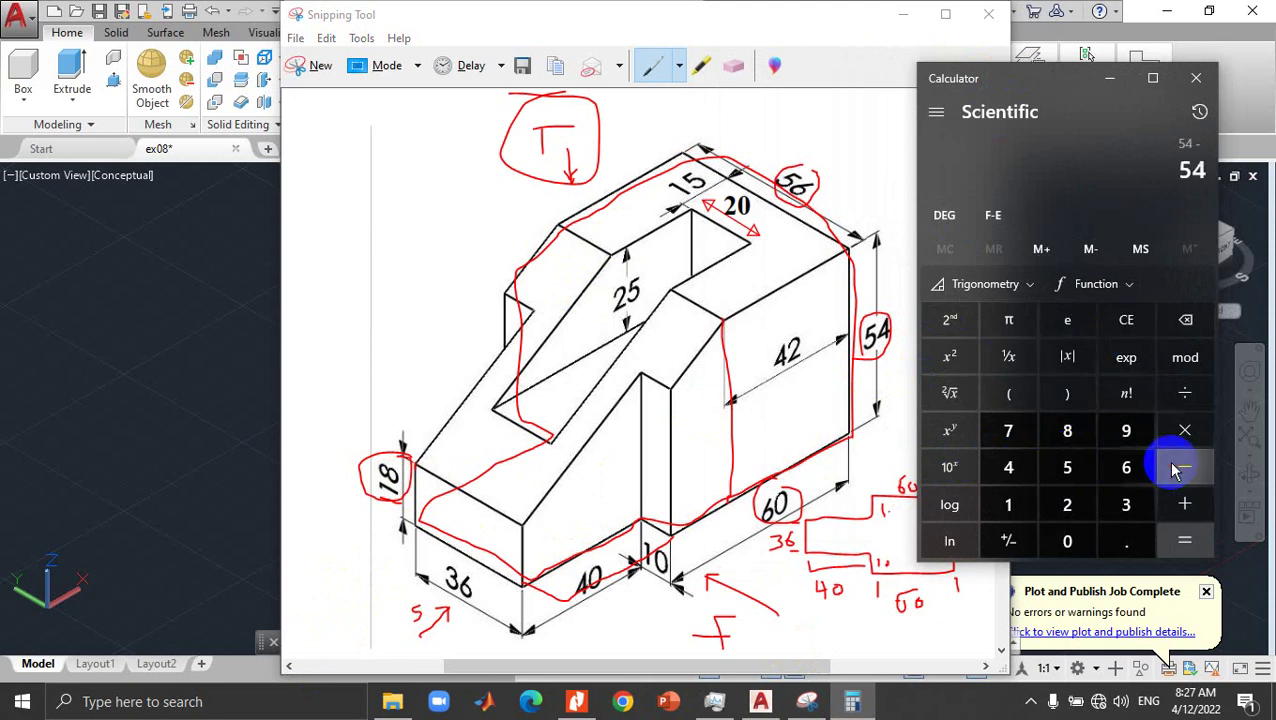
pyautogui.click(1008, 504)
pyautogui.click(1064, 430)
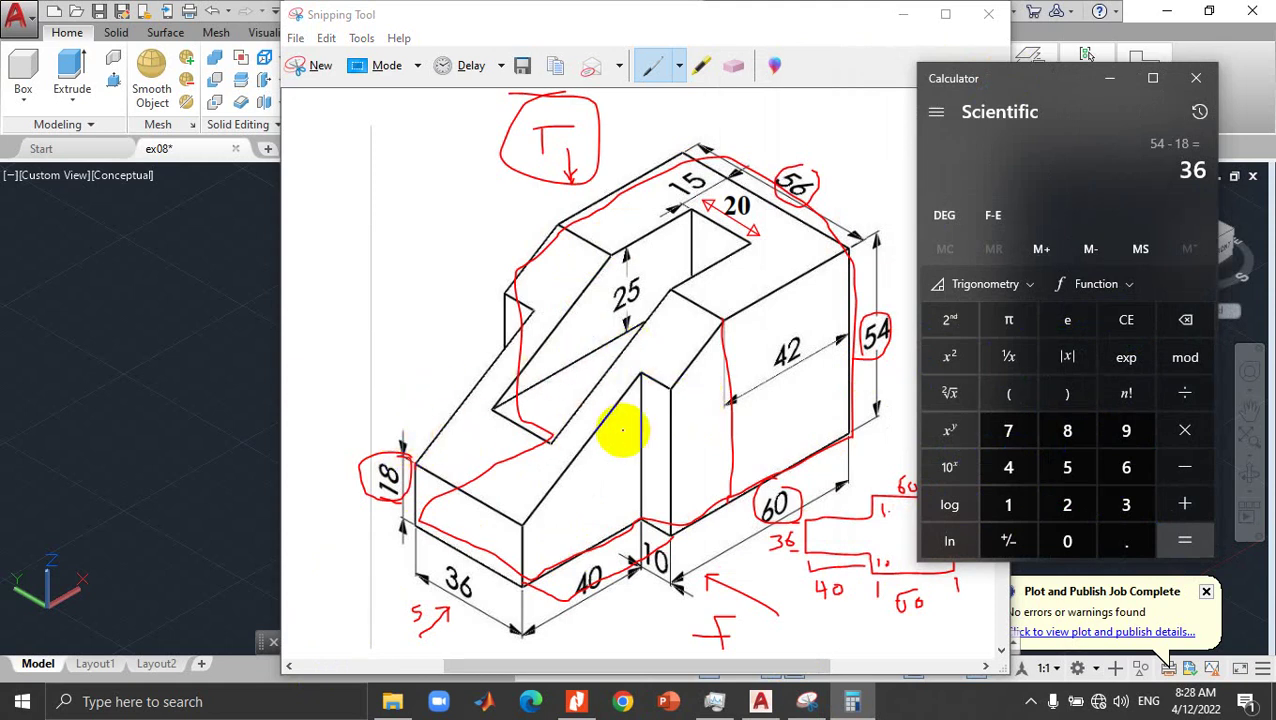
# Step: Draw wedge-cut guide lines from the 18 corner up to the top, shade the slanted face, and circle the 36 label
pyautogui.click(410, 458)
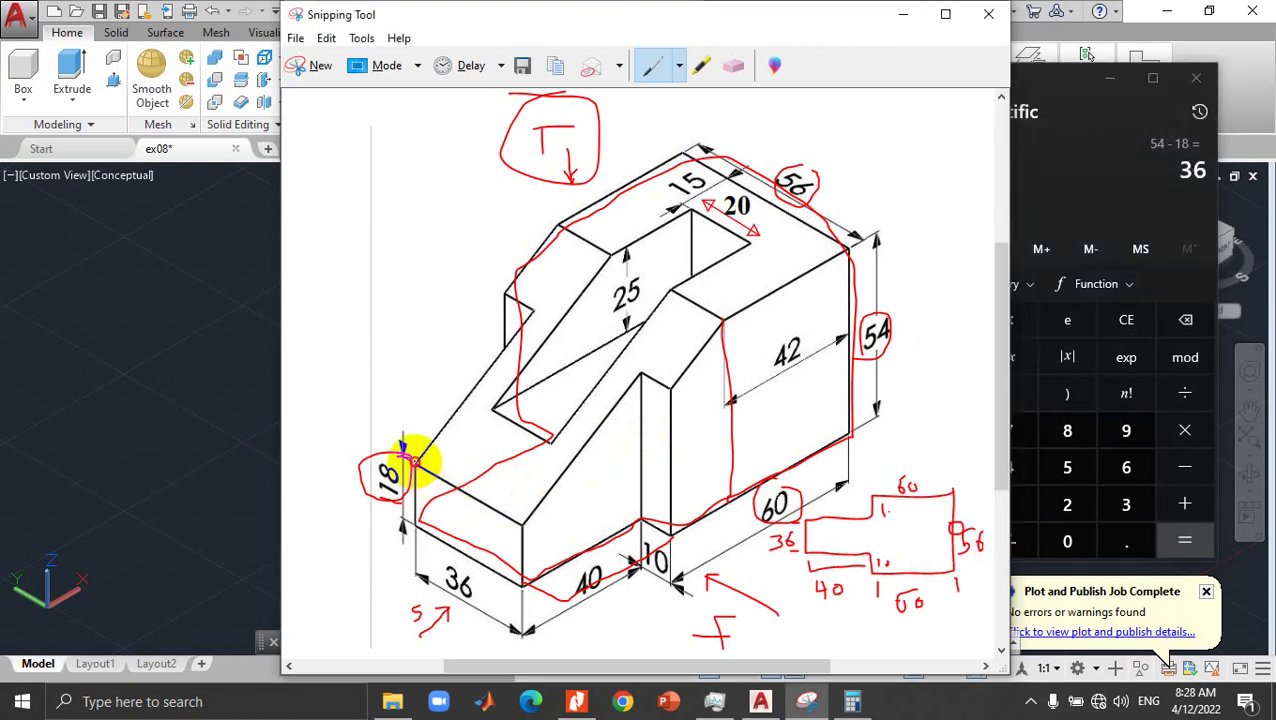
pyautogui.moveTo(410, 458); pyautogui.dragTo(358, 434)
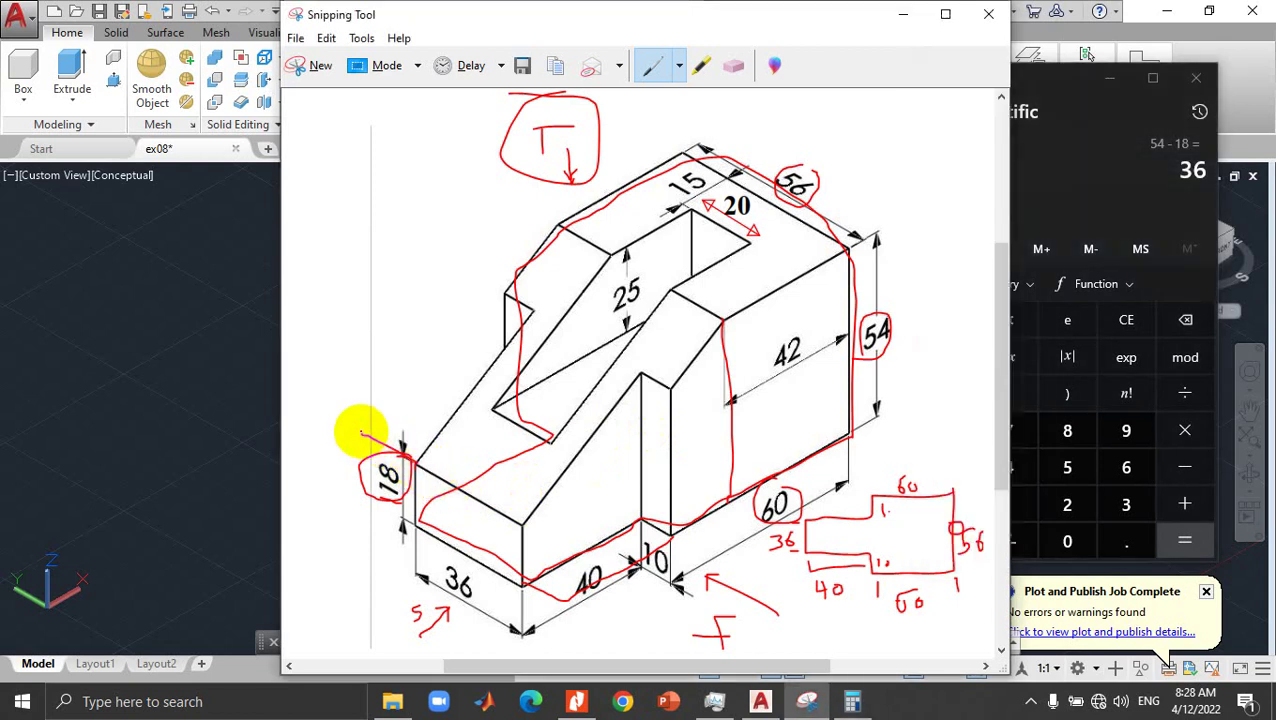
pyautogui.moveTo(552, 226); pyautogui.dragTo(290, 152)
pyautogui.moveTo(399, 455); pyautogui.dragTo(408, 195)
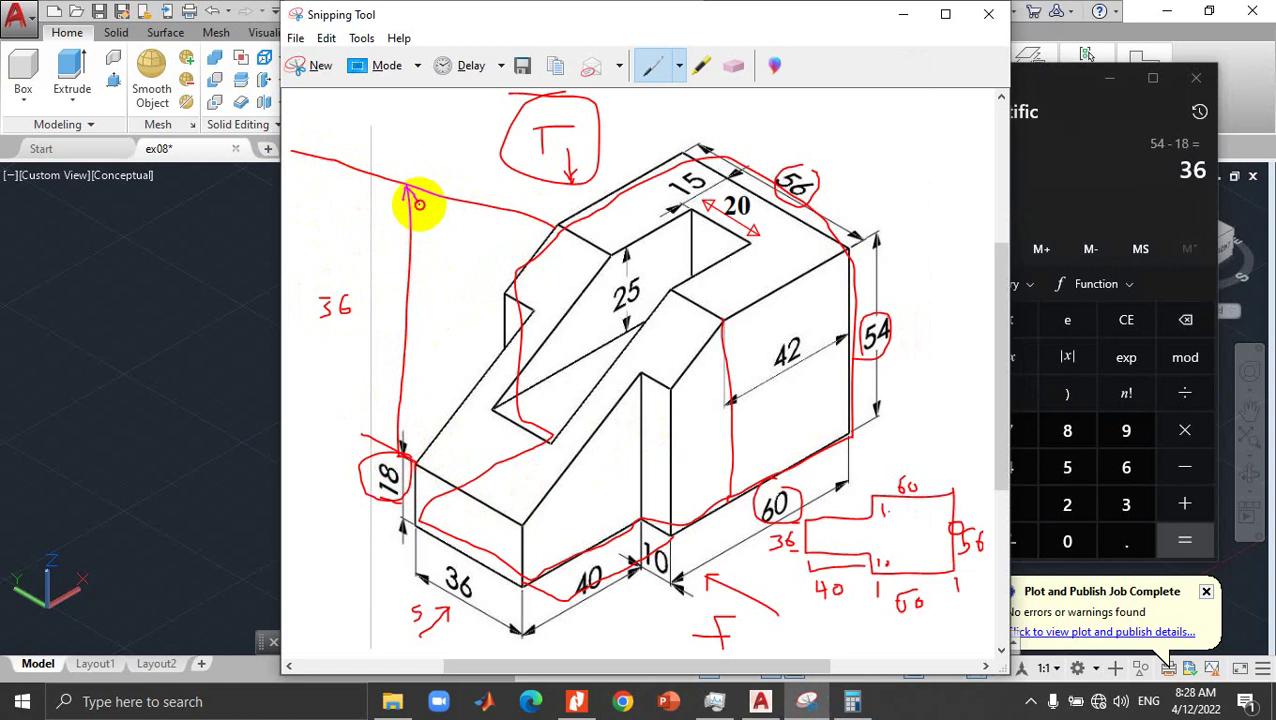
pyautogui.moveTo(405, 440); pyautogui.dragTo(518, 263)
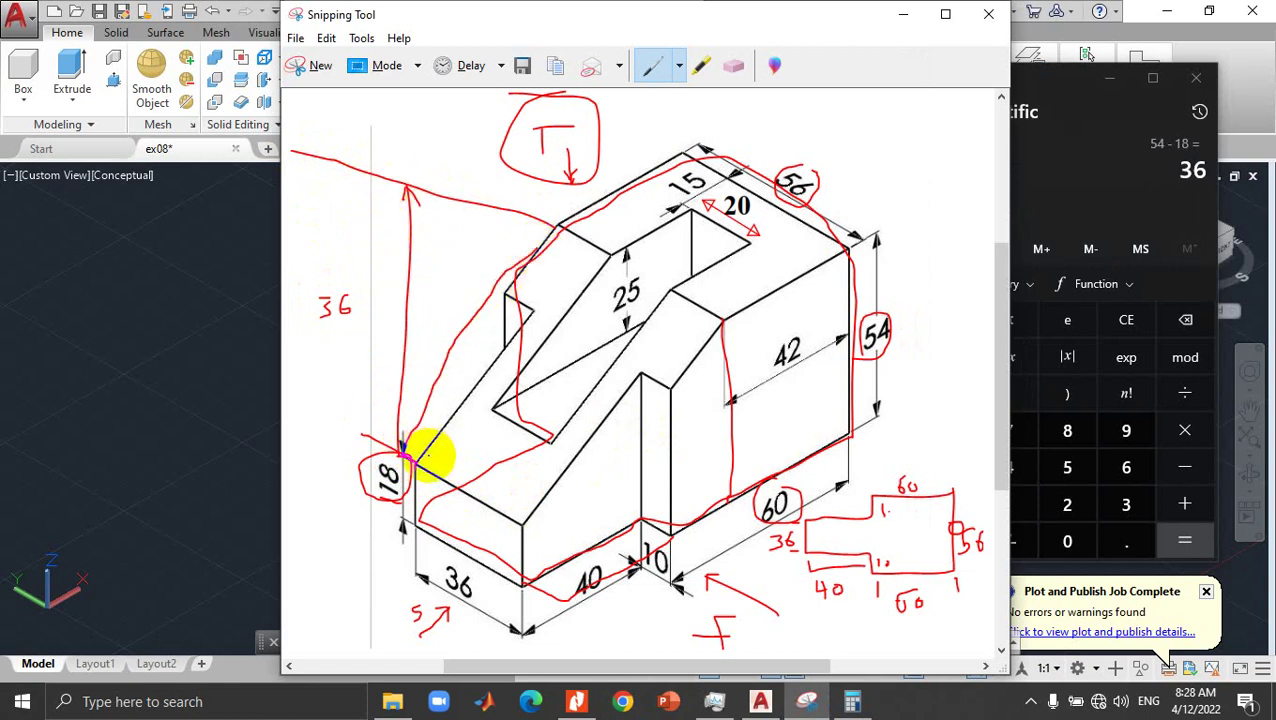
pyautogui.moveTo(558, 232); pyautogui.dragTo(568, 391)
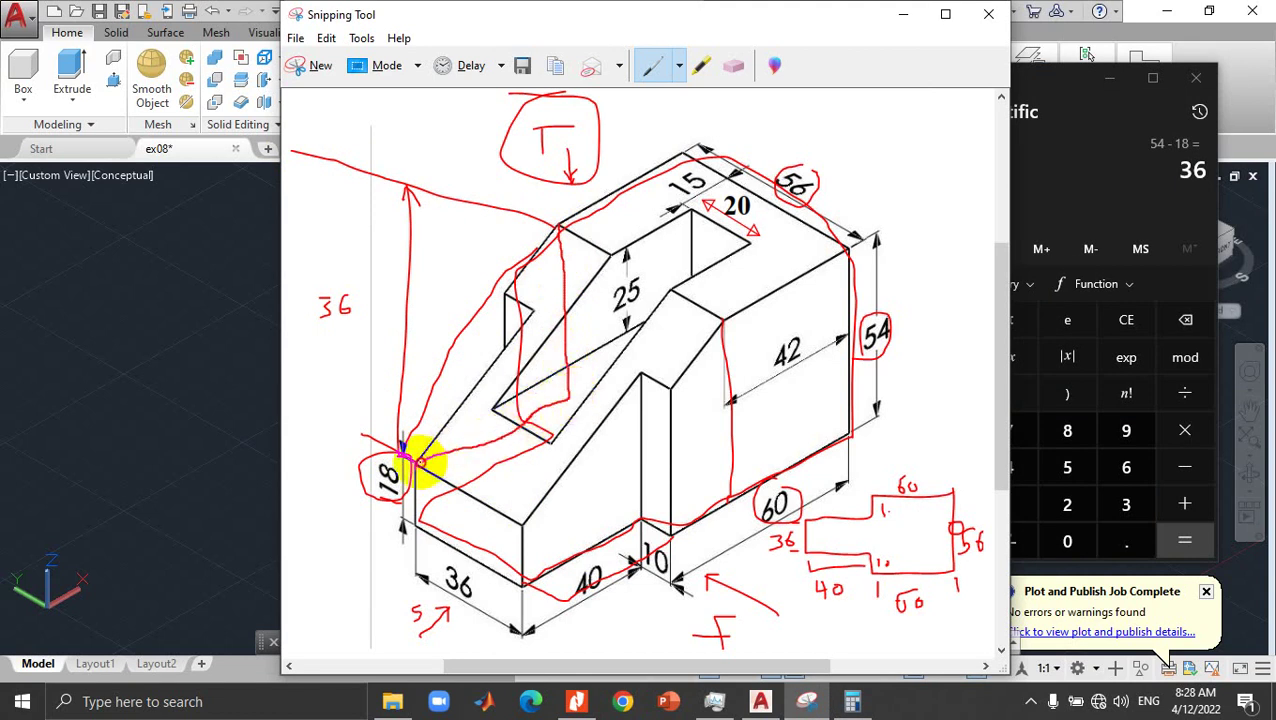
pyautogui.moveTo(560, 265)
pyautogui.mouseDown()
pyautogui.moveTo(581, 371)
pyautogui.moveTo(565, 395)
pyautogui.mouseUp()
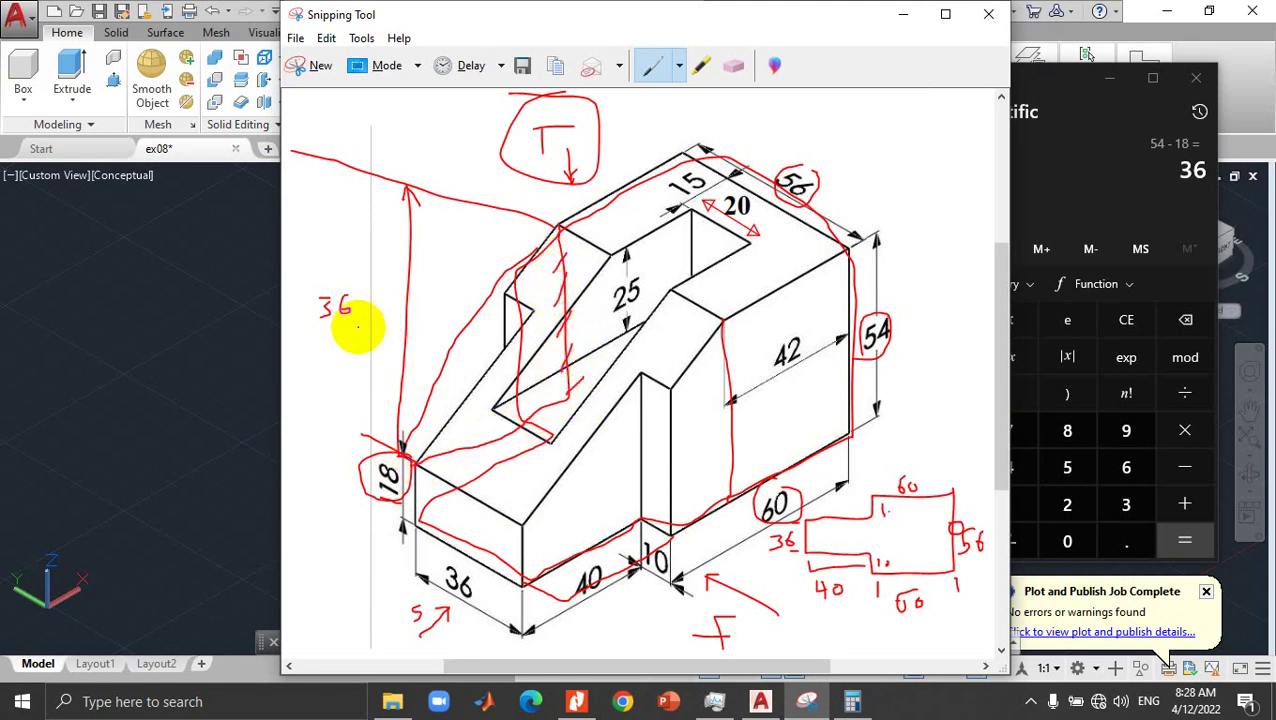
pyautogui.moveTo(365, 313)
pyautogui.mouseDown()
pyautogui.moveTo(299, 308)
pyautogui.moveTo(355, 338)
pyautogui.mouseUp()
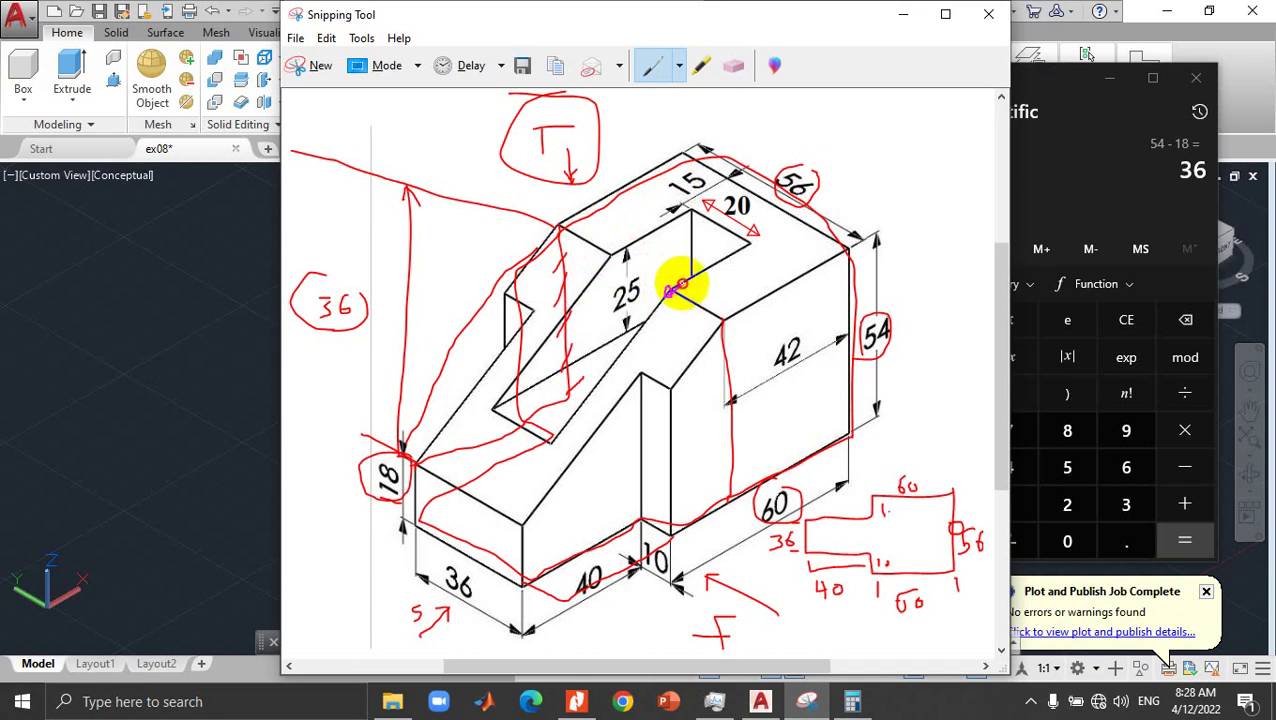
# Step: Draw the cut line across the top face, circle 42, and trace the arrow from the top-left corner
pyautogui.moveTo(682, 286); pyautogui.dragTo(716, 260)
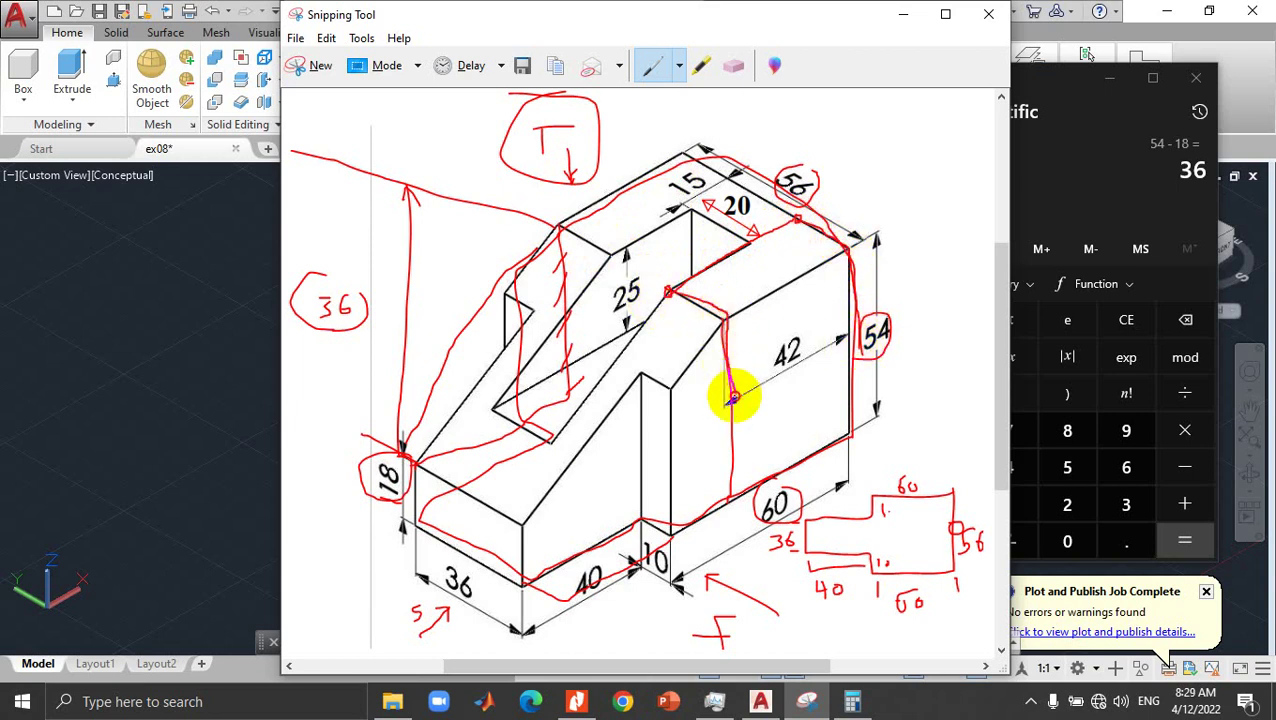
pyautogui.moveTo(810, 336); pyautogui.dragTo(808, 340)
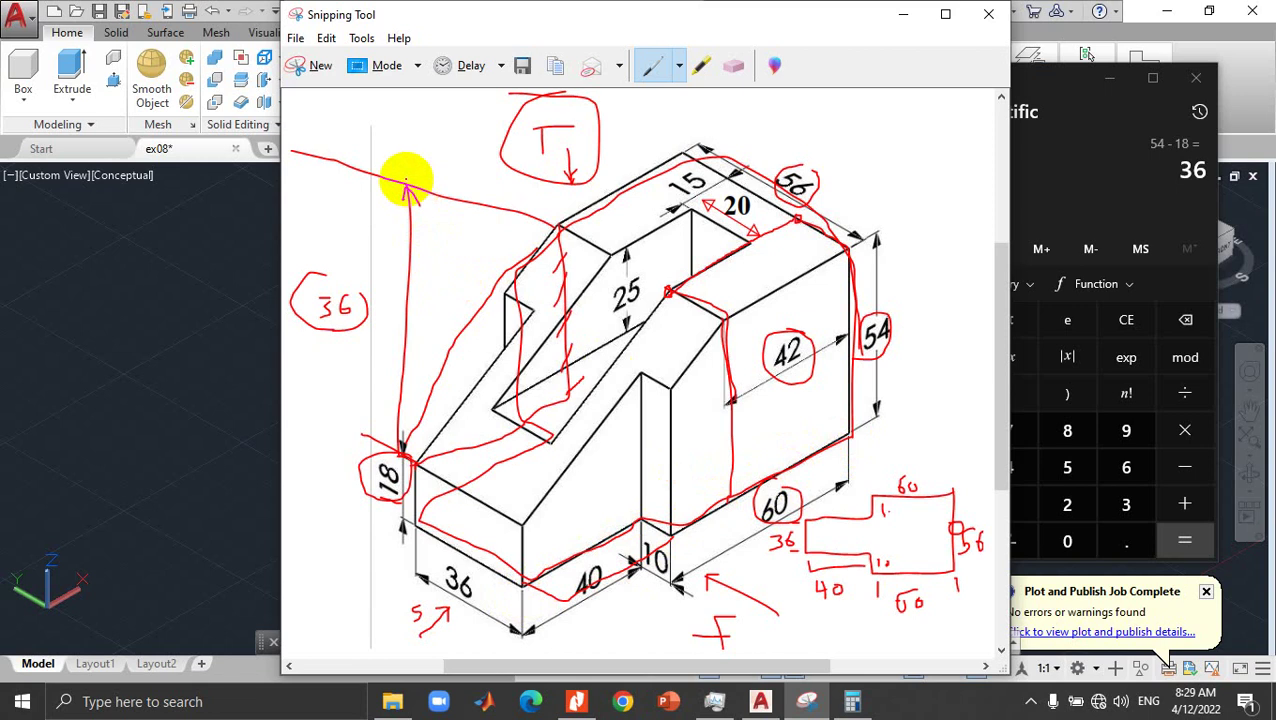
pyautogui.moveTo(555, 228)
pyautogui.mouseDown()
pyautogui.moveTo(413, 265)
pyautogui.moveTo(409, 347)
pyautogui.mouseUp()
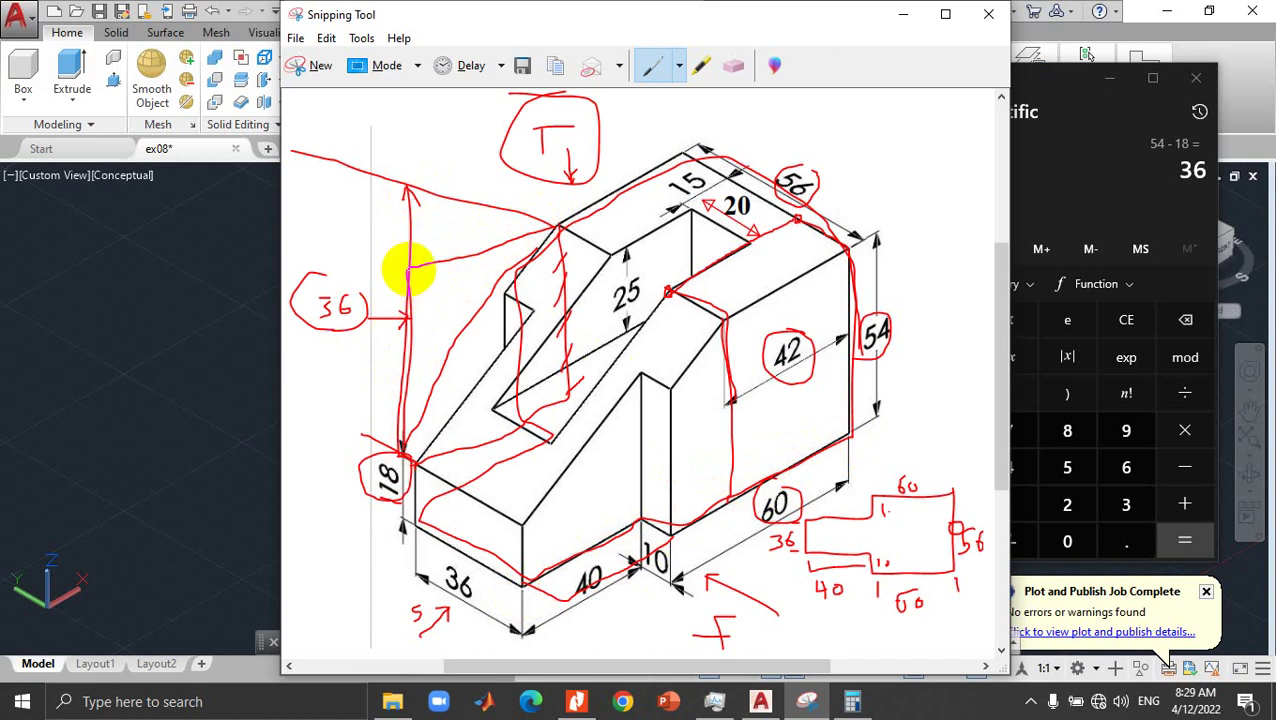
# Step: Erase the stray red strokes and circle the 40 dimension
pyautogui.click(733, 65)
pyautogui.moveTo(430, 176); pyautogui.dragTo(383, 220)
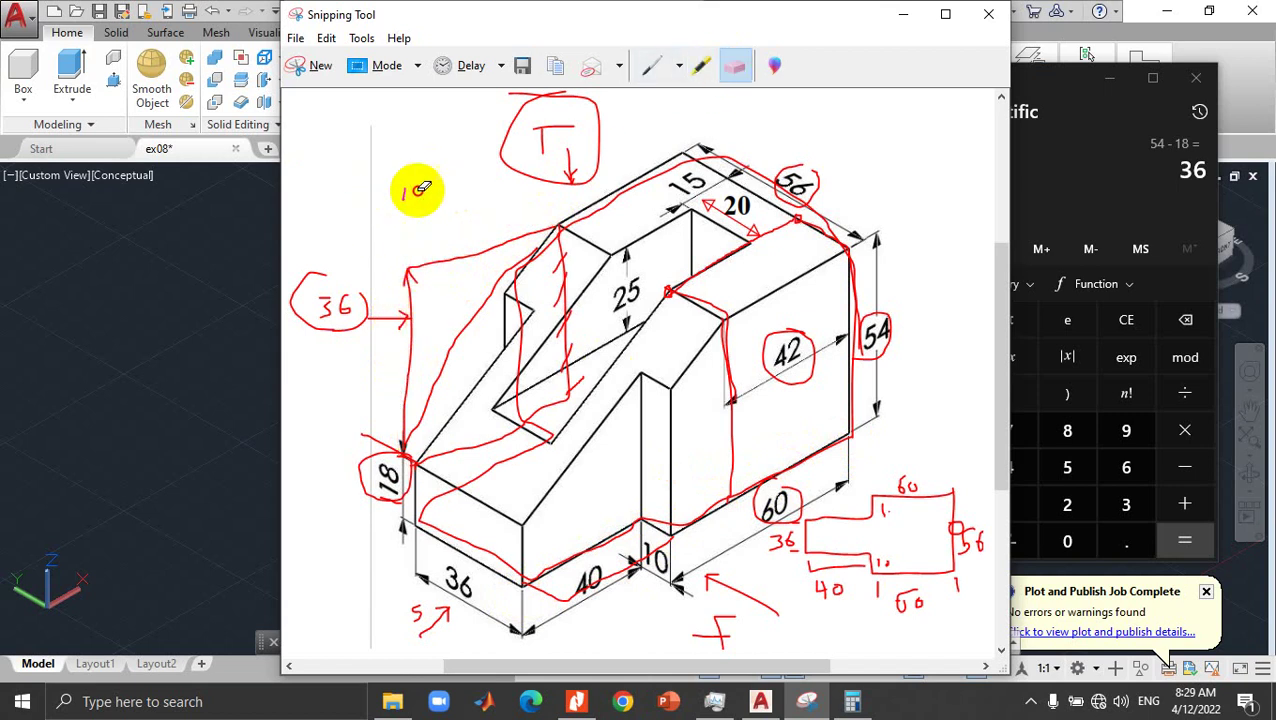
pyautogui.click(415, 190)
pyautogui.click(651, 65)
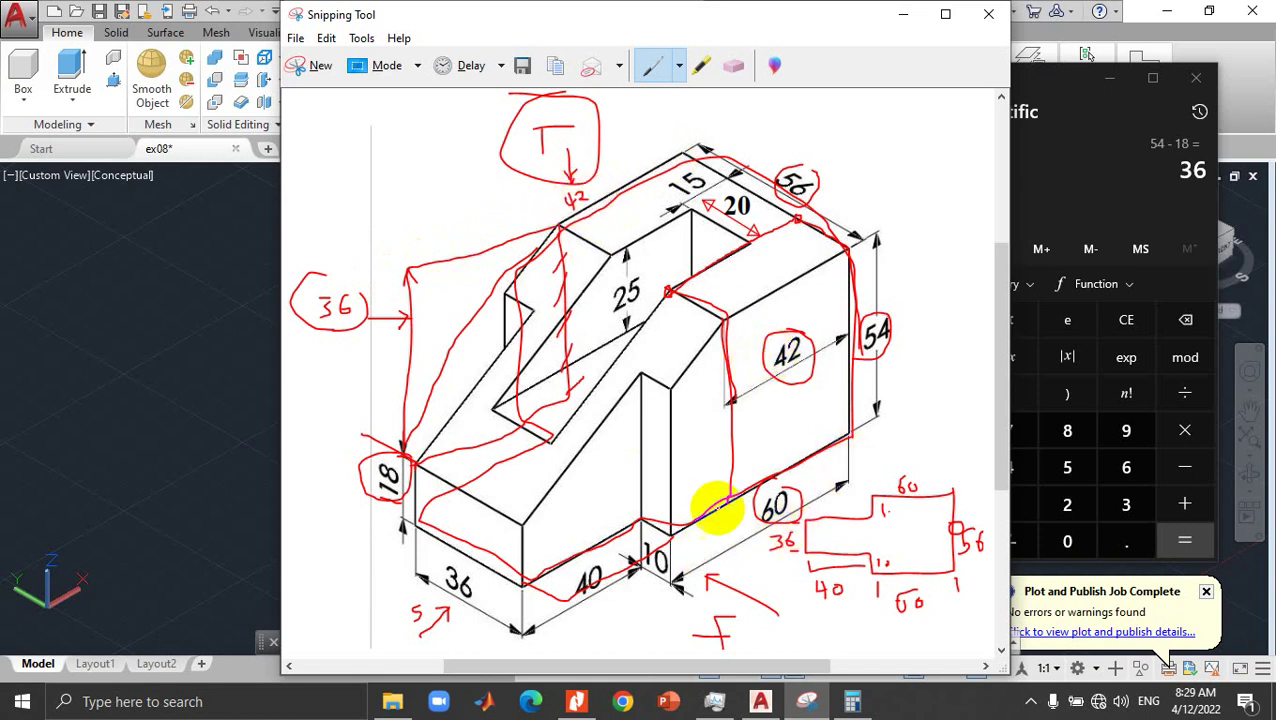
pyautogui.moveTo(583, 568); pyautogui.dragTo(575, 572)
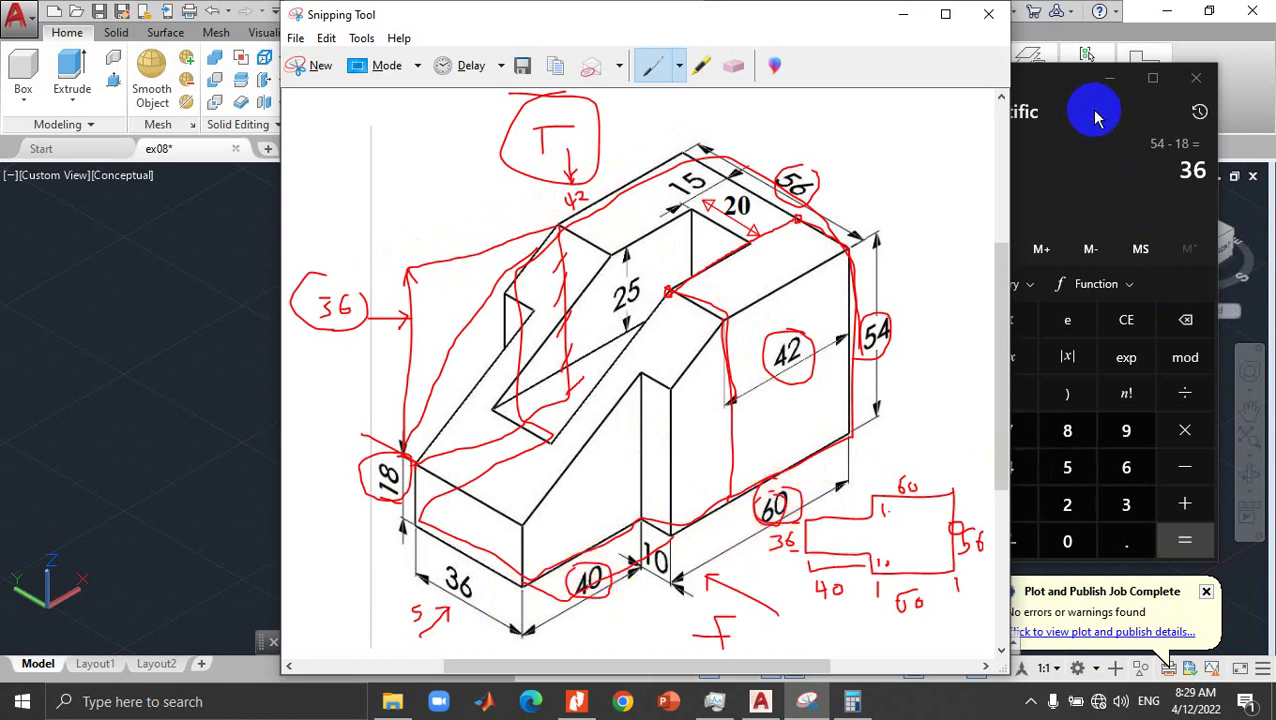
# Step: Compute 100 − 42 = 58 in Calculator
pyautogui.click(1063, 80)
pyautogui.click(1005, 502)
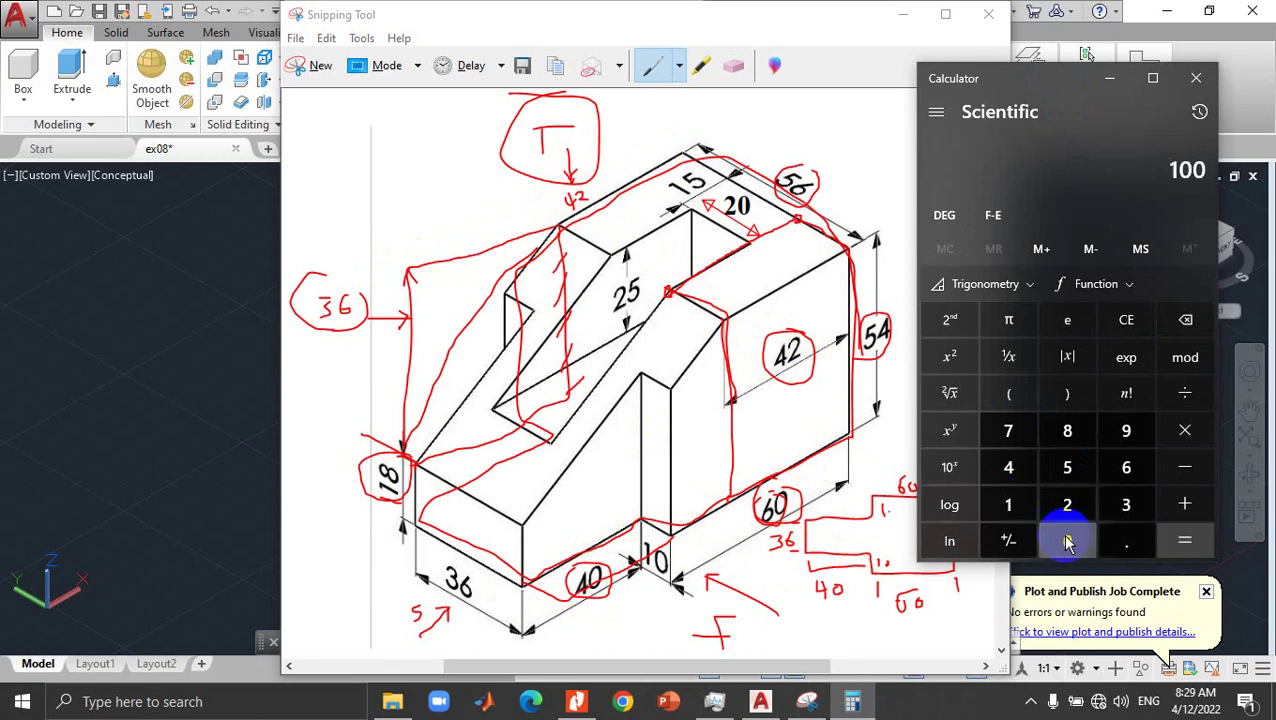
pyautogui.click(1184, 467)
pyautogui.click(1010, 468)
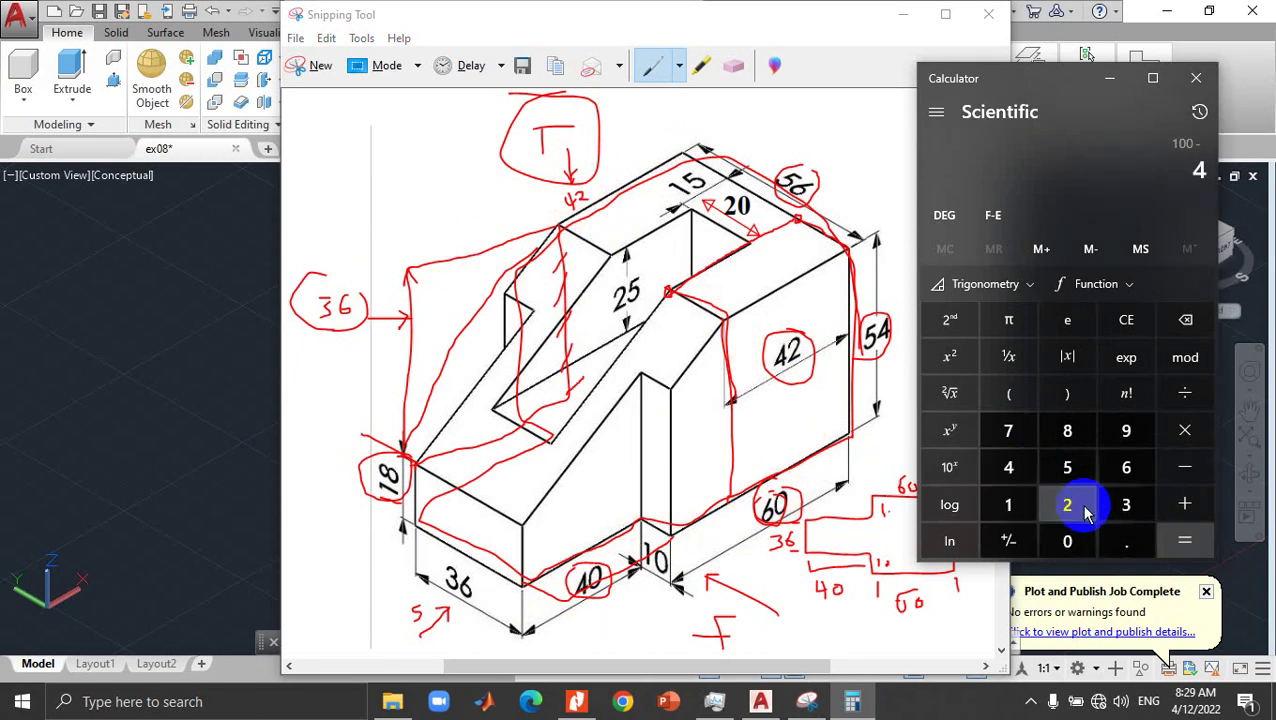
pyautogui.click(1087, 512)
pyautogui.click(1183, 538)
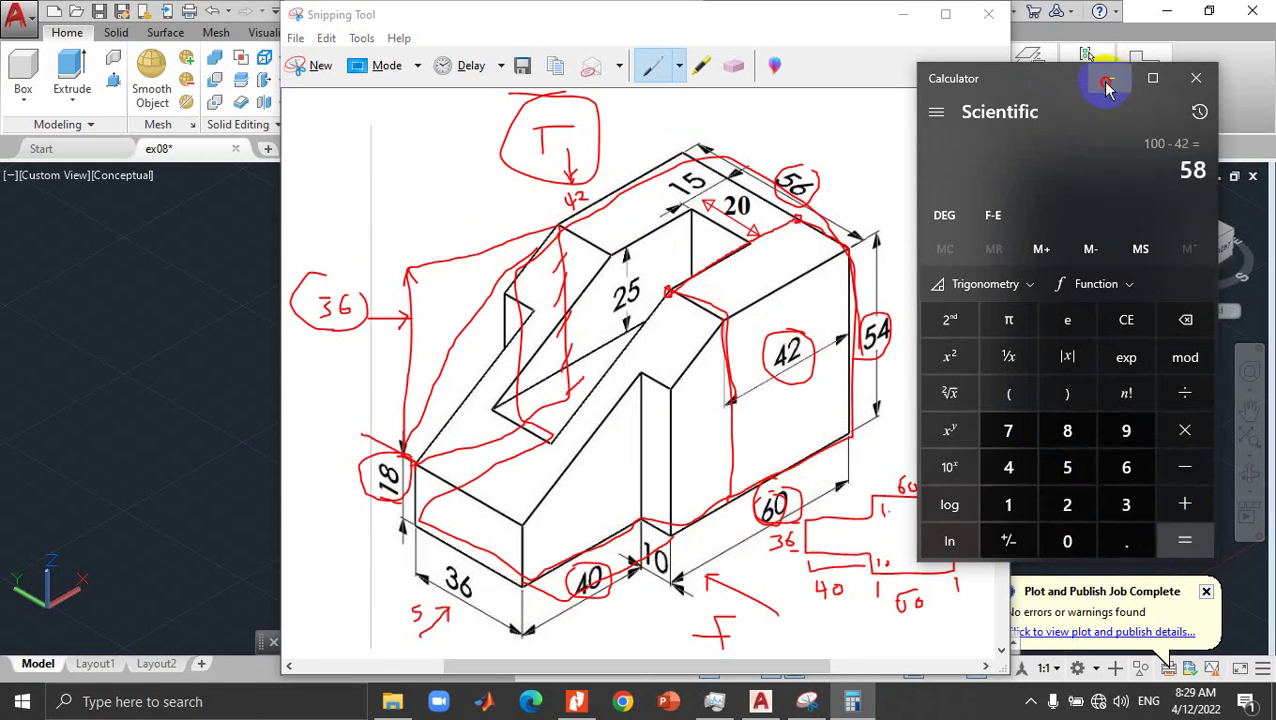
# Step: Write 58 on the reference sketch and return to the AutoCAD model
pyautogui.click(1106, 84)
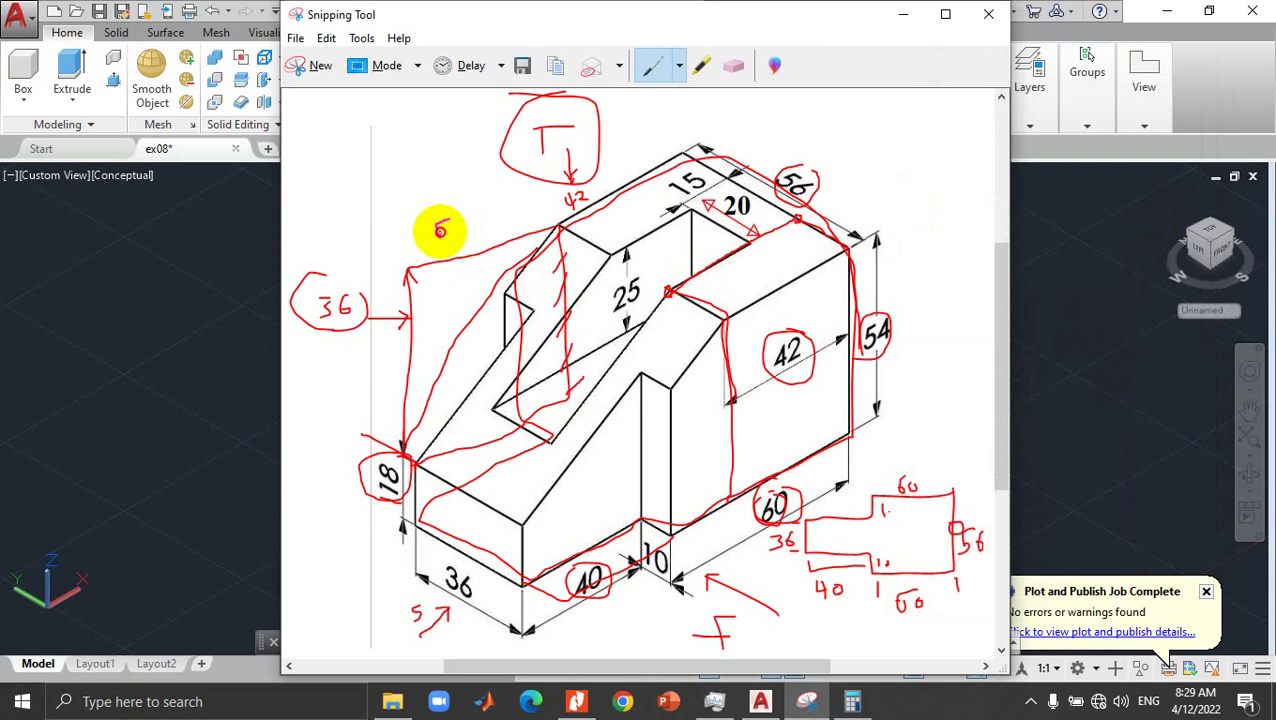
pyautogui.moveTo(457, 218); pyautogui.dragTo(458, 222)
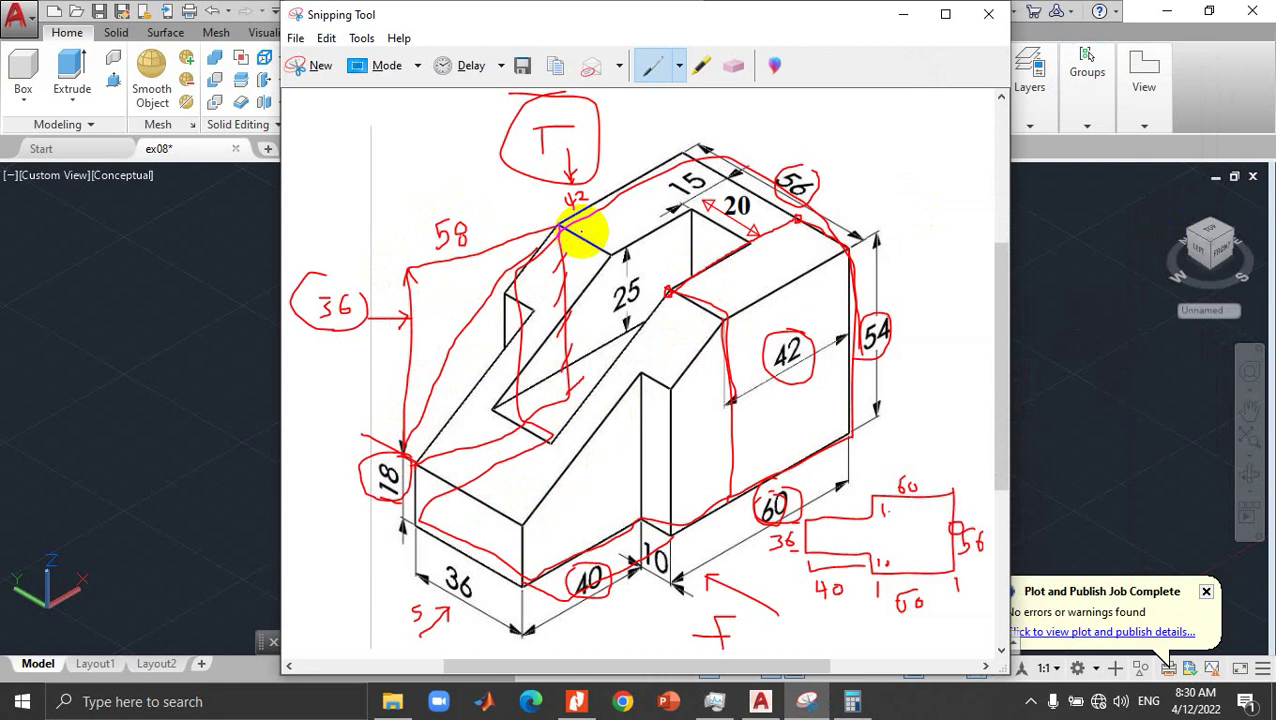
pyautogui.click(903, 14)
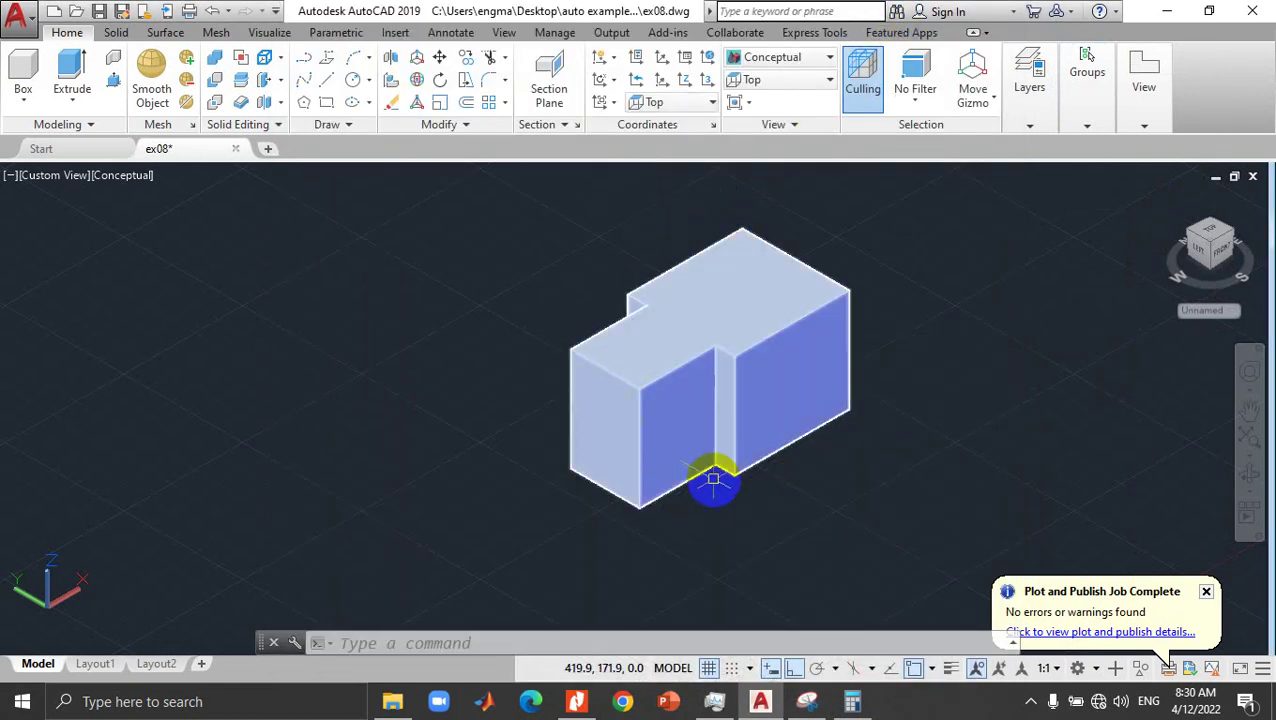
# Step: Switch between the AutoCAD model and the reference sketch to compare them
pyautogui.click(762, 703)
pyautogui.click(762, 703)
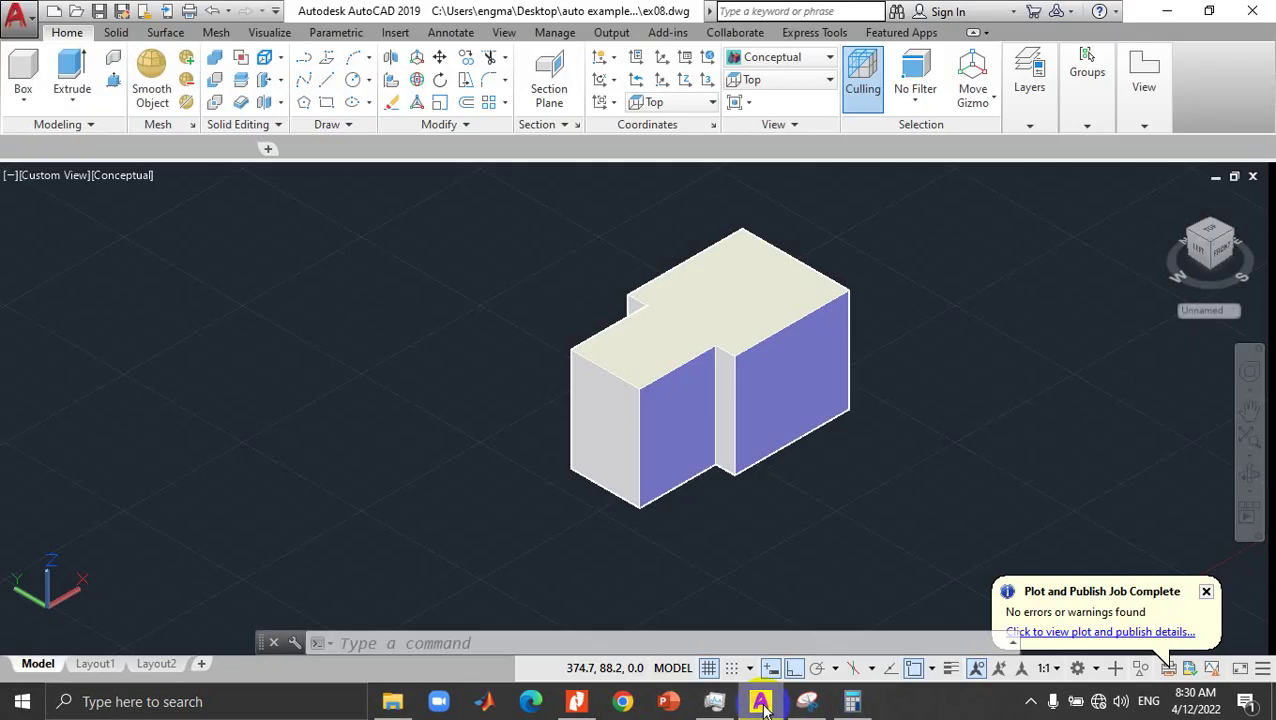
pyautogui.click(762, 703)
pyautogui.click(762, 703)
pyautogui.click(819, 706)
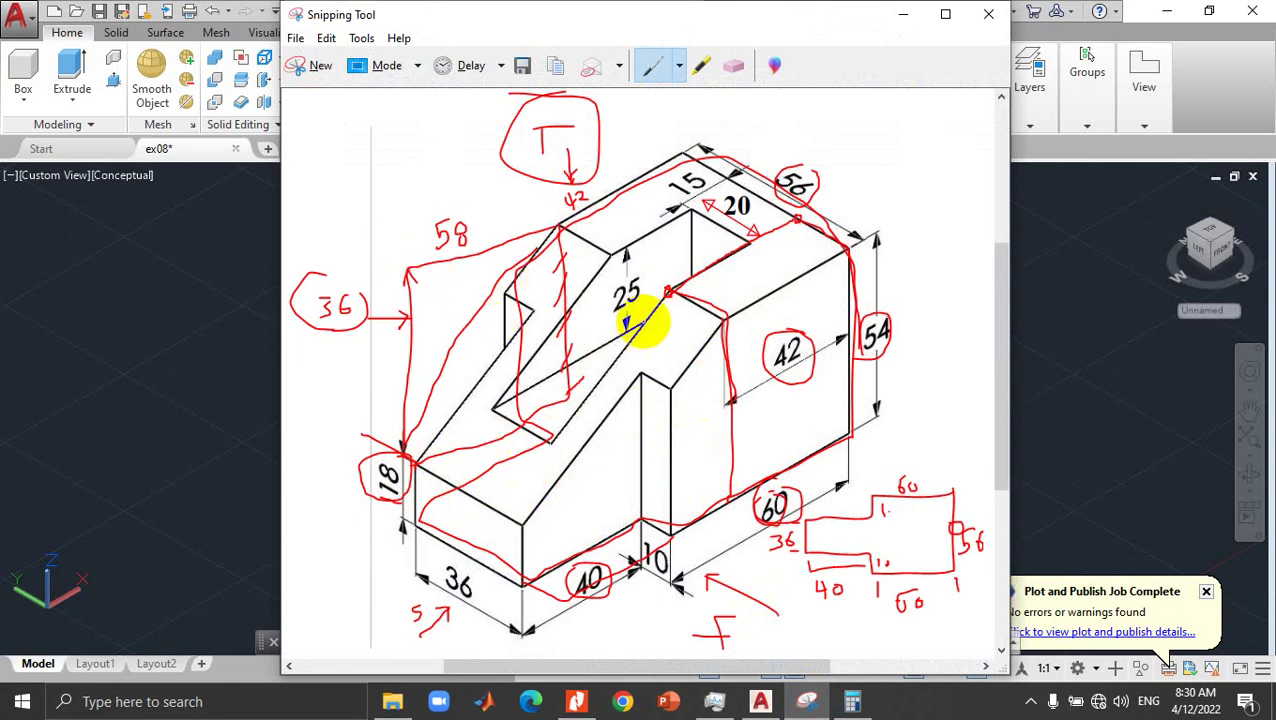
pyautogui.click(904, 16)
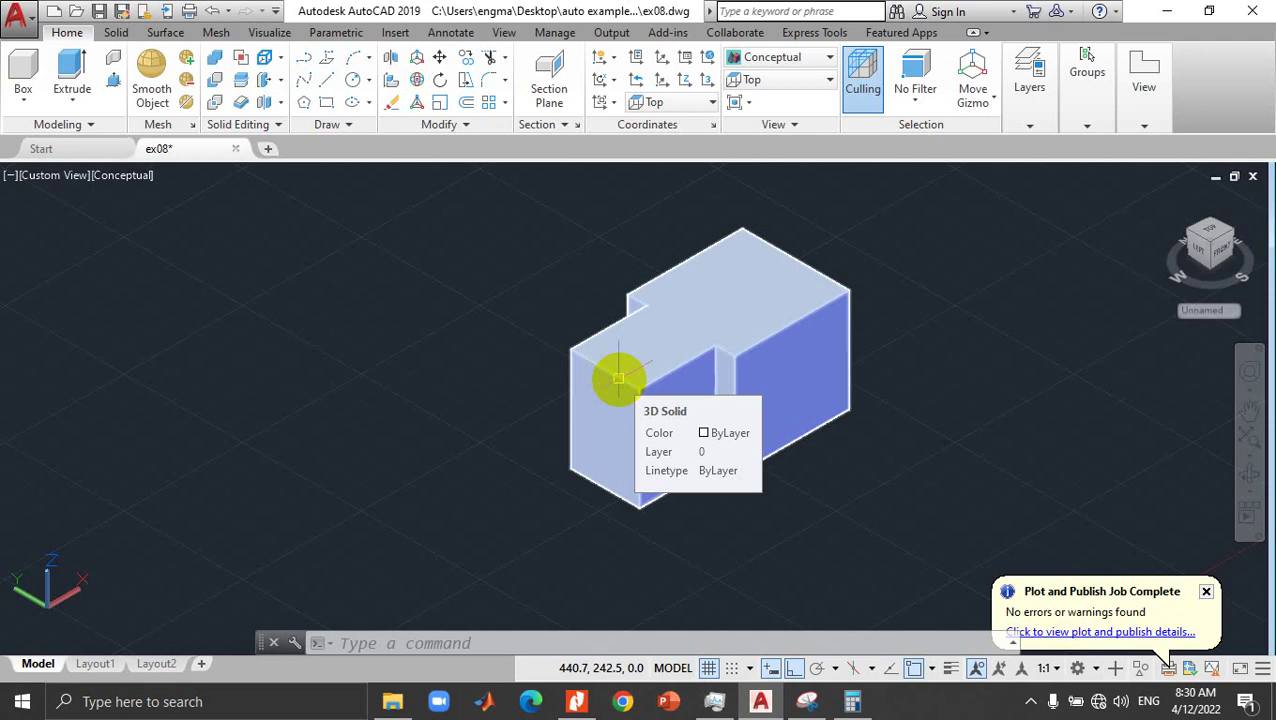
pyautogui.click(522, 268)
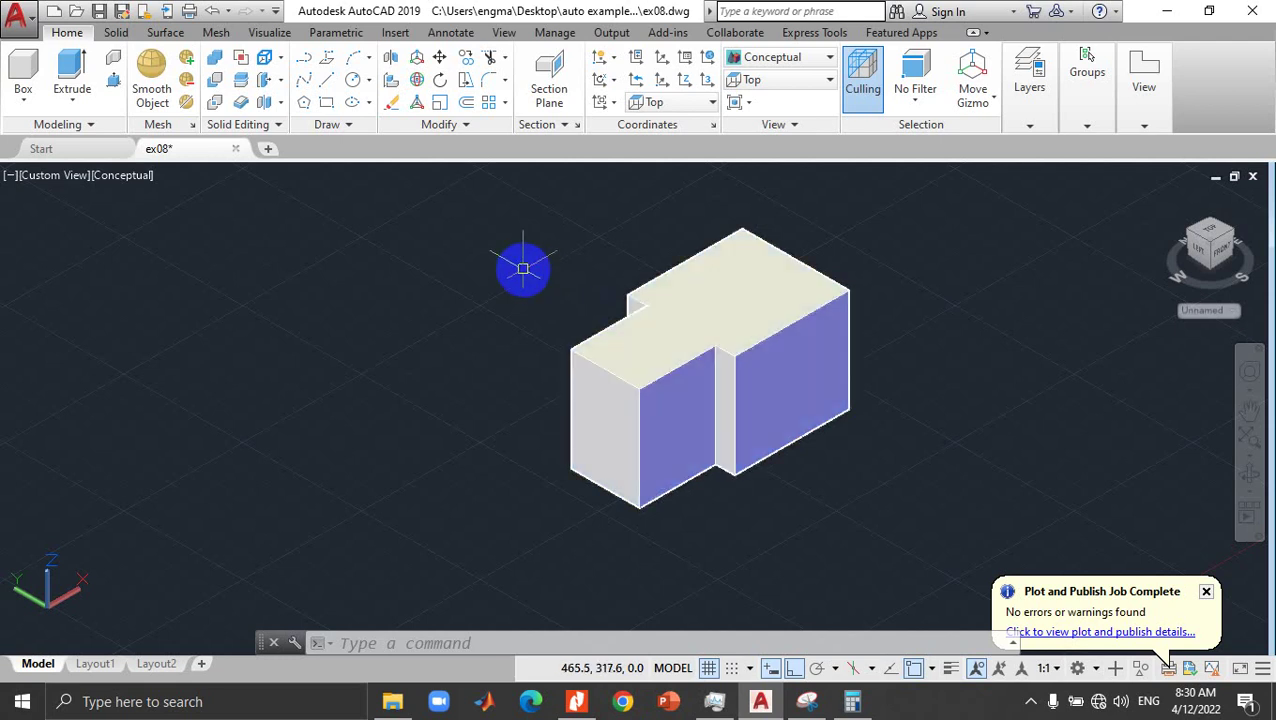
pyautogui.click(806, 701)
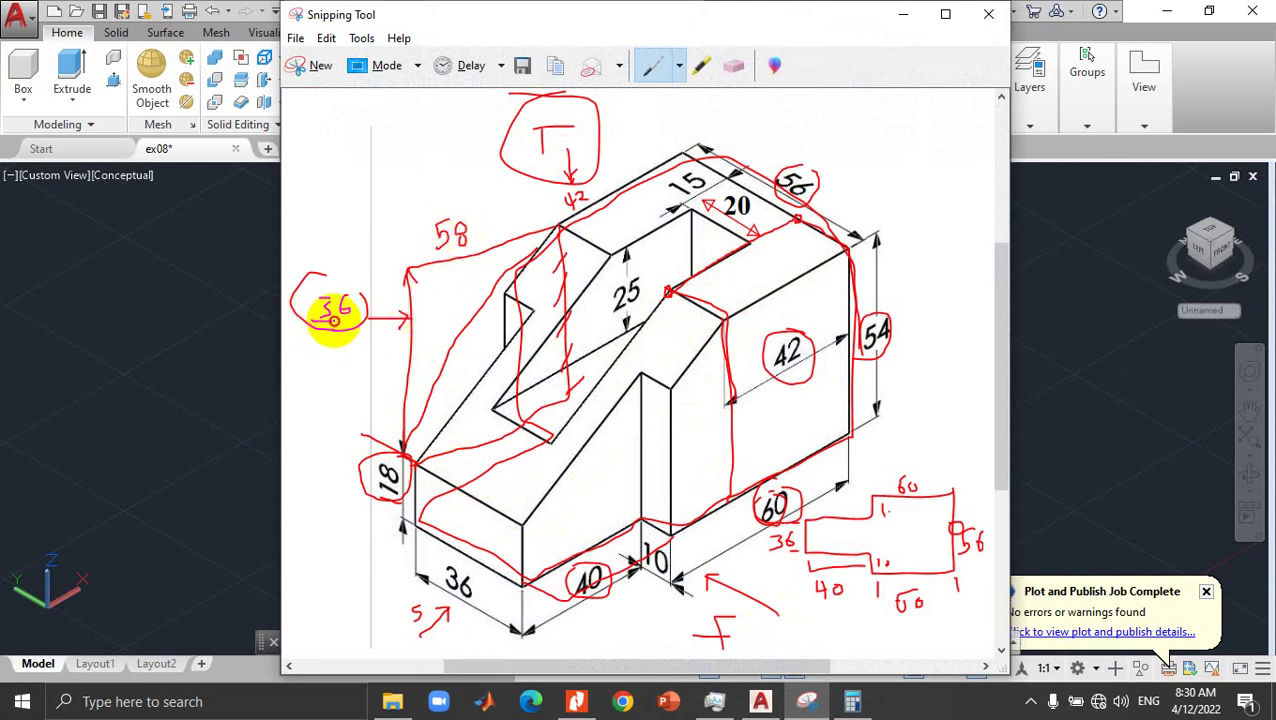
# Step: Circle the 36 and 58 dimensions on the sketch and leave it in front of the model
pyautogui.moveTo(333, 318)
pyautogui.mouseDown()
pyautogui.moveTo(328, 285)
pyautogui.moveTo(313, 328)
pyautogui.mouseUp()
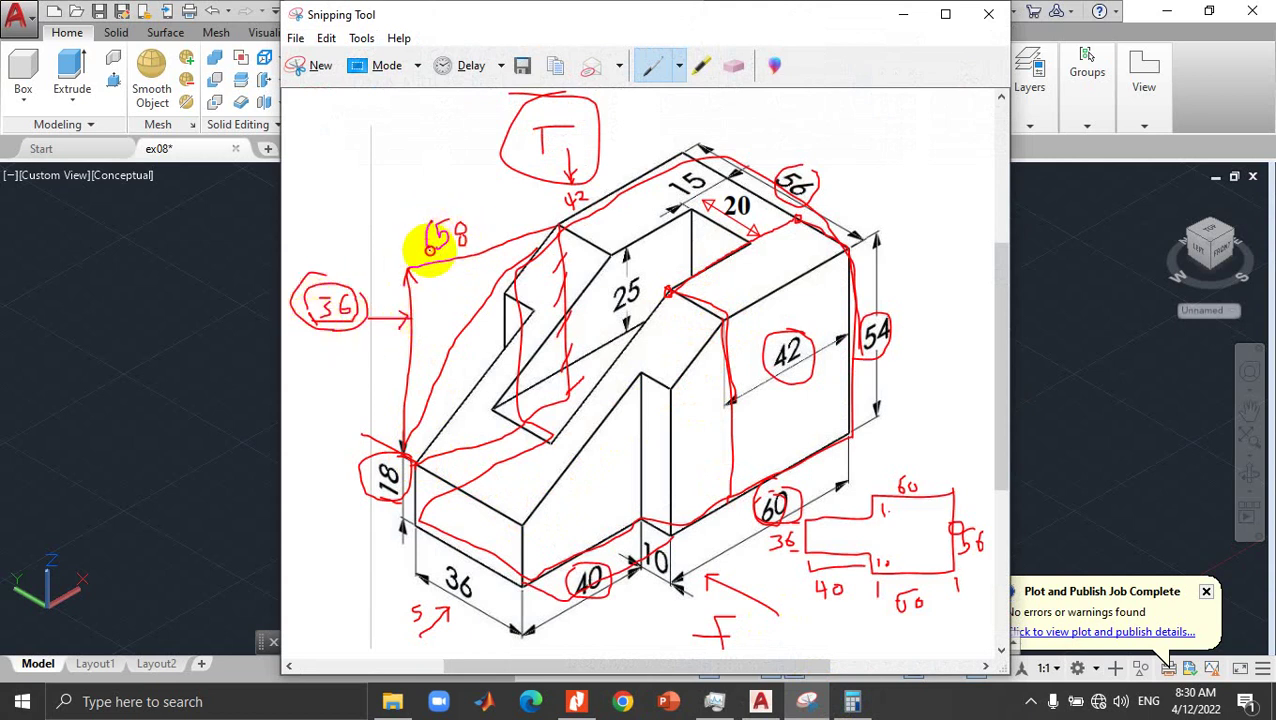
pyautogui.moveTo(430, 248)
pyautogui.mouseDown()
pyautogui.moveTo(470, 213)
pyautogui.moveTo(421, 228)
pyautogui.mouseUp()
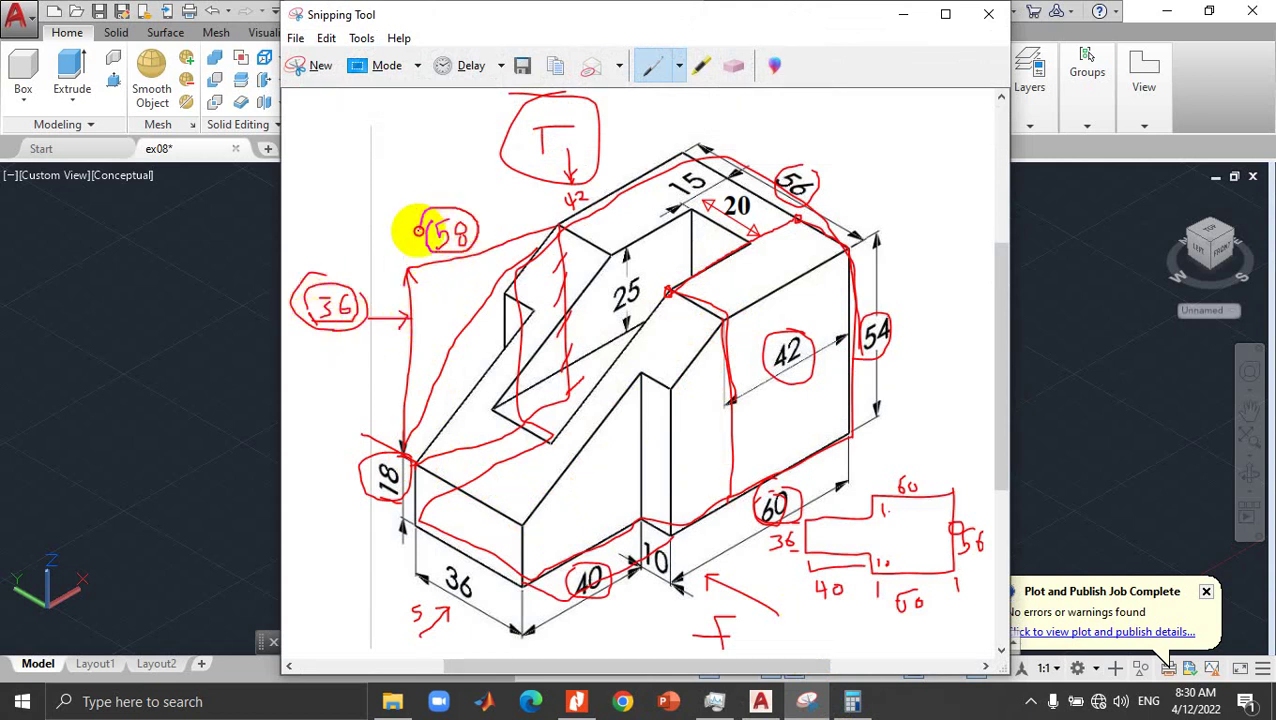
pyautogui.click(902, 15)
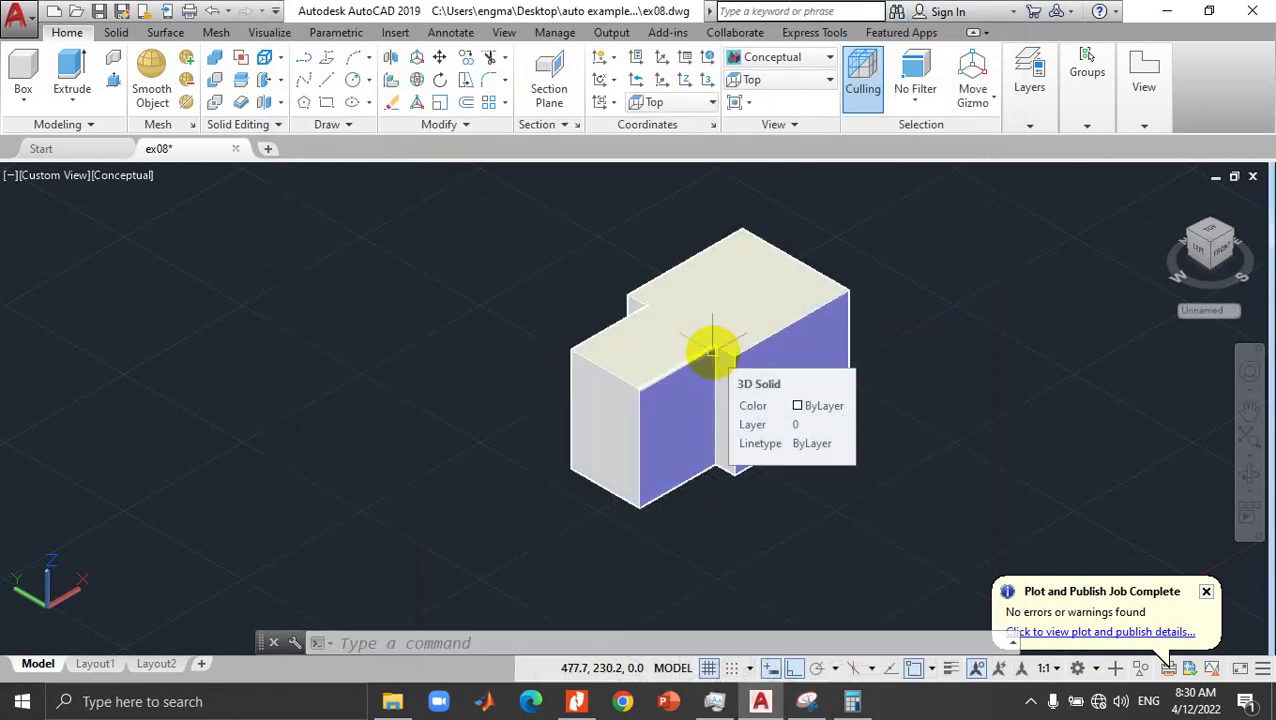
pyautogui.hotkey('alt', 'Tab')
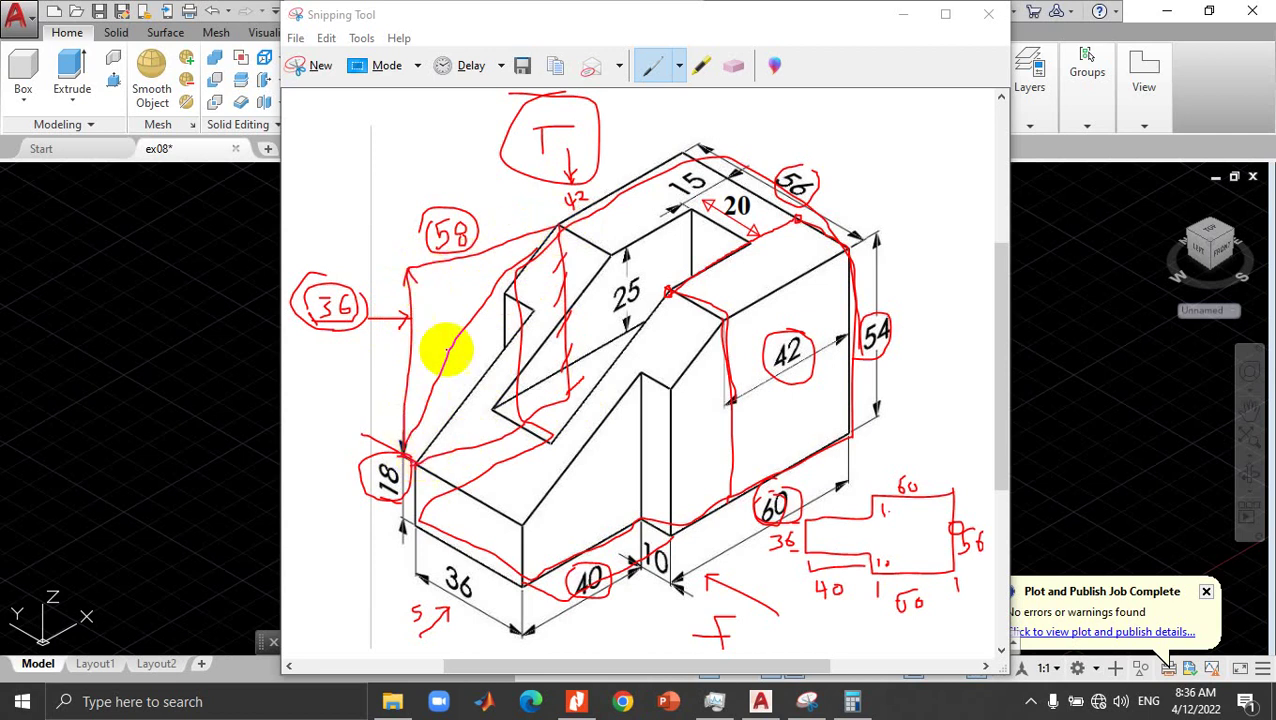
pyautogui.click(560, 226)
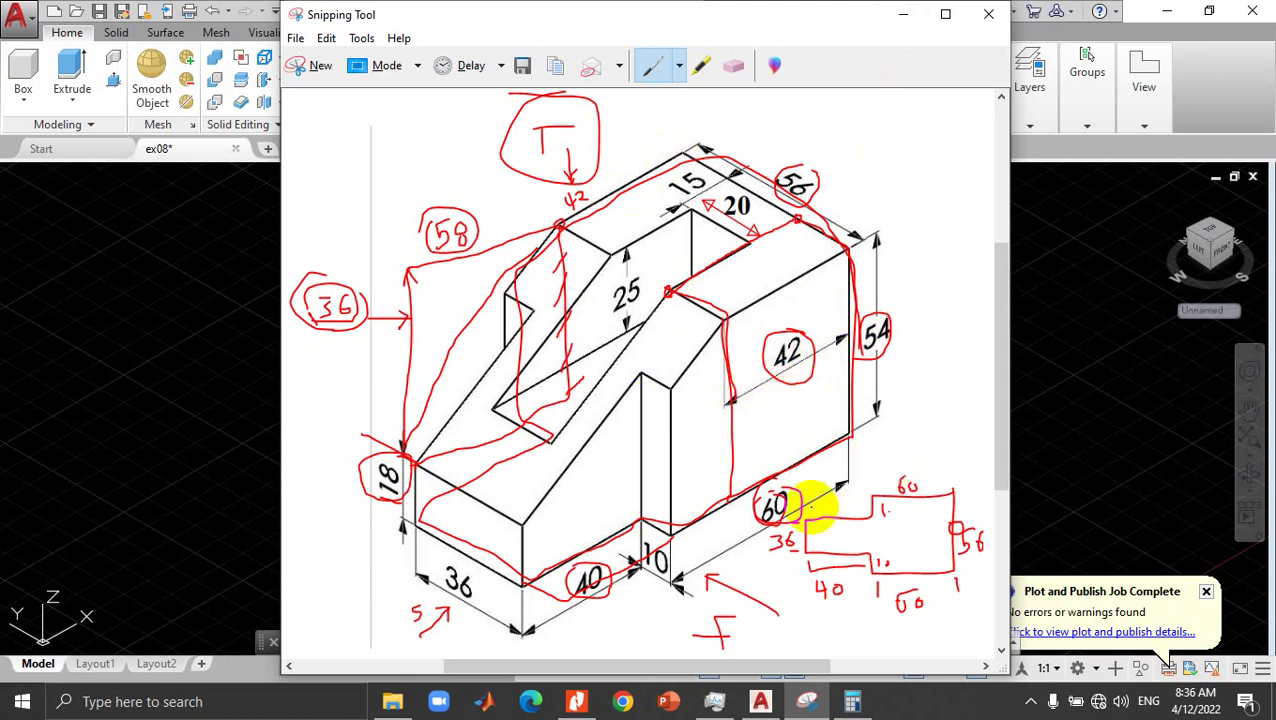
# Step: Hide the reference sketch and switch the model to the Front view
pyautogui.click(903, 14)
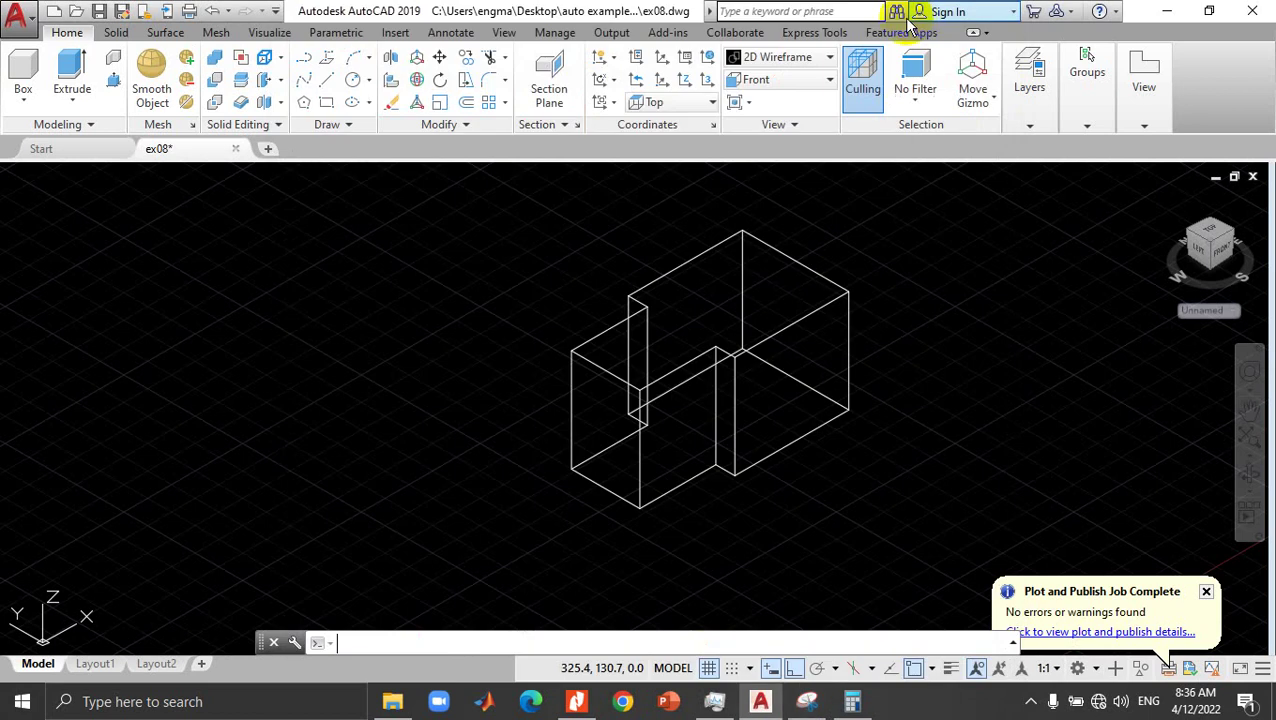
pyautogui.click(826, 80)
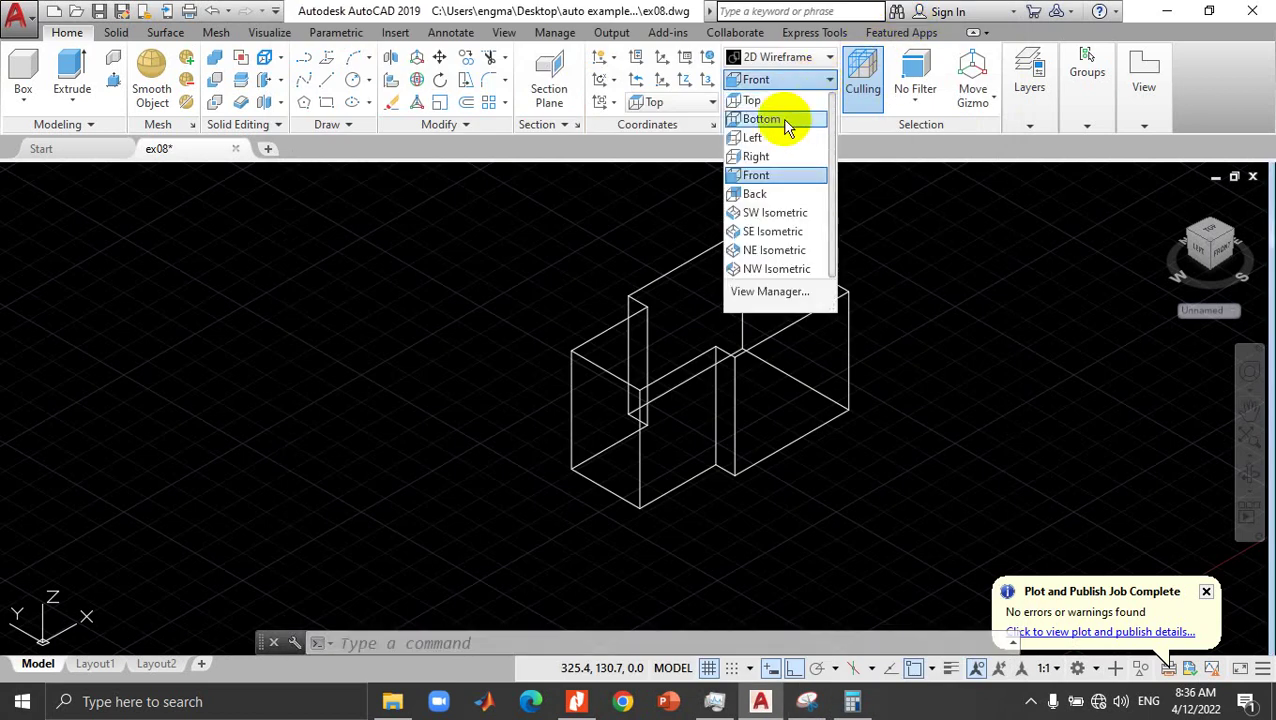
pyautogui.click(760, 176)
pyautogui.scroll(-8, 720, 298)
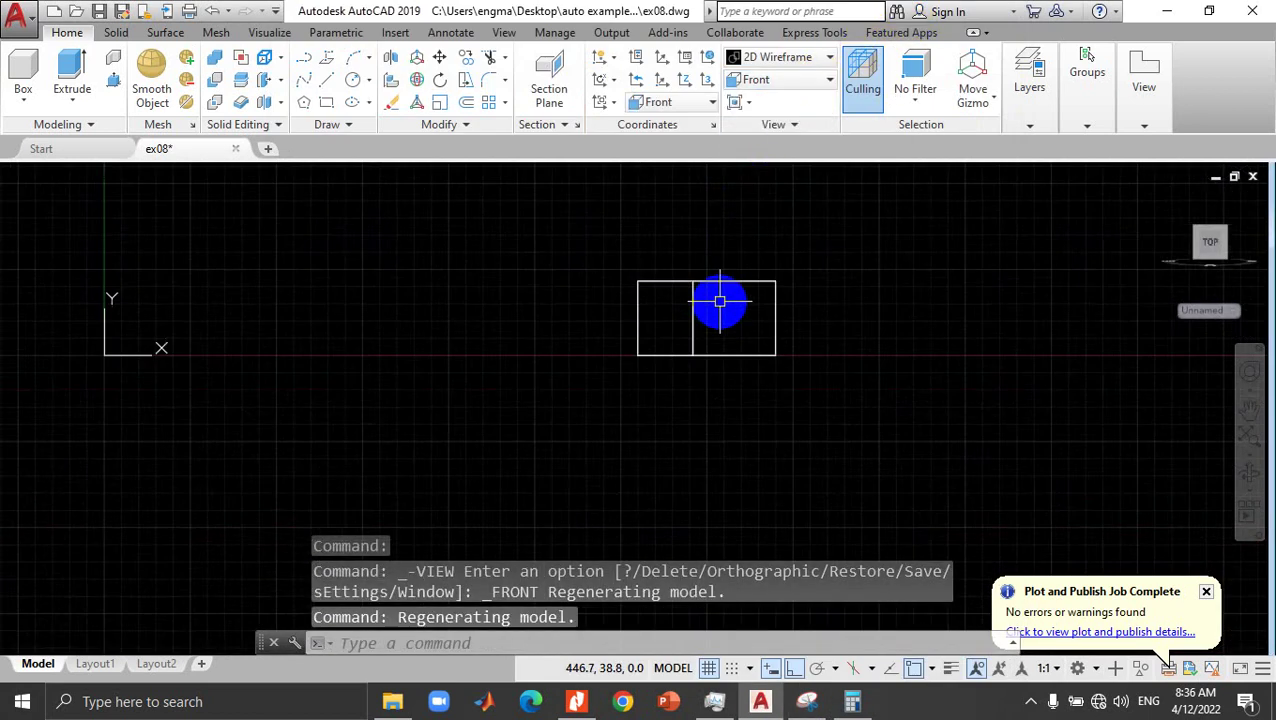
pyautogui.scroll(4, 720, 298)
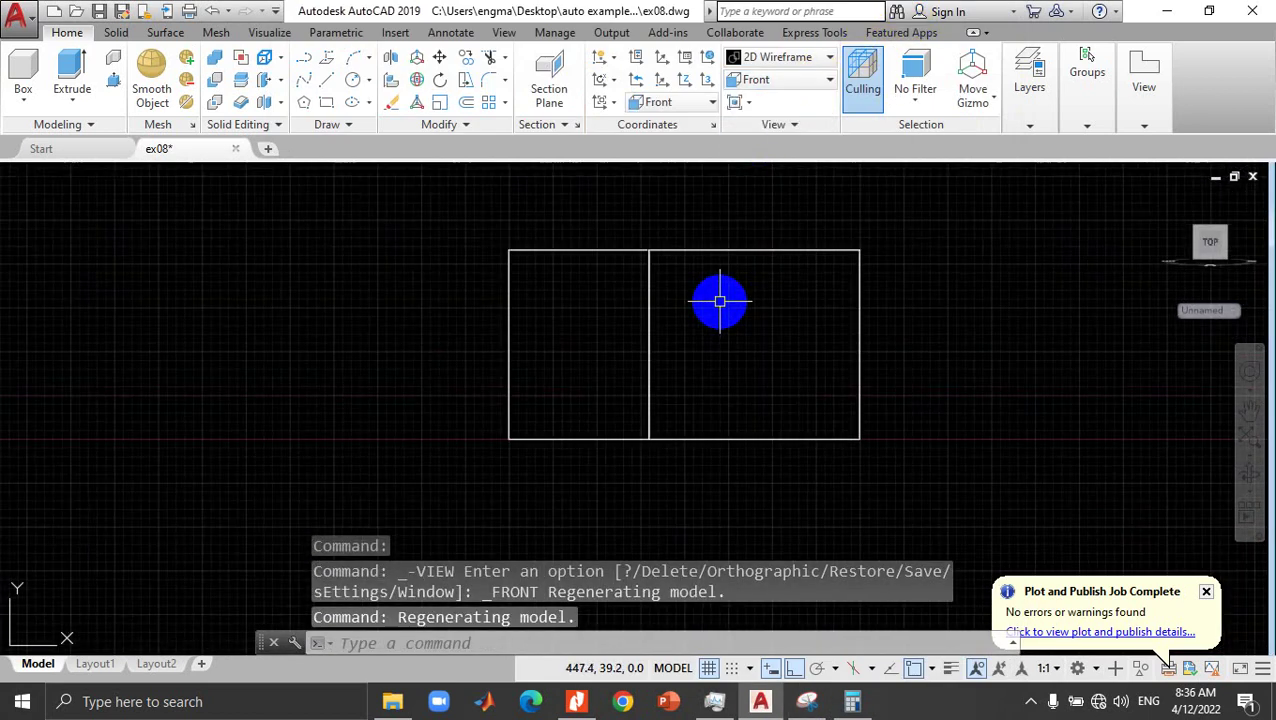
# Step: Draw a closed right triangle with a 58 horizontal leg and a 36 vertical leg
pyautogui.click(332, 84)
pyautogui.click(311, 291)
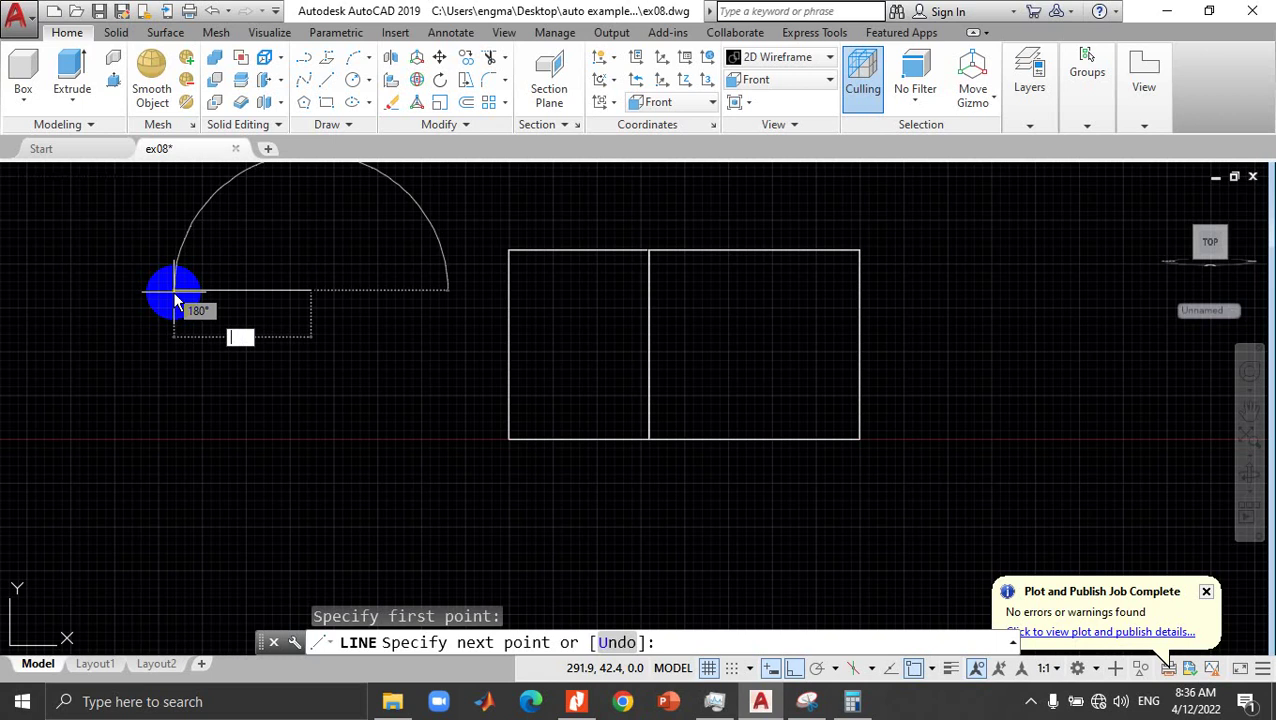
pyautogui.write('58')
pyautogui.press('Return')
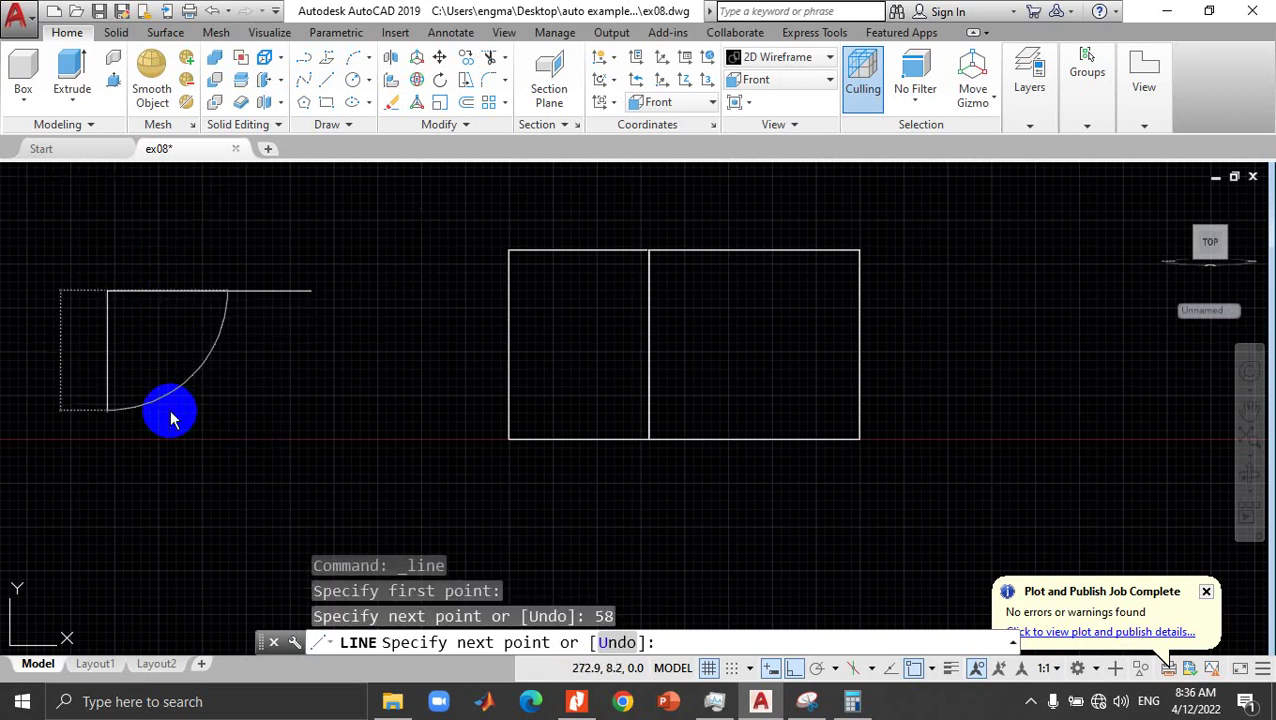
pyautogui.write('36')
pyautogui.press('Return')
pyautogui.write('c')
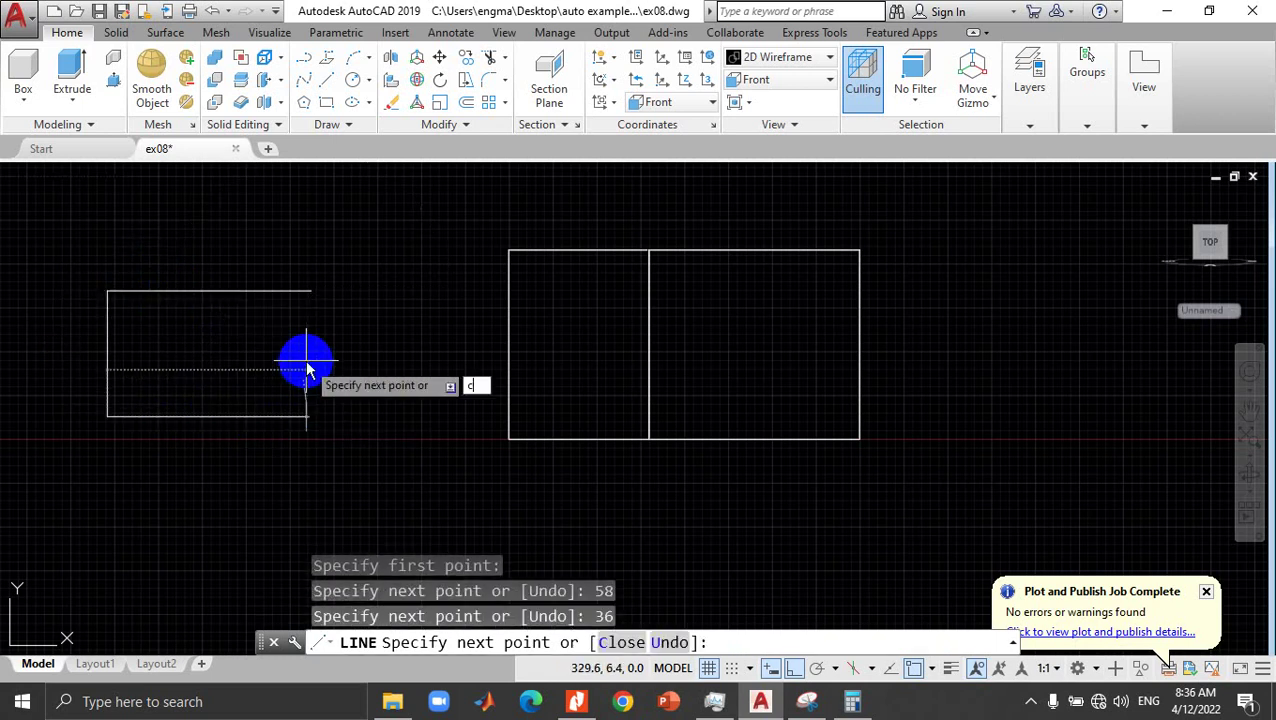
pyautogui.press('Return')
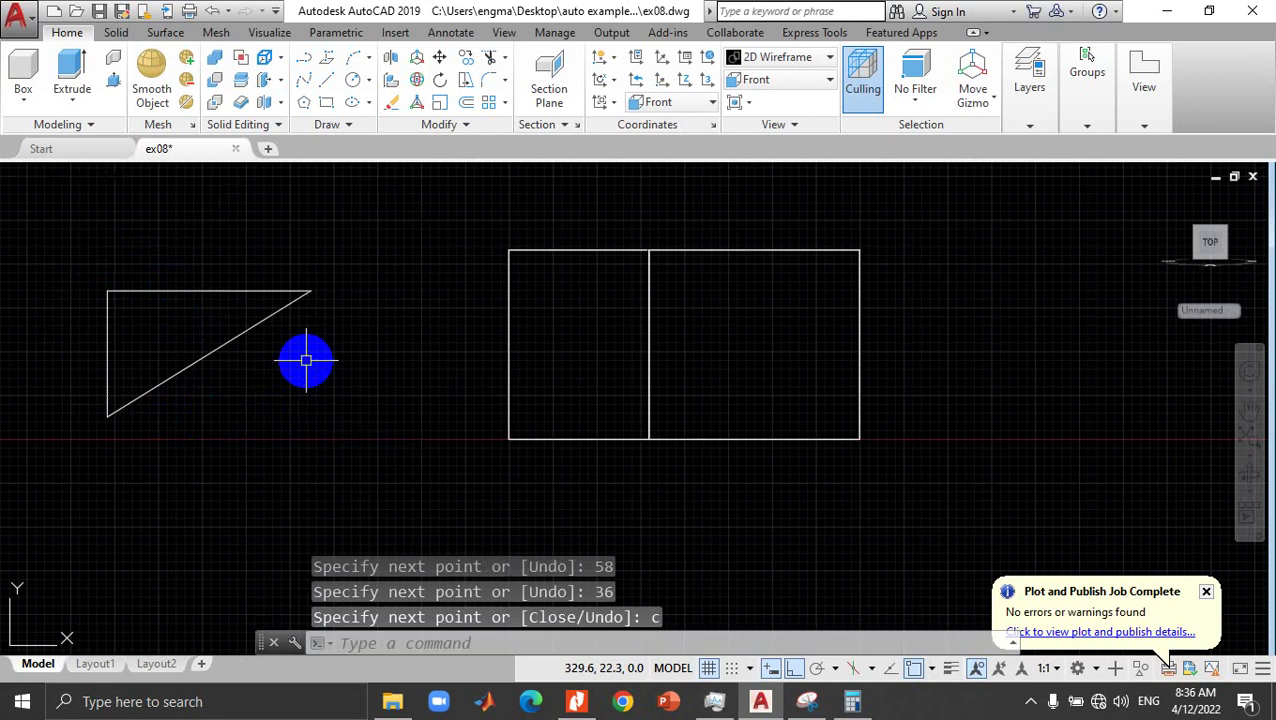
# Step: Join the triangle's three lines into a single polyline
pyautogui.click(370, 243)
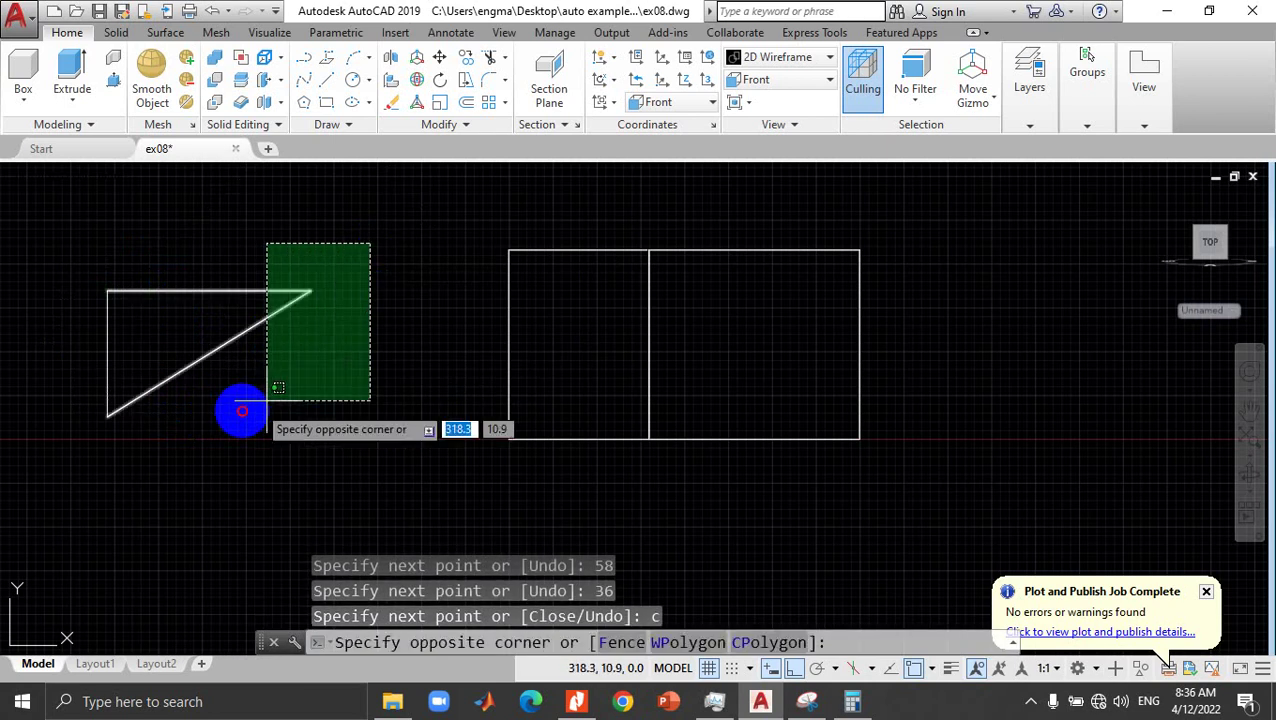
pyautogui.click(76, 437)
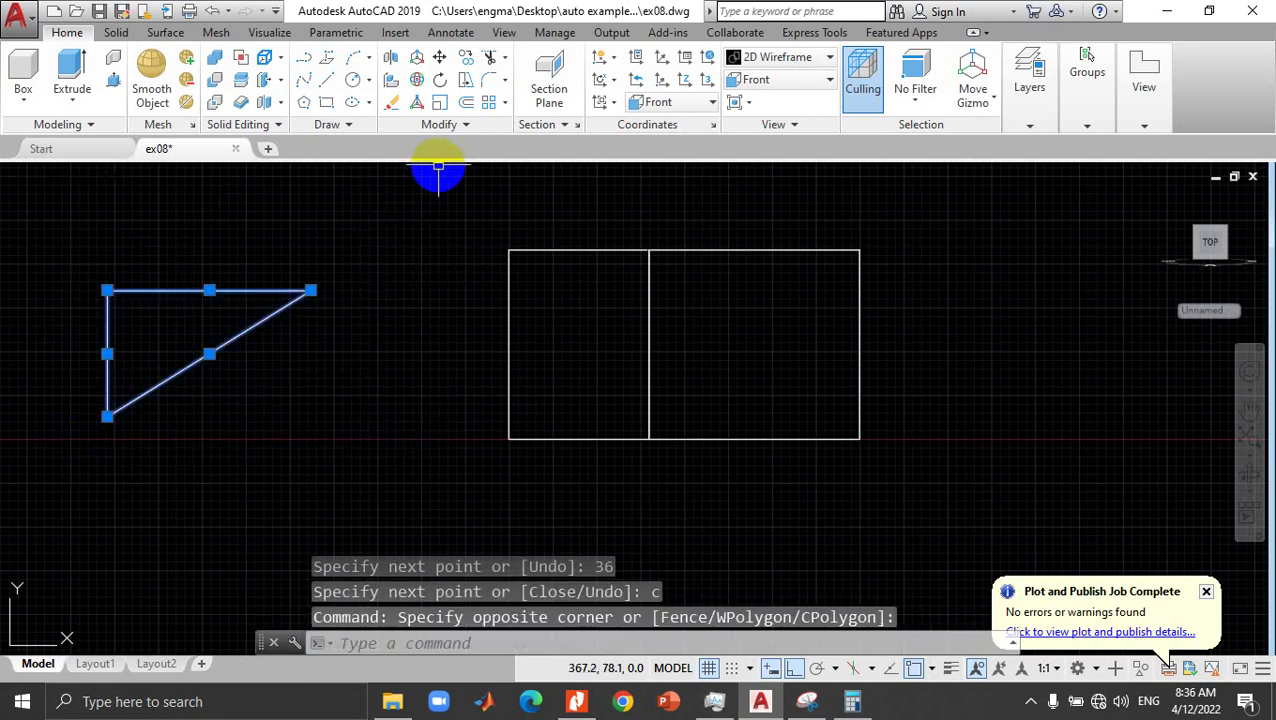
pyautogui.click(470, 124)
pyautogui.click(462, 171)
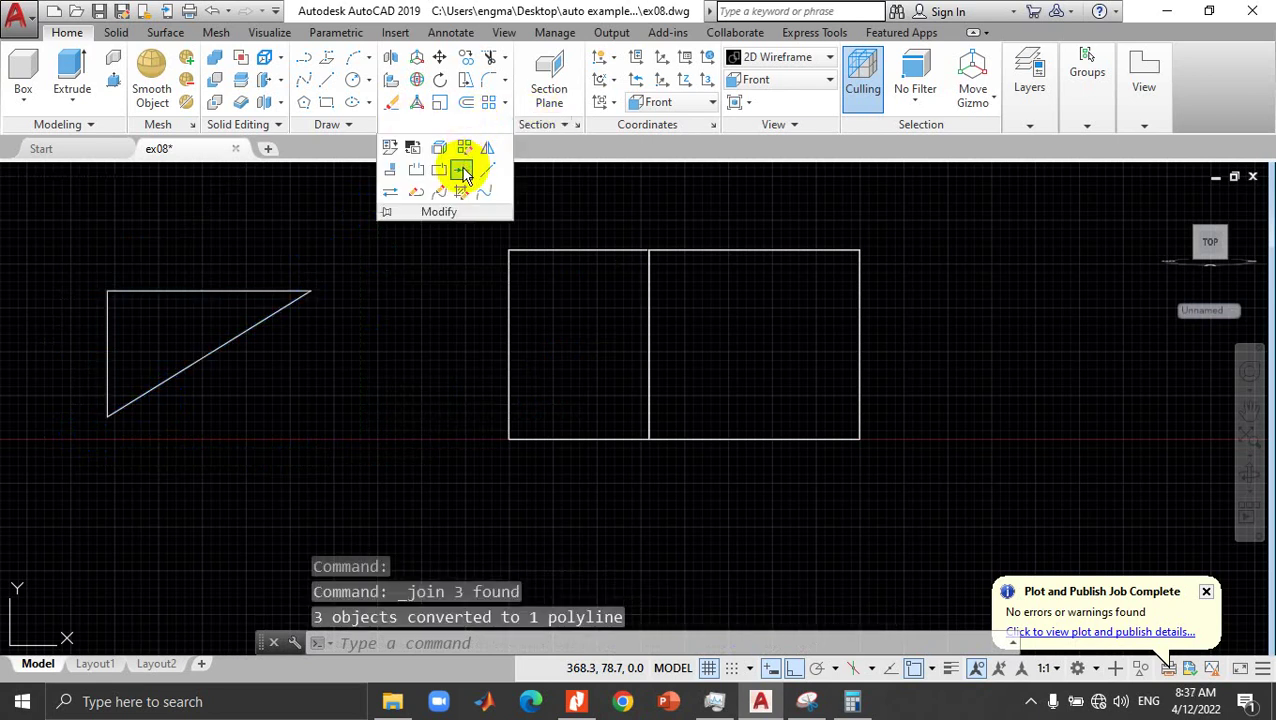
pyautogui.click(462, 171)
# Step: Cancel a stray selection, pick the rectangle outline, and check the annotated reference sketch
pyautogui.click(430, 268)
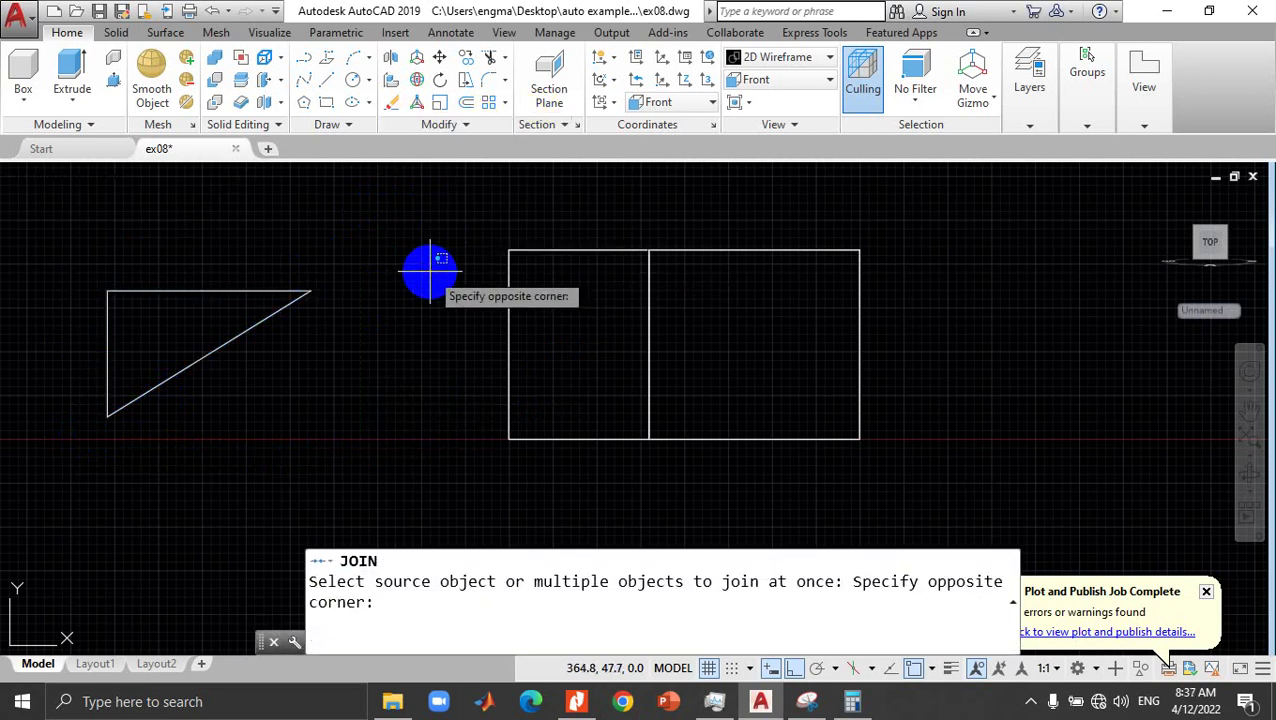
pyautogui.press('Escape')
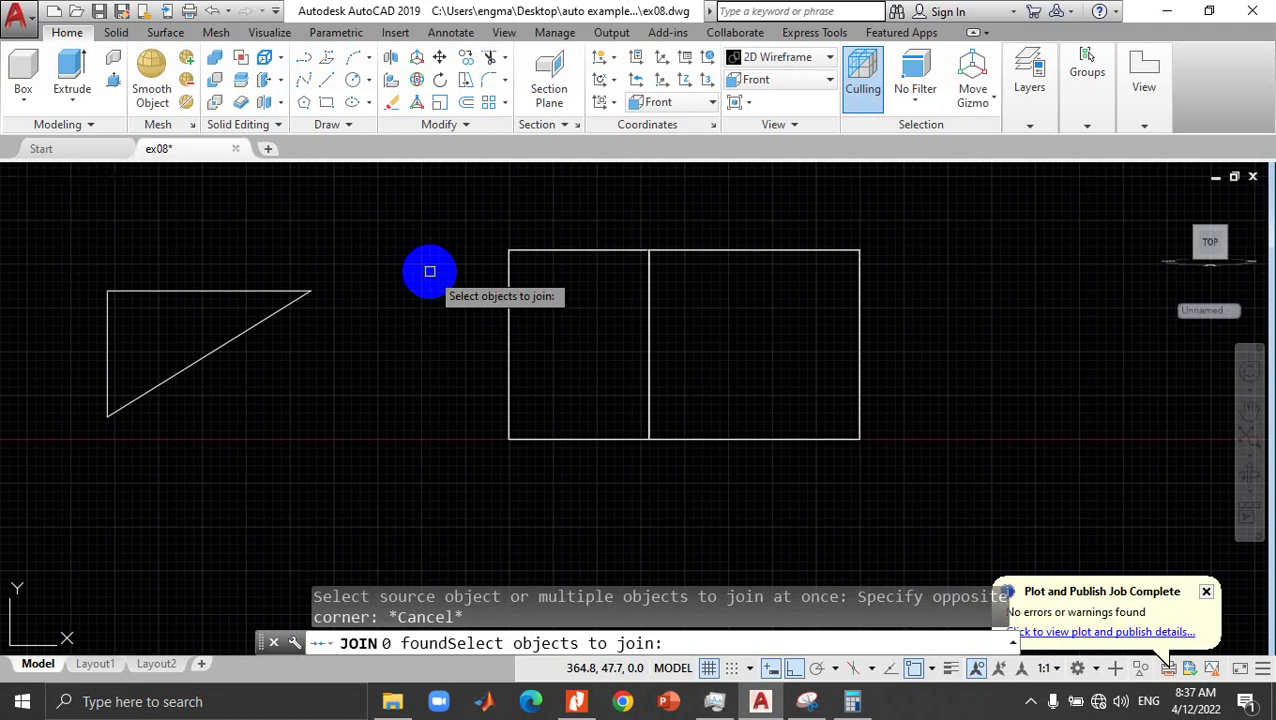
pyautogui.click(845, 251)
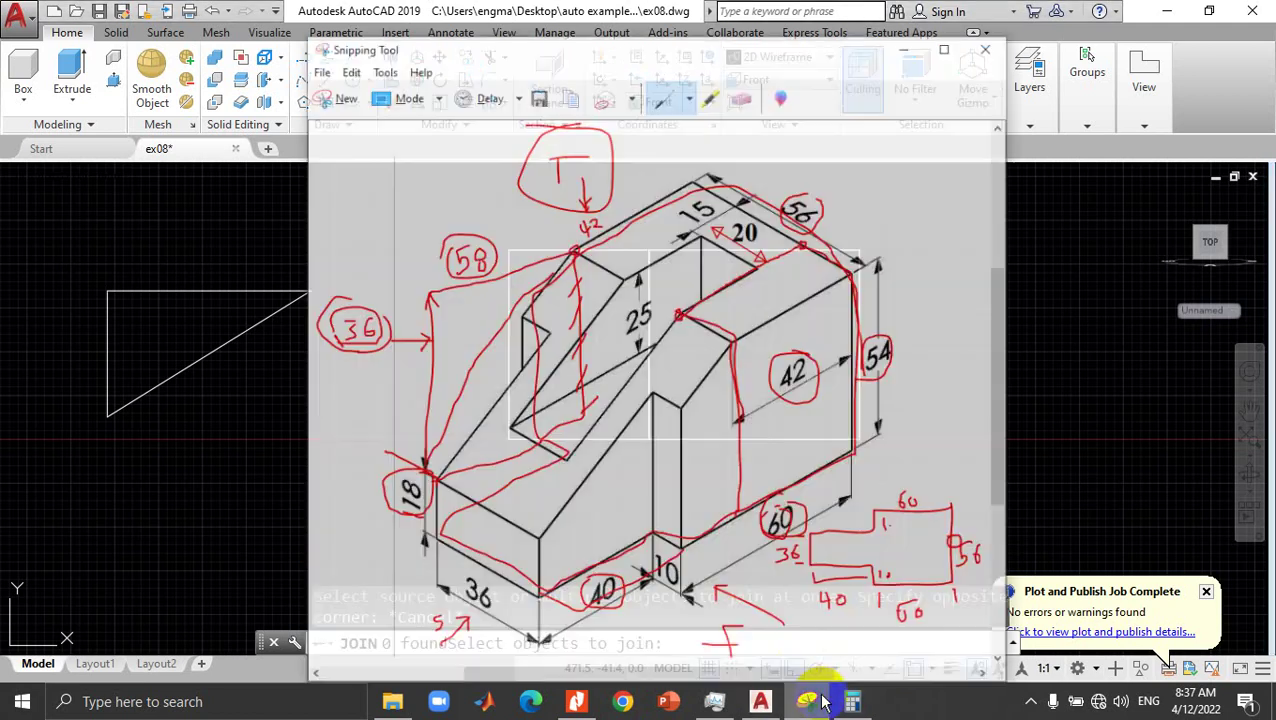
pyautogui.click(806, 701)
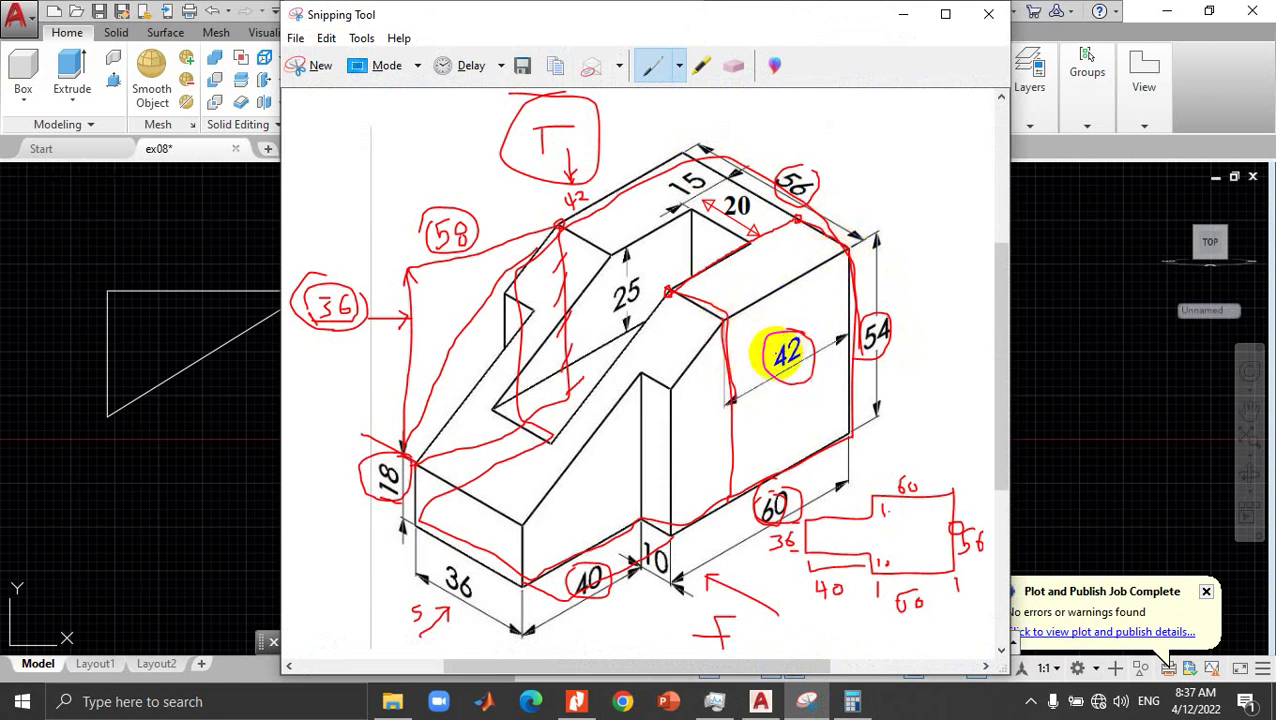
pyautogui.click(901, 16)
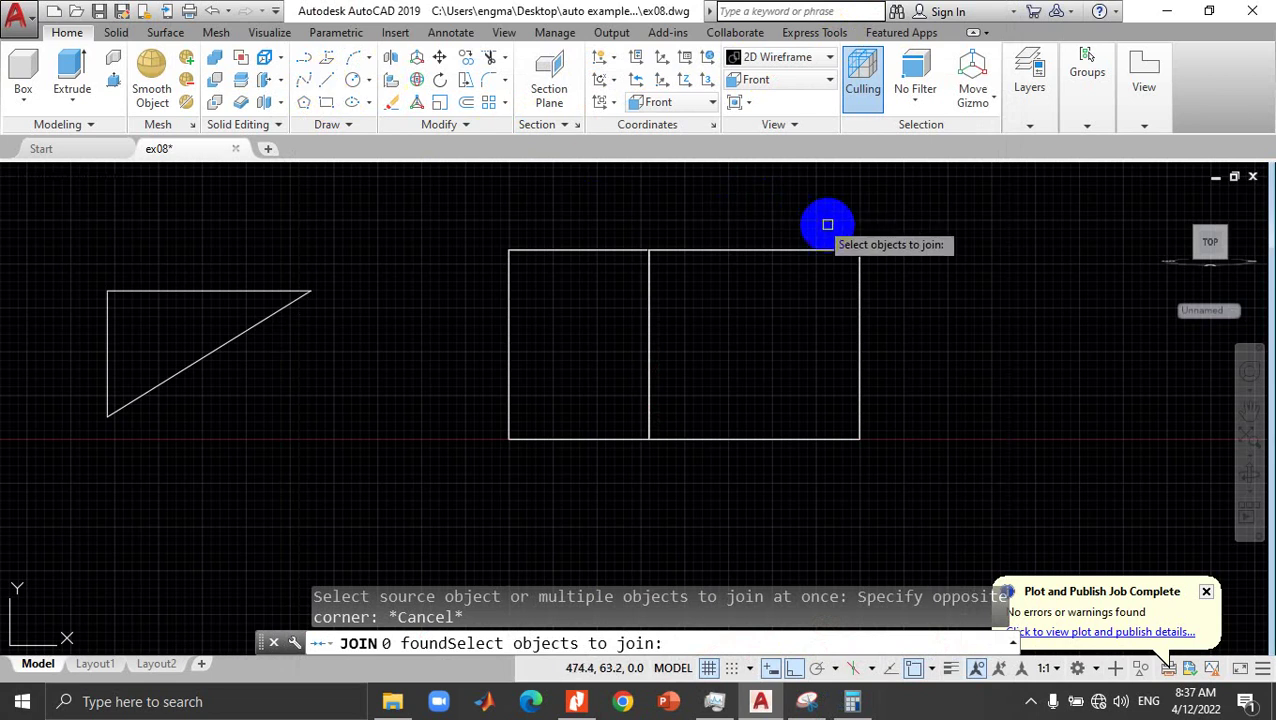
# Step: Draw a 42-unit horizontal line along the top edge from the rectangle's top-right corner
pyautogui.click(325, 86)
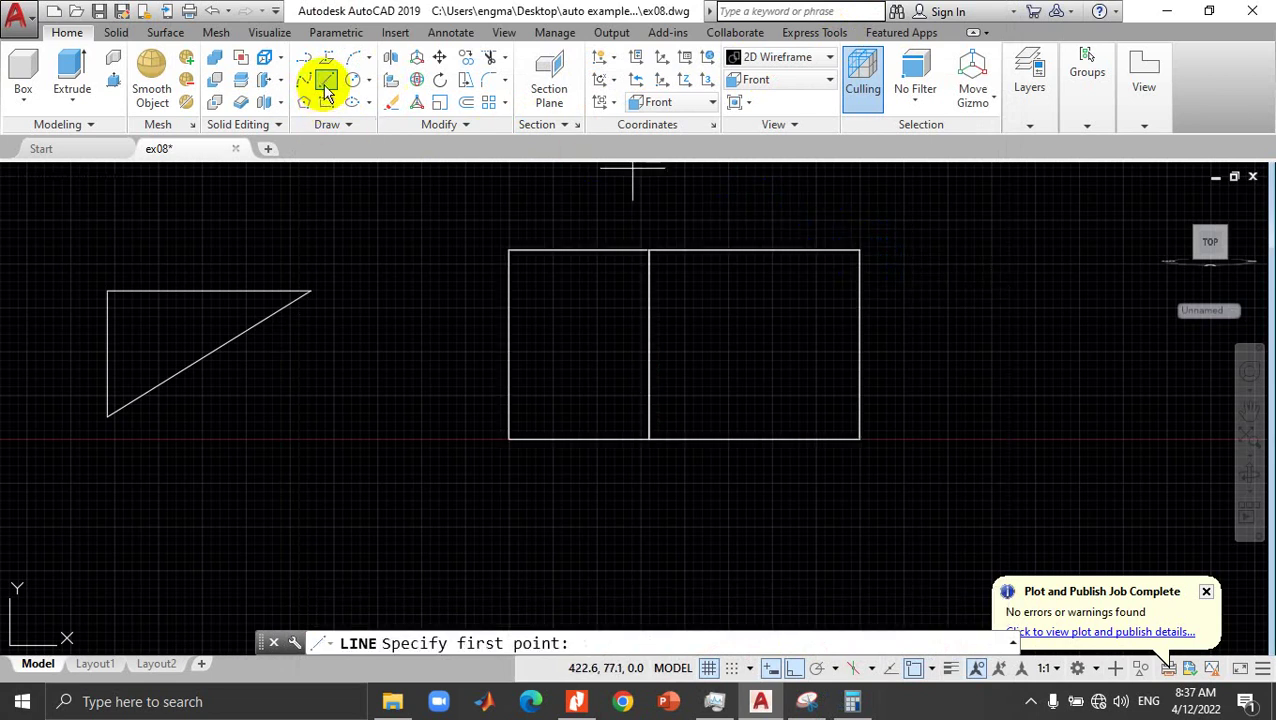
pyautogui.click(859, 249)
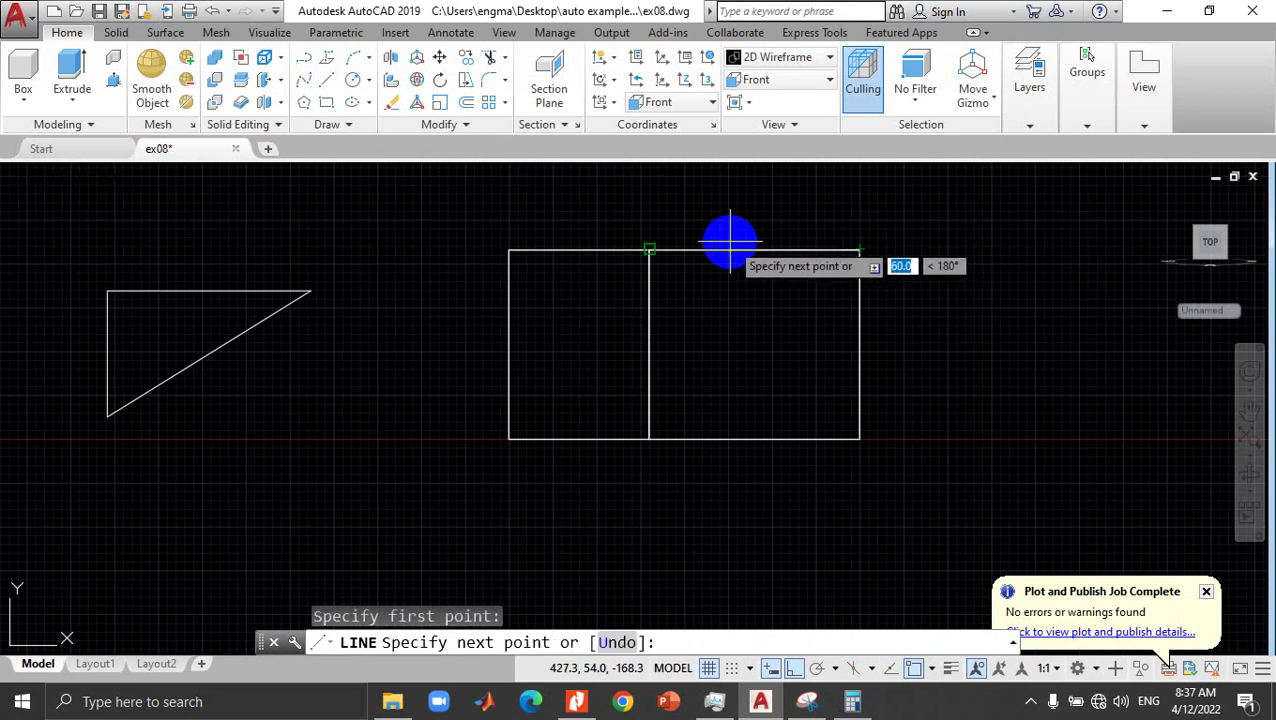
pyautogui.click(795, 668)
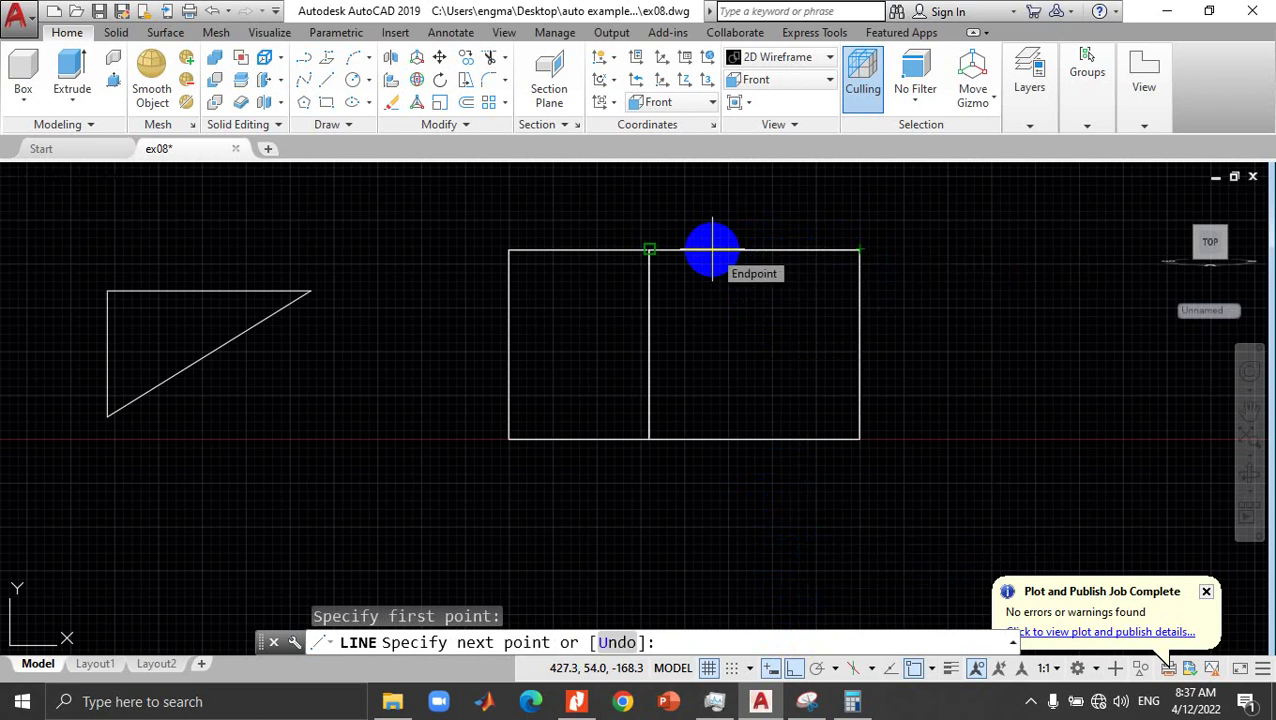
pyautogui.write('42')
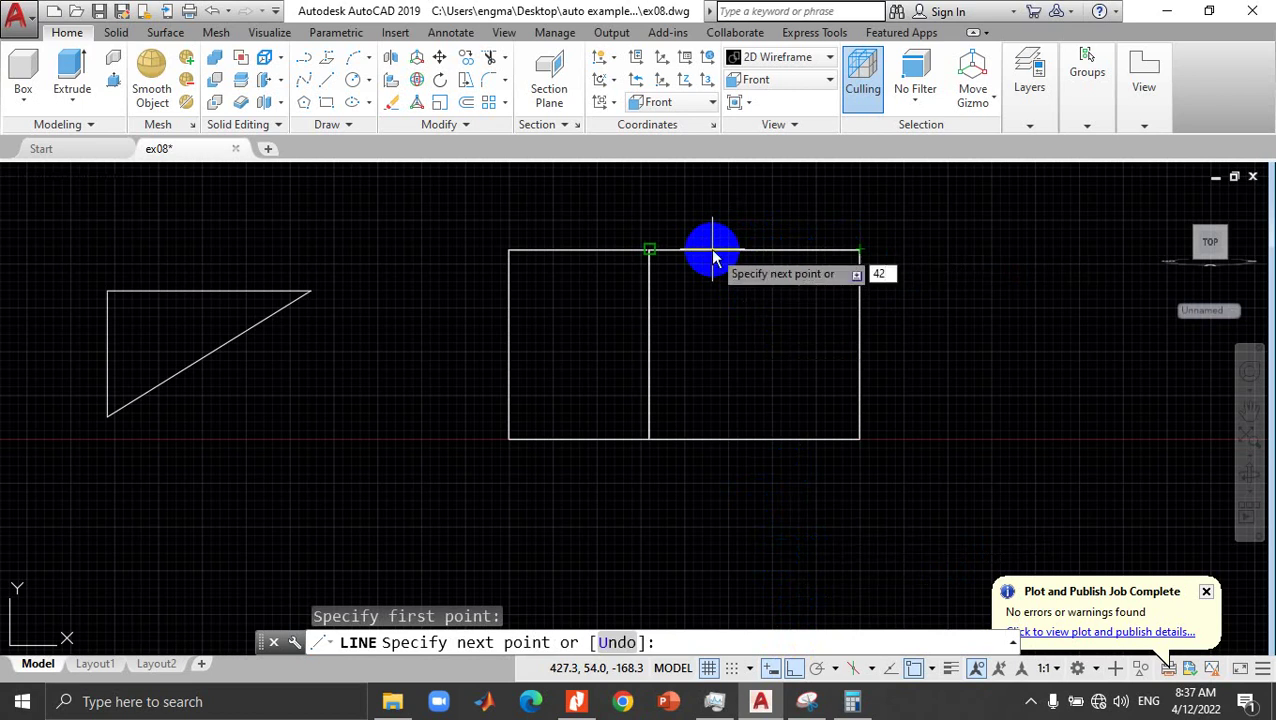
pyautogui.press('Return')
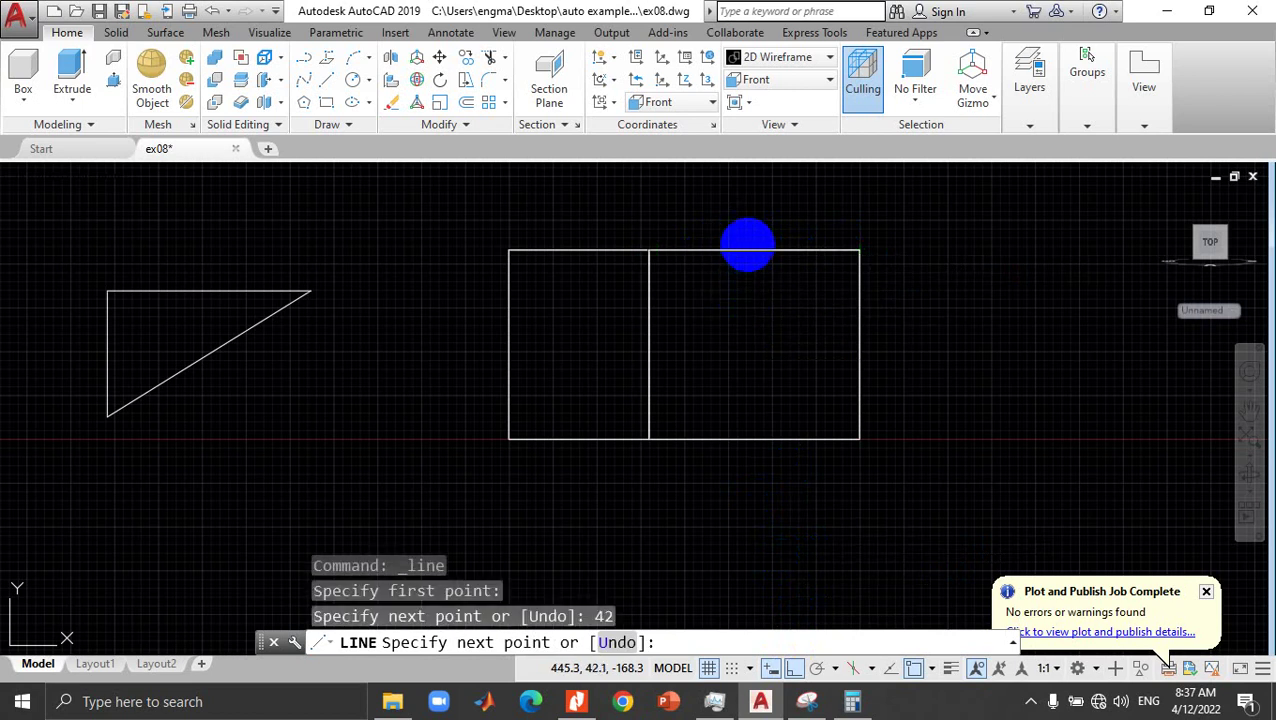
pyautogui.press('Escape')
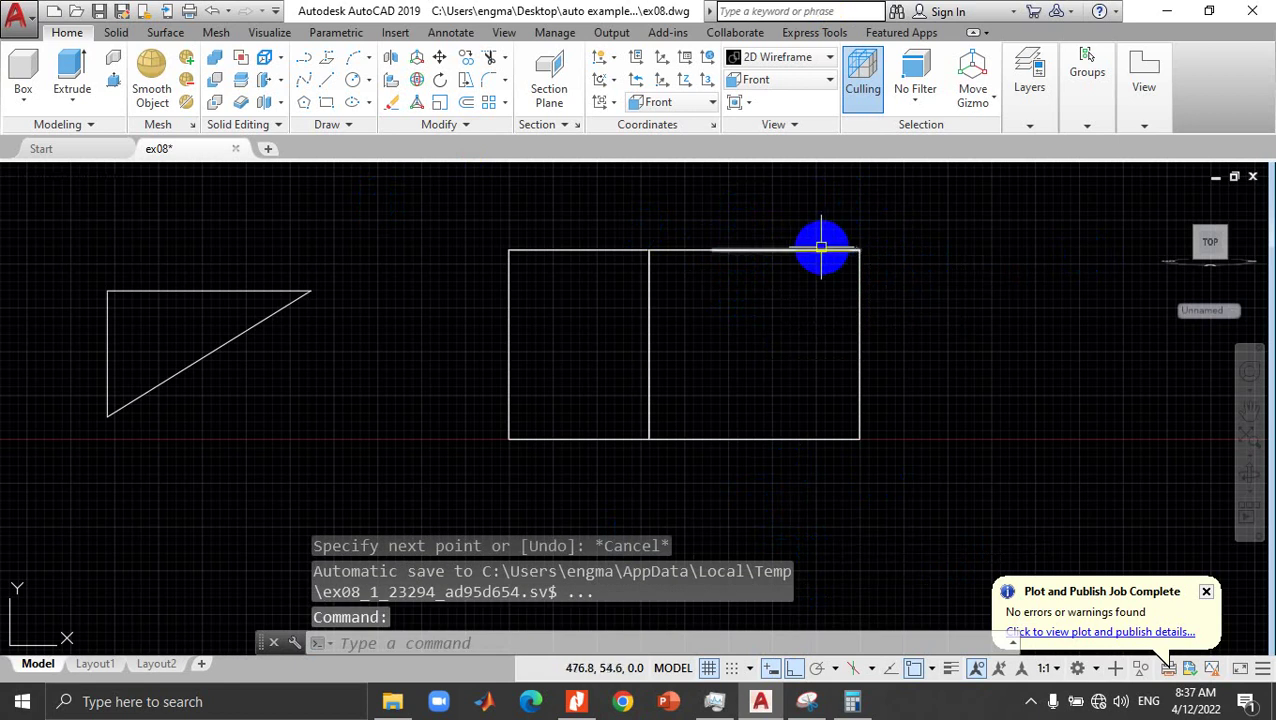
# Step: Inspect the new 42 line and compare it with the reference sketch
pyautogui.click(820, 249)
pyautogui.press('Escape')
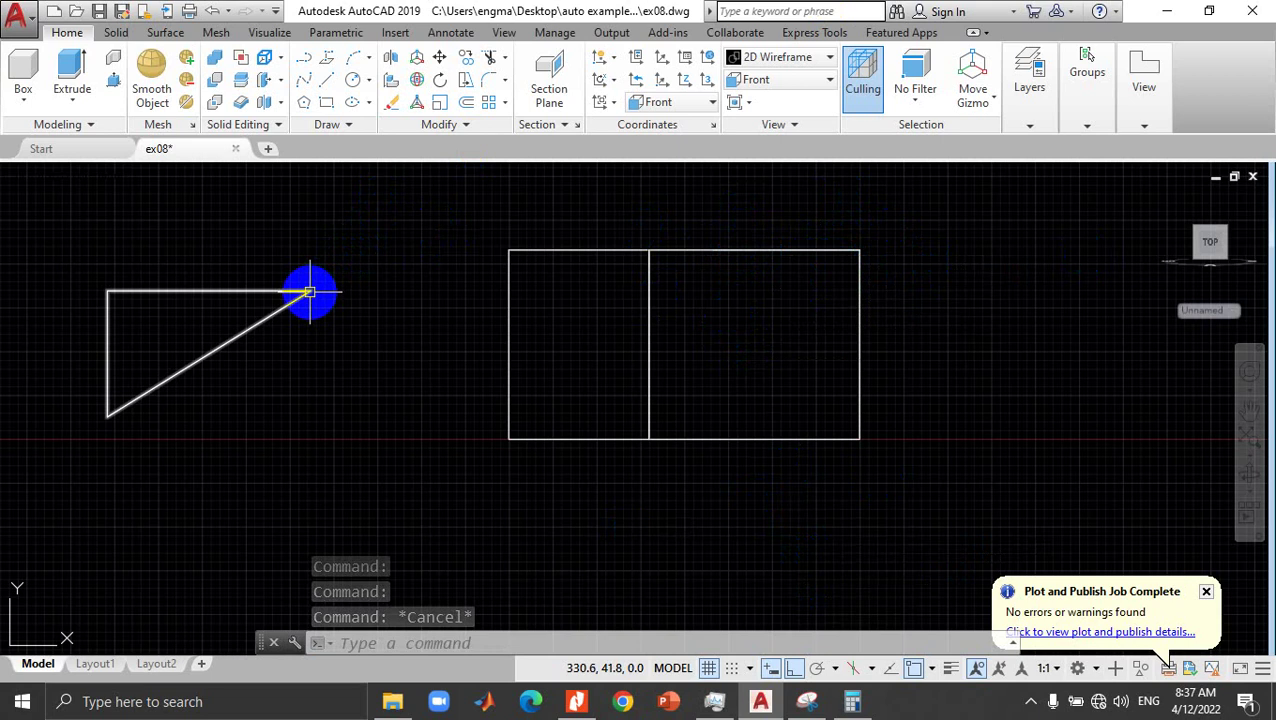
pyautogui.click(718, 250)
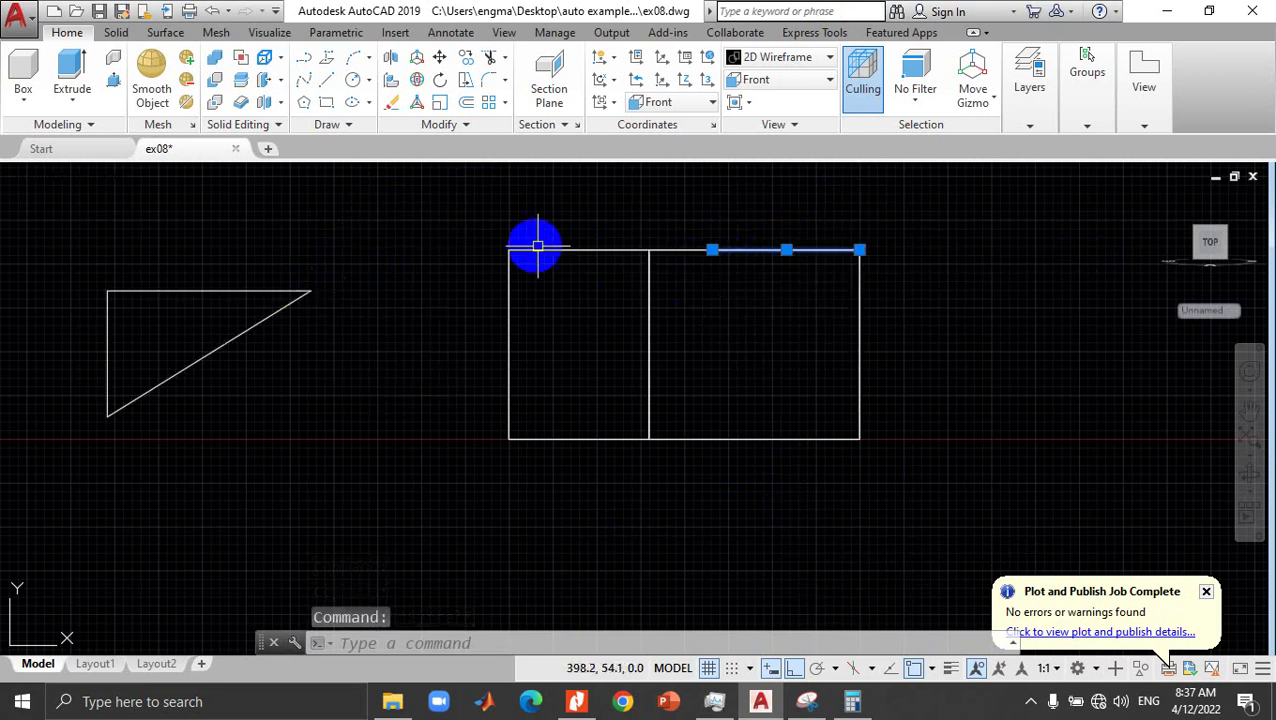
pyautogui.press('Escape')
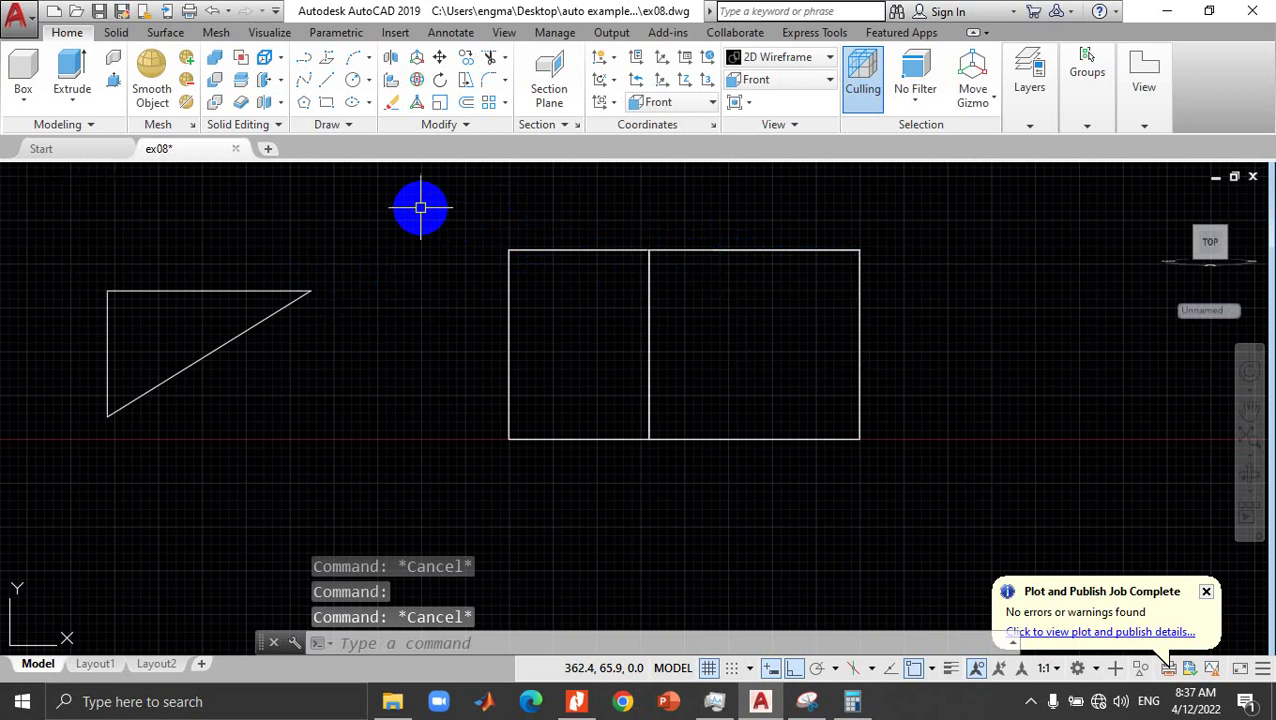
pyautogui.click(806, 701)
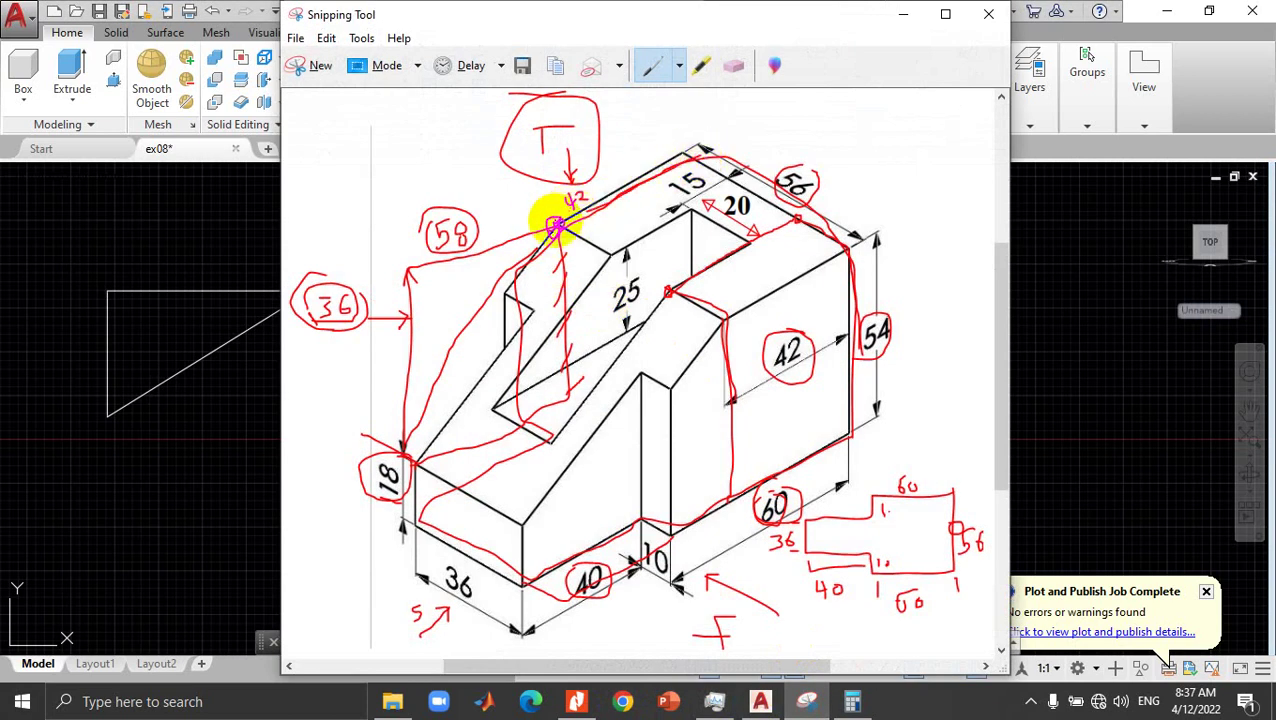
pyautogui.click(902, 16)
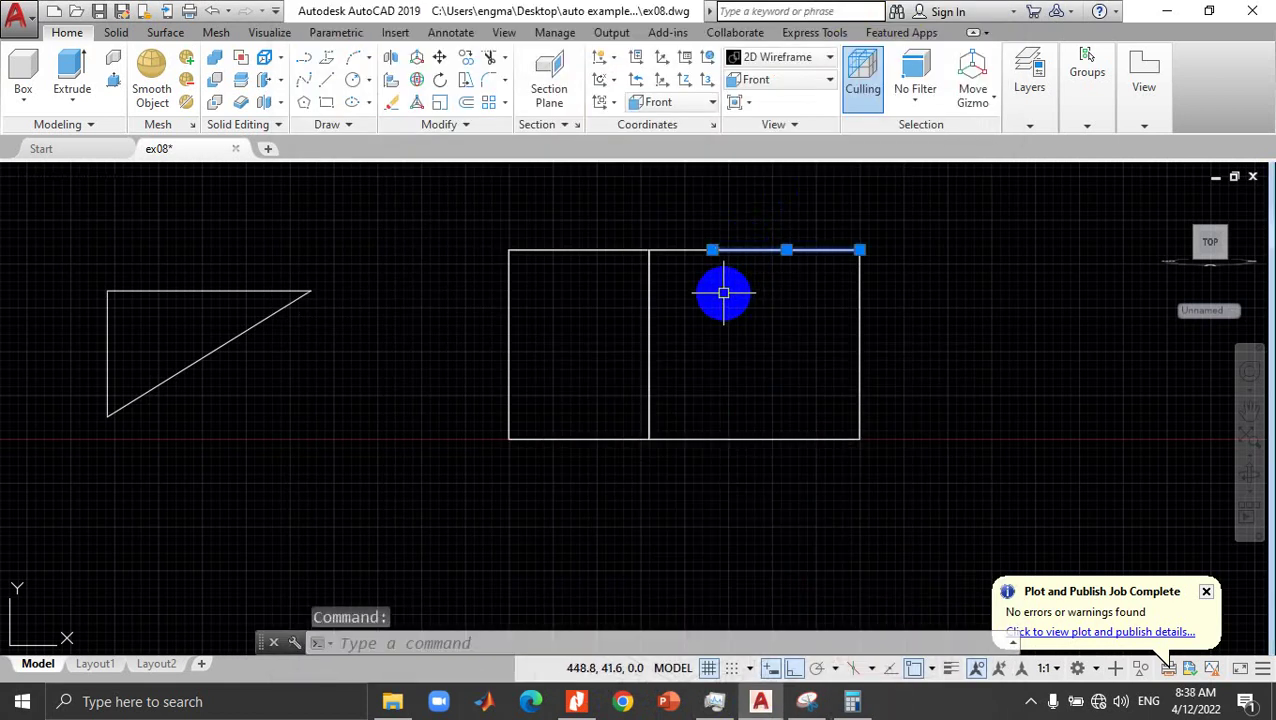
# Step: Move the triangle by its top-right corner onto the end of the 42-unit line
pyautogui.press('Escape')
pyautogui.press('Escape')
pyautogui.click(266, 291)
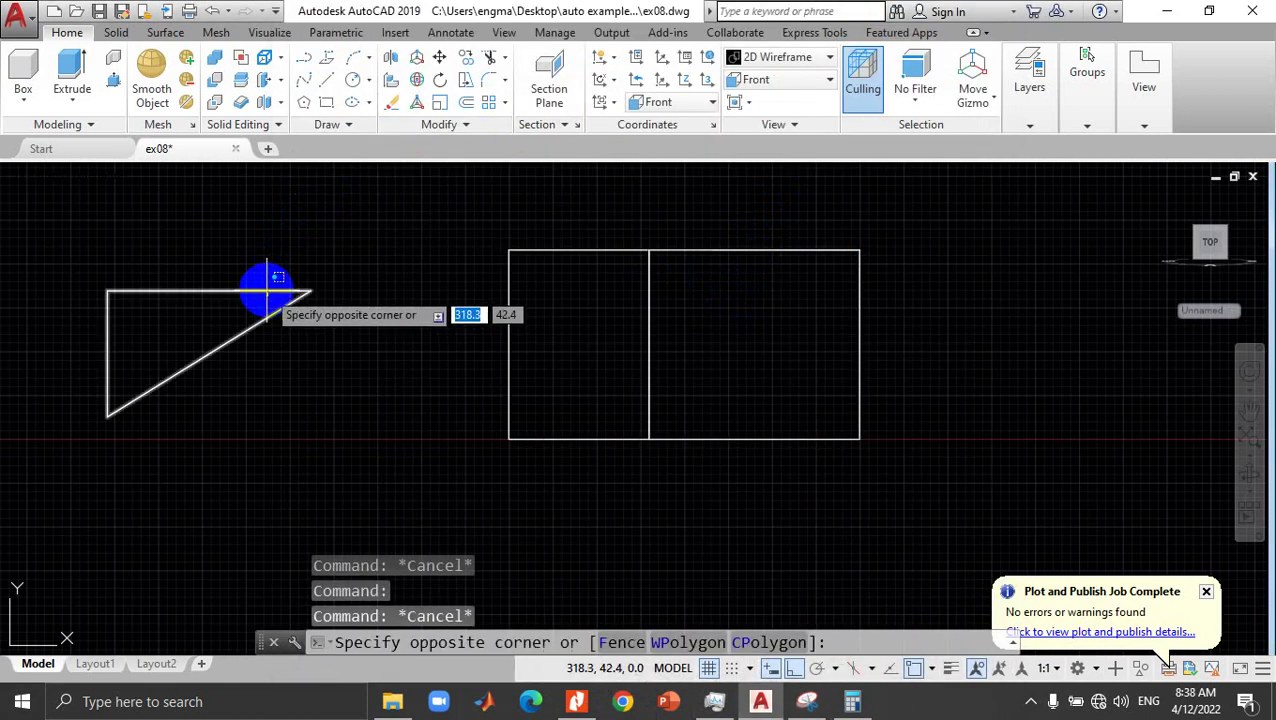
pyautogui.click(312, 219)
pyautogui.click(440, 59)
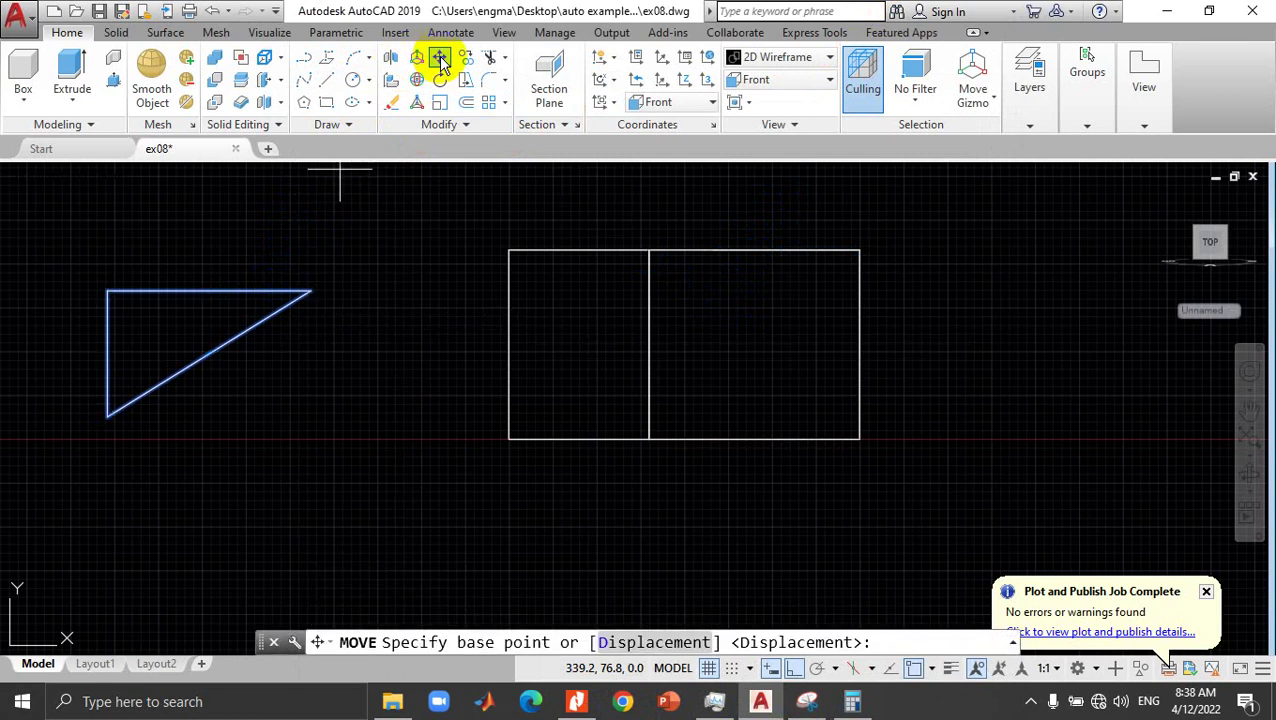
pyautogui.click(310, 290)
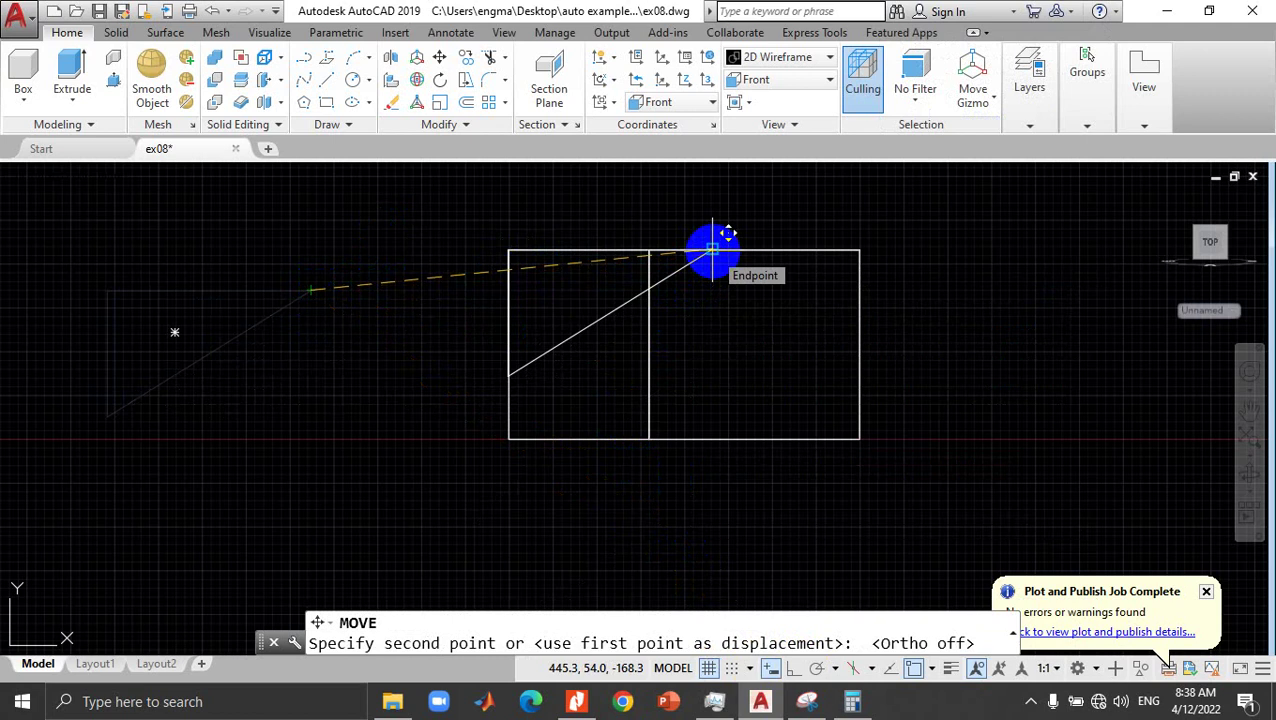
pyautogui.click(712, 249)
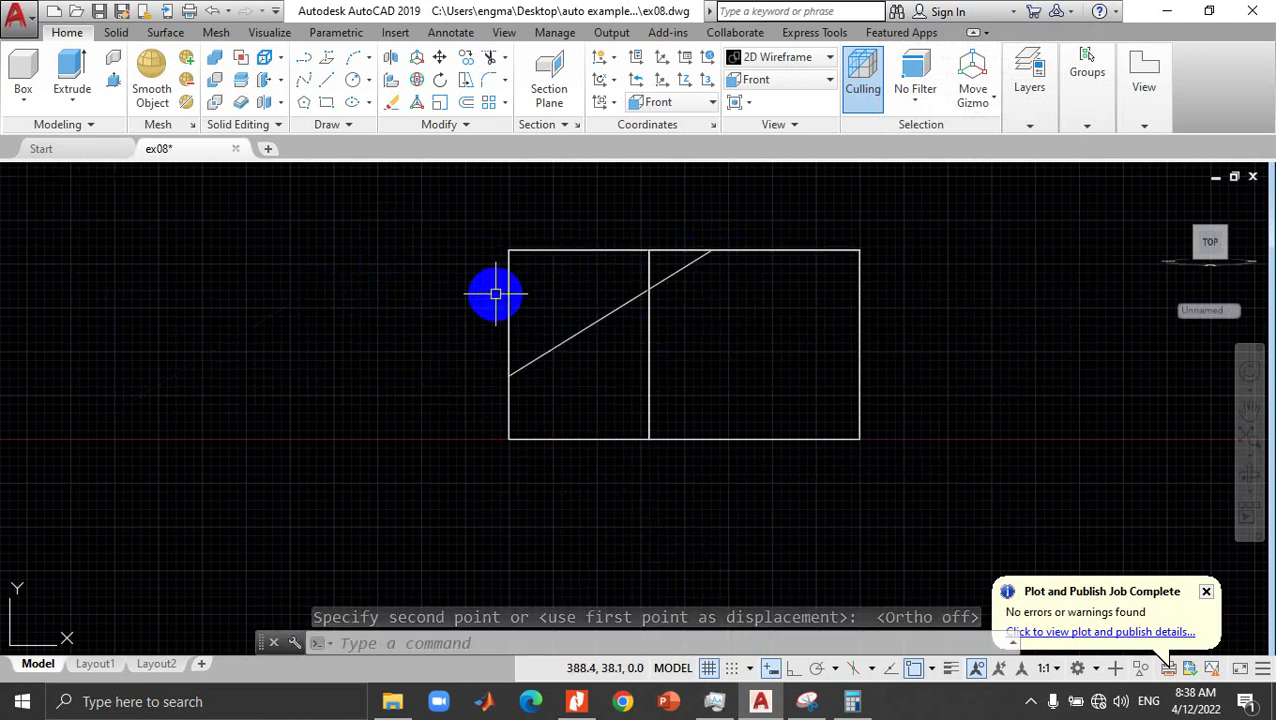
pyautogui.moveTo(1209, 241)
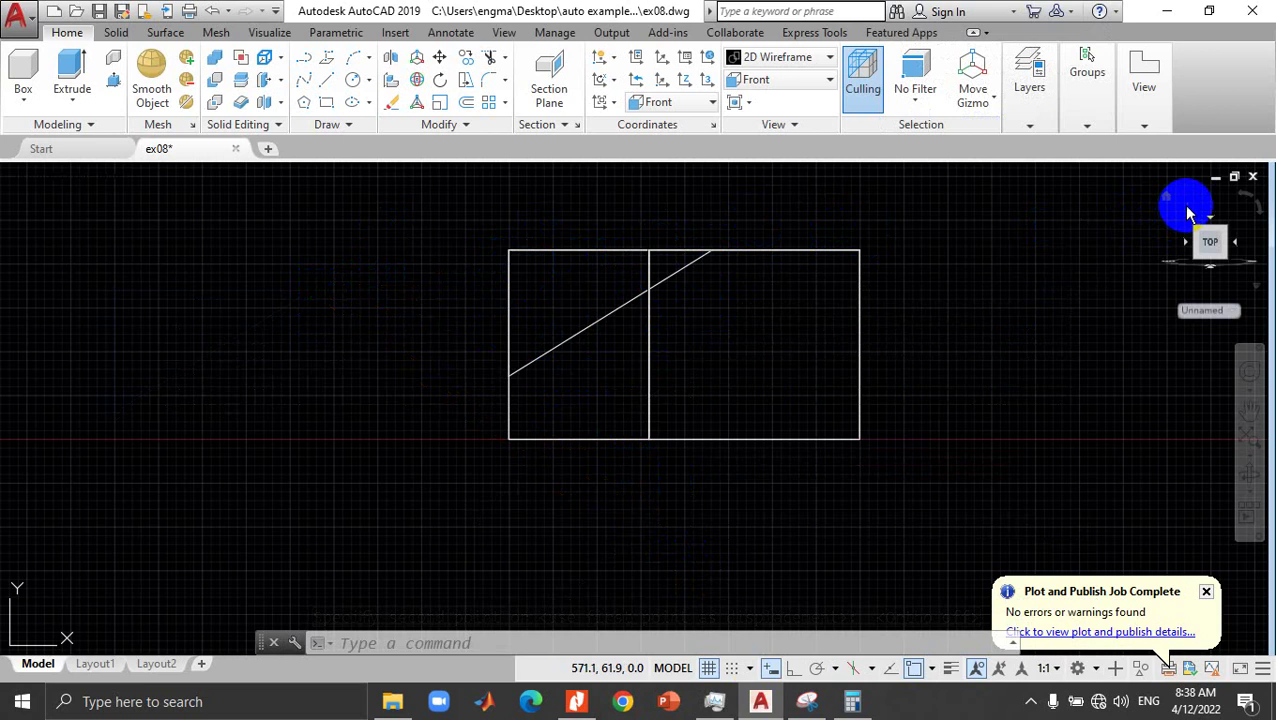
# Step: Switch to an isometric view shaded in the Conceptual visual style
pyautogui.click(1162, 198)
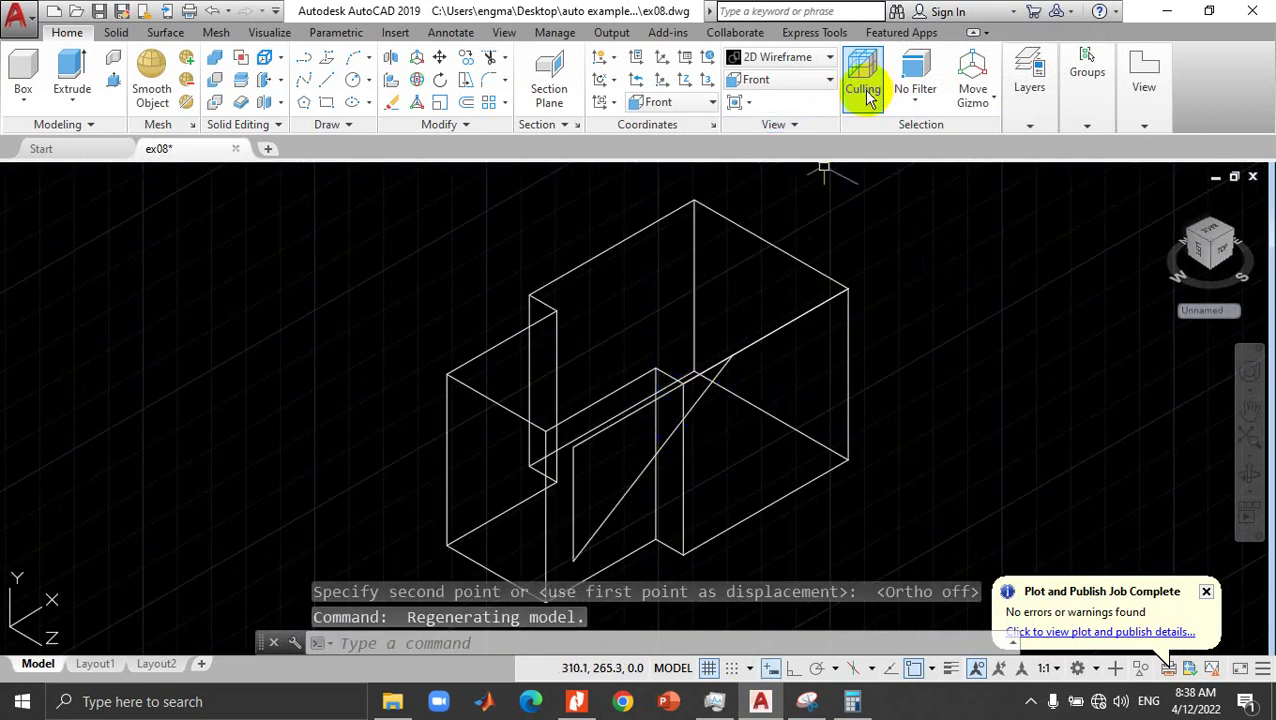
pyautogui.click(812, 62)
pyautogui.click(843, 110)
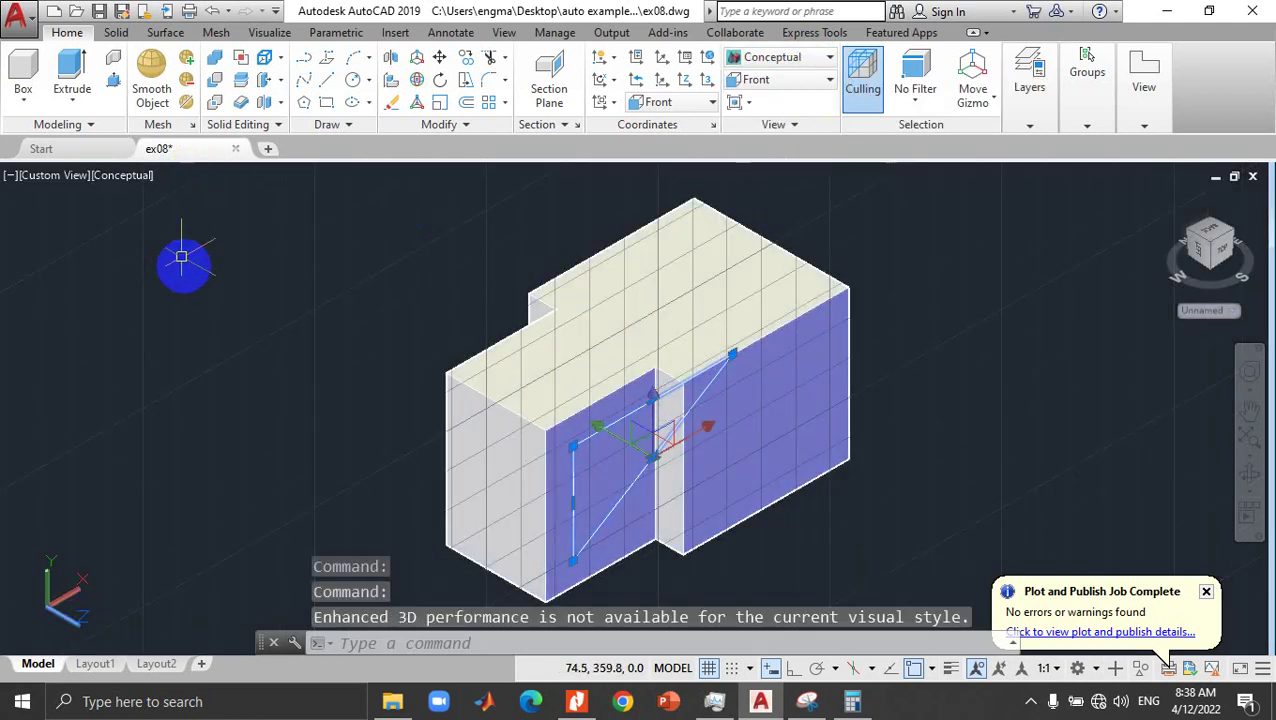
# Step: Try extruding the triangle, undo it, turn off the grid, and reselect the profile
pyautogui.click(72, 72)
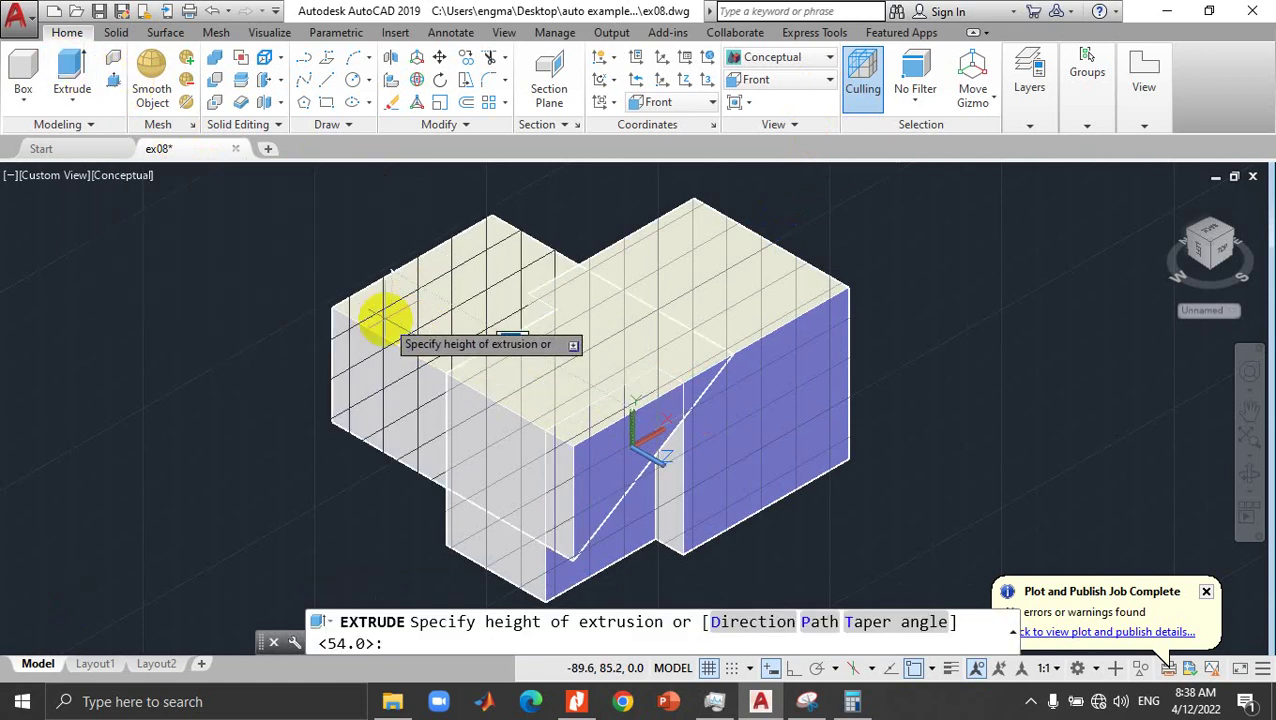
pyautogui.click(385, 318)
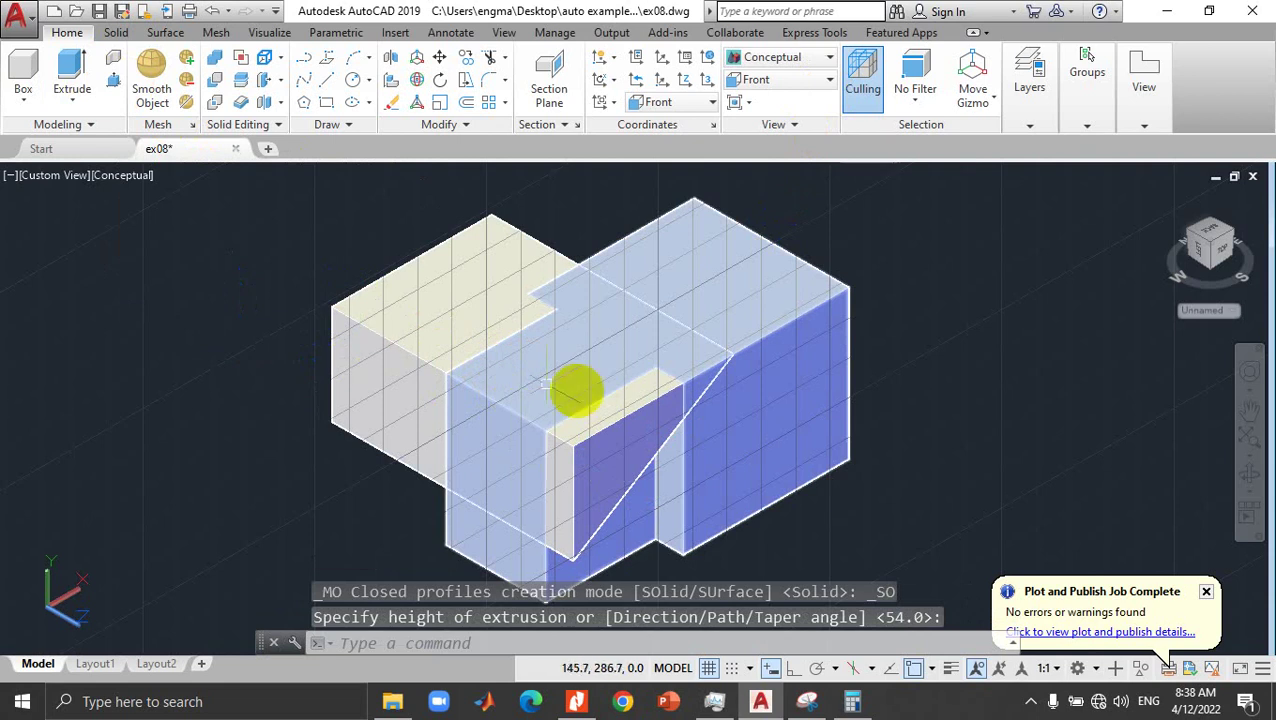
pyautogui.click(260, 289)
pyautogui.hotkey('ctrl', 'z')
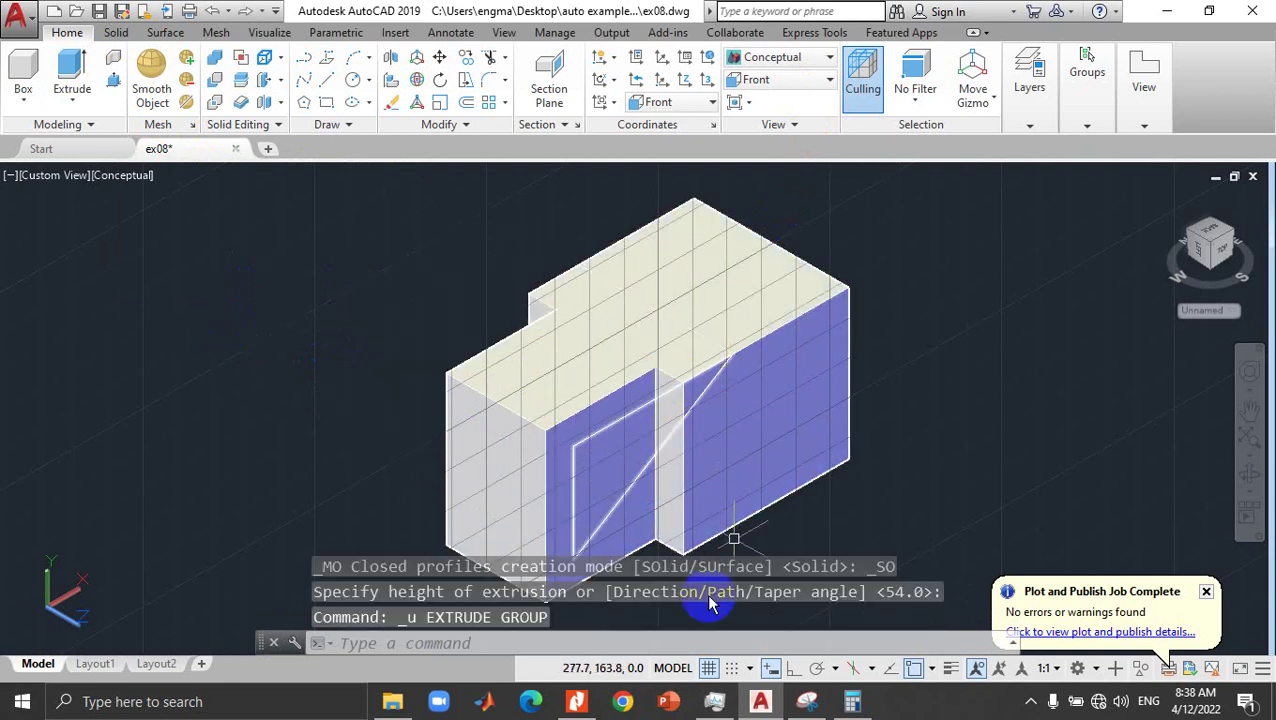
pyautogui.click(707, 668)
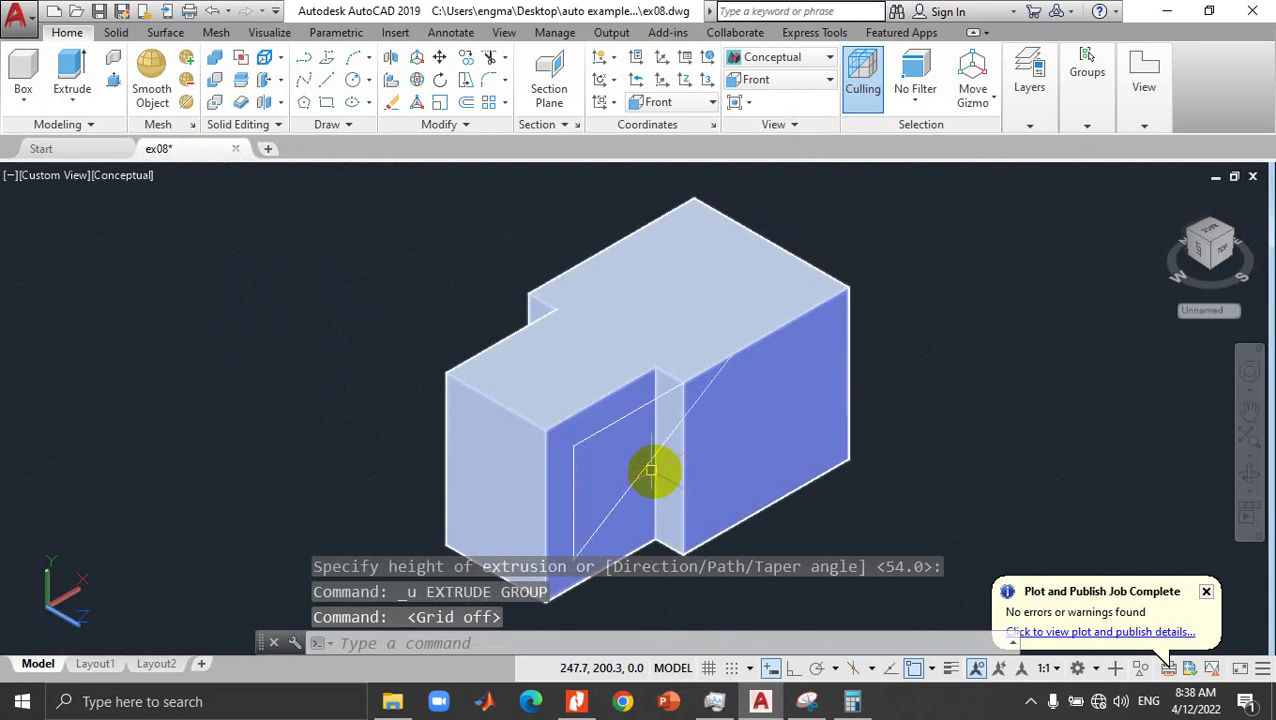
pyautogui.click(650, 400)
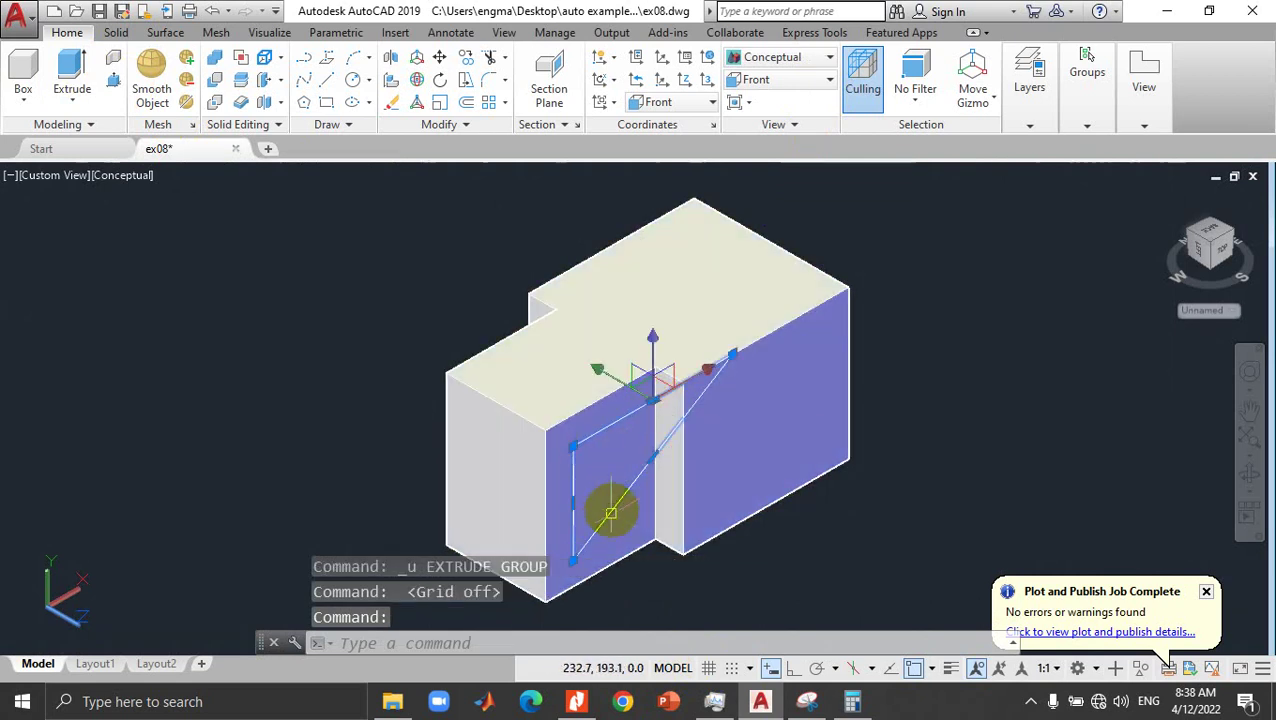
pyautogui.click(572, 447)
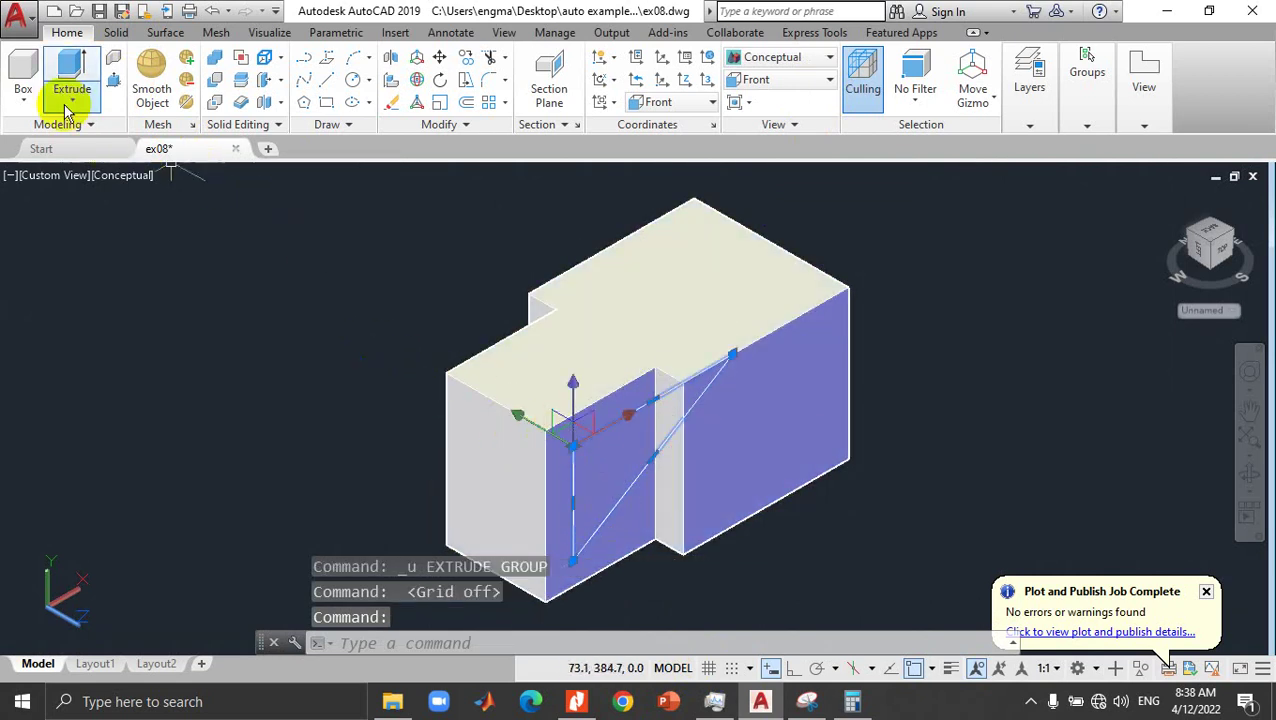
# Step: Extrude the triangle through the block and subtract it to cut the sloped wedge
pyautogui.click(68, 75)
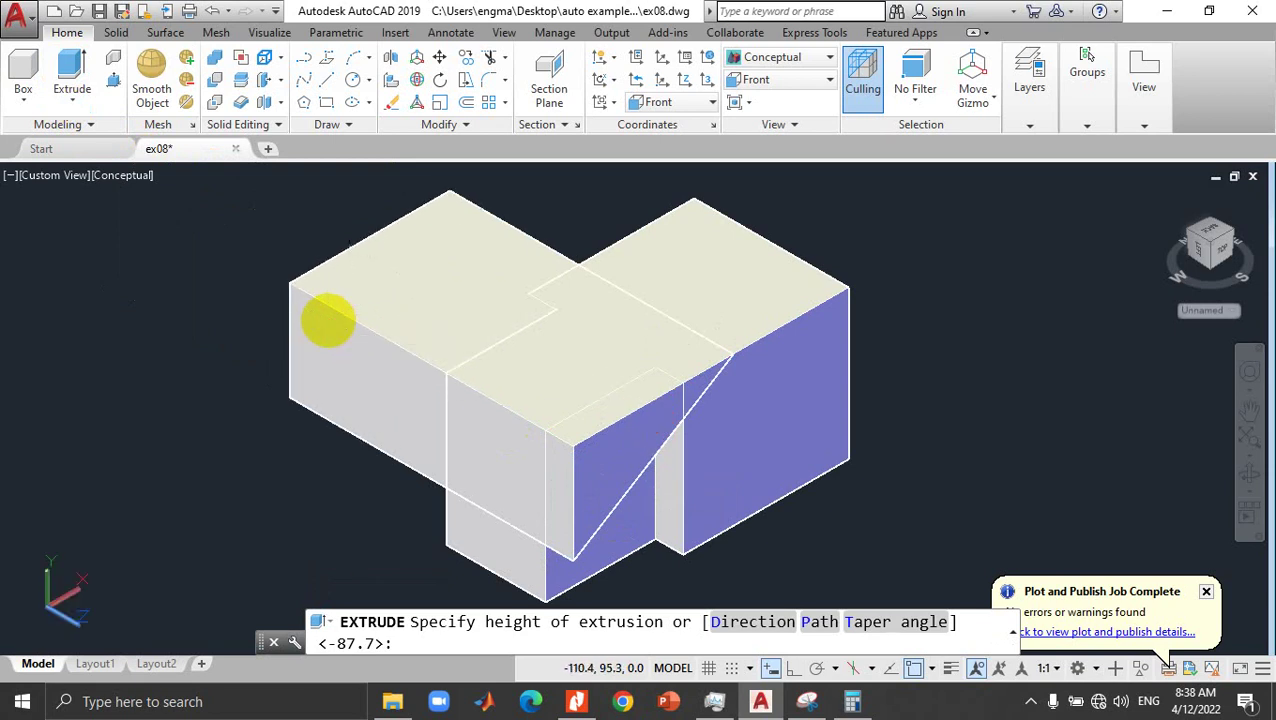
pyautogui.click(289, 369)
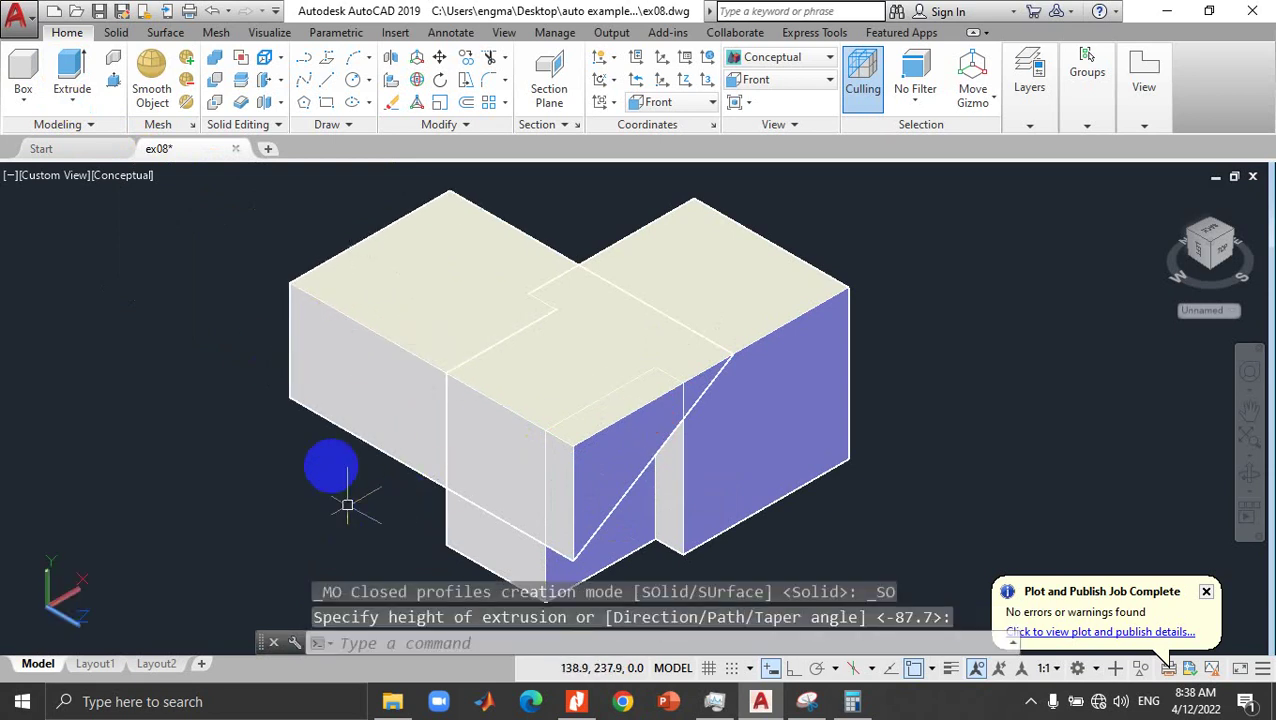
pyautogui.click(213, 82)
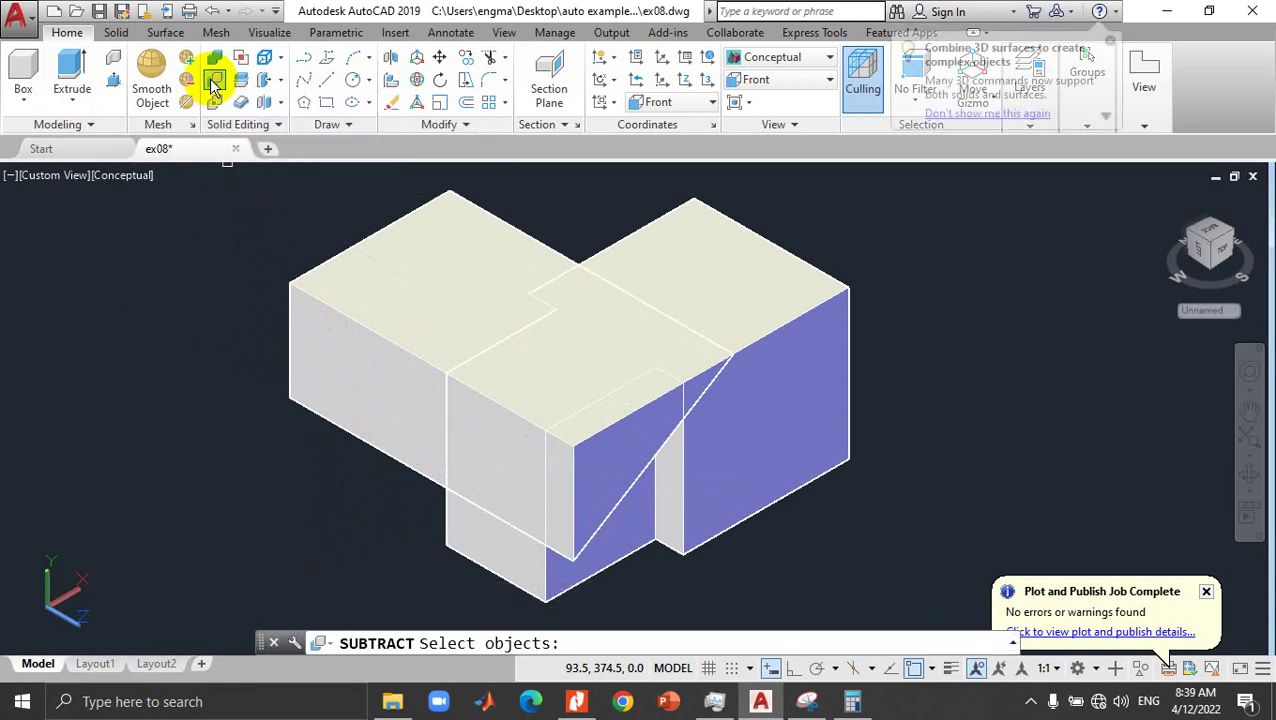
pyautogui.click(473, 530)
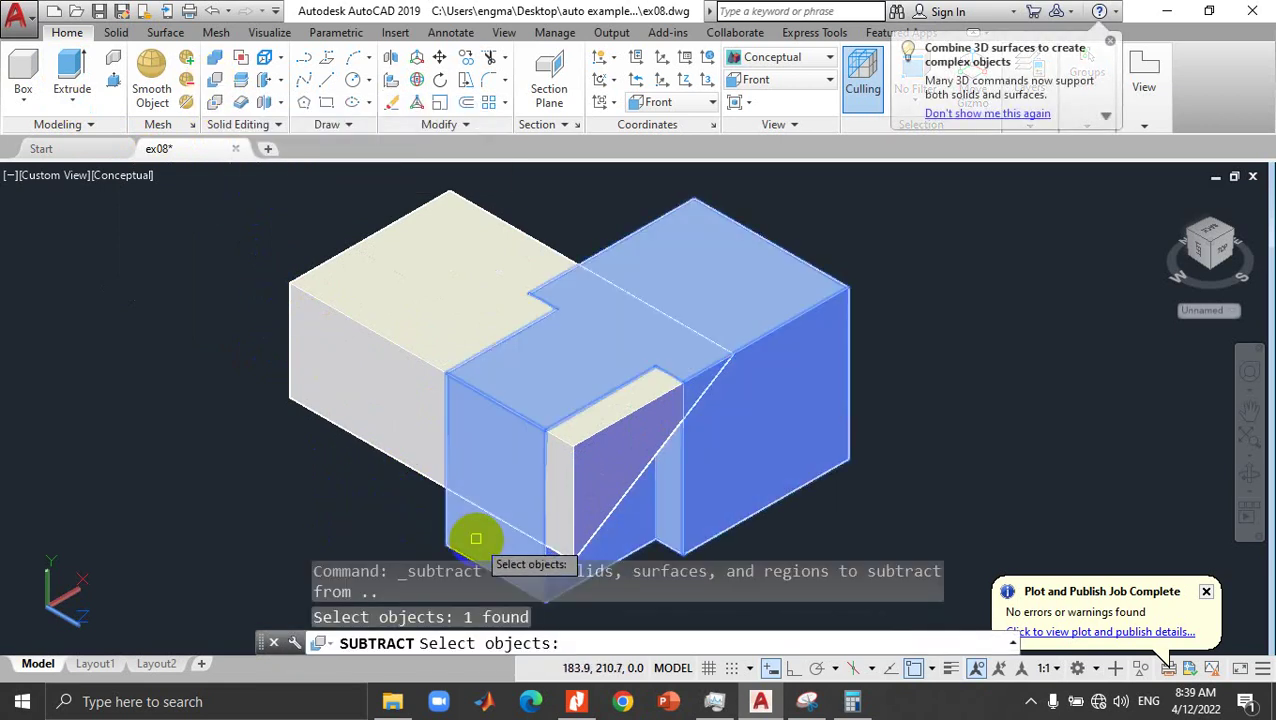
pyautogui.press('Return')
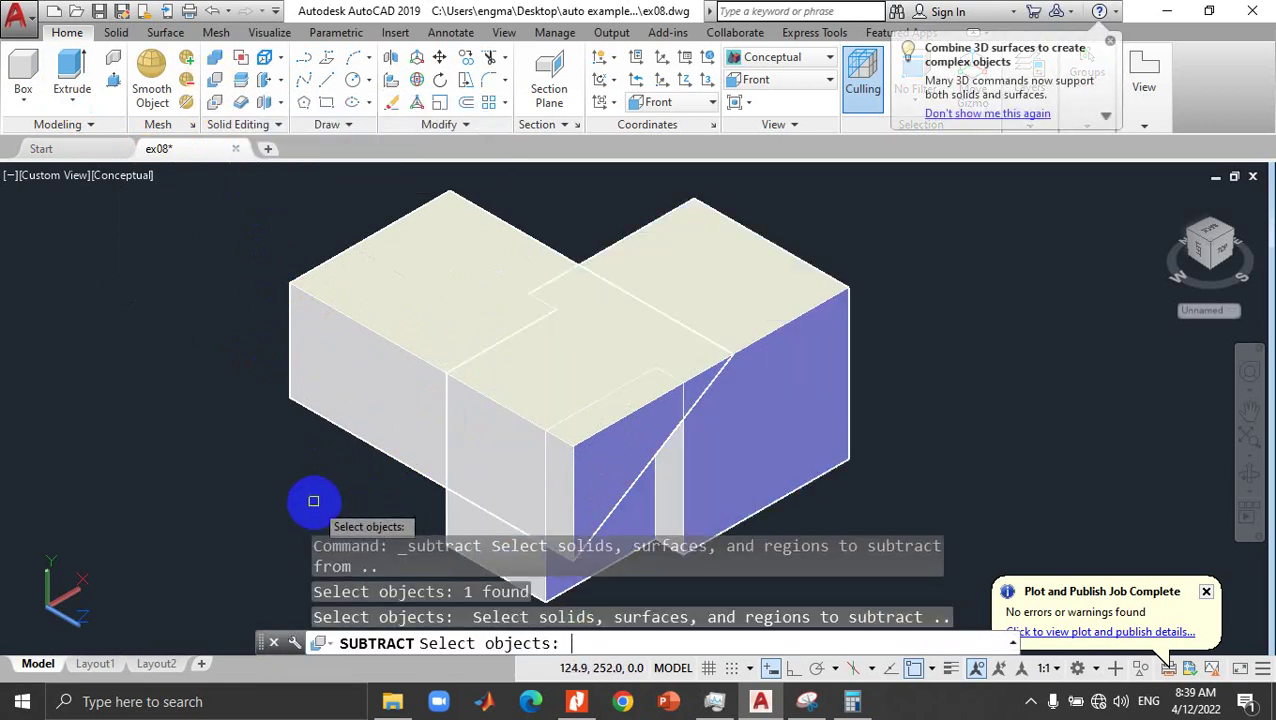
pyautogui.click(343, 384)
pyautogui.rightClick(286, 447)
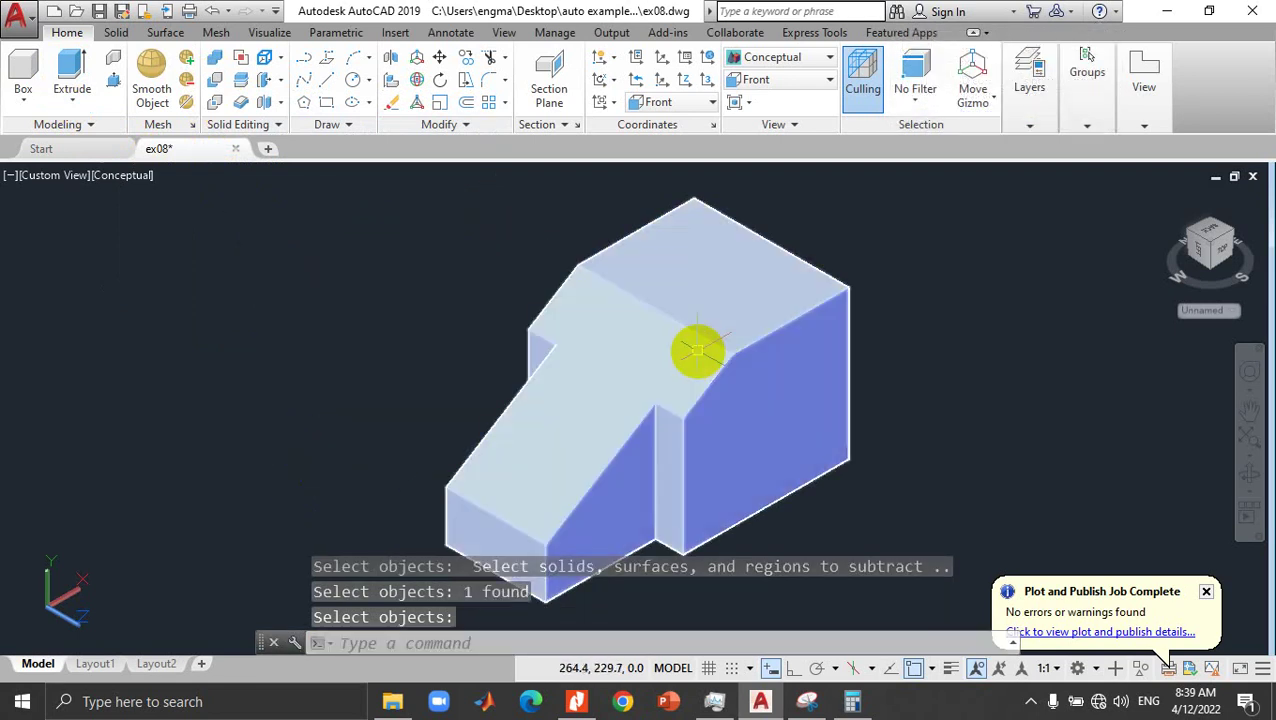
# Step: Add red ink marks near the 15 and 20 dimensions on the reference sketch
pyautogui.click(806, 701)
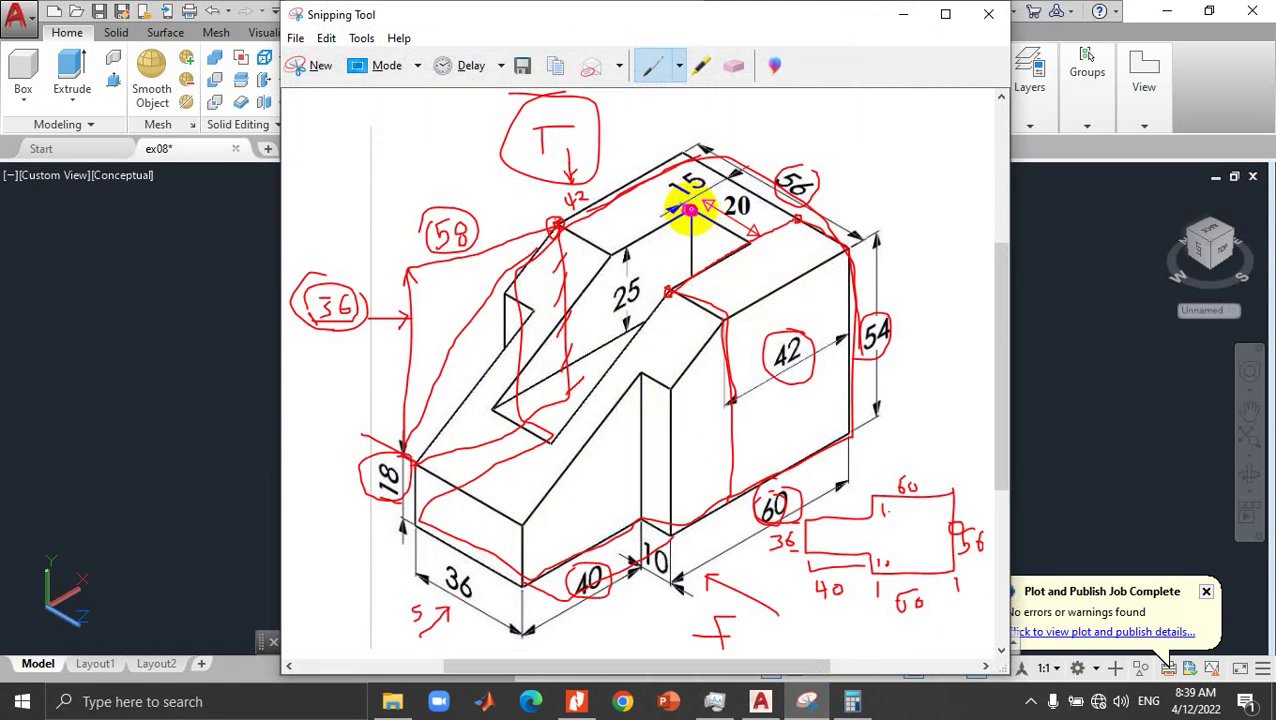
pyautogui.moveTo(655, 160); pyautogui.dragTo(654, 207)
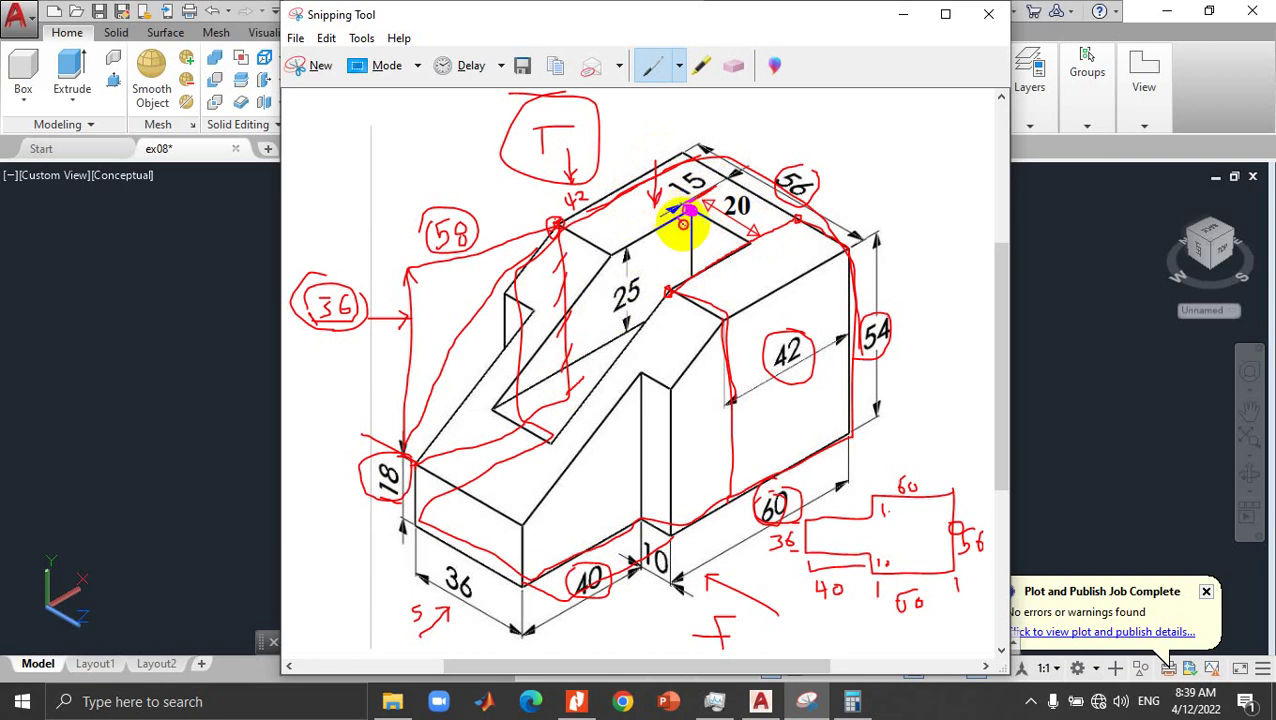
pyautogui.moveTo(735, 260); pyautogui.dragTo(782, 292)
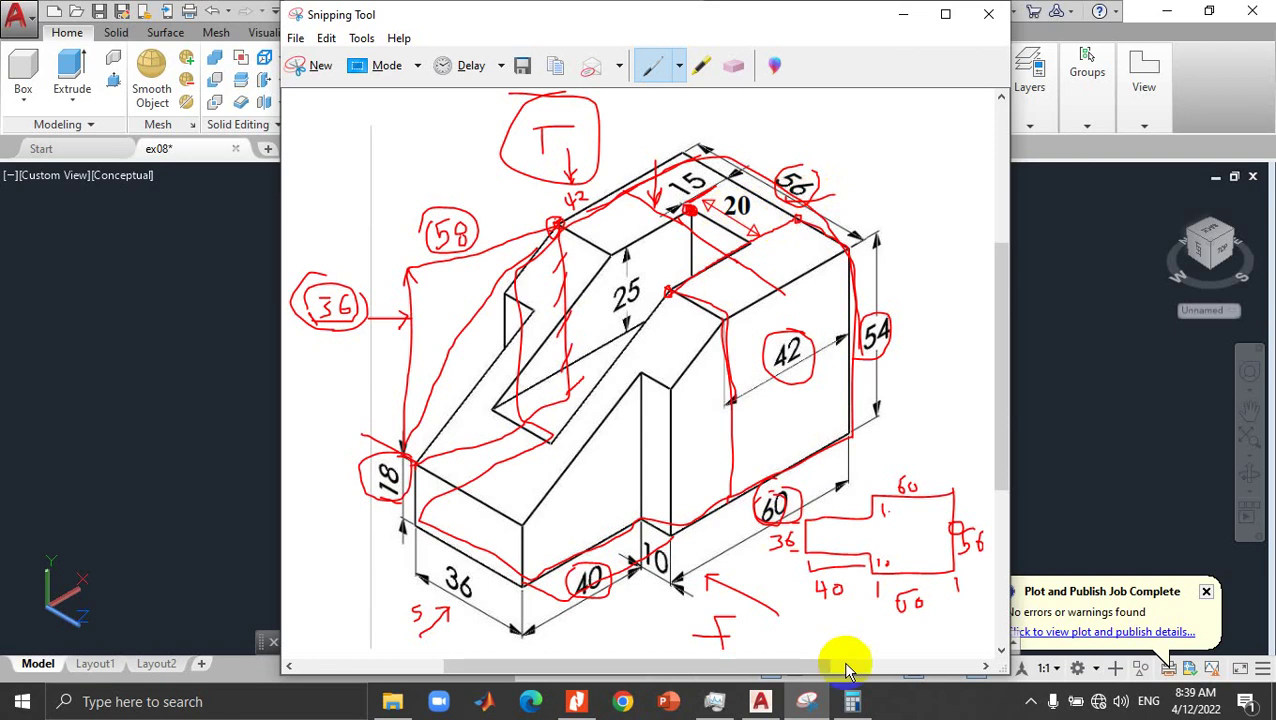
# Step: Clear the Calculator and enter 56 − 20
pyautogui.click(852, 701)
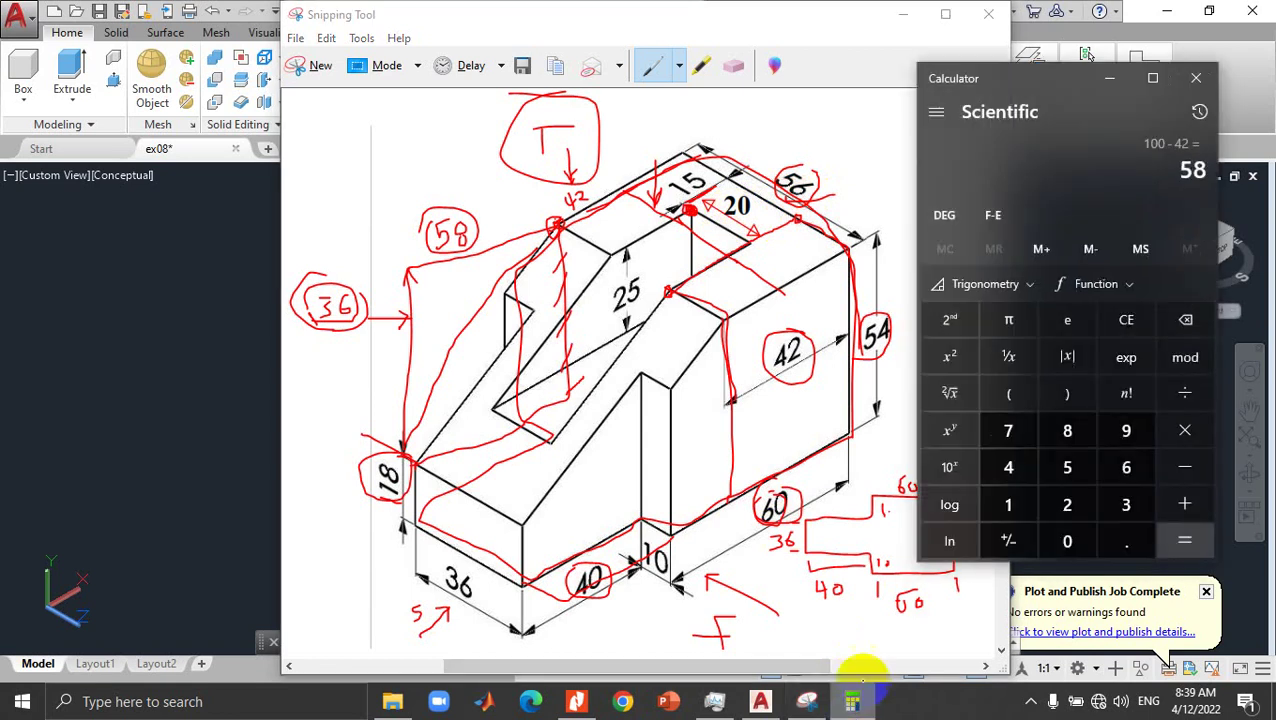
pyautogui.click(1126, 319)
pyautogui.click(1067, 467)
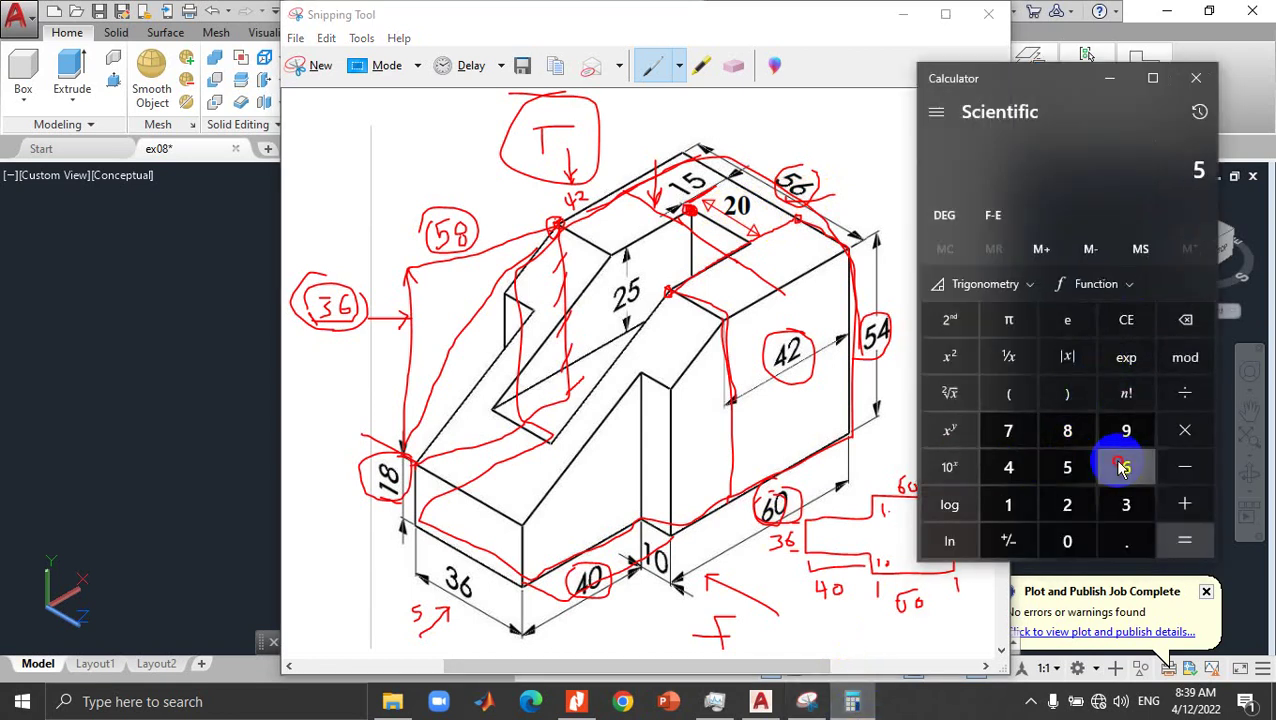
pyautogui.click(1126, 467)
pyautogui.click(1185, 467)
pyautogui.click(1067, 504)
pyautogui.click(1067, 541)
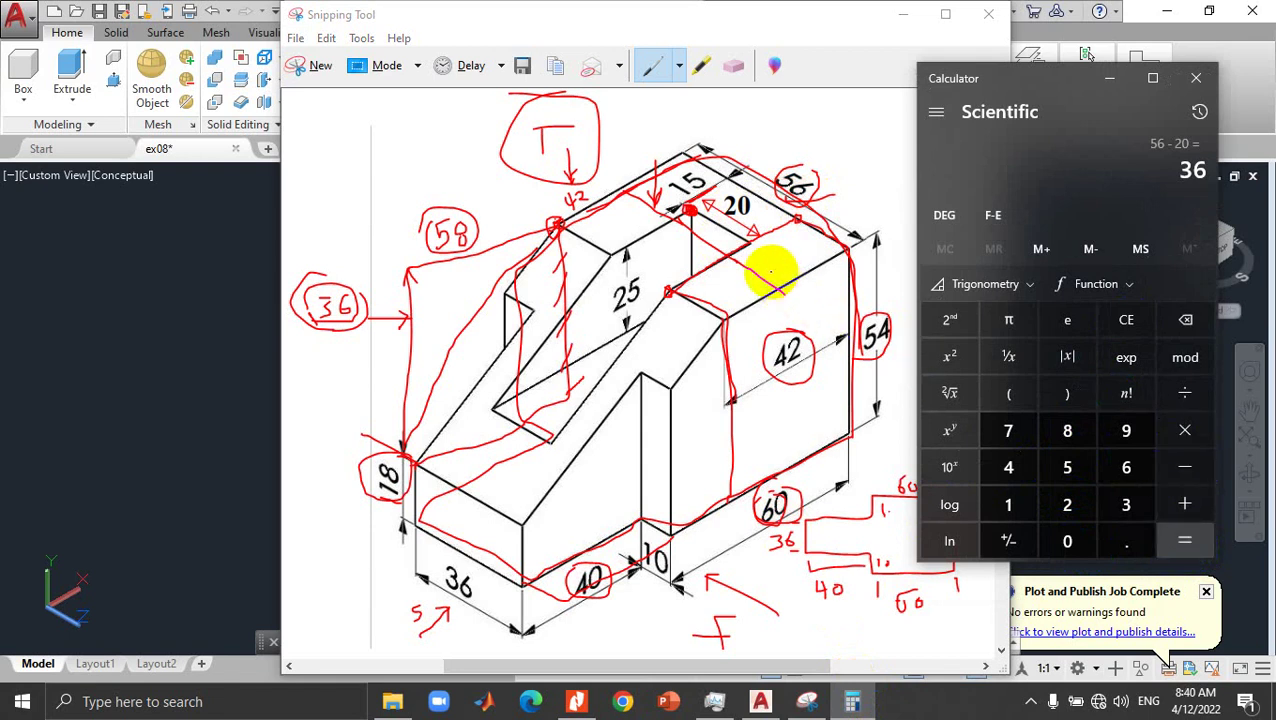
# Step: Recheck the sketch and try dividing 36 by 22
pyautogui.click(747, 283)
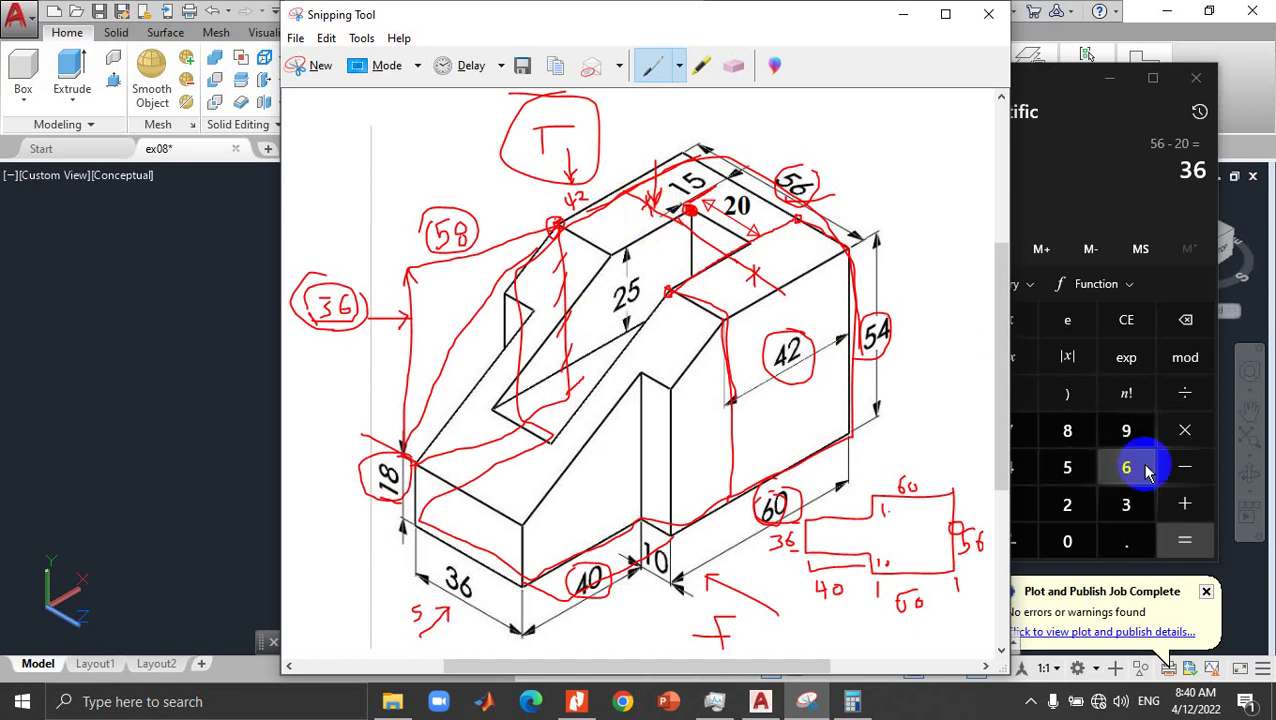
pyautogui.click(1186, 459)
pyautogui.click(1185, 504)
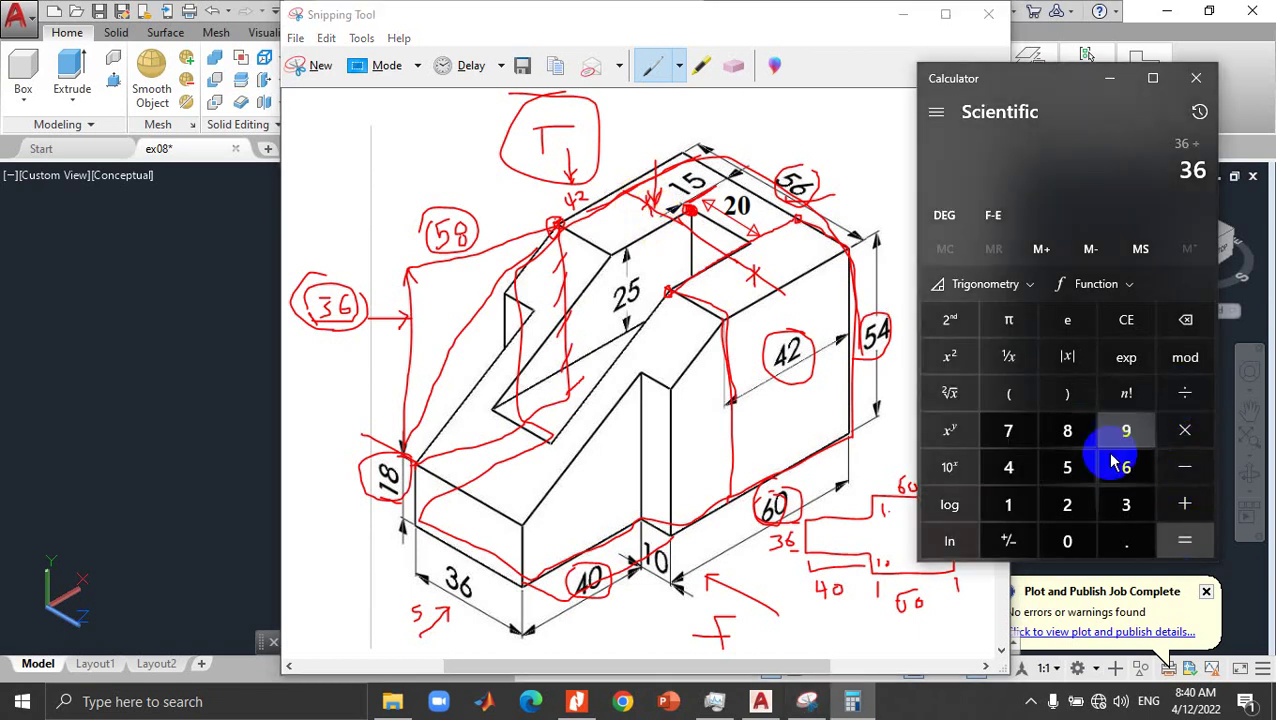
pyautogui.click(1067, 504)
pyautogui.click(1067, 504)
pyautogui.click(1197, 552)
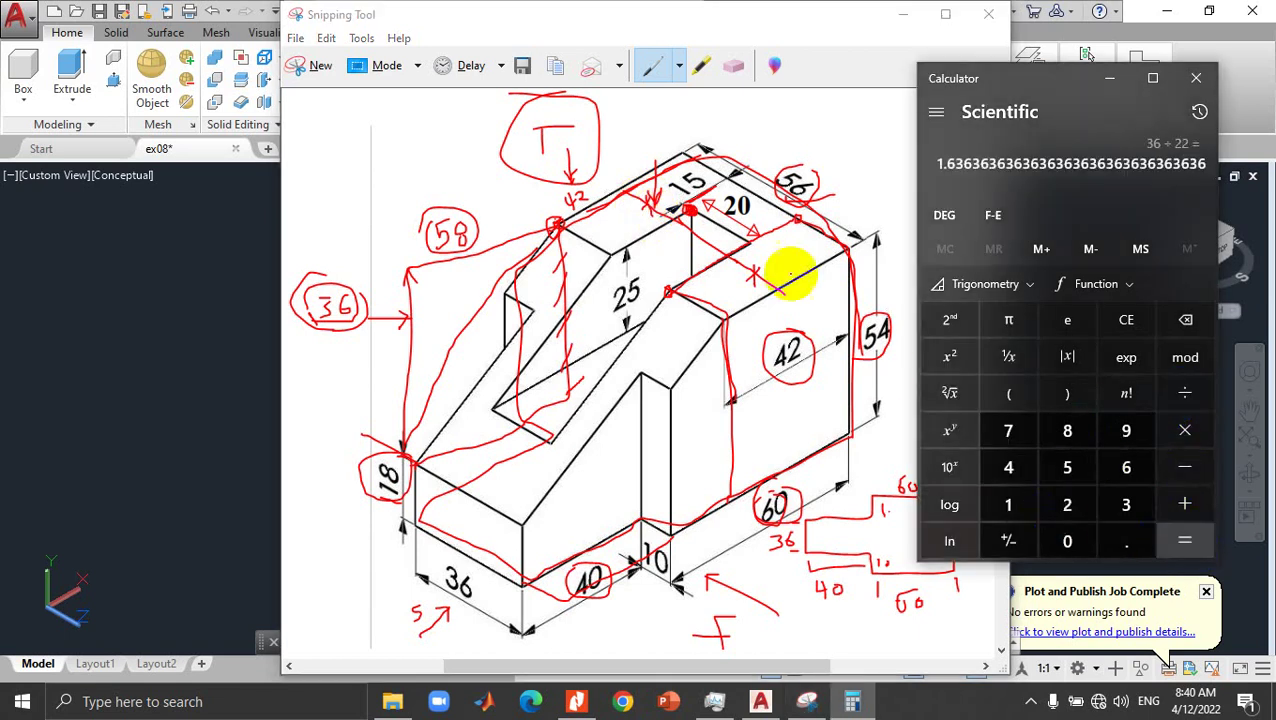
pyautogui.click(770, 258)
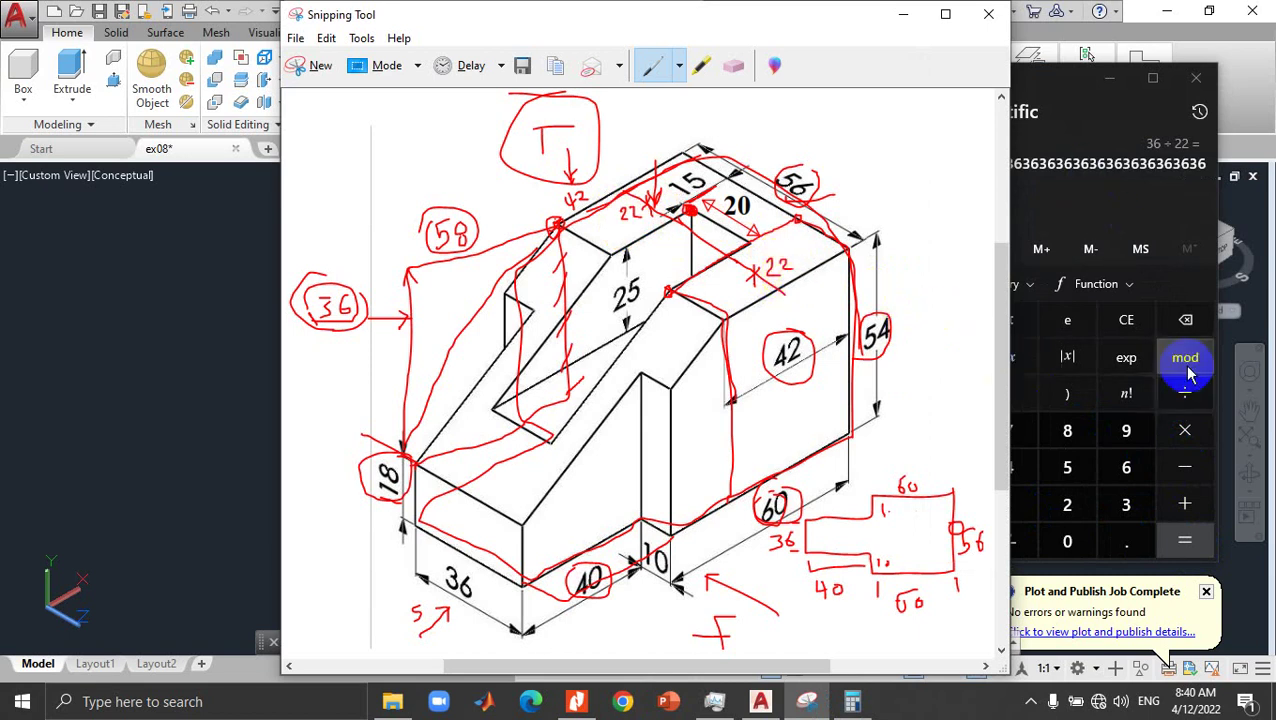
# Step: Recompute 56 − 20 = 36, then divide by 2 to get 18
pyautogui.click(1126, 320)
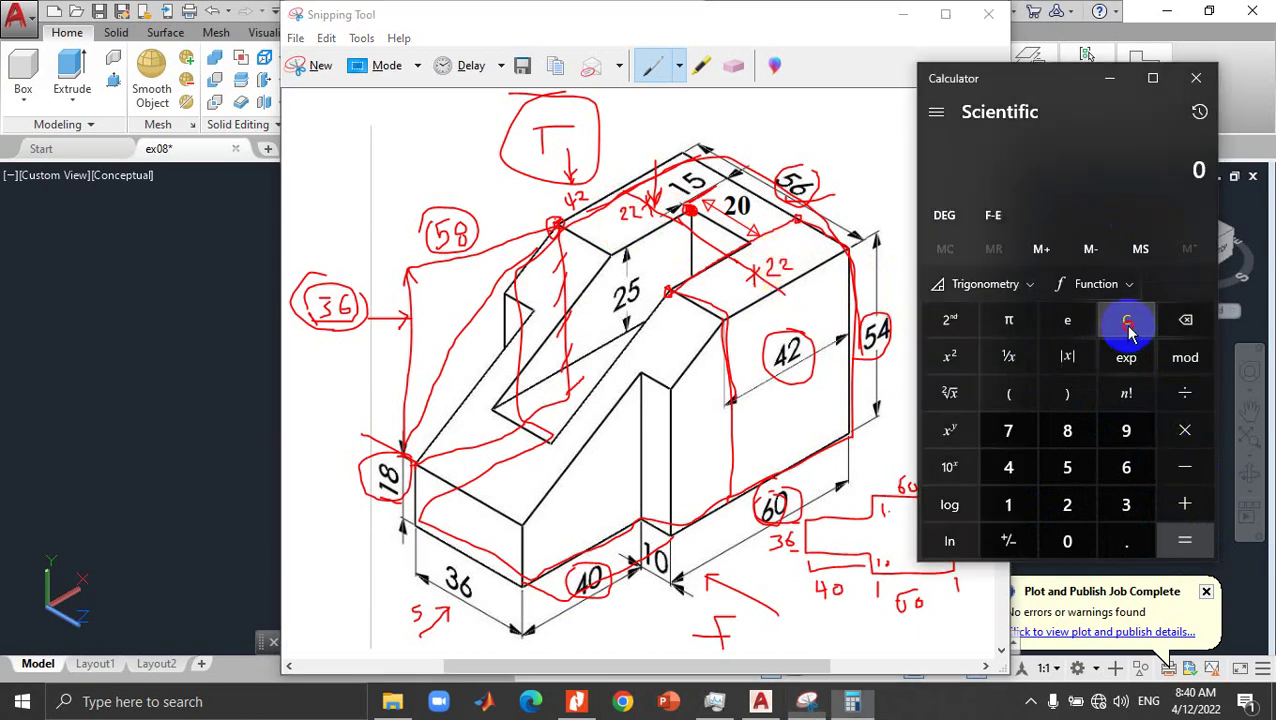
pyautogui.click(1068, 466)
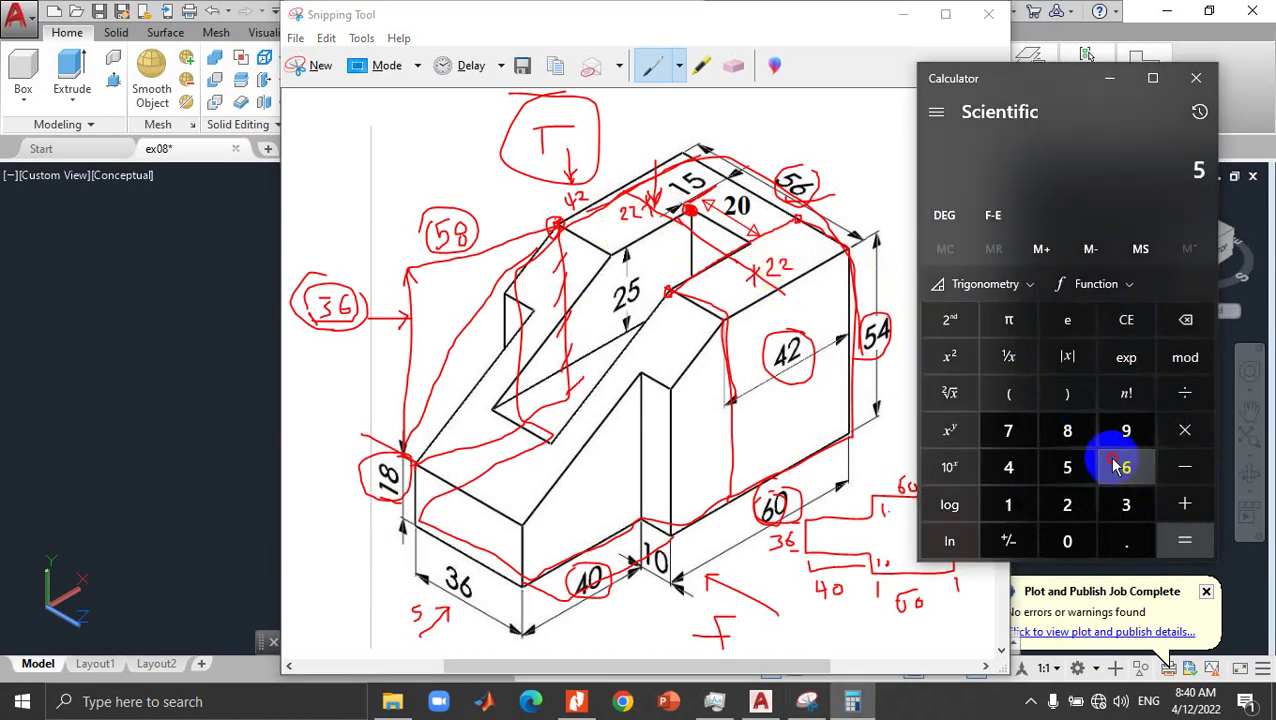
pyautogui.click(1184, 467)
pyautogui.click(1067, 504)
pyautogui.click(1067, 541)
pyautogui.click(1184, 541)
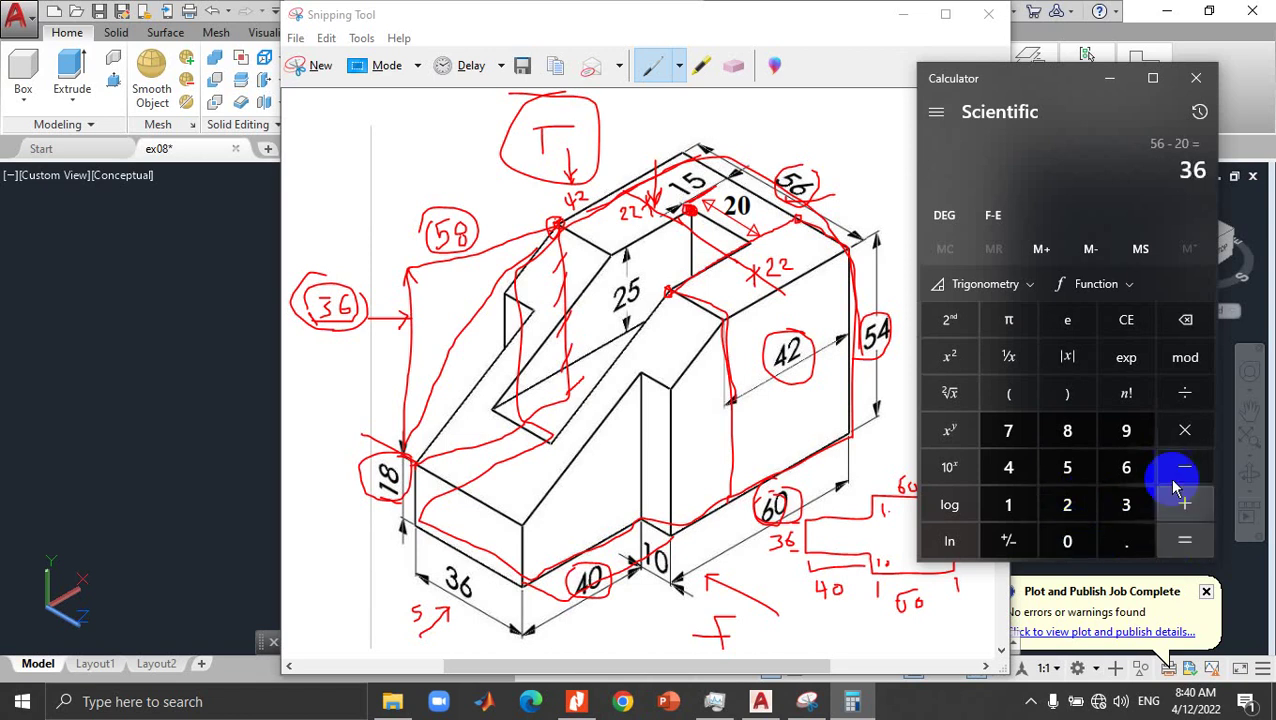
pyautogui.click(1157, 445)
pyautogui.click(1067, 504)
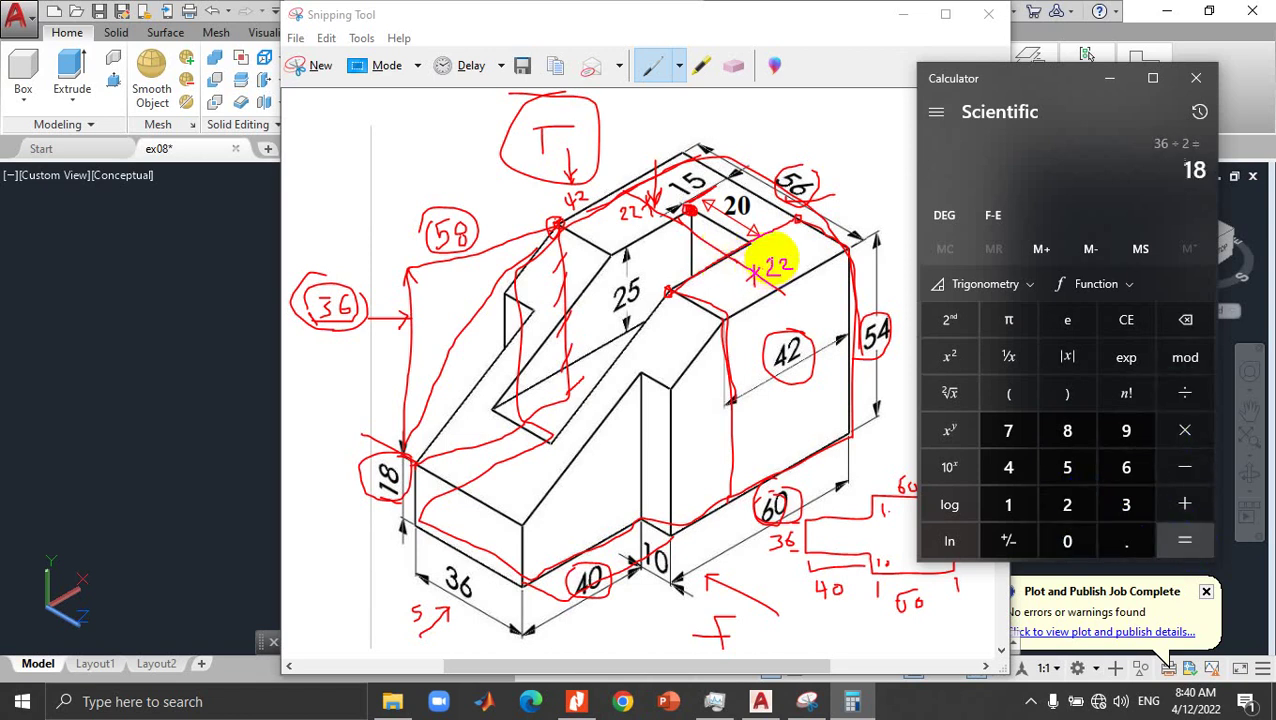
pyautogui.click(773, 273)
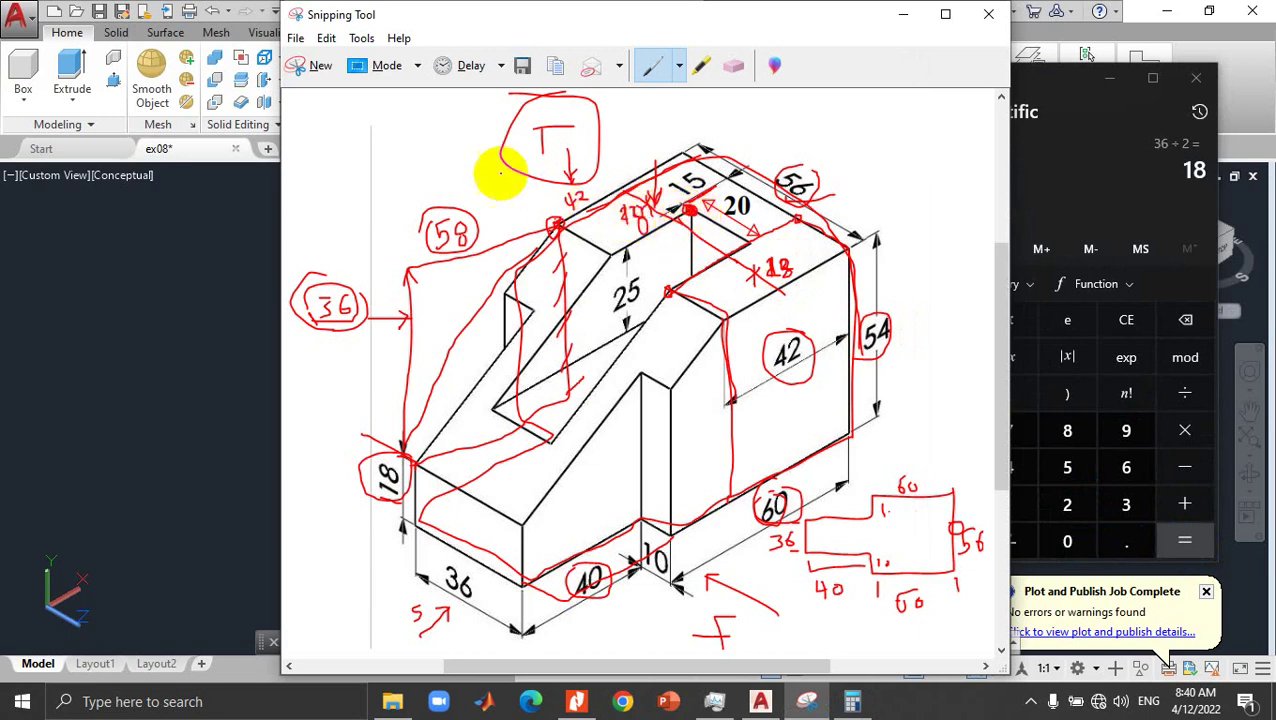
# Step: Draw a small red parallelogram at upper left with a leader from the 58 dimension
pyautogui.moveTo(418, 117)
pyautogui.mouseDown()
pyautogui.moveTo(441, 129)
pyautogui.moveTo(366, 207)
pyautogui.mouseUp()
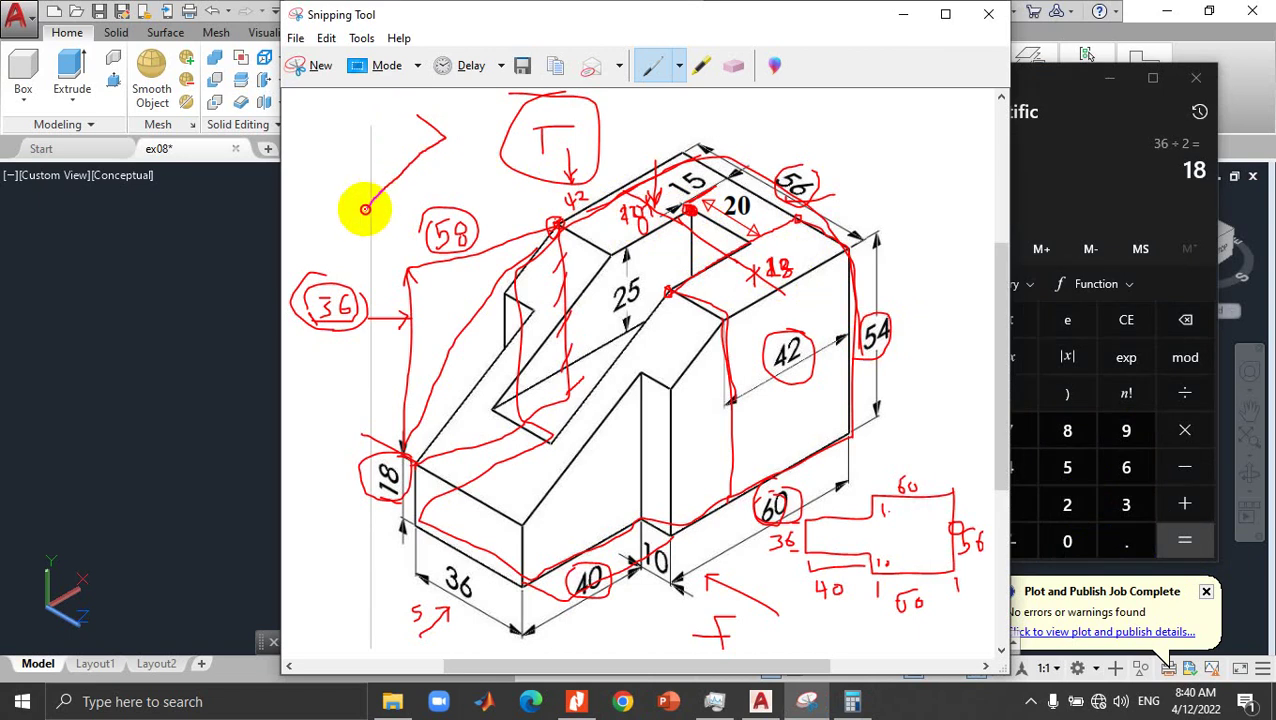
pyautogui.moveTo(418, 112)
pyautogui.mouseDown()
pyautogui.moveTo(356, 195)
pyautogui.moveTo(370, 210)
pyautogui.mouseUp()
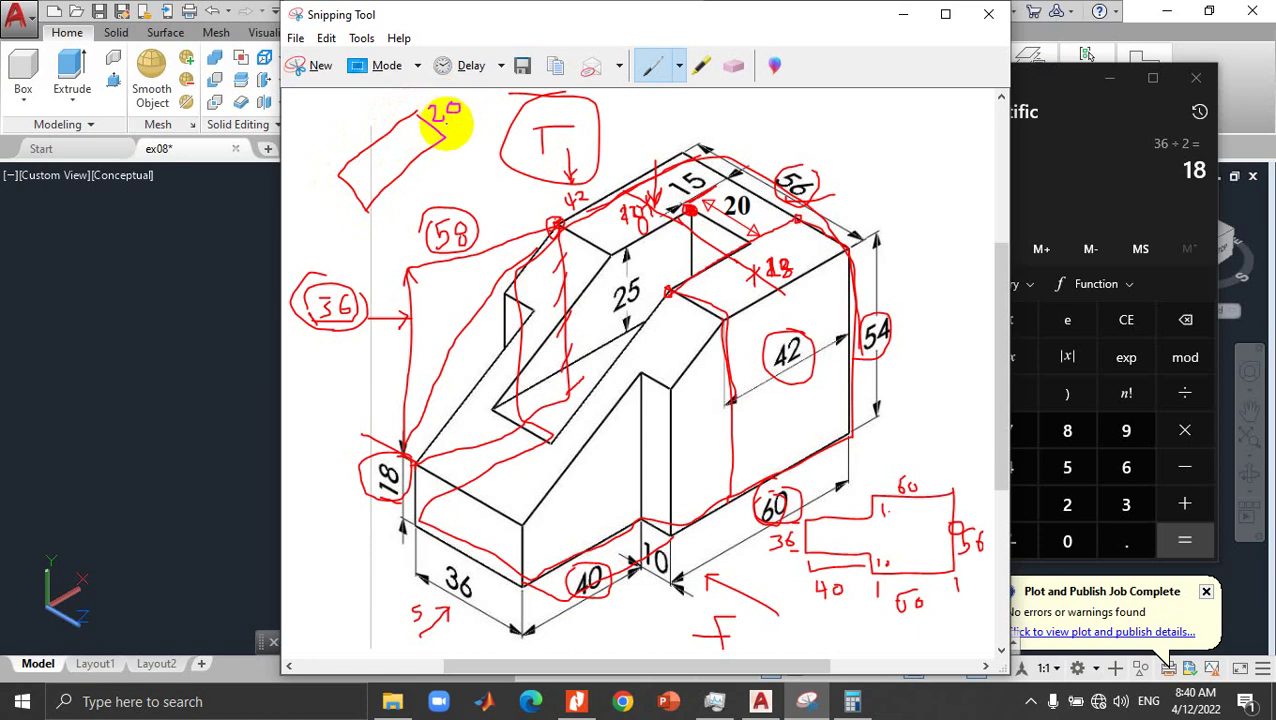
pyautogui.moveTo(452, 140); pyautogui.dragTo(452, 185)
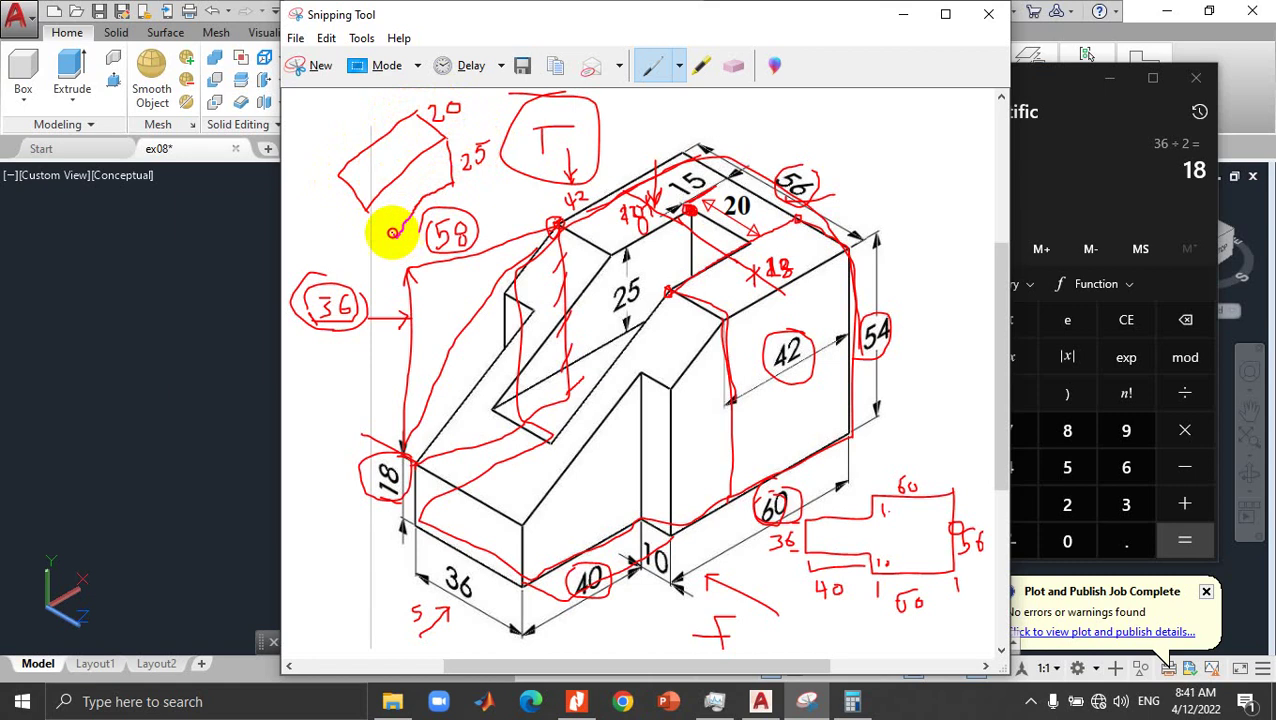
pyautogui.moveTo(393, 232); pyautogui.dragTo(368, 172)
pyautogui.moveTo(389, 138); pyautogui.dragTo(340, 149)
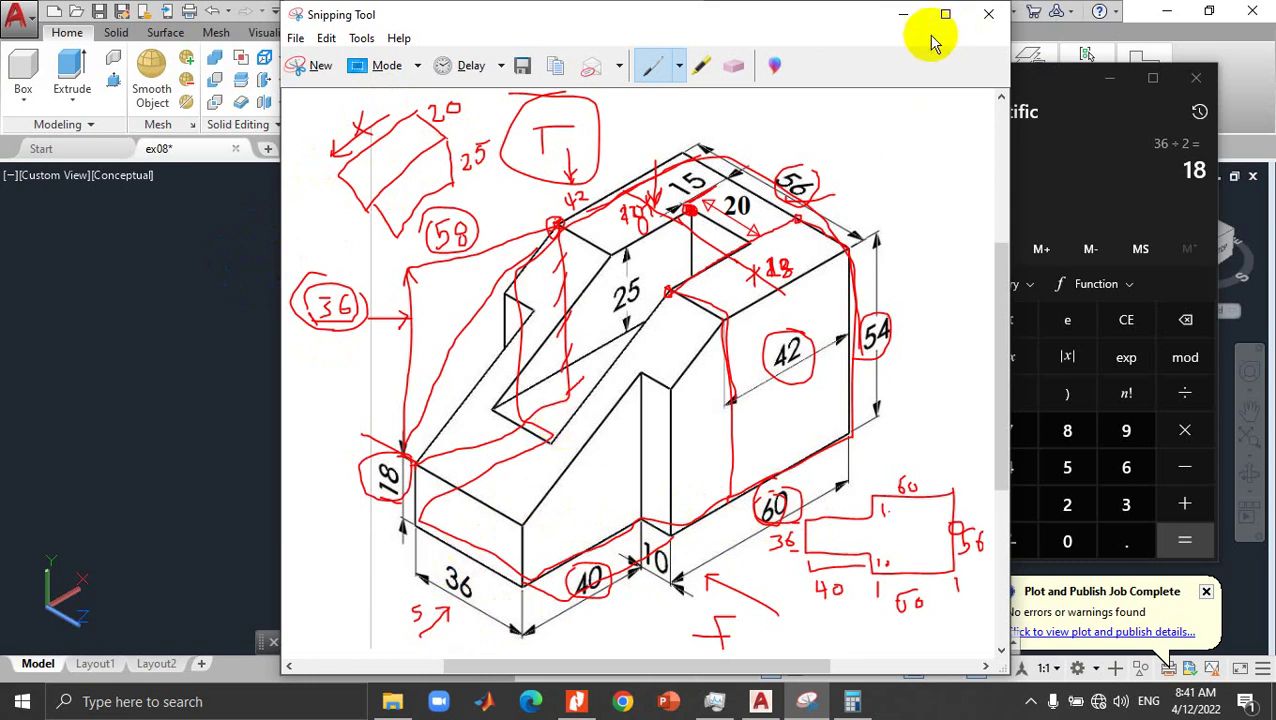
# Step: Hide the sketch and calculator, and show the block from the Top in 2D Wireframe
pyautogui.click(904, 16)
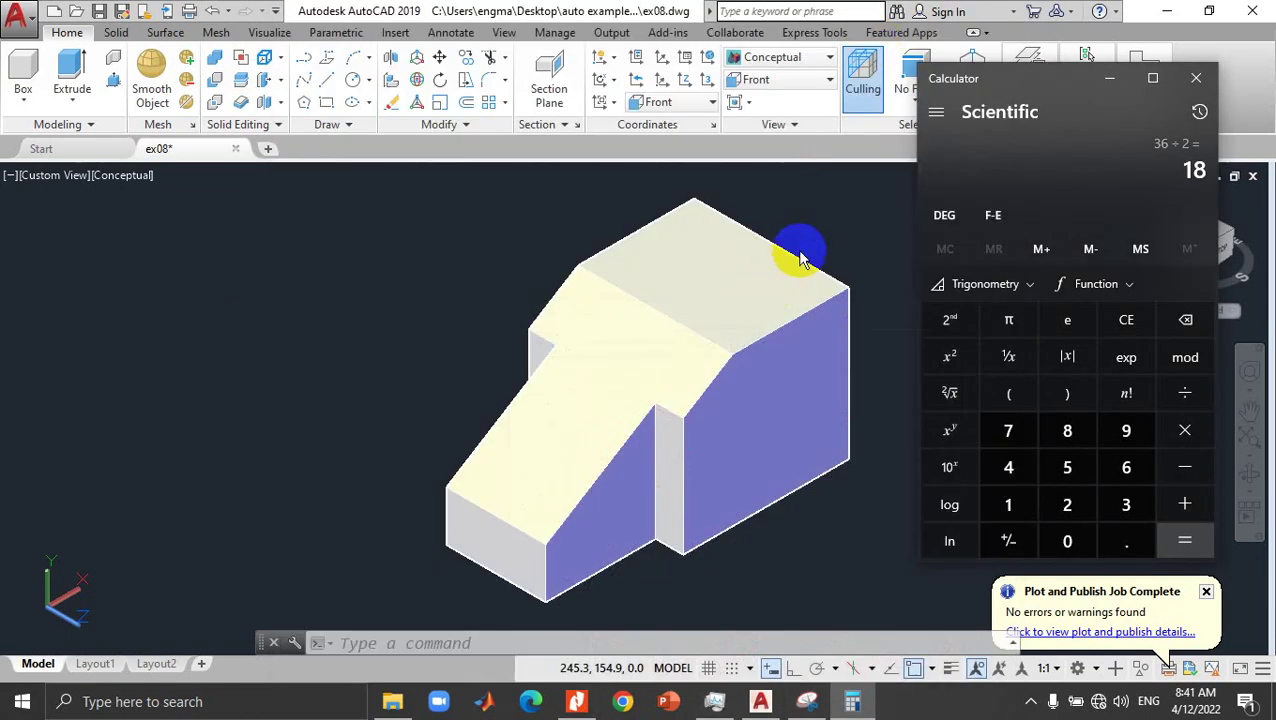
pyautogui.click(1109, 78)
pyautogui.click(1088, 85)
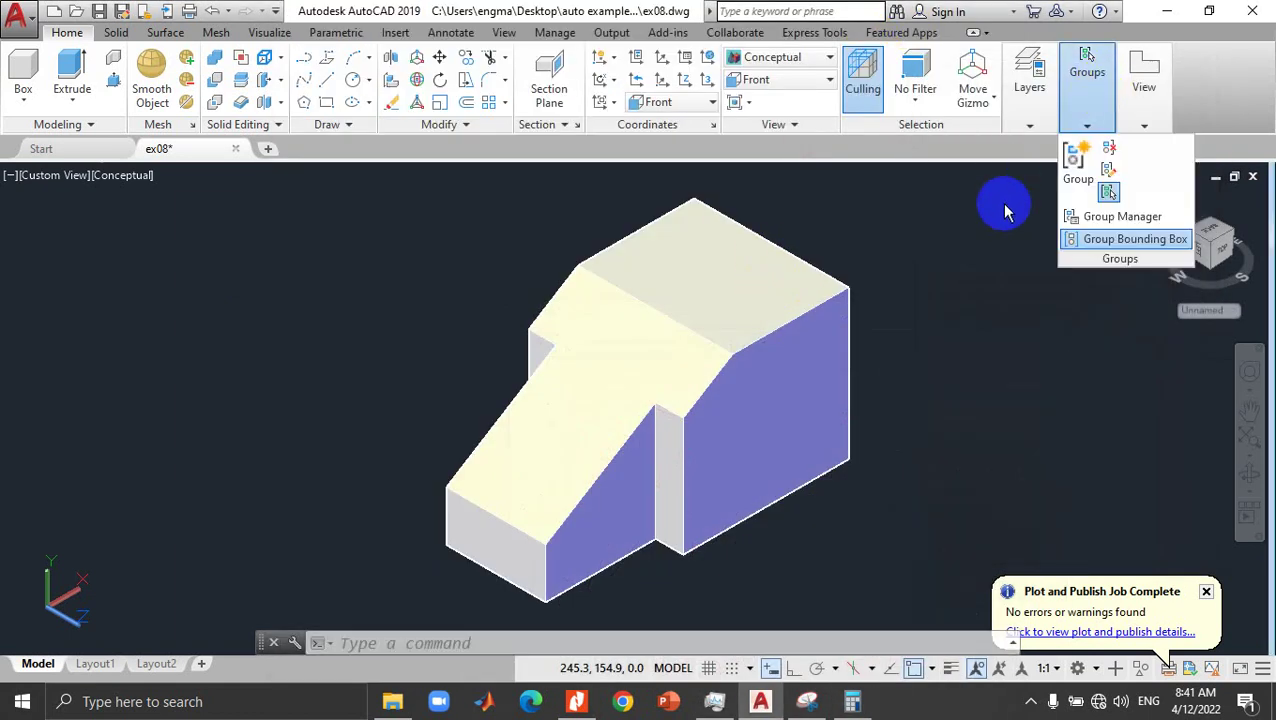
pyautogui.click(775, 80)
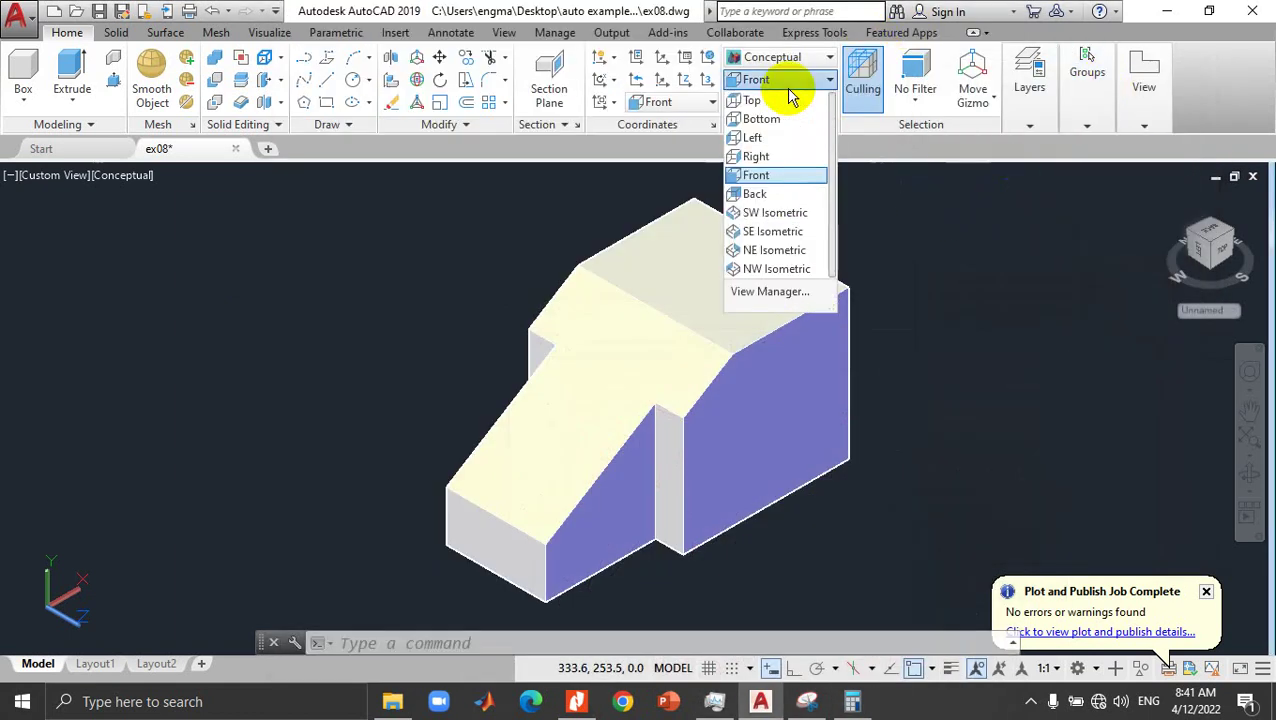
pyautogui.click(787, 104)
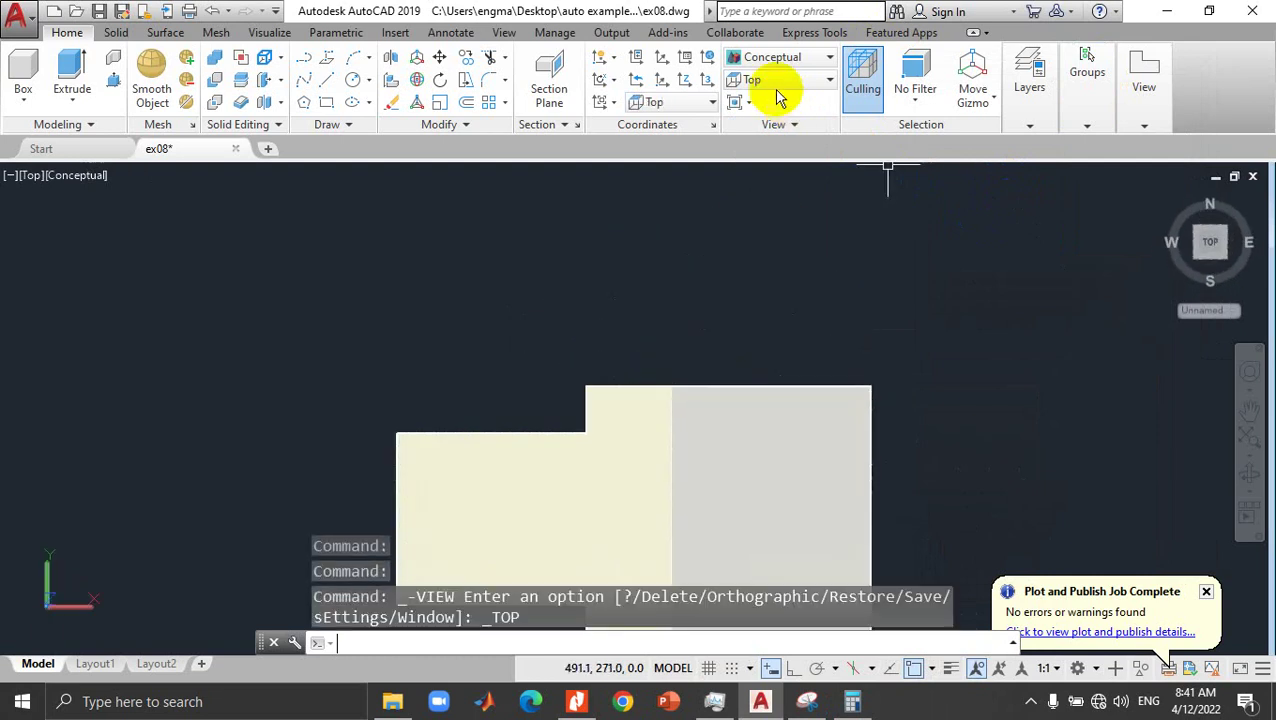
pyautogui.click(772, 60)
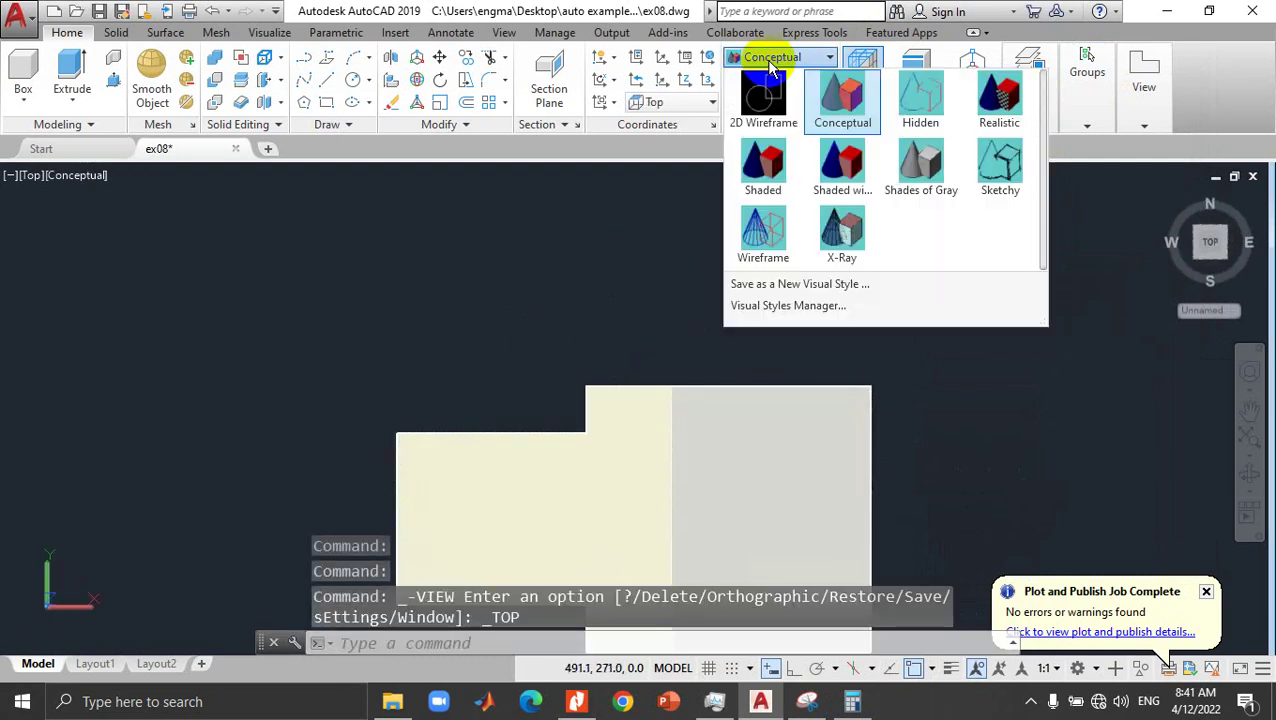
pyautogui.click(762, 97)
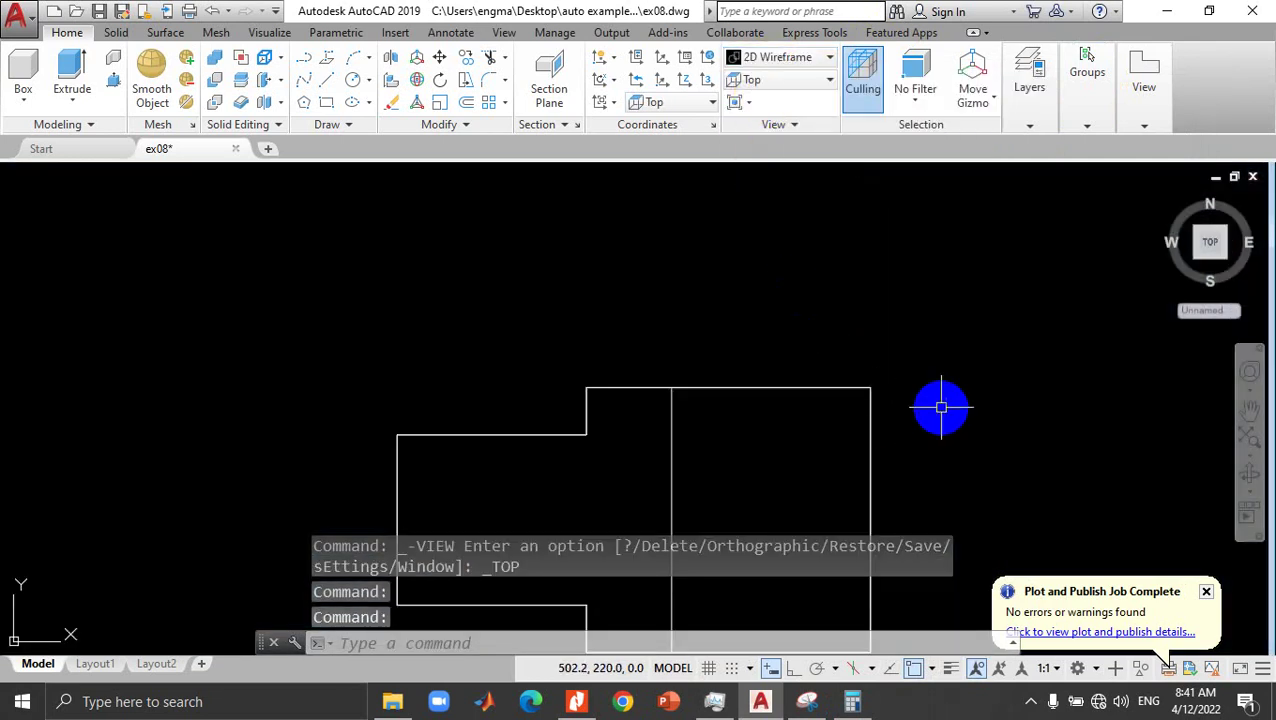
pyautogui.moveTo(940, 407); pyautogui.dragTo(946, 322, button='middle')
pyautogui.scroll(-2, 946, 256)
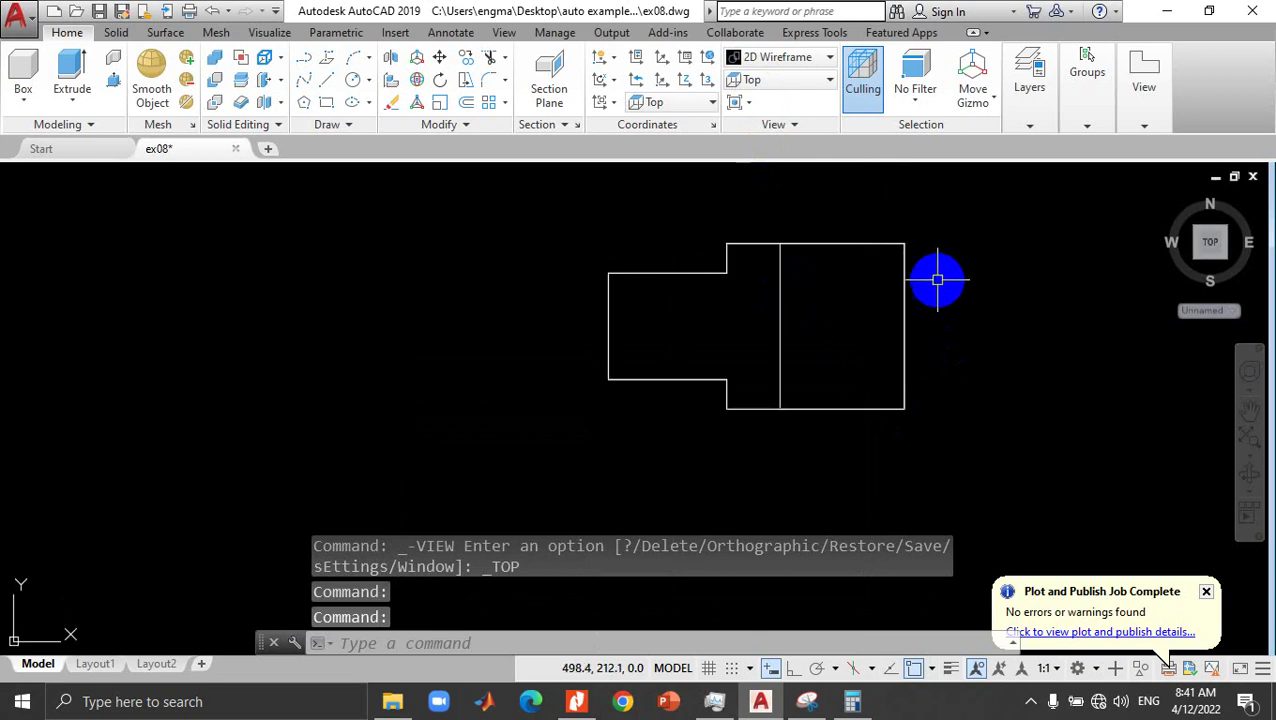
pyautogui.scroll(-2, 930, 288)
pyautogui.scroll(3, 930, 288)
pyautogui.scroll(-1, 928, 290)
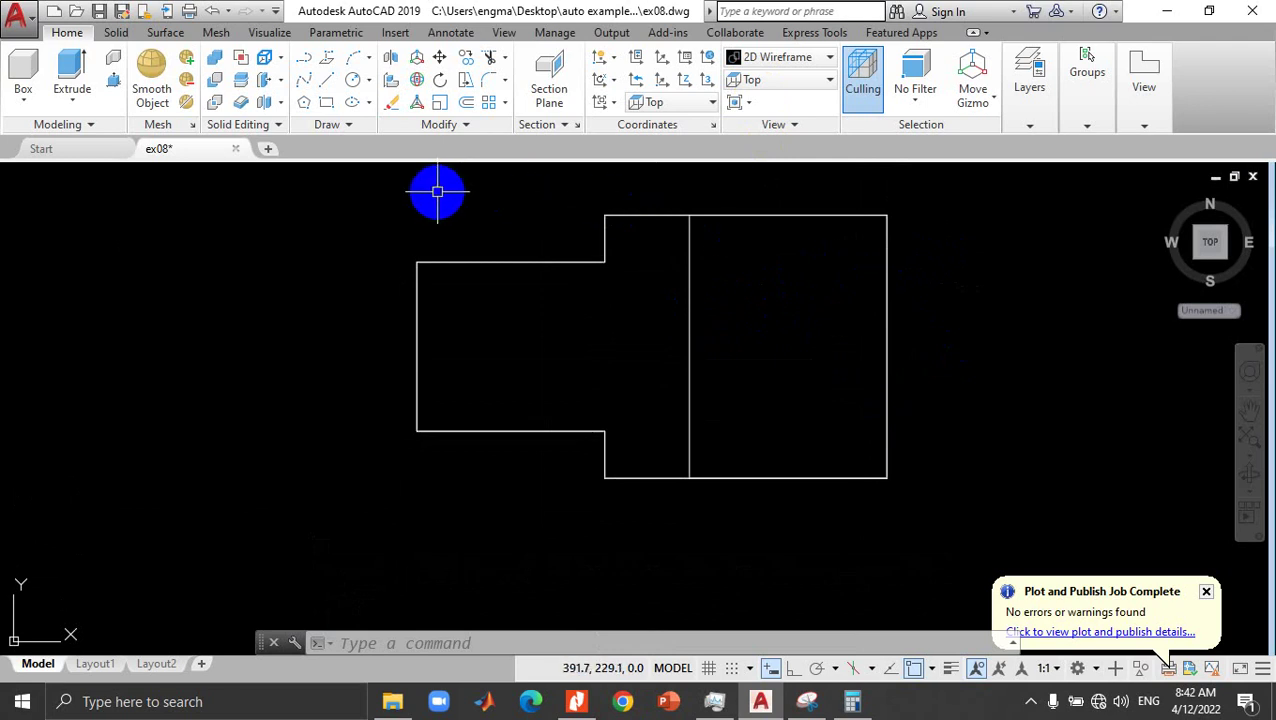
# Step: Draw guide lines from the outline's top-right corner: 18 down, then 15 left
pyautogui.click(327, 82)
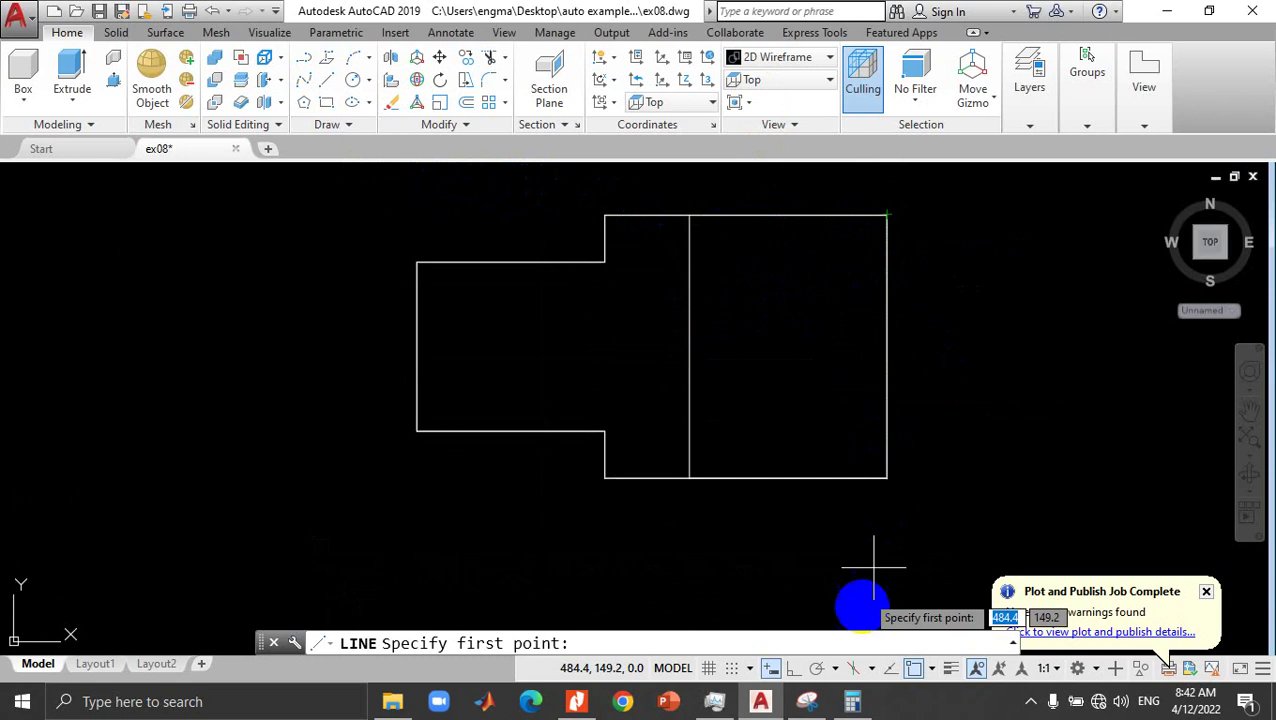
pyautogui.click(806, 701)
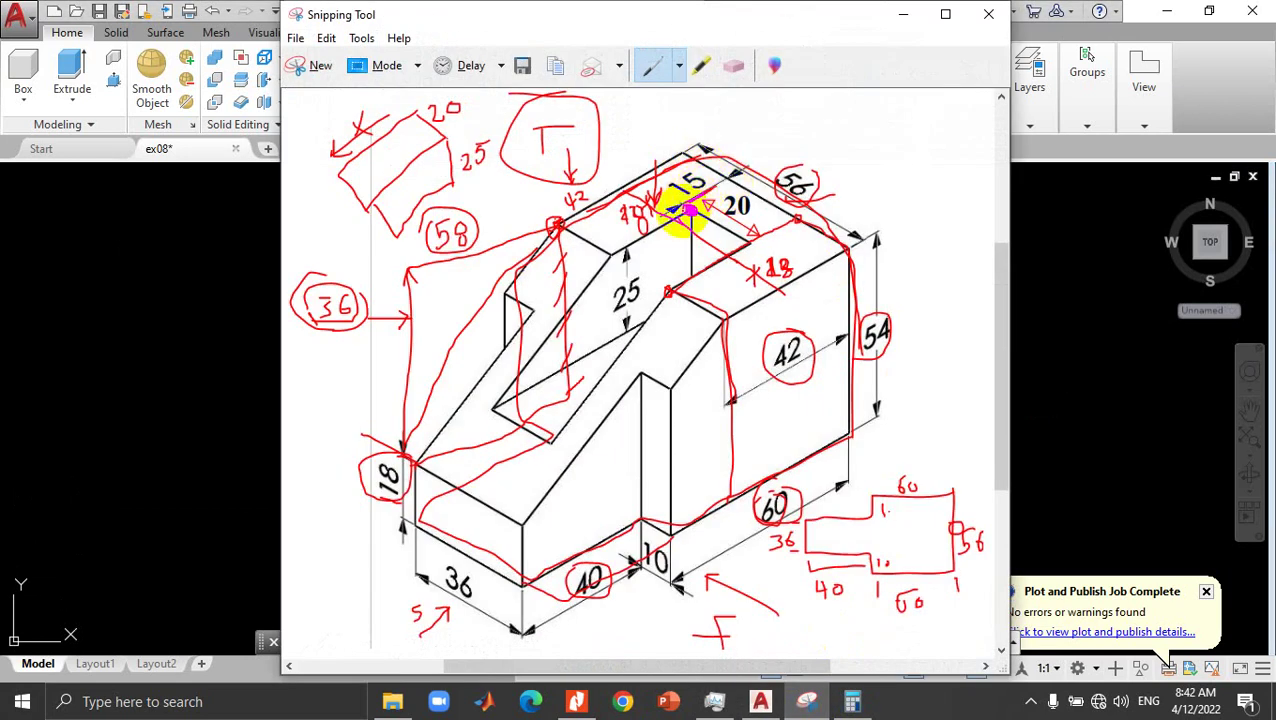
pyautogui.click(903, 14)
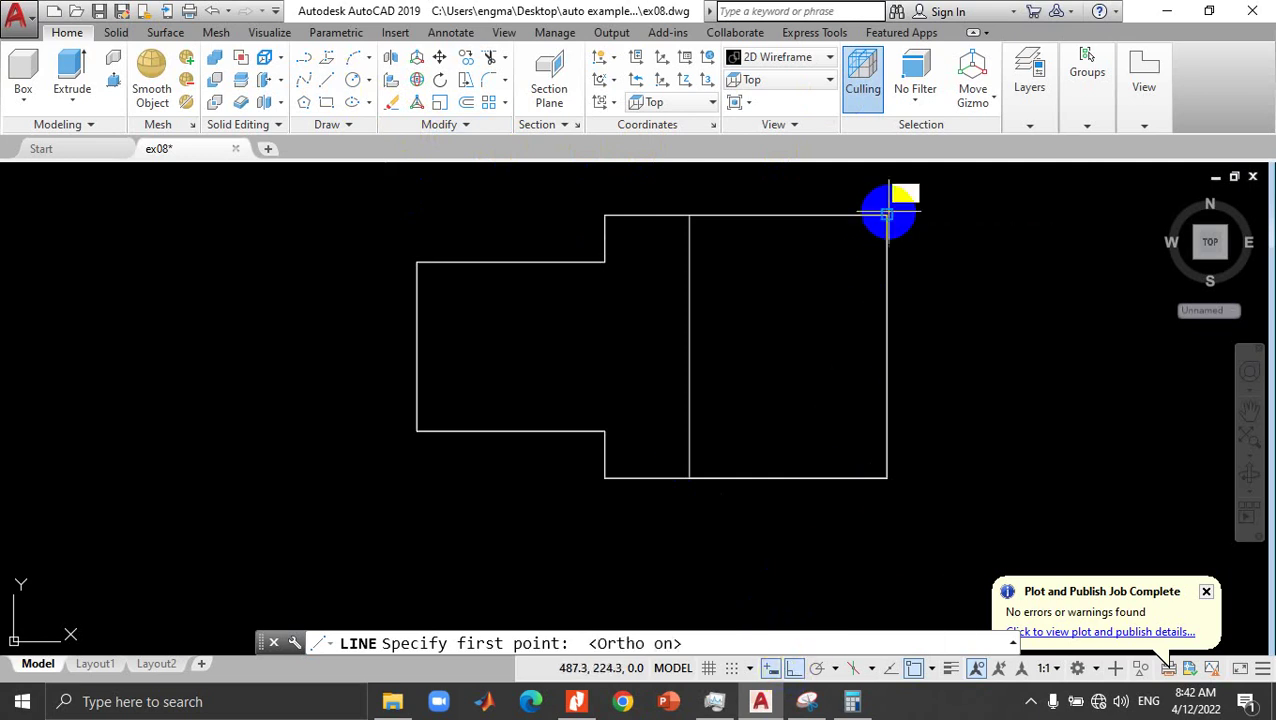
pyautogui.click(887, 215)
pyautogui.write('1')
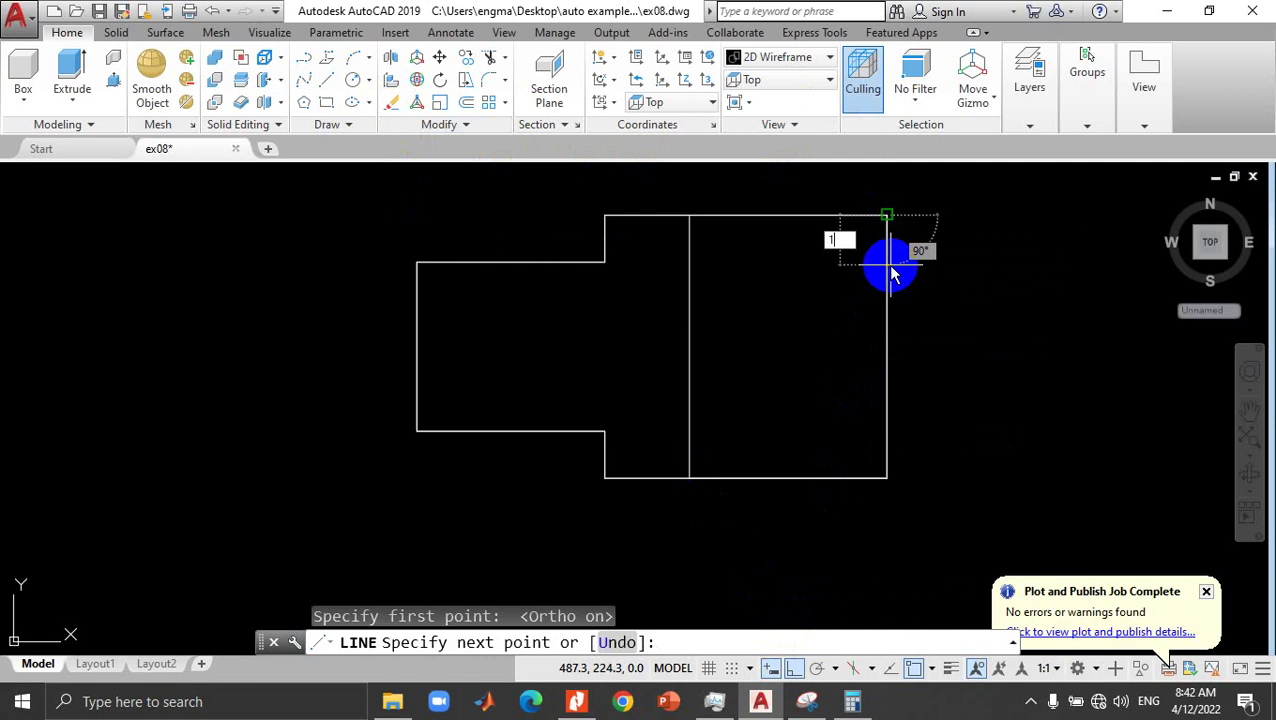
pyautogui.write('8')
pyautogui.press('Return')
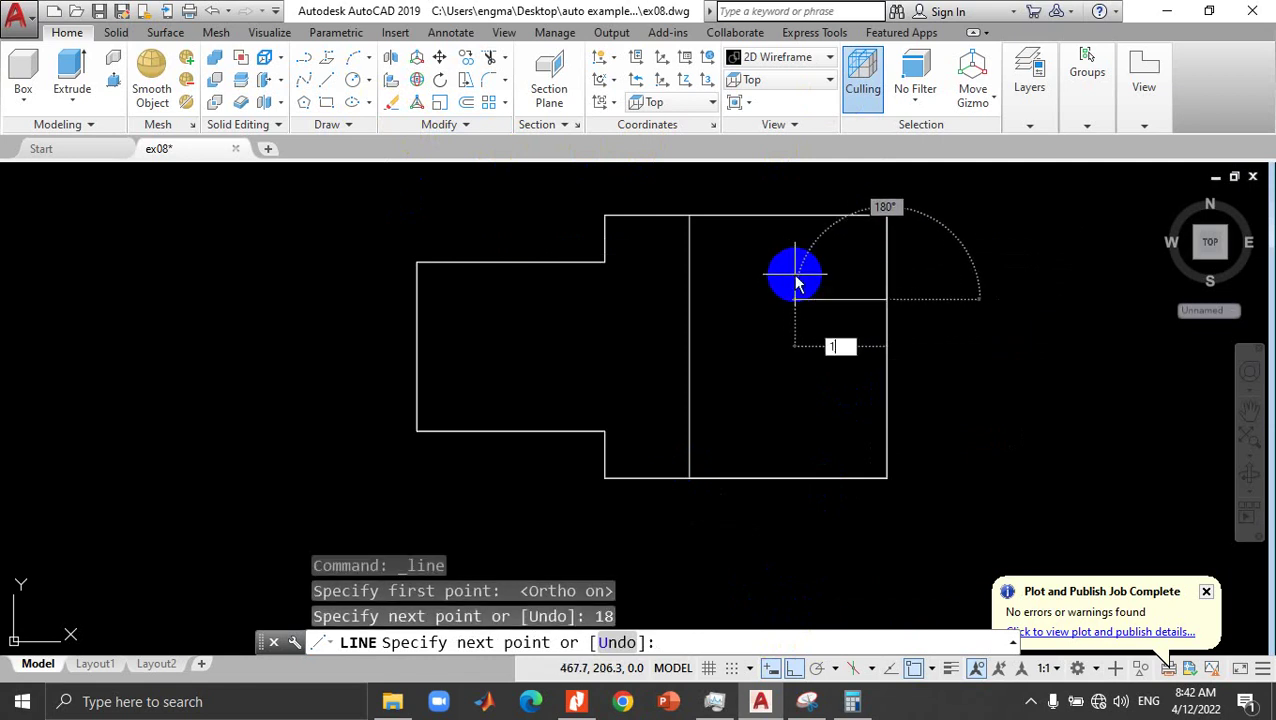
pyautogui.write('15')
pyautogui.press('Return')
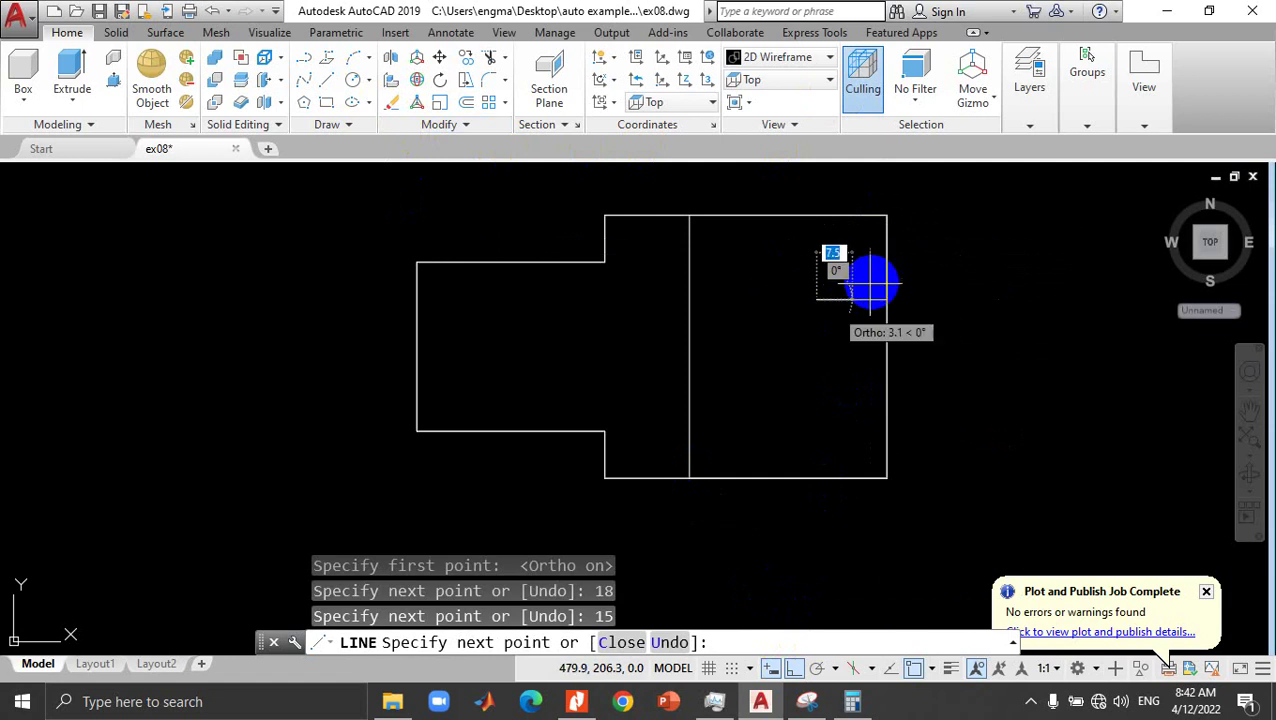
pyautogui.press('Escape')
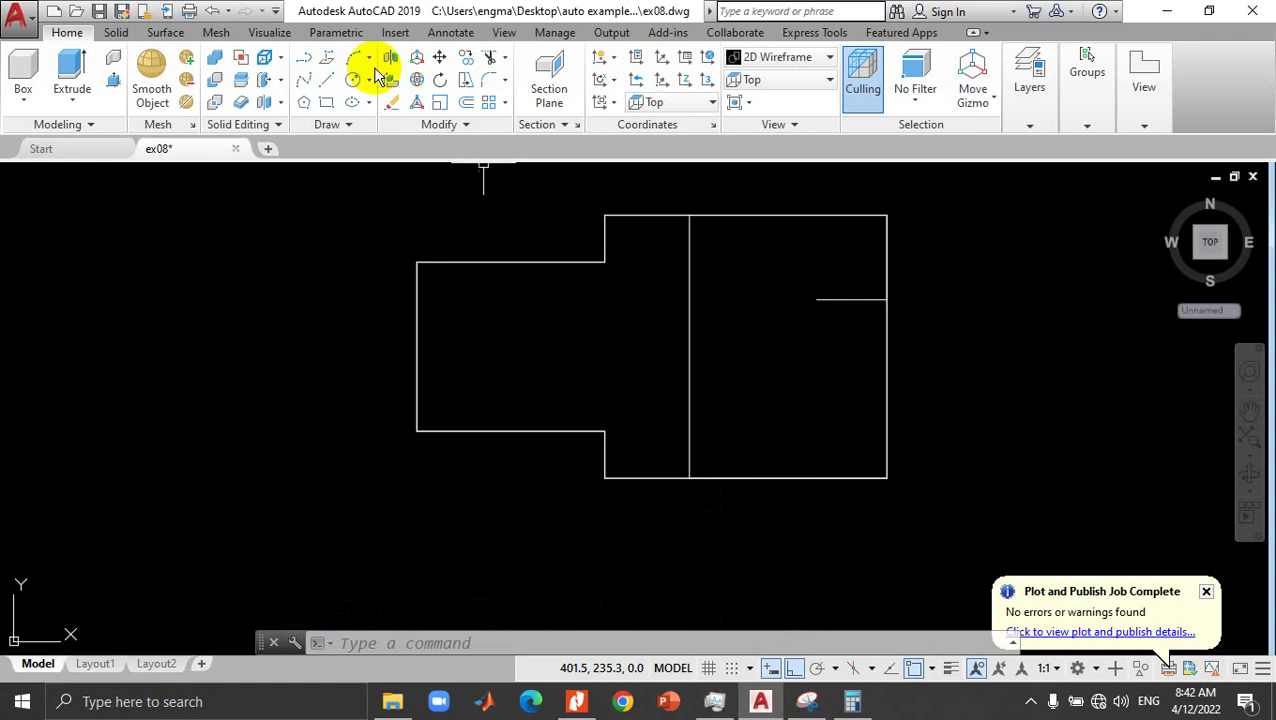
pyautogui.click(328, 103)
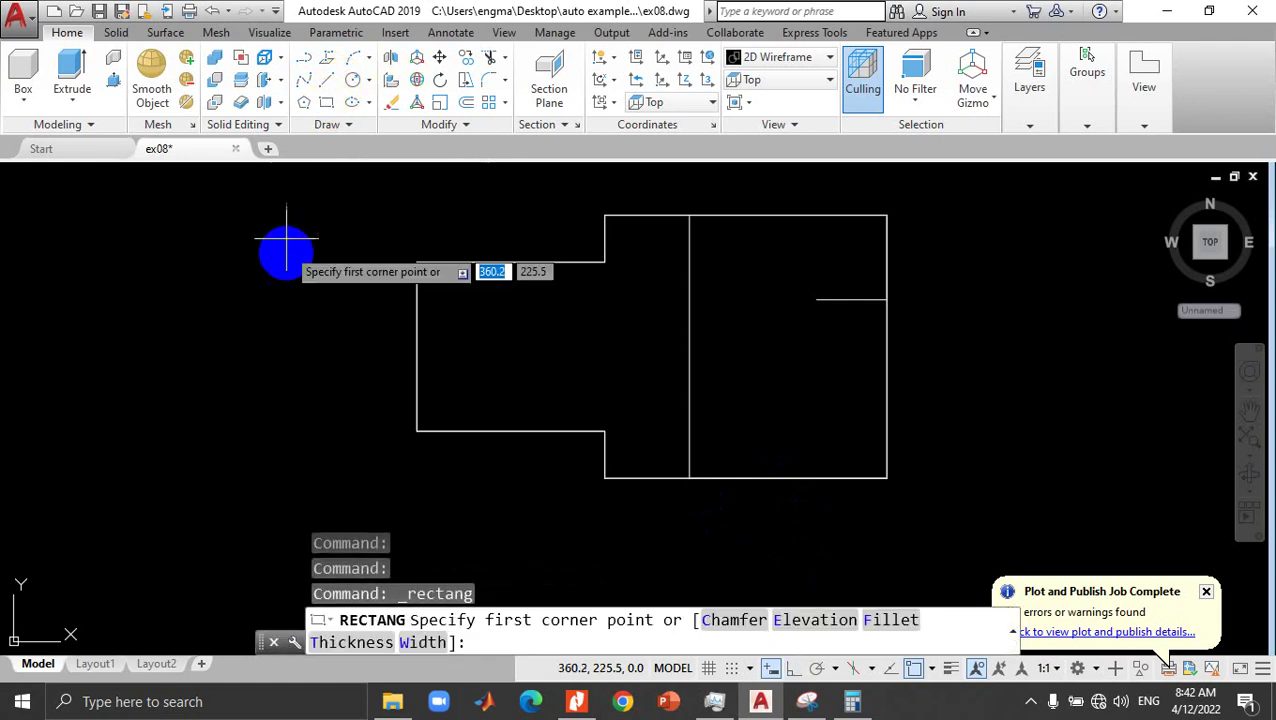
pyautogui.click(317, 288)
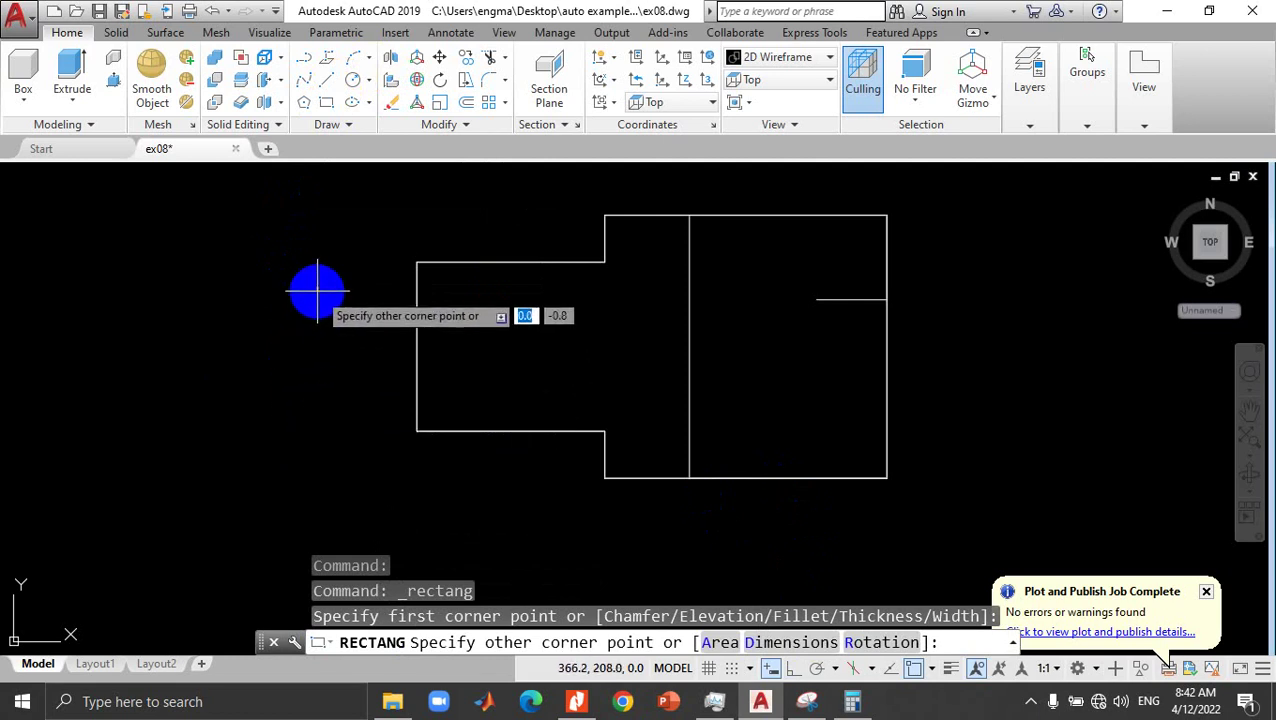
pyautogui.click(810, 641)
pyautogui.write('20')
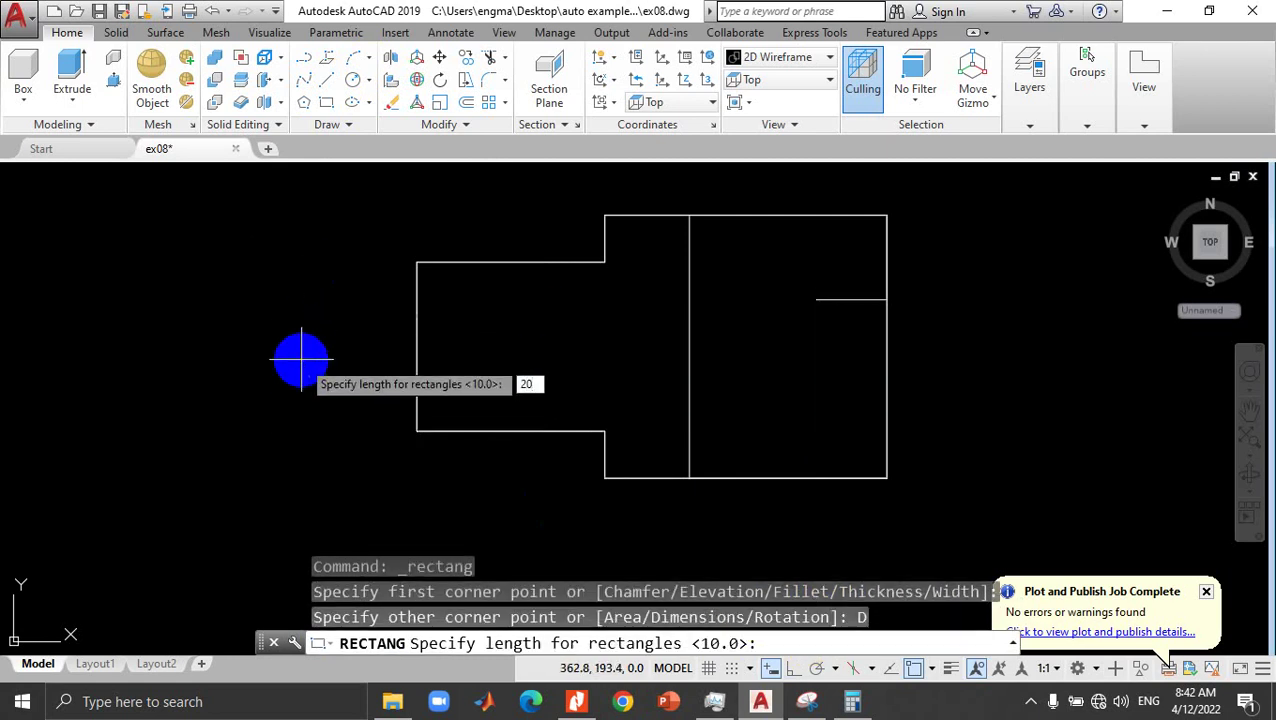
pyautogui.press('Return')
pyautogui.write('12')
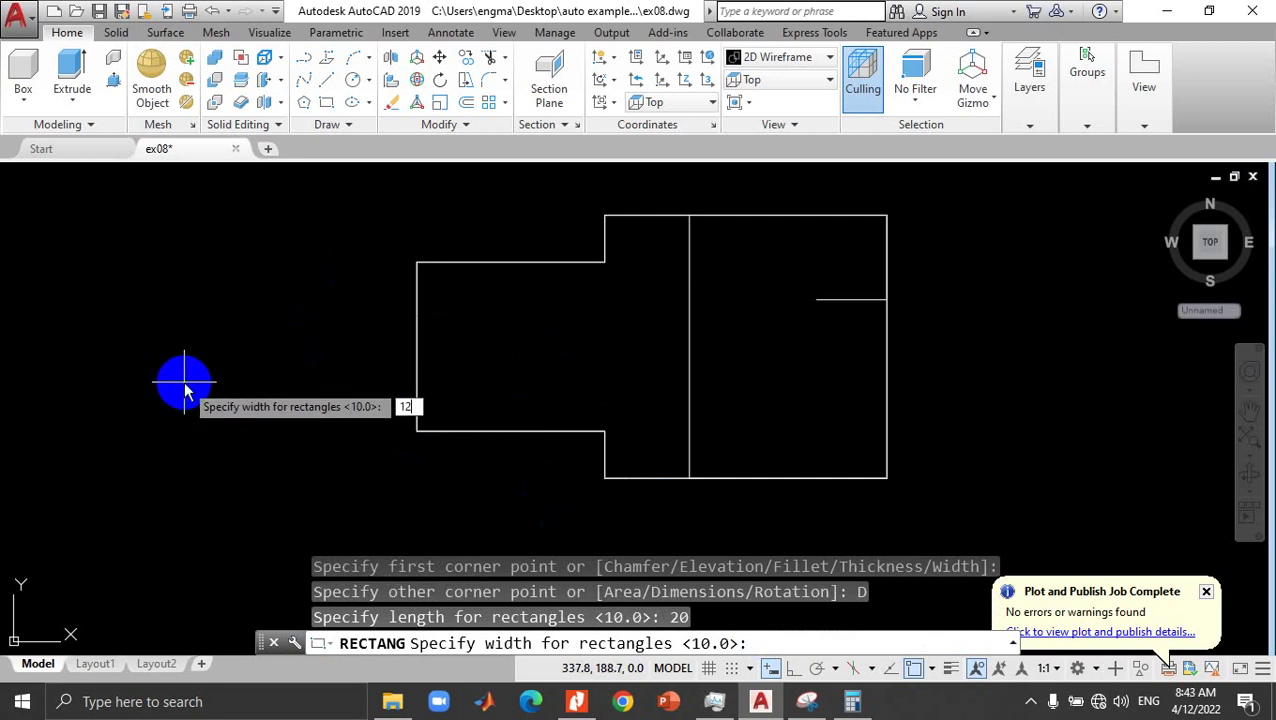
pyautogui.press('Return')
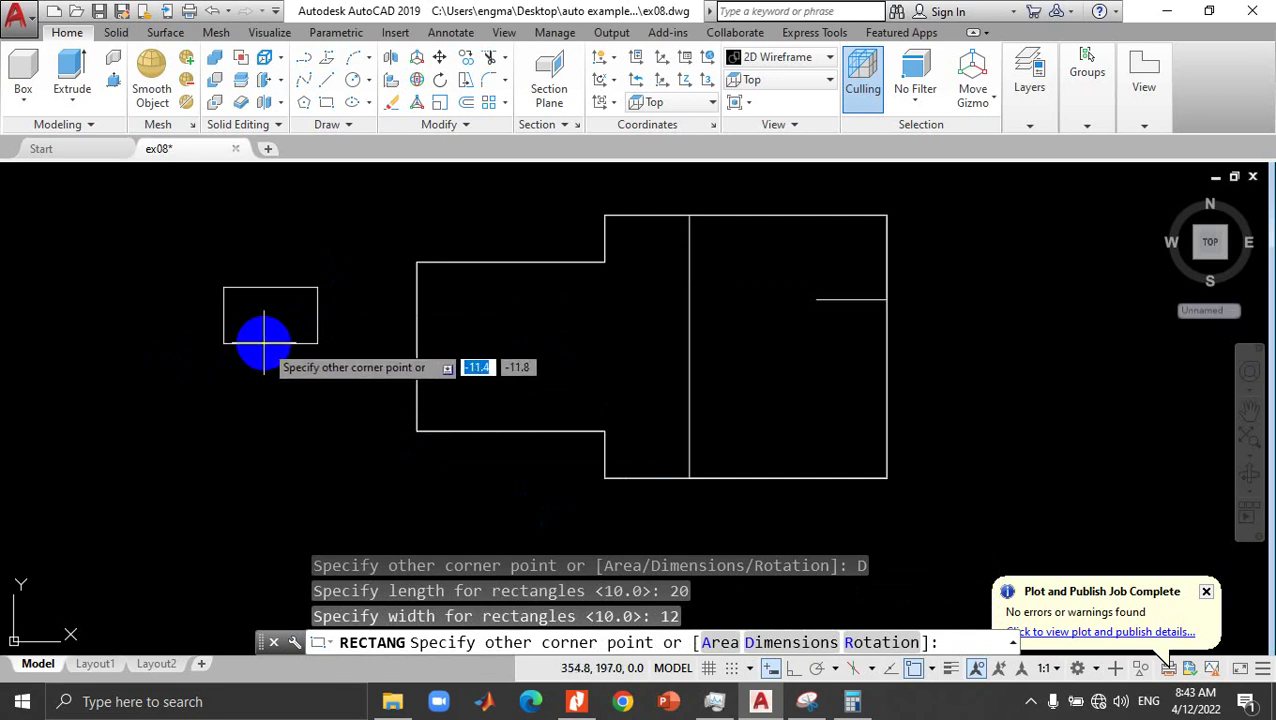
pyautogui.click(263, 343)
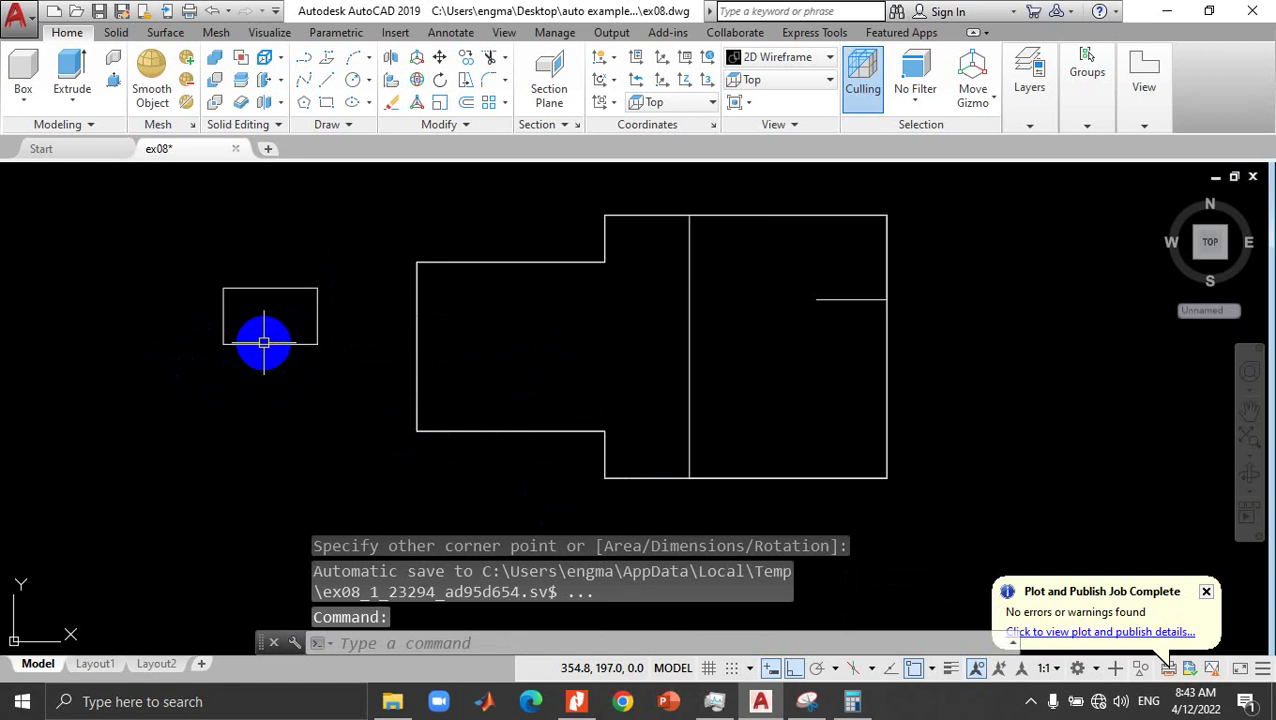
pyautogui.click(271, 343)
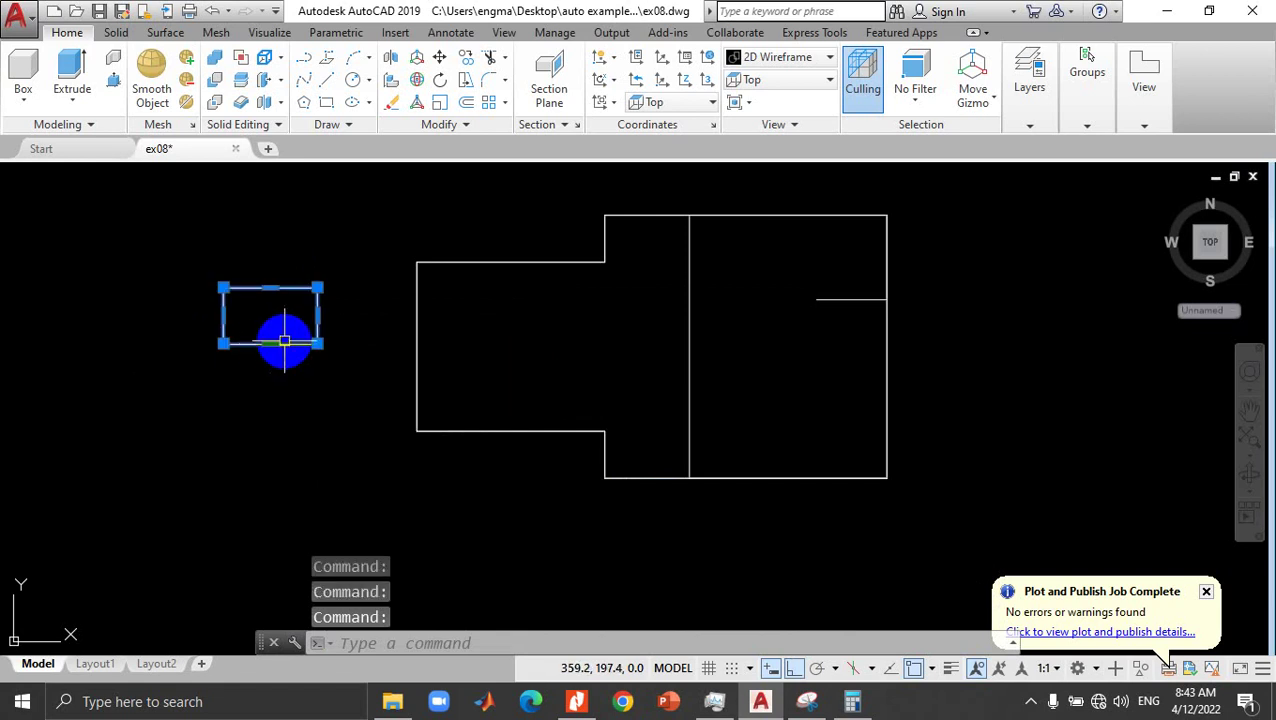
pyautogui.press('Delete')
# Step: Draw a 120 by 20 rectangle left of the outline using the Dimensions option
pyautogui.click(327, 104)
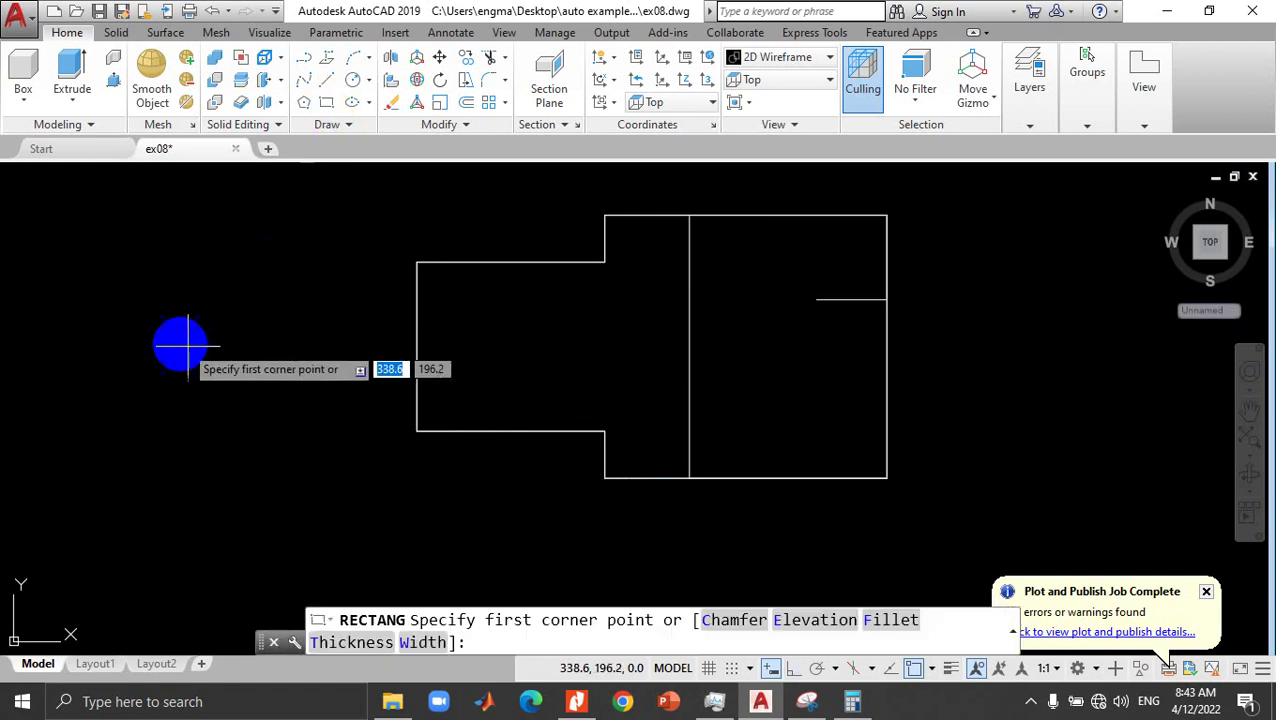
pyautogui.click(157, 335)
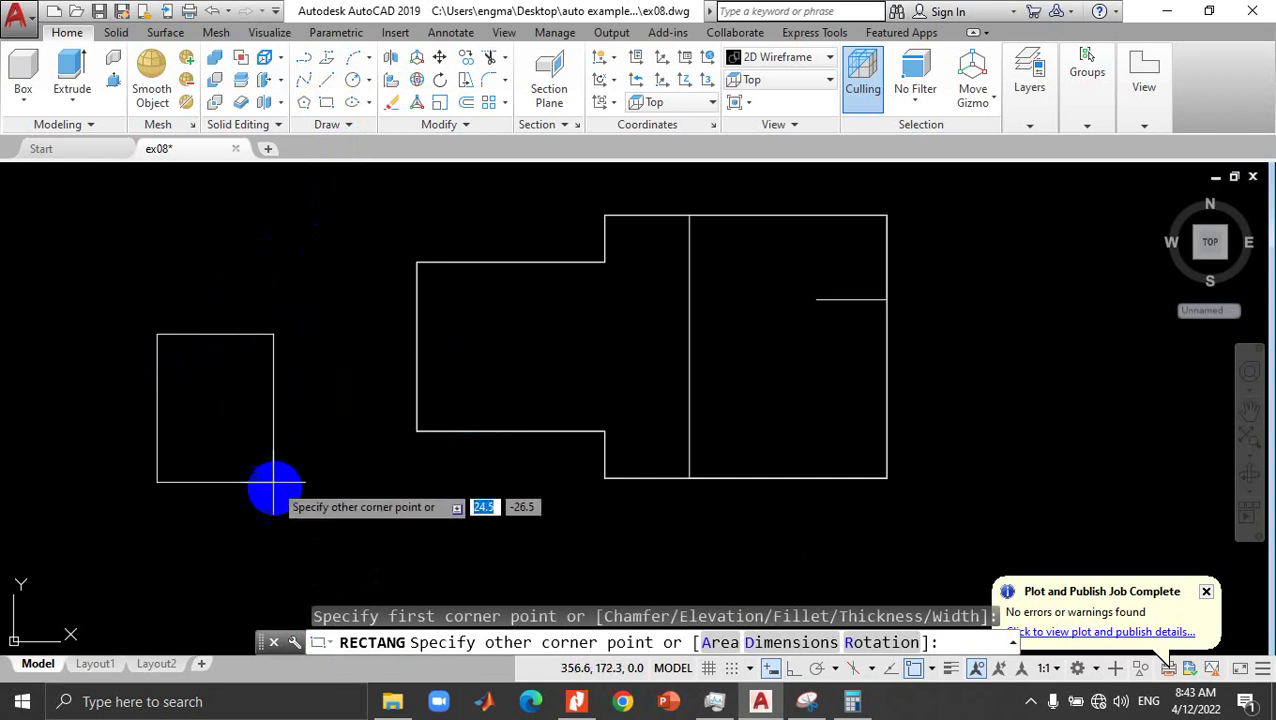
pyautogui.click(773, 643)
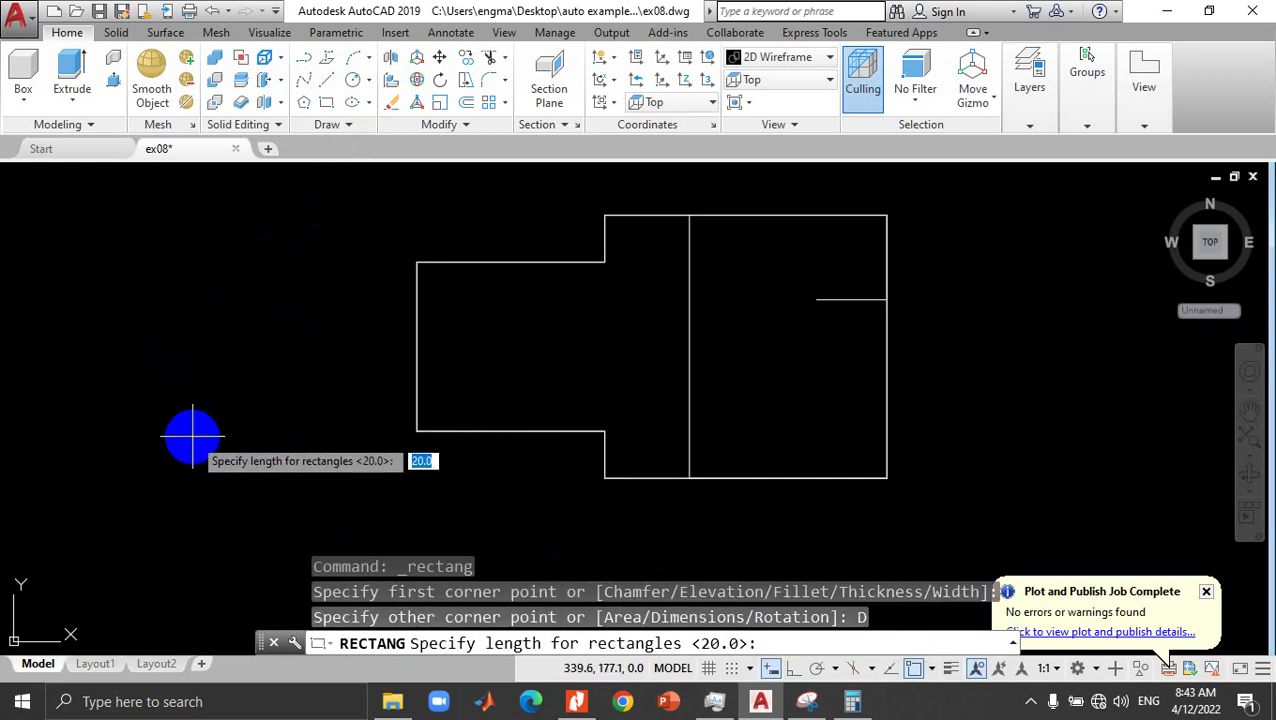
pyautogui.press('Return')
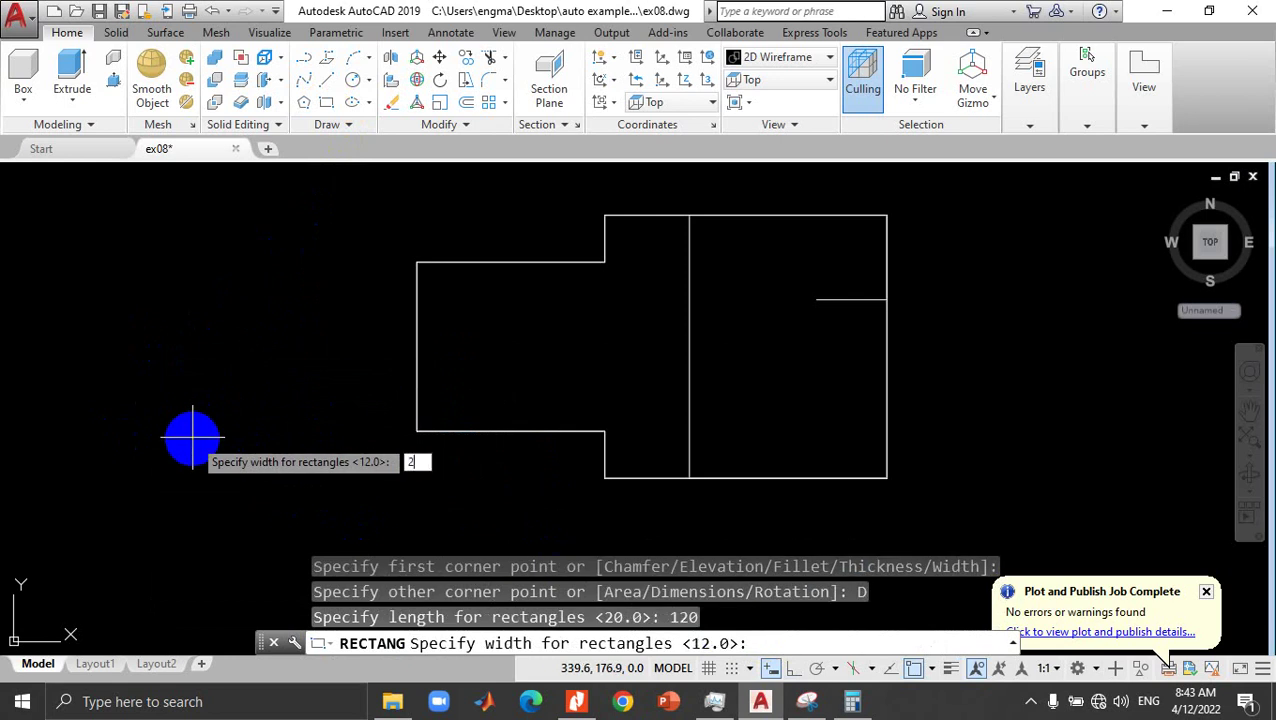
pyautogui.write('0')
pyautogui.press('Return')
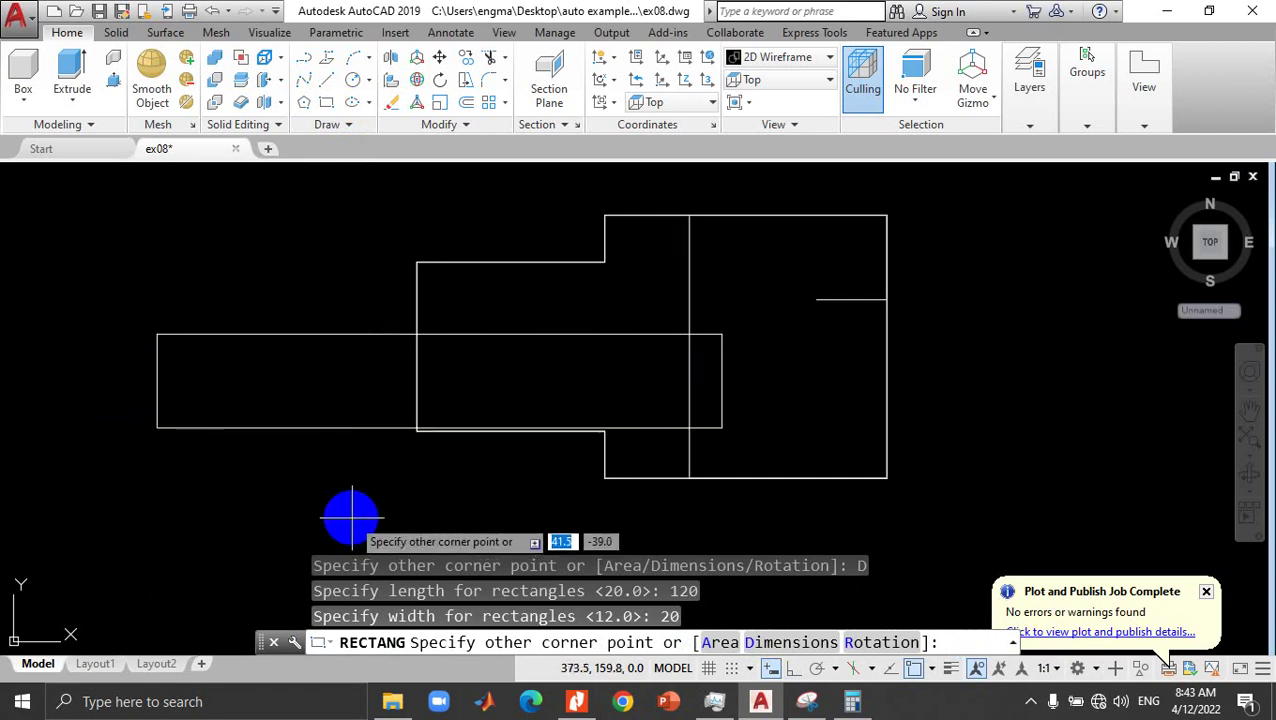
pyautogui.click(340, 453)
# Step: Drag the long rectangle up so it sits above the outline's left side
pyautogui.click(340, 429)
pyautogui.moveTo(340, 429); pyautogui.dragTo(263, 375)
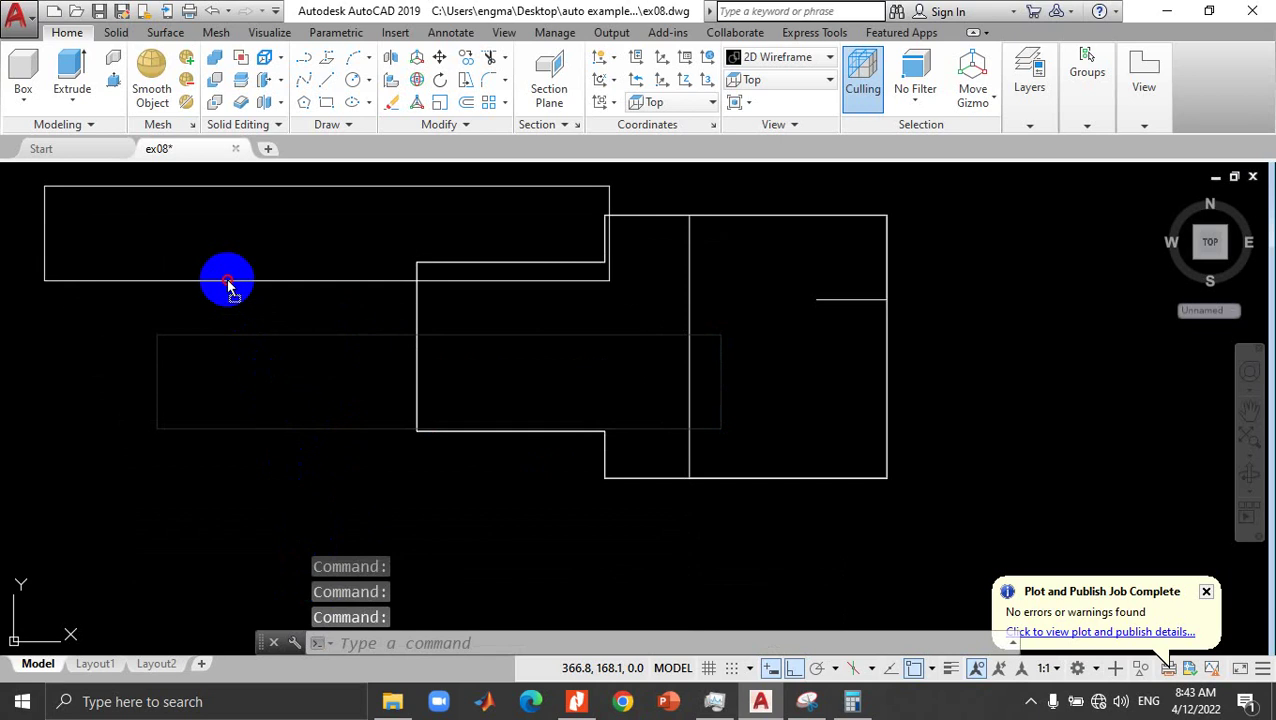
pyautogui.moveTo(263, 375); pyautogui.dragTo(219, 299)
pyautogui.scroll(-1, 296, 340)
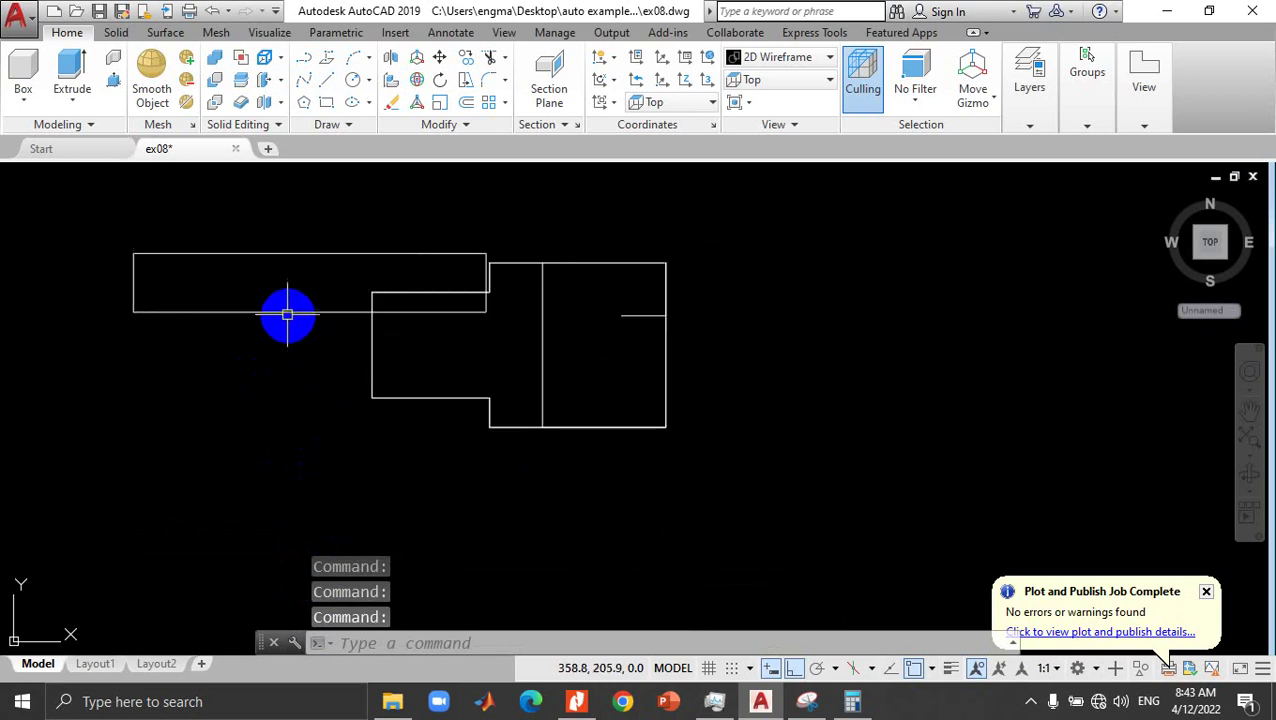
pyautogui.click(287, 311)
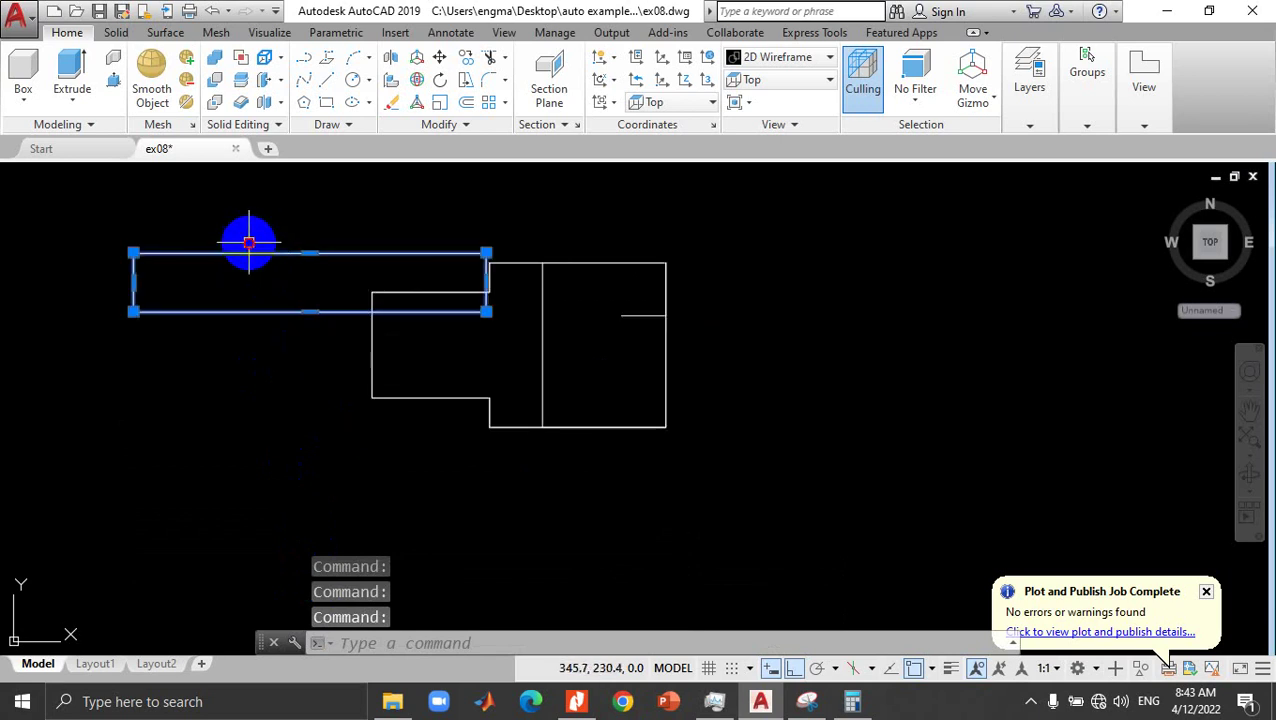
pyautogui.moveTo(249, 243); pyautogui.dragTo(233, 205)
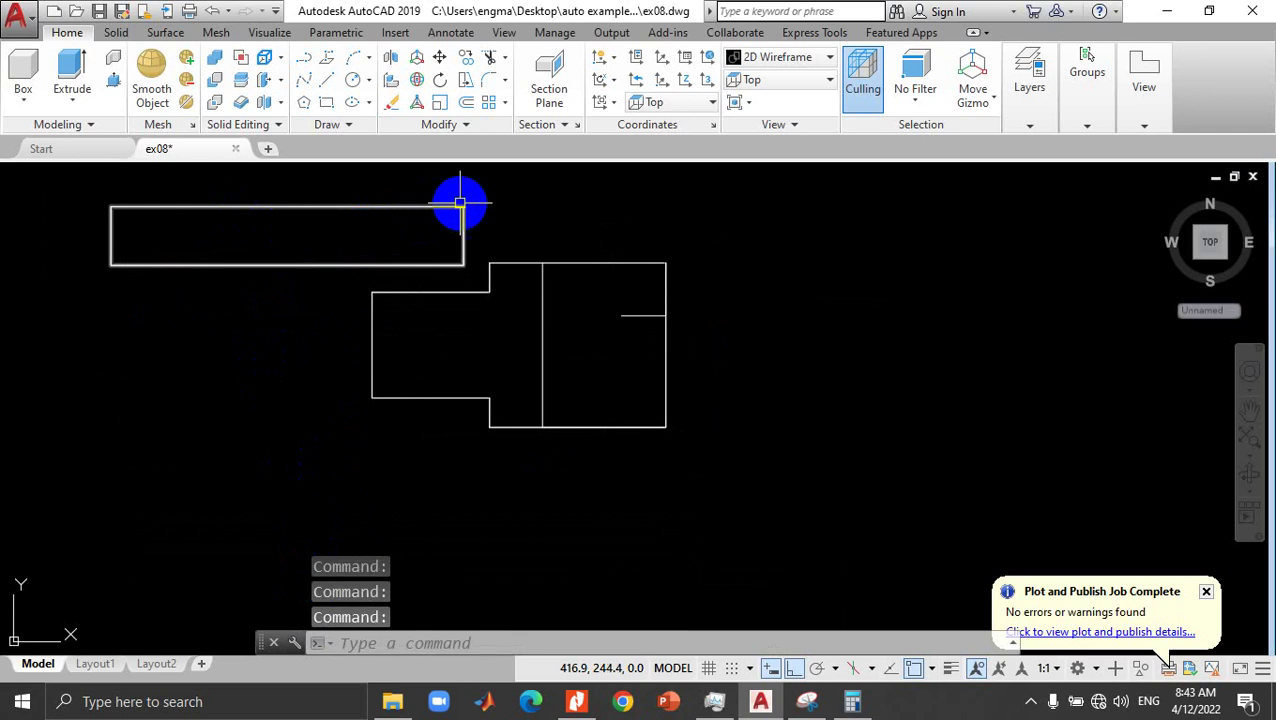
# Step: On the Snipping Tool sketch, draw a red leader from the 20 label to the 15 corner, then hide it
pyautogui.click(812, 699)
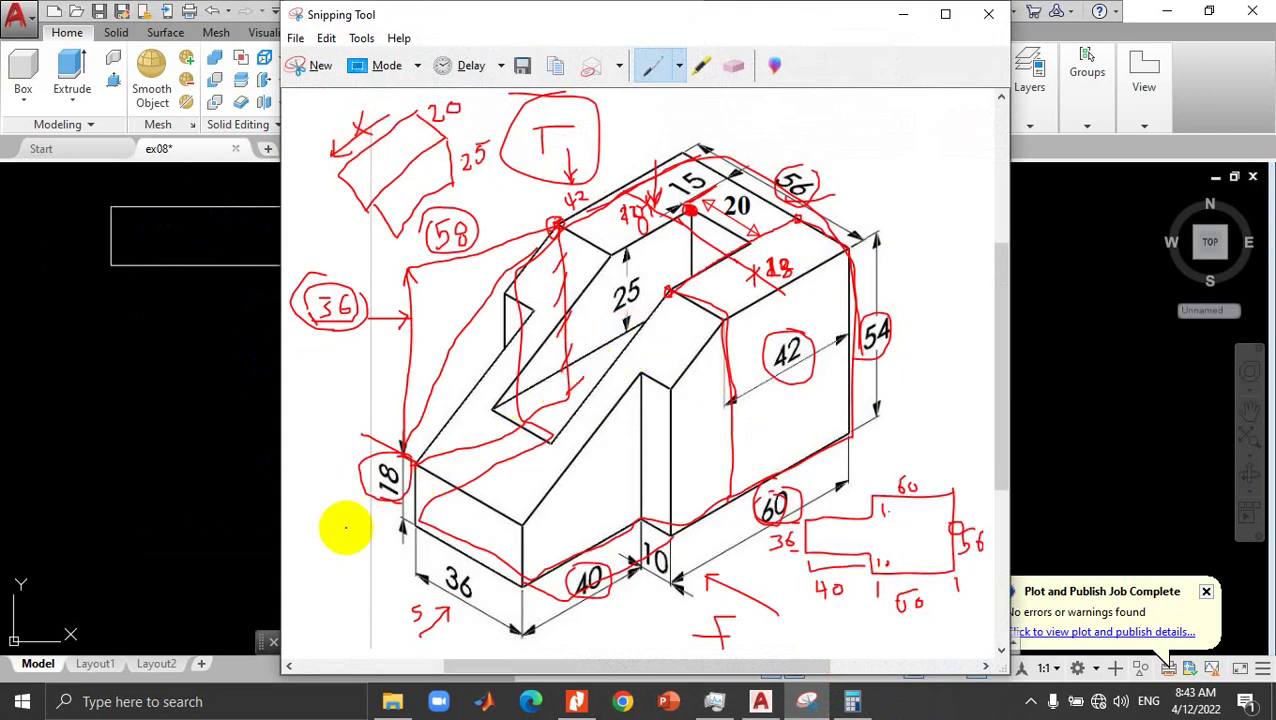
pyautogui.click(898, 16)
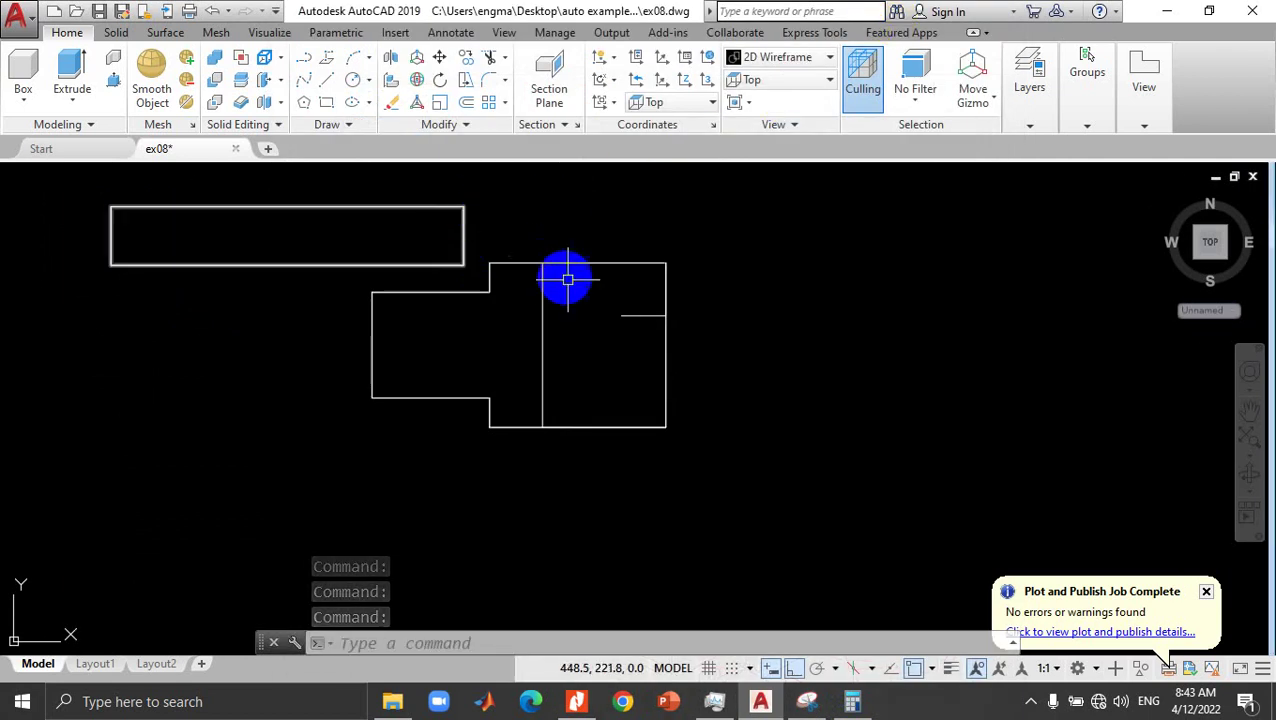
pyautogui.click(822, 706)
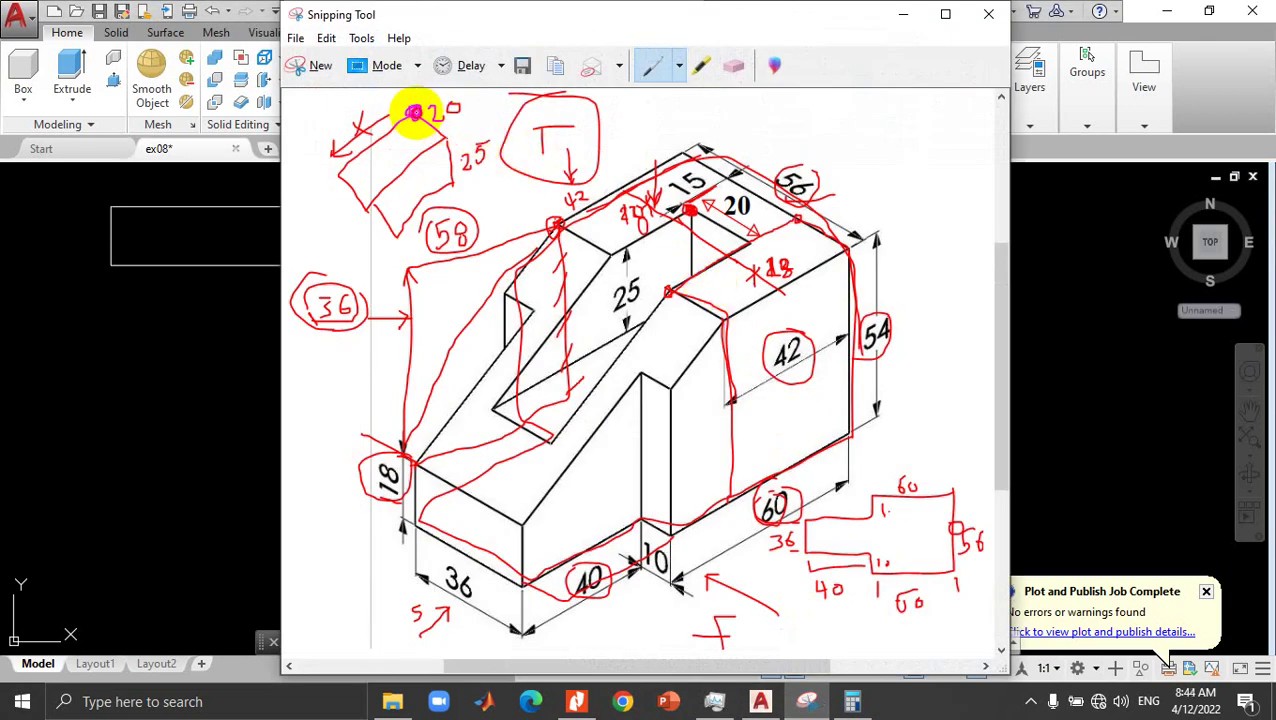
pyautogui.moveTo(418, 113); pyautogui.dragTo(672, 193)
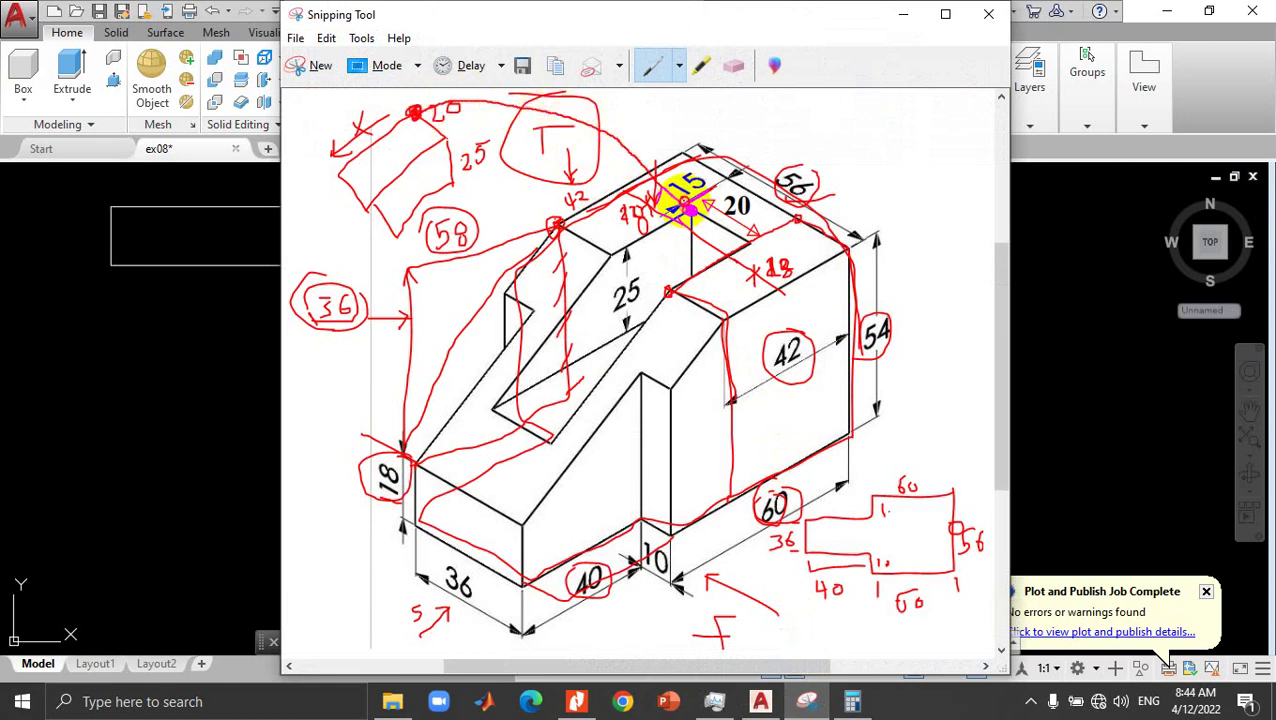
pyautogui.click(900, 16)
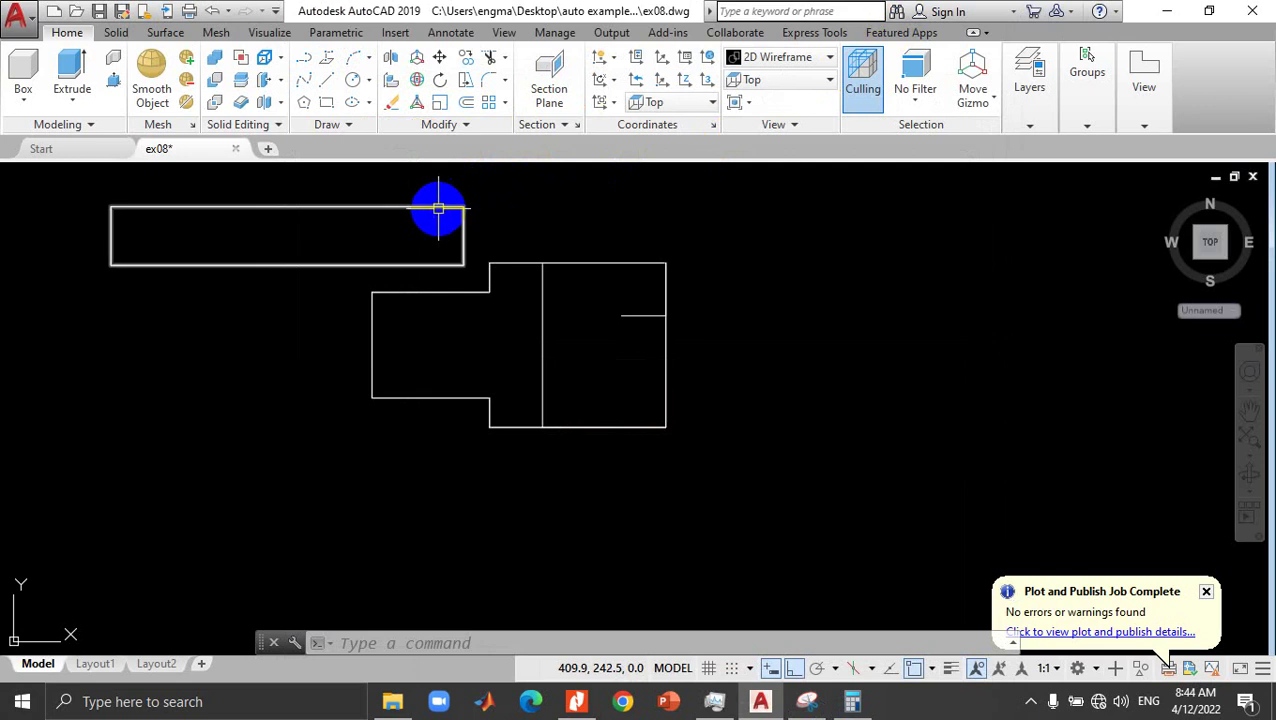
# Step: Move the 120-by-20 rectangle, Ortho off, so its upper-right corner meets the 15-unit guide line's end
pyautogui.click(438, 208)
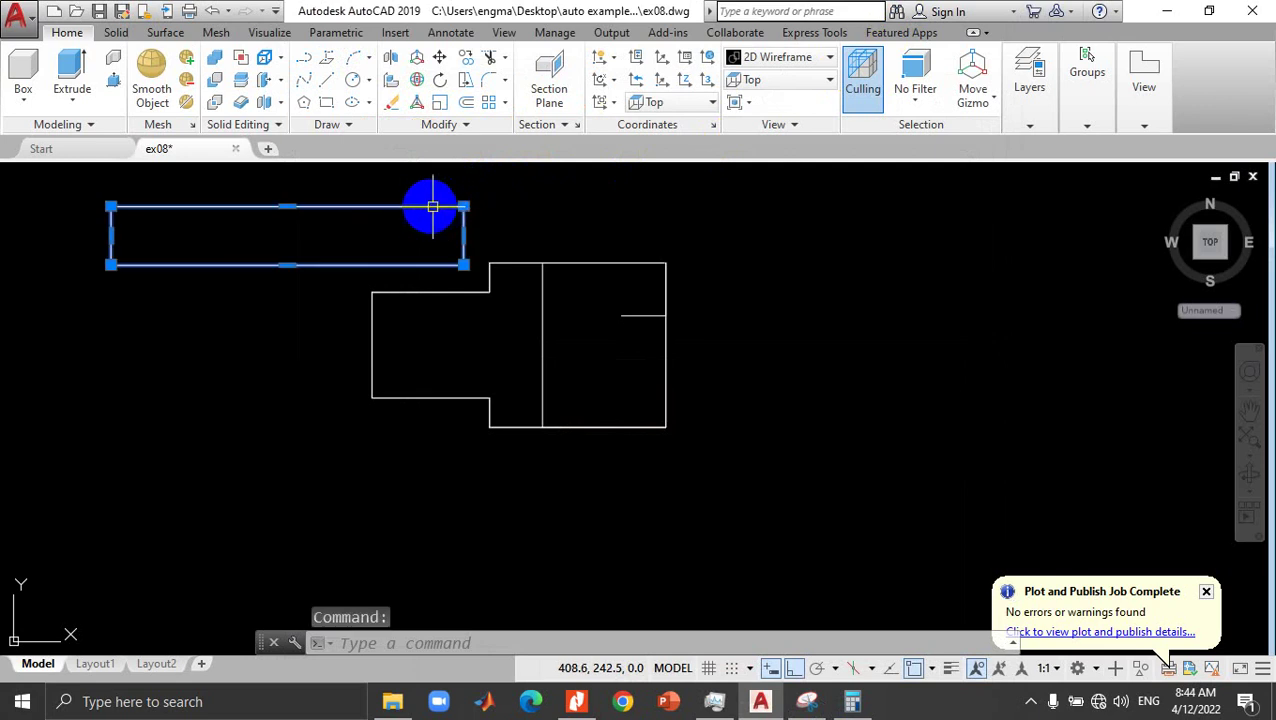
pyautogui.click(438, 58)
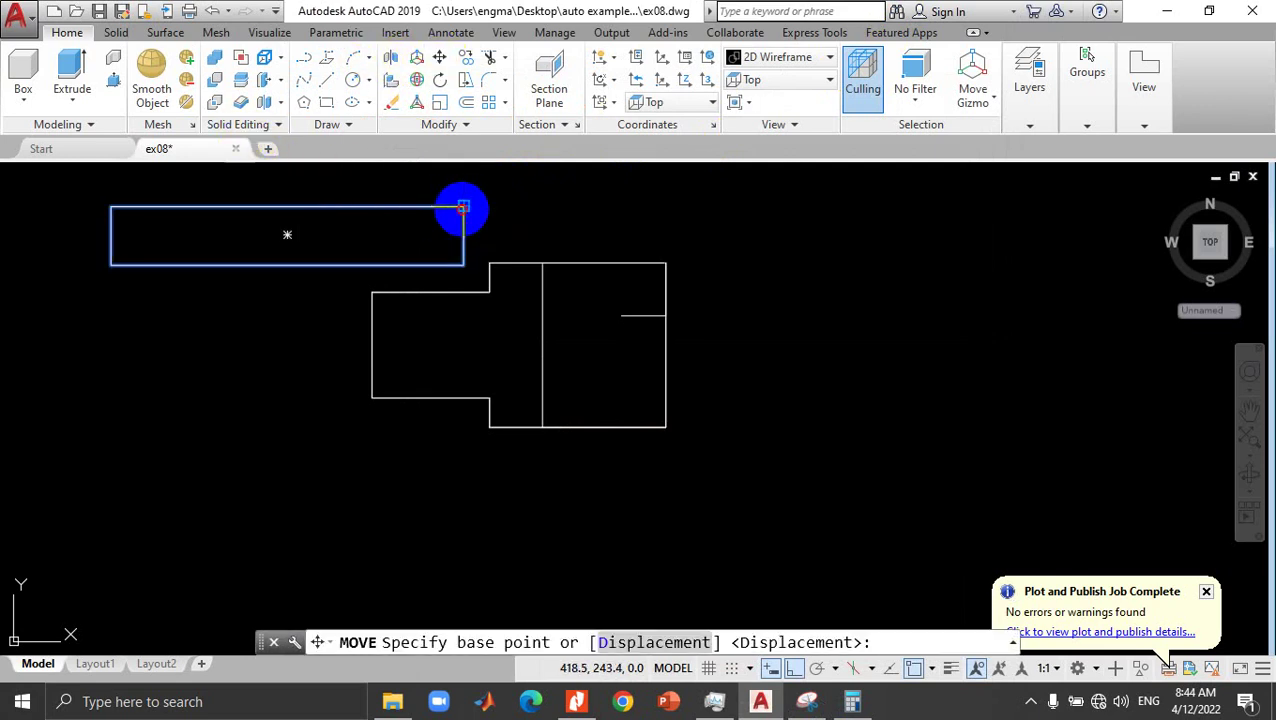
pyautogui.click(463, 207)
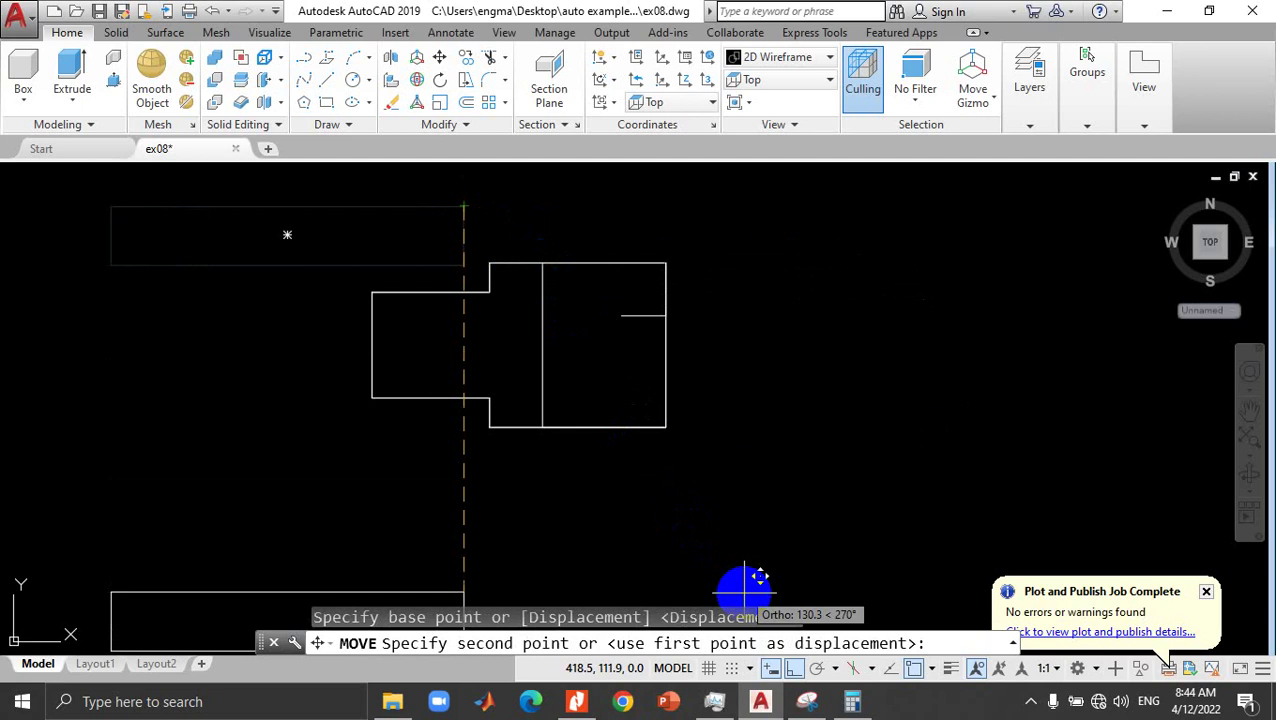
pyautogui.click(792, 668)
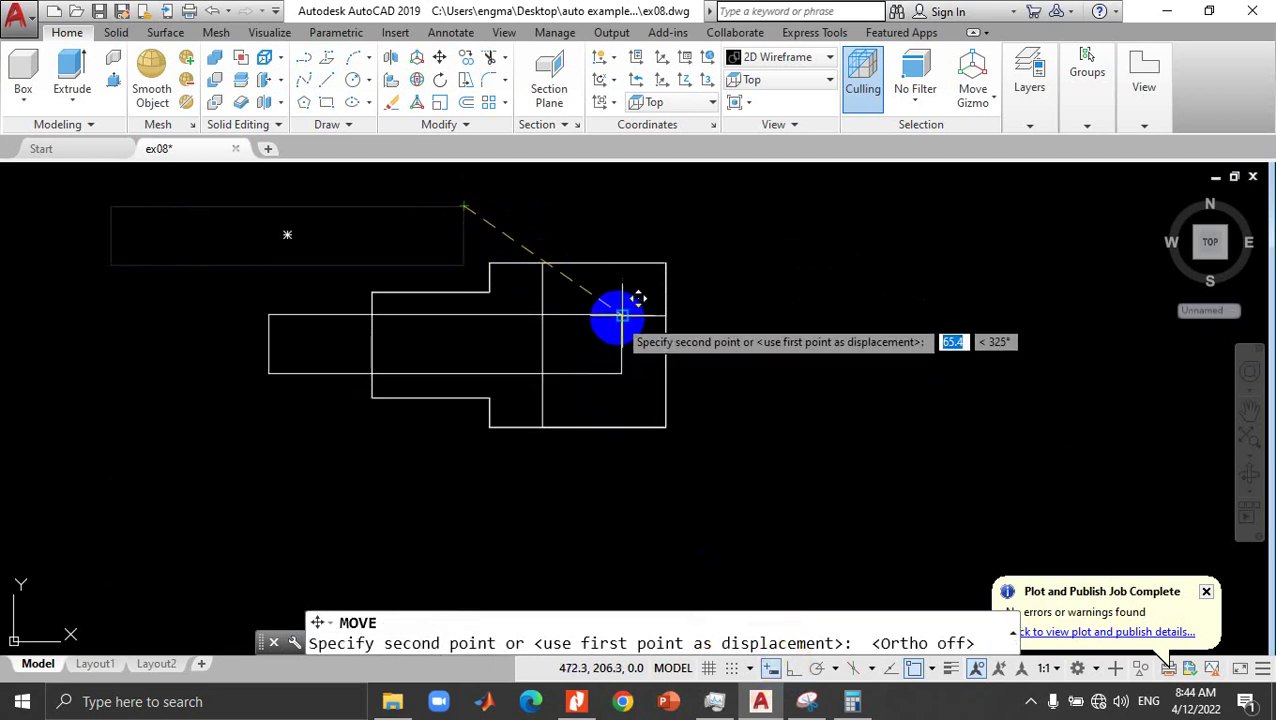
pyautogui.click(622, 316)
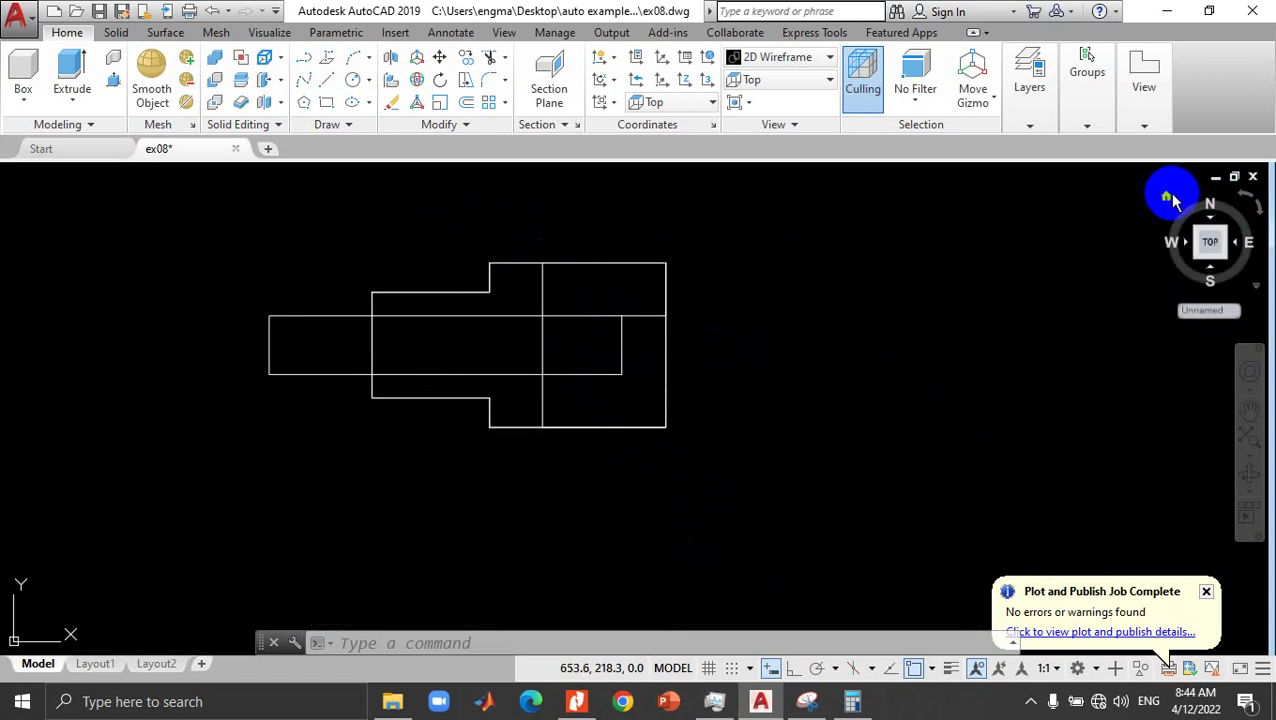
# Step: Switch to the Home isometric view and start moving the 120-by-20 rectangle vertically from its corner, Ortho on
pyautogui.click(1168, 197)
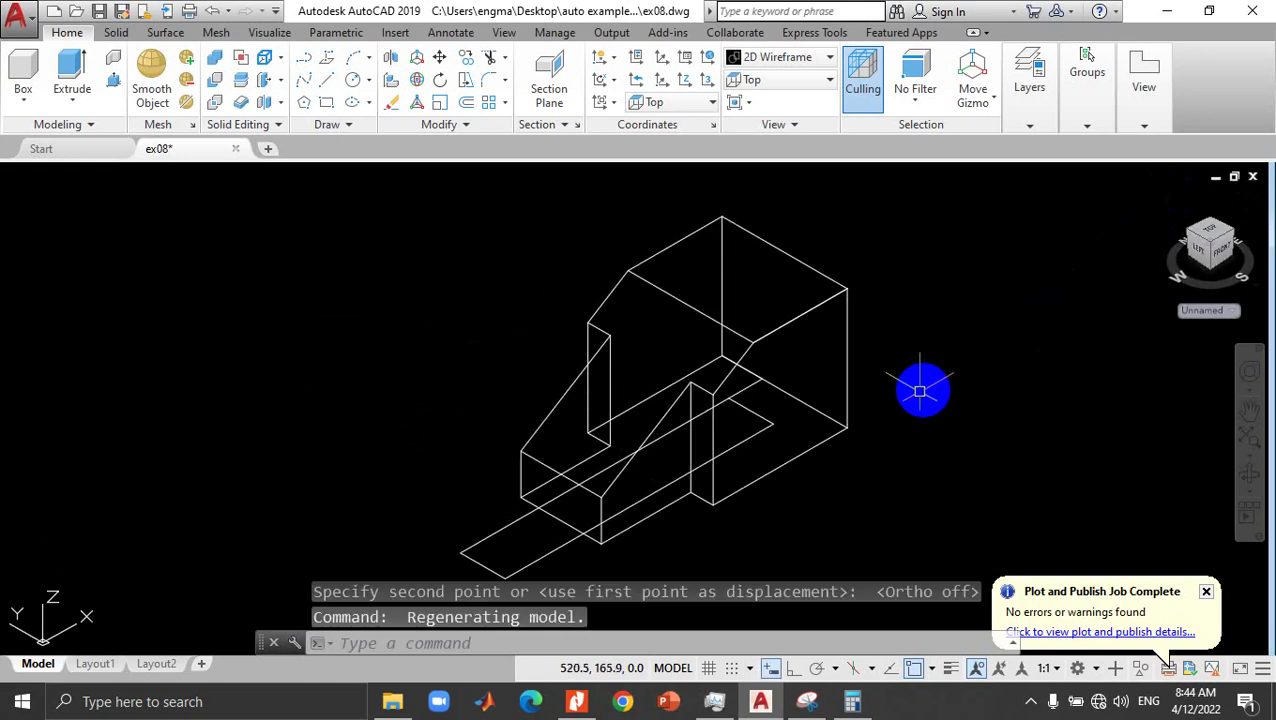
pyautogui.click(766, 422)
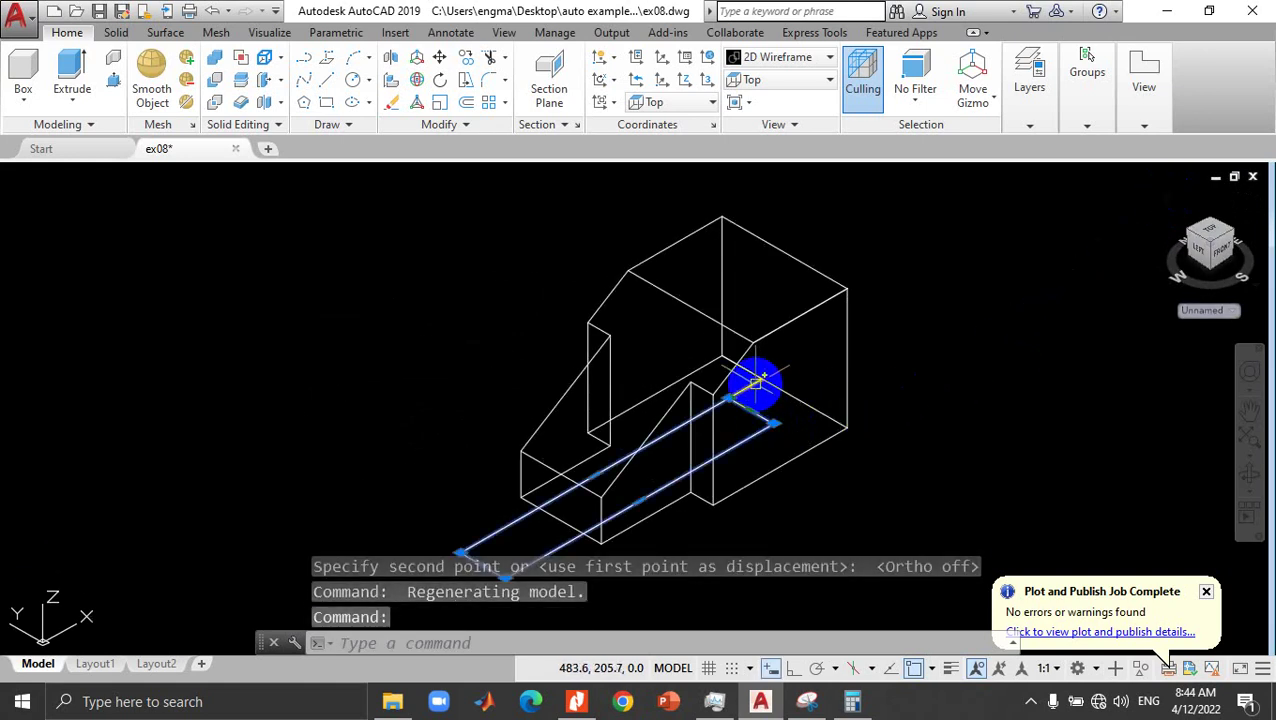
pyautogui.click(757, 381)
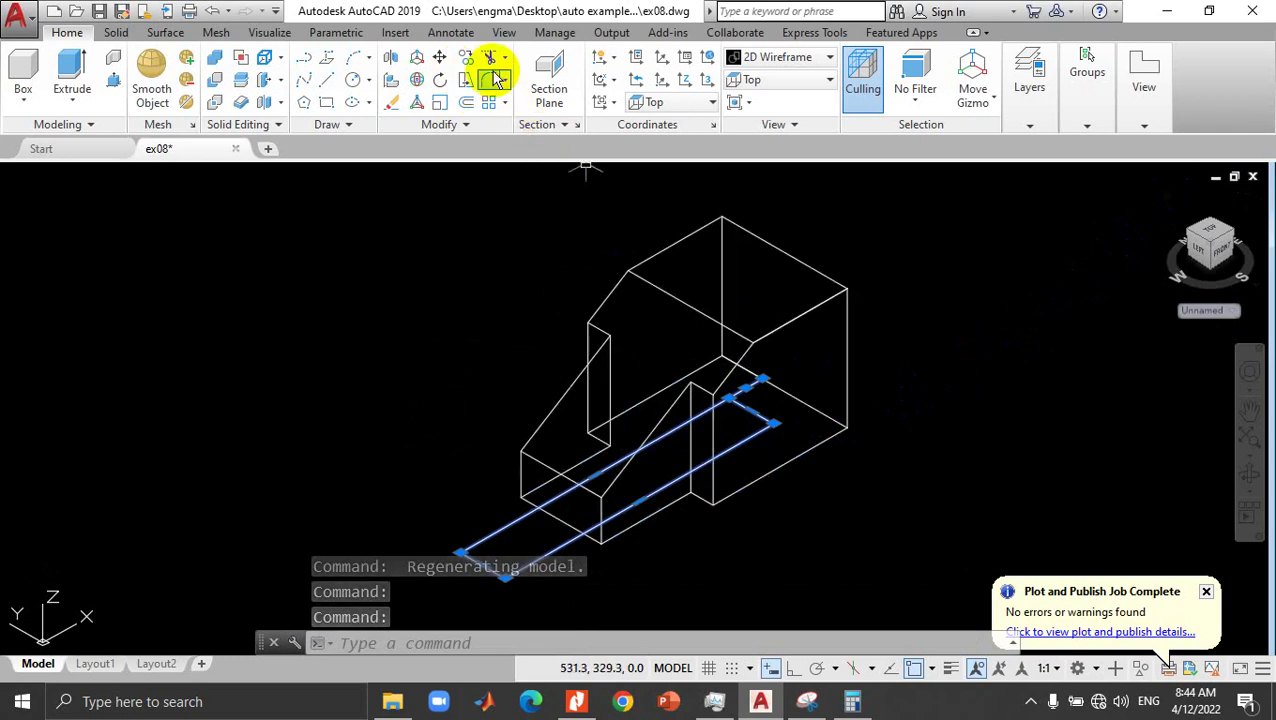
pyautogui.click(441, 60)
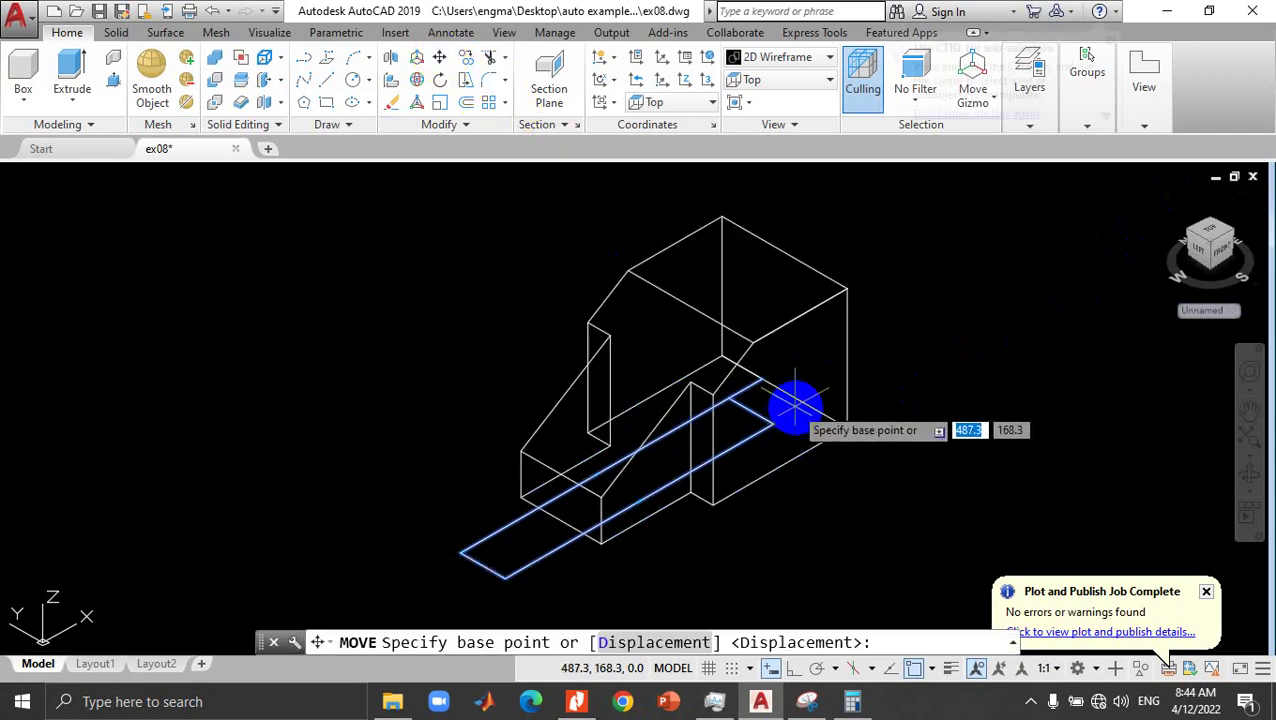
pyautogui.click(763, 378)
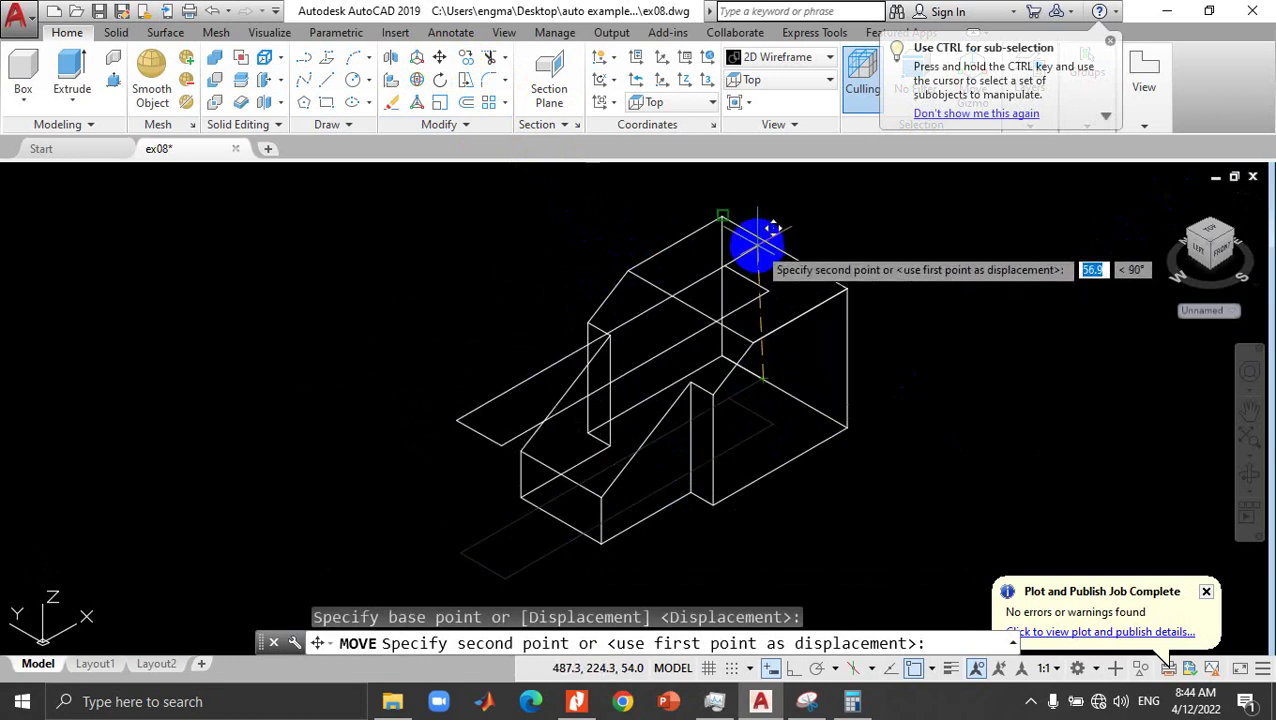
pyautogui.click(795, 669)
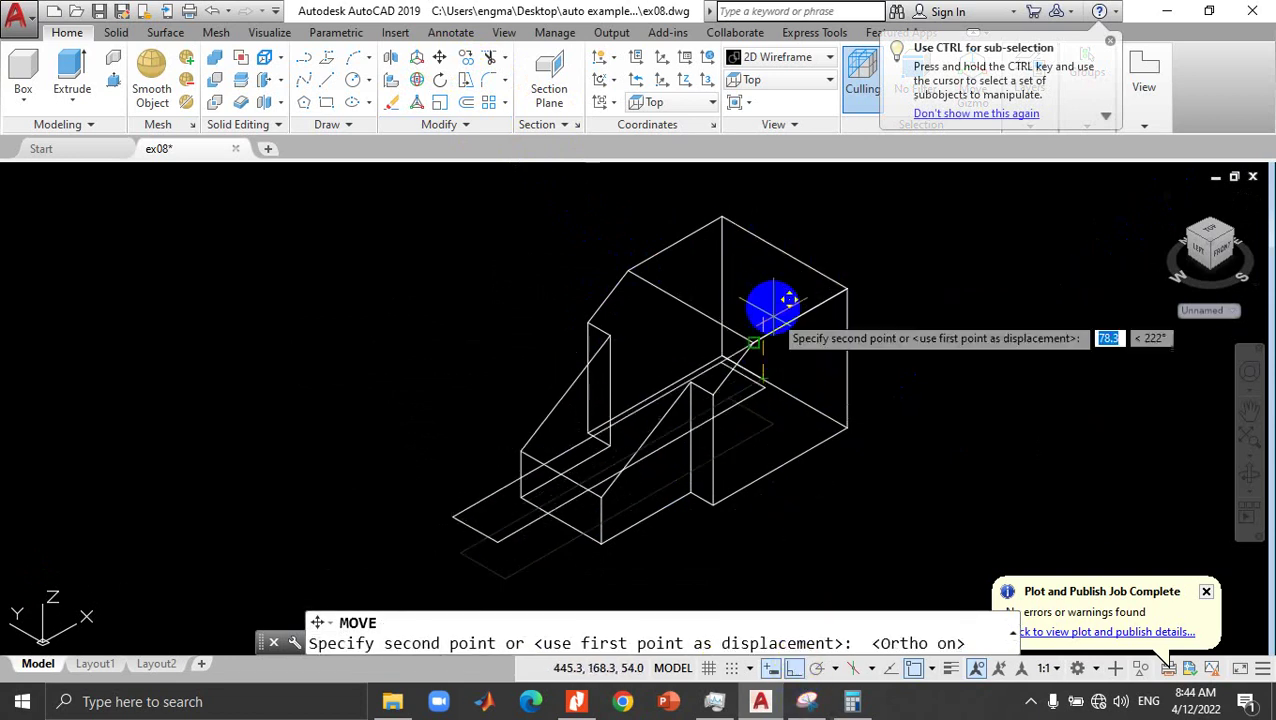
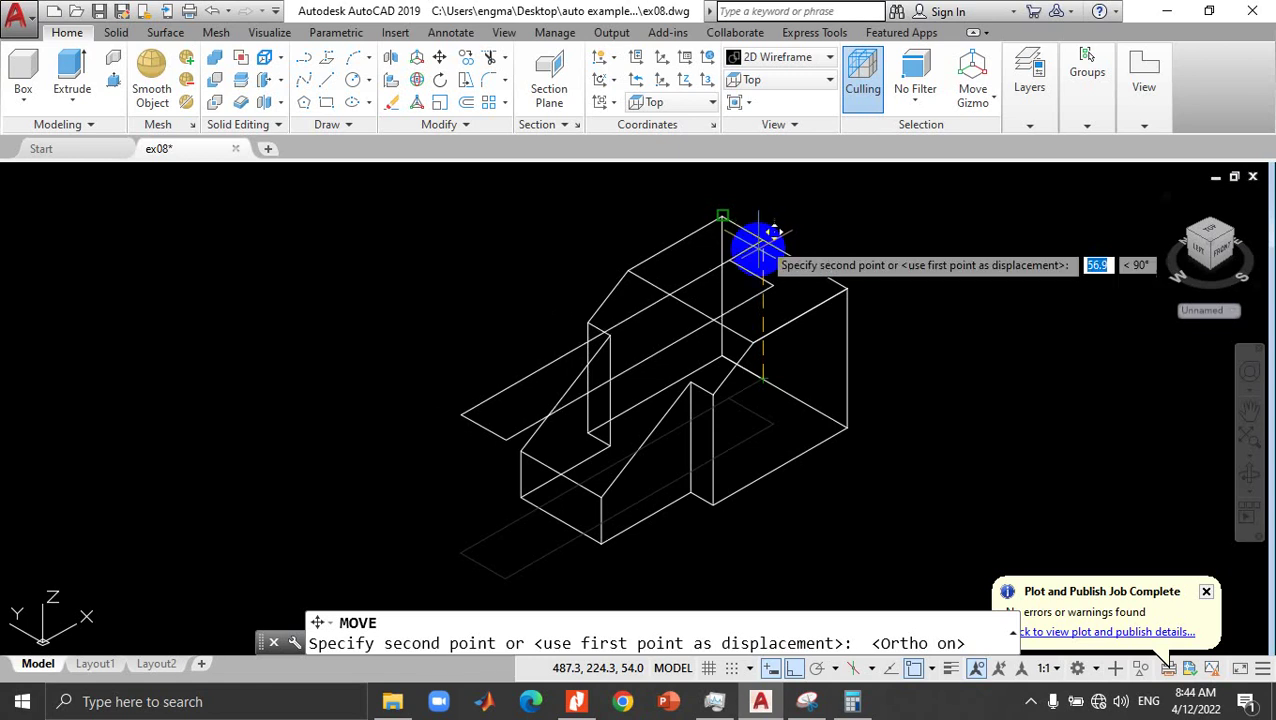
# Step: Move the rectangular slot profile up along Z, then undo that move
pyautogui.click(745, 370)
pyautogui.press('Escape')
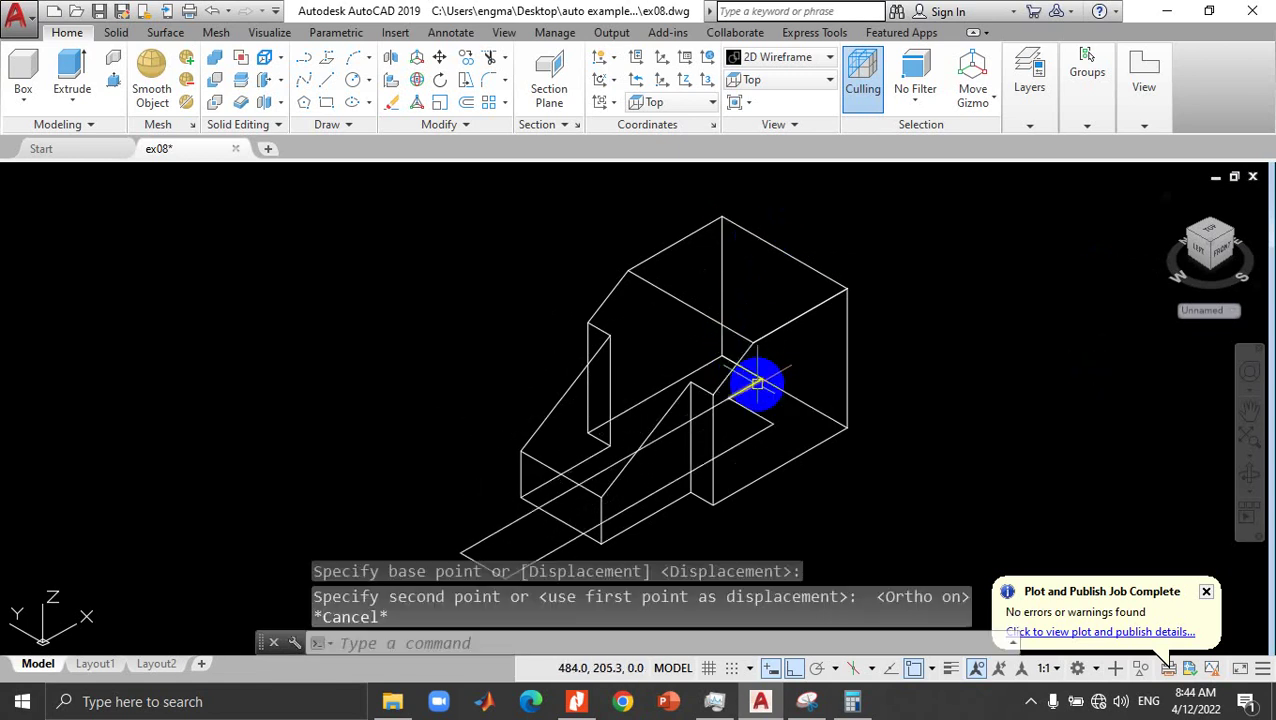
pyautogui.click(750, 405)
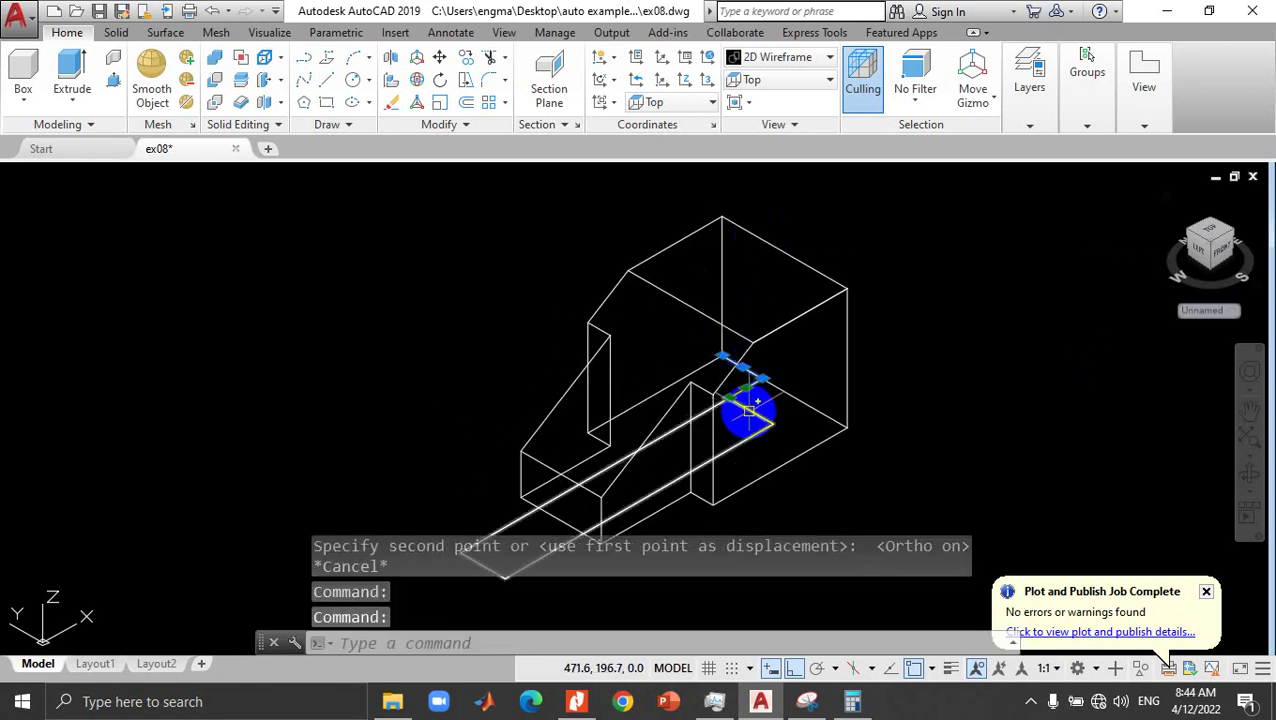
pyautogui.click(438, 57)
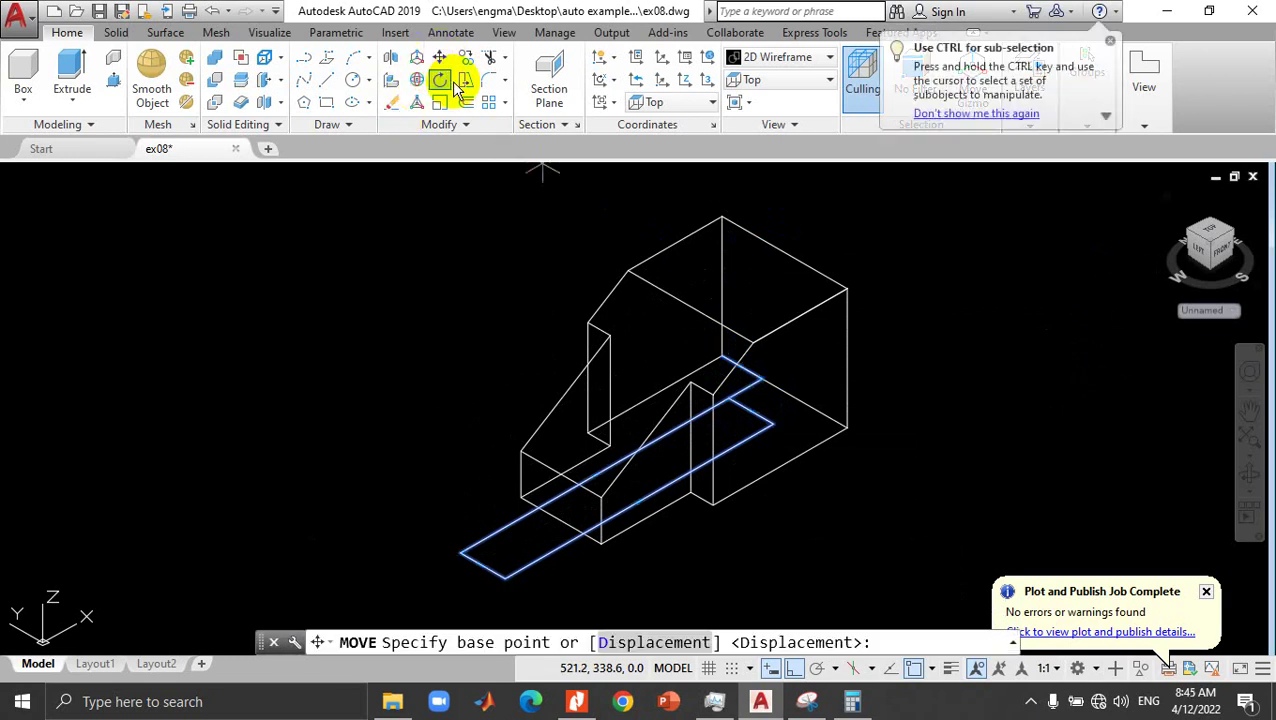
pyautogui.click(724, 355)
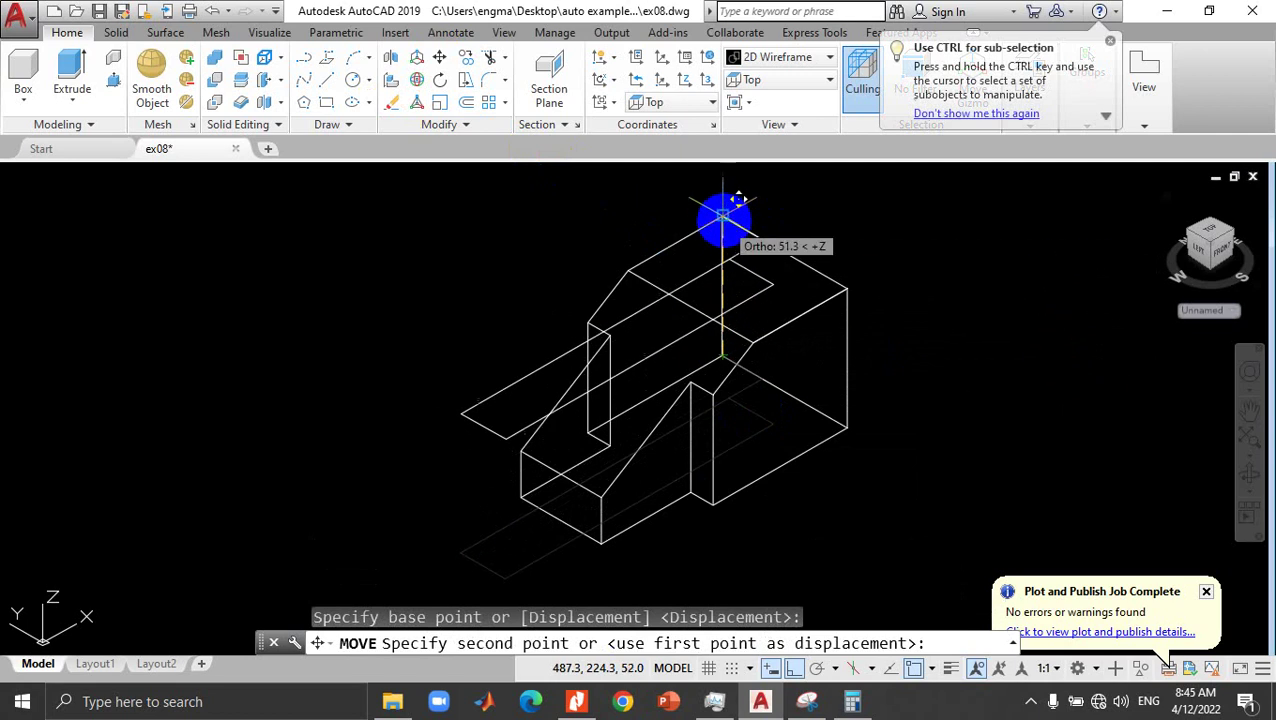
pyautogui.click(723, 213)
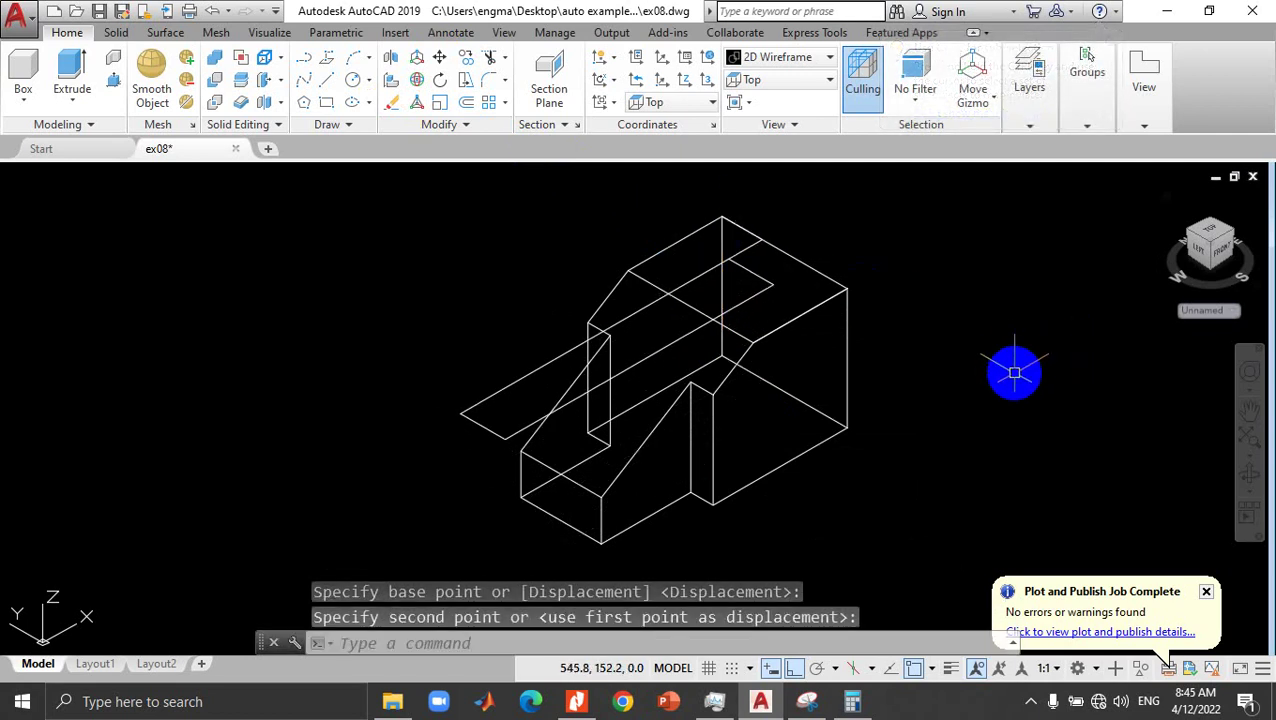
pyautogui.hotkey('ctrl', 'z')
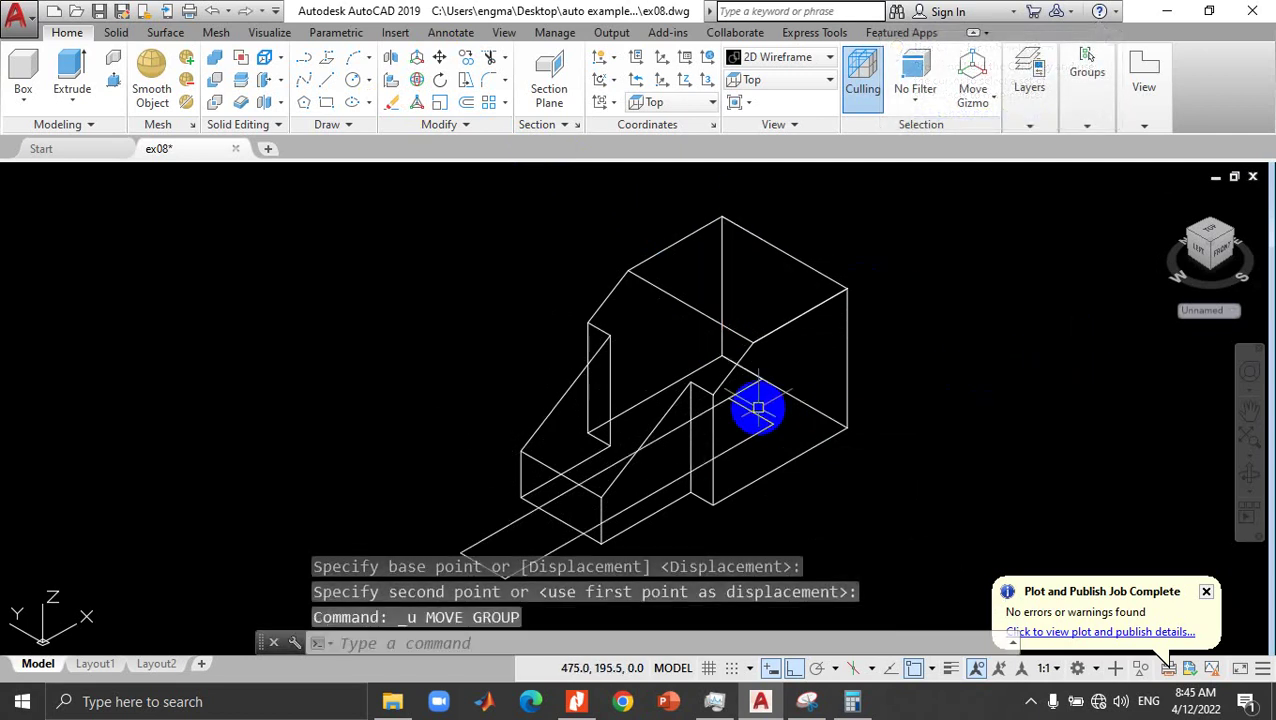
# Step: Move the rectangular profile up along +Z to sit level with the block's top
pyautogui.click(746, 406)
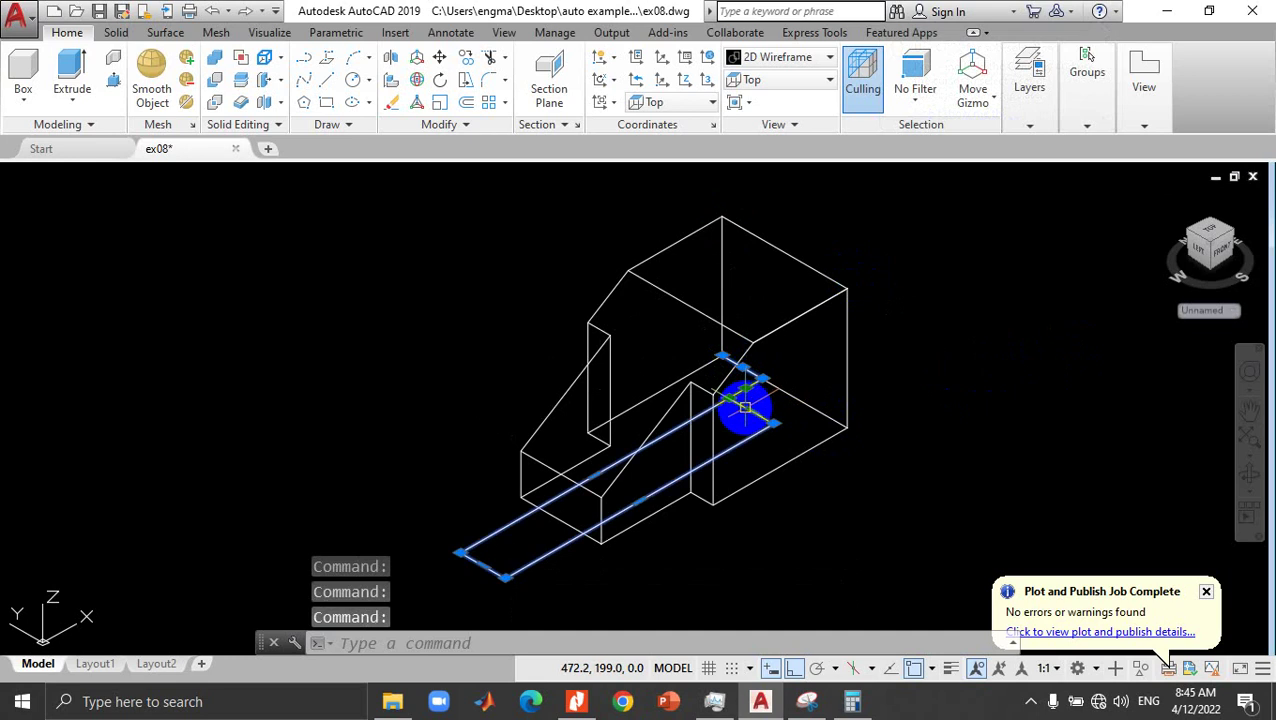
pyautogui.click(440, 60)
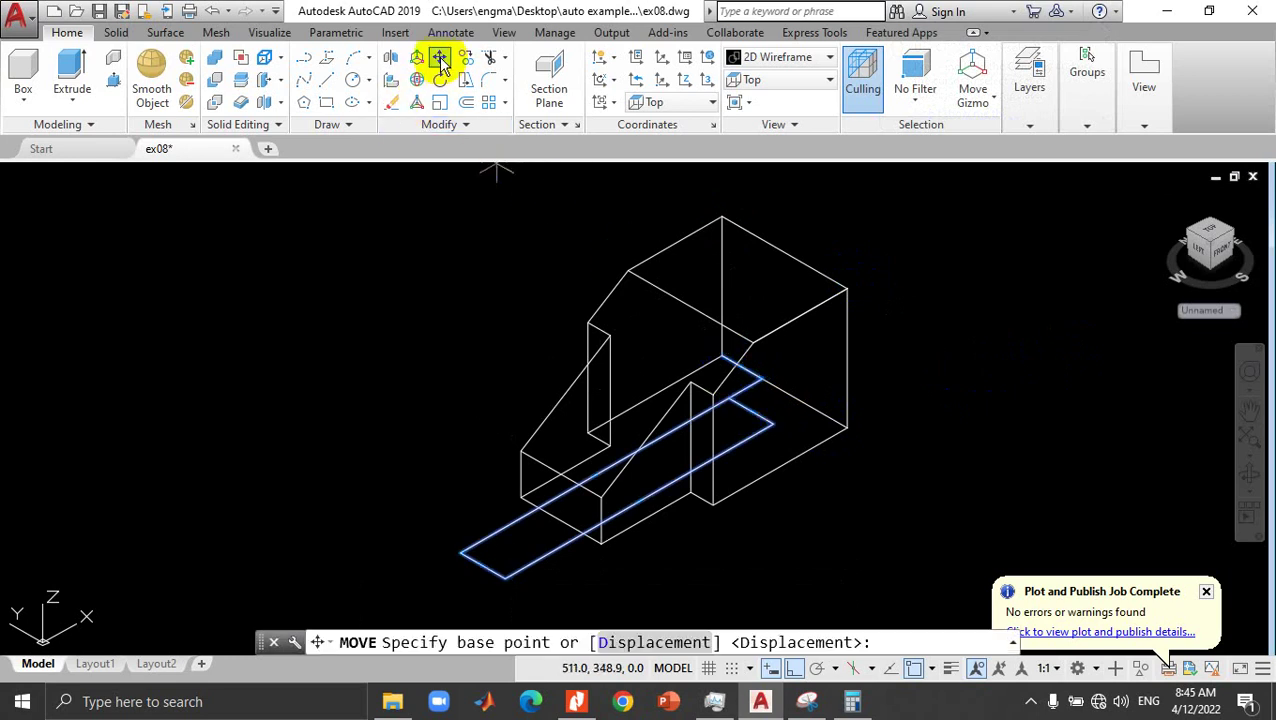
pyautogui.click(722, 352)
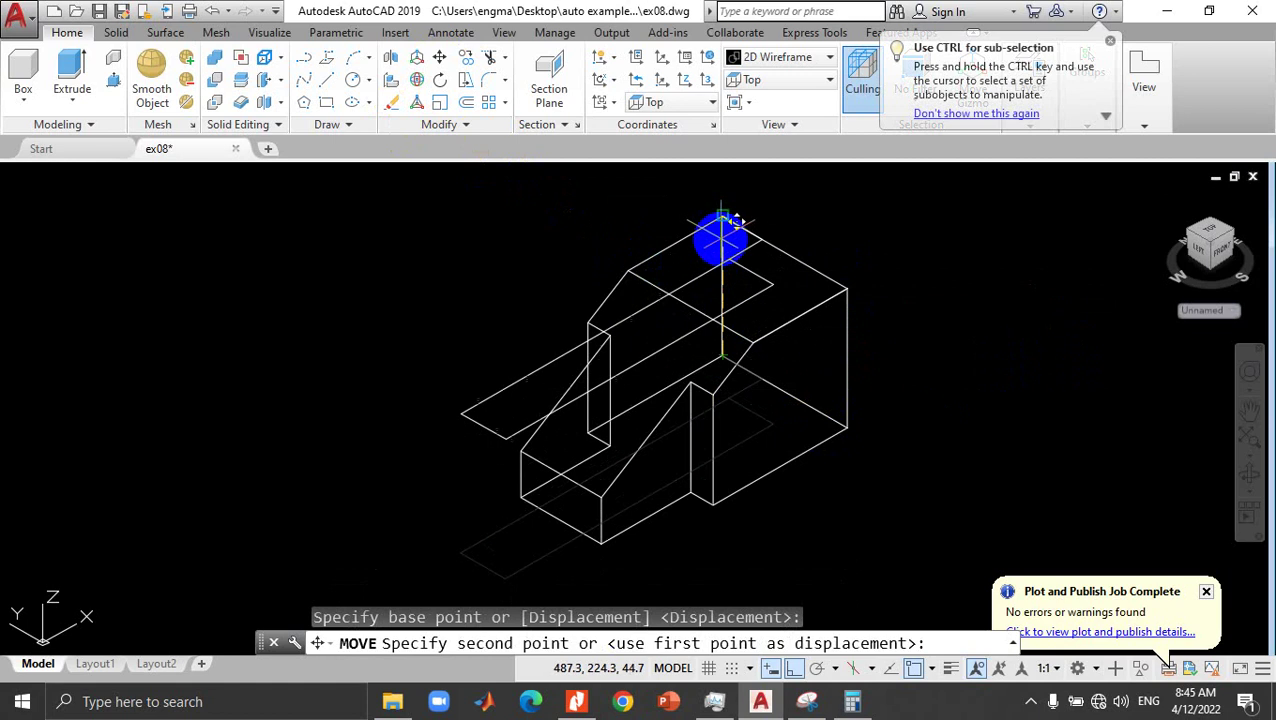
pyautogui.click(721, 210)
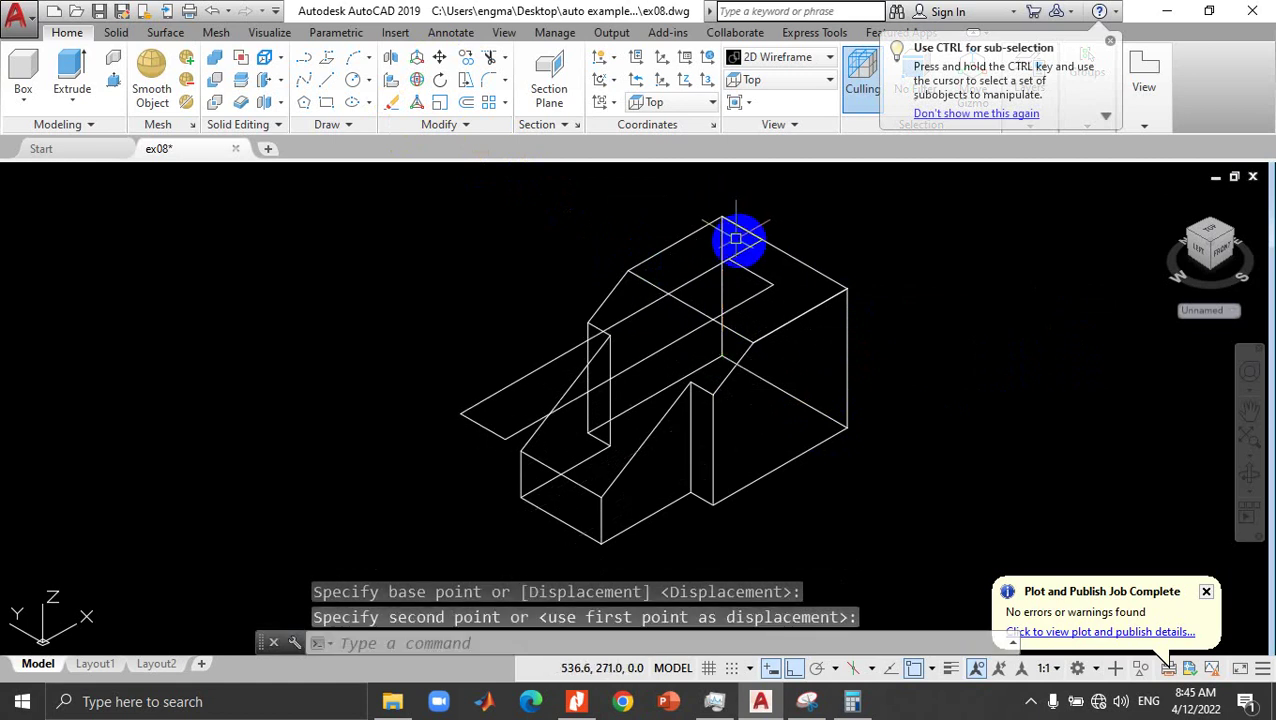
pyautogui.click(751, 226)
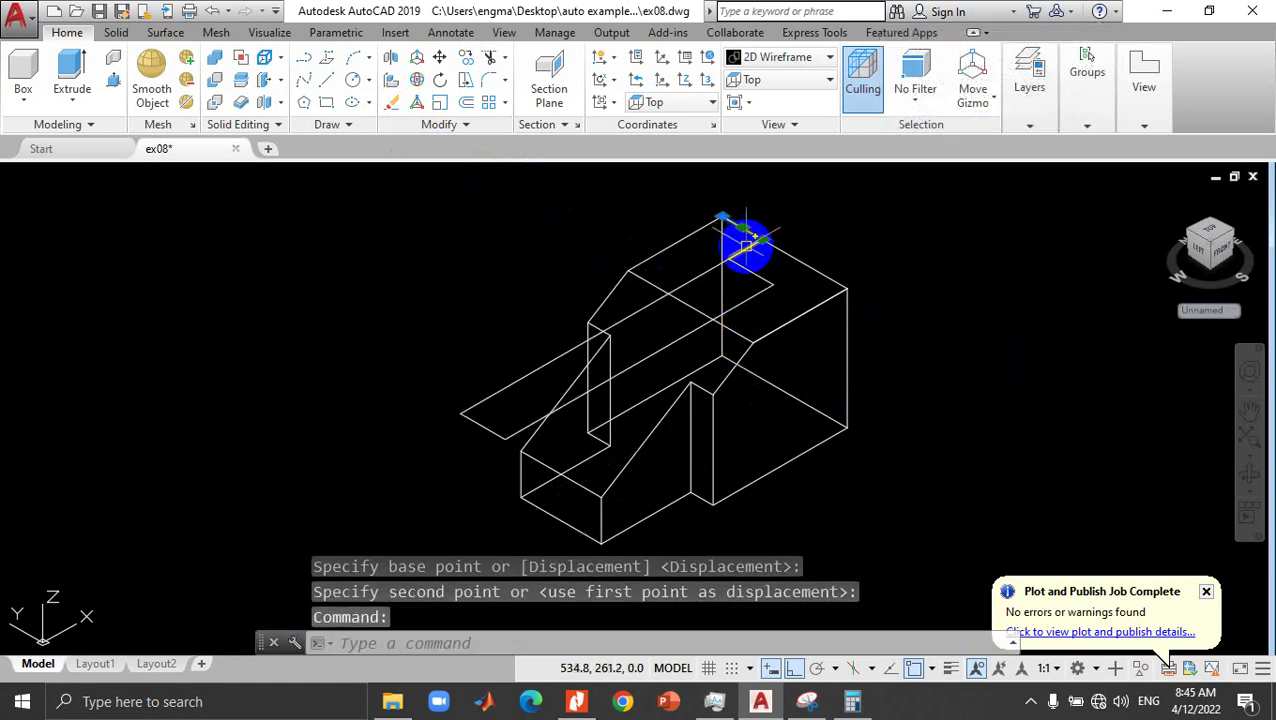
pyautogui.click(745, 245)
pyautogui.press('Escape')
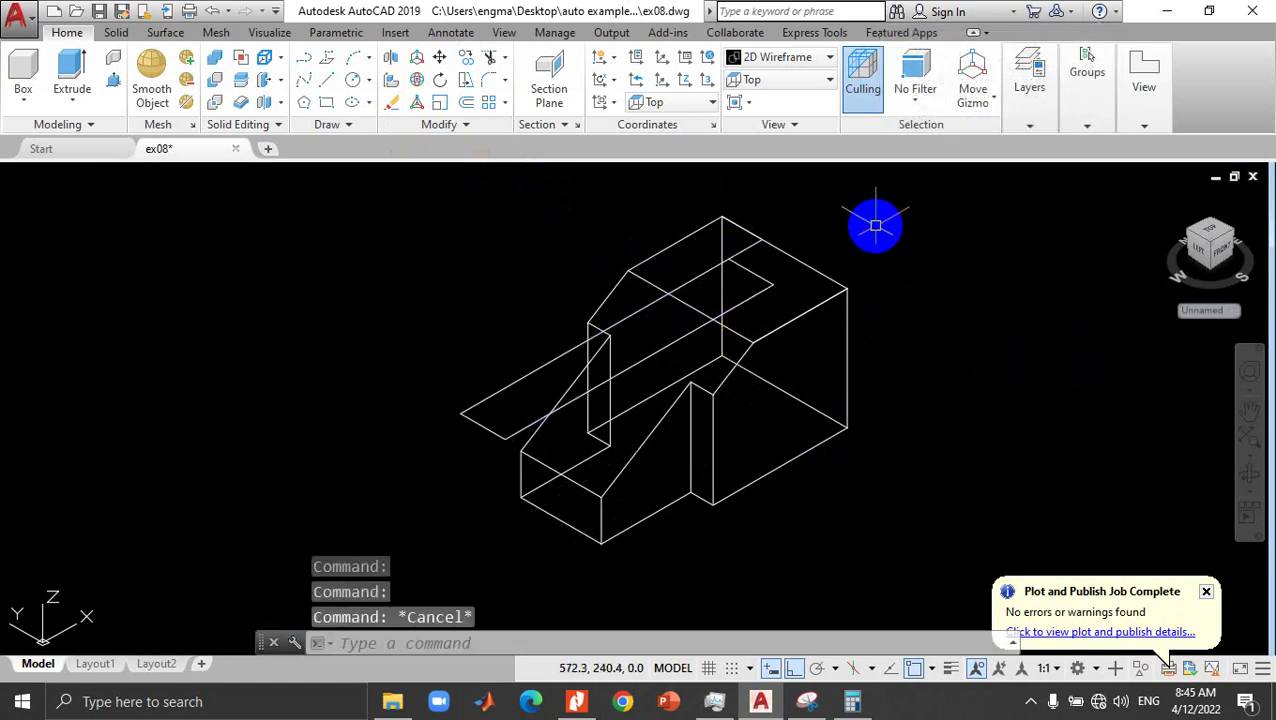
pyautogui.click(803, 701)
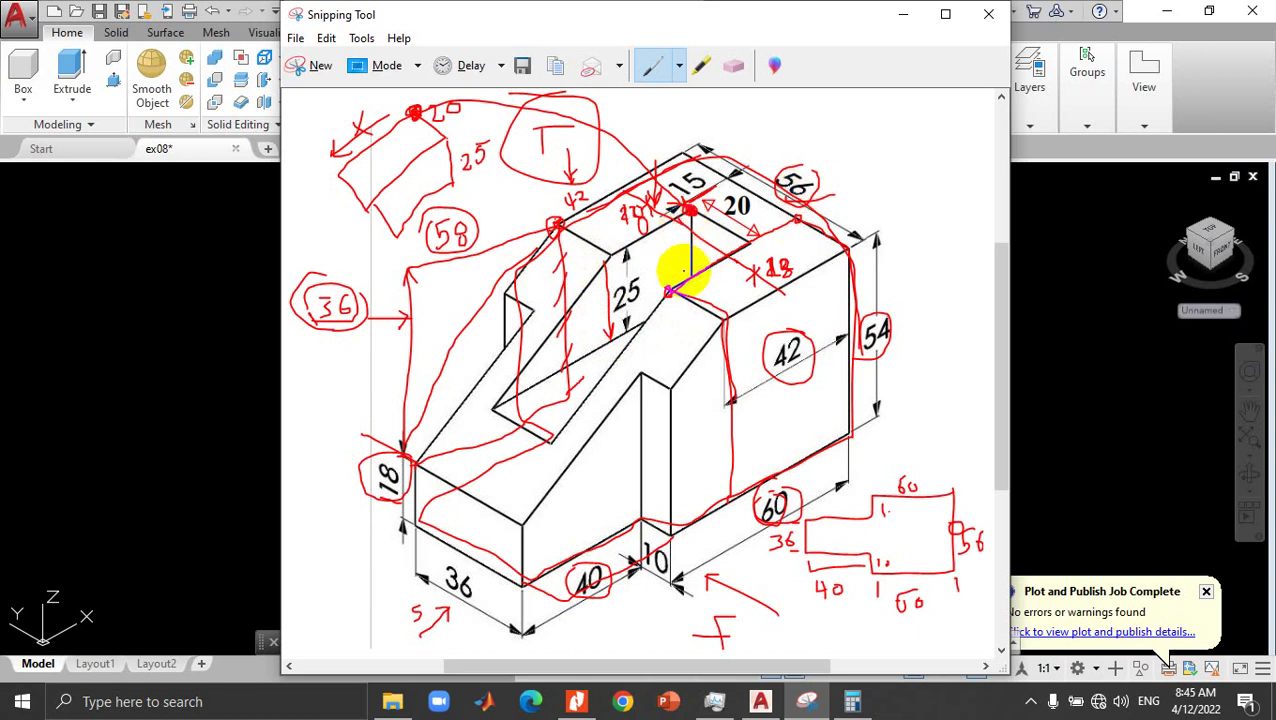
pyautogui.click(903, 14)
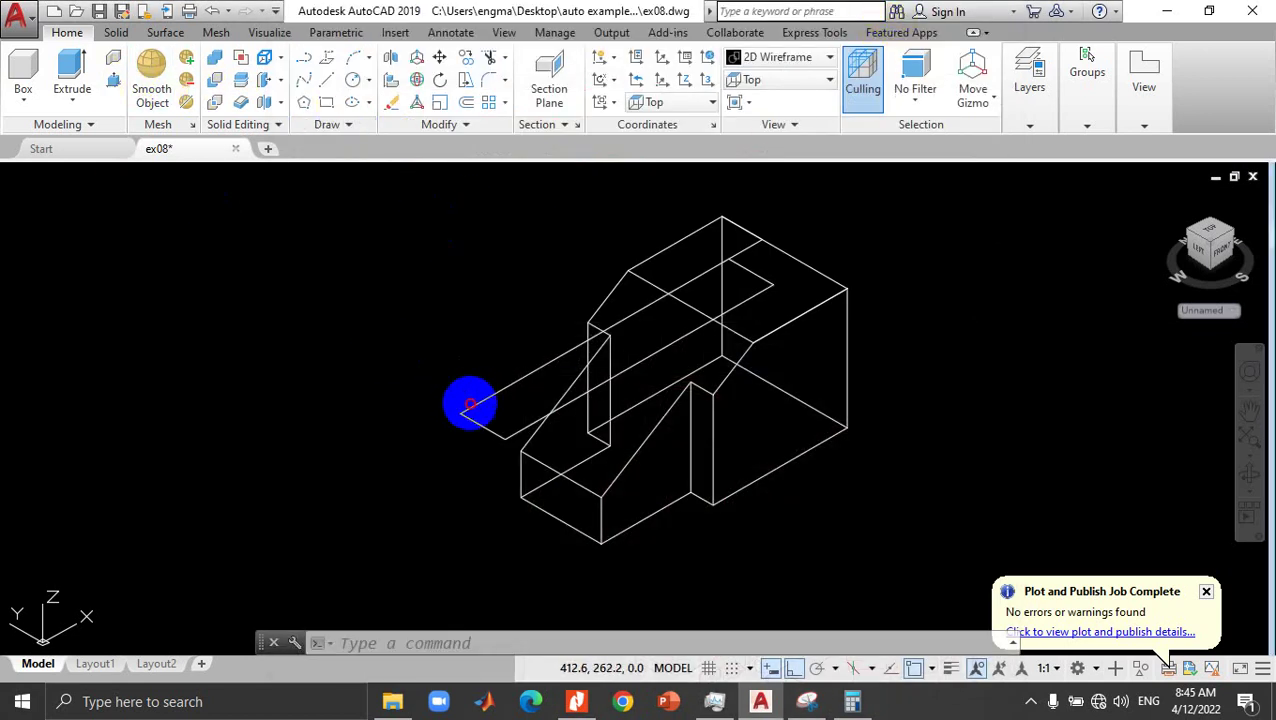
# Step: Extrude the rectangular slot profile to a height of 25
pyautogui.click(469, 404)
pyautogui.click(70, 65)
pyautogui.write('25')
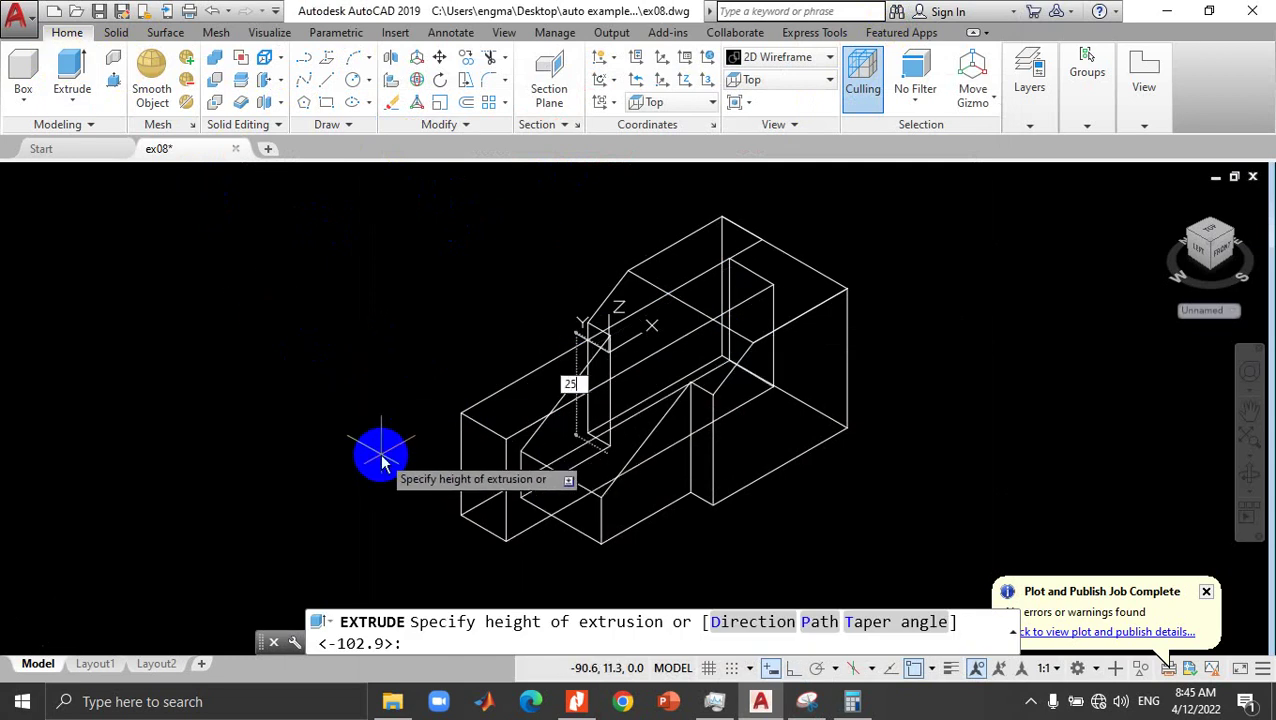
pyautogui.press('Return')
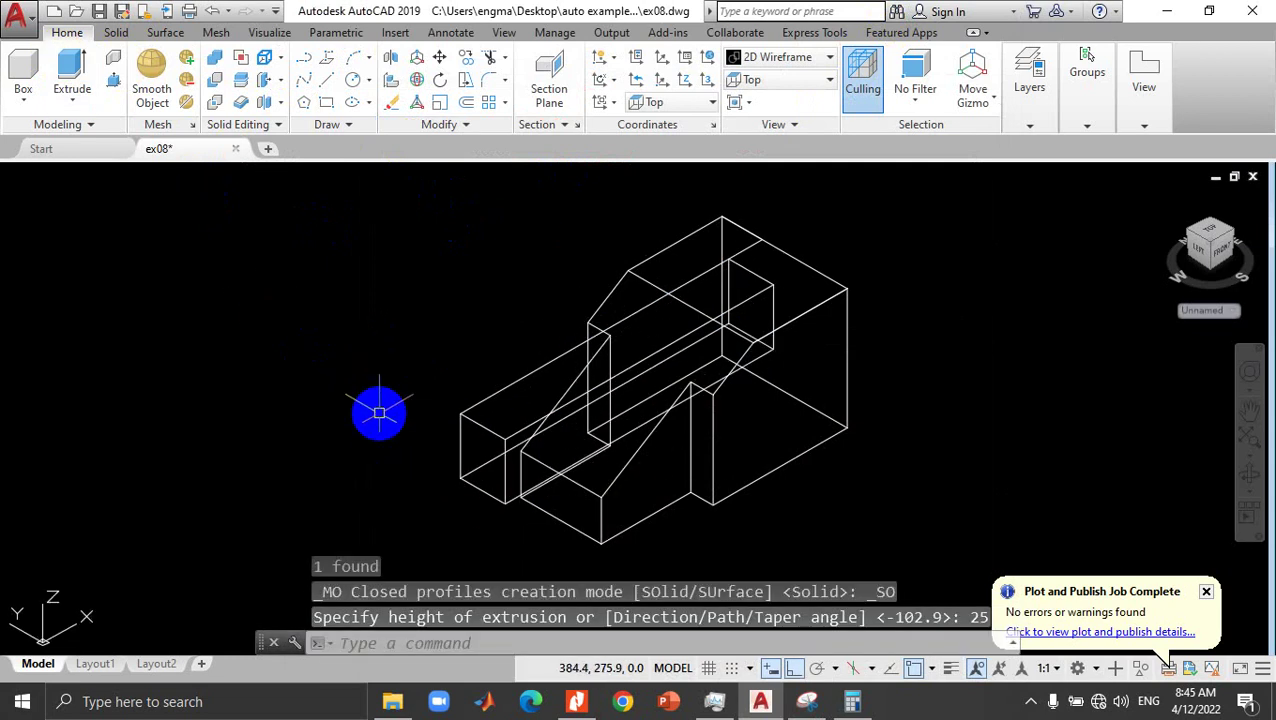
# Step: Switch the visual style to Conceptual and check the block and bar solids
pyautogui.click(829, 57)
pyautogui.click(836, 100)
pyautogui.click(792, 262)
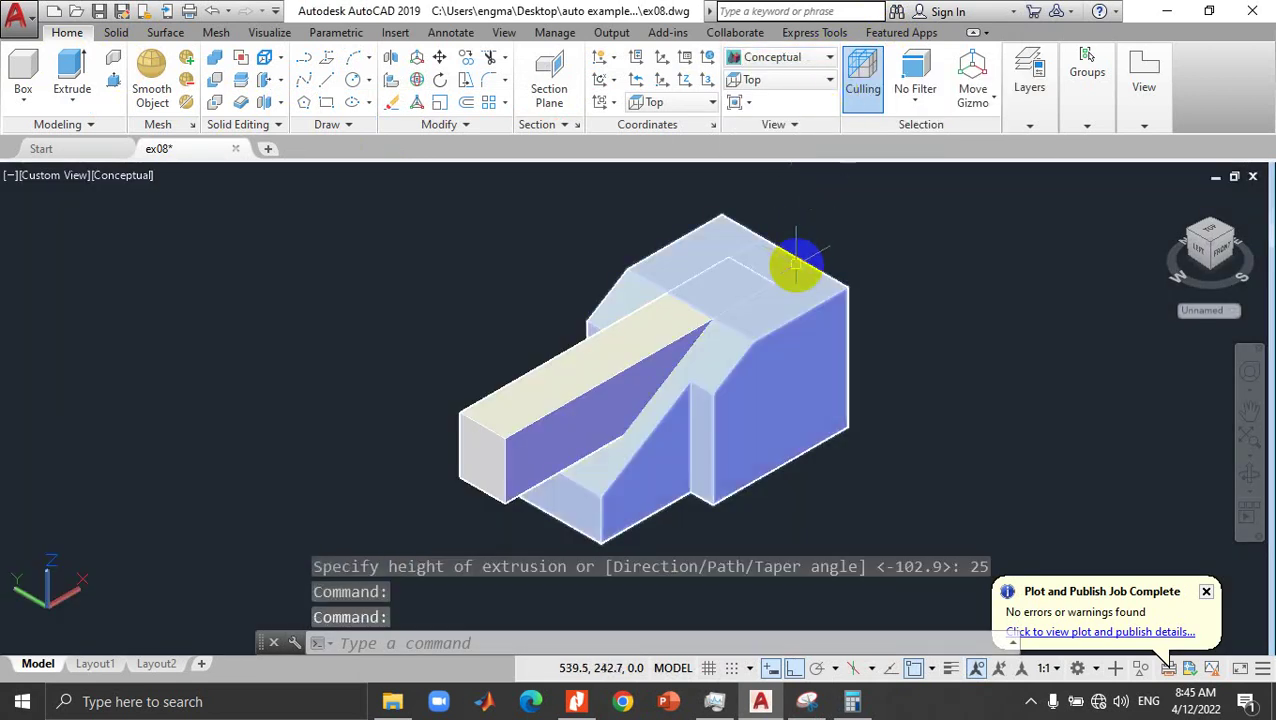
pyautogui.click(717, 377)
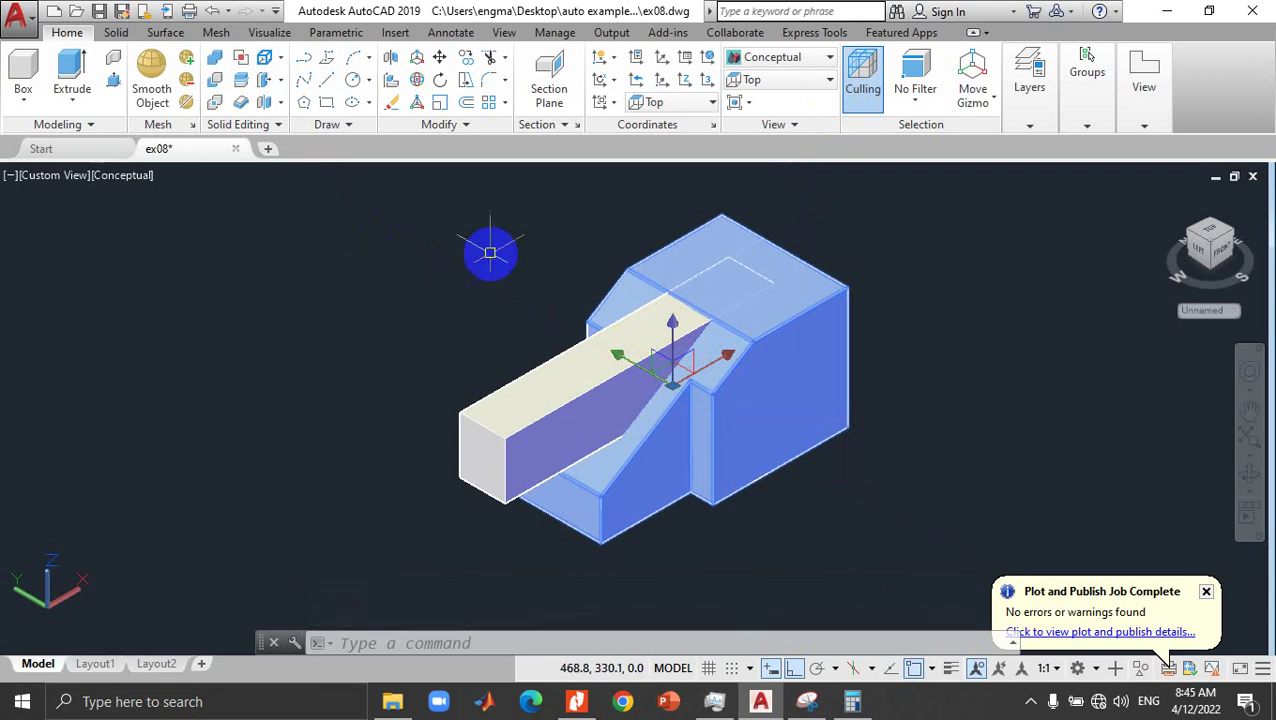
pyautogui.press('Escape')
pyautogui.click(682, 325)
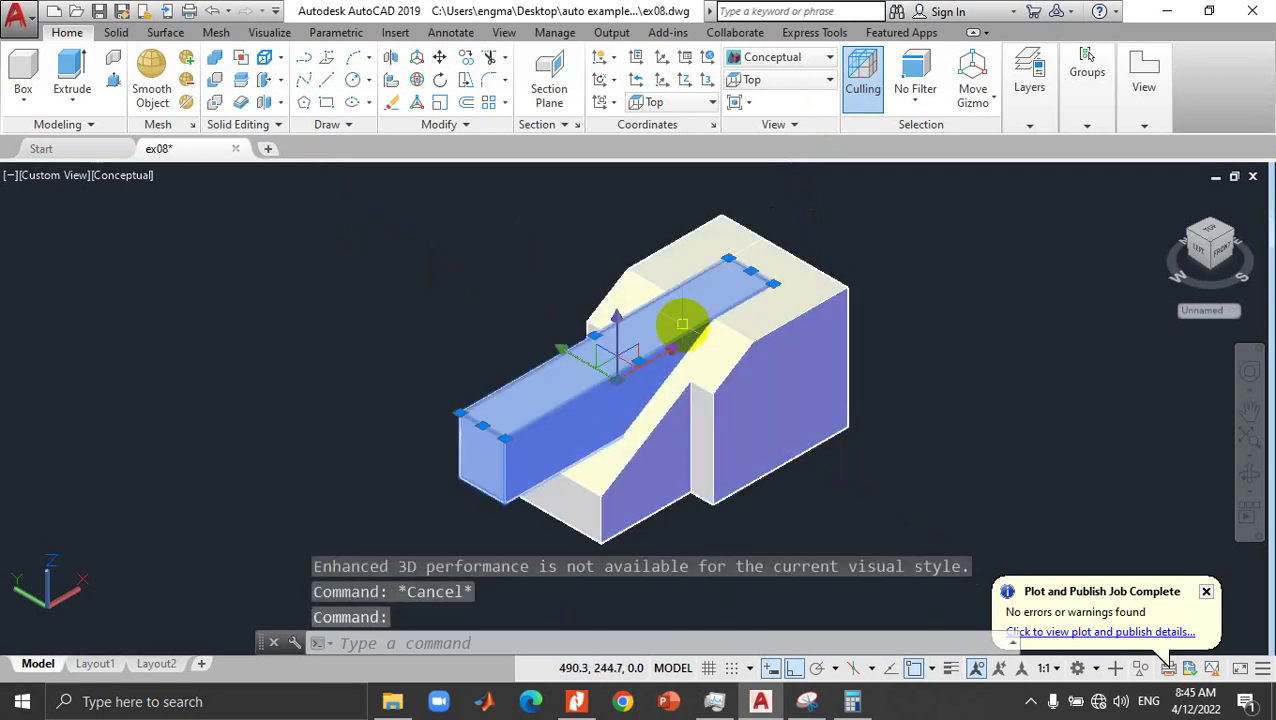
pyautogui.press('Escape')
pyautogui.click(637, 291)
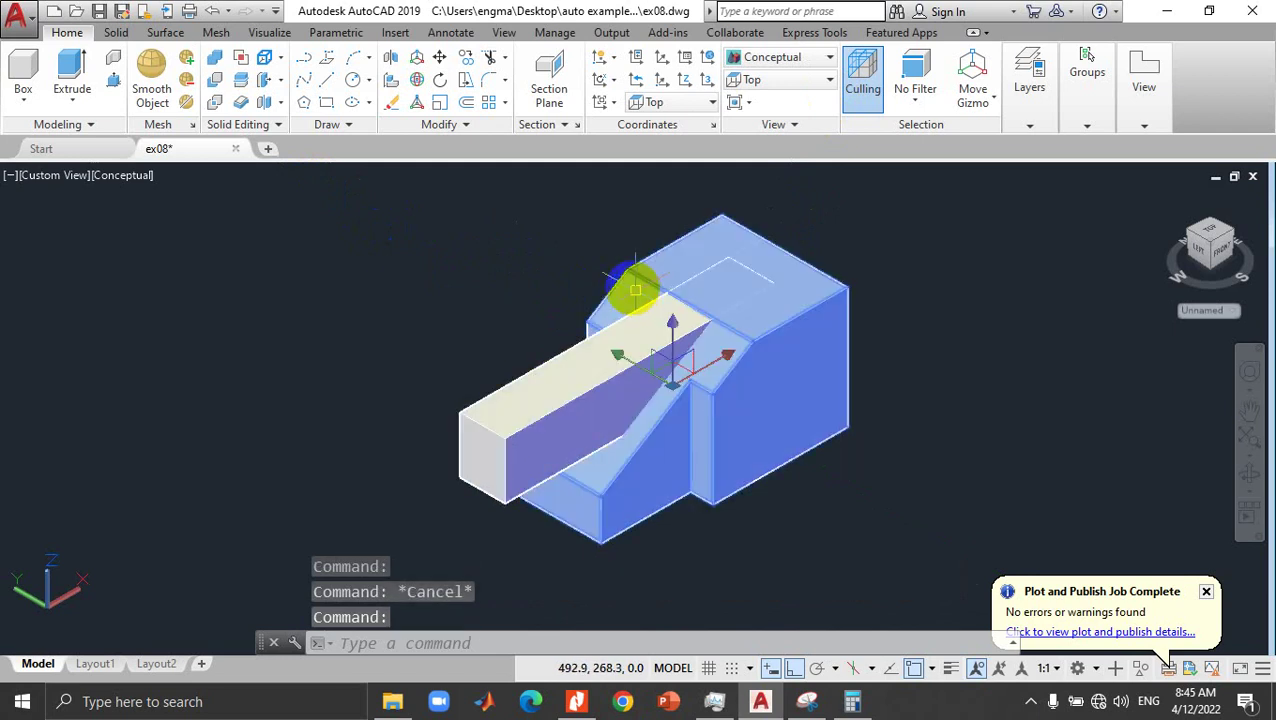
# Step: Subtract the bar solid from the block to cut the open slot, then view the reference PDF
pyautogui.click(215, 86)
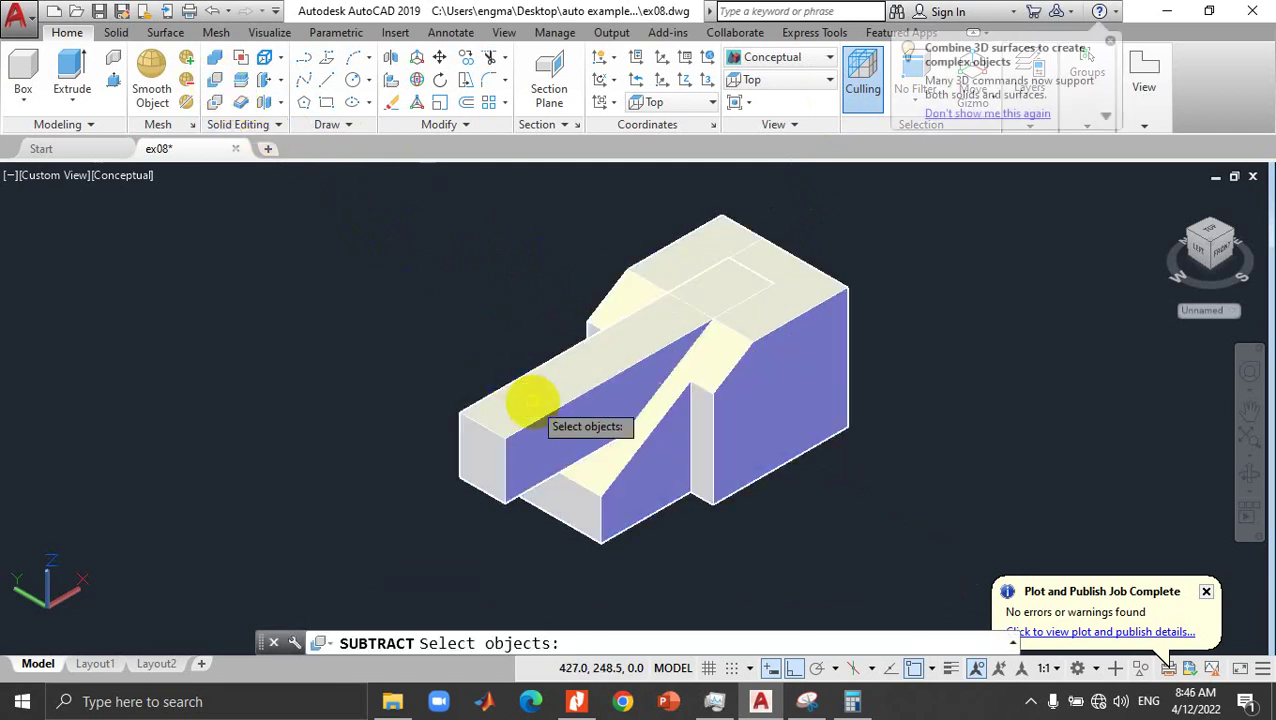
pyautogui.click(532, 401)
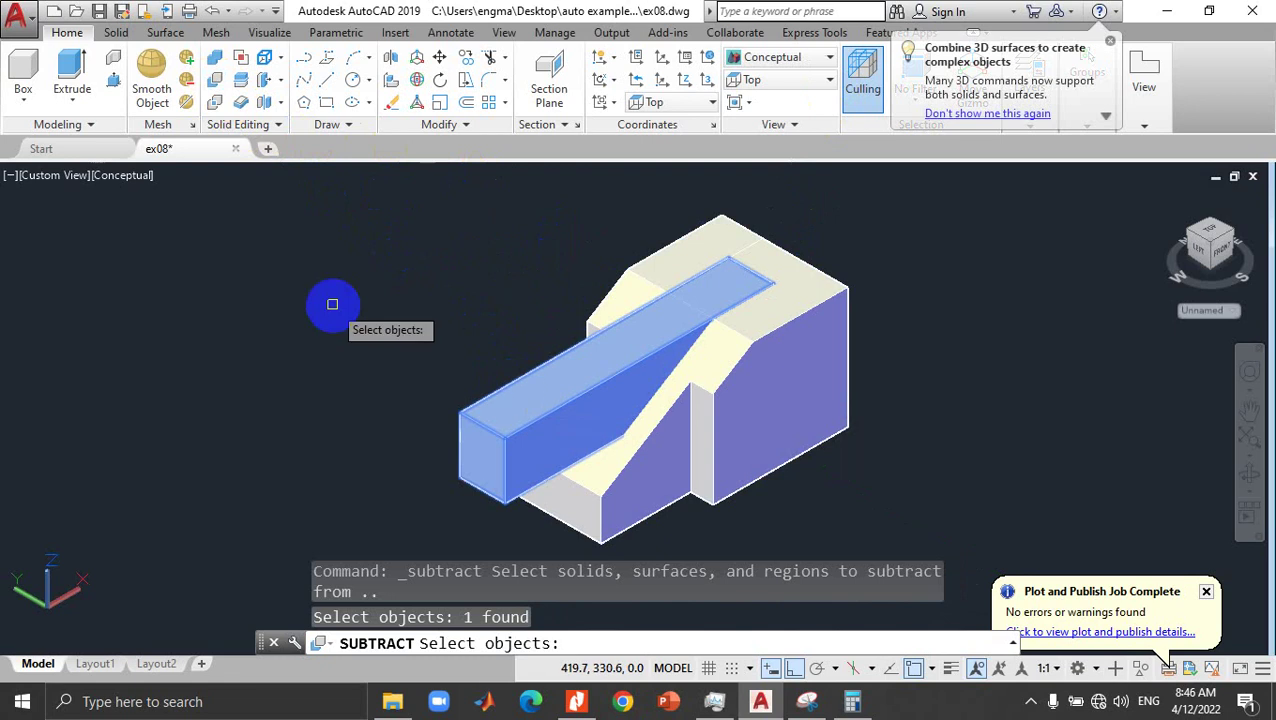
pyautogui.press('Escape')
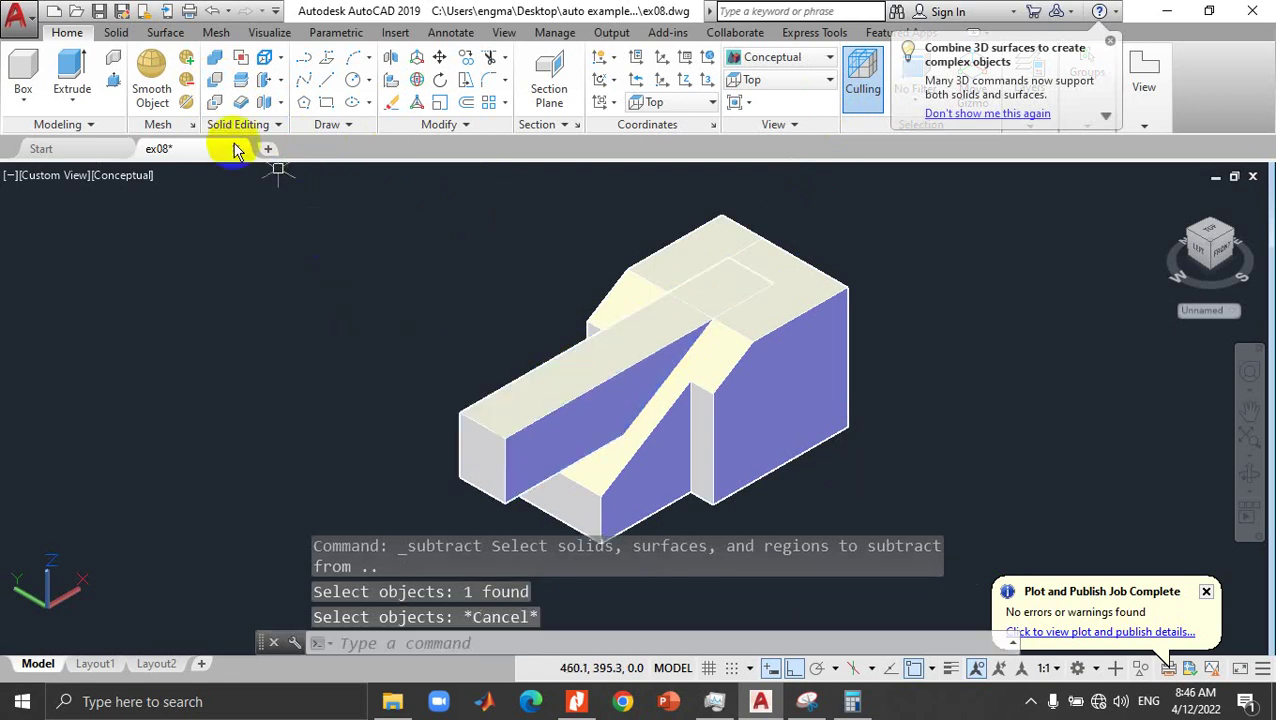
pyautogui.click(215, 86)
pyautogui.click(727, 366)
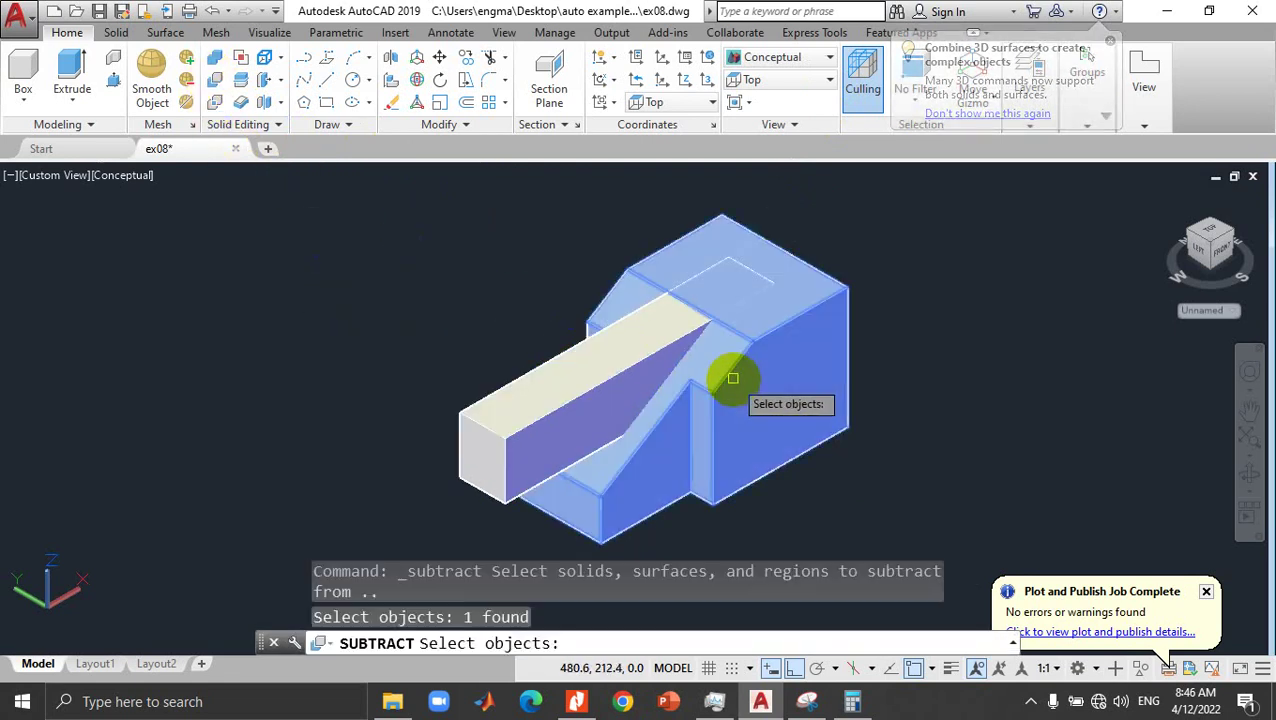
pyautogui.press('Return')
pyautogui.click(615, 338)
pyautogui.press('Return')
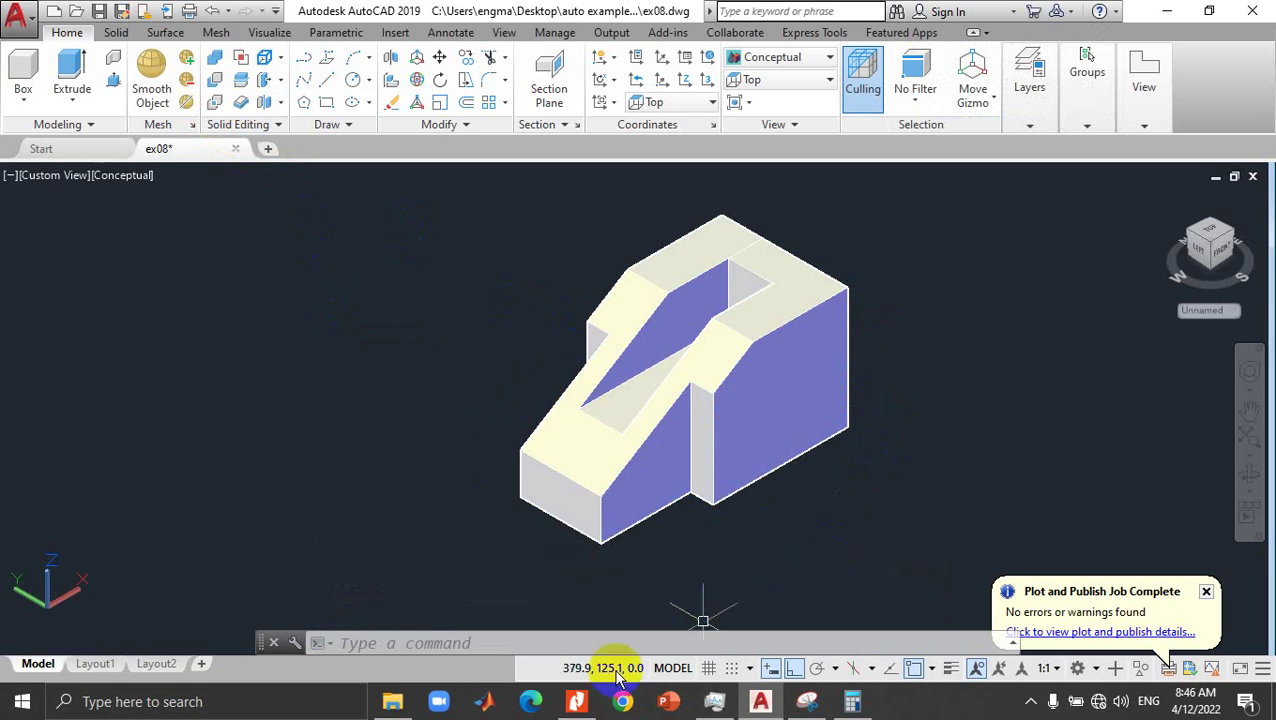
pyautogui.click(576, 701)
# Step: Scroll the reference PDF back to page 1's dimensioned isometric drawing, then return to AutoCAD
pyautogui.scroll(-5, 587, 495)
pyautogui.scroll(-5, 587, 495)
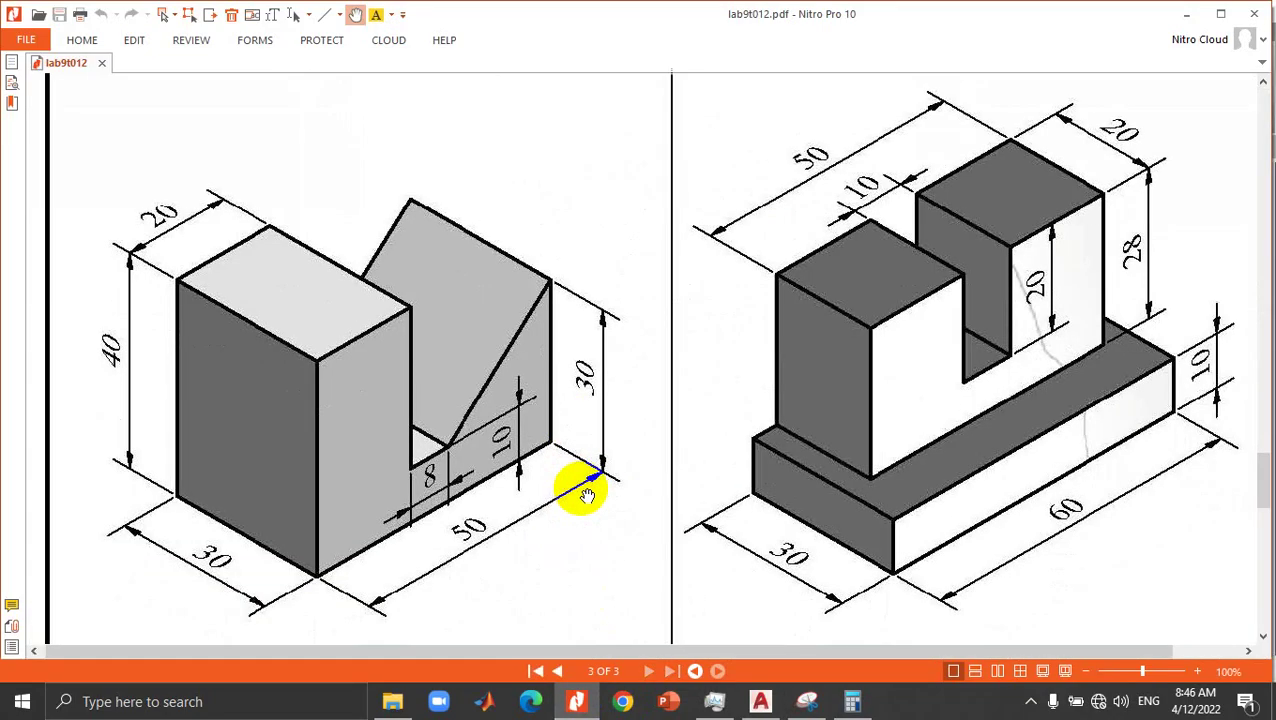
pyautogui.scroll(-1, 587, 495)
pyautogui.scroll(1, 587, 495)
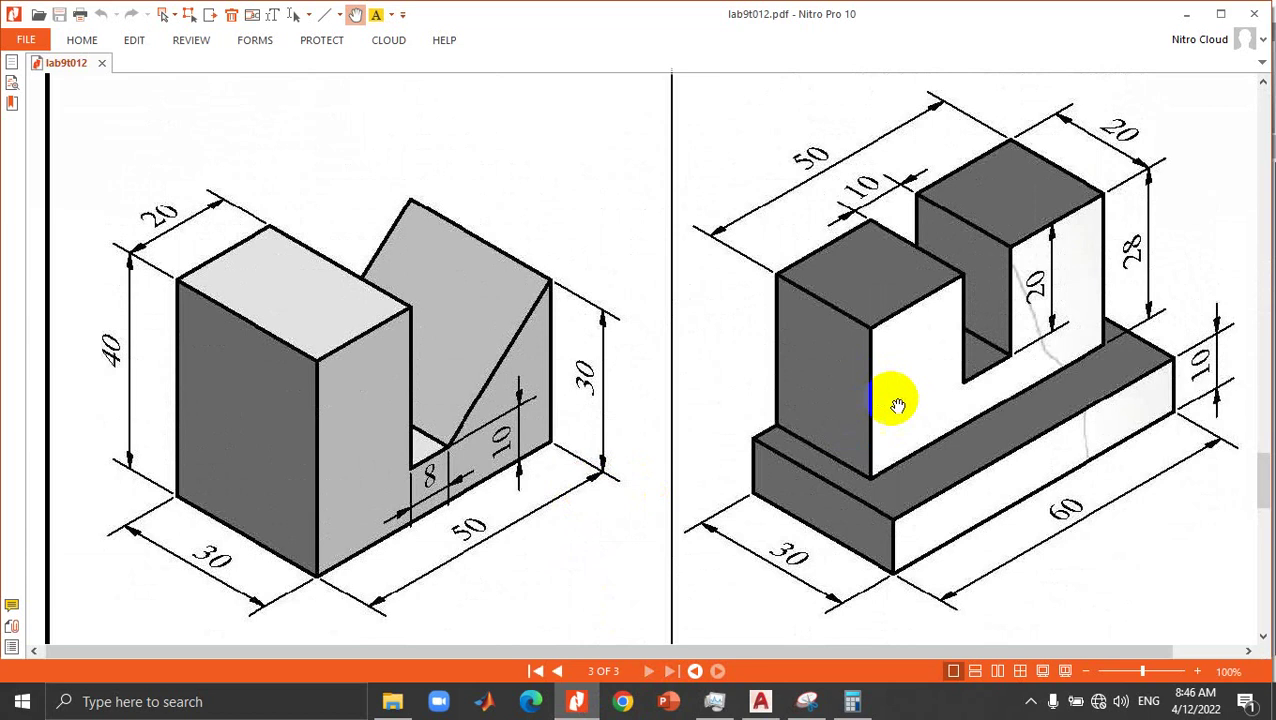
pyautogui.click(851, 428)
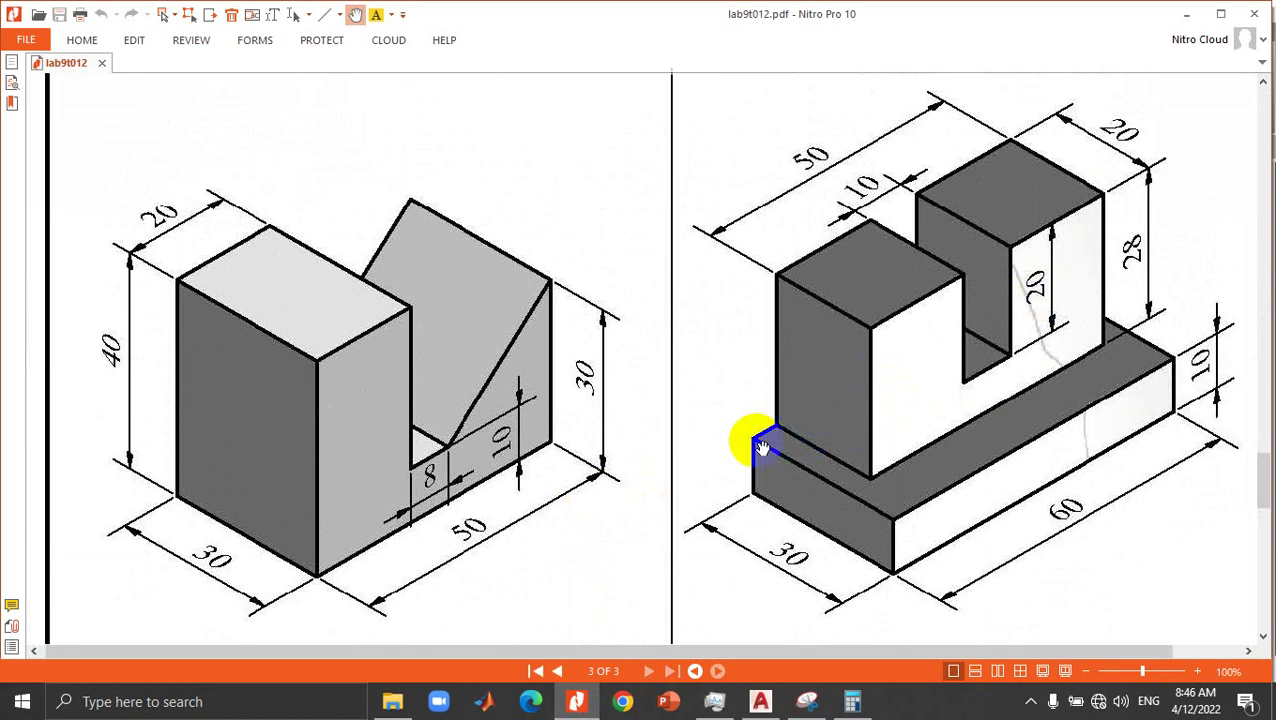
pyautogui.scroll(-3, 755, 427)
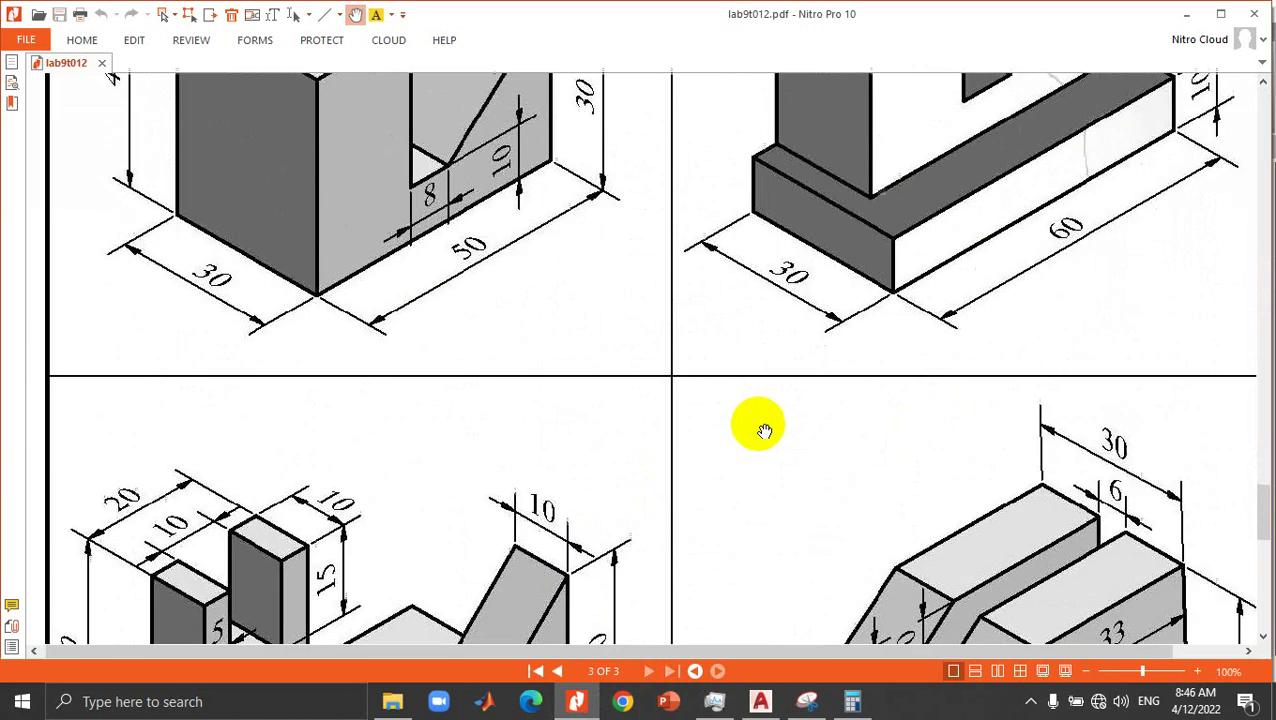
pyautogui.scroll(-2, 755, 427)
pyautogui.scroll(-2, 700, 400)
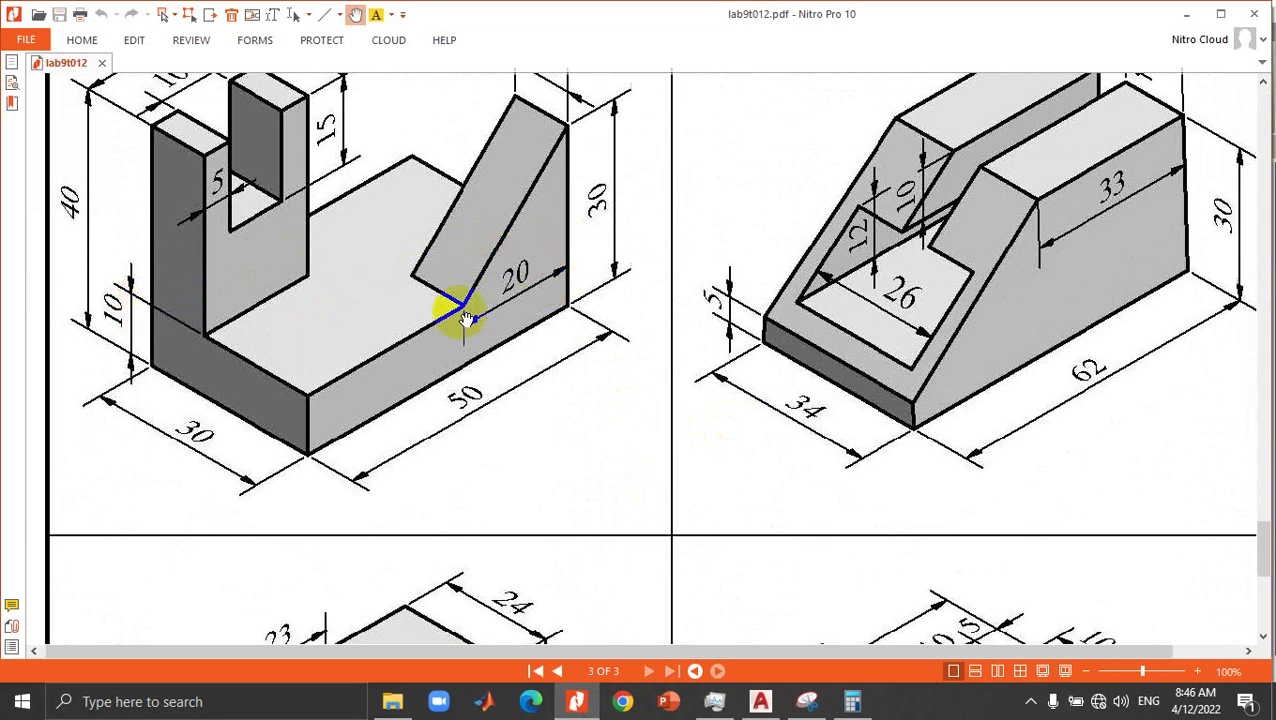
pyautogui.scroll(2, 305, 322)
pyautogui.scroll(2, 313, 322)
pyautogui.scroll(3, 327, 322)
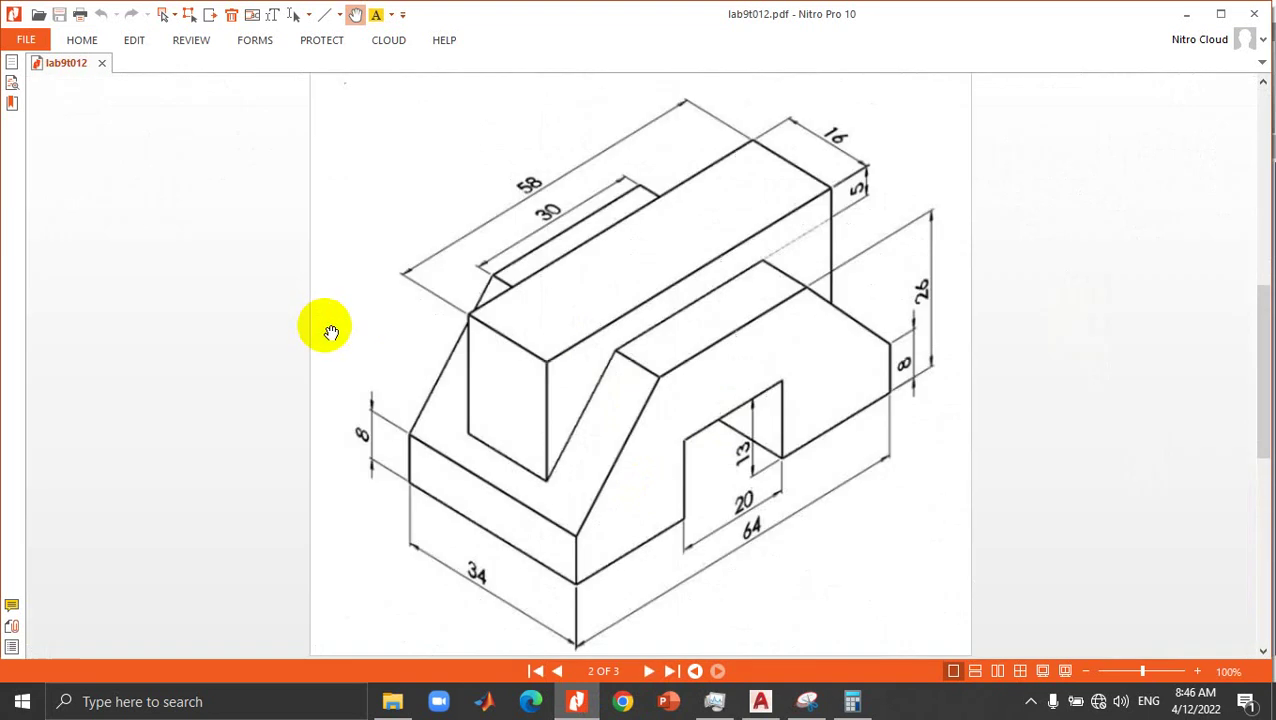
pyautogui.scroll(1, 350, 336)
pyautogui.scroll(3, 367, 339)
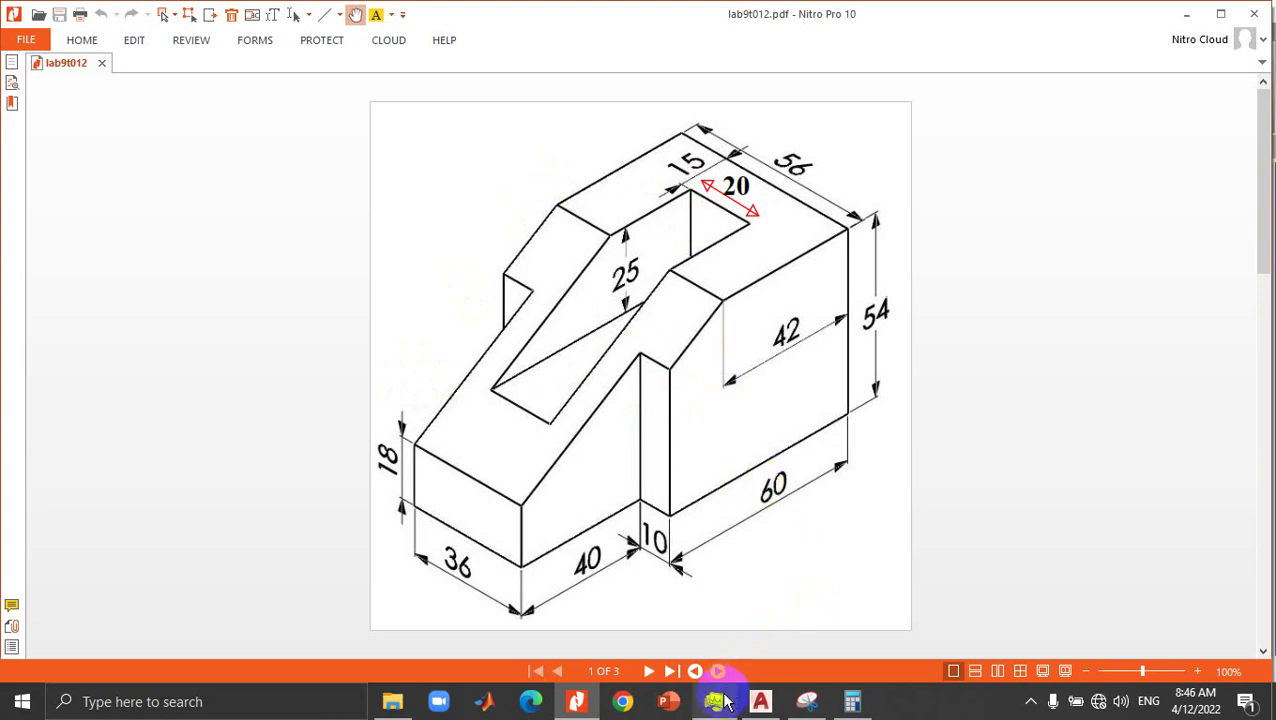
pyautogui.click(762, 702)
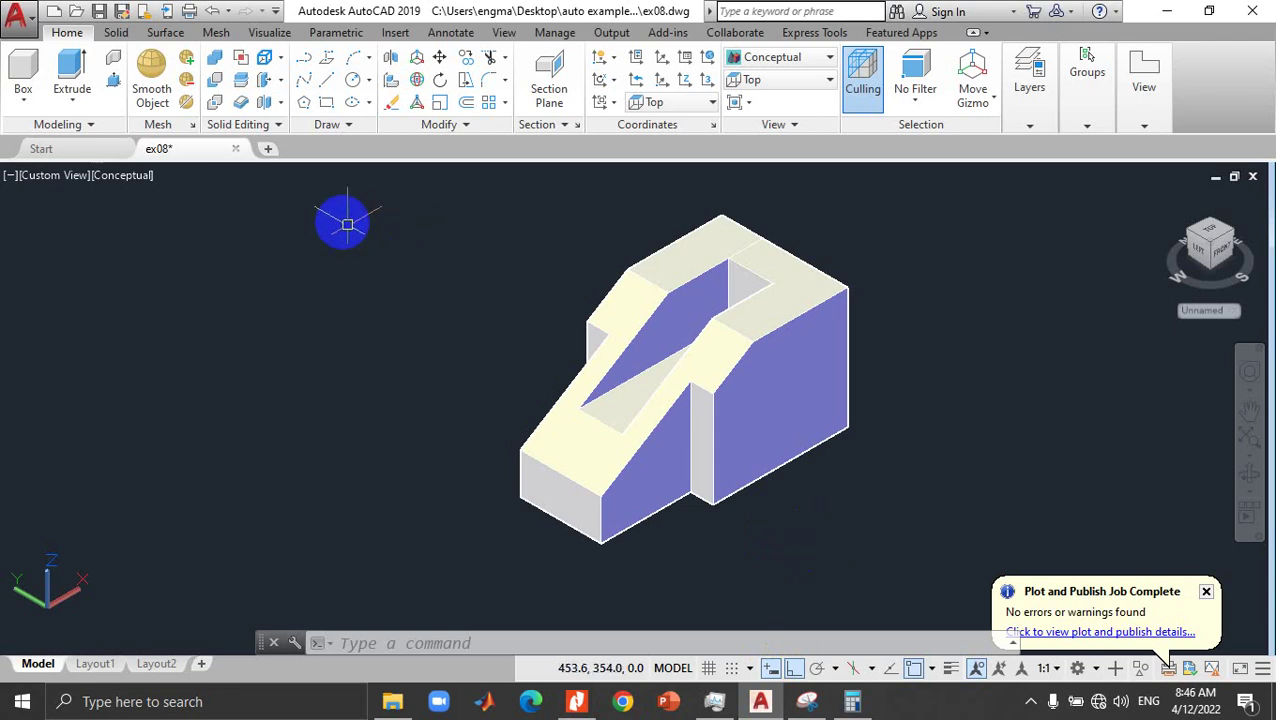
# Step: On Layout1, stretch the viewport's corners out to nearly fill the sheet border
pyautogui.click(100, 667)
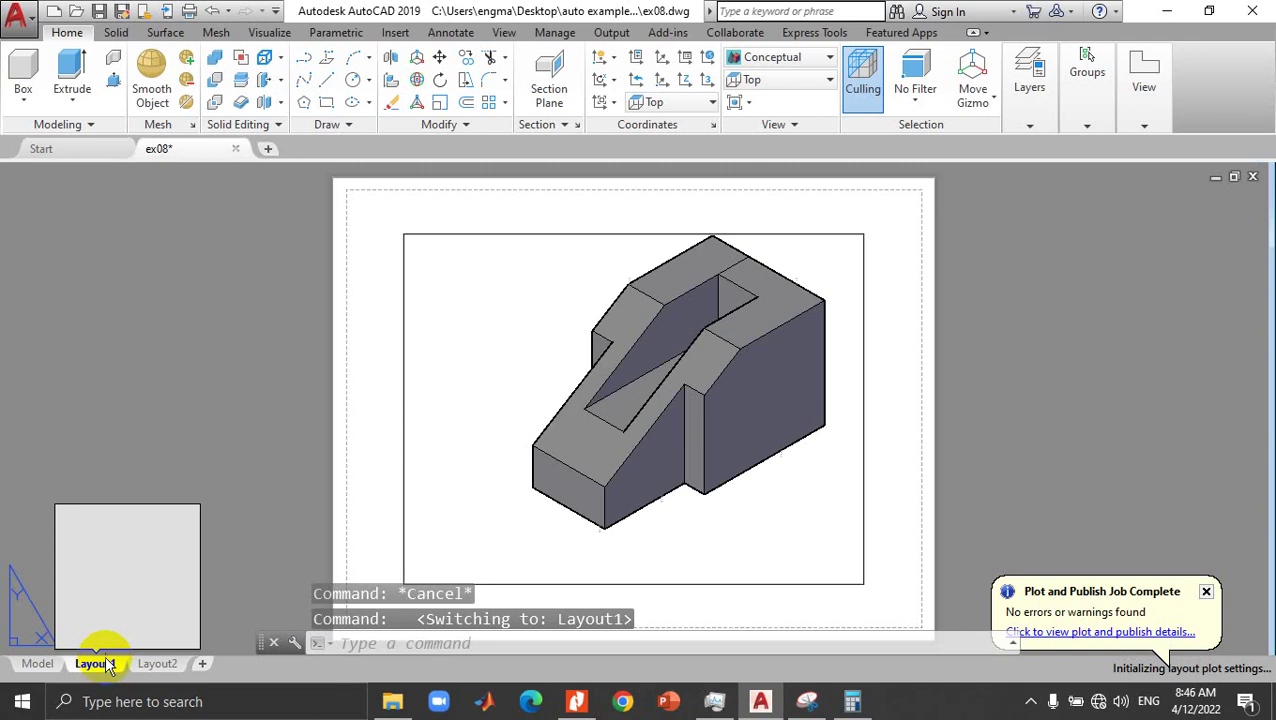
pyautogui.click(512, 437)
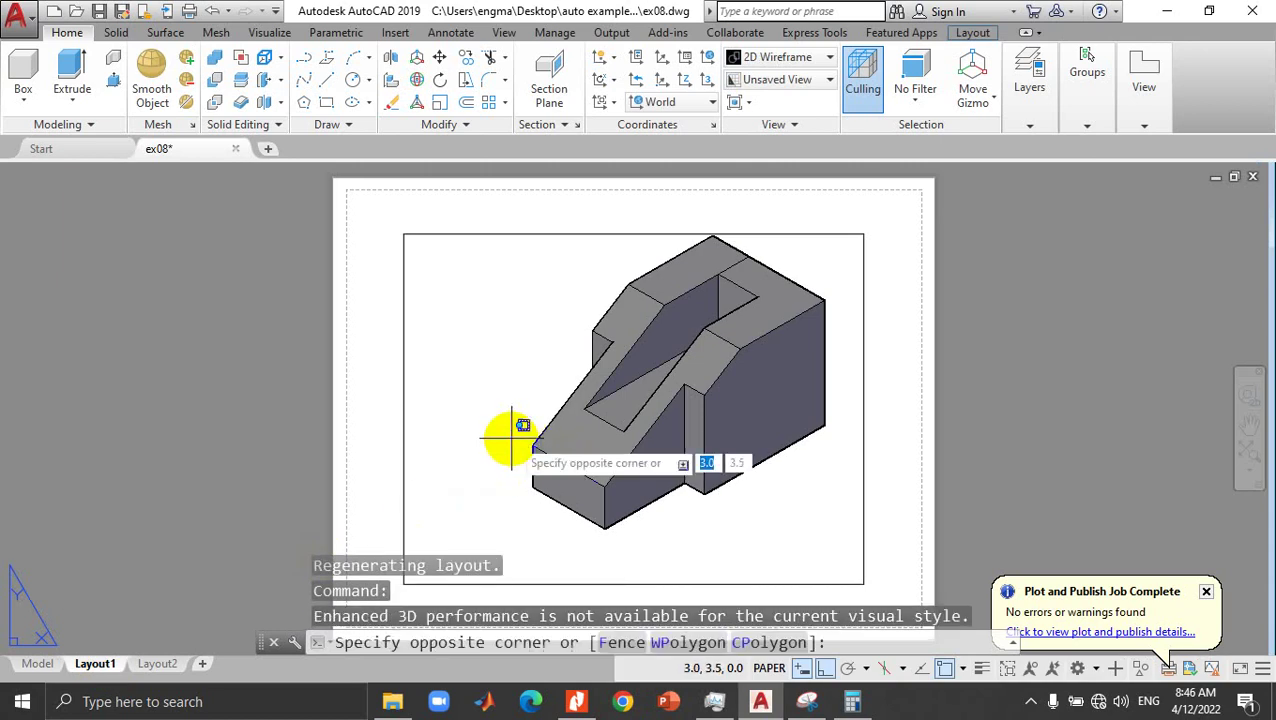
pyautogui.click(388, 380)
pyautogui.click(403, 233)
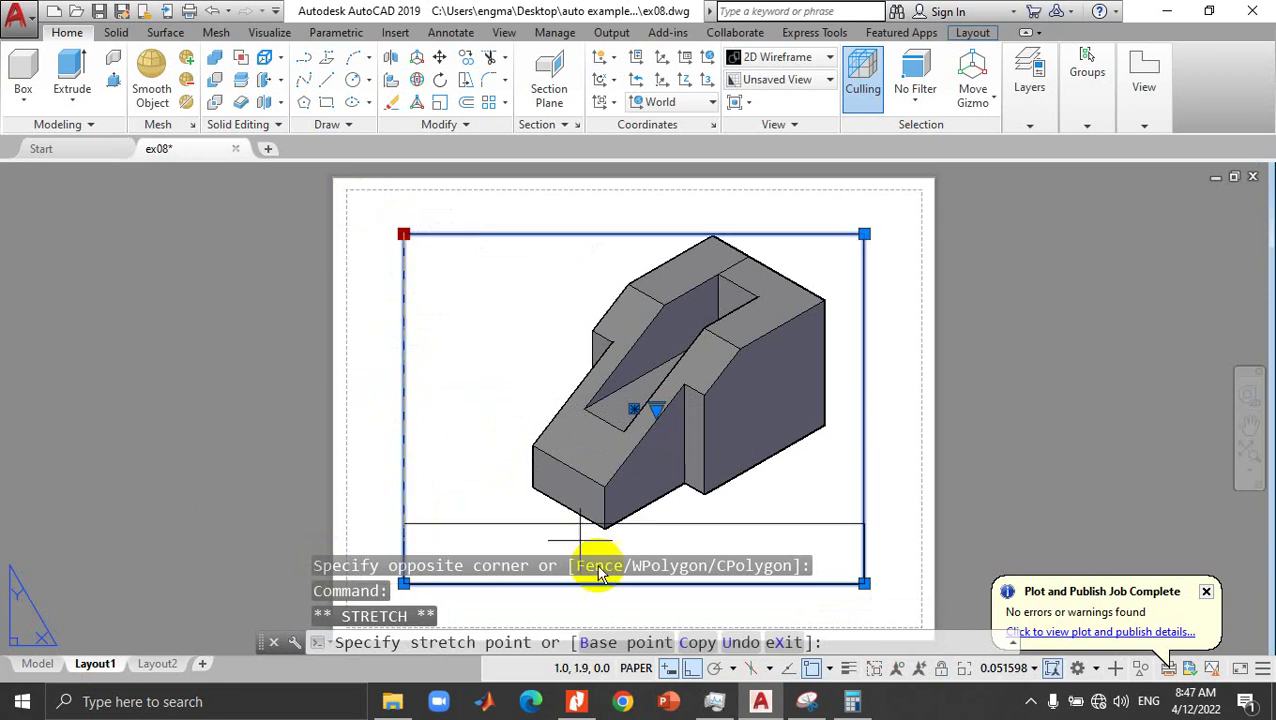
pyautogui.click(691, 668)
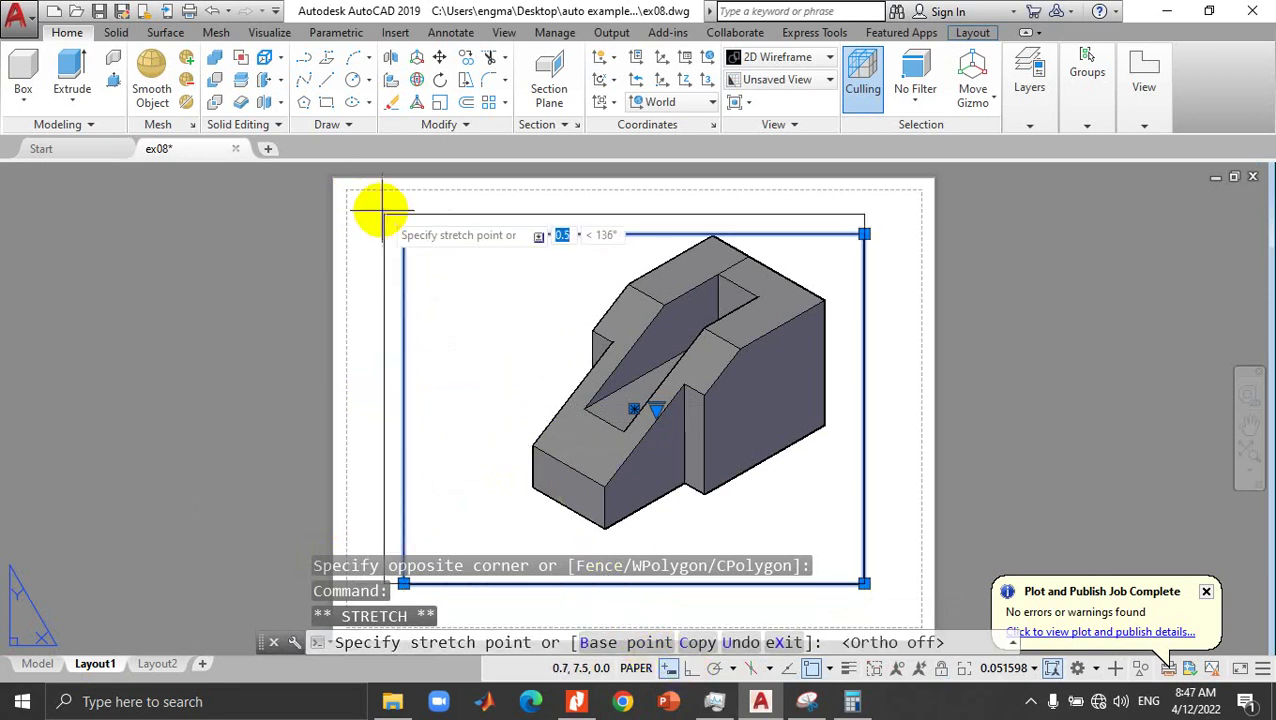
pyautogui.click(352, 200)
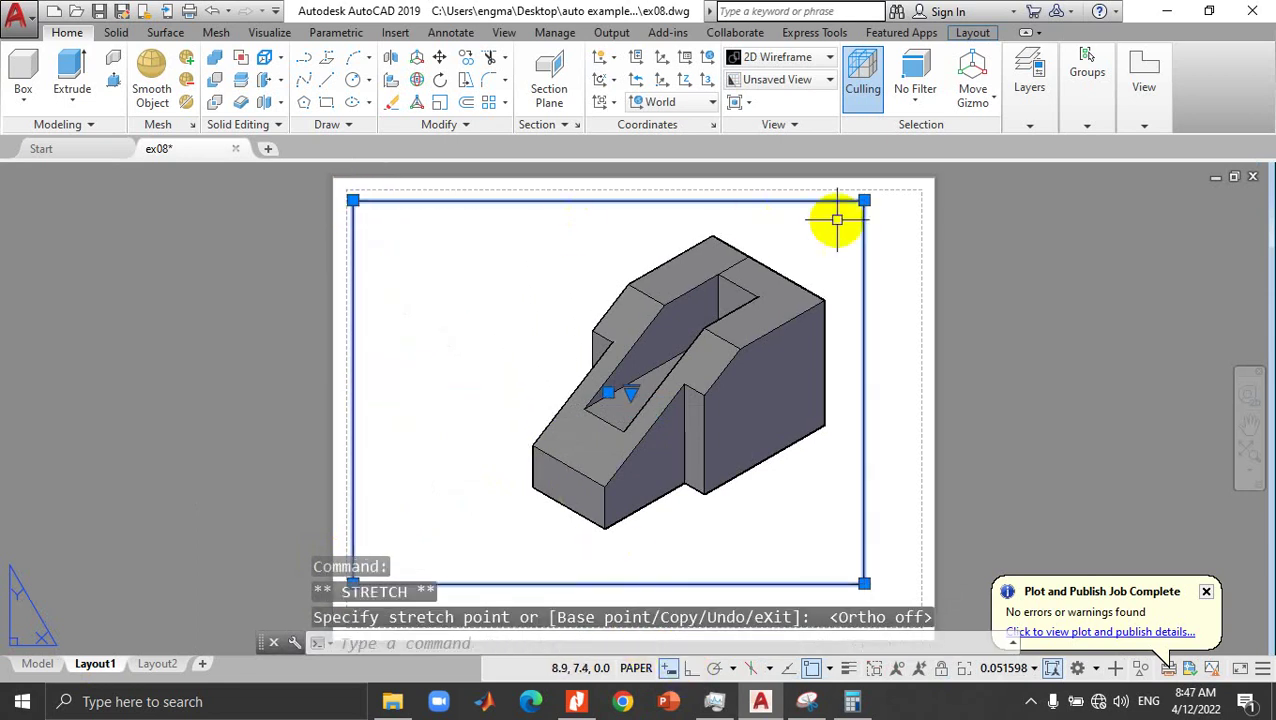
pyautogui.click(864, 200)
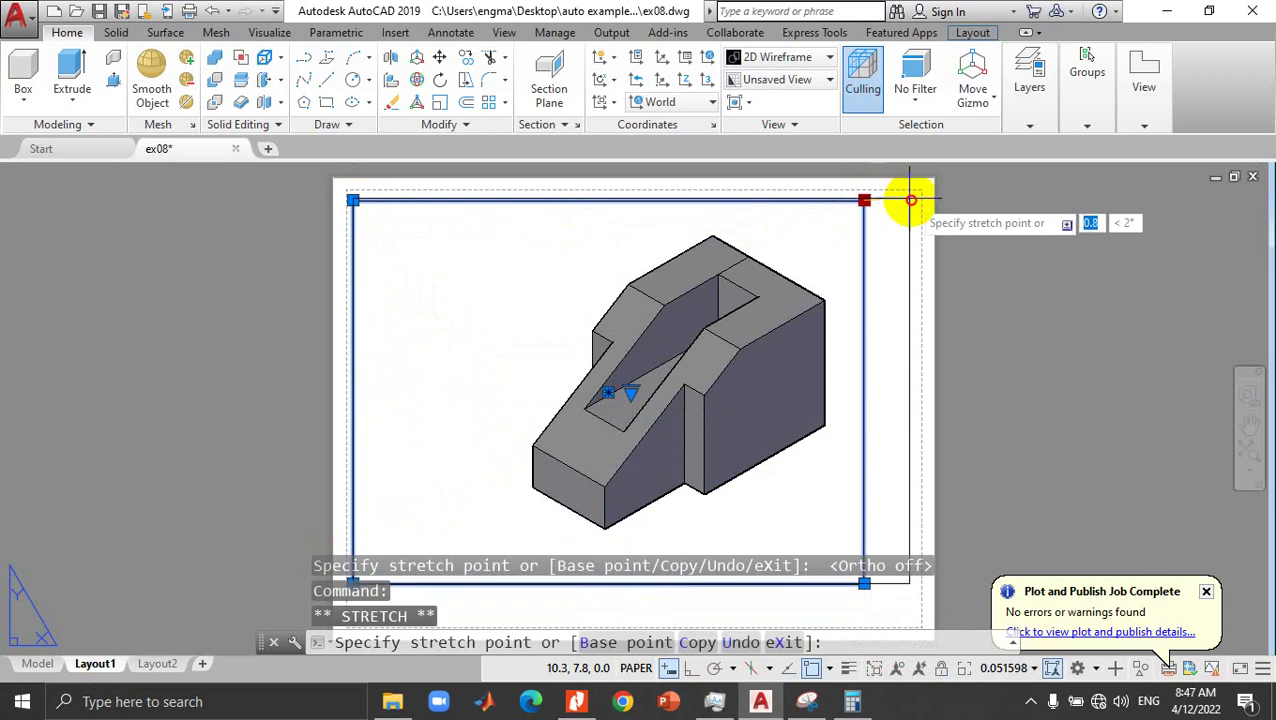
pyautogui.click(911, 200)
pyautogui.scroll(-3, 890, 407)
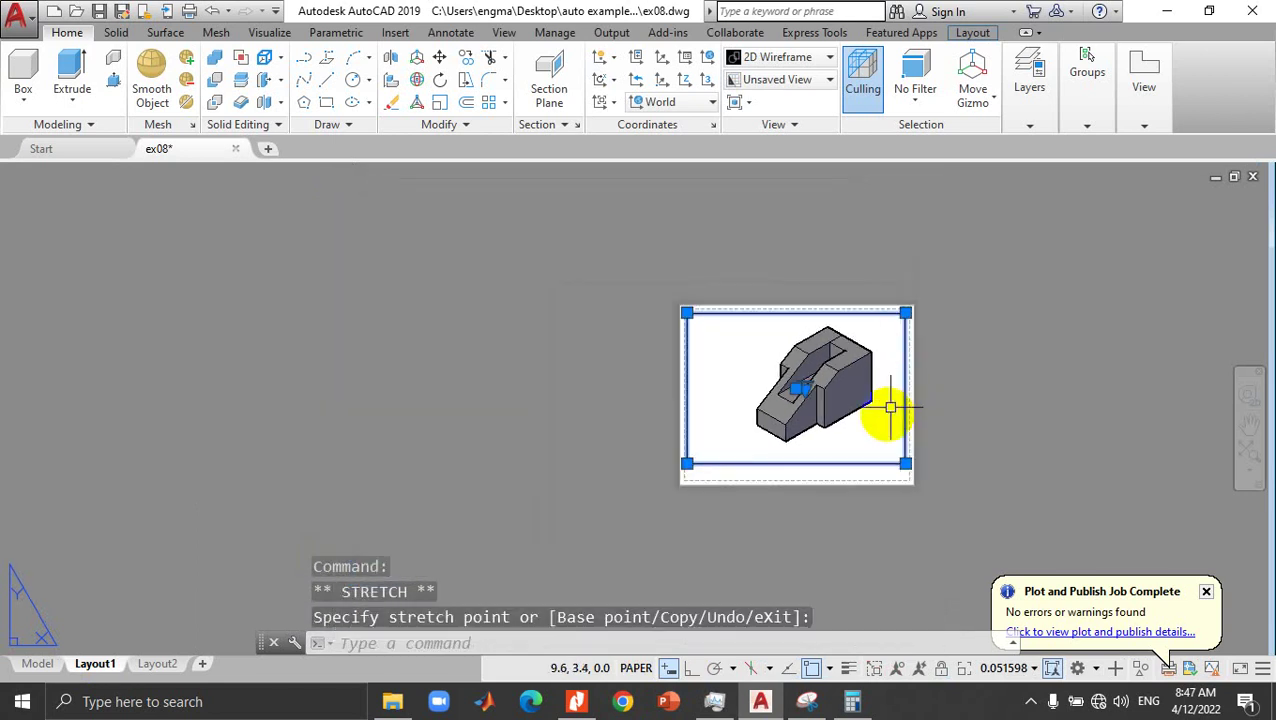
pyautogui.click(906, 465)
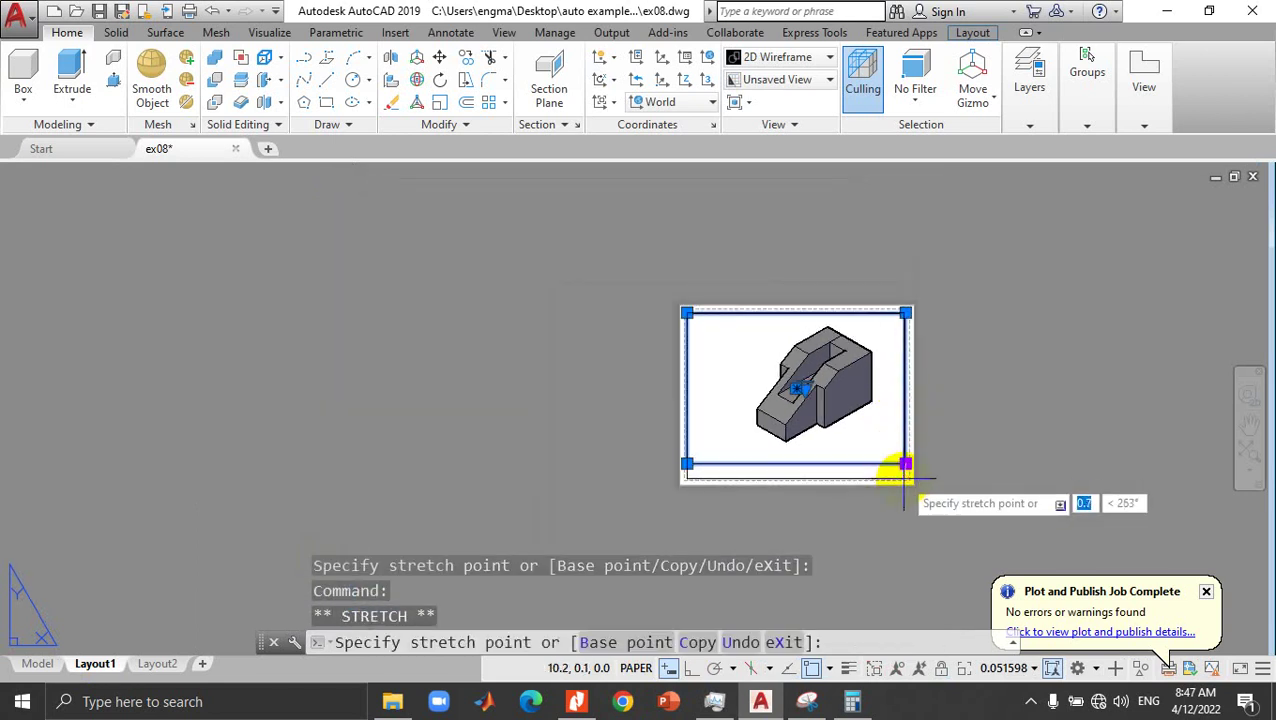
pyautogui.click(904, 478)
# Step: Pan and zoom the model inside the viewport so it sits small in the bottom-right corner
pyautogui.doubleClick(833, 420)
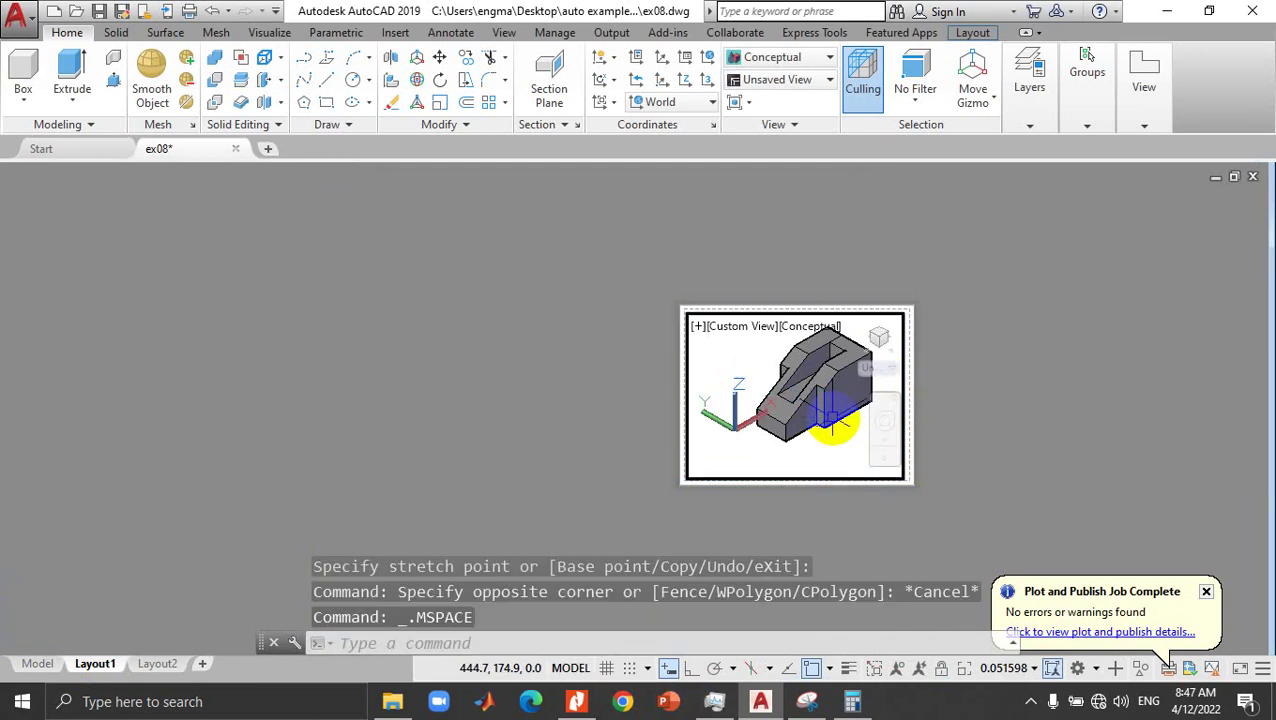
pyautogui.moveTo(829, 408)
pyautogui.mouseDown(button='middle')
pyautogui.moveTo(845, 438)
pyautogui.moveTo(832, 447)
pyautogui.mouseUp(button='middle')
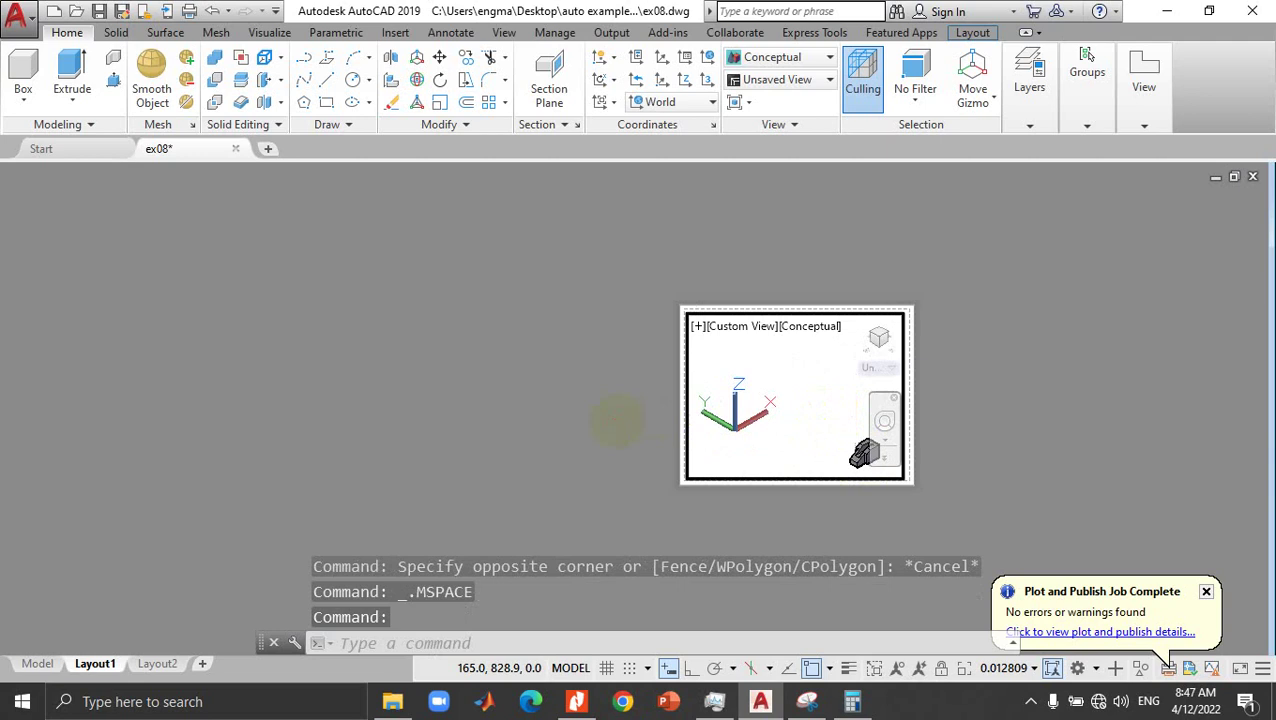
pyautogui.scroll(-2, 556, 412)
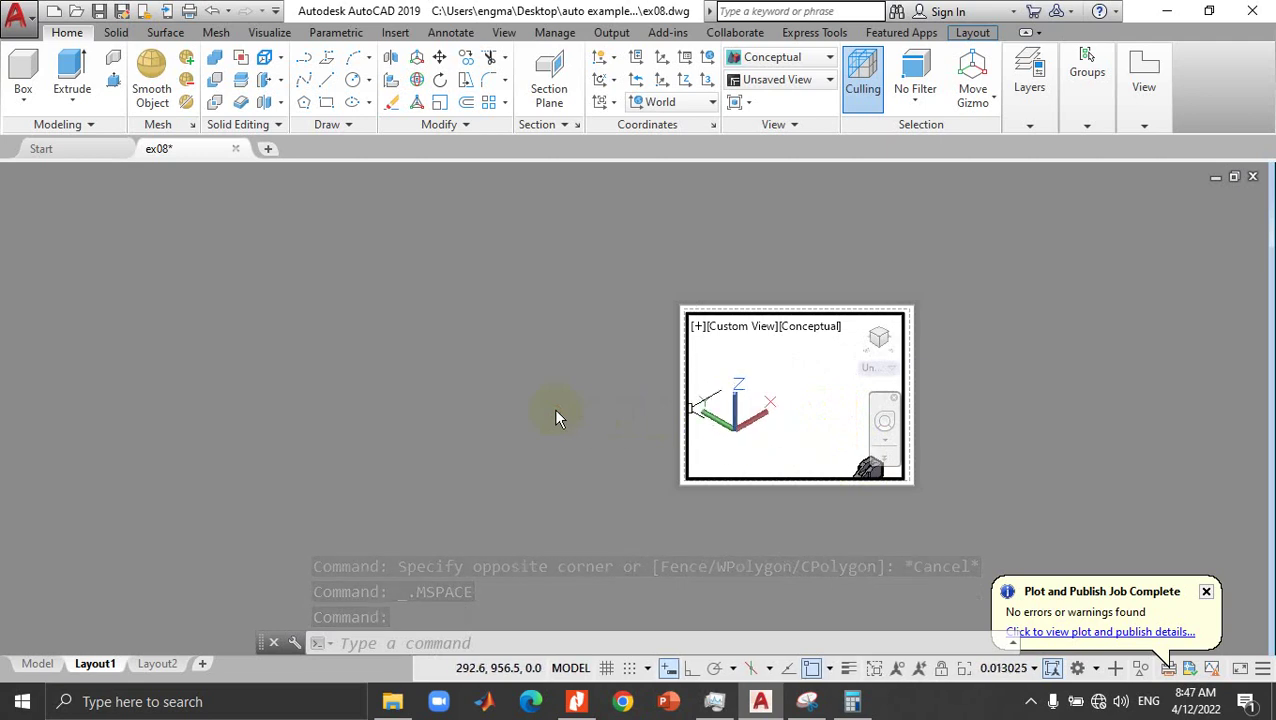
pyautogui.scroll(2, 556, 410)
pyautogui.doubleClick(553, 408)
pyautogui.scroll(-2, 555, 408)
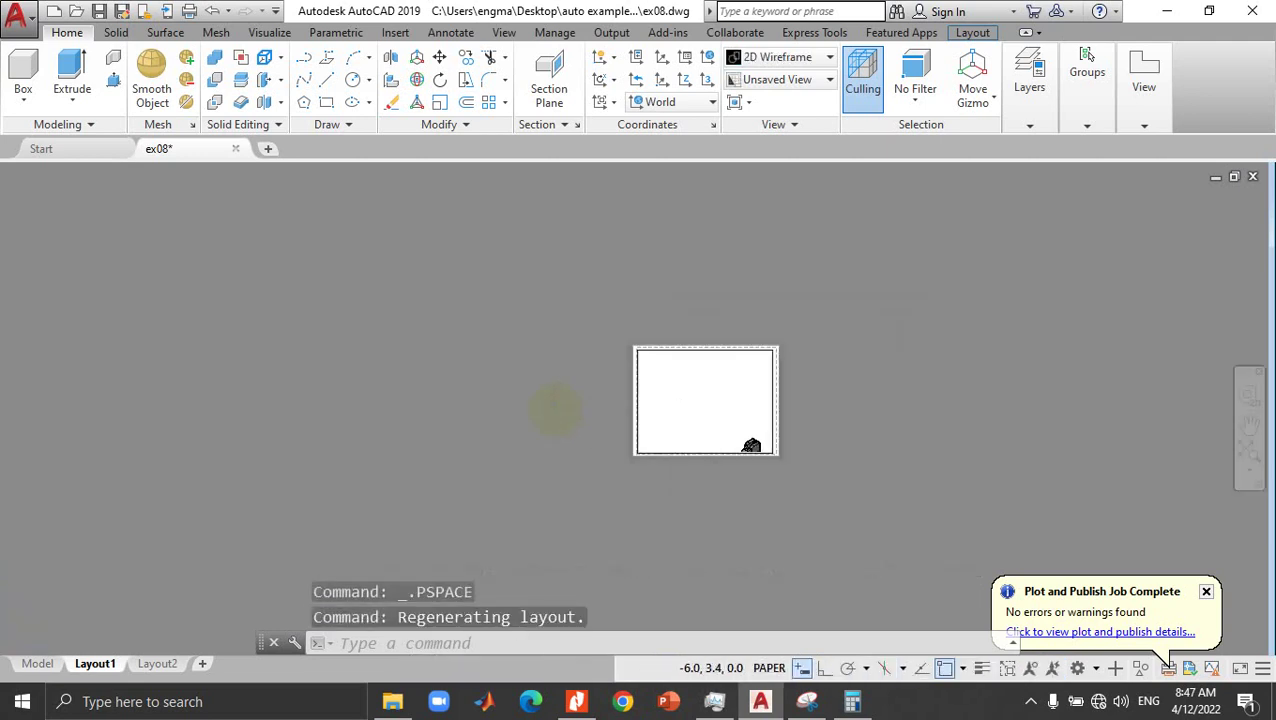
pyautogui.scroll(4, 555, 408)
pyautogui.moveTo(619, 420); pyautogui.dragTo(63, 450, button='middle')
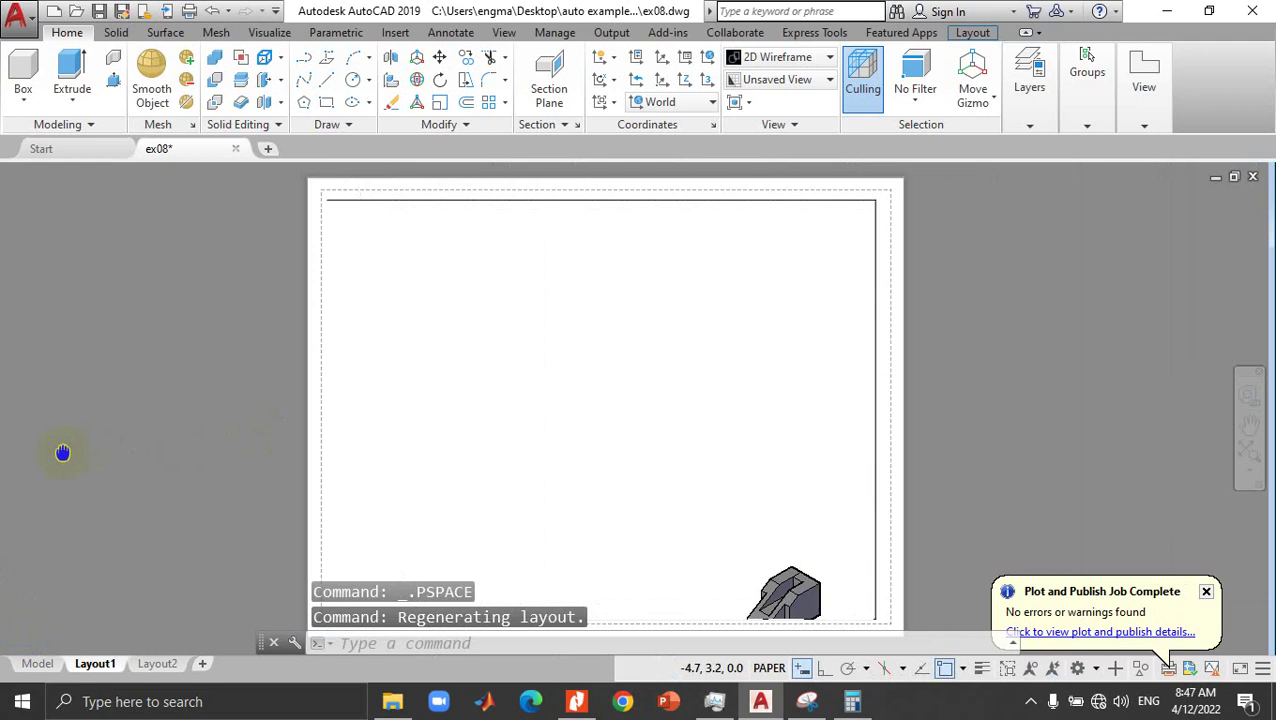
pyautogui.doubleClick(763, 584)
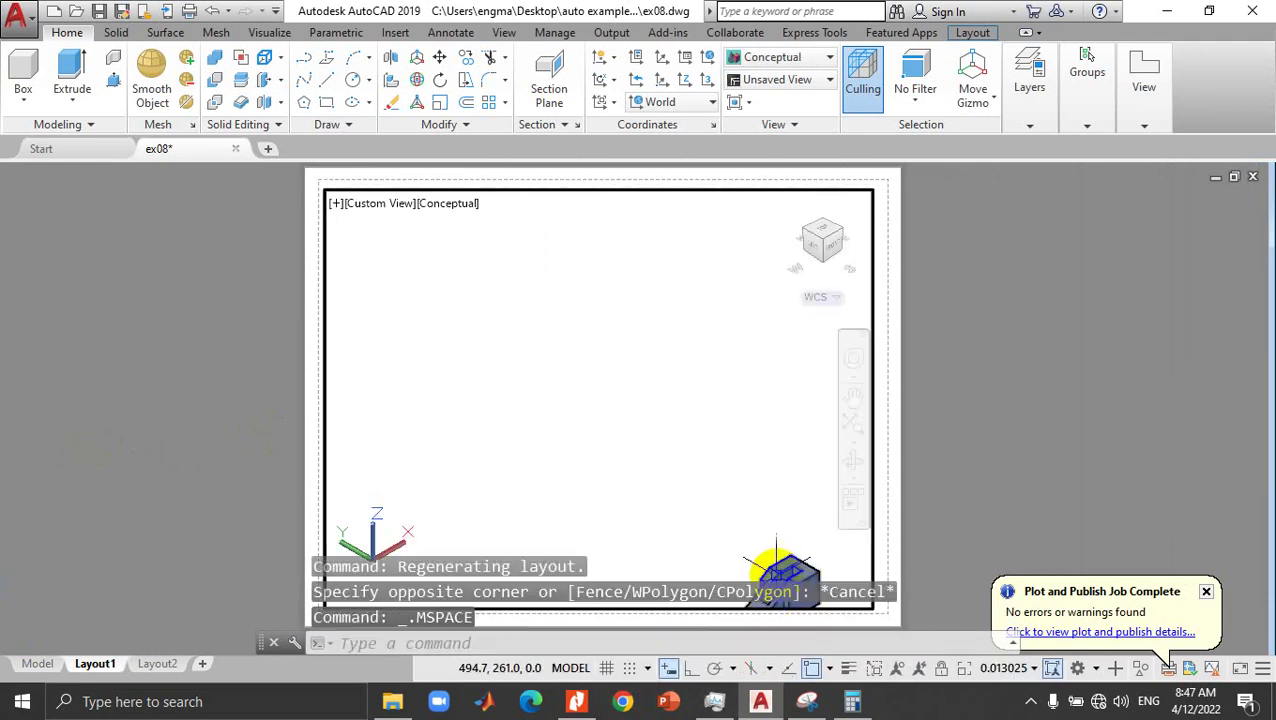
pyautogui.scroll(2, 800, 552)
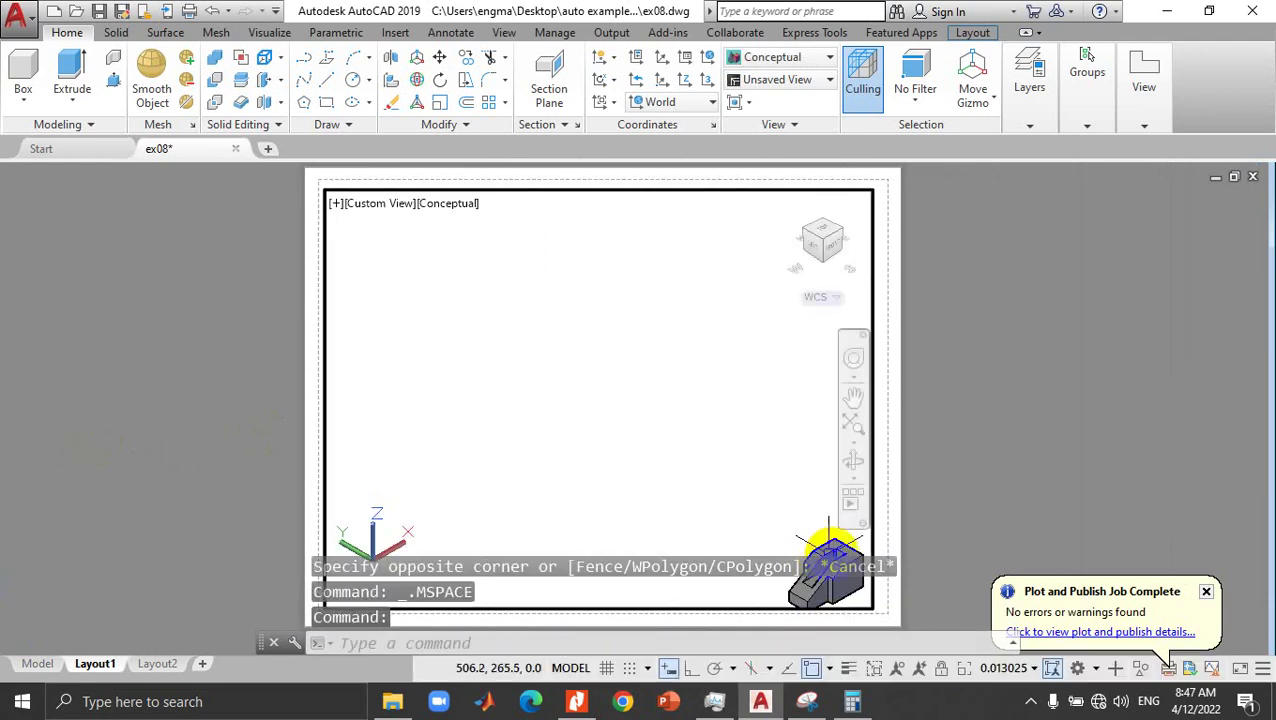
pyautogui.doubleClick(1007, 484)
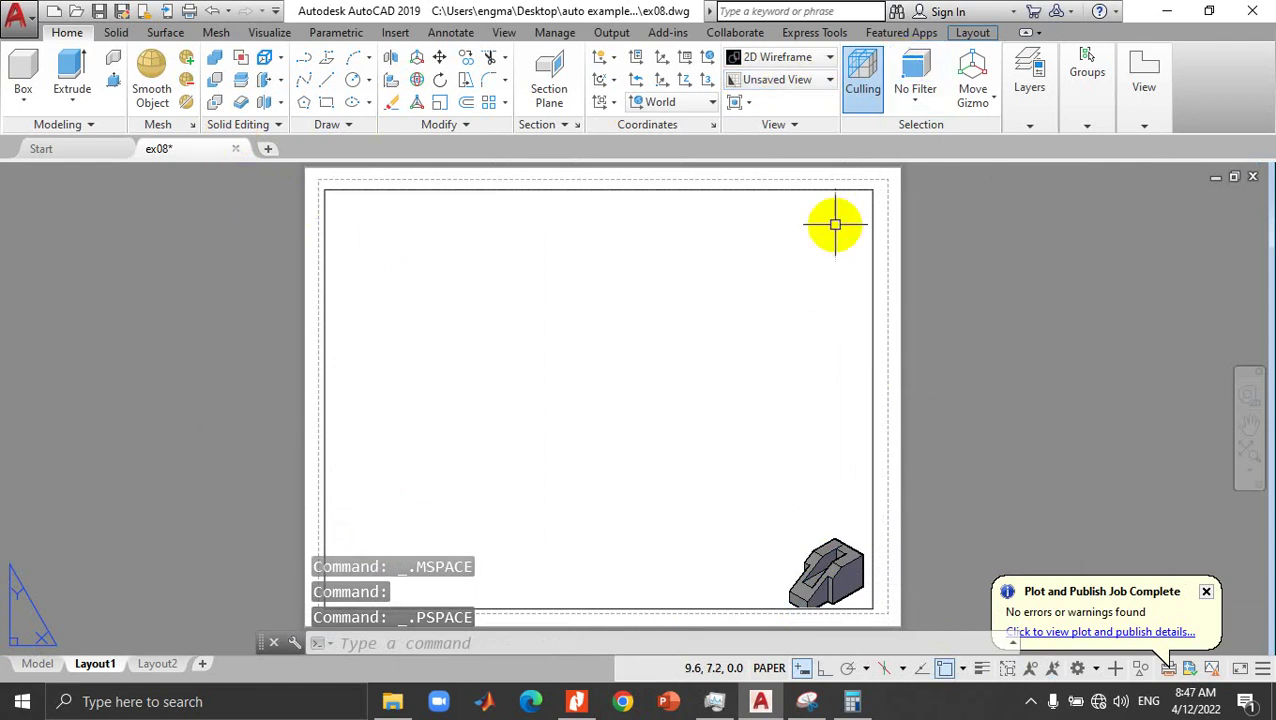
# Step: Set the drafting standard's projection type to first angle
pyautogui.click(975, 36)
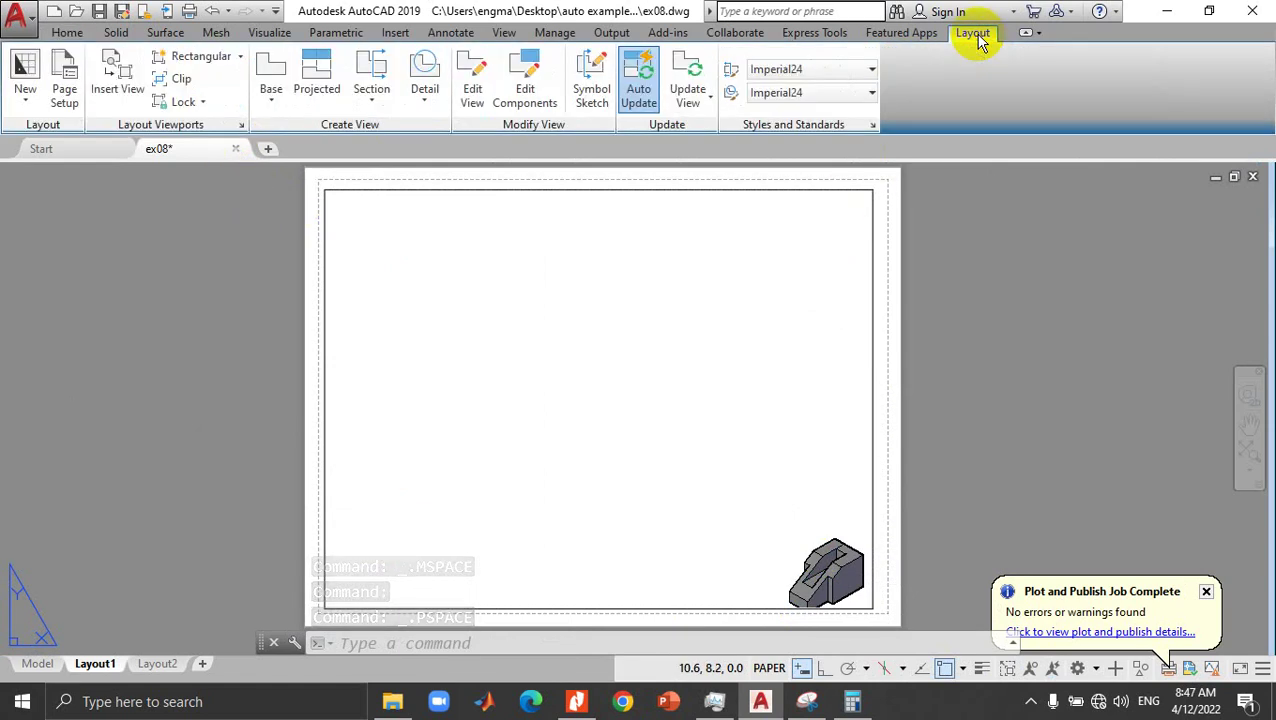
pyautogui.click(873, 125)
pyautogui.click(535, 282)
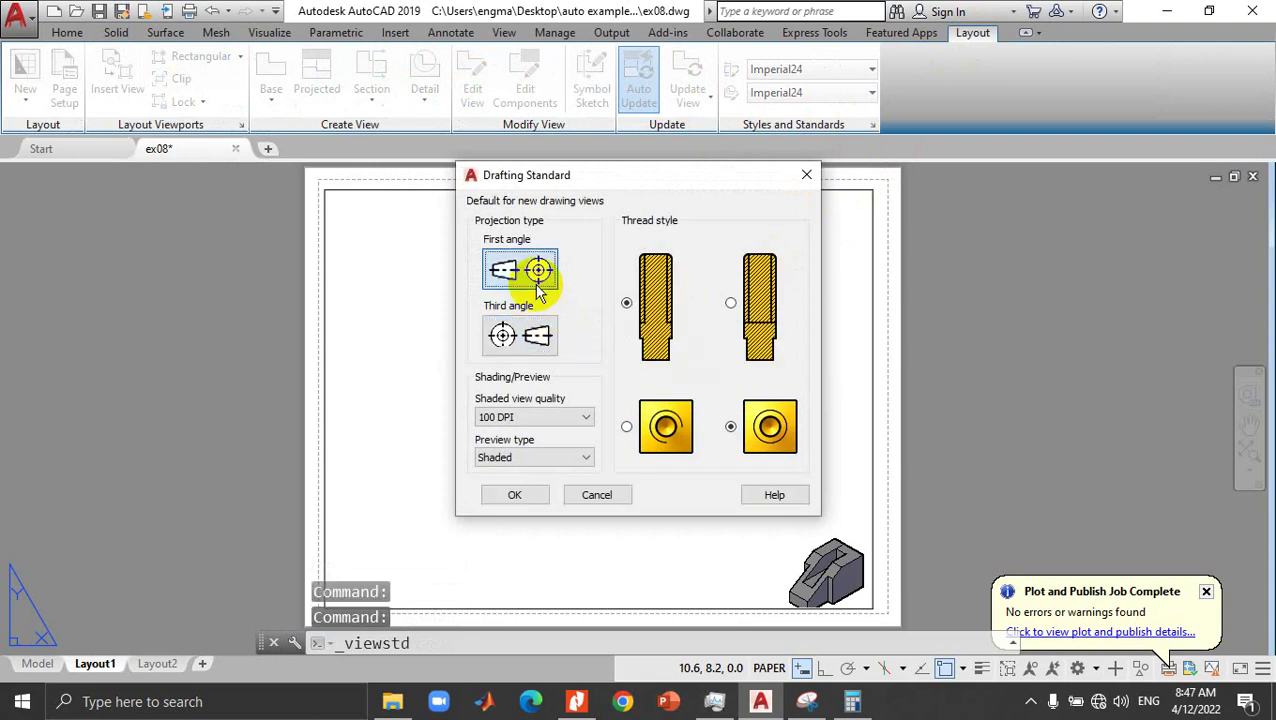
pyautogui.click(516, 492)
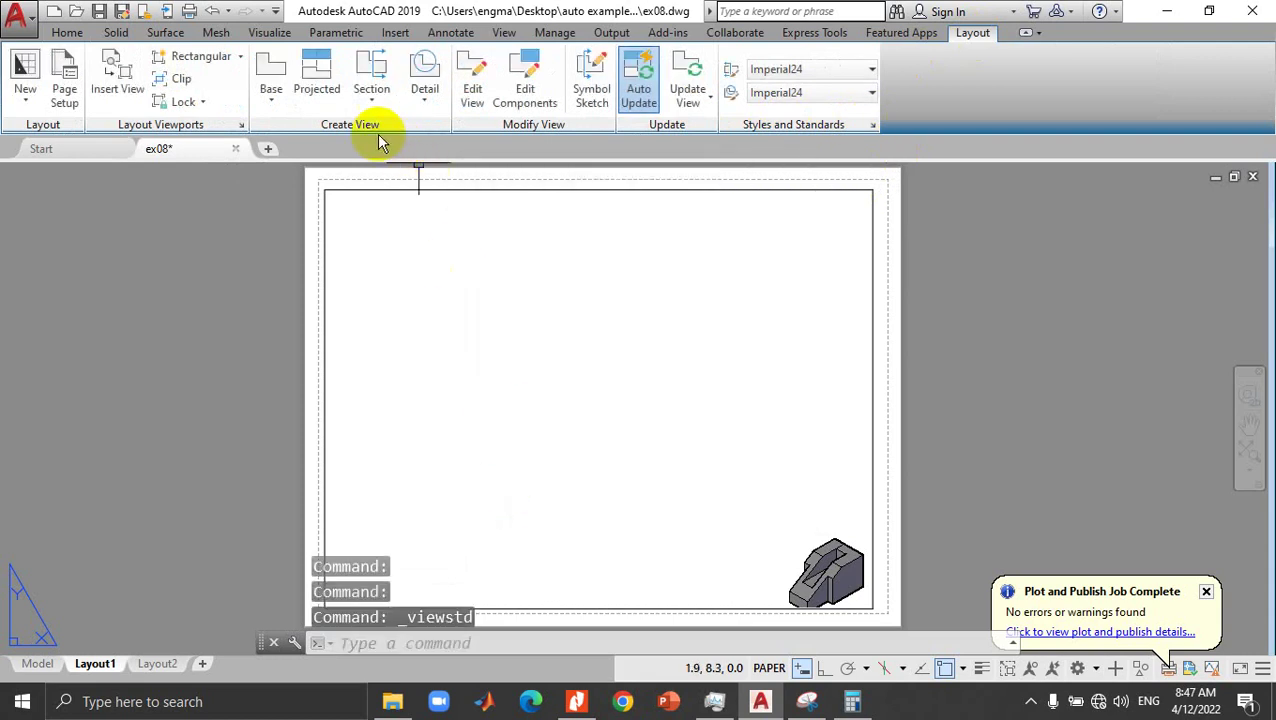
# Step: Place a trial front base view with two projections from model space, then cancel it
pyautogui.click(273, 78)
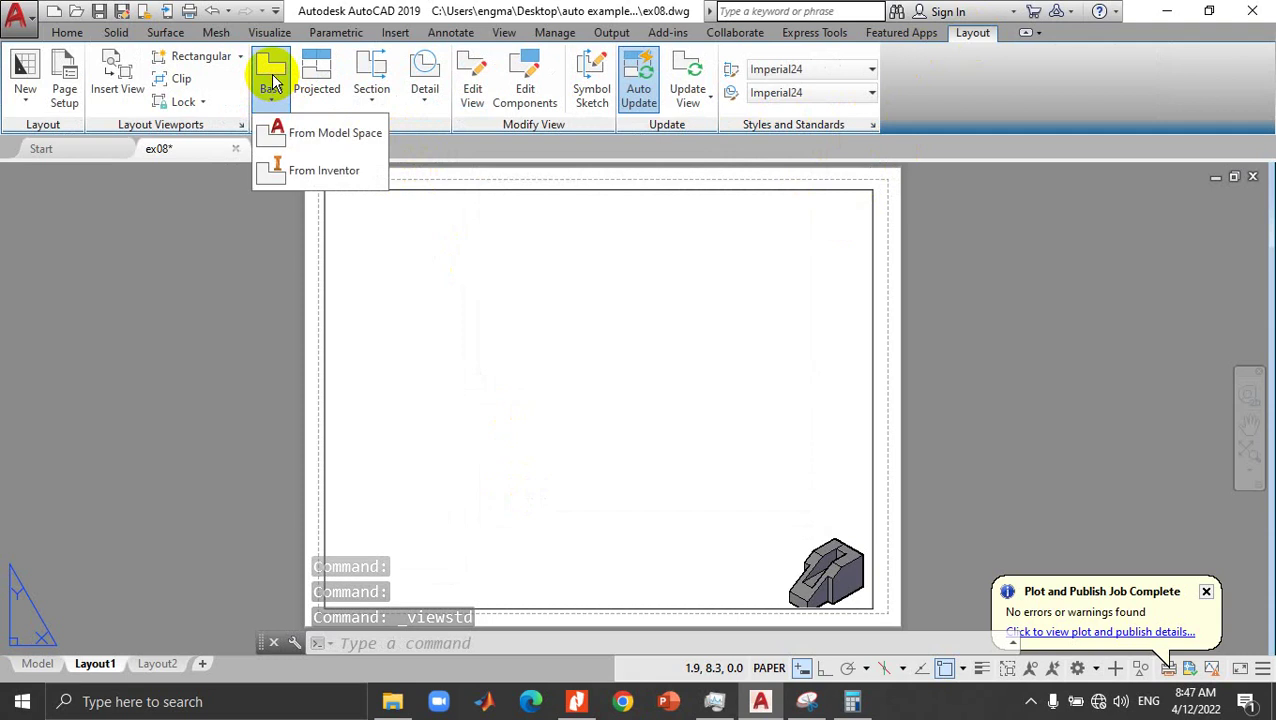
pyautogui.click(295, 136)
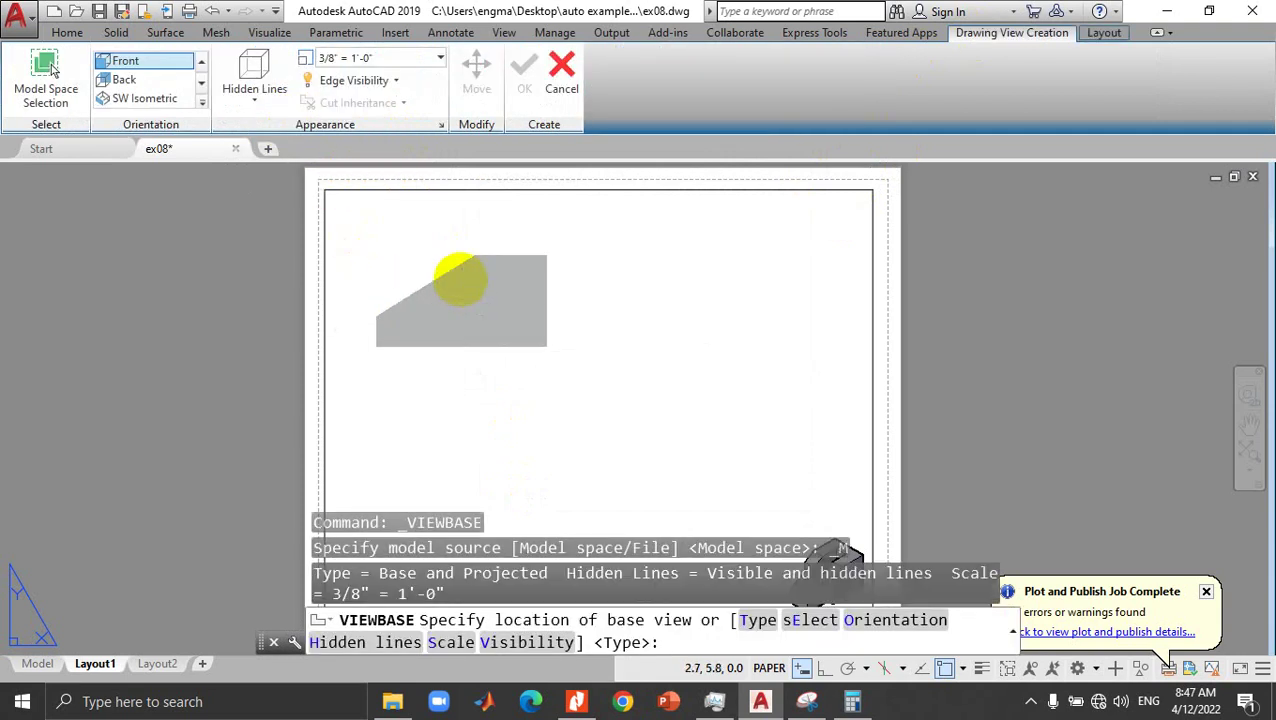
pyautogui.click(460, 279)
pyautogui.click(511, 443)
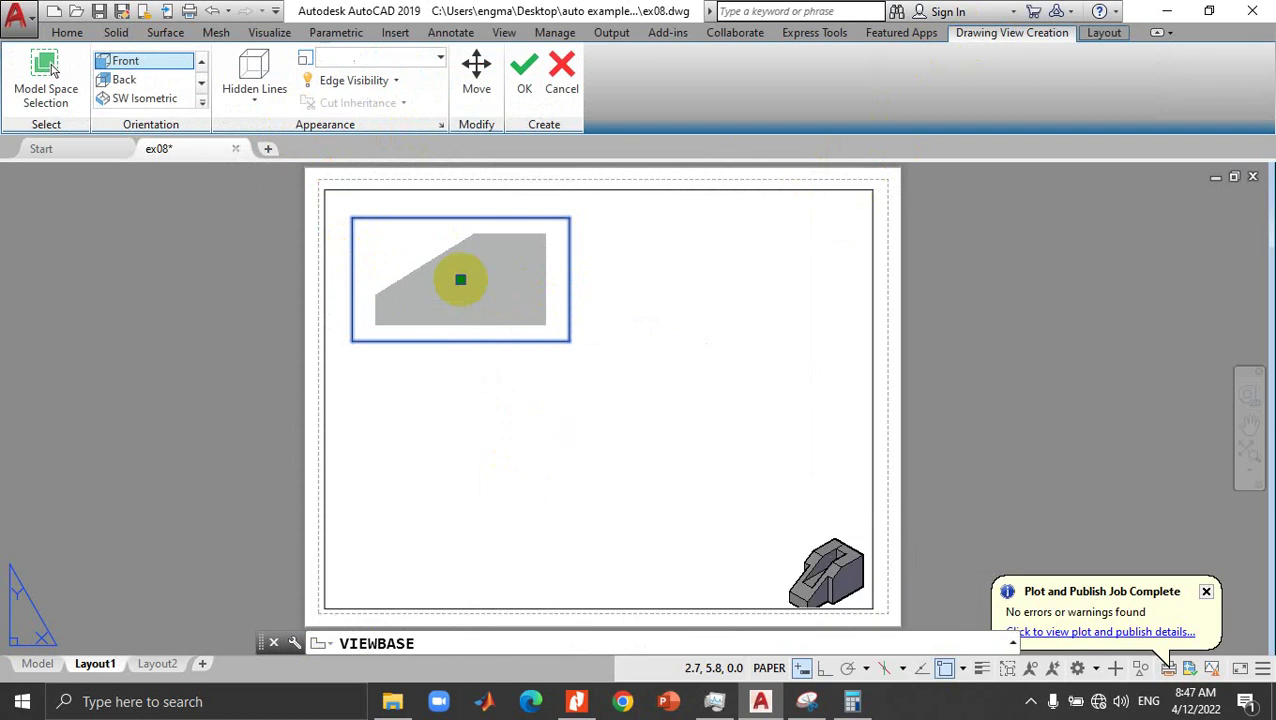
pyautogui.click(679, 279)
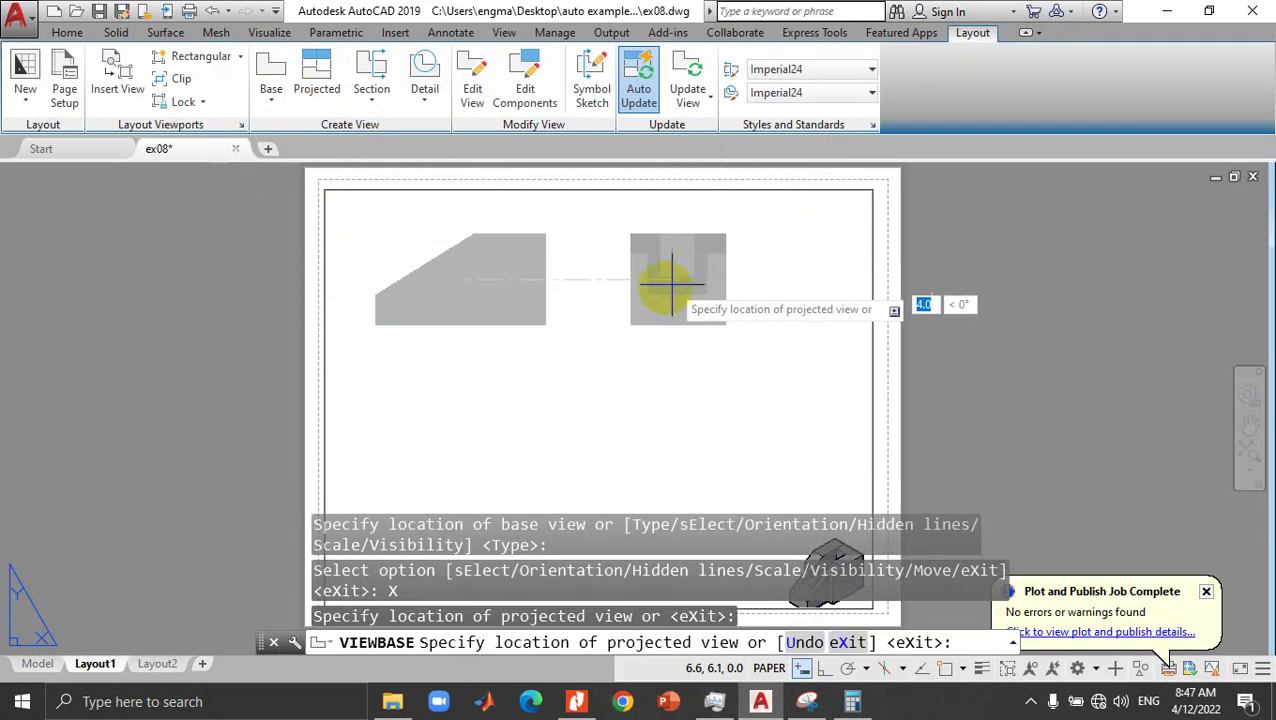
pyautogui.click(522, 458)
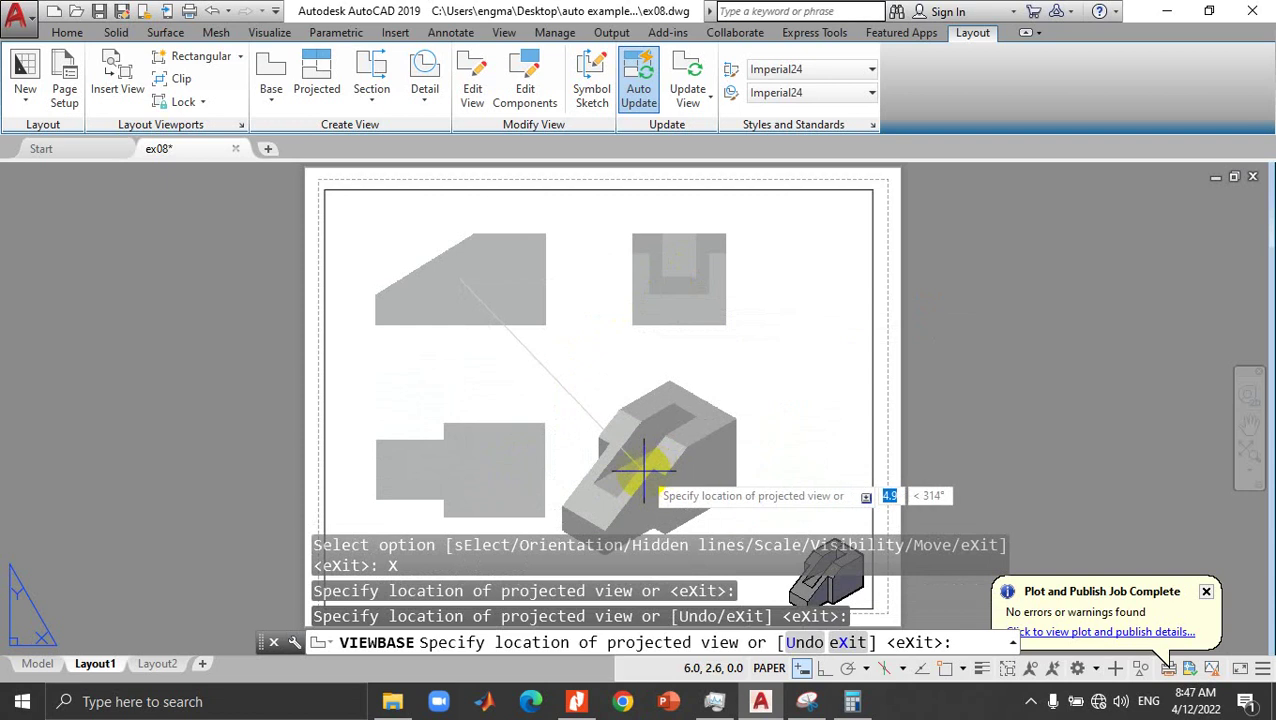
pyautogui.press('Escape')
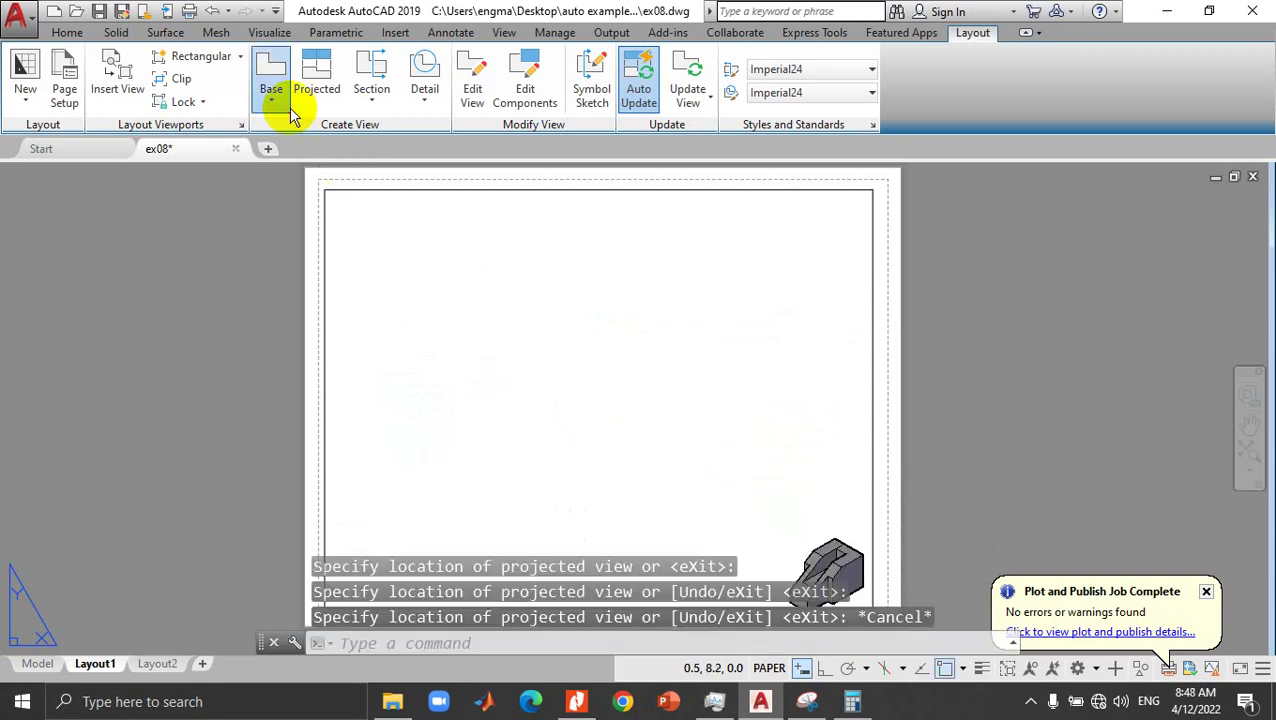
# Step: Place the front base view from model space with top, side and isometric projected views
pyautogui.click(280, 100)
pyautogui.click(295, 129)
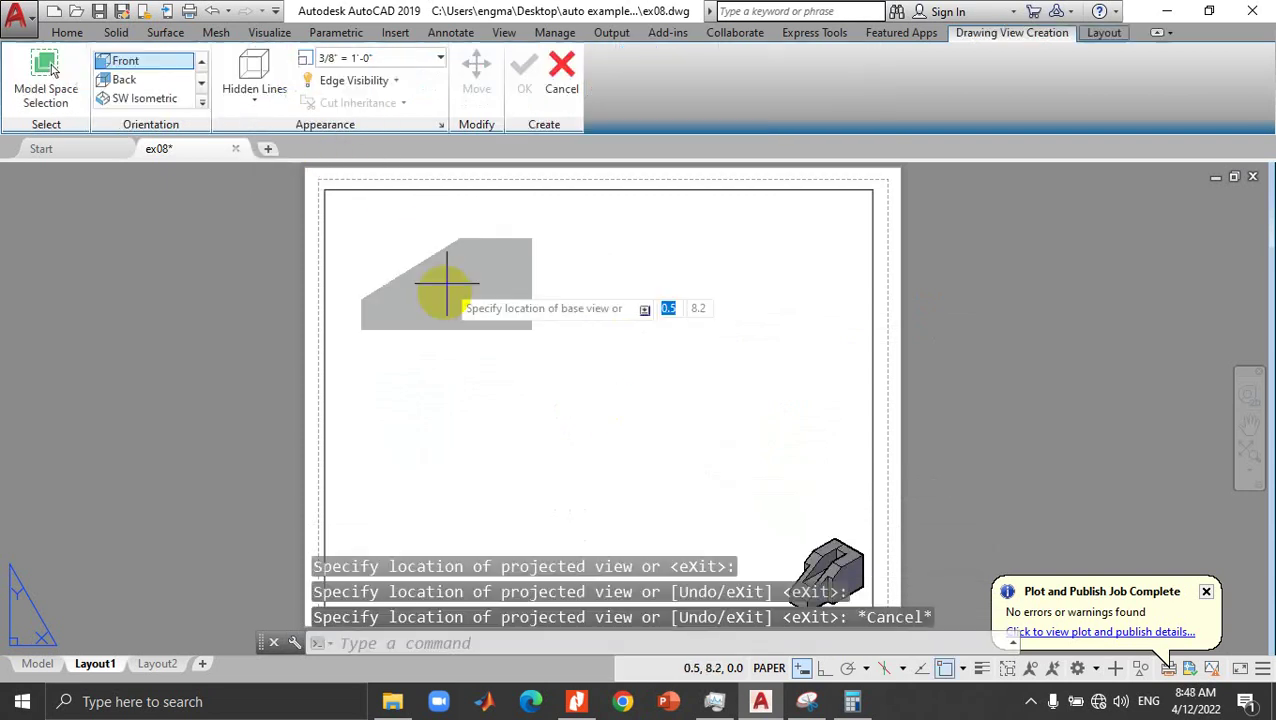
pyautogui.click(484, 337)
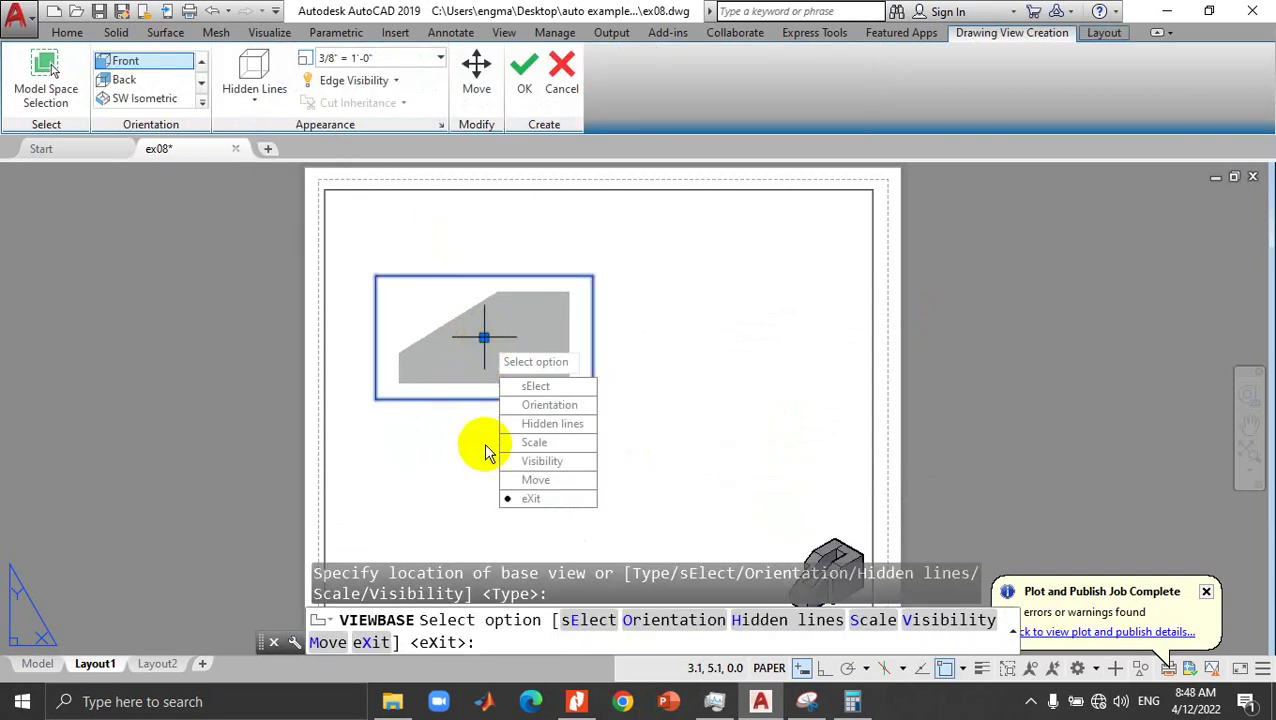
pyautogui.click(530, 498)
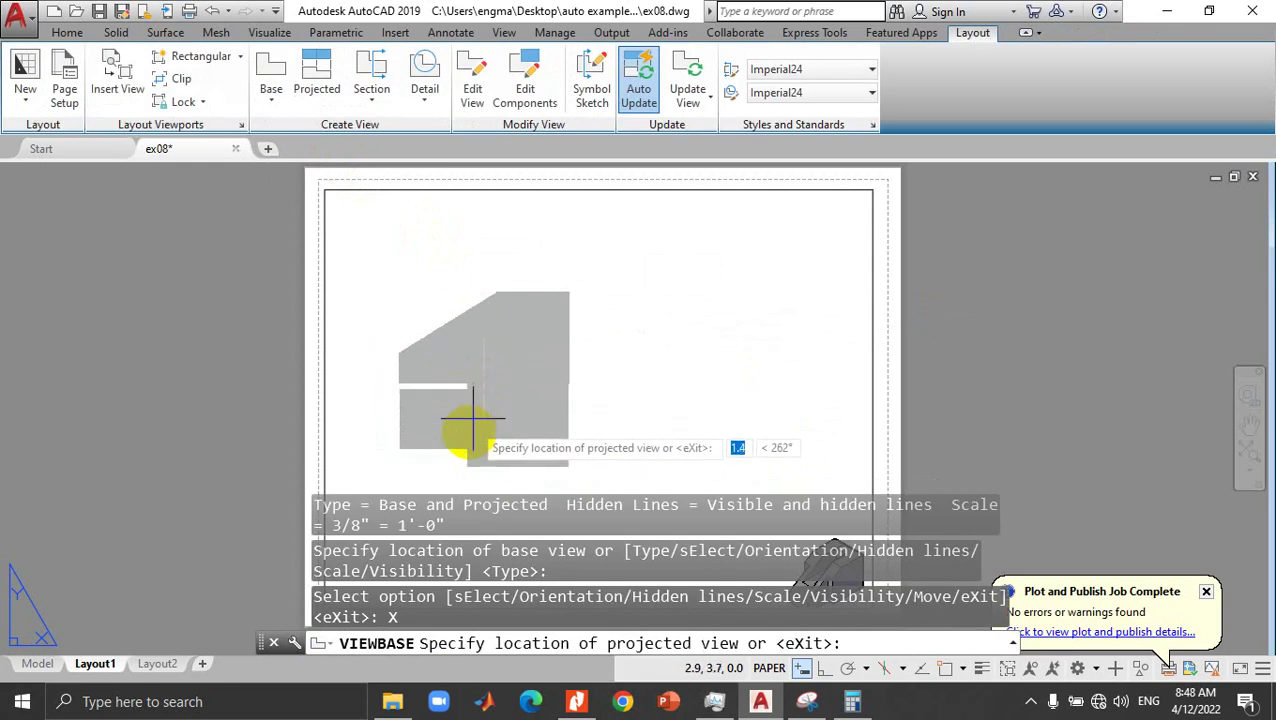
pyautogui.click(473, 480)
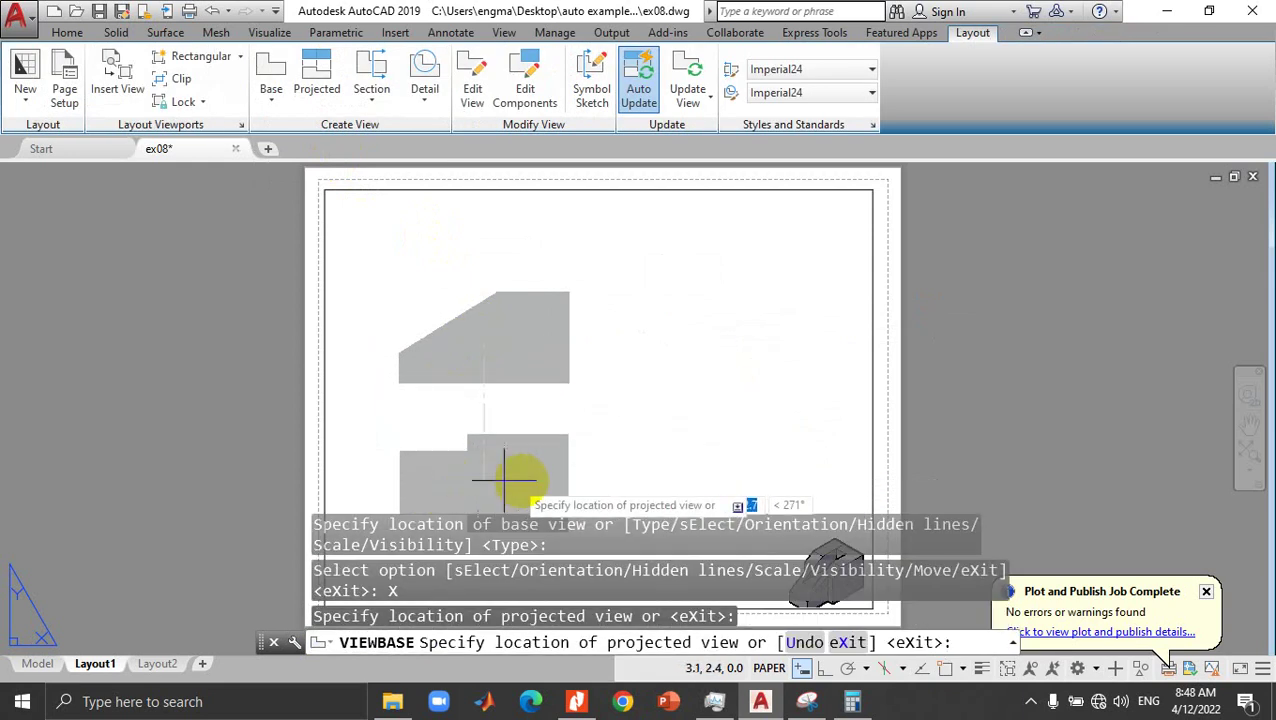
pyautogui.click(692, 345)
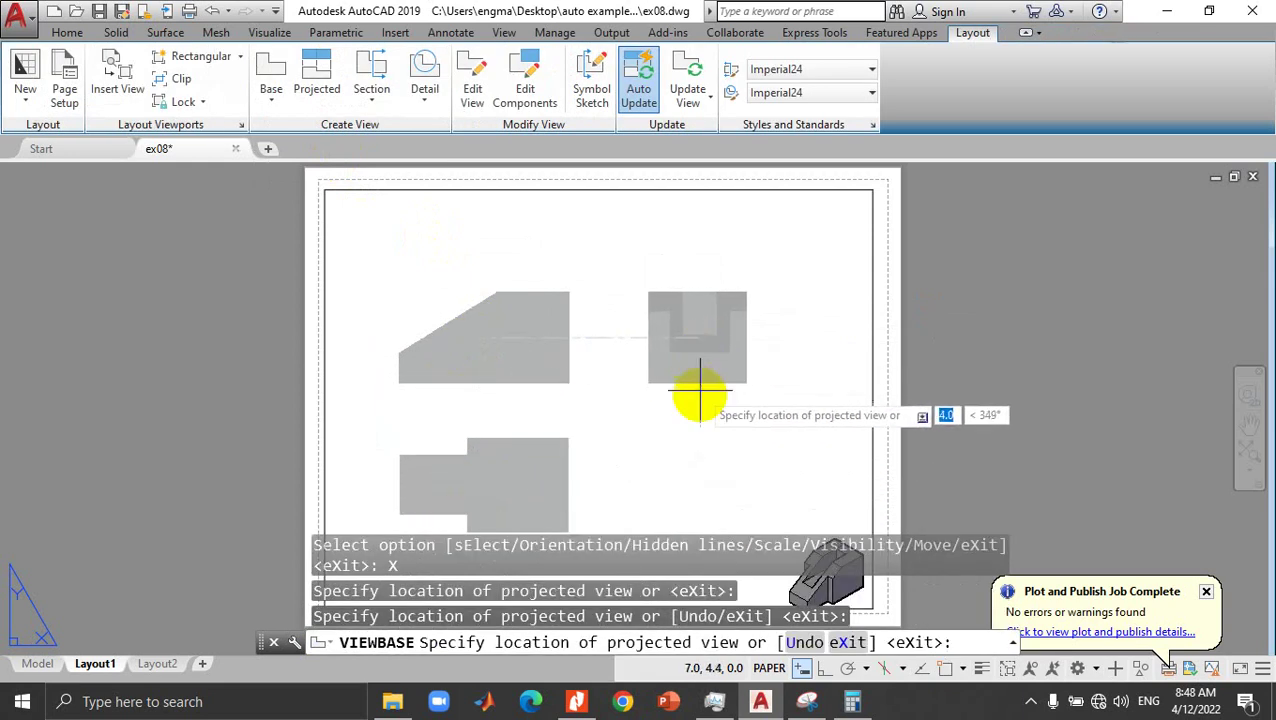
pyautogui.click(711, 500)
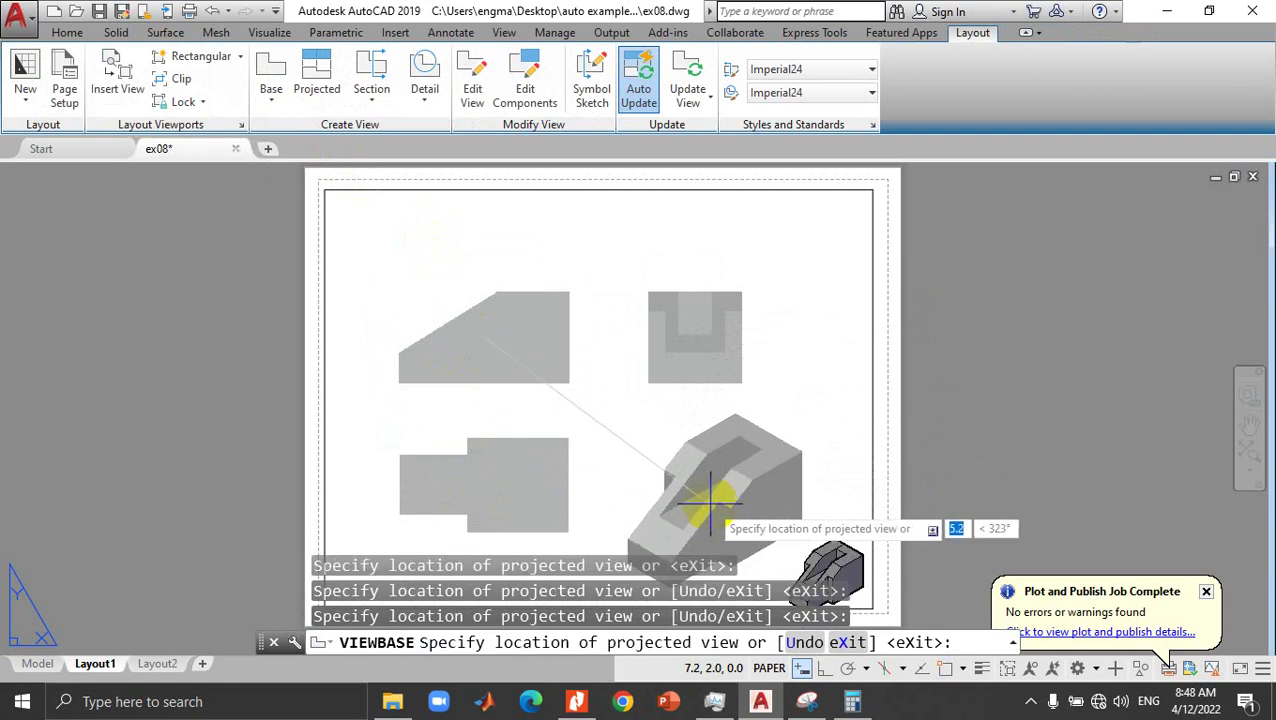
pyautogui.press('Return')
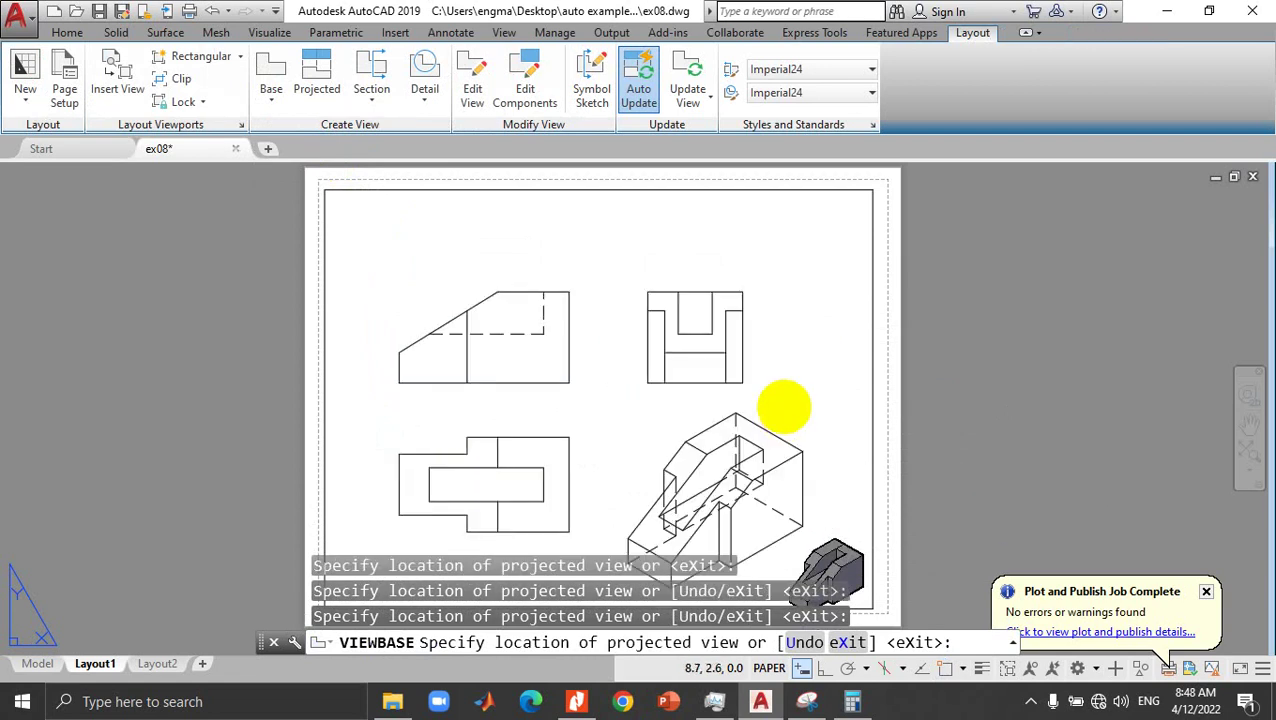
# Step: Set the isometric view's hidden lines to Shaded with visible lines, then bring up the reference sketch
pyautogui.click(676, 453)
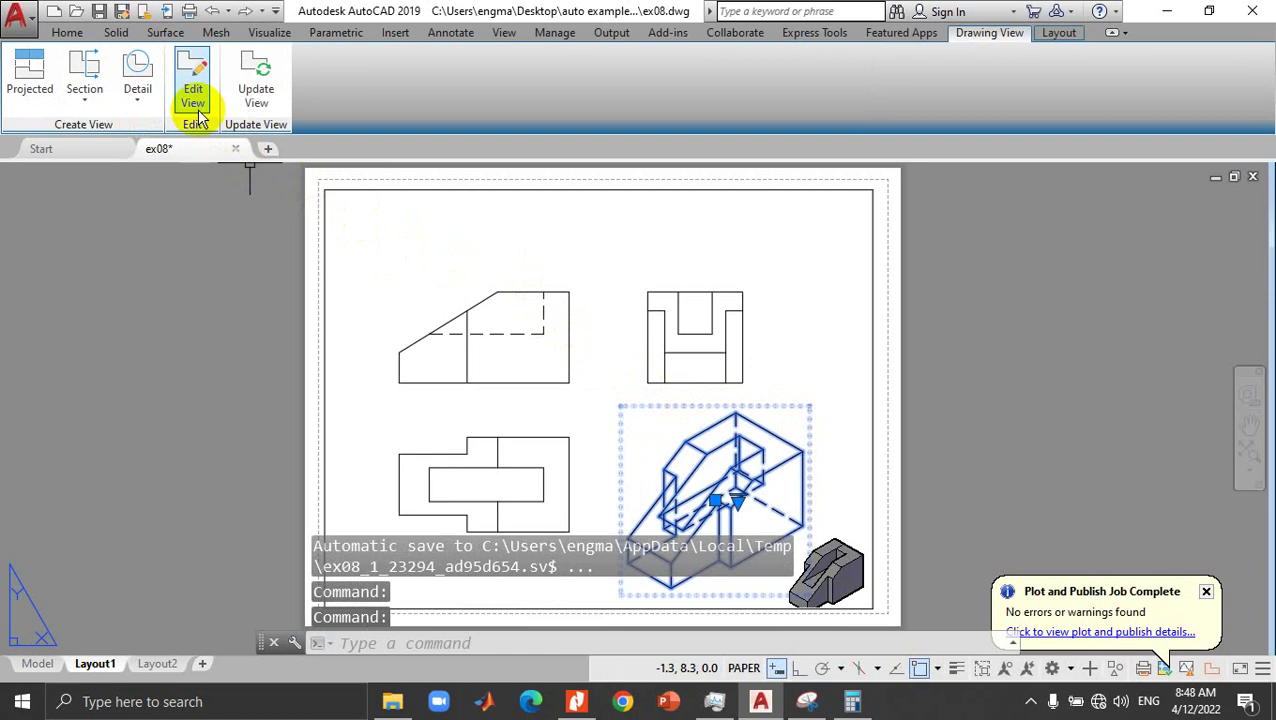
pyautogui.click(198, 112)
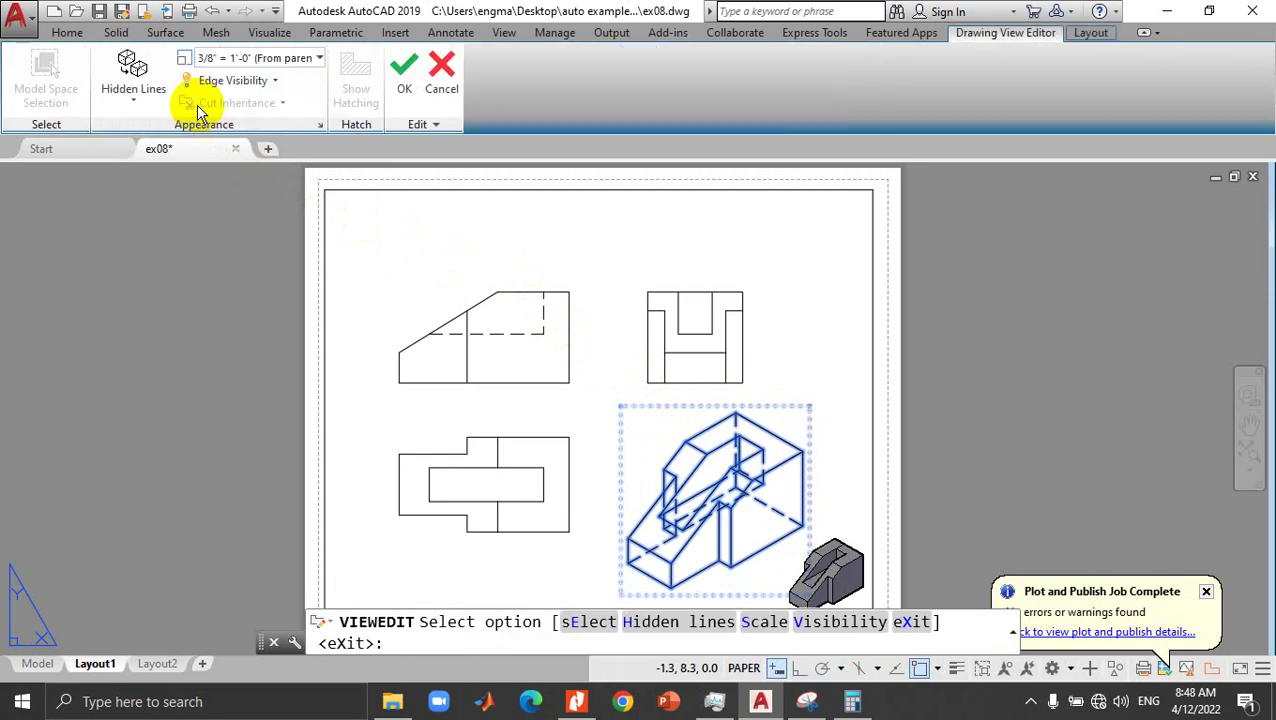
pyautogui.click(140, 100)
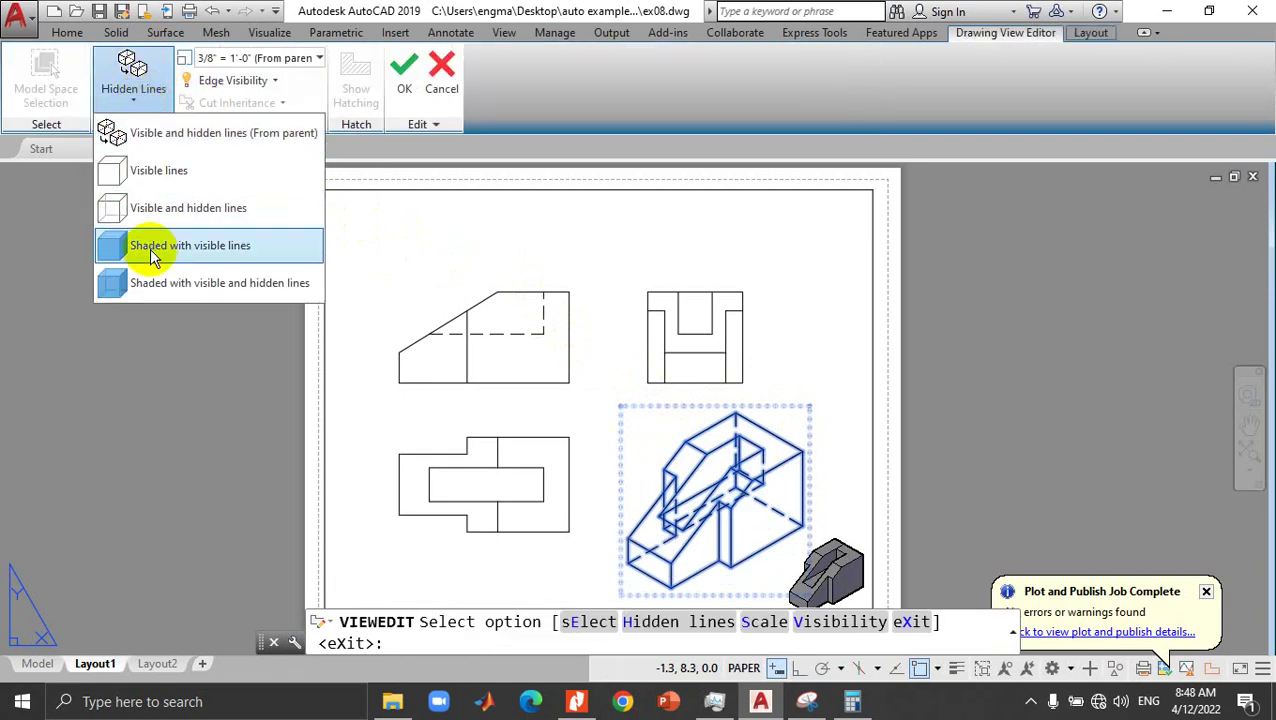
pyautogui.click(193, 248)
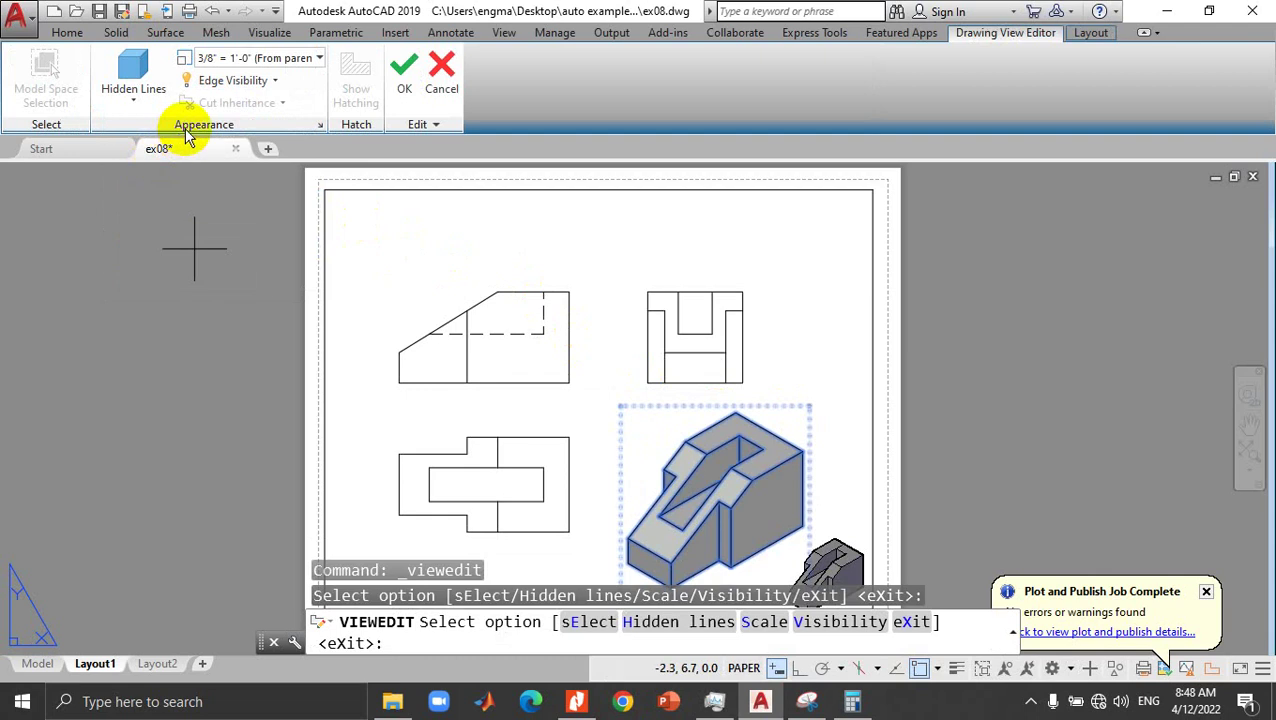
pyautogui.click(133, 100)
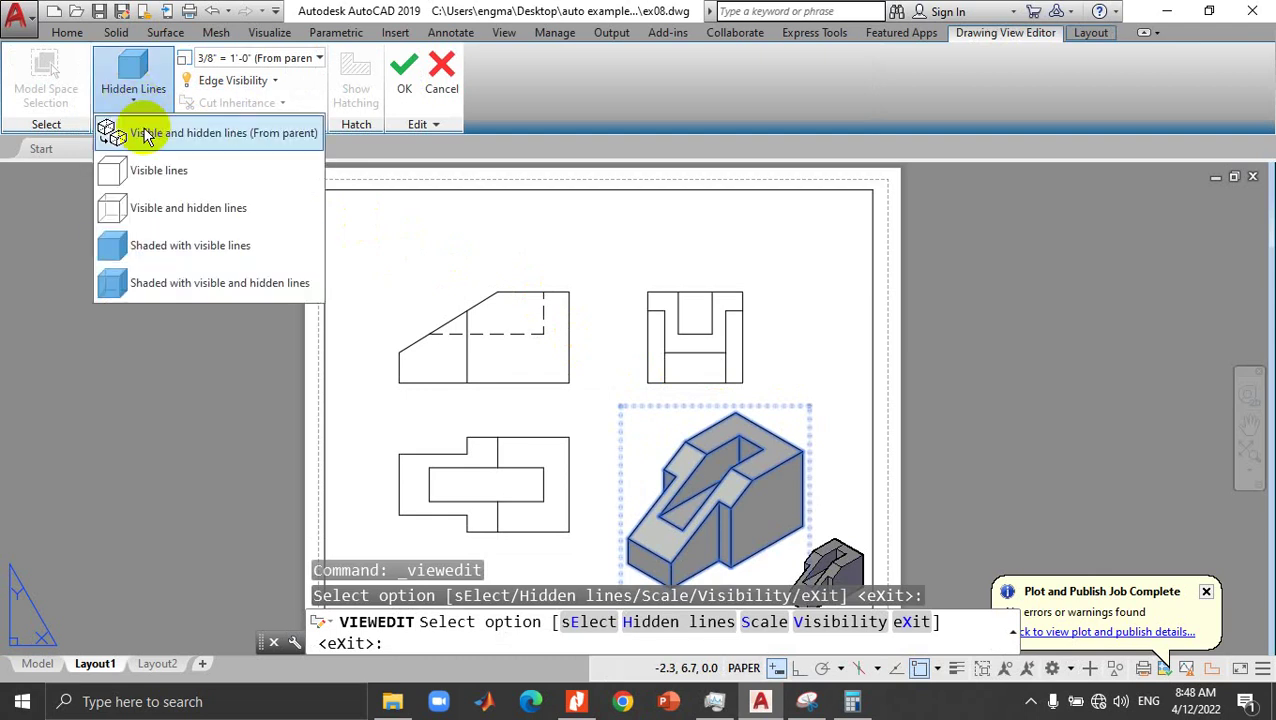
pyautogui.click(213, 255)
pyautogui.press('Down')
pyautogui.click(243, 345)
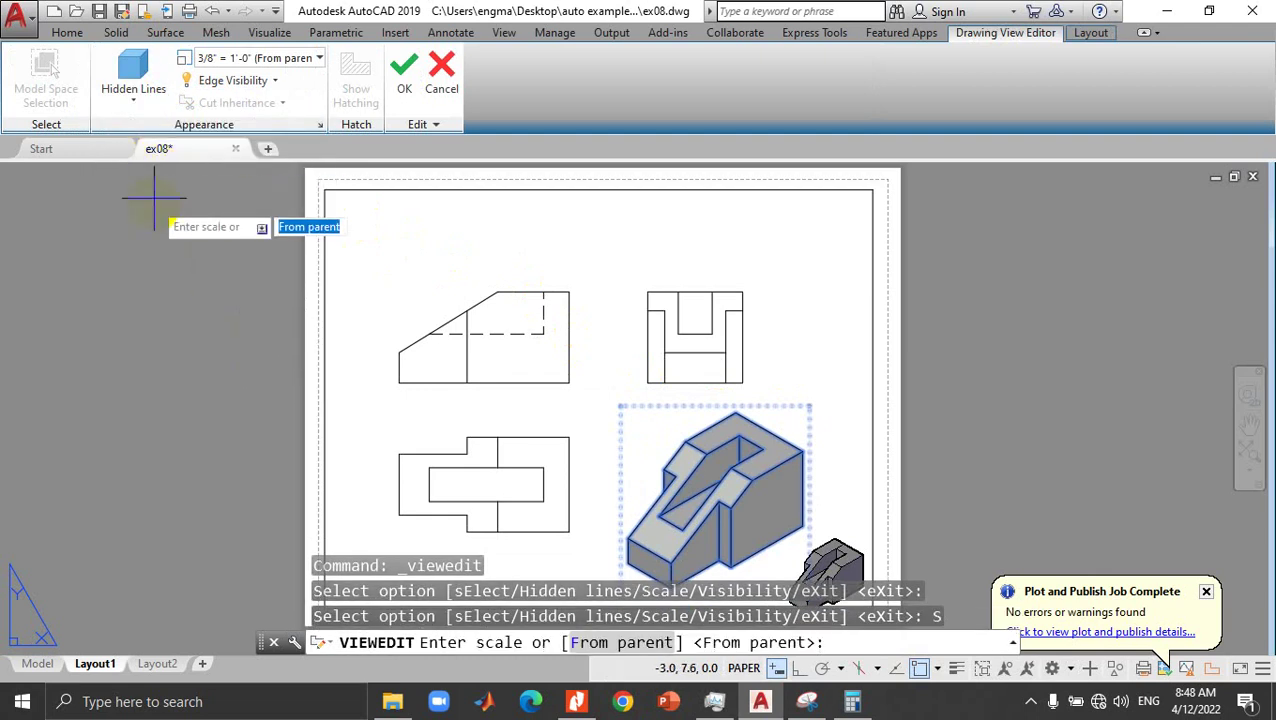
pyautogui.press('Escape')
pyautogui.press('Escape')
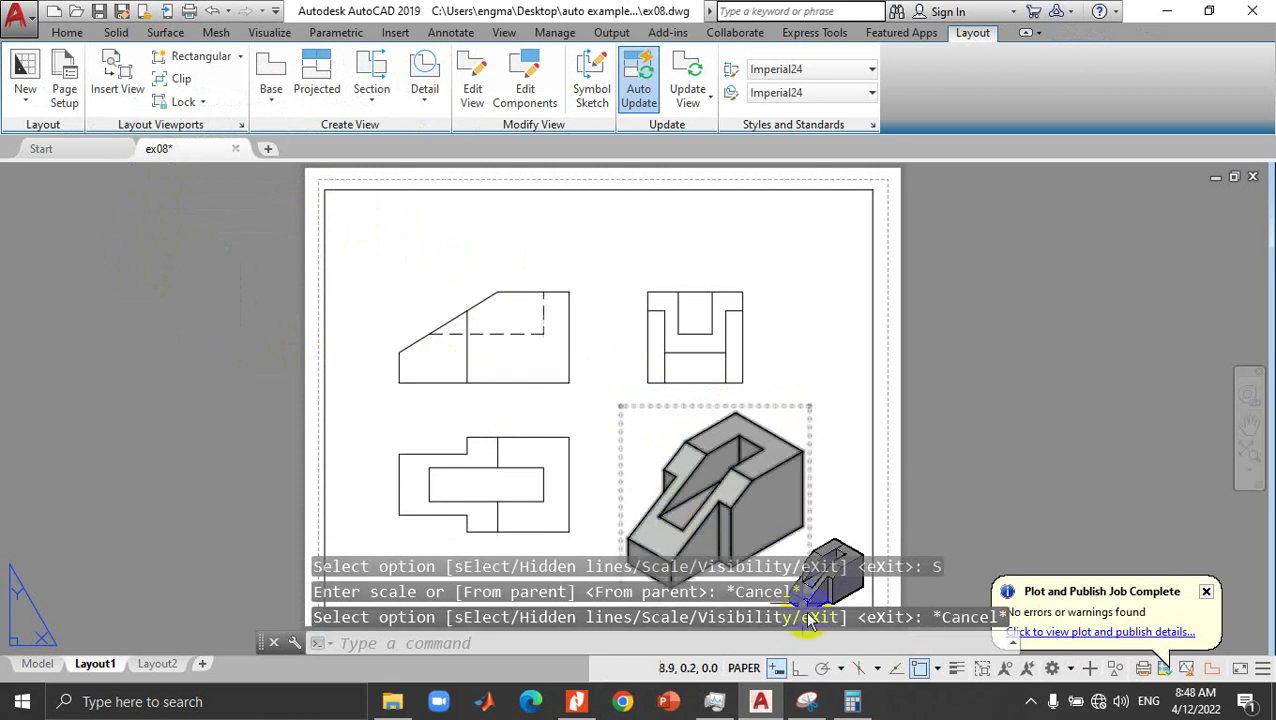
pyautogui.click(820, 703)
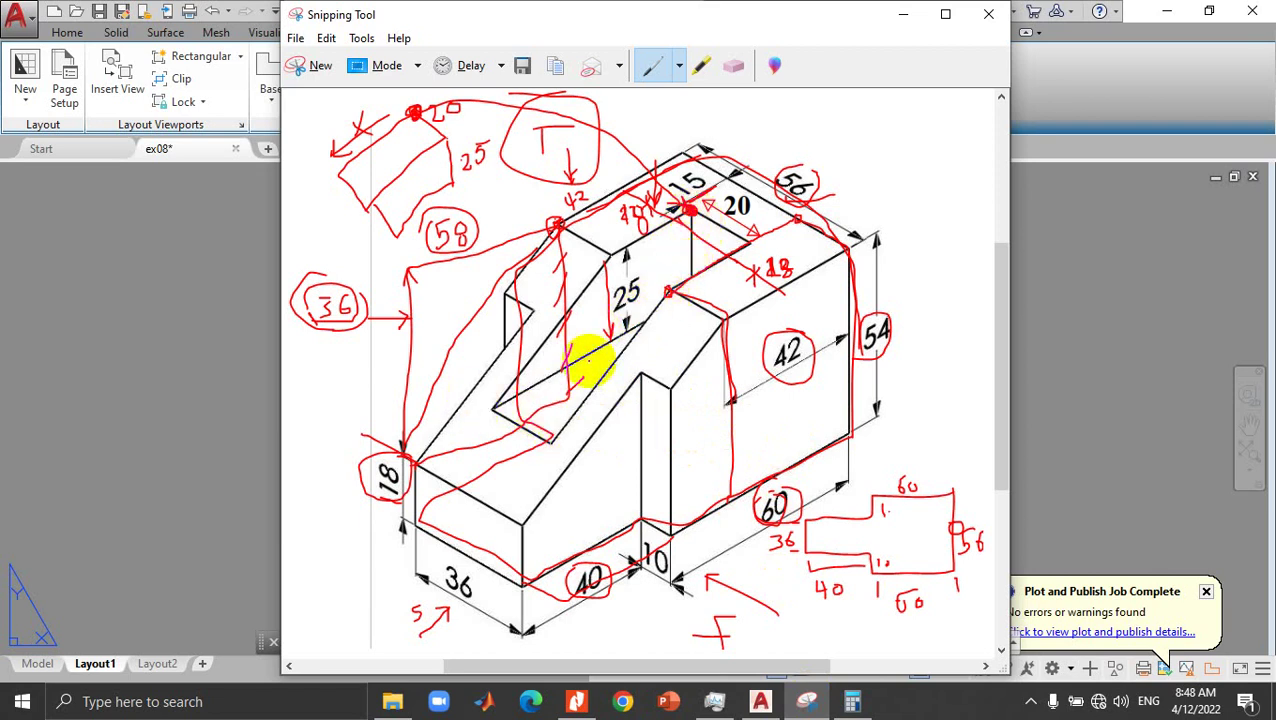
# Step: Compare the reference sketch with the sheet, then return to the Model tab
pyautogui.click(798, 708)
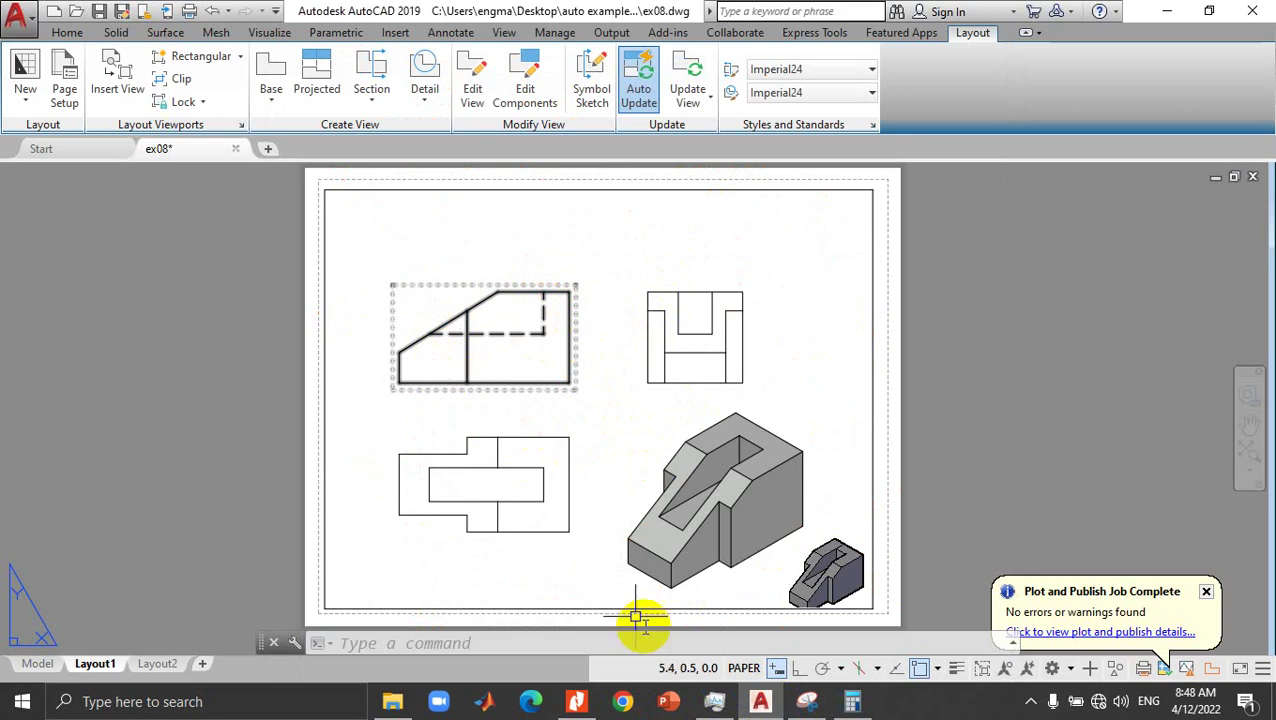
pyautogui.click(806, 701)
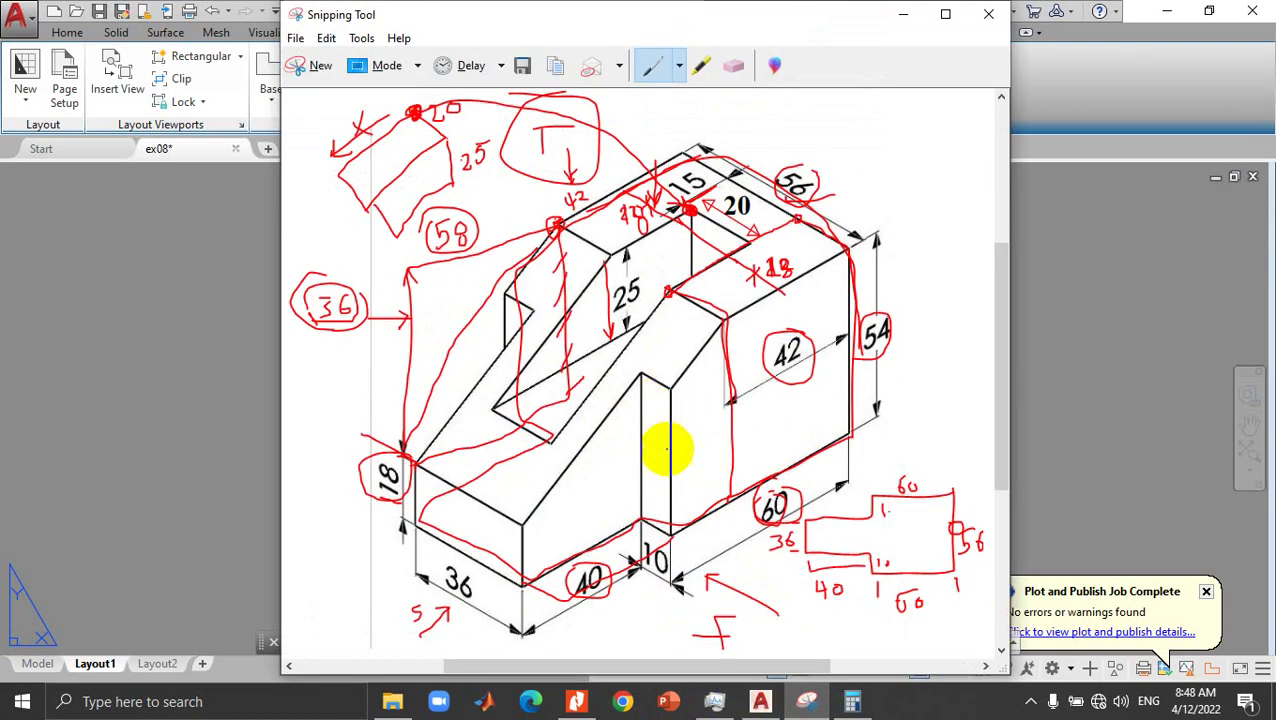
pyautogui.click(810, 702)
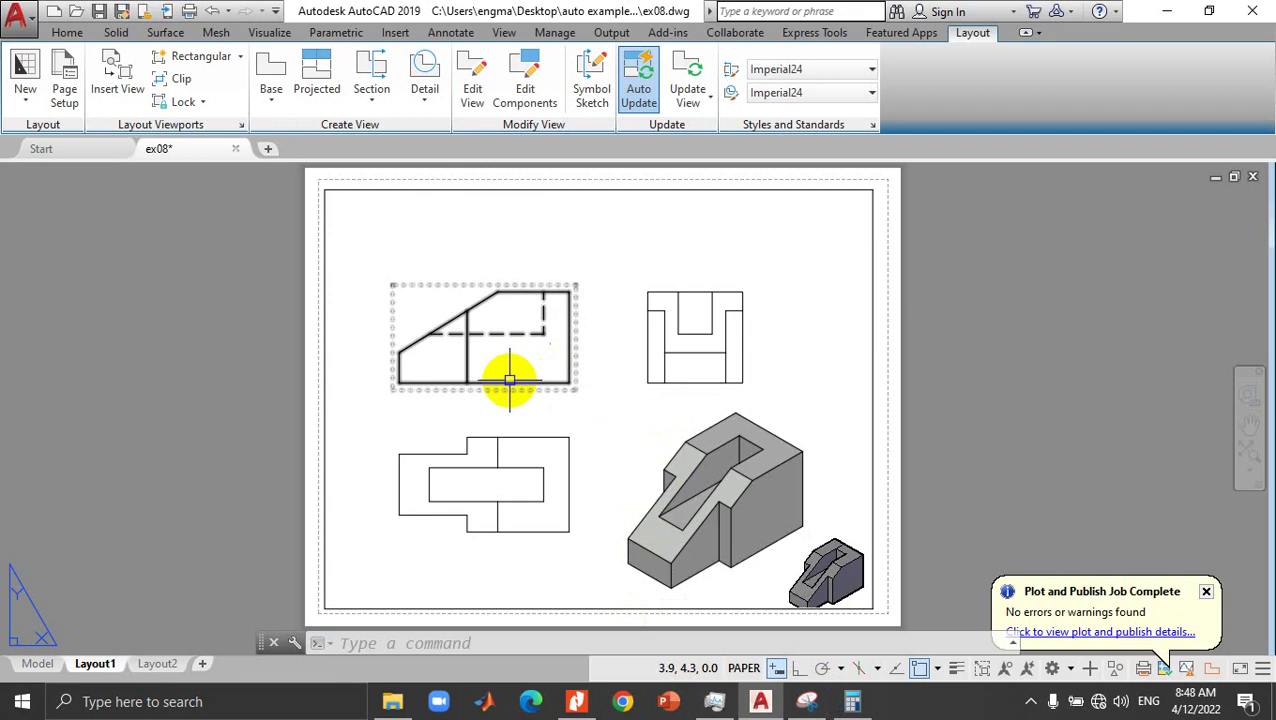
pyautogui.click(38, 663)
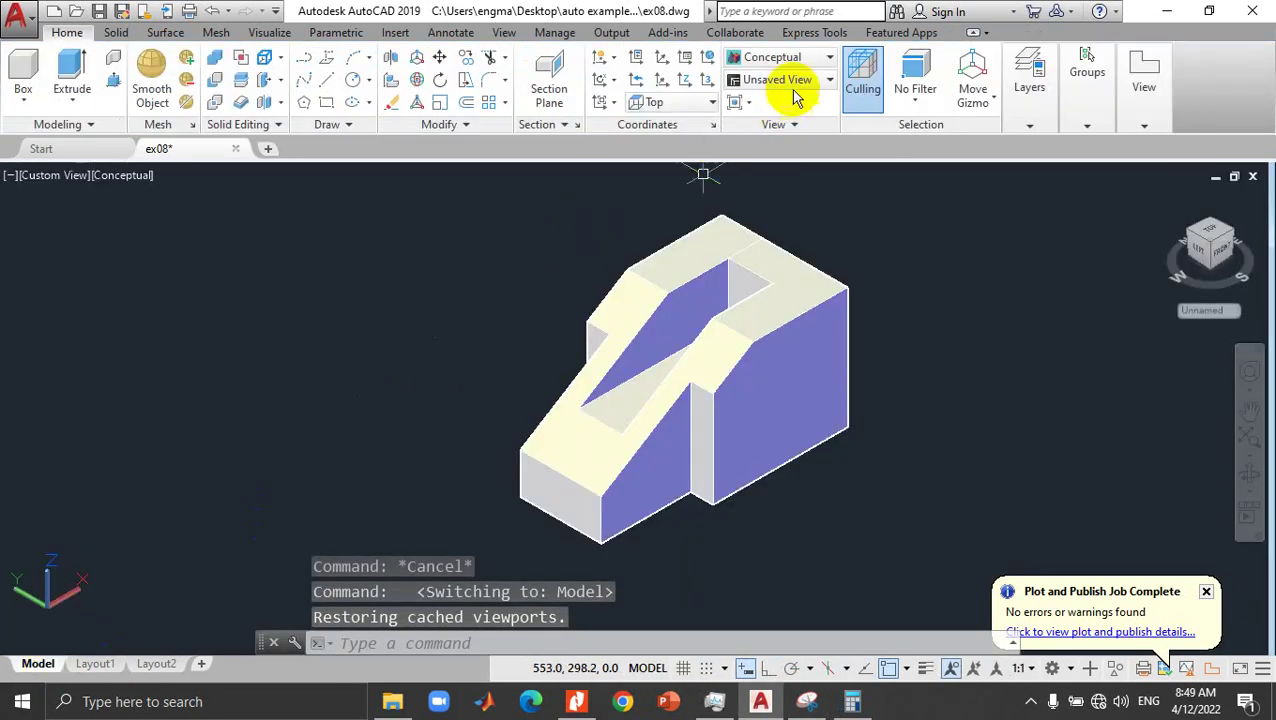
# Step: Preview the block in the Hidden, Wireframe, X-Ray and Realistic visual styles
pyautogui.click(820, 62)
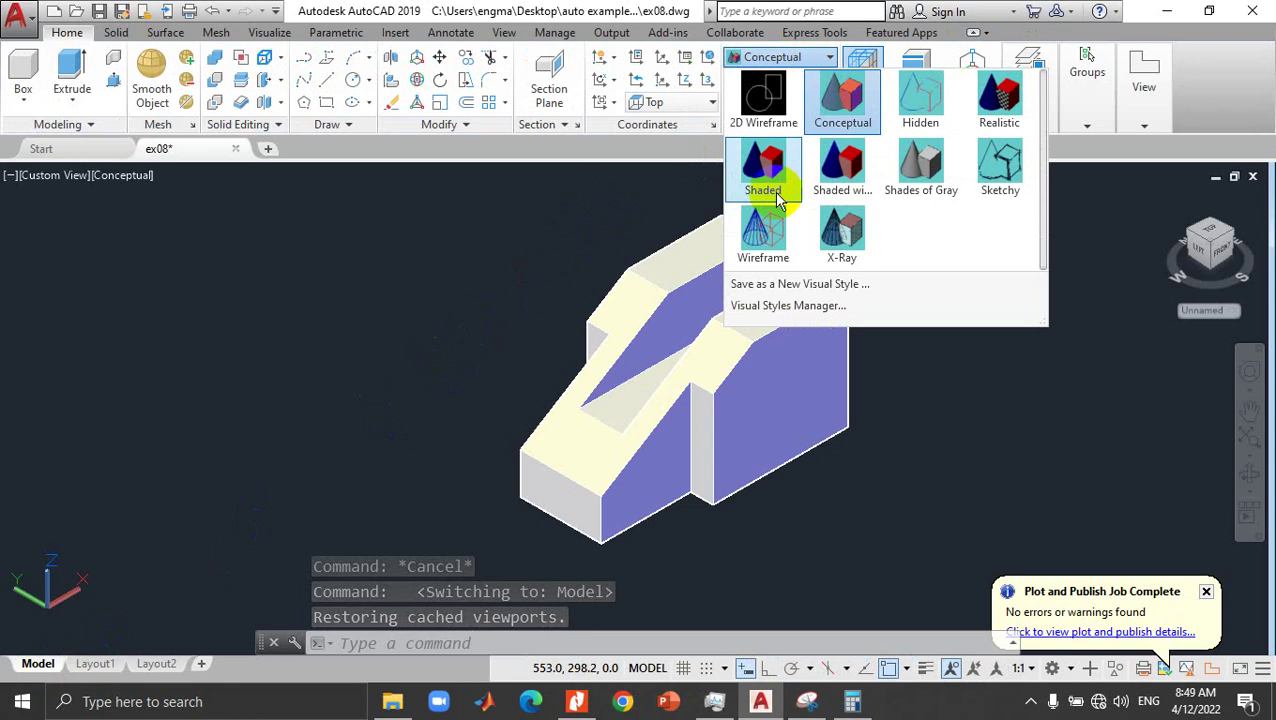
pyautogui.click(917, 102)
pyautogui.click(805, 57)
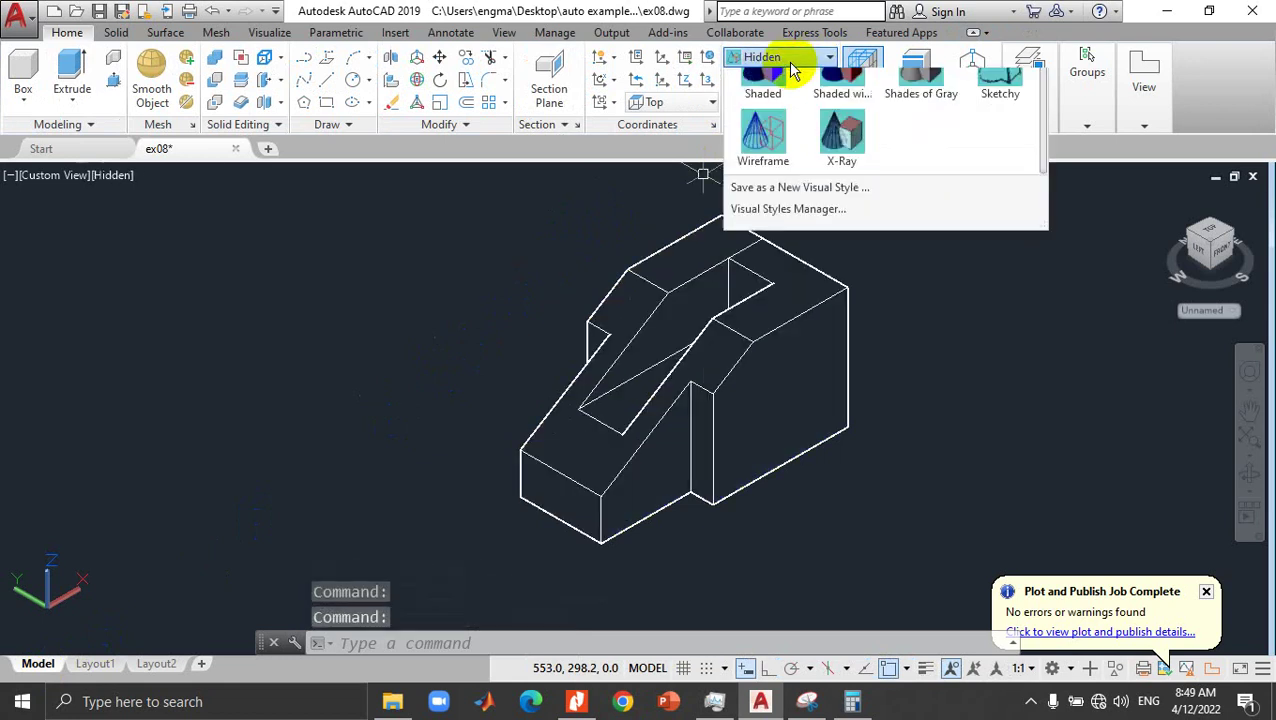
pyautogui.click(782, 220)
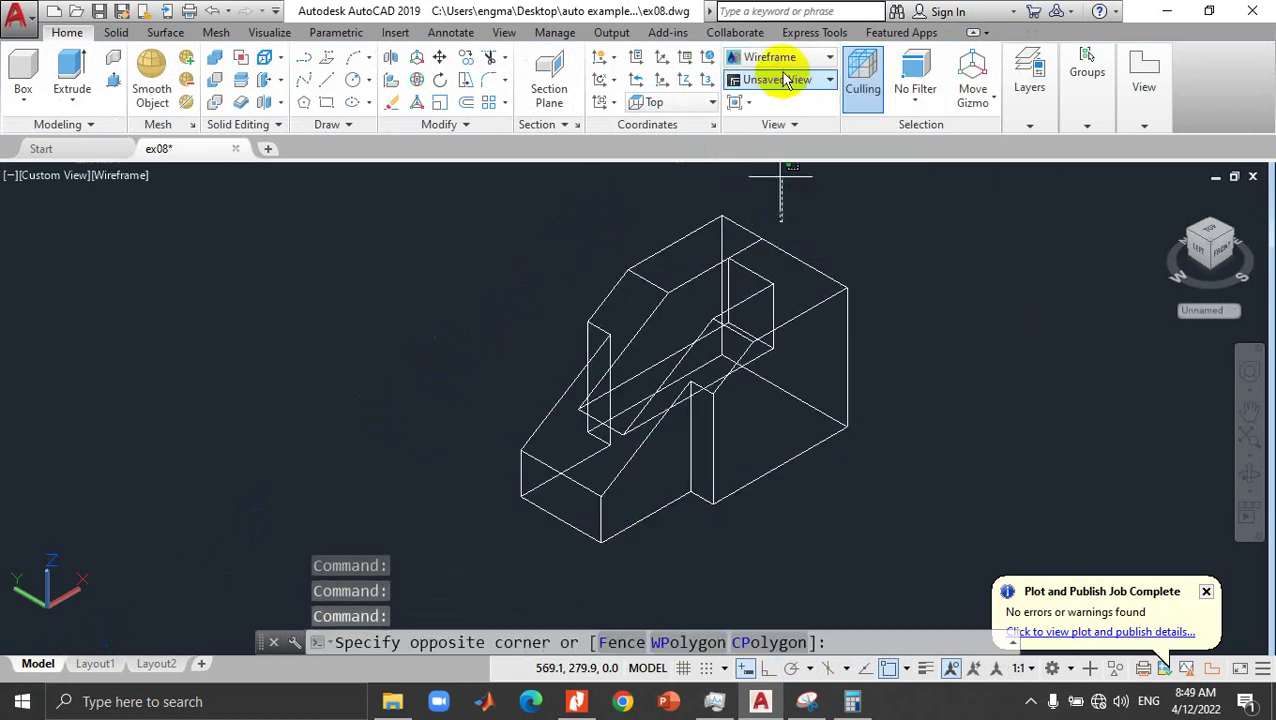
pyautogui.click(760, 57)
pyautogui.click(842, 232)
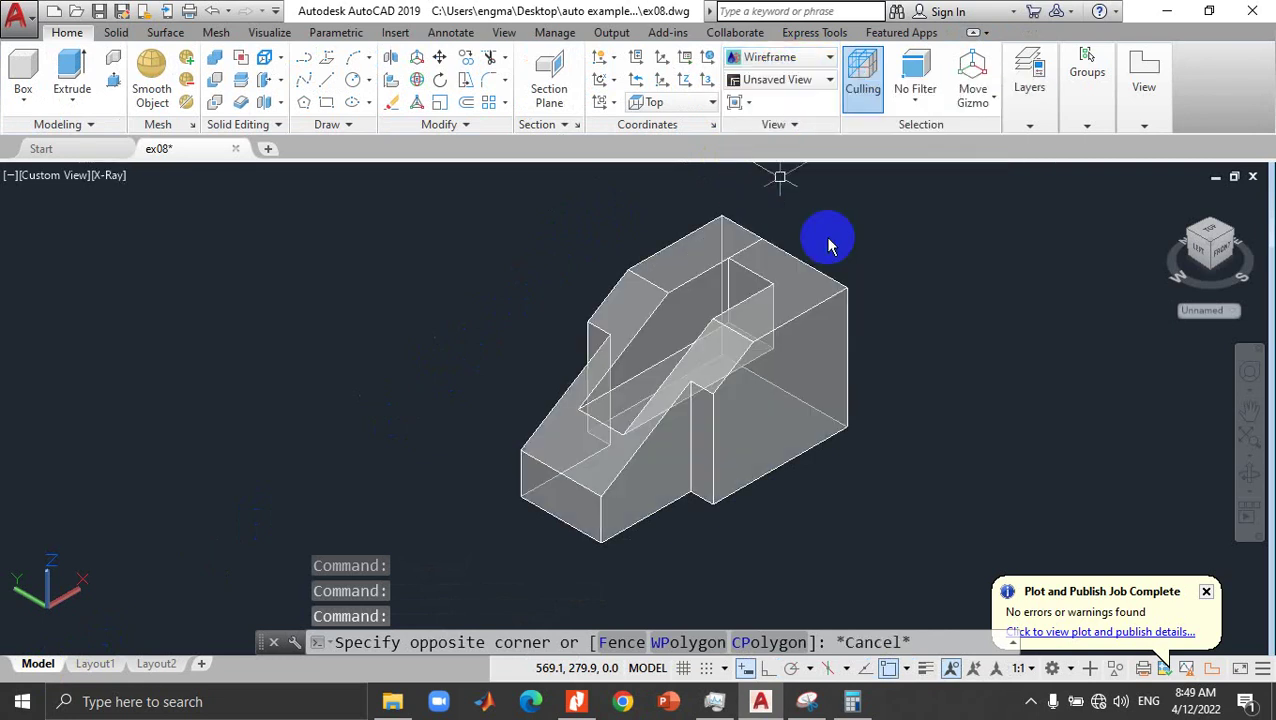
pyautogui.click(805, 60)
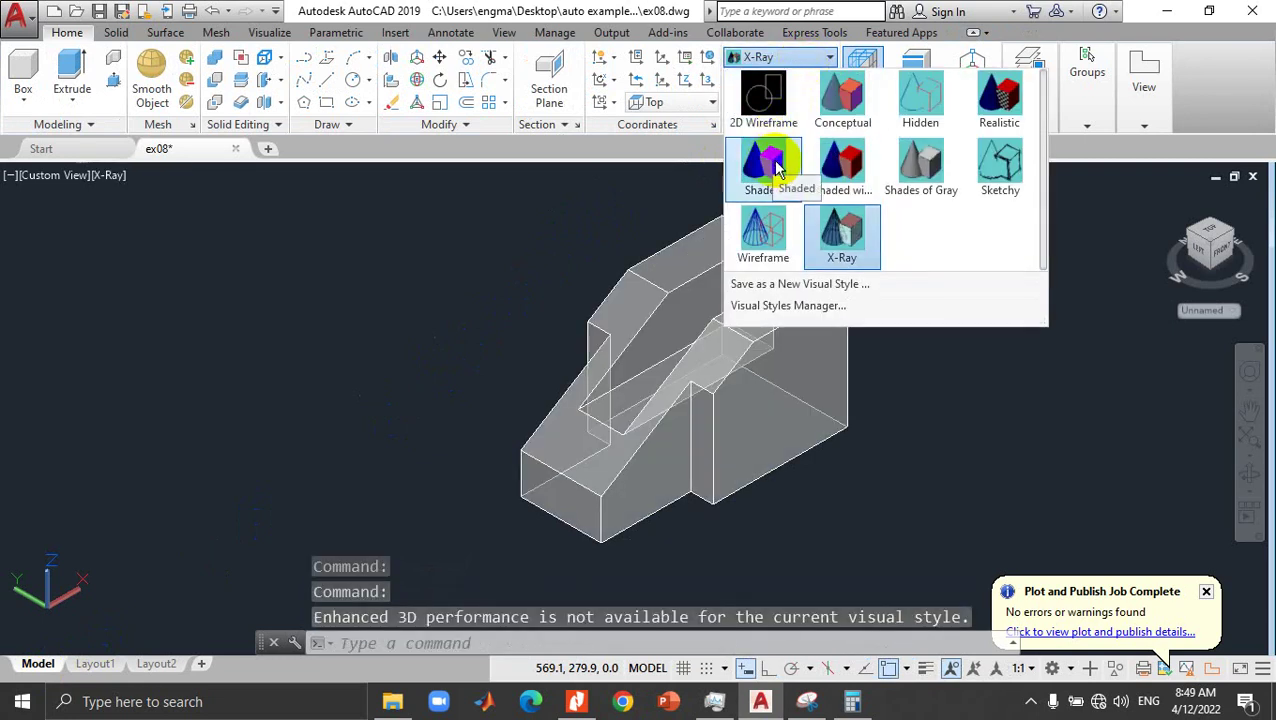
pyautogui.click(985, 120)
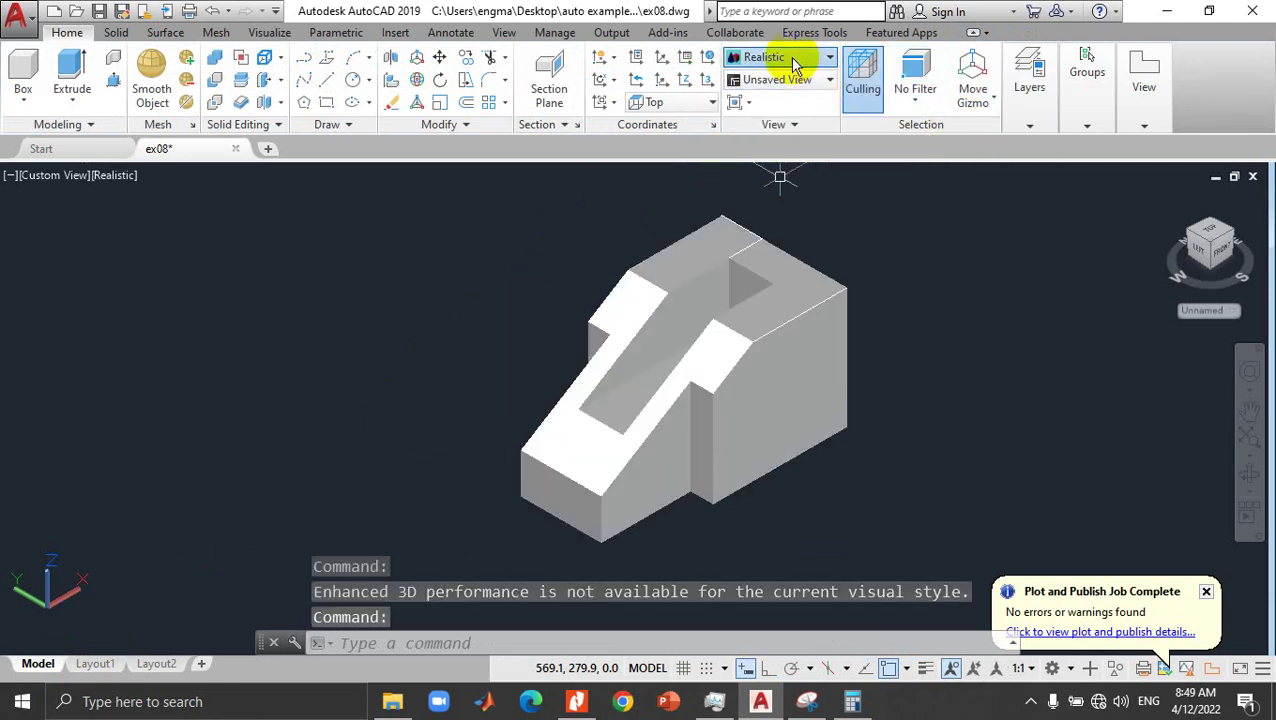
# Step: Try 2D Wireframe, then settle on the Wireframe visual style and start free orbit
pyautogui.click(795, 60)
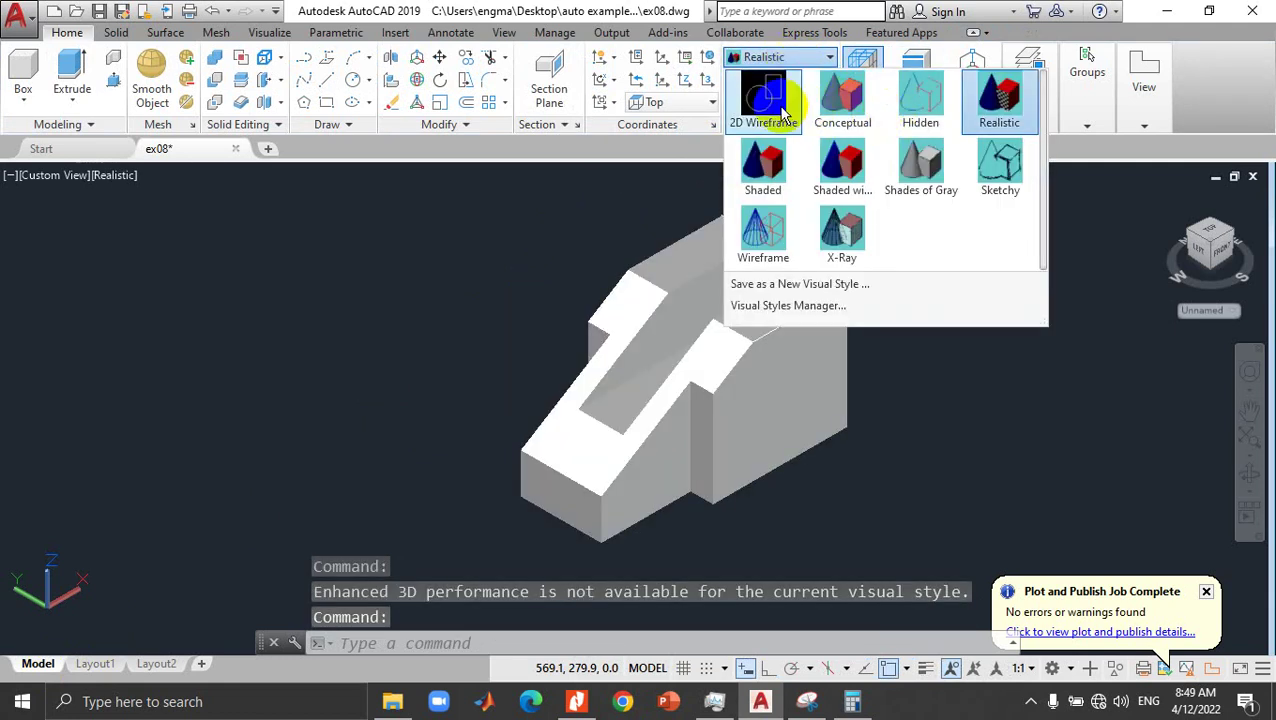
pyautogui.click(776, 104)
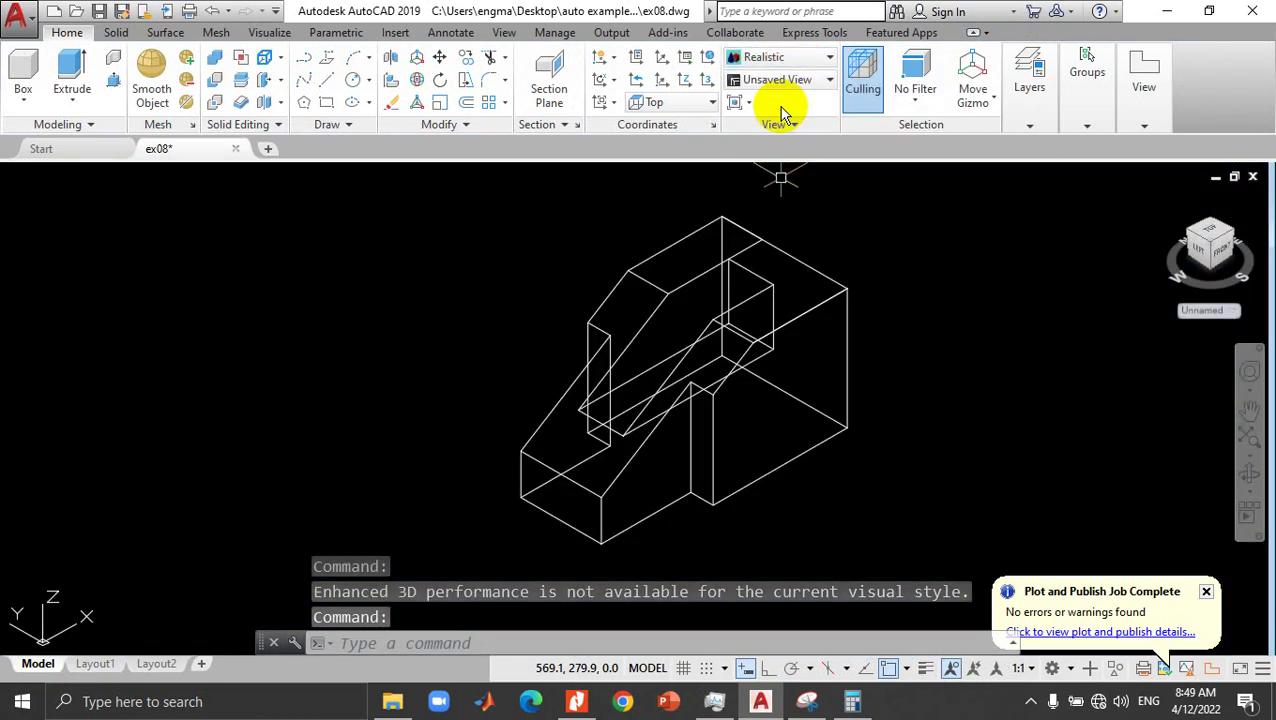
pyautogui.click(778, 57)
pyautogui.click(773, 232)
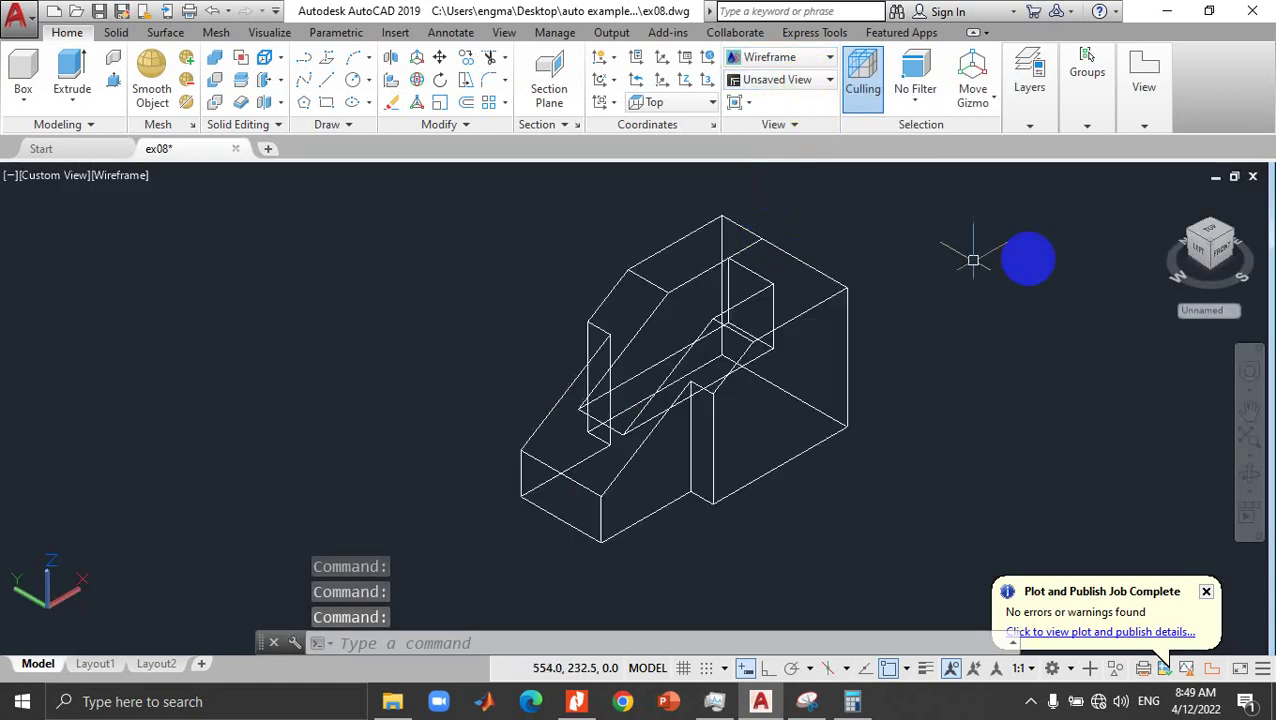
pyautogui.click(1249, 478)
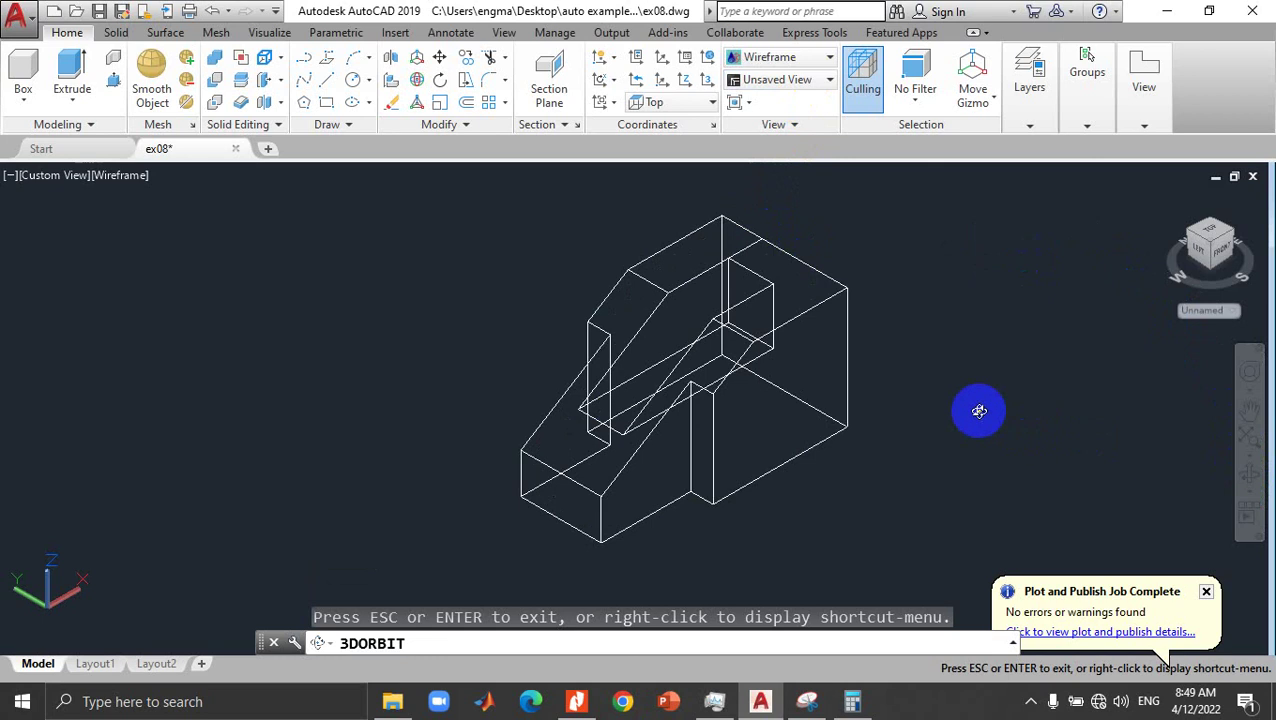
# Step: Orbit the block and switch to the Front preset view
pyautogui.moveTo(979, 411)
pyautogui.mouseDown()
pyautogui.moveTo(920, 413)
pyautogui.moveTo(903, 342)
pyautogui.moveTo(880, 327)
pyautogui.mouseUp()
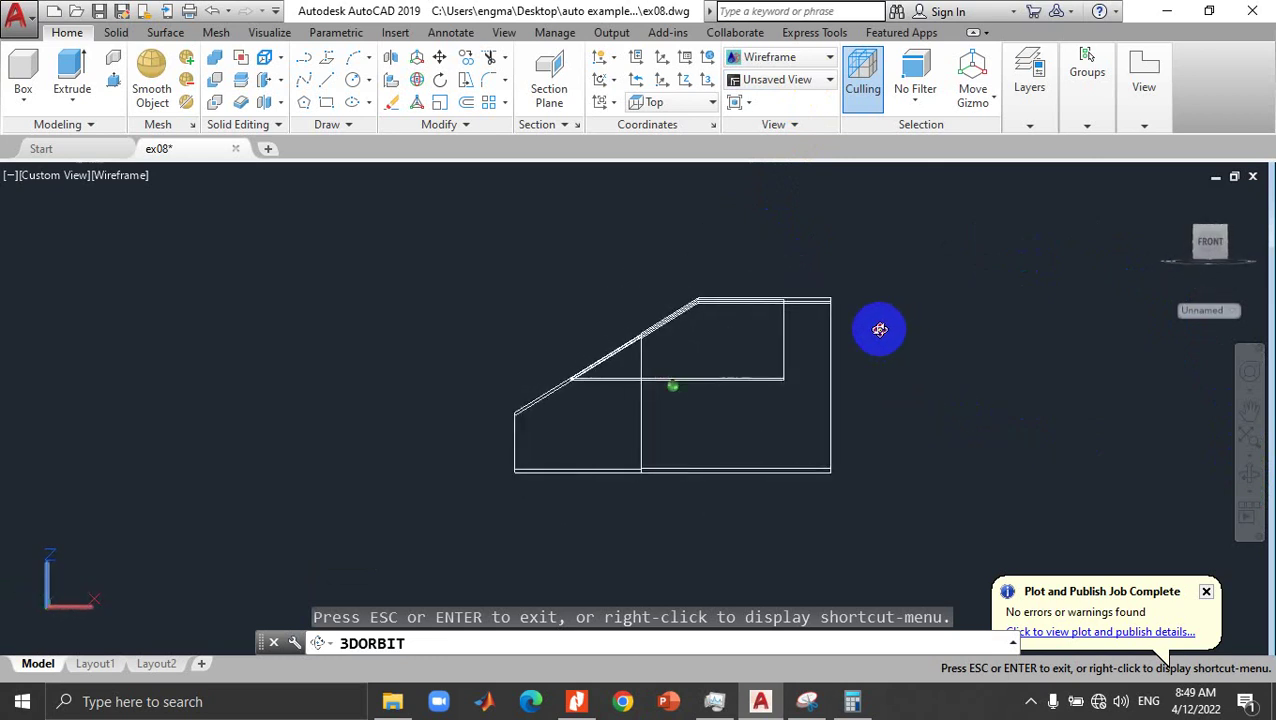
pyautogui.click(819, 84)
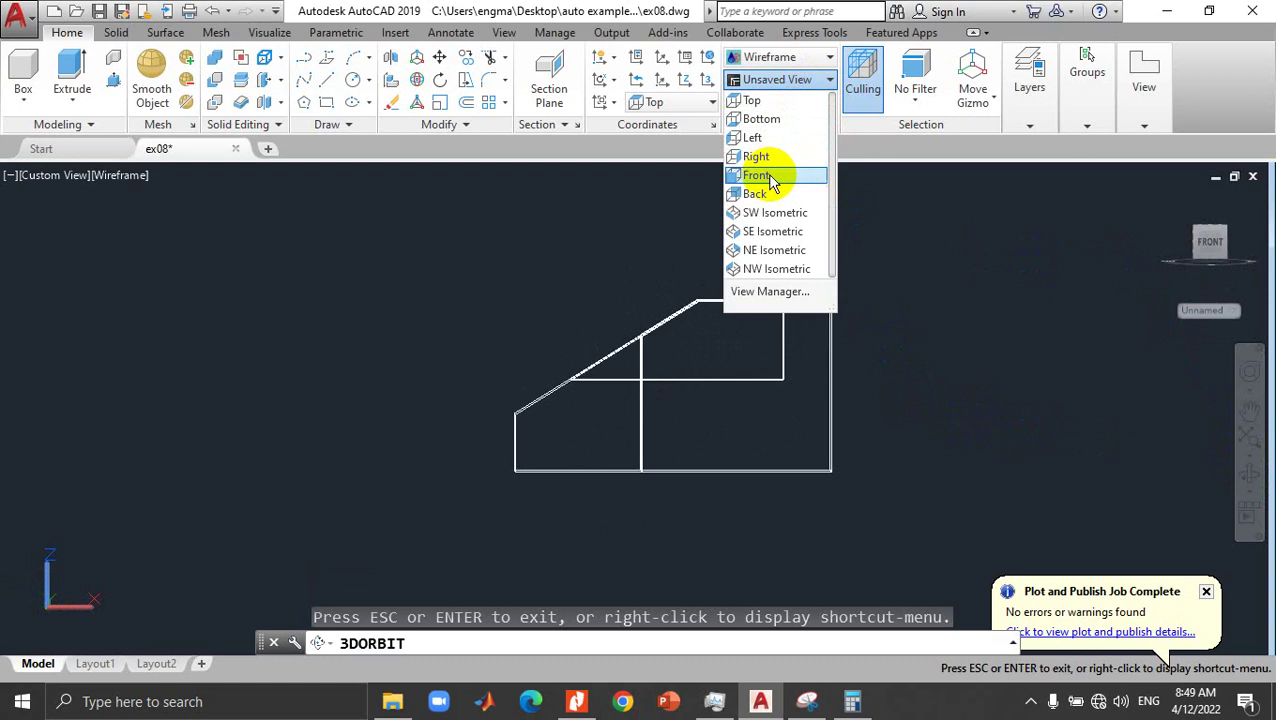
pyautogui.click(757, 176)
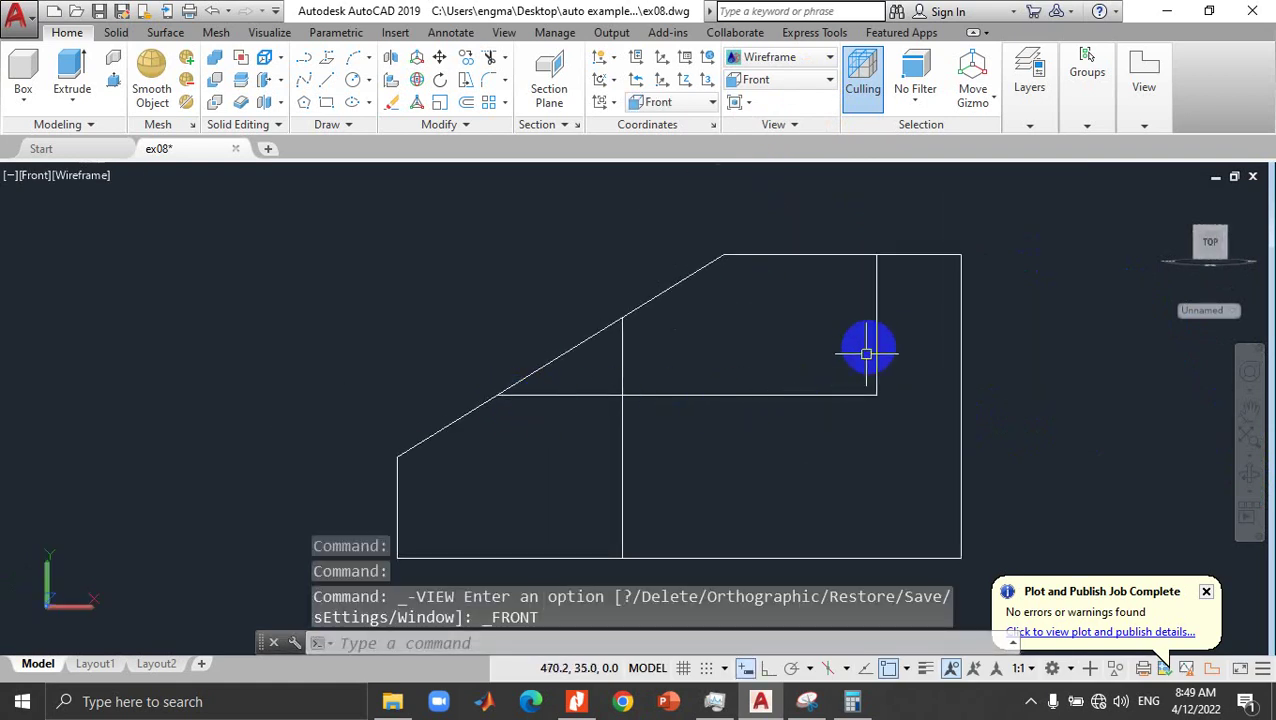
pyautogui.click(874, 272)
pyautogui.rightClick(824, 216)
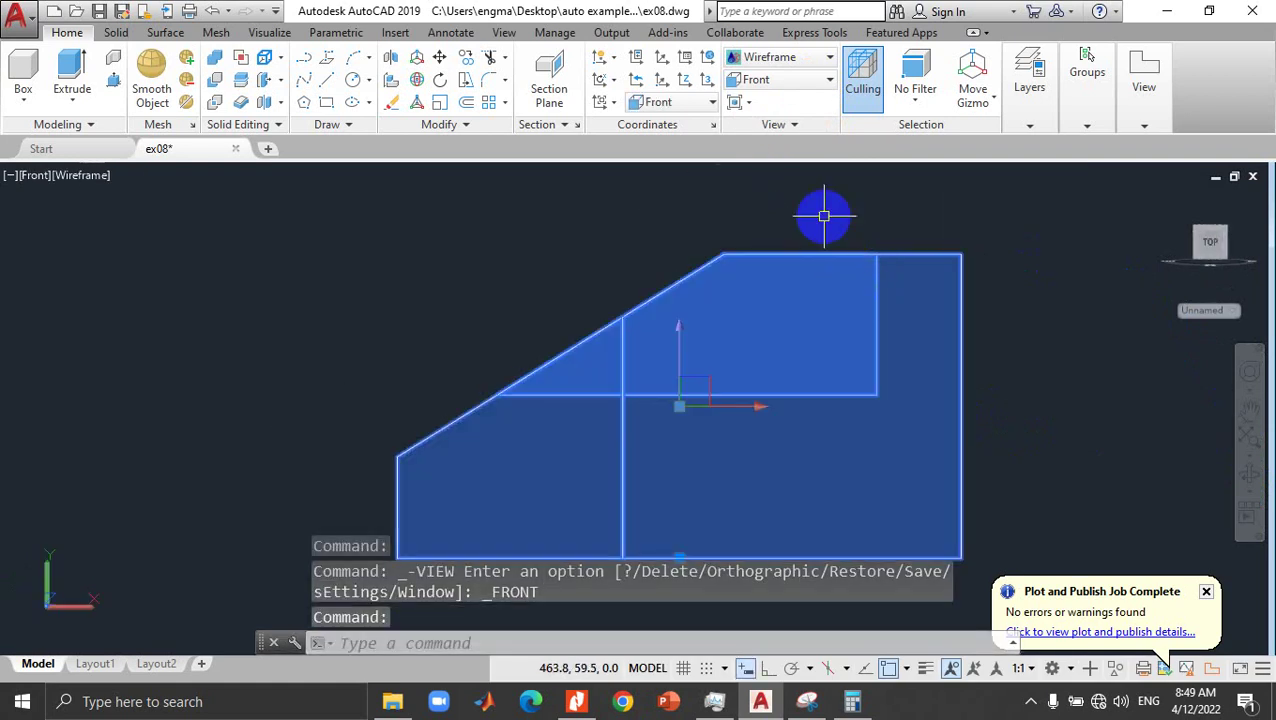
pyautogui.press('Escape')
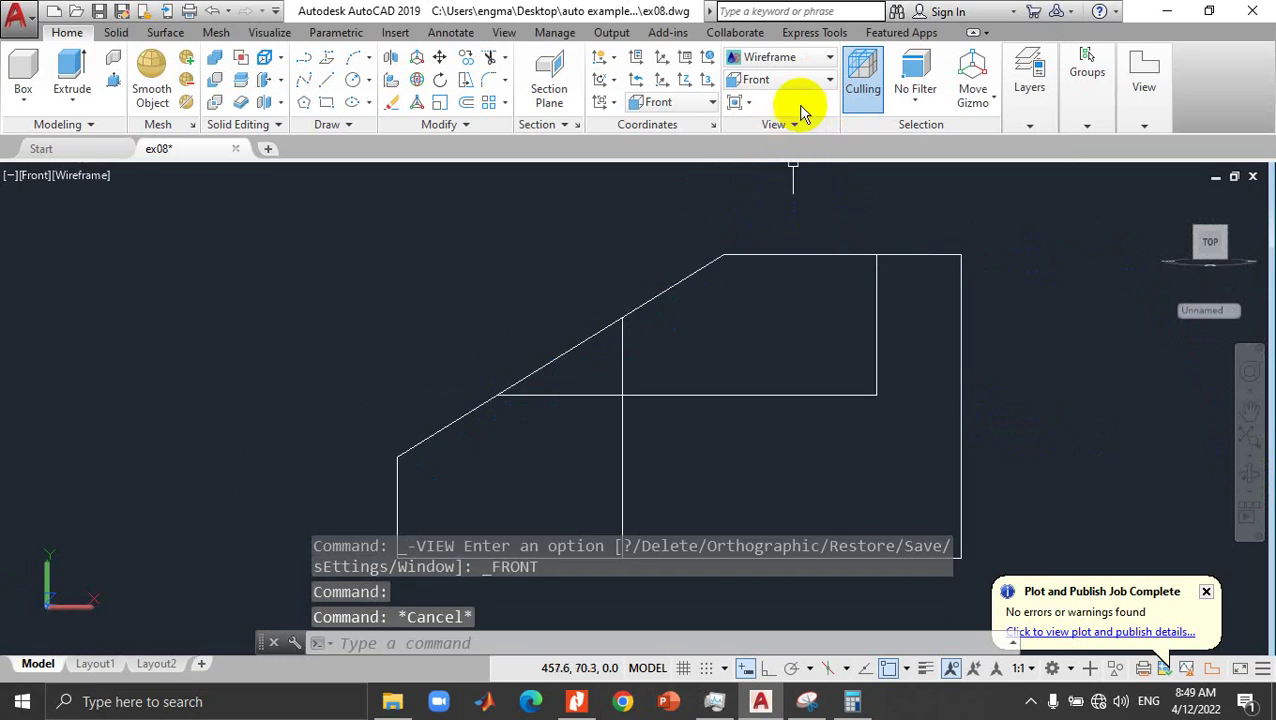
# Step: Check the block from the Top and Left preset views, zoom out, and return to Layout1
pyautogui.click(818, 80)
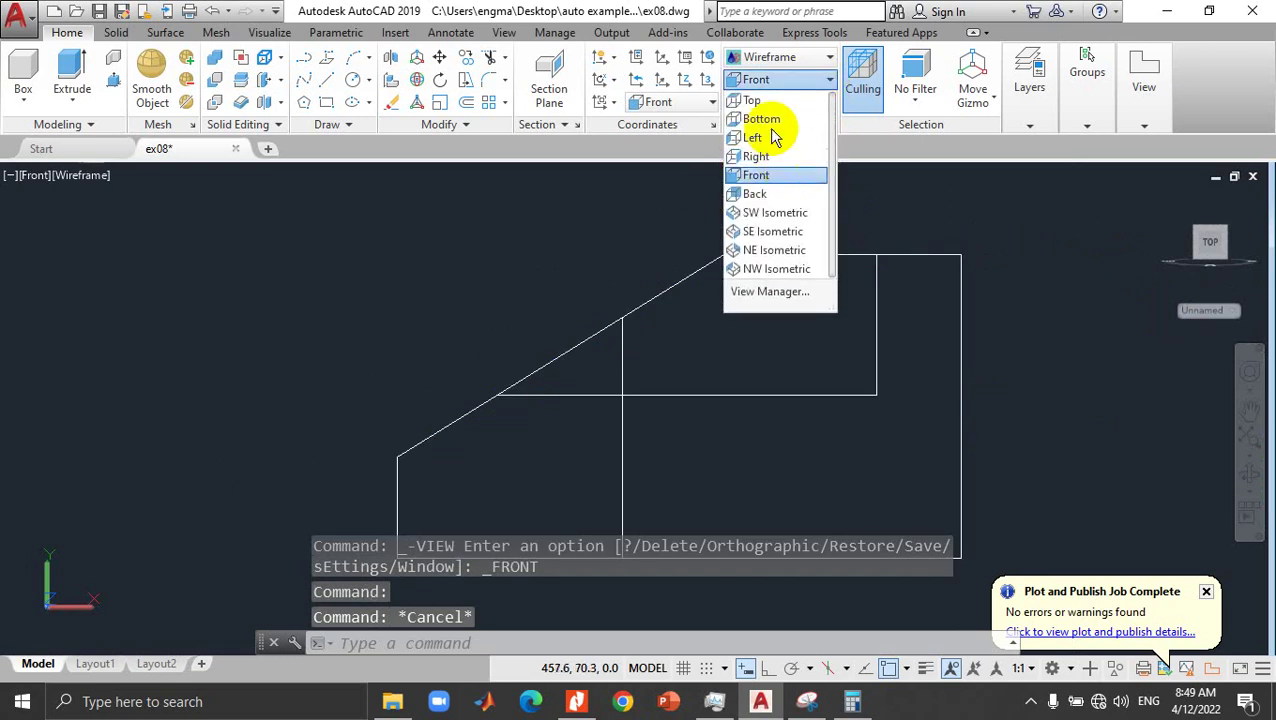
pyautogui.click(760, 101)
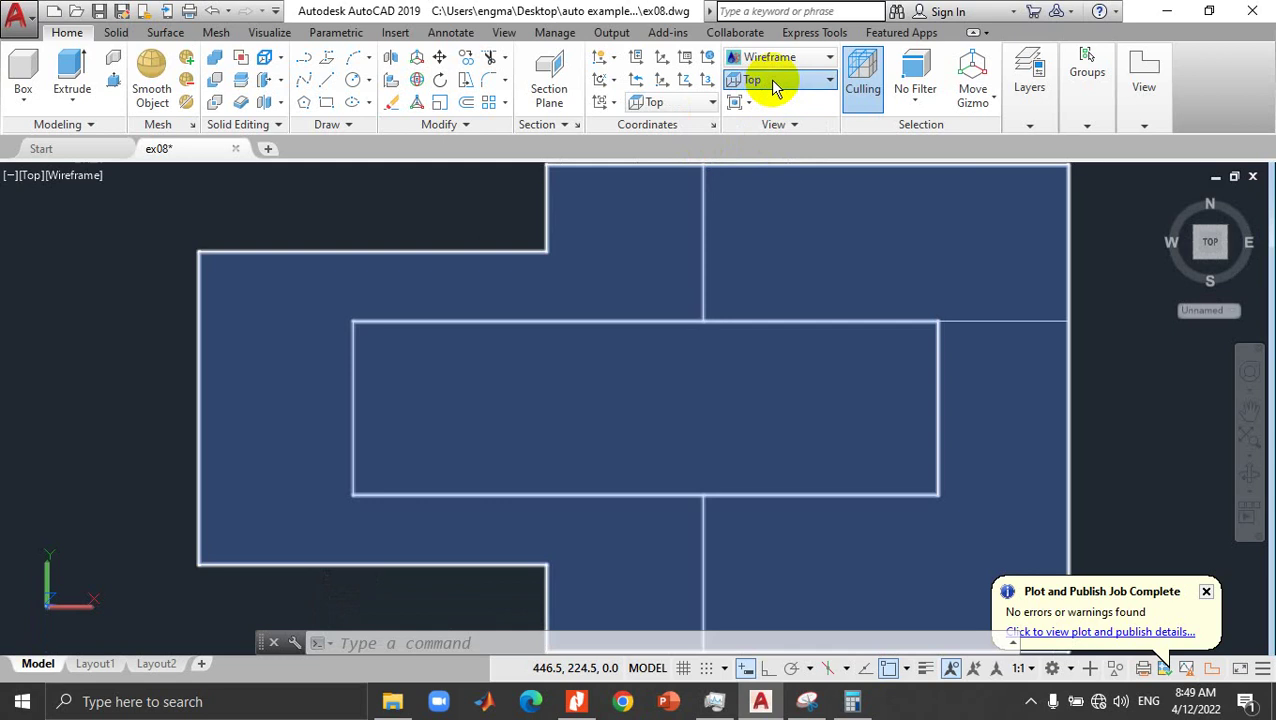
pyautogui.click(775, 87)
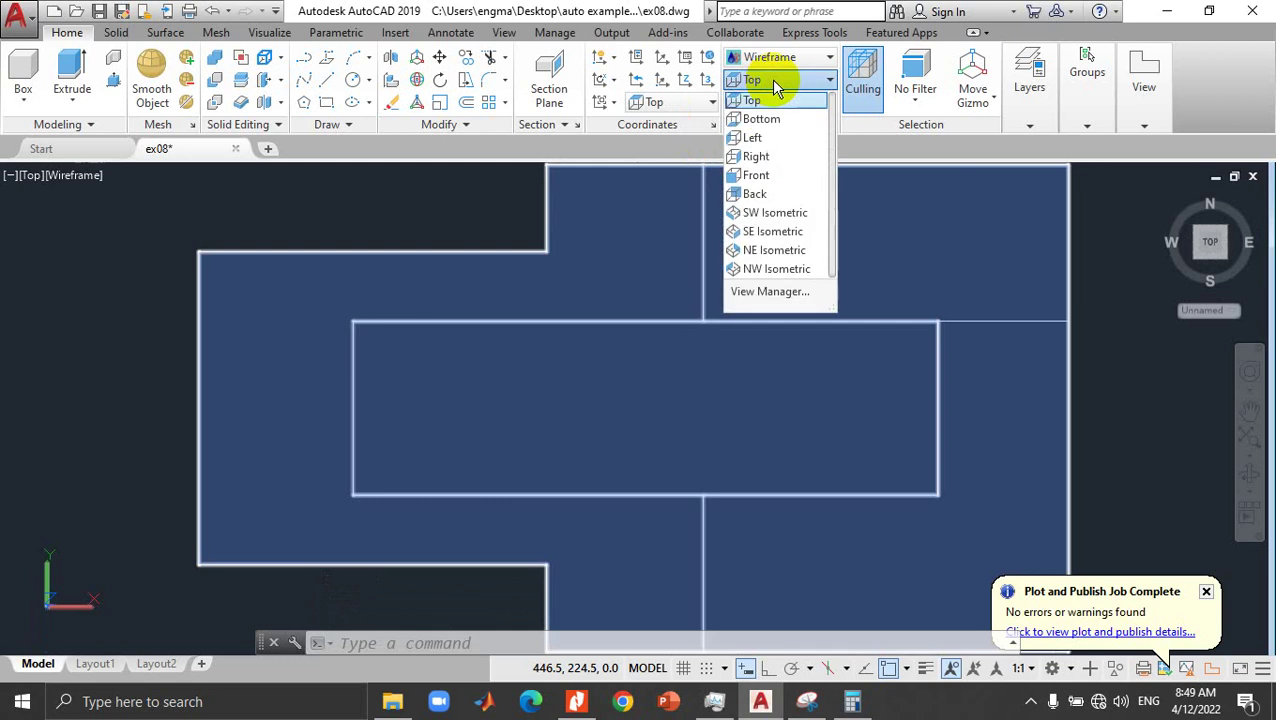
pyautogui.click(758, 138)
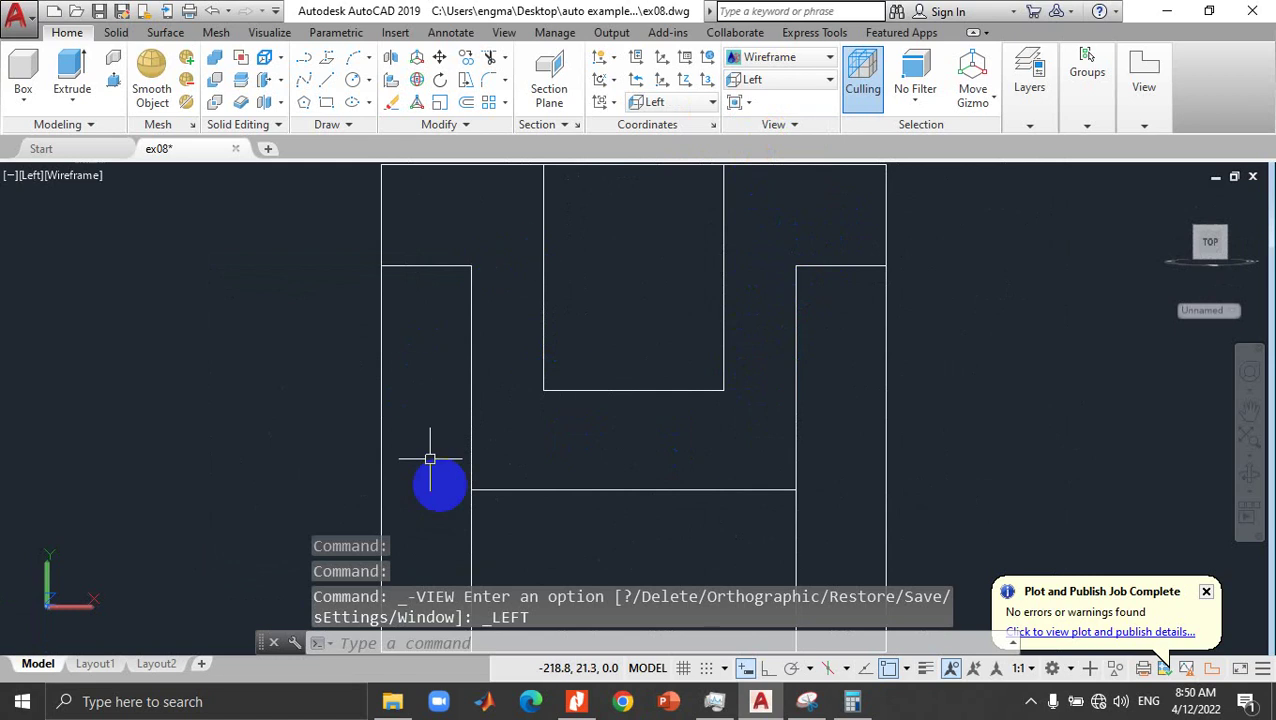
pyautogui.scroll(-3, 689, 336)
pyautogui.scroll(-2, 686, 333)
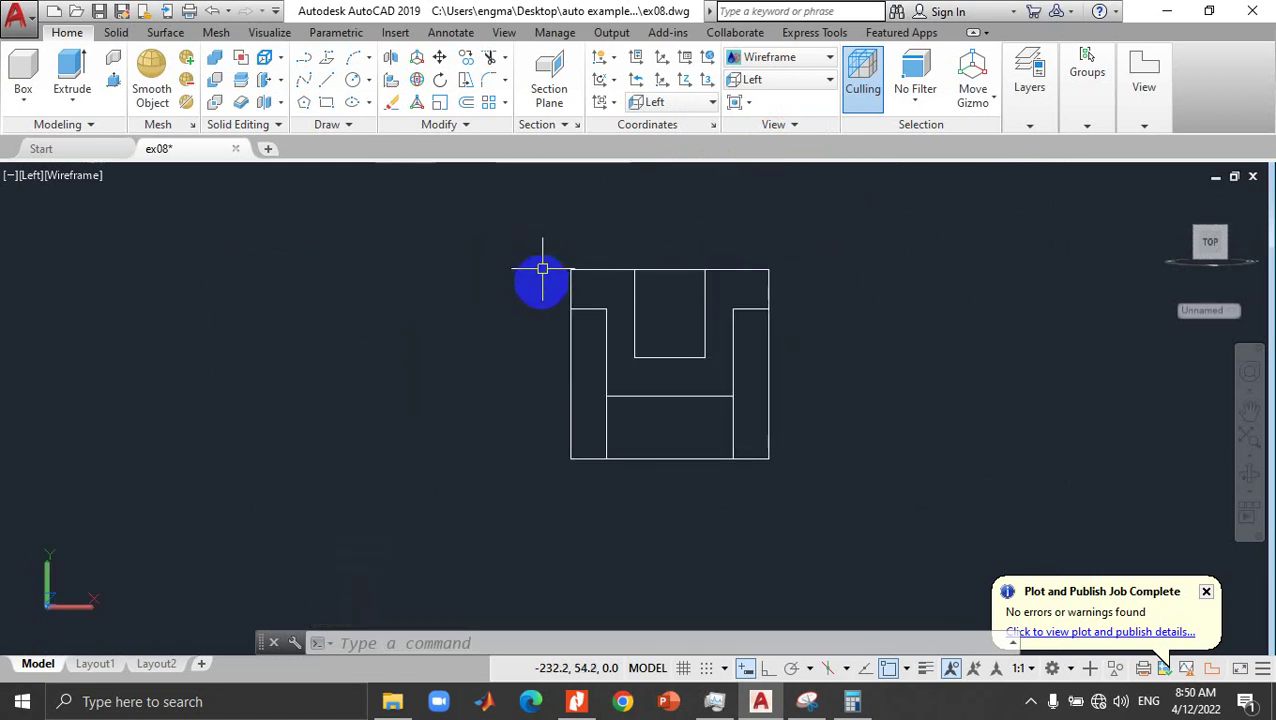
pyautogui.click(95, 665)
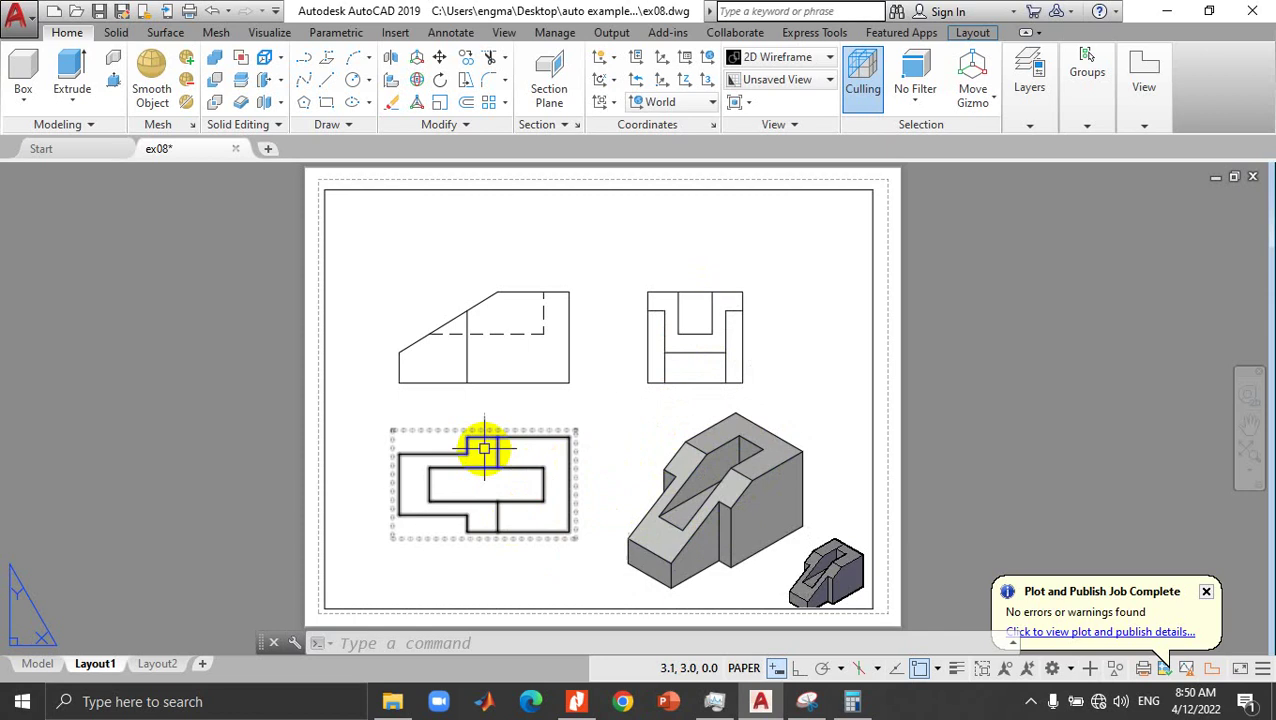
# Step: Shrink the Standard dimension style's text height and arrow size, then set Standard current
pyautogui.rightClick(323, 485)
pyautogui.click(308, 484)
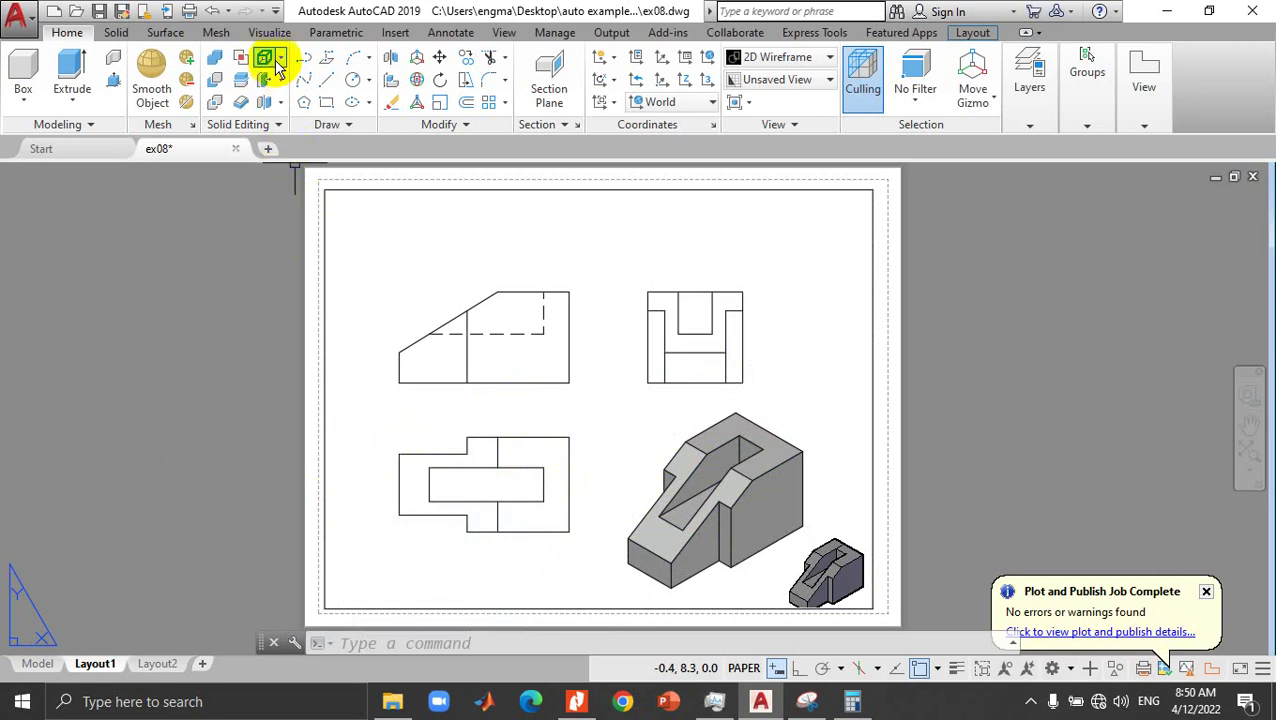
pyautogui.click(446, 33)
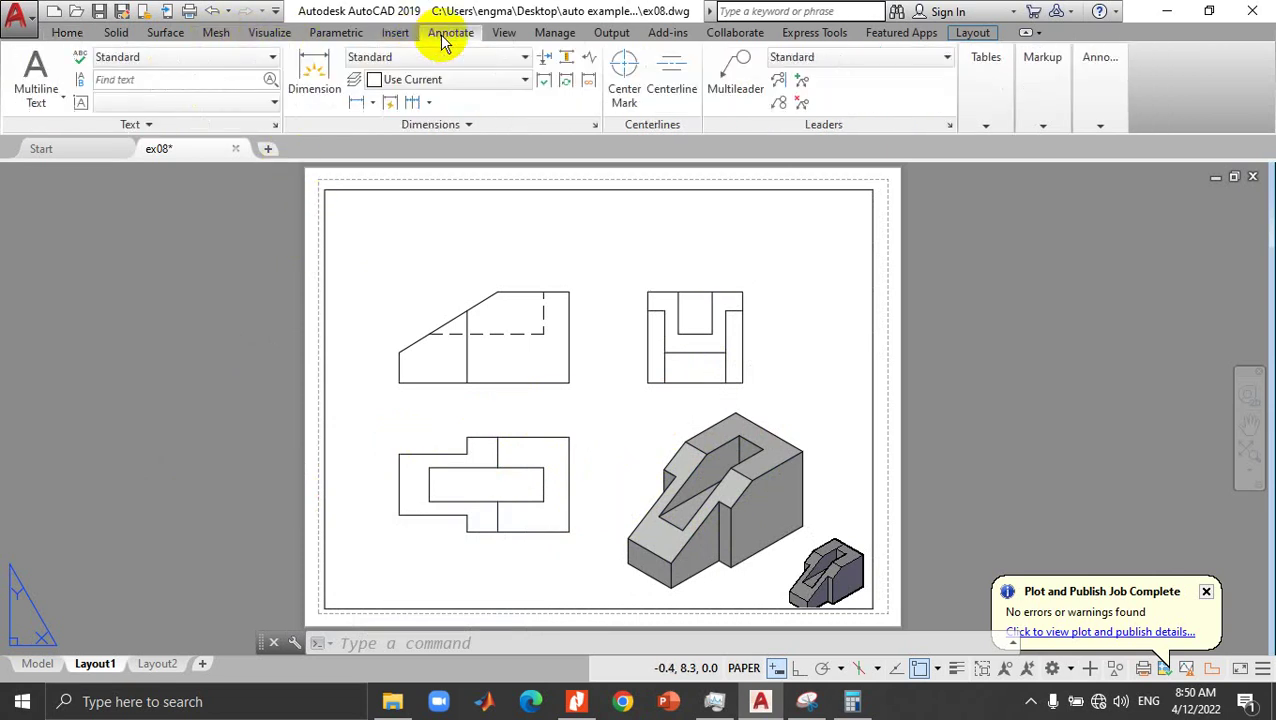
pyautogui.click(430, 124)
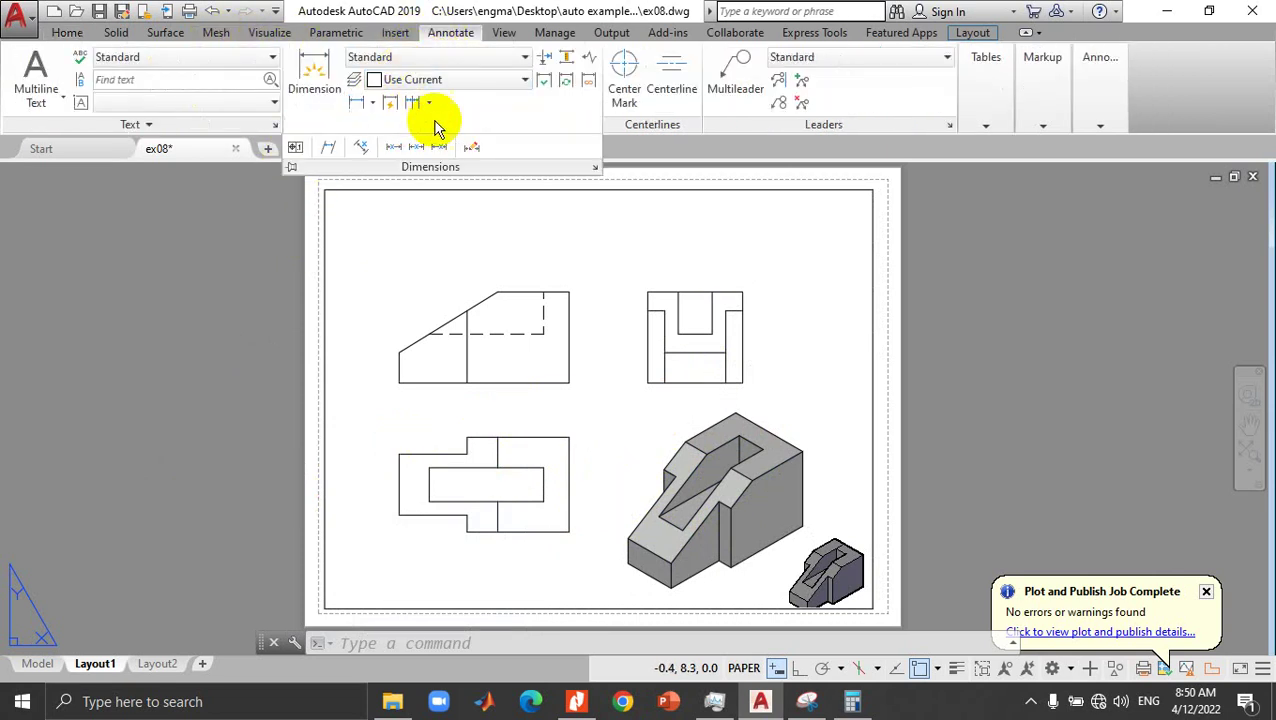
pyautogui.click(595, 125)
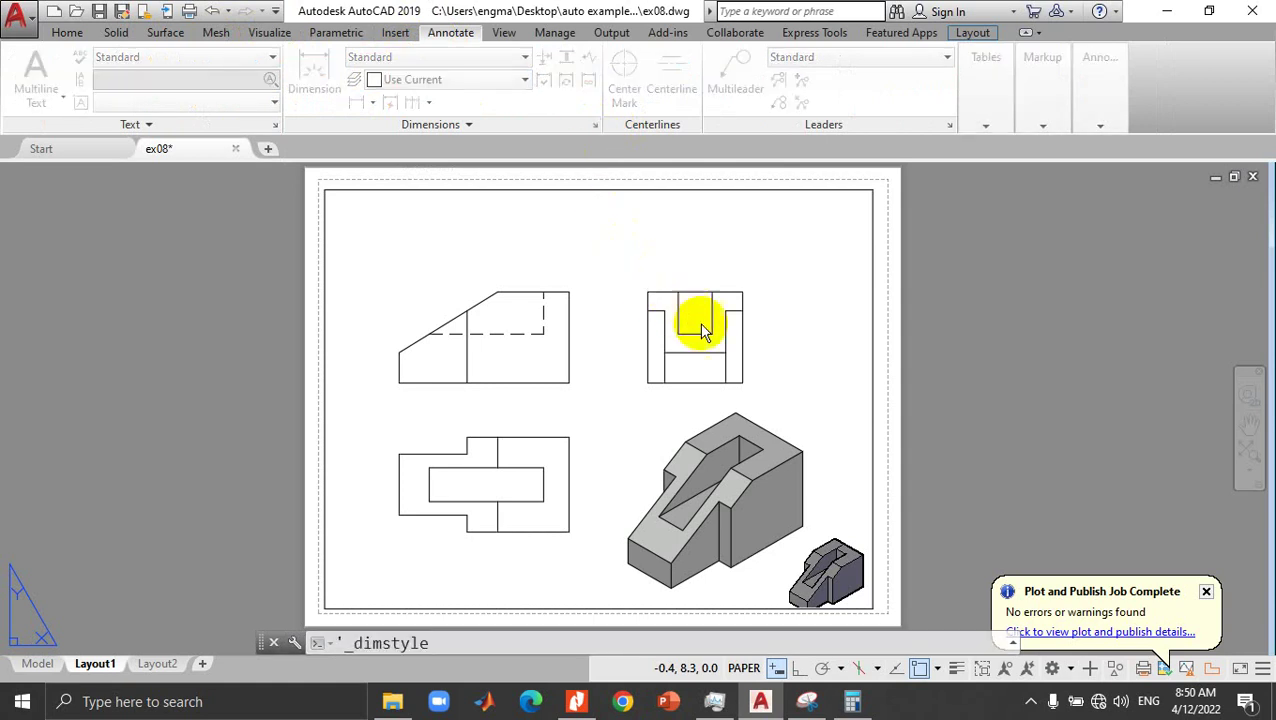
pyautogui.click(836, 312)
pyautogui.write('0.1')
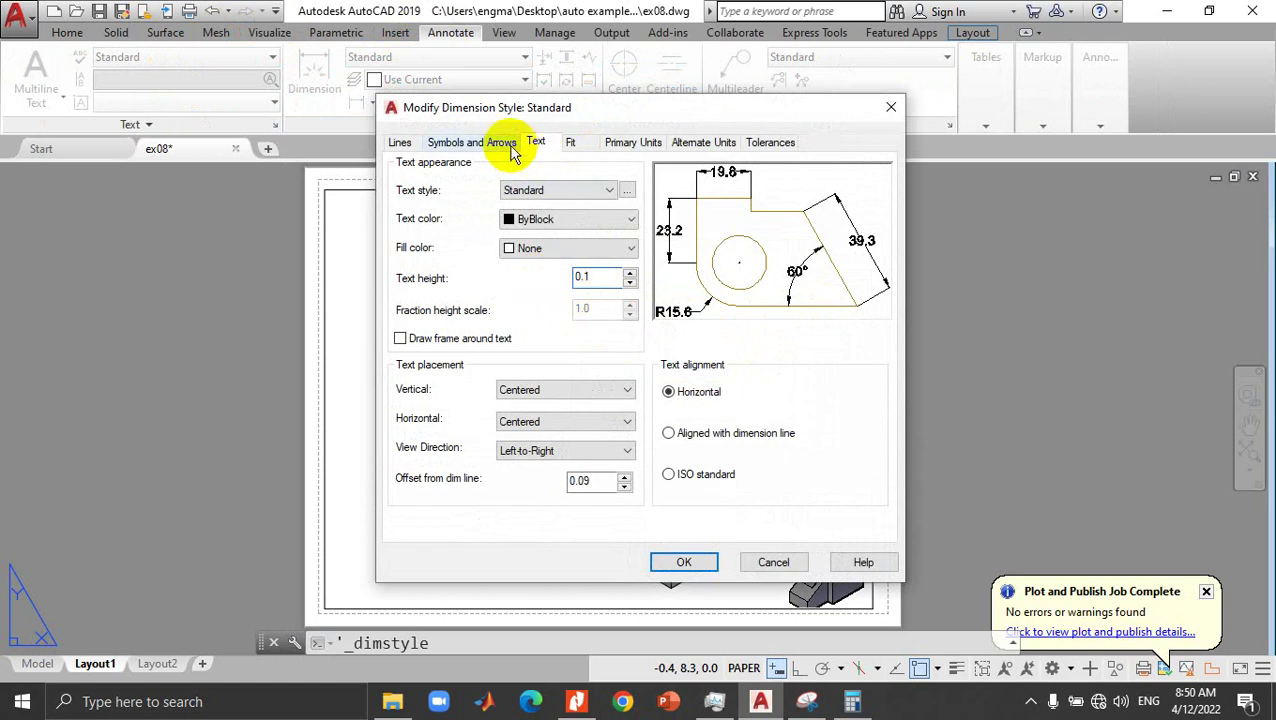
pyautogui.click(500, 143)
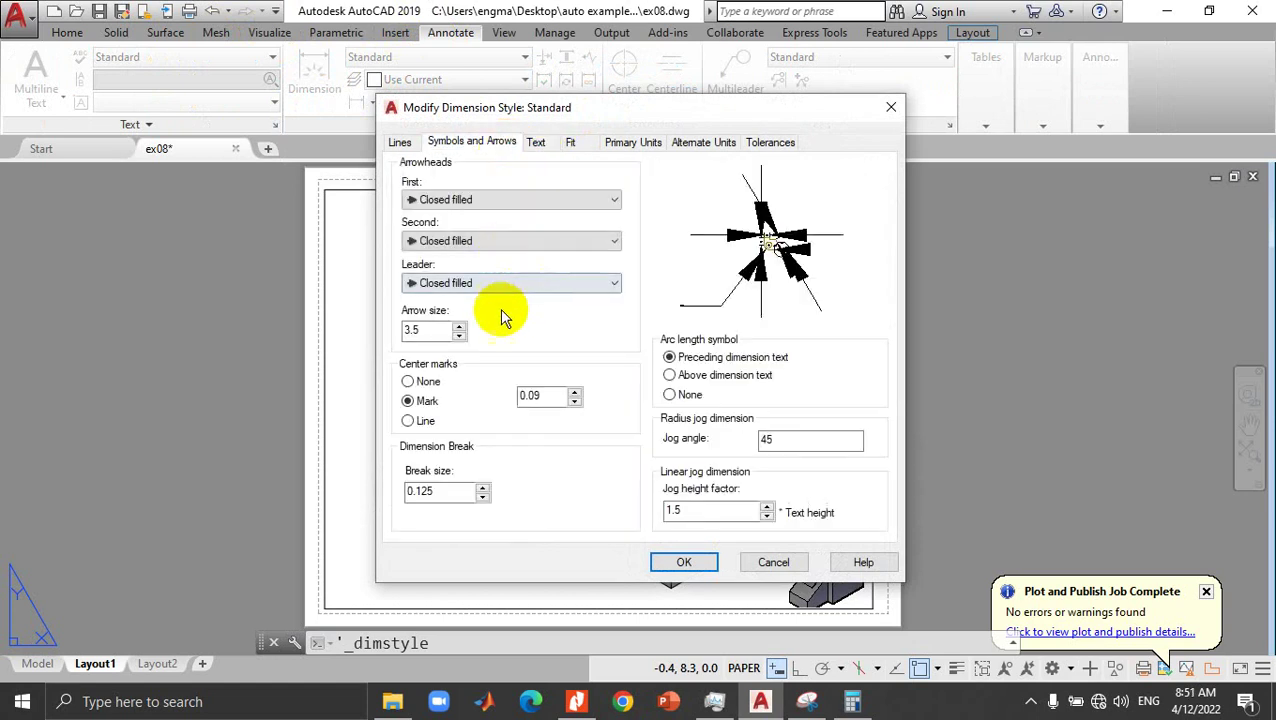
pyautogui.moveTo(443, 330); pyautogui.dragTo(333, 330)
pyautogui.write('0.1')
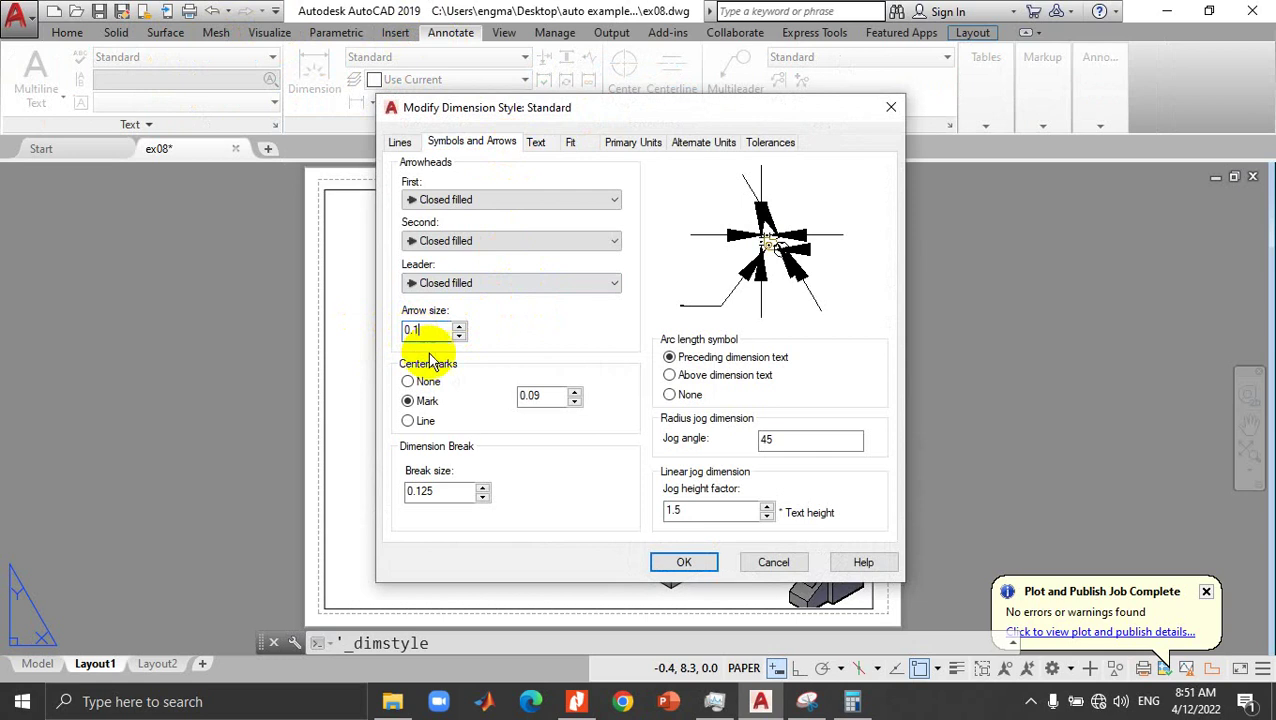
pyautogui.click(705, 569)
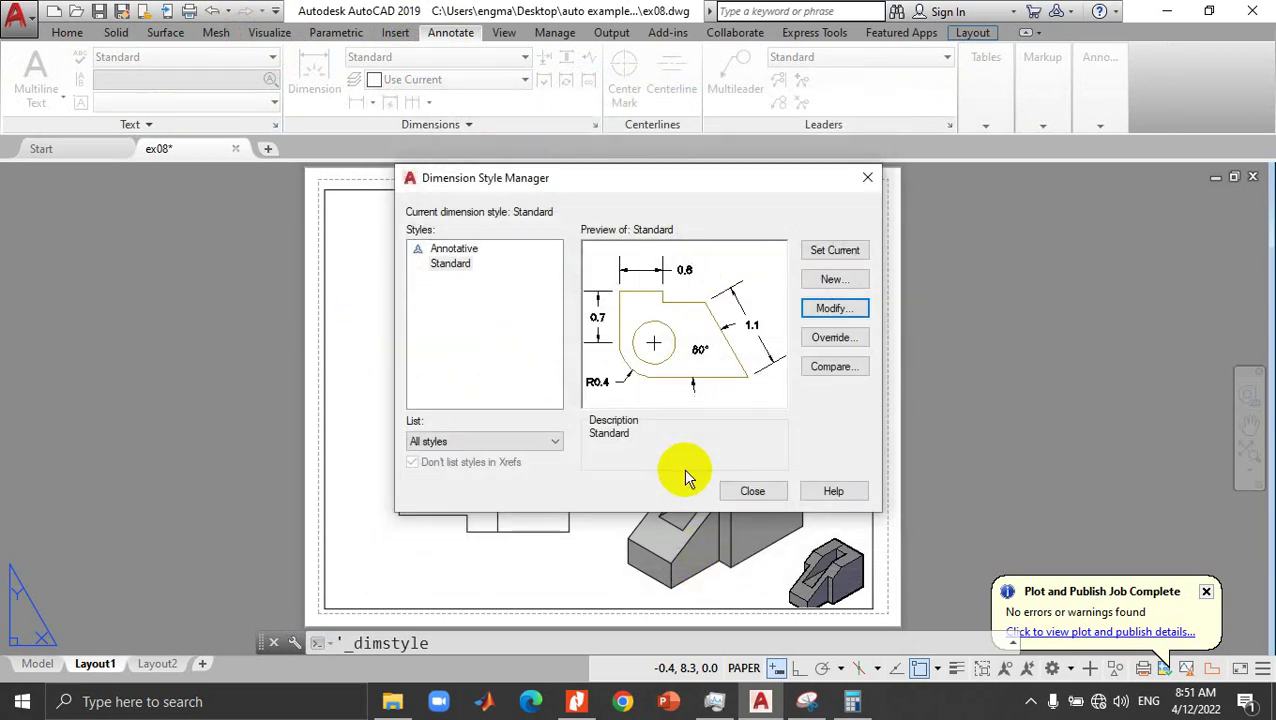
pyautogui.click(818, 256)
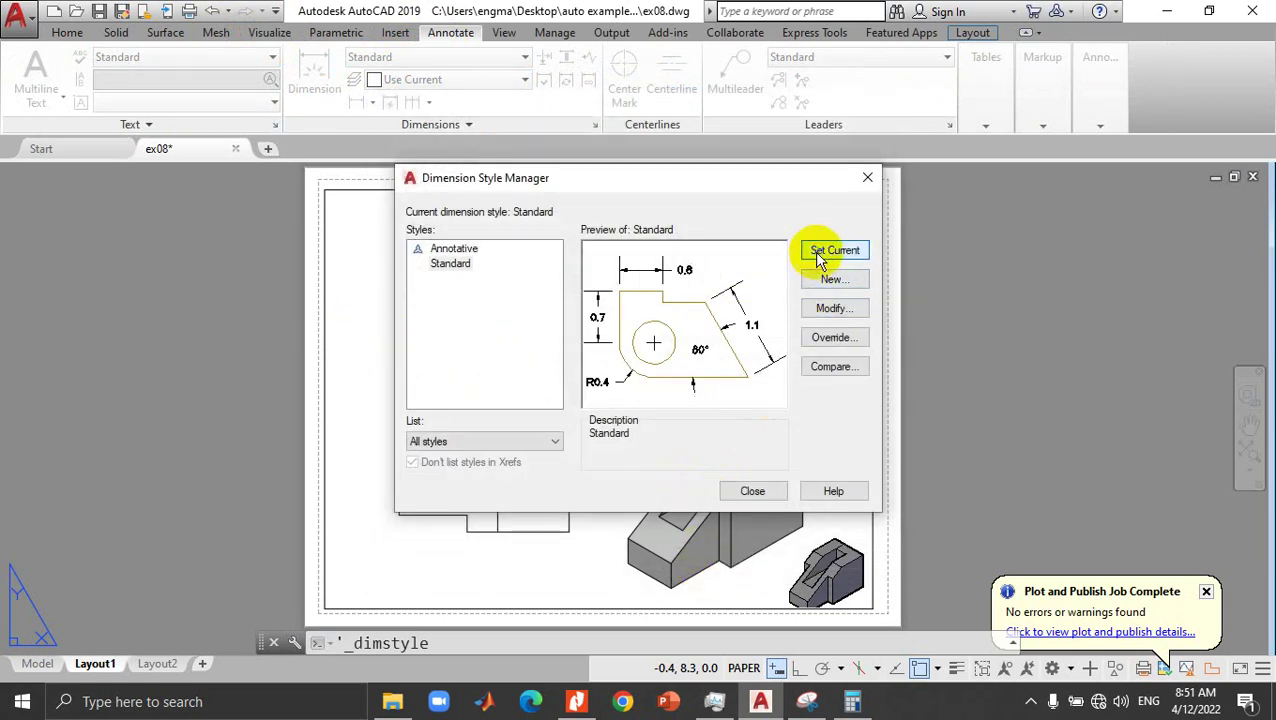
pyautogui.click(751, 492)
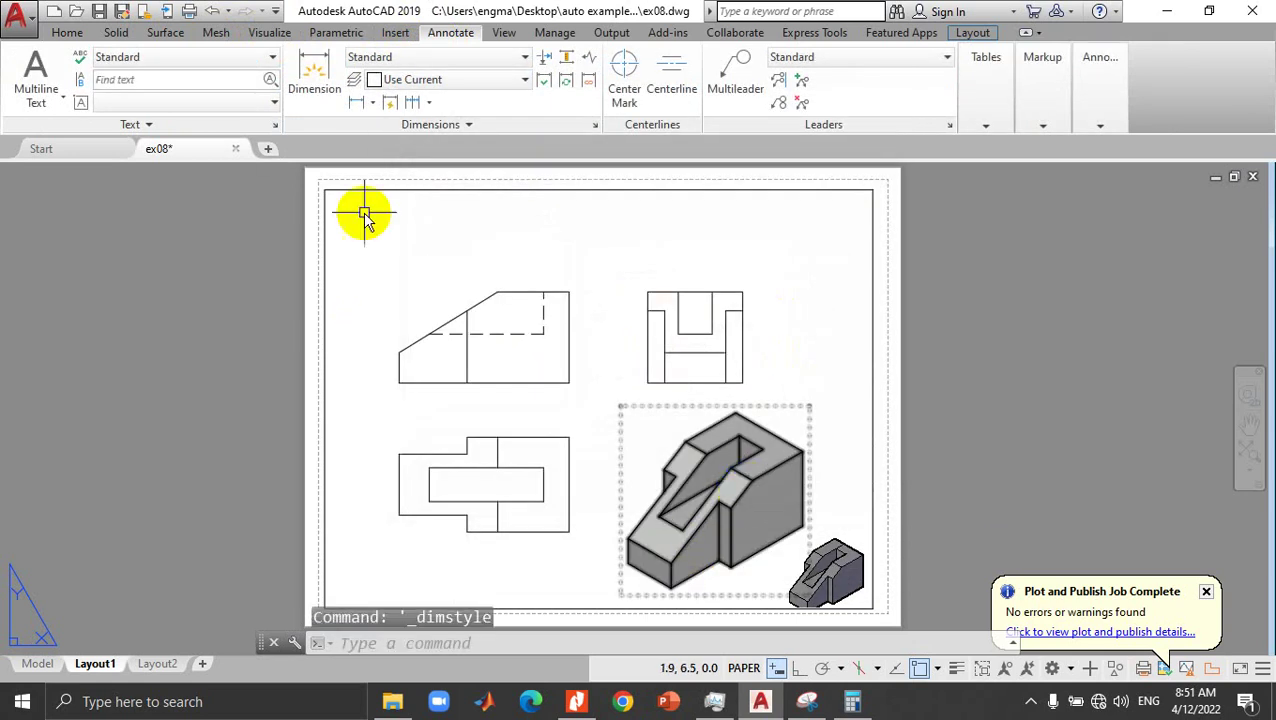
# Step: Confirm the drawing units as Decimal, 0.0 precision, Millimeters insertion scale
pyautogui.click(28, 22)
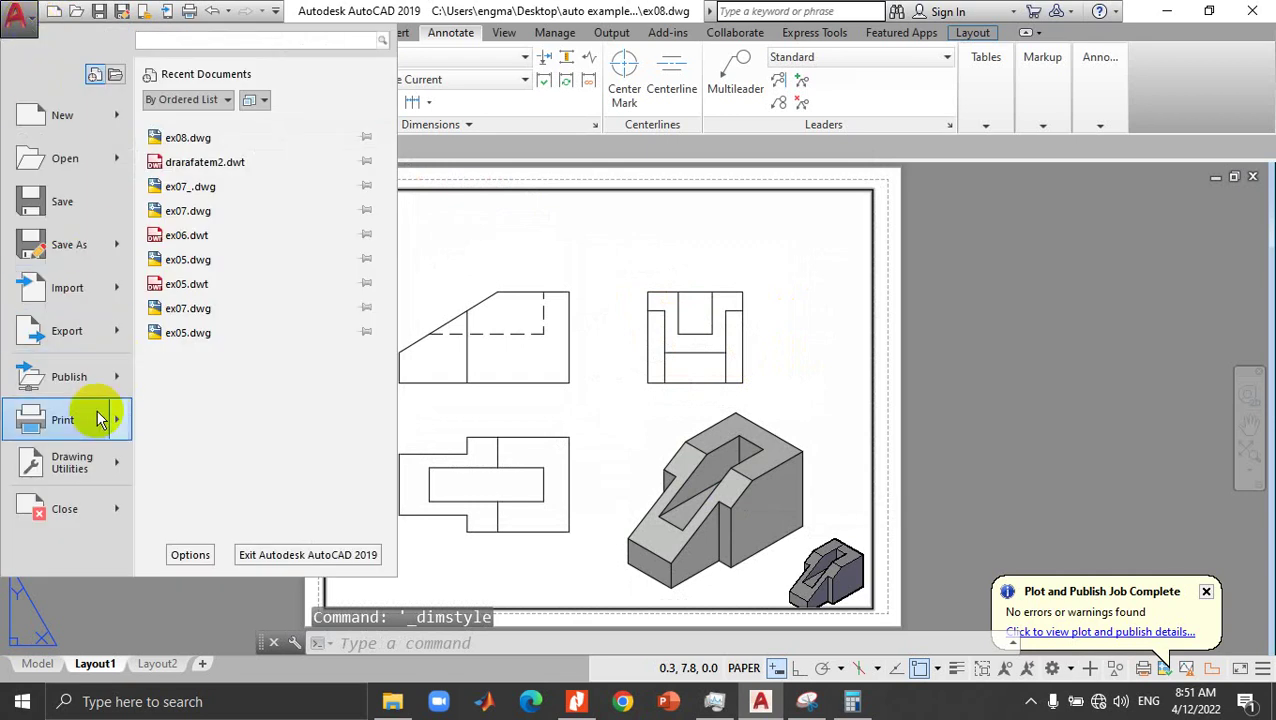
pyautogui.click(120, 466)
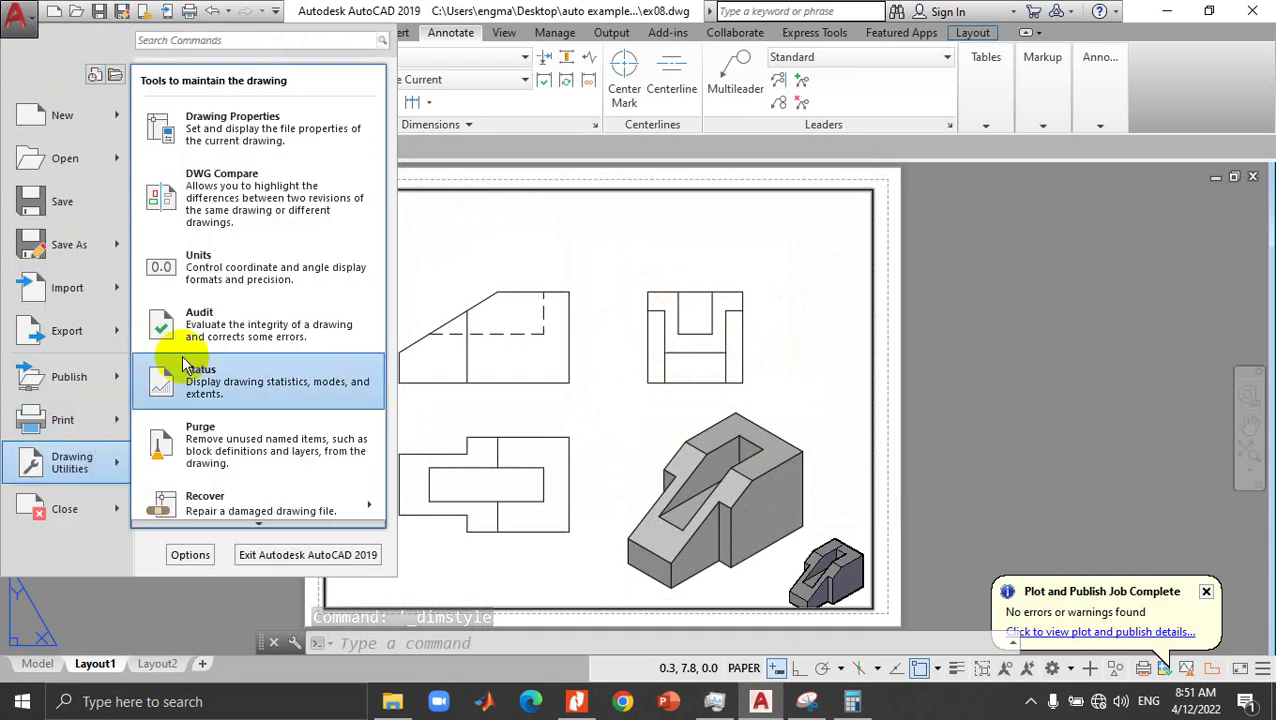
pyautogui.click(218, 279)
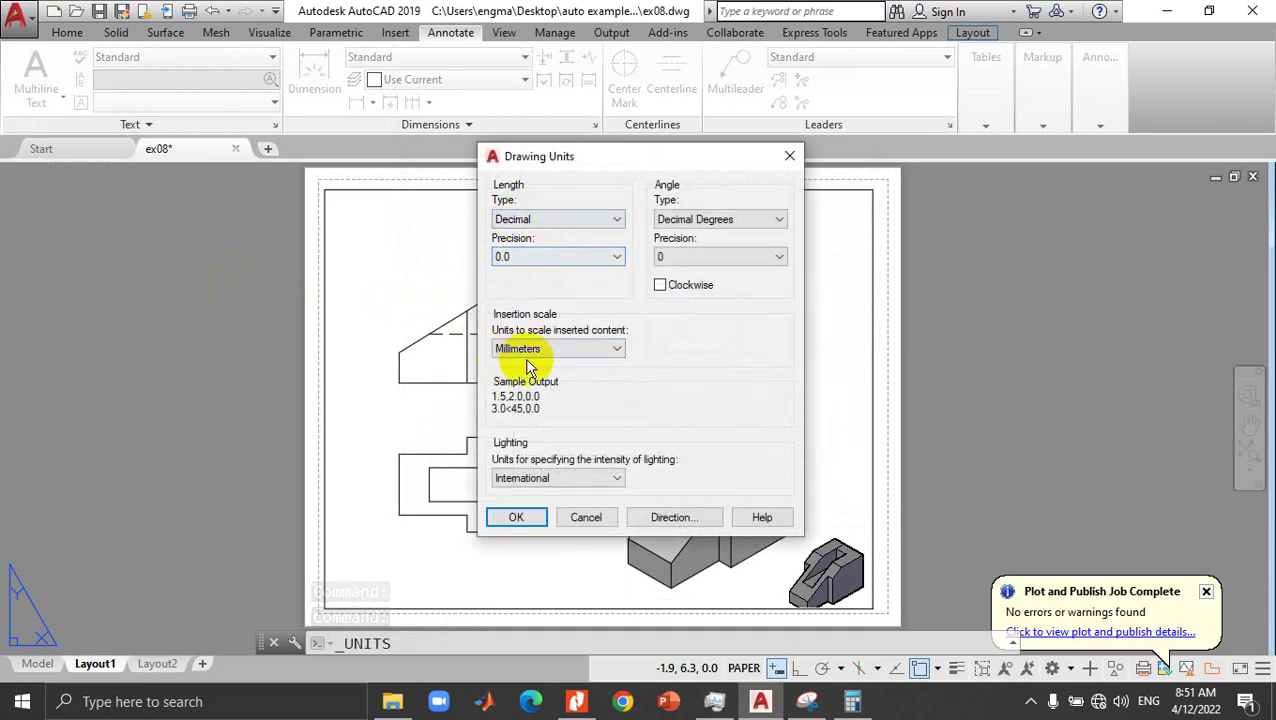
pyautogui.click(586, 518)
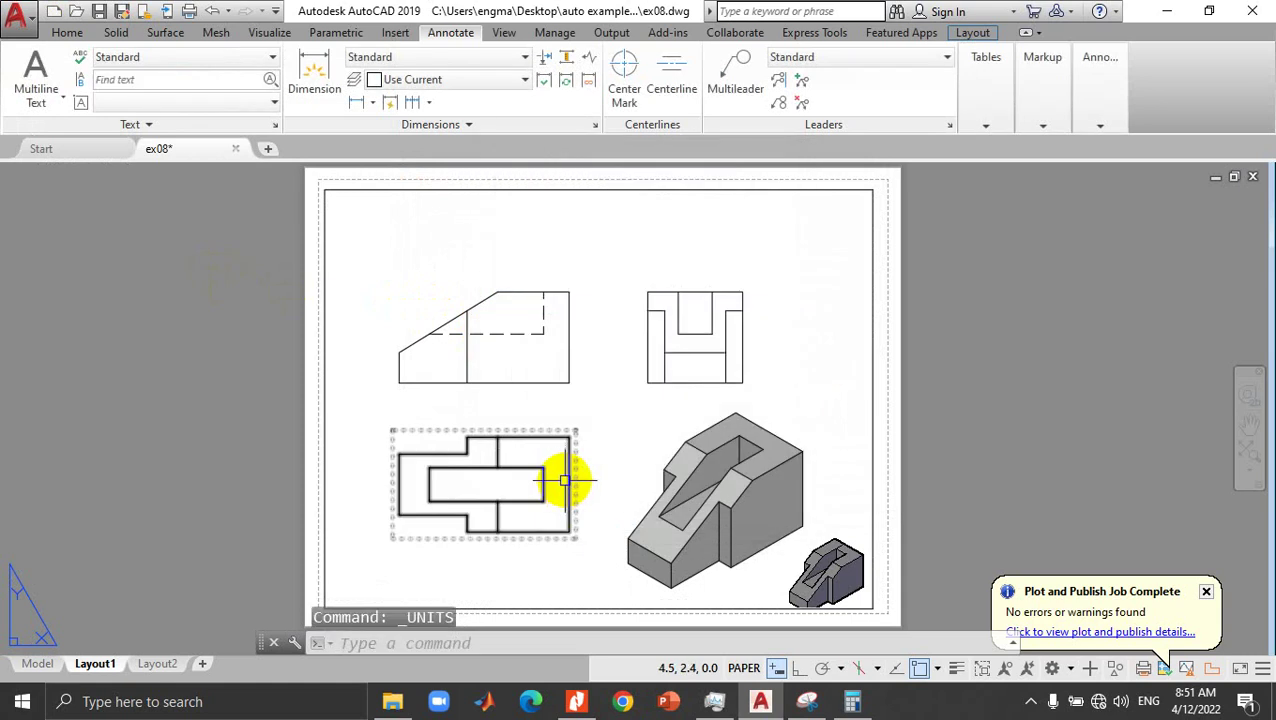
# Step: Add a 54.0 linear height dimension to the right of the front view
pyautogui.click(358, 103)
pyautogui.click(568, 383)
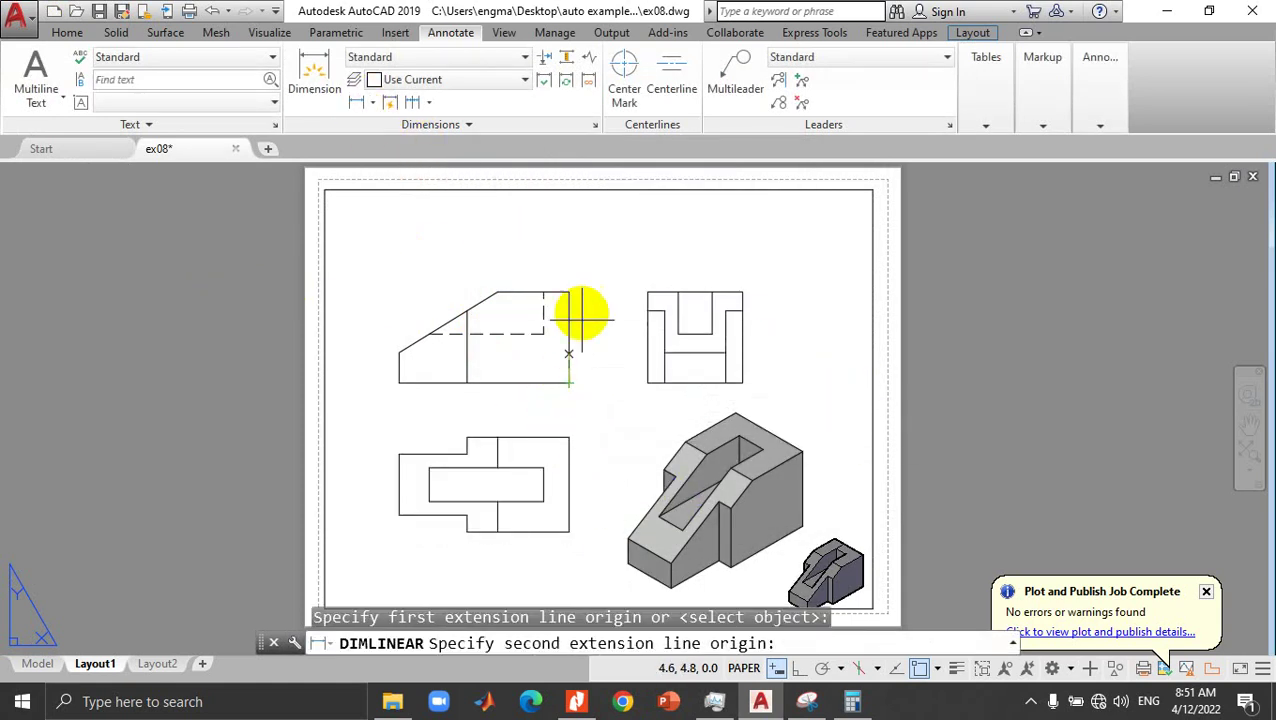
pyautogui.click(568, 290)
pyautogui.click(600, 287)
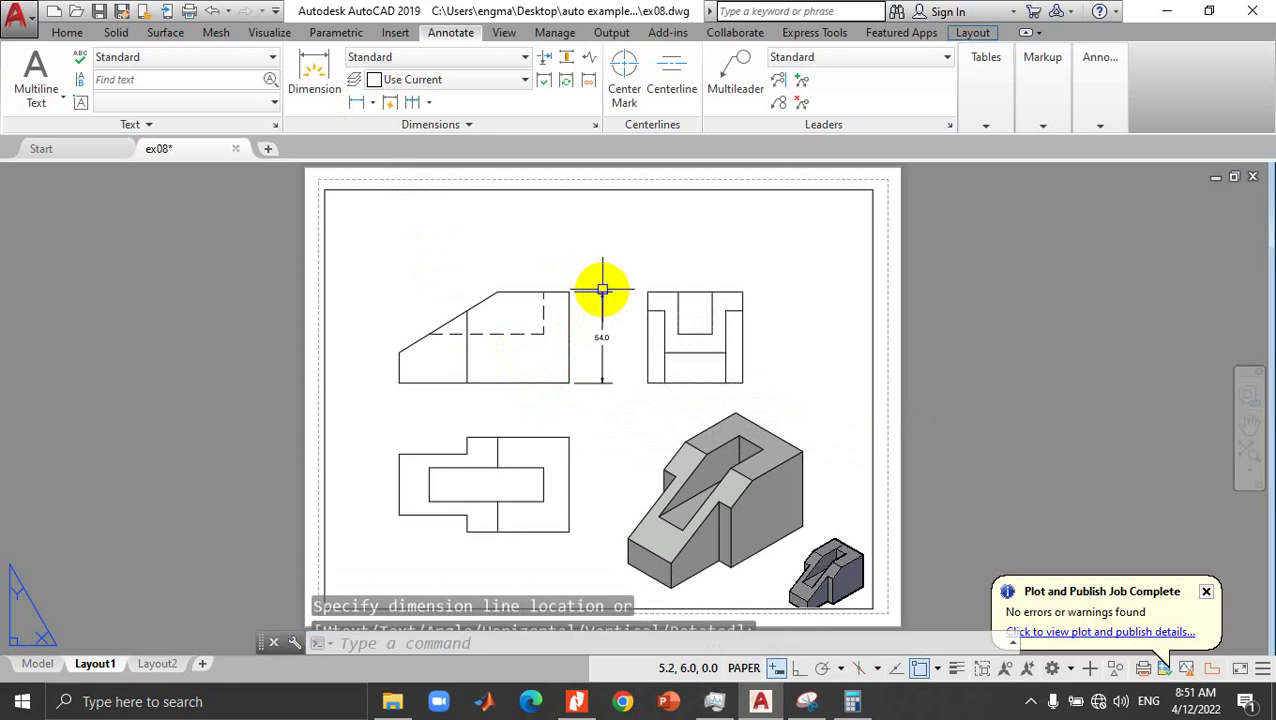
# Step: Dimension the front view's left side with 18.0, then continue the chain with 11.0 and the next heights
pyautogui.click(358, 103)
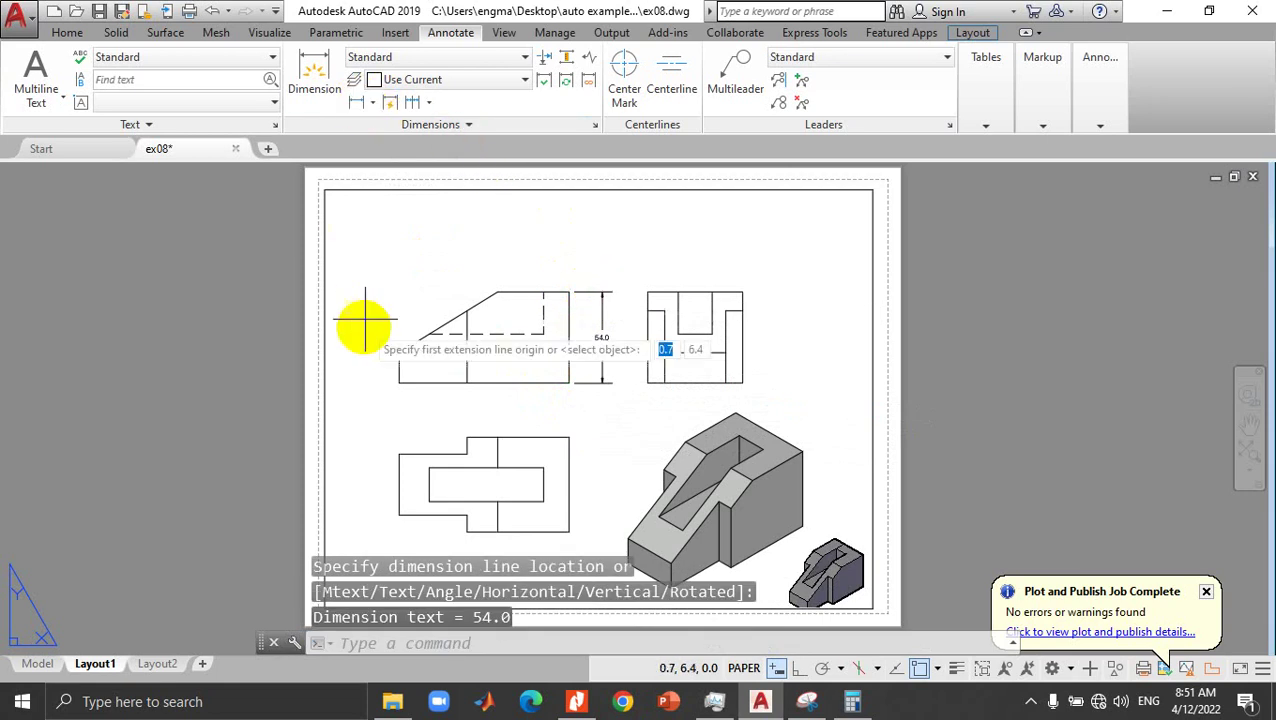
pyautogui.click(398, 385)
pyautogui.click(399, 353)
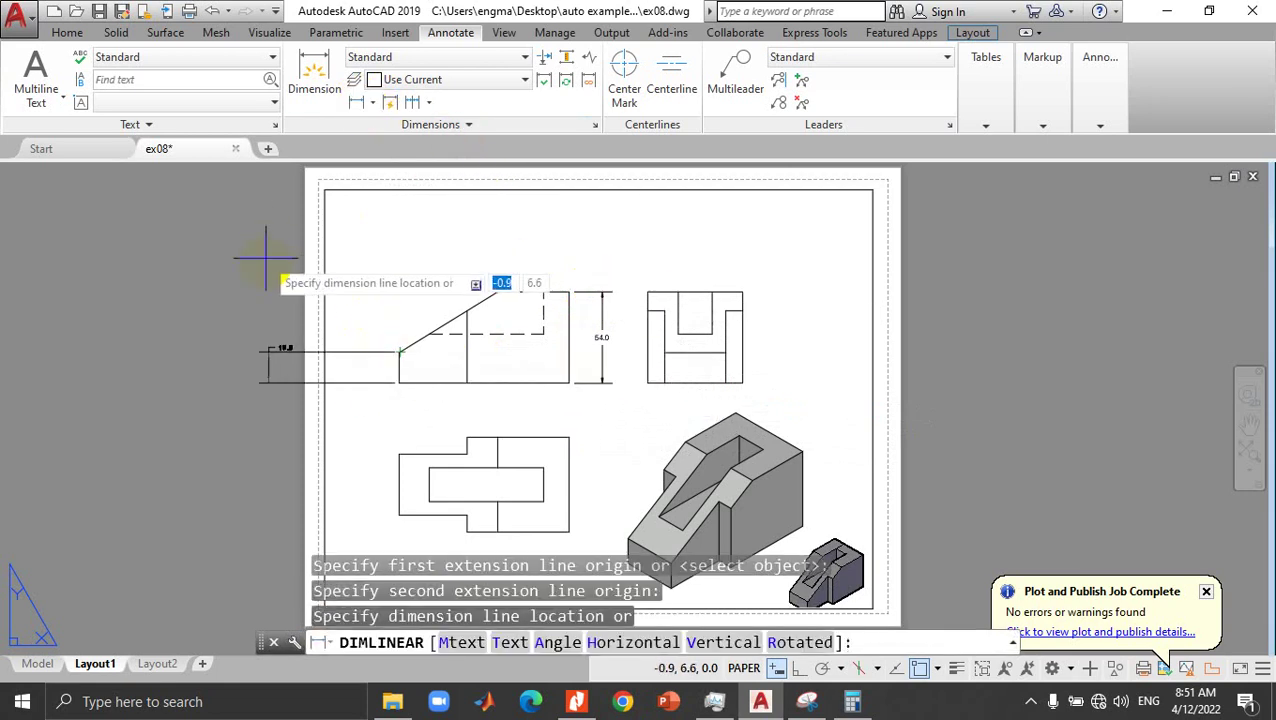
pyautogui.click(364, 298)
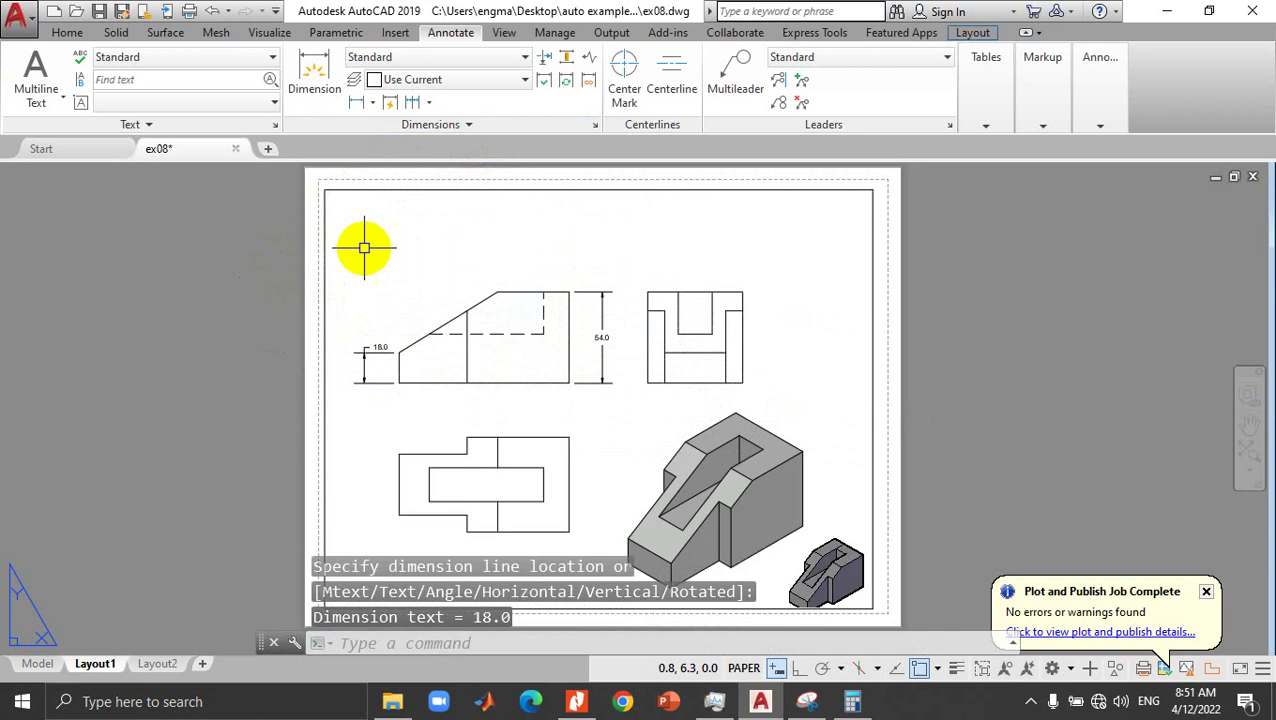
pyautogui.click(415, 104)
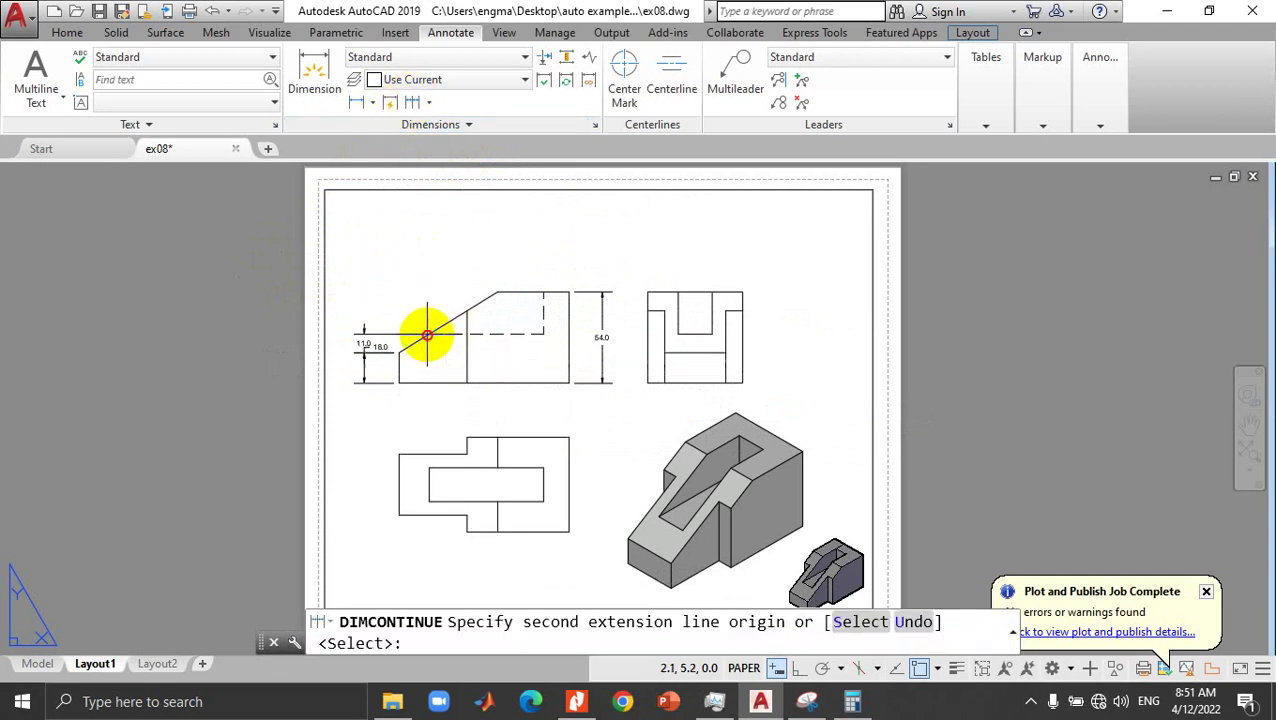
pyautogui.click(427, 335)
pyautogui.click(467, 311)
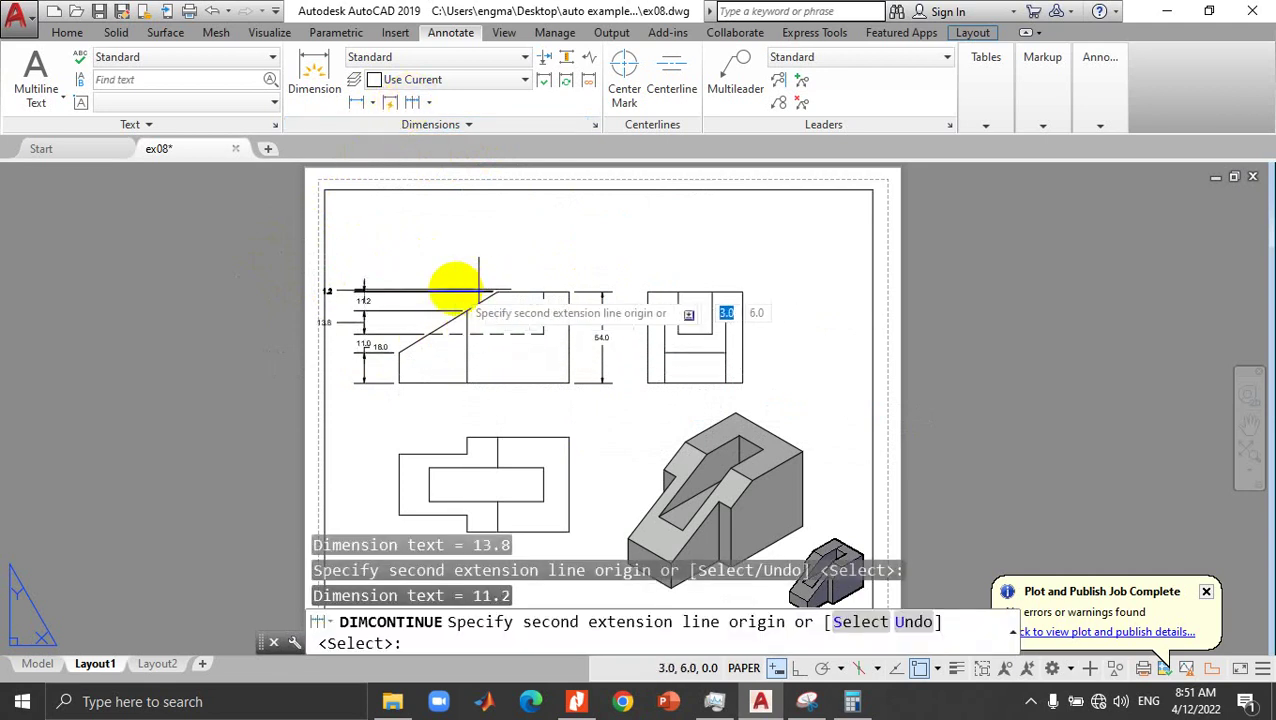
pyautogui.click(498, 258)
pyautogui.press('Escape')
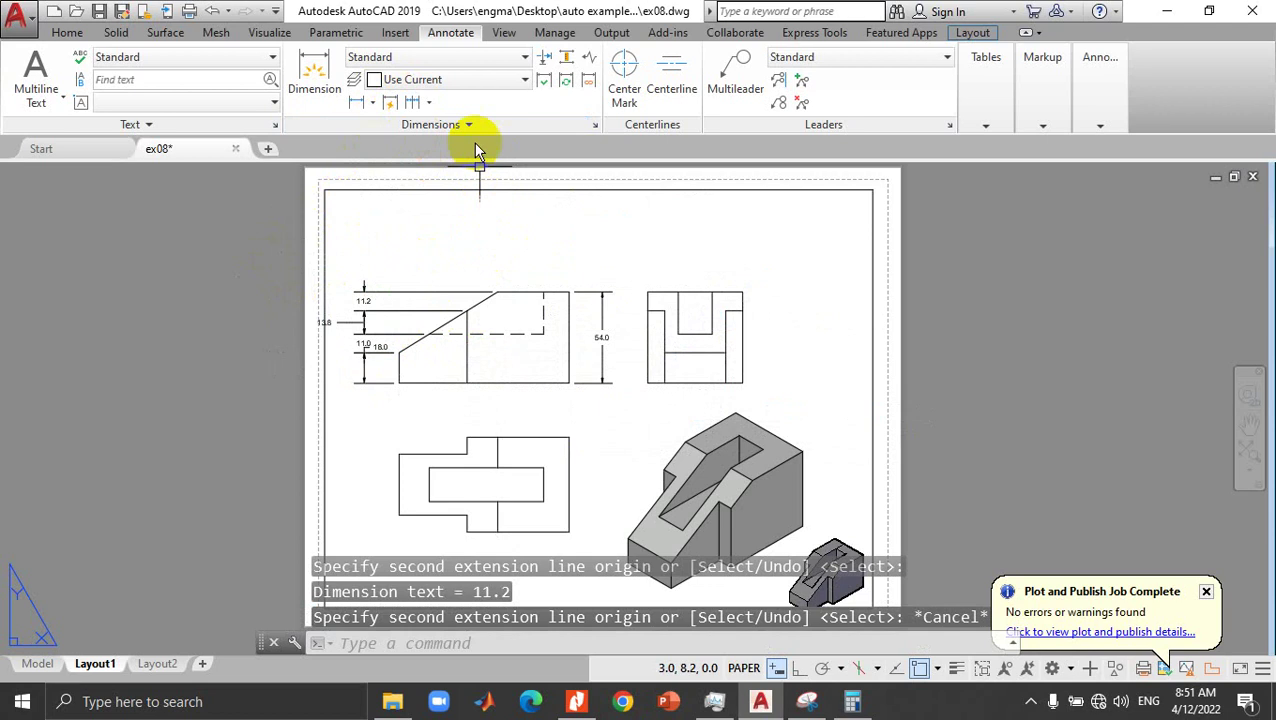
# Step: Dimension the top view's left side as a chain: 10.0, 8.0, 20.0, 8.0, 10.0
pyautogui.click(357, 101)
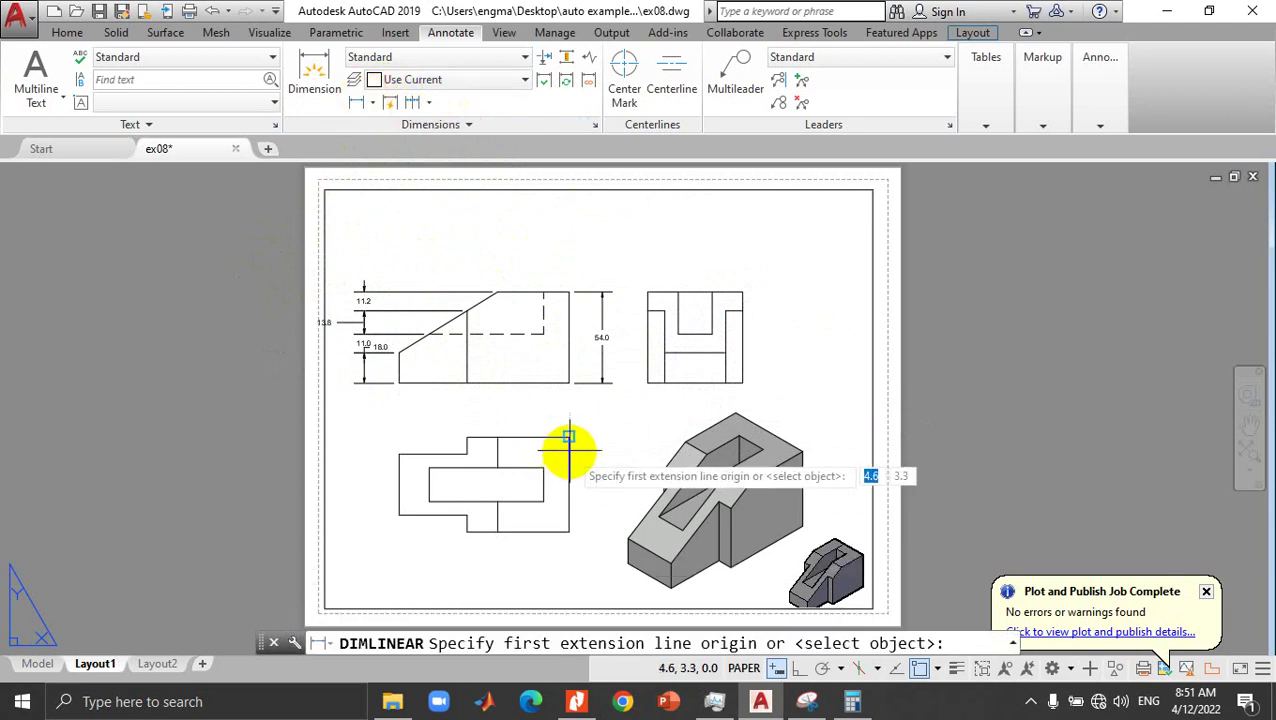
pyautogui.click(467, 437)
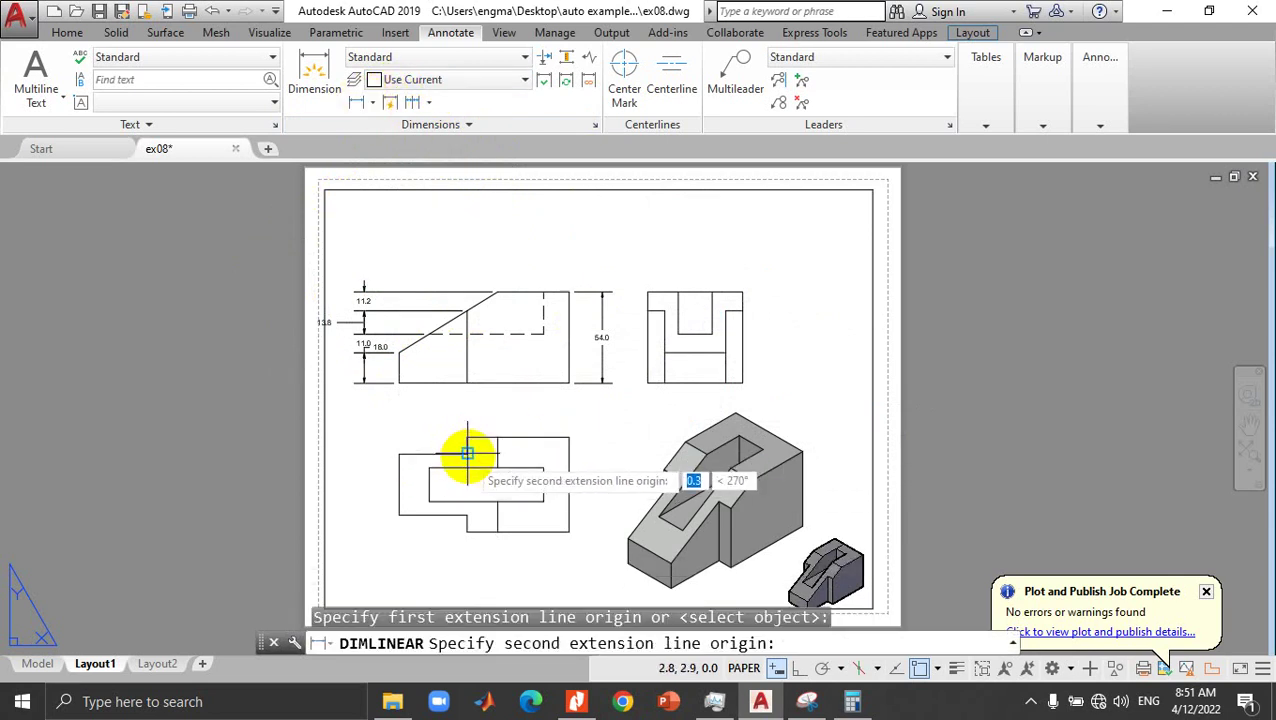
pyautogui.click(467, 455)
pyautogui.click(362, 452)
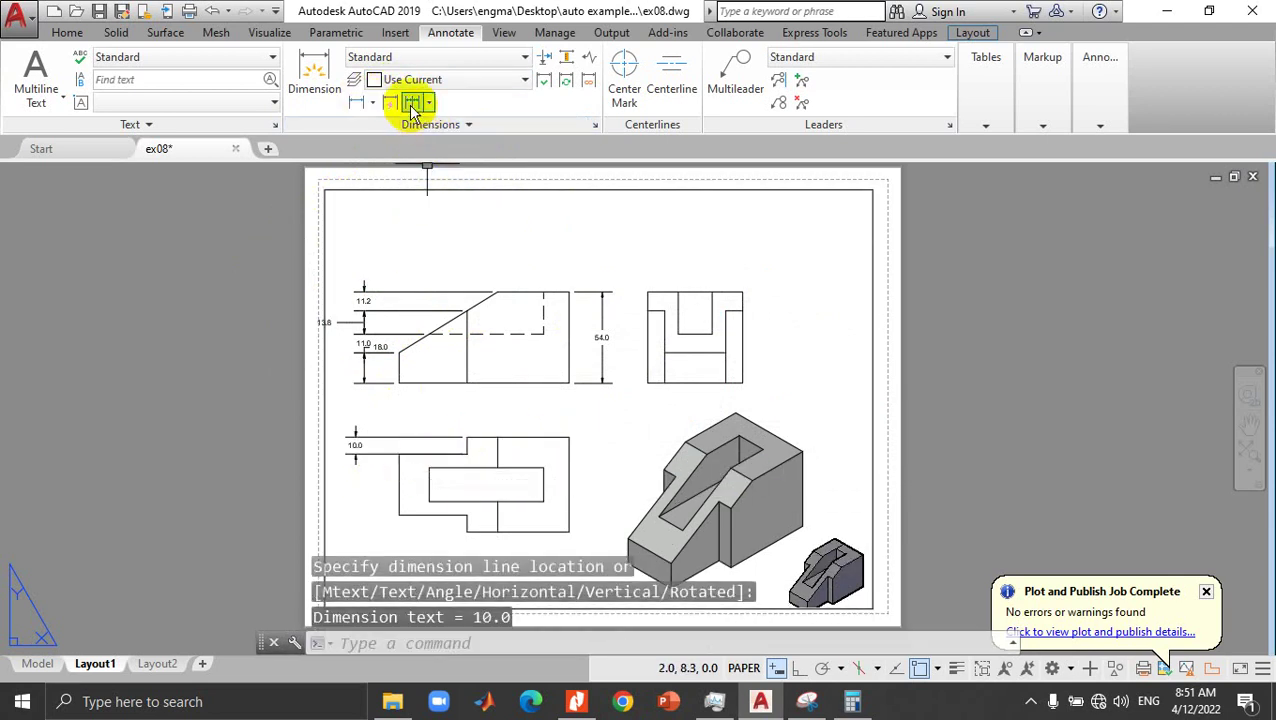
pyautogui.click(396, 101)
pyautogui.click(428, 469)
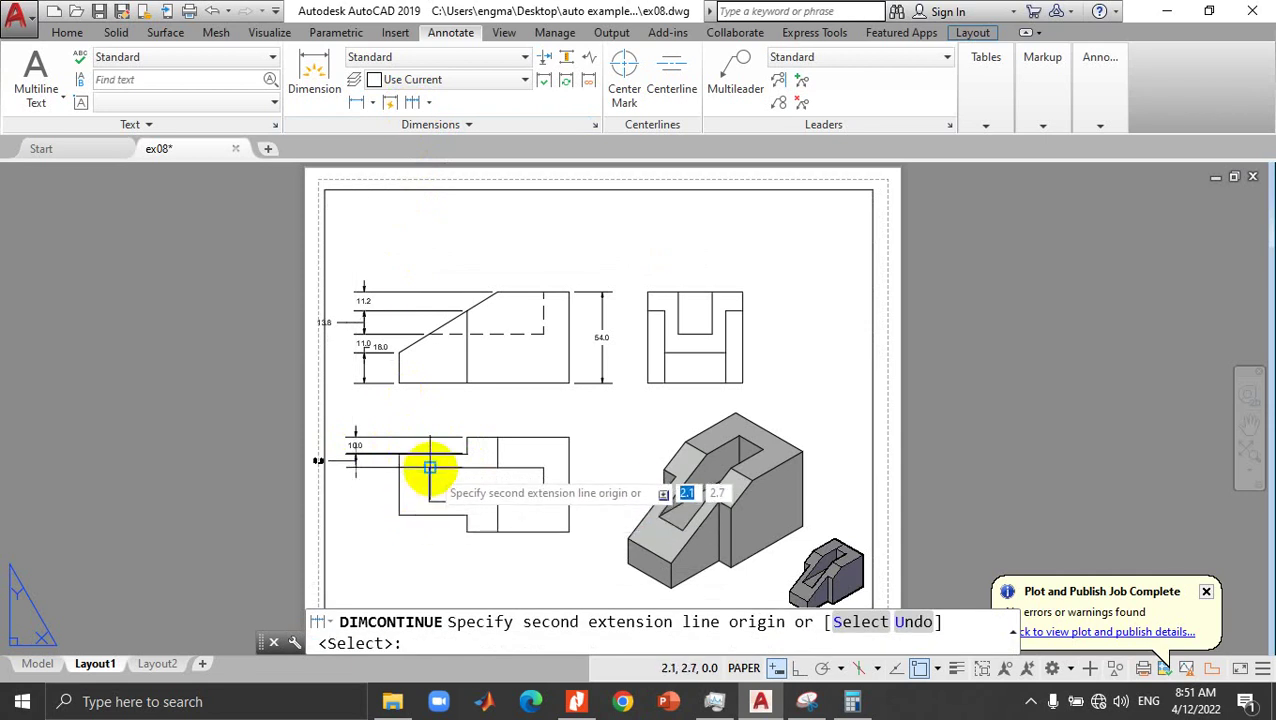
pyautogui.click(404, 511)
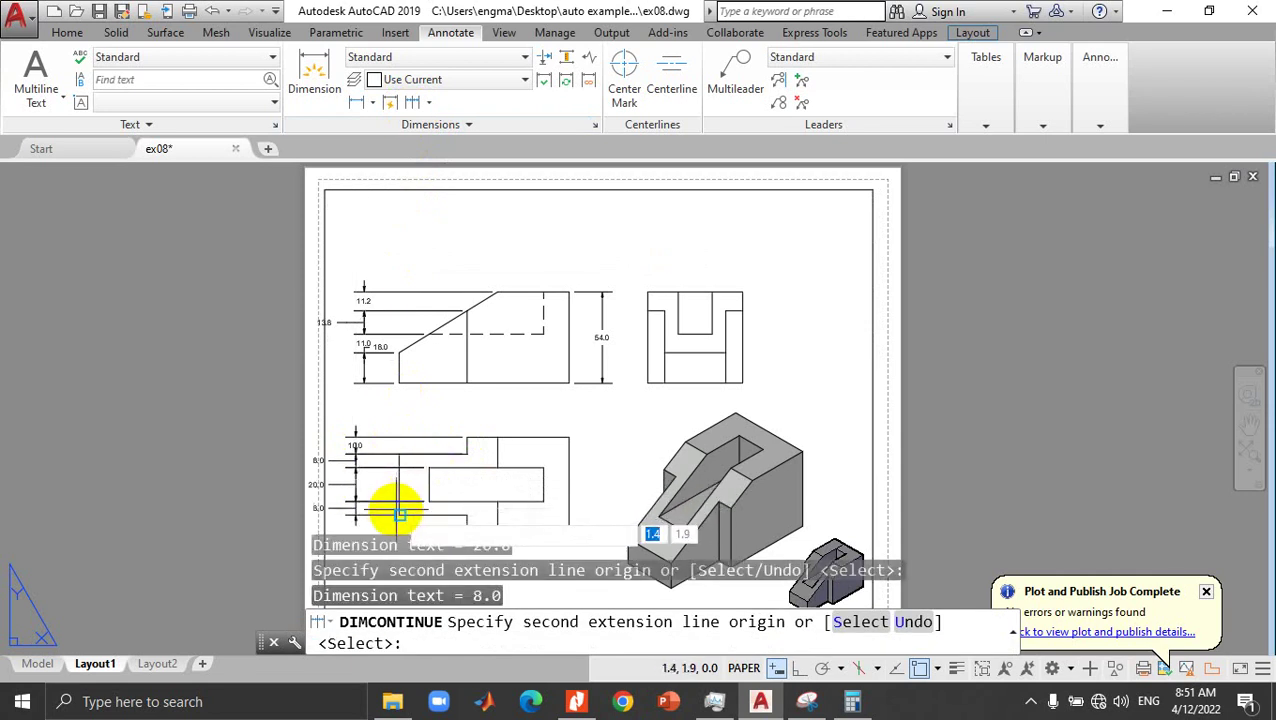
pyautogui.click(468, 527)
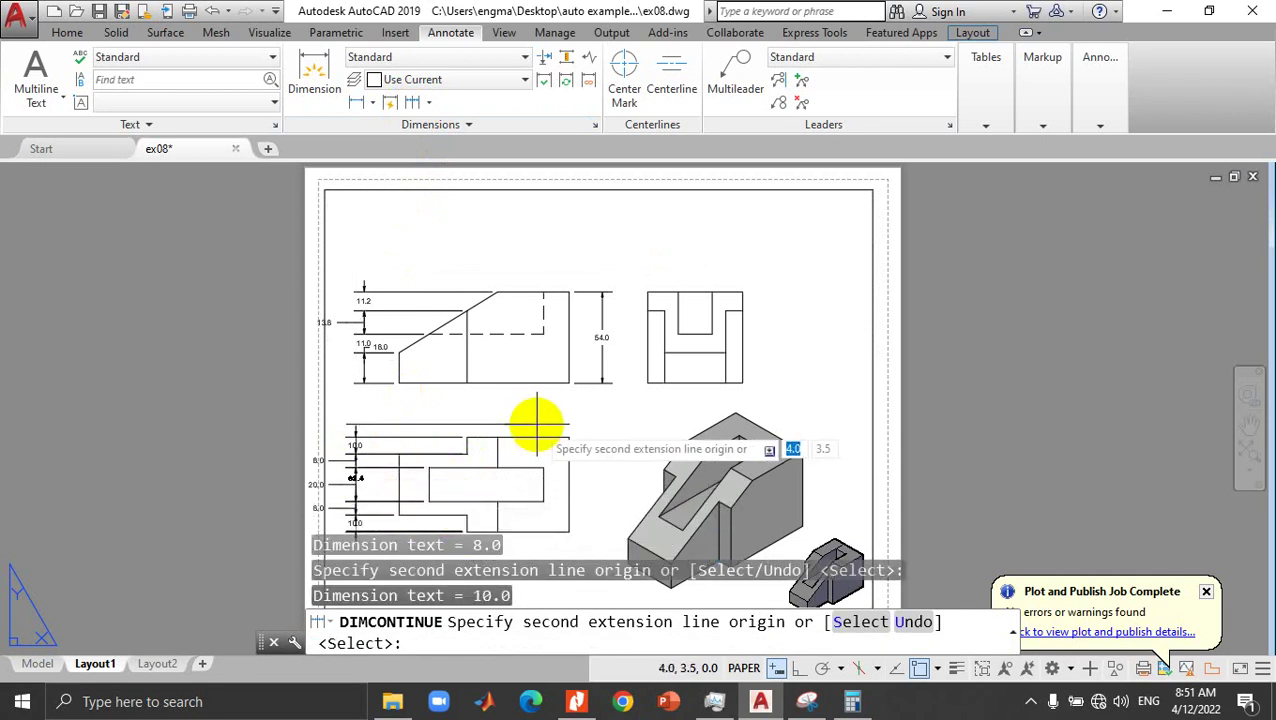
pyautogui.press('Escape')
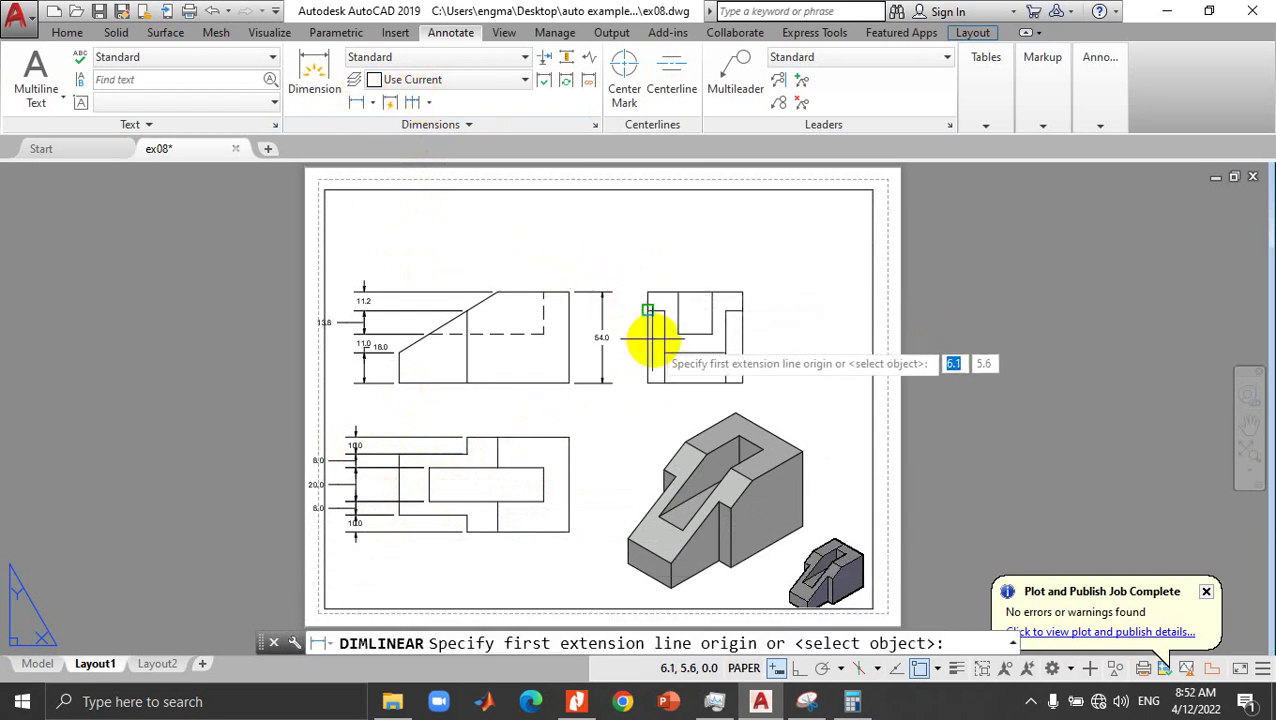
# Step: Place a 56.0 width dimension below the side view
pyautogui.click(648, 383)
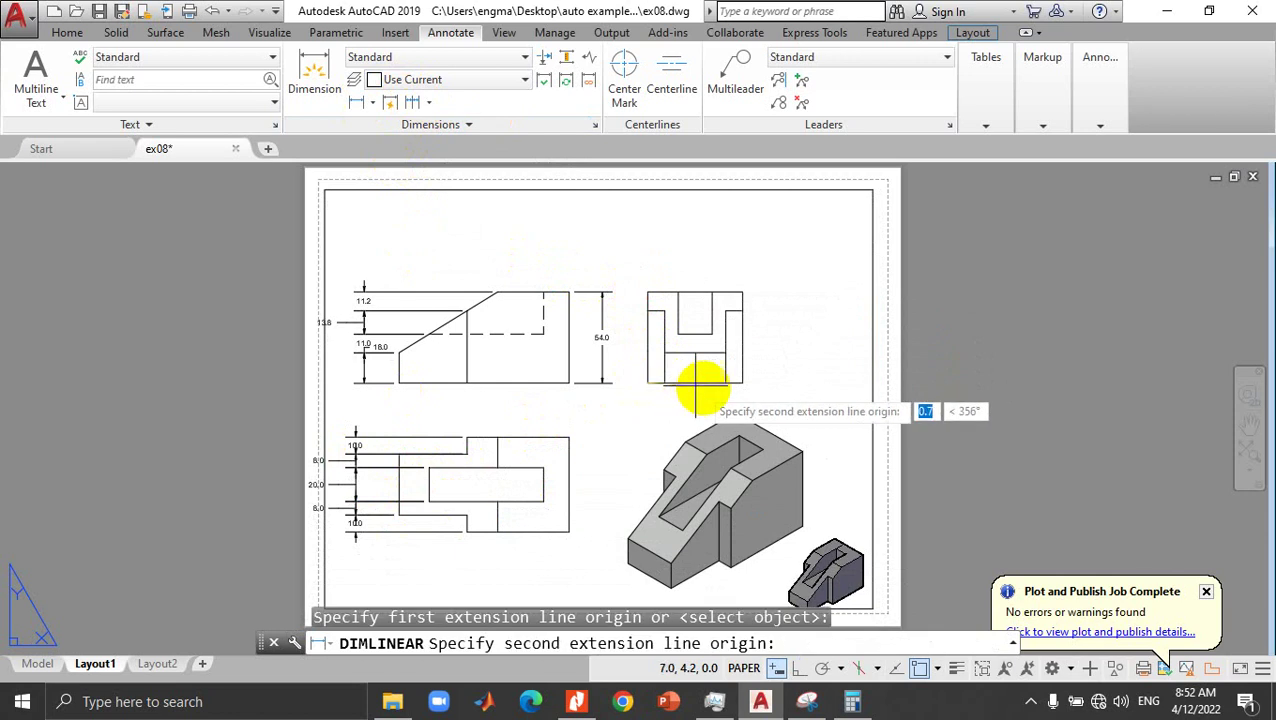
pyautogui.click(742, 384)
pyautogui.click(737, 398)
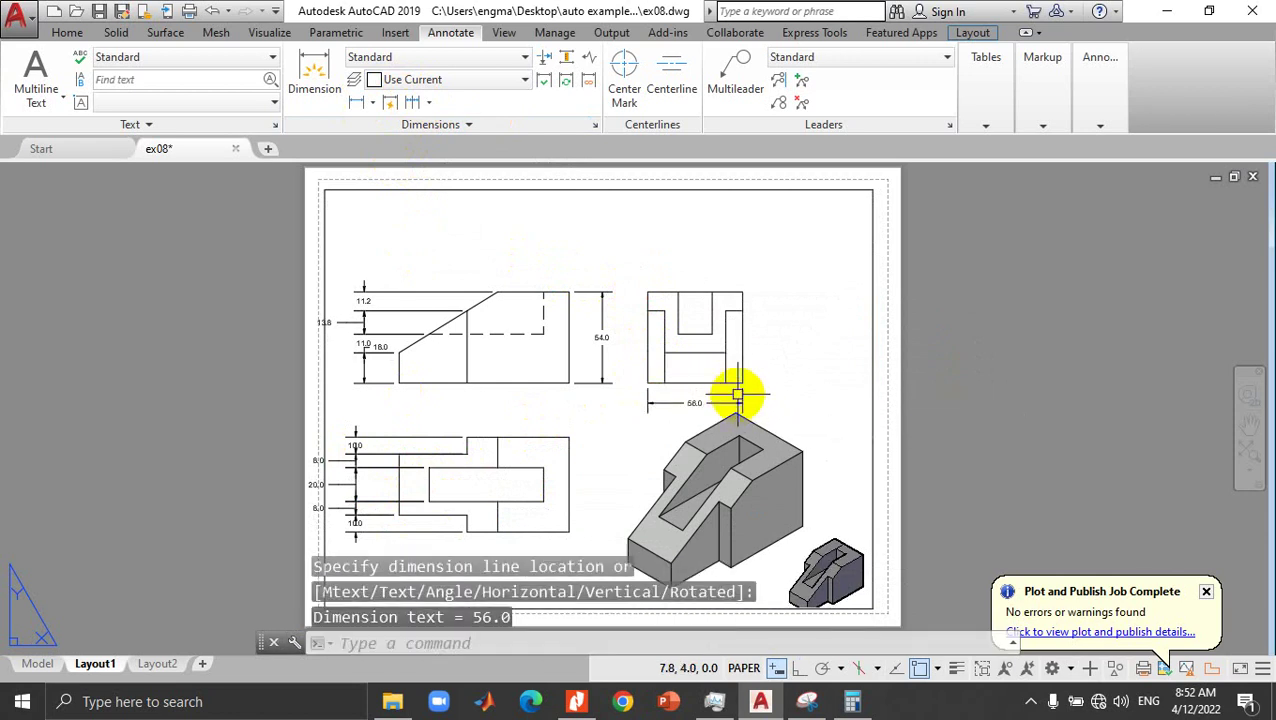
pyautogui.press('Escape')
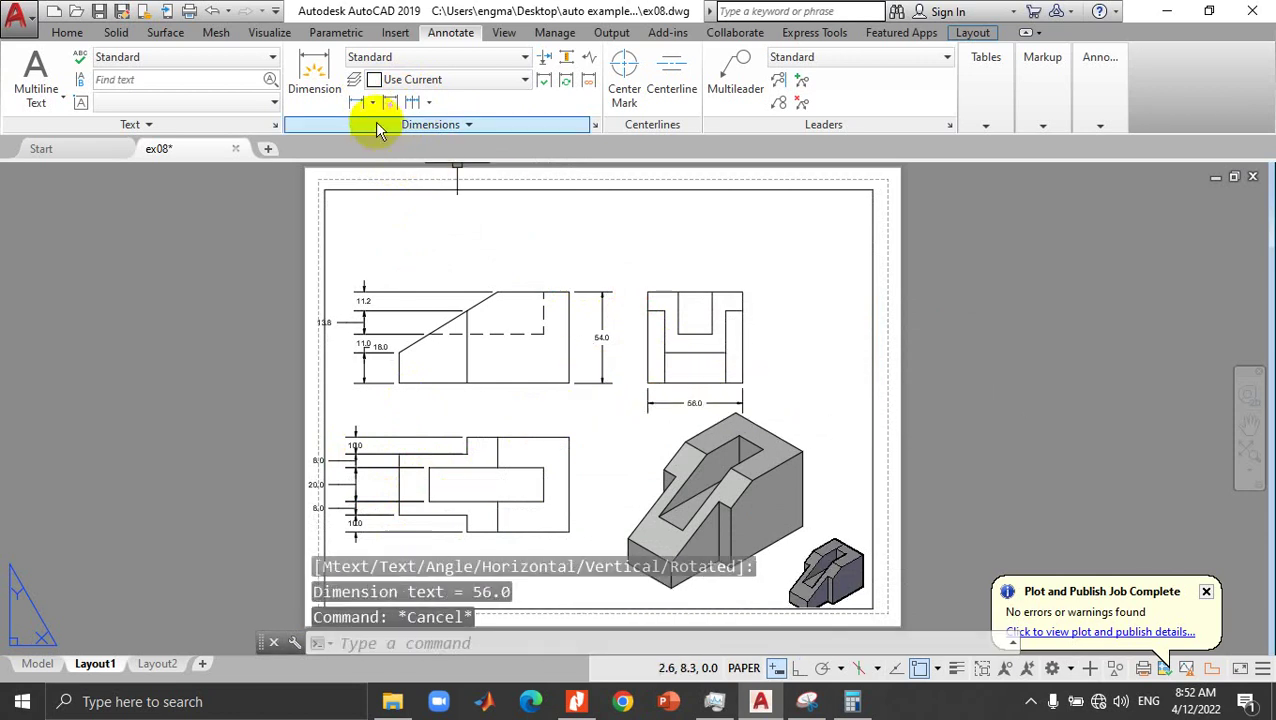
# Step: Chain height dimensions 11.2, 13.8, 11.0 and 18.0 along the side view's right
pyautogui.click(355, 104)
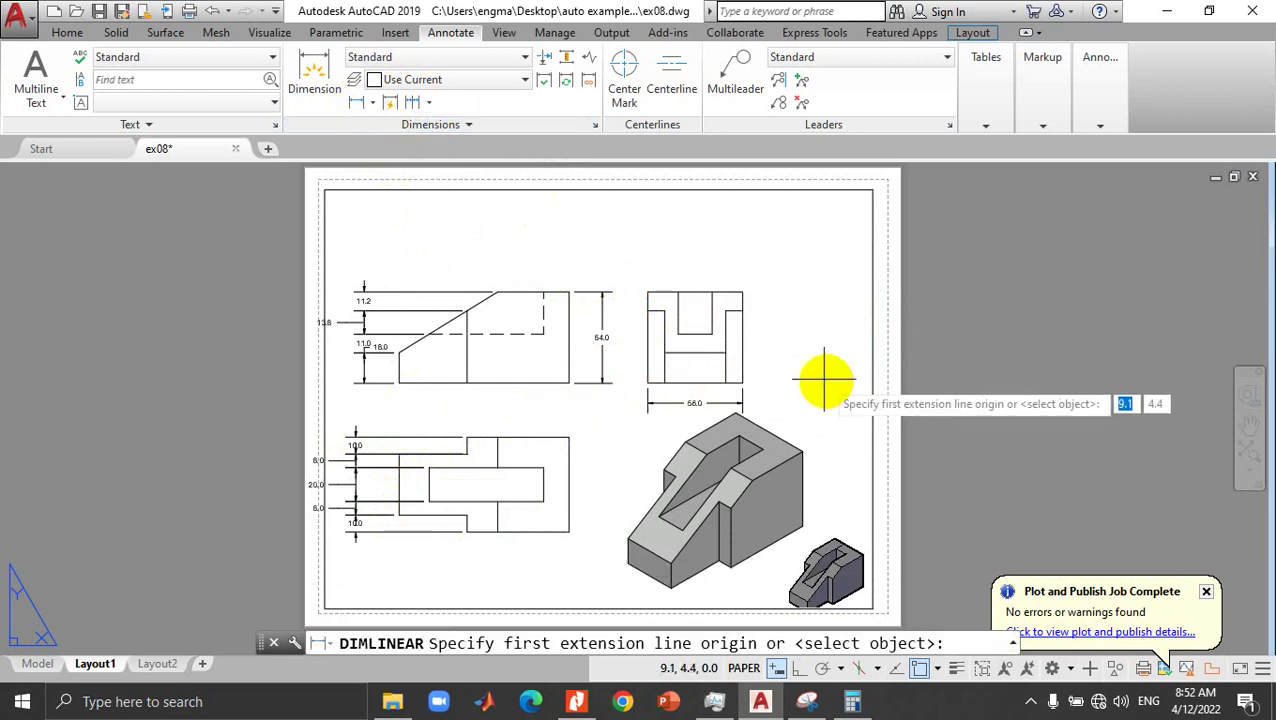
pyautogui.click(743, 292)
pyautogui.click(743, 312)
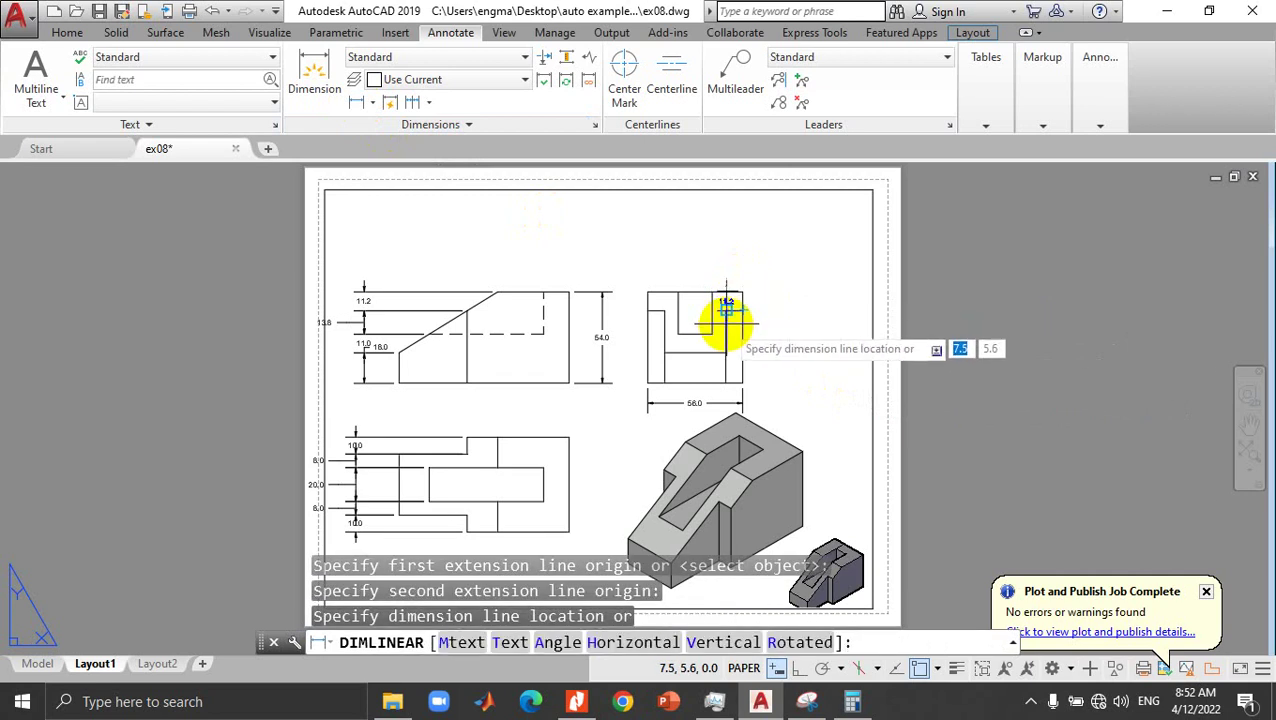
pyautogui.click(808, 305)
pyautogui.click(418, 104)
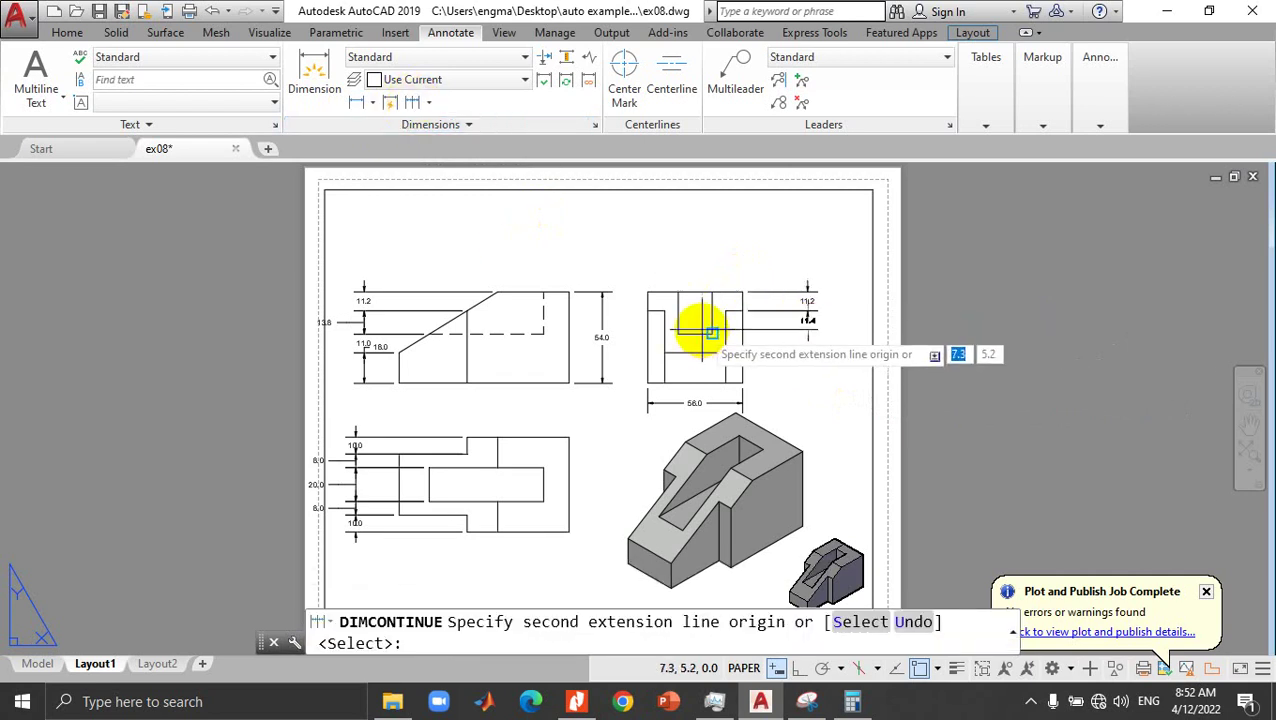
pyautogui.click(720, 336)
pyautogui.click(715, 356)
pyautogui.click(746, 373)
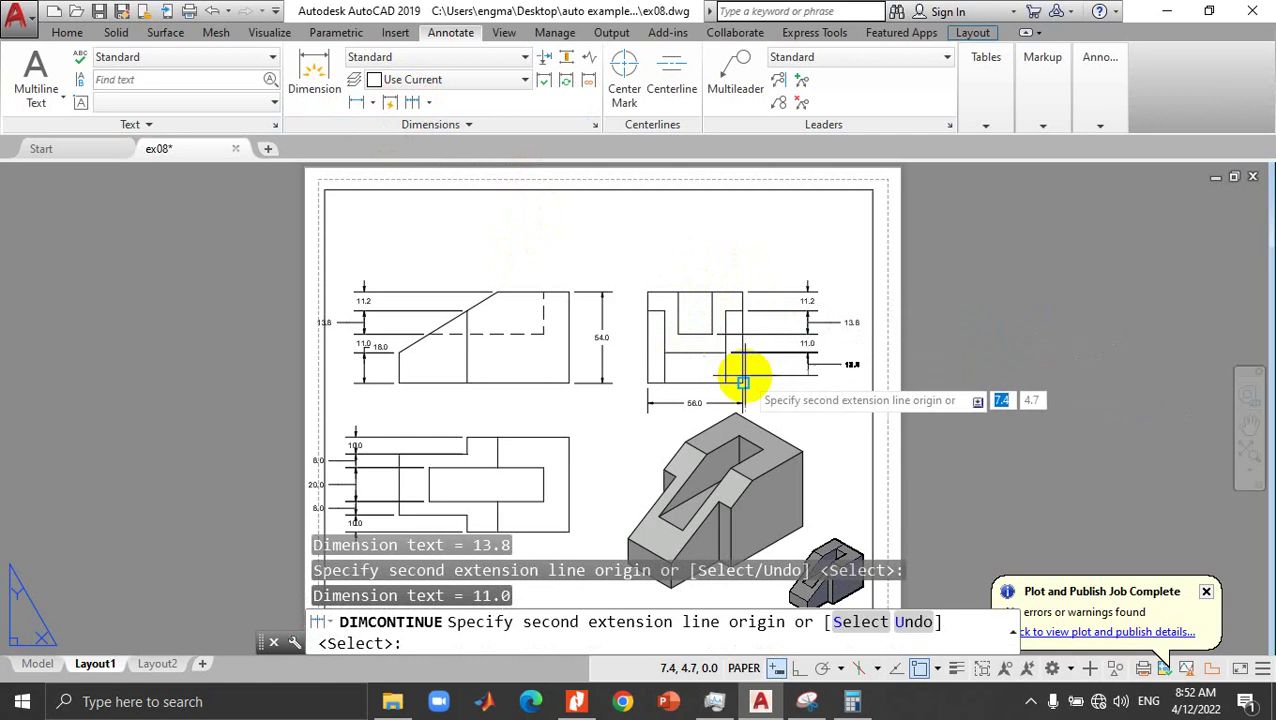
pyautogui.press('Escape')
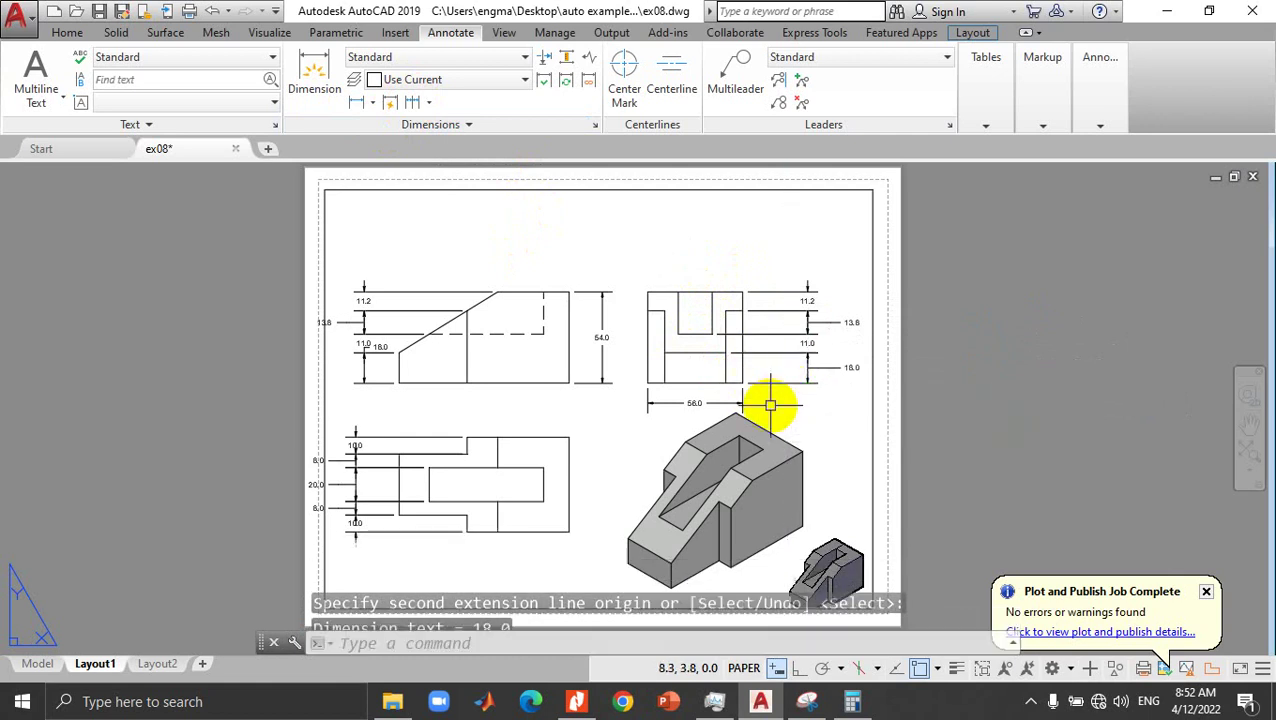
pyautogui.click(840, 238)
# Step: Pull the 18.0 and 13.8 dimension text in so all four side-view heights align in one column
pyautogui.click(447, 537)
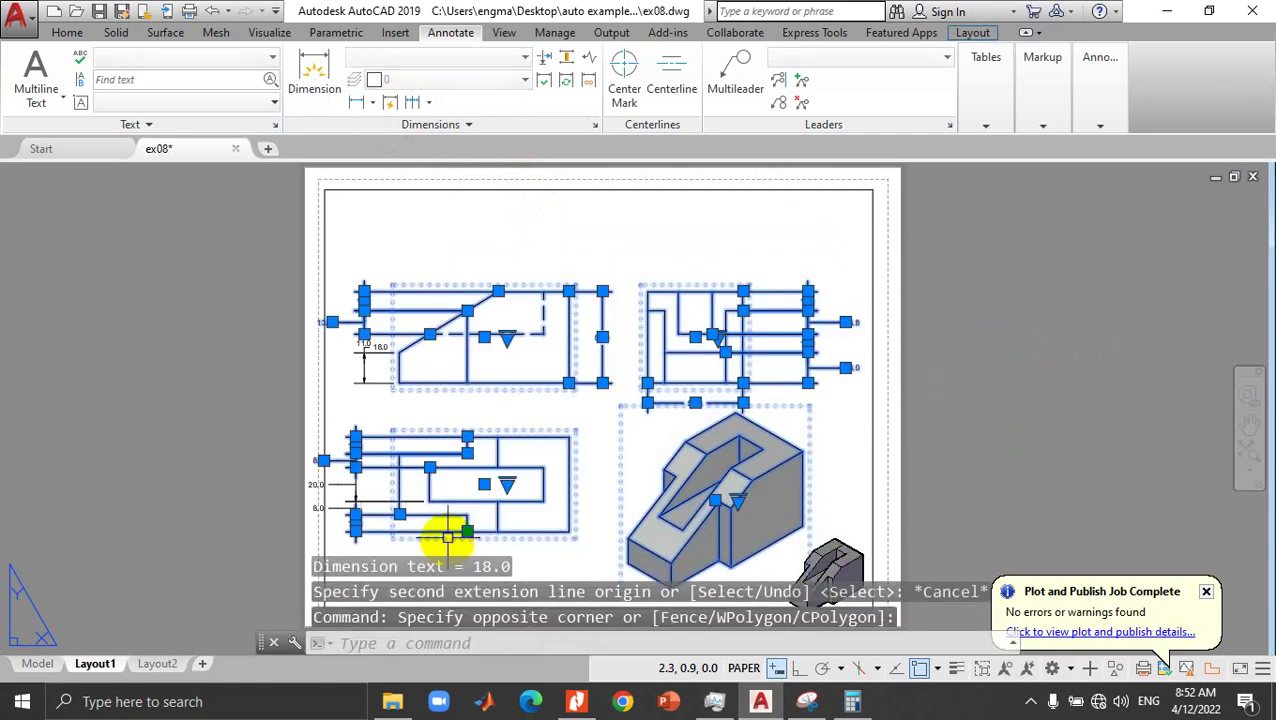
pyautogui.press('Escape')
pyautogui.press('Escape')
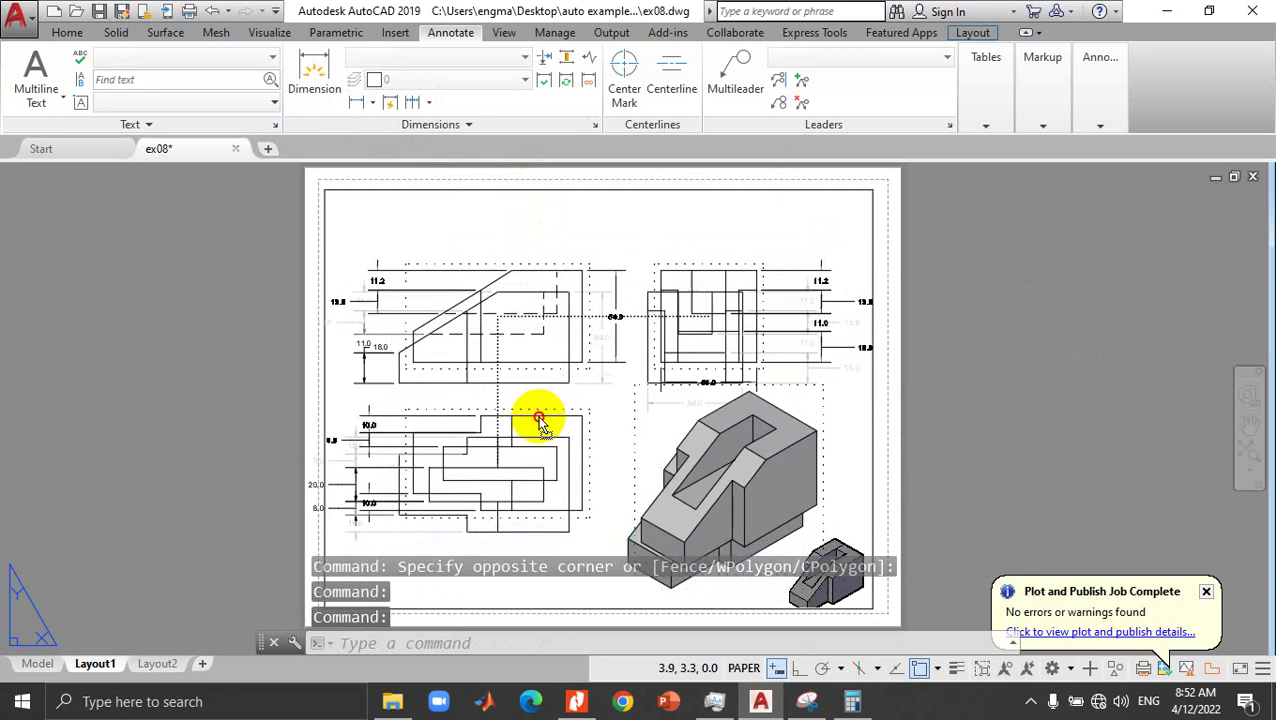
pyautogui.press('Escape')
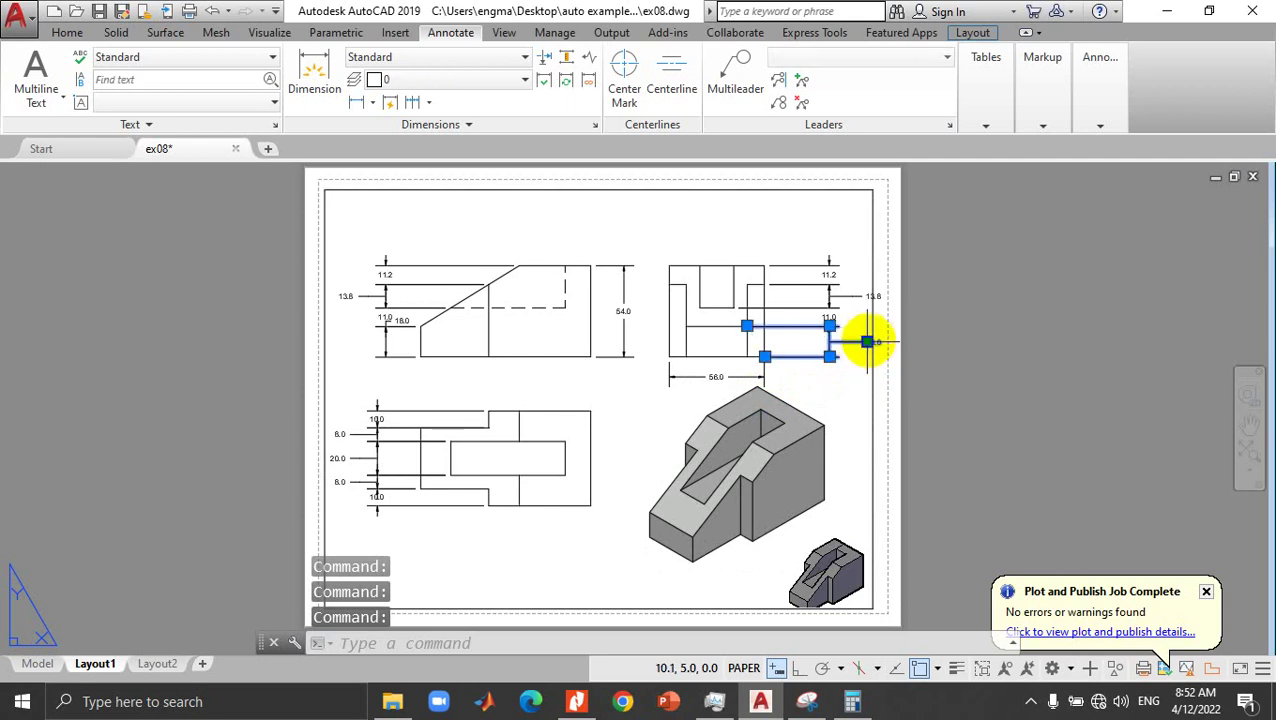
pyautogui.click(866, 342)
pyautogui.click(830, 340)
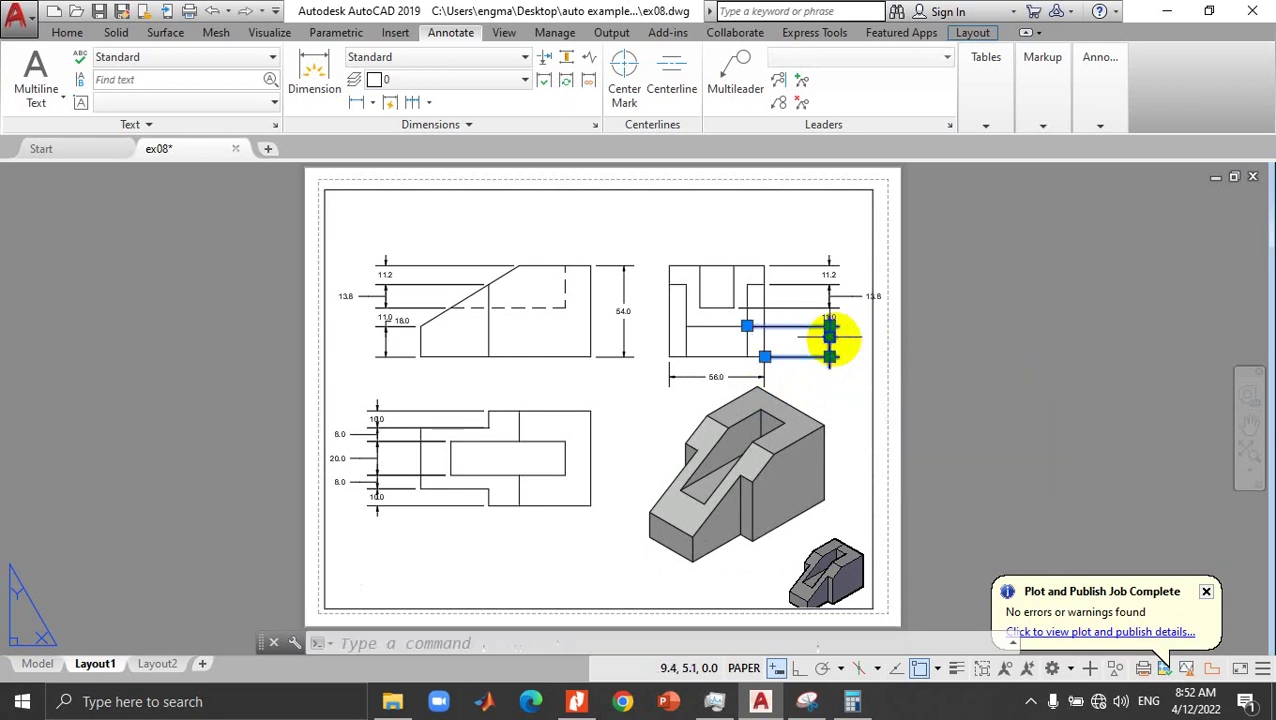
pyautogui.click(830, 338)
pyautogui.click(864, 298)
pyautogui.click(830, 290)
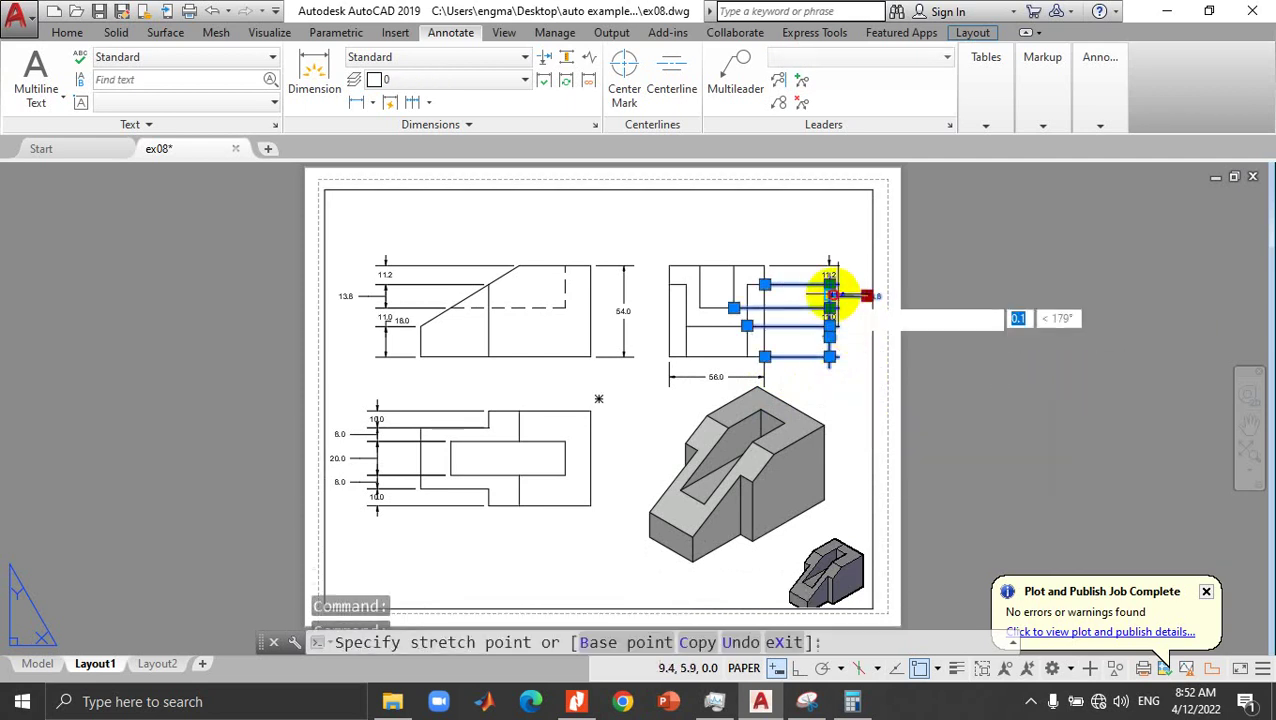
pyautogui.click(830, 288)
pyautogui.press('Escape')
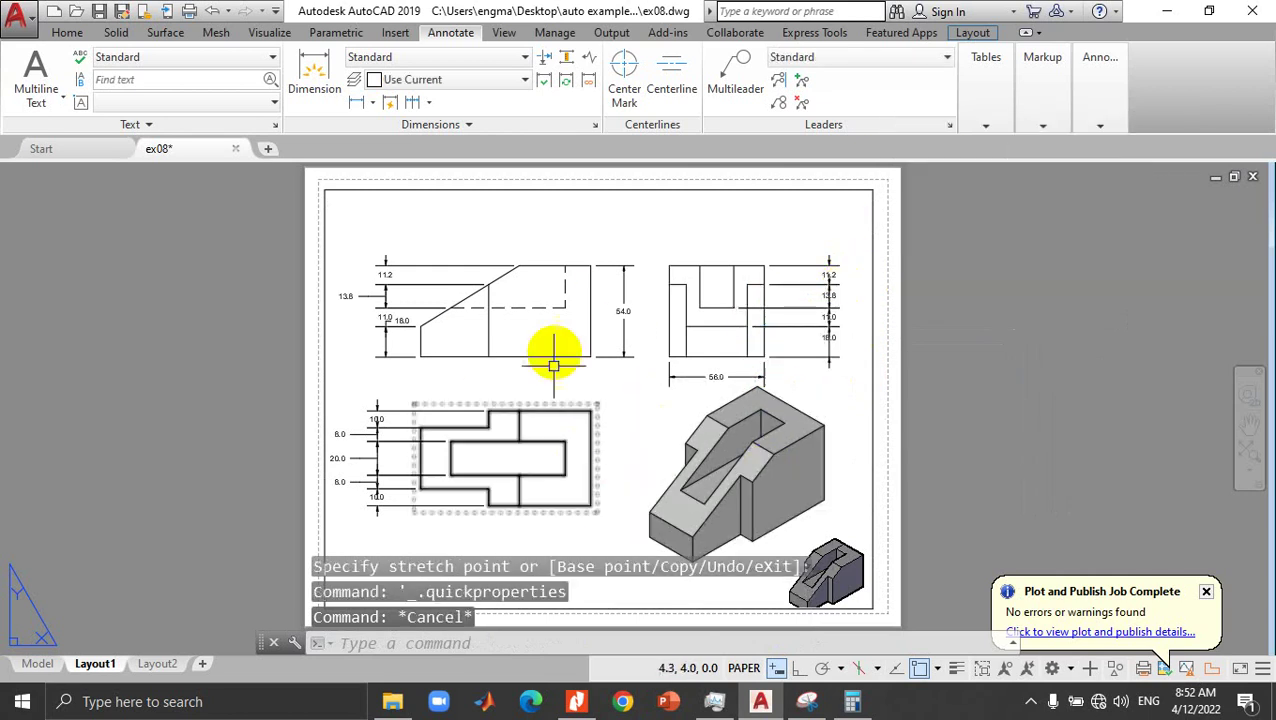
pyautogui.press('Escape')
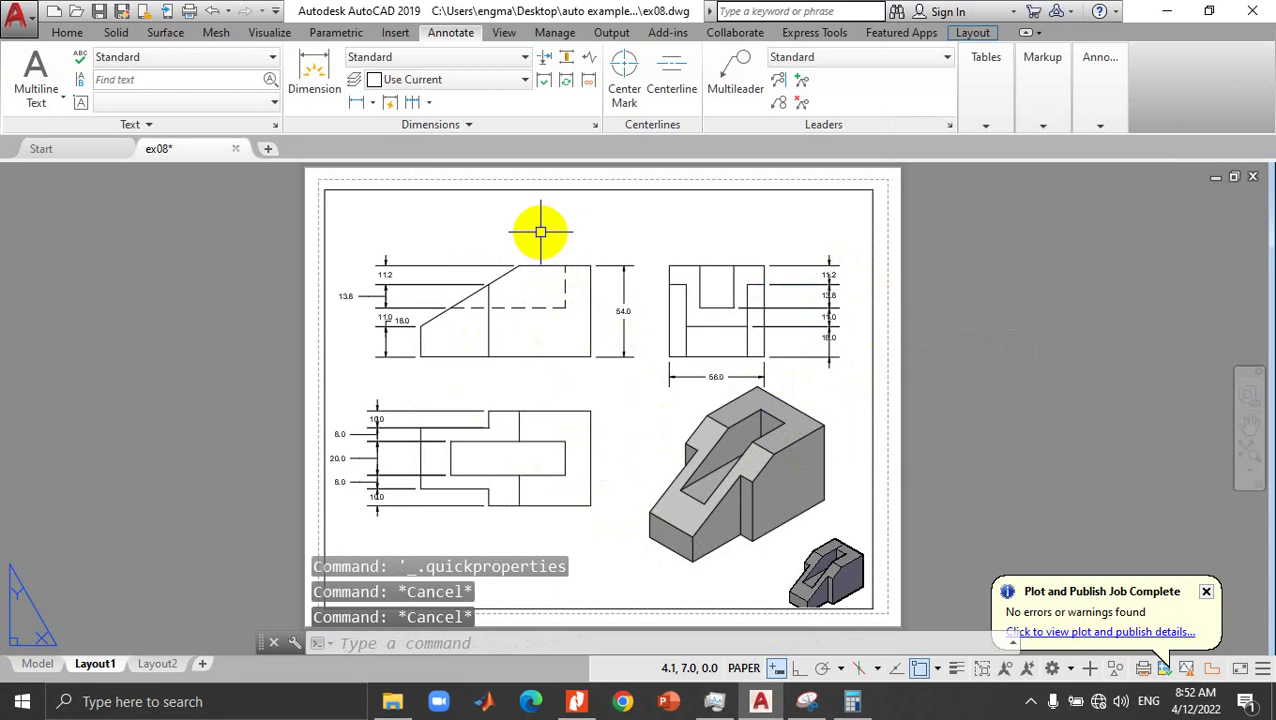
pyautogui.moveTo(540, 232); pyautogui.dragTo(440, 495)
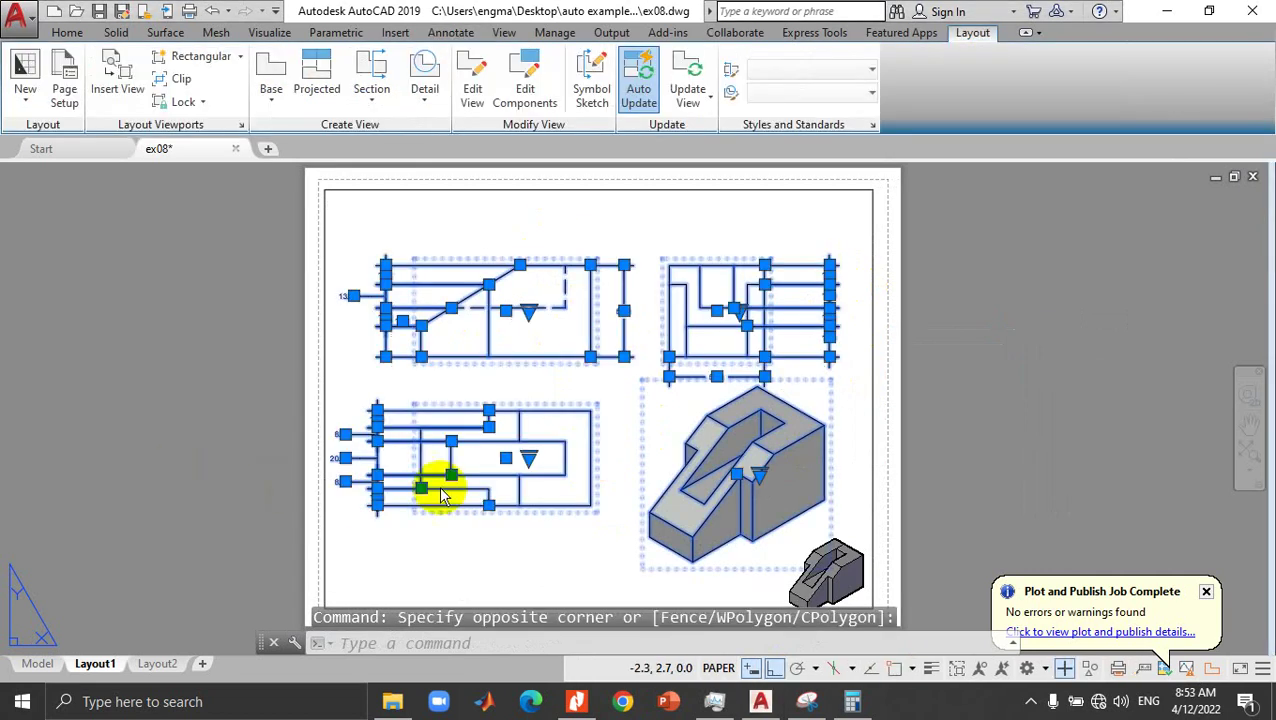
pyautogui.hotkey('ctrl', 'shift', 'p')
pyautogui.click(528, 459)
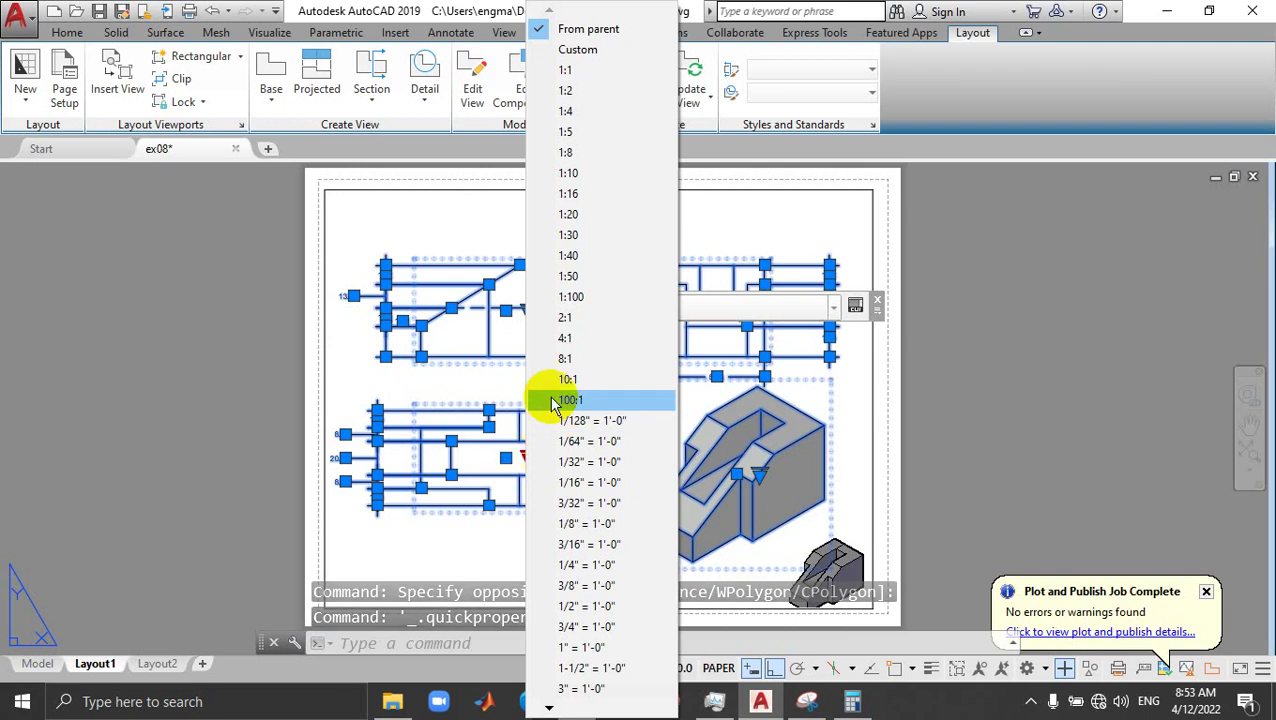
pyautogui.click(568, 215)
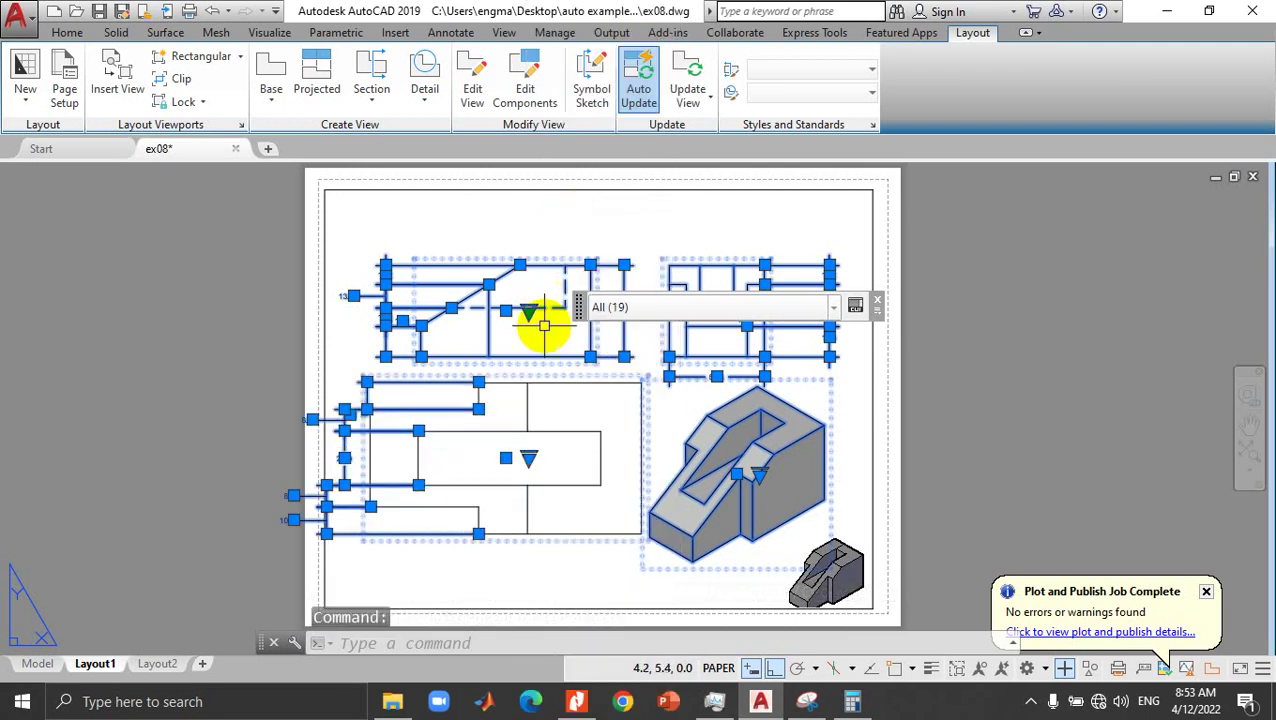
pyautogui.click(528, 459)
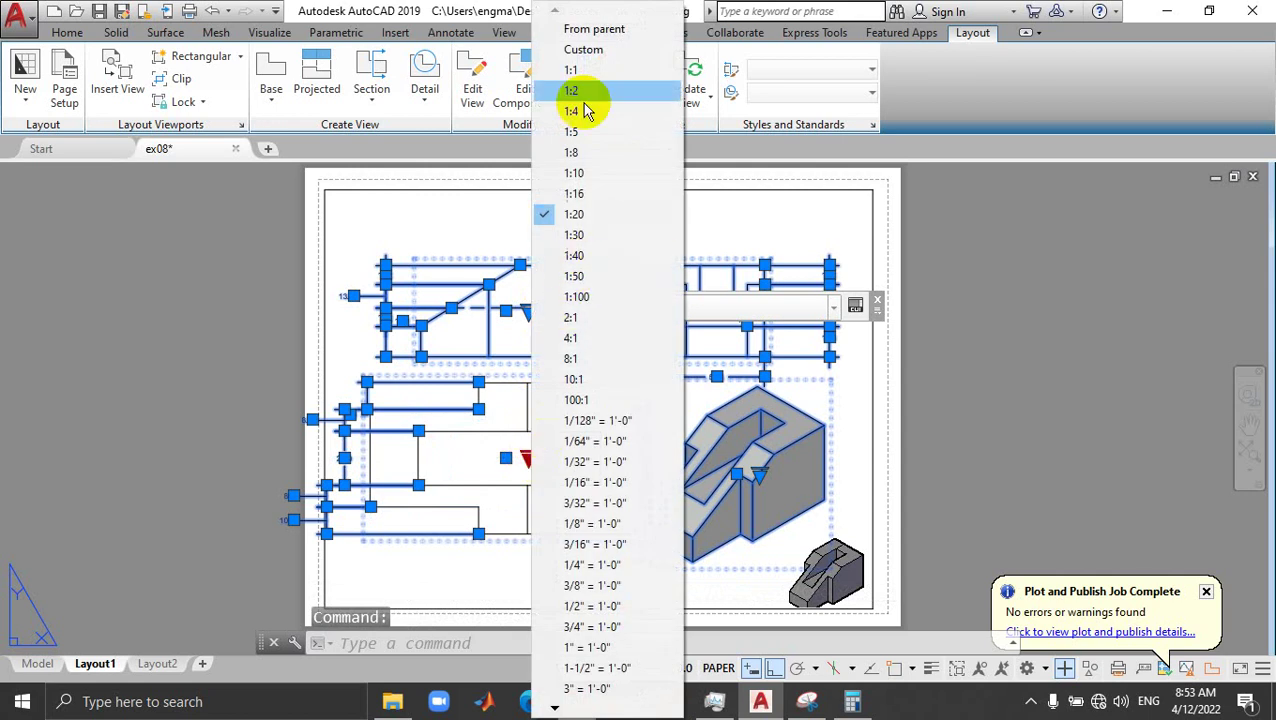
pyautogui.click(574, 37)
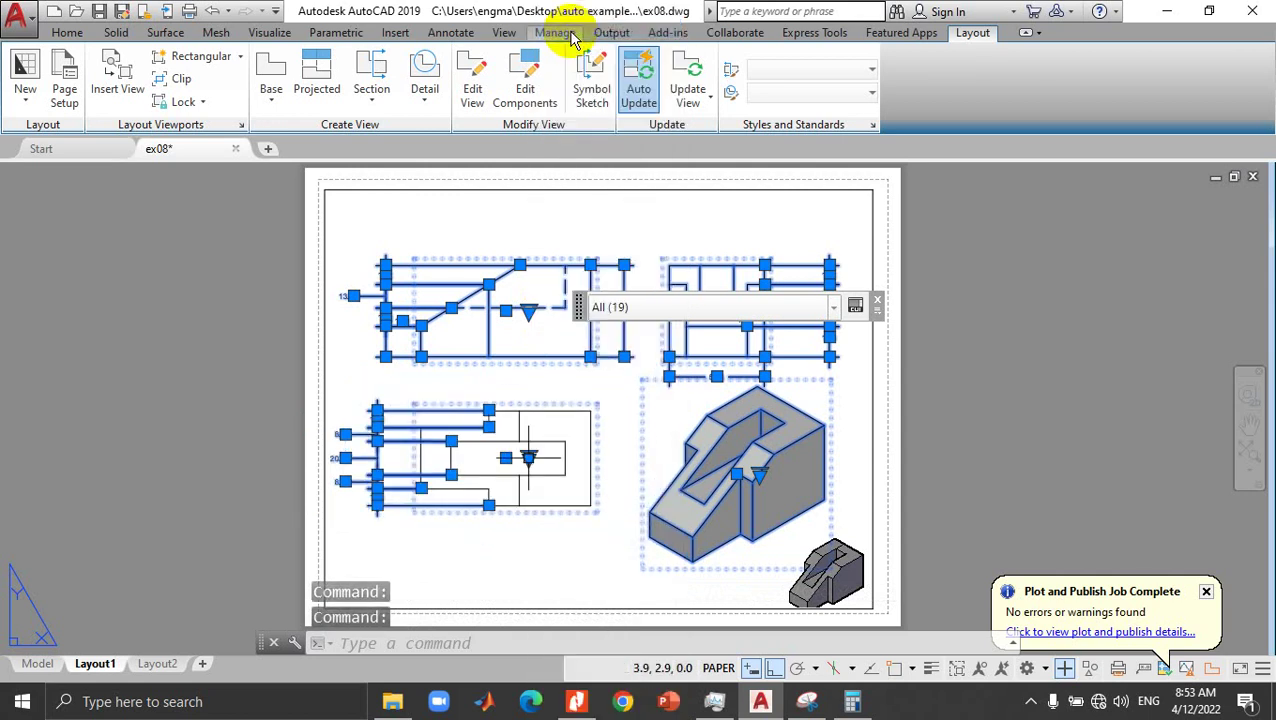
pyautogui.click(656, 207)
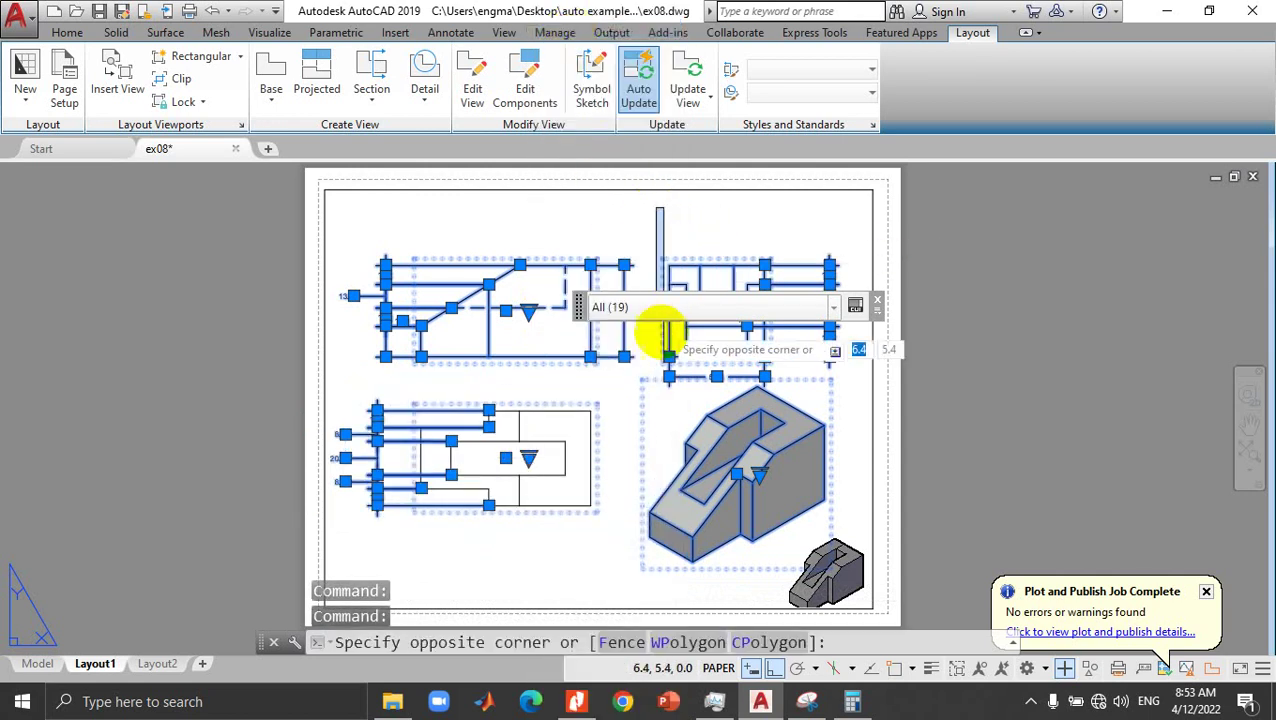
pyautogui.press('Escape')
pyautogui.press('Escape')
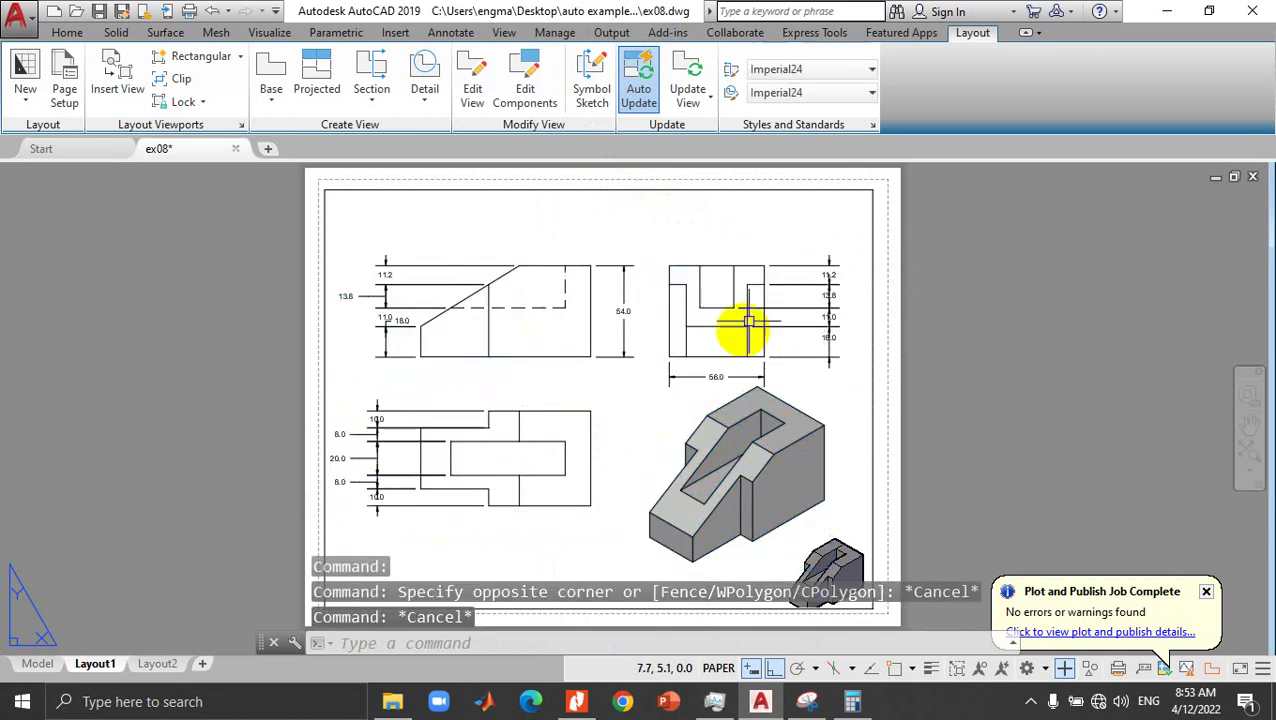
pyautogui.click(856, 226)
pyautogui.click(441, 527)
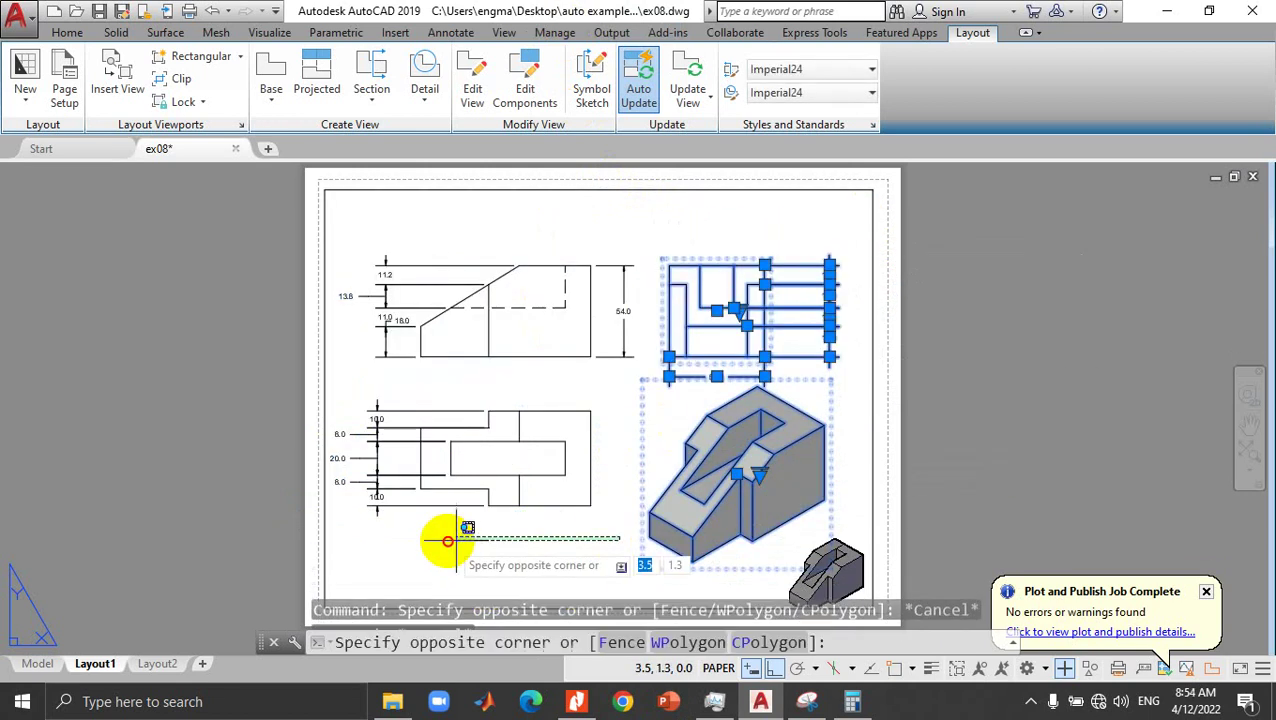
pyautogui.doubleClick(447, 535)
pyautogui.press('Escape')
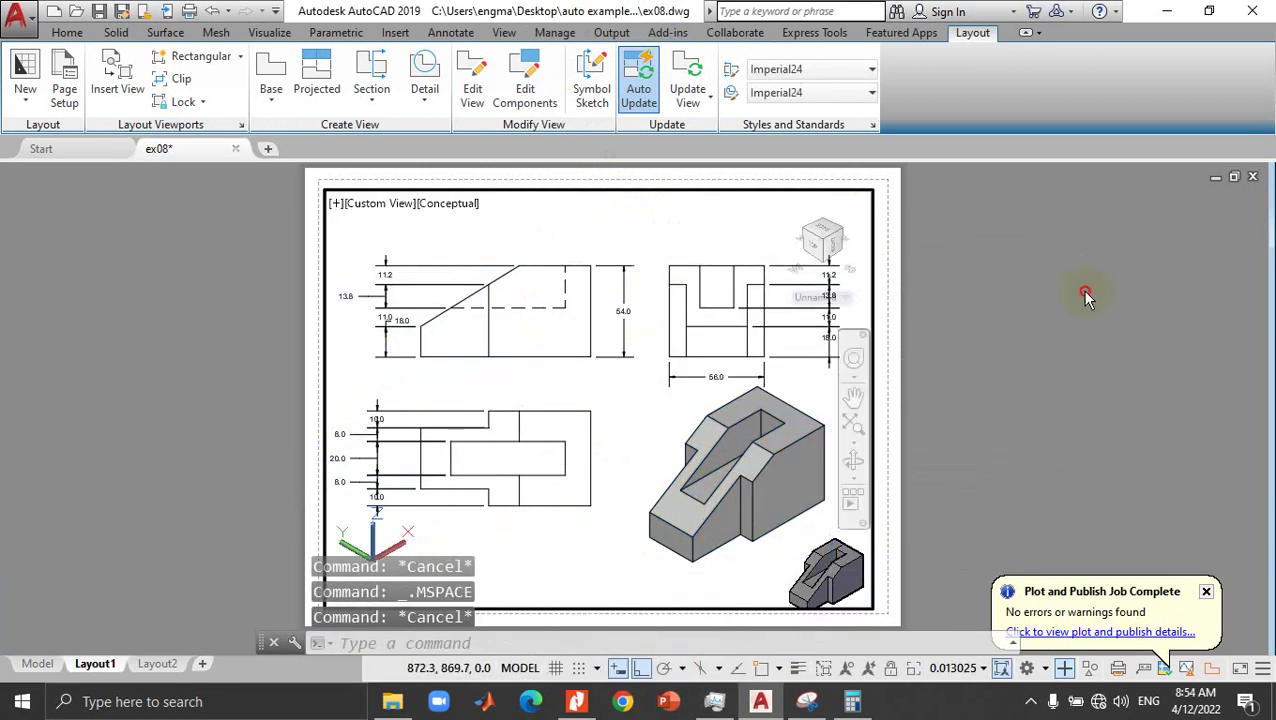
pyautogui.doubleClick(873, 259)
pyautogui.click(866, 226)
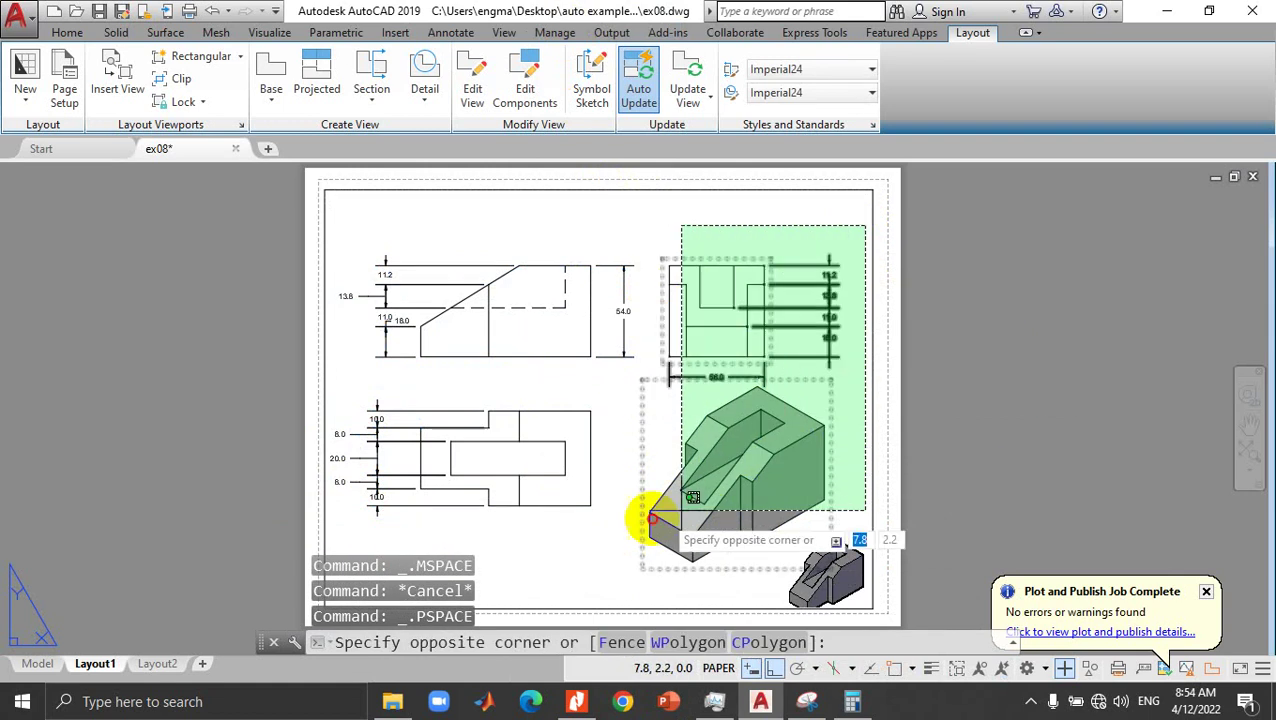
pyautogui.click(382, 548)
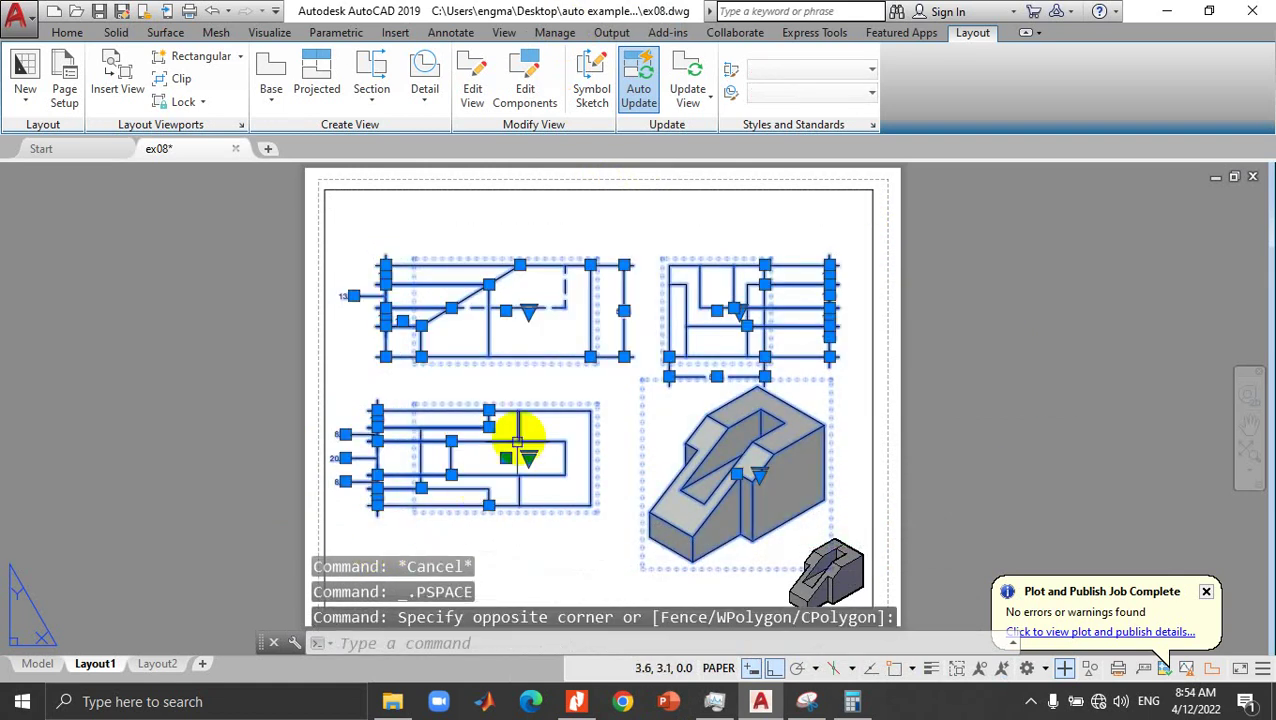
pyautogui.click(530, 313)
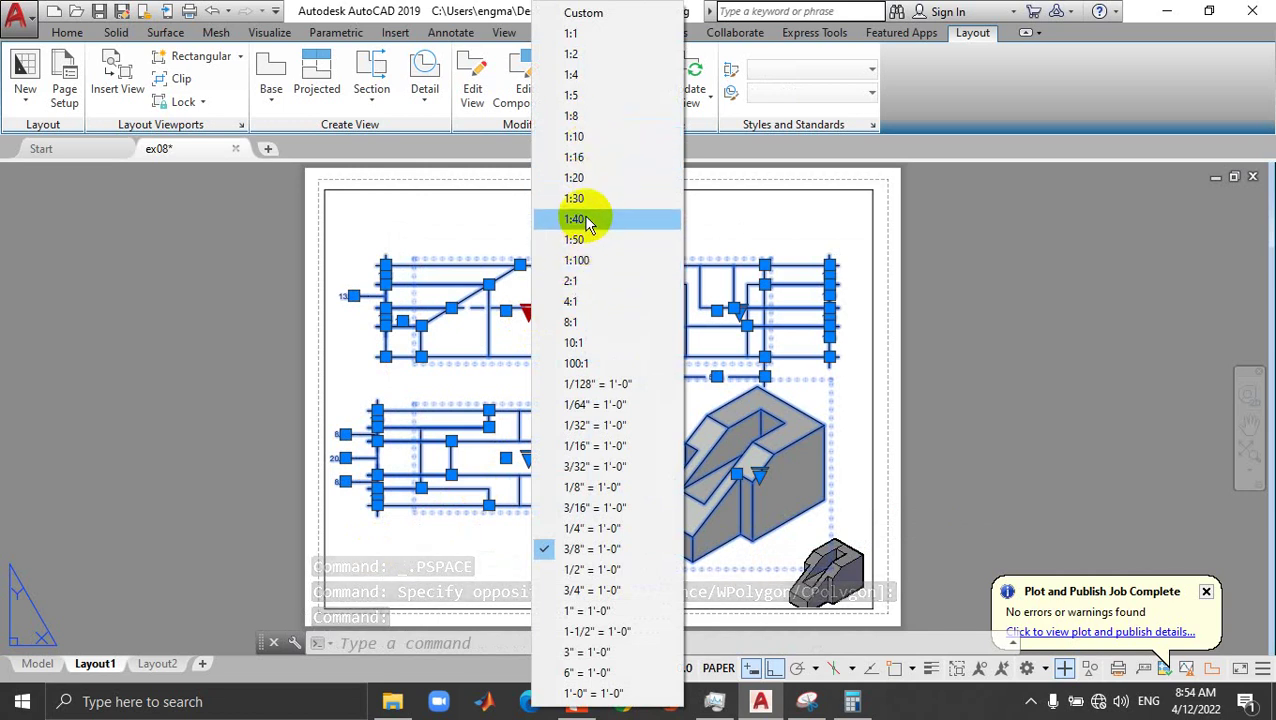
pyautogui.click(588, 100)
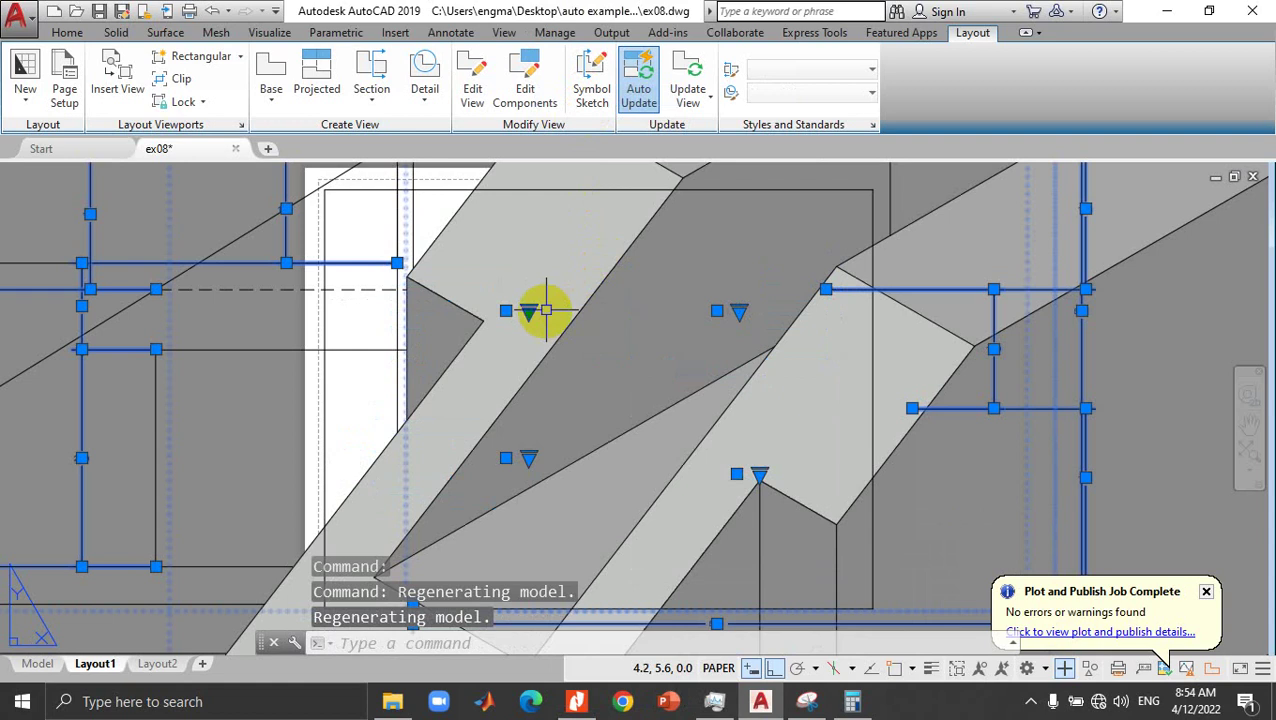
pyautogui.click(529, 311)
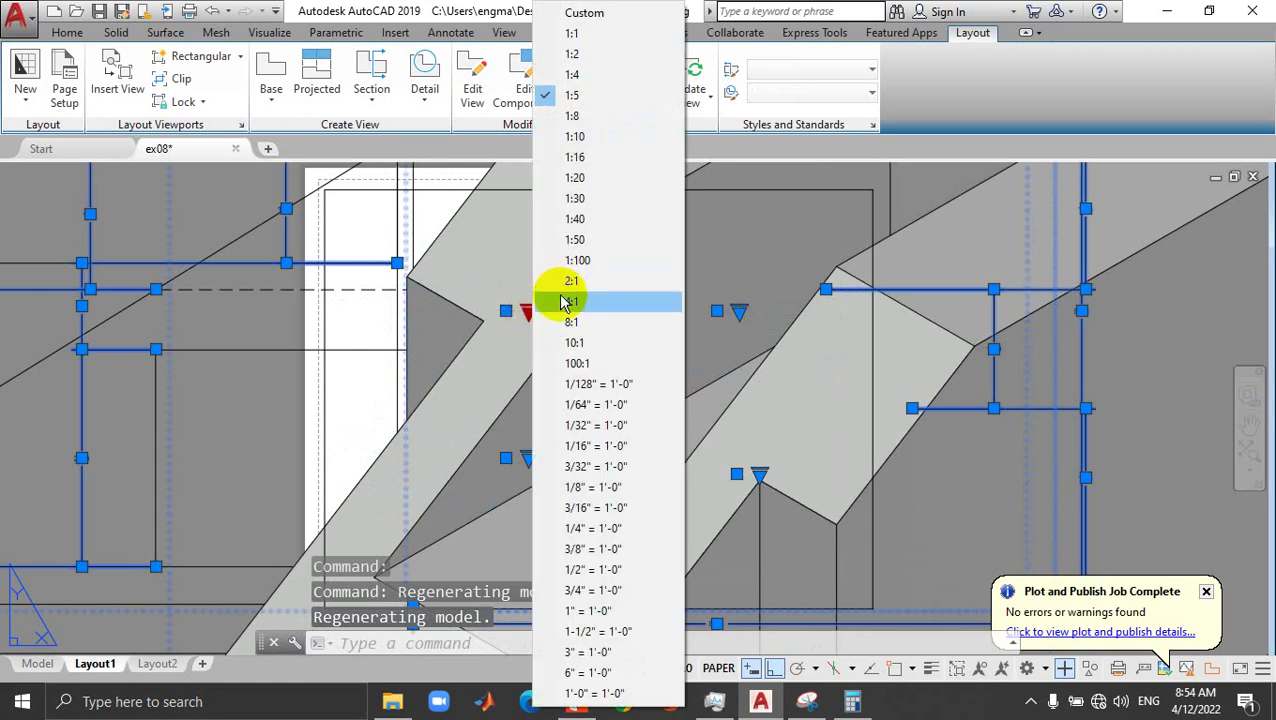
pyautogui.click(569, 262)
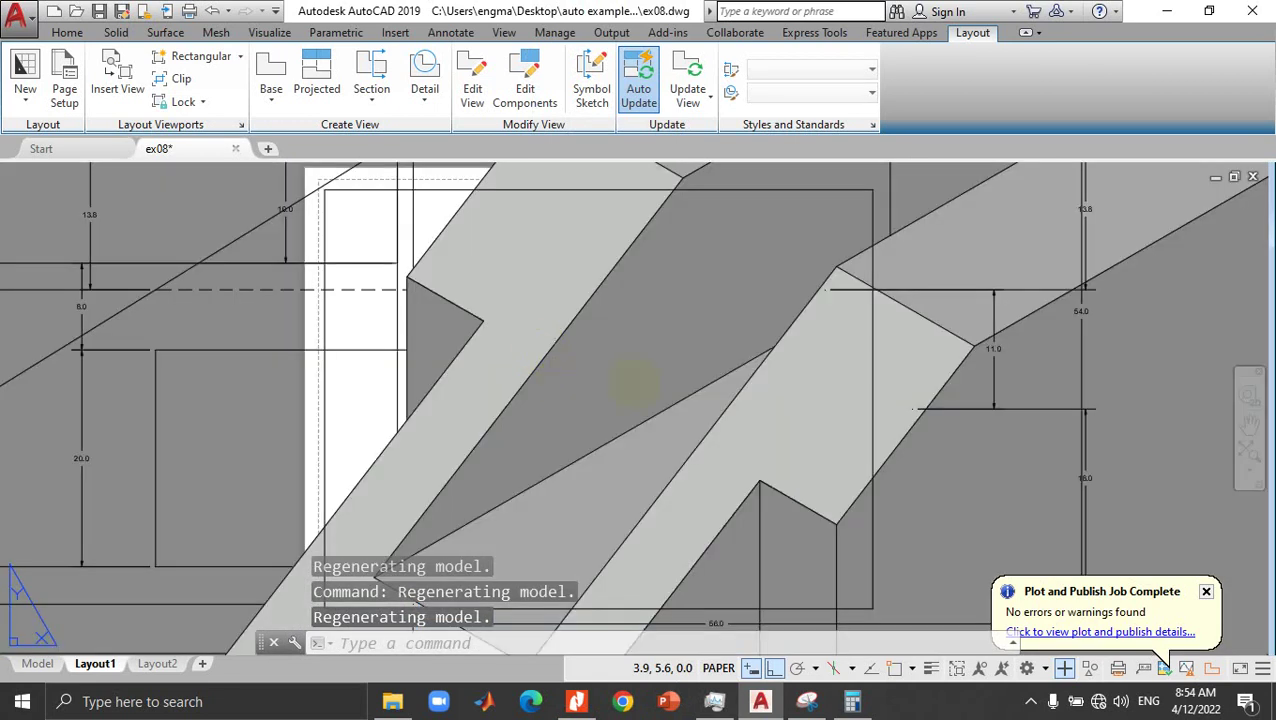
pyautogui.hotkey('ctrl', 'z')
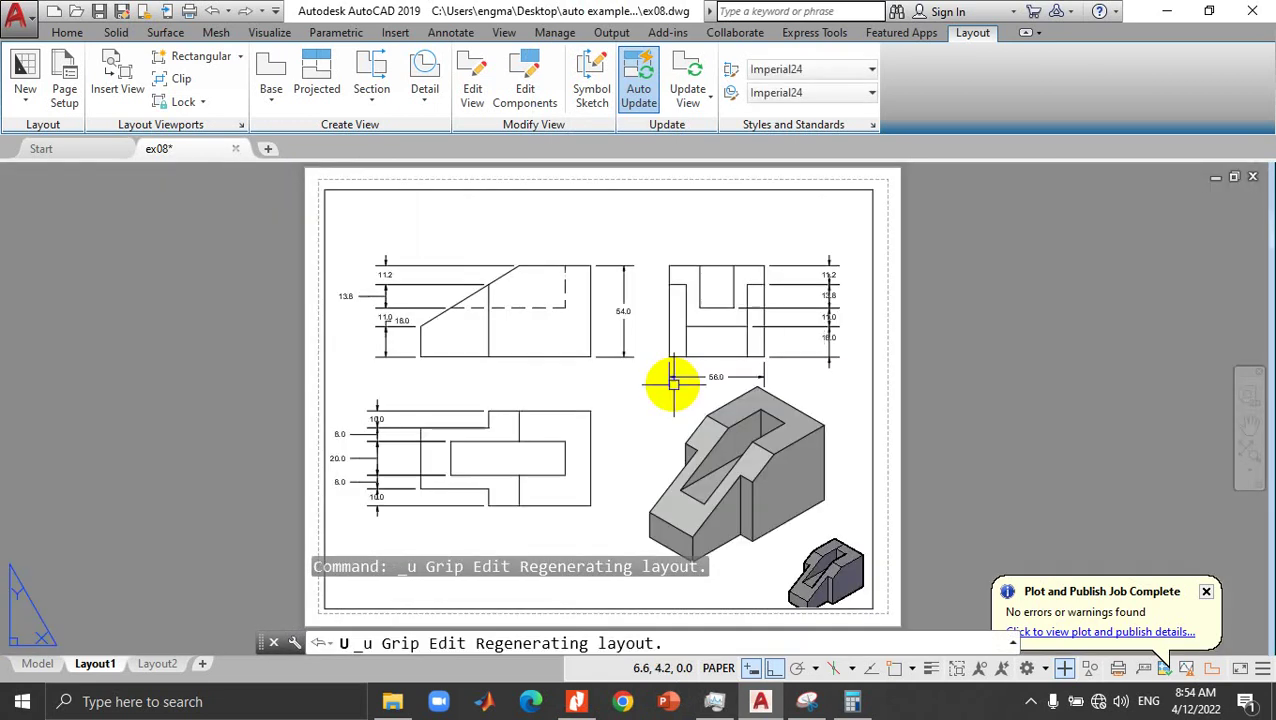
pyautogui.hotkey('ctrl', 'z')
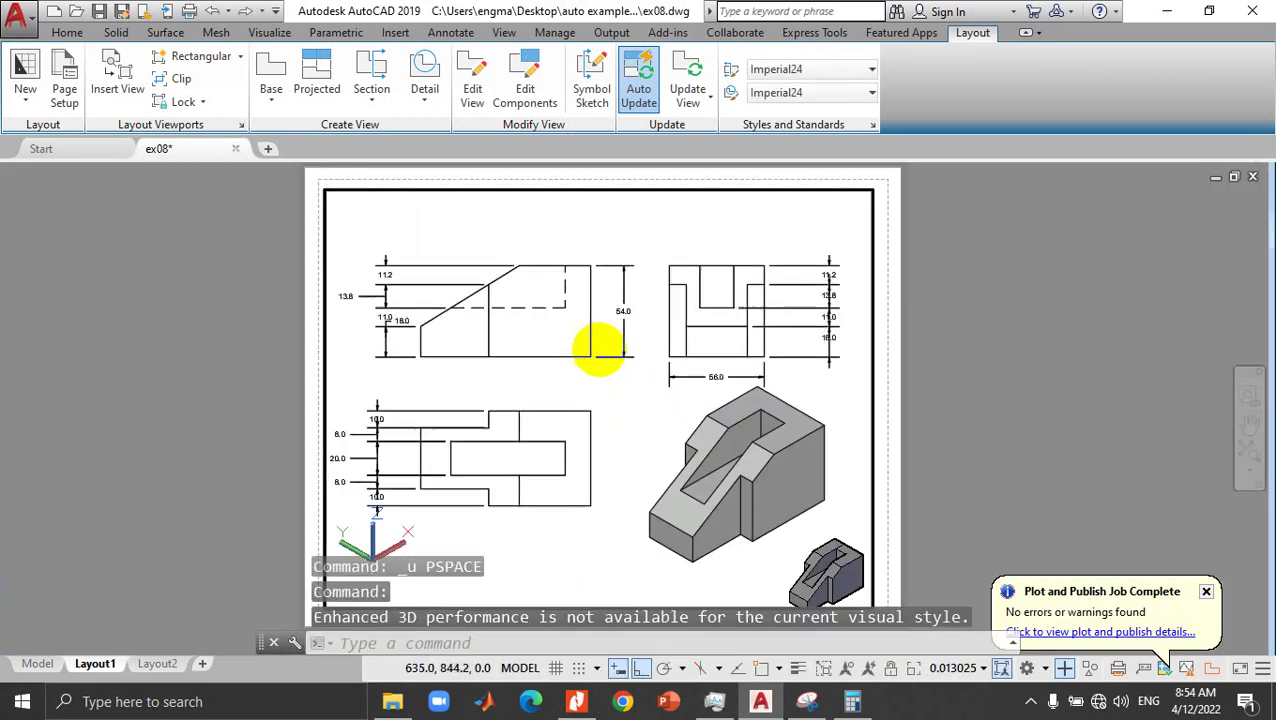
pyautogui.click(596, 350)
pyautogui.click(580, 354)
pyautogui.click(580, 354)
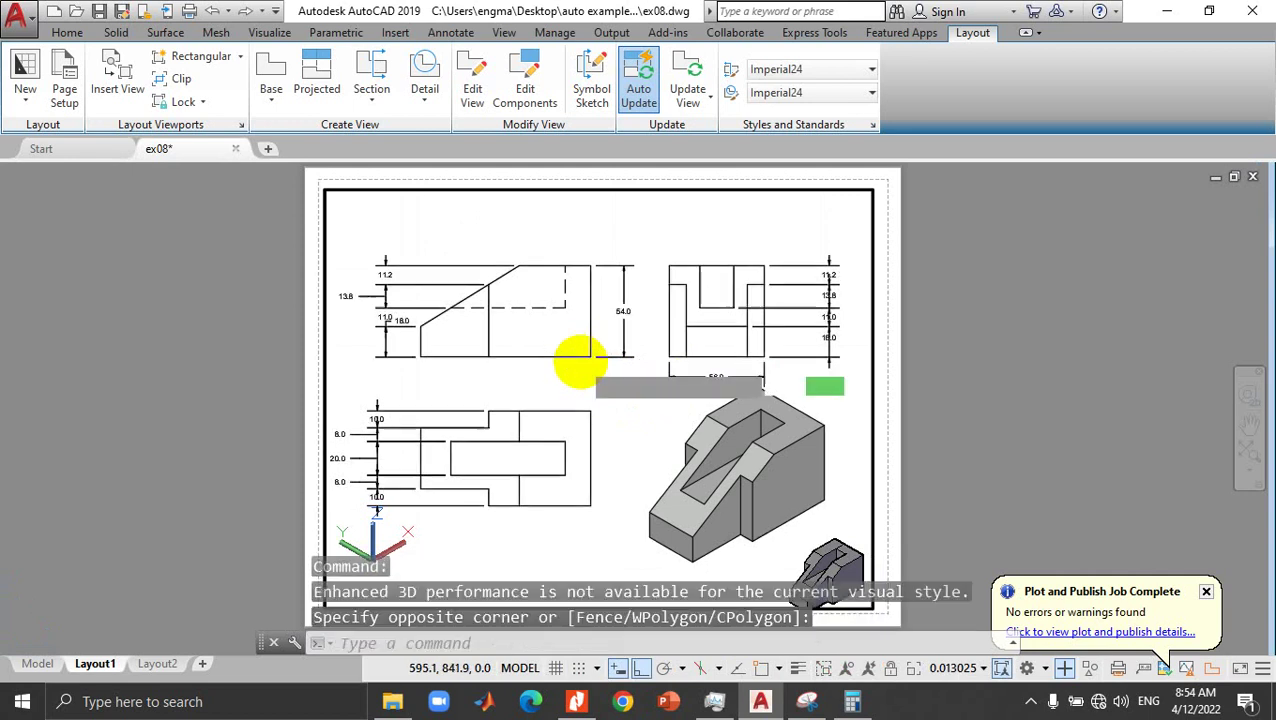
pyautogui.doubleClick(953, 361)
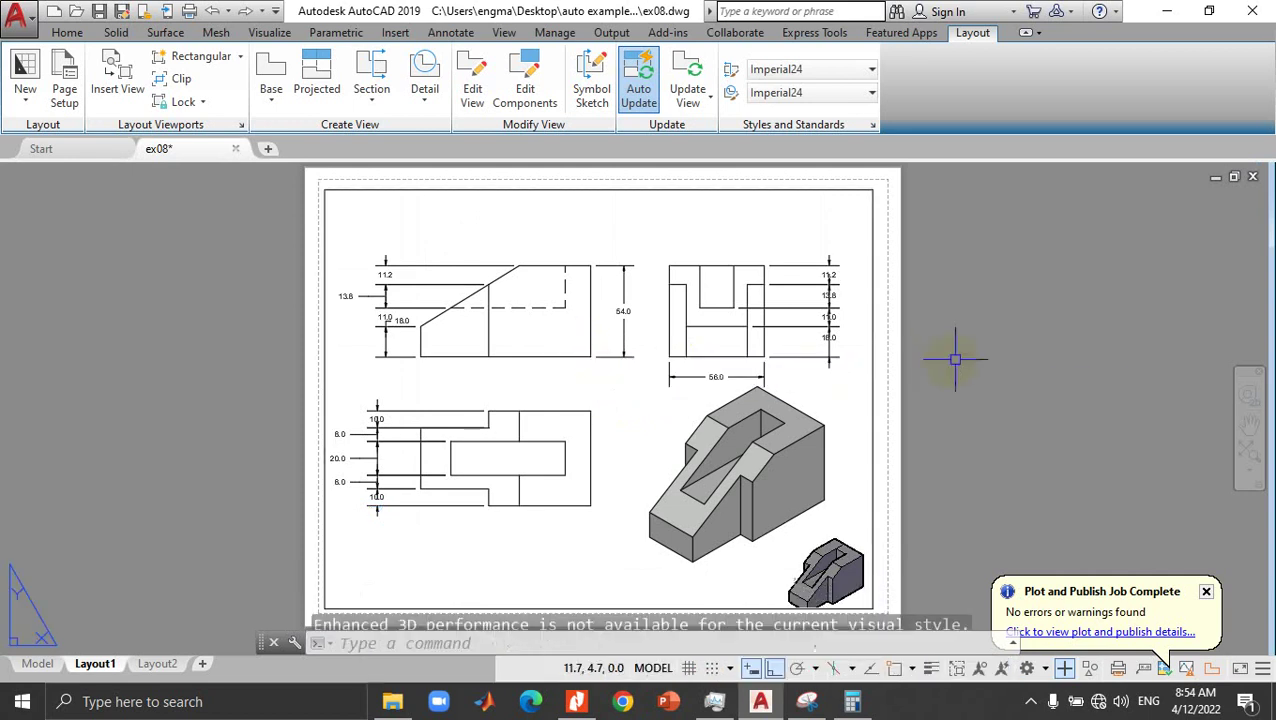
pyautogui.press('Escape')
pyautogui.press('Escape')
pyautogui.press('Escape')
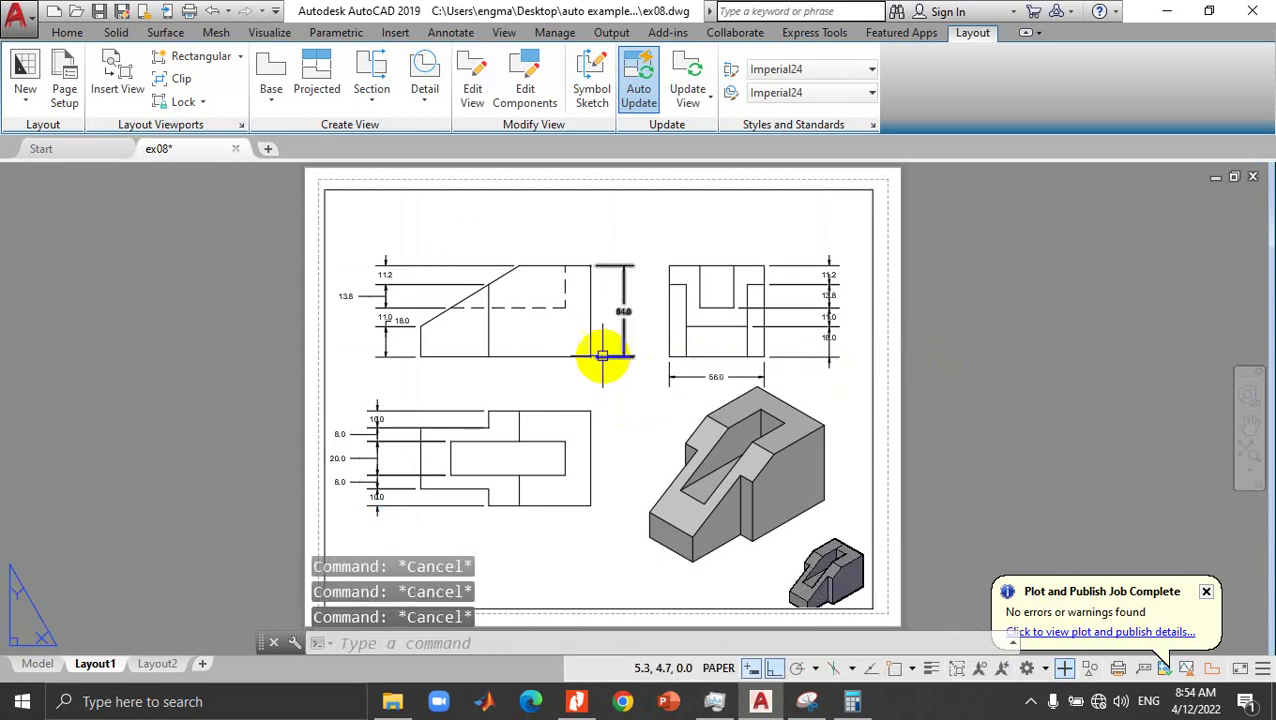
pyautogui.click(586, 355)
pyautogui.click(643, 262)
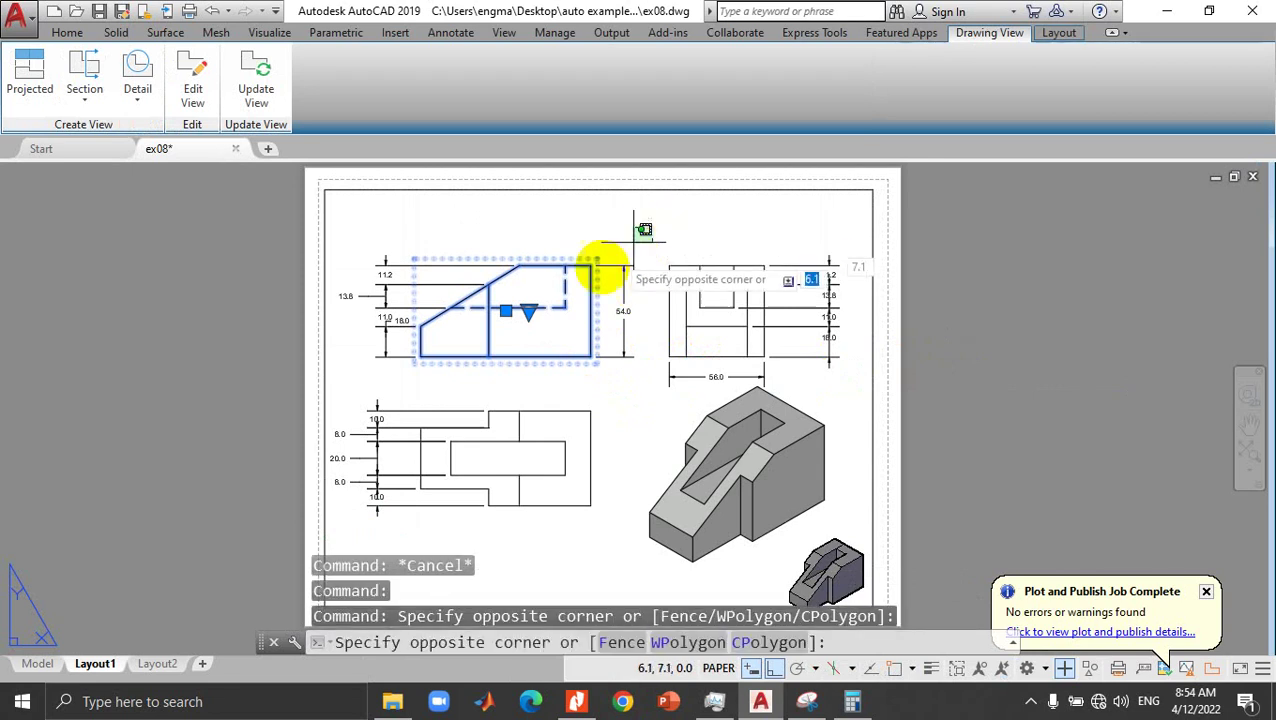
pyautogui.click(522, 314)
pyautogui.click(527, 314)
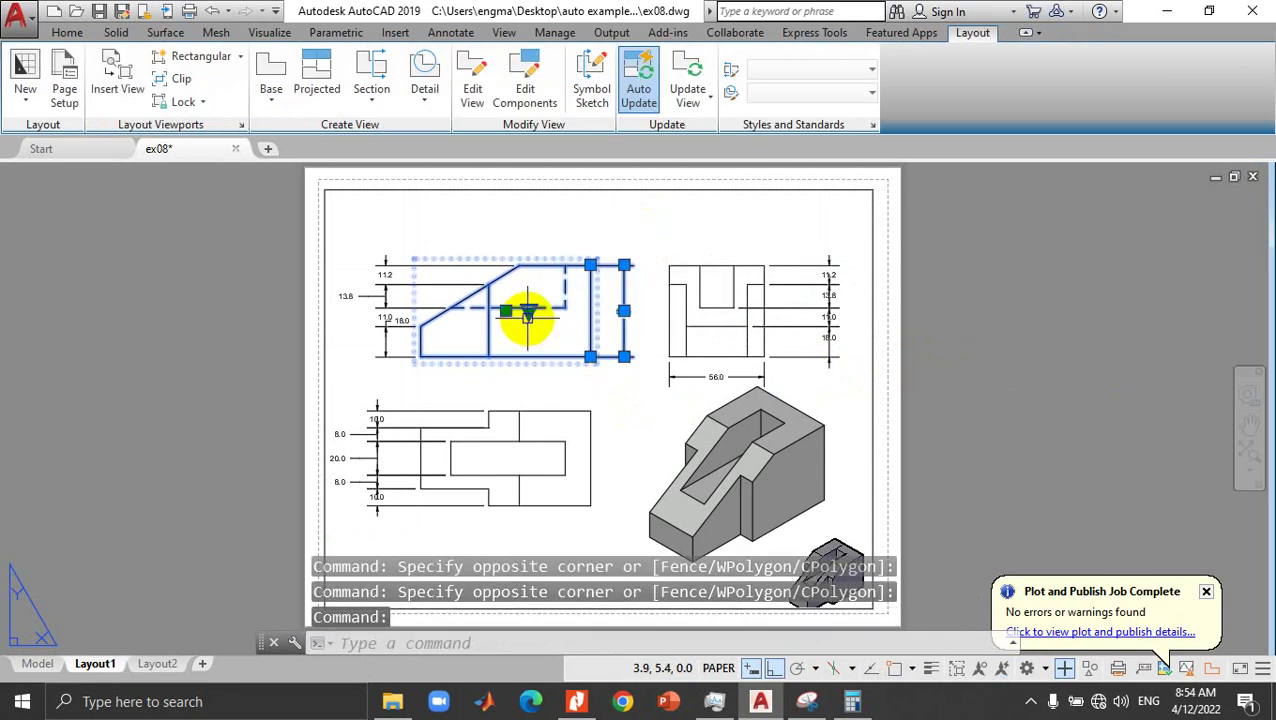
pyautogui.click(524, 311)
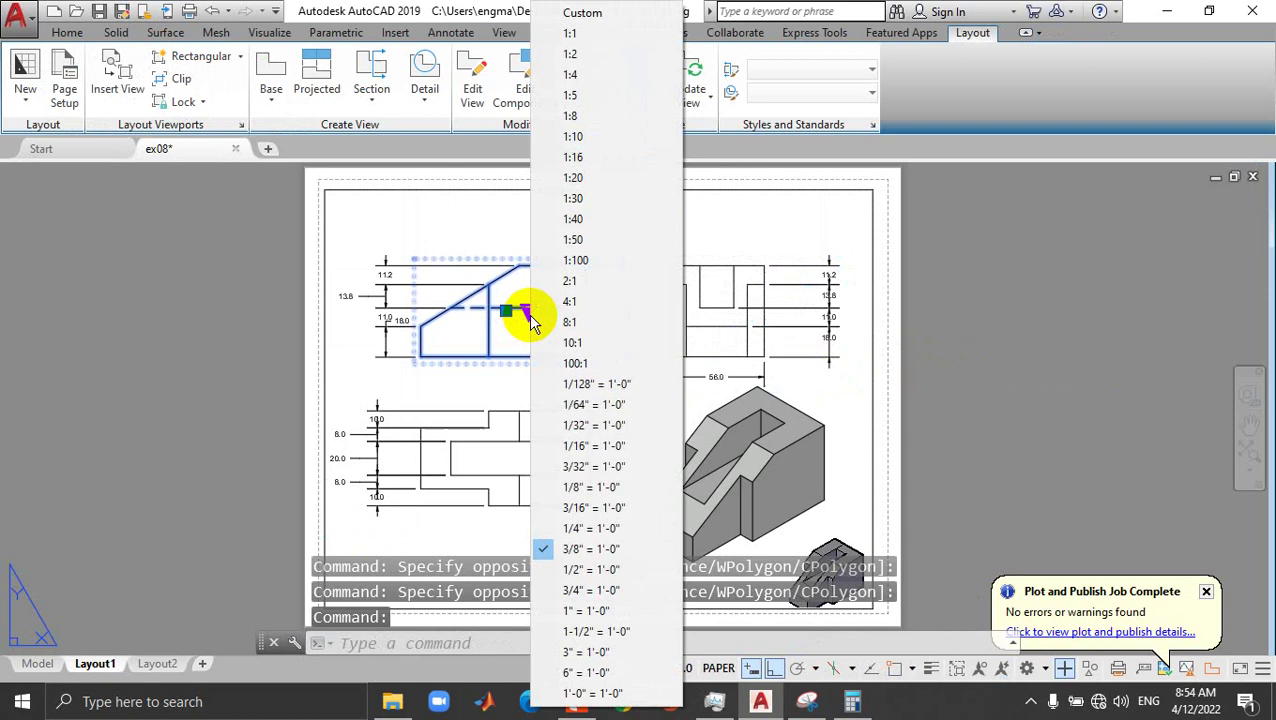
pyautogui.click(567, 263)
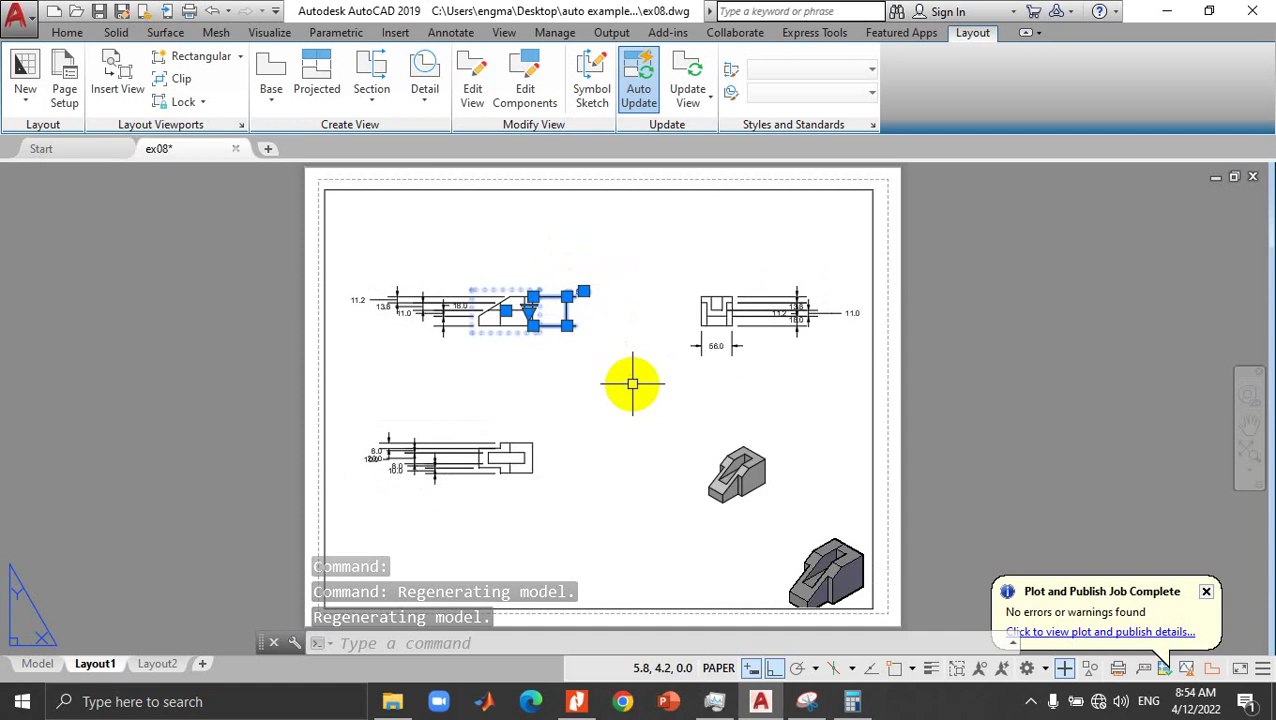
pyautogui.click(583, 373)
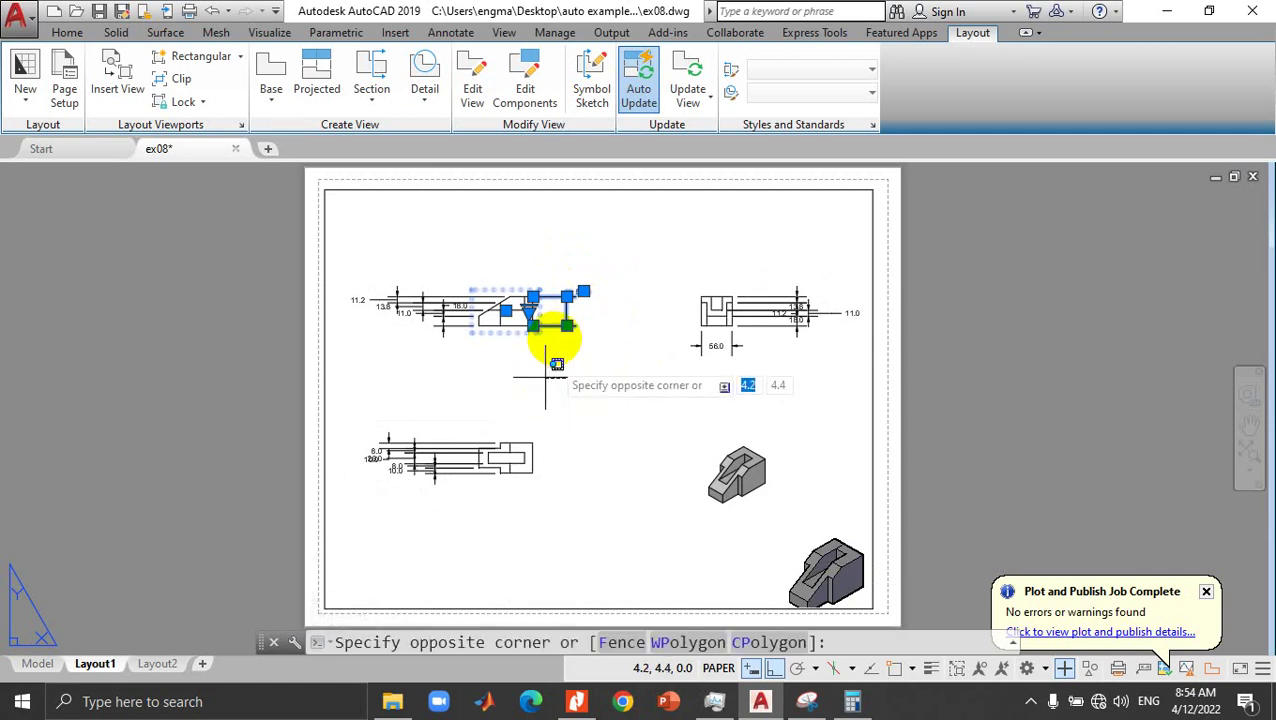
pyautogui.click(531, 321)
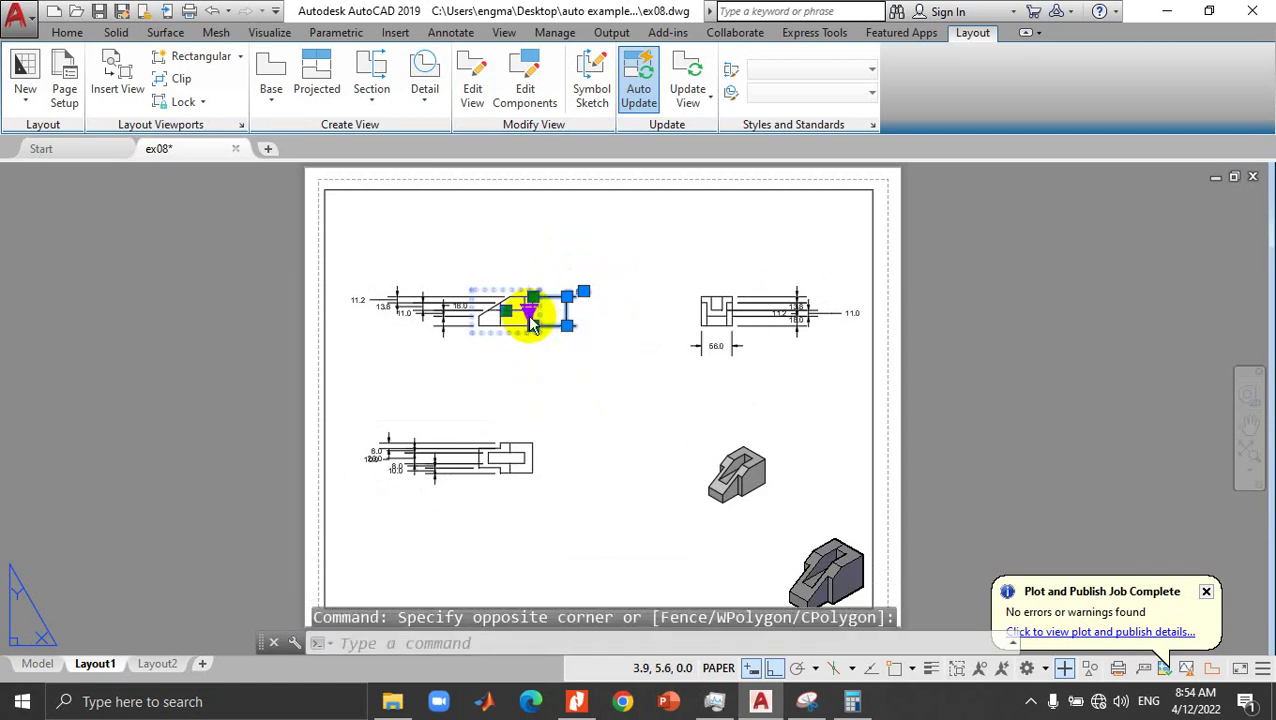
pyautogui.click(527, 315)
pyautogui.click(566, 219)
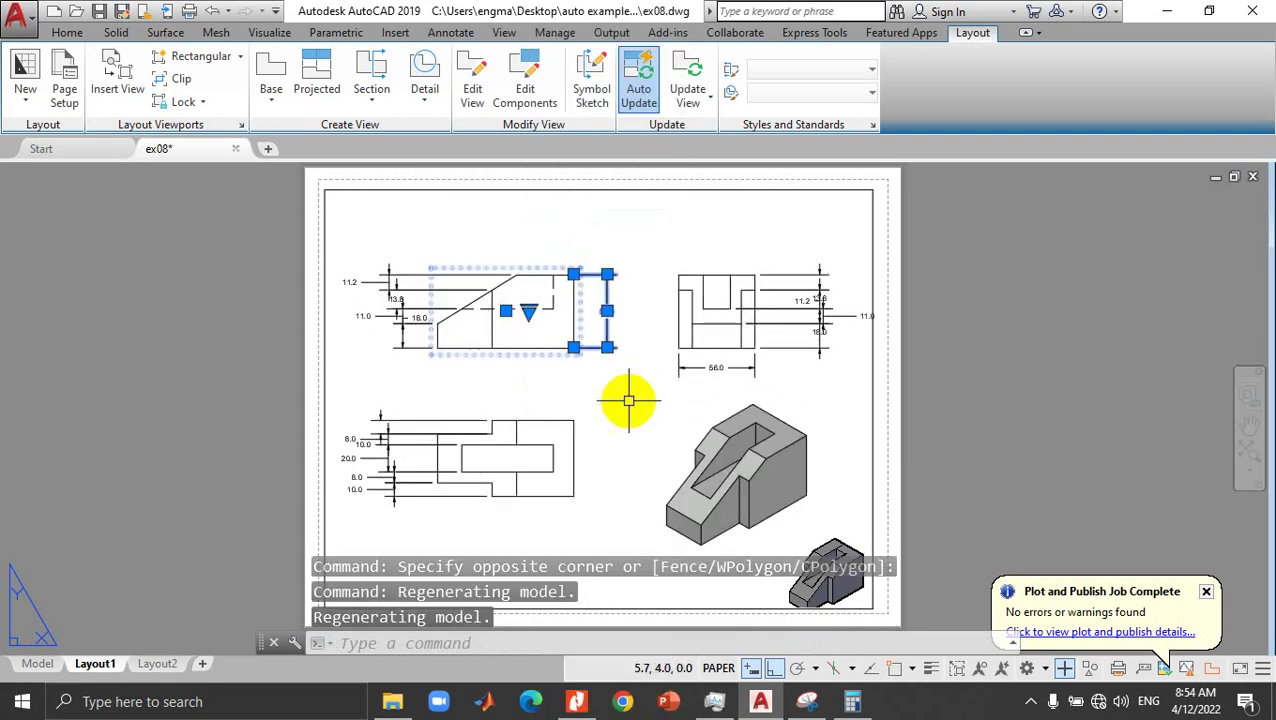
pyautogui.press('Escape')
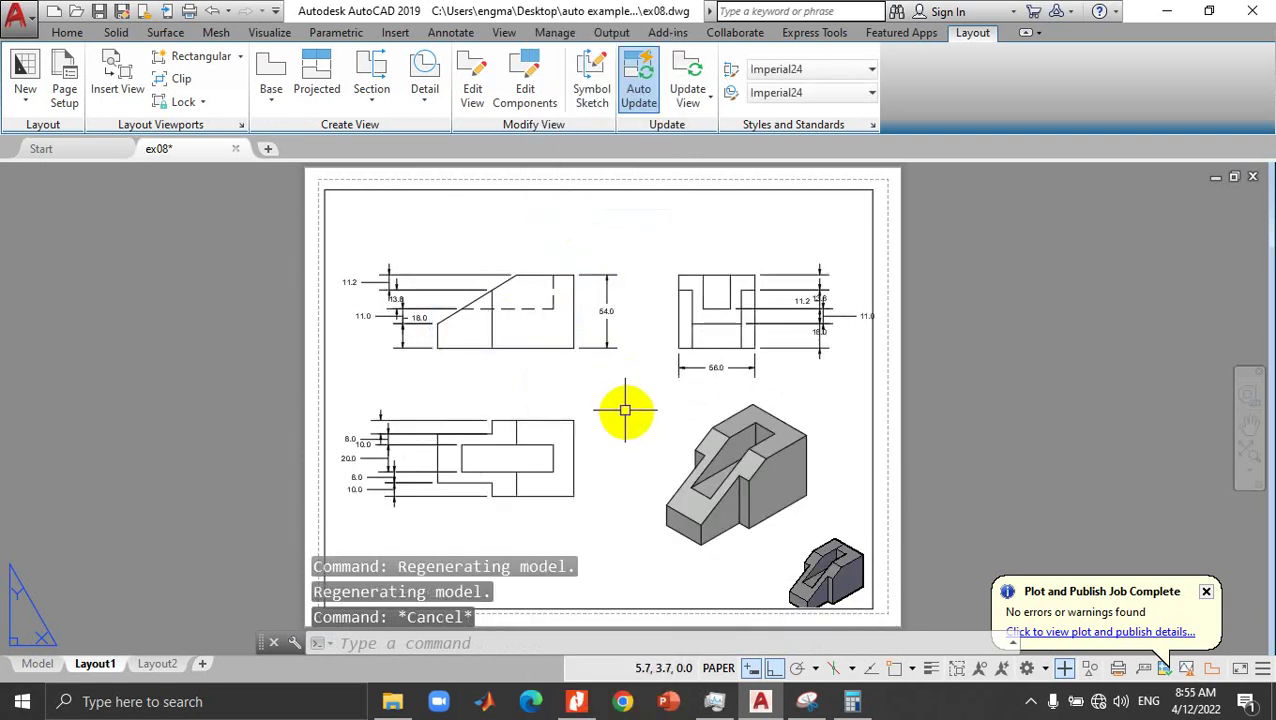
pyautogui.click(857, 270)
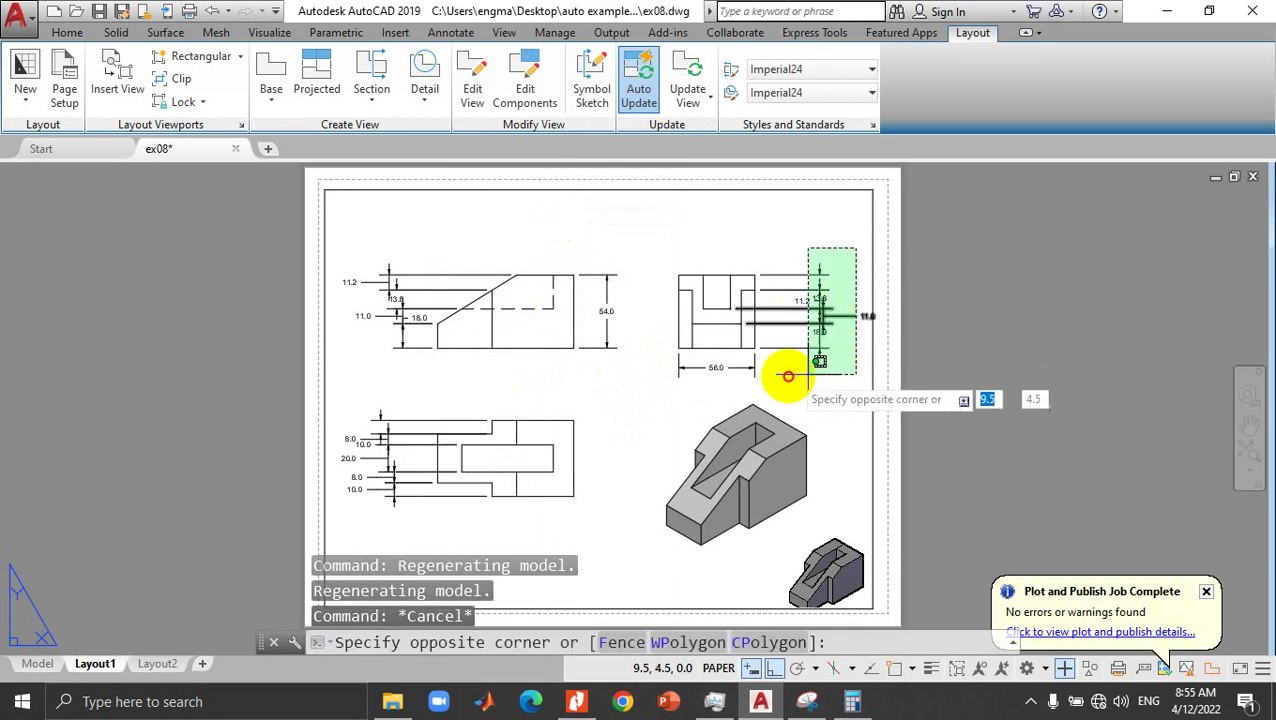
pyautogui.click(686, 362)
pyautogui.click(690, 357)
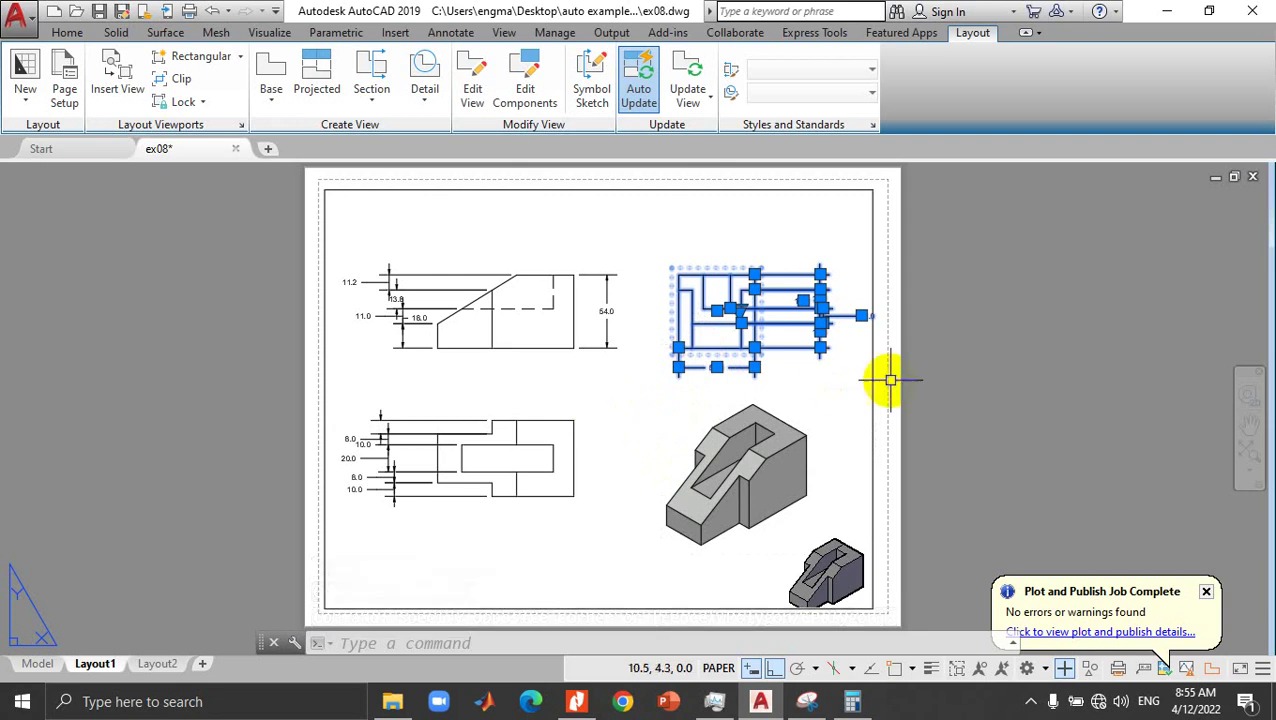
pyautogui.click(933, 347)
pyautogui.press('Escape')
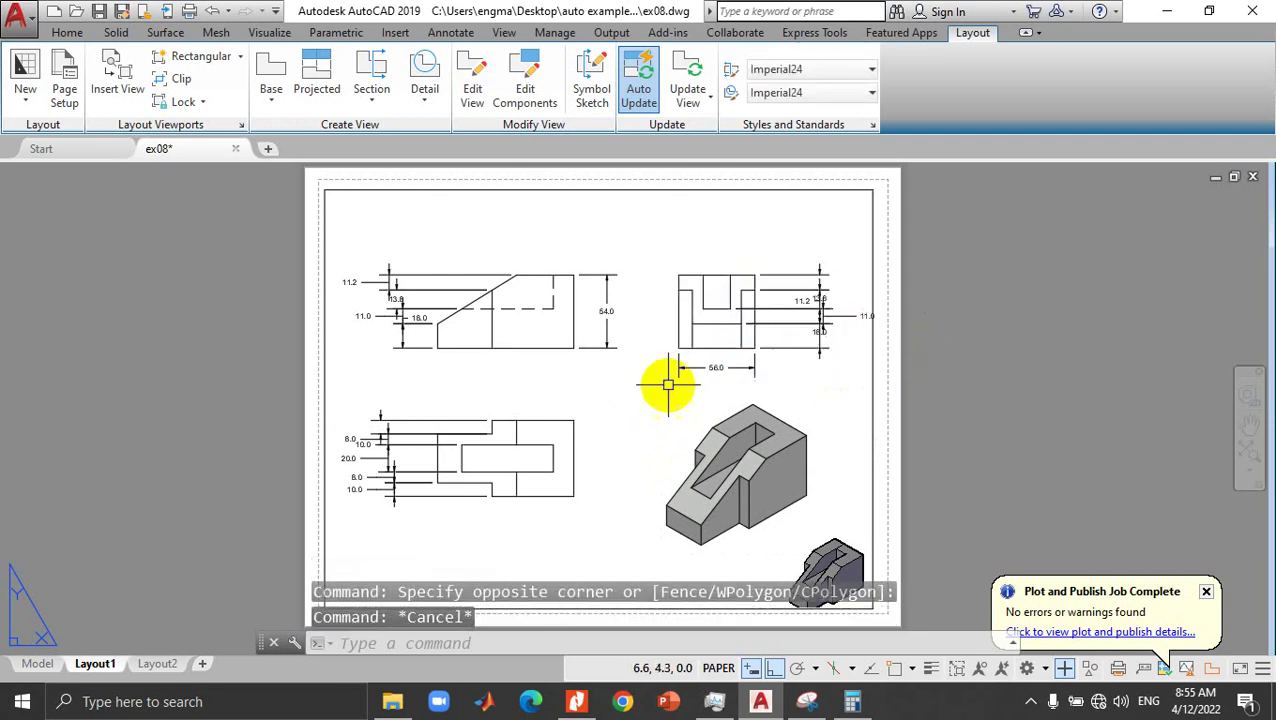
pyautogui.scroll(5, 650, 393)
pyautogui.hotkey('ctrl', 'z')
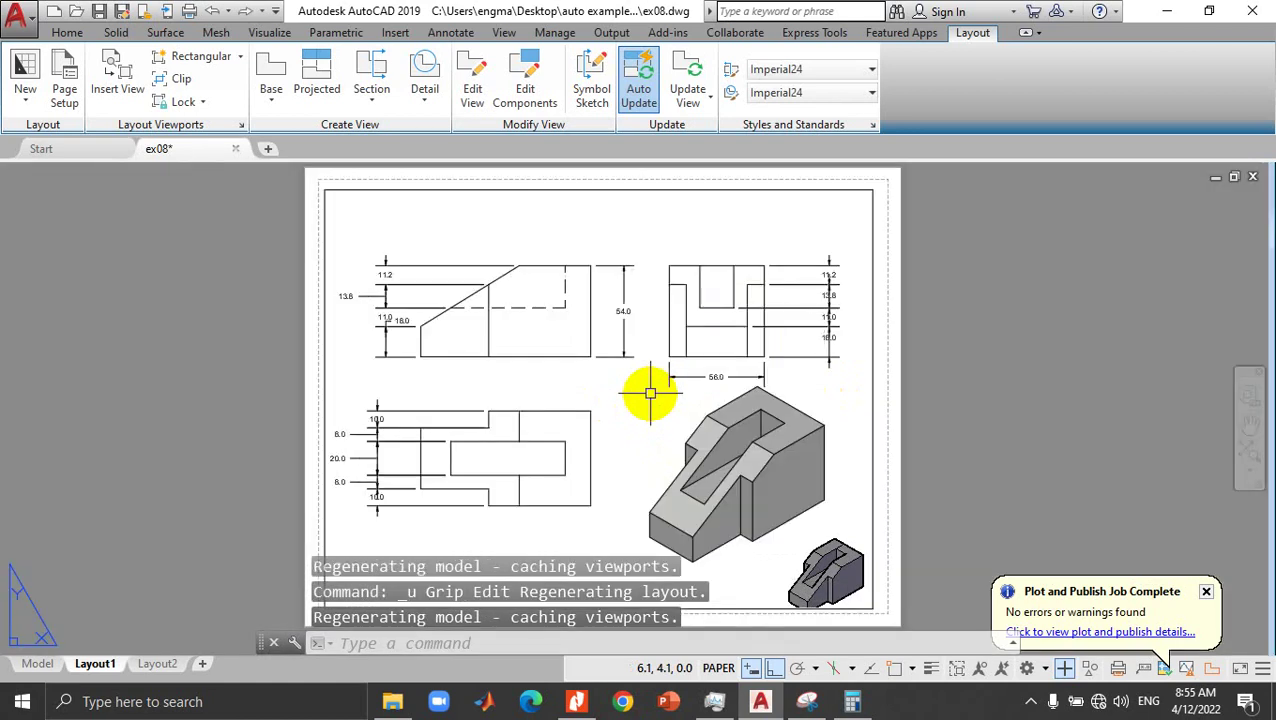
pyautogui.click(22, 18)
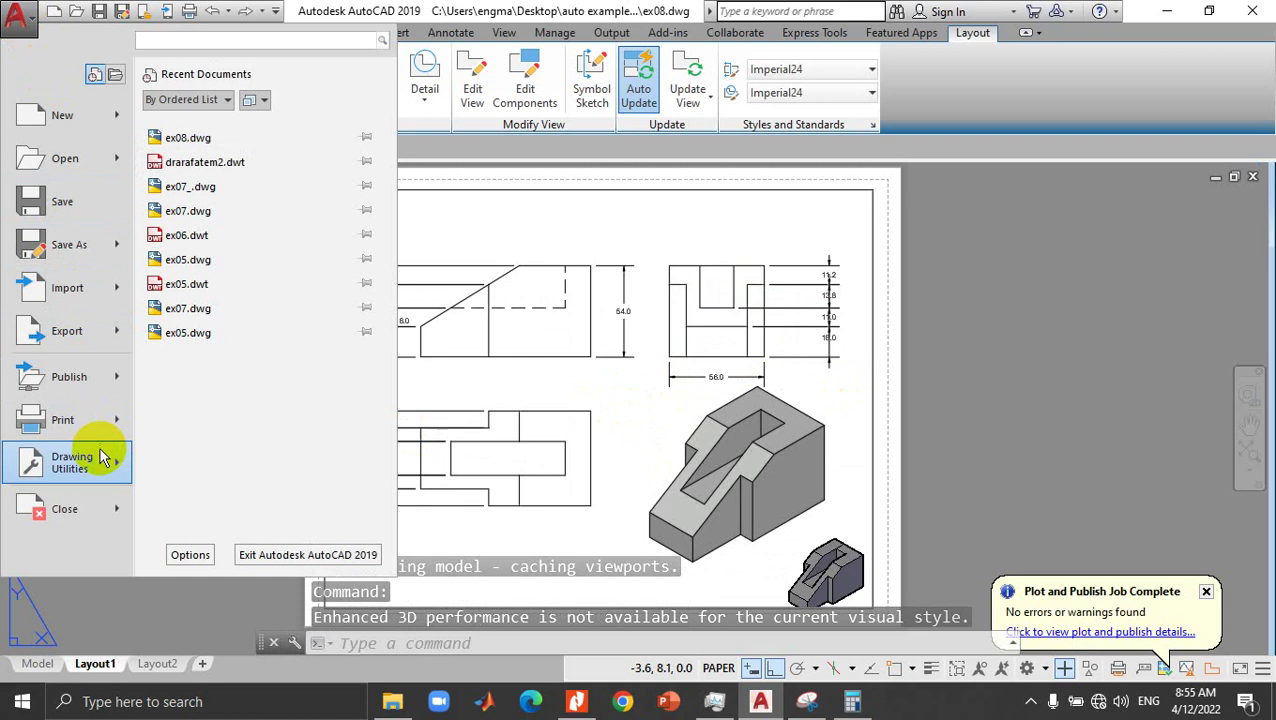
pyautogui.moveTo(68, 462)
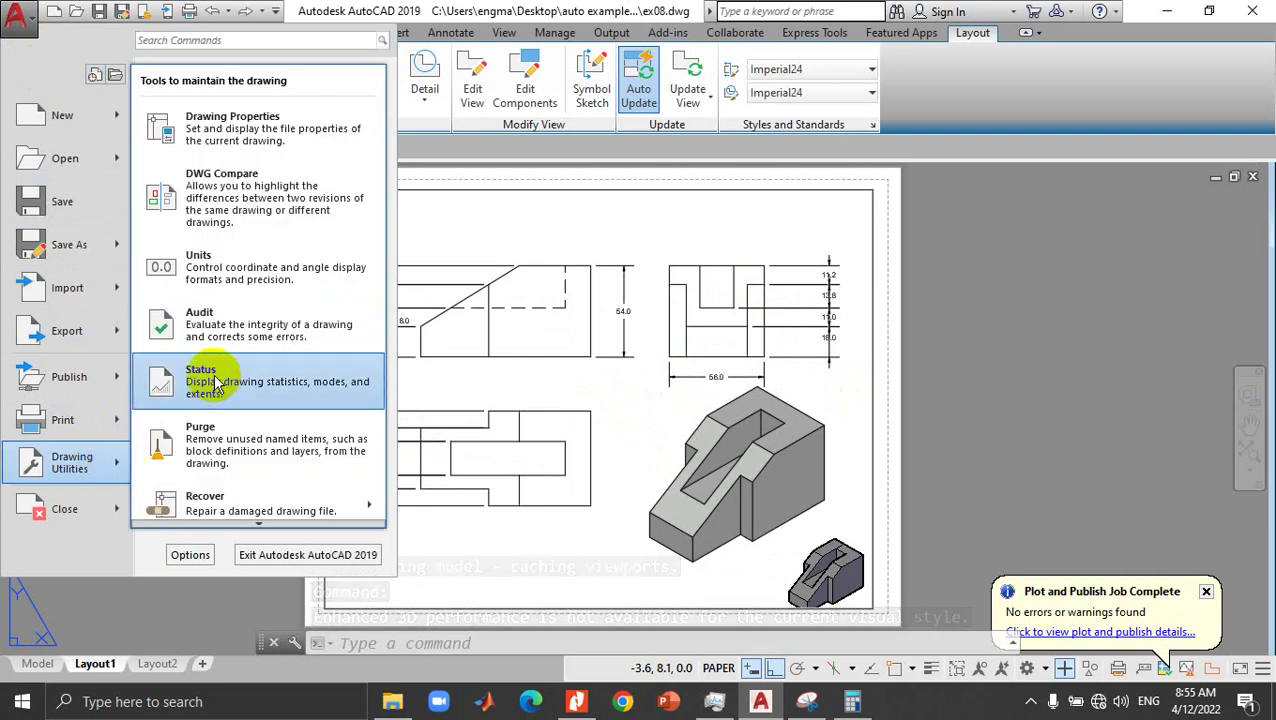
# Step: Plot Layout1 with DWG To PDF on ISO A4 paper as ex08-Layout1_nosections.pdf
pyautogui.click(63, 419)
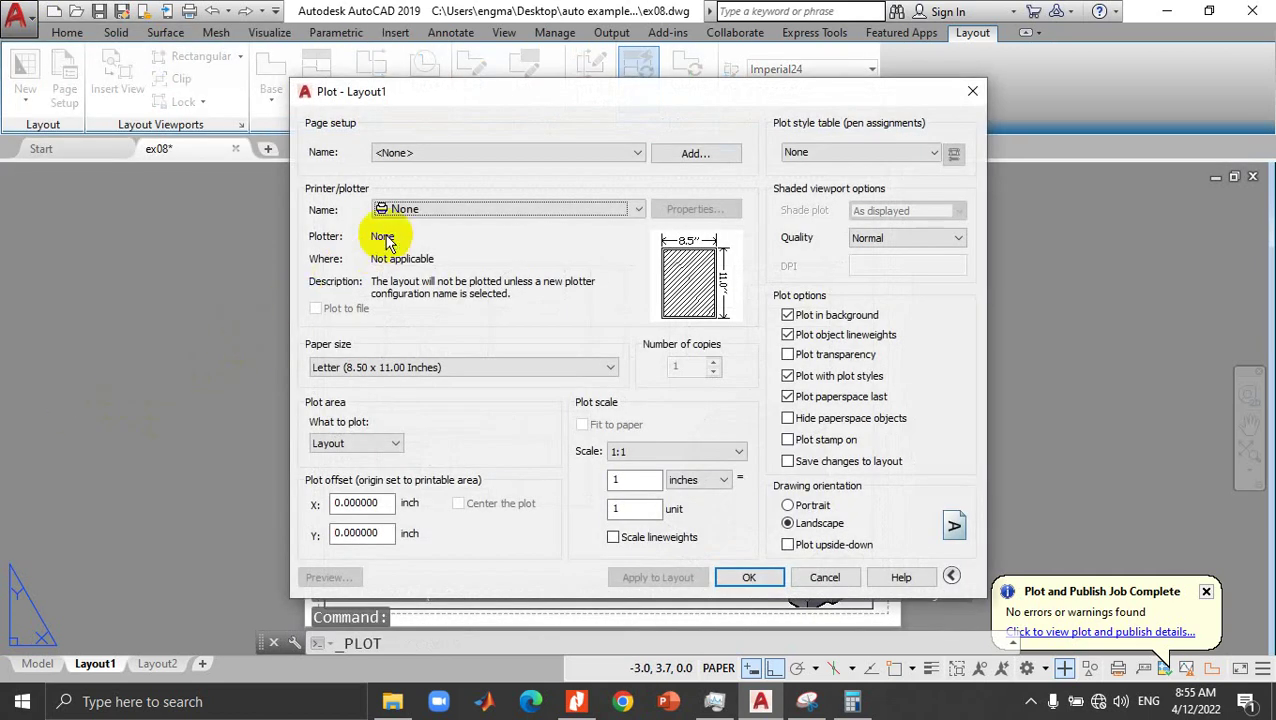
pyautogui.click(400, 209)
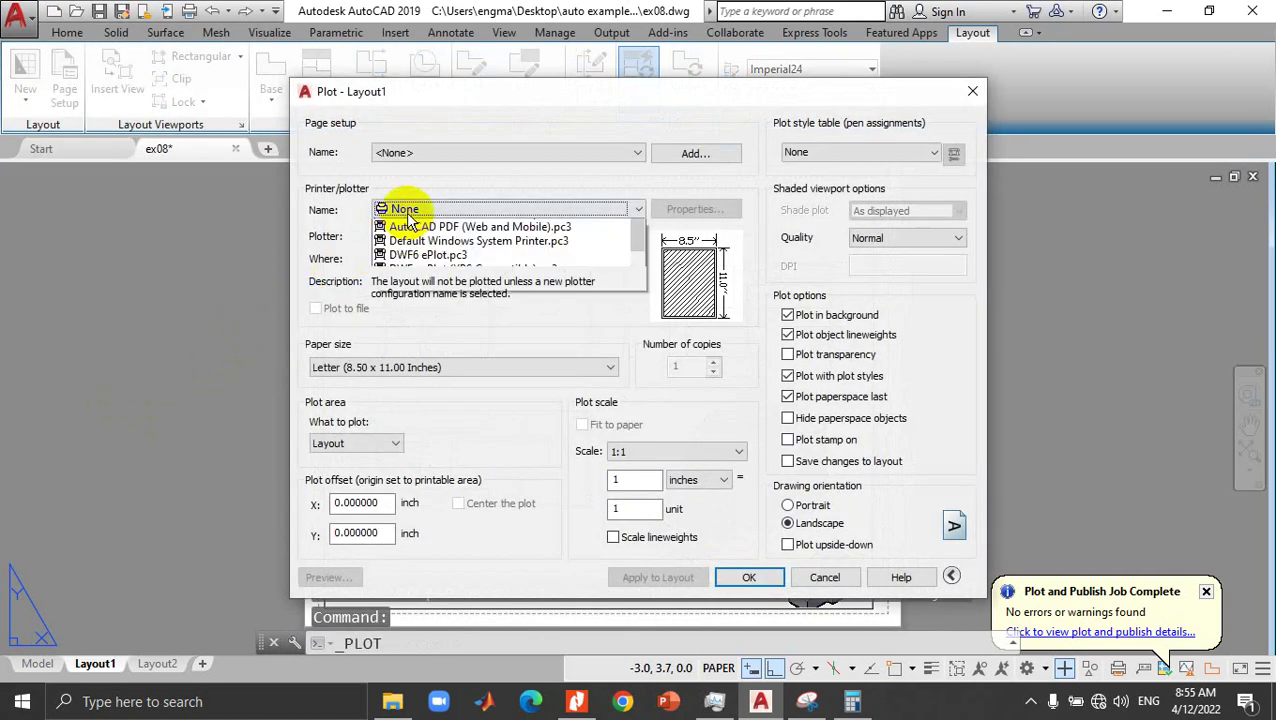
pyautogui.click(432, 468)
pyautogui.click(419, 368)
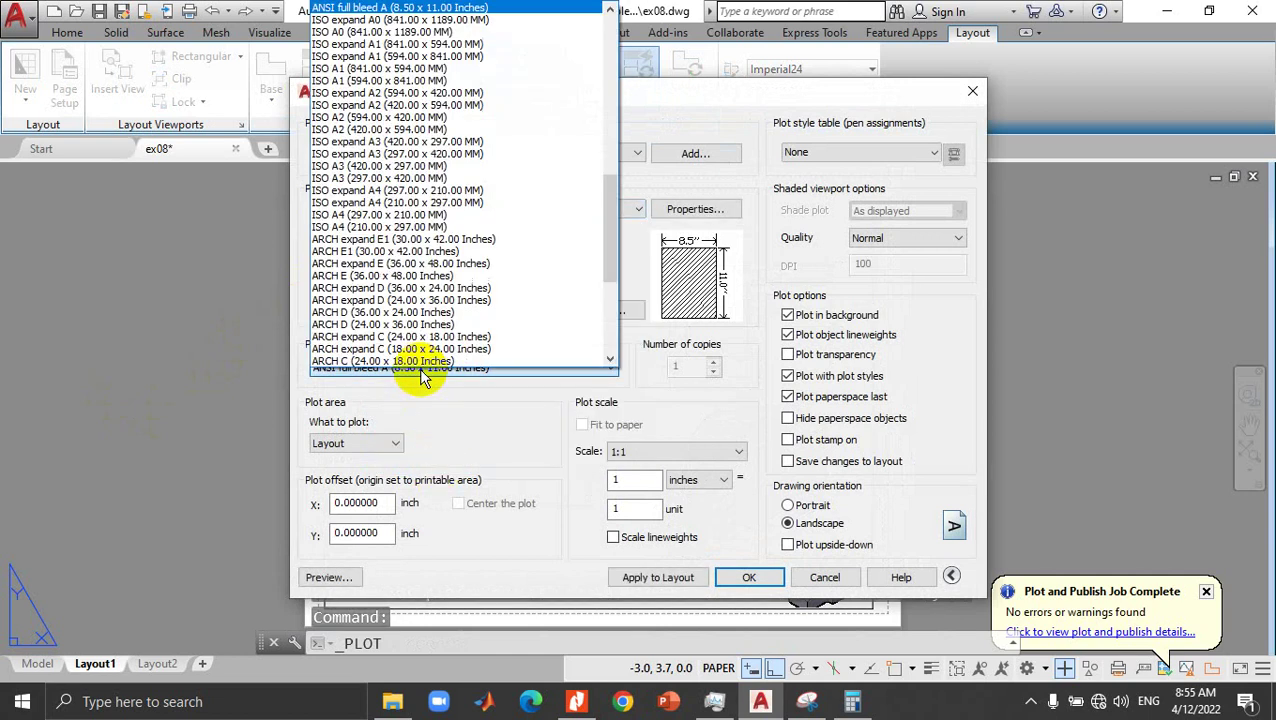
pyautogui.click(408, 216)
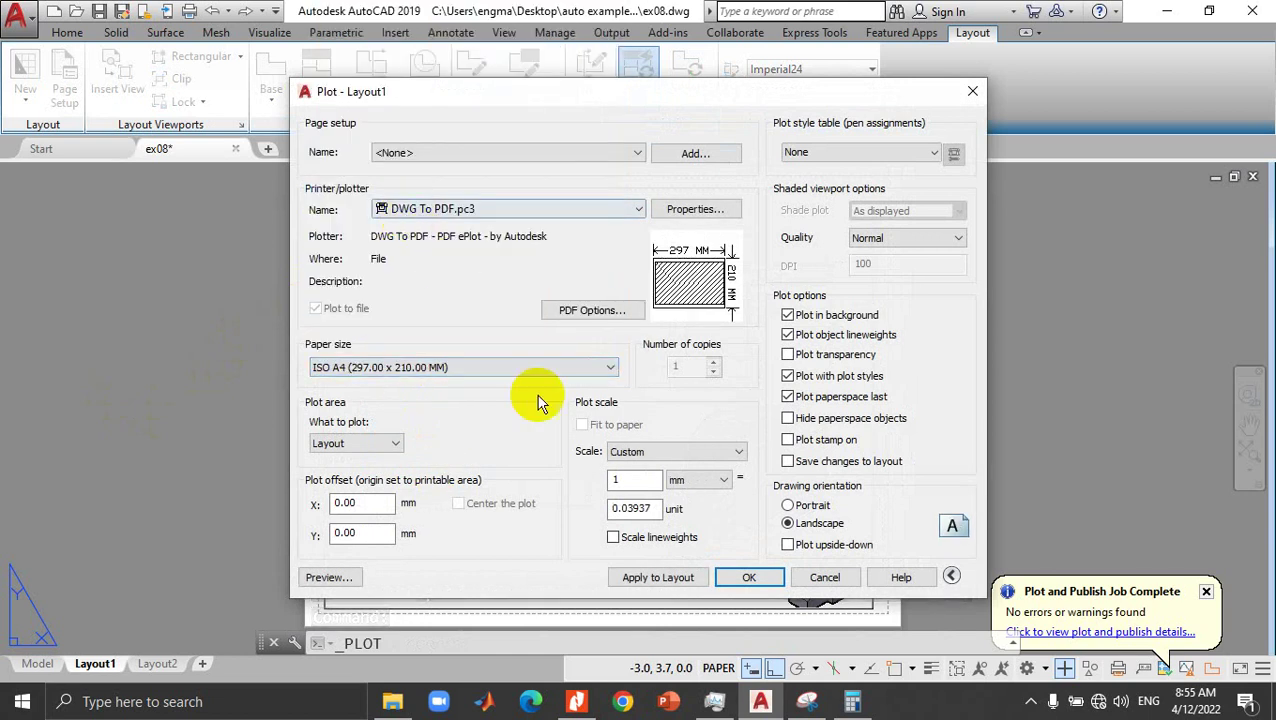
pyautogui.click(729, 580)
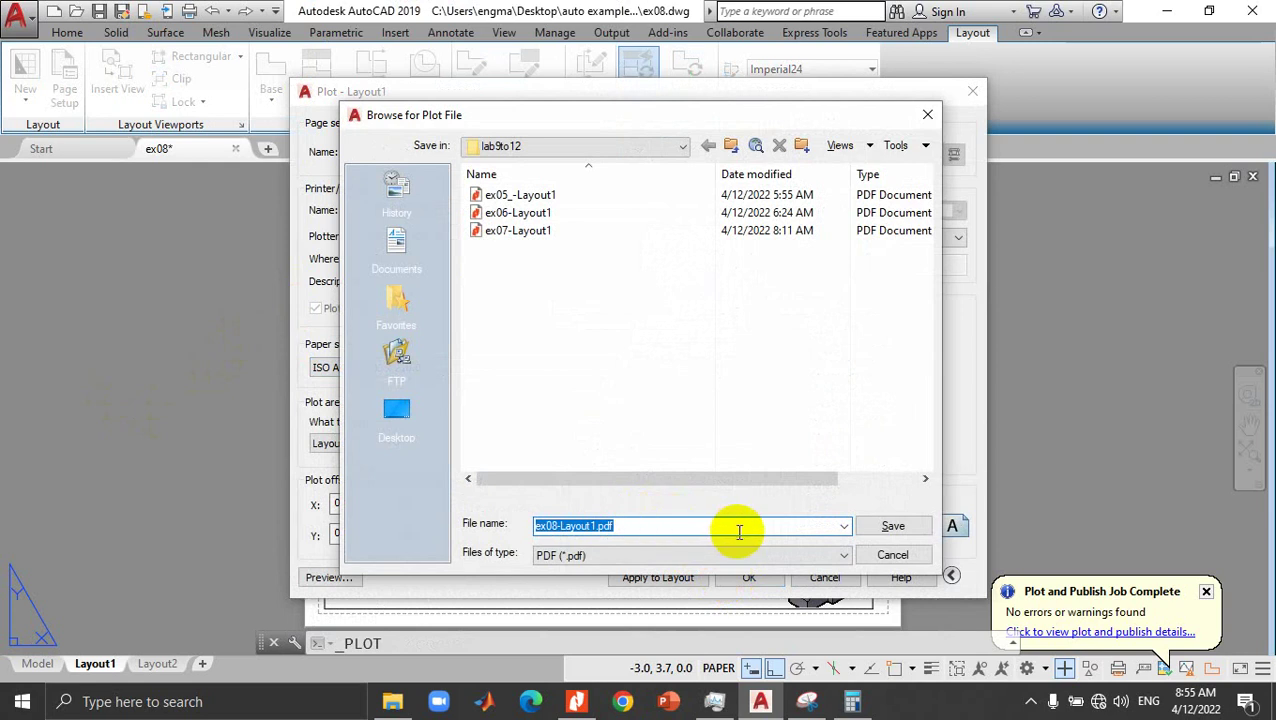
pyautogui.click(597, 527)
pyautogui.write('_nosections')
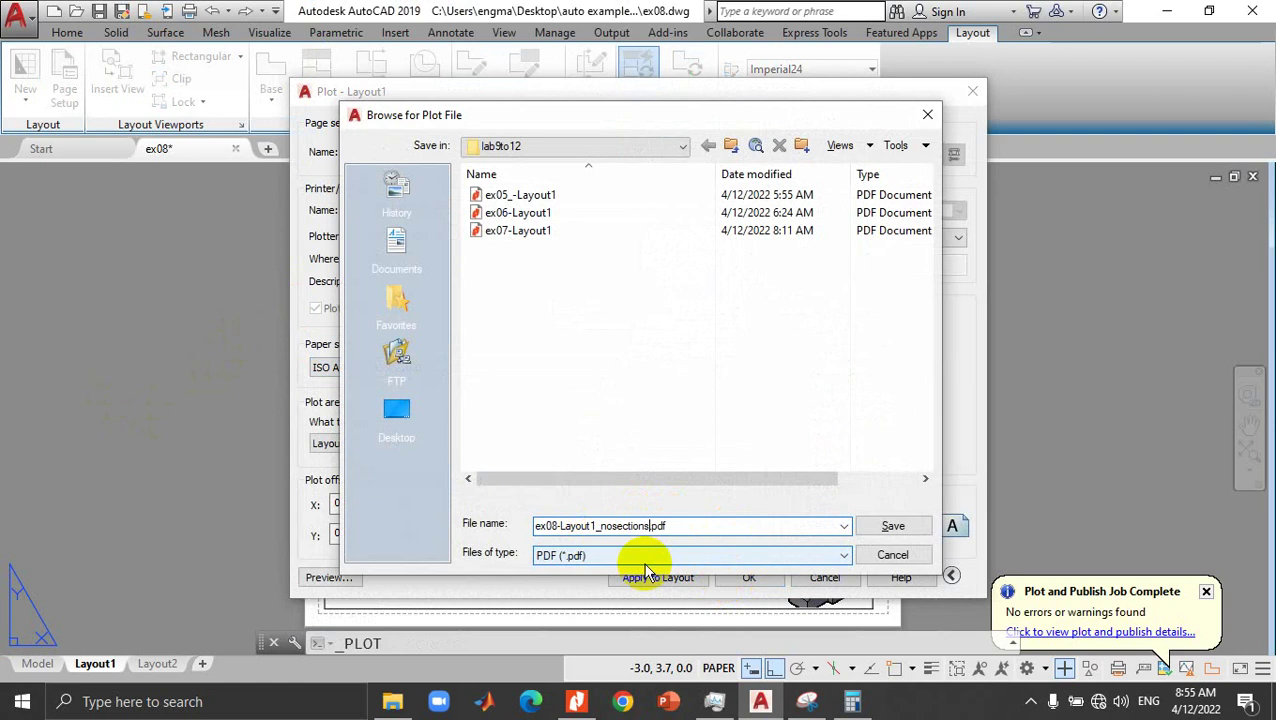
pyautogui.click(864, 527)
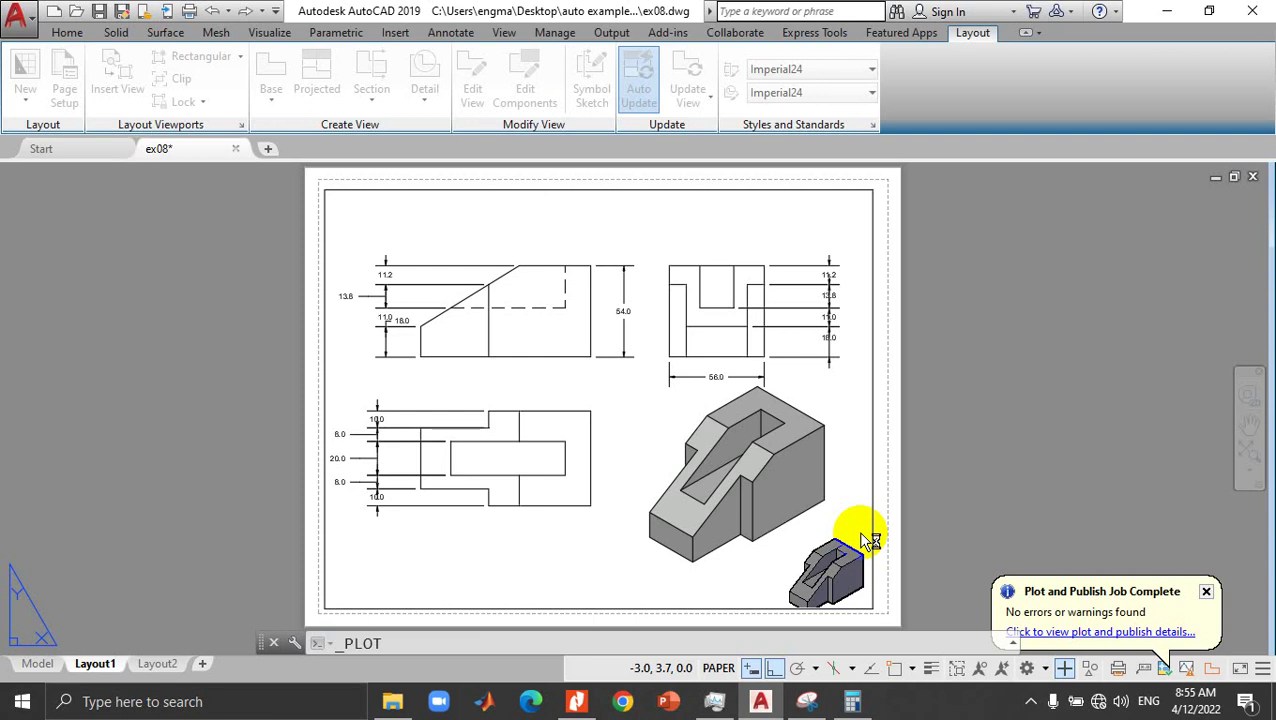
# Step: Open ex08-Layout1_nosections.pdf from File Explorer in Nitro and fit the whole sheet in view
pyautogui.click(396, 702)
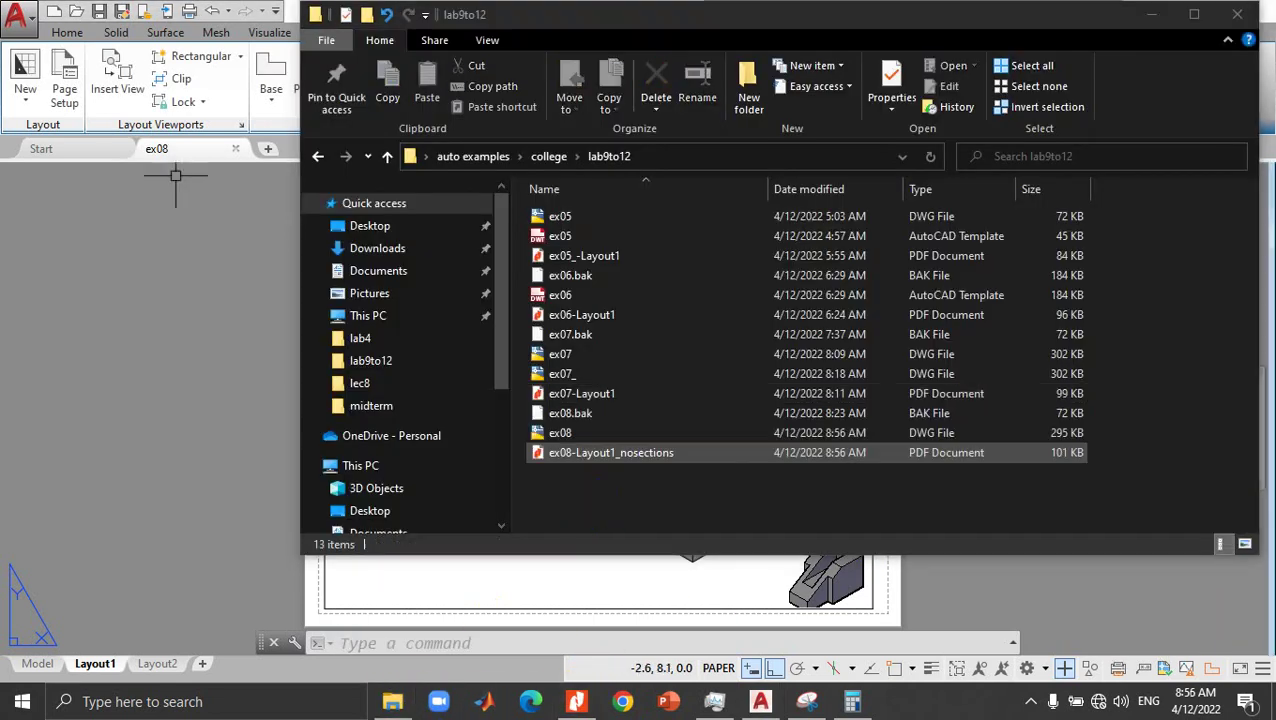
pyautogui.click(615, 456)
pyautogui.doubleClick(615, 456)
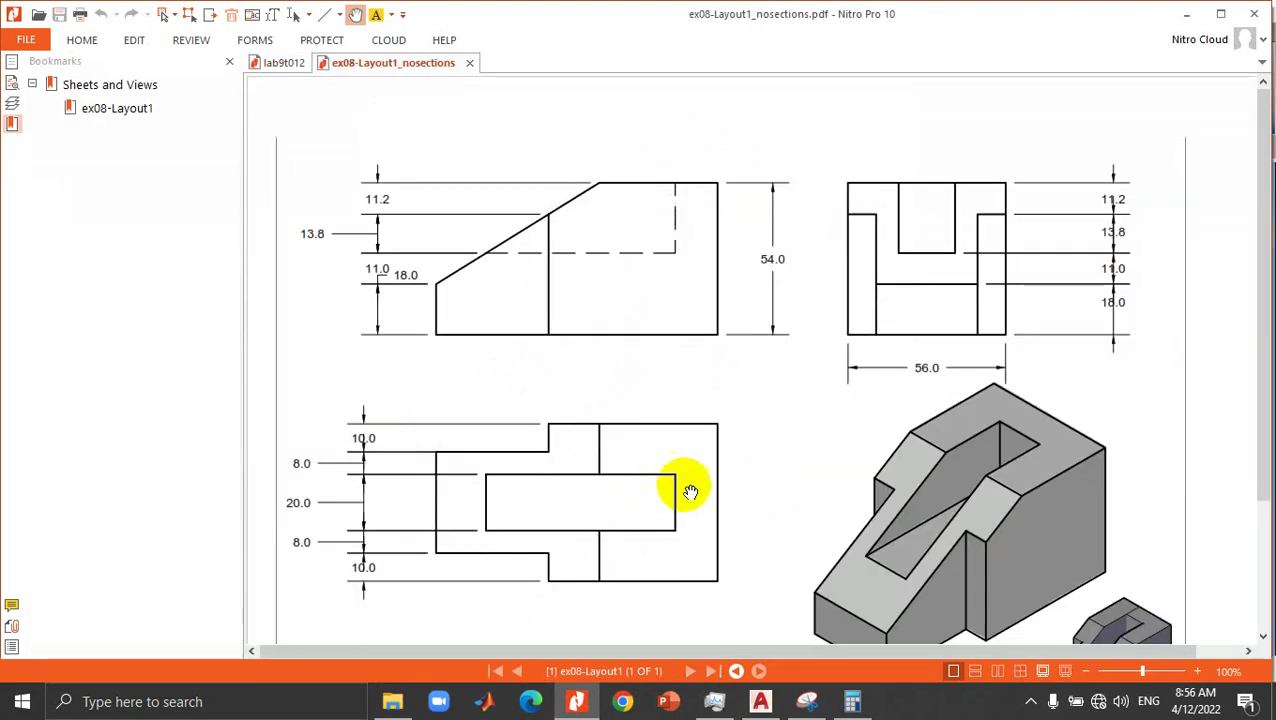
pyautogui.click(1088, 671)
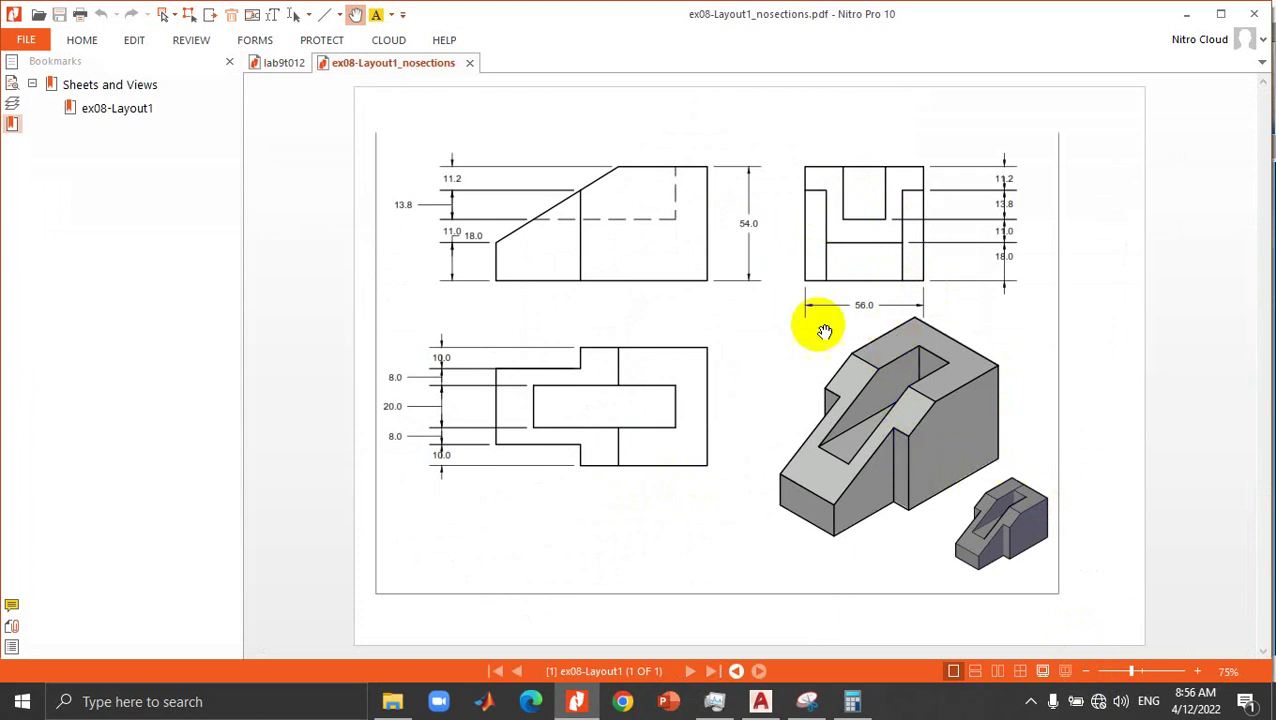
# Step: Close the plotted PDF and bring lab9t012.pdf back to the front
pyautogui.click(469, 62)
pyautogui.click(1184, 15)
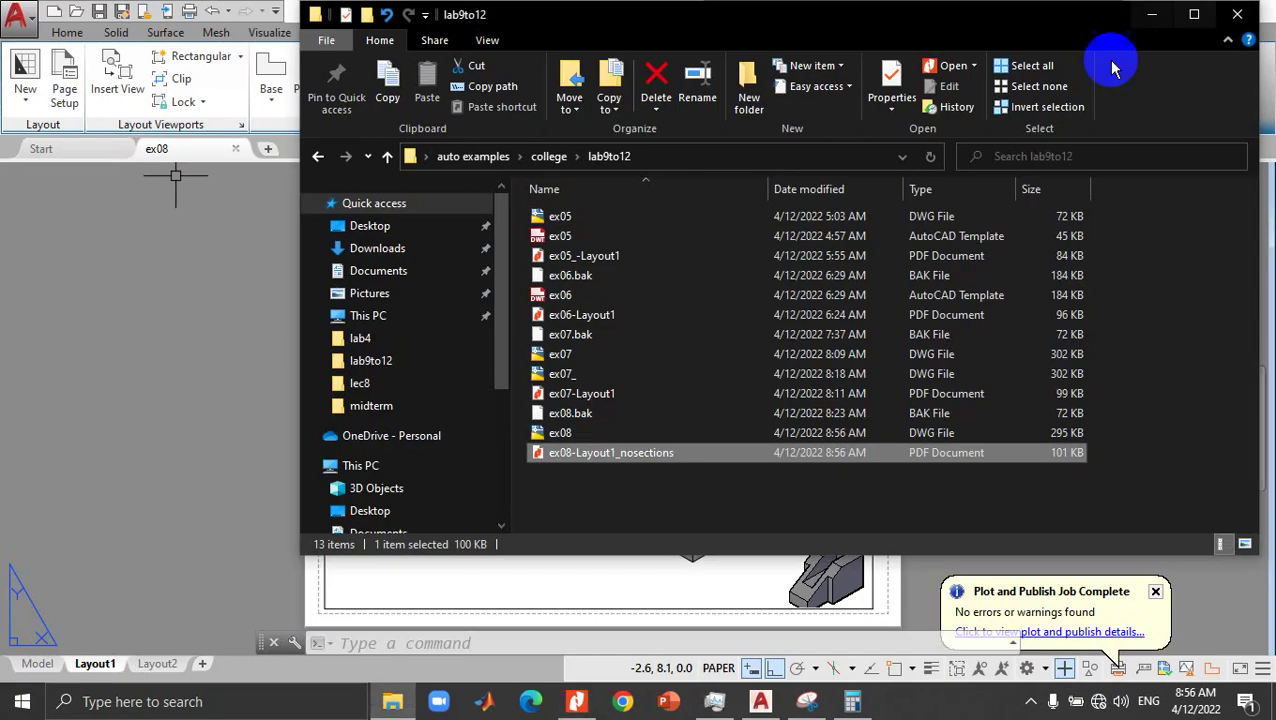
pyautogui.click(580, 703)
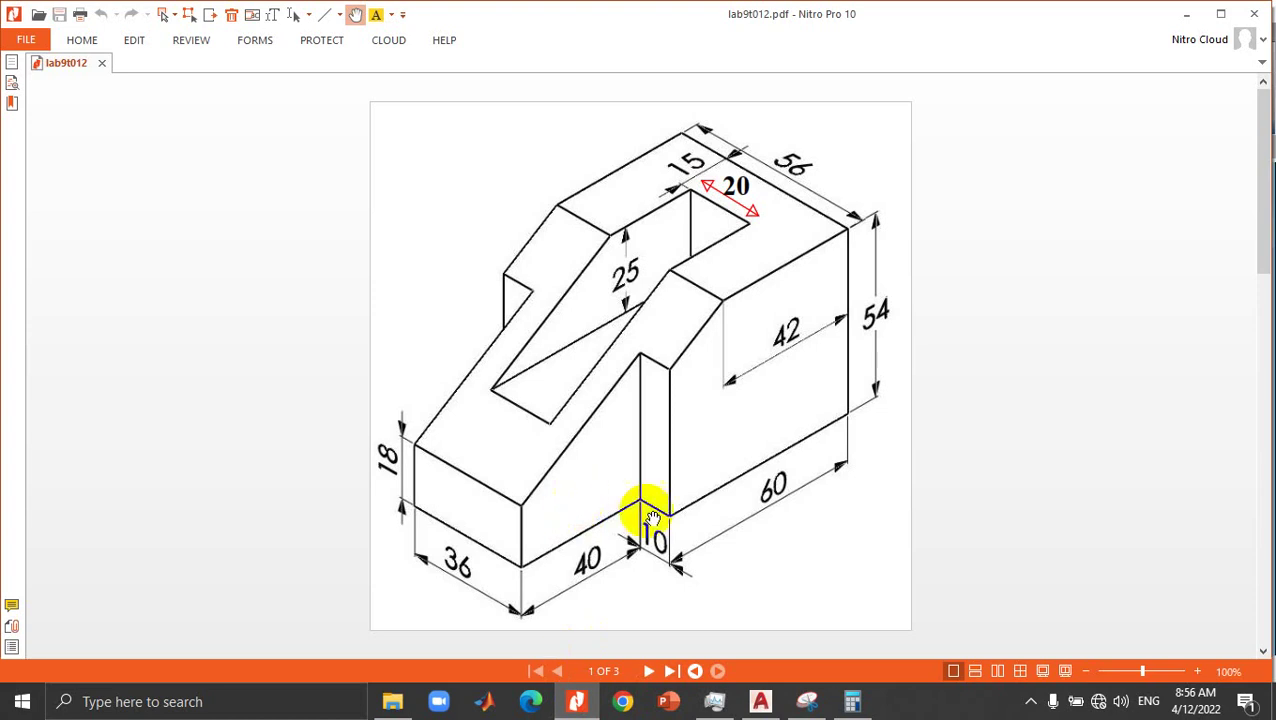
# Step: Take a new snip of the isometric block drawing from the PDF
pyautogui.click(806, 701)
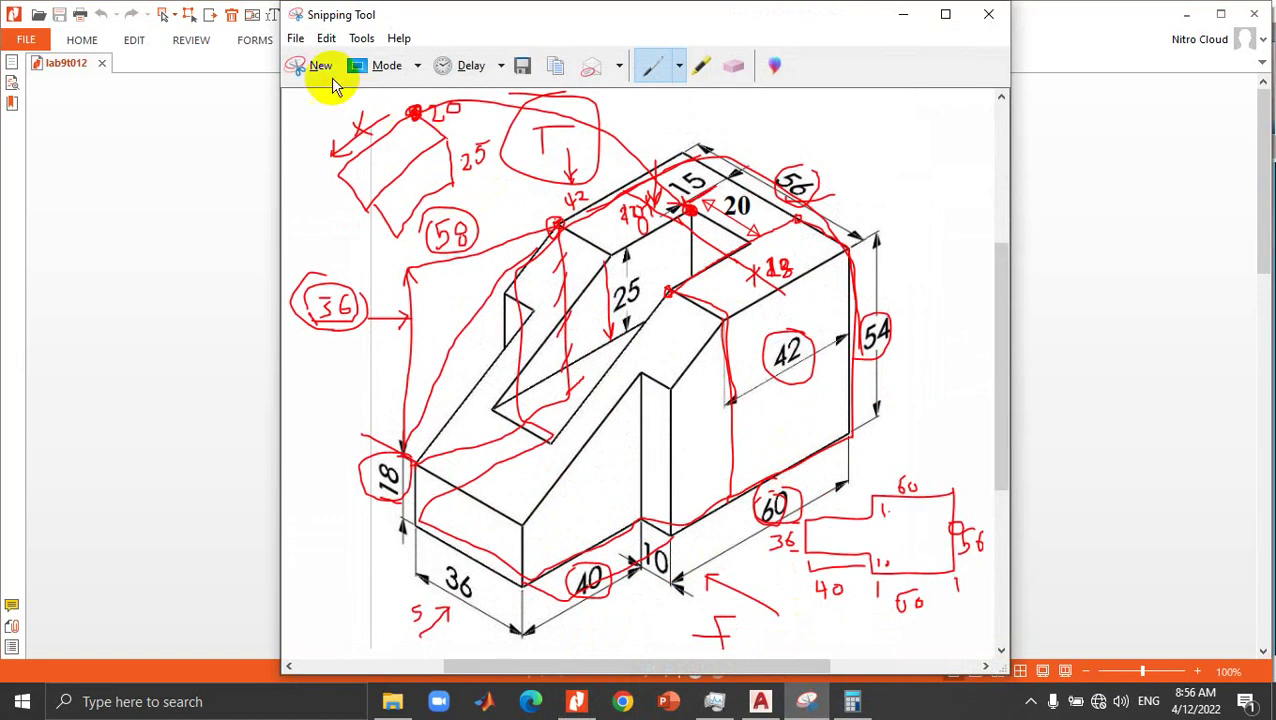
pyautogui.click(313, 65)
pyautogui.moveTo(370, 103); pyautogui.dragTo(903, 629)
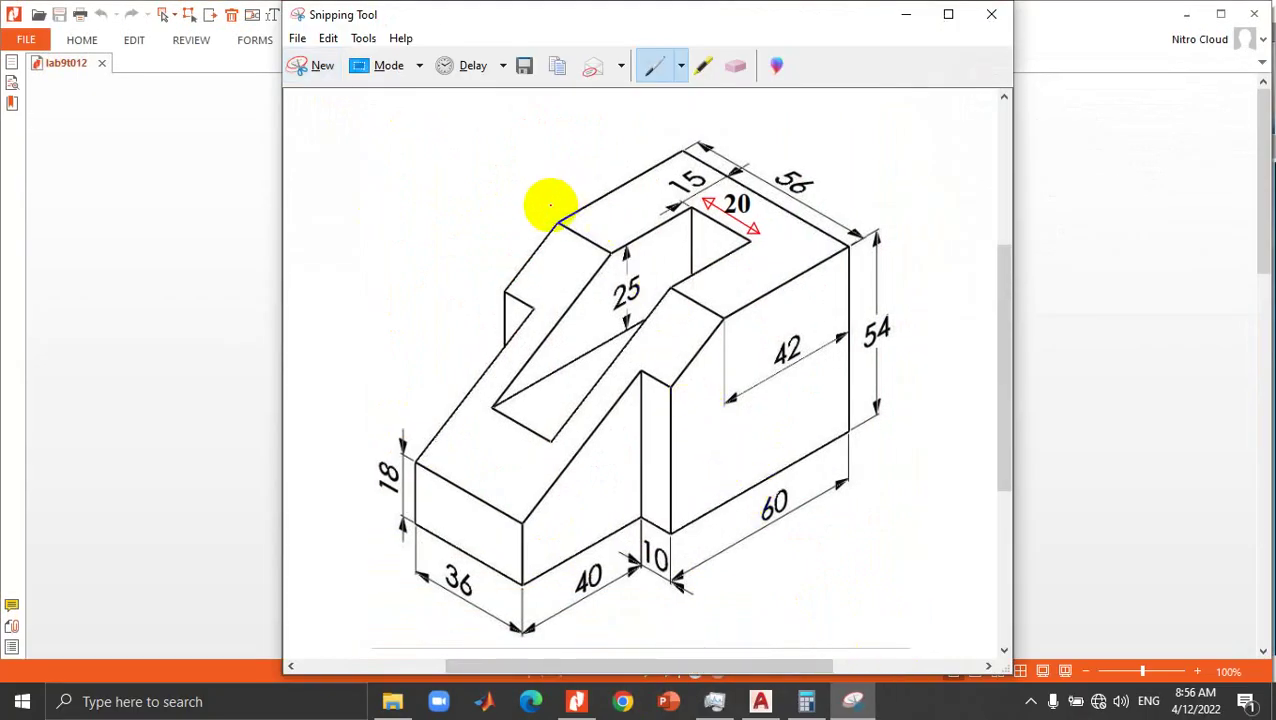
# Step: Sketch in red the cutting line through the slot with viewing arrows on the faces
pyautogui.moveTo(521, 191)
pyautogui.mouseDown()
pyautogui.moveTo(718, 319)
pyautogui.moveTo(714, 571)
pyautogui.mouseUp()
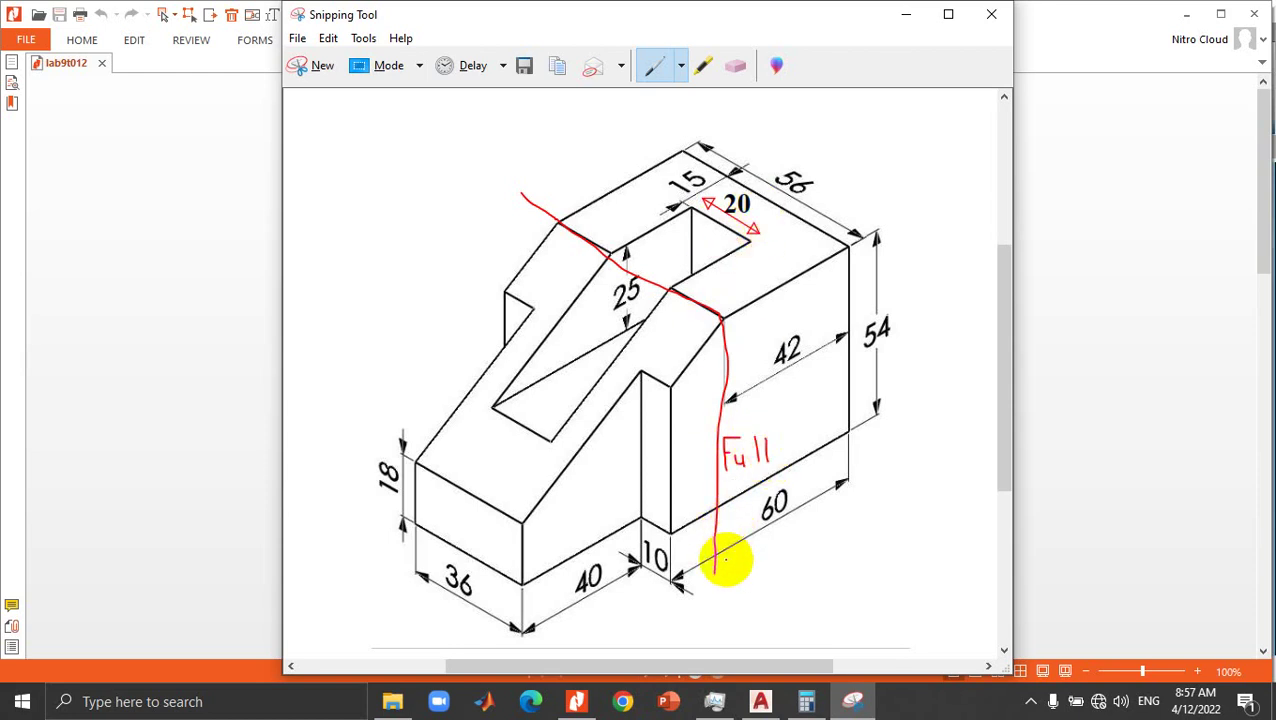
pyautogui.moveTo(421, 557); pyautogui.dragTo(493, 512)
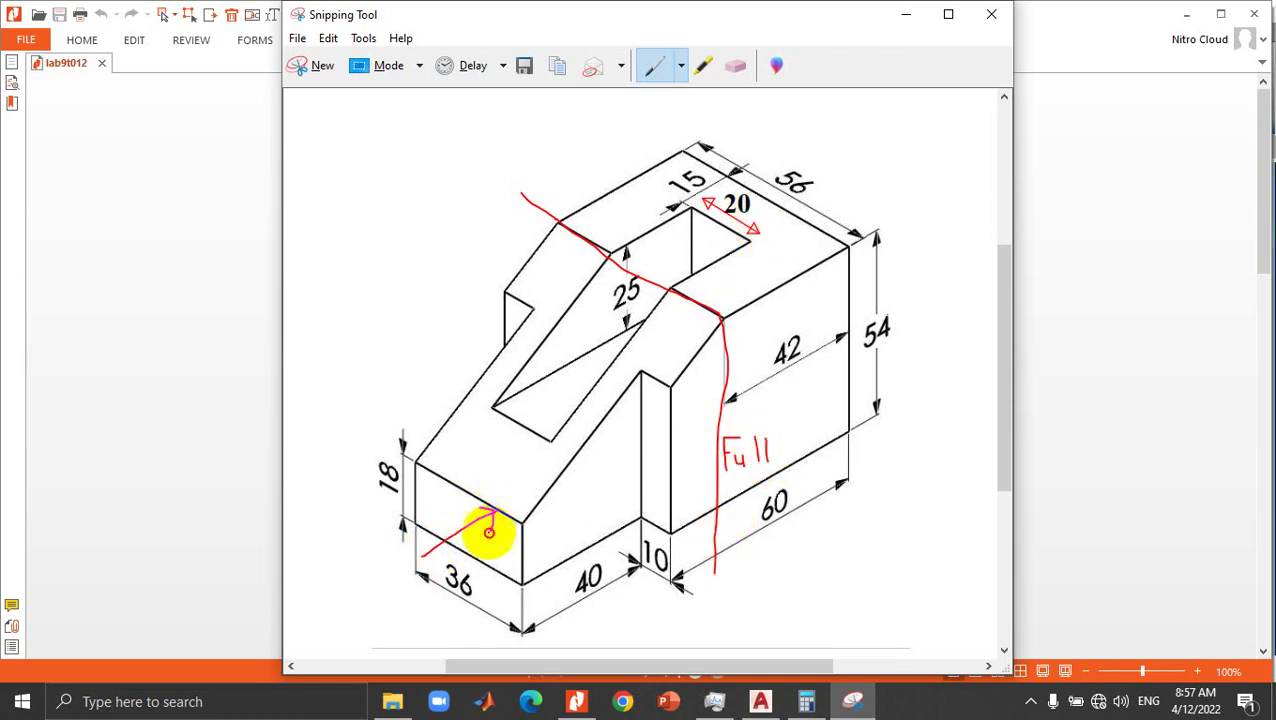
pyautogui.moveTo(708, 441); pyautogui.dragTo(642, 528)
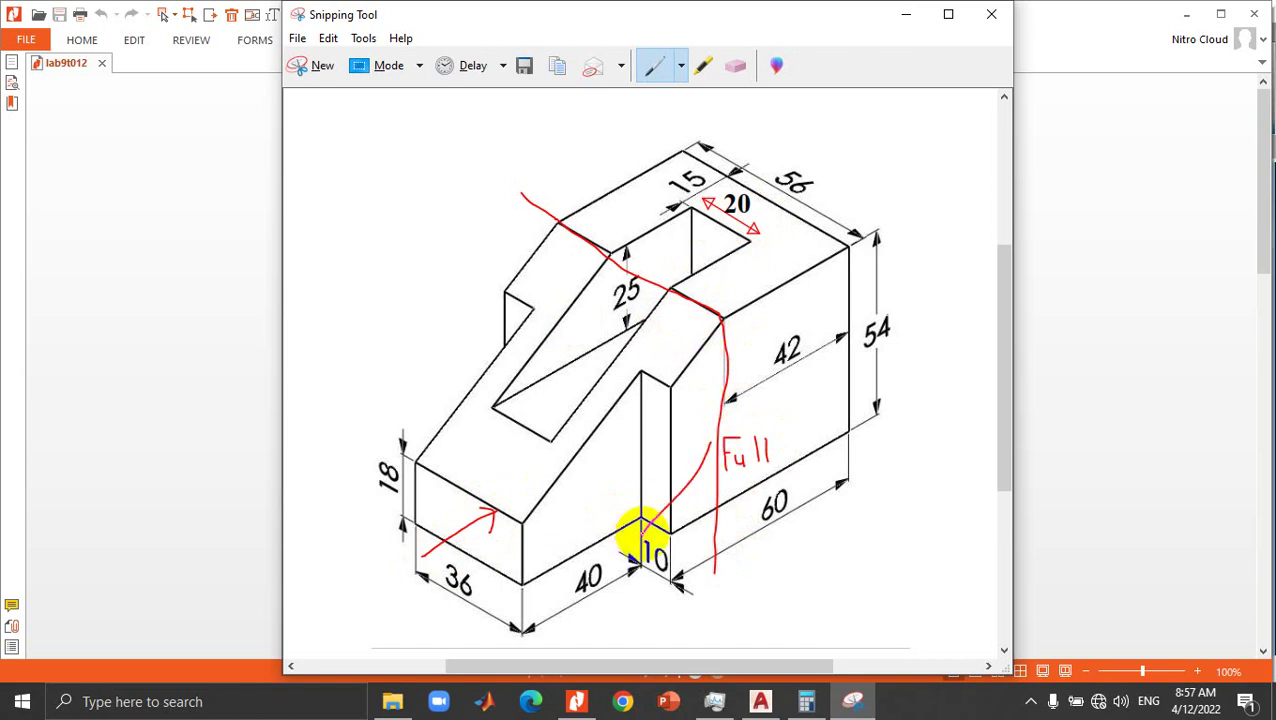
pyautogui.moveTo(702, 412); pyautogui.dragTo(600, 493)
pyautogui.moveTo(692, 347); pyautogui.dragTo(540, 478)
pyautogui.moveTo(647, 292); pyautogui.dragTo(497, 390)
pyautogui.moveTo(572, 254); pyautogui.dragTo(517, 311)
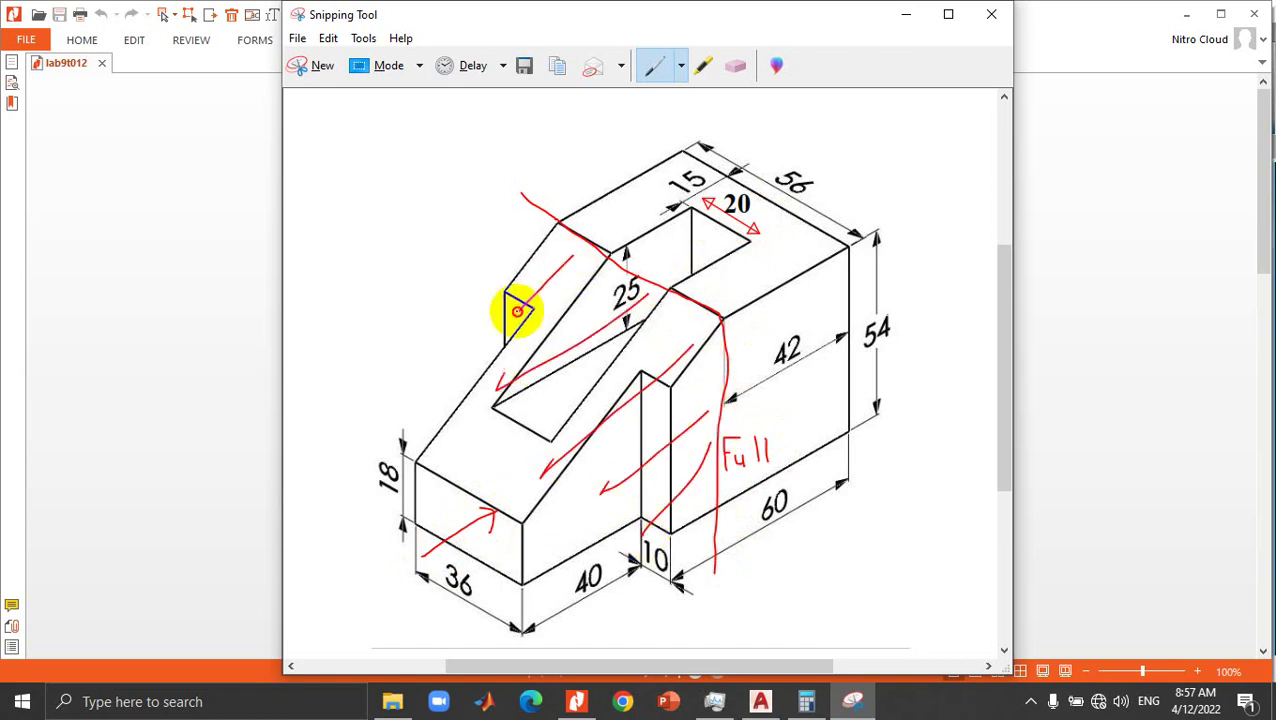
pyautogui.moveTo(537, 241); pyautogui.dragTo(496, 311)
pyautogui.moveTo(513, 427); pyautogui.dragTo(499, 440)
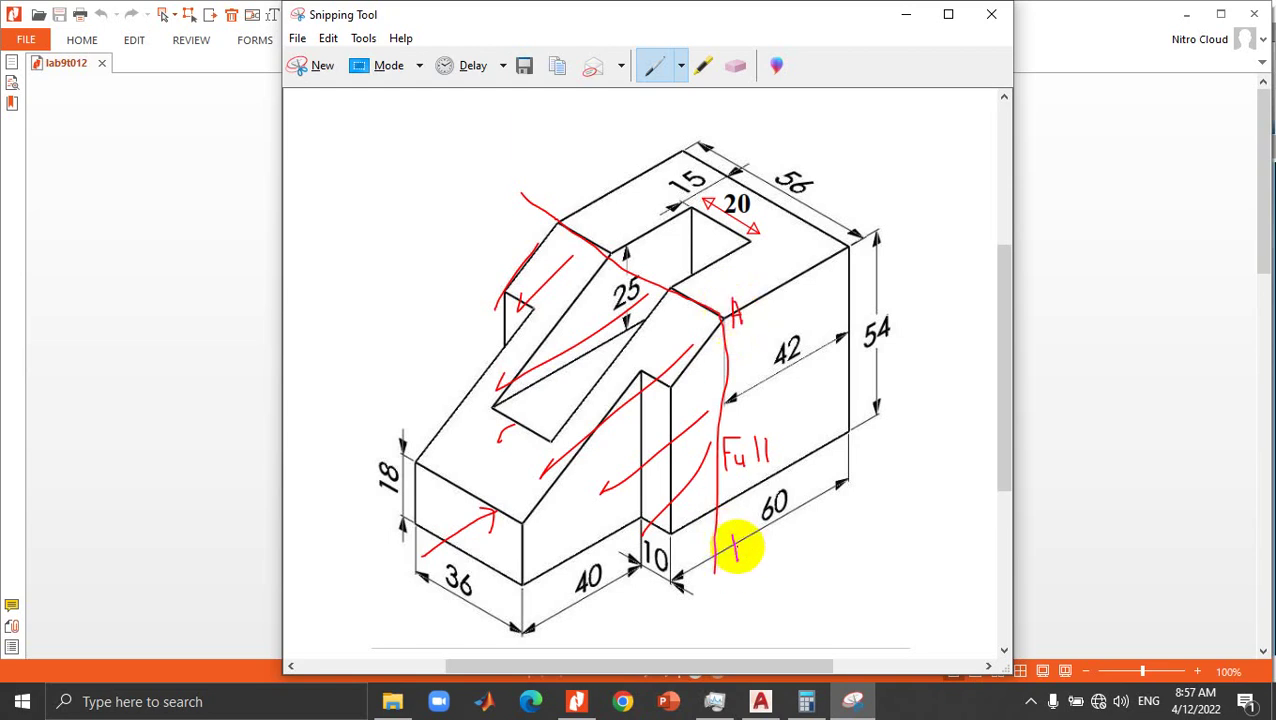
# Step: Label the cutting line A, write 'Front' with leaders, and add a 'Full' note
pyautogui.moveTo(731, 533); pyautogui.dragTo(748, 548)
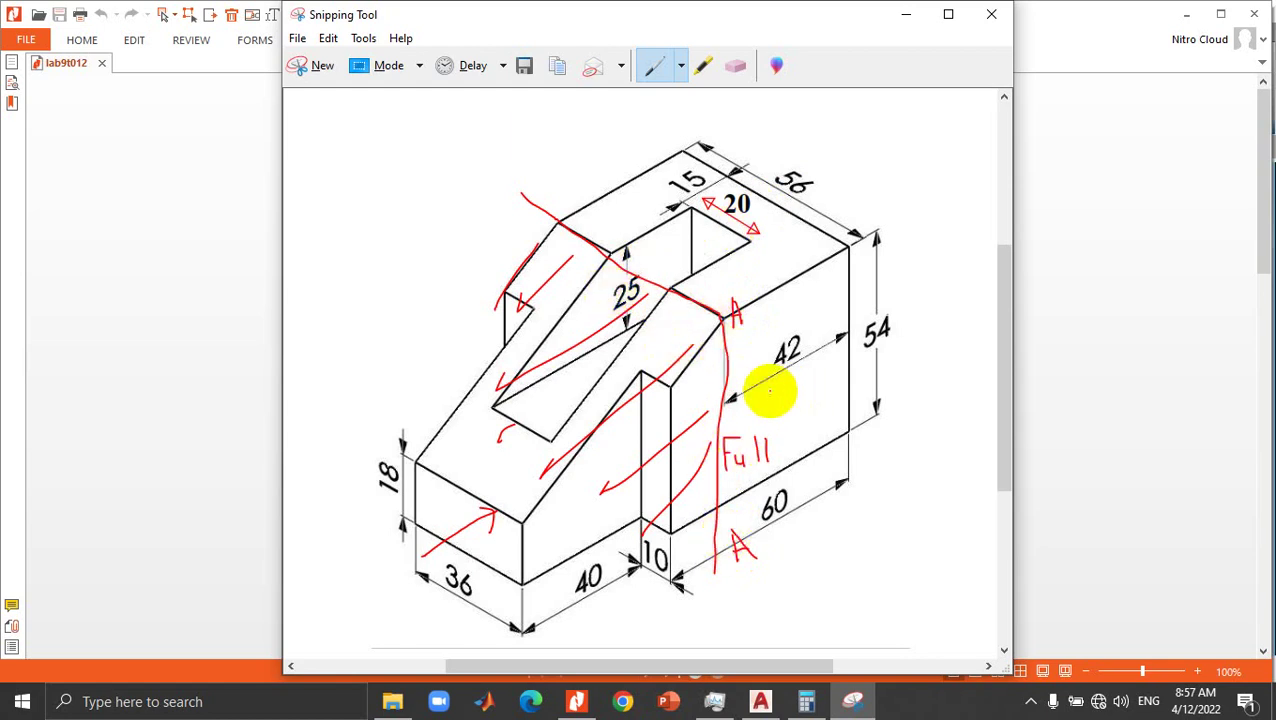
pyautogui.moveTo(770, 392); pyautogui.dragTo(978, 527)
pyautogui.moveTo(820, 396)
pyautogui.mouseDown()
pyautogui.moveTo(797, 385)
pyautogui.moveTo(778, 437)
pyautogui.mouseUp()
pyautogui.moveTo(915, 505)
pyautogui.mouseDown()
pyautogui.moveTo(893, 525)
pyautogui.moveTo(923, 540)
pyautogui.mouseUp()
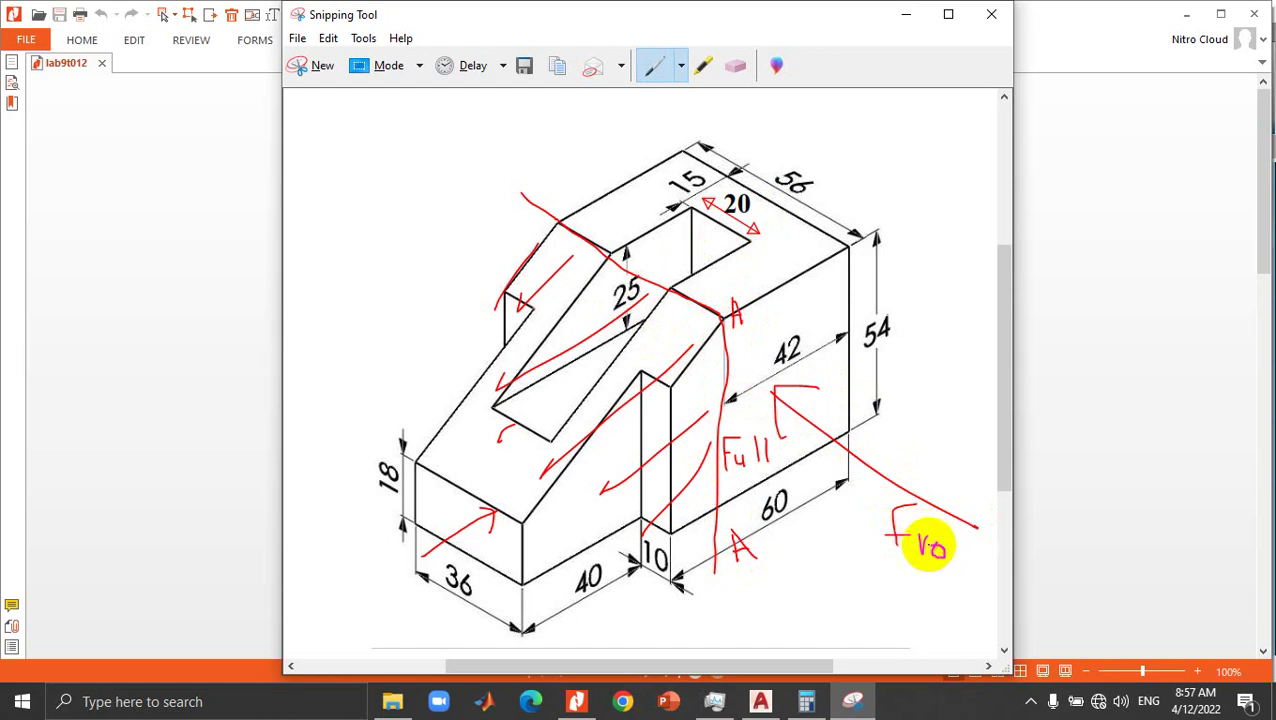
pyautogui.moveTo(962, 540); pyautogui.dragTo(978, 539)
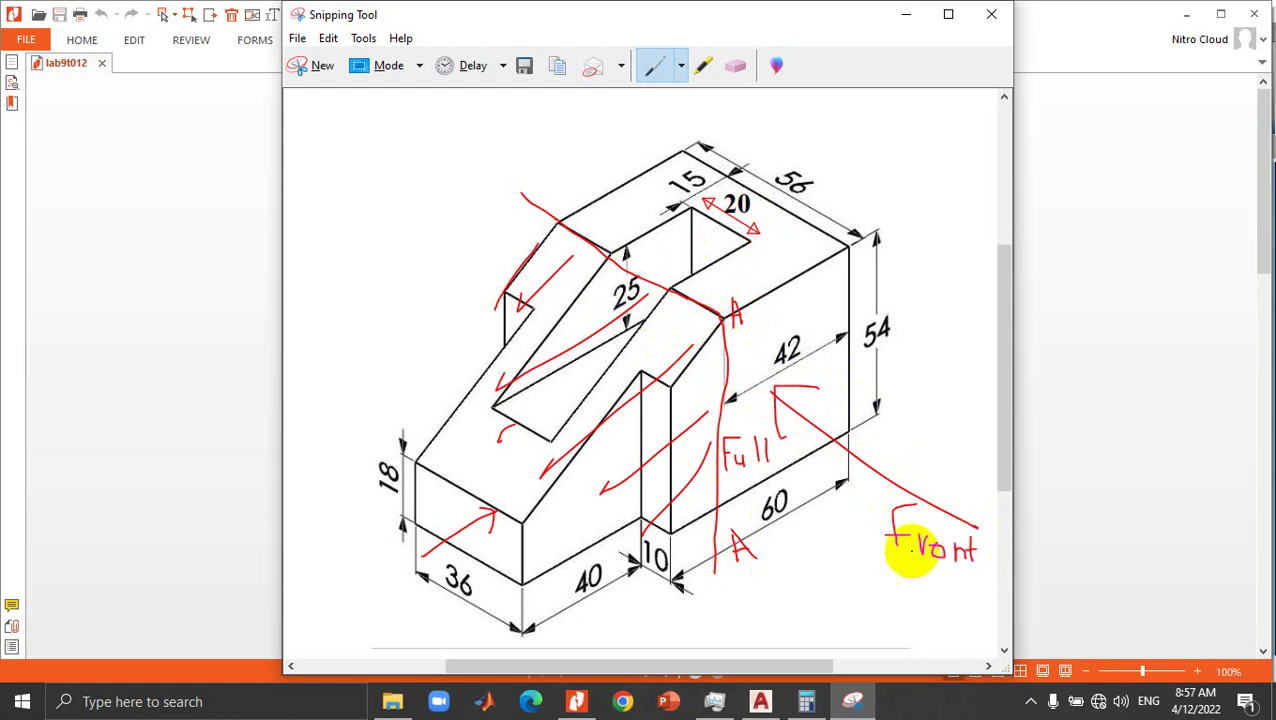
pyautogui.moveTo(846, 569)
pyautogui.mouseDown()
pyautogui.moveTo(880, 580)
pyautogui.moveTo(846, 581)
pyautogui.mouseUp()
pyautogui.click(864, 602)
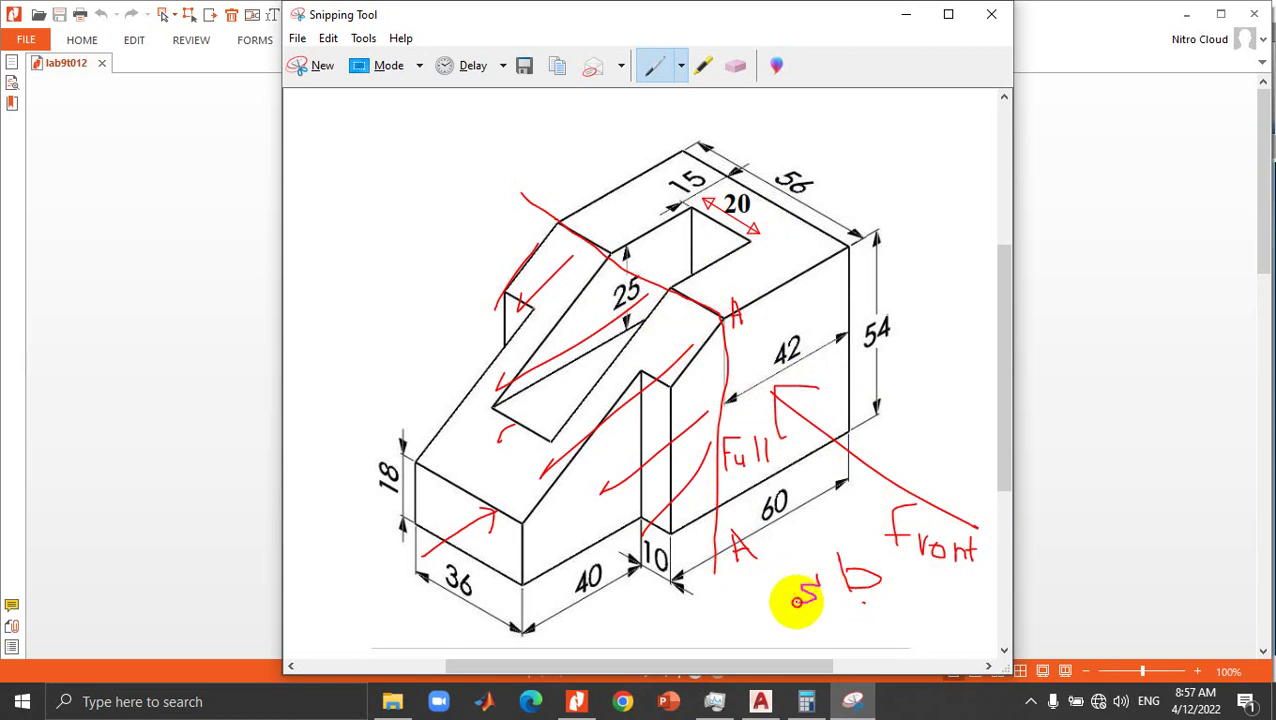
pyautogui.click(801, 588)
pyautogui.click(821, 601)
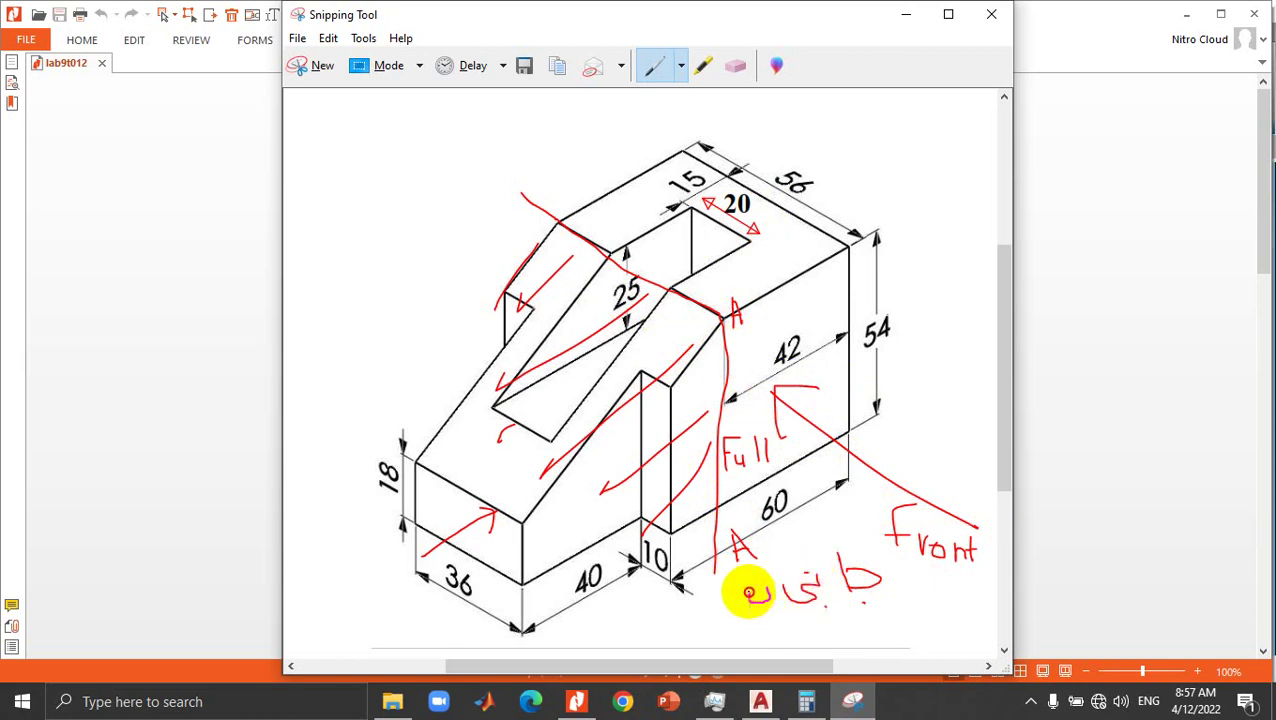
pyautogui.moveTo(748, 593); pyautogui.dragTo(757, 583)
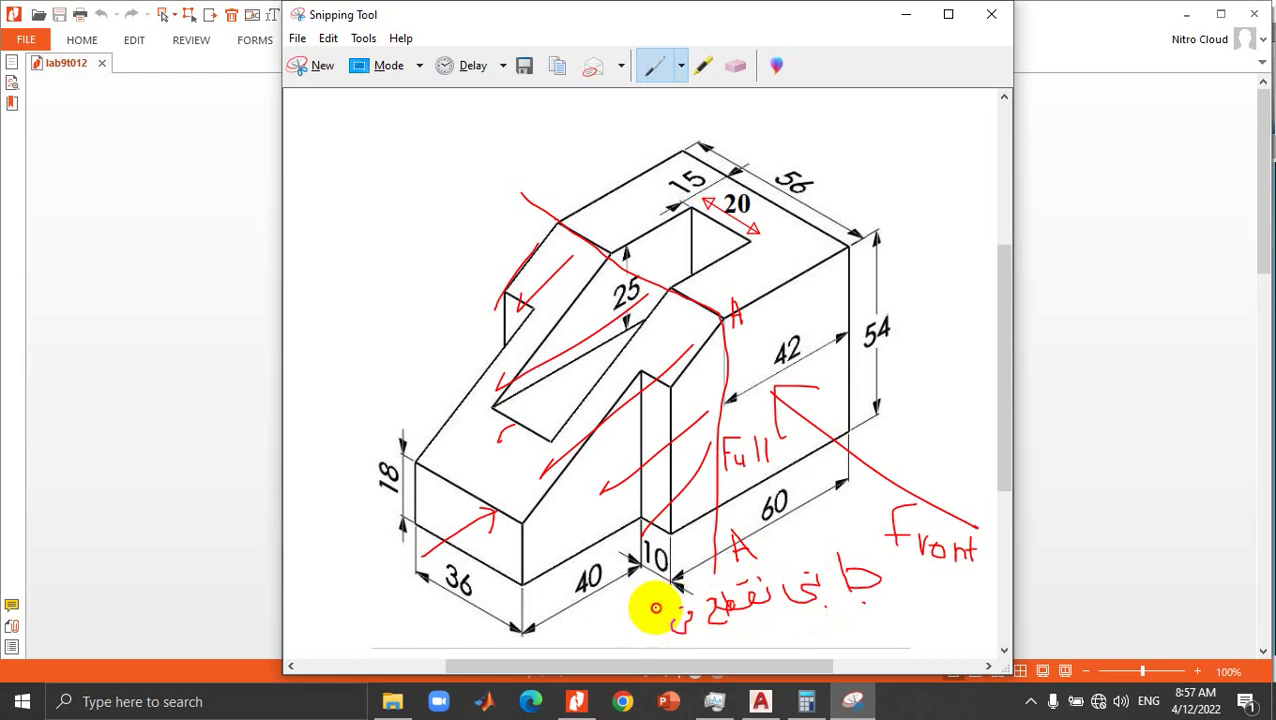
pyautogui.moveTo(648, 611); pyautogui.dragTo(611, 630)
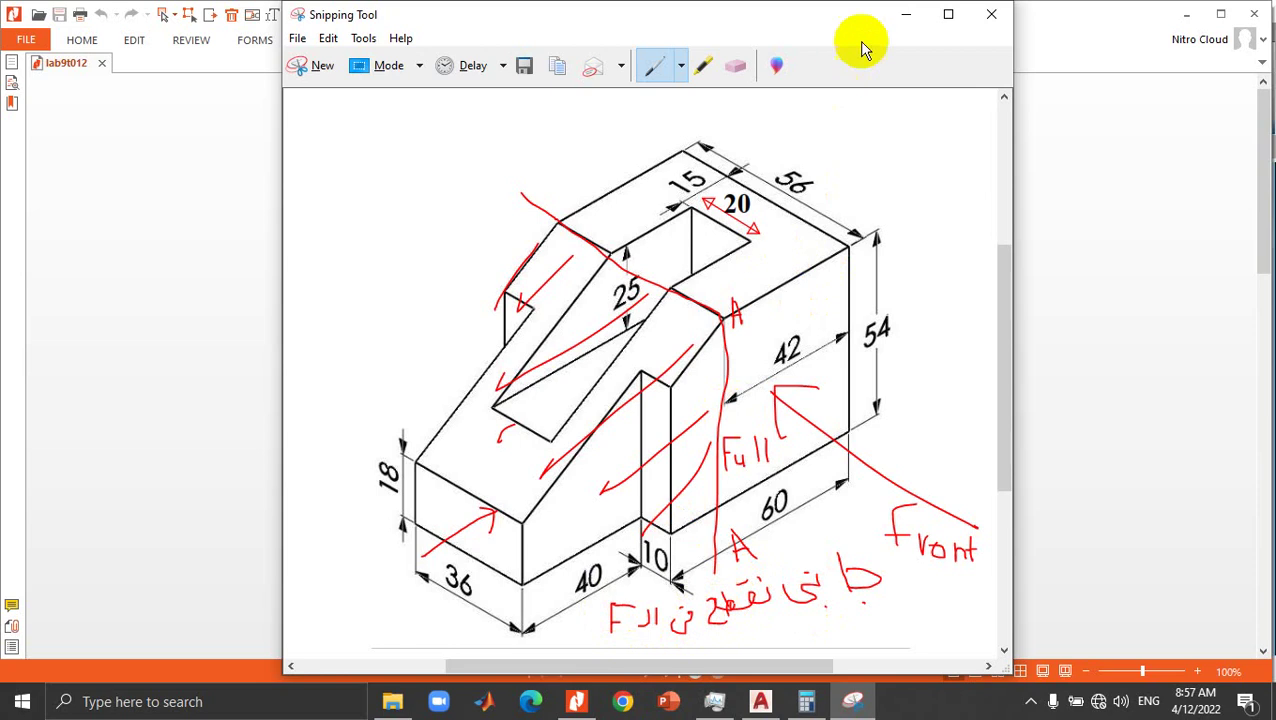
pyautogui.click(906, 14)
# Step: Crossing-select the side view with its 56.0 and height dimensions and delete them
pyautogui.click(760, 701)
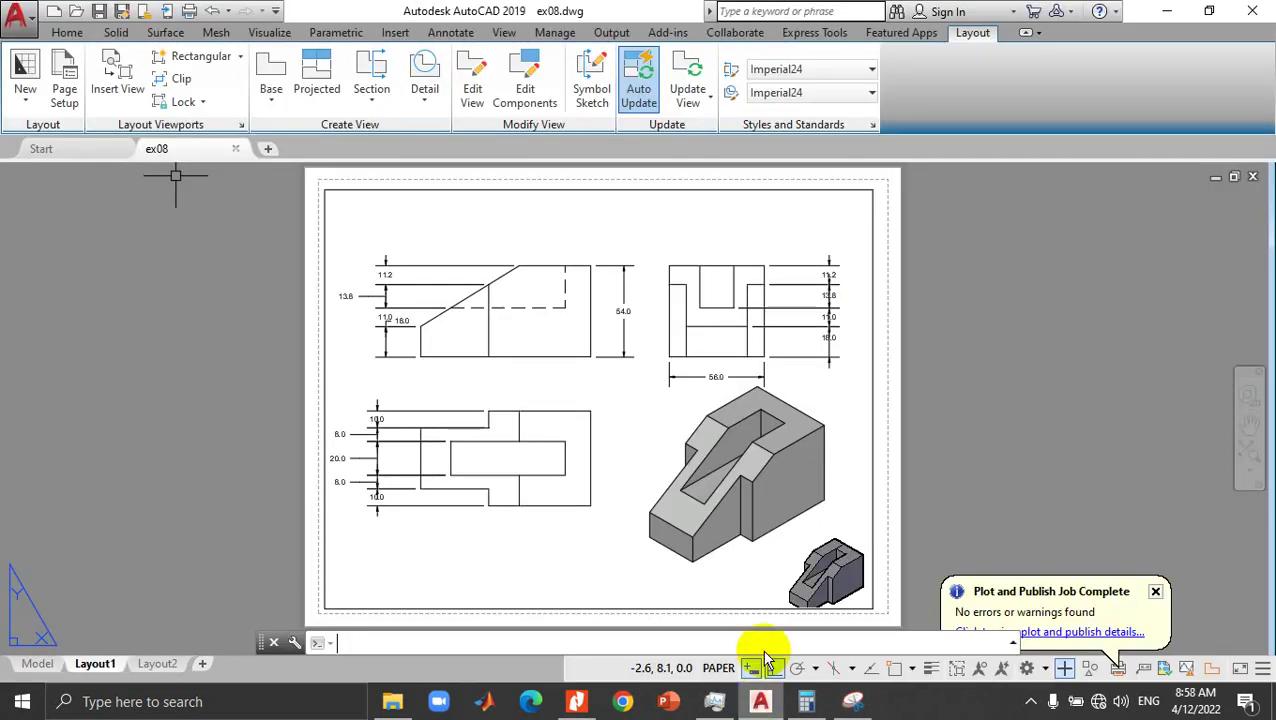
pyautogui.click(871, 242)
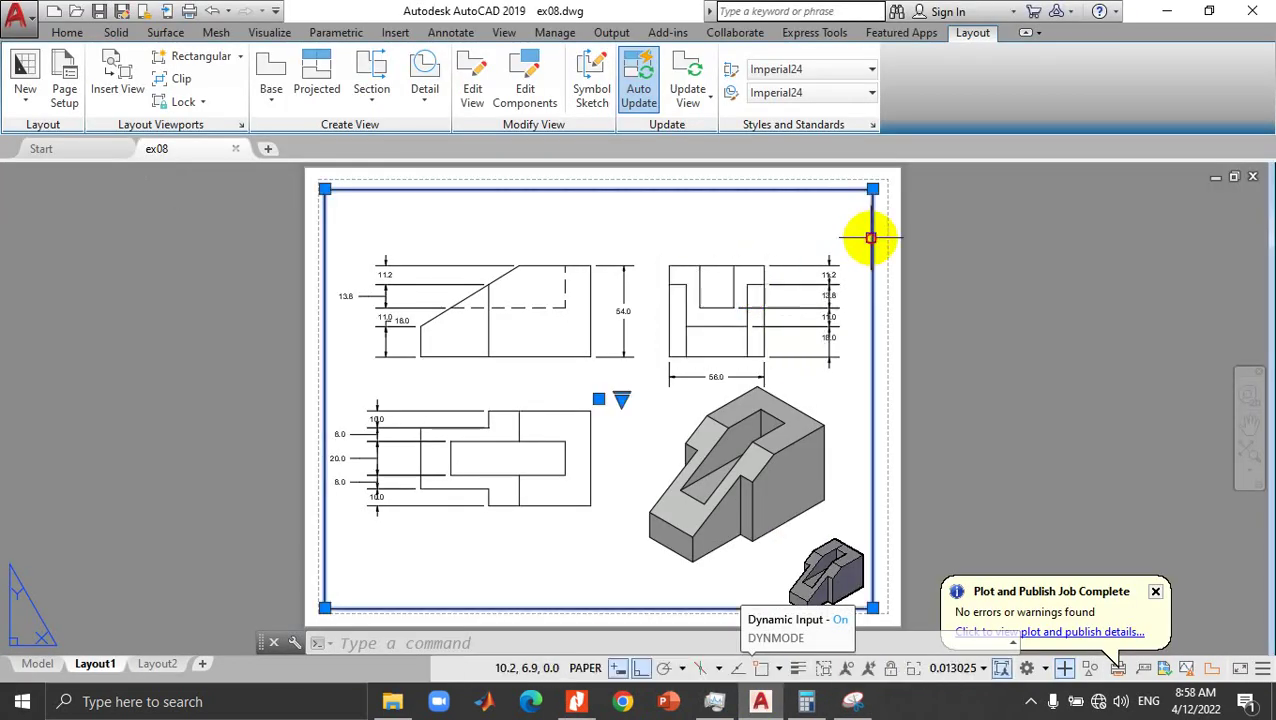
pyautogui.click(854, 242)
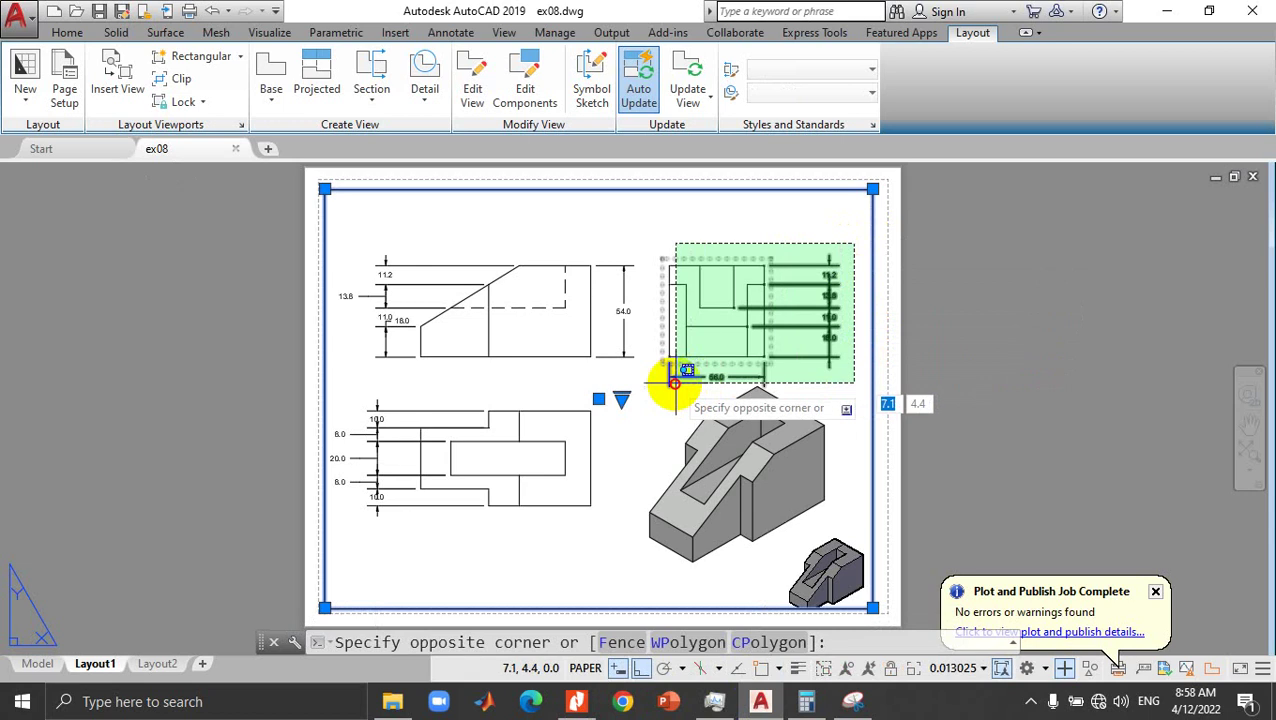
pyautogui.click(668, 378)
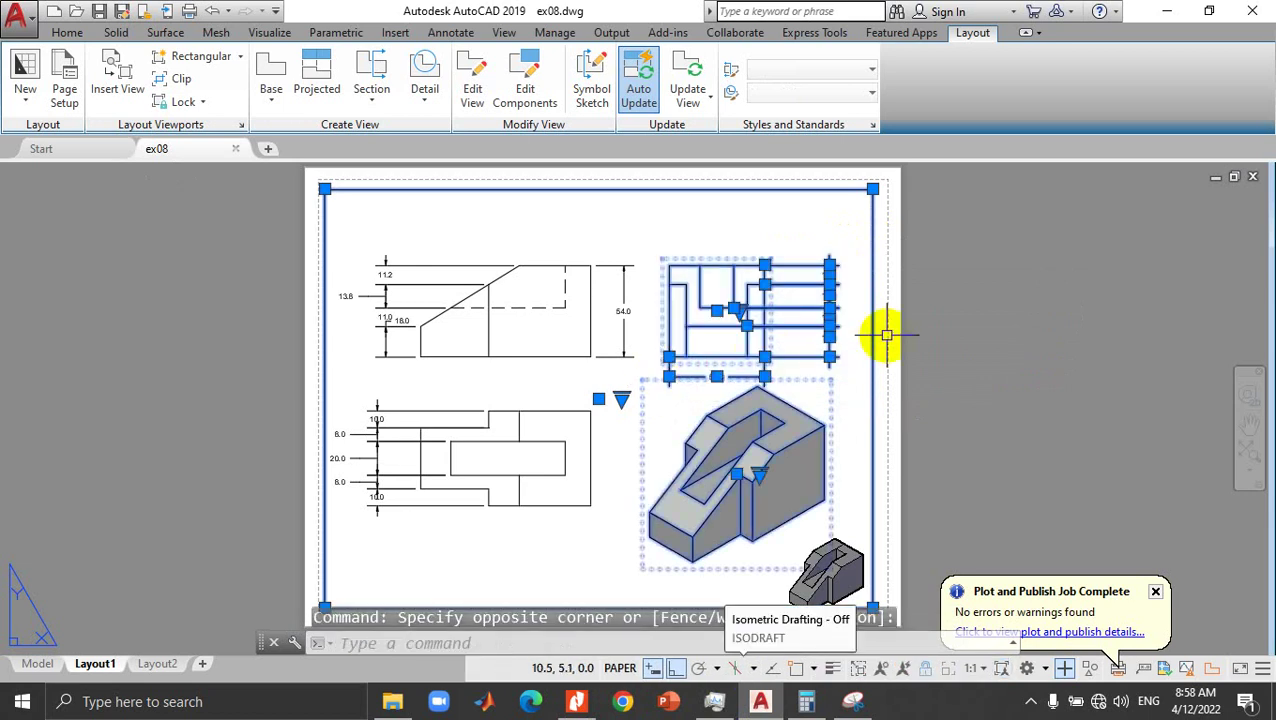
pyautogui.press('Escape')
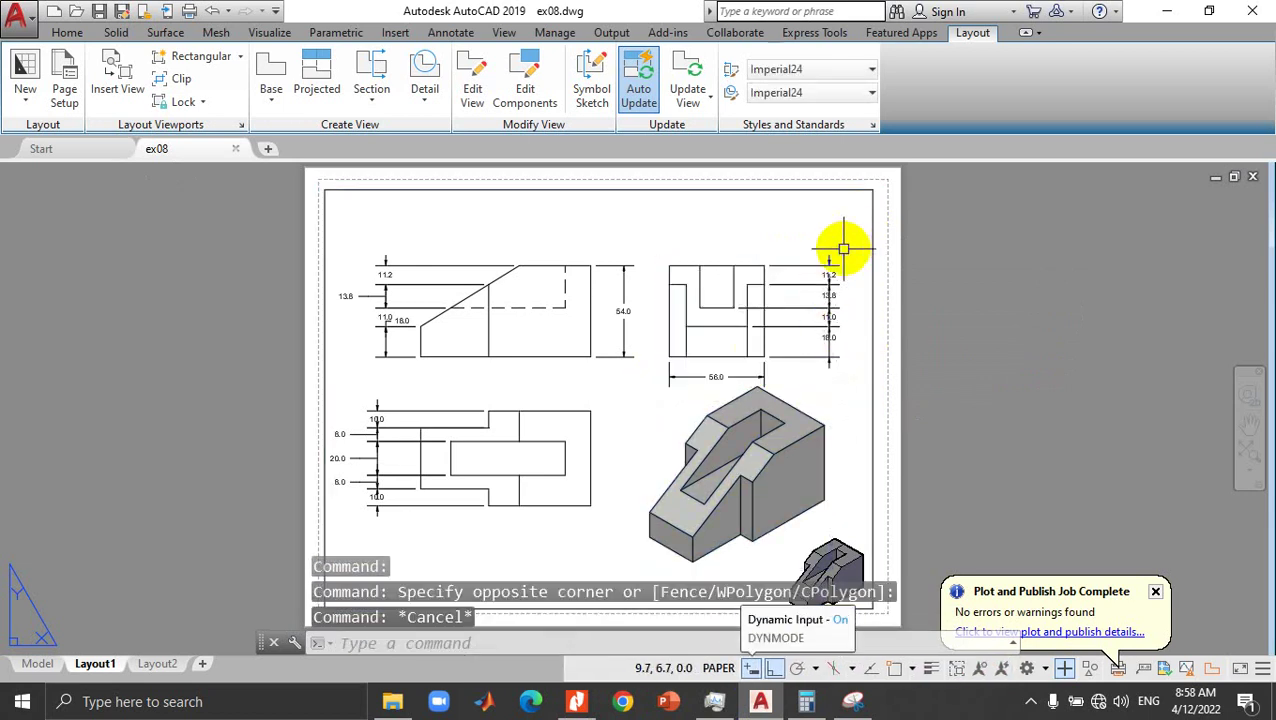
pyautogui.click(852, 237)
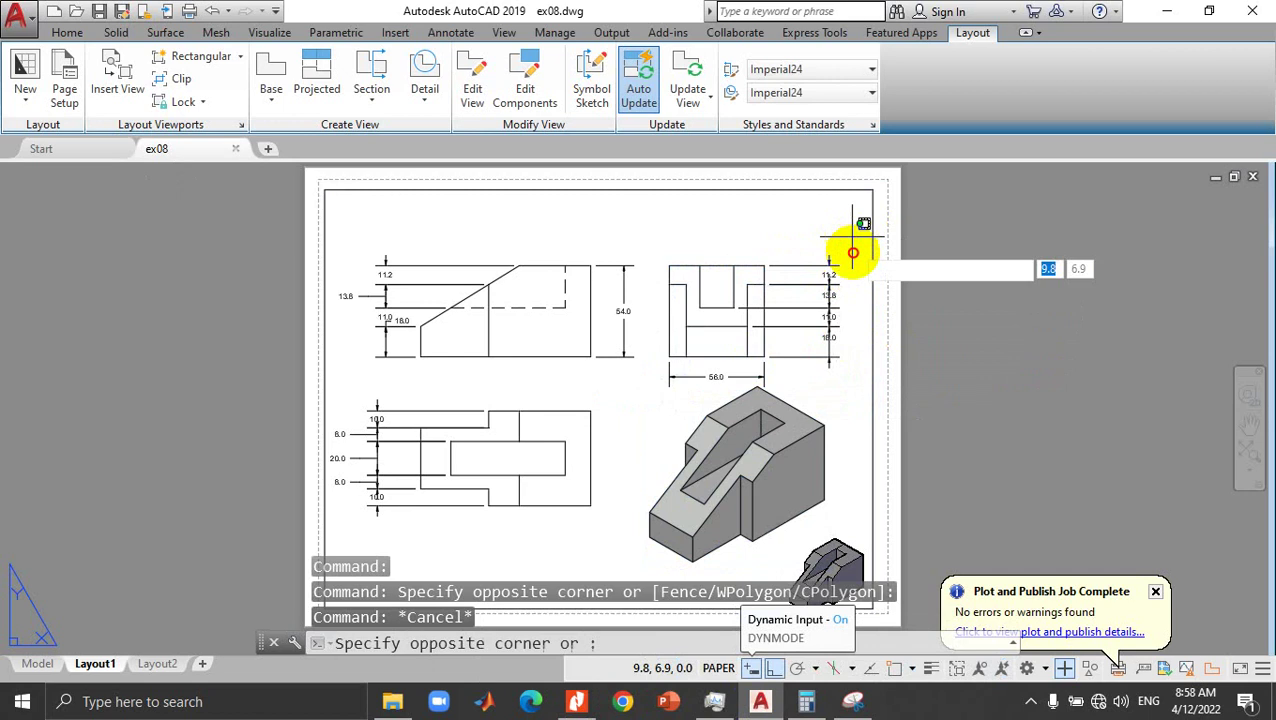
pyautogui.click(712, 360)
pyautogui.press('Delete')
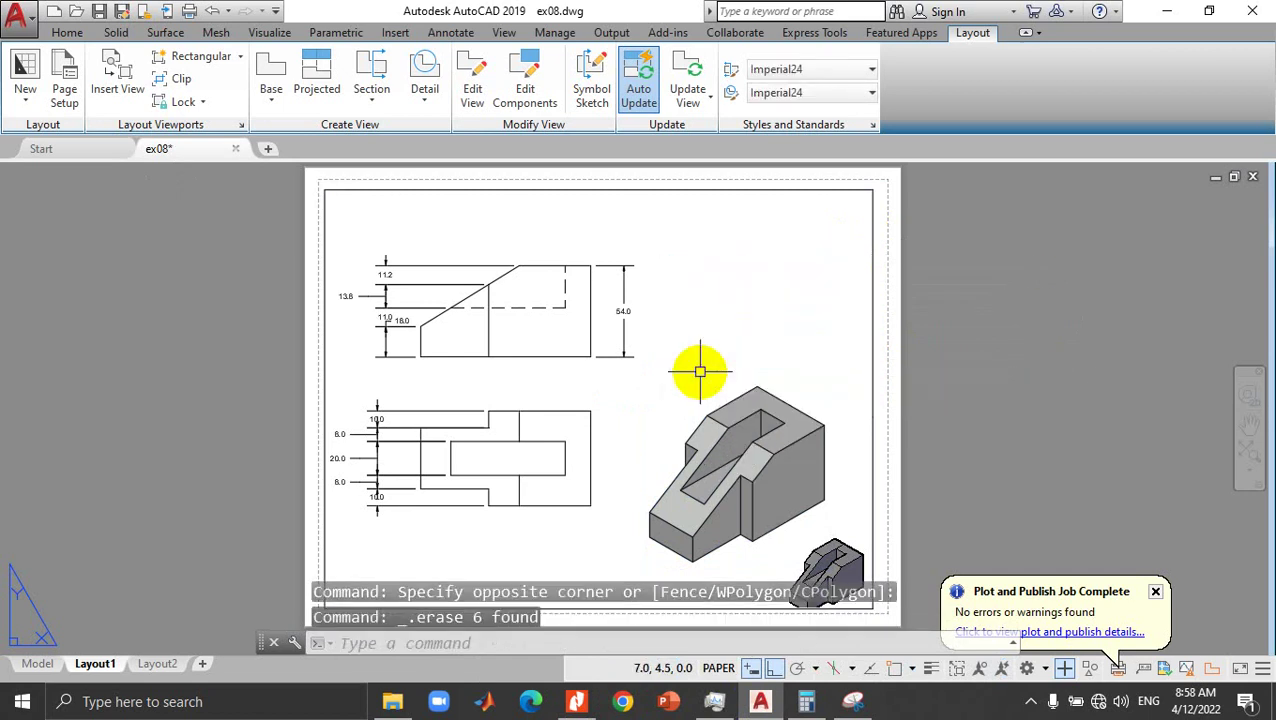
# Step: Show the Section dropdown listing Full, Half, Offset, Aligned and From Object
pyautogui.click(382, 102)
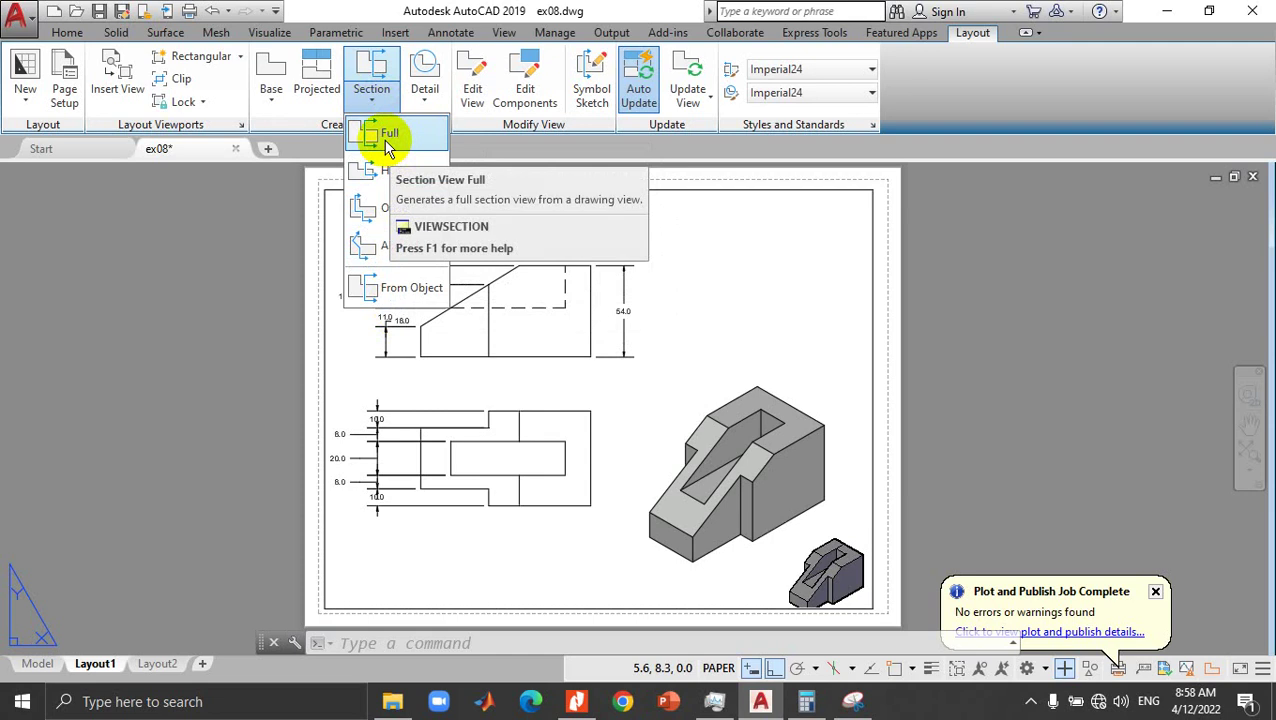
# Step: Dismiss the section view options and undo the erase to bring back the side view
pyautogui.click(249, 265)
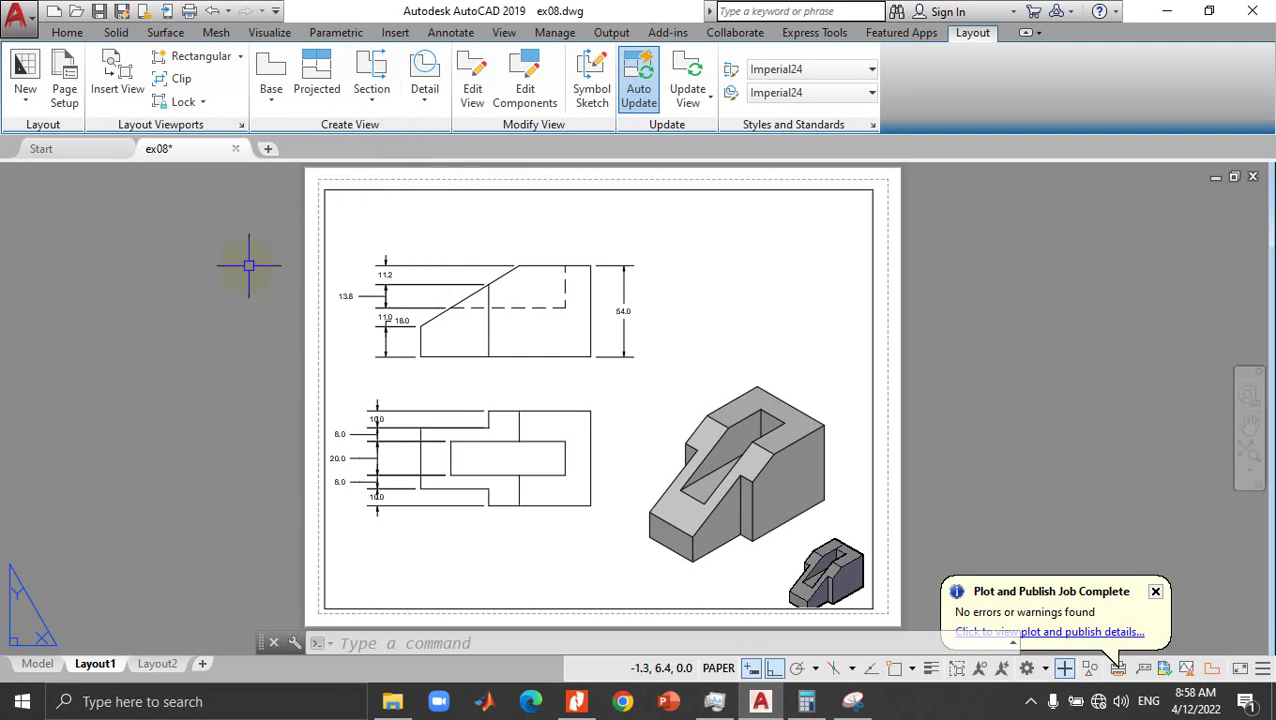
pyautogui.hotkey('ctrl', 'z')
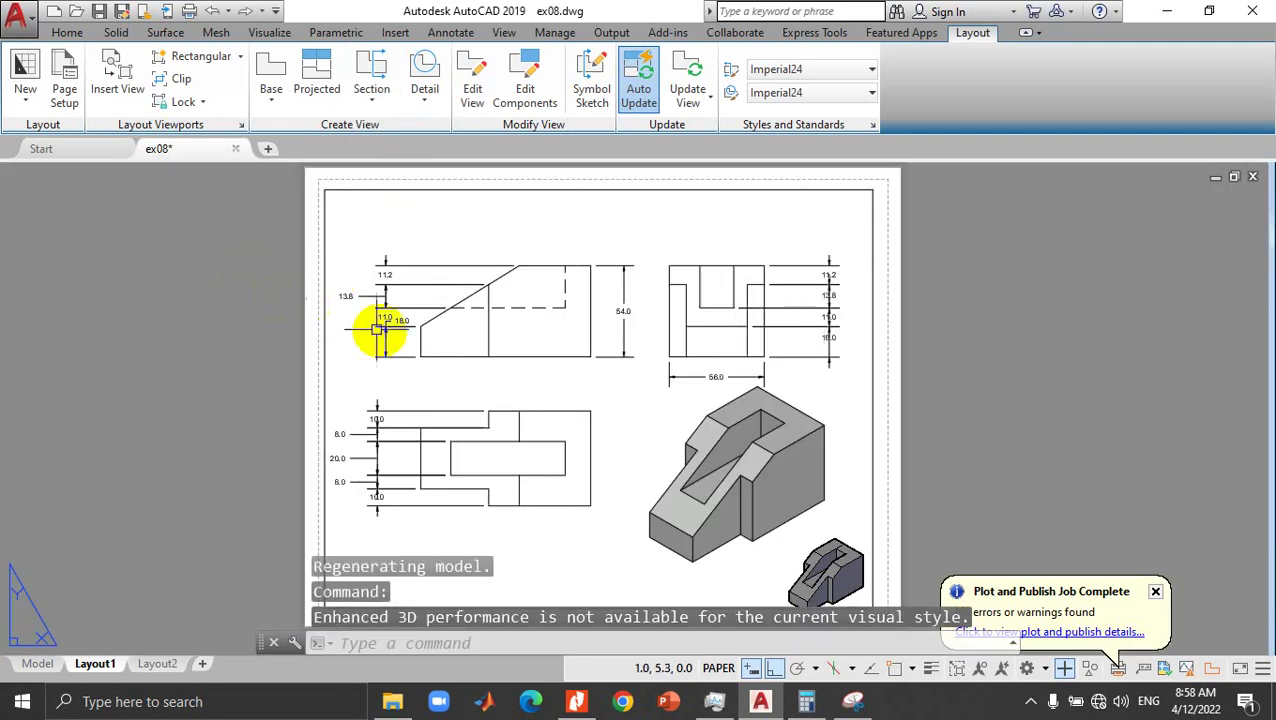
pyautogui.click(859, 236)
pyautogui.click(377, 575)
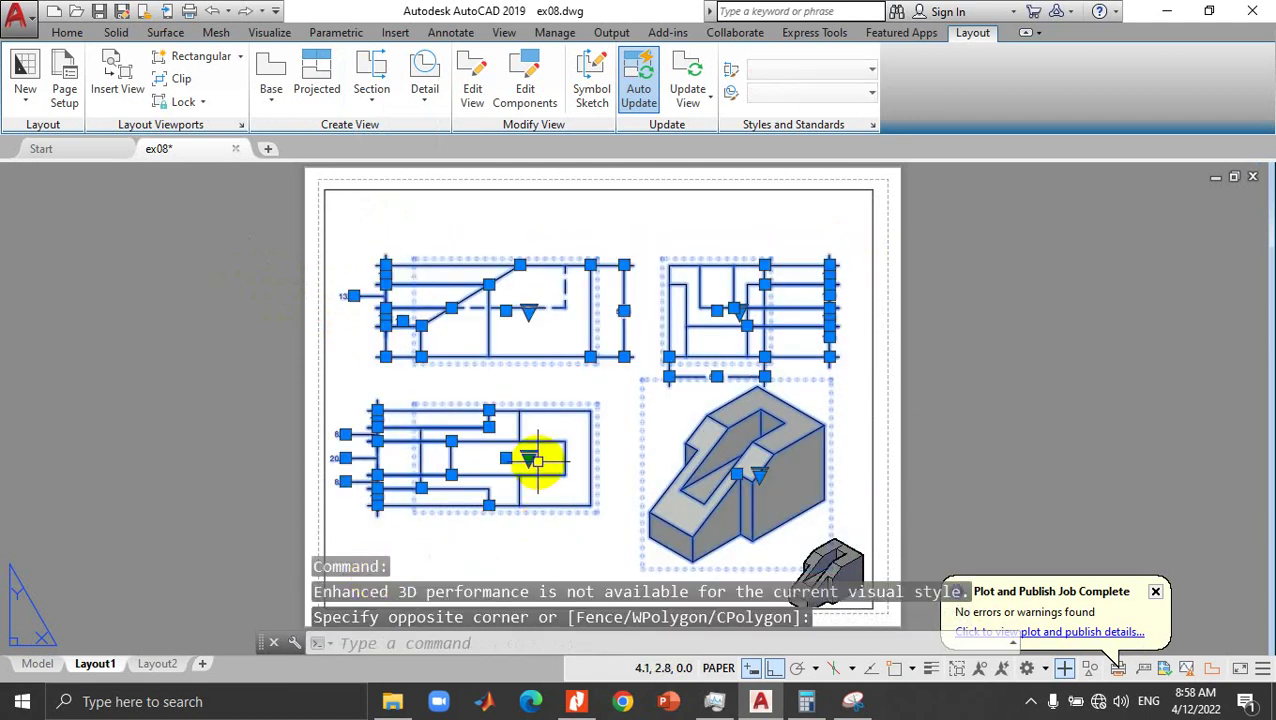
pyautogui.press('Escape')
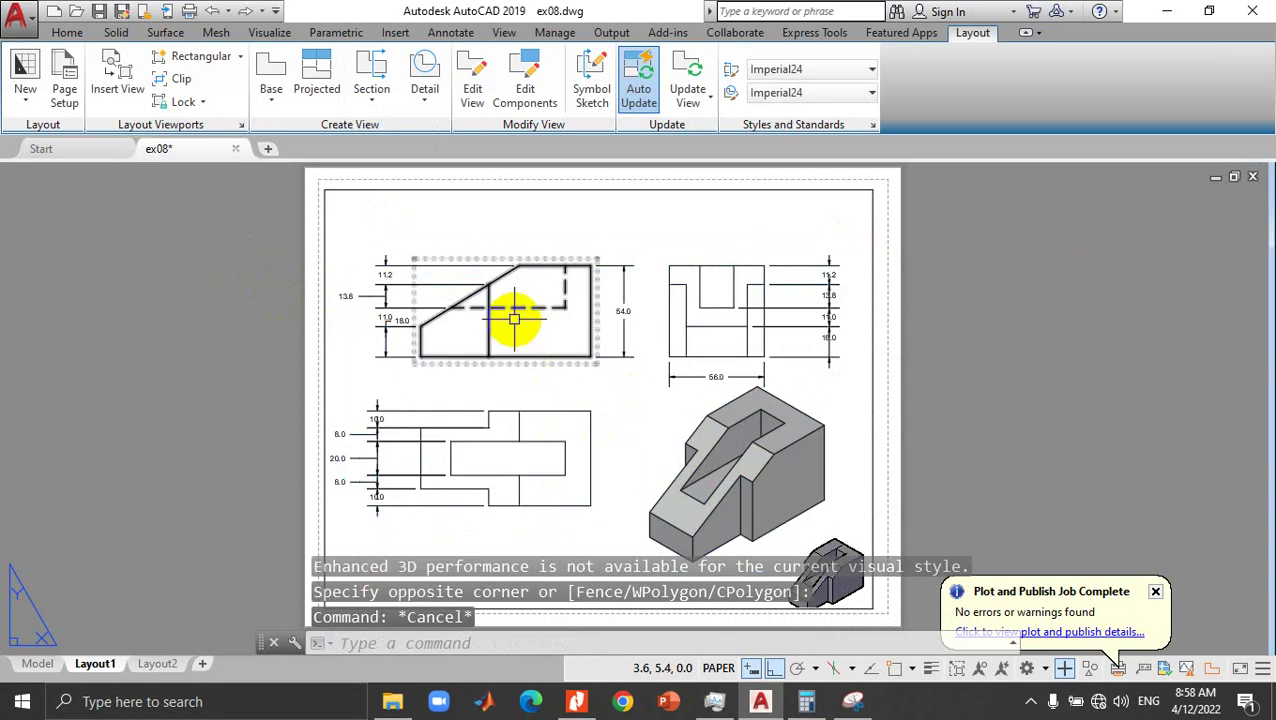
# Step: Rescale the front view through 1:40 and 1:20 to a smaller scale so the views fit
pyautogui.click(517, 313)
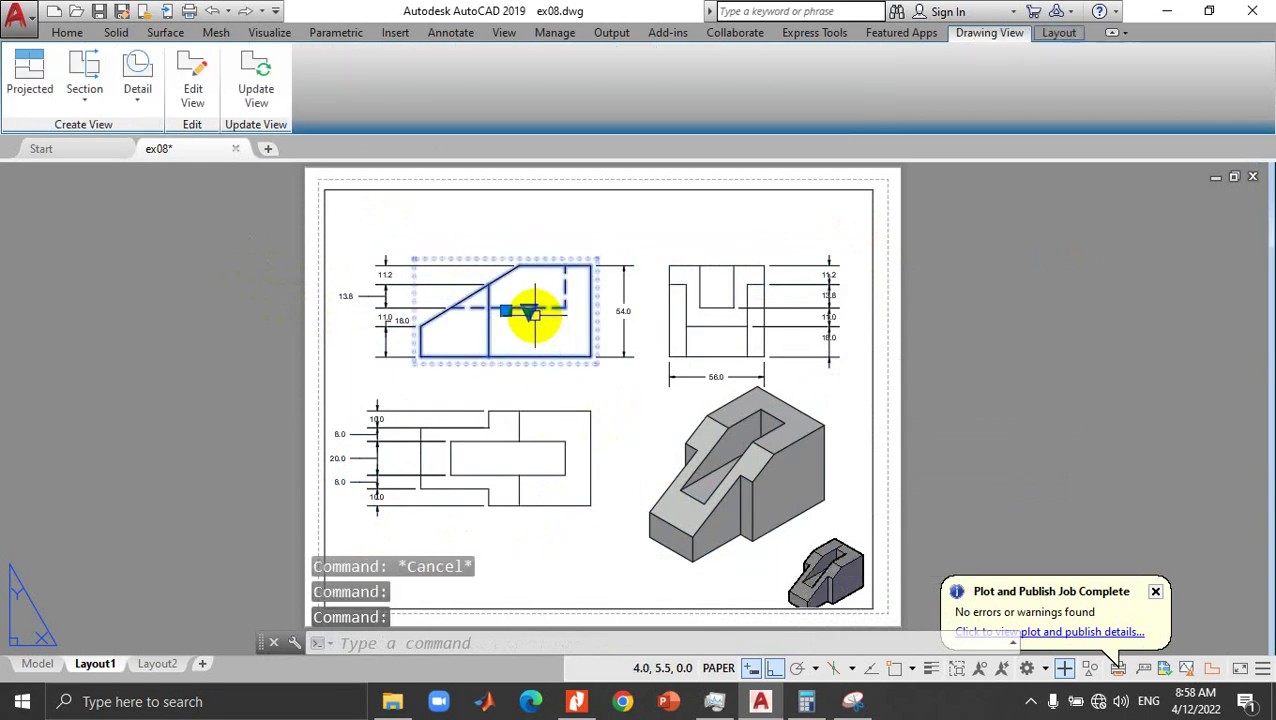
pyautogui.click(528, 312)
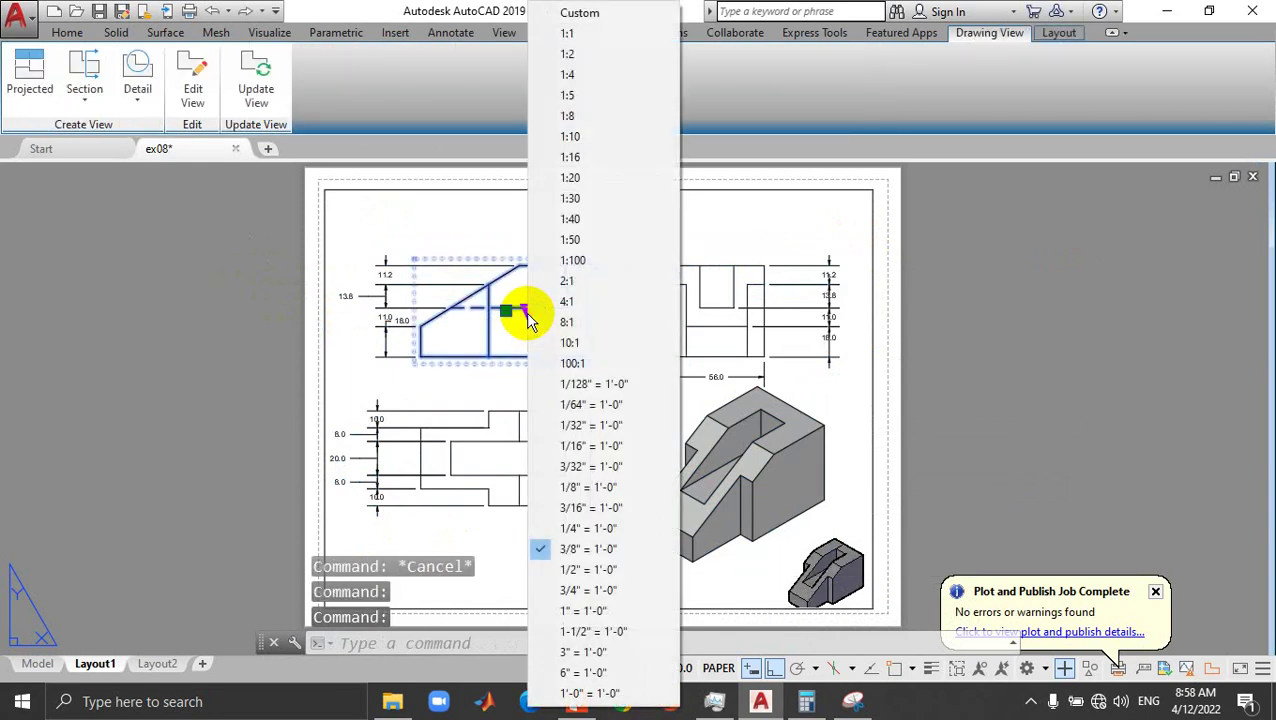
pyautogui.click(572, 220)
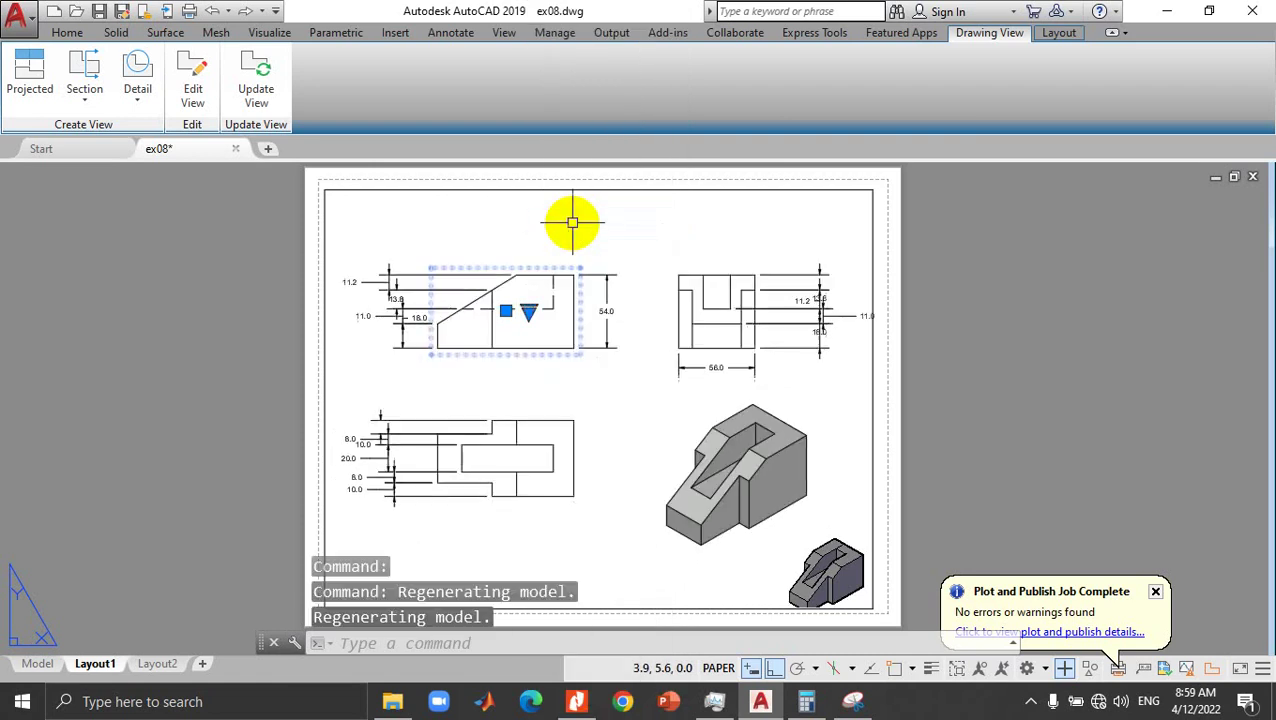
pyautogui.click(528, 312)
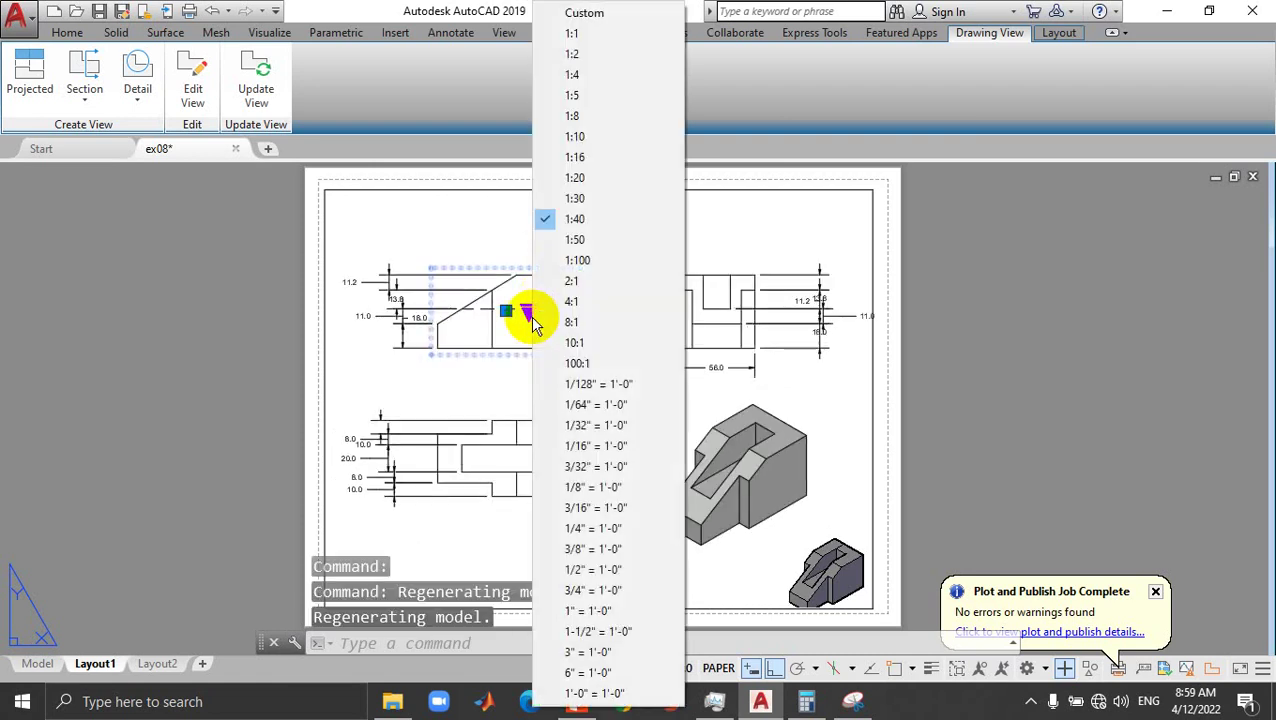
pyautogui.click(577, 185)
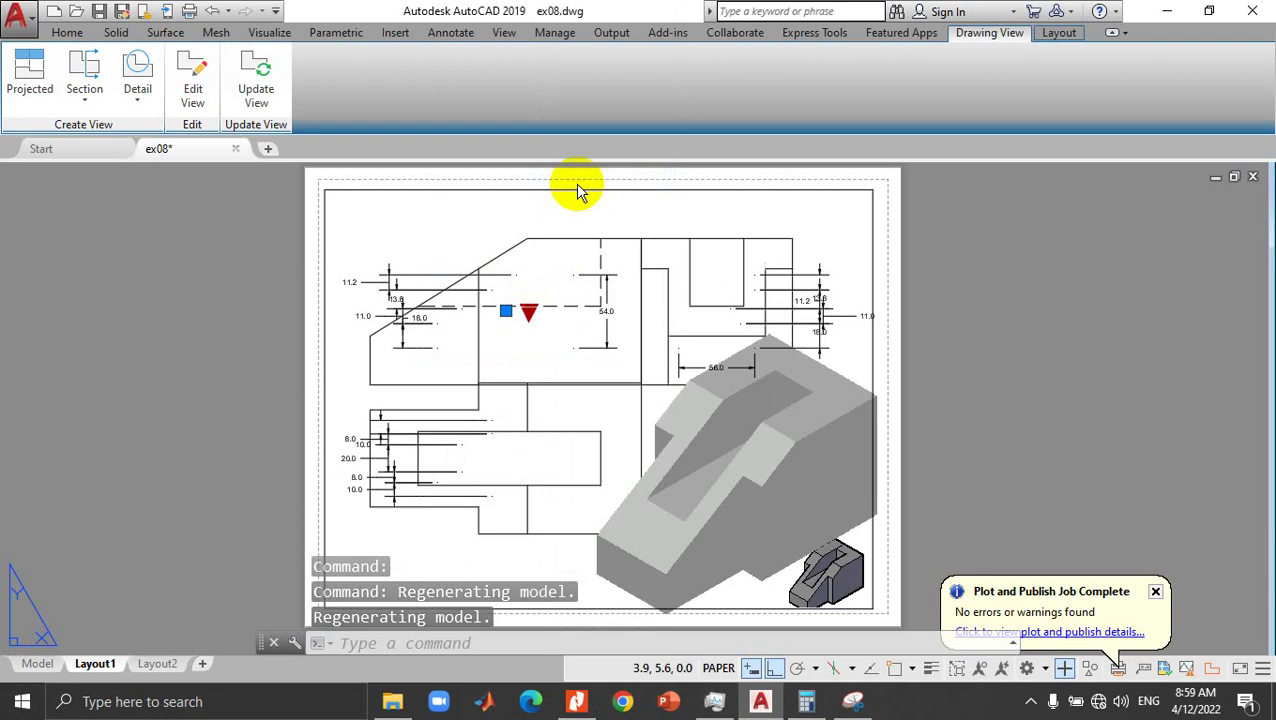
pyautogui.click(528, 312)
pyautogui.click(561, 243)
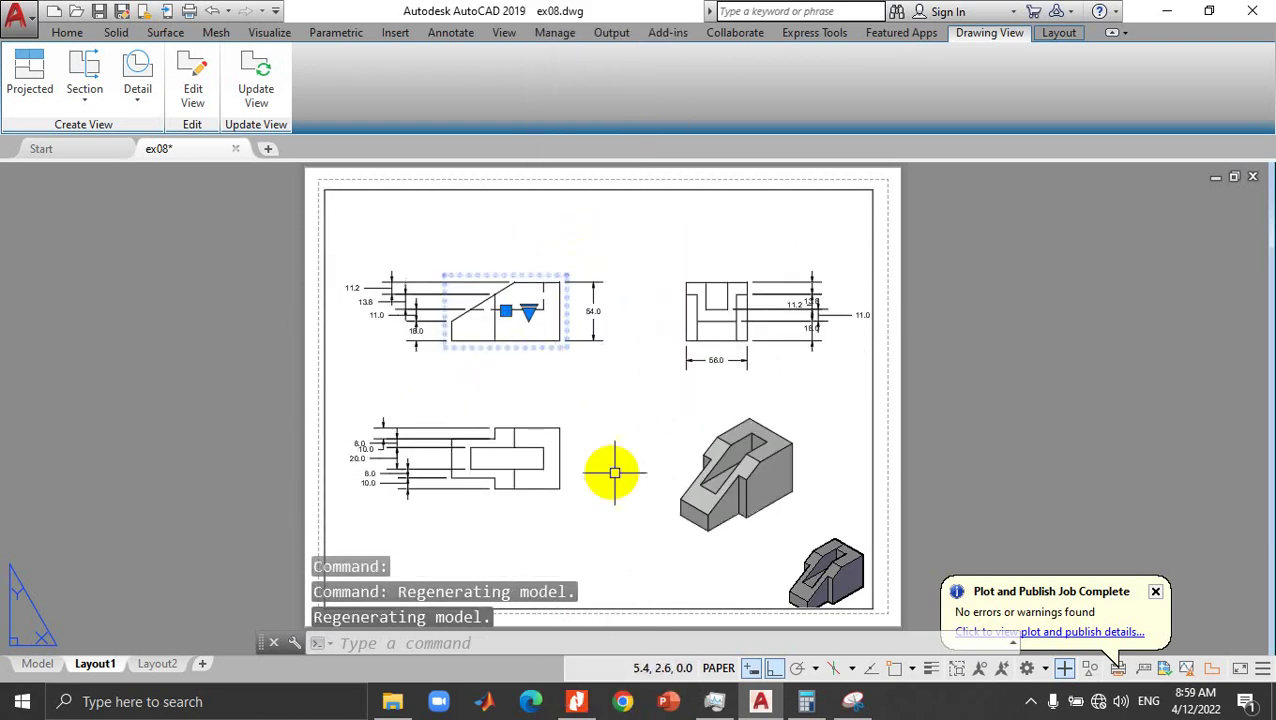
pyautogui.press('Escape')
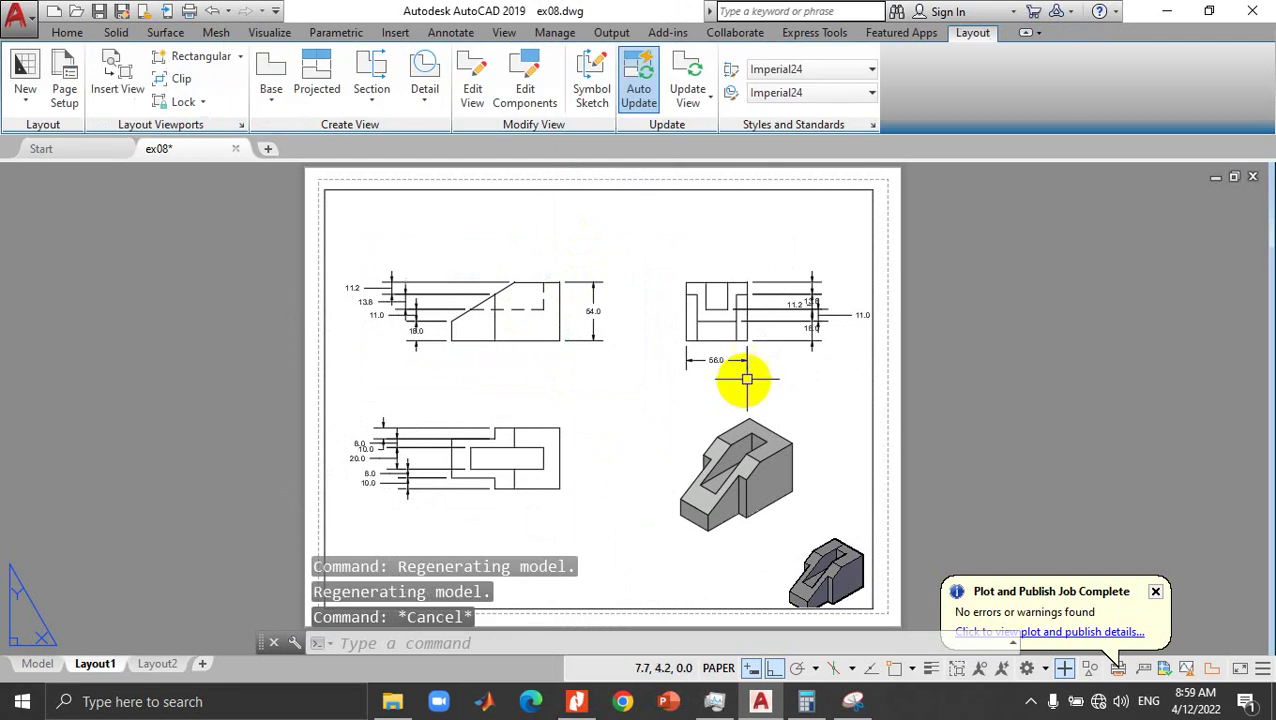
# Step: Erase the side view's dimensions and the 56.0 width dimension
pyautogui.click(793, 289)
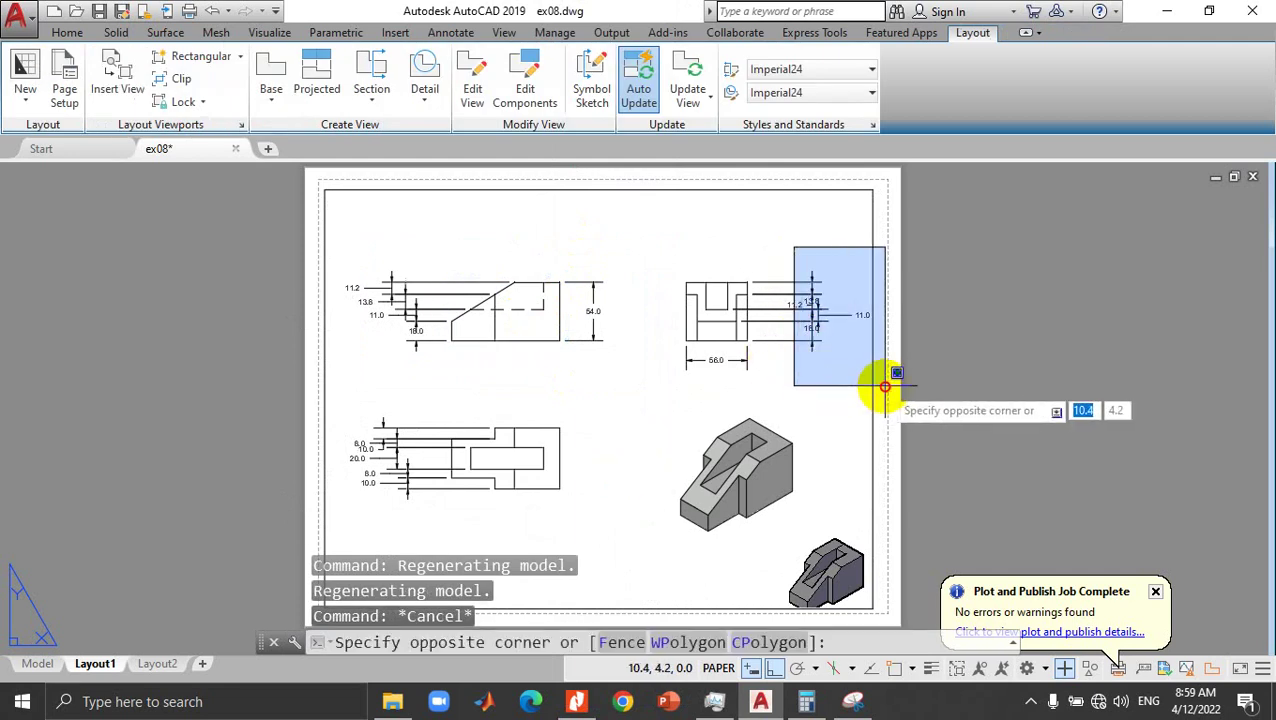
pyautogui.click(886, 380)
pyautogui.click(813, 337)
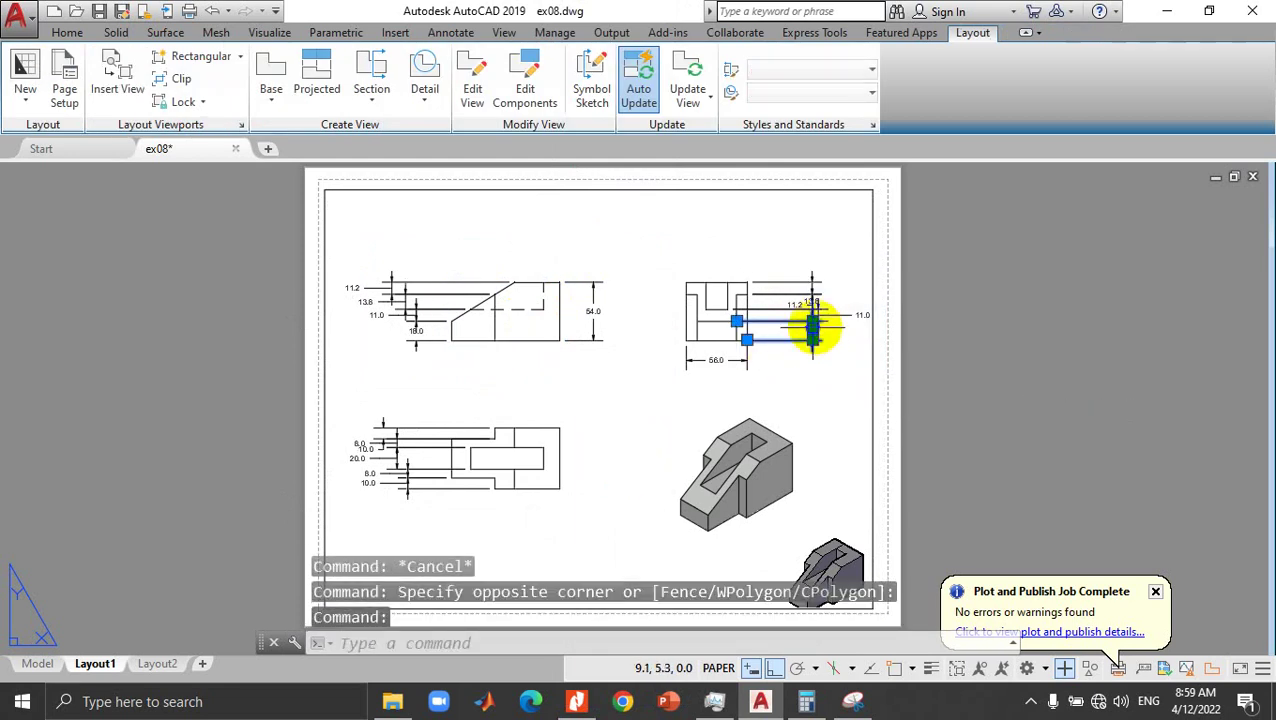
pyautogui.click(815, 300)
pyautogui.click(812, 293)
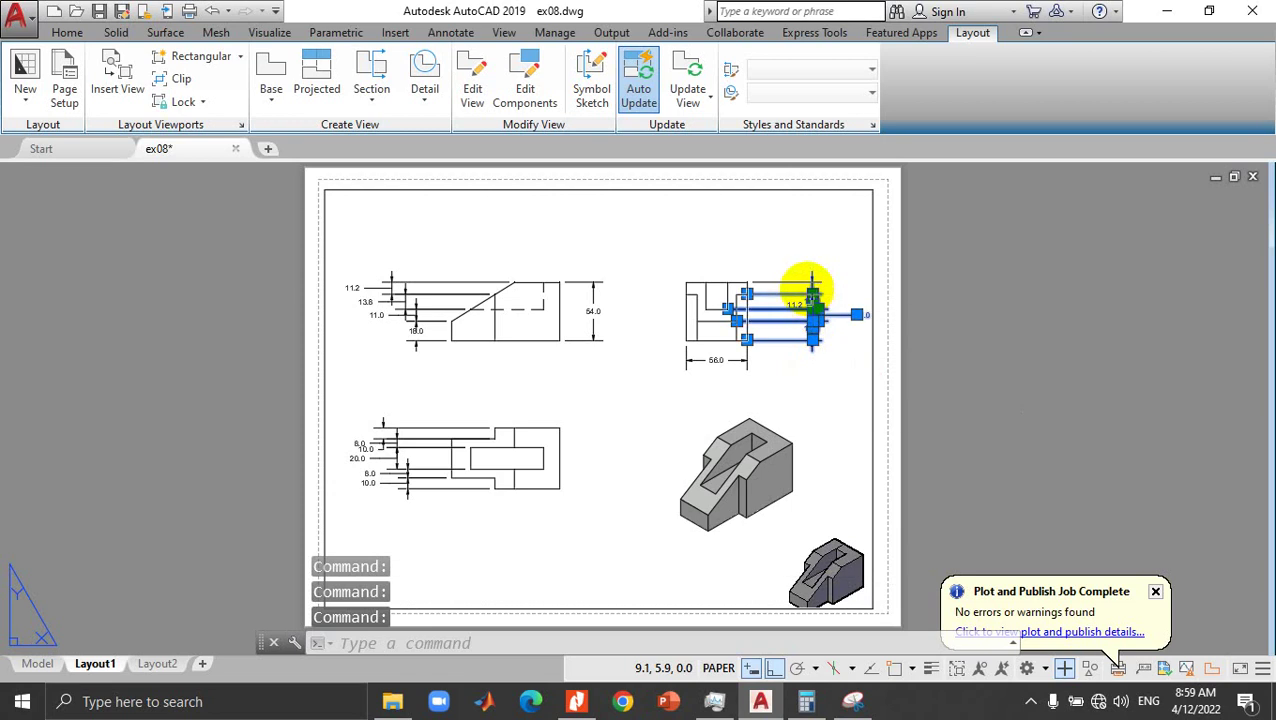
pyautogui.press('Delete')
pyautogui.click(745, 363)
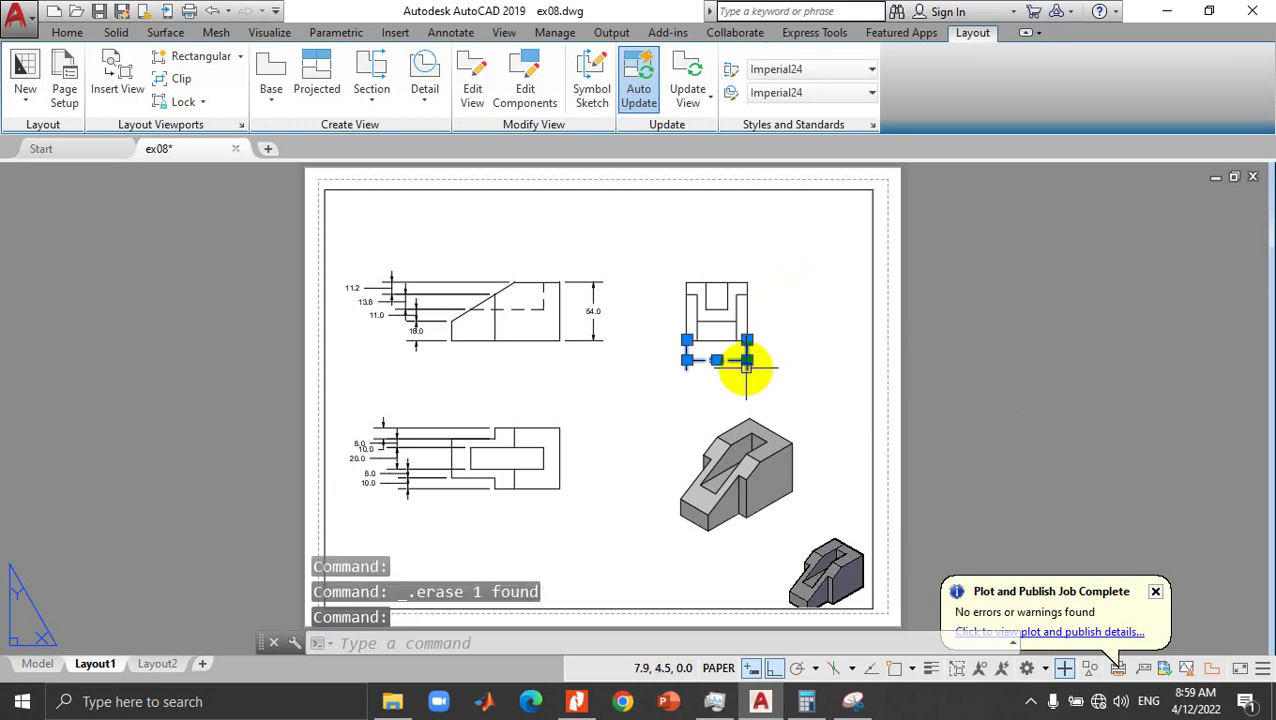
pyautogui.press('Delete')
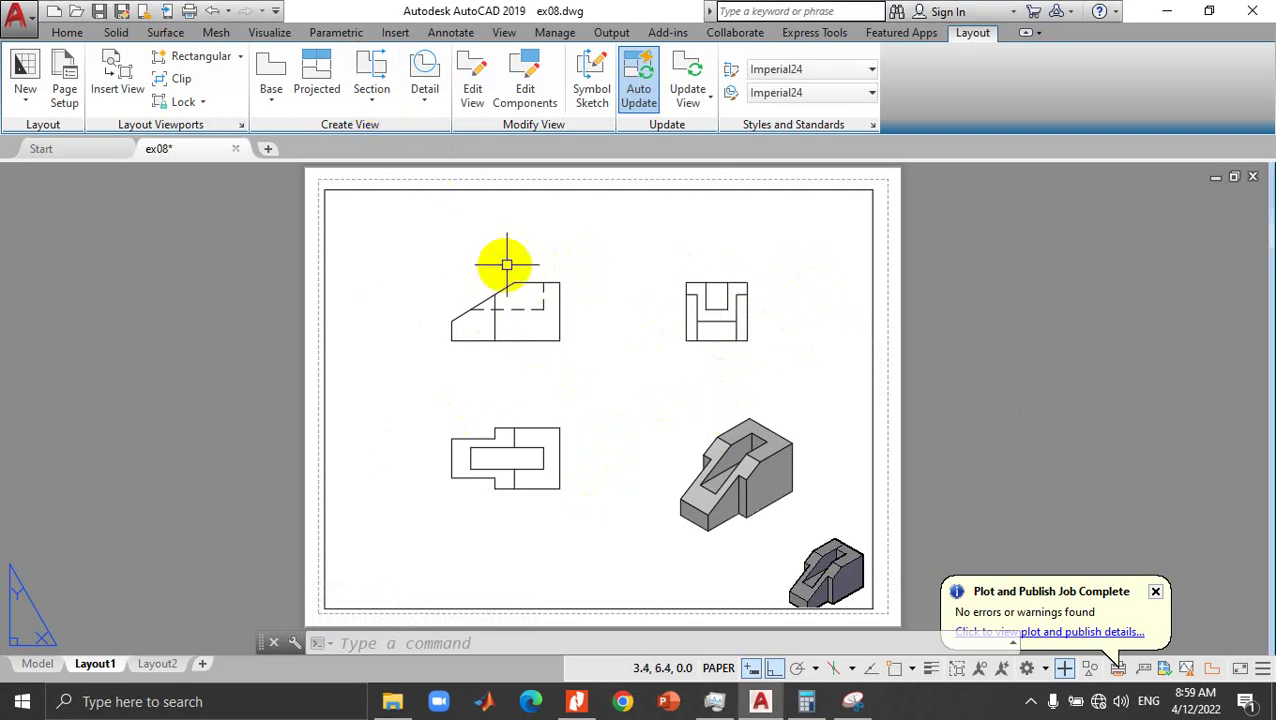
pyautogui.click(377, 112)
pyautogui.click(381, 132)
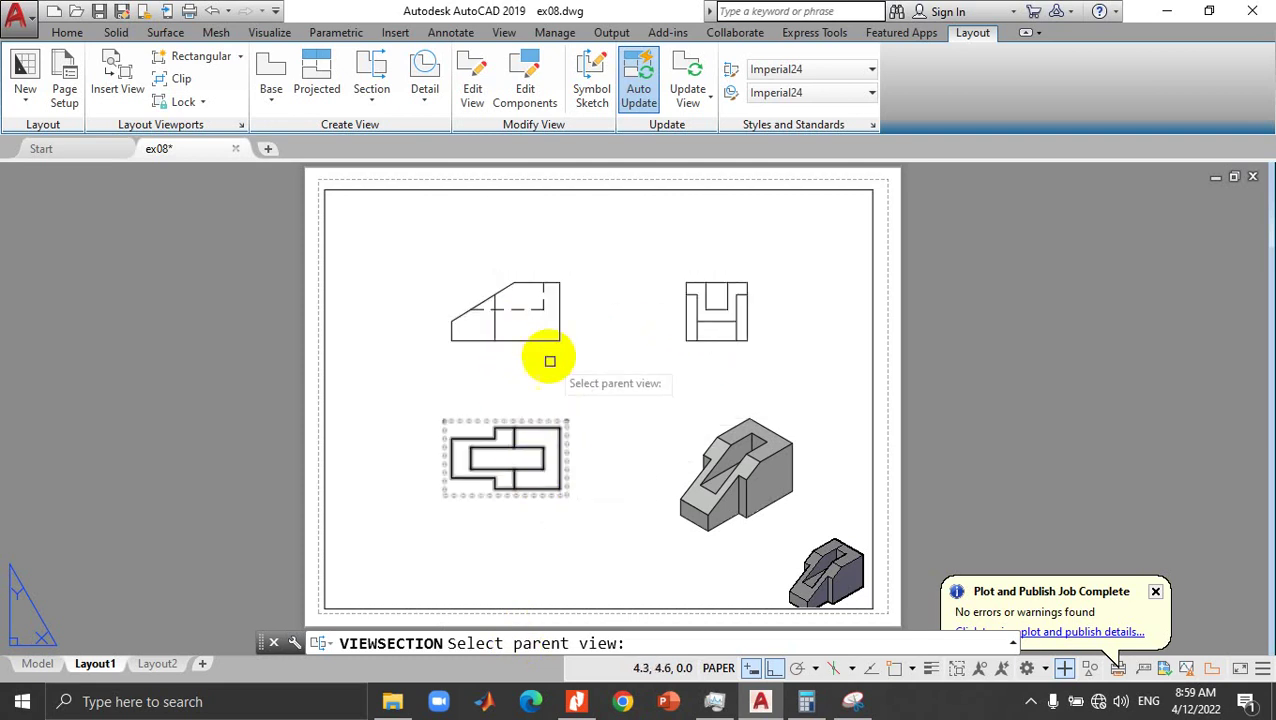
pyautogui.click(531, 300)
pyautogui.press('Return')
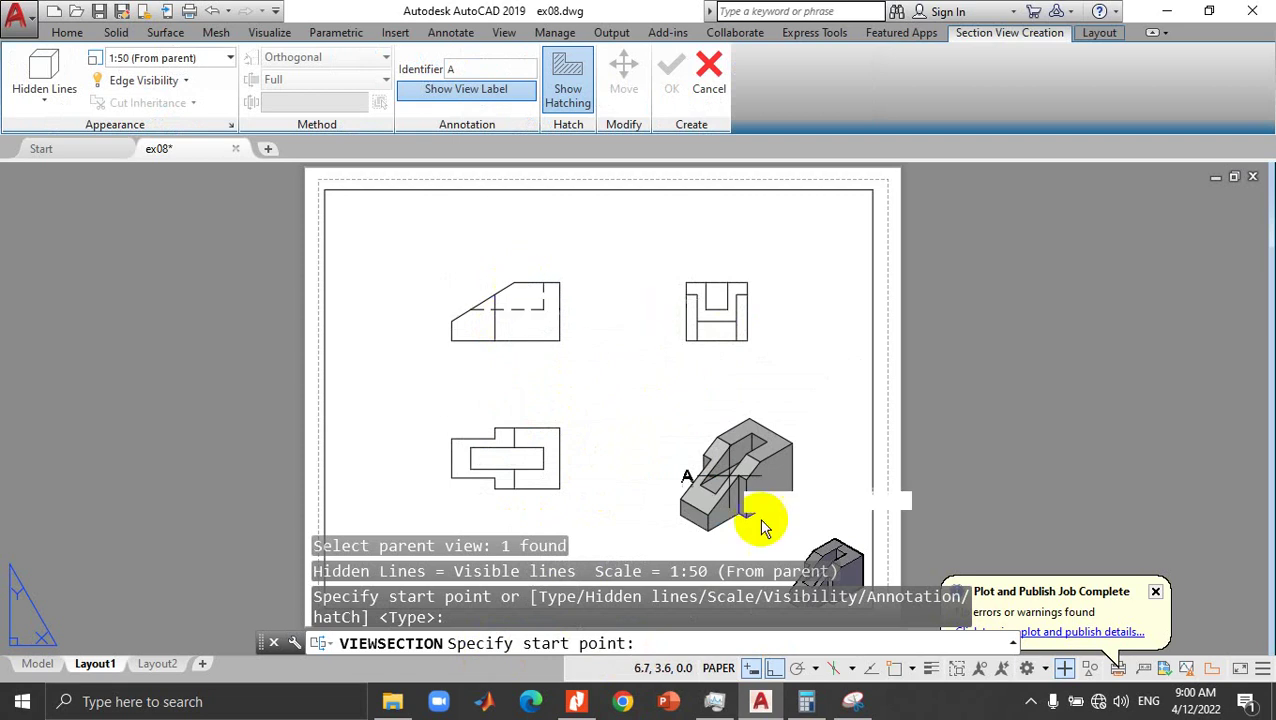
pyautogui.click(893, 671)
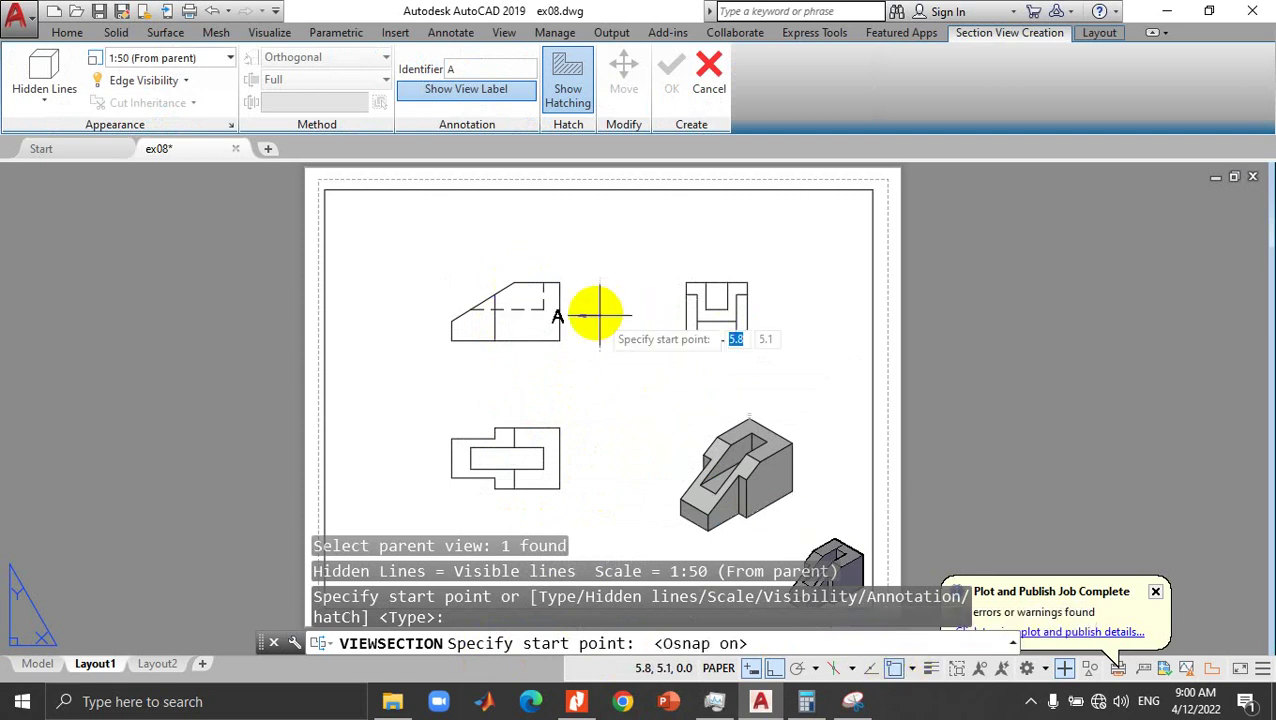
pyautogui.click(514, 282)
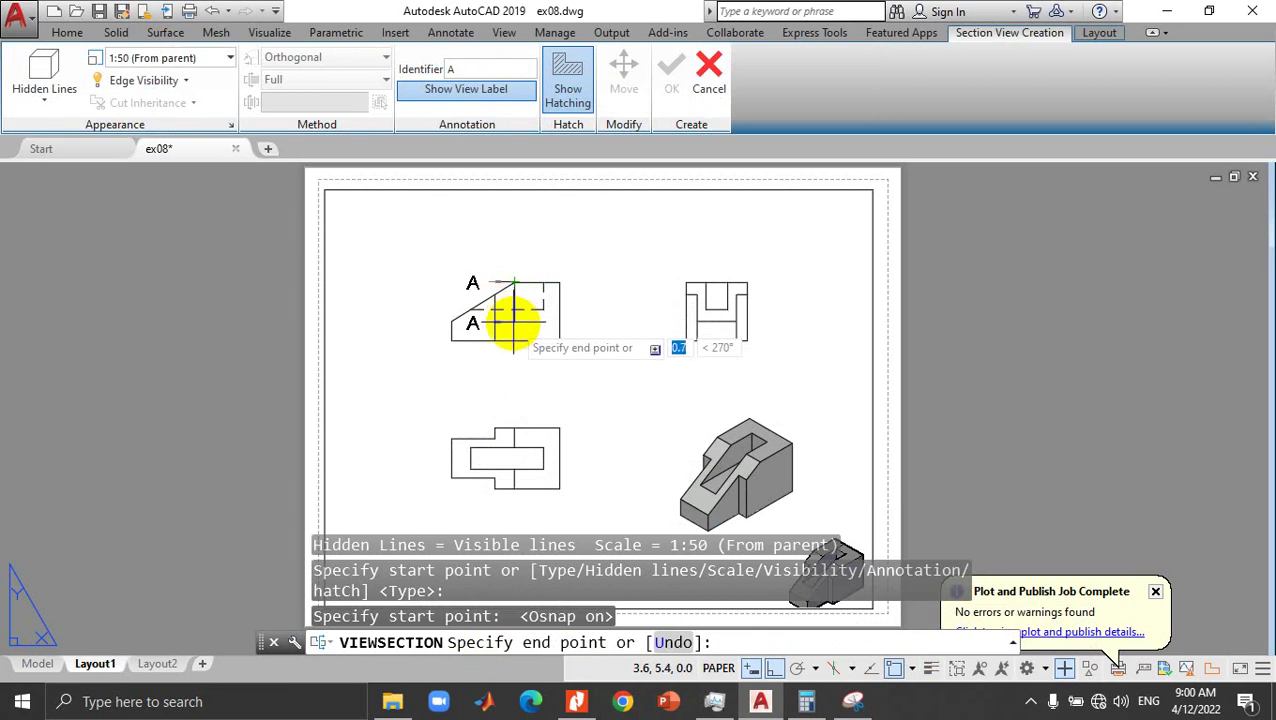
pyautogui.click(773, 669)
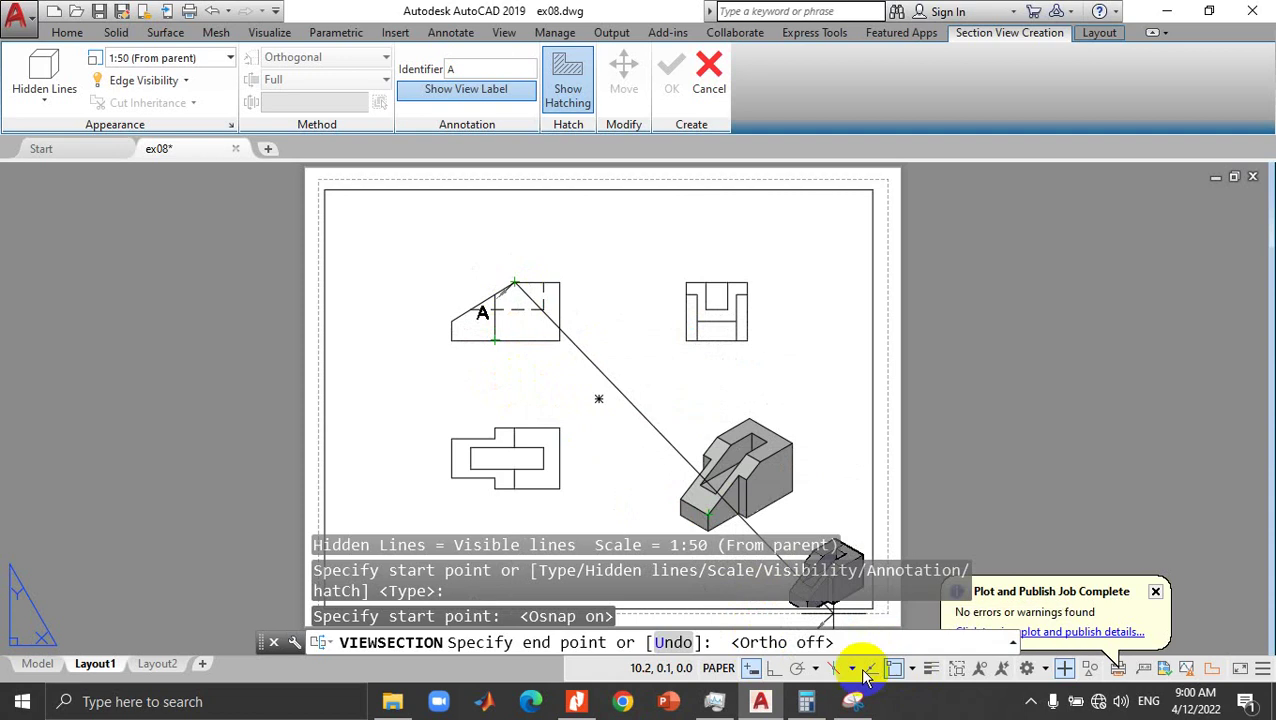
pyautogui.click(774, 668)
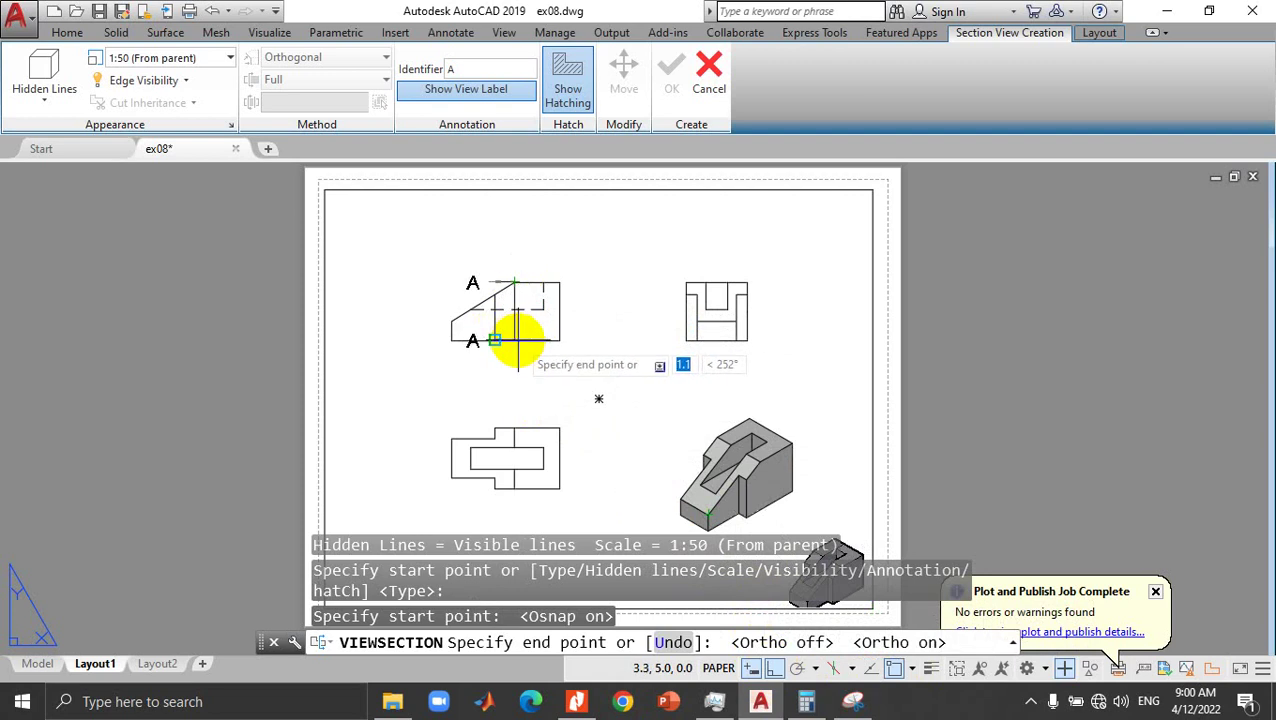
pyautogui.scroll(4, 513, 342)
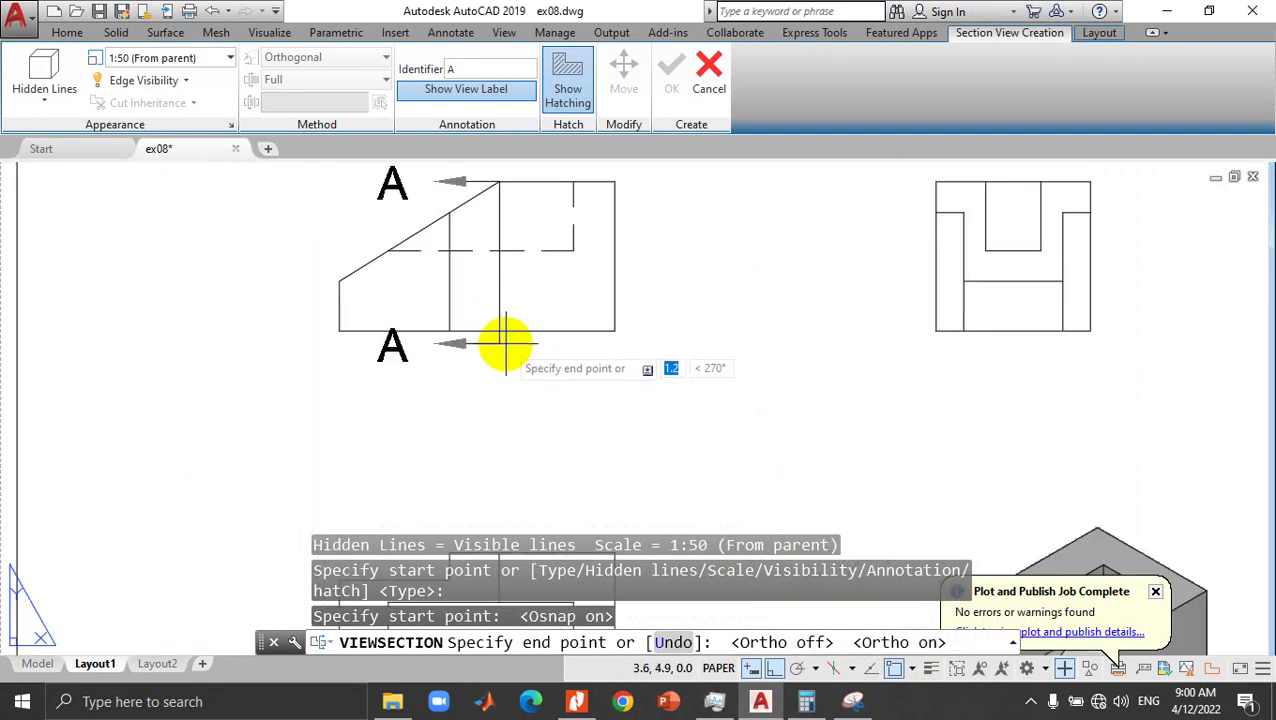
pyautogui.press('Escape')
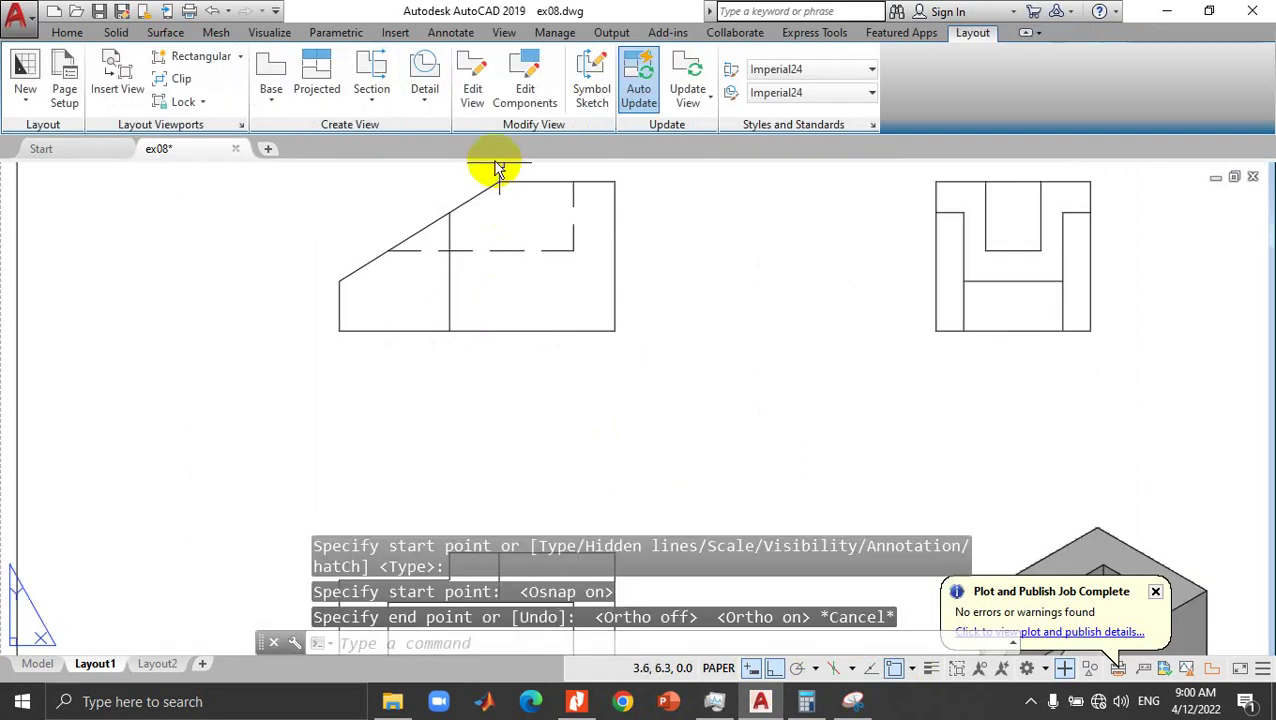
# Step: Check the A-A cut on the reference sketch, then zoom the layout back to its full extent
pyautogui.click(361, 104)
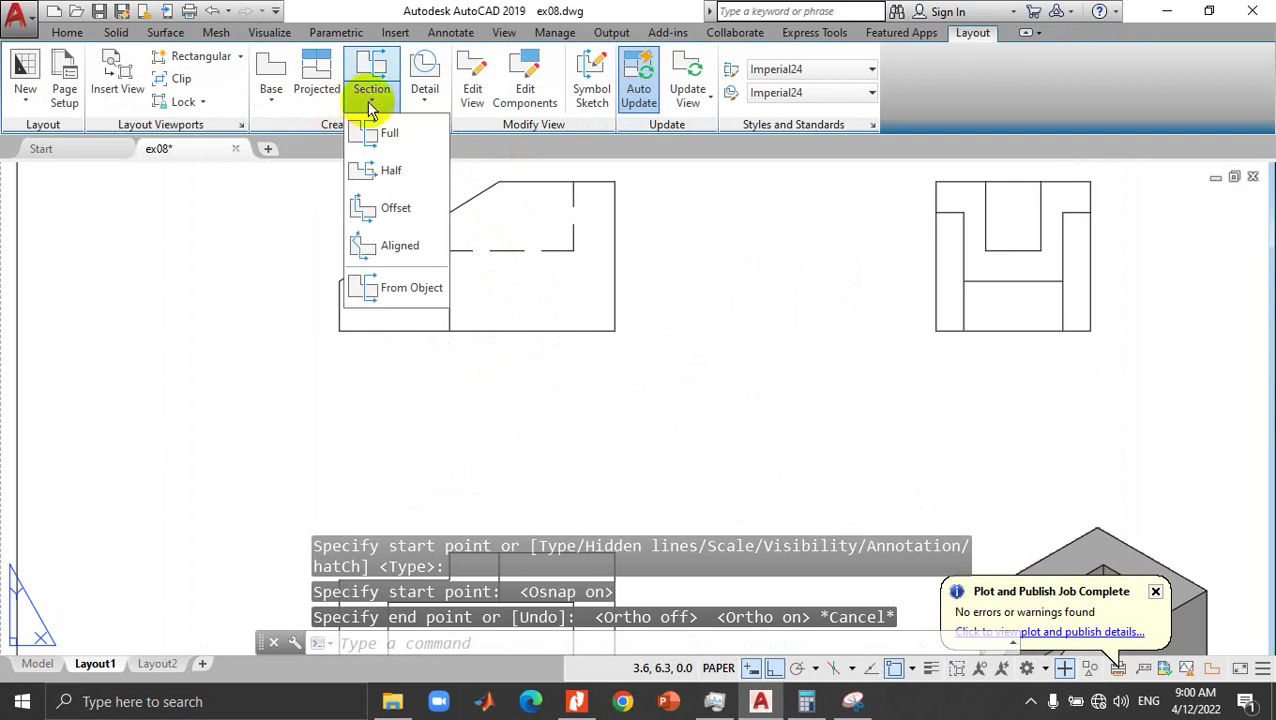
pyautogui.click(853, 701)
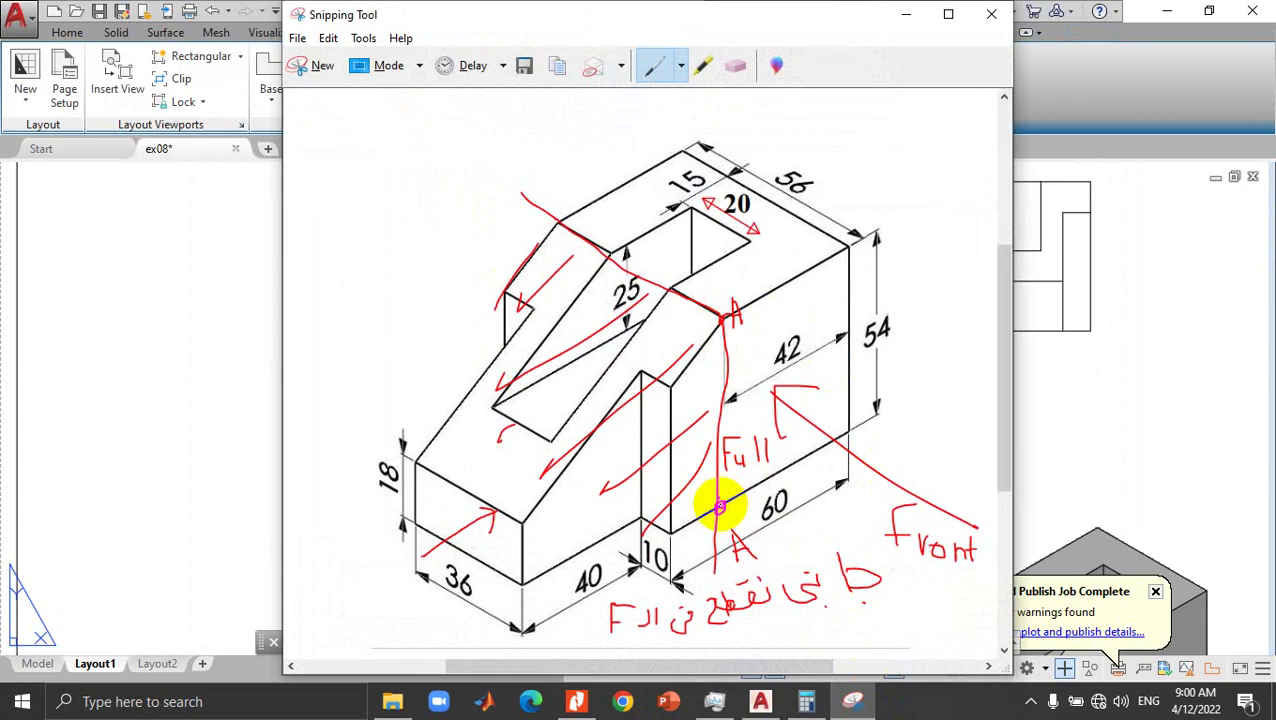
pyautogui.click(897, 24)
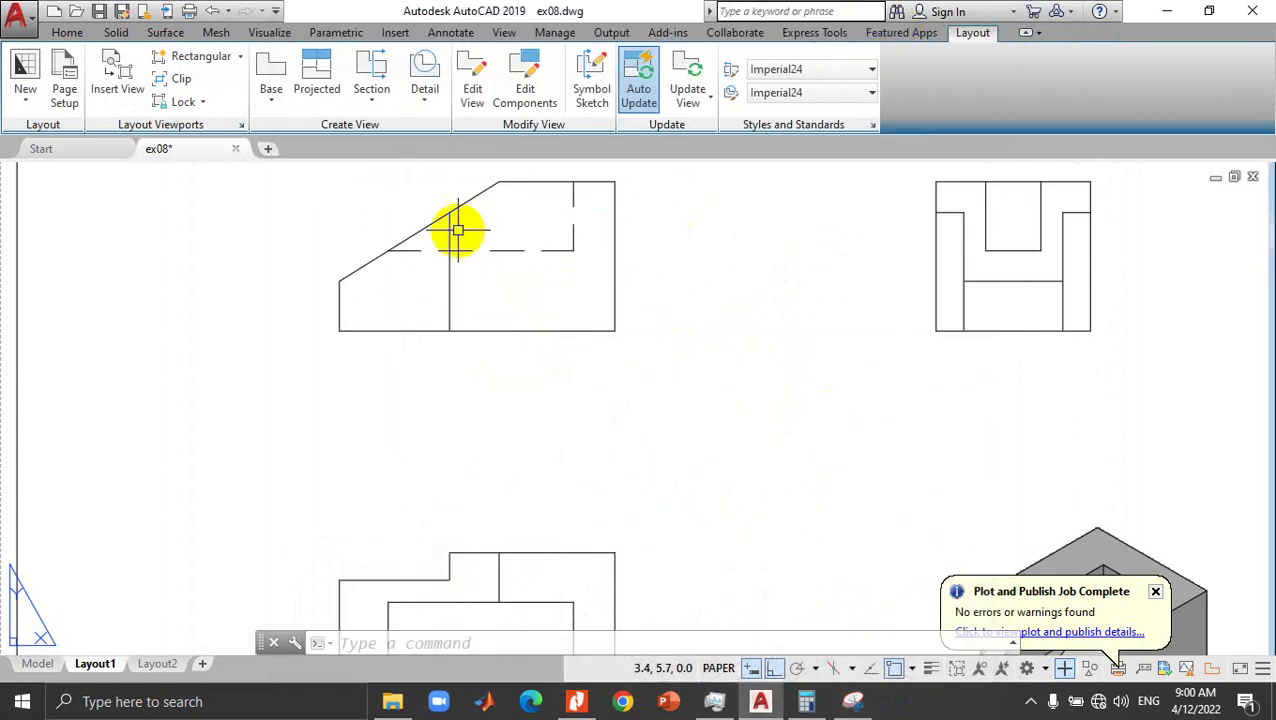
pyautogui.scroll(-1, 492, 231)
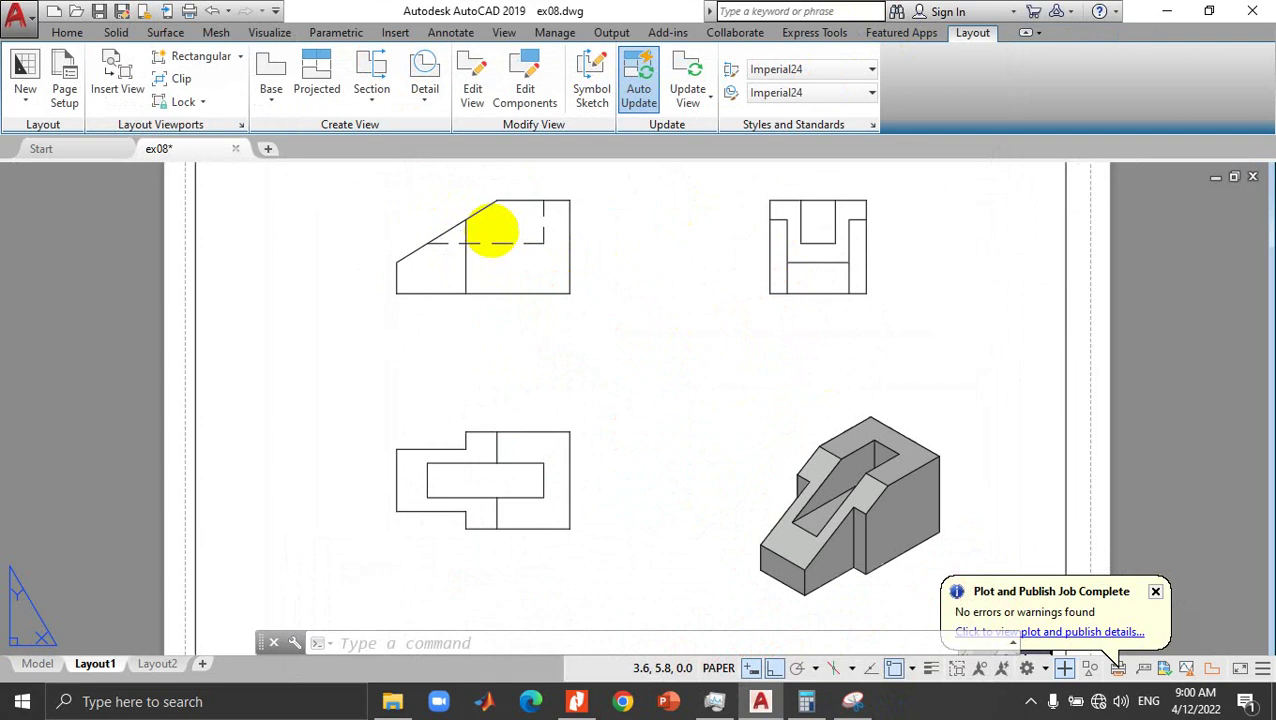
pyautogui.scroll(-1, 464, 322)
pyautogui.moveTo(464, 322); pyautogui.dragTo(450, 368, button='middle')
pyautogui.middleClick(450, 366)
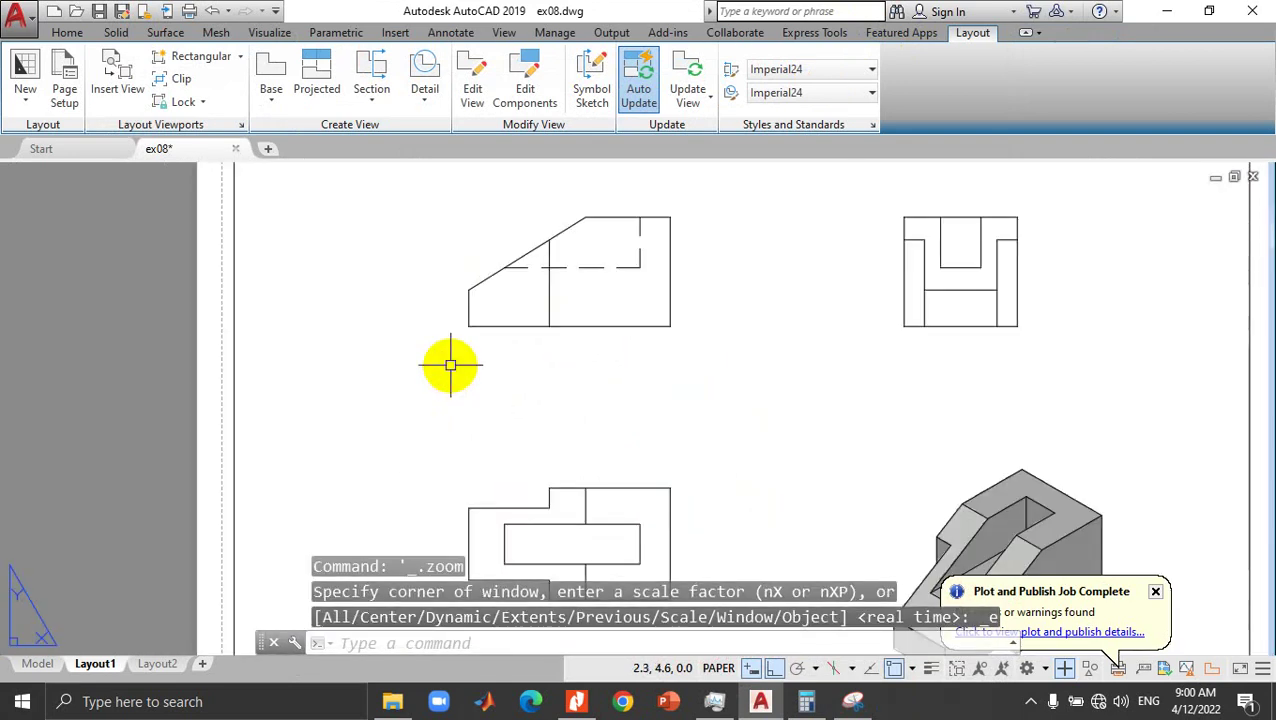
pyautogui.click(376, 113)
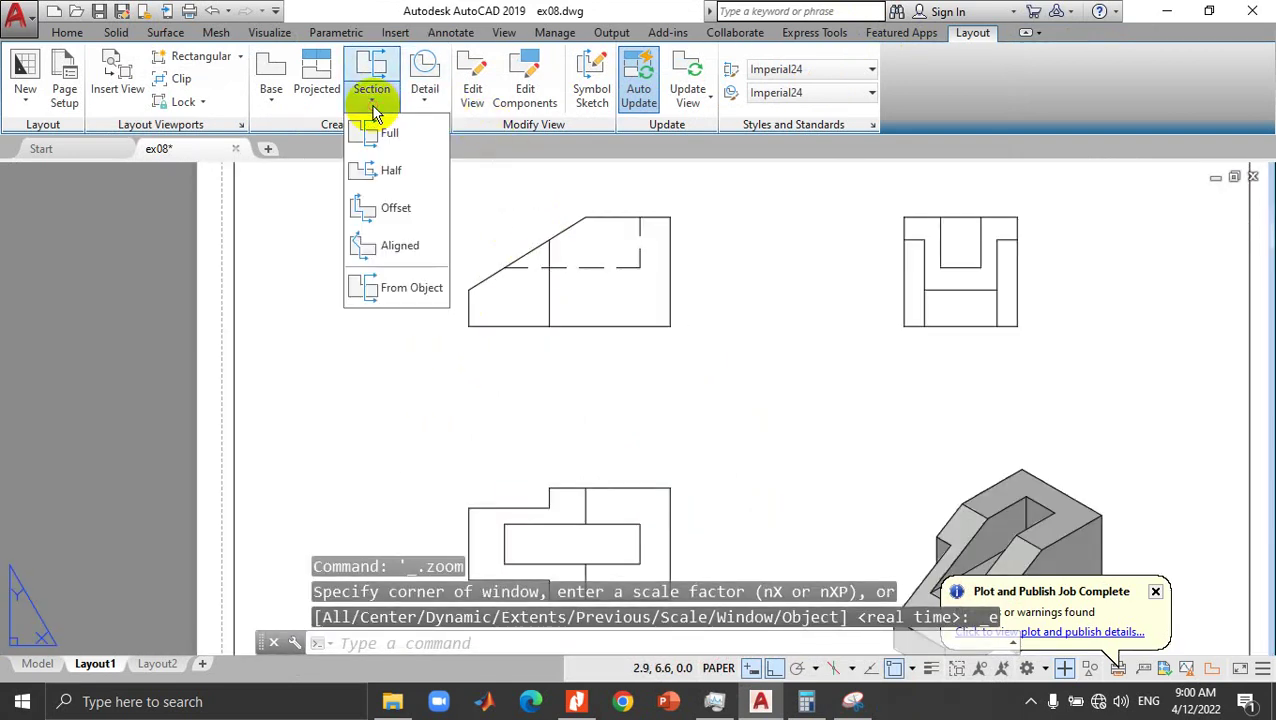
# Step: Cut full section A-A vertically through the sloped front view and place it to the left at 1:50
pyautogui.click(387, 140)
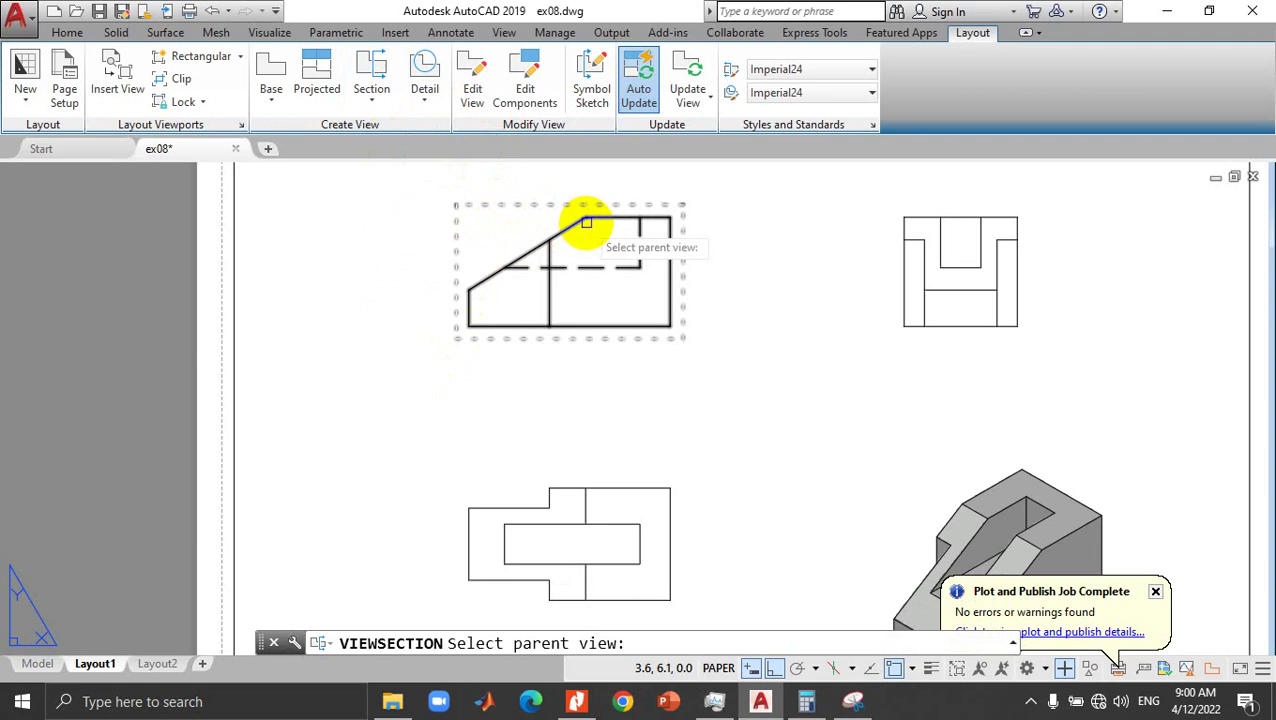
pyautogui.click(585, 252)
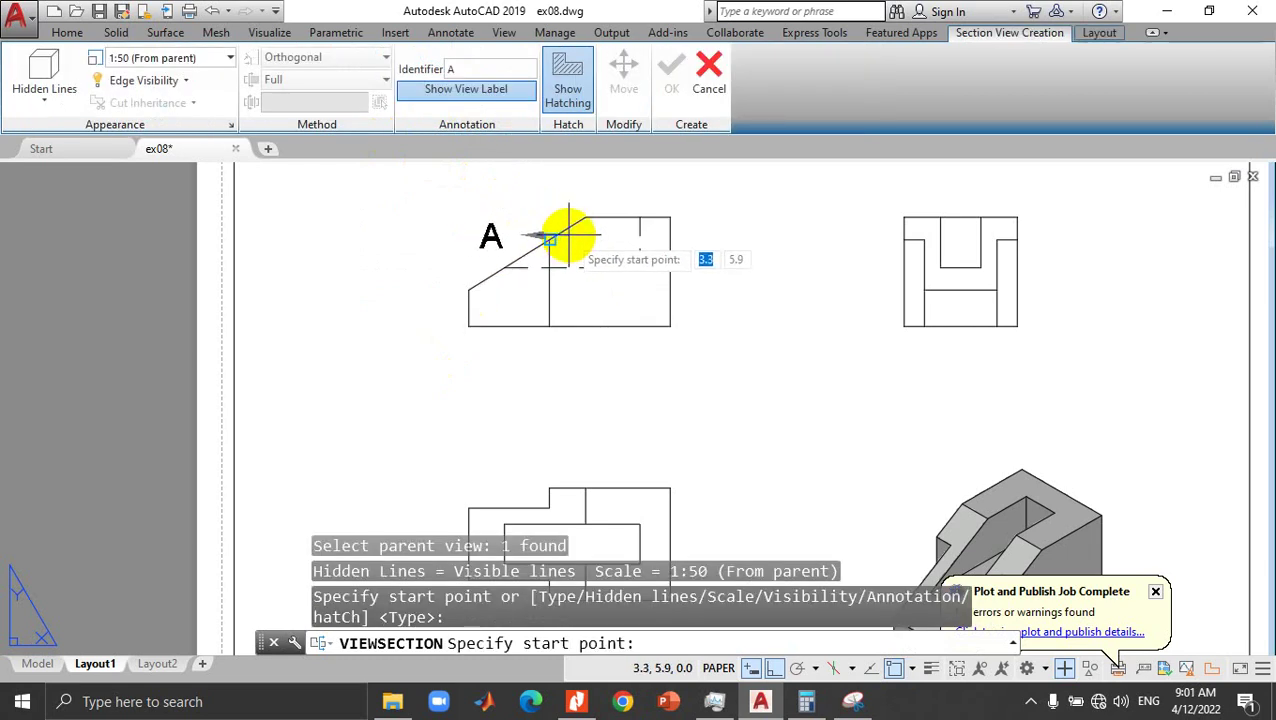
pyautogui.click(587, 218)
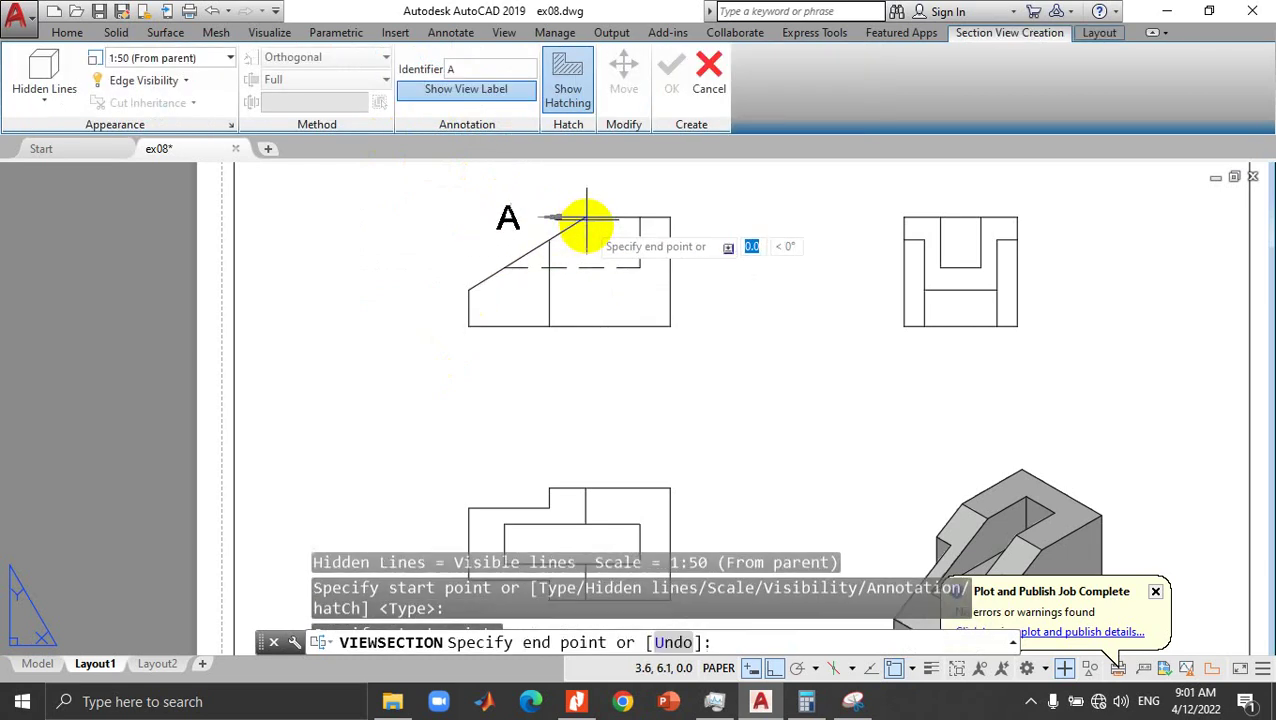
pyautogui.click(581, 381)
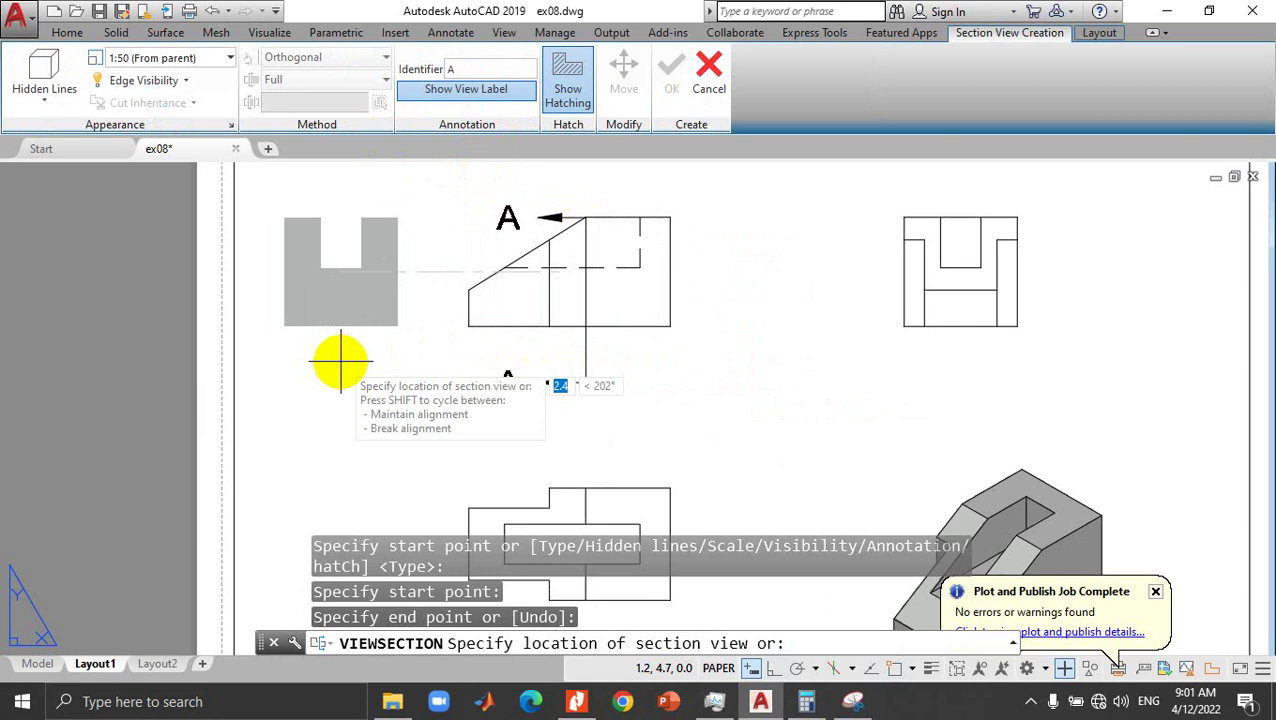
pyautogui.click(340, 361)
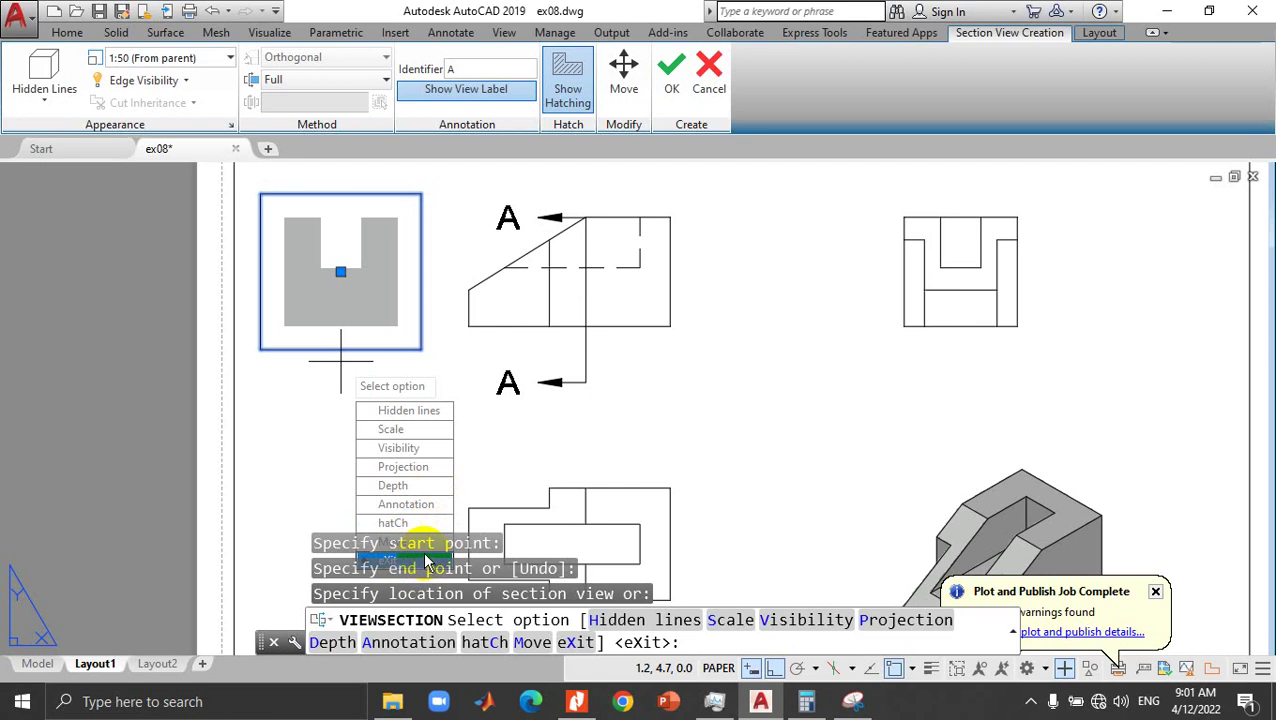
pyautogui.press('Return')
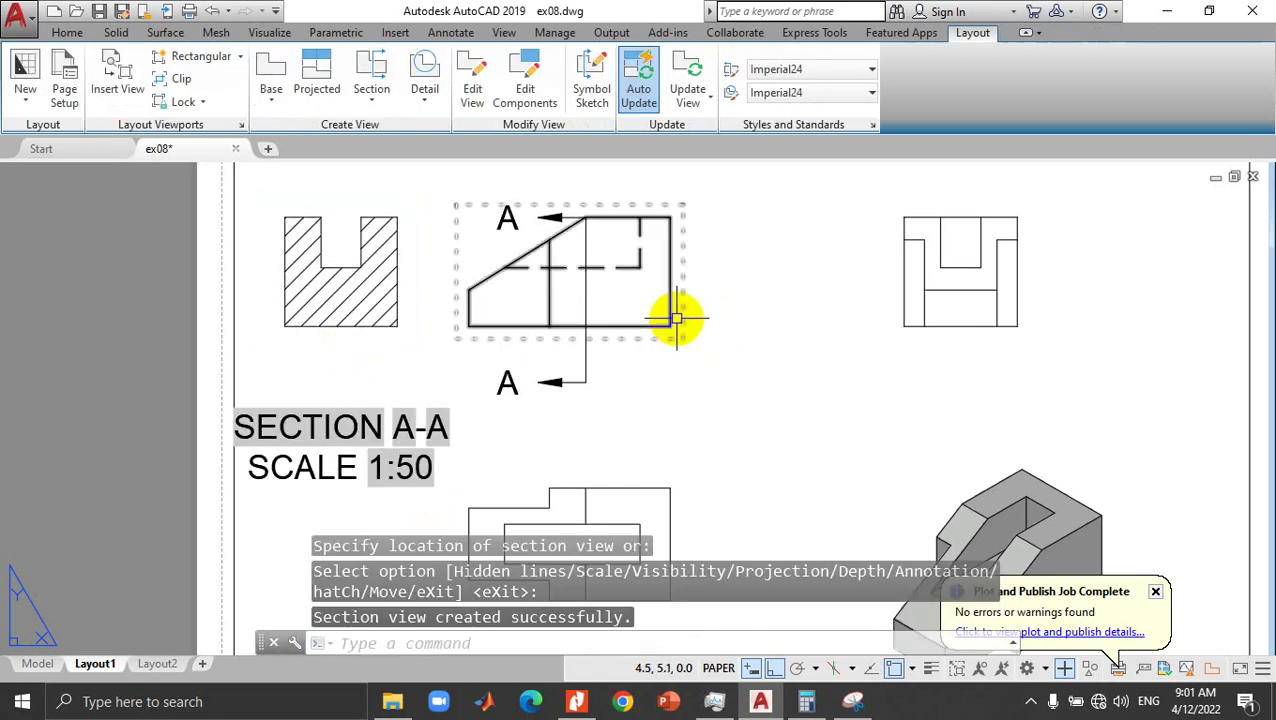
pyautogui.click(371, 100)
# Step: Cut section B-B through the front view, place it right of the side view, and reopen the reference sketch
pyautogui.click(379, 130)
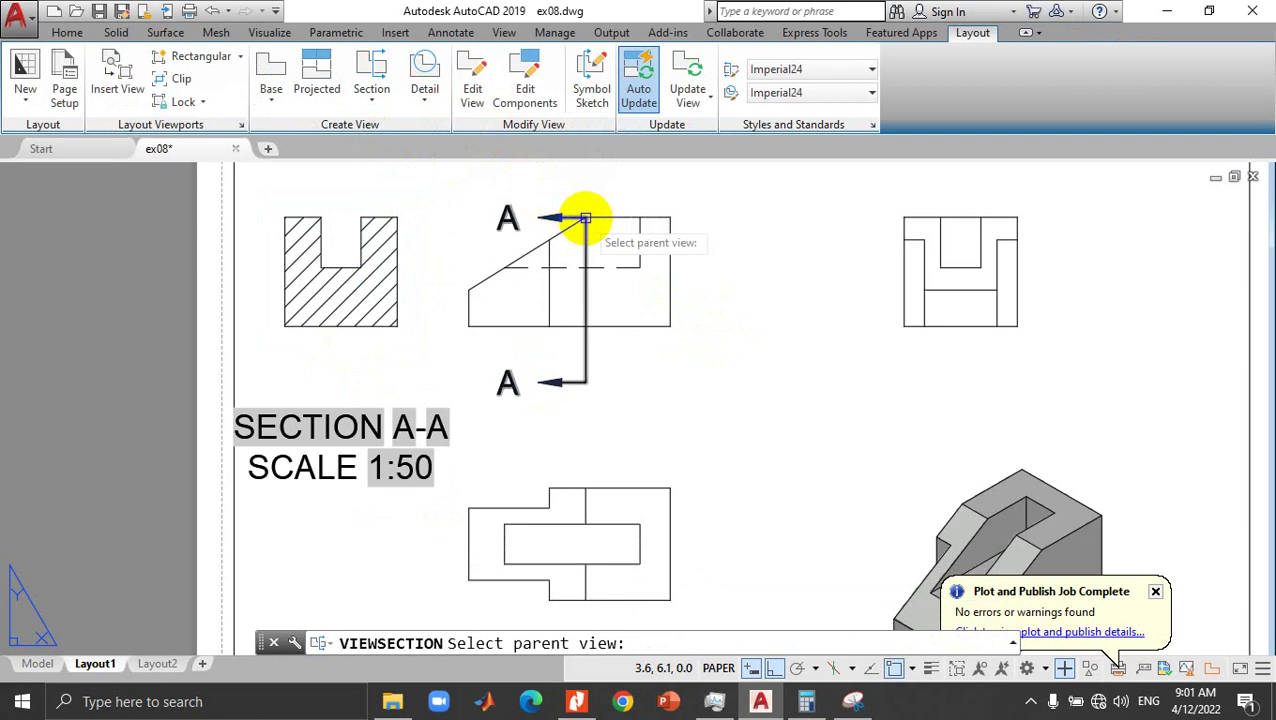
pyautogui.click(602, 238)
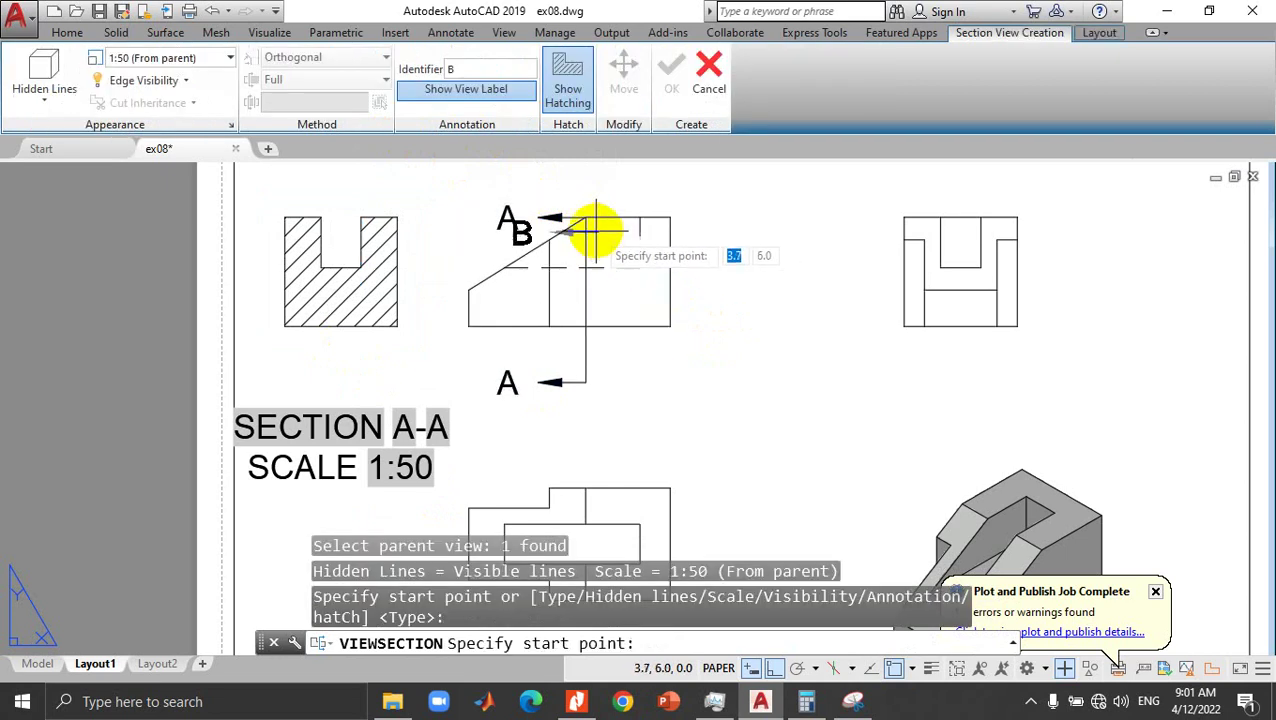
pyautogui.click(586, 217)
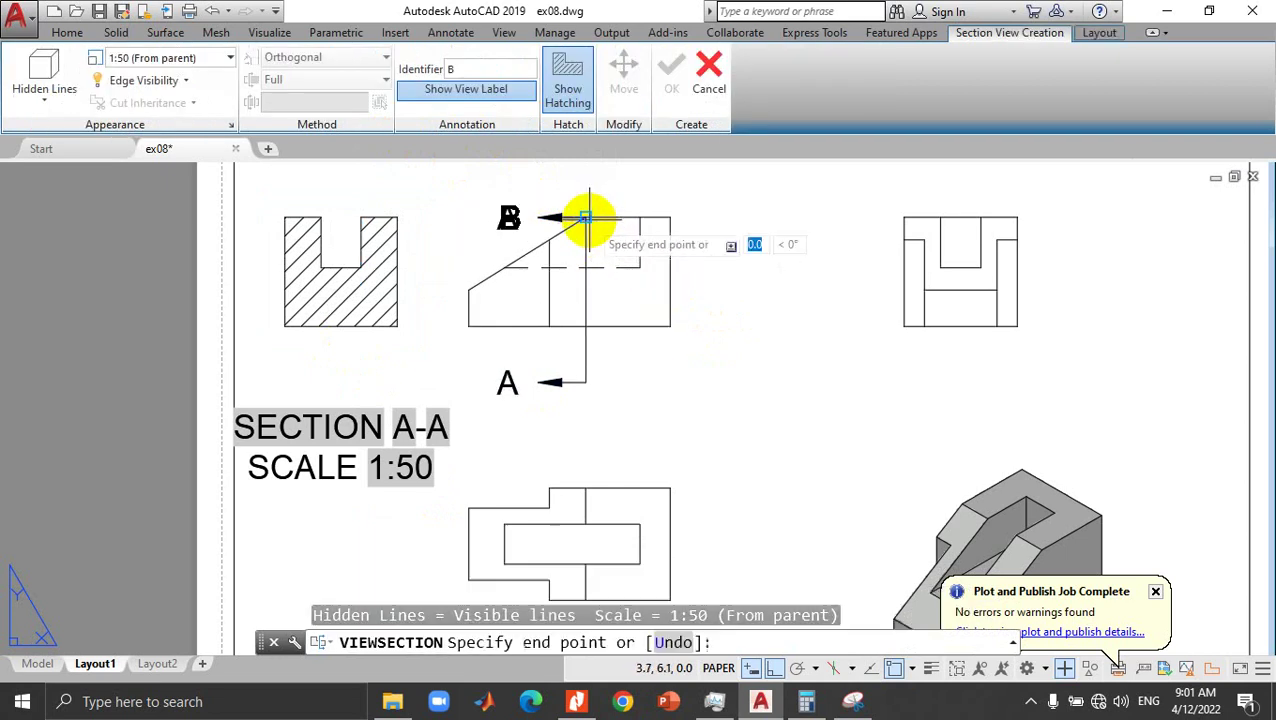
pyautogui.click(670, 400)
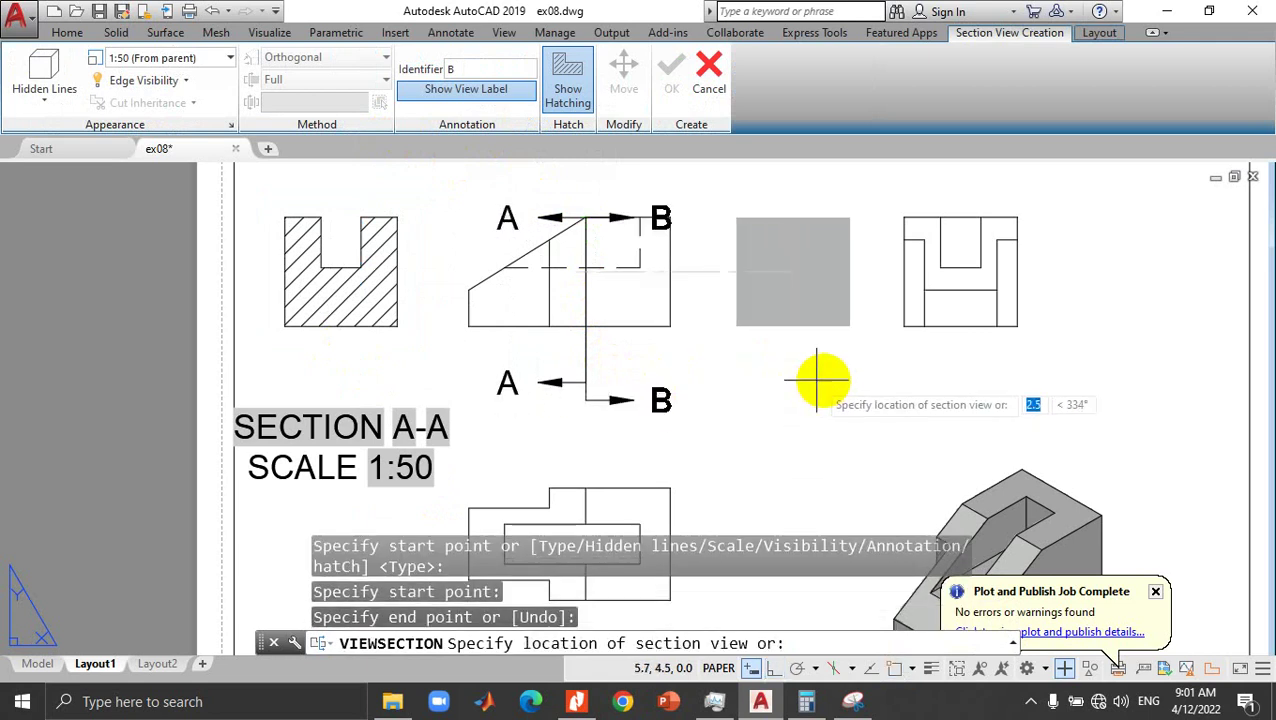
pyautogui.click(1163, 385)
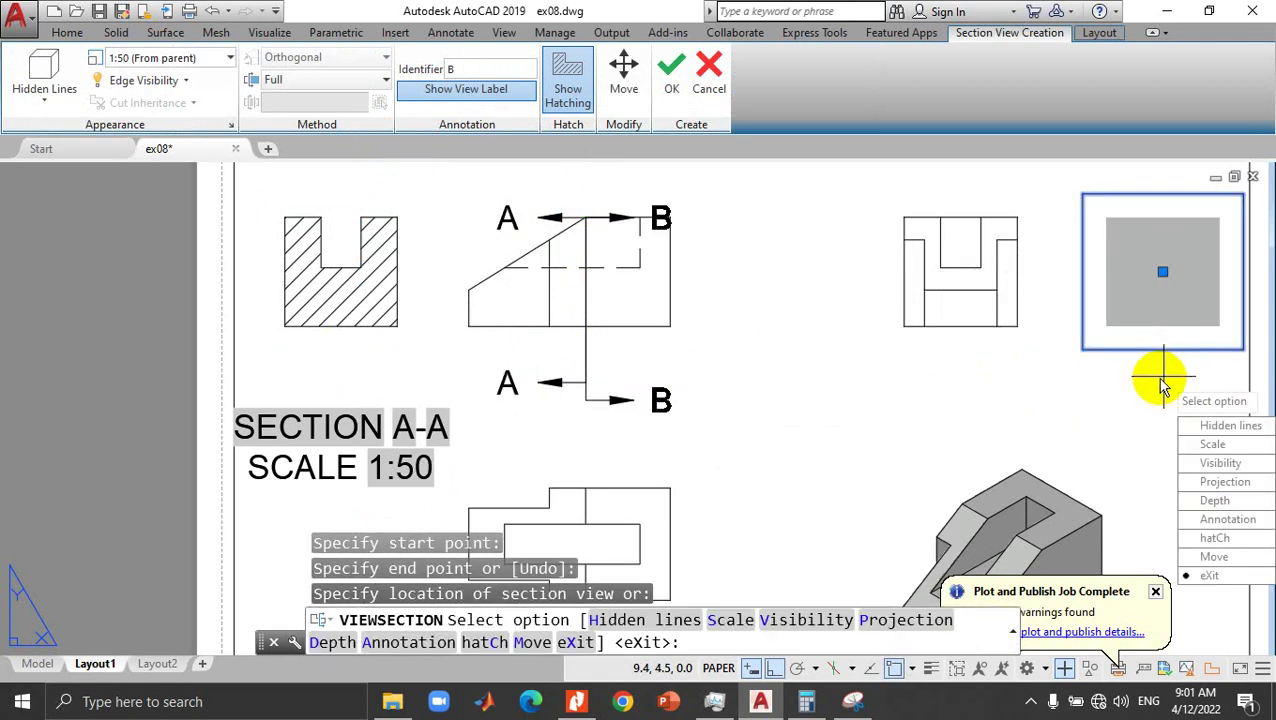
pyautogui.click(1176, 570)
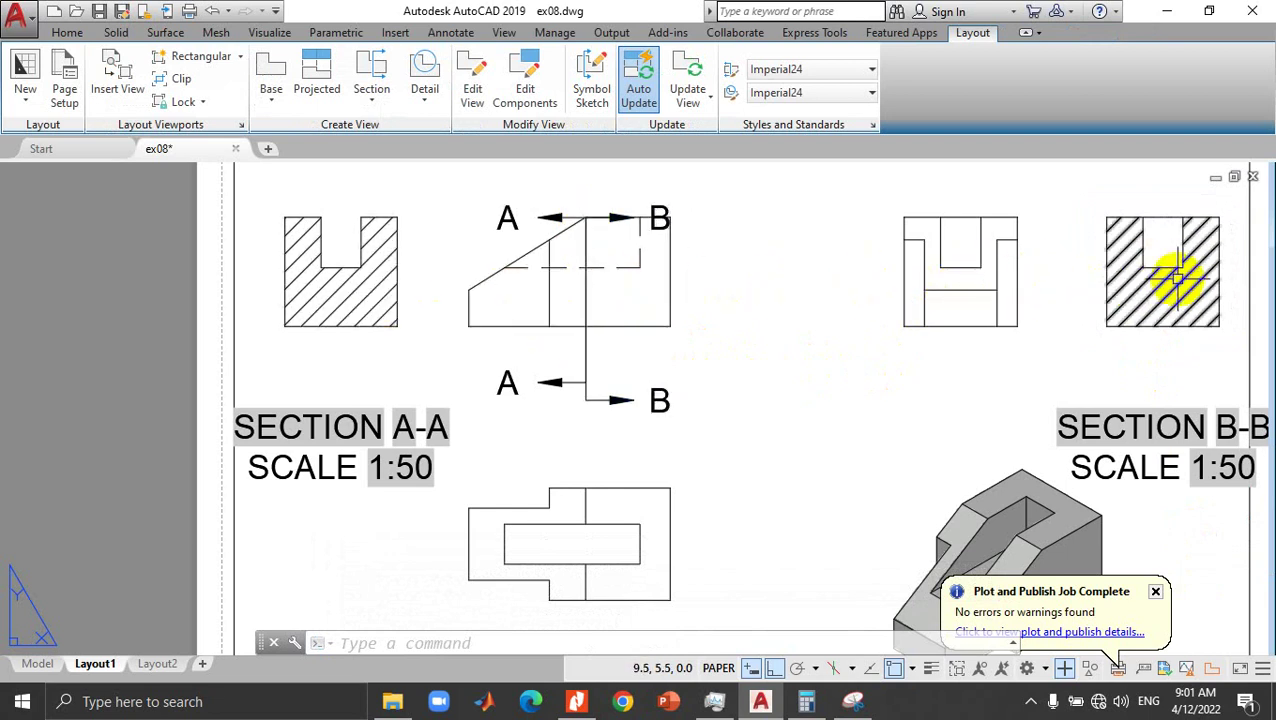
pyautogui.click(853, 701)
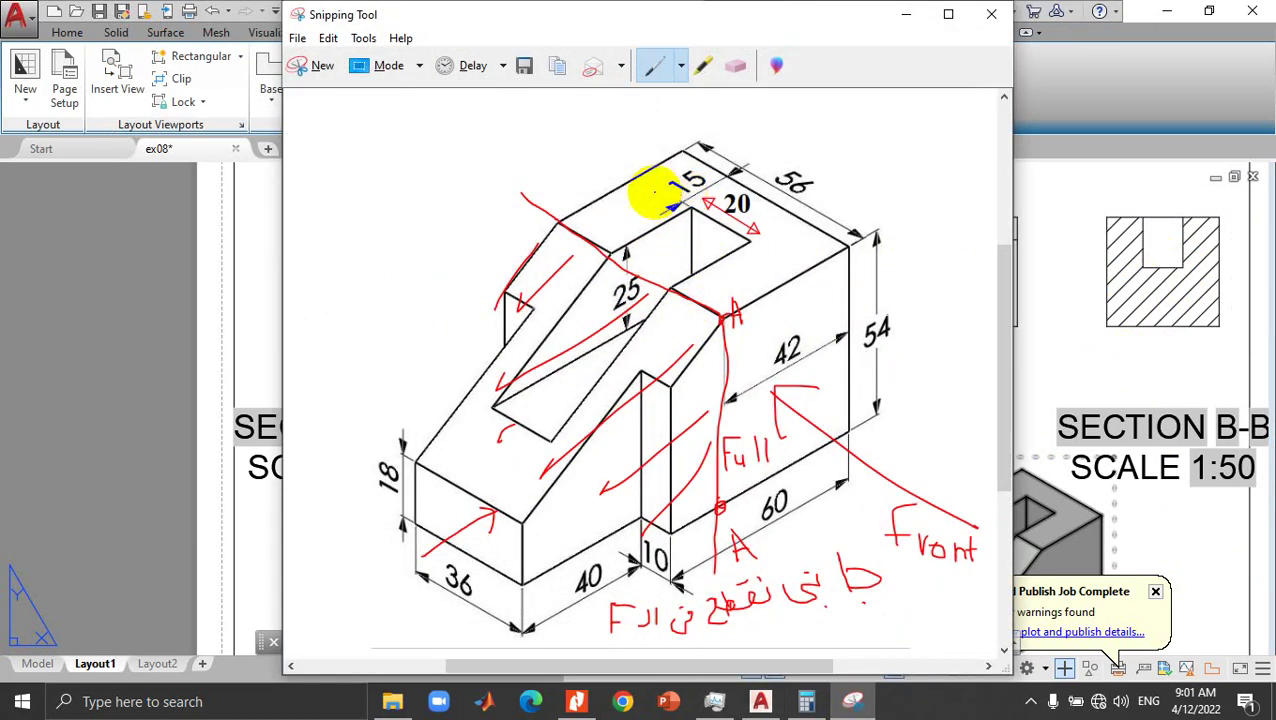
# Step: Draw a red freehand line through the slot on the isometric sketch, then minimize Snipping Tool
pyautogui.moveTo(566, 228)
pyautogui.mouseDown()
pyautogui.moveTo(566, 453)
pyautogui.moveTo(710, 425)
pyautogui.moveTo(698, 315)
pyautogui.moveTo(690, 460)
pyautogui.moveTo(555, 456)
pyautogui.mouseUp()
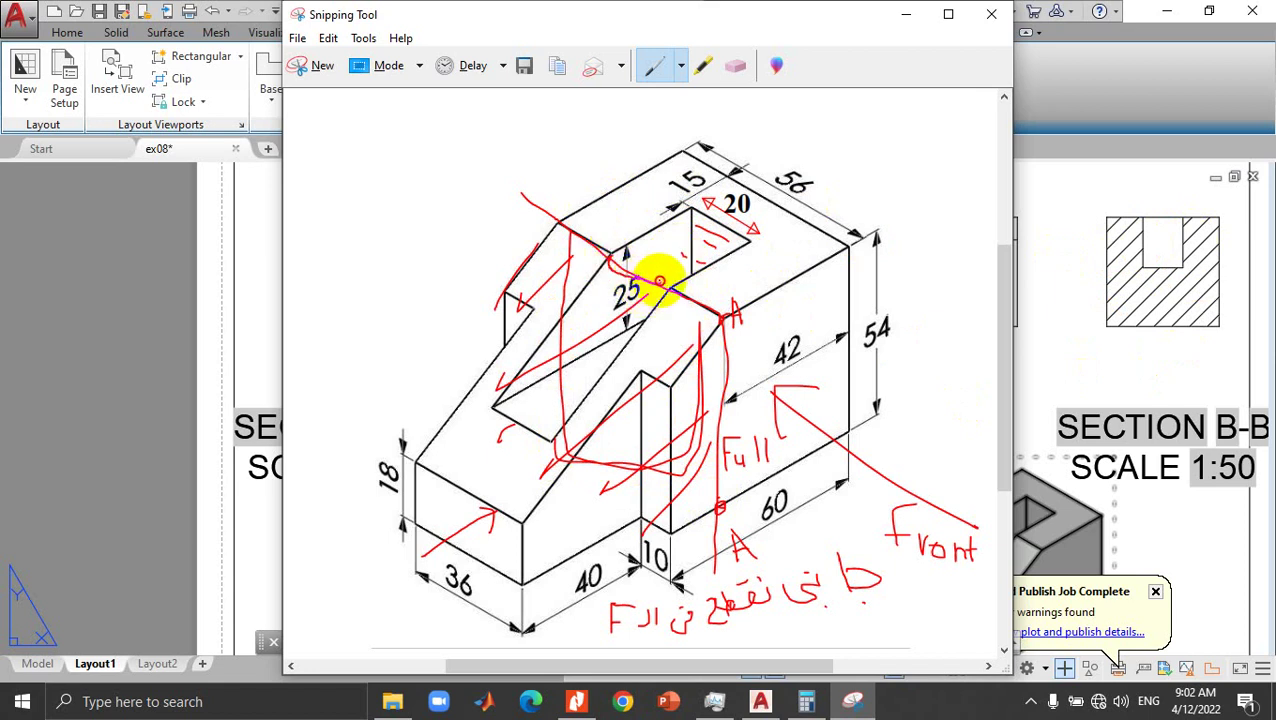
pyautogui.click(906, 15)
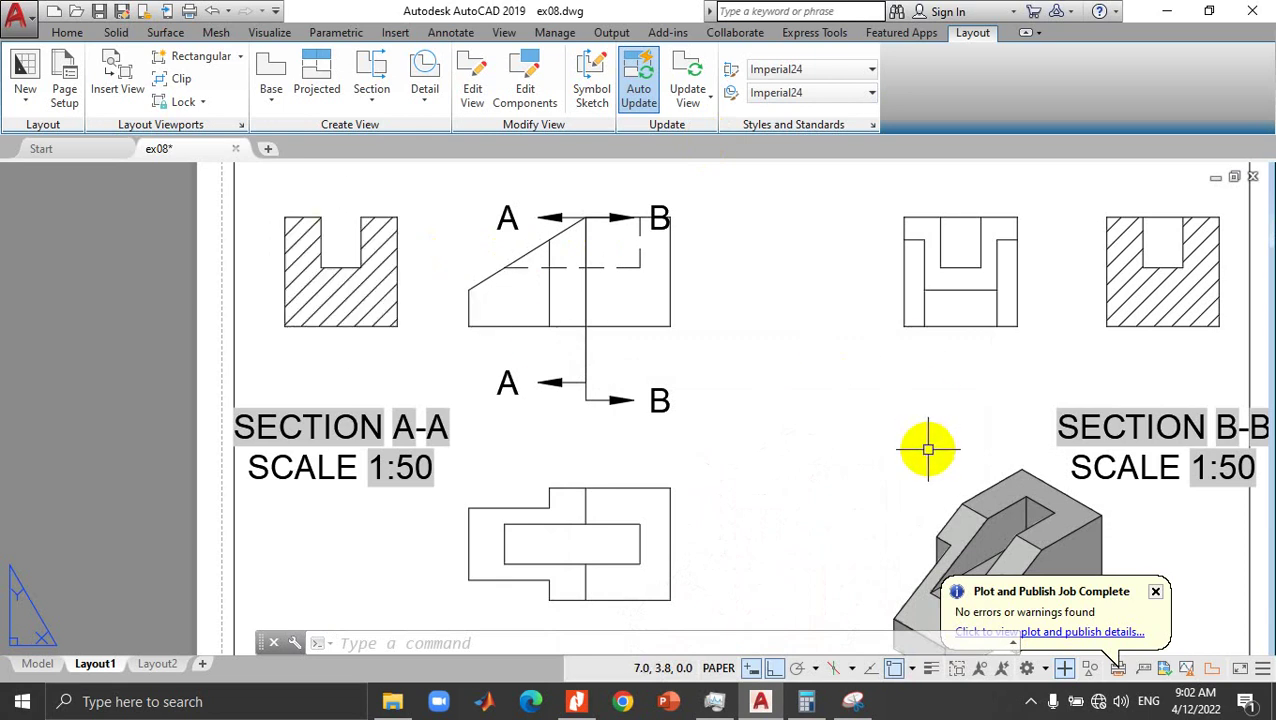
# Step: Switch to Model space, restore the home isometric view, and apply the X-Ray visual style
pyautogui.click(40, 665)
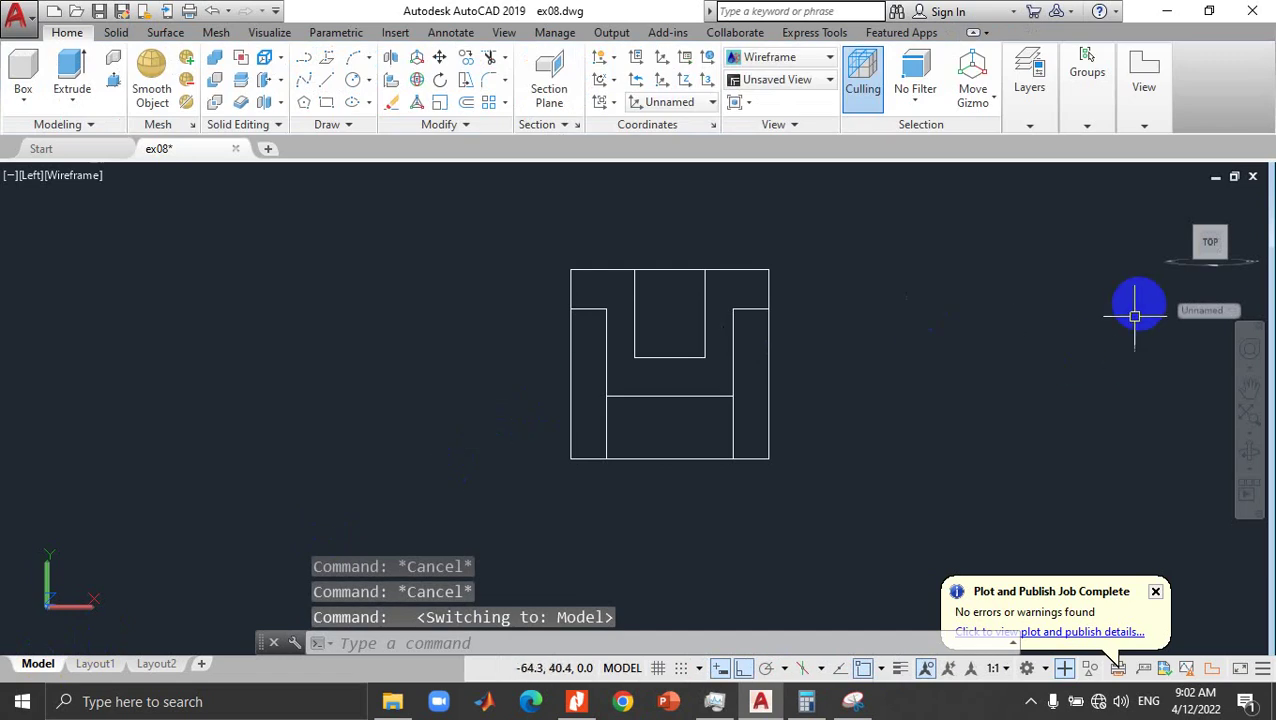
pyautogui.moveTo(1134, 191); pyautogui.dragTo(1170, 200)
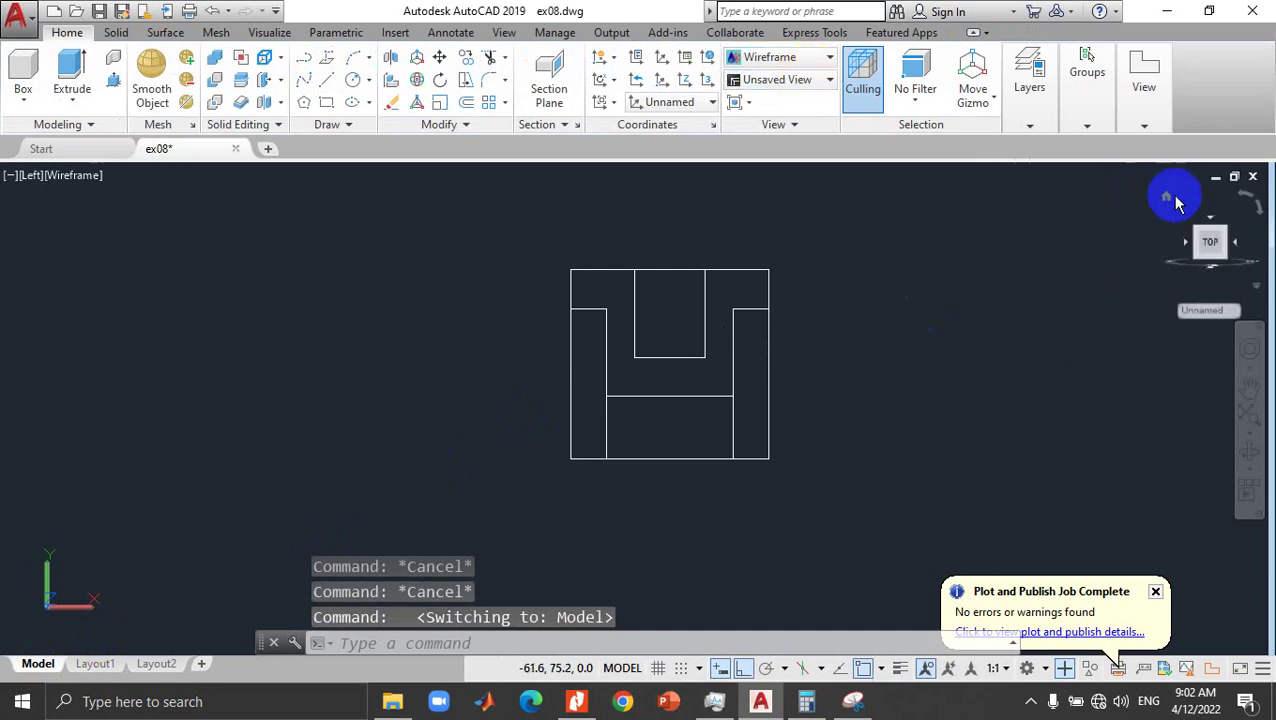
pyautogui.click(1166, 196)
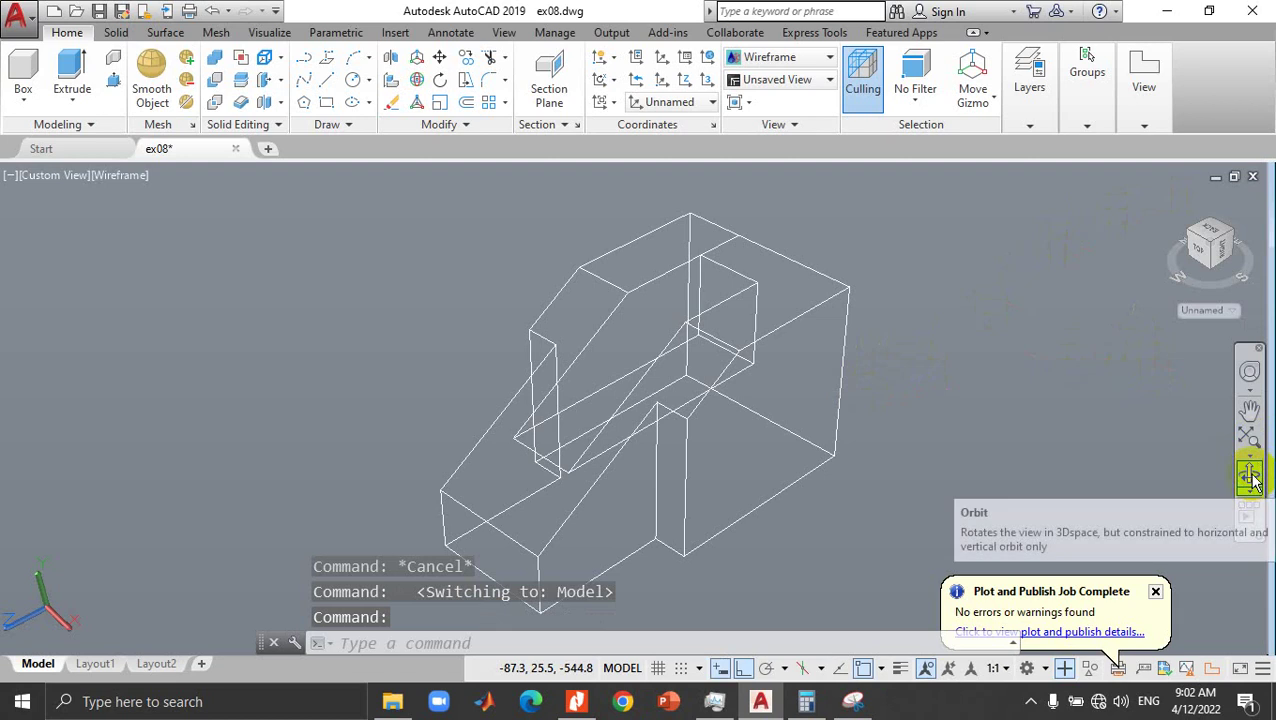
pyautogui.click(1250, 474)
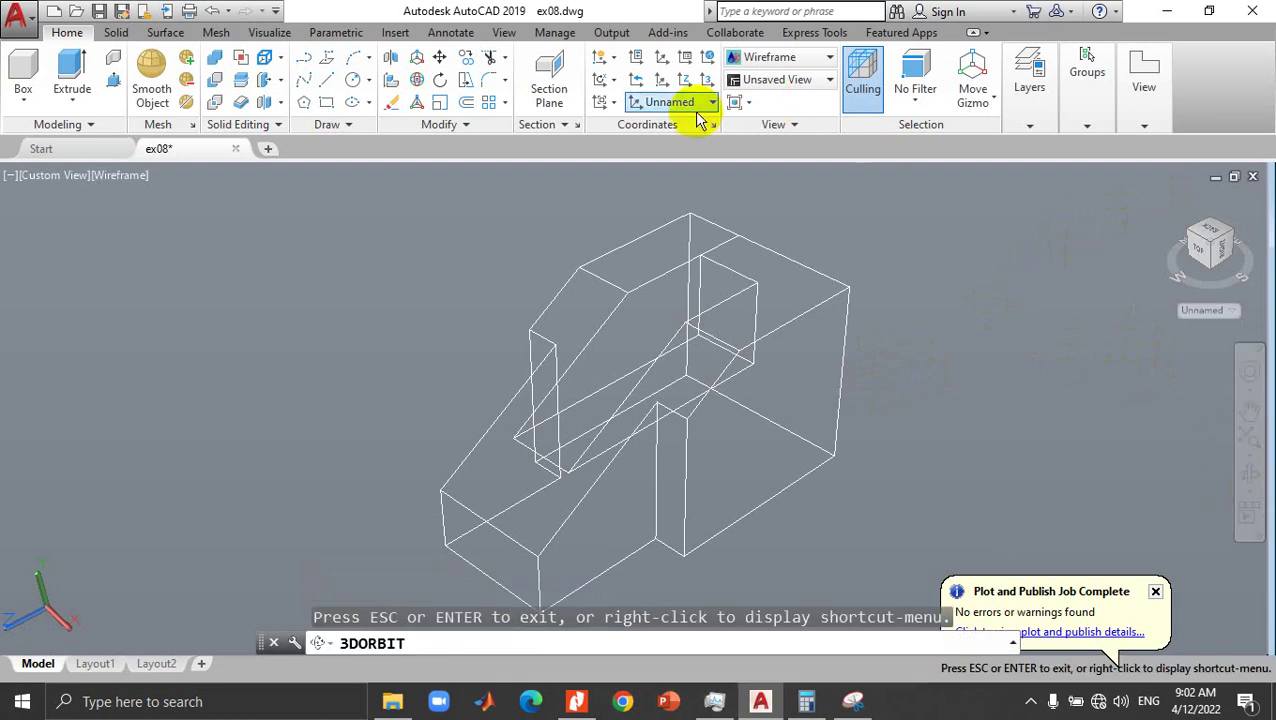
pyautogui.click(757, 82)
pyautogui.click(766, 74)
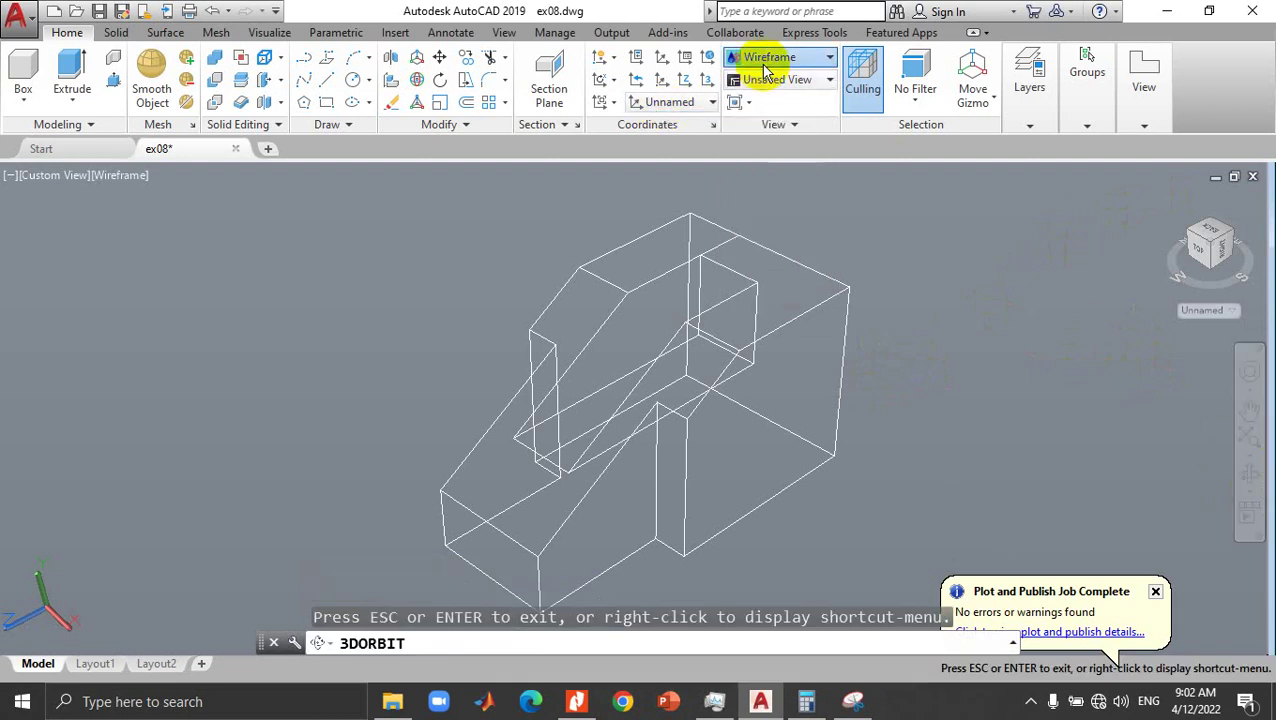
pyautogui.click(779, 66)
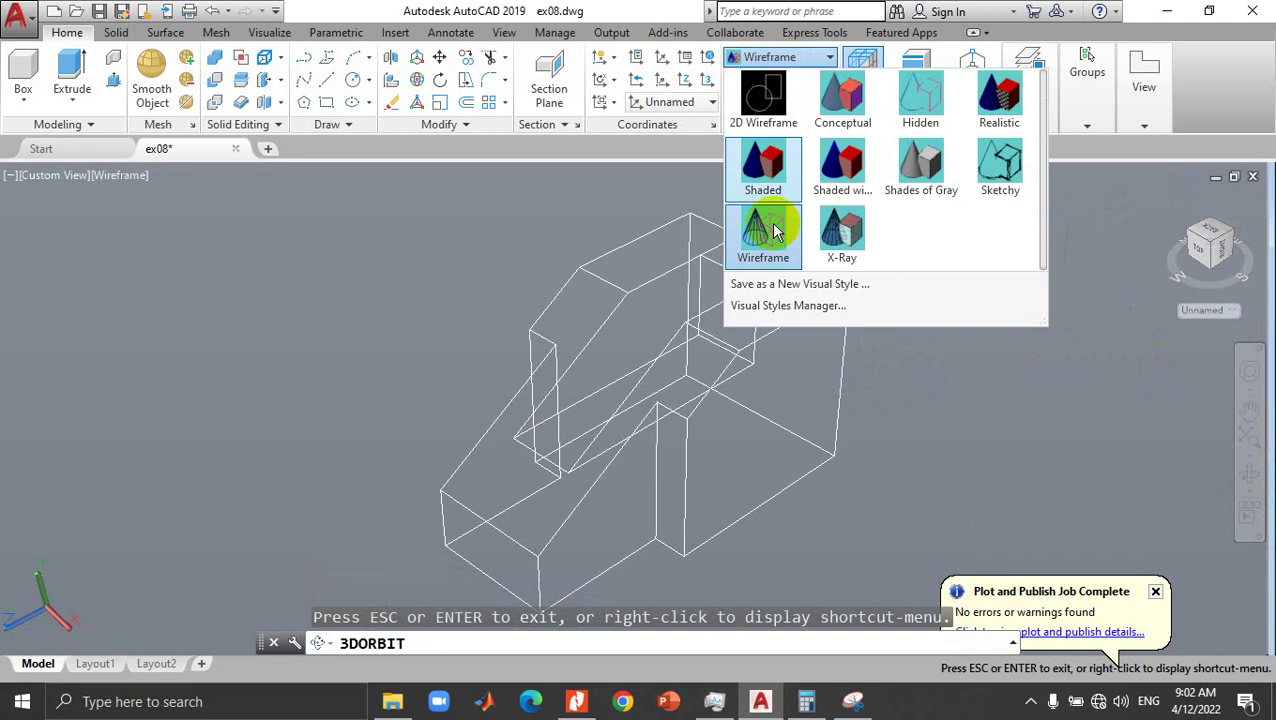
pyautogui.click(842, 232)
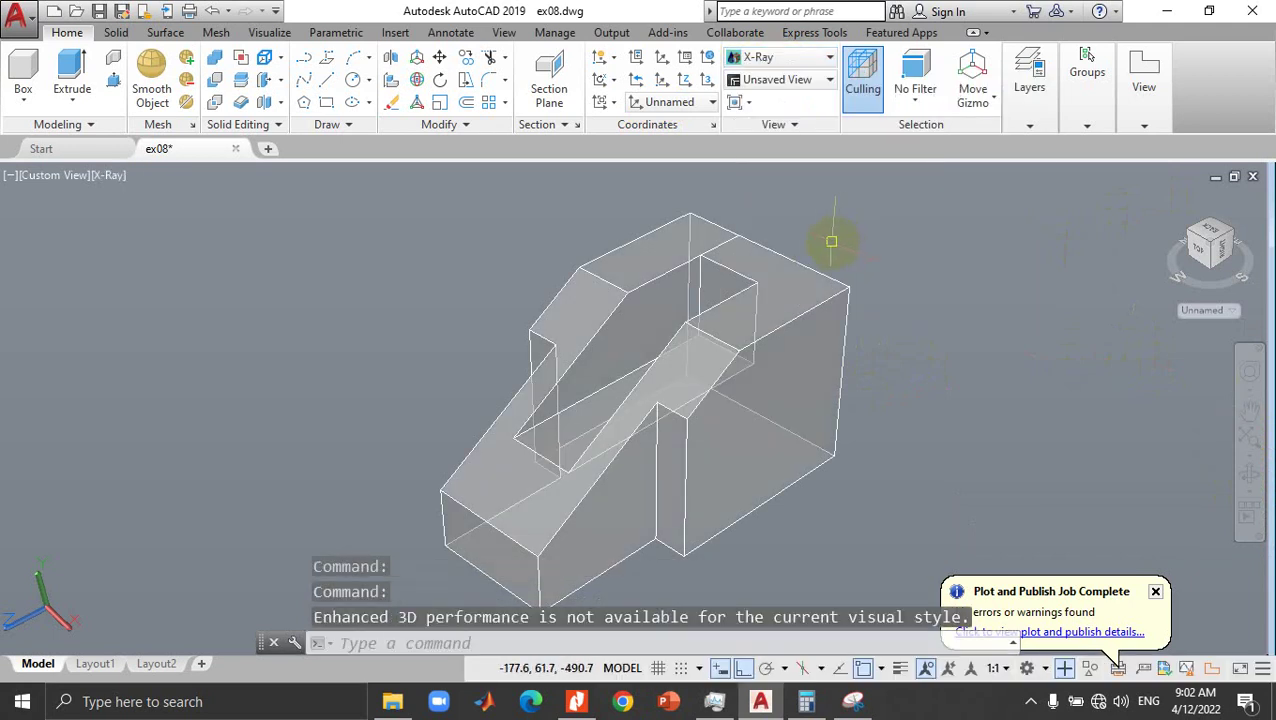
pyautogui.click(790, 57)
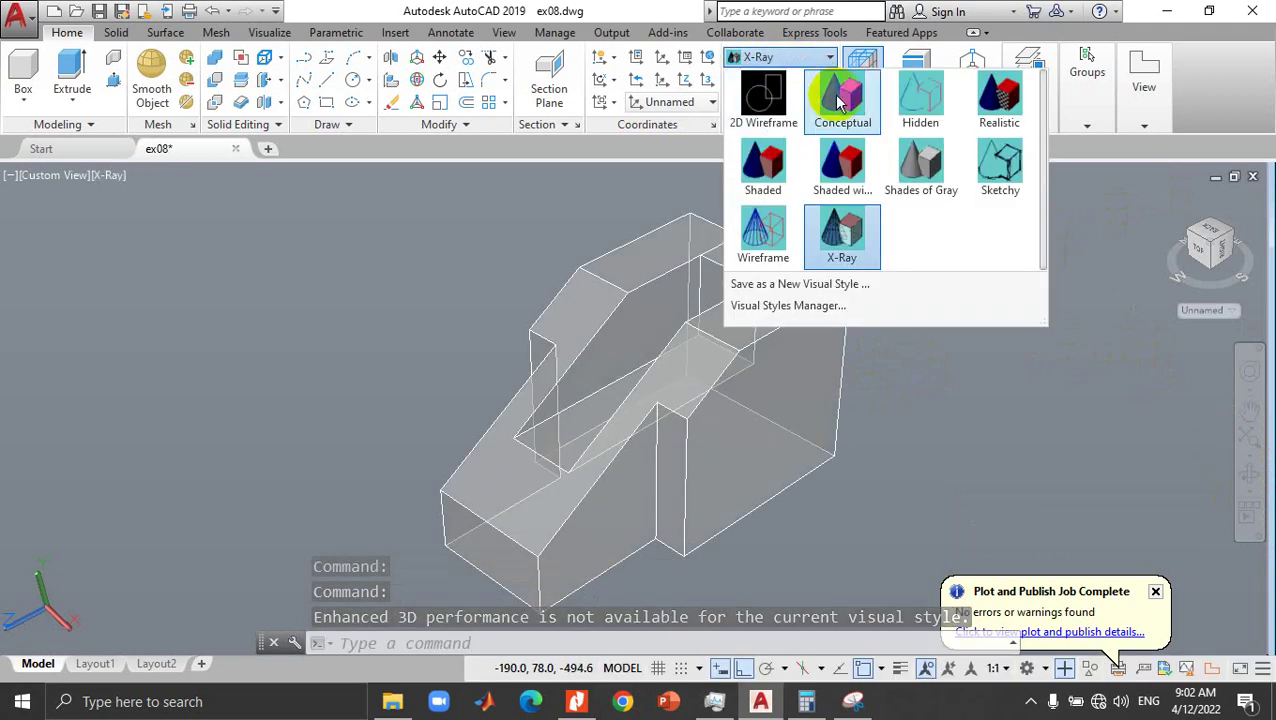
# Step: Shade the block in Conceptual style and orbit it around to view it from below
pyautogui.click(842, 100)
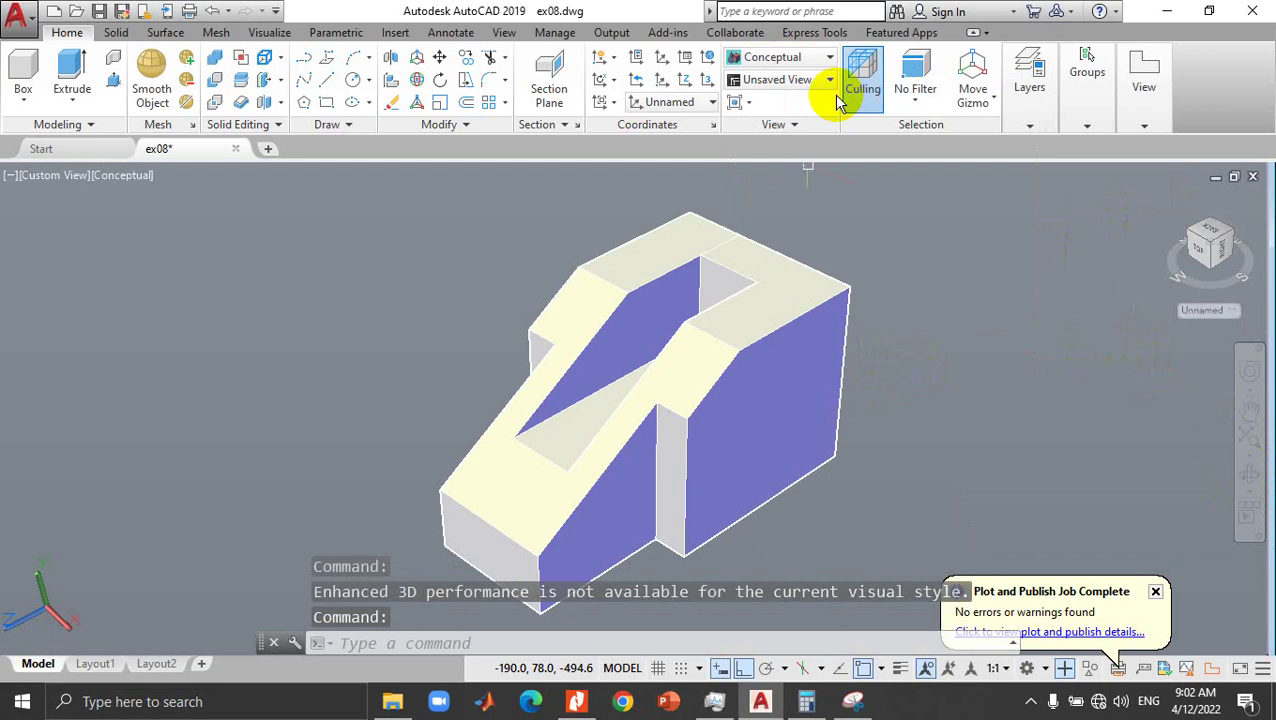
pyautogui.click(1250, 480)
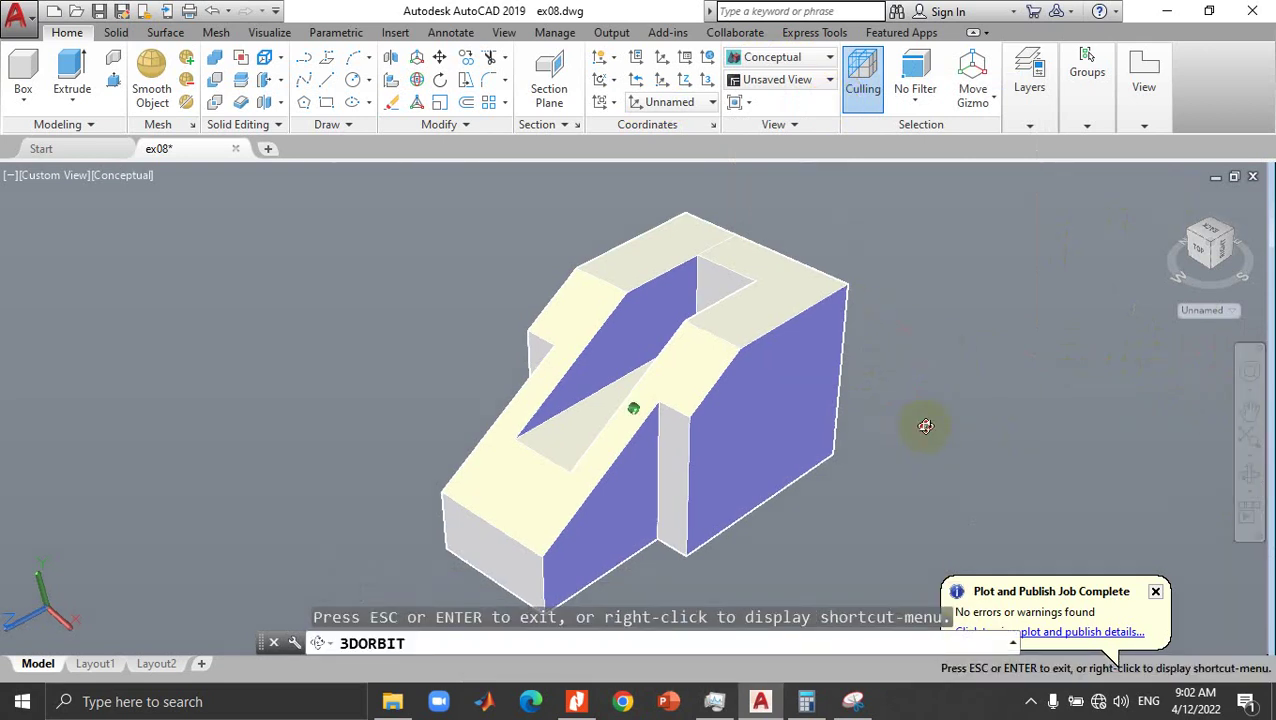
pyautogui.moveTo(920, 428)
pyautogui.mouseDown()
pyautogui.moveTo(981, 405)
pyautogui.moveTo(1017, 357)
pyautogui.mouseUp()
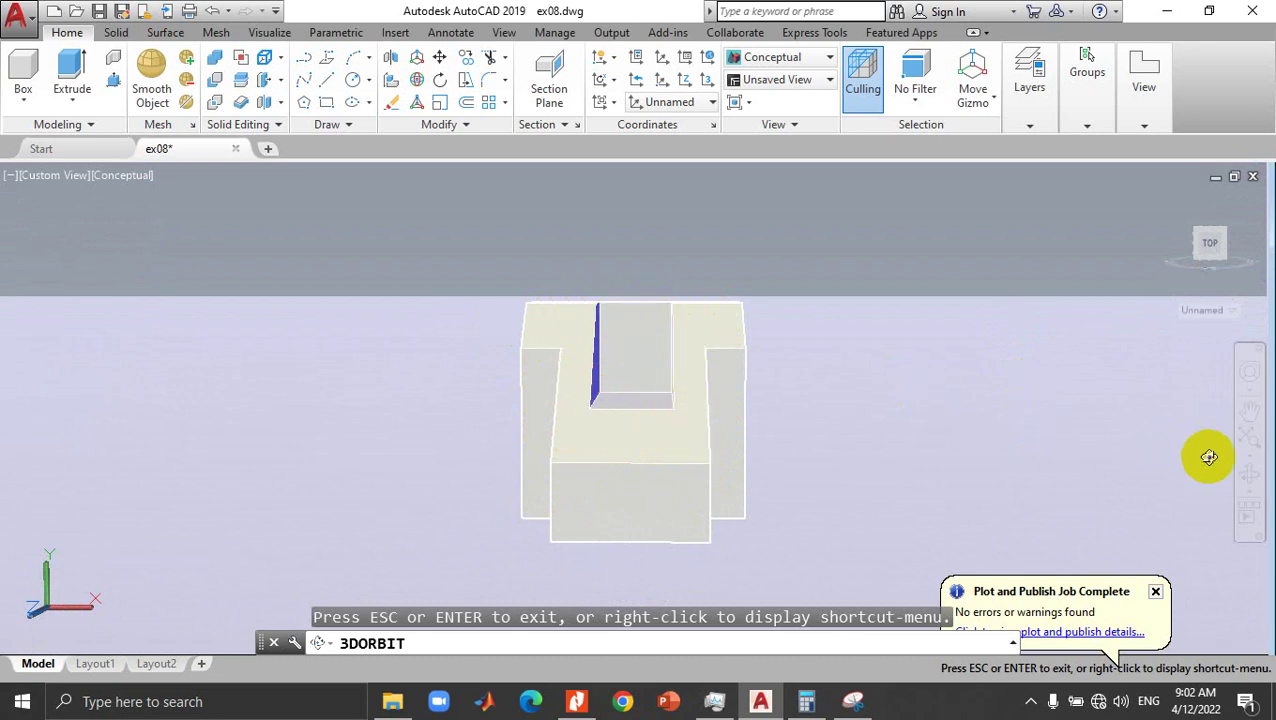
pyautogui.moveTo(960, 399)
pyautogui.mouseDown()
pyautogui.moveTo(686, 434)
pyautogui.moveTo(575, 419)
pyautogui.moveTo(570, 441)
pyautogui.moveTo(570, 390)
pyautogui.moveTo(574, 422)
pyautogui.mouseUp()
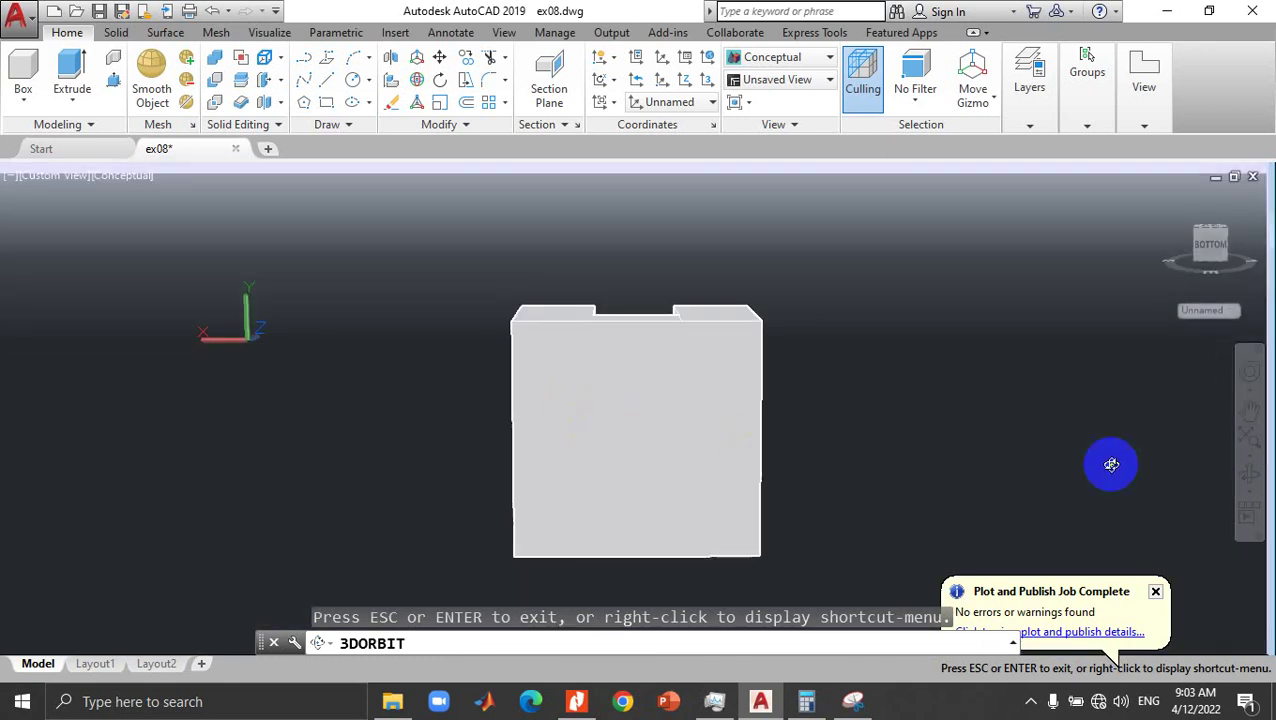
pyautogui.click(1251, 452)
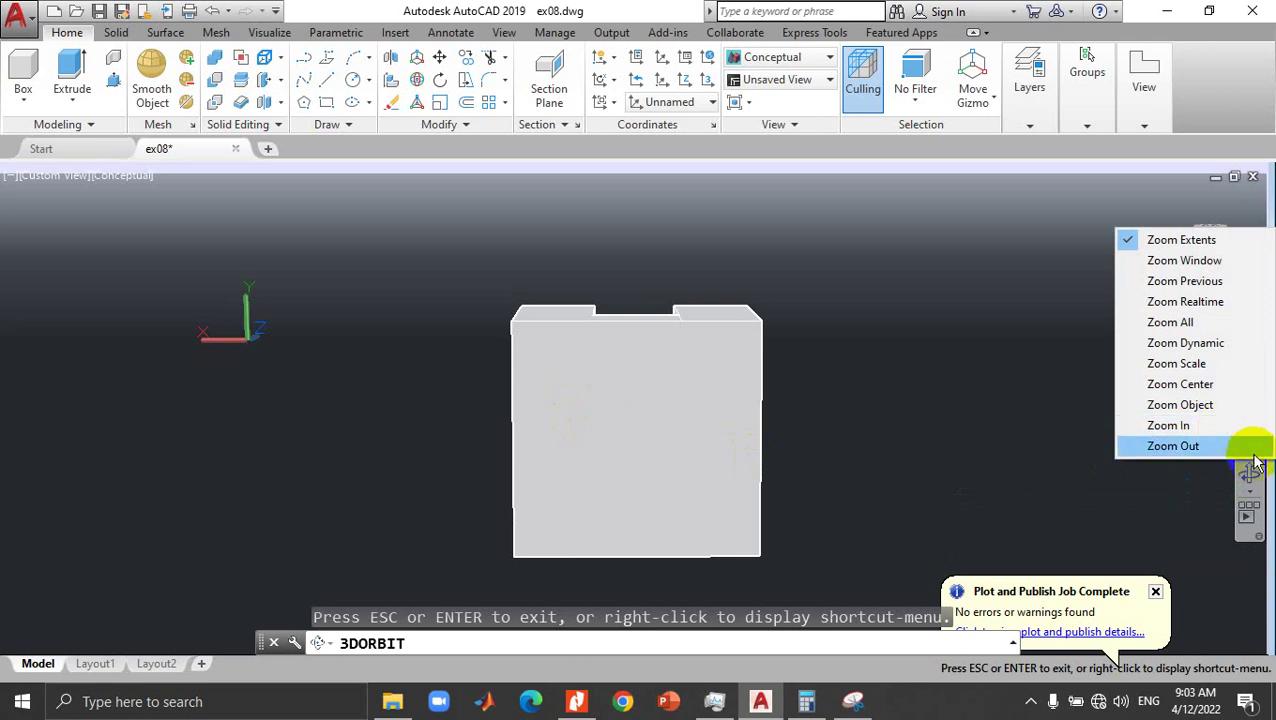
pyautogui.click(1228, 494)
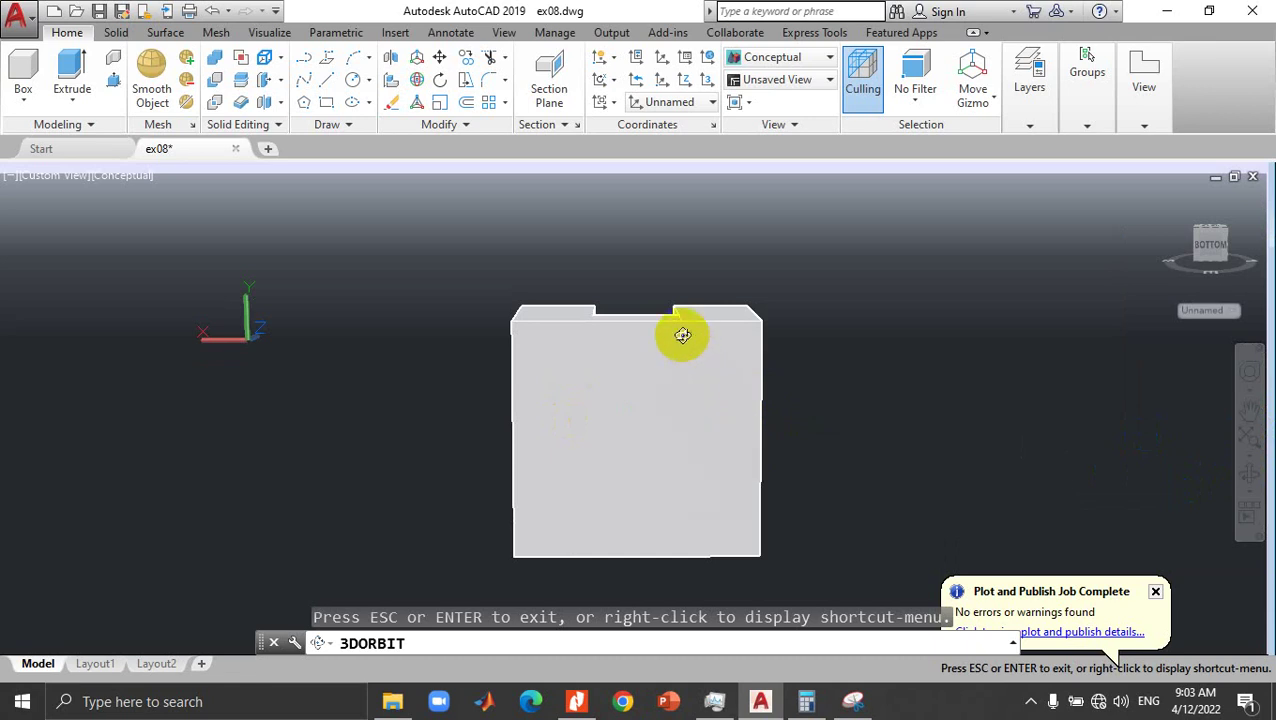
pyautogui.moveTo(673, 308); pyautogui.dragTo(603, 302)
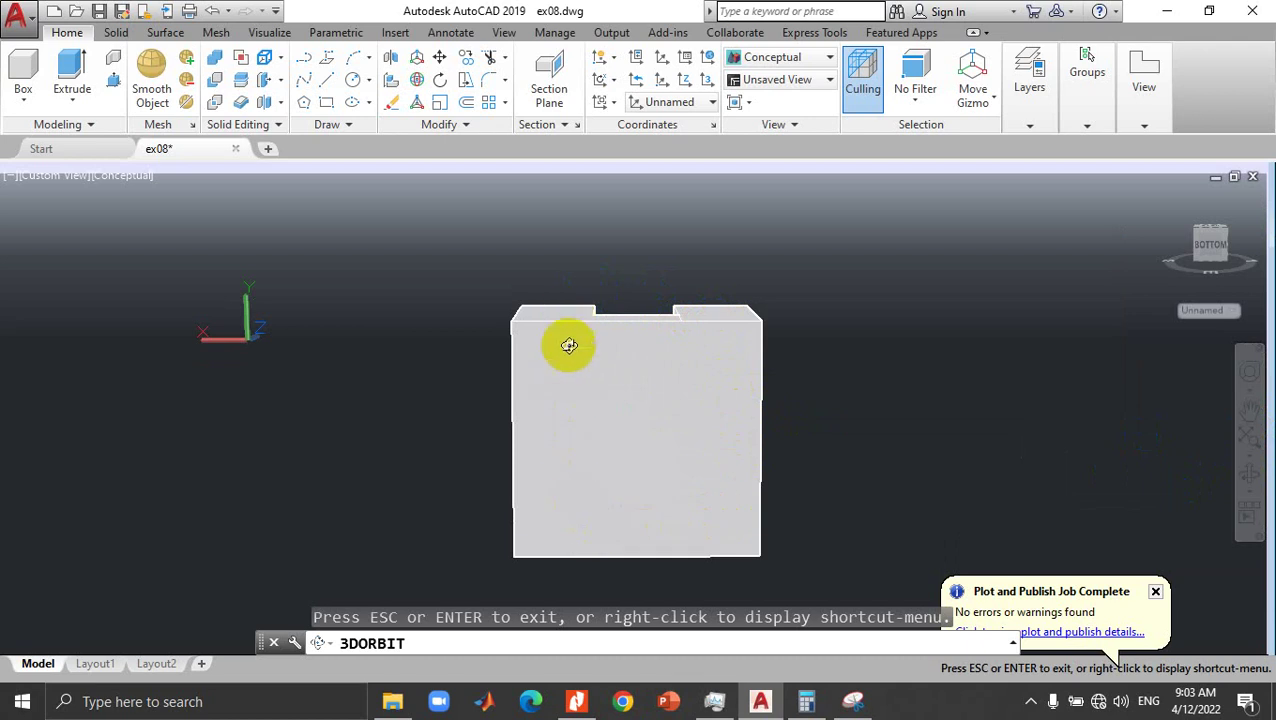
pyautogui.moveTo(567, 344)
pyautogui.mouseDown()
pyautogui.moveTo(681, 530)
pyautogui.moveTo(599, 439)
pyautogui.mouseUp()
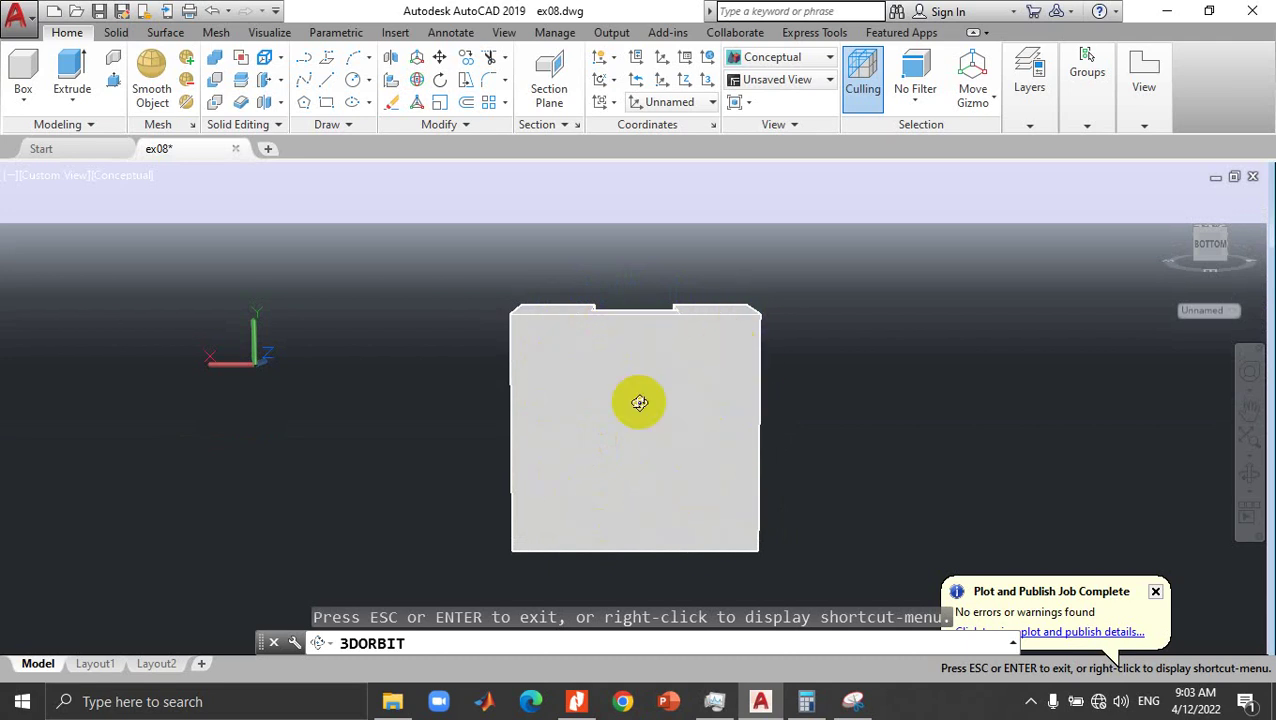
# Step: Apply the X-Ray visual style and orbit the block to view it from above
pyautogui.click(797, 57)
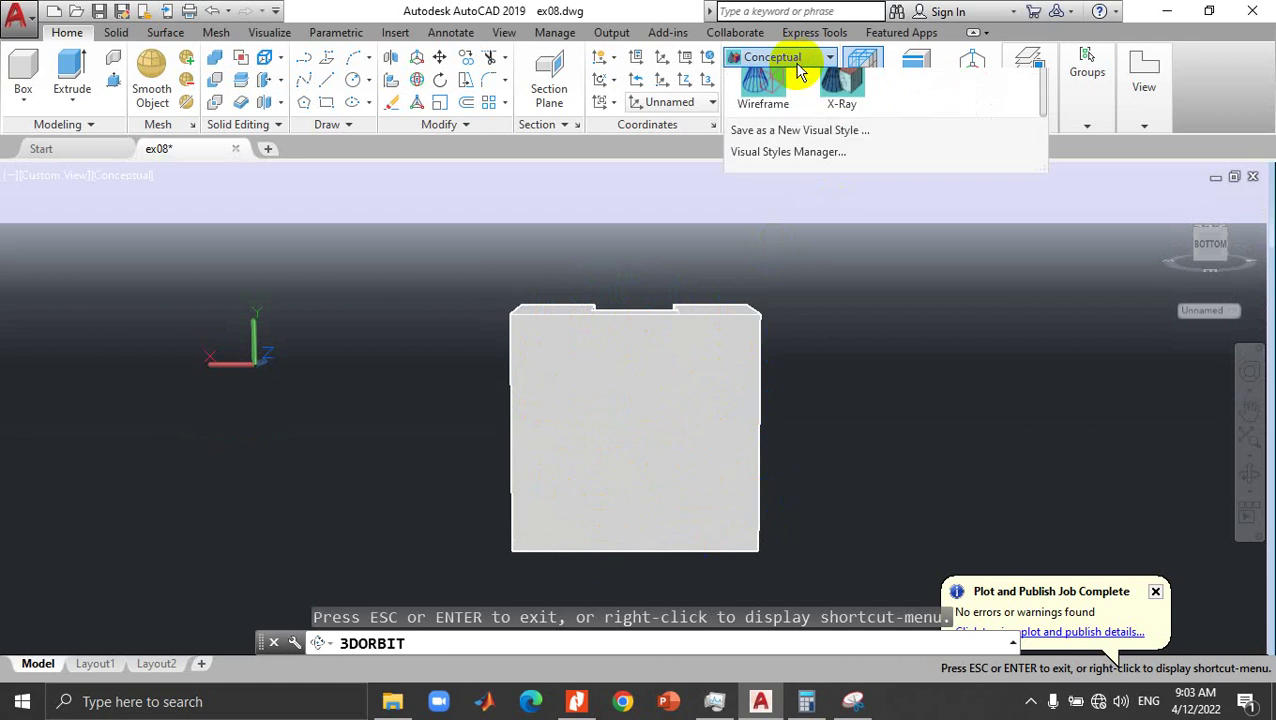
pyautogui.click(840, 228)
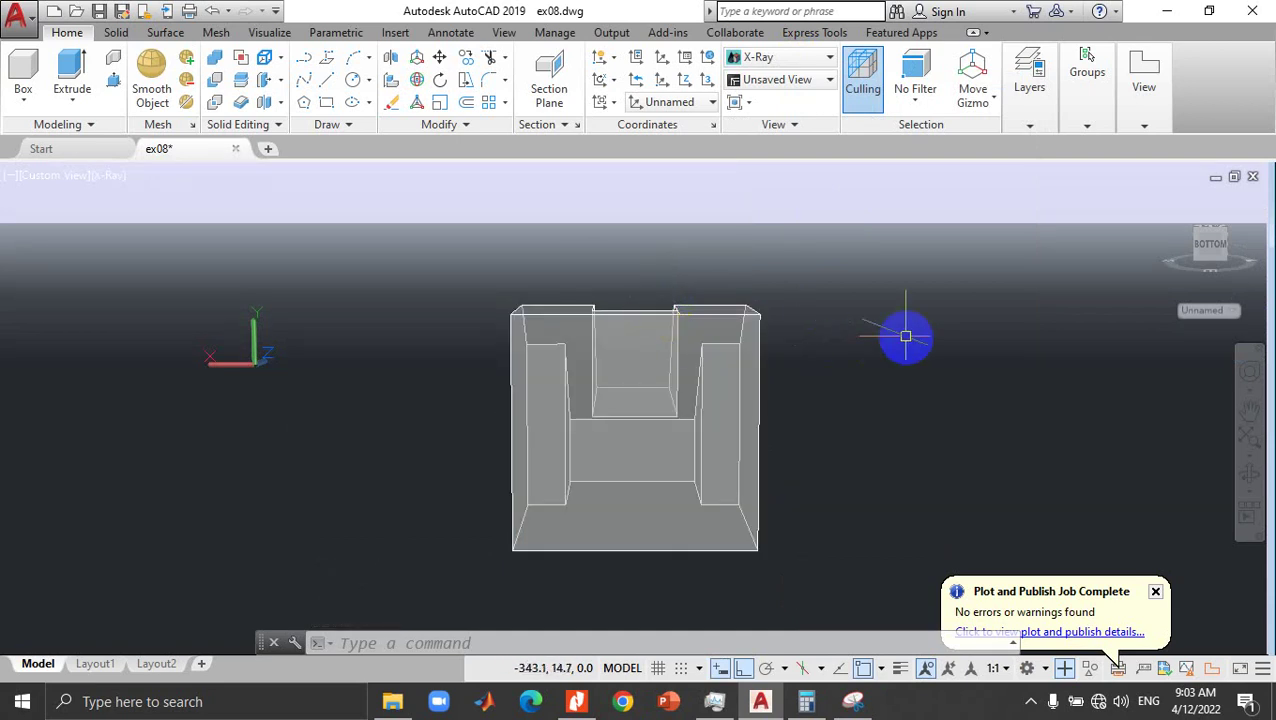
pyautogui.click(1250, 478)
pyautogui.moveTo(1139, 436)
pyautogui.mouseDown()
pyautogui.moveTo(906, 484)
pyautogui.moveTo(754, 472)
pyautogui.mouseUp()
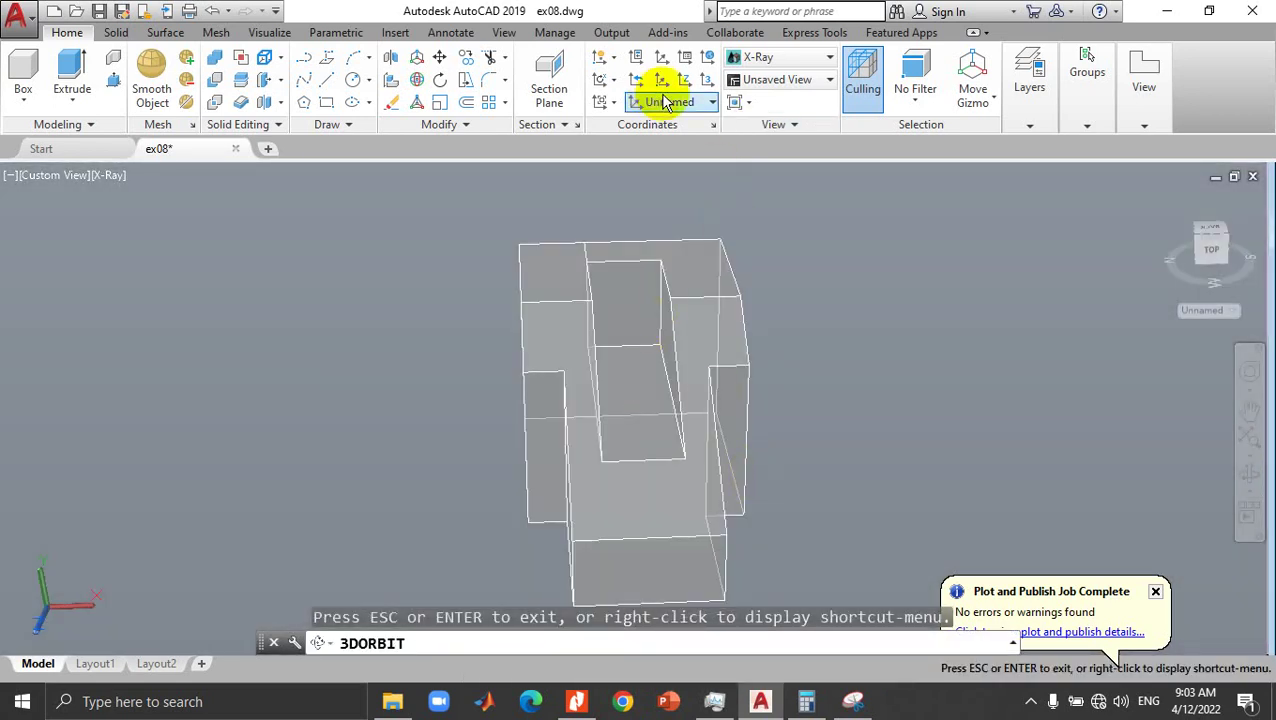
# Step: Set the selection filter to Face and select the inner face of the slot
pyautogui.click(916, 102)
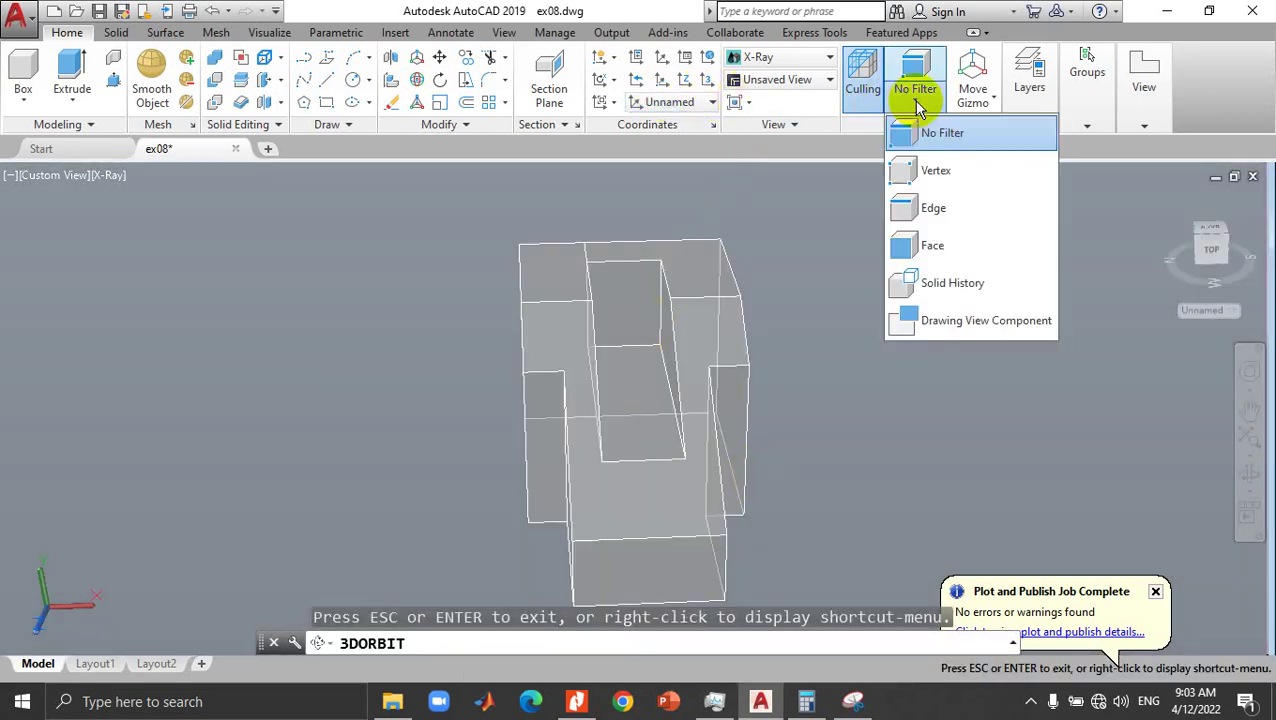
pyautogui.click(931, 246)
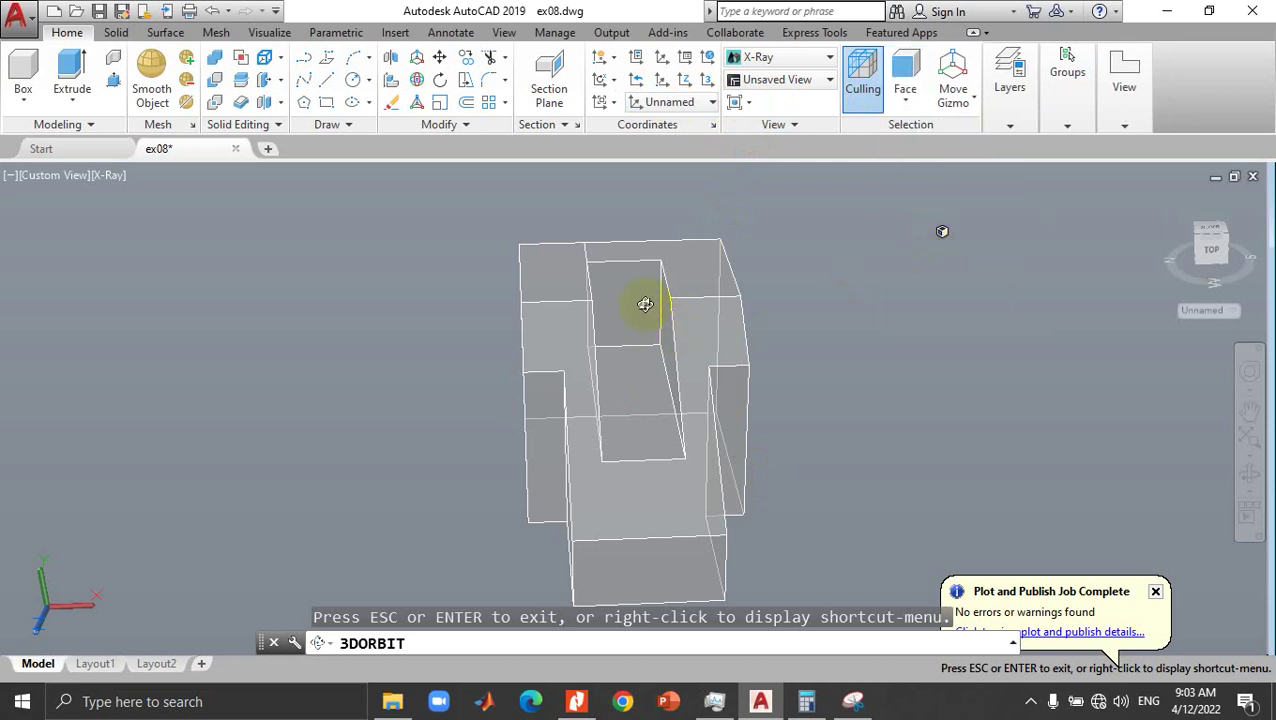
pyautogui.press('Escape')
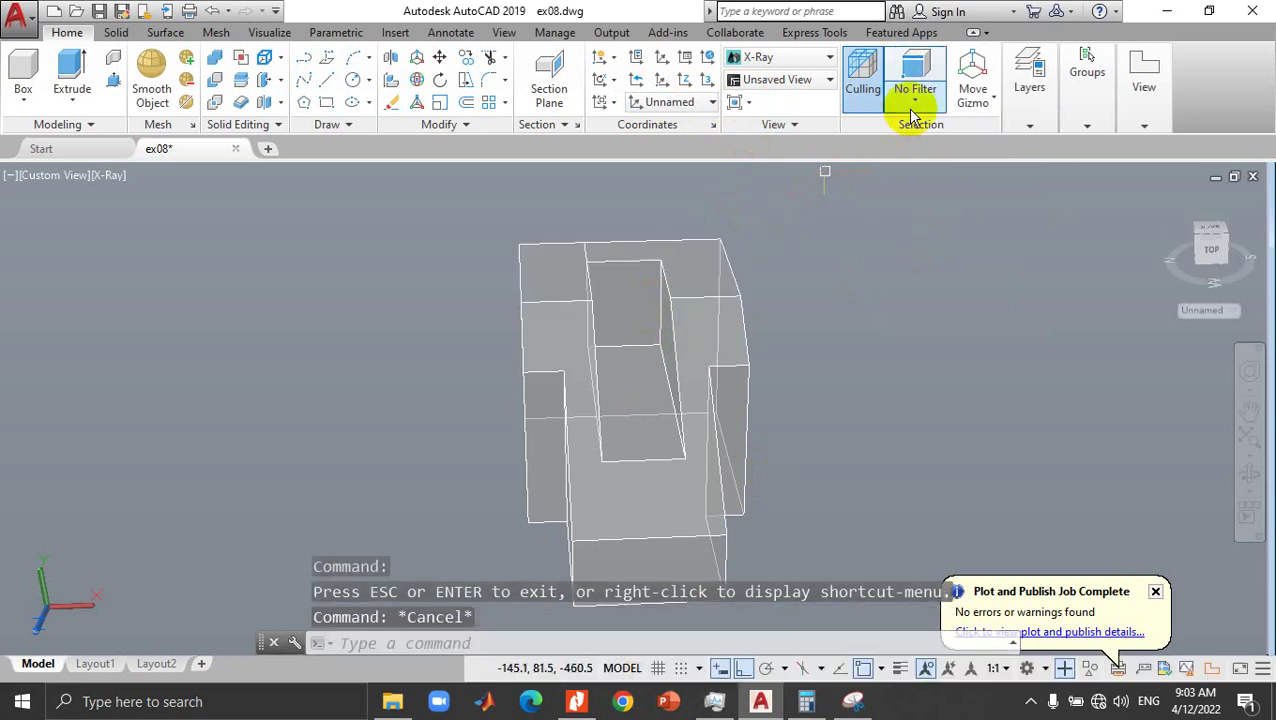
pyautogui.click(922, 102)
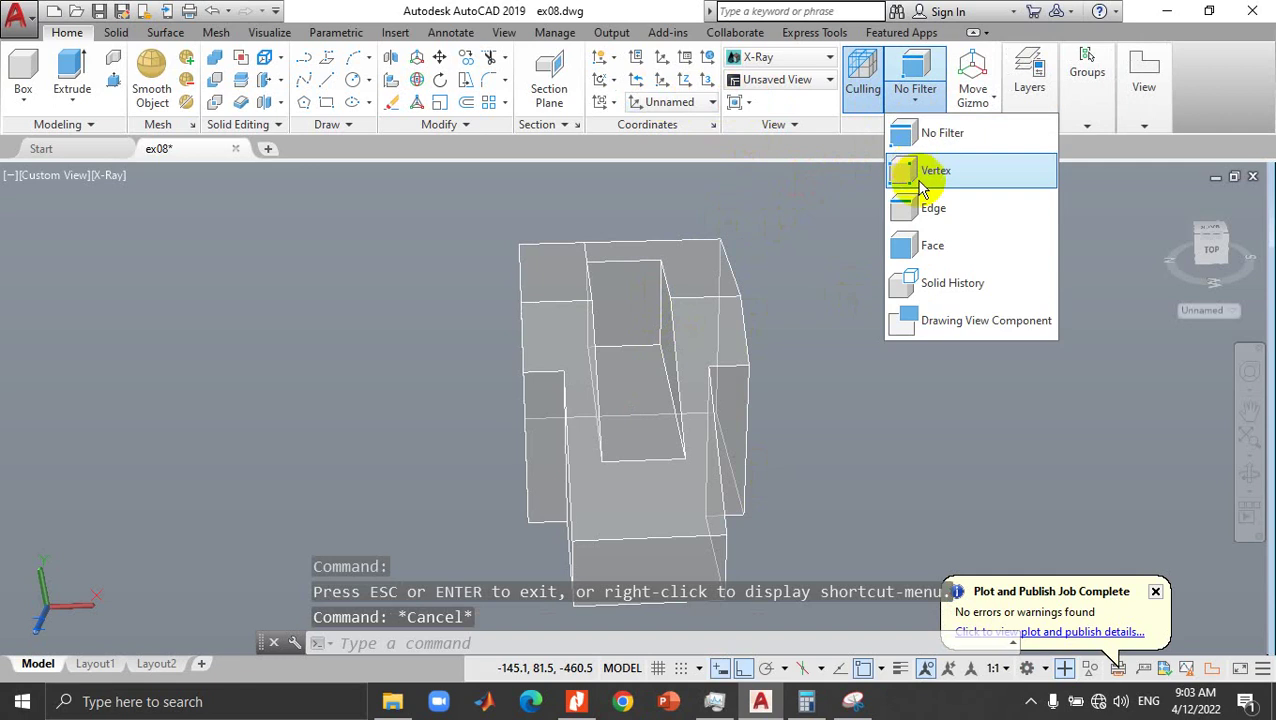
pyautogui.click(918, 246)
pyautogui.click(626, 304)
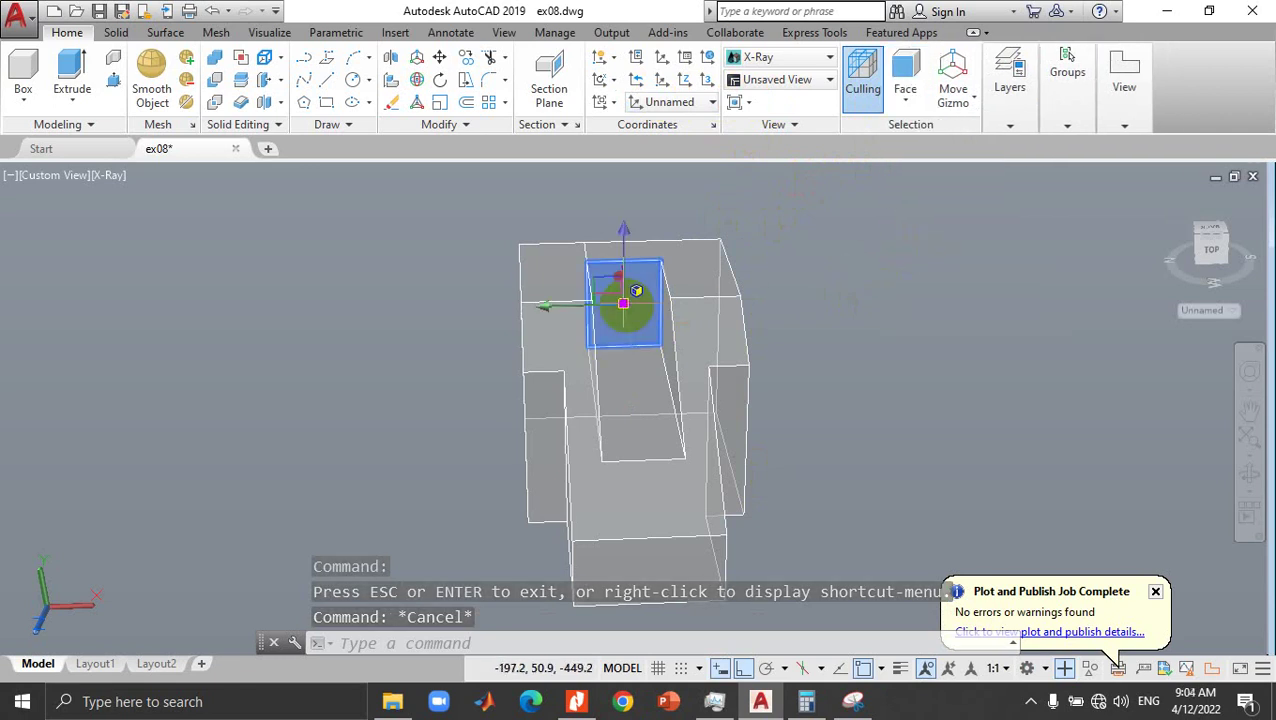
# Step: Orbit the X-Ray block round to a back view to inspect the slot
pyautogui.click(1248, 470)
pyautogui.moveTo(940, 419)
pyautogui.mouseDown()
pyautogui.moveTo(1126, 385)
pyautogui.moveTo(920, 342)
pyautogui.moveTo(1042, 373)
pyautogui.moveTo(1037, 401)
pyautogui.moveTo(866, 406)
pyautogui.mouseUp()
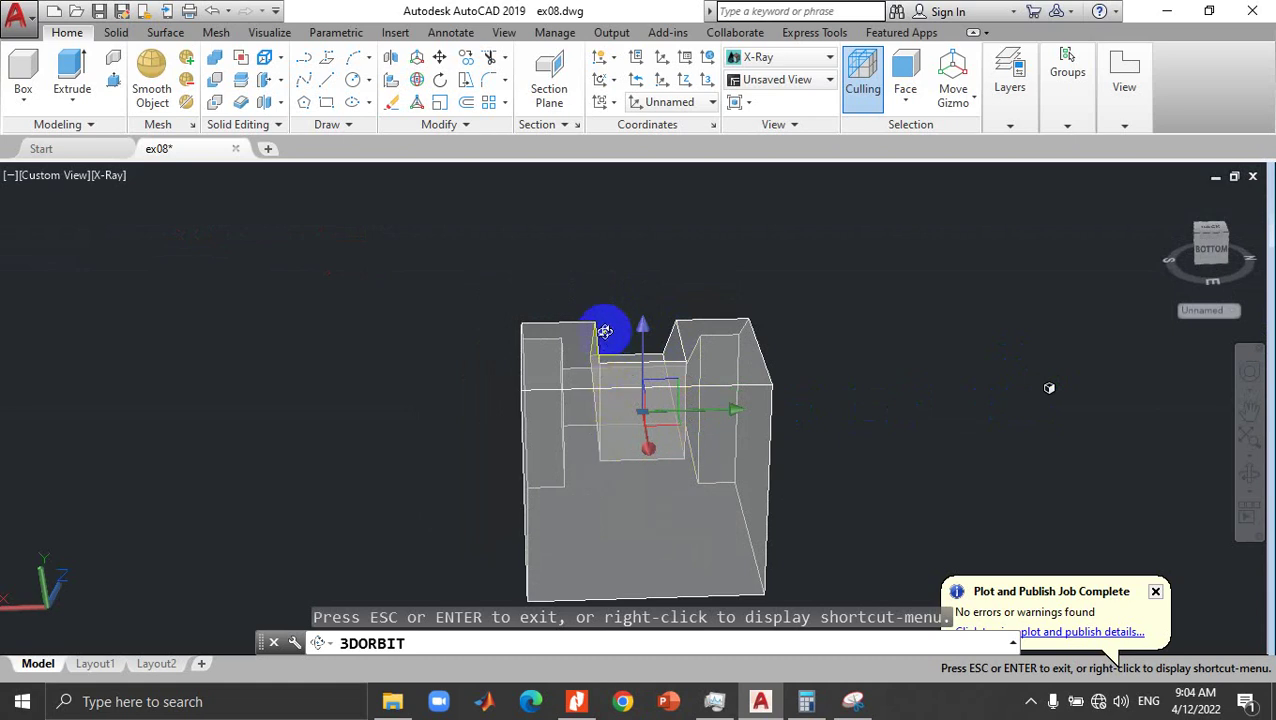
pyautogui.moveTo(660, 327)
pyautogui.mouseDown()
pyautogui.moveTo(655, 316)
pyautogui.moveTo(513, 312)
pyautogui.mouseUp()
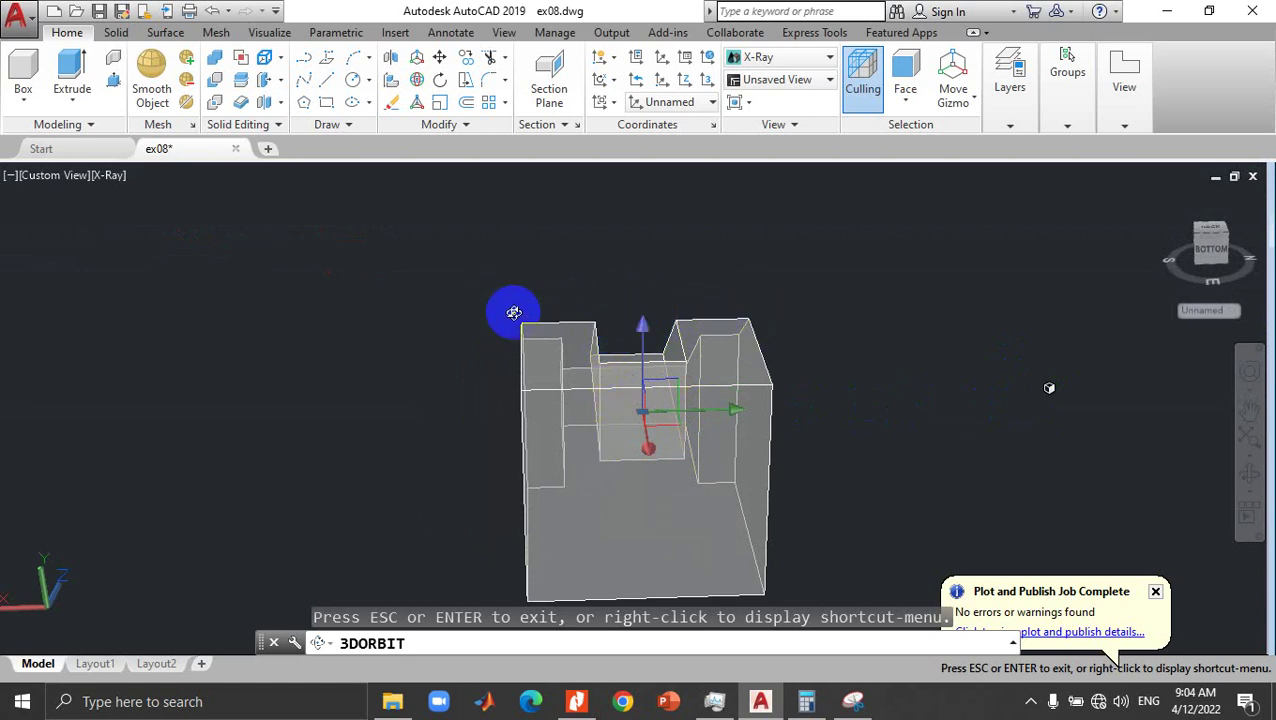
pyautogui.moveTo(591, 314)
pyautogui.mouseDown()
pyautogui.moveTo(669, 299)
pyautogui.moveTo(926, 321)
pyautogui.mouseUp()
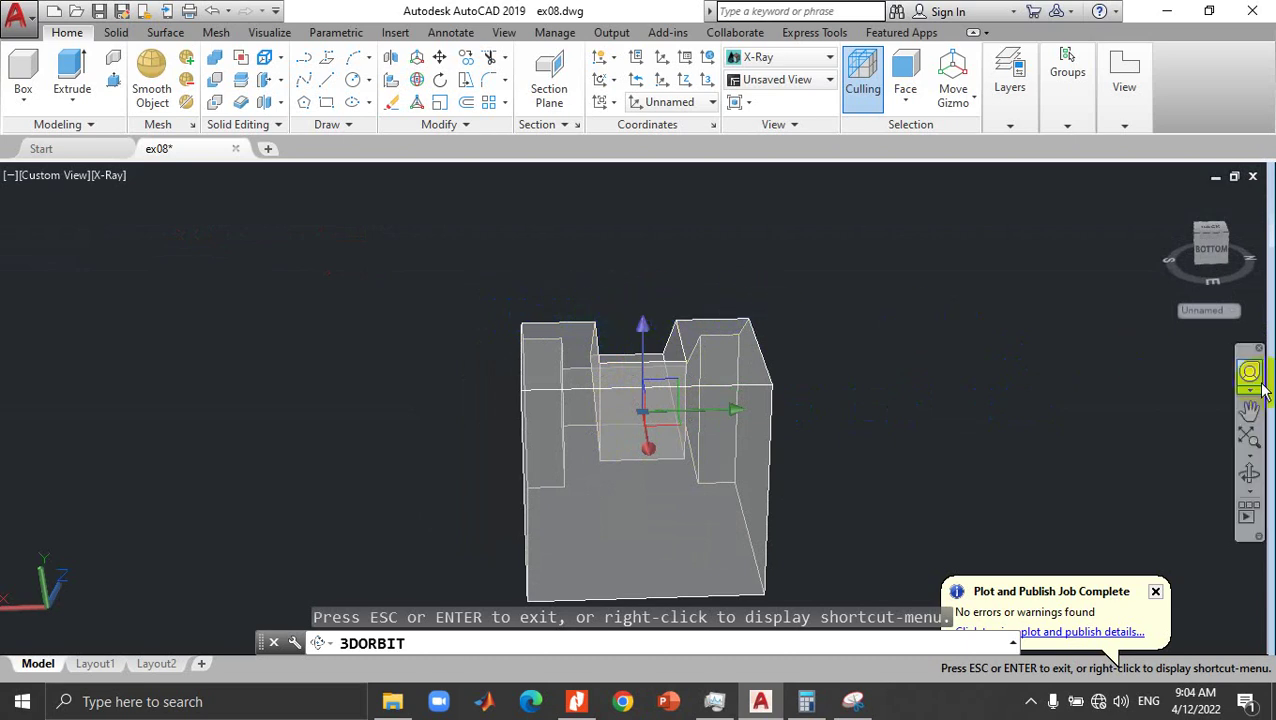
pyautogui.click(1249, 446)
pyautogui.moveTo(1102, 398)
pyautogui.mouseDown()
pyautogui.moveTo(1054, 333)
pyautogui.moveTo(1036, 471)
pyautogui.moveTo(931, 464)
pyautogui.moveTo(834, 308)
pyautogui.moveTo(533, 290)
pyautogui.moveTo(675, 316)
pyautogui.moveTo(718, 485)
pyautogui.mouseUp()
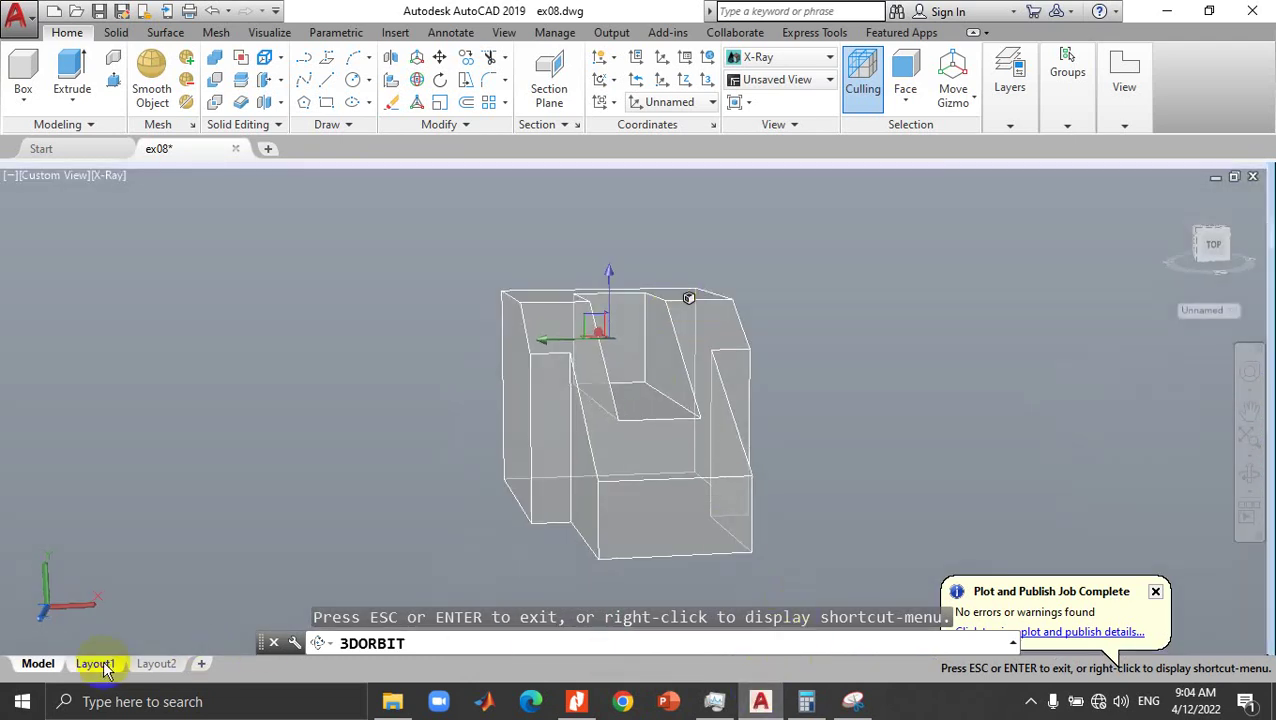
pyautogui.moveTo(95, 664)
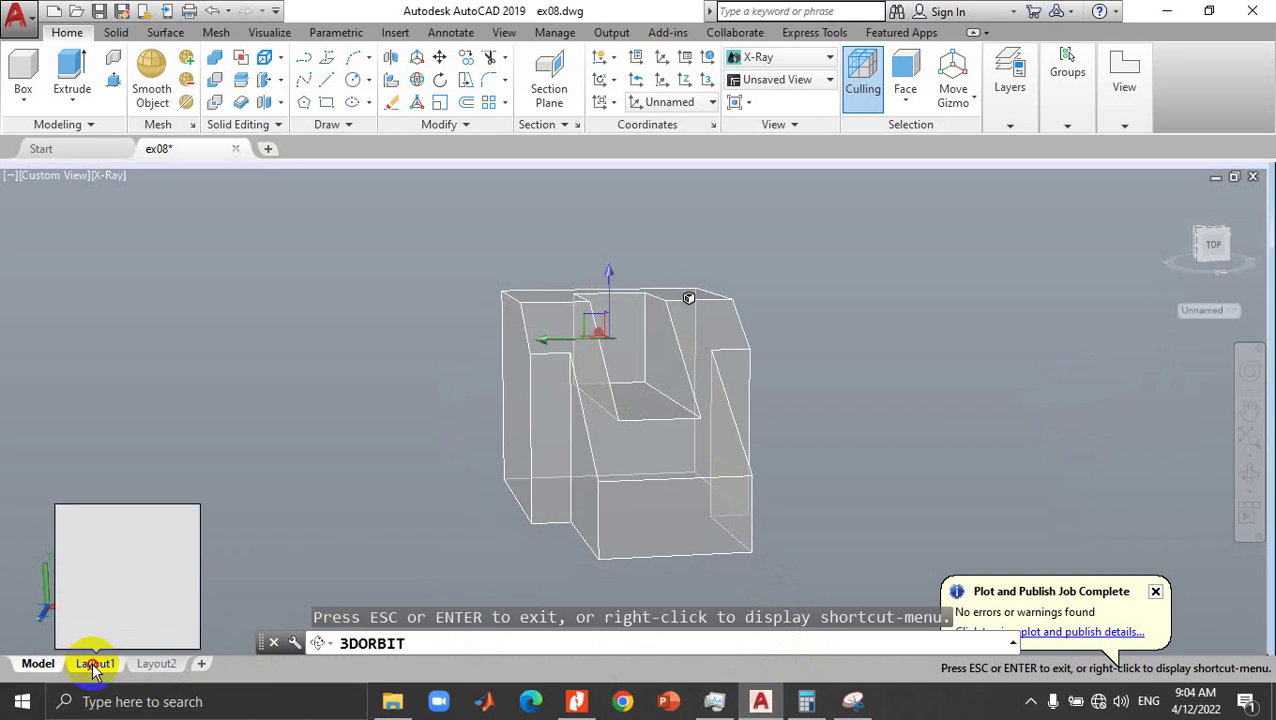
# Step: Exit orbit, restore the home isometric view, switch to Layout1 and dismiss the plot-complete notice
pyautogui.press('Escape')
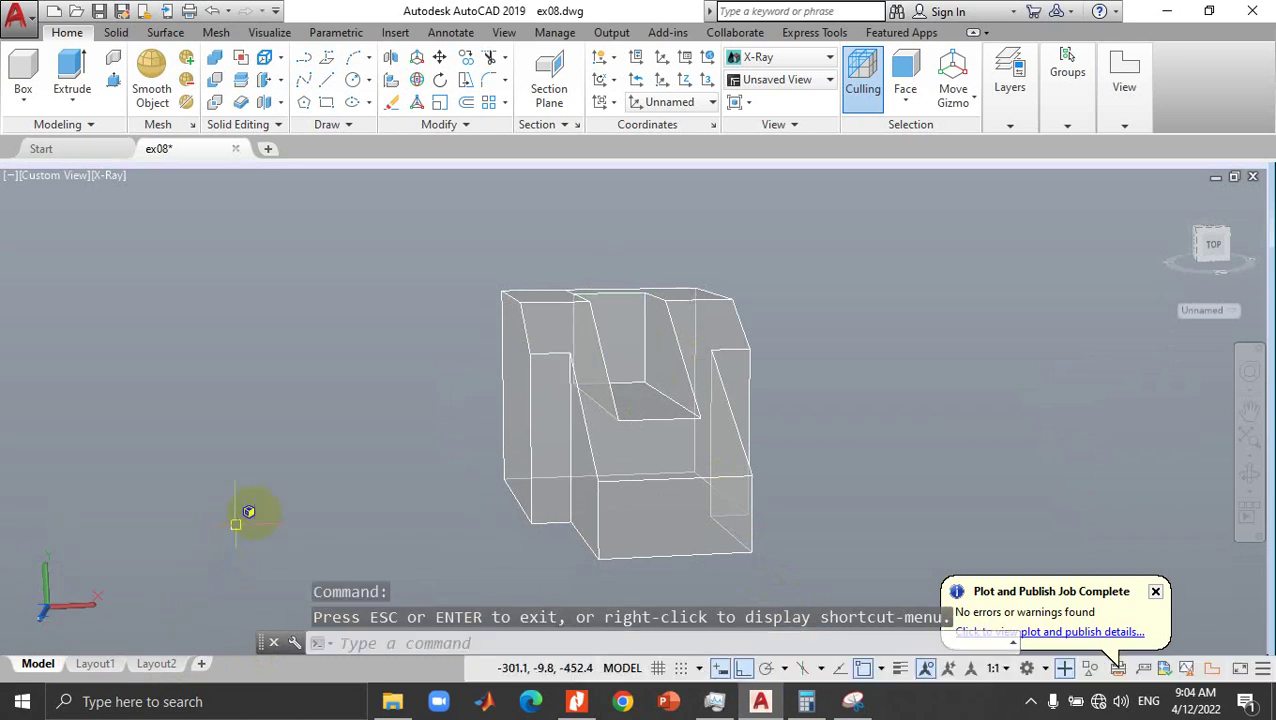
pyautogui.press('Escape')
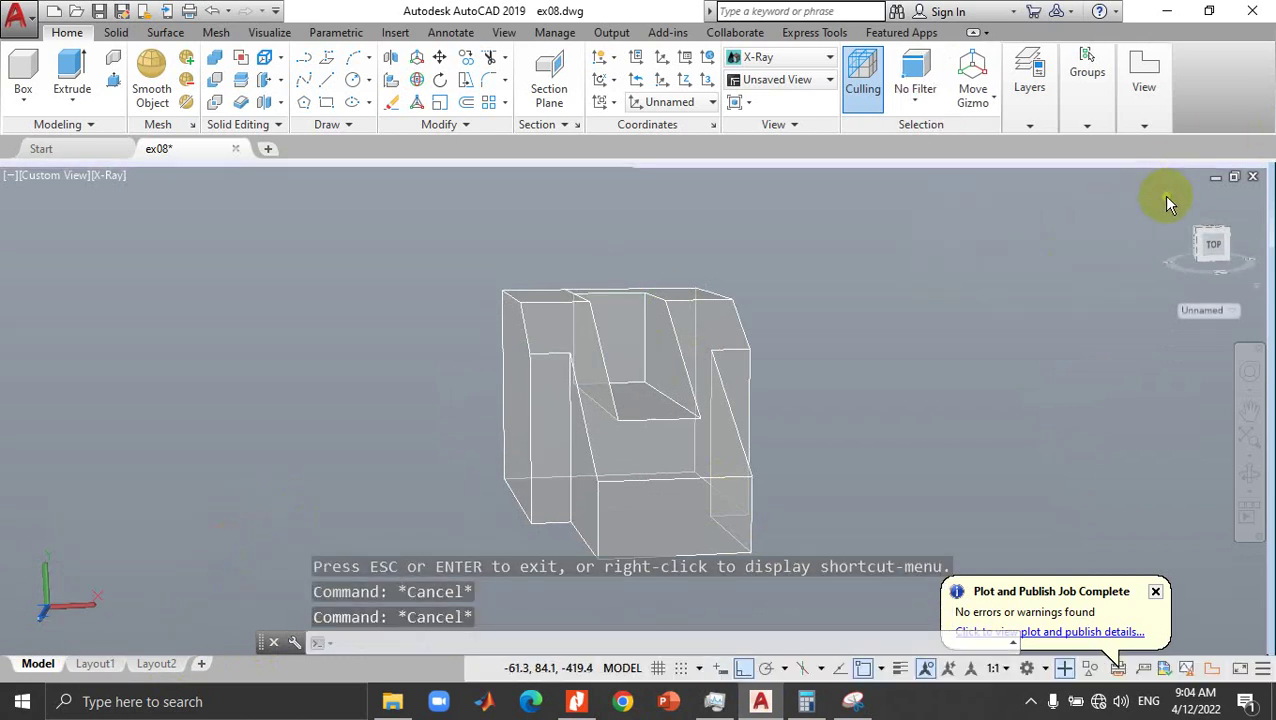
pyautogui.click(1162, 196)
pyautogui.click(95, 664)
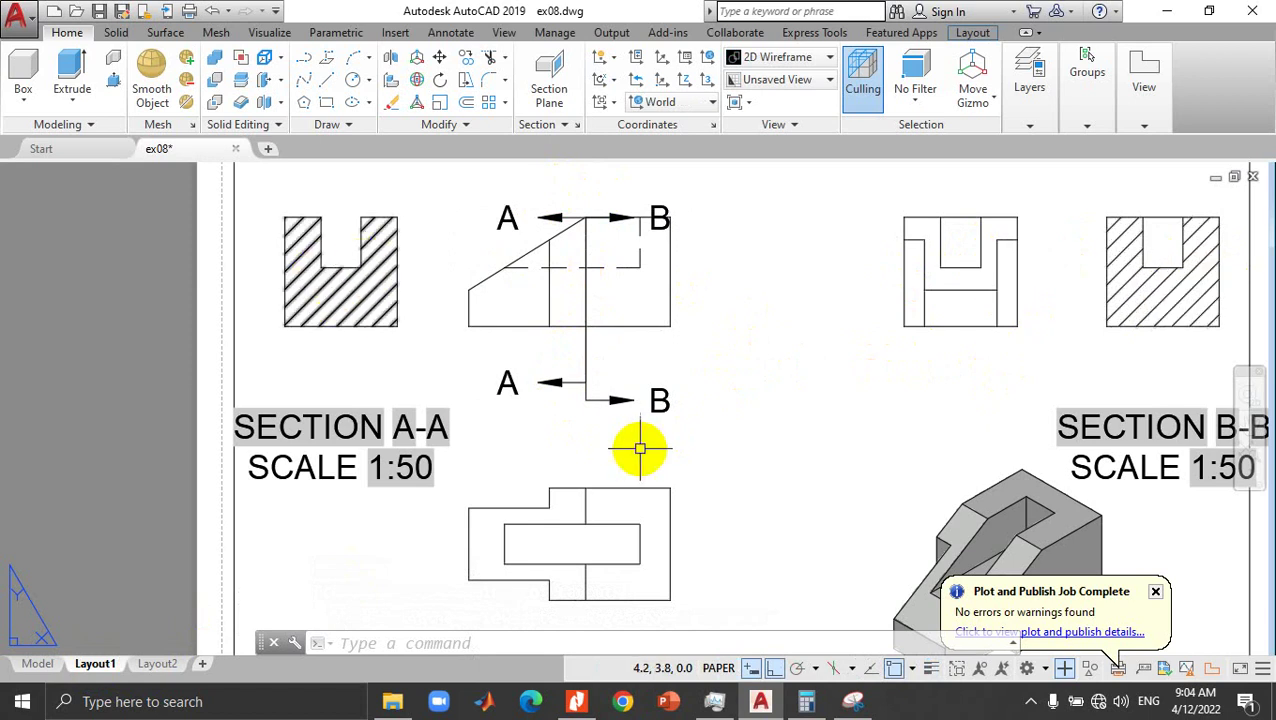
pyautogui.click(1156, 591)
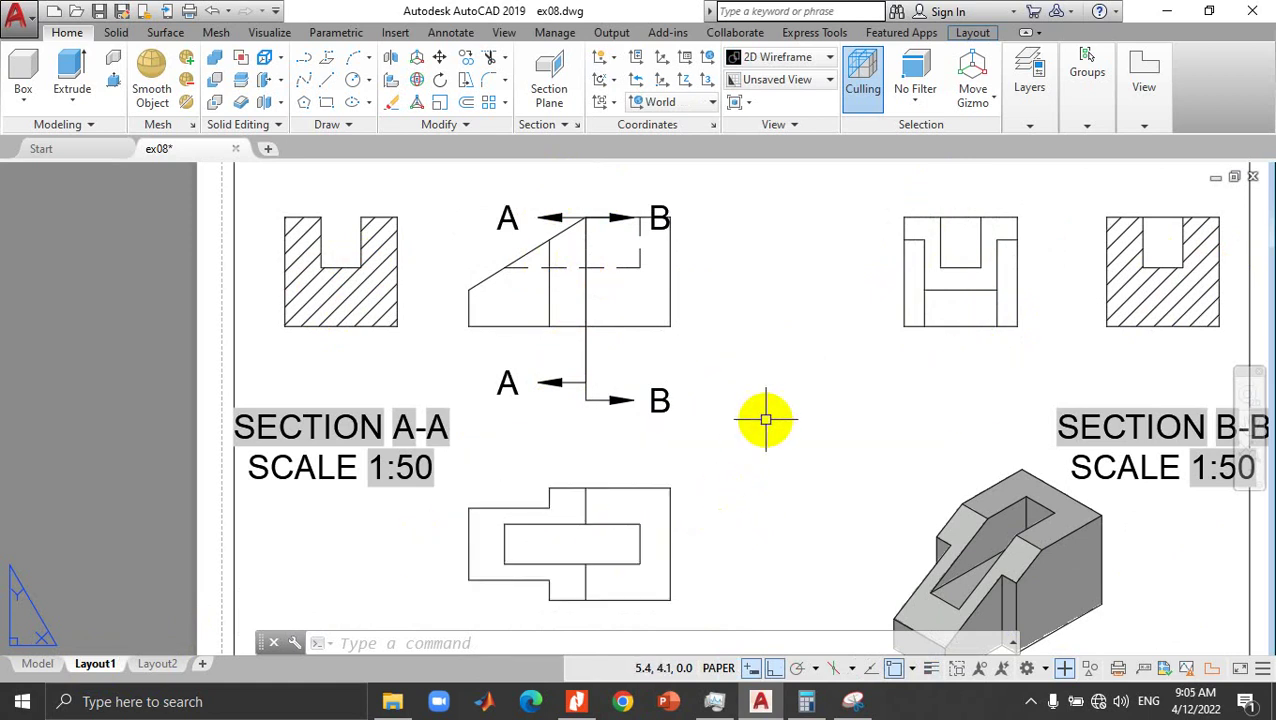
# Step: Drag the isometric view lower beneath SECTION B-B, then select the SECTION A-A and B-B labels
pyautogui.scroll(-2, 766, 418)
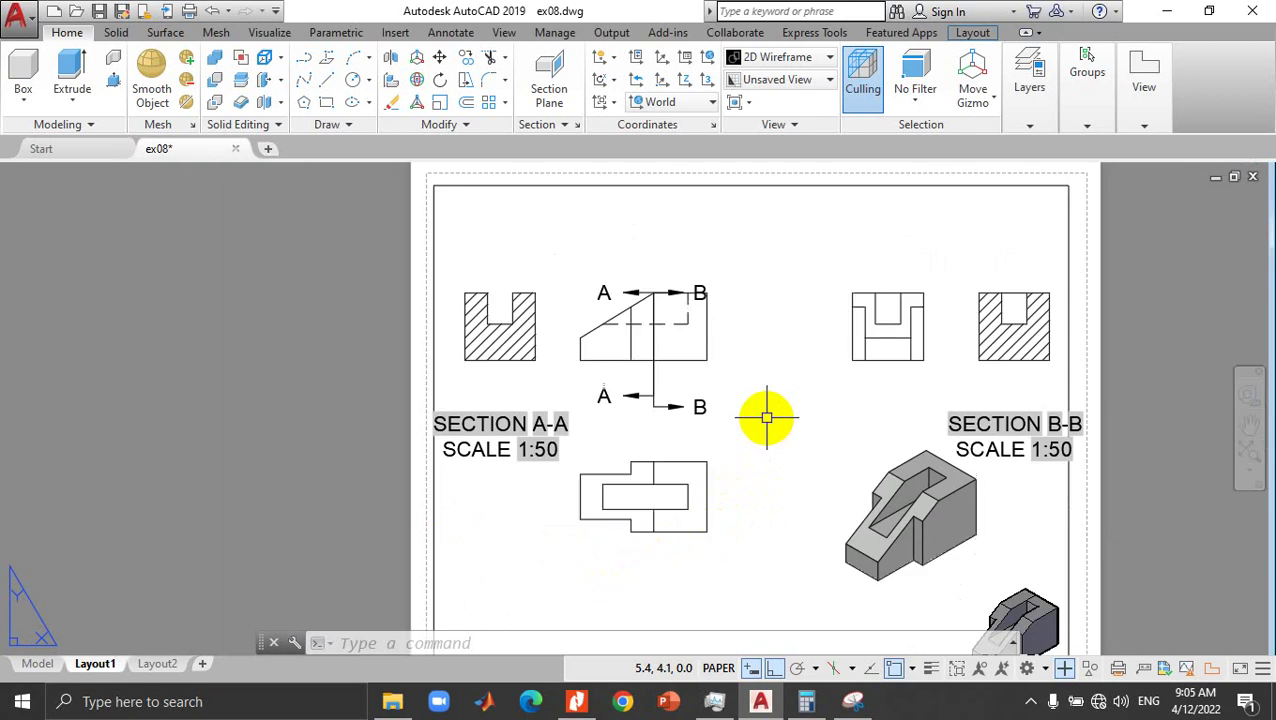
pyautogui.click(930, 508)
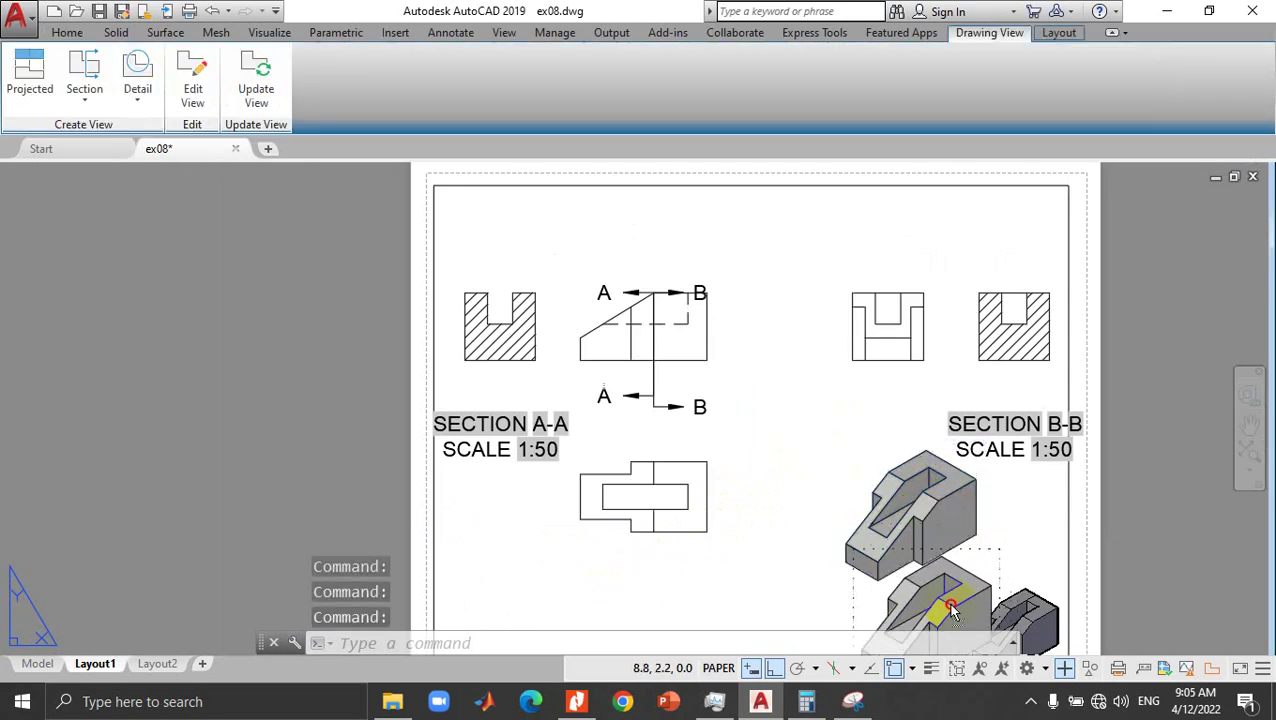
pyautogui.click(915, 590)
pyautogui.click(912, 598)
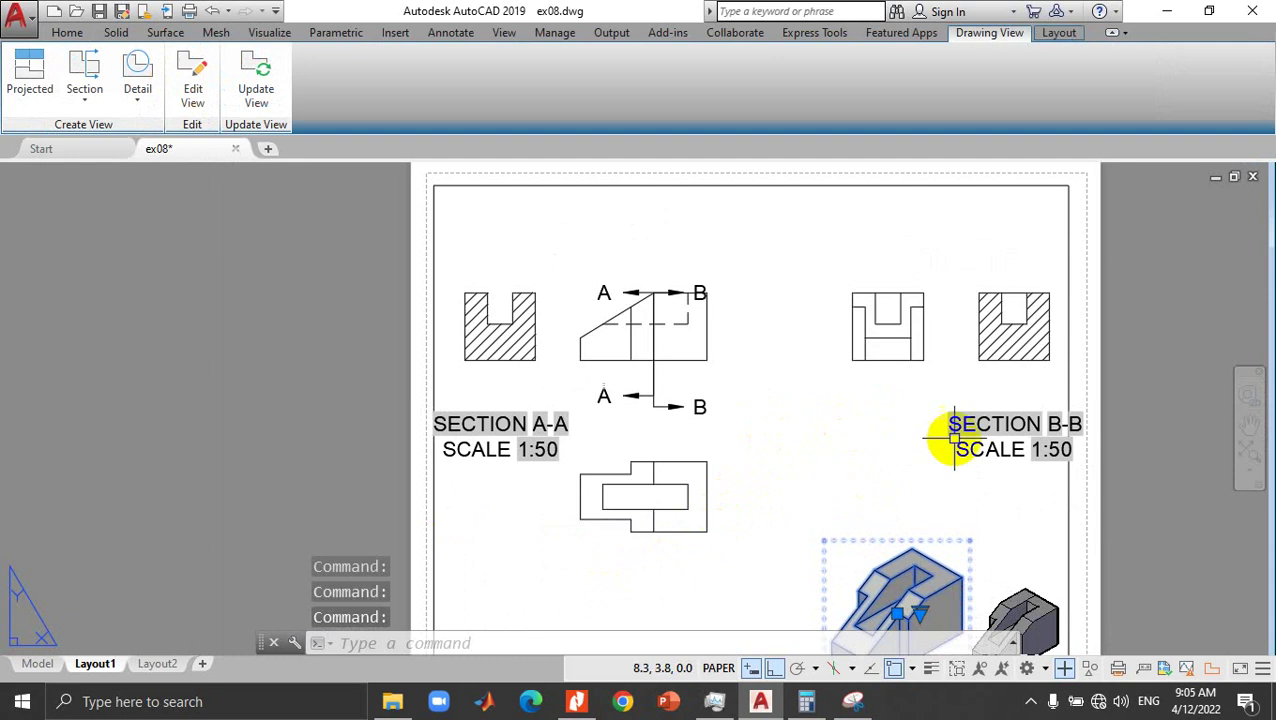
pyautogui.click(476, 445)
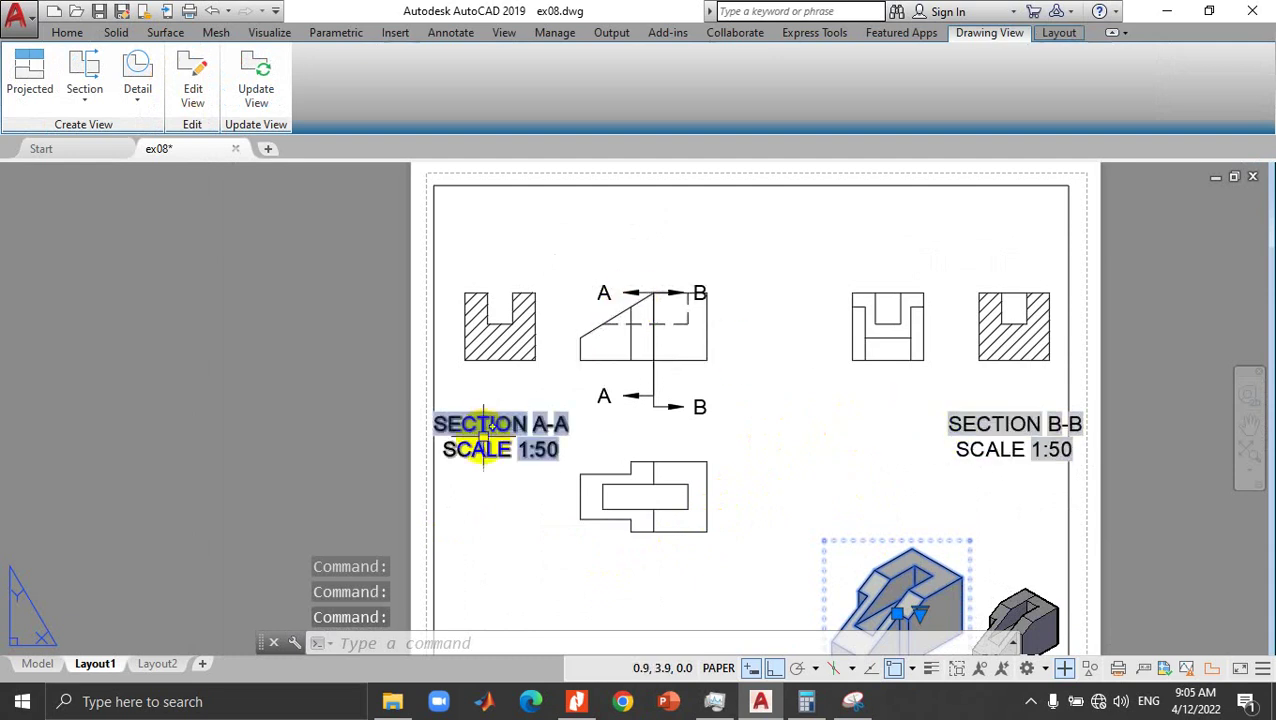
pyautogui.click(1054, 428)
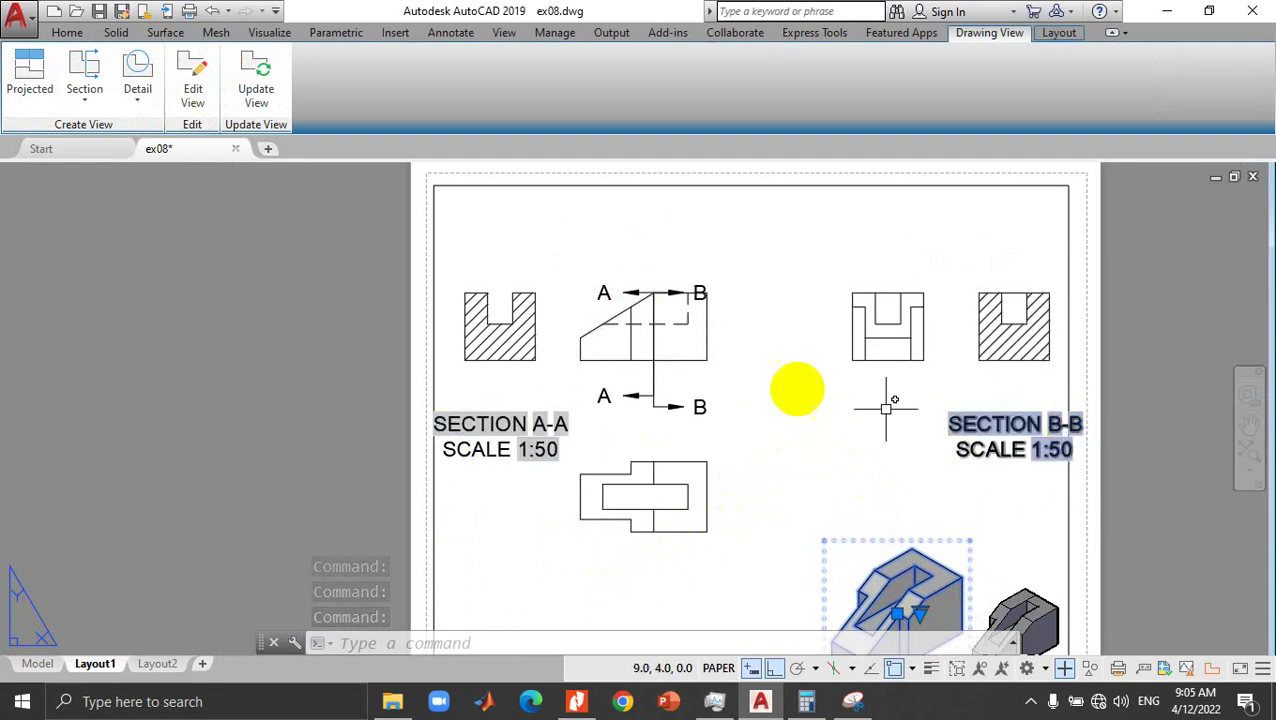
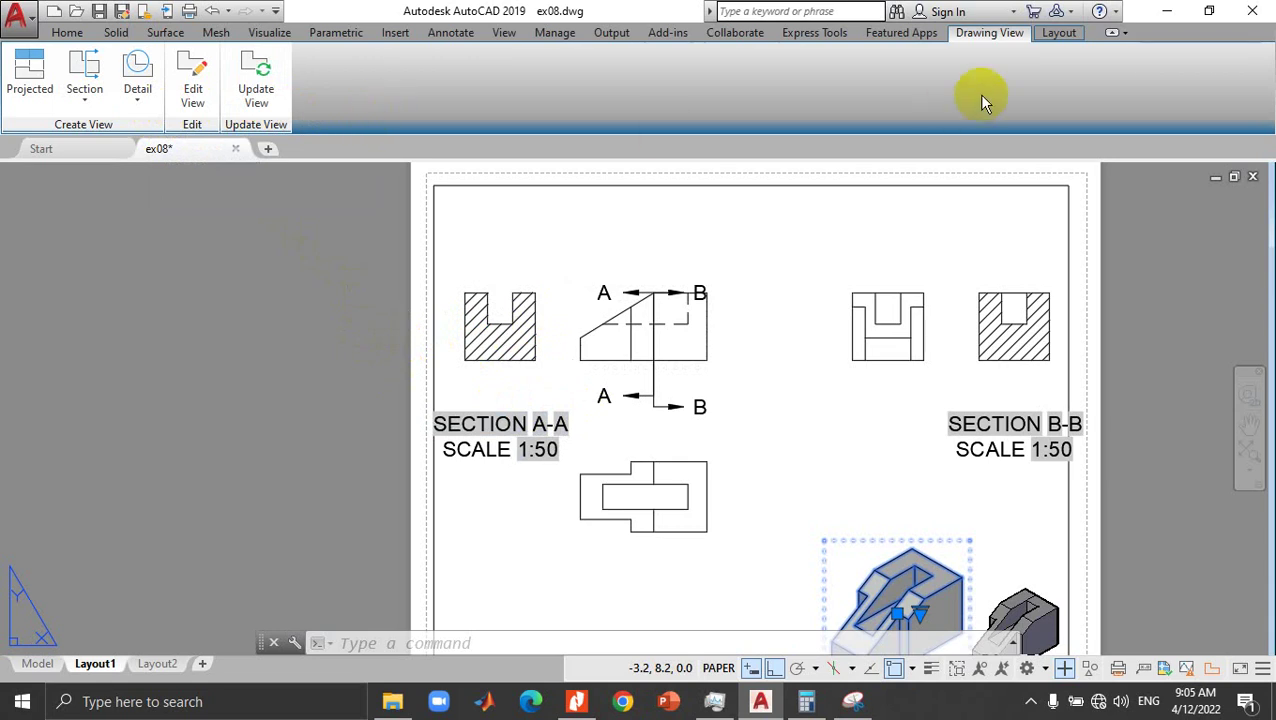
# Step: Start a full section view with the right-hand view as parent, after one cancelled attempt
pyautogui.click(1058, 32)
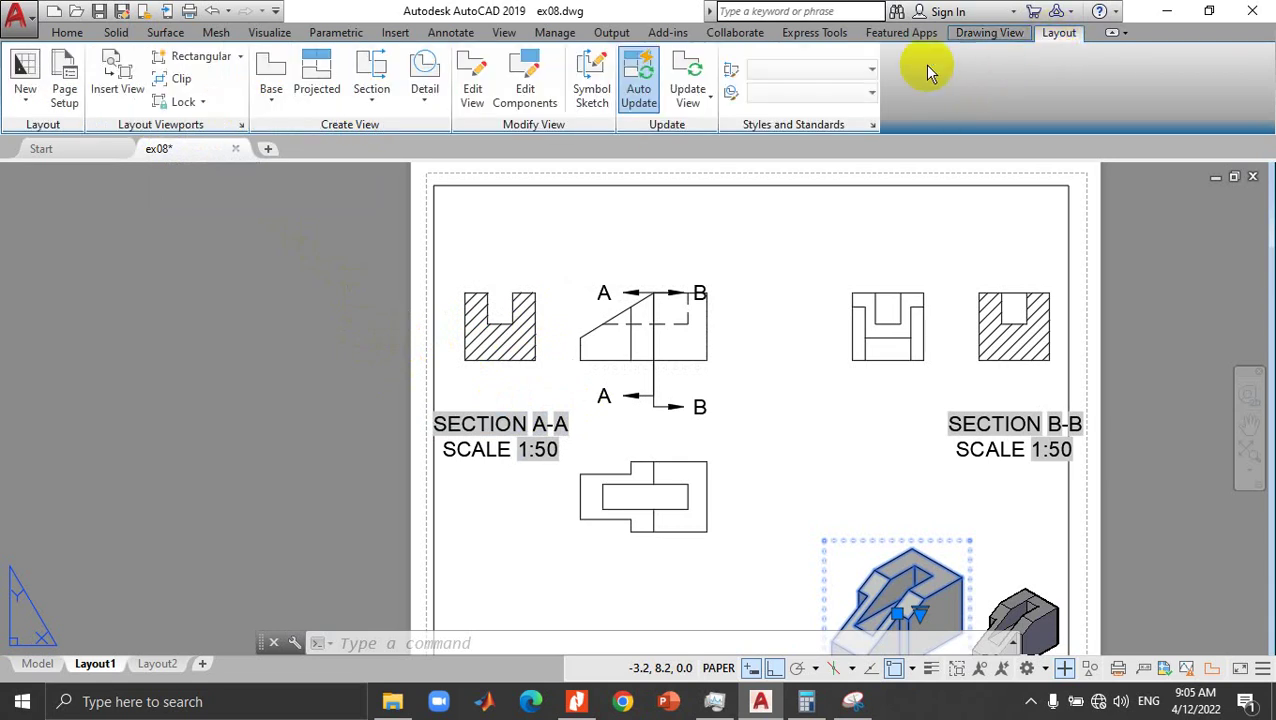
pyautogui.click(388, 105)
pyautogui.click(380, 128)
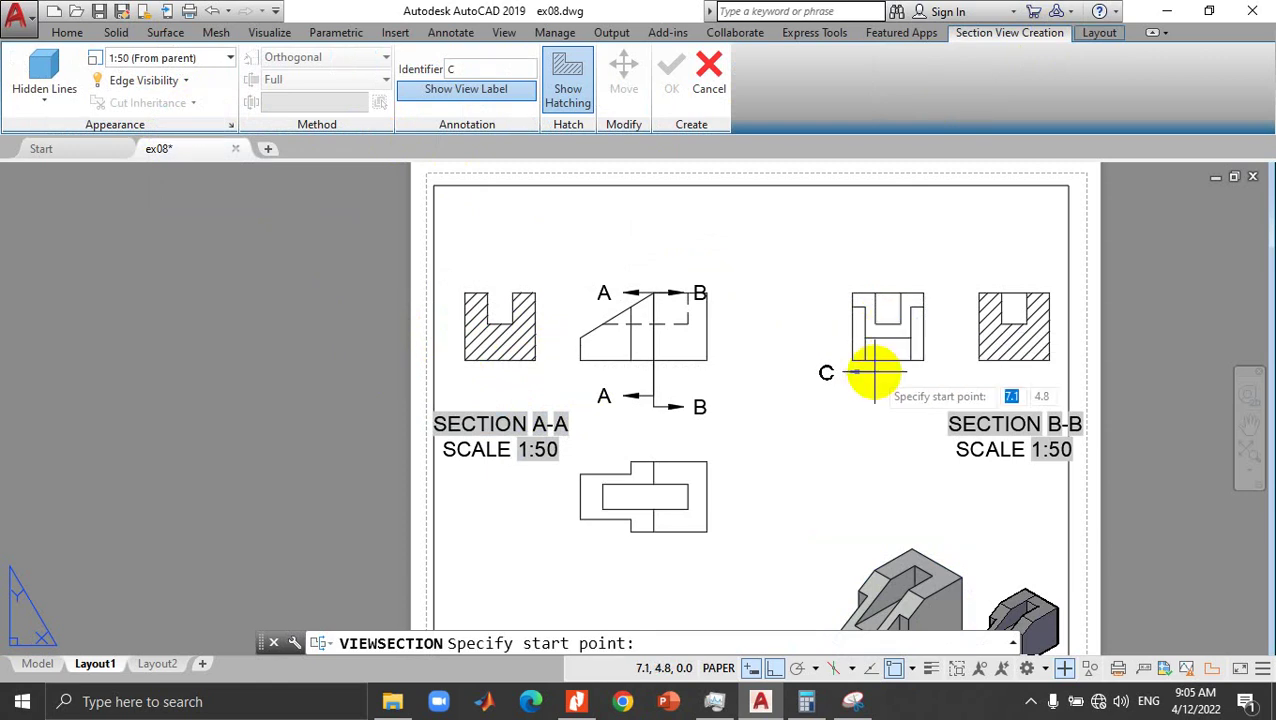
pyautogui.press('Escape')
pyautogui.press('Escape')
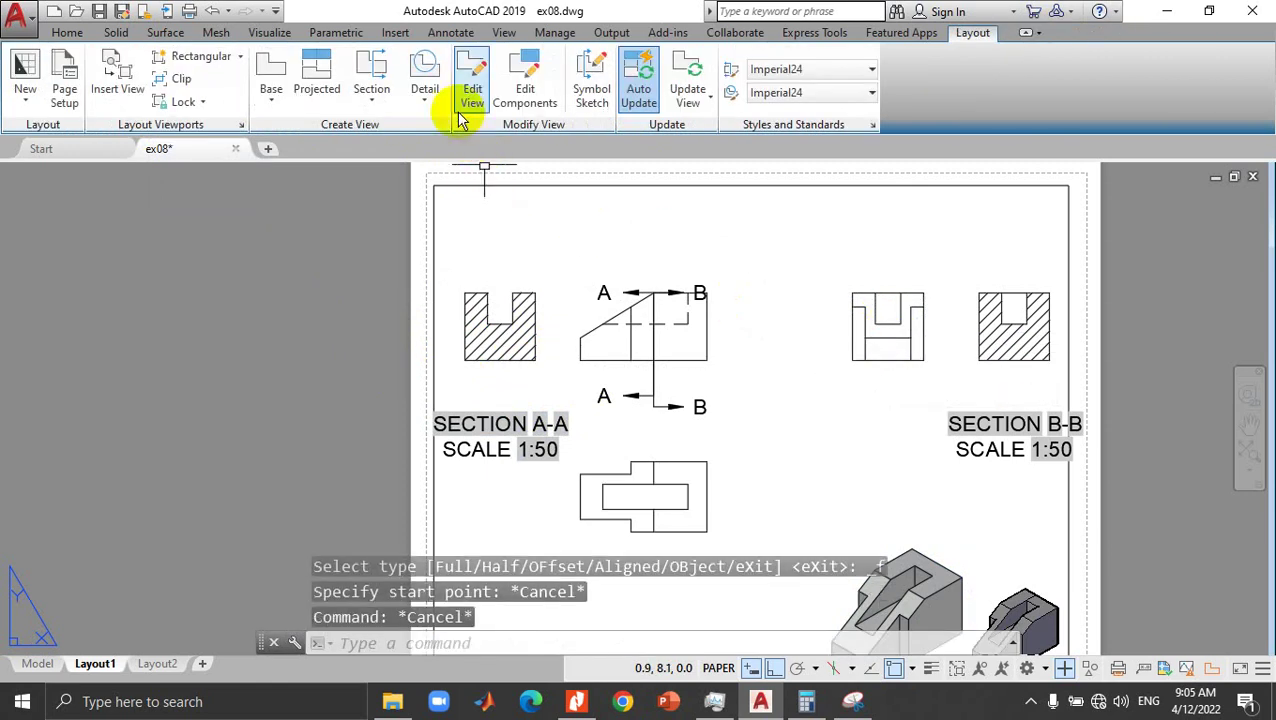
pyautogui.click(379, 100)
pyautogui.click(383, 128)
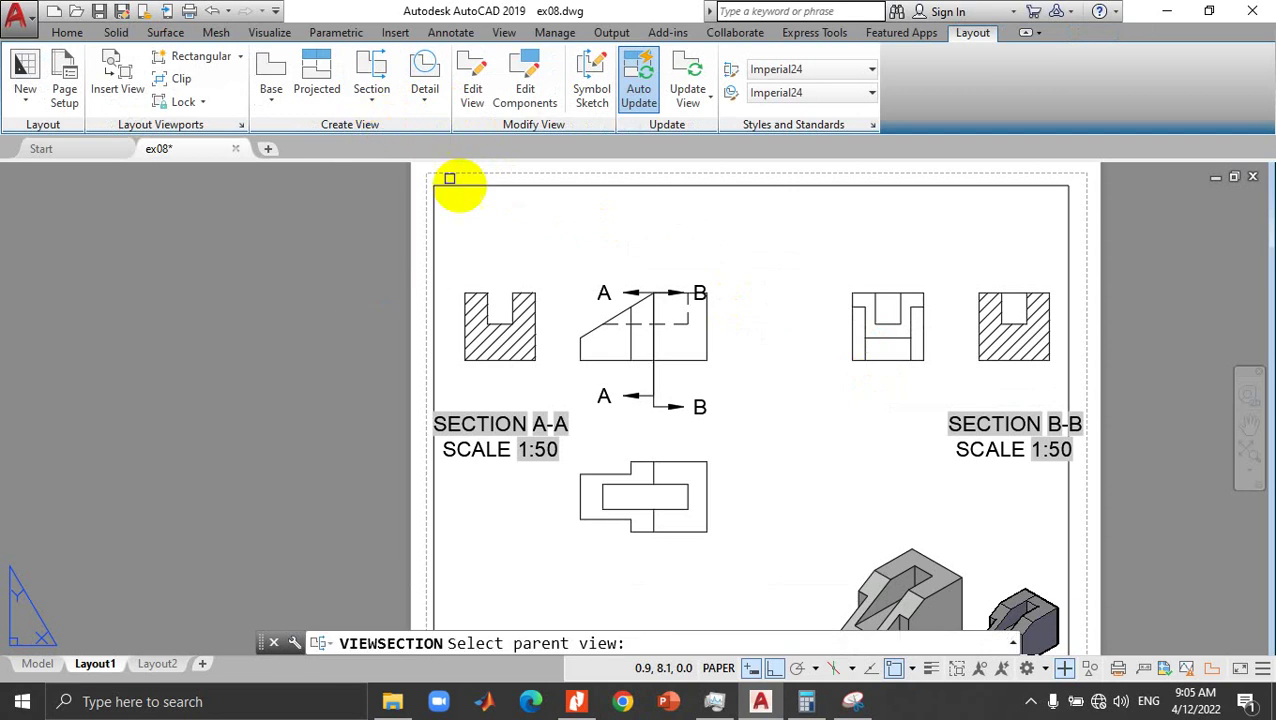
pyautogui.click(885, 350)
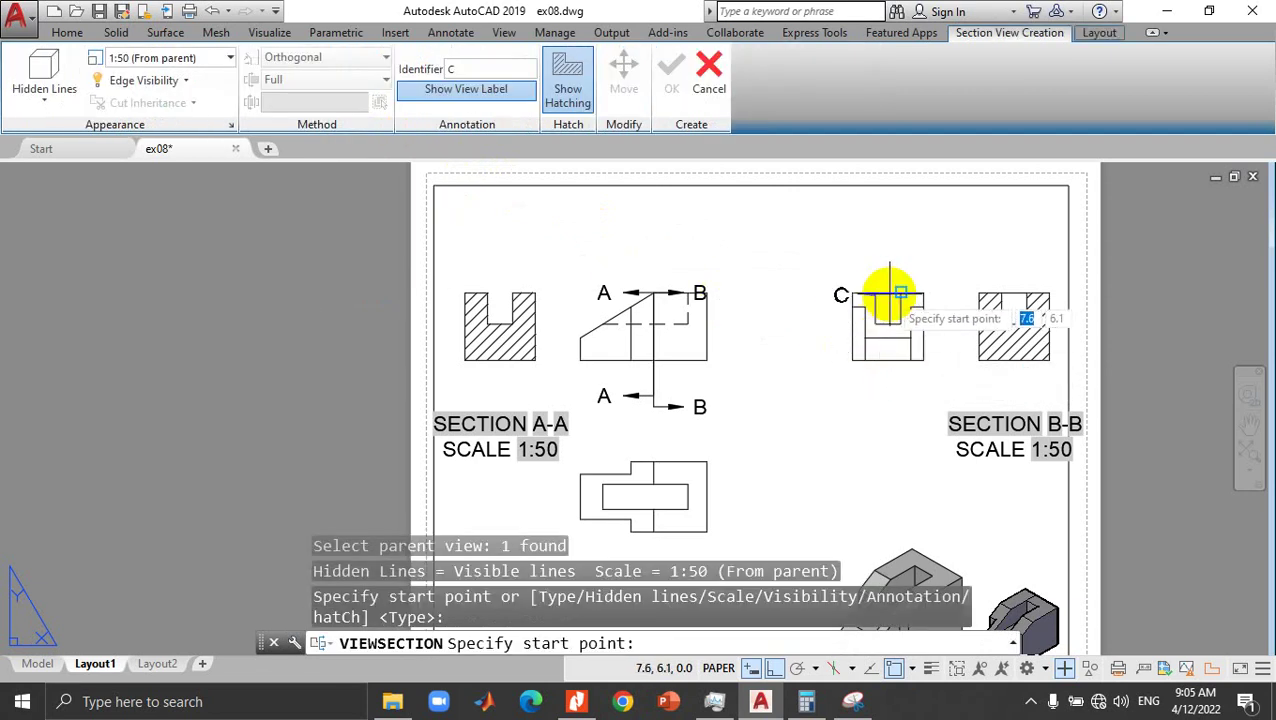
# Step: Cut line C vertically through the view and place SECTION C-C SCALE 1:50 to its left
pyautogui.click(911, 670)
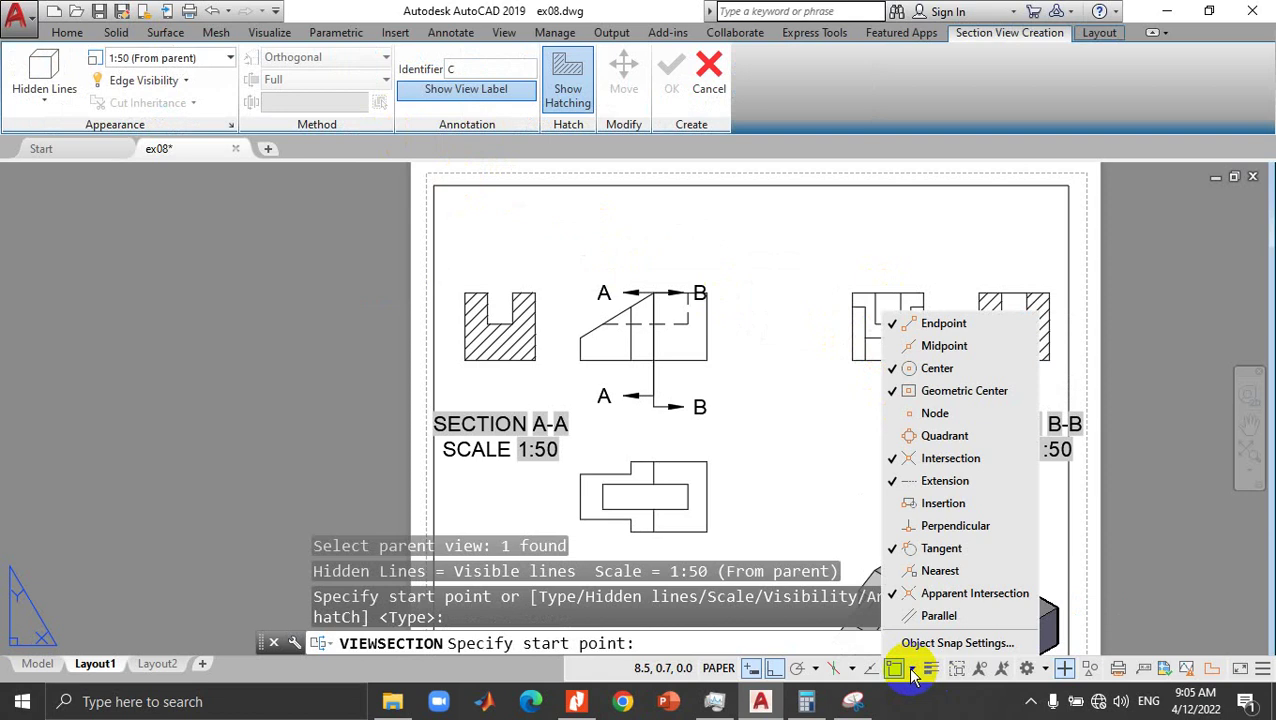
pyautogui.click(860, 300)
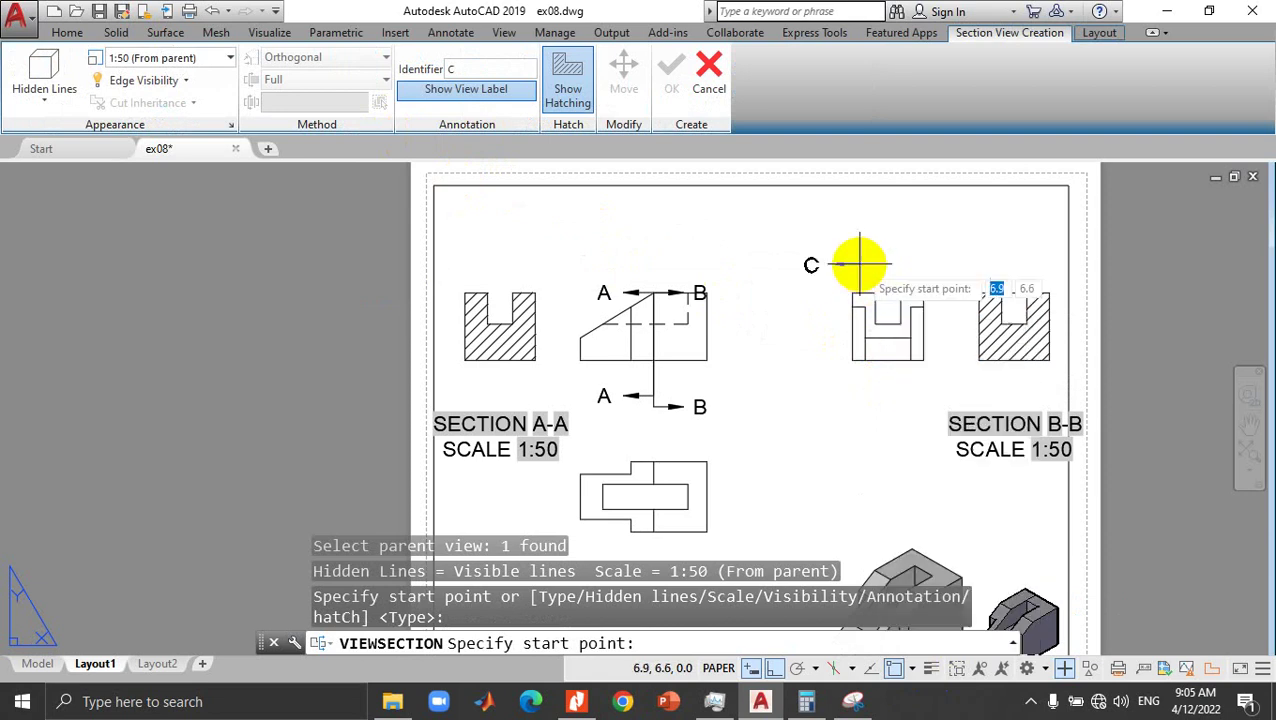
pyautogui.click(888, 293)
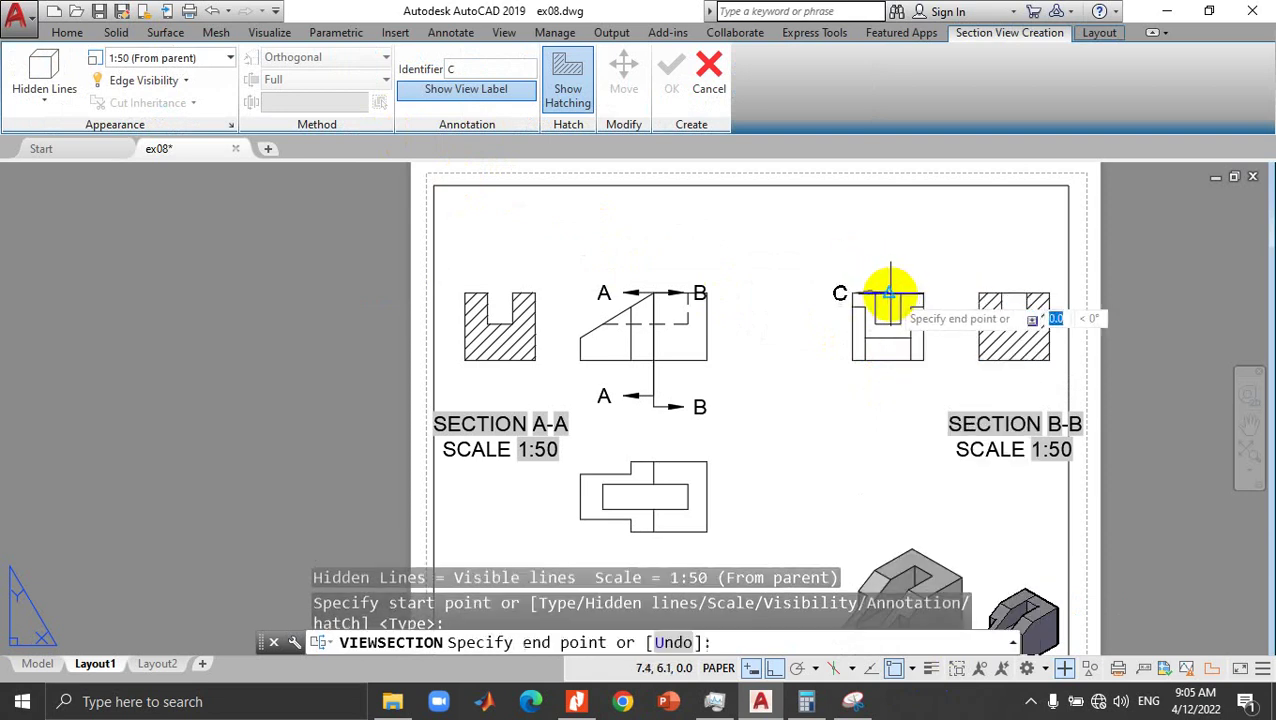
pyautogui.click(888, 360)
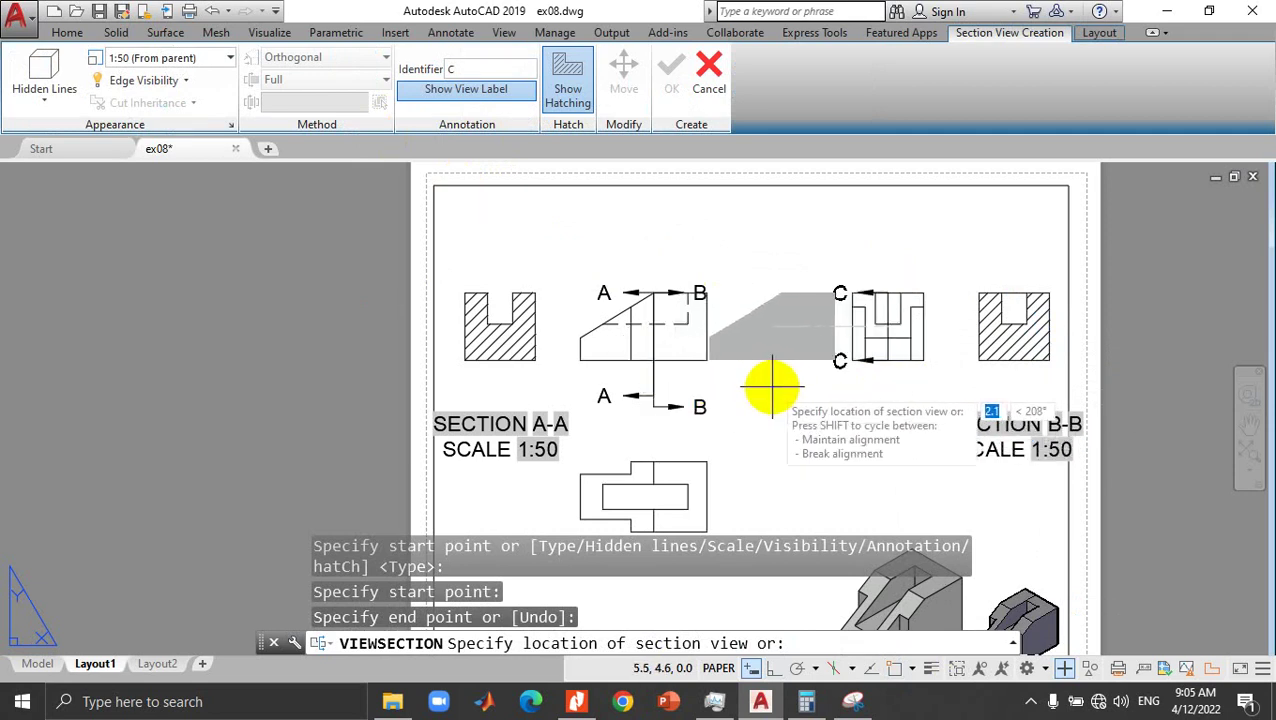
pyautogui.click(772, 388)
pyautogui.click(806, 590)
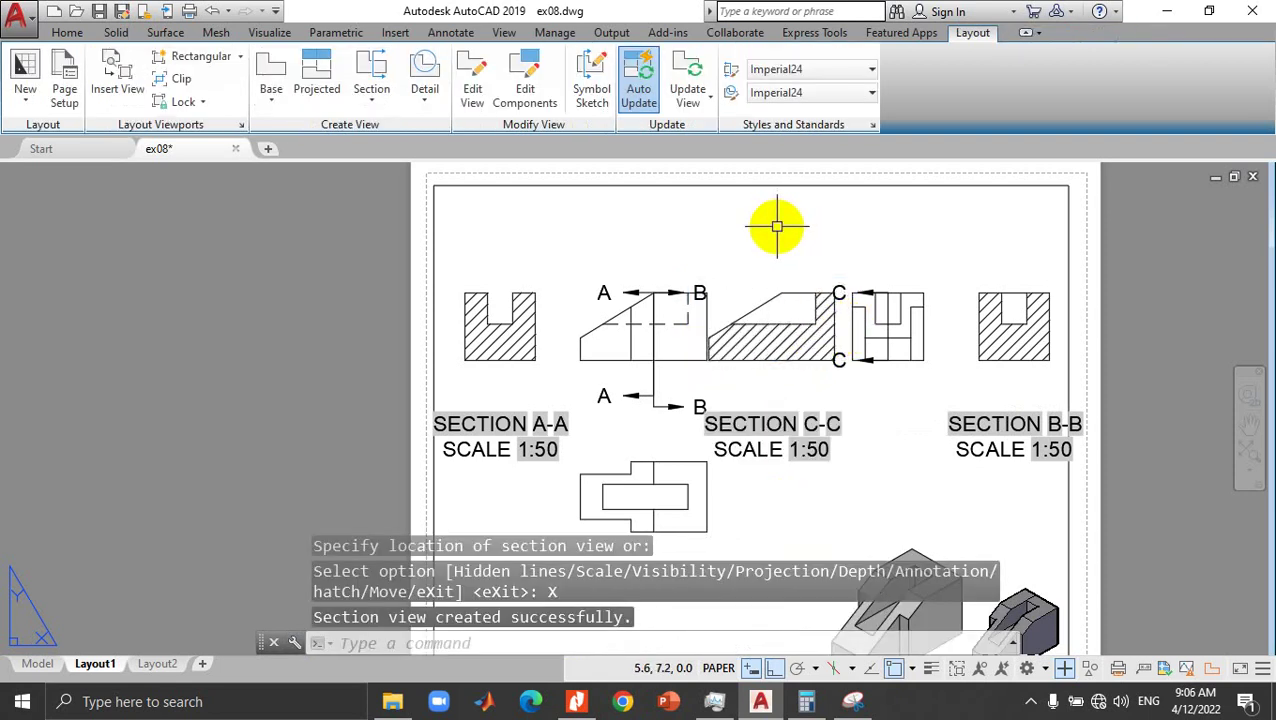
pyautogui.click(852, 701)
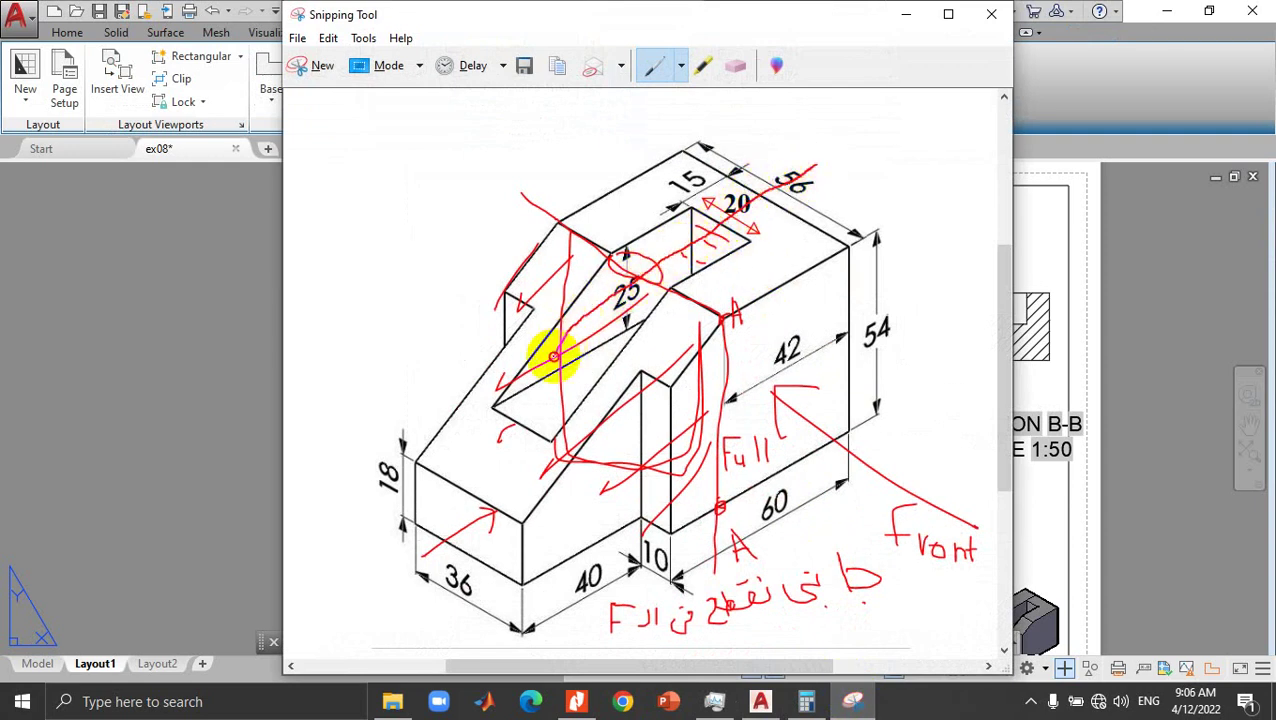
# Step: Draw two more red strokes on the isometric sketch, then minimize the Snipping Tool
pyautogui.moveTo(499, 421); pyautogui.dragTo(421, 486)
pyautogui.moveTo(426, 590)
pyautogui.mouseDown()
pyautogui.moveTo(413, 621)
pyautogui.moveTo(498, 378)
pyautogui.moveTo(578, 378)
pyautogui.mouseUp()
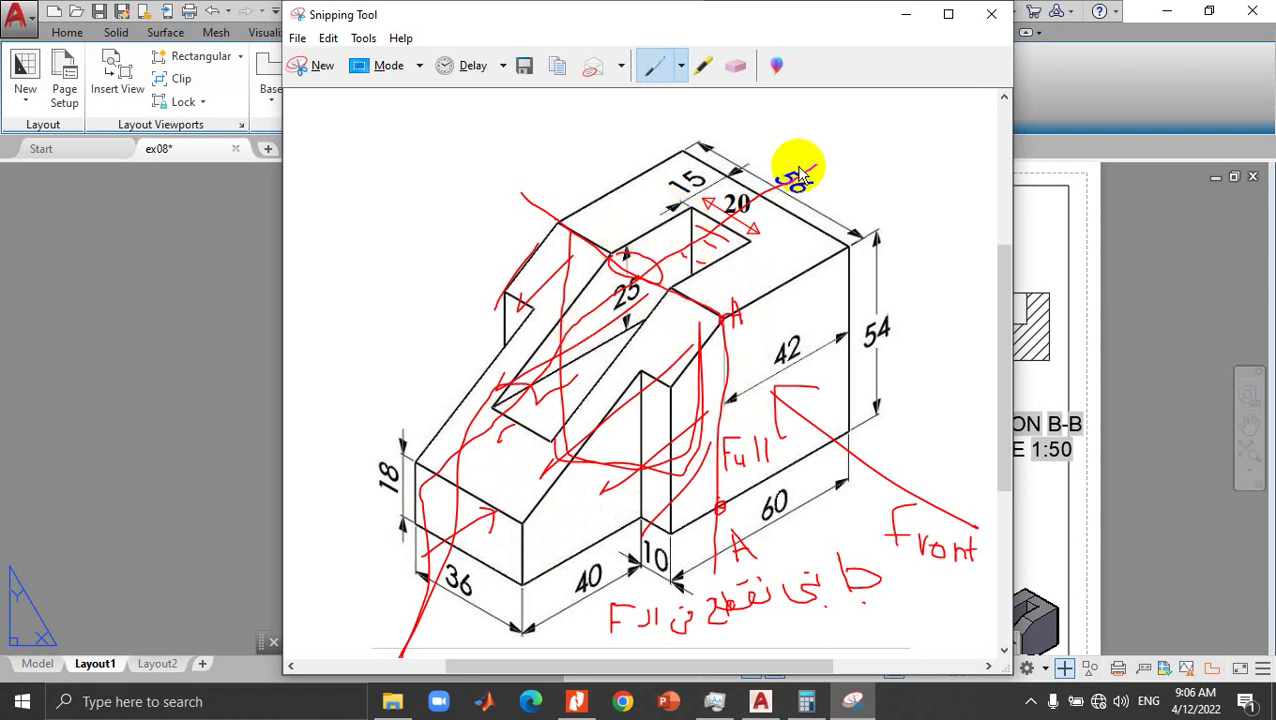
pyautogui.click(905, 14)
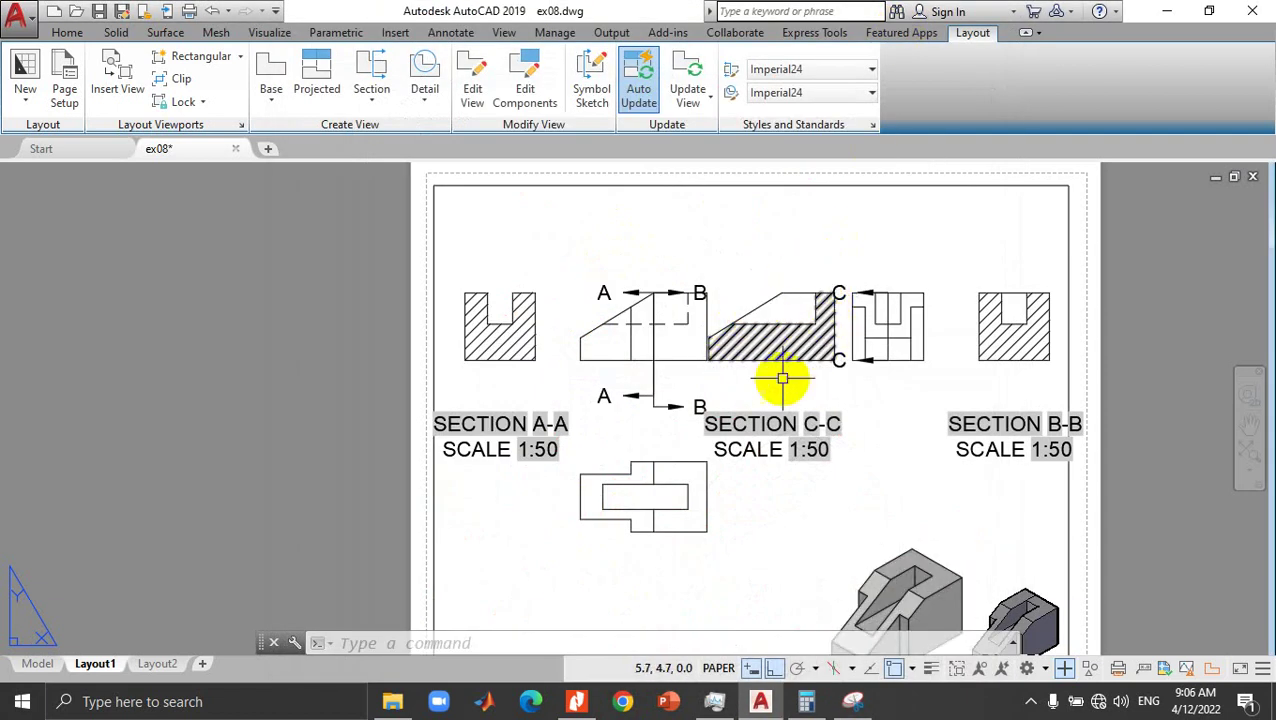
# Step: Shift the C-cut view right and nudge it together with SECTION C-C
pyautogui.click(887, 330)
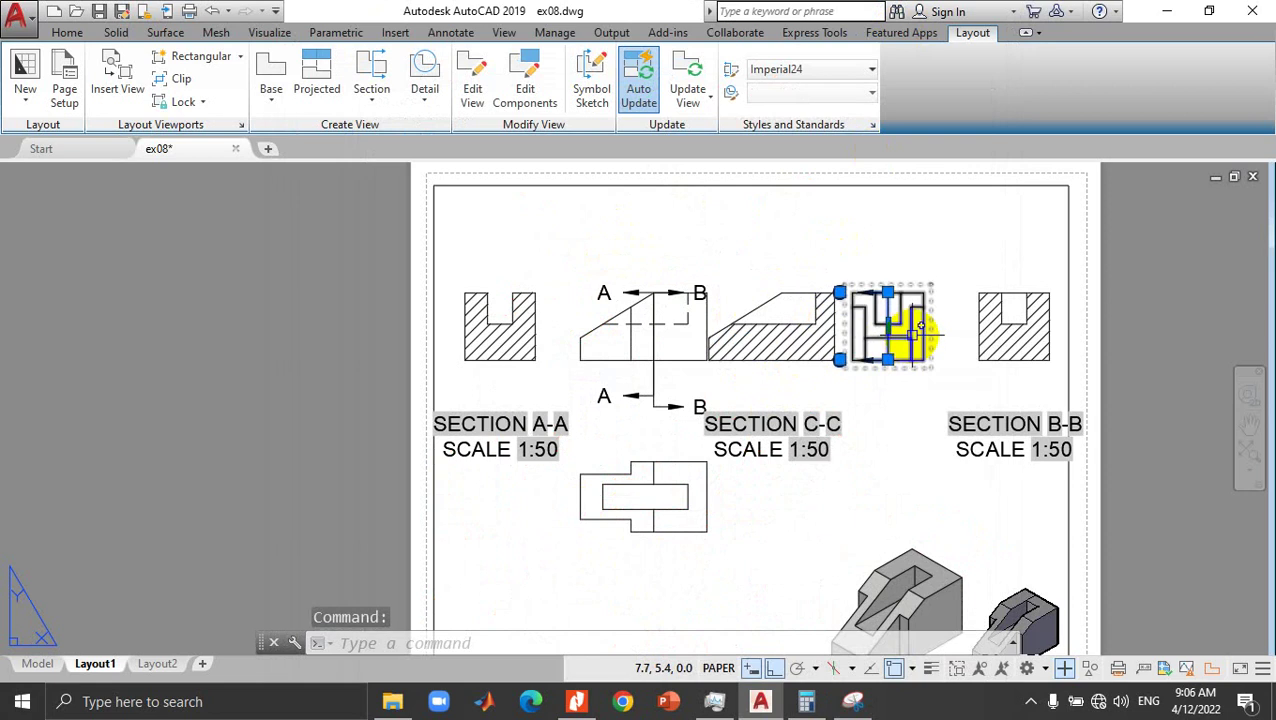
pyautogui.moveTo(913, 340); pyautogui.dragTo(942, 338)
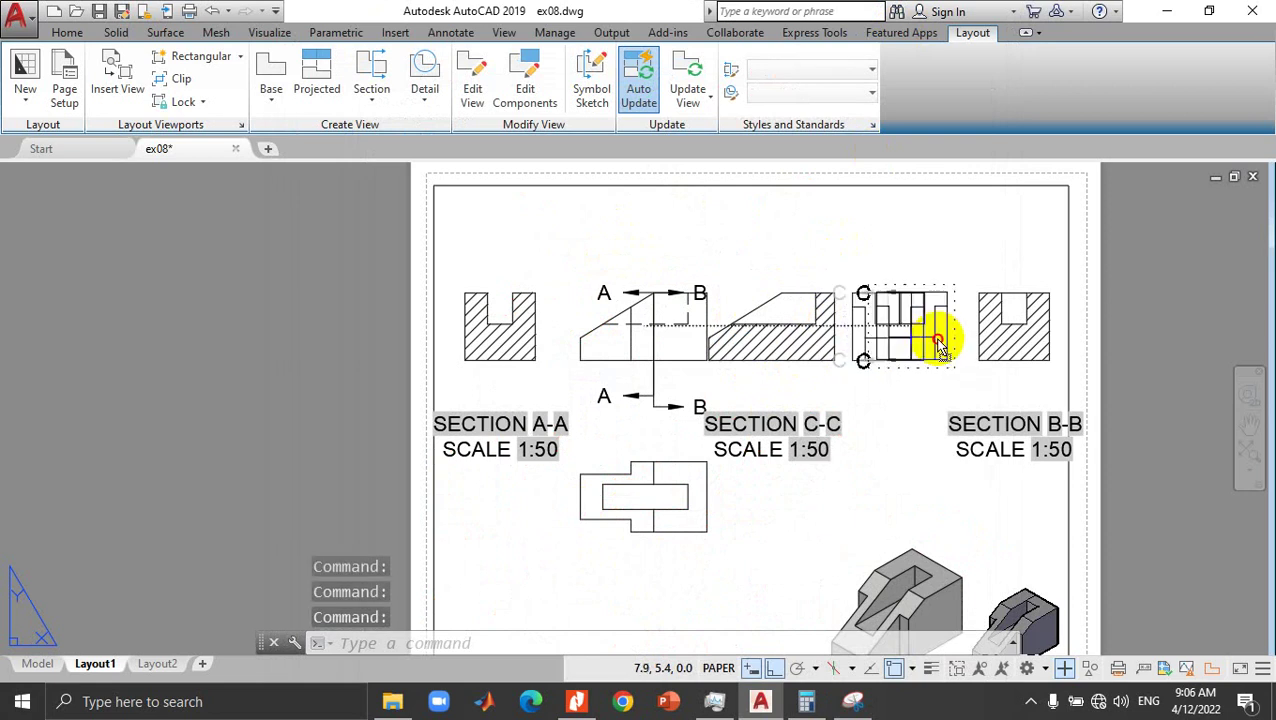
pyautogui.click(942, 338)
pyautogui.click(818, 330)
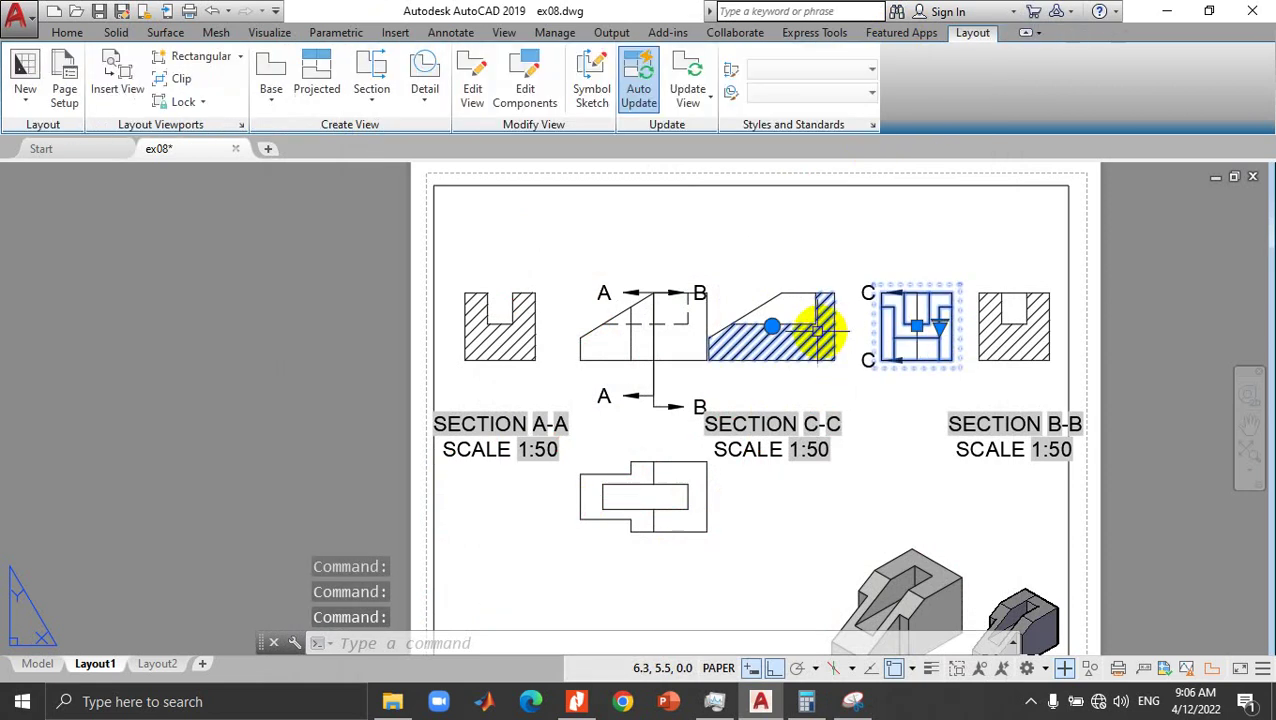
pyautogui.moveTo(816, 330)
pyautogui.mouseDown()
pyautogui.moveTo(832, 338)
pyautogui.moveTo(822, 333)
pyautogui.mouseUp()
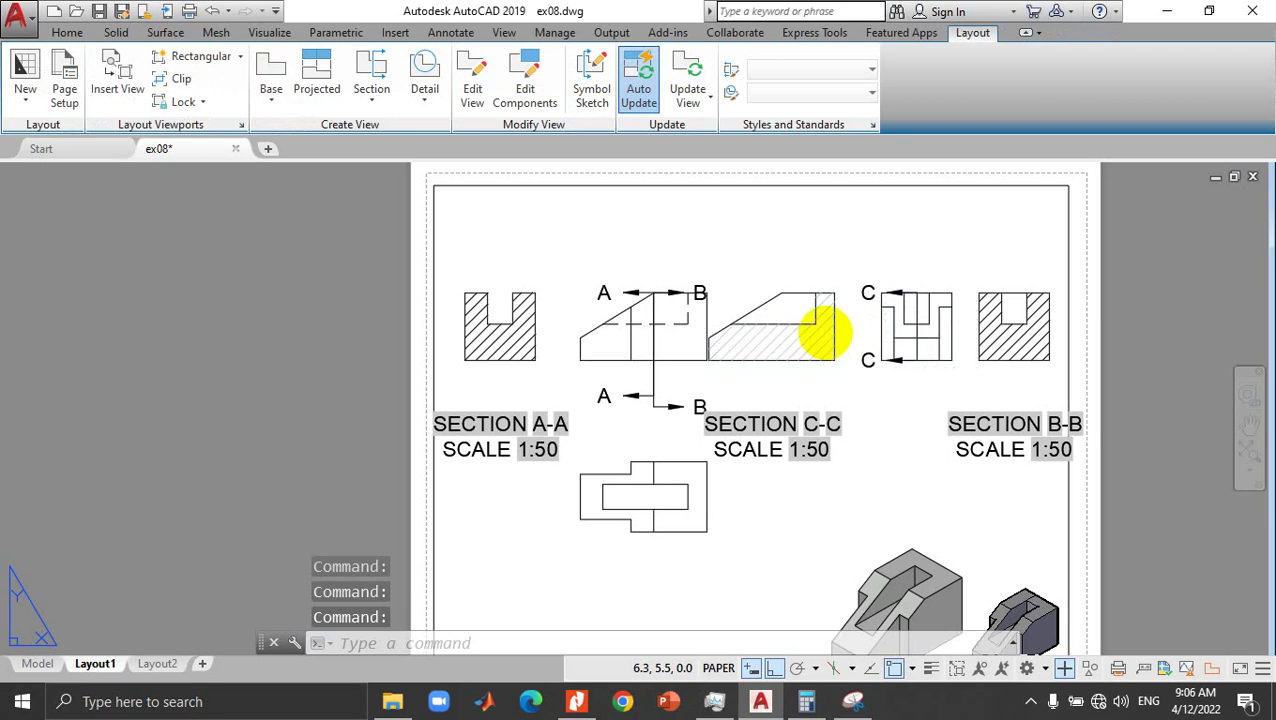
# Step: Move SECTION C-C slightly to the right after several hatch-selection attempts
pyautogui.doubleClick(812, 348)
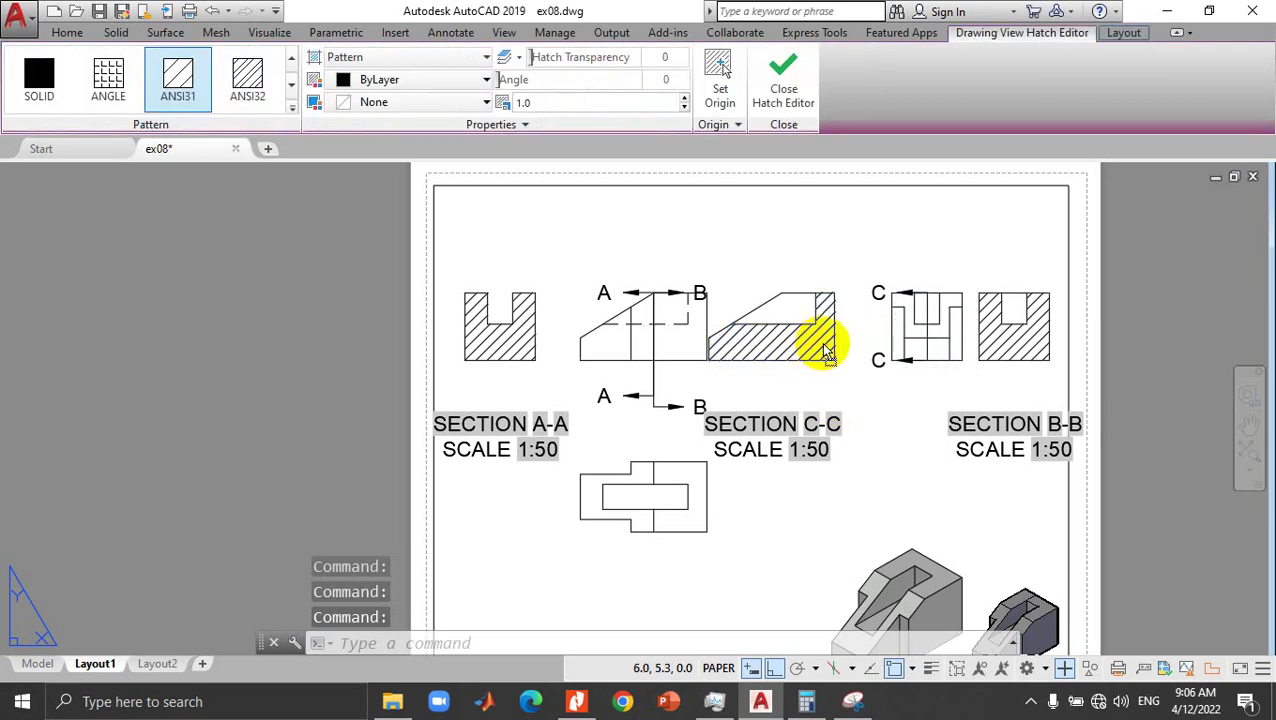
pyautogui.press('Escape')
pyautogui.click(771, 326)
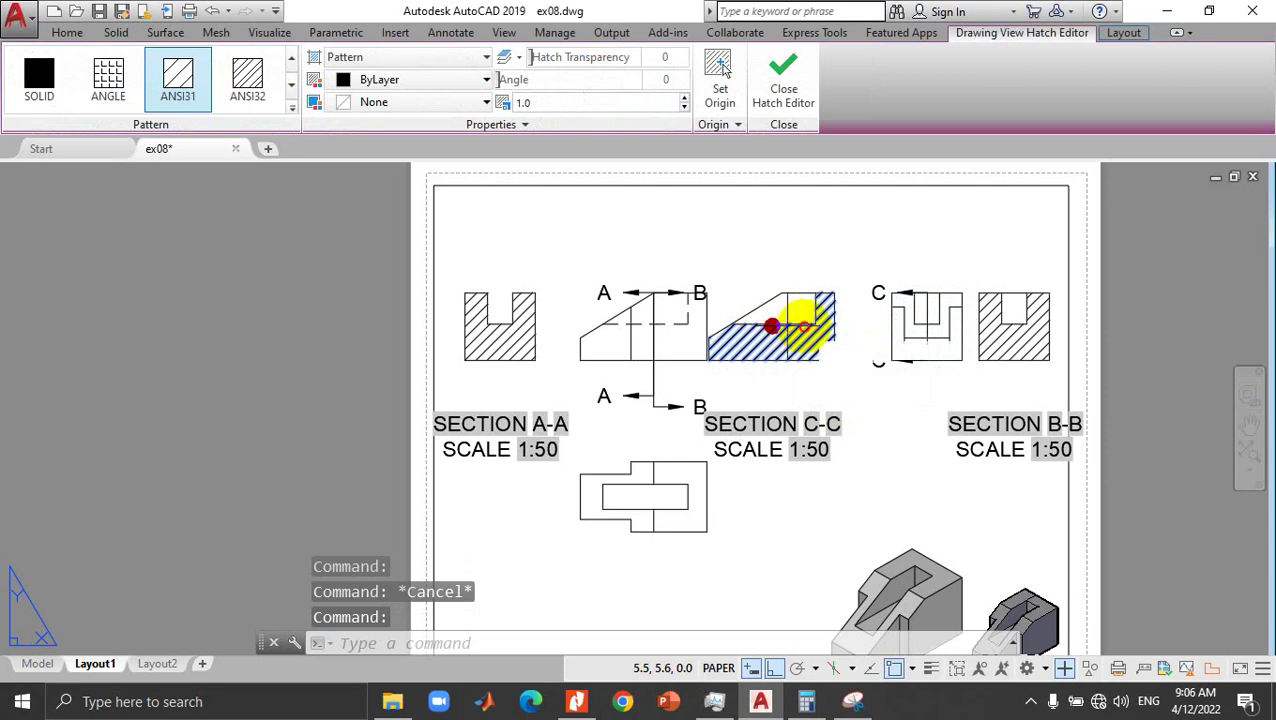
pyautogui.press('Escape')
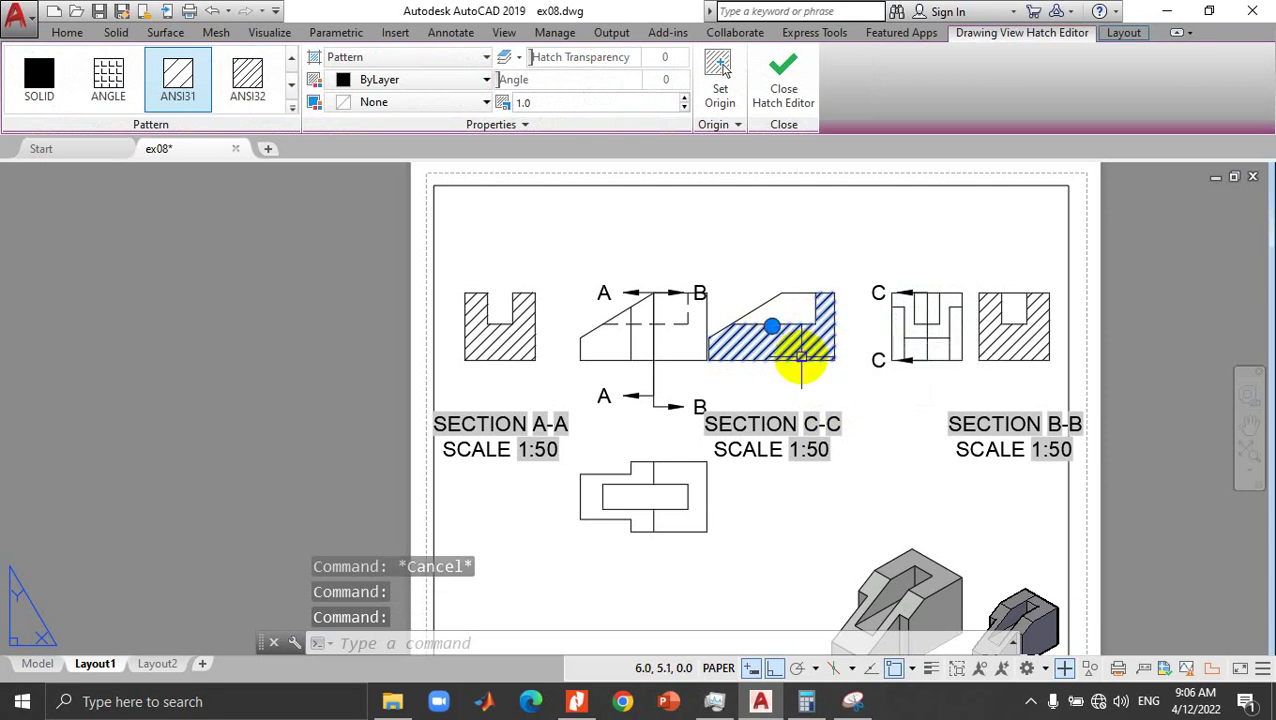
pyautogui.press('Escape')
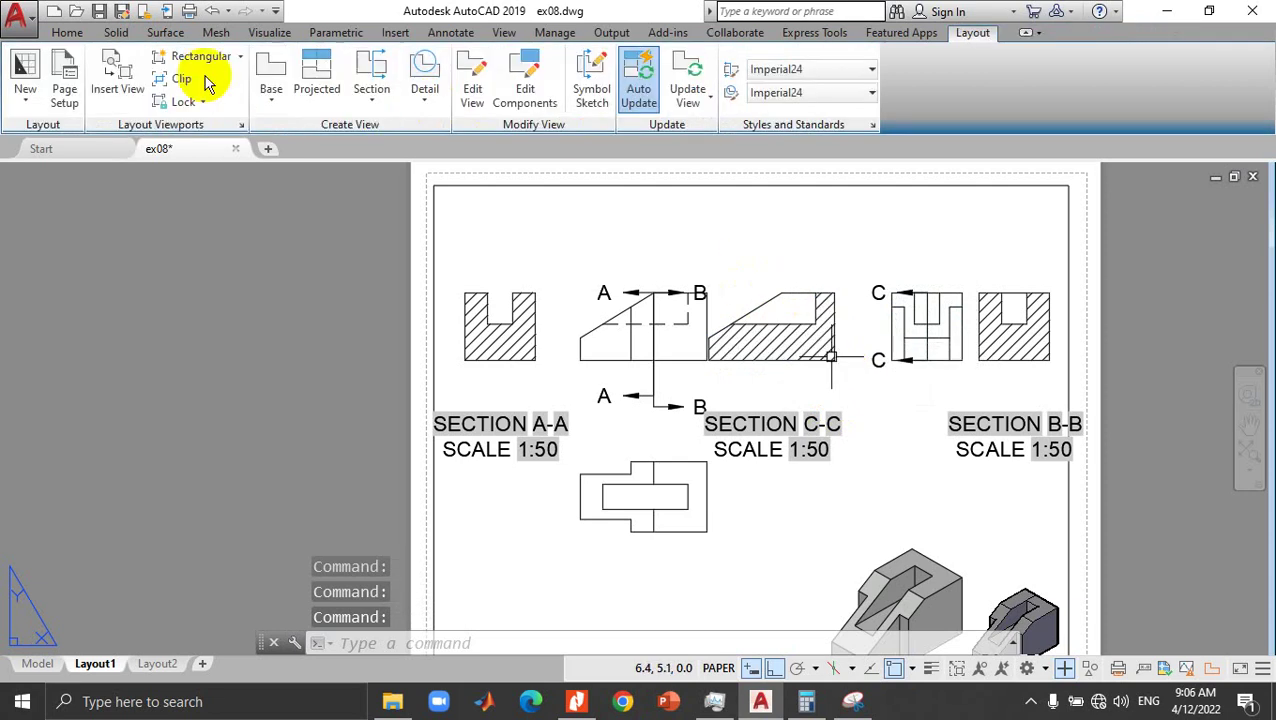
pyautogui.click(771, 326)
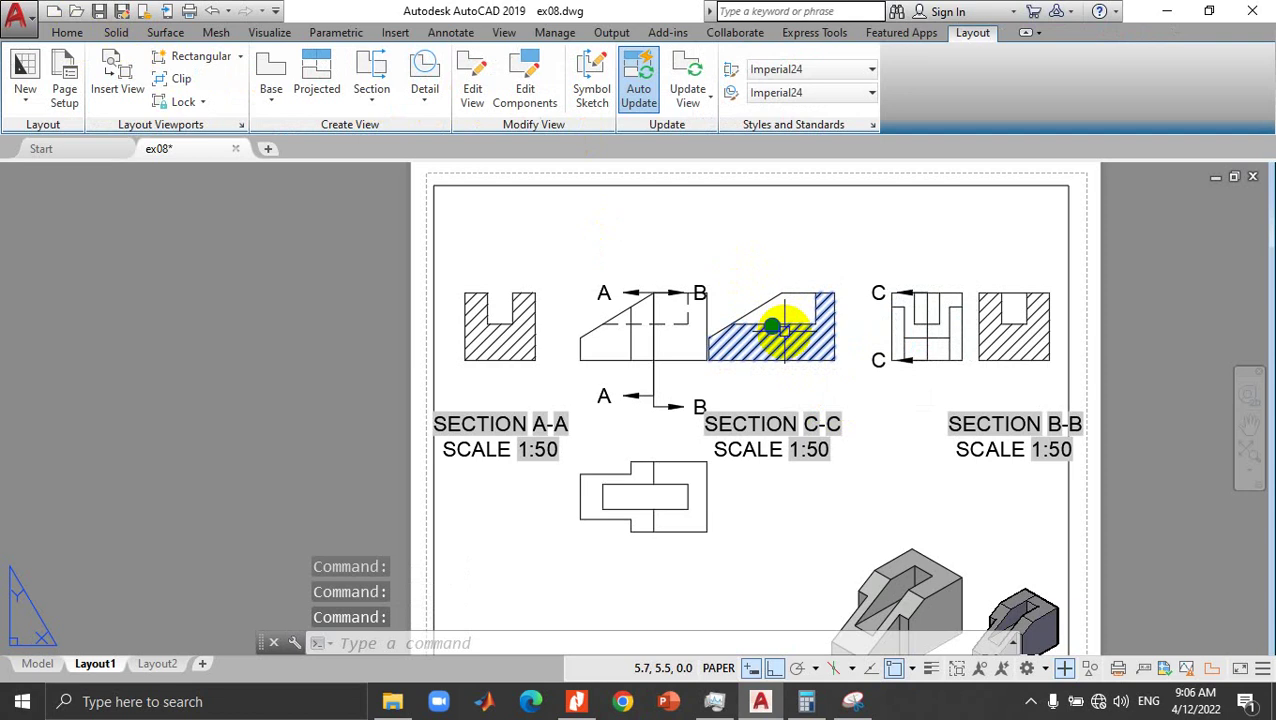
pyautogui.rightClick(790, 333)
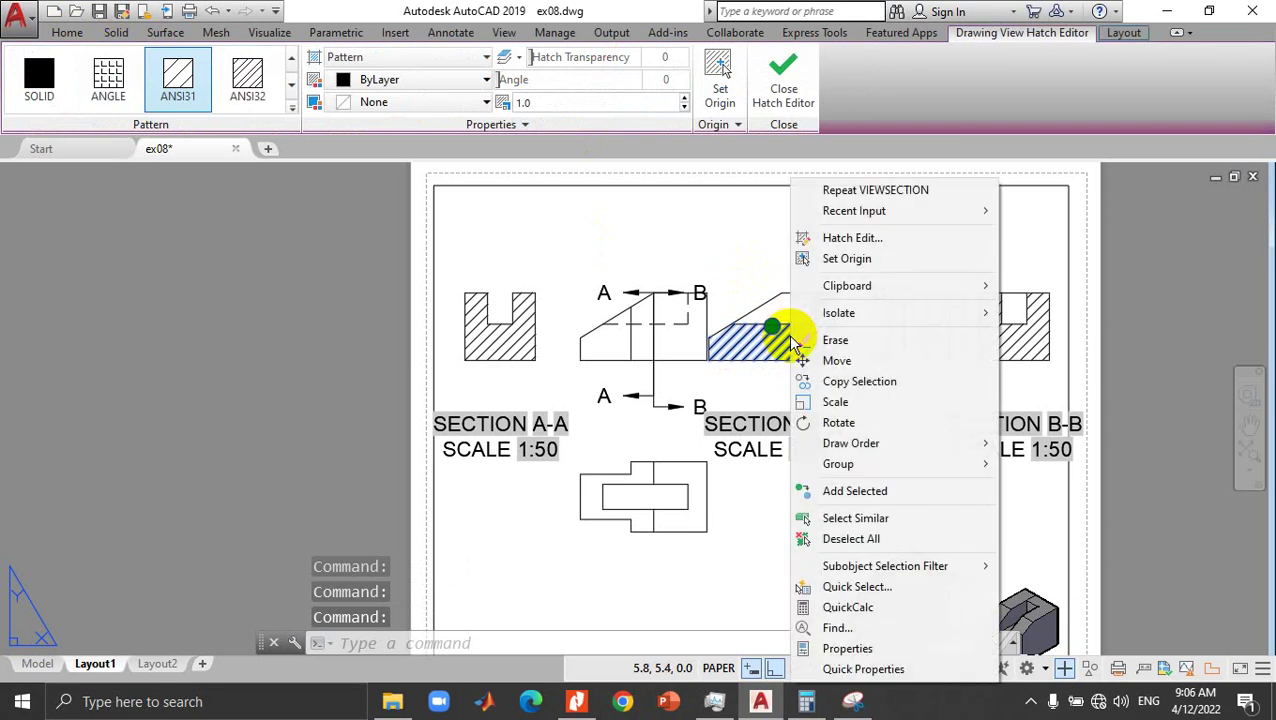
pyautogui.click(810, 360)
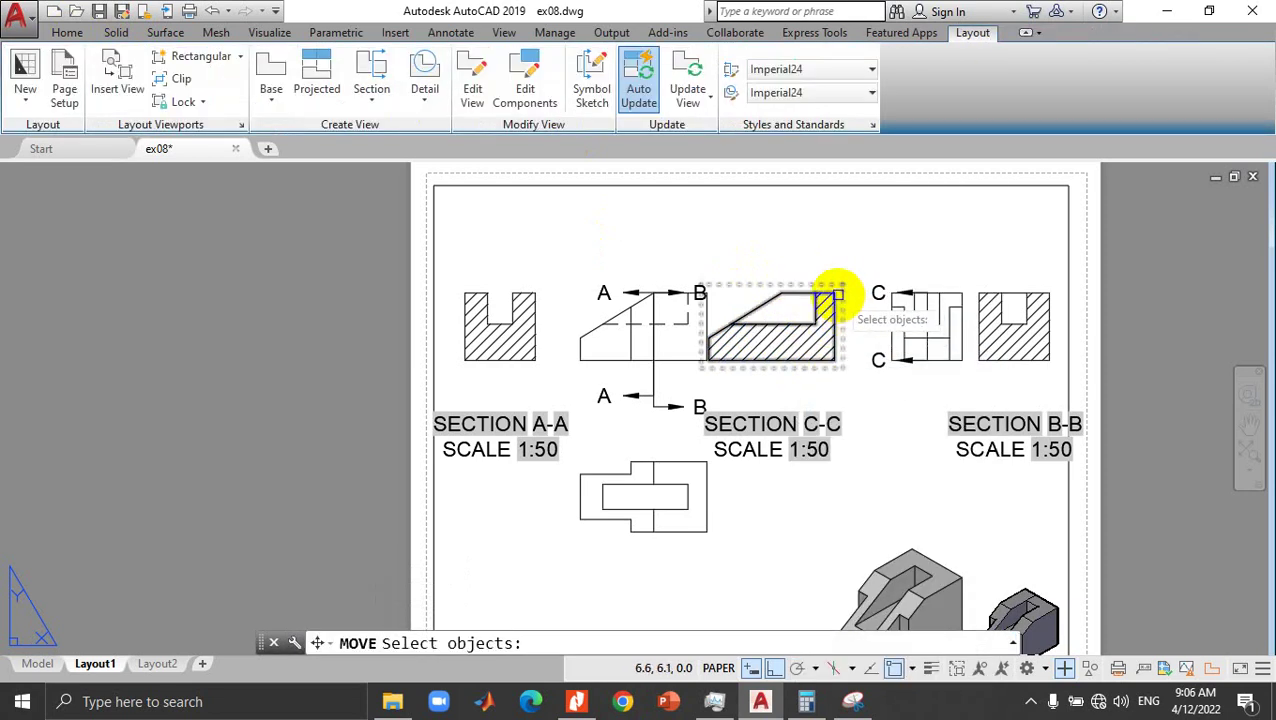
pyautogui.click(820, 315)
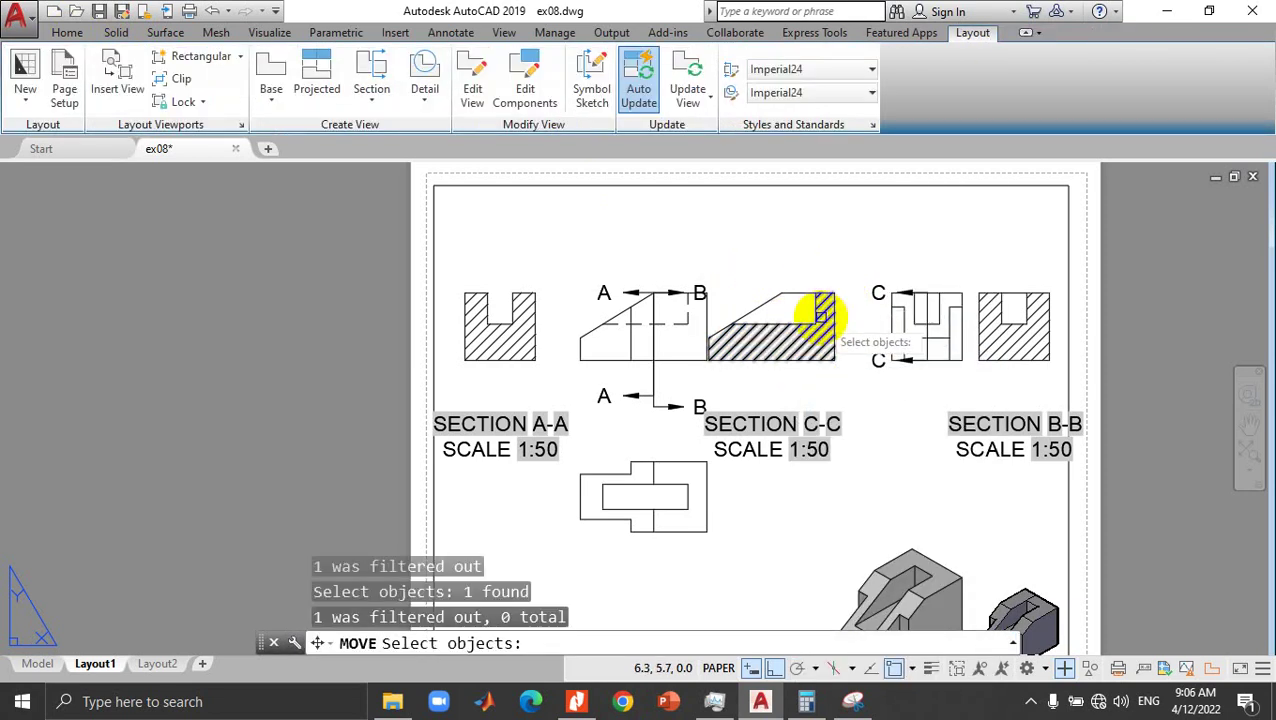
pyautogui.press('Escape')
pyautogui.rightClick(815, 316)
pyautogui.click(805, 320)
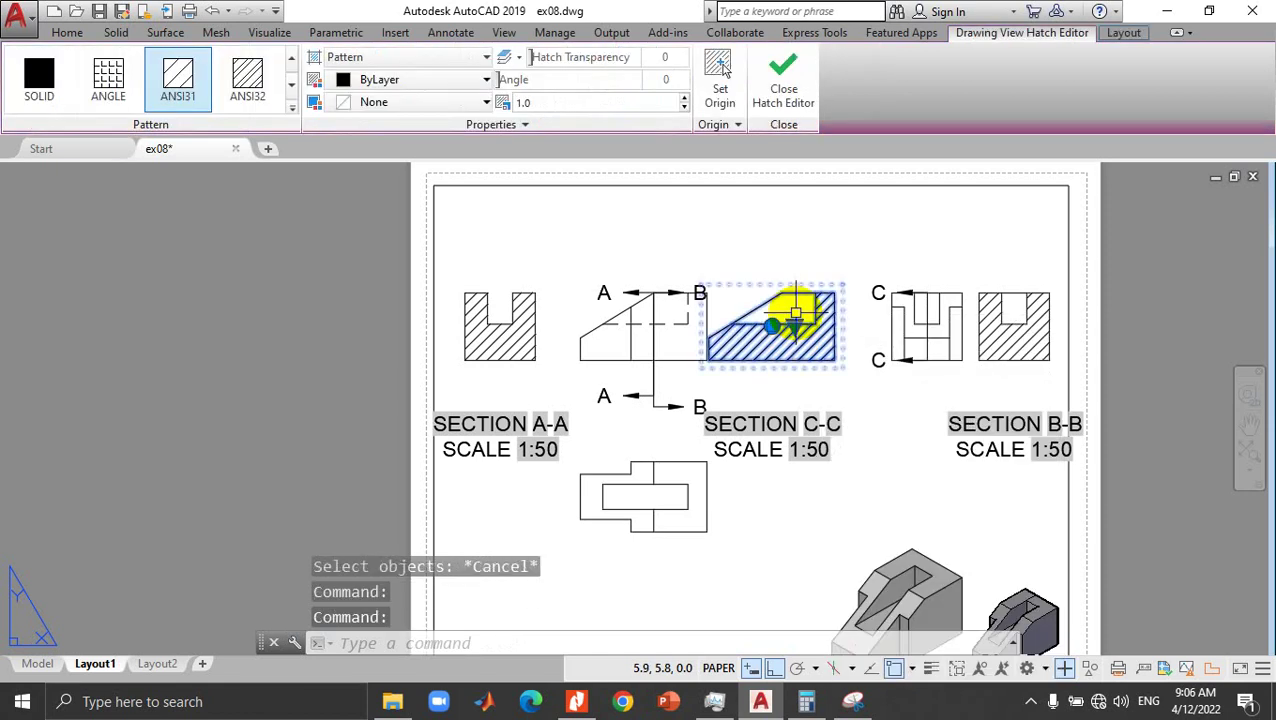
pyautogui.press('Escape')
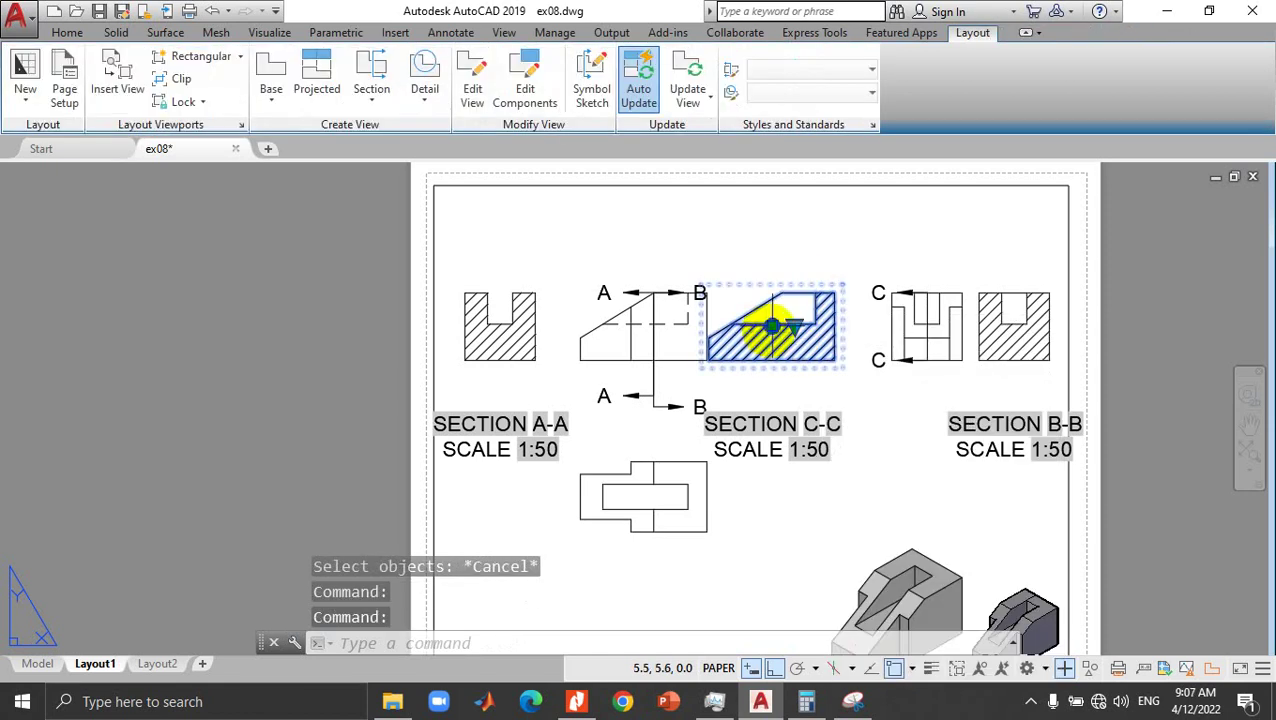
pyautogui.click(772, 325)
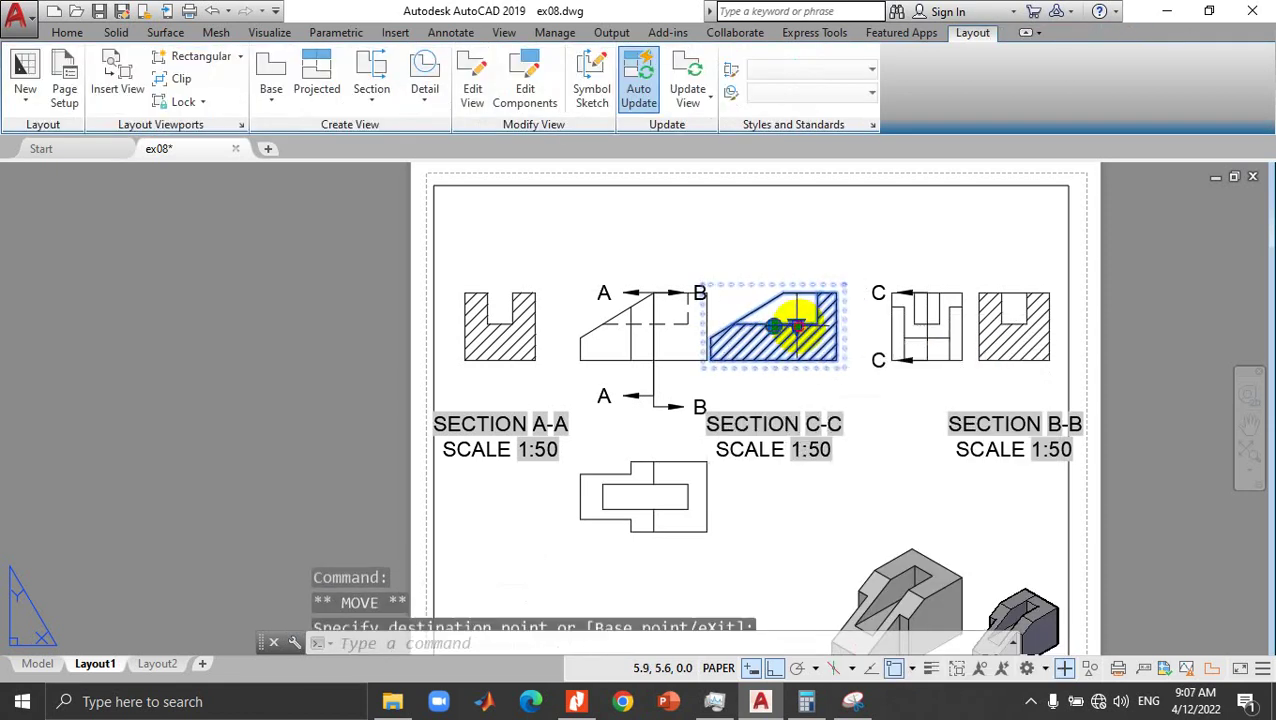
pyautogui.click(796, 325)
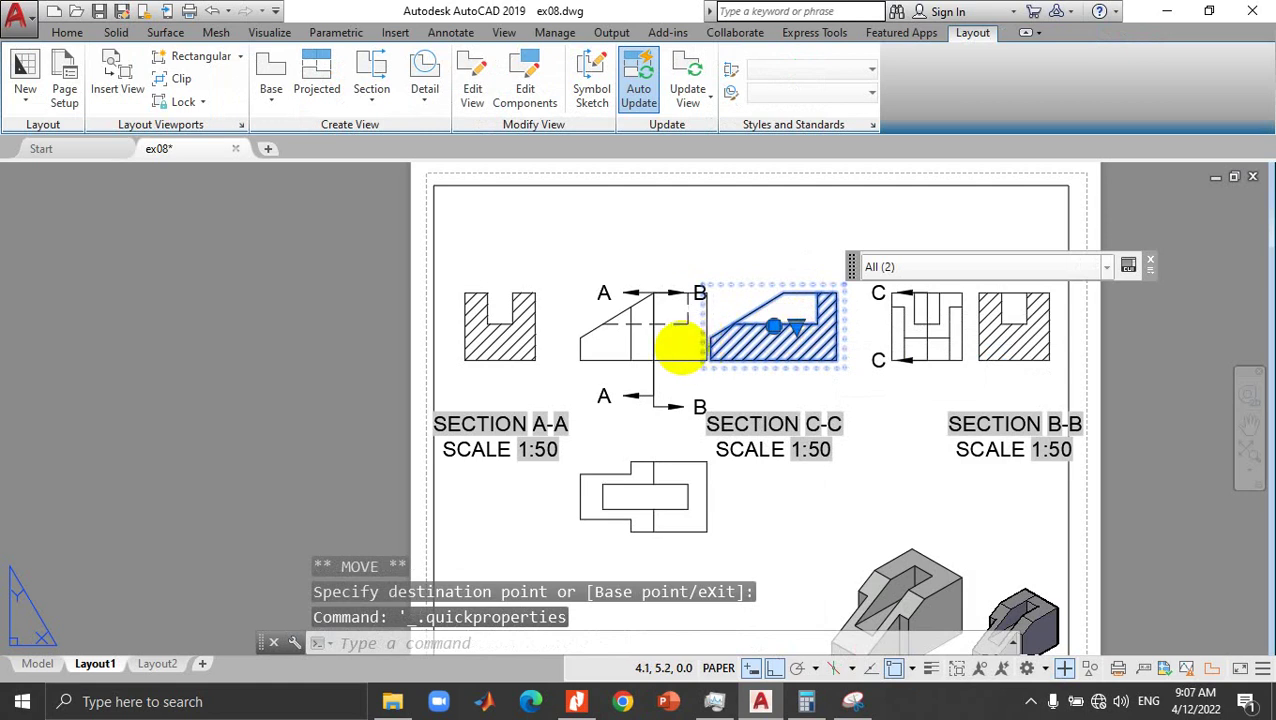
# Step: Move the front view with its A-A cutting line slightly left
pyautogui.click(669, 344)
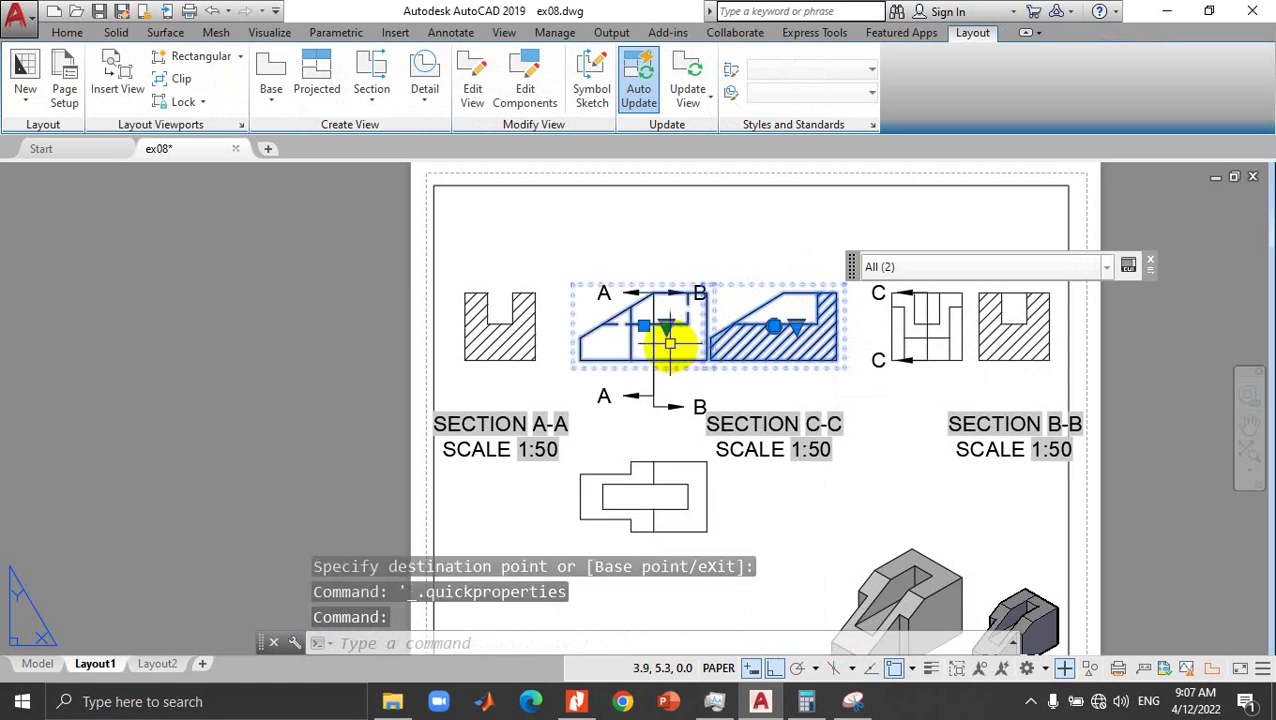
pyautogui.click(640, 400)
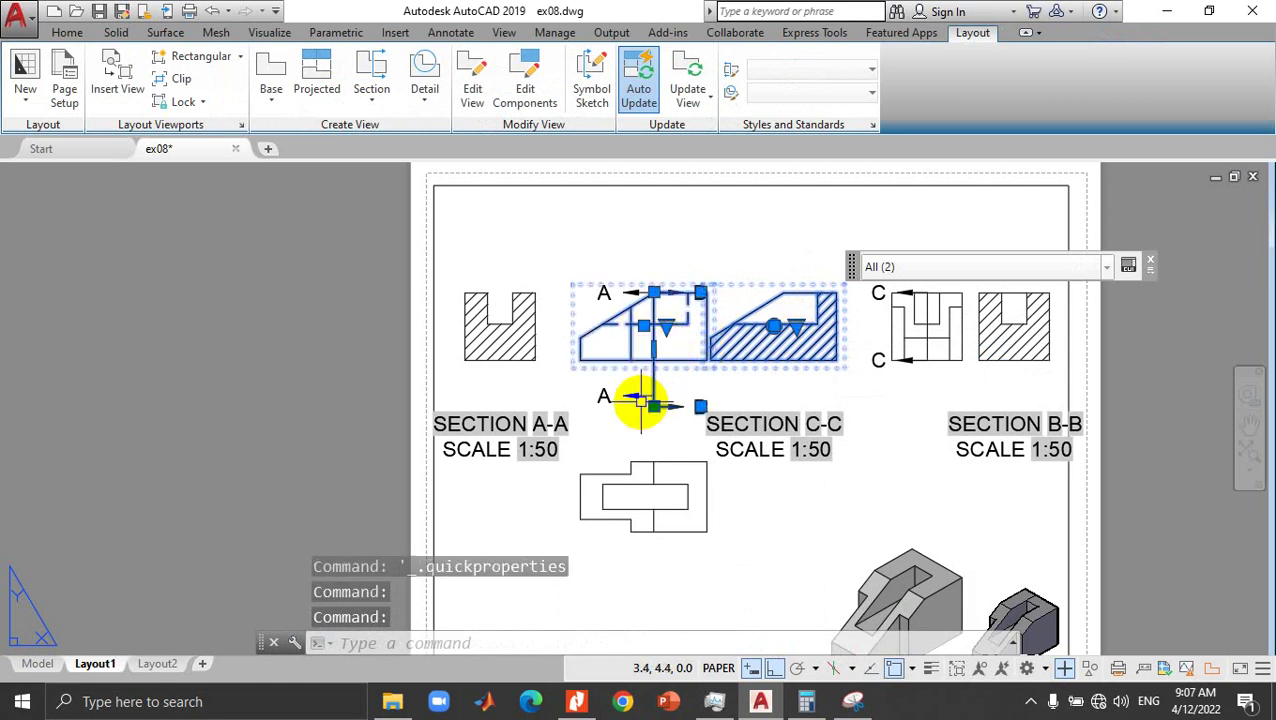
pyautogui.click(648, 327)
pyautogui.click(606, 326)
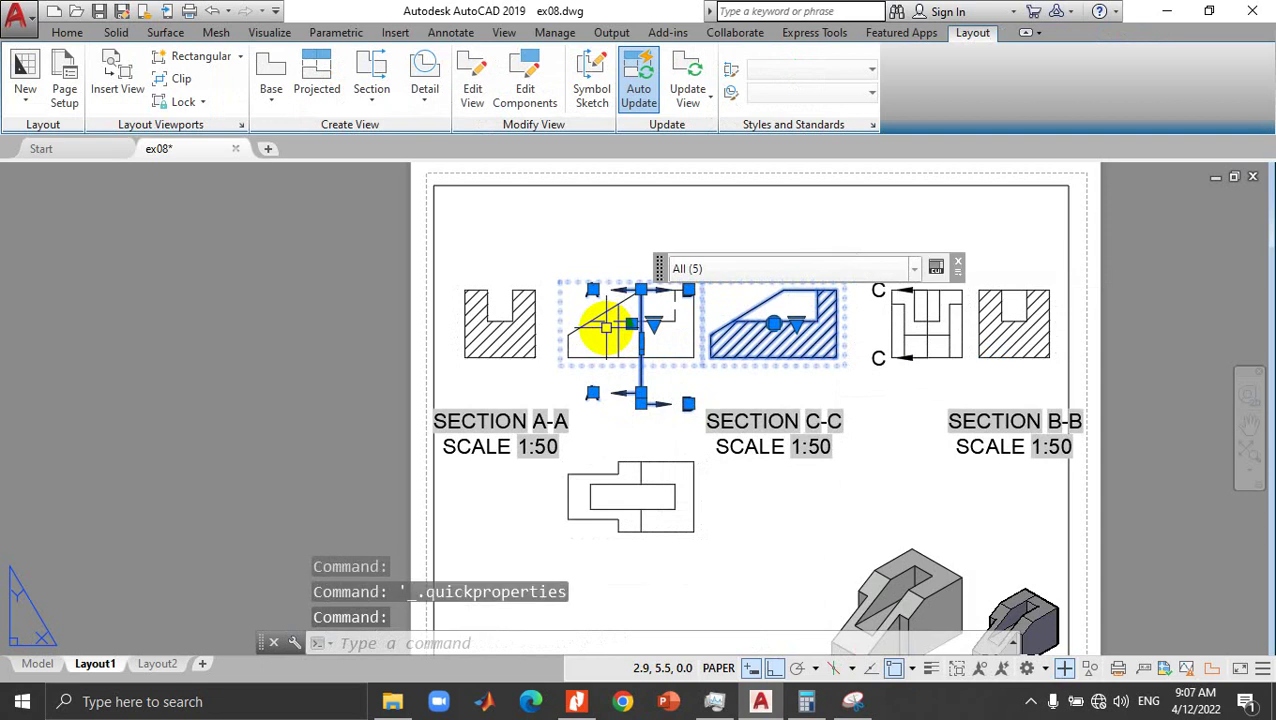
pyautogui.press('Escape')
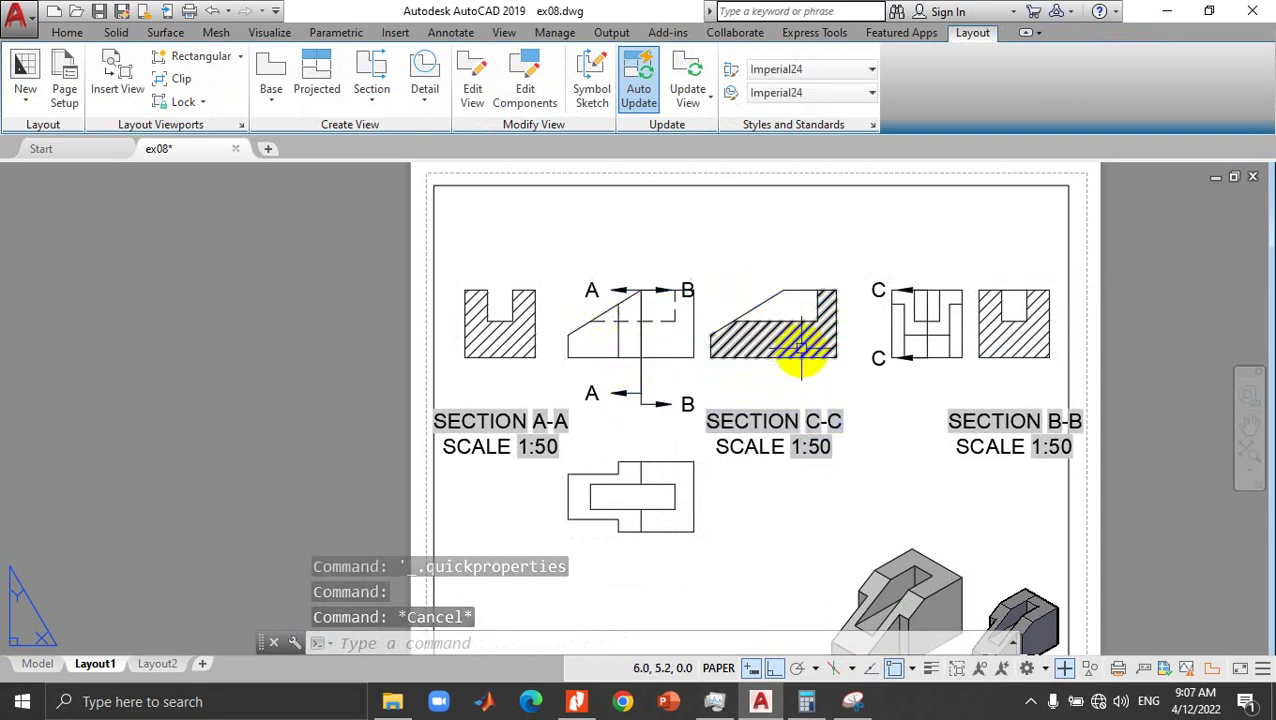
# Step: Try a full section D cut vertically through the C-C side view, then cancel before placing it
pyautogui.click(372, 112)
pyautogui.click(381, 128)
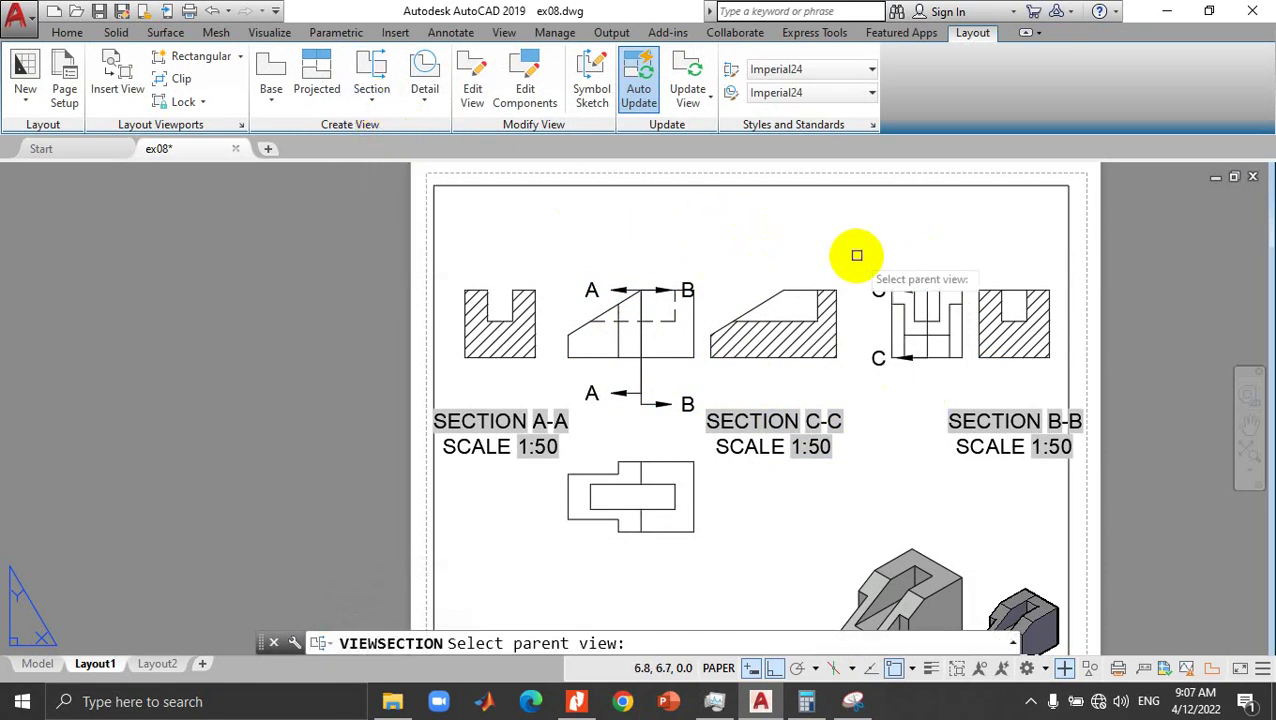
pyautogui.click(936, 310)
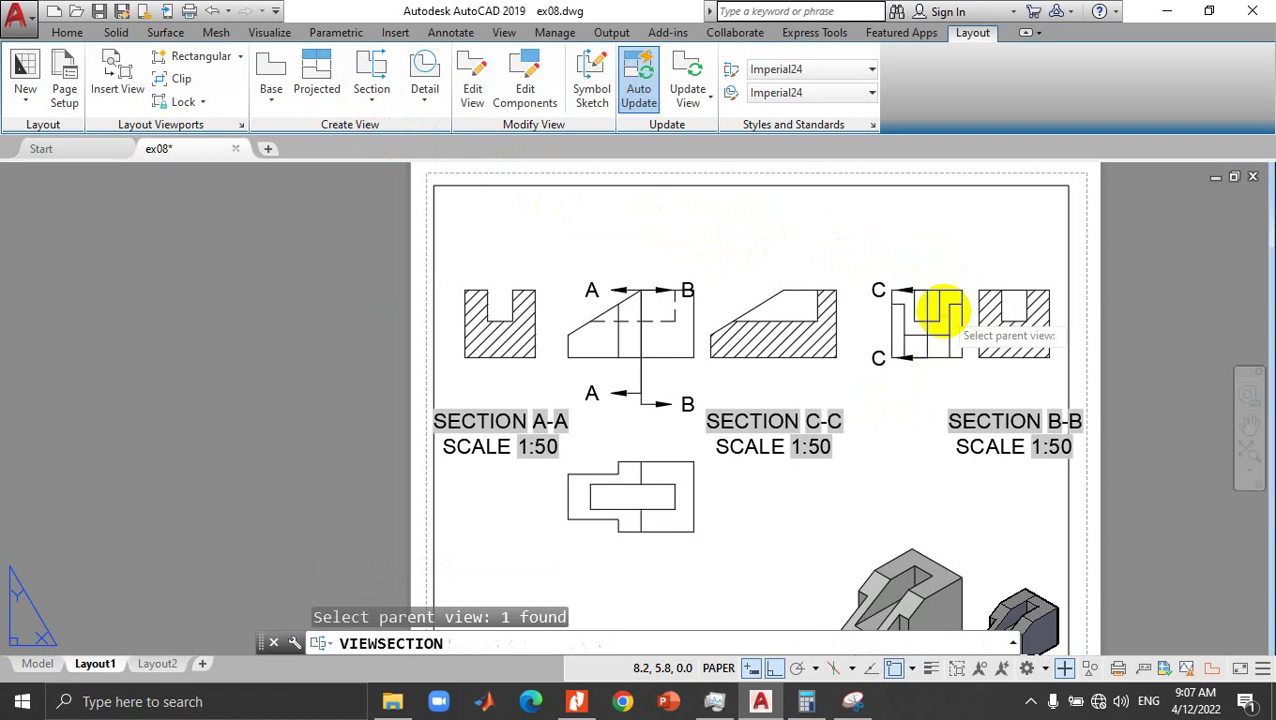
pyautogui.click(928, 292)
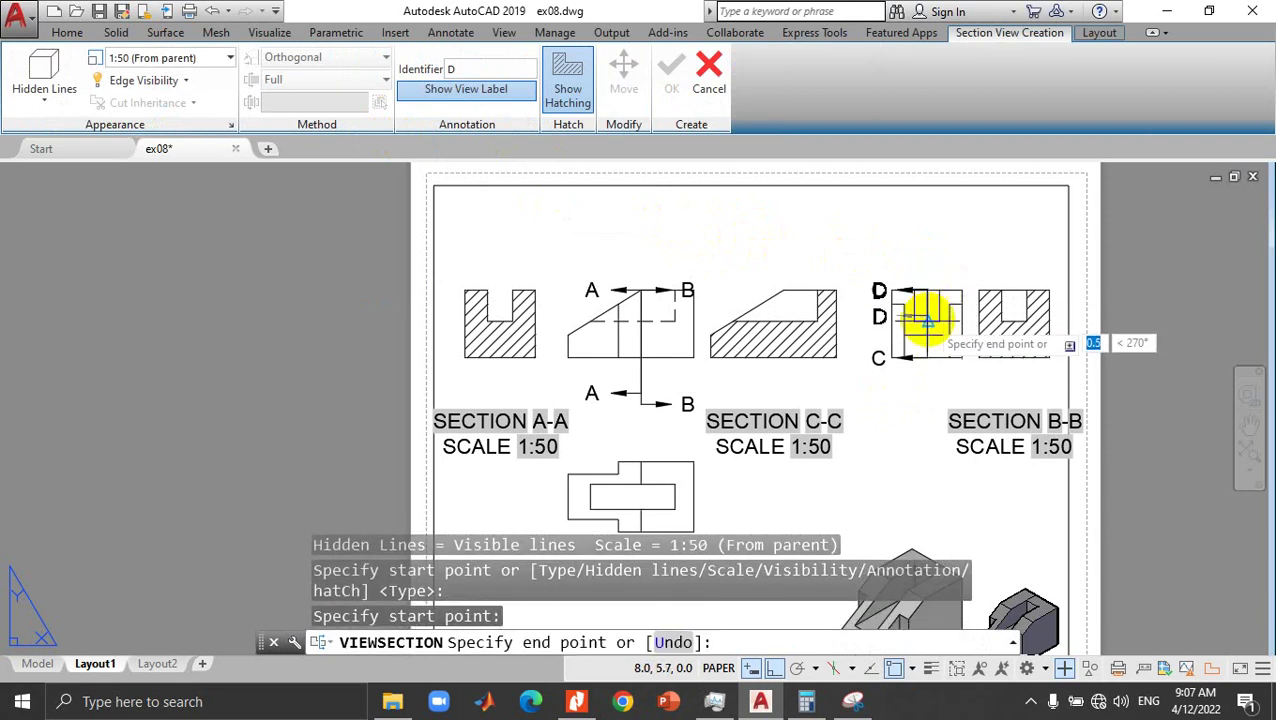
pyautogui.click(930, 358)
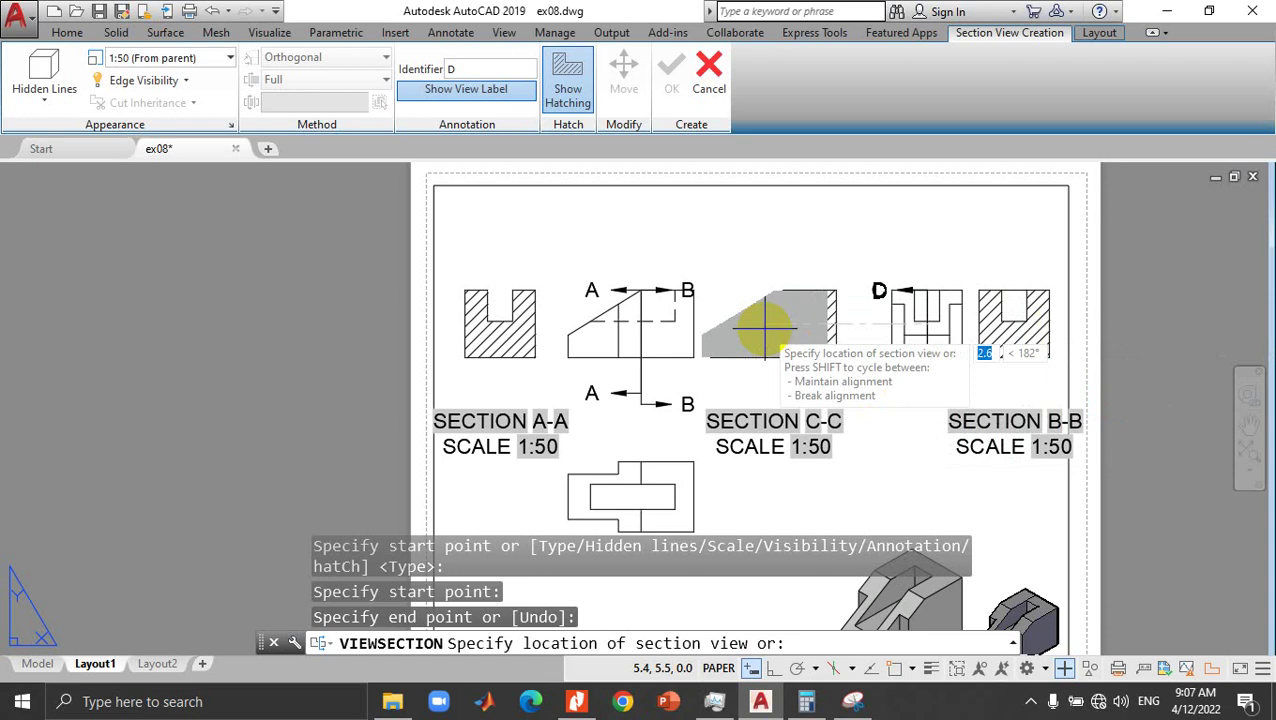
pyautogui.press('Escape')
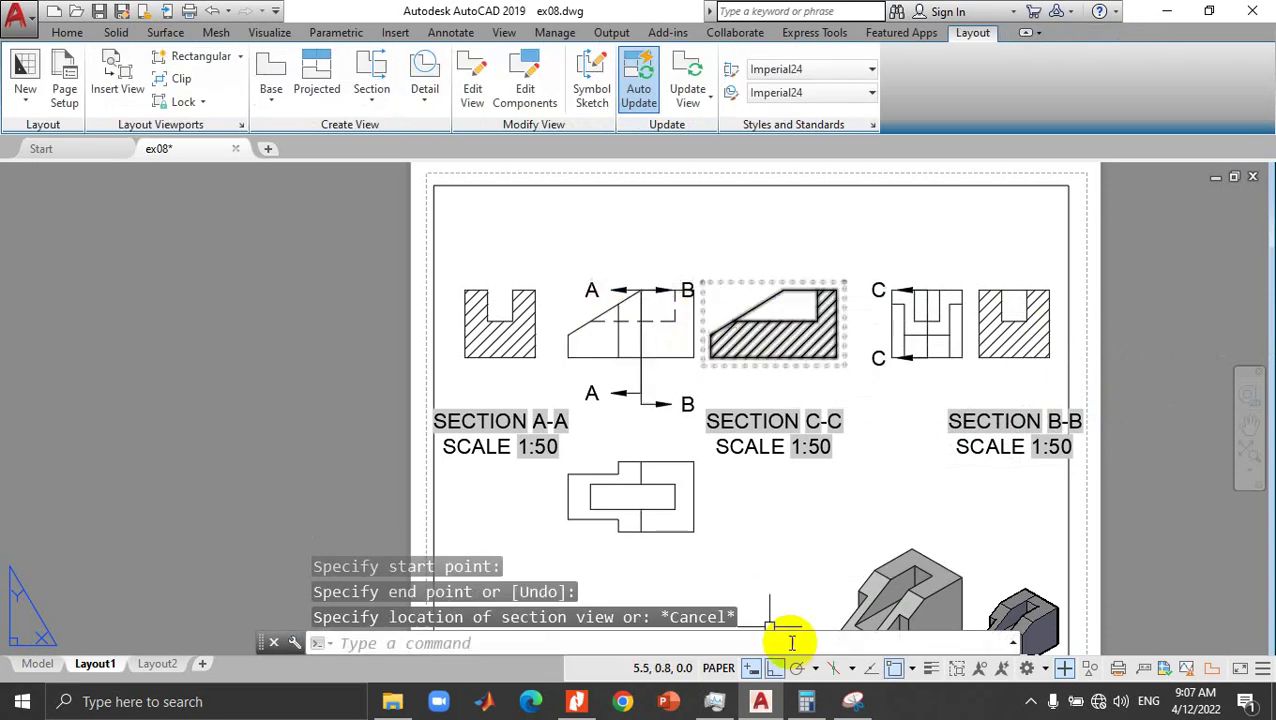
pyautogui.click(852, 701)
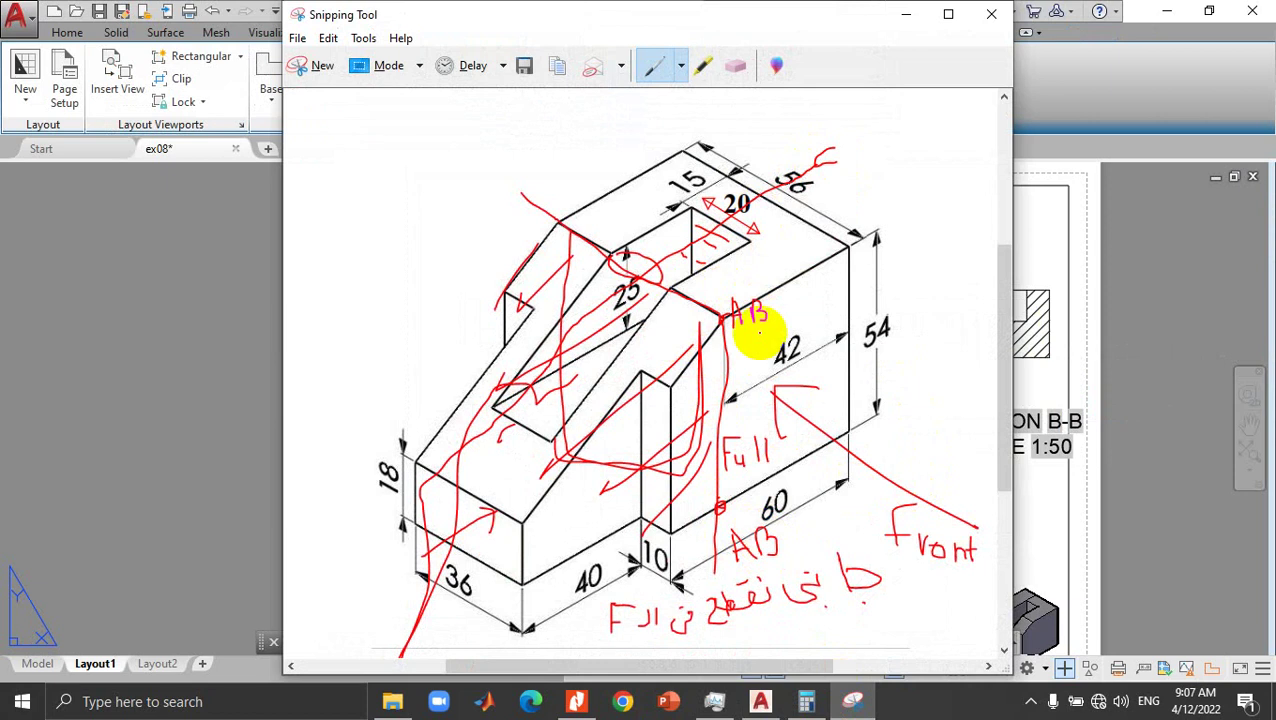
# Step: Draw a blue D–D cutting line across the isometric sketch, then minimize Snipping Tool
pyautogui.click(681, 65)
pyautogui.click(679, 118)
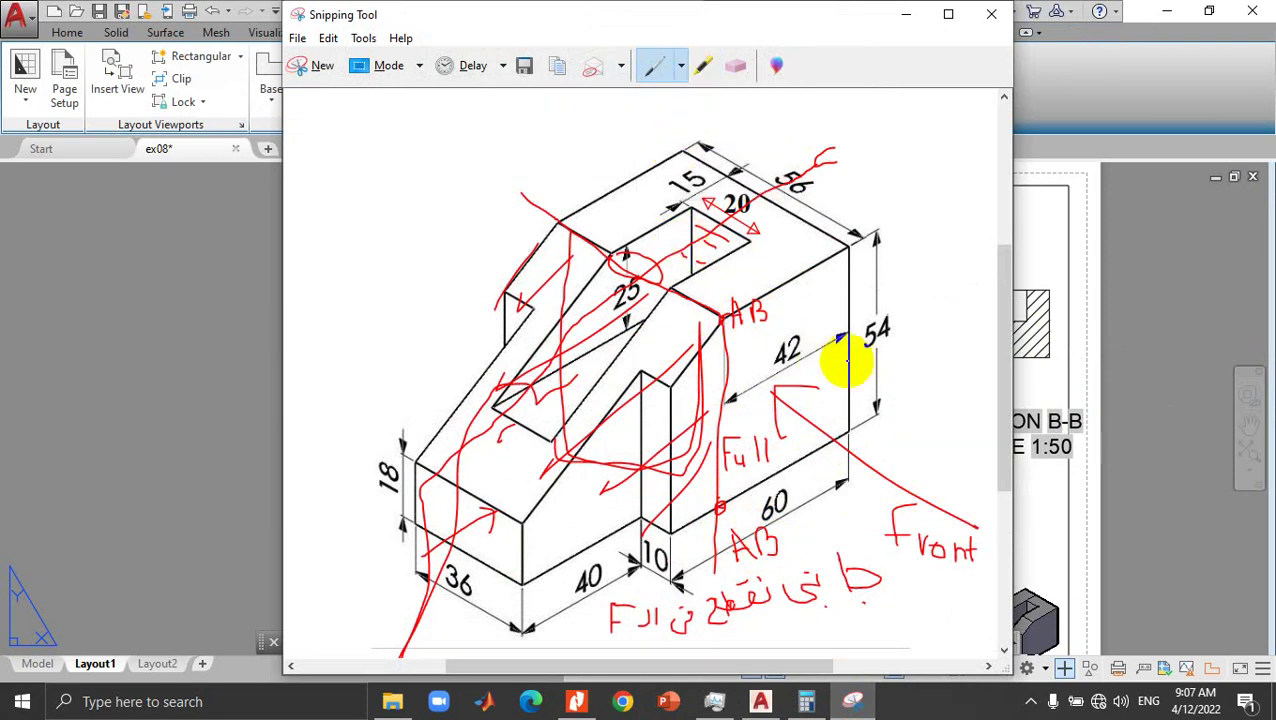
pyautogui.moveTo(879, 335)
pyautogui.mouseDown()
pyautogui.moveTo(806, 347)
pyautogui.moveTo(545, 478)
pyautogui.moveTo(378, 408)
pyautogui.mouseUp()
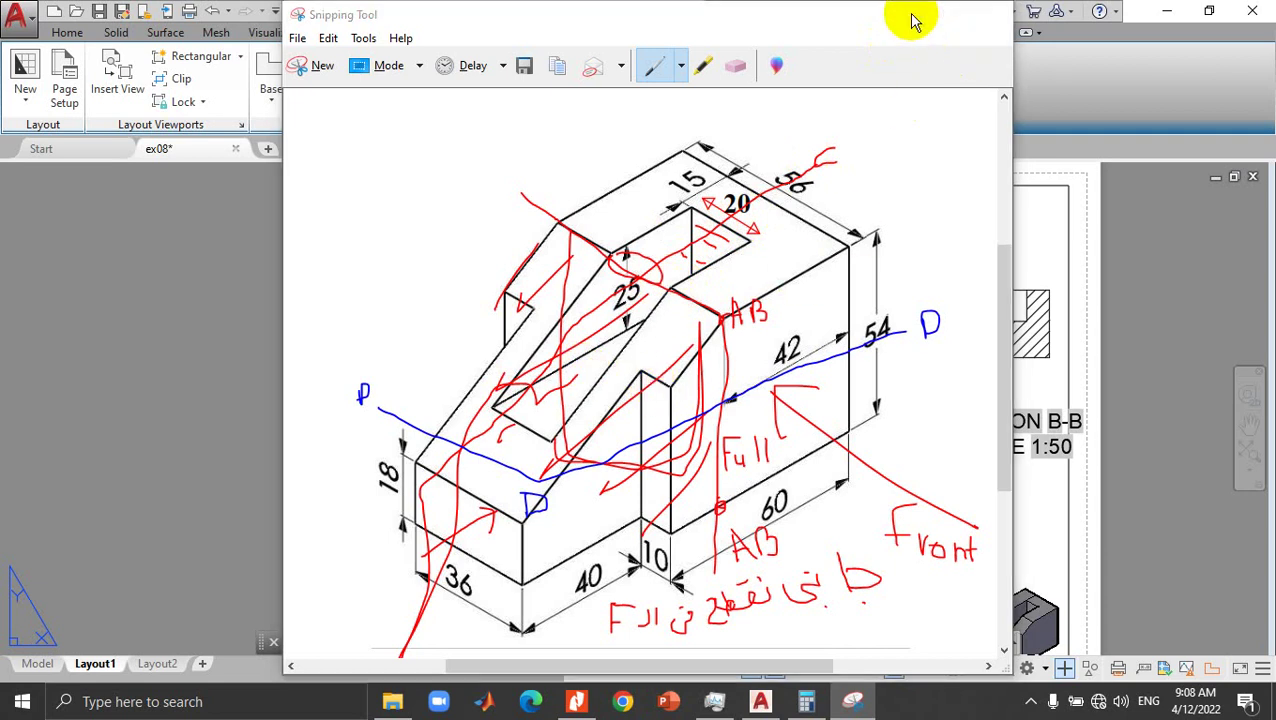
pyautogui.click(906, 14)
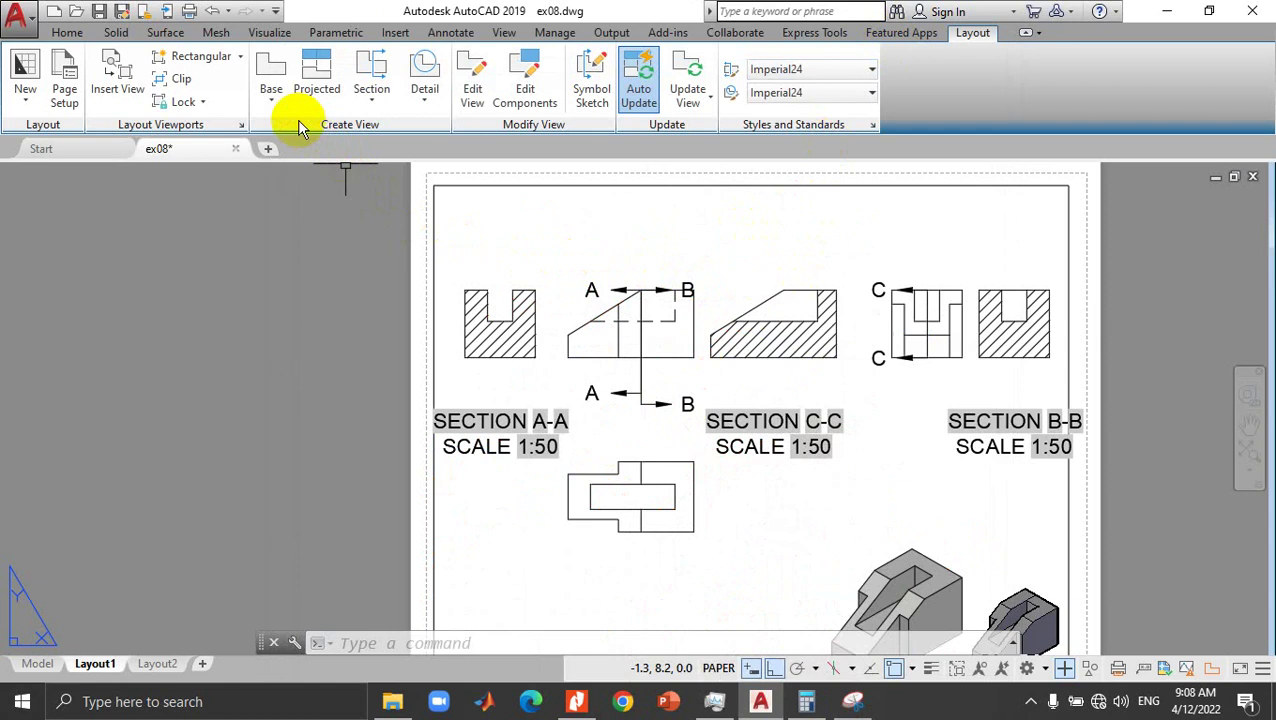
# Step: Start a full section view on the front view and cancel it
pyautogui.click(364, 102)
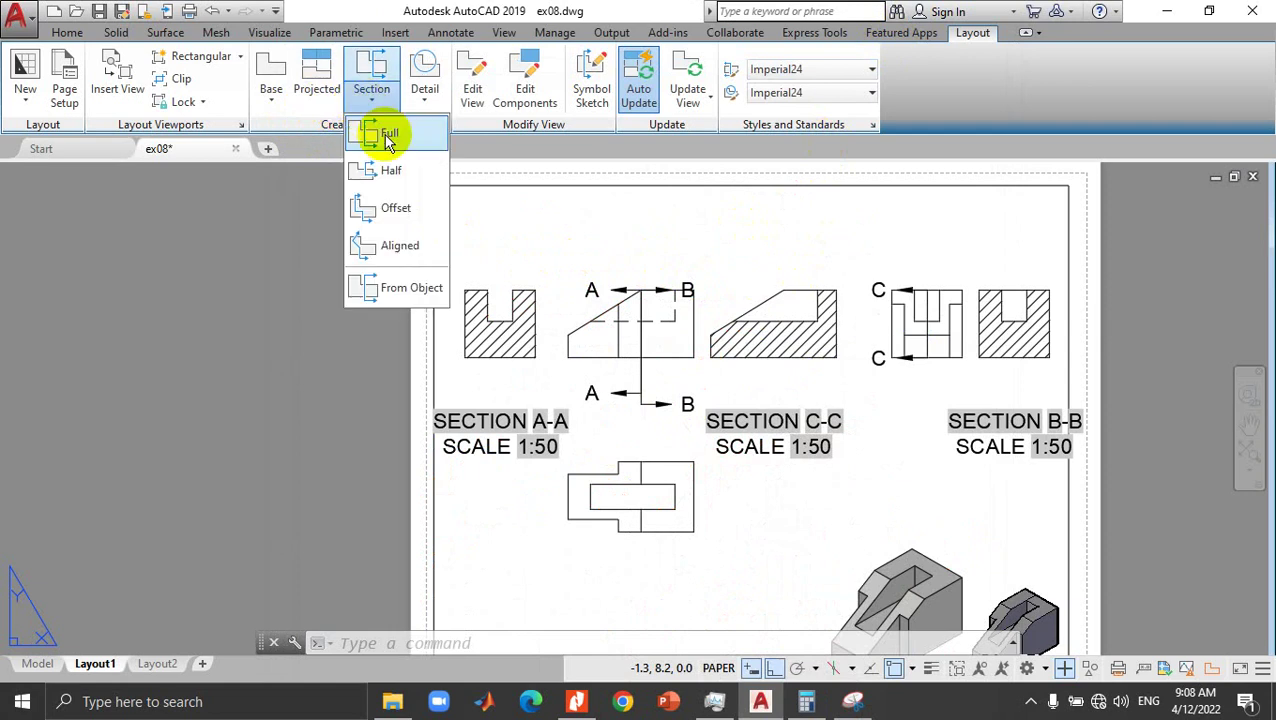
pyautogui.click(388, 137)
pyautogui.click(620, 318)
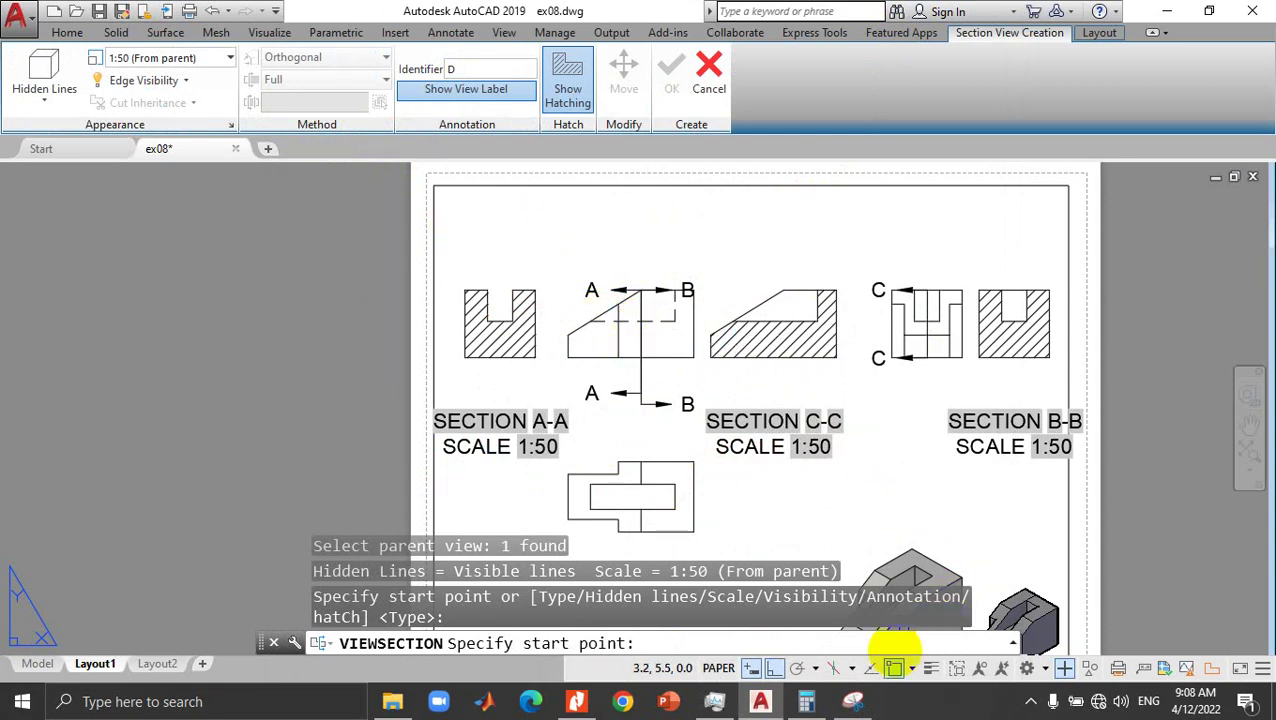
pyautogui.press('Escape')
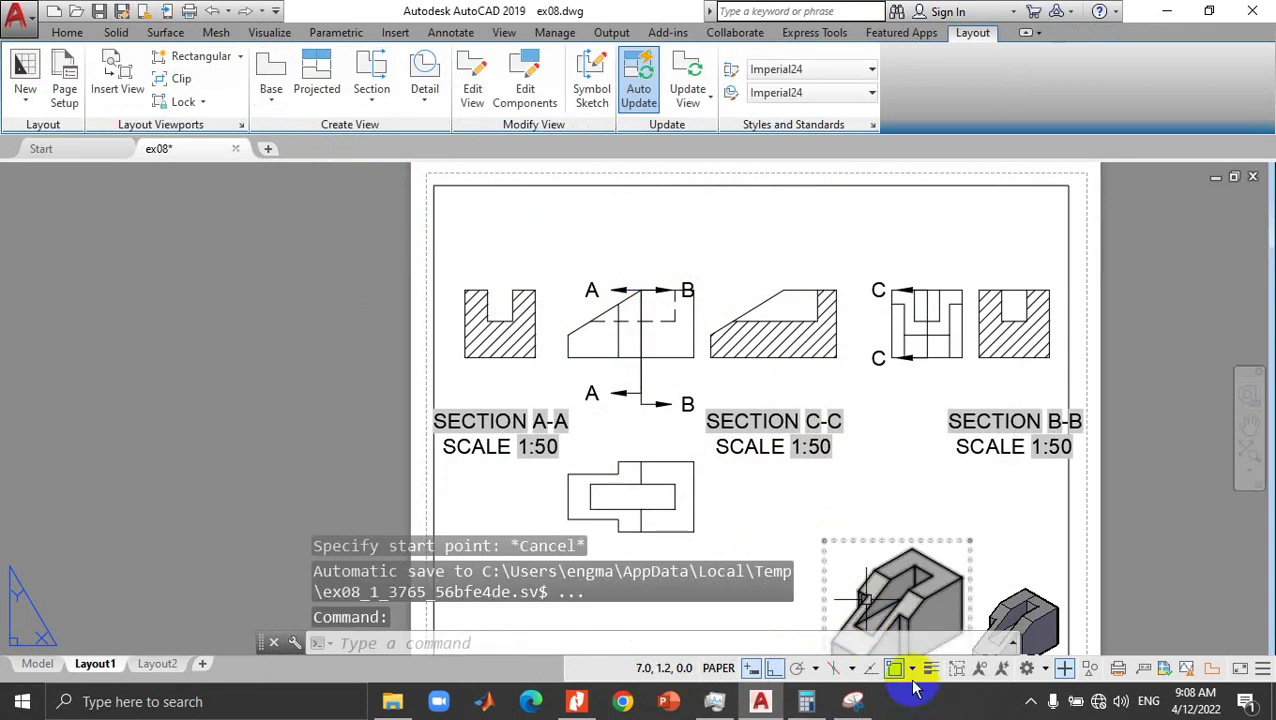
# Step: Turn off the Endpoint and Midpoint object snaps
pyautogui.click(912, 672)
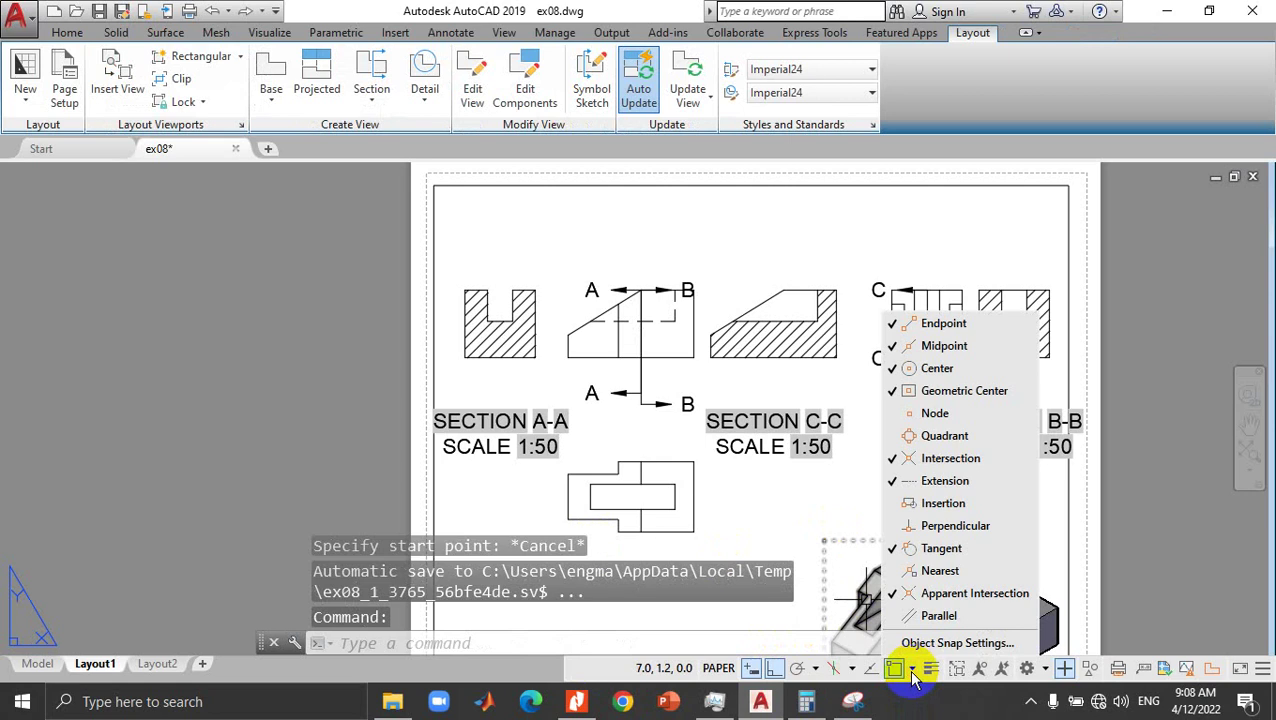
pyautogui.click(920, 347)
pyautogui.click(908, 323)
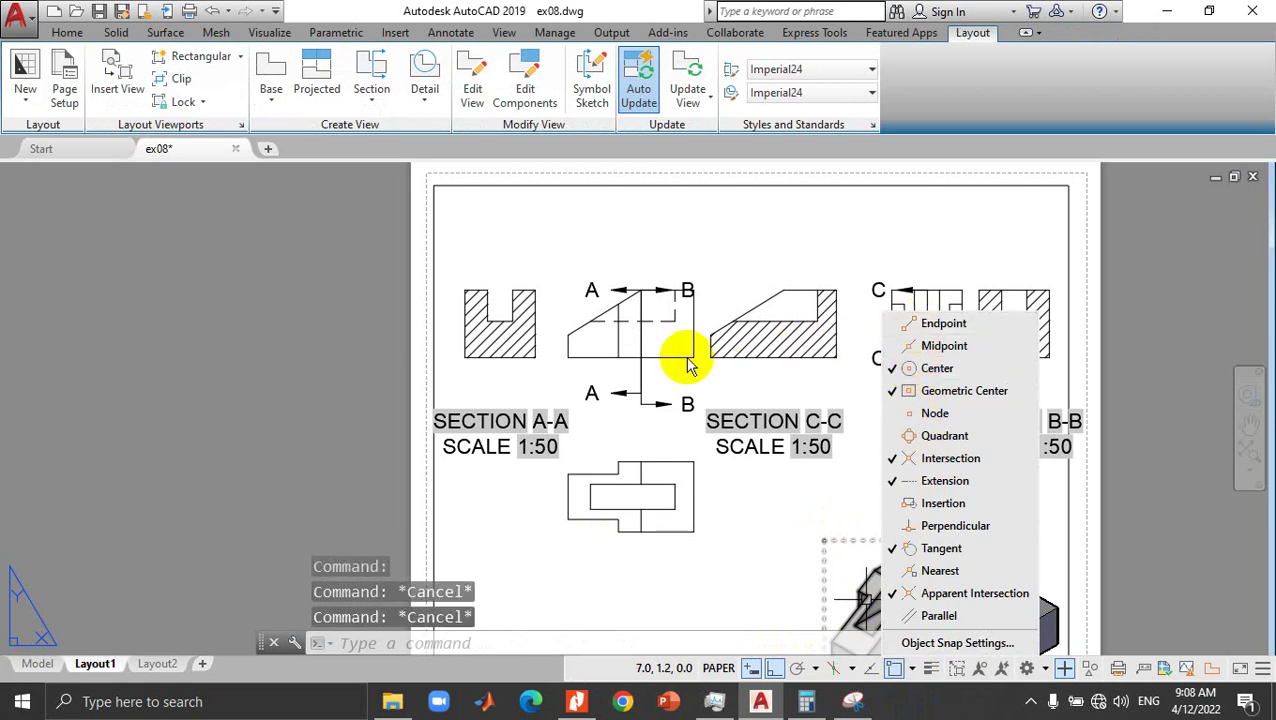
pyautogui.click(904, 670)
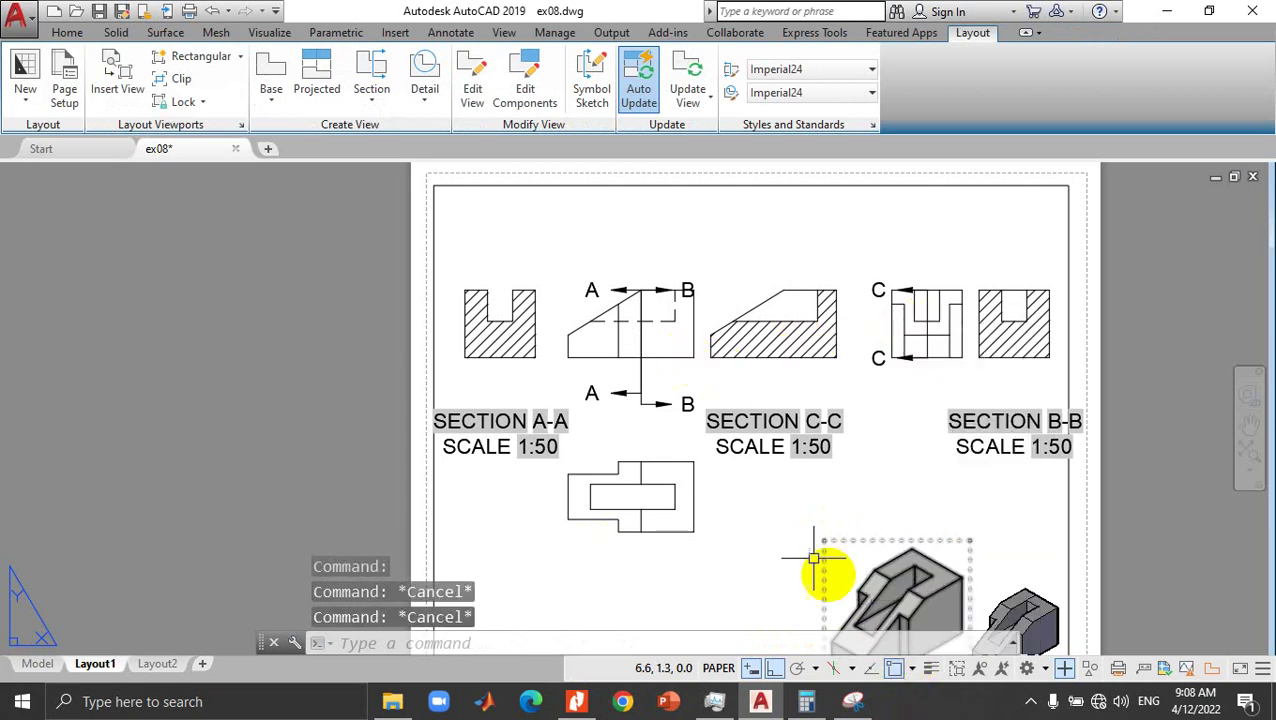
pyautogui.click(580, 320)
pyautogui.press('Escape')
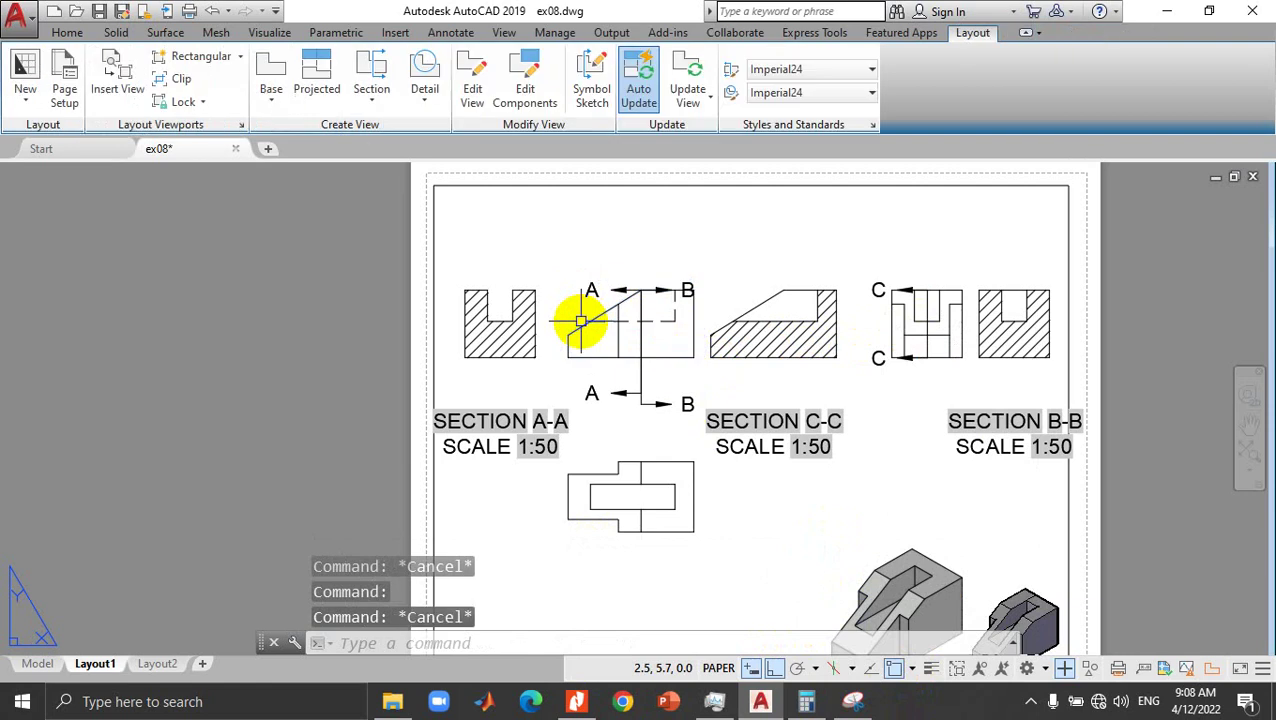
# Step: Start another full section from the front view, check the snap list, and cancel
pyautogui.click(371, 112)
pyautogui.click(375, 168)
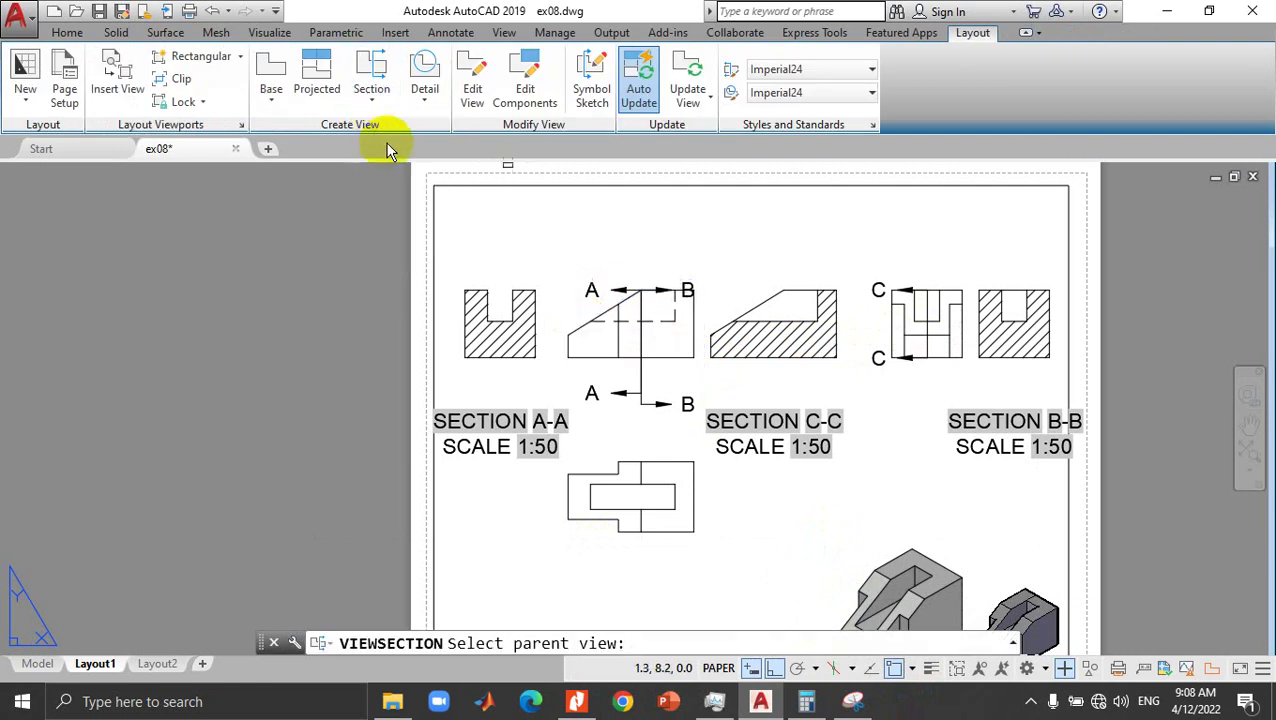
pyautogui.click(616, 375)
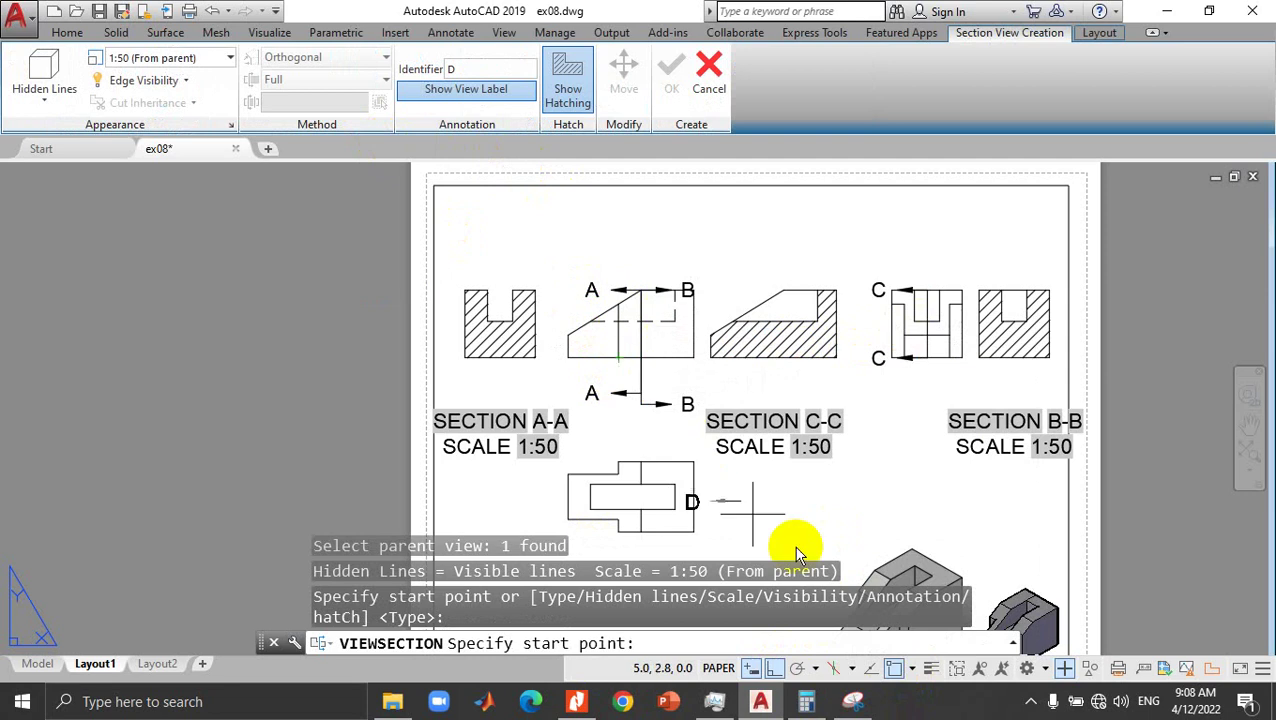
pyautogui.click(913, 669)
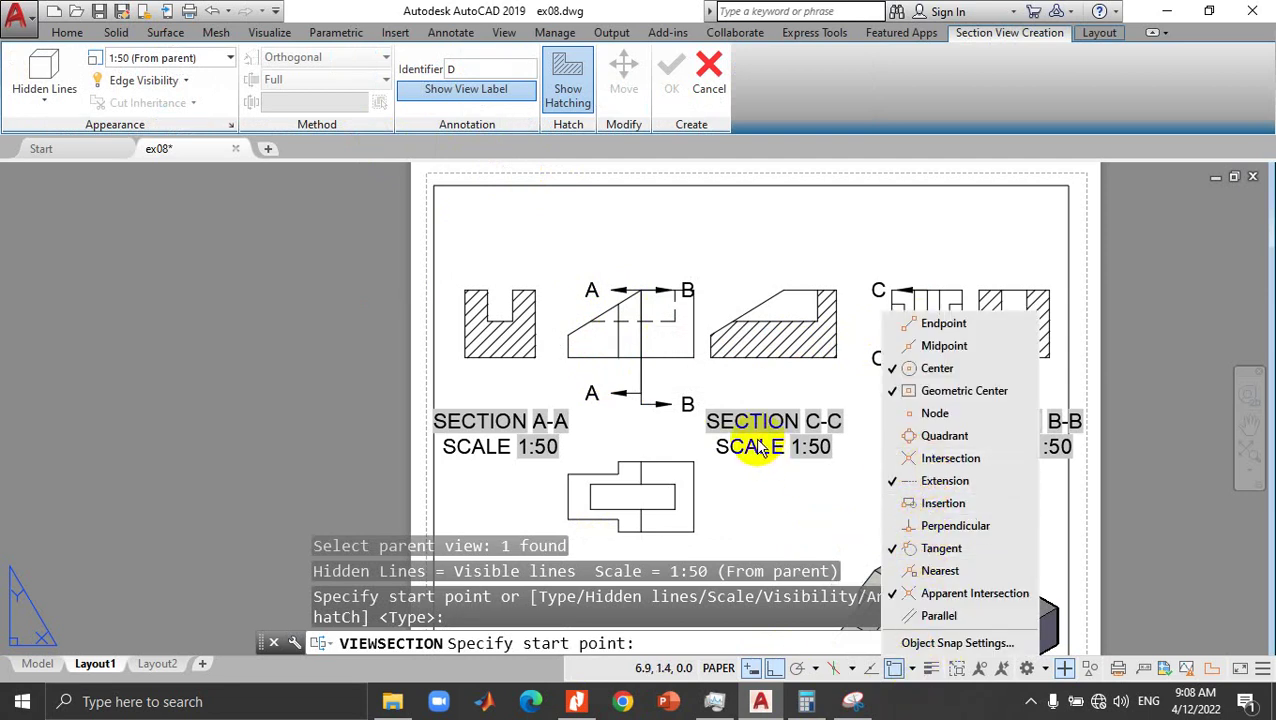
pyautogui.press('Escape')
pyautogui.click(900, 672)
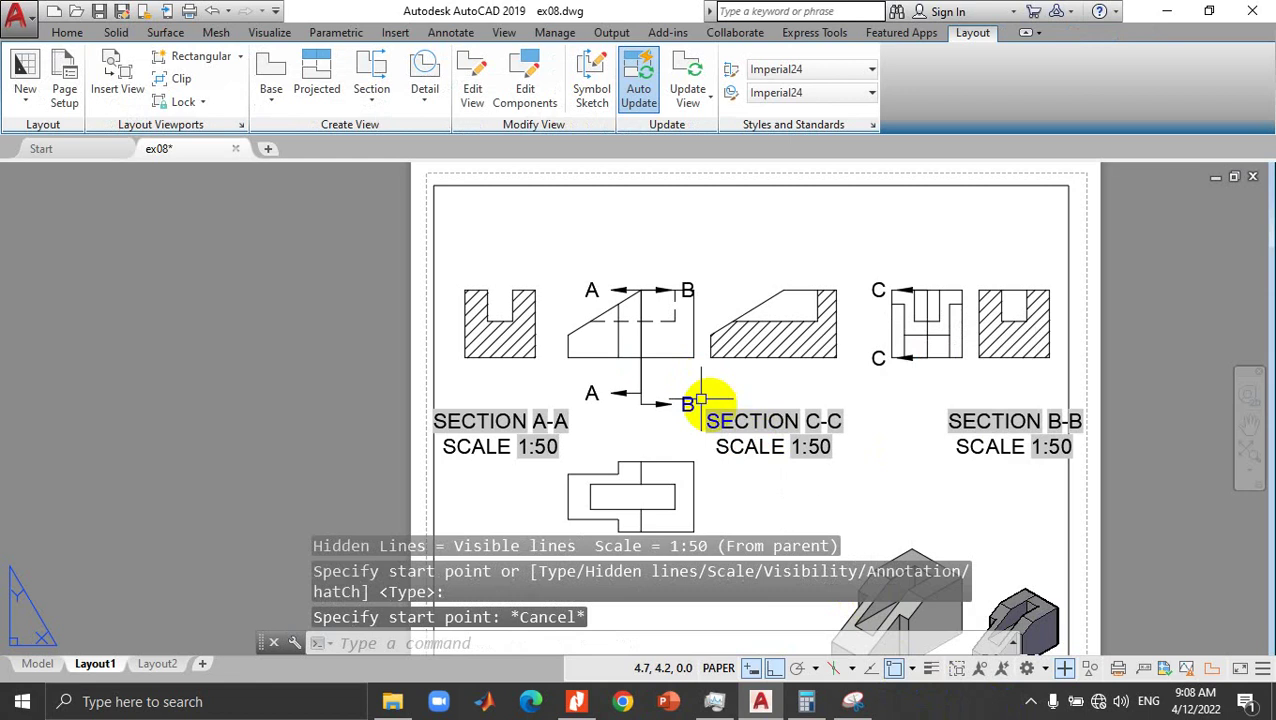
# Step: Start a full section on the front view with Apparent Intersection, Tangent, Center, Extension snaps and OSNAP off
pyautogui.click(371, 104)
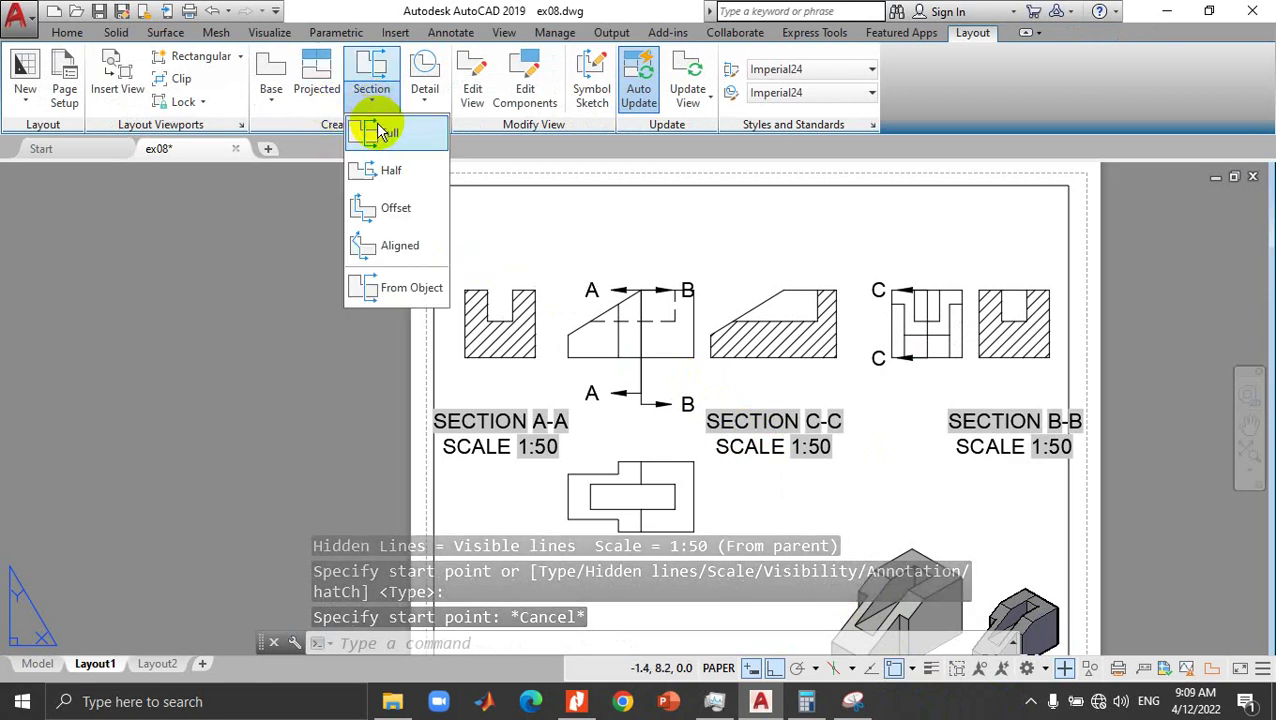
pyautogui.click(376, 130)
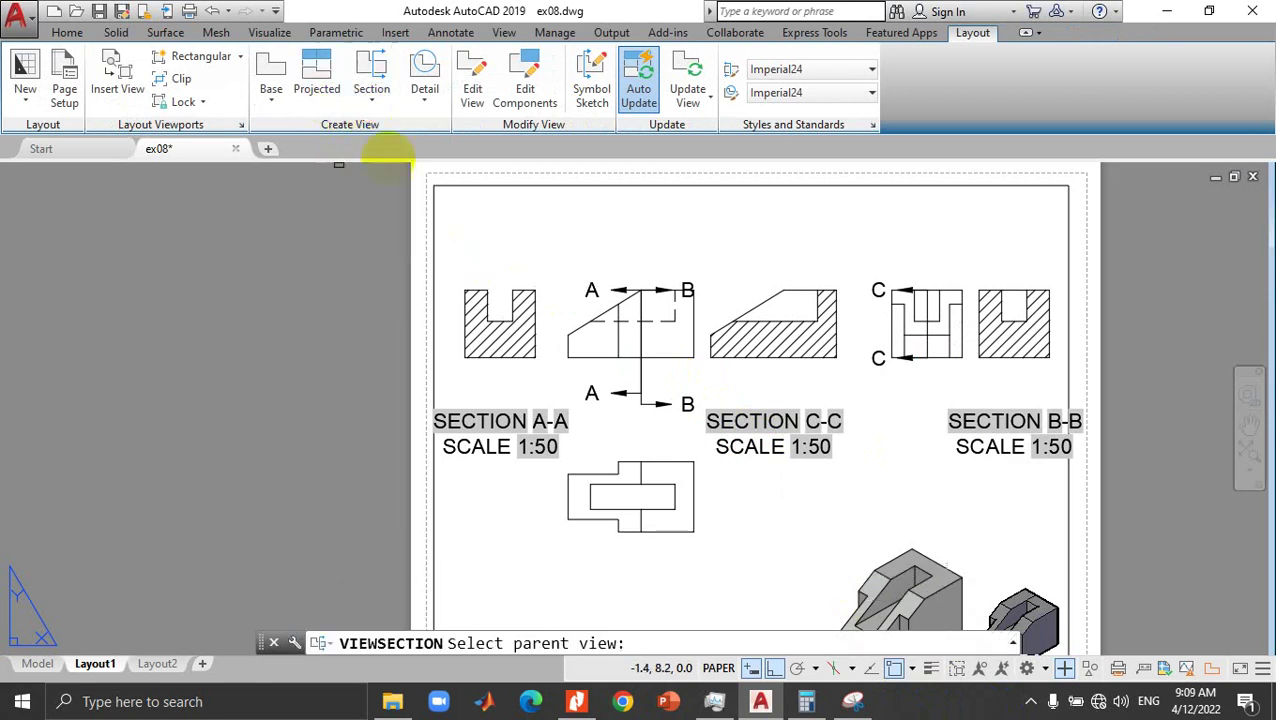
pyautogui.click(630, 352)
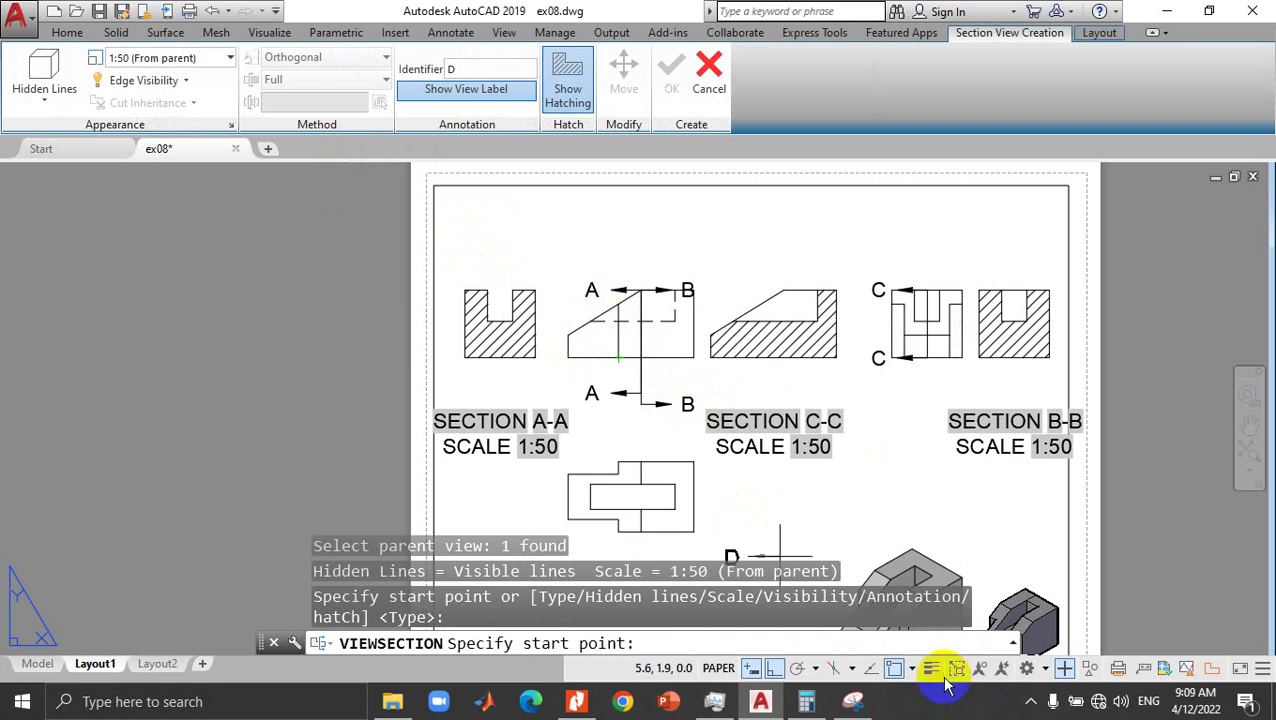
pyautogui.click(911, 670)
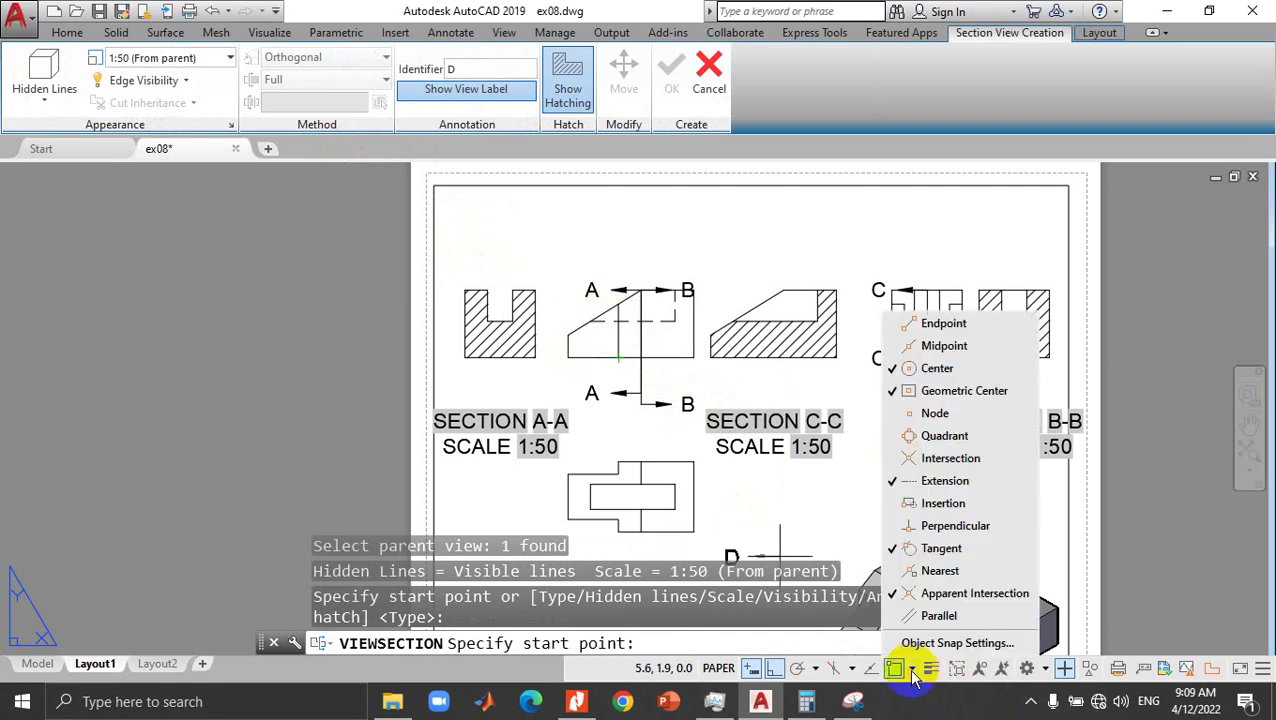
pyautogui.click(938, 596)
pyautogui.click(935, 548)
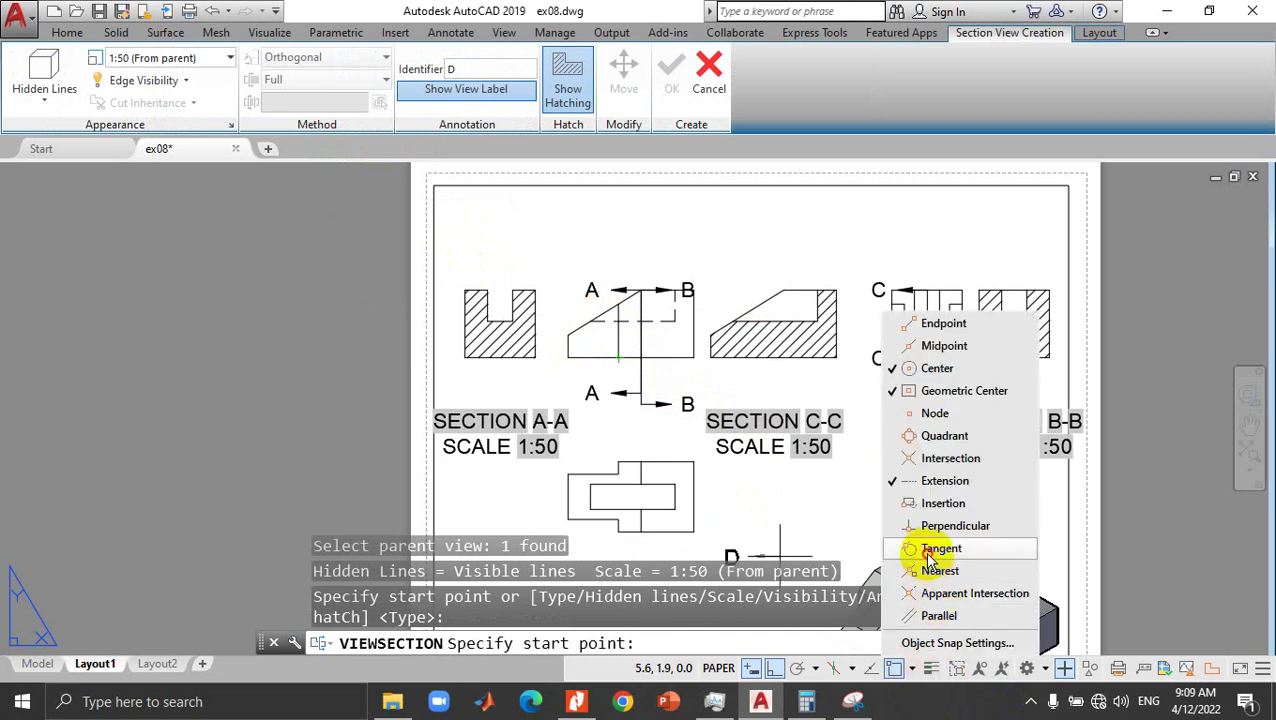
pyautogui.click(922, 391)
pyautogui.click(920, 368)
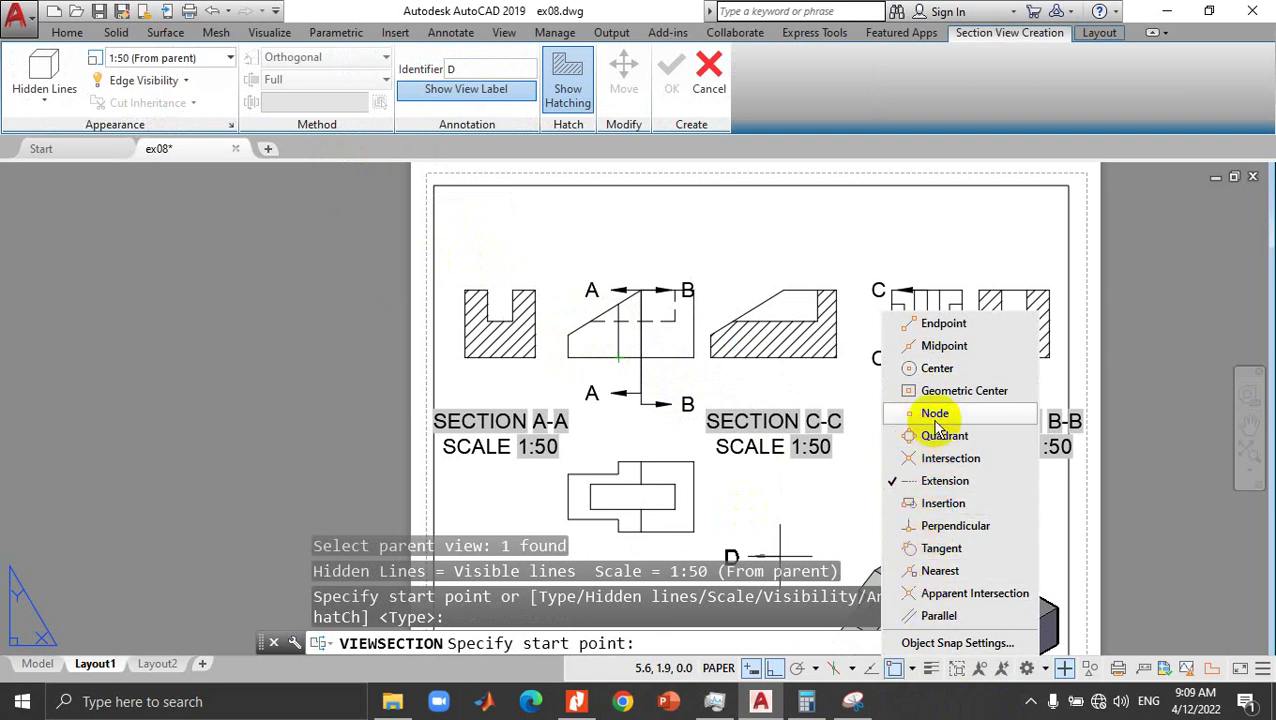
pyautogui.click(945, 481)
pyautogui.click(900, 678)
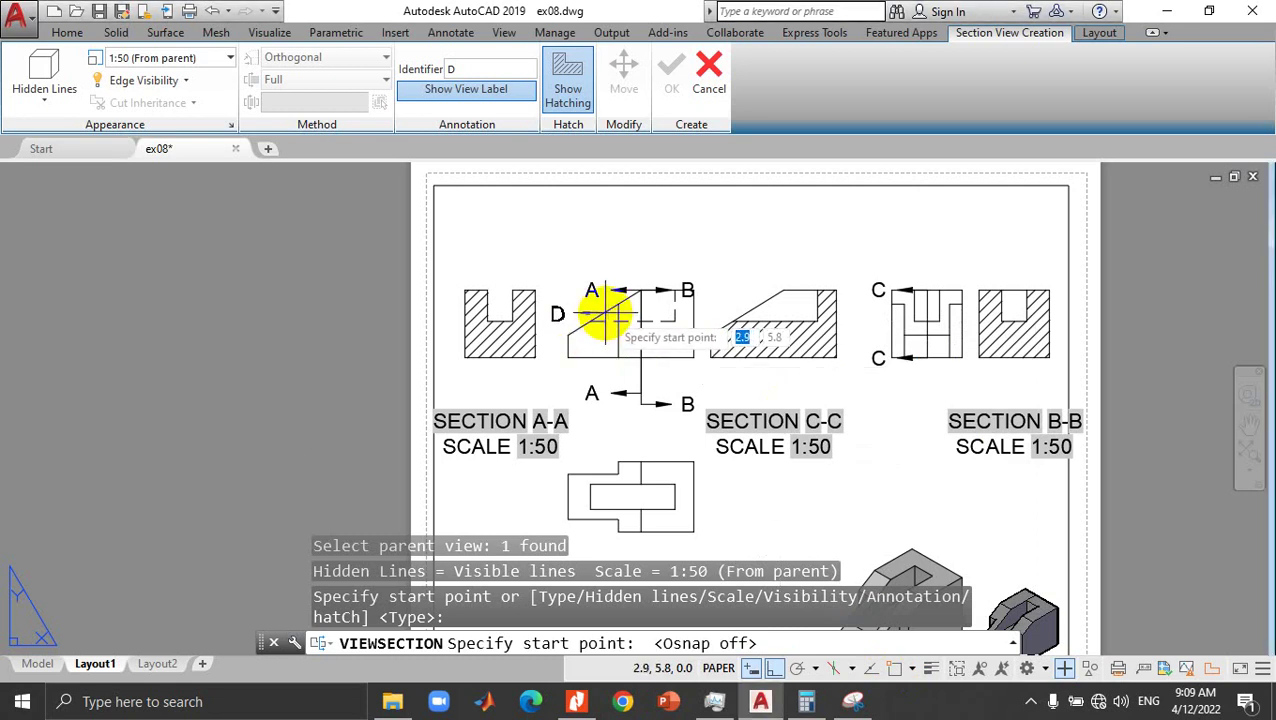
# Step: Cut line D across the front view and place section D-D near the sheet bottom
pyautogui.click(605, 315)
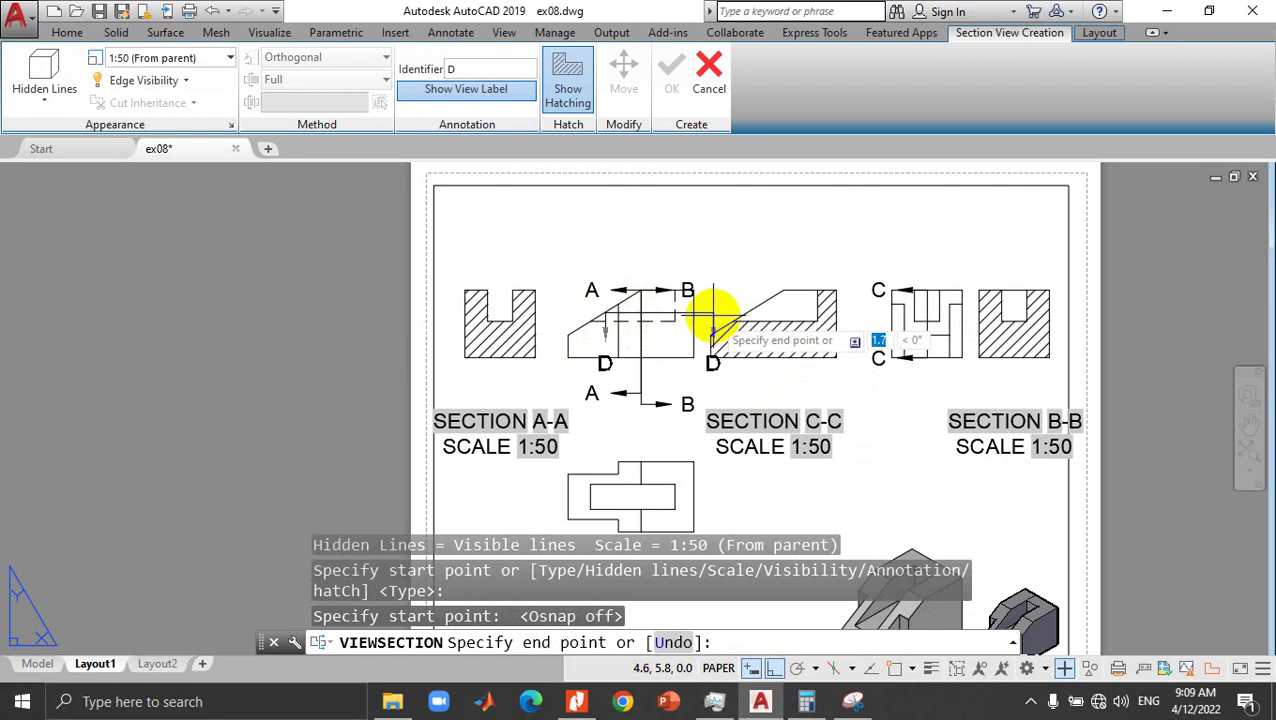
pyautogui.click(713, 318)
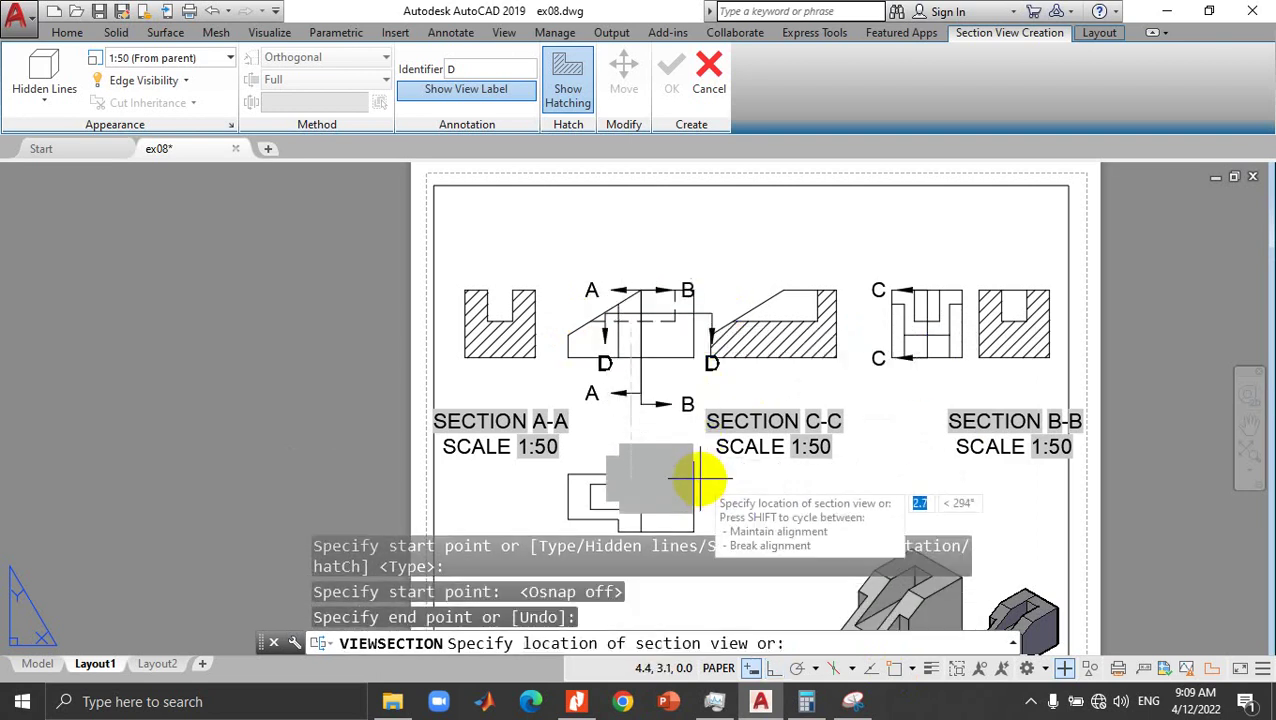
pyautogui.scroll(-2, 697, 483)
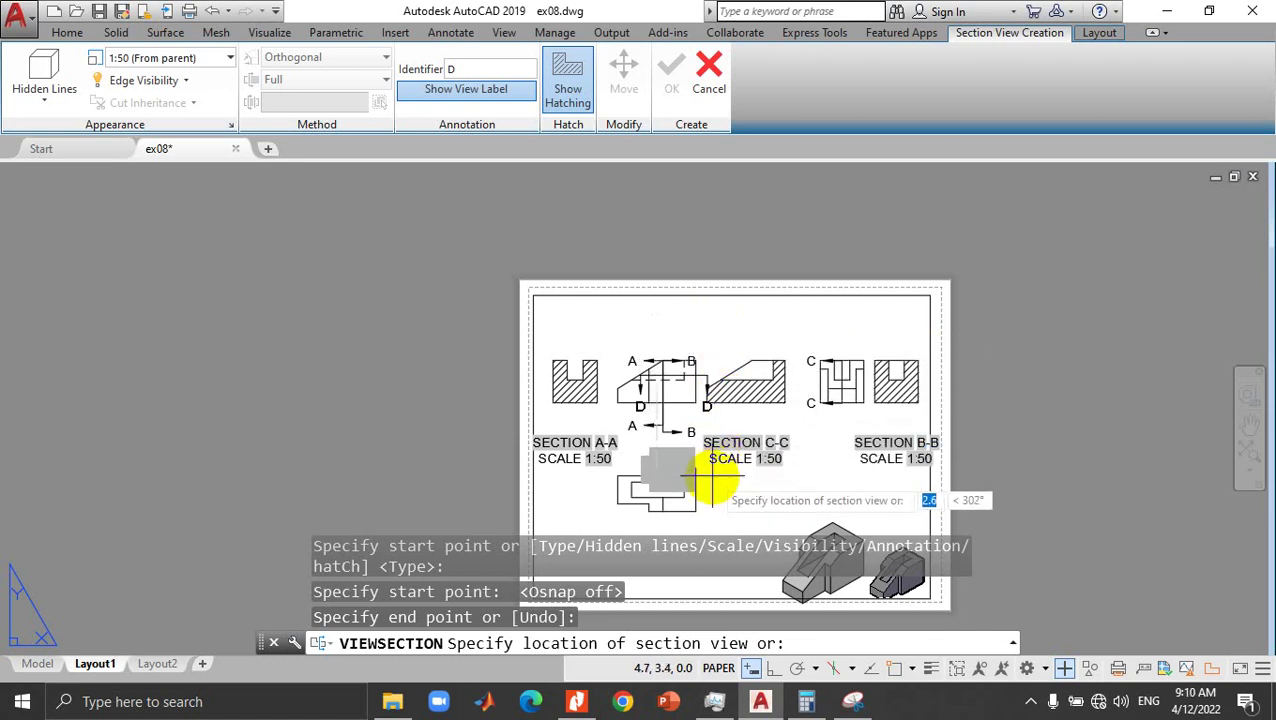
pyautogui.click(713, 586)
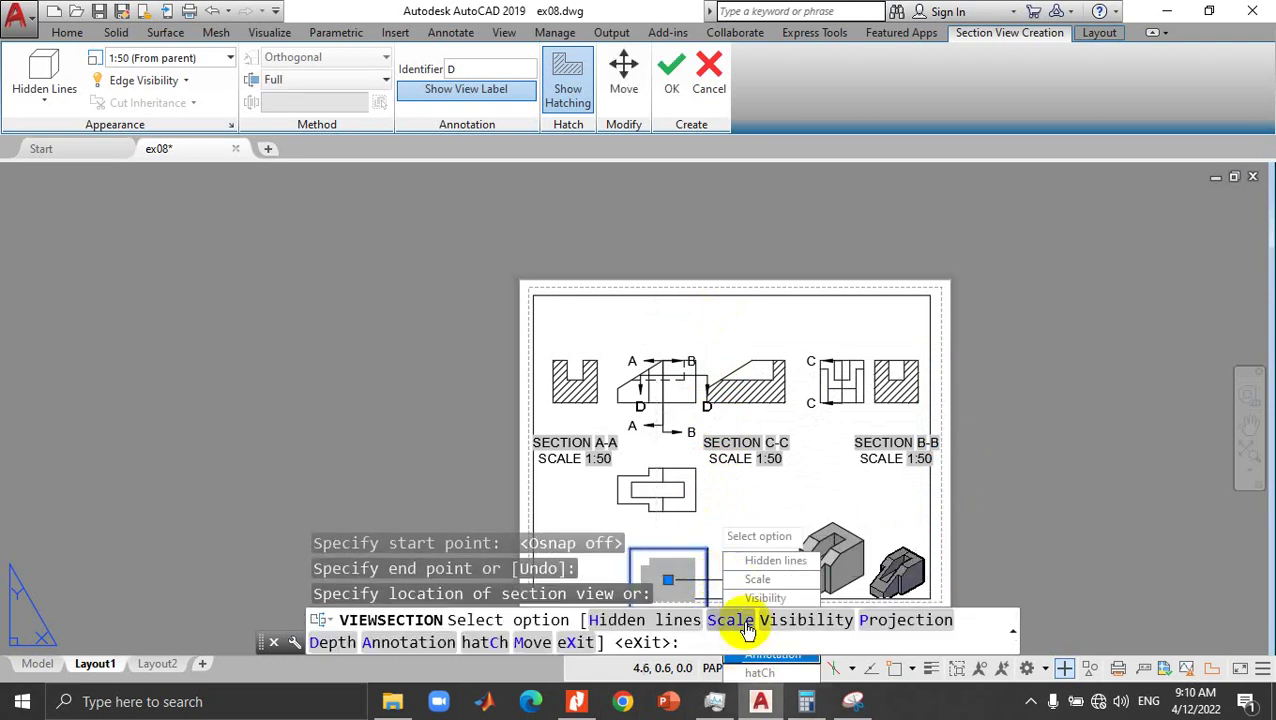
pyautogui.click(583, 643)
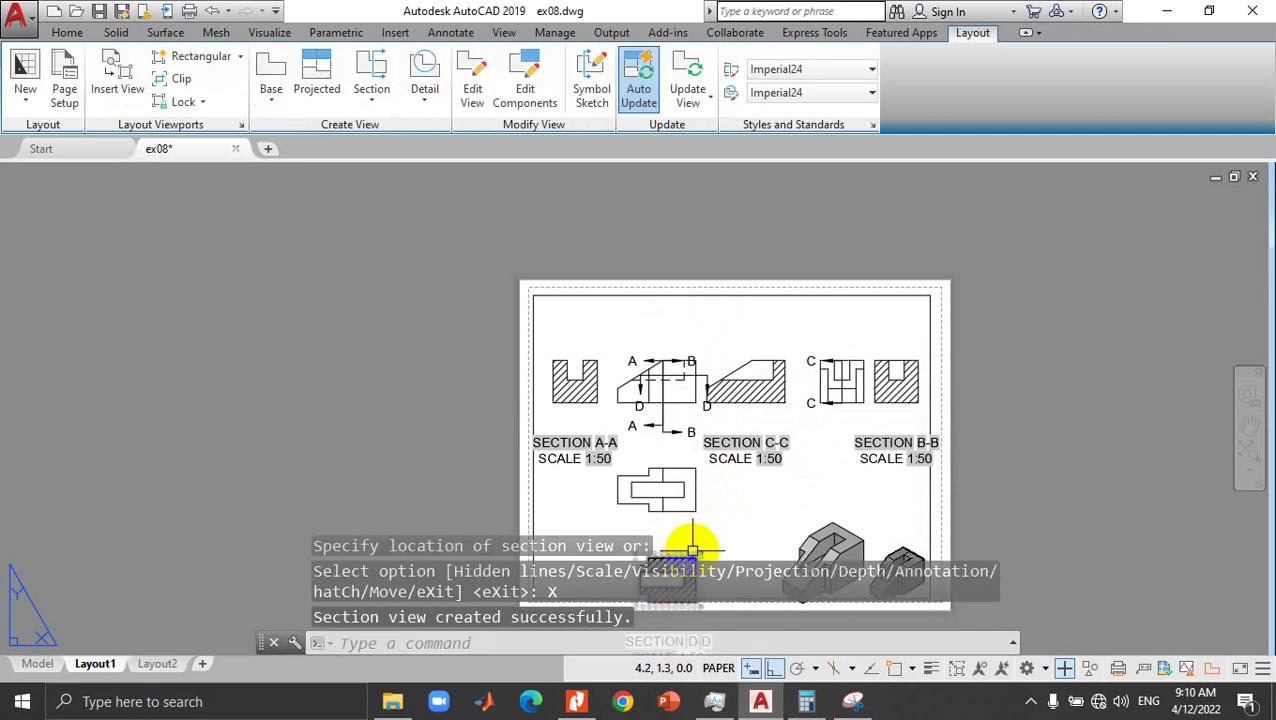
# Step: Fit the whole sheet on screen and move section D-D upward beneath the plan view
pyautogui.scroll(-2, 735, 490)
pyautogui.moveTo(729, 470); pyautogui.dragTo(719, 340, button='middle')
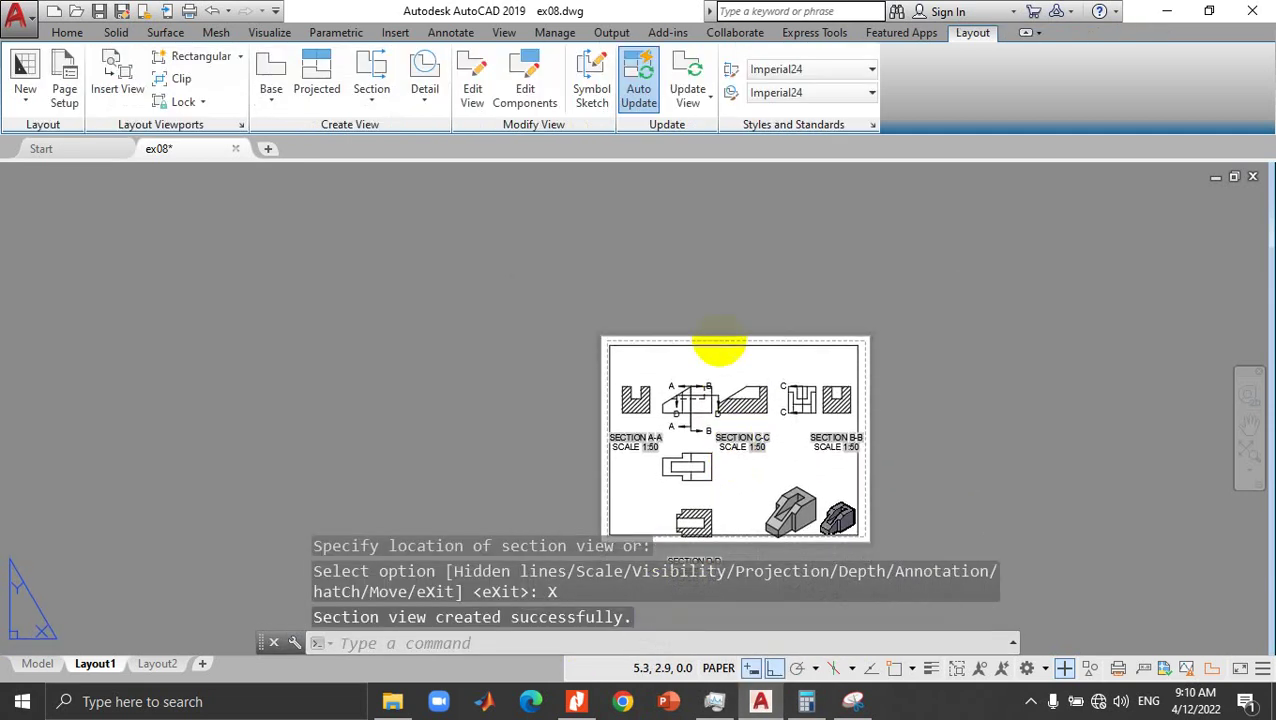
pyautogui.middleClick(719, 340)
pyautogui.middleClick(719, 340)
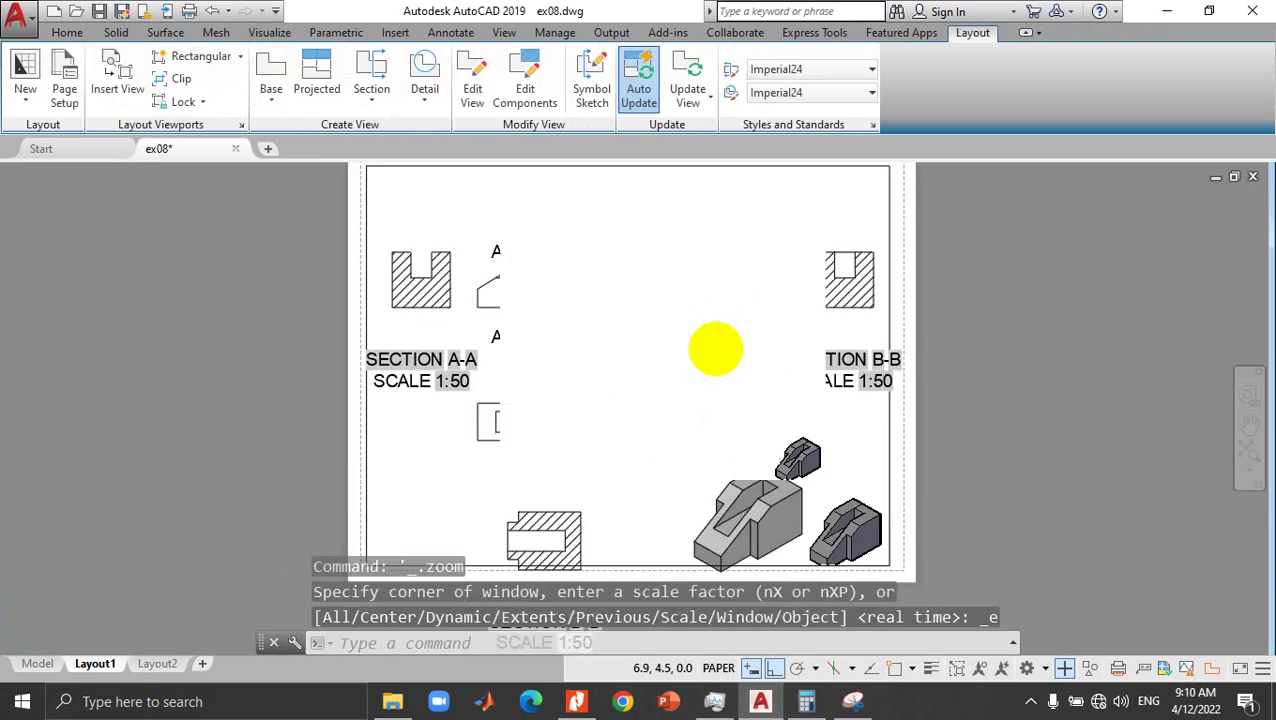
pyautogui.click(550, 533)
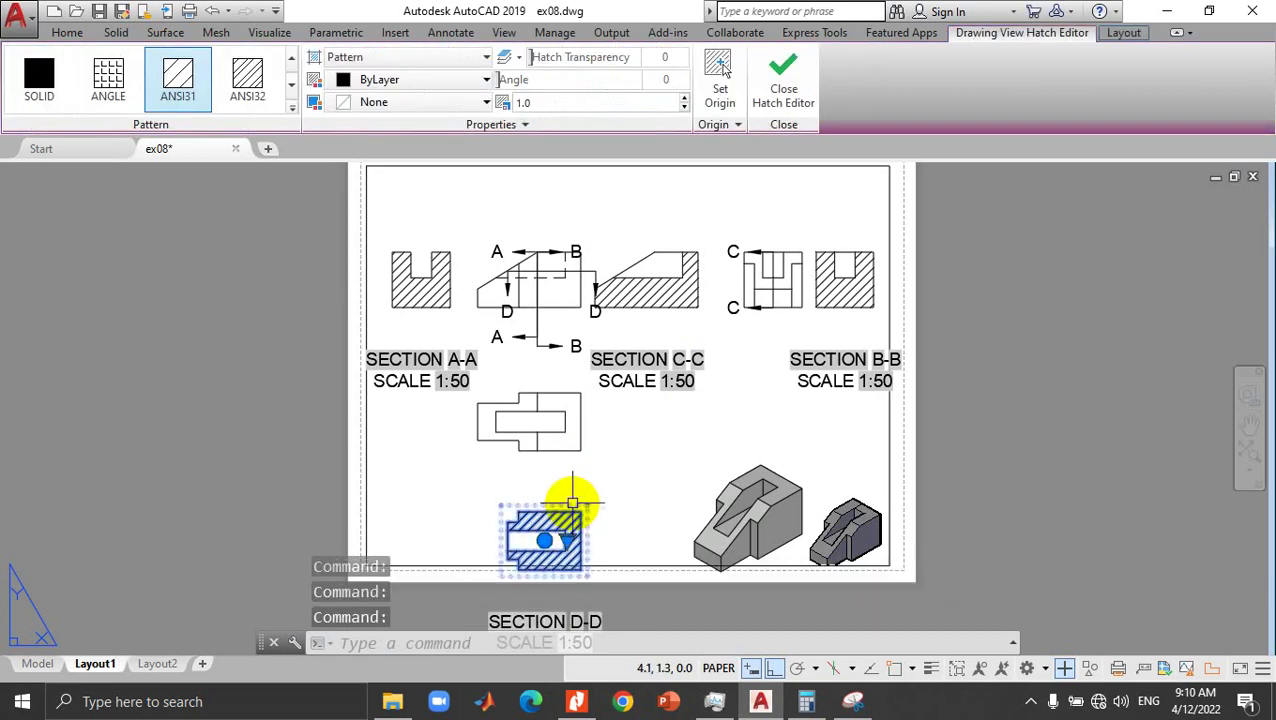
pyautogui.click(545, 540)
pyautogui.click(544, 540)
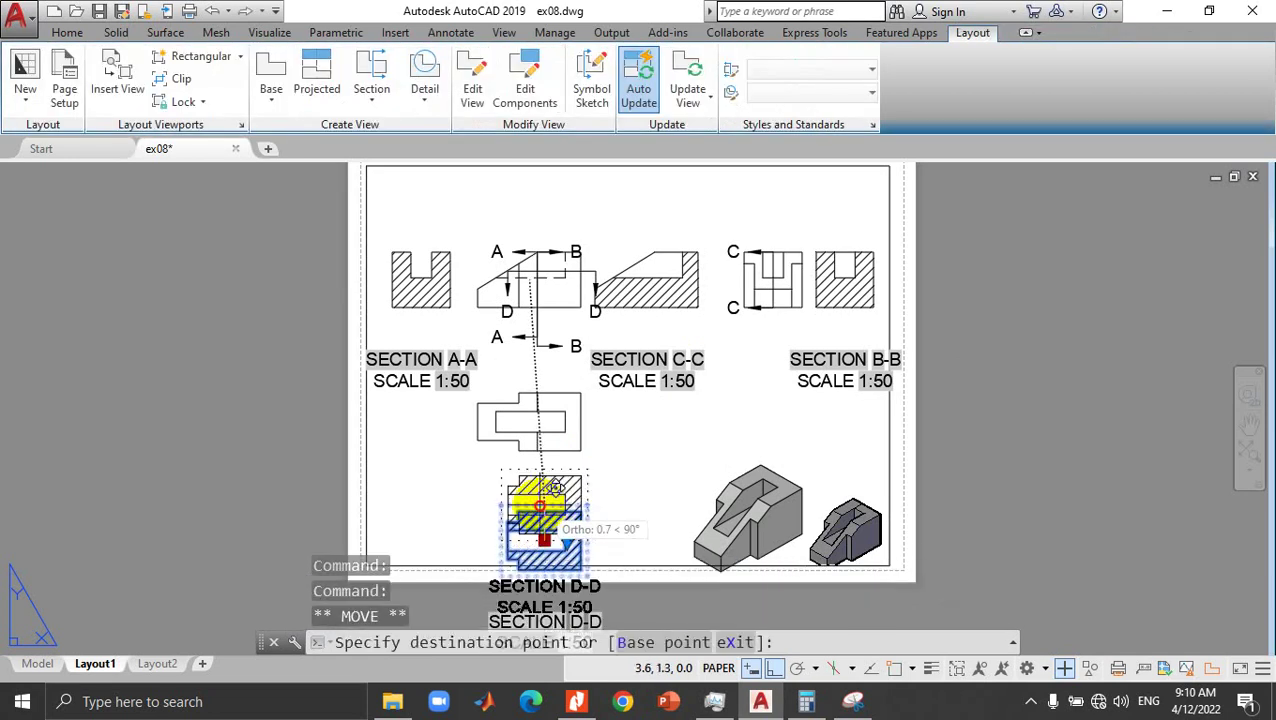
pyautogui.click(553, 487)
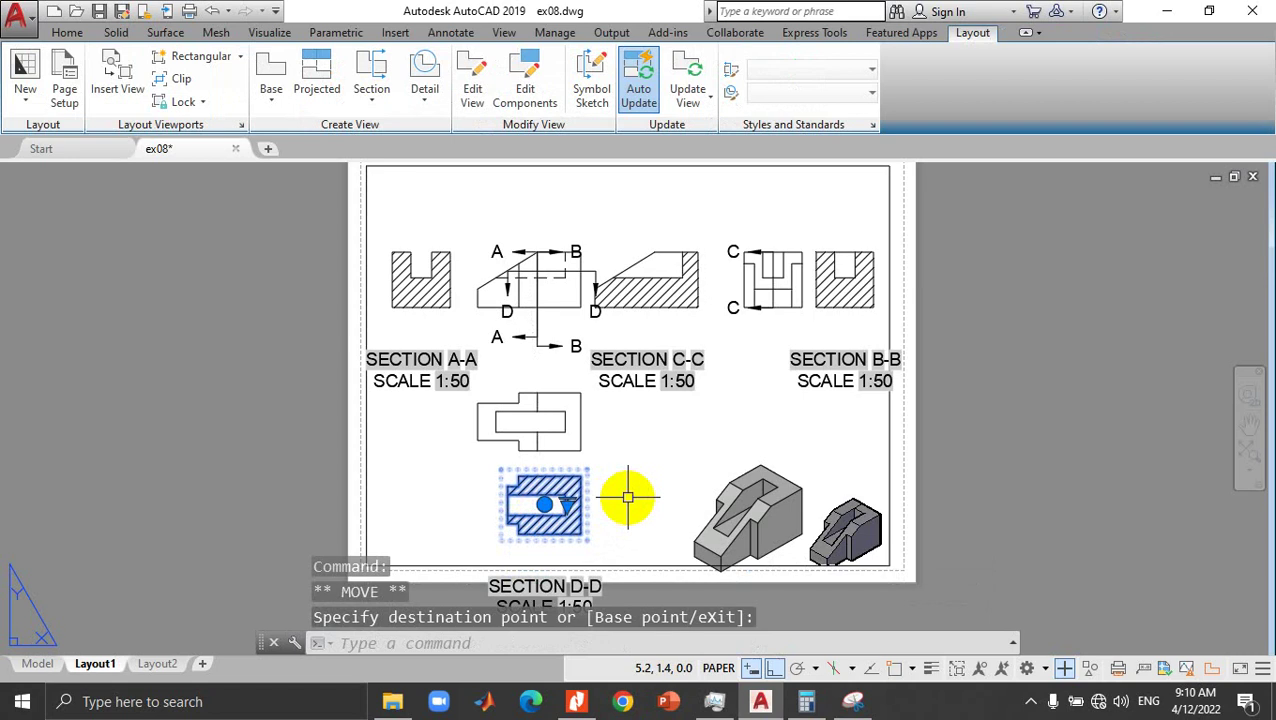
pyautogui.press('Escape')
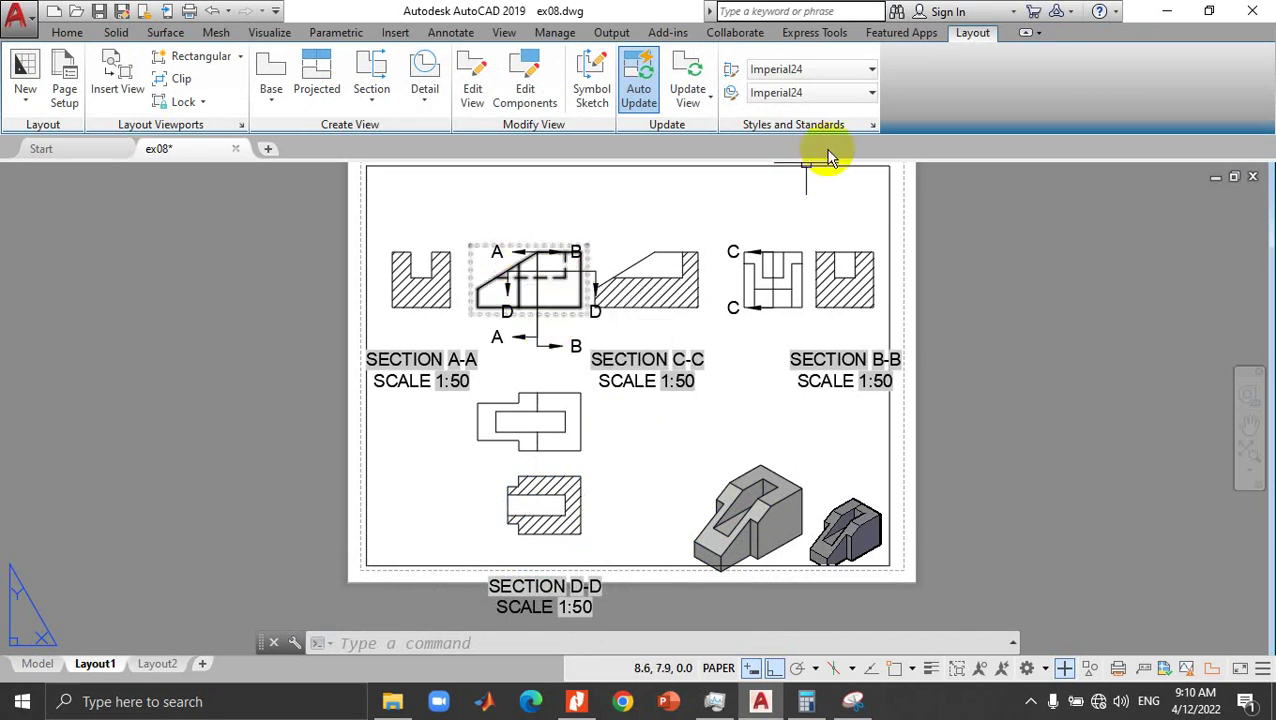
# Step: Check the drafting standard settings and attempt to erase the D-D section hatch
pyautogui.click(871, 124)
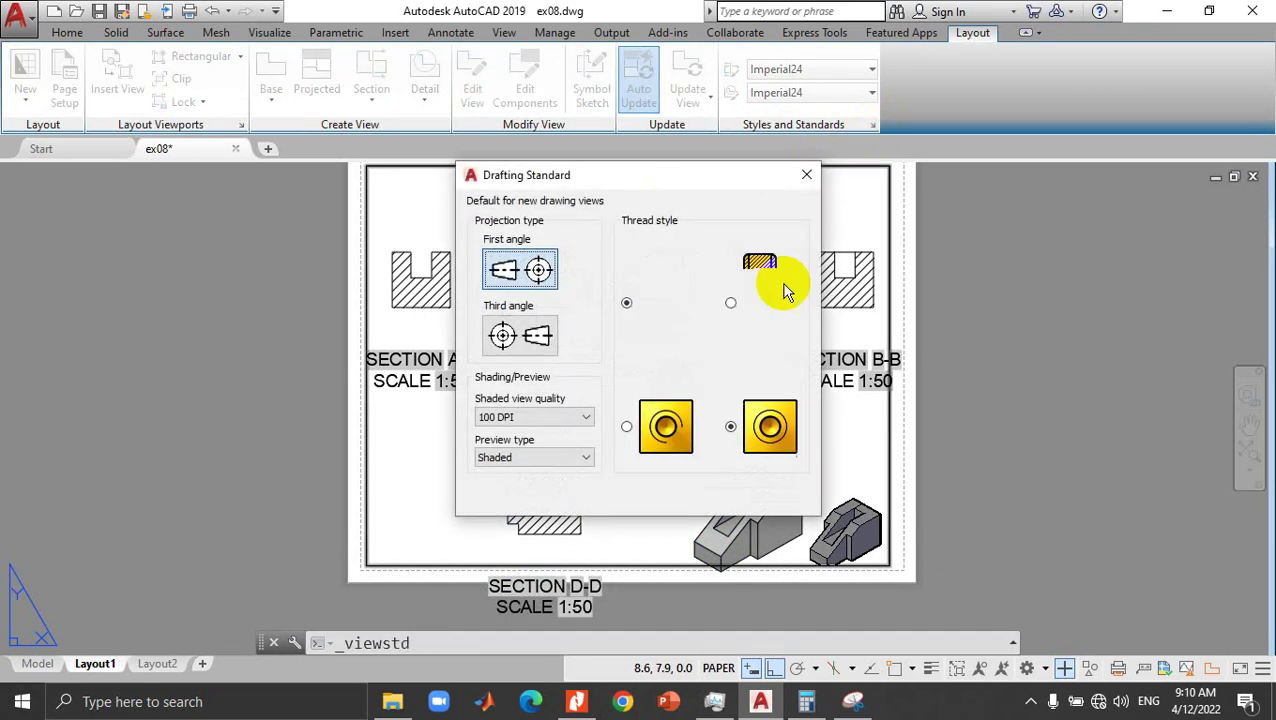
pyautogui.click(806, 177)
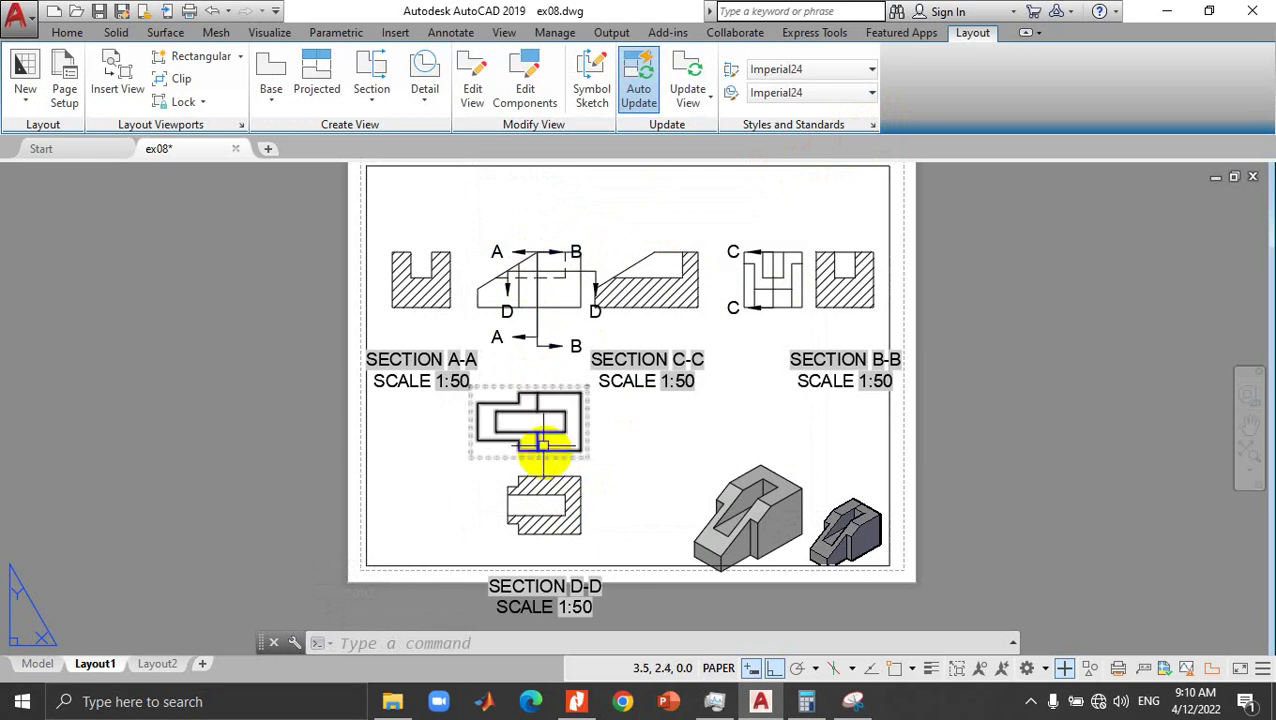
pyautogui.doubleClick(548, 482)
pyautogui.press('Delete')
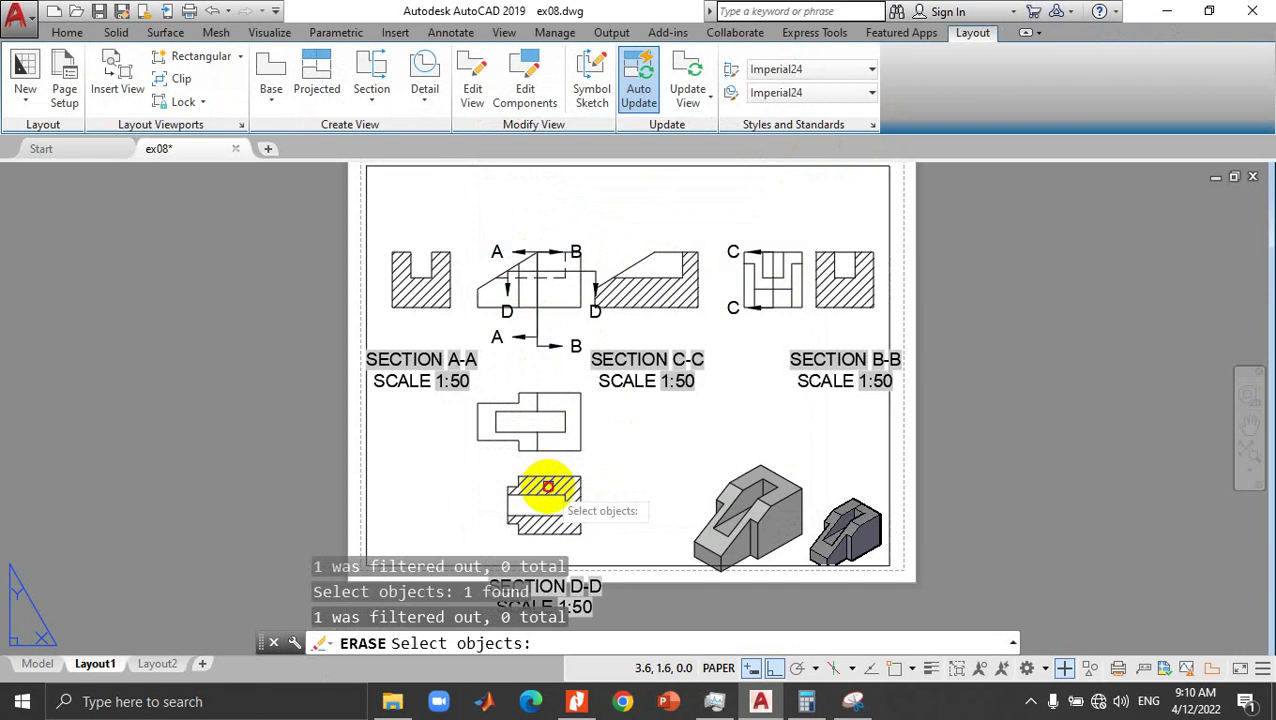
pyautogui.press('Escape')
# Step: Undo three steps with Ctrl+Z, reverting the D-D move
pyautogui.doubleClick(544, 503)
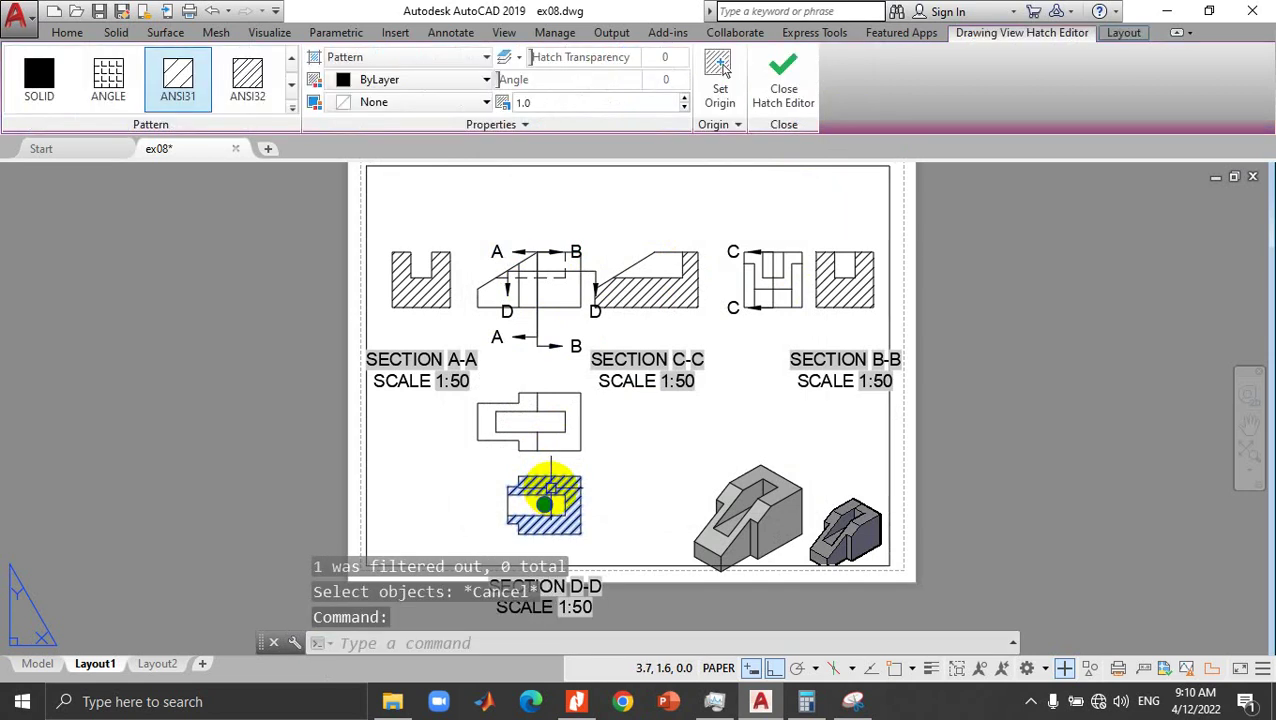
pyautogui.press('Delete')
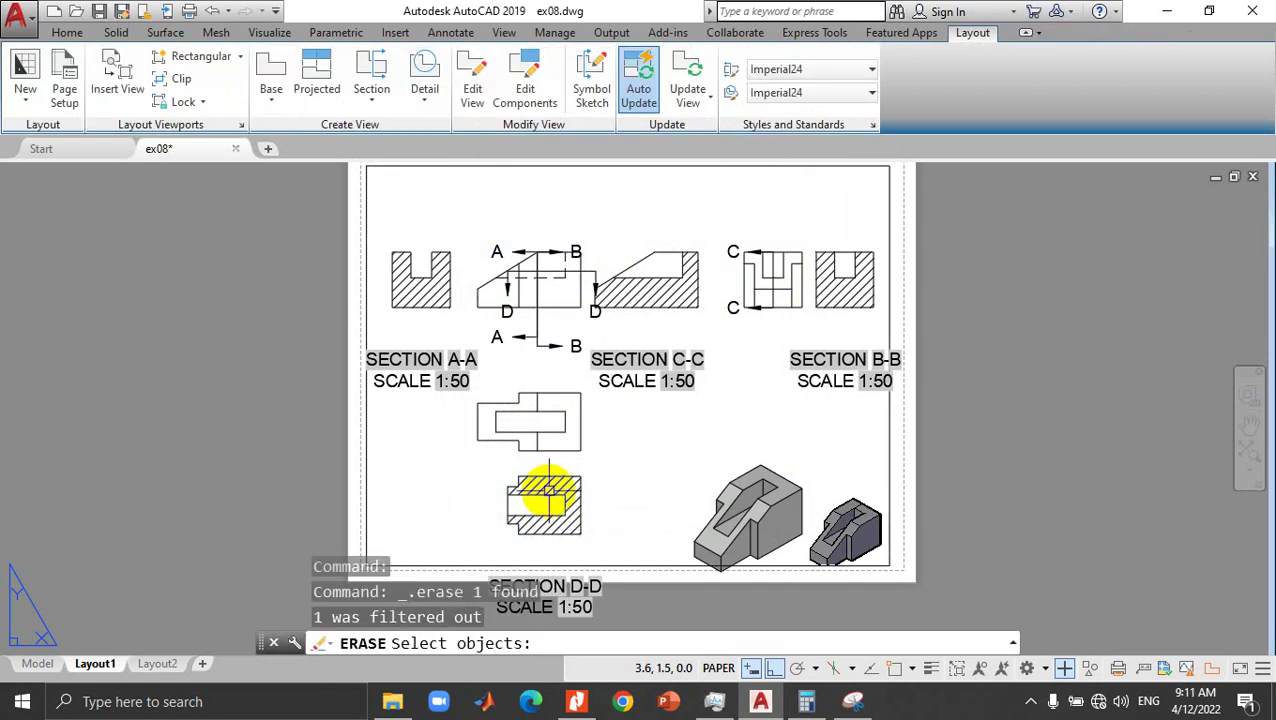
pyautogui.press('Escape')
pyautogui.hotkey('ctrl', 'z')
pyautogui.hotkey('ctrl', 'z')
pyautogui.hotkey('ctrl', 'z')
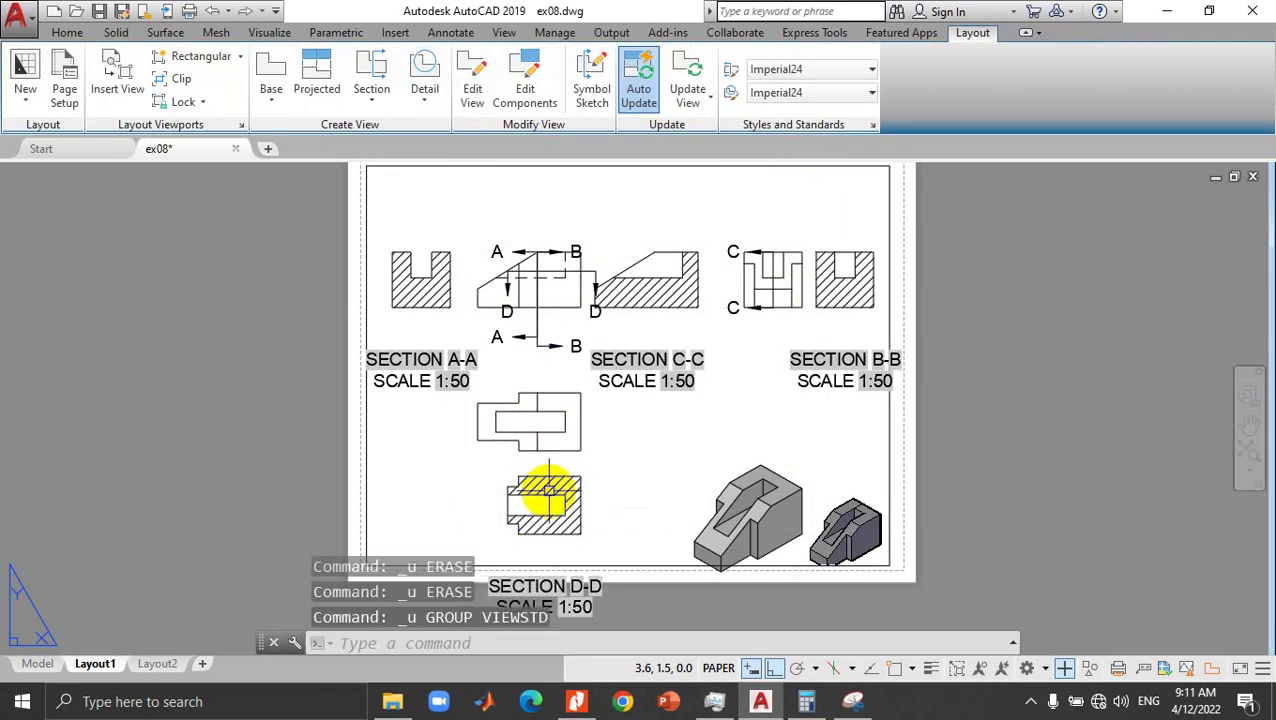
pyautogui.hotkey('ctrl', 'z')
pyautogui.hotkey('ctrl', 'z')
pyautogui.hotkey('ctrl', 'z')
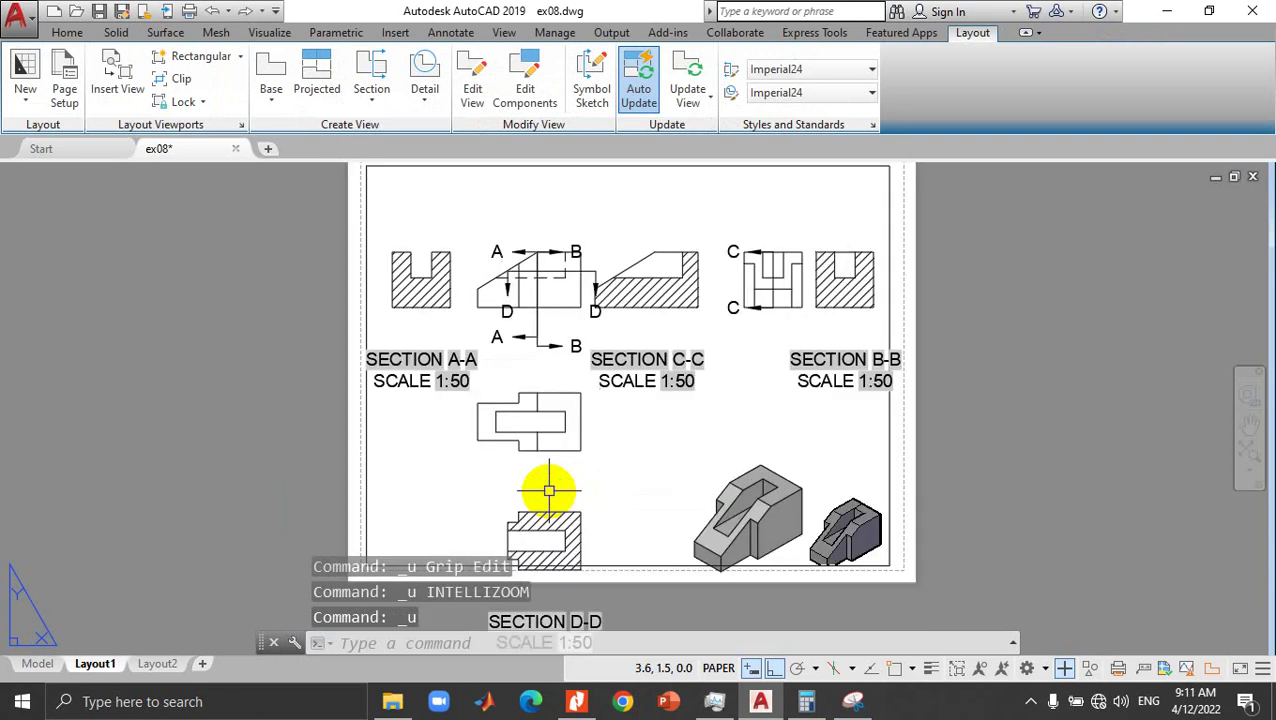
pyautogui.hotkey('ctrl', 'z')
pyautogui.hotkey('ctrl', 'z')
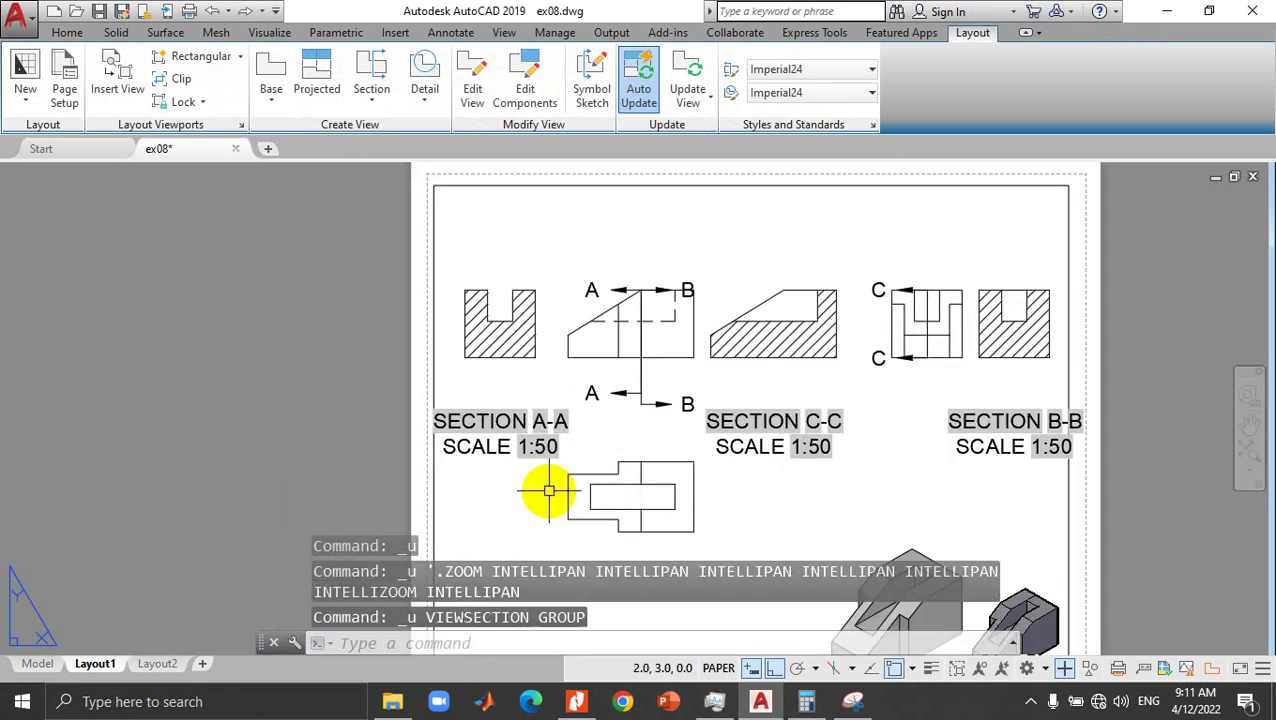
# Step: Create full section D-D cut horizontally across the front view, placed directly below the plan view
pyautogui.click(363, 97)
pyautogui.click(389, 132)
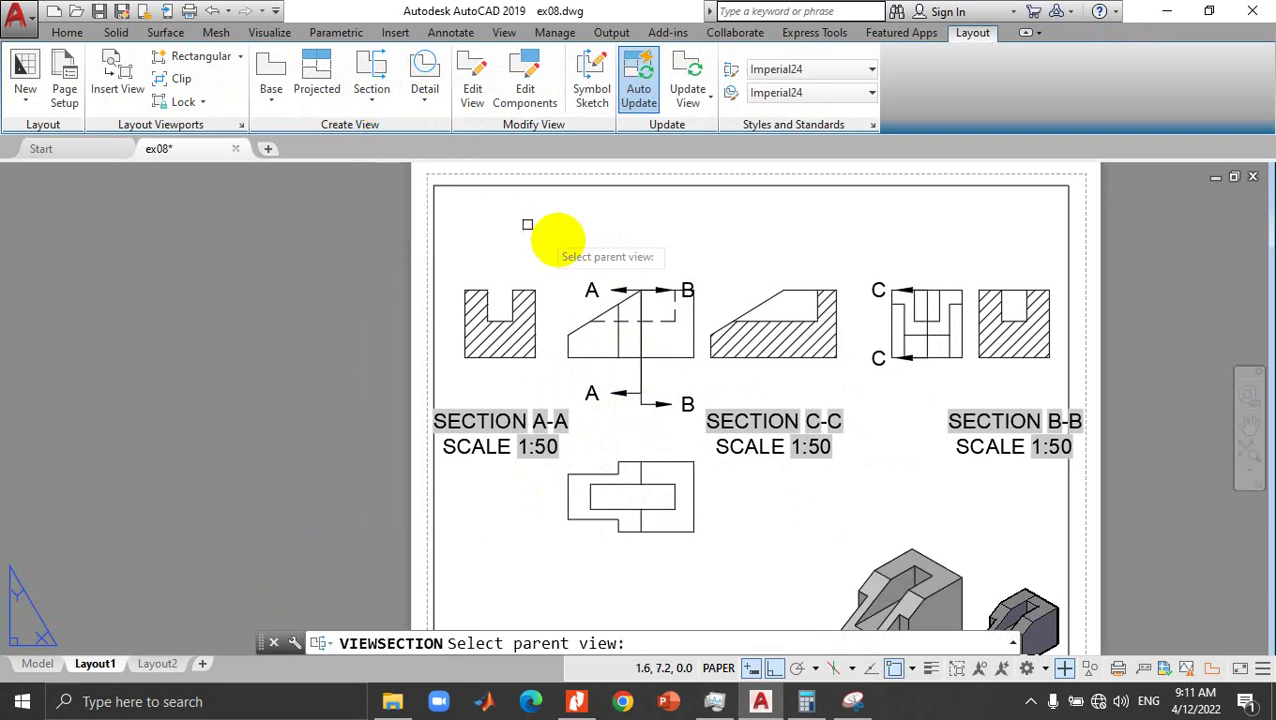
pyautogui.click(621, 318)
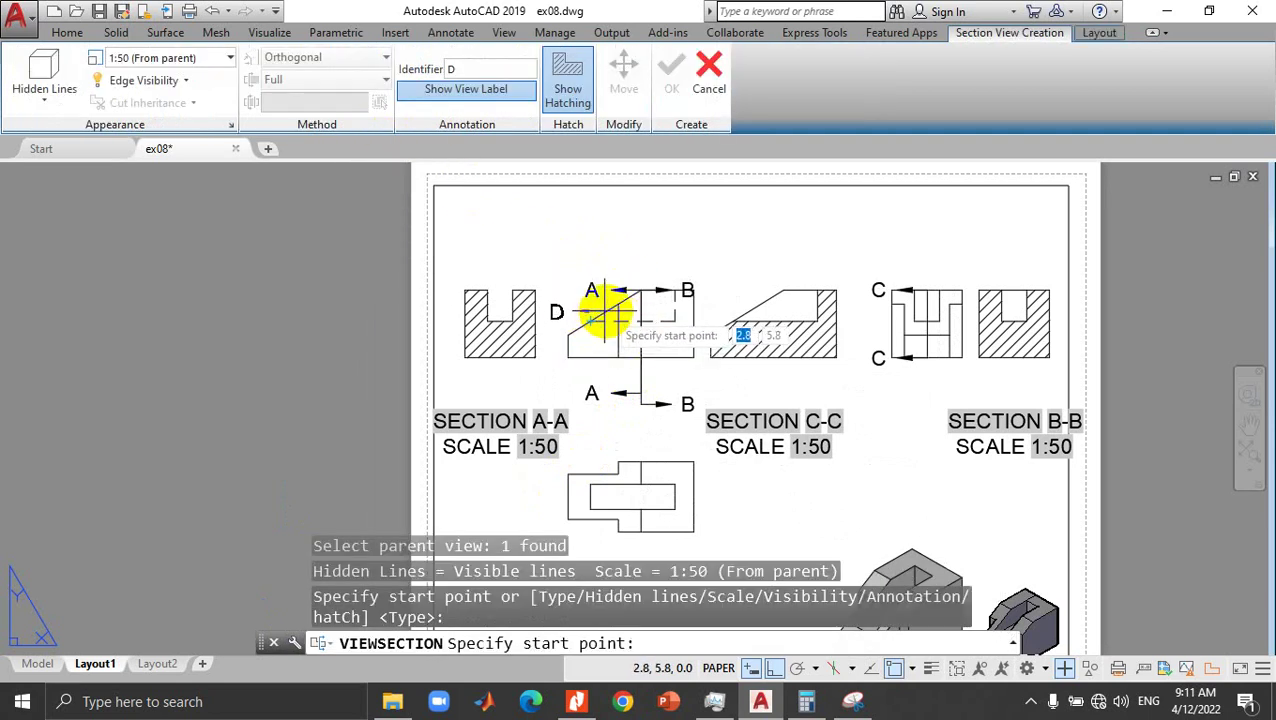
pyautogui.click(607, 300)
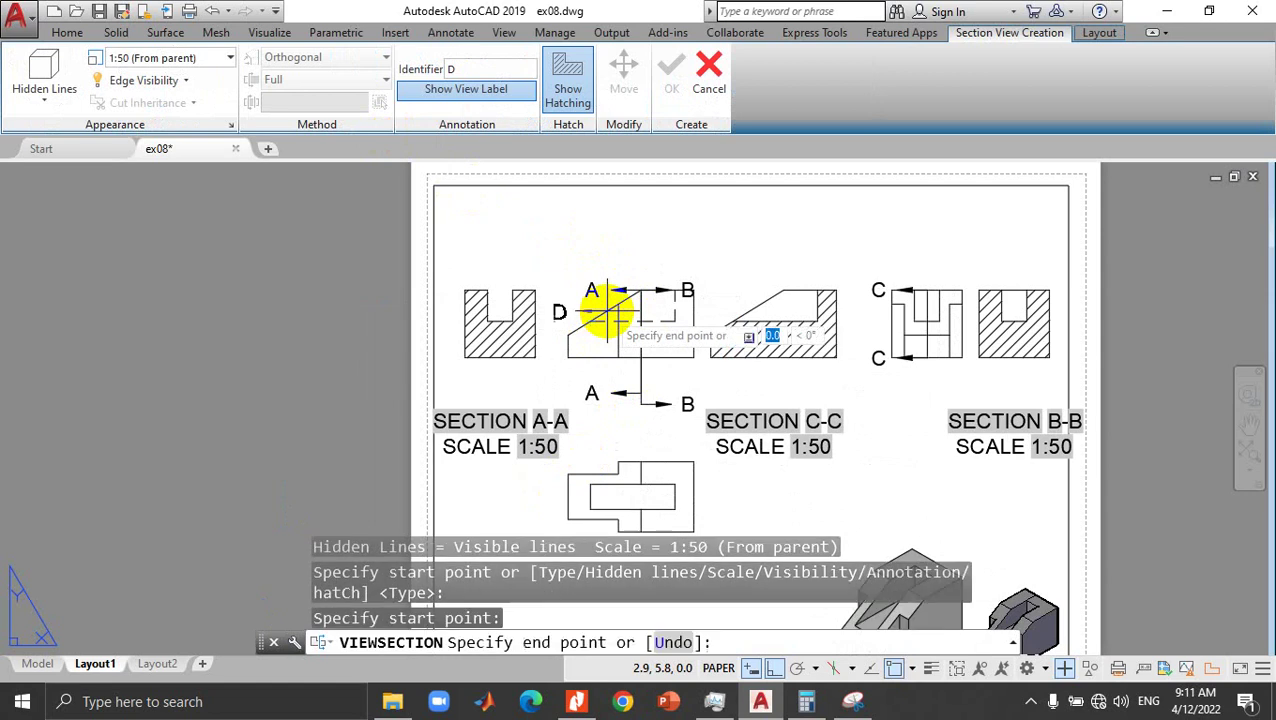
pyautogui.click(705, 300)
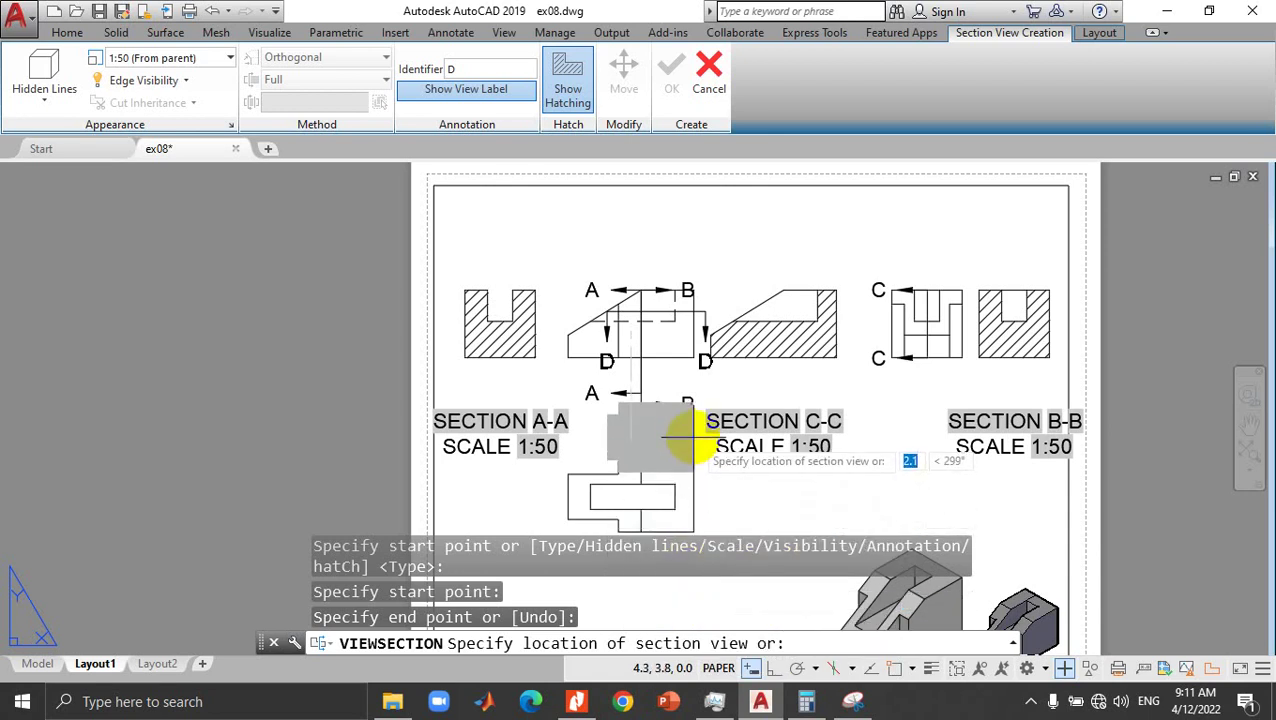
pyautogui.click(682, 580)
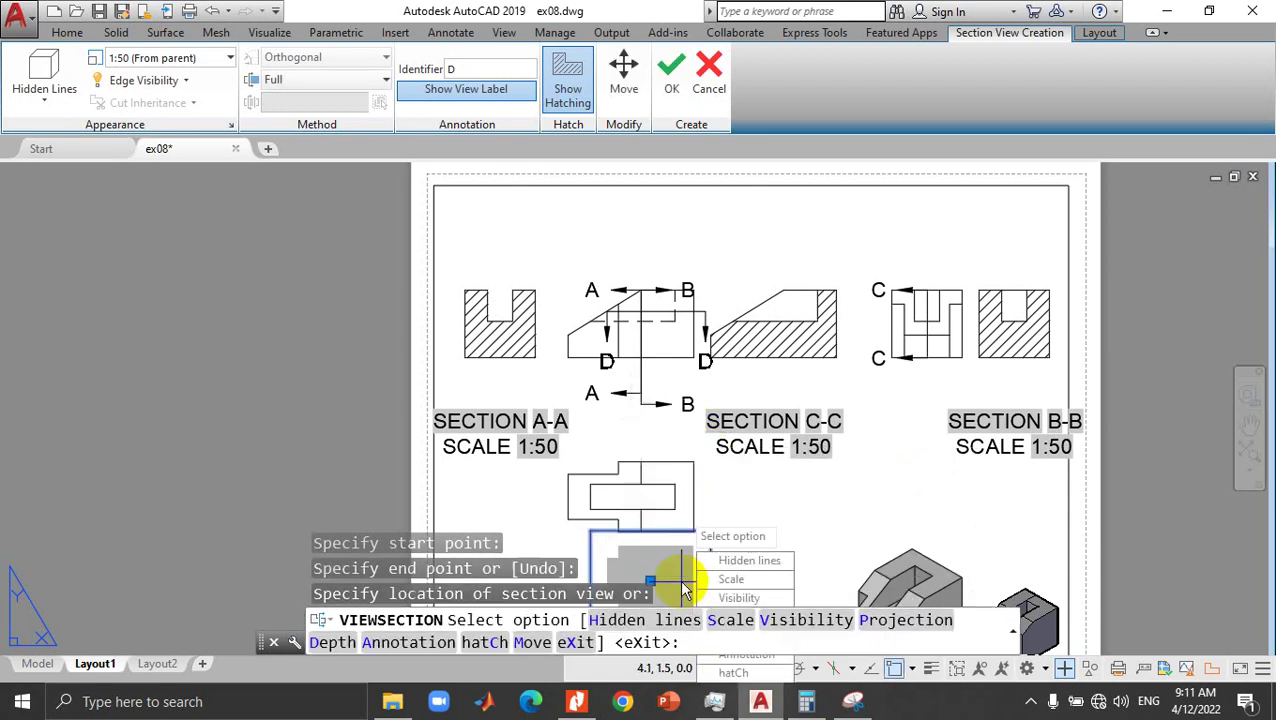
pyautogui.click(579, 641)
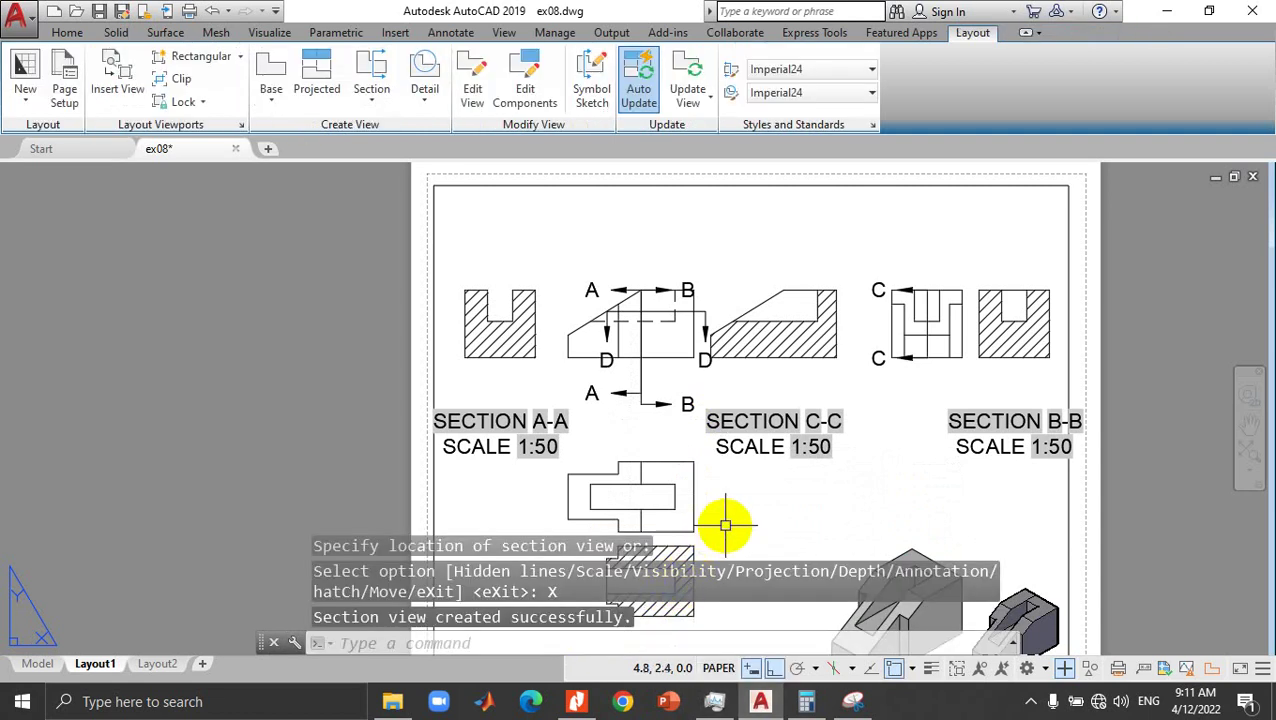
pyautogui.moveTo(726, 524); pyautogui.dragTo(731, 426, button='middle')
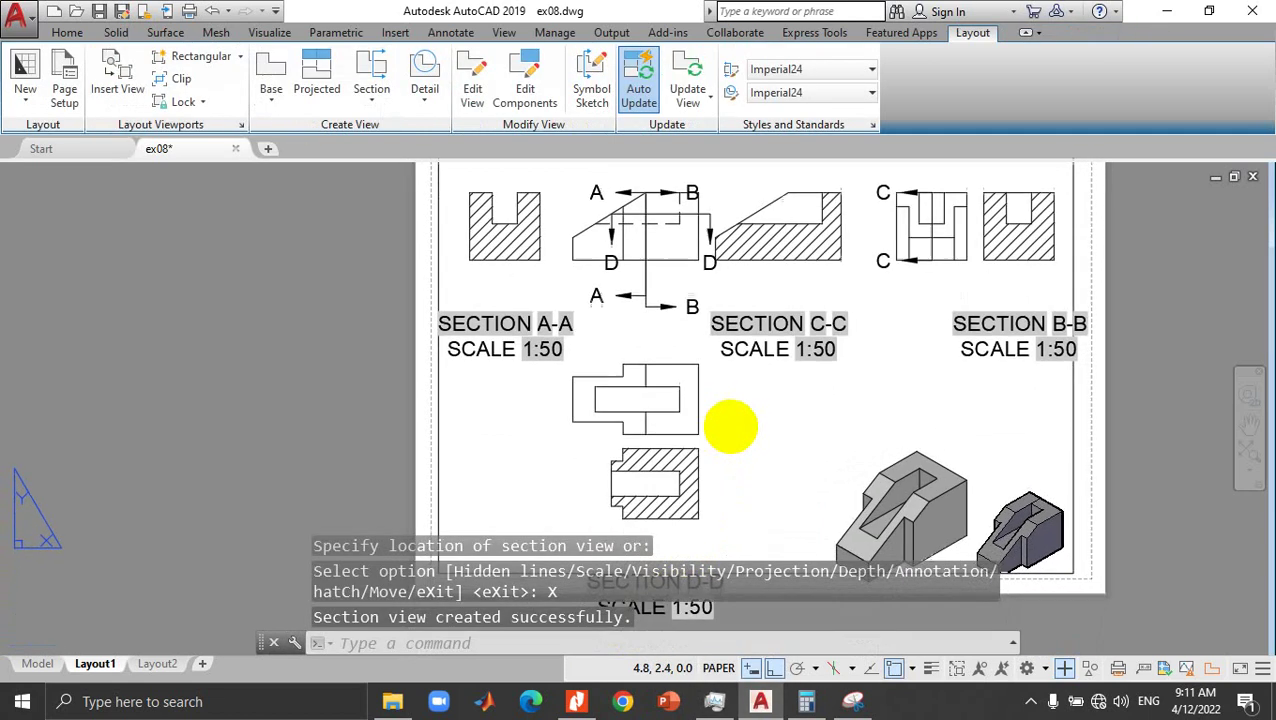
pyautogui.click(700, 437)
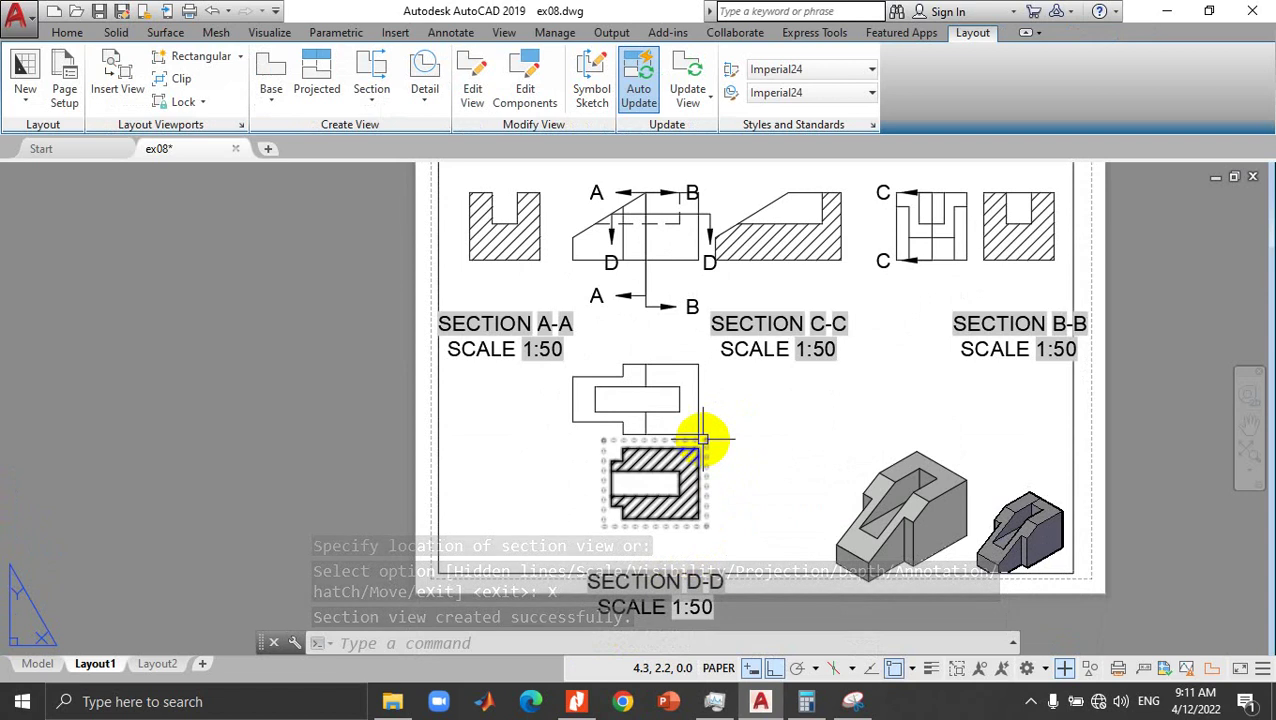
pyautogui.press('Escape')
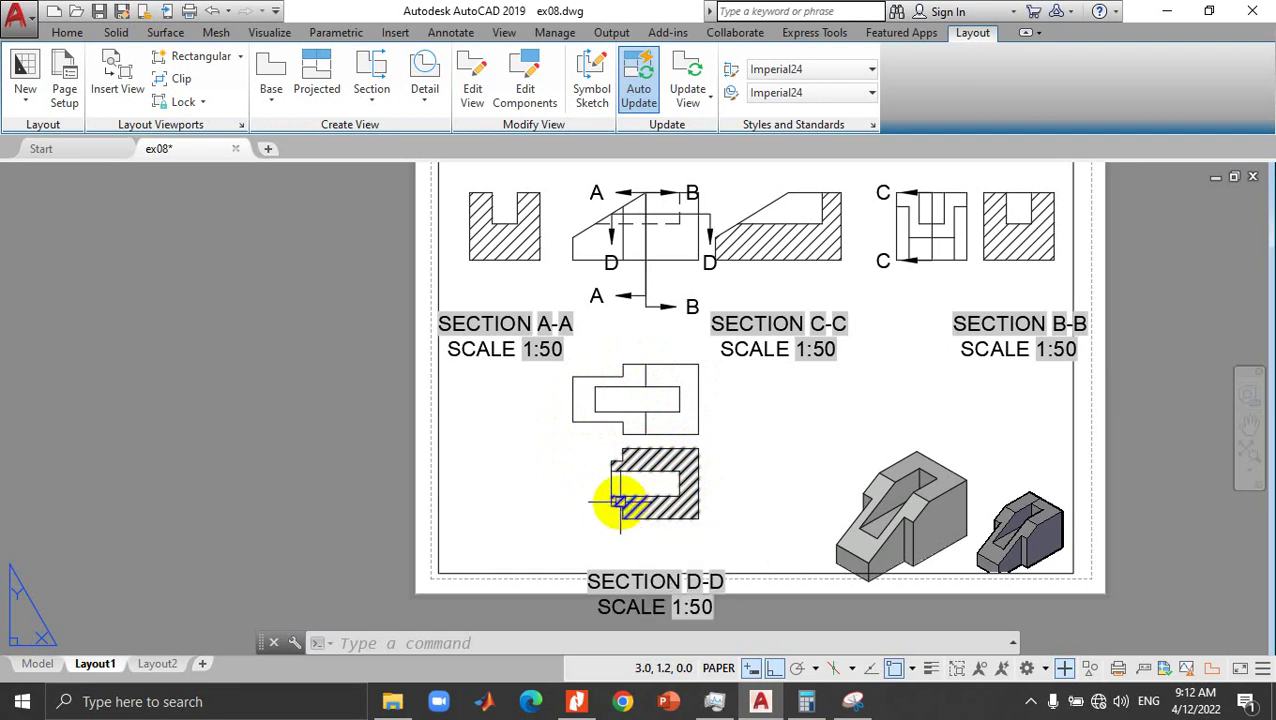
# Step: Undo section D-D, then delete the A-A and C-C section lines with their views
pyautogui.click(622, 506)
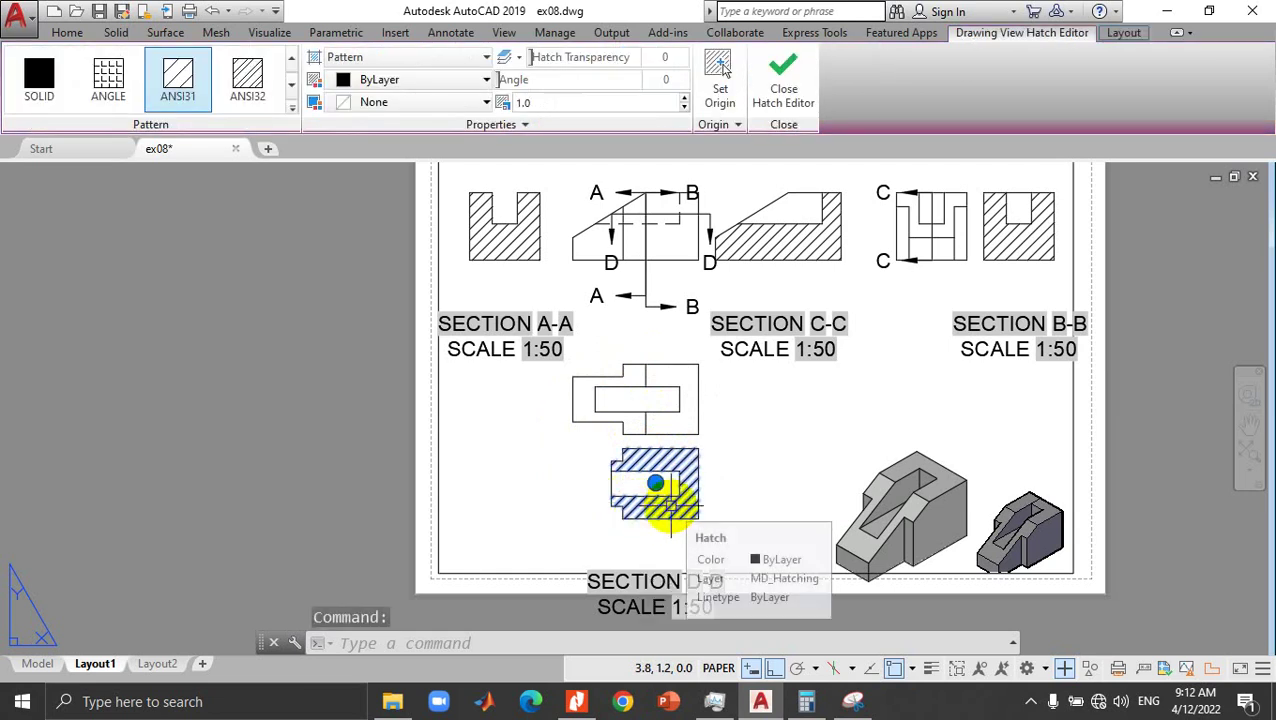
pyautogui.moveTo(671, 506)
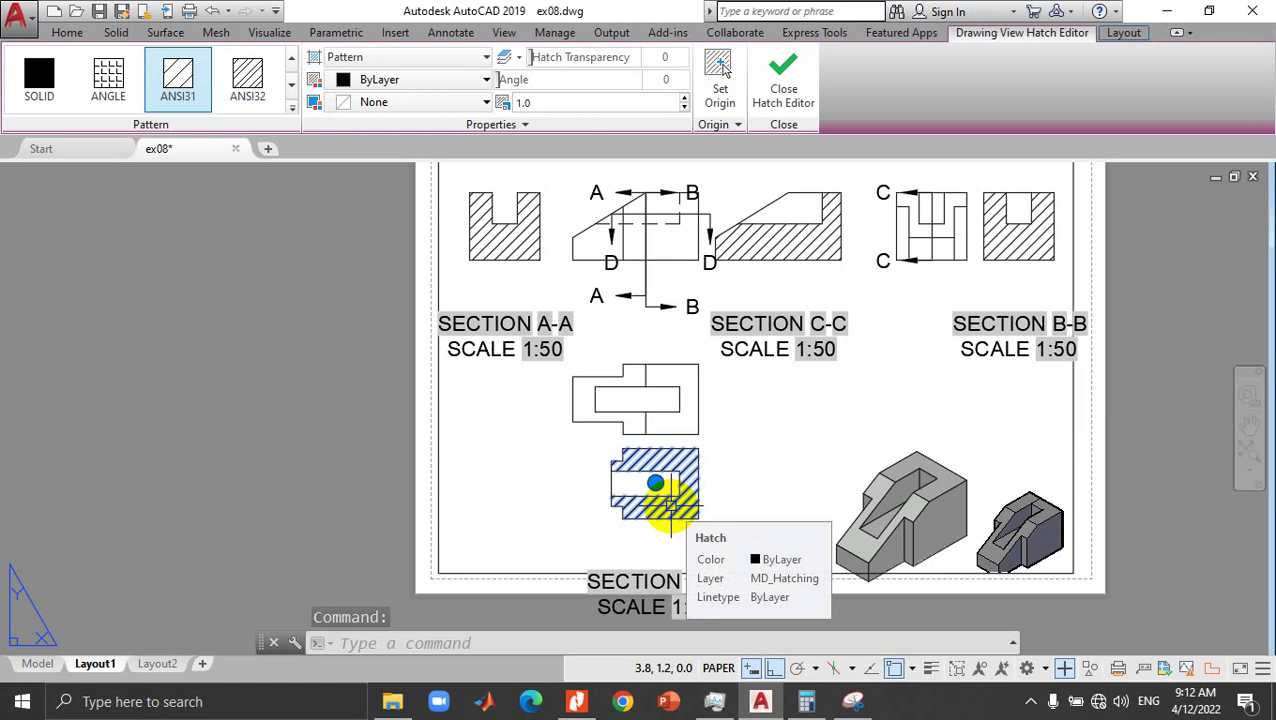
pyautogui.click(574, 508)
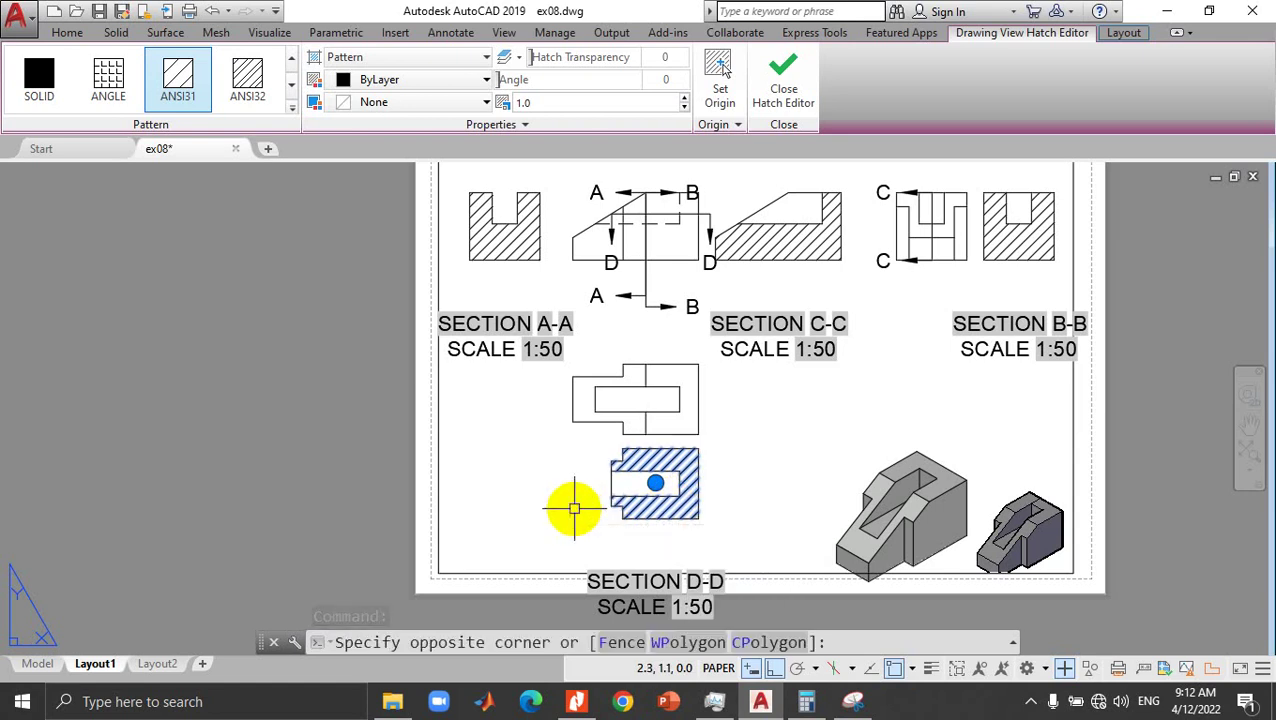
pyautogui.press('Escape')
pyautogui.hotkey('ctrl', 'z')
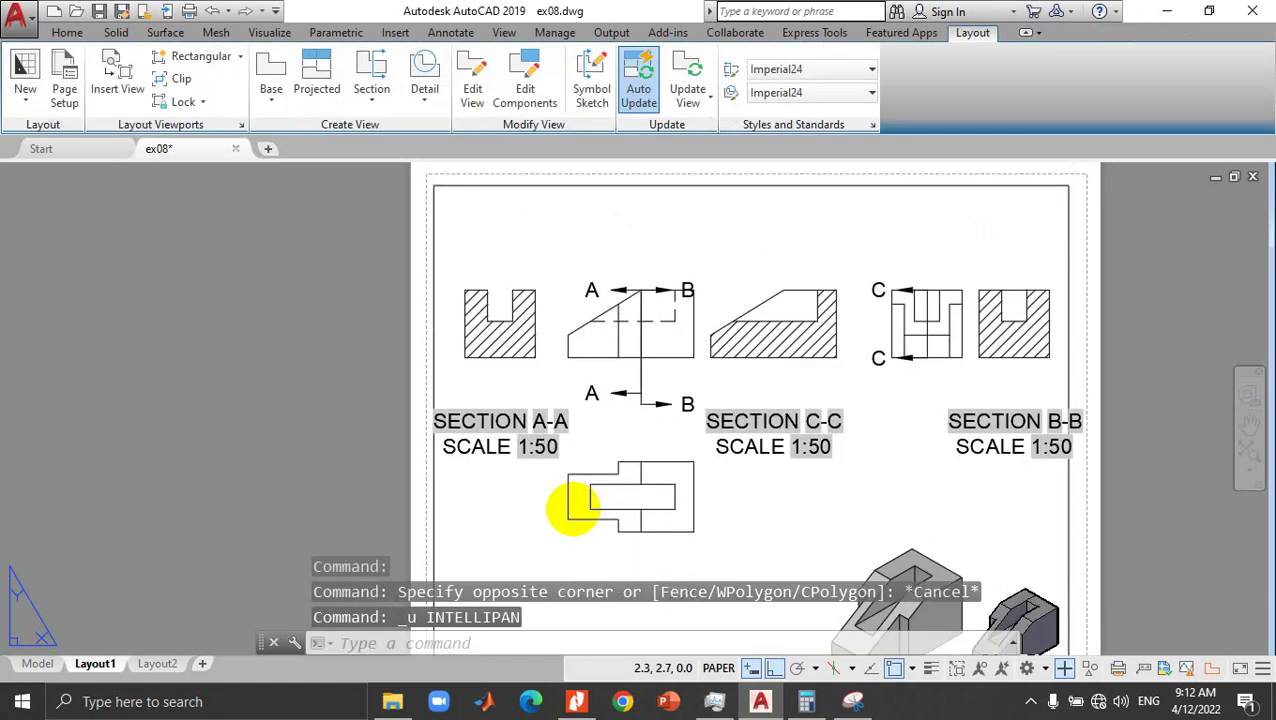
pyautogui.hotkey('ctrl', 'z')
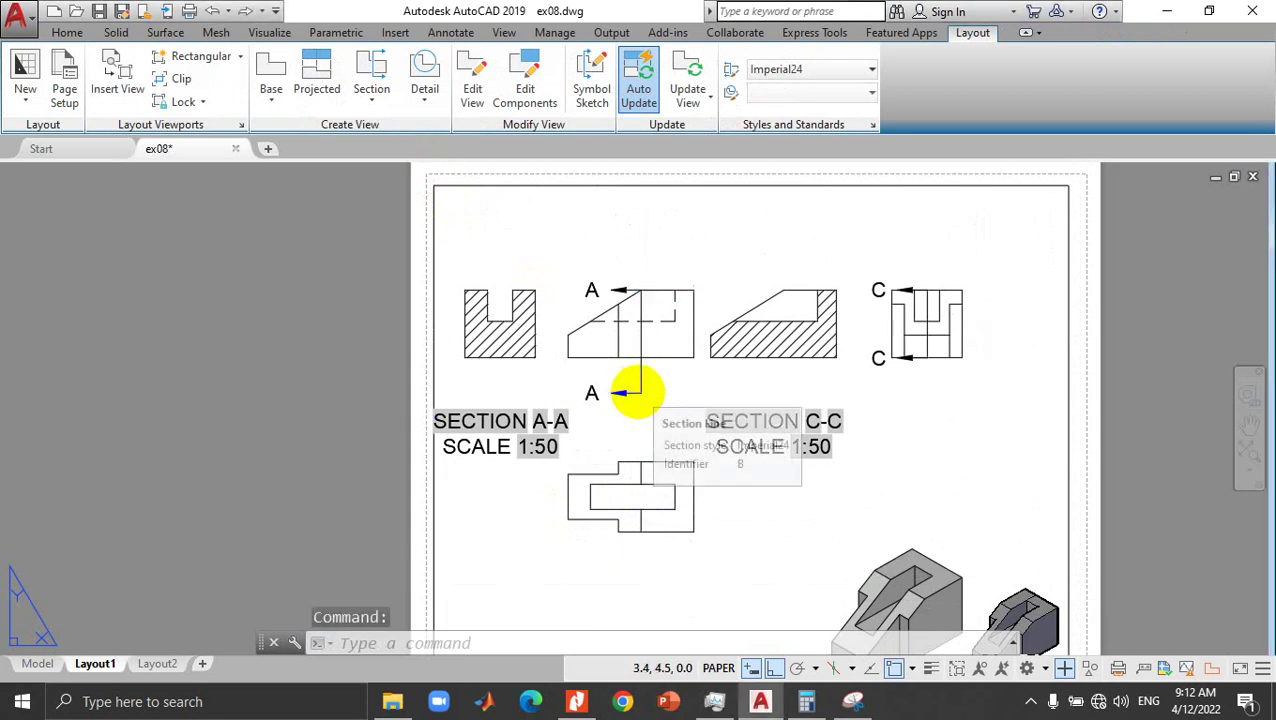
pyautogui.press('Delete')
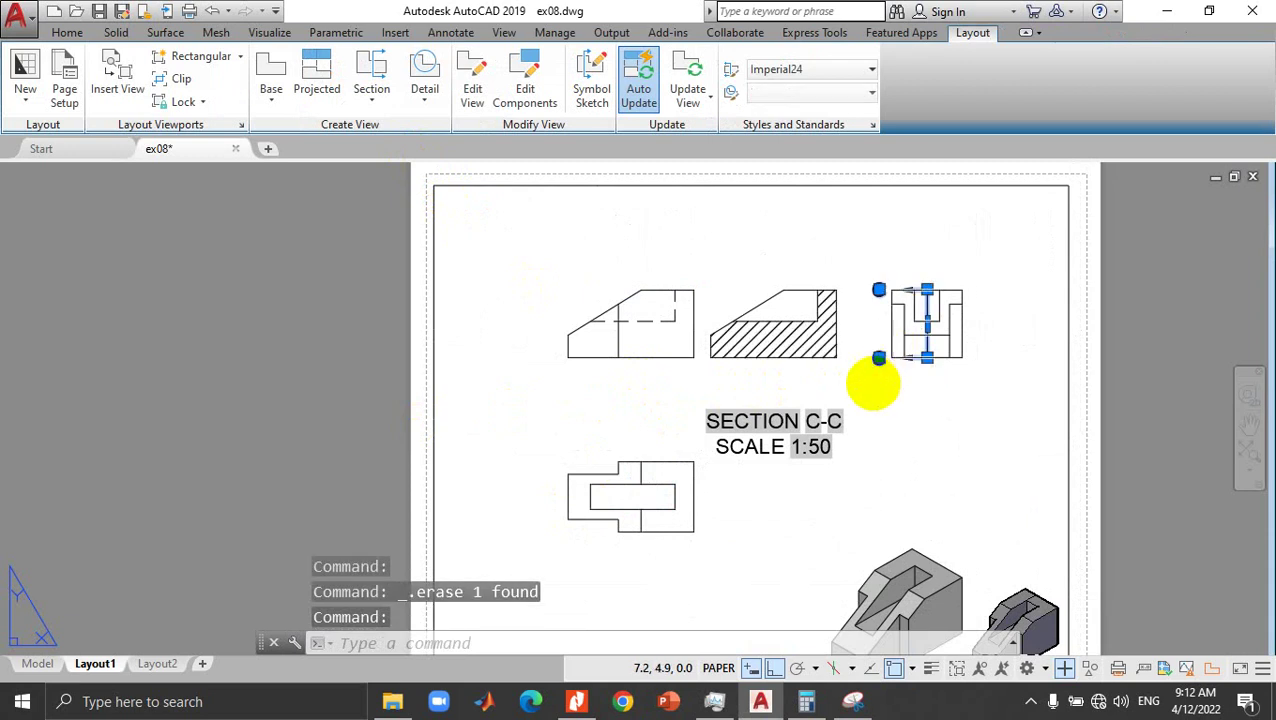
pyautogui.press('Delete')
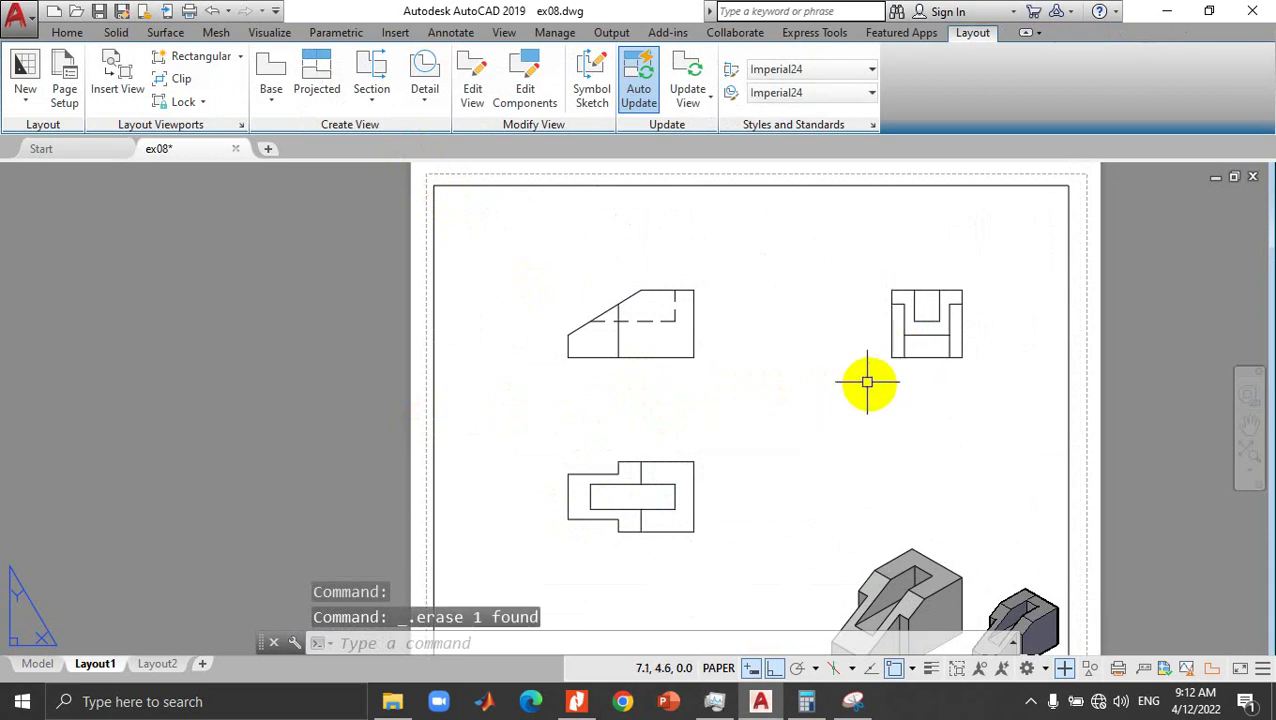
# Step: Start a full section on the front view, then cancel that first cutting-line attempt
pyautogui.click(373, 103)
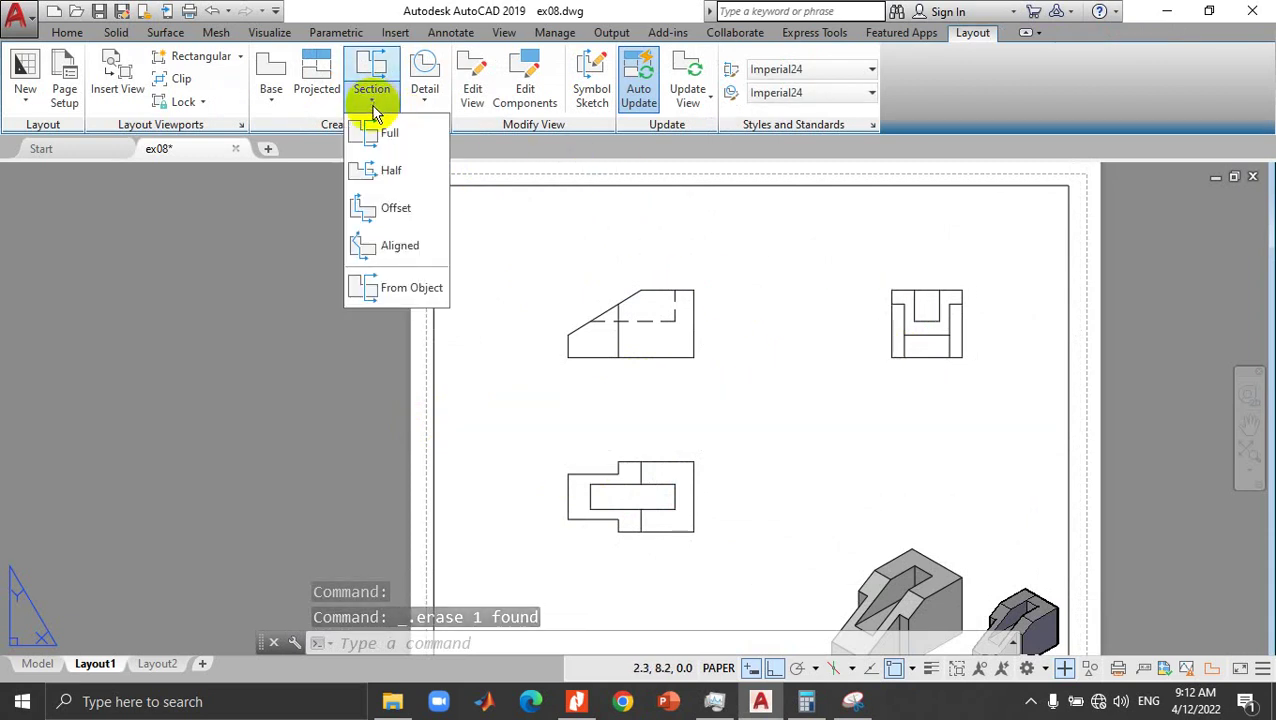
pyautogui.click(388, 135)
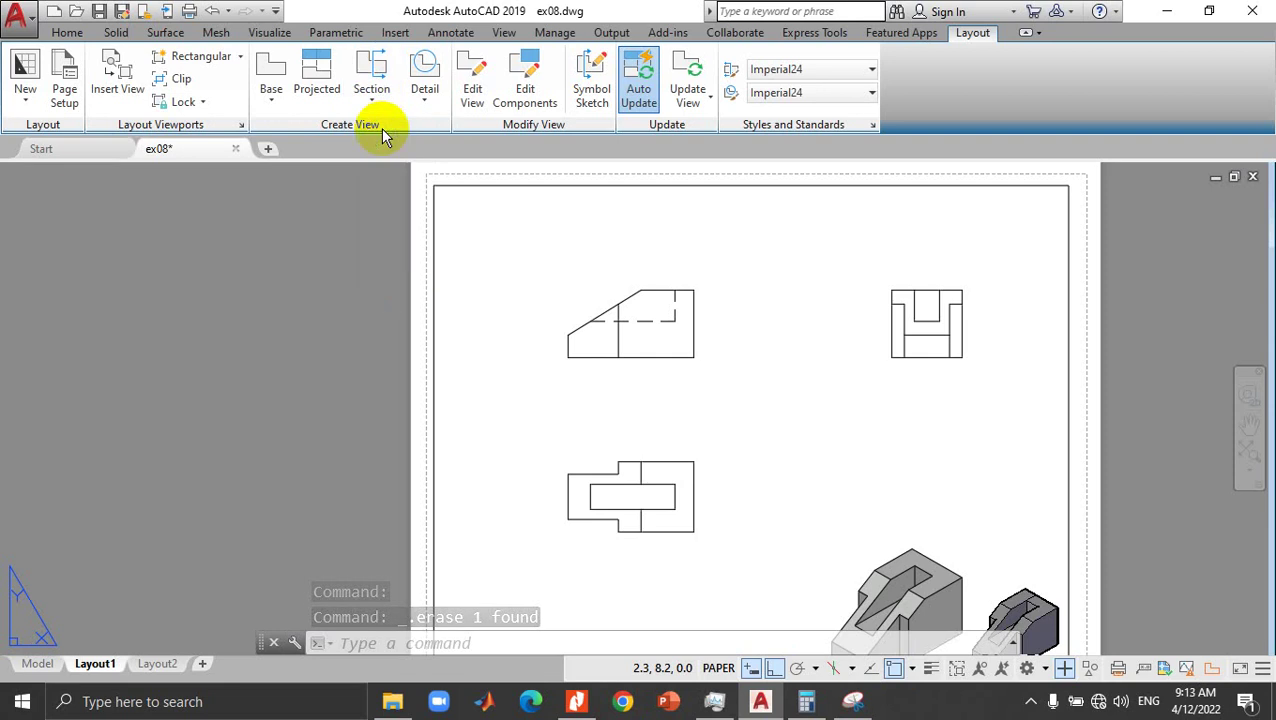
pyautogui.click(601, 307)
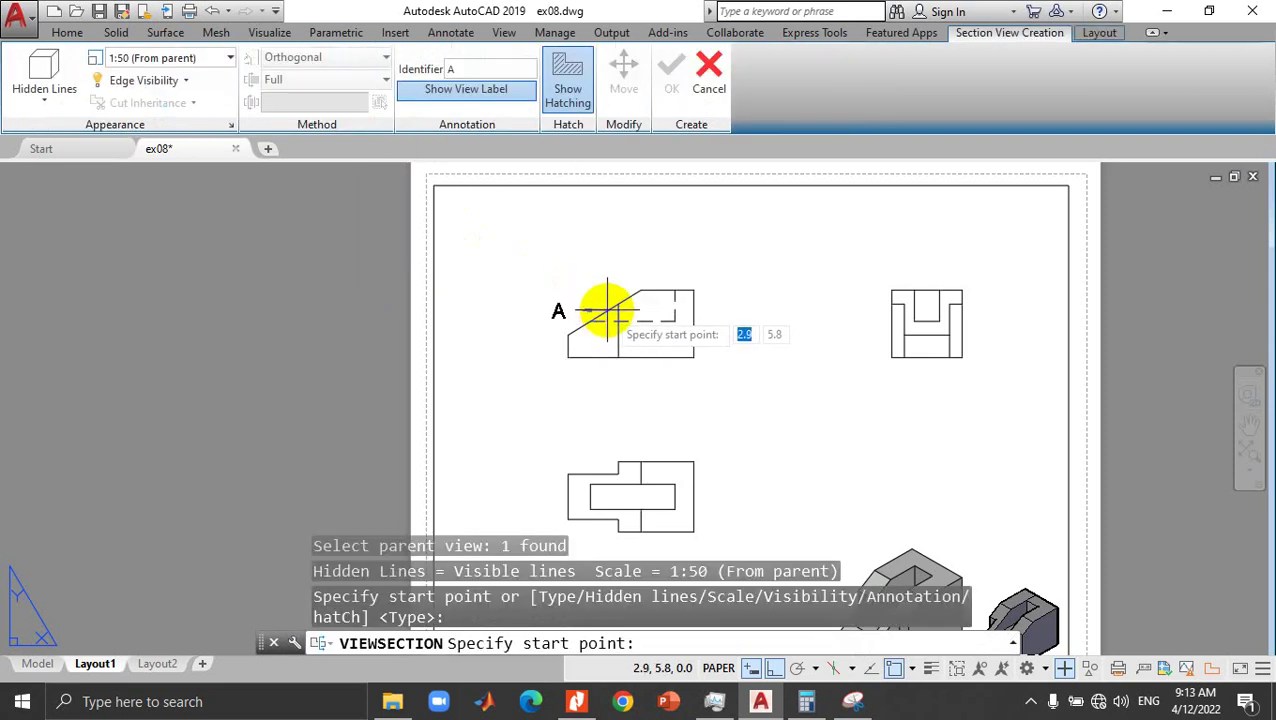
pyautogui.click(585, 321)
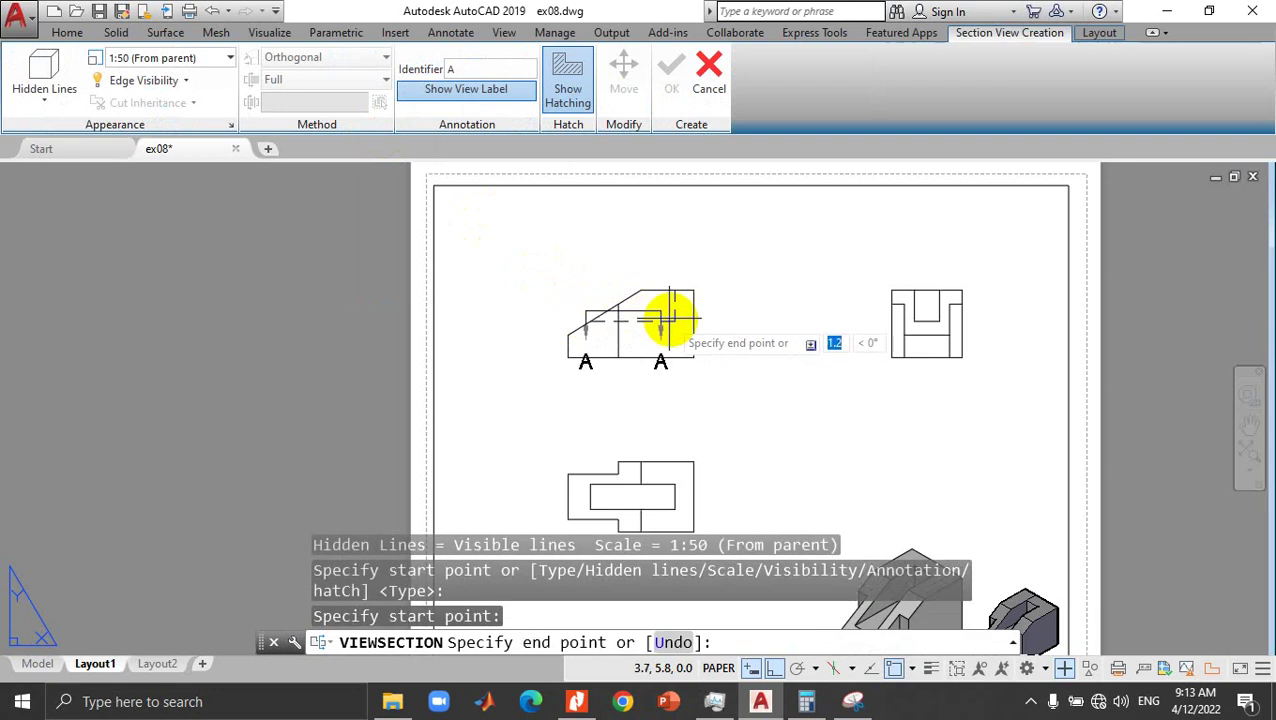
pyautogui.click(724, 321)
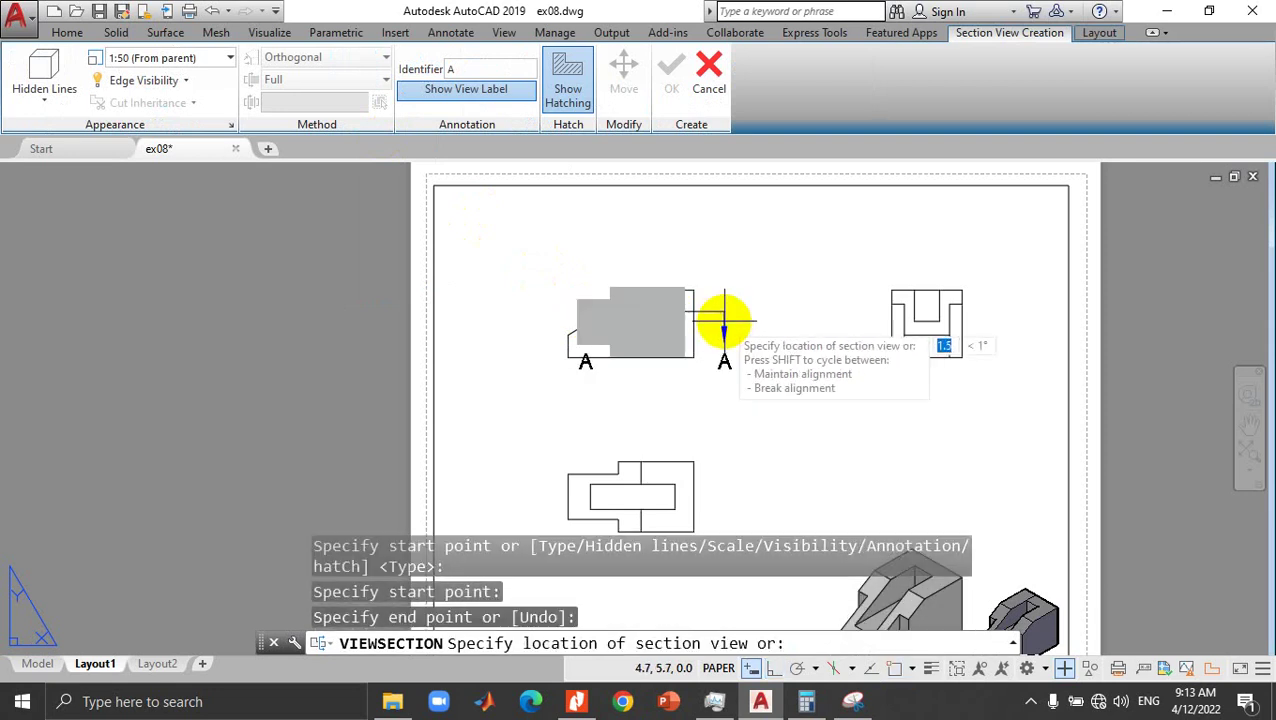
pyautogui.press('Escape')
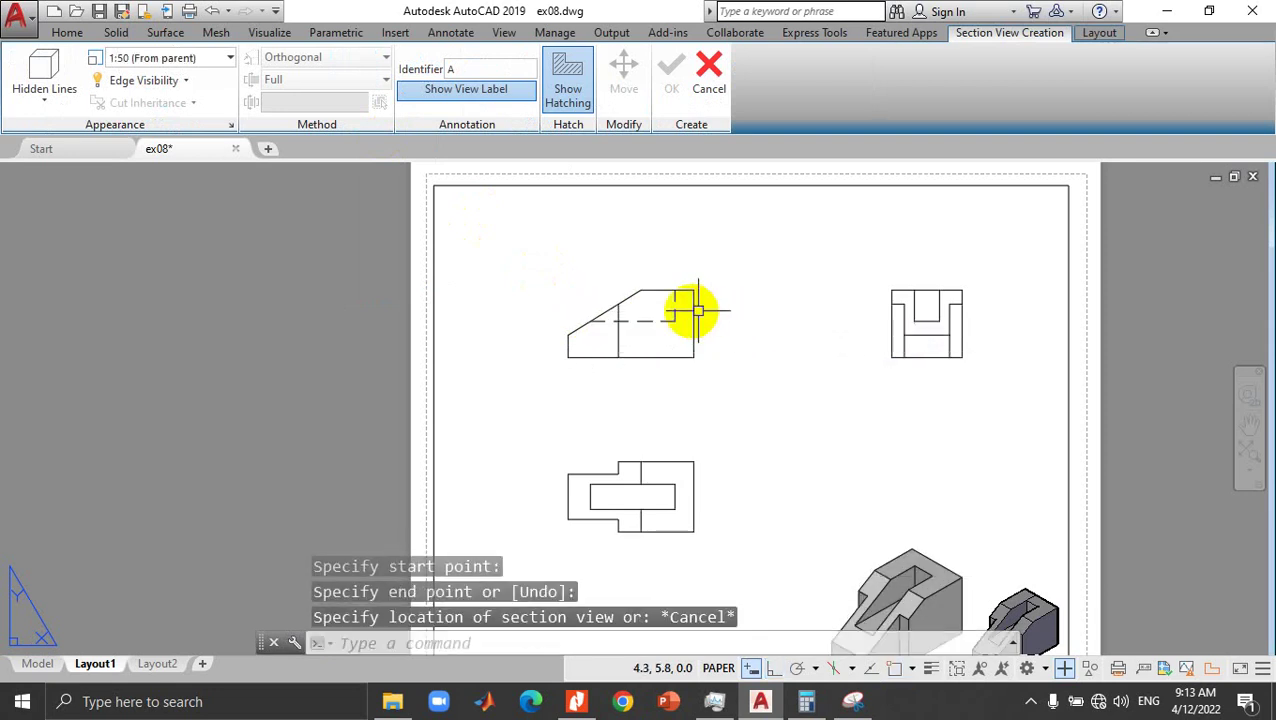
# Step: Cut full section A-A horizontally across the front view and place it below
pyautogui.click(368, 110)
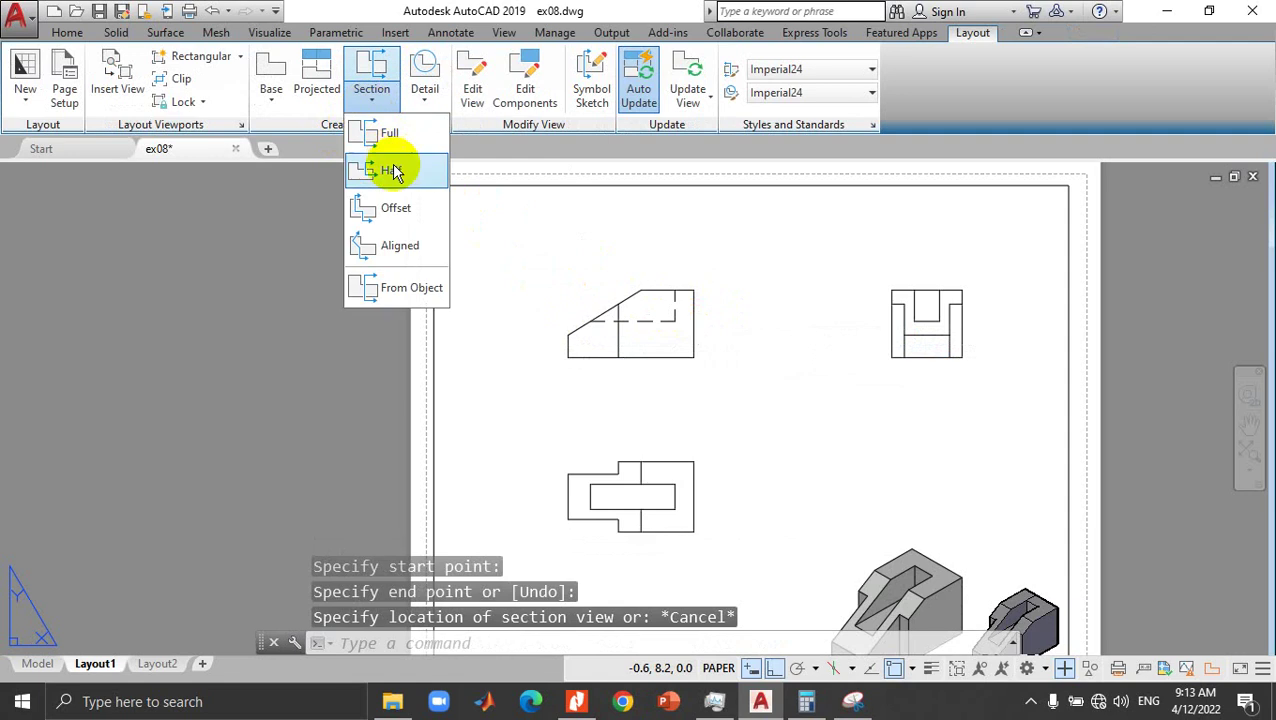
pyautogui.click(392, 134)
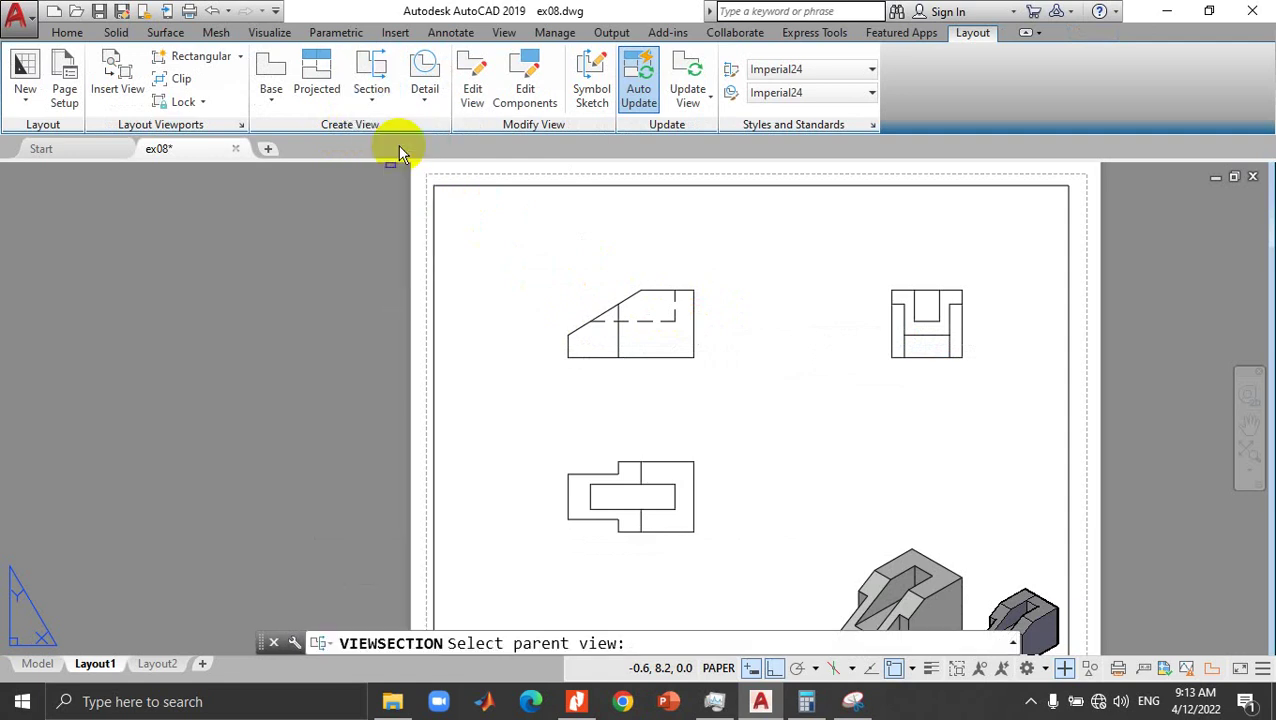
pyautogui.click(599, 314)
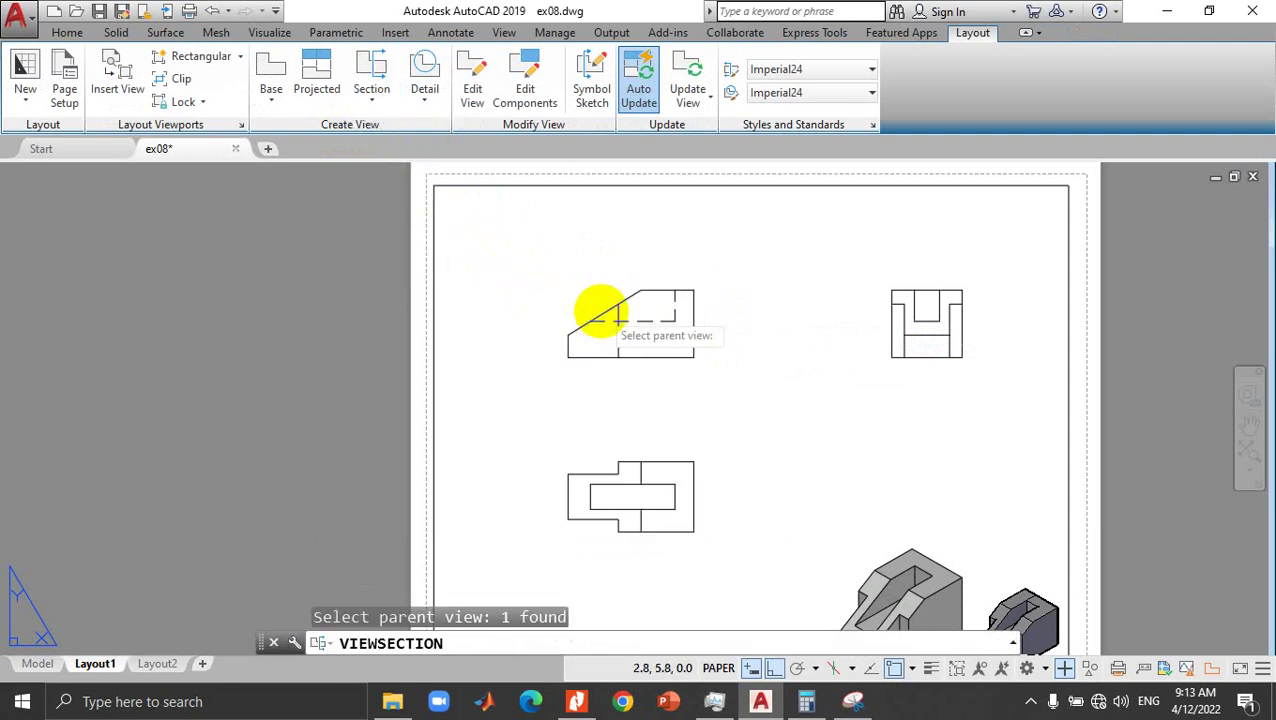
pyautogui.press('Return')
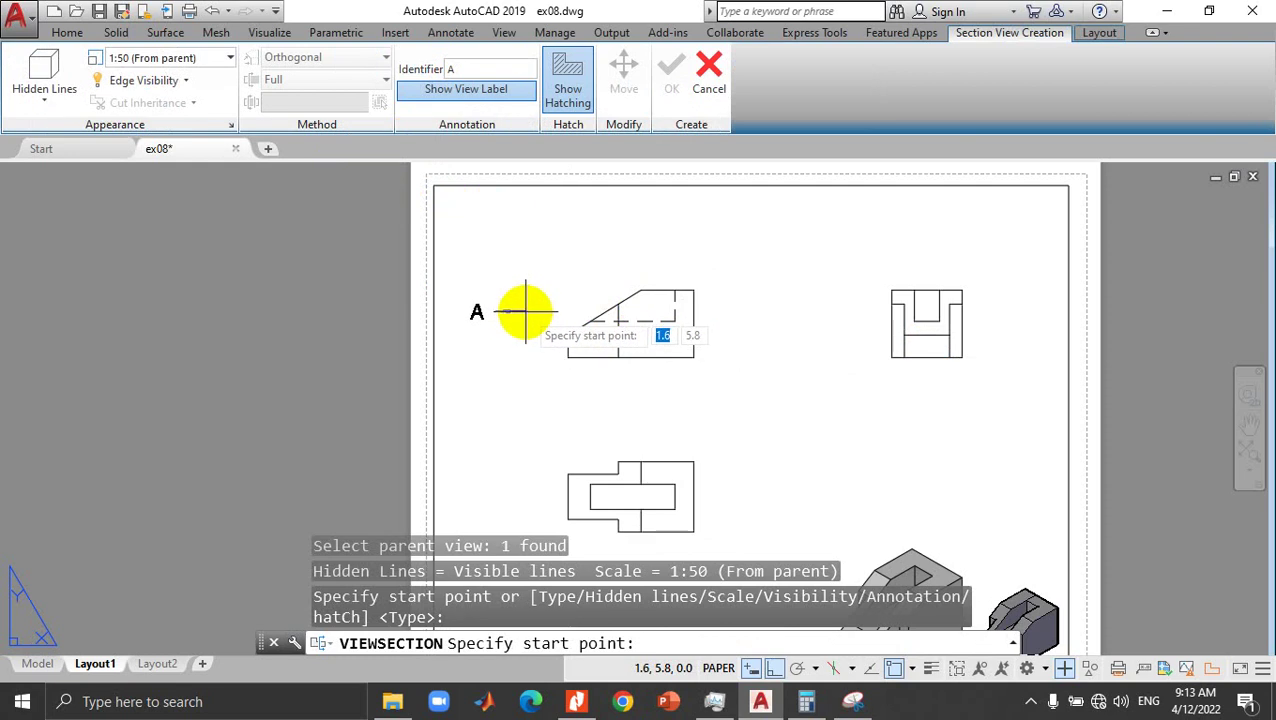
pyautogui.click(520, 312)
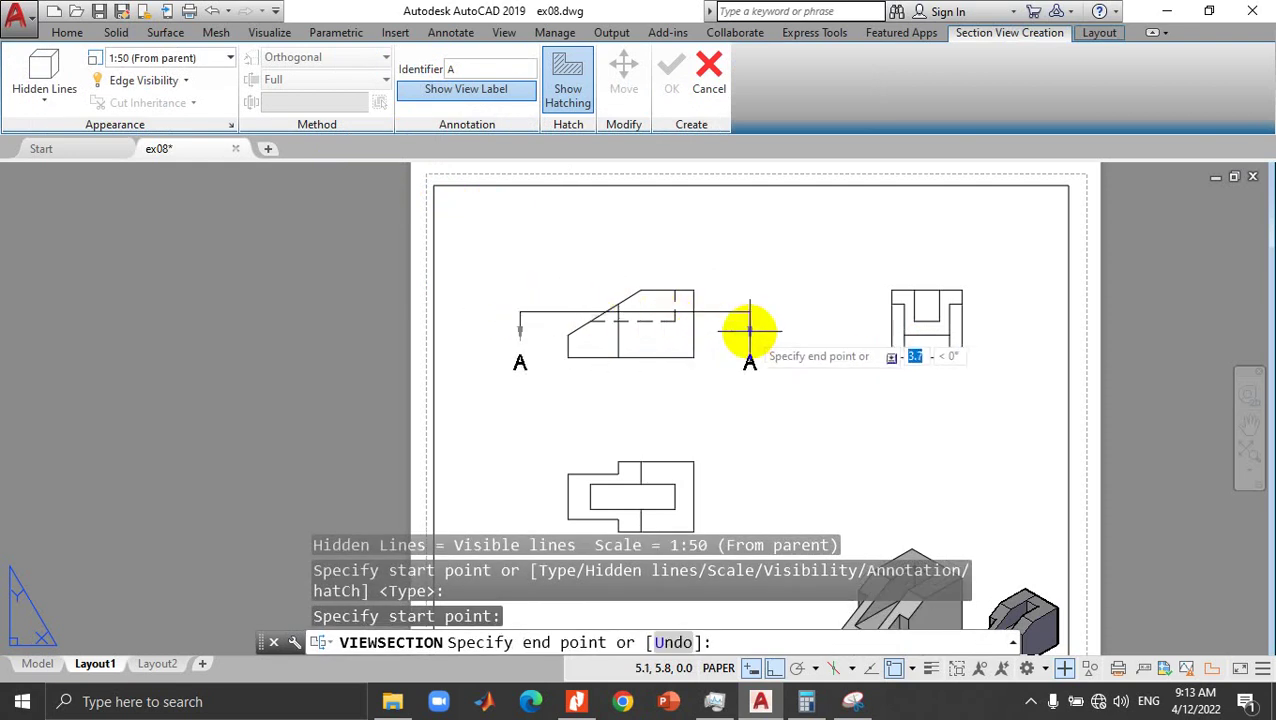
pyautogui.click(750, 332)
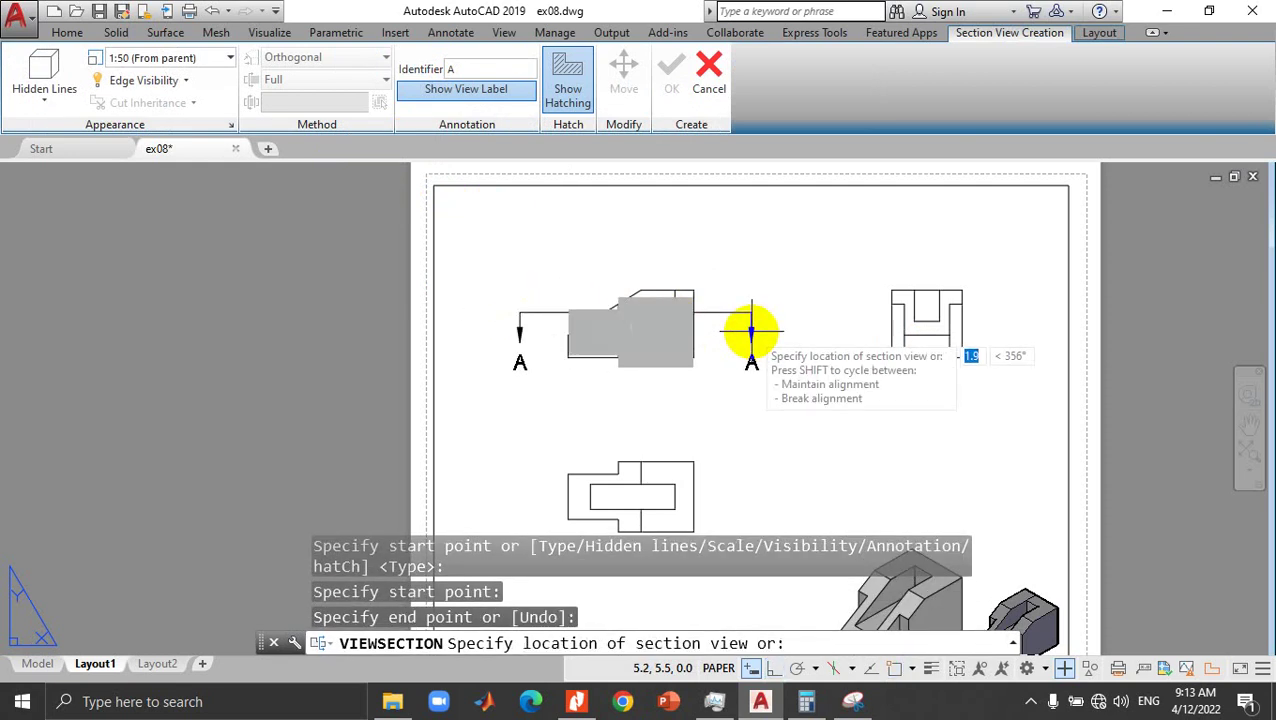
pyautogui.click(756, 403)
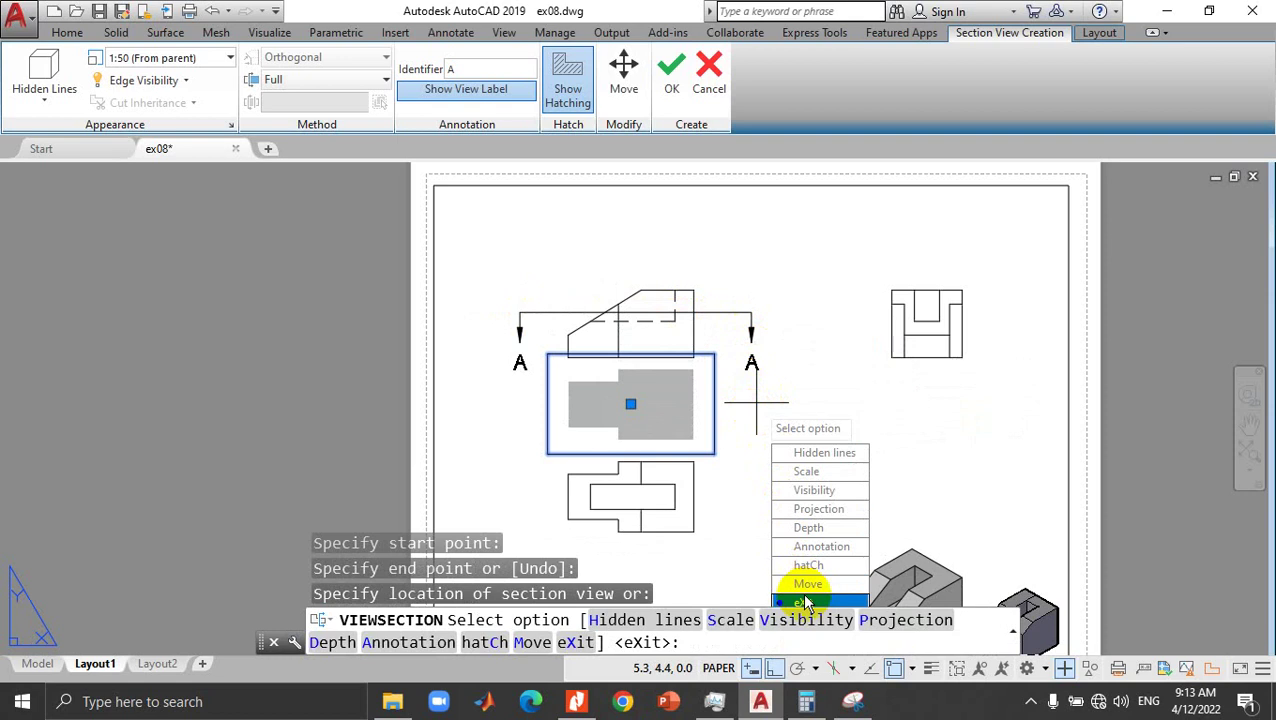
pyautogui.click(760, 600)
pyautogui.click(756, 404)
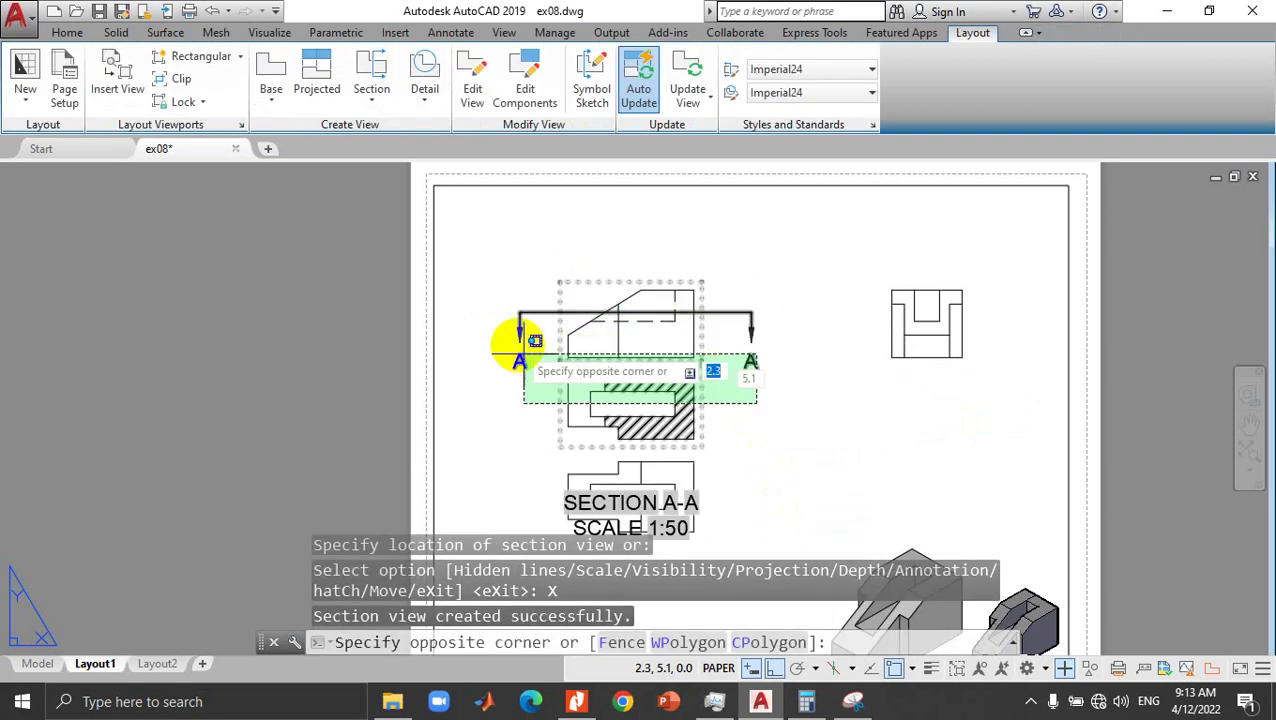
# Step: Create full section B-B with a vertical cut through the front view, placed left of the side view
pyautogui.press('Escape')
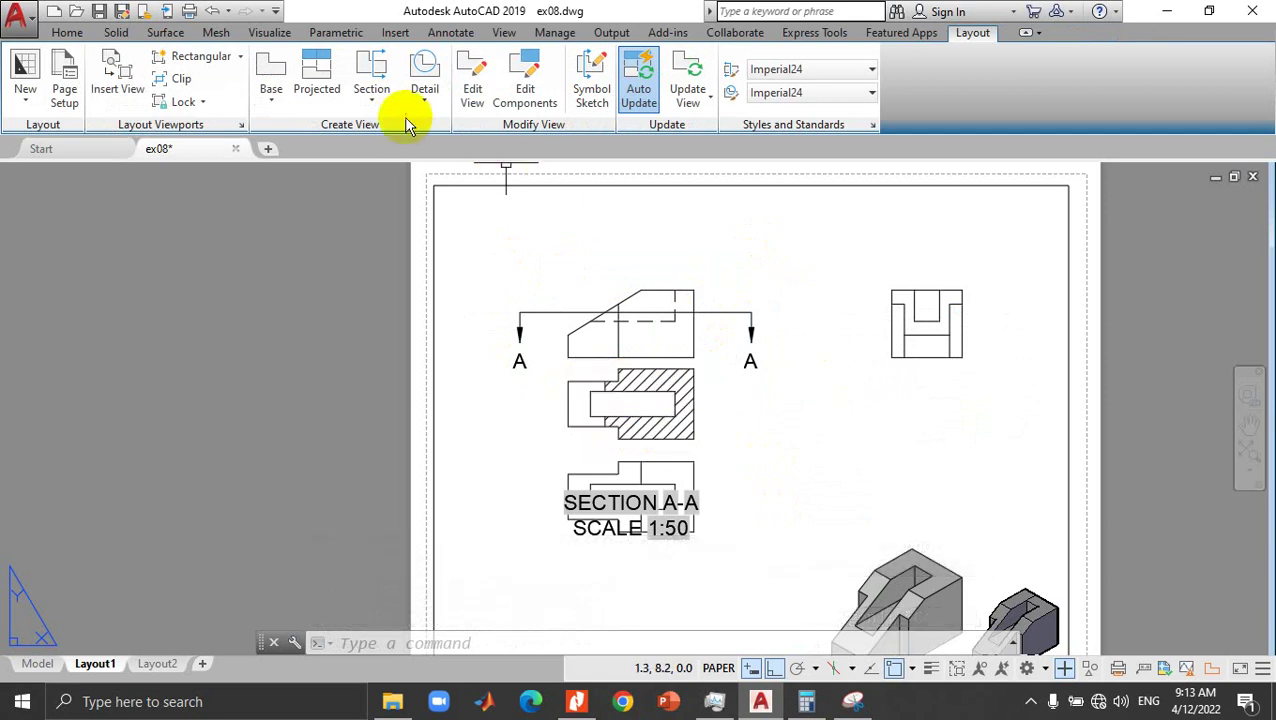
pyautogui.click(375, 100)
pyautogui.click(387, 138)
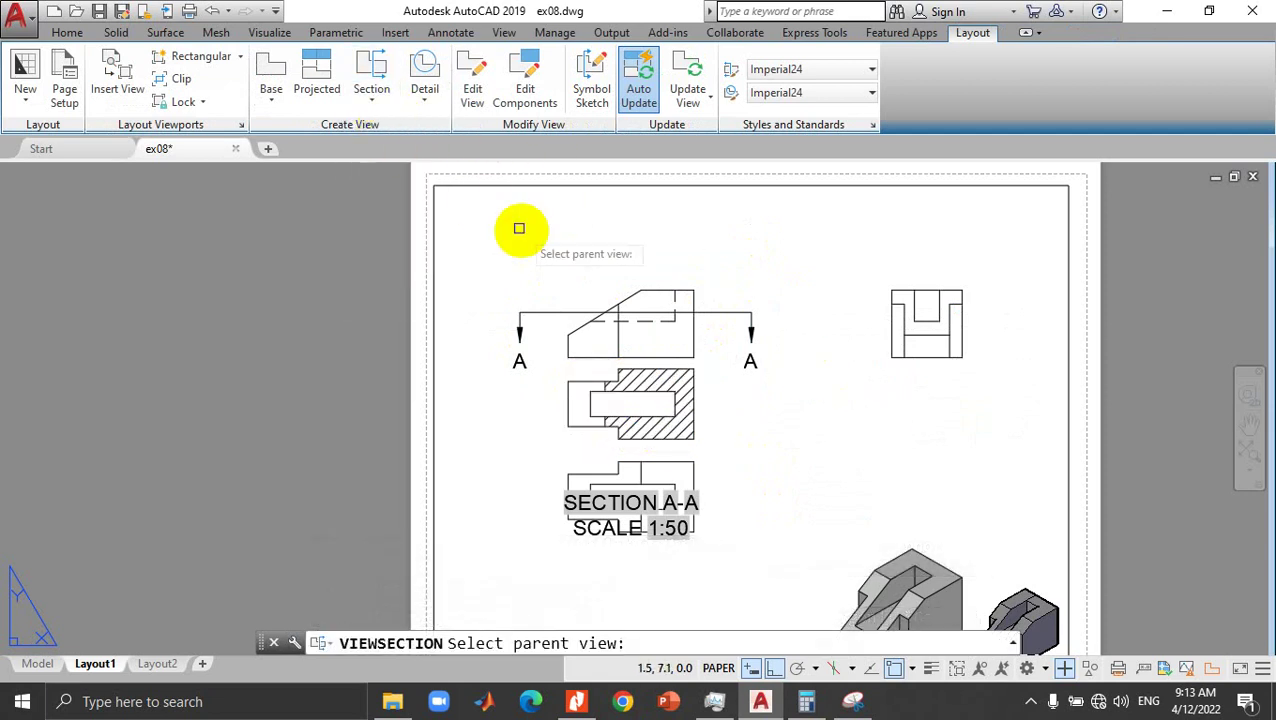
pyautogui.click(375, 102)
pyautogui.click(387, 126)
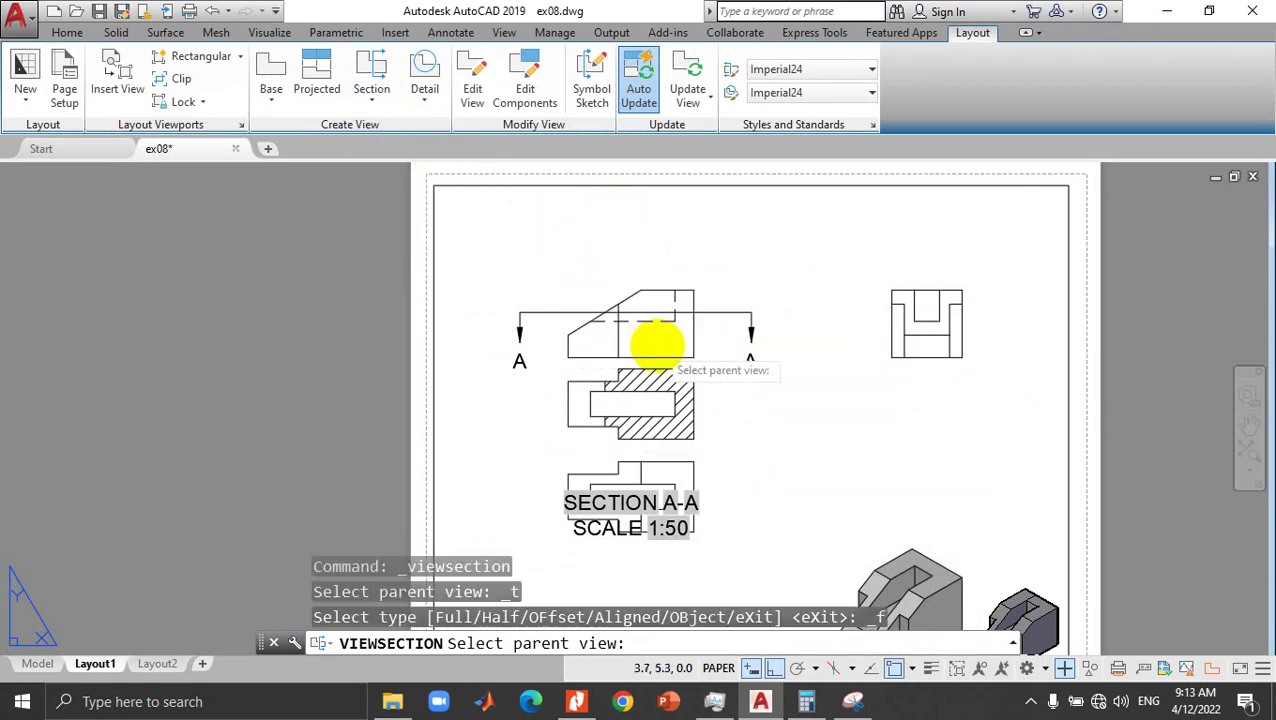
pyautogui.click(654, 336)
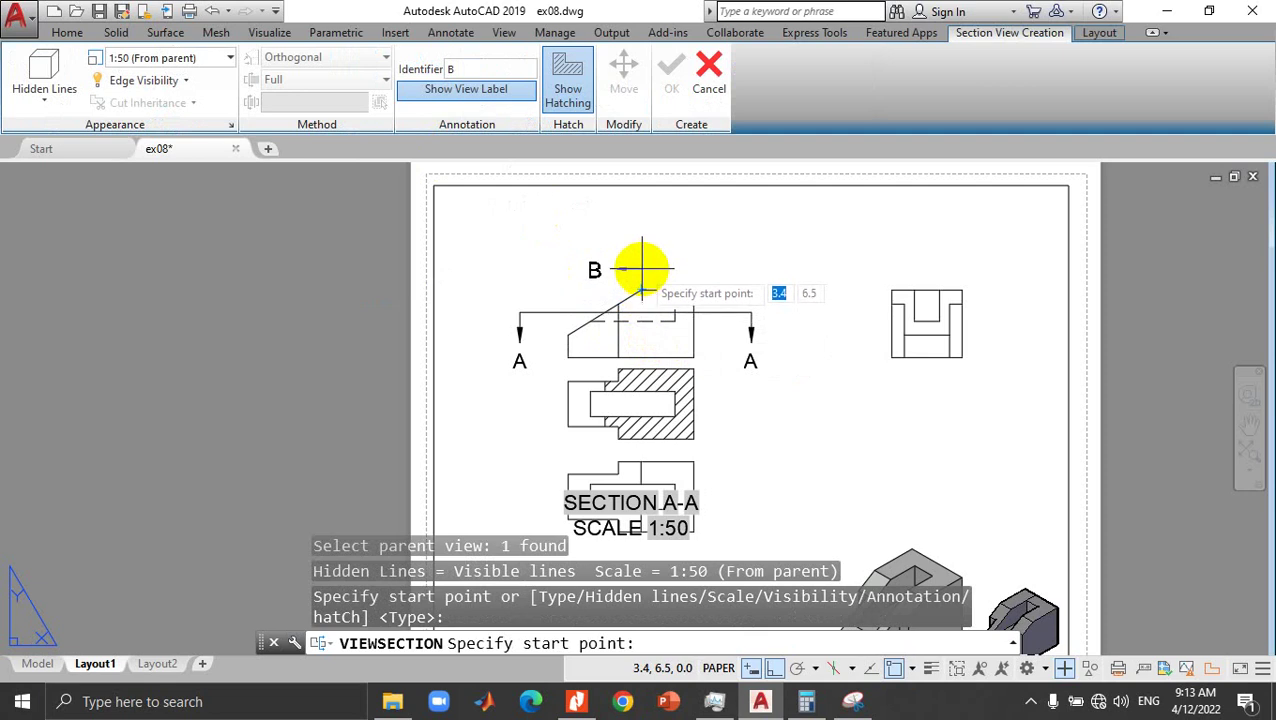
pyautogui.click(914, 667)
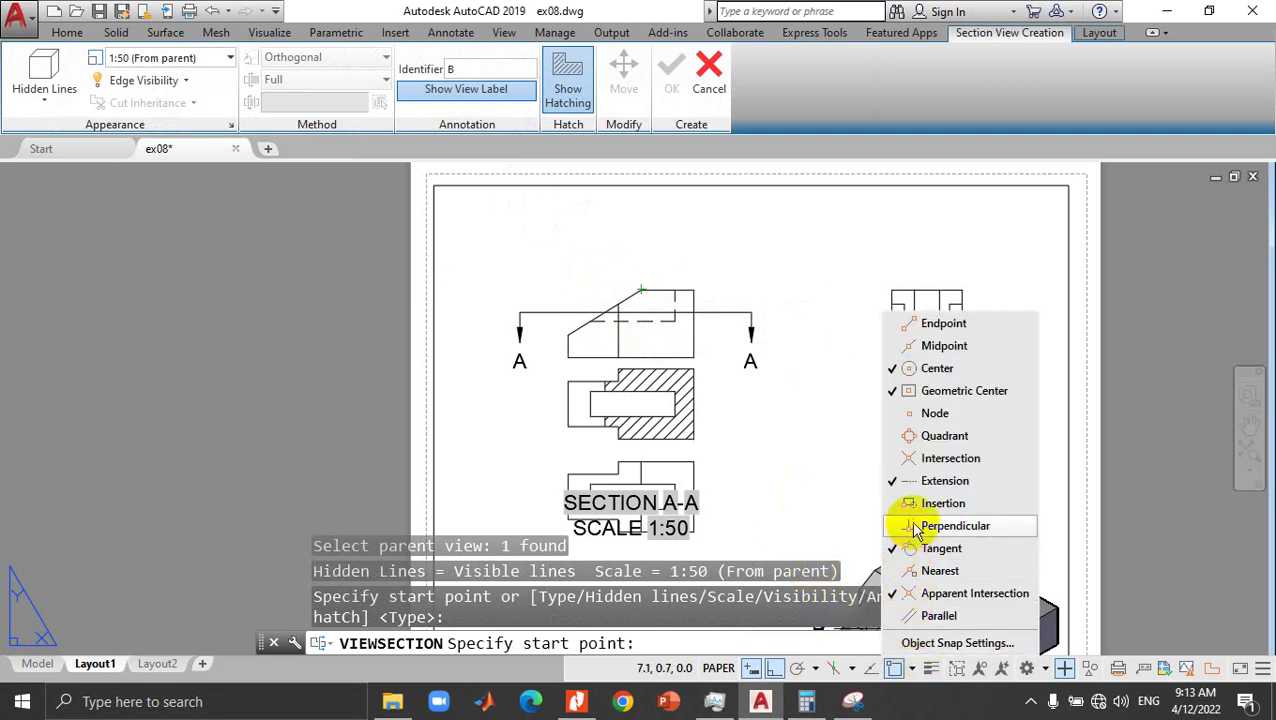
pyautogui.click(650, 285)
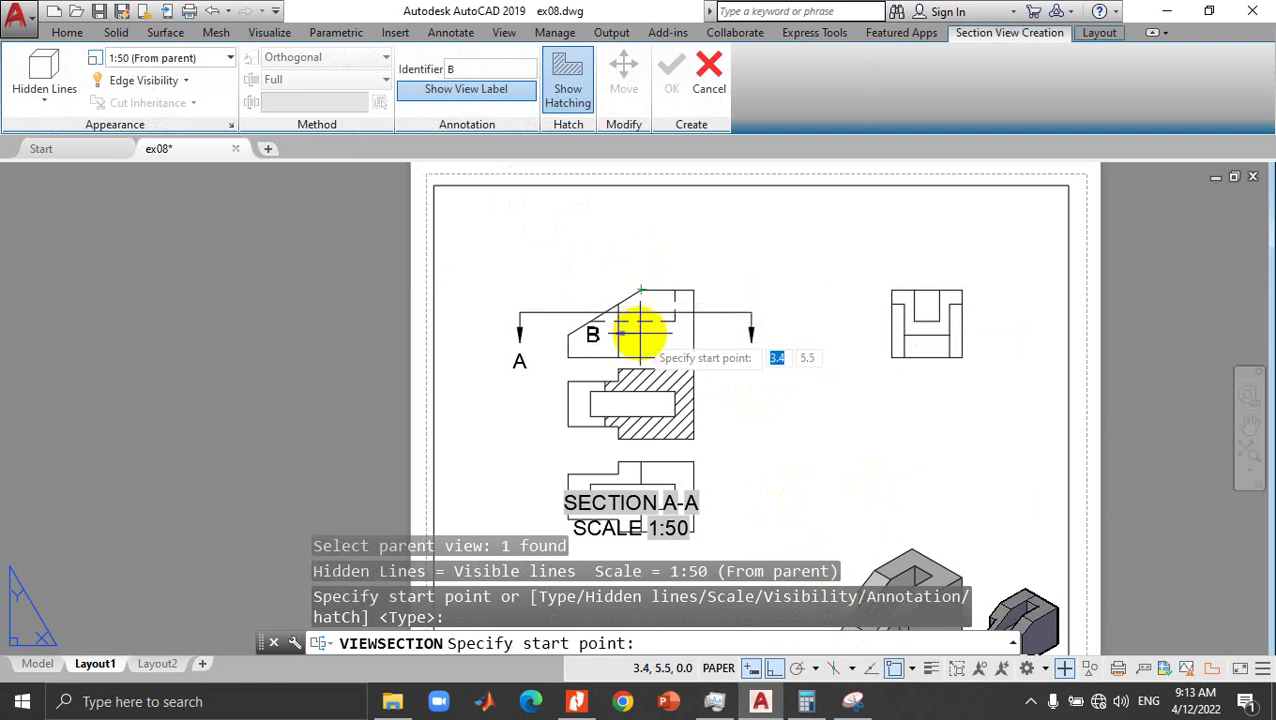
pyautogui.click(641, 264)
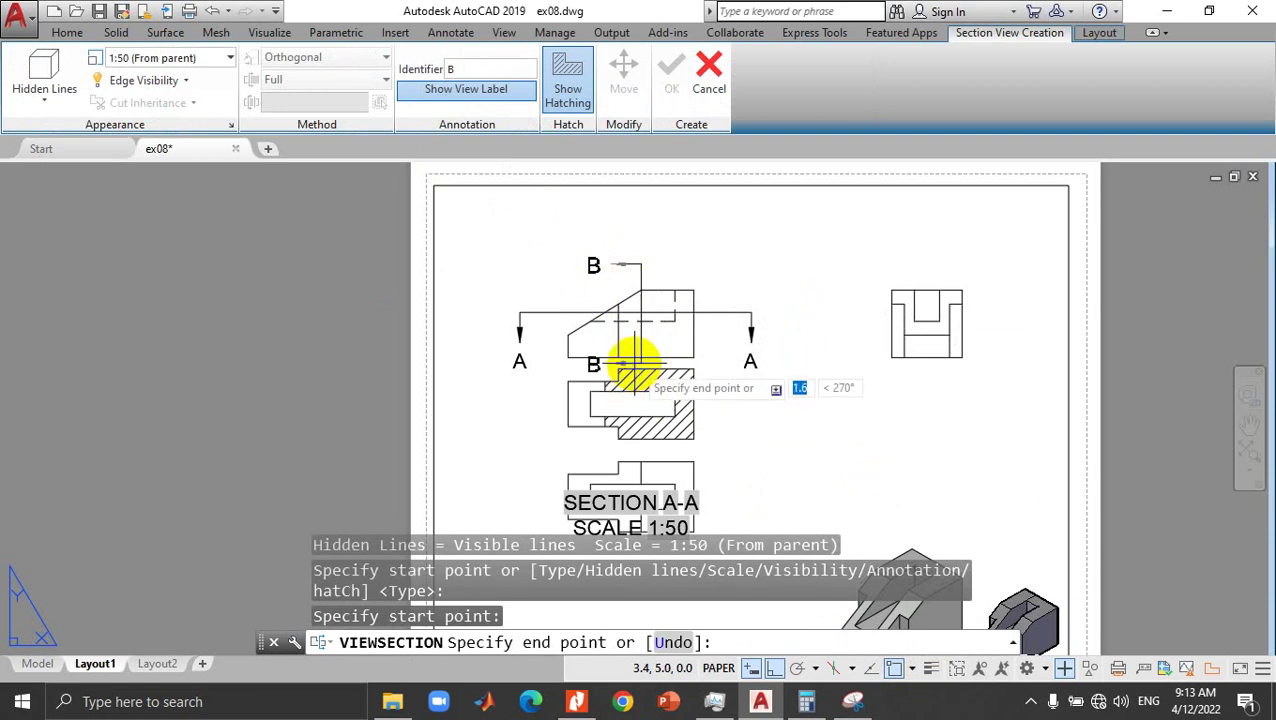
pyautogui.click(634, 365)
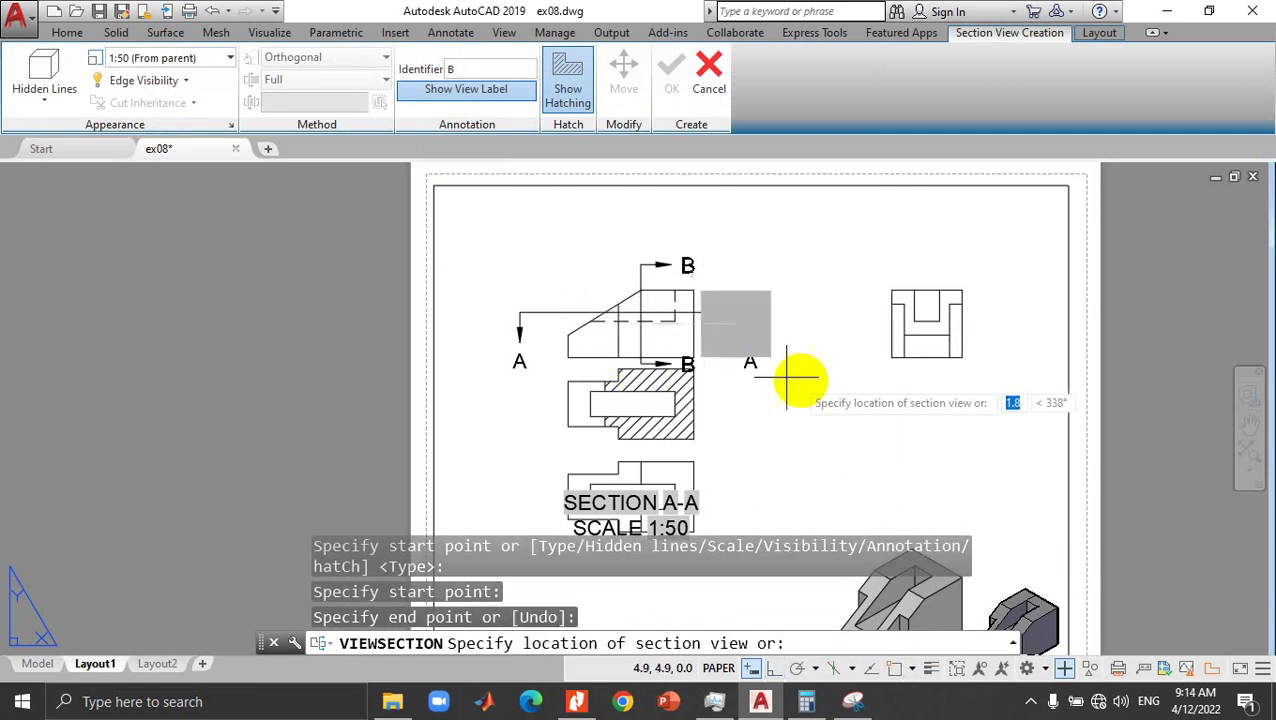
pyautogui.click(826, 384)
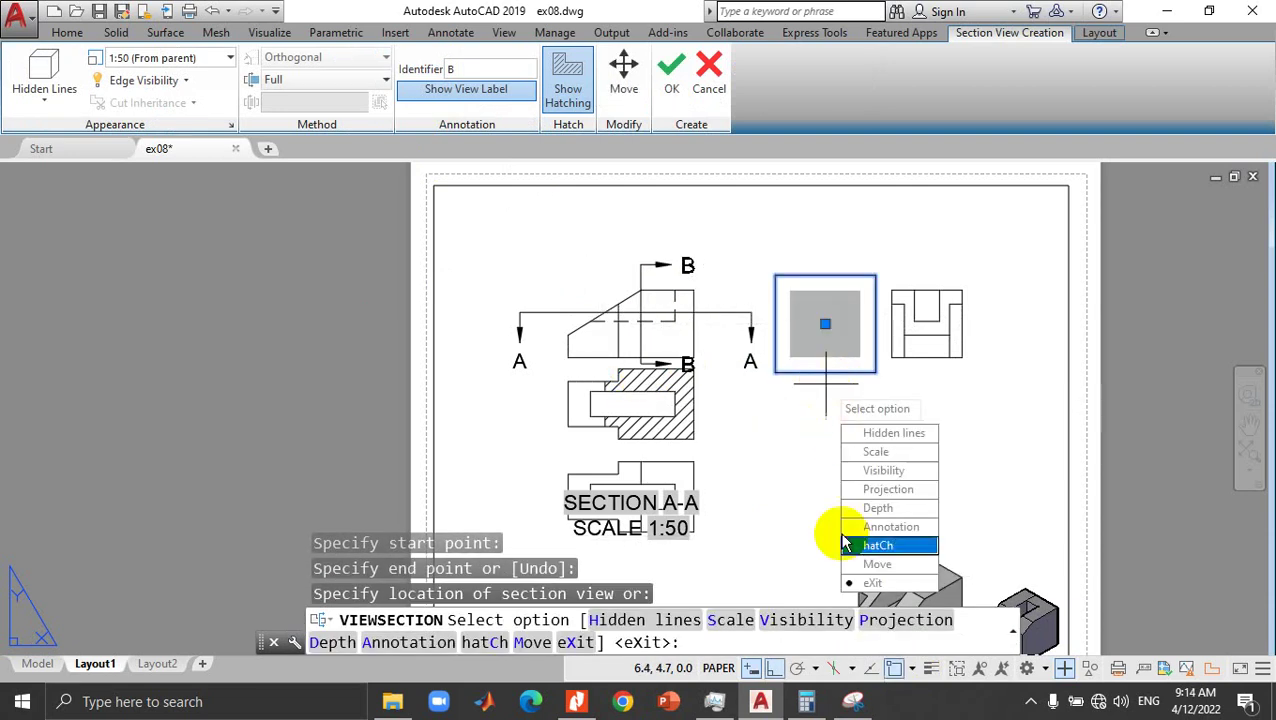
pyautogui.click(868, 569)
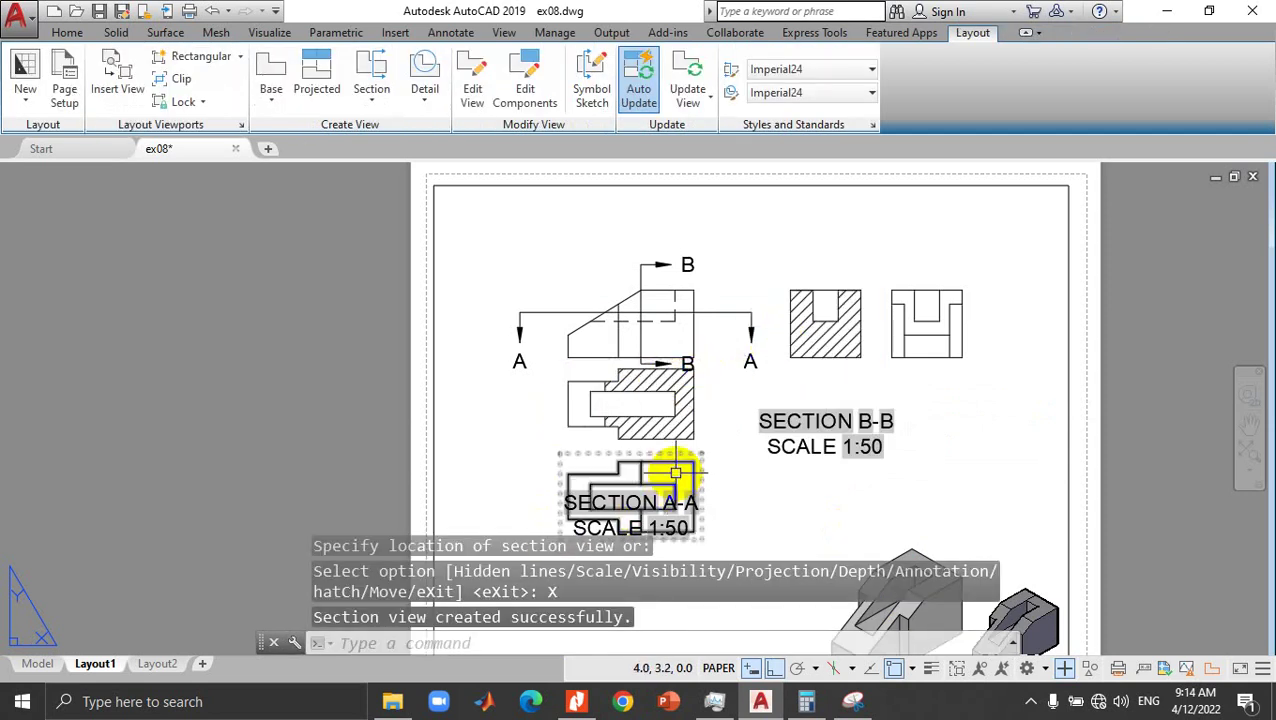
# Step: Reposition the SECTION A-A label beside its section view
pyautogui.click(684, 502)
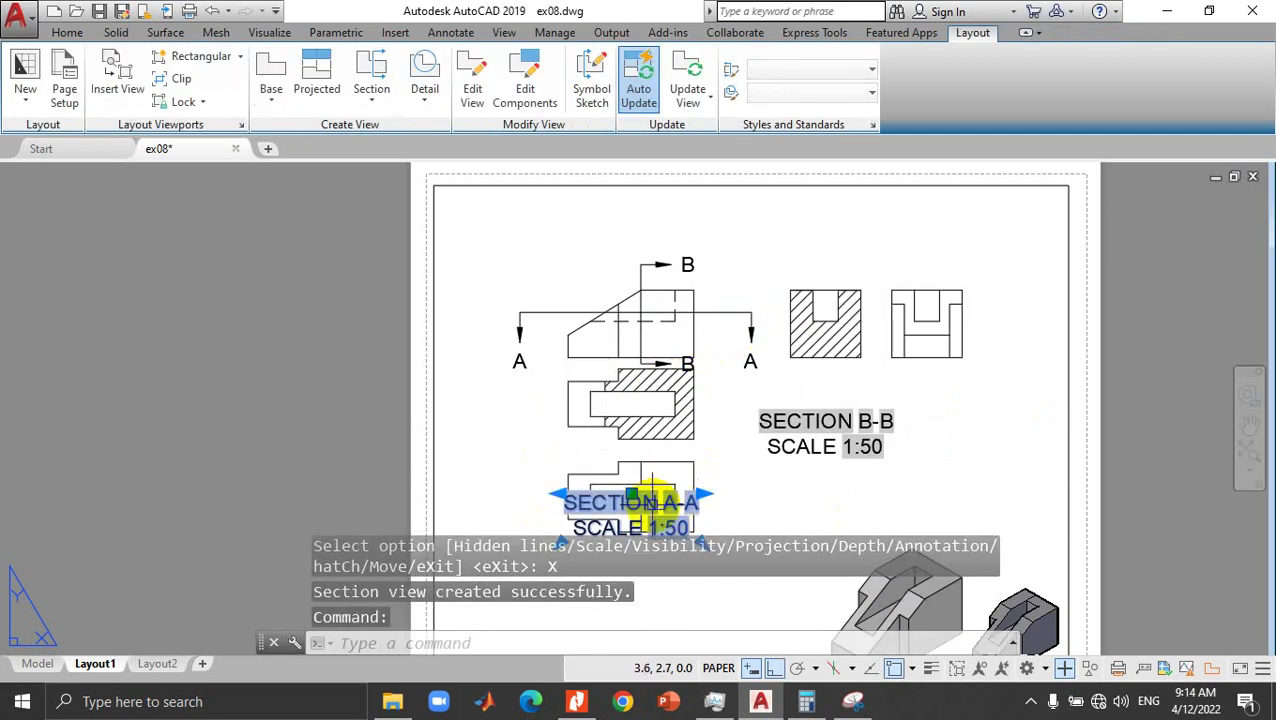
pyautogui.click(632, 494)
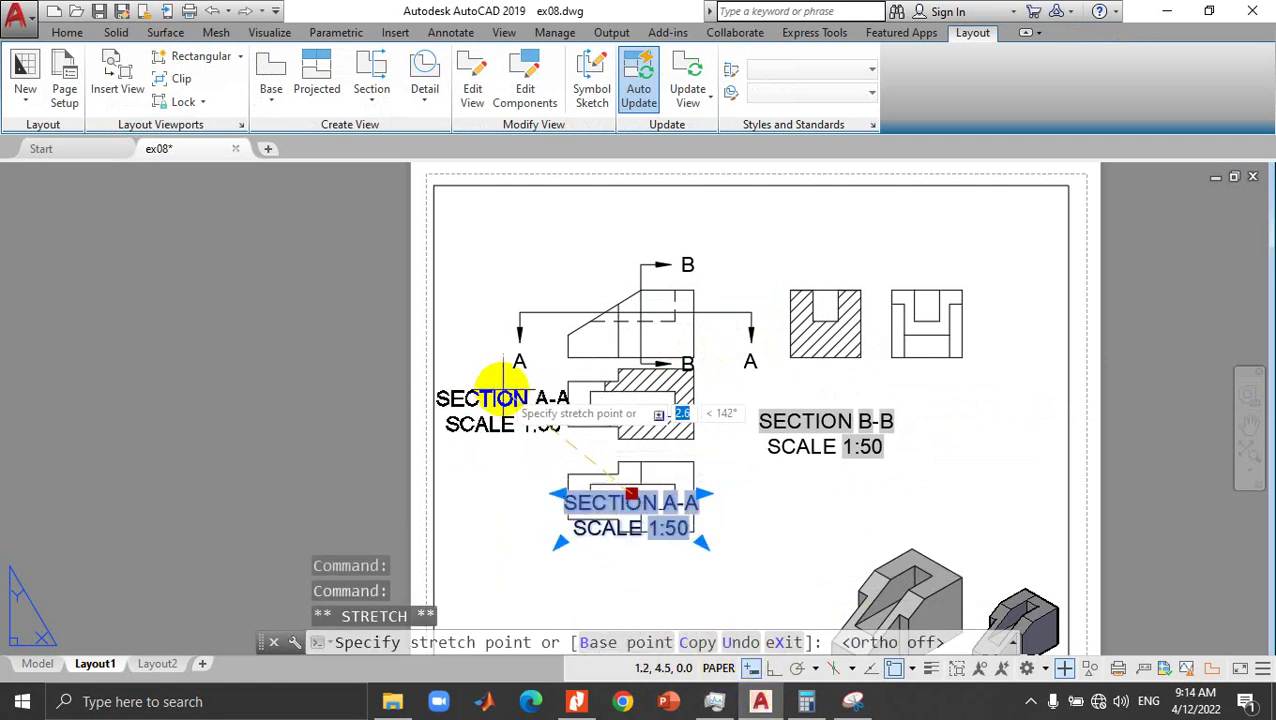
pyautogui.click(486, 398)
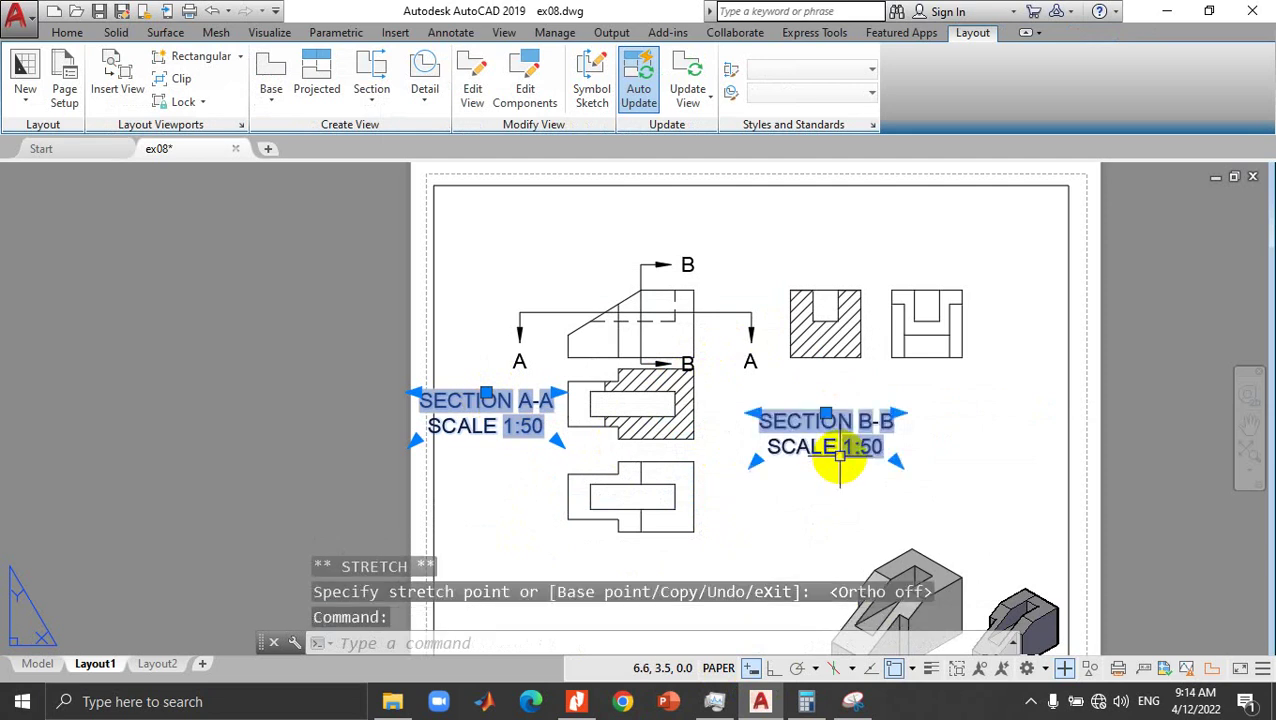
pyautogui.click(826, 412)
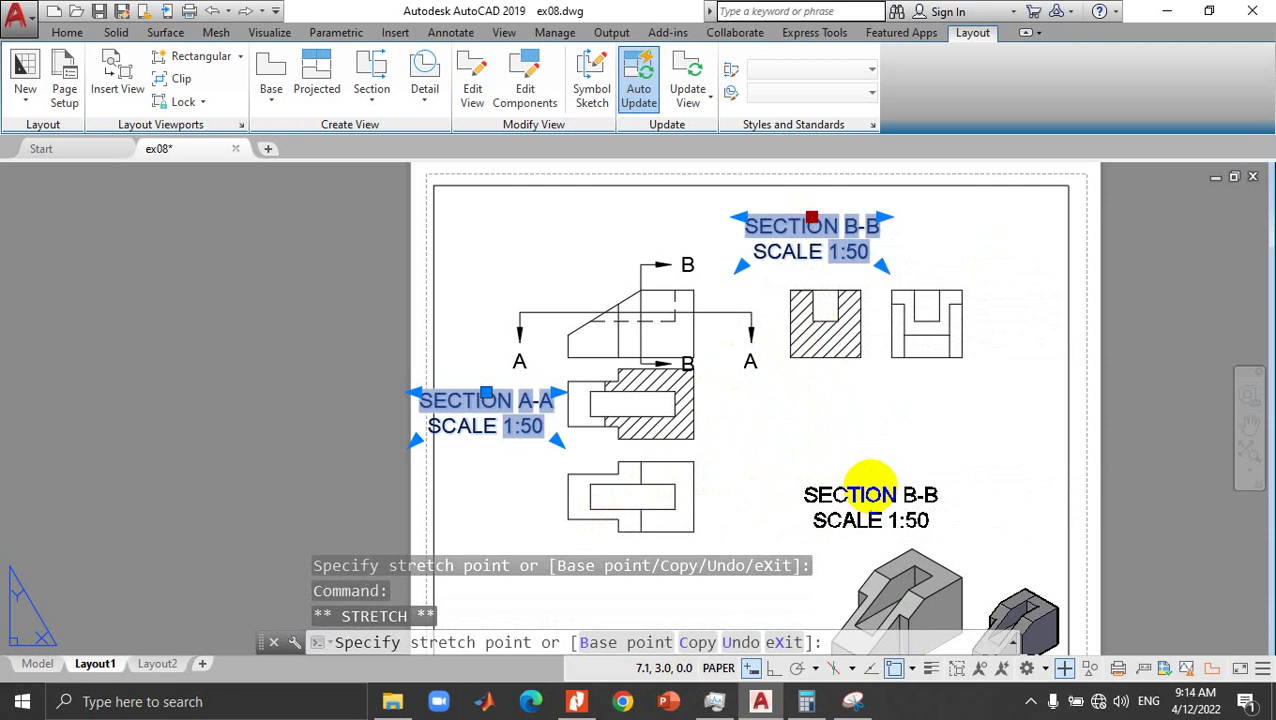
pyautogui.press('Escape')
pyautogui.press('Escape')
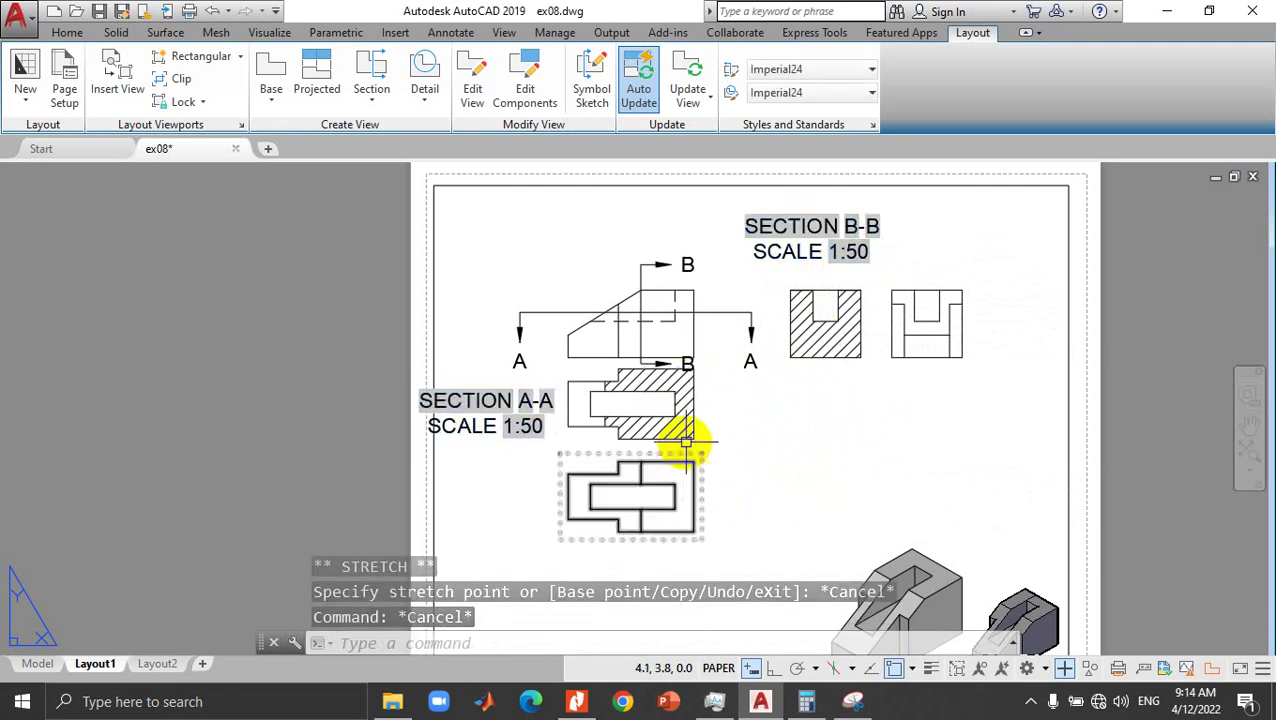
# Step: Move the Section A-A view down toward the bottom of the sheet
pyautogui.click(648, 400)
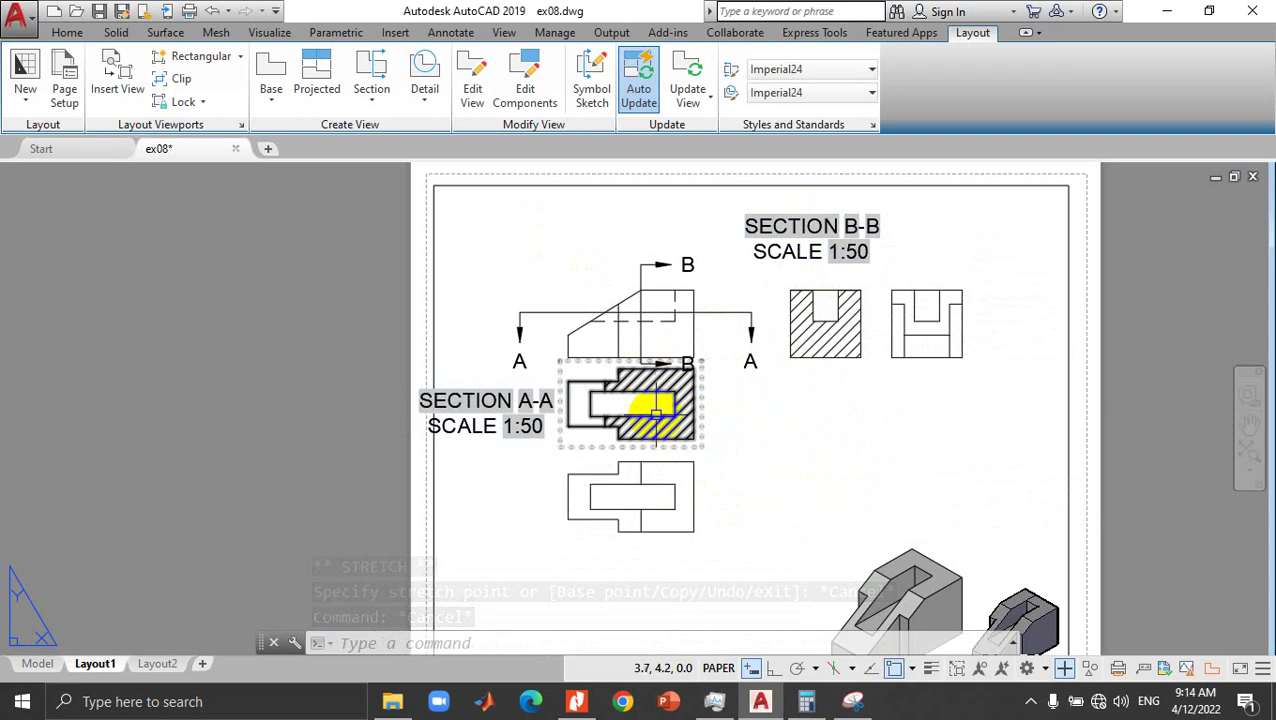
pyautogui.click(667, 432)
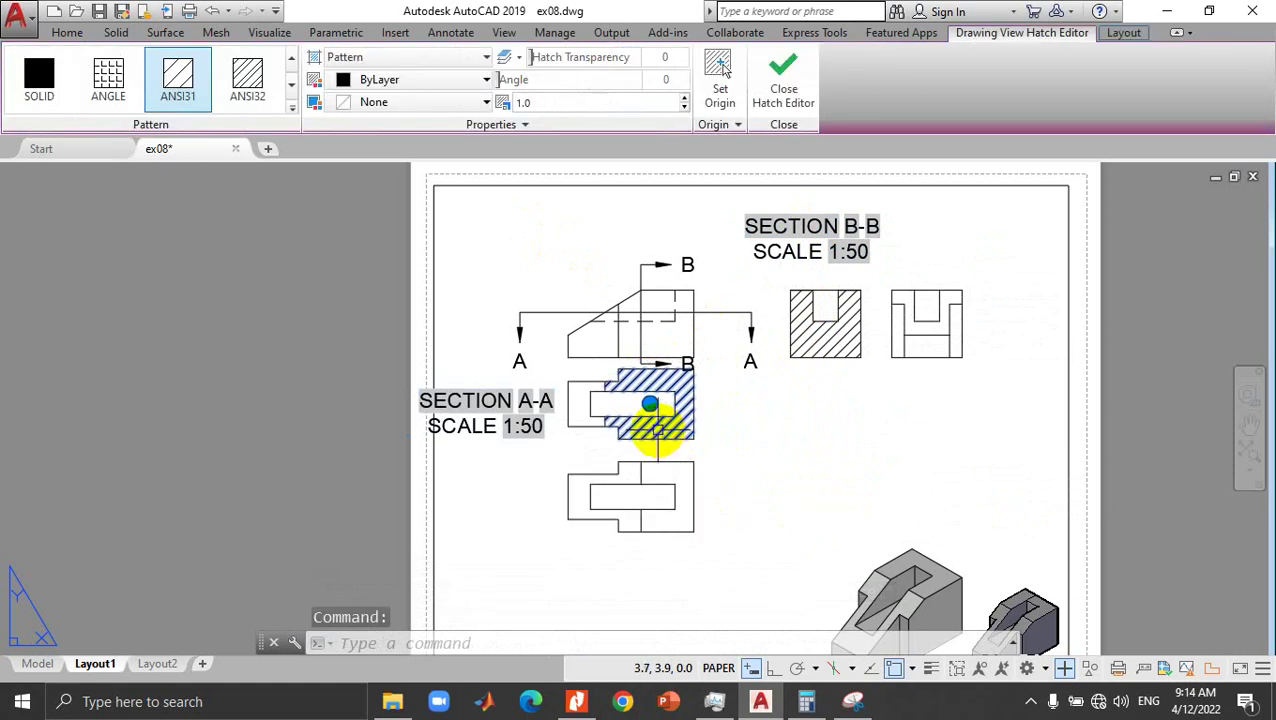
pyautogui.click(650, 403)
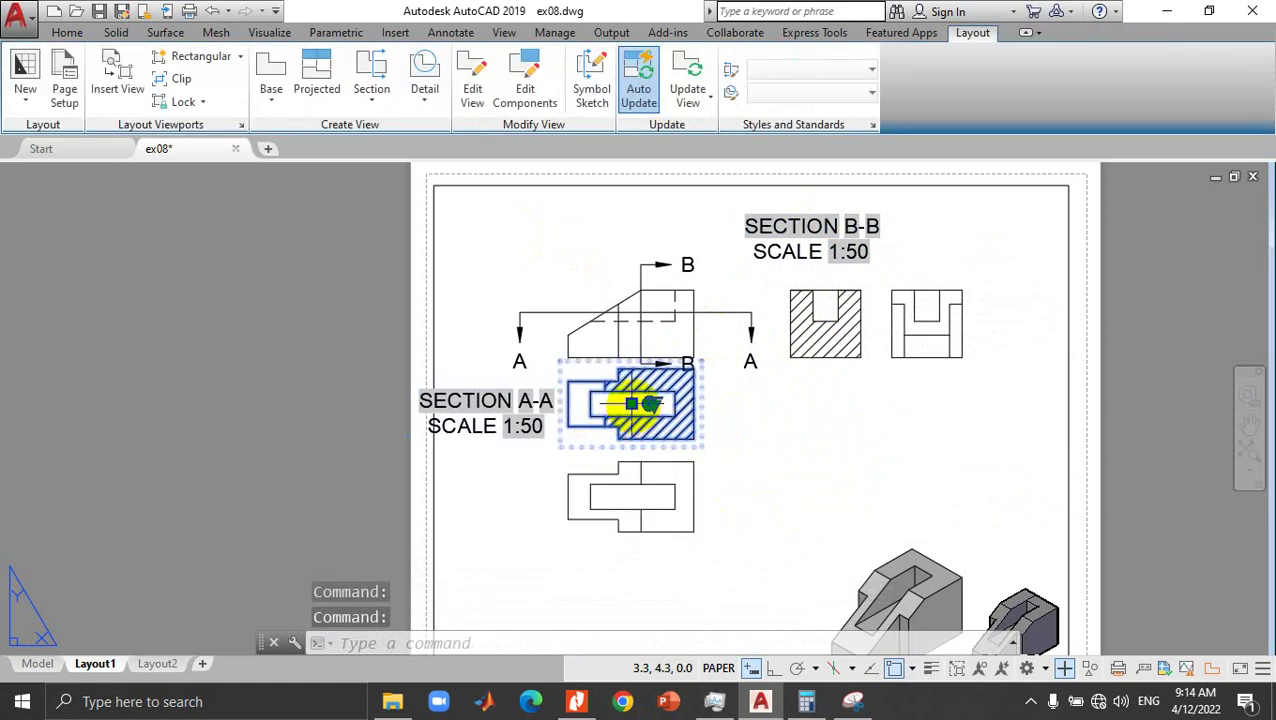
pyautogui.click(640, 578)
# Step: Move the Section B-B view to the right of the end view
pyautogui.click(826, 323)
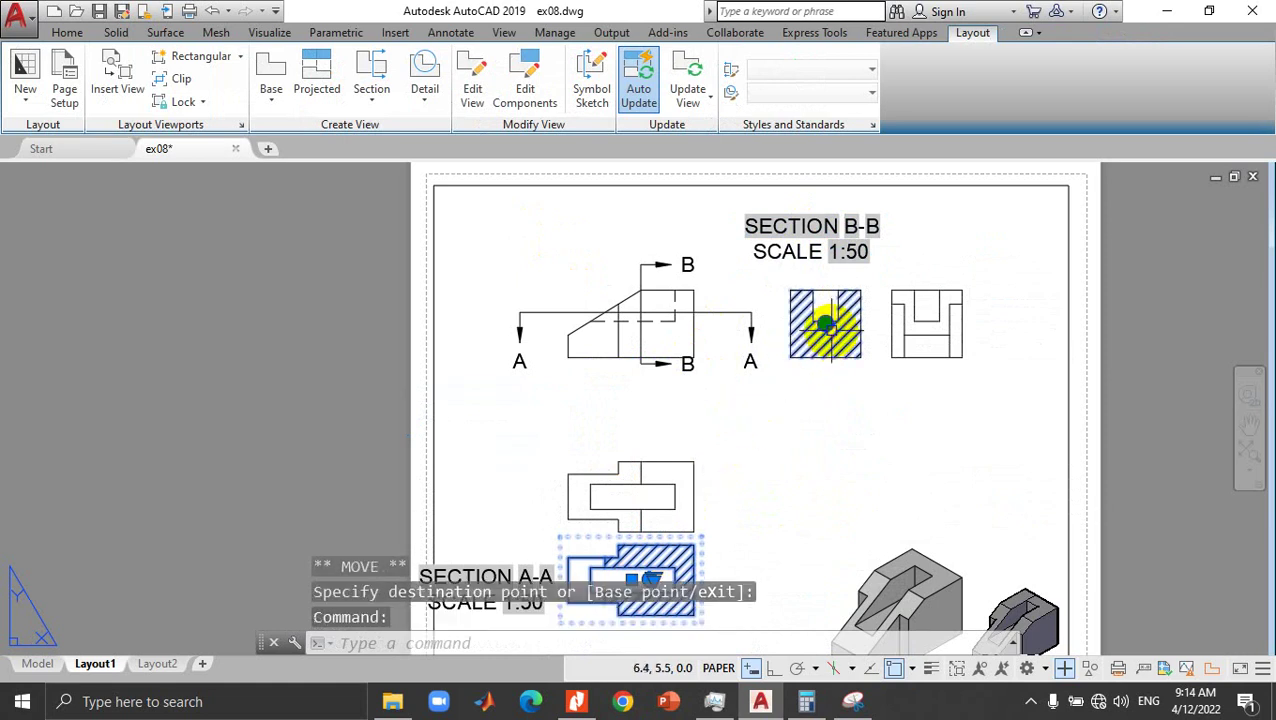
pyautogui.click(825, 324)
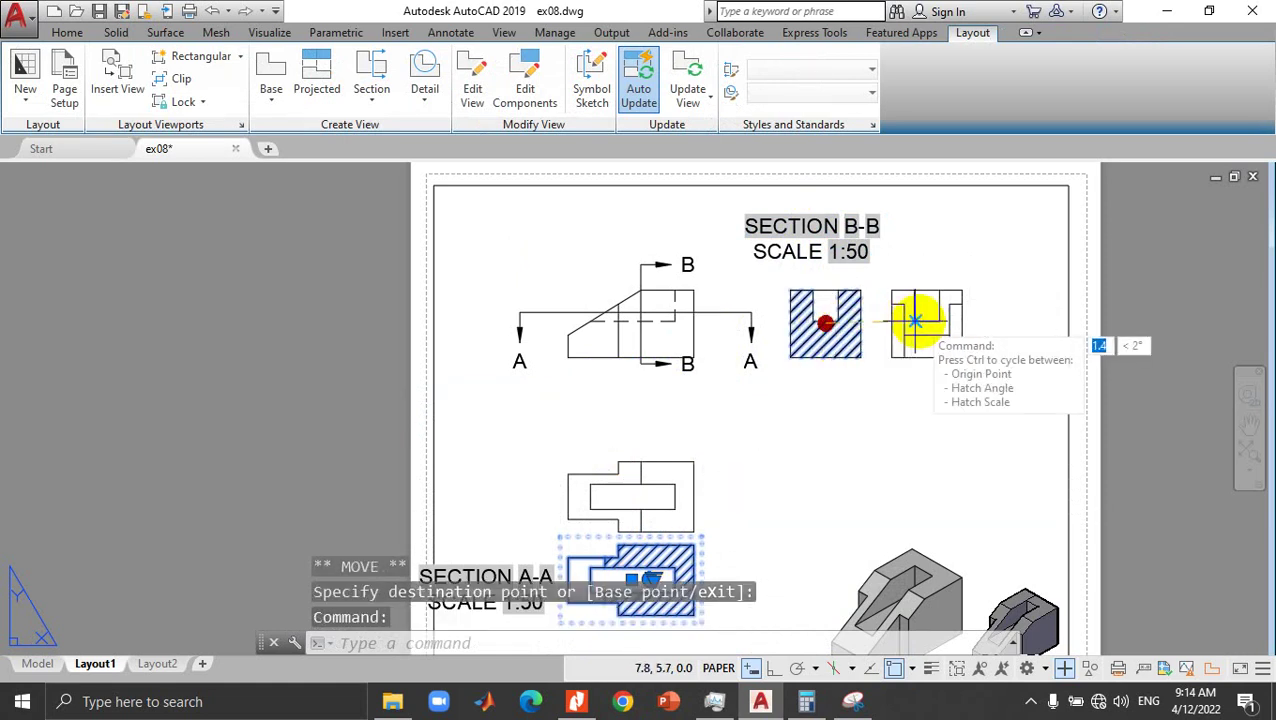
pyautogui.press('Escape')
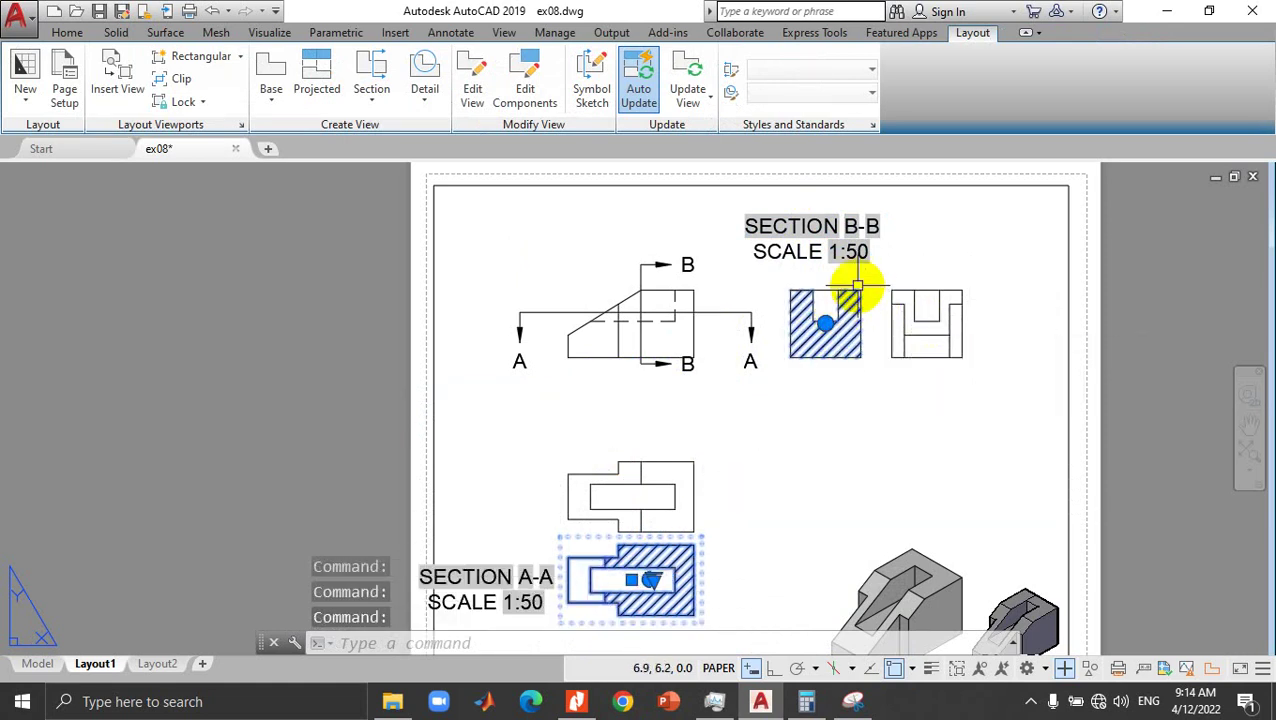
pyautogui.click(860, 298)
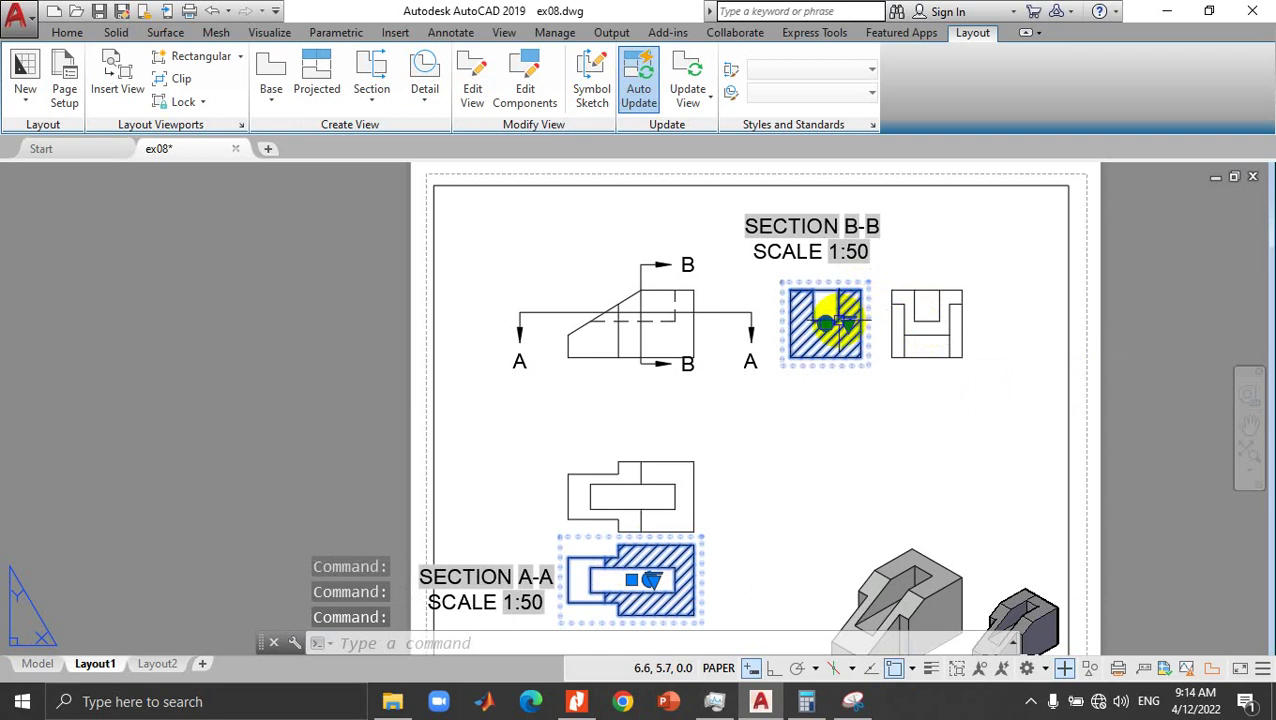
pyautogui.click(825, 324)
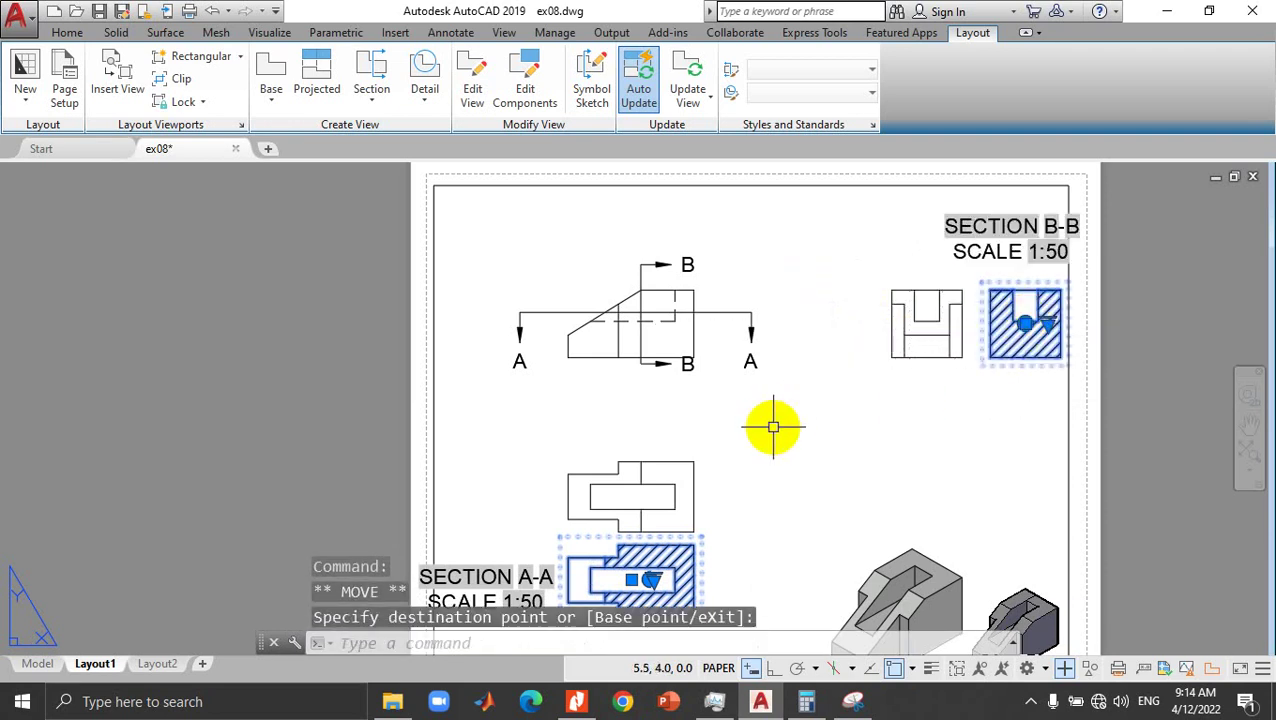
pyautogui.click(374, 108)
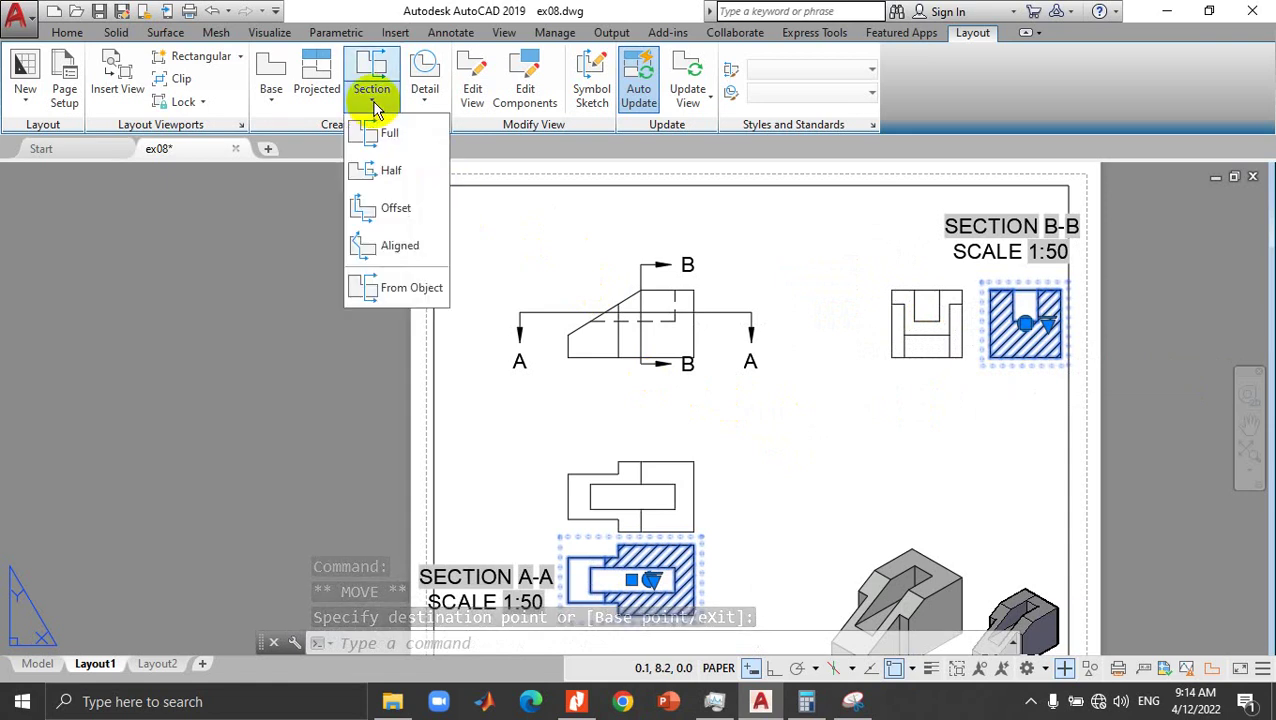
# Step: Create full section C-C with a vertical cut through the end view, placed to its left
pyautogui.click(376, 134)
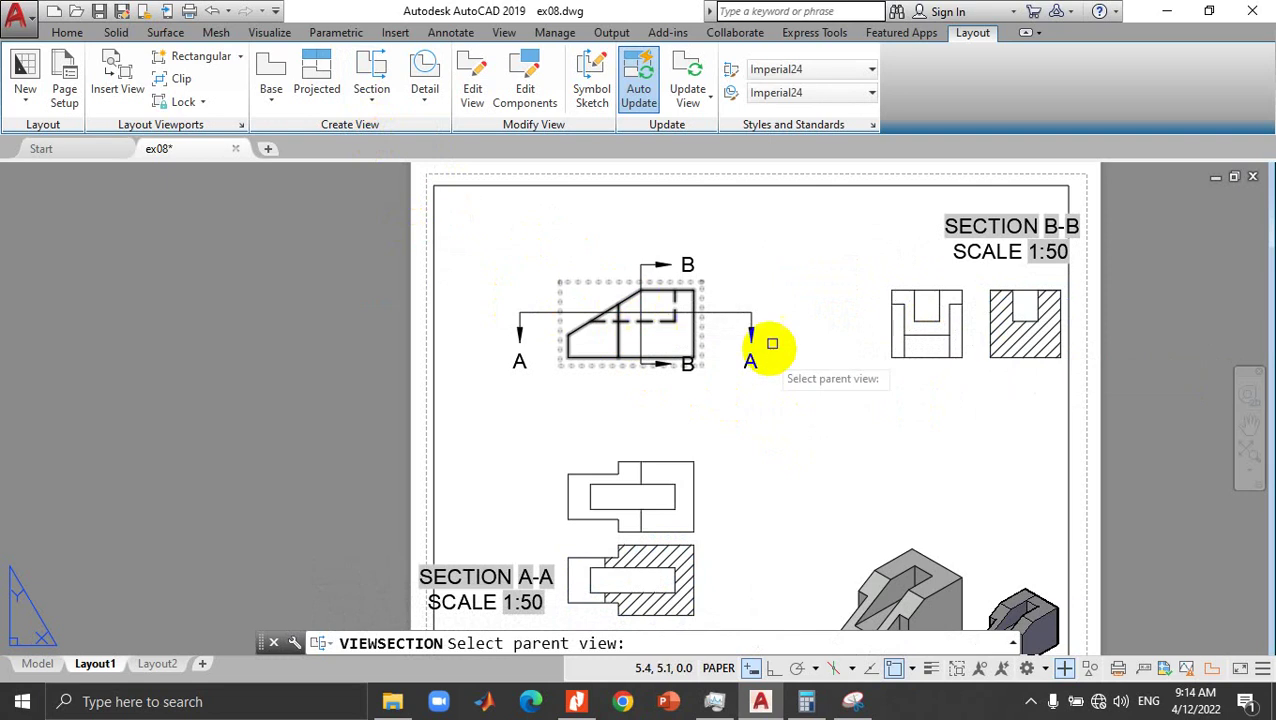
pyautogui.click(917, 300)
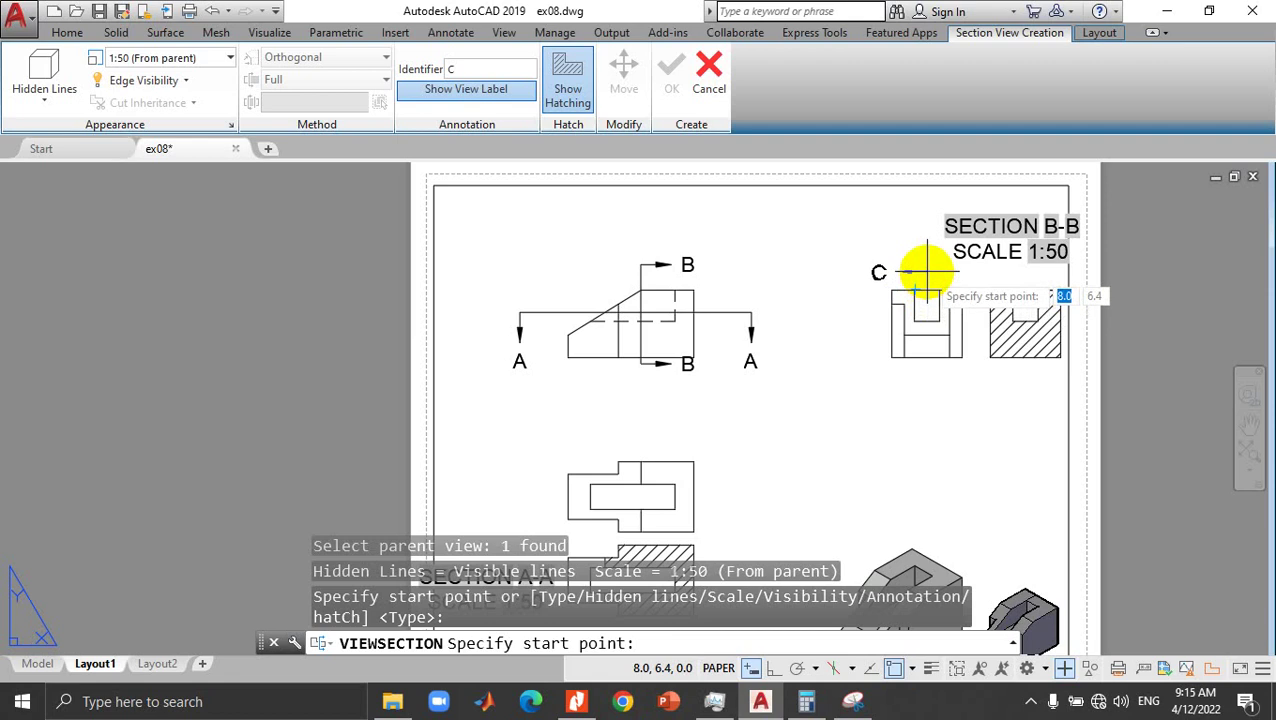
pyautogui.click(927, 271)
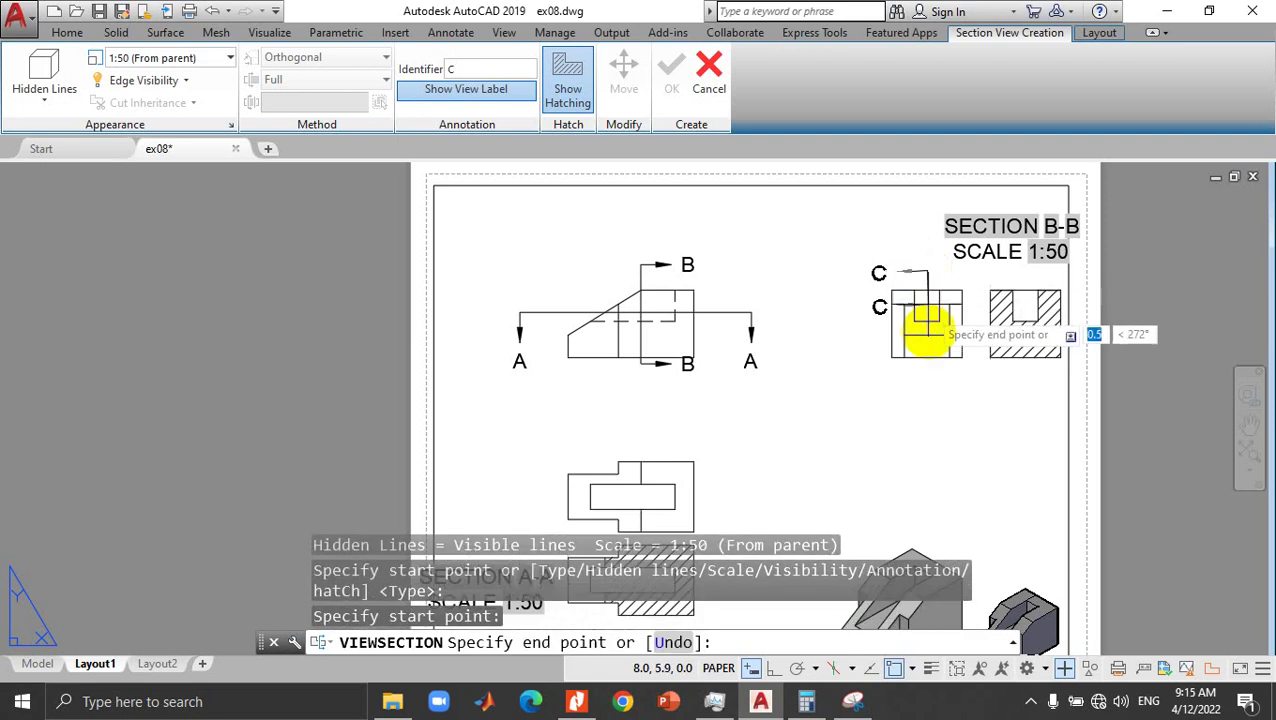
pyautogui.click(929, 392)
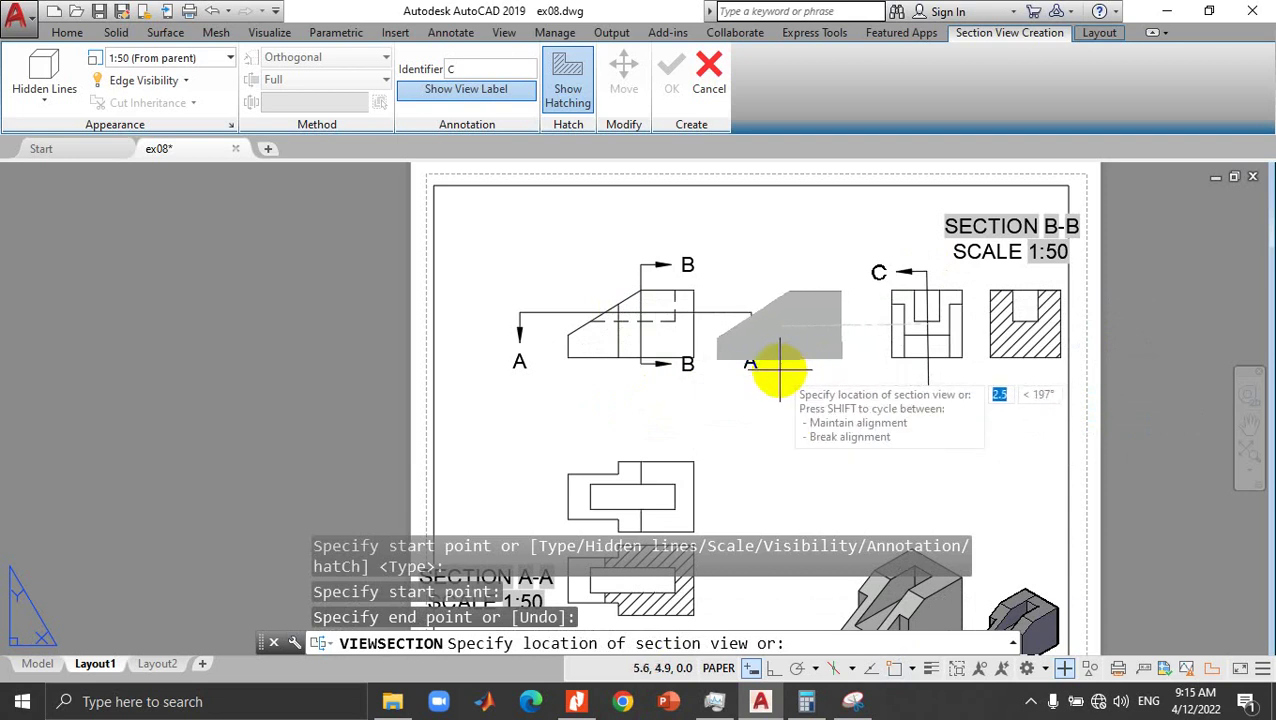
pyautogui.click(787, 378)
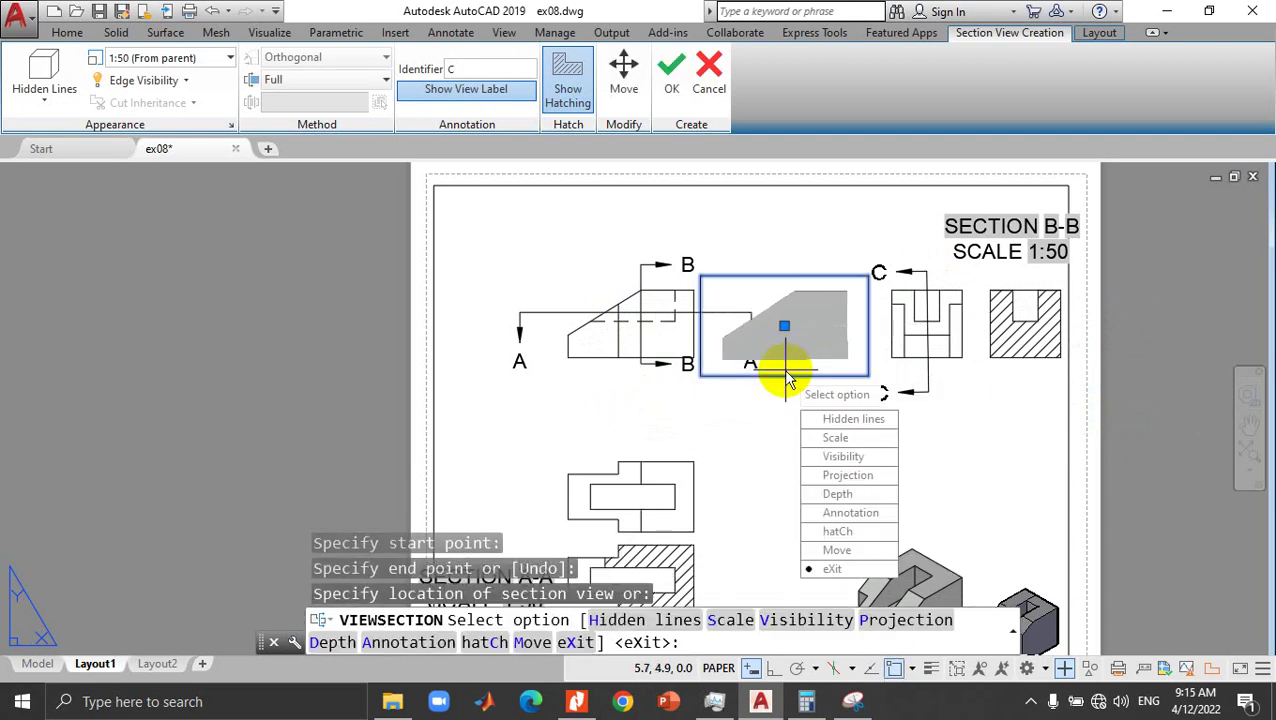
pyautogui.click(820, 566)
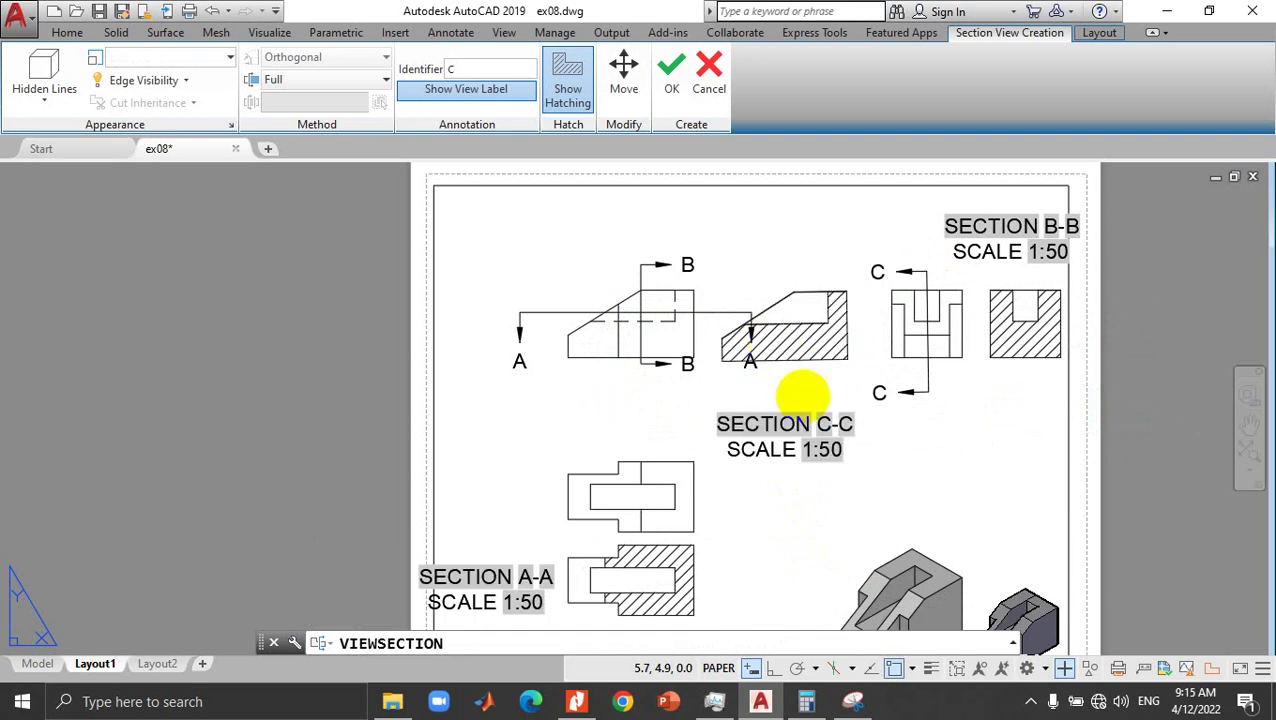
pyautogui.click(790, 420)
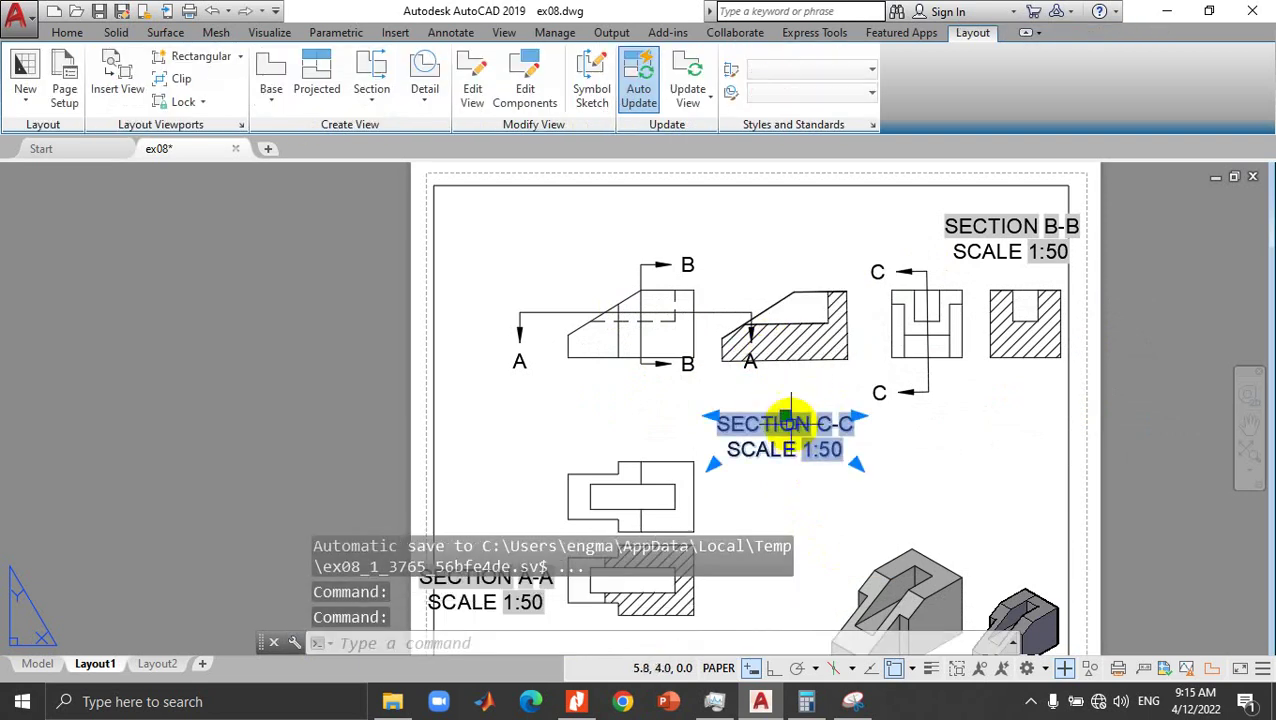
# Step: Move the SECTION C-C label above its view and pull both A-A cutting-line ends left
pyautogui.click(786, 416)
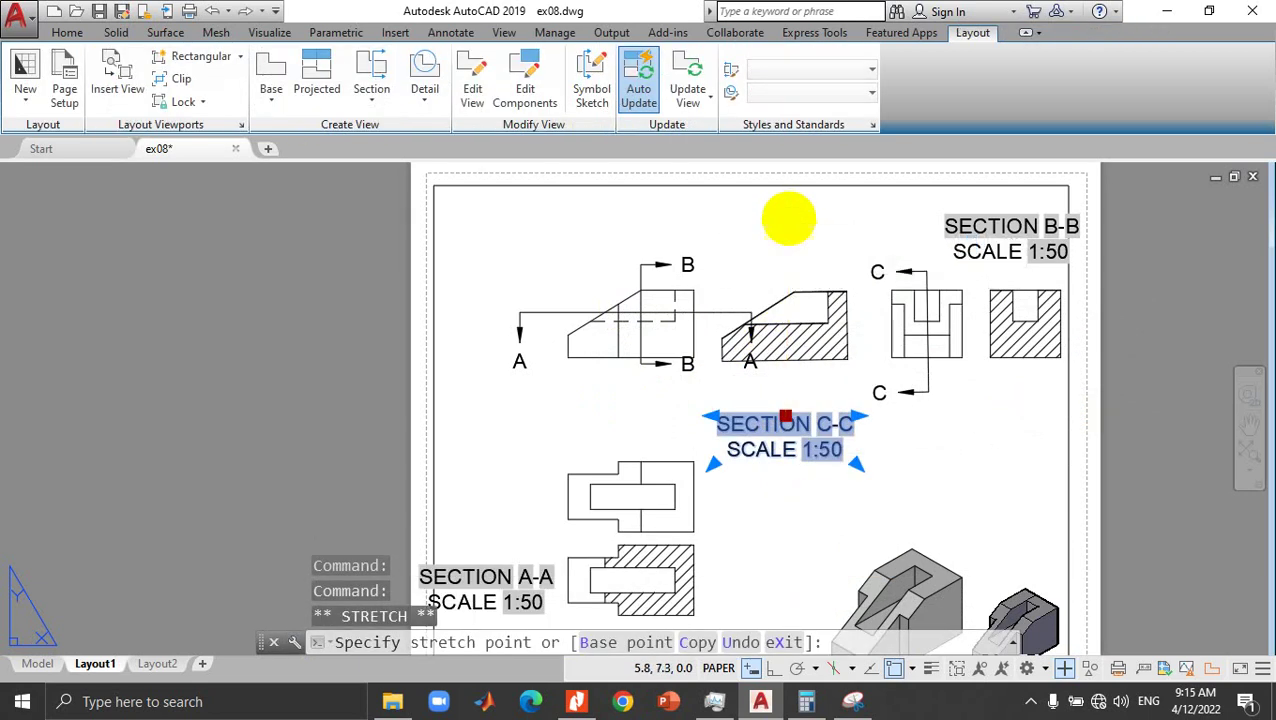
pyautogui.press('Escape')
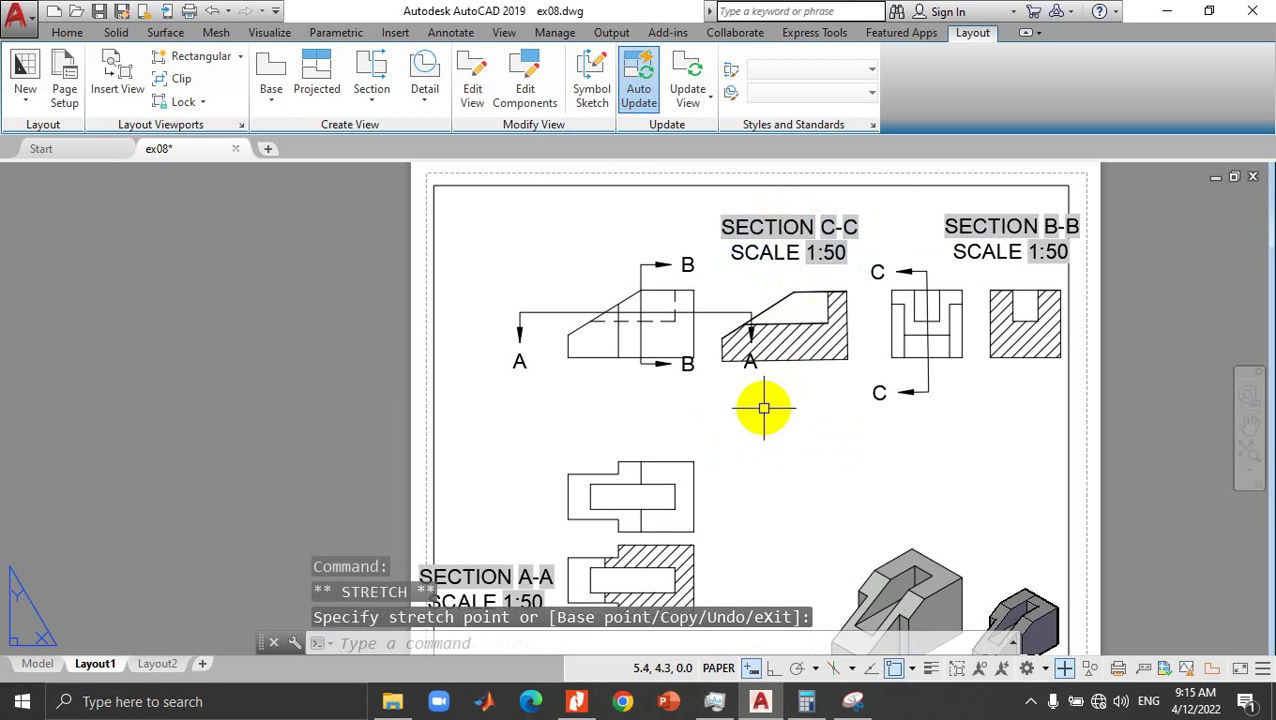
pyautogui.click(745, 312)
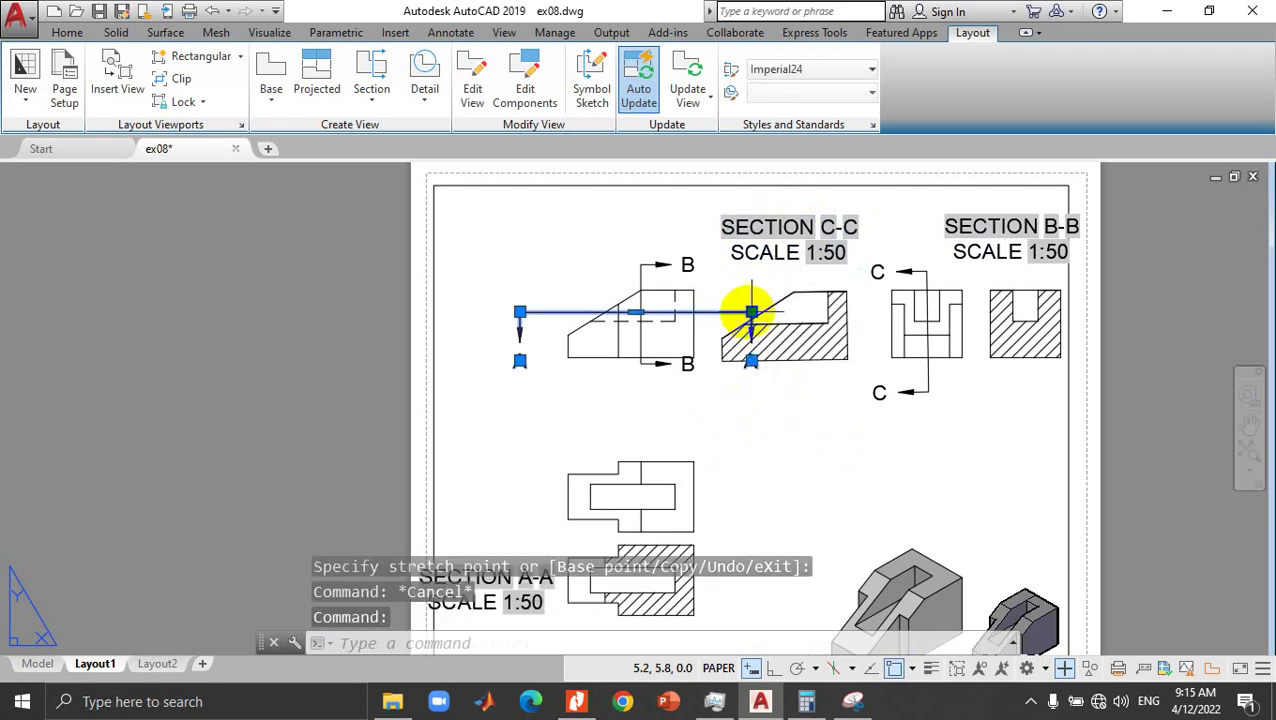
pyautogui.click(750, 312)
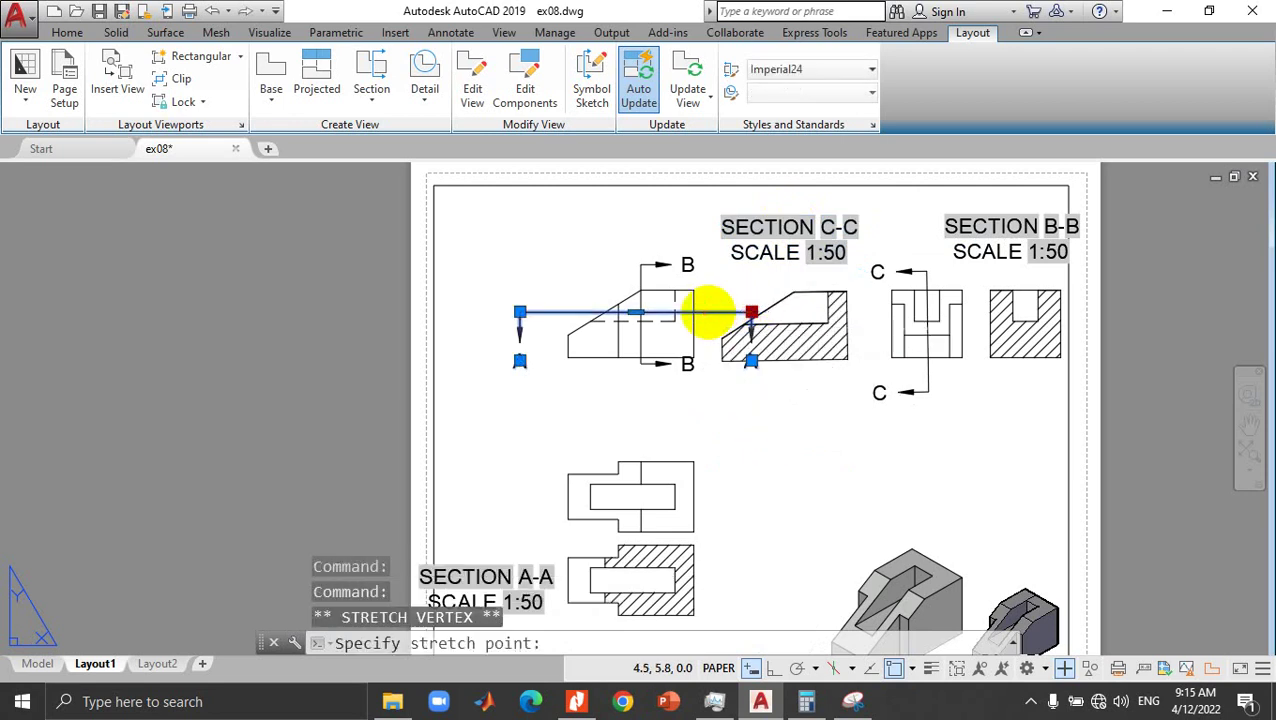
pyautogui.click(708, 312)
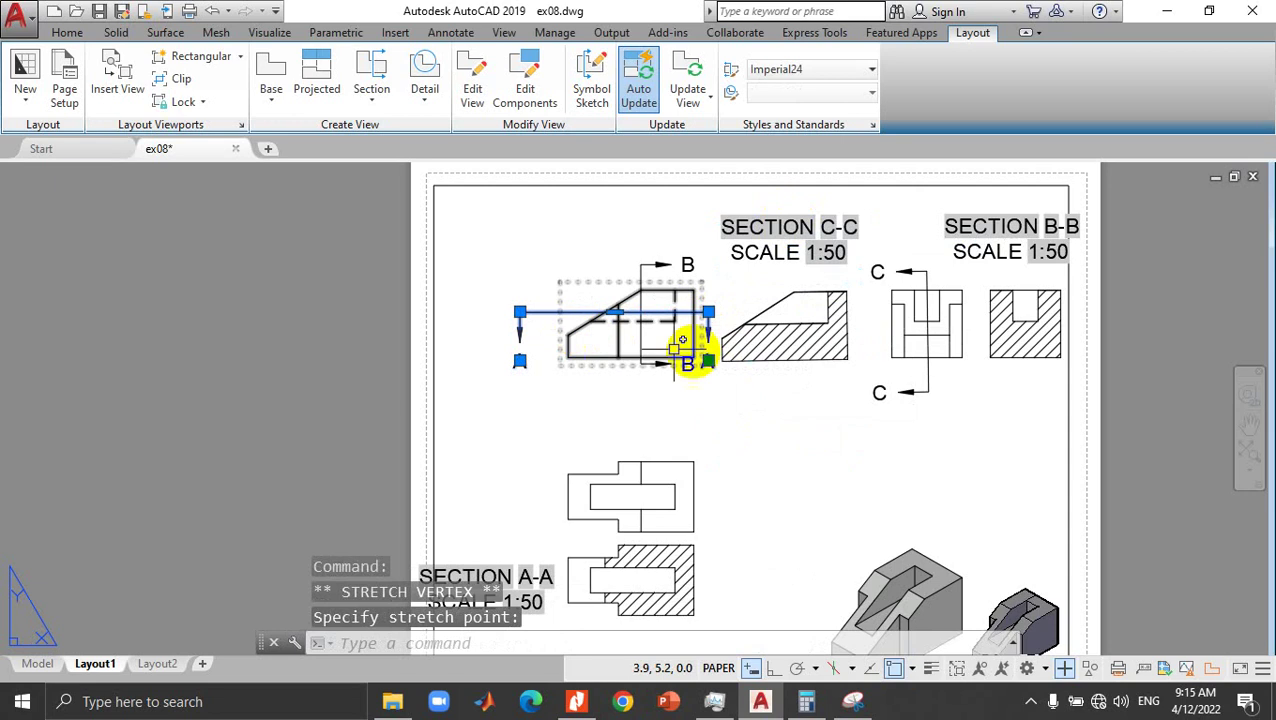
pyautogui.click(720, 352)
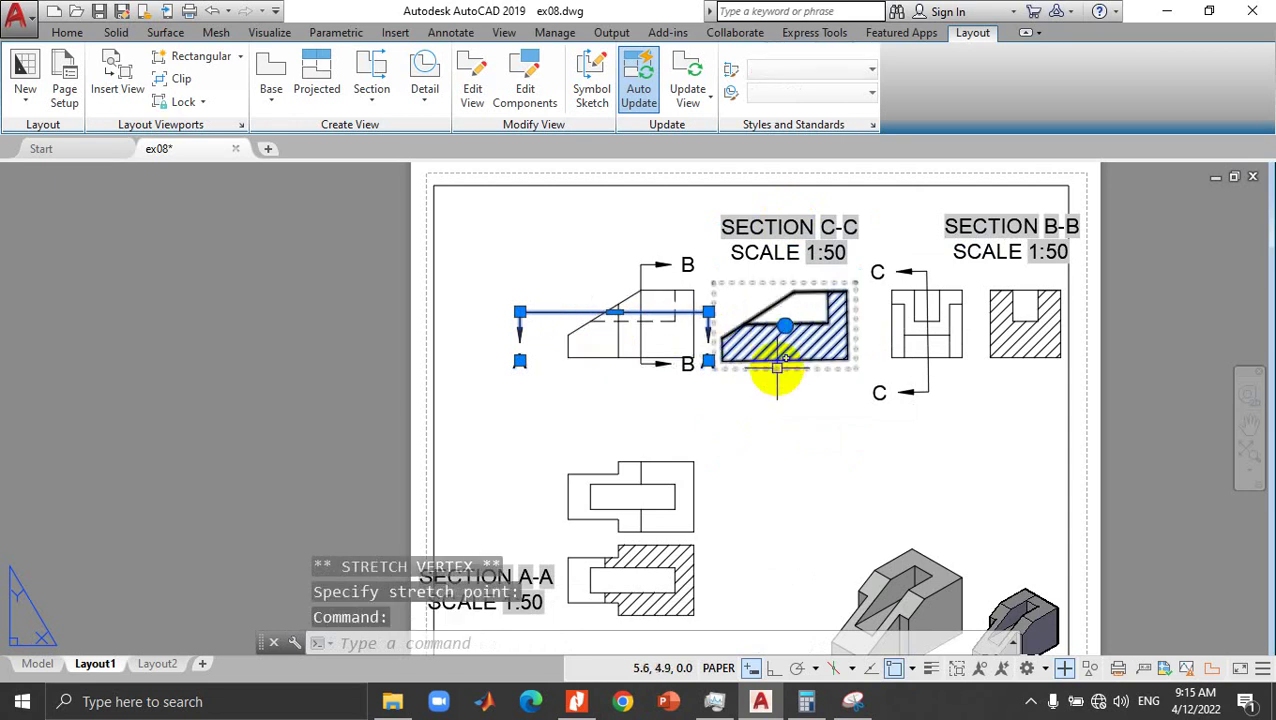
# Step: Open the Section C-C hatch settings and close them without changes
pyautogui.click(790, 335)
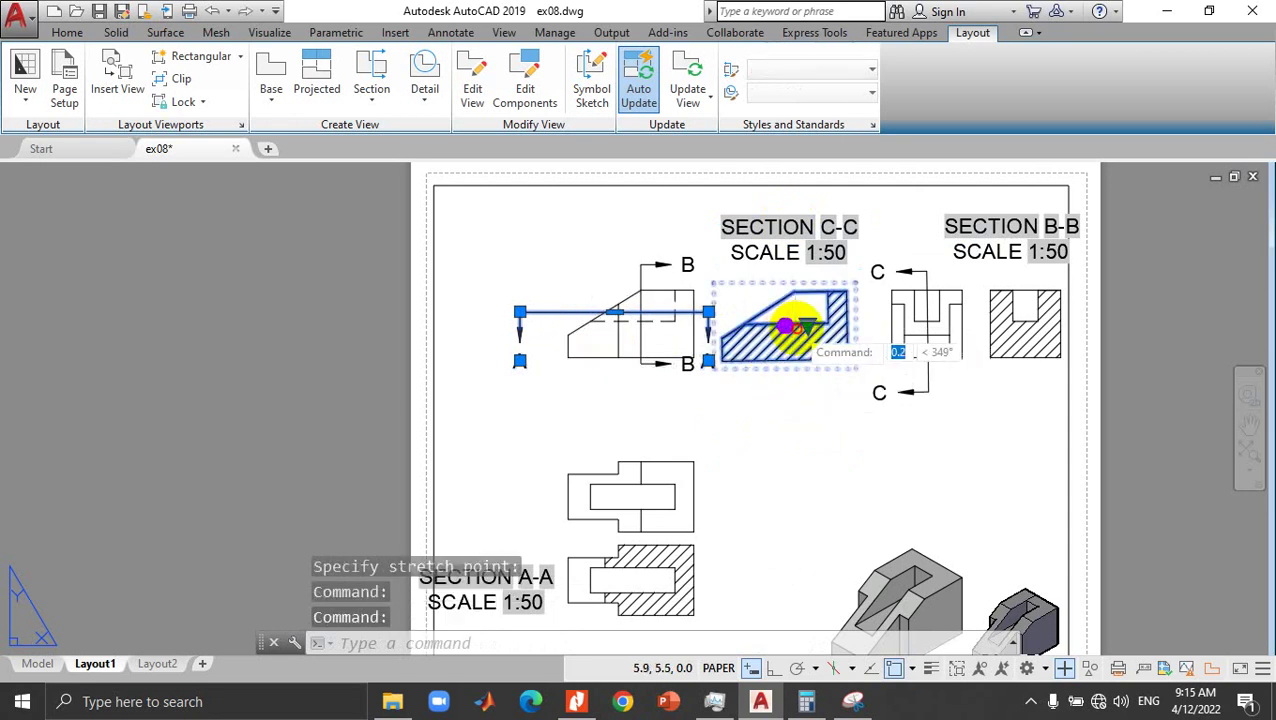
pyautogui.click(790, 327)
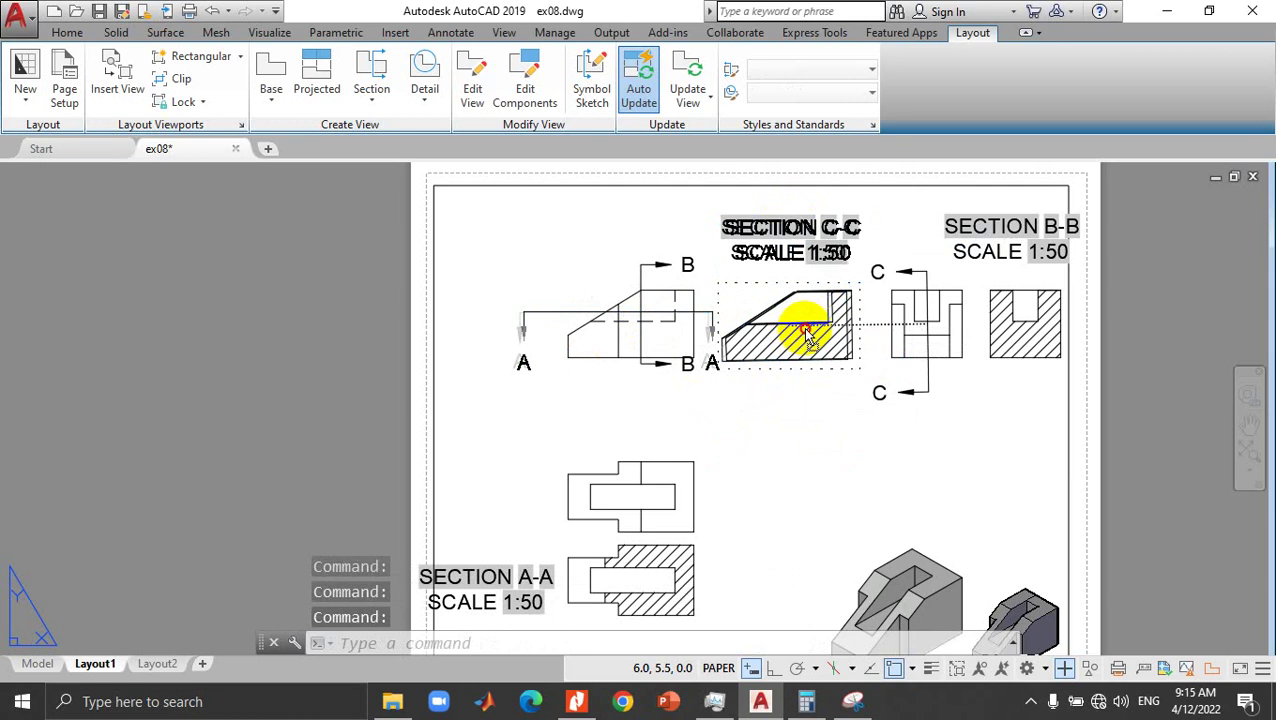
pyautogui.click(798, 325)
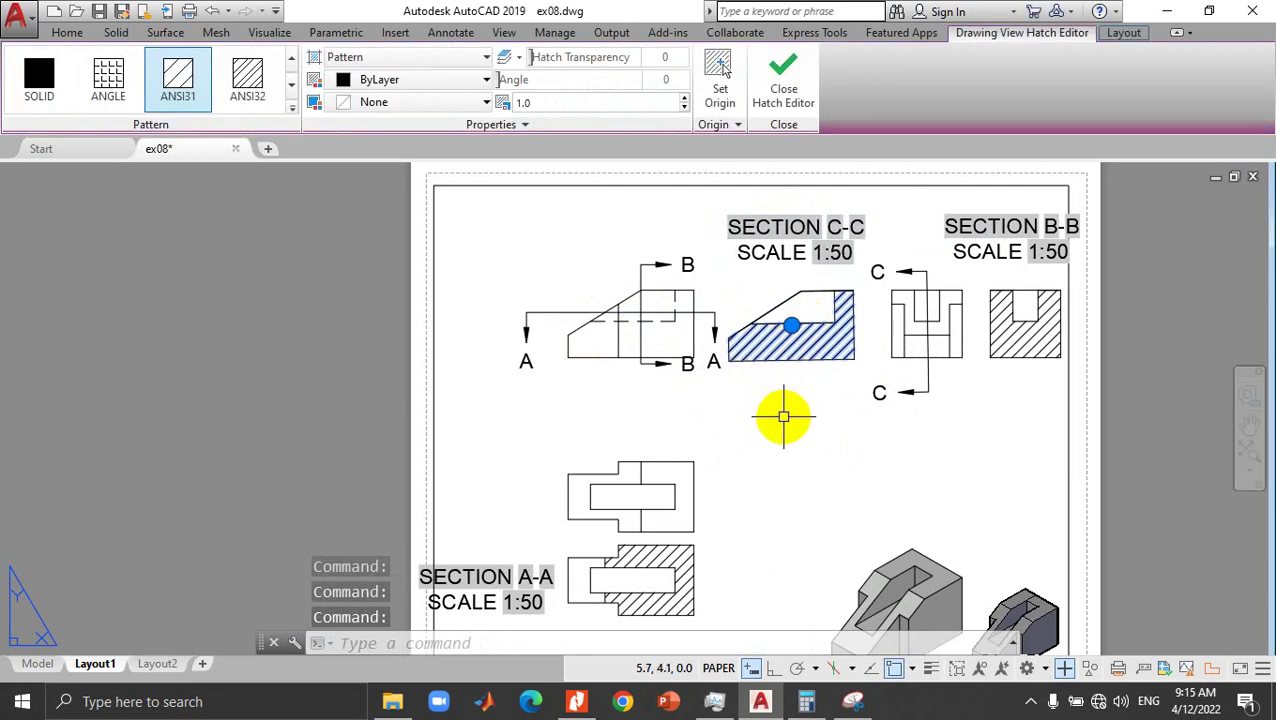
pyautogui.press('Escape')
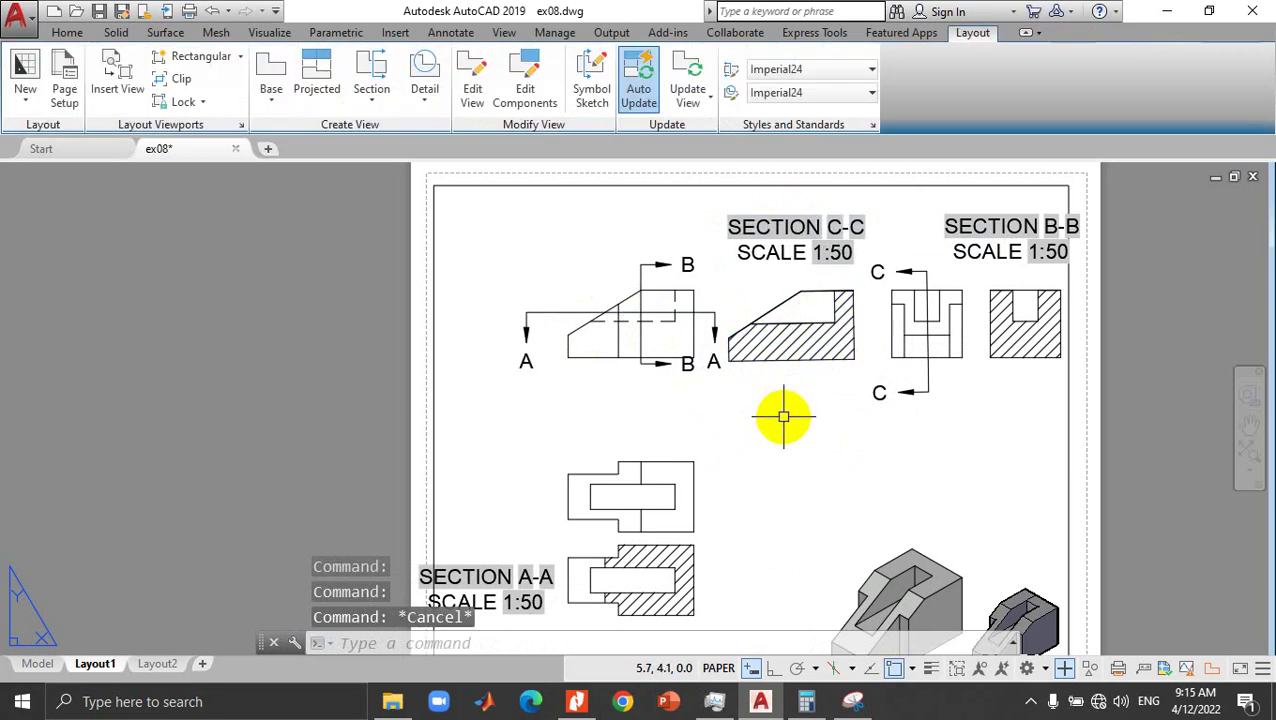
pyautogui.click(38, 663)
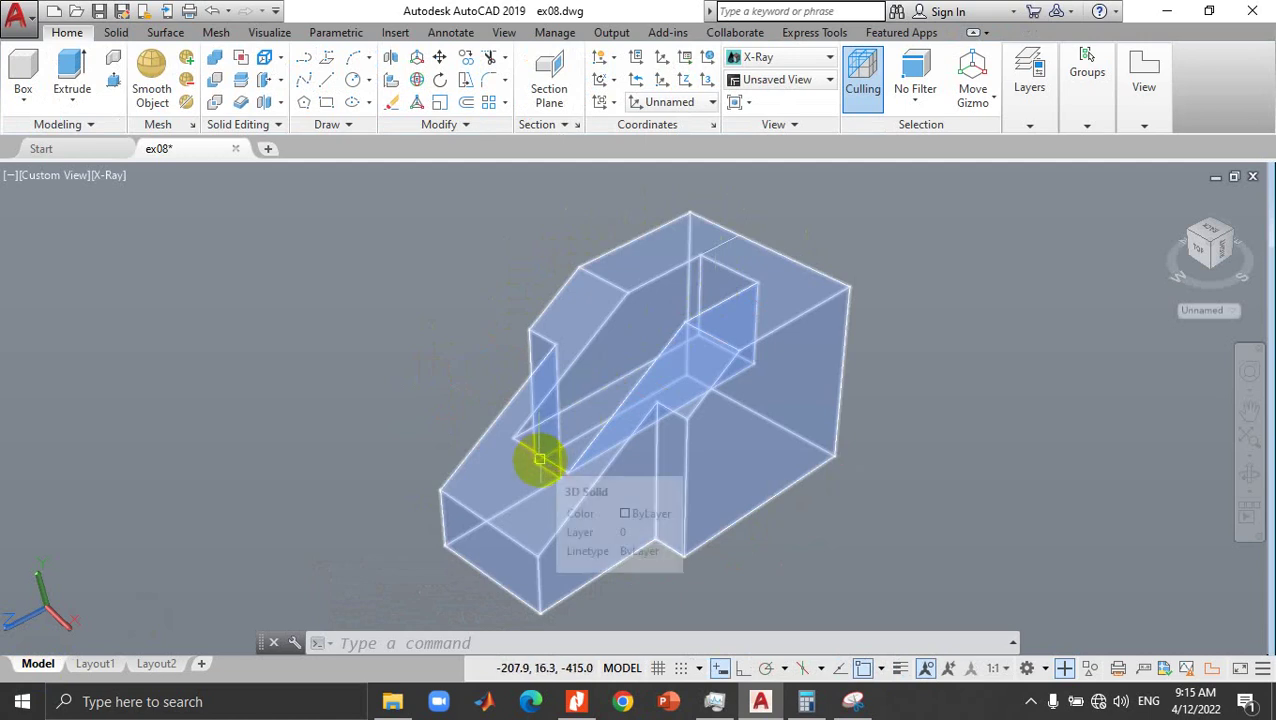
pyautogui.click(98, 668)
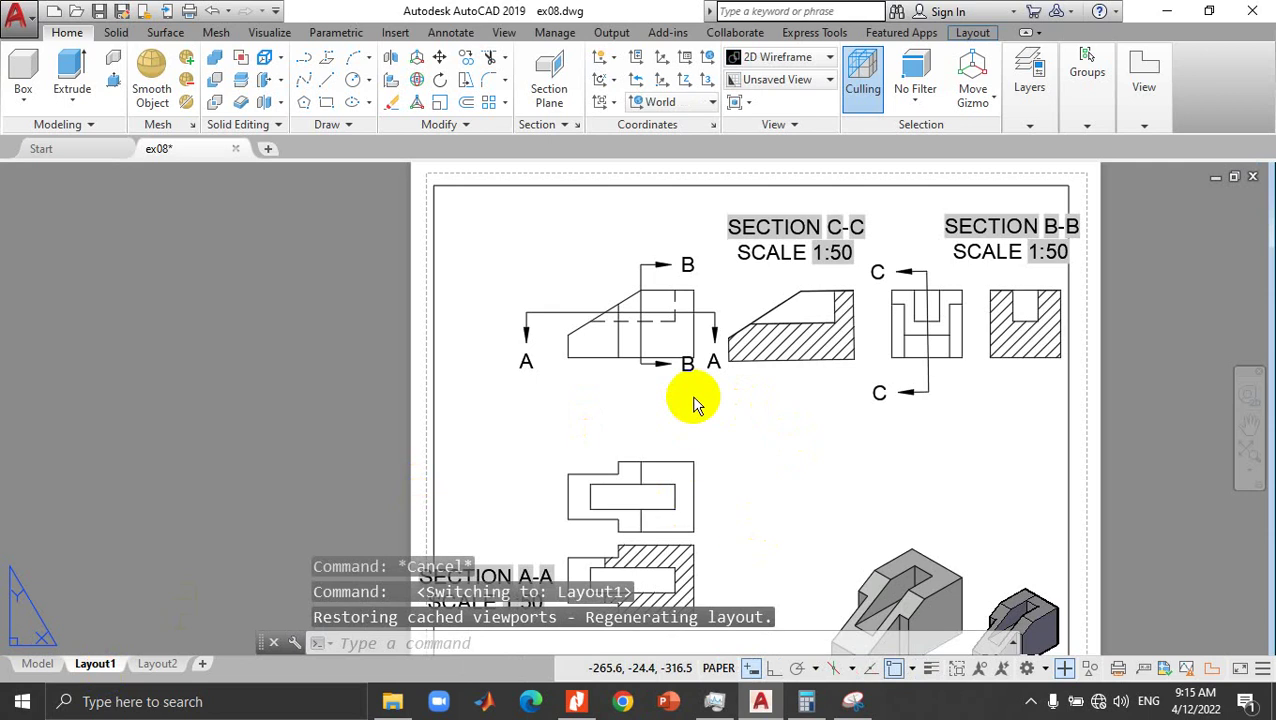
pyautogui.click(973, 33)
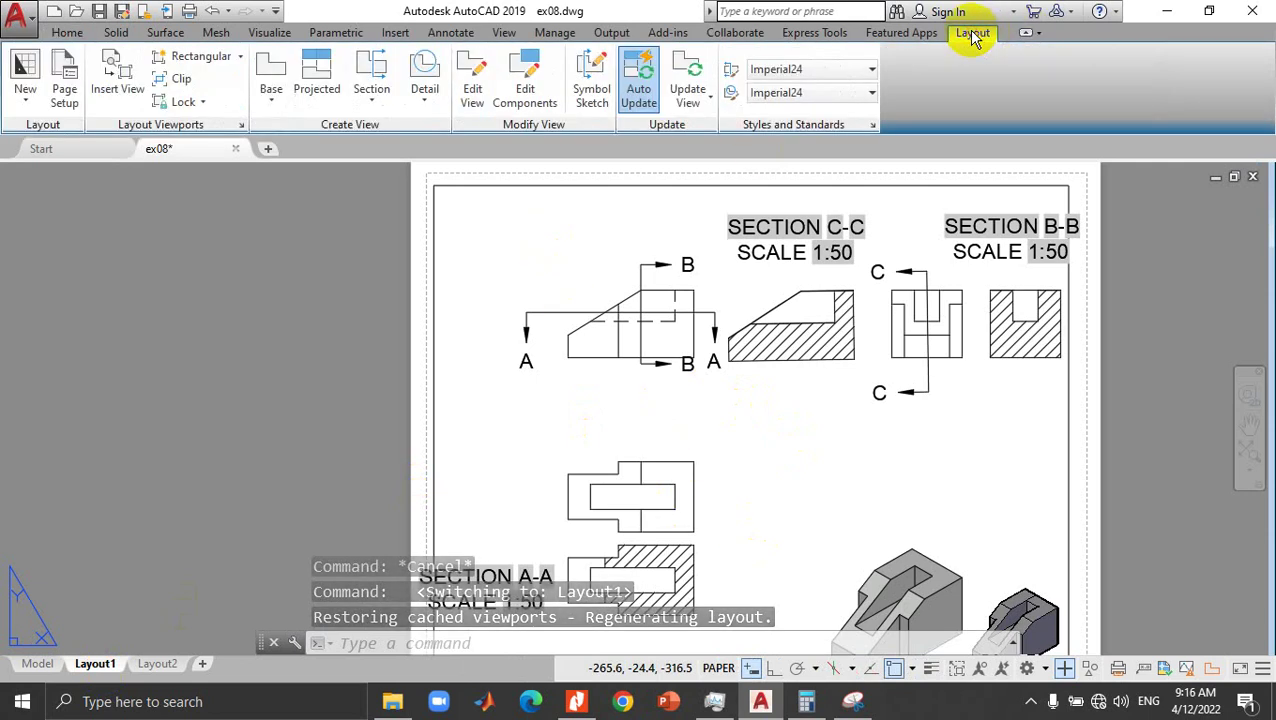
# Step: Browse the Base view options, section type list and application menu without changes
pyautogui.click(271, 104)
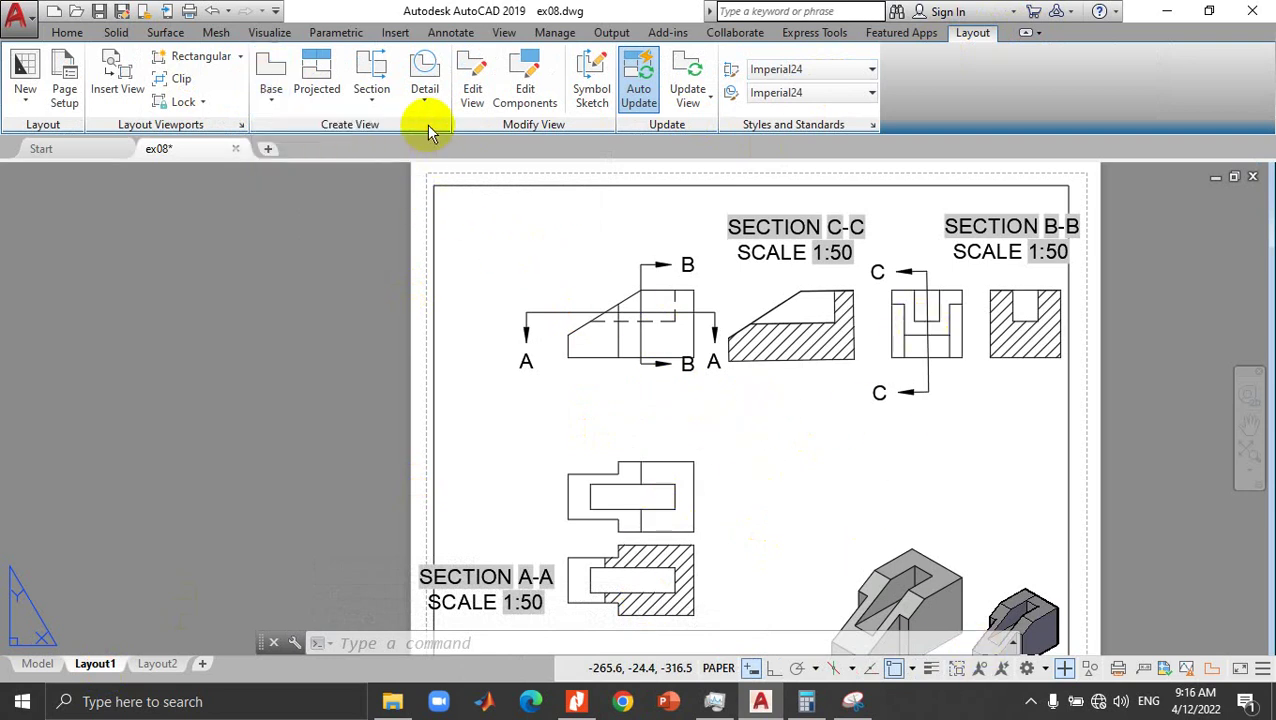
pyautogui.click(367, 102)
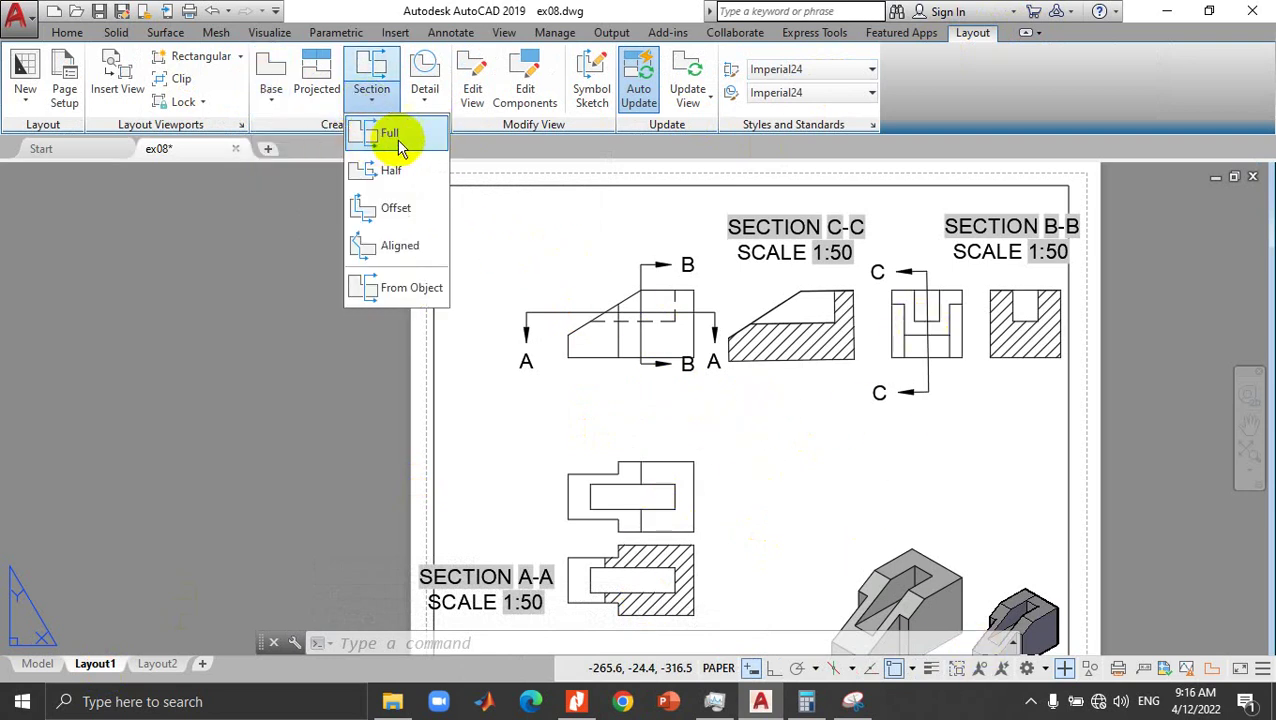
pyautogui.click(276, 213)
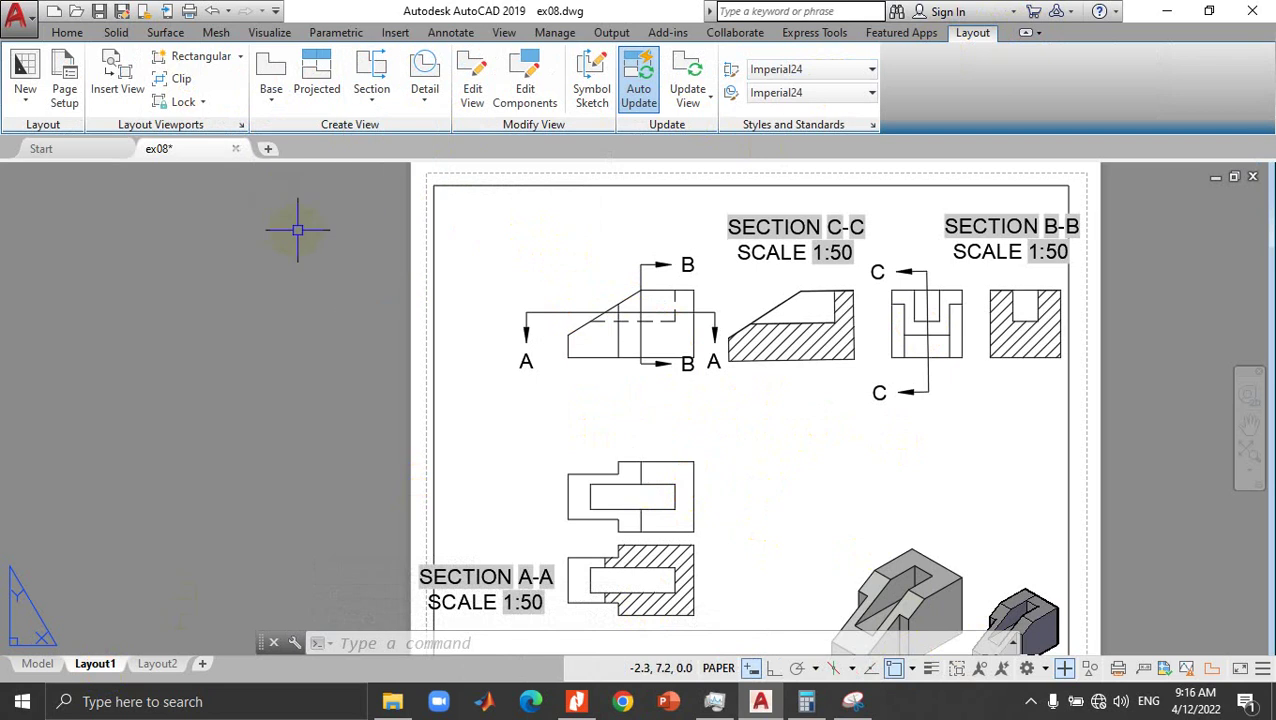
pyautogui.click(16, 20)
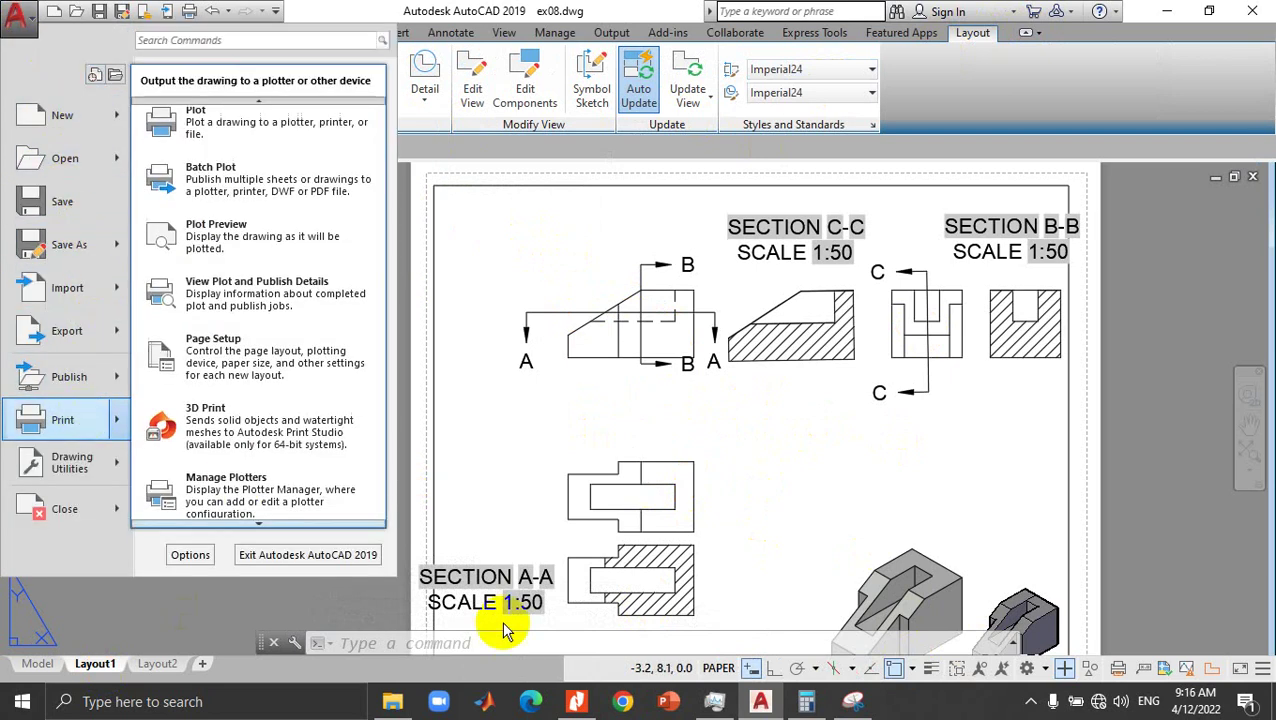
pyautogui.click(505, 590)
# Step: Move the SECTION A-A label to the right of its view
pyautogui.click(482, 602)
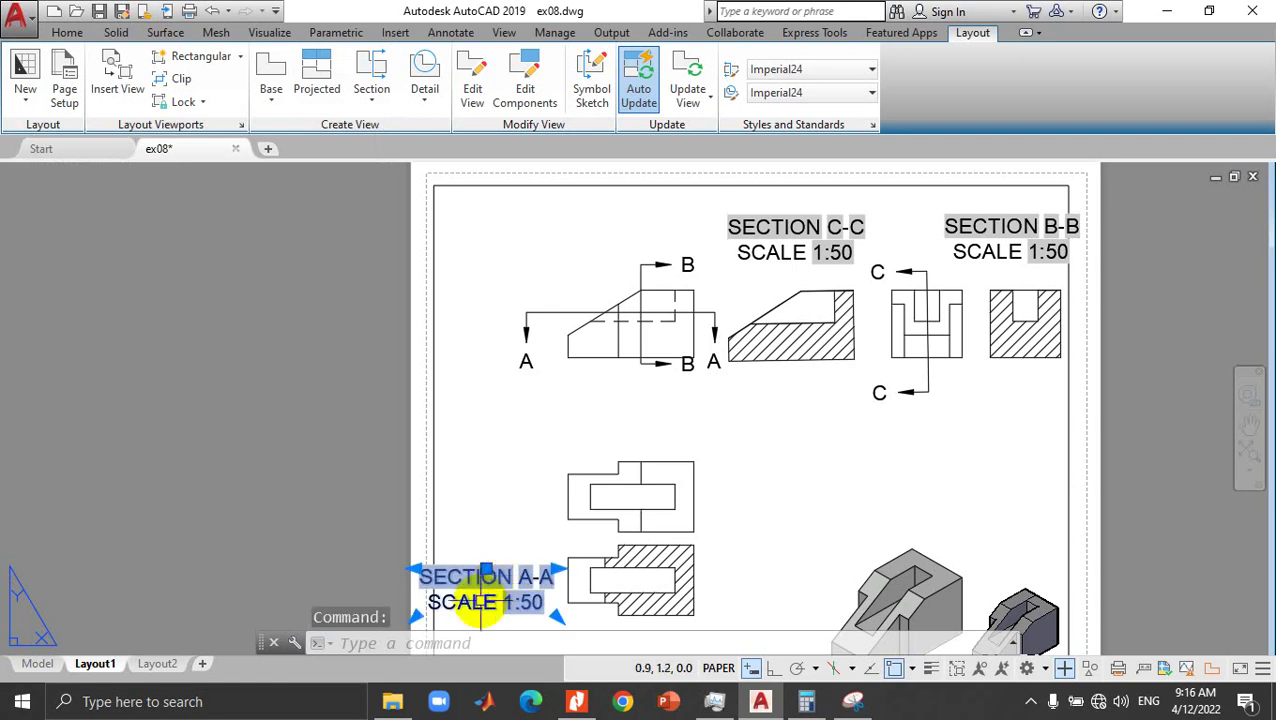
pyautogui.click(486, 569)
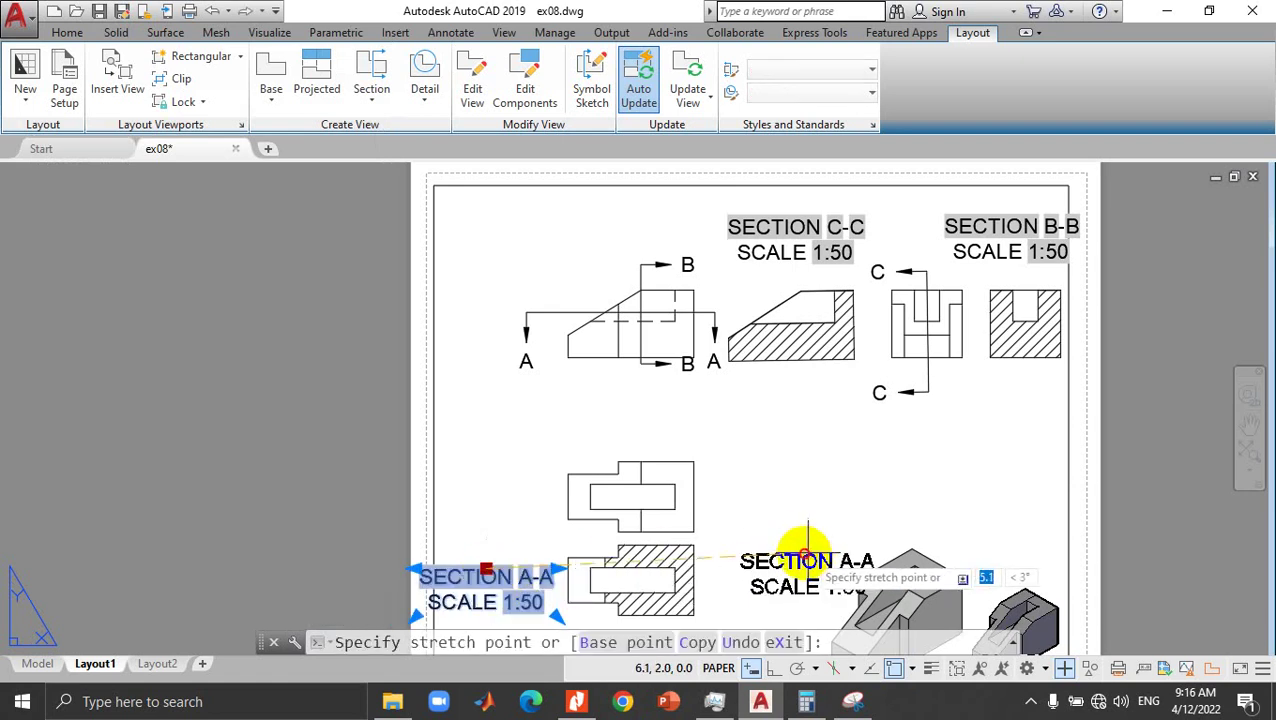
pyautogui.click(786, 556)
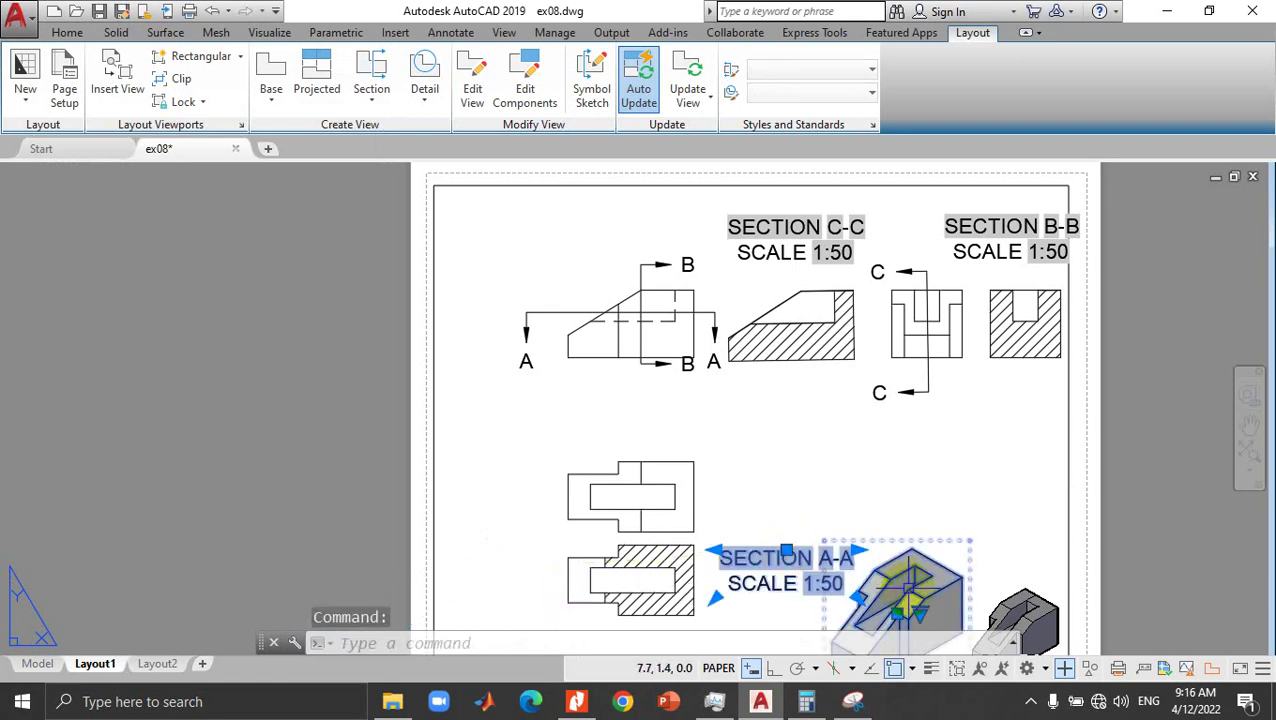
# Step: Move the isometric view up beside the side views and shift the SECTION B-B label left
pyautogui.click(900, 612)
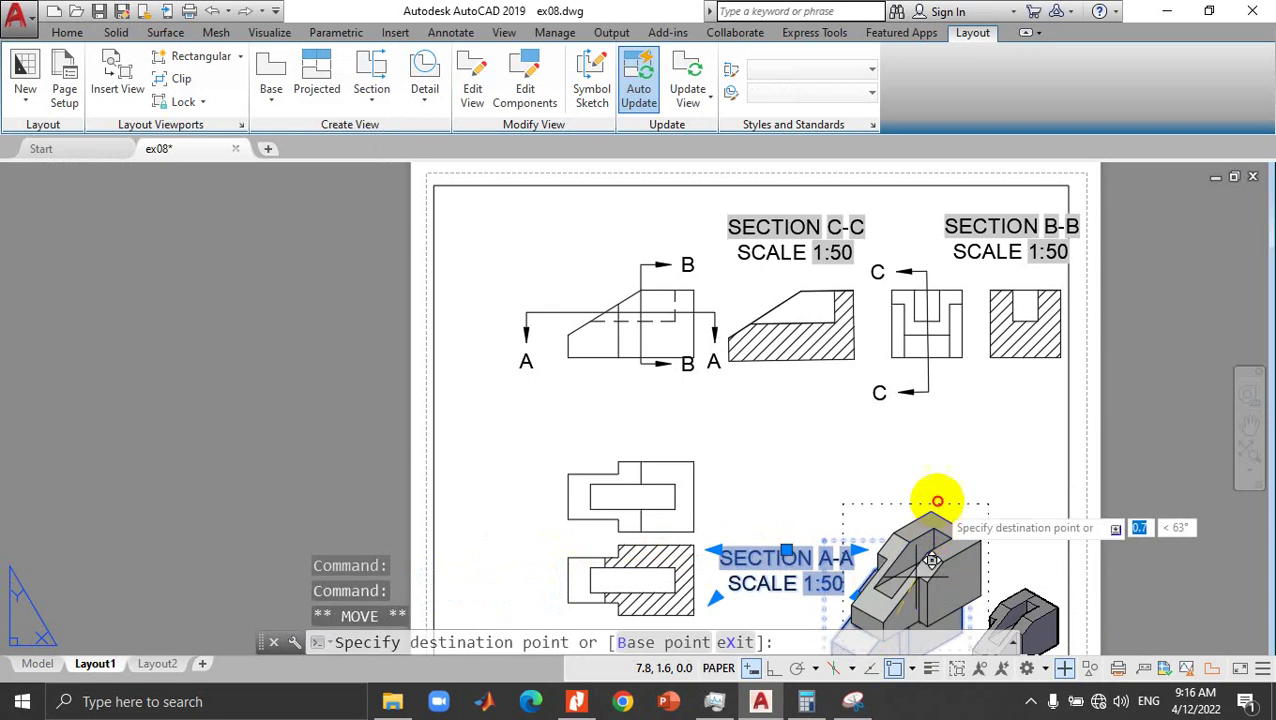
pyautogui.click(956, 487)
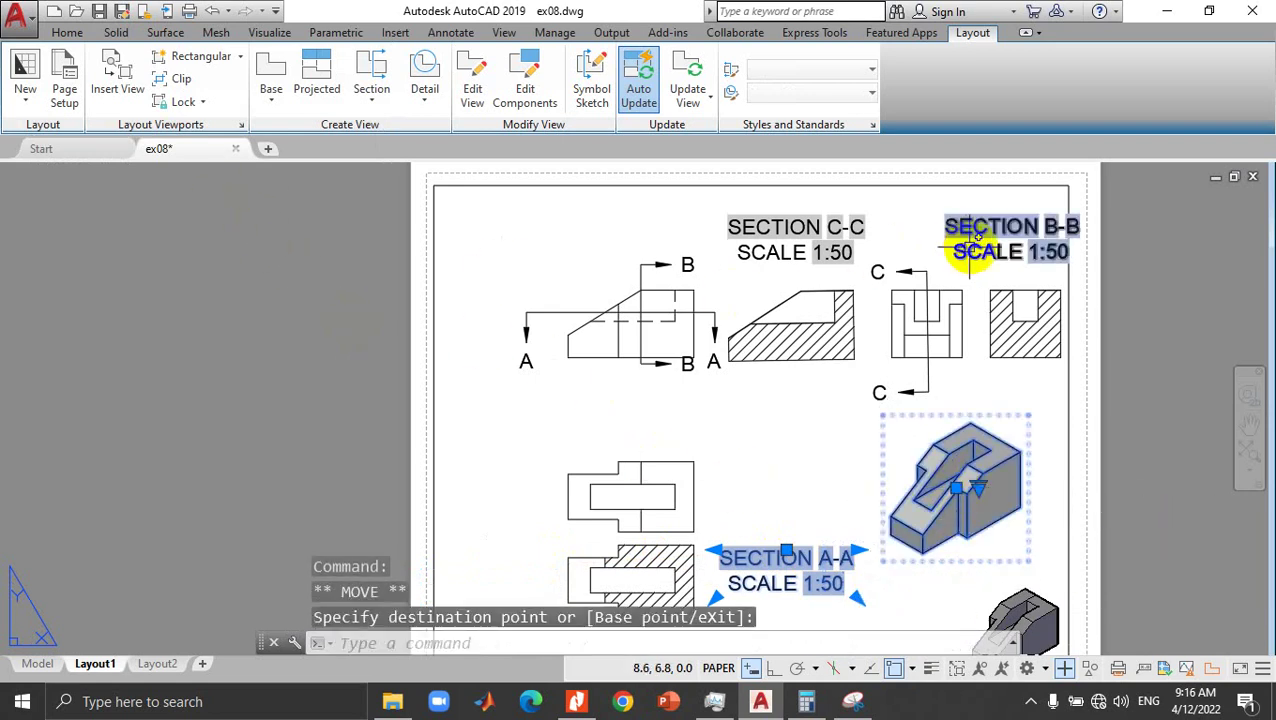
pyautogui.click(998, 224)
pyautogui.click(1012, 220)
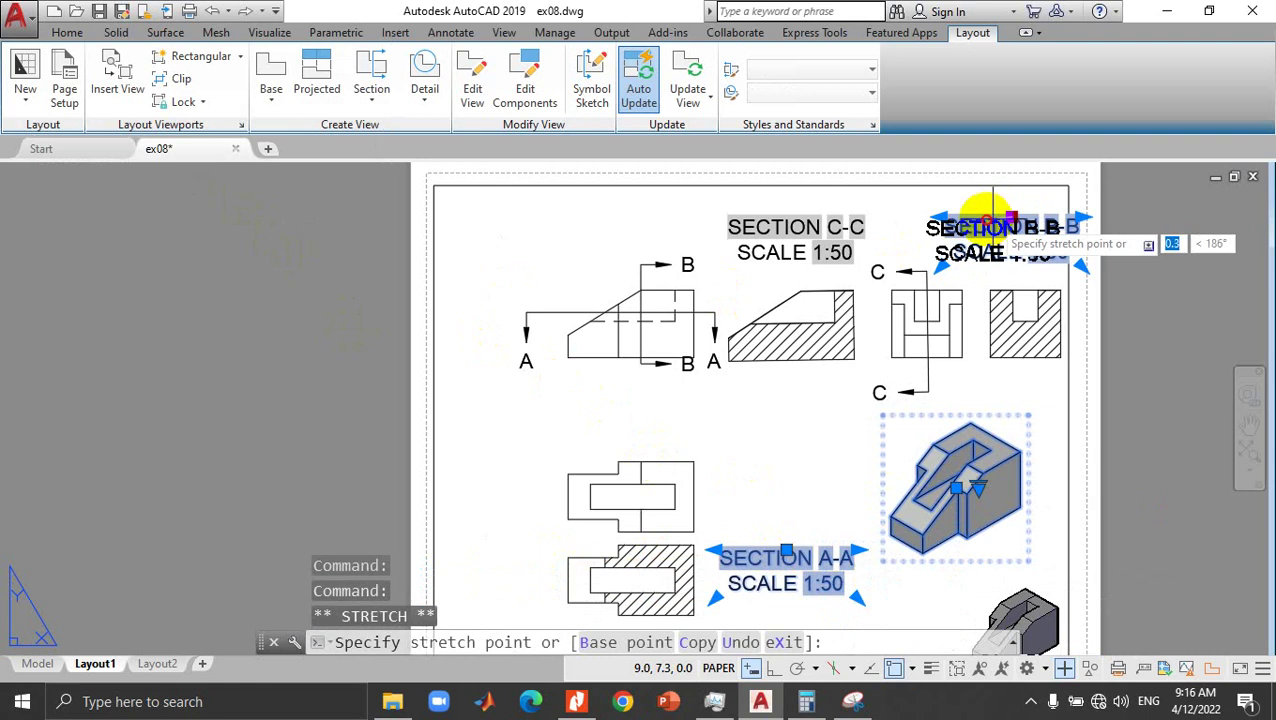
pyautogui.press('Escape')
pyautogui.click(85, 252)
pyautogui.press('Escape')
pyautogui.press('Escape')
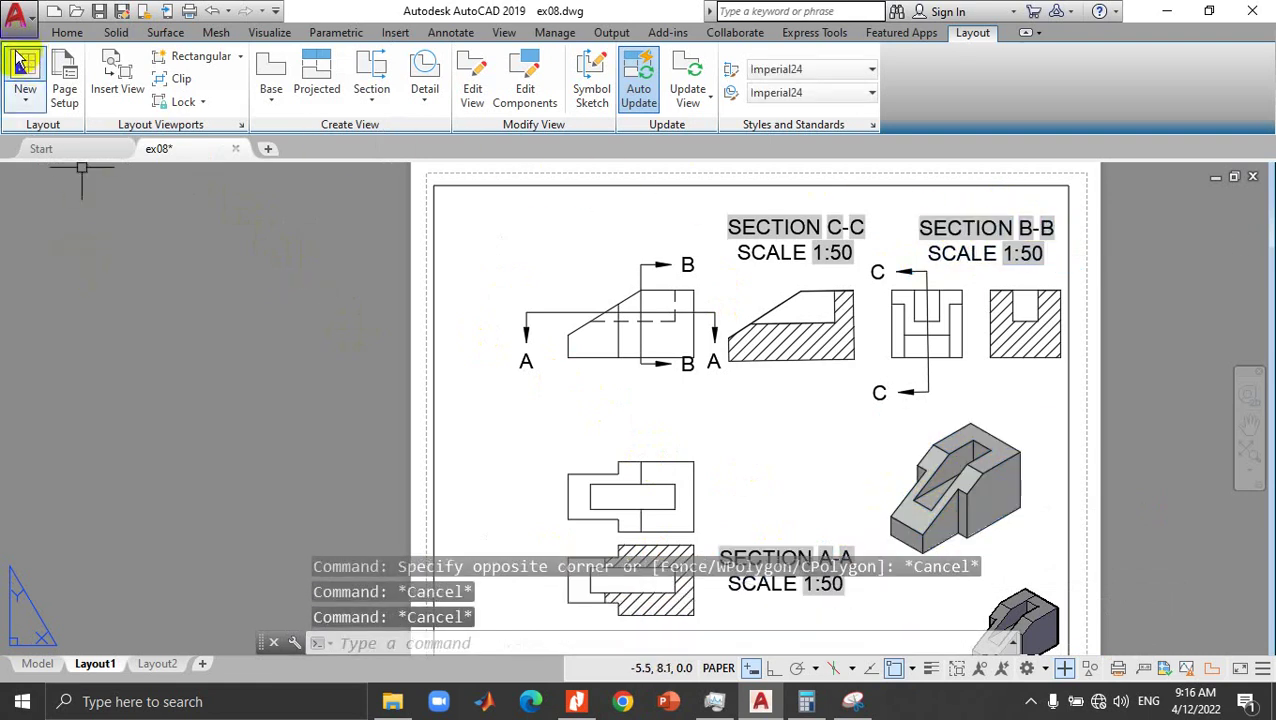
# Step: Plot the layout through DWG To PDF.pc3 on ISO A4 (297.00 x 210.00 MM) landscape paper
pyautogui.click(18, 24)
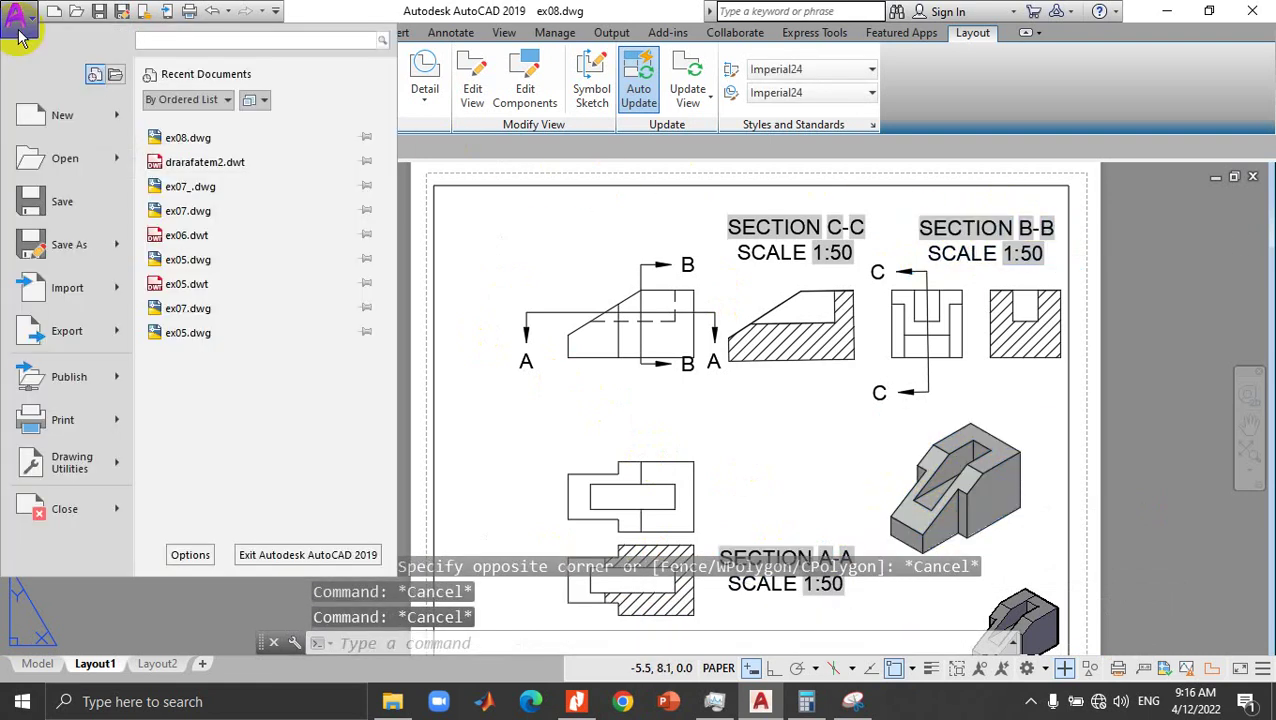
pyautogui.click(122, 425)
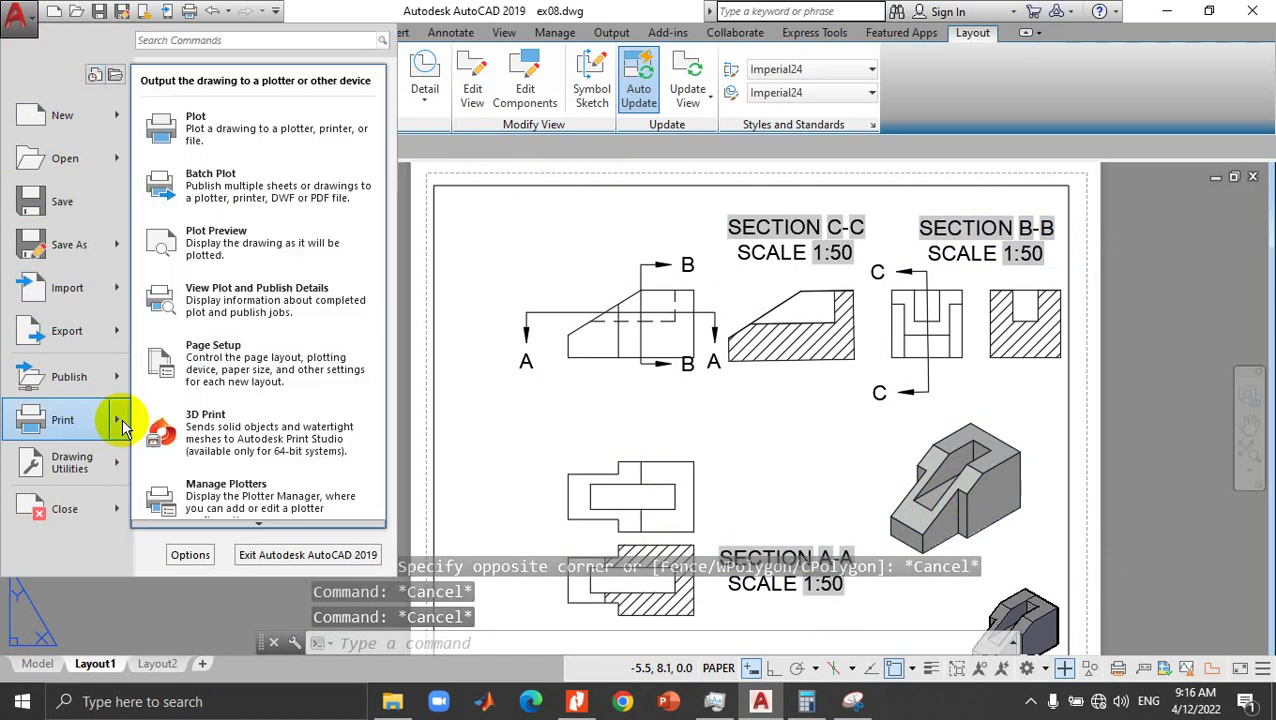
pyautogui.click(224, 150)
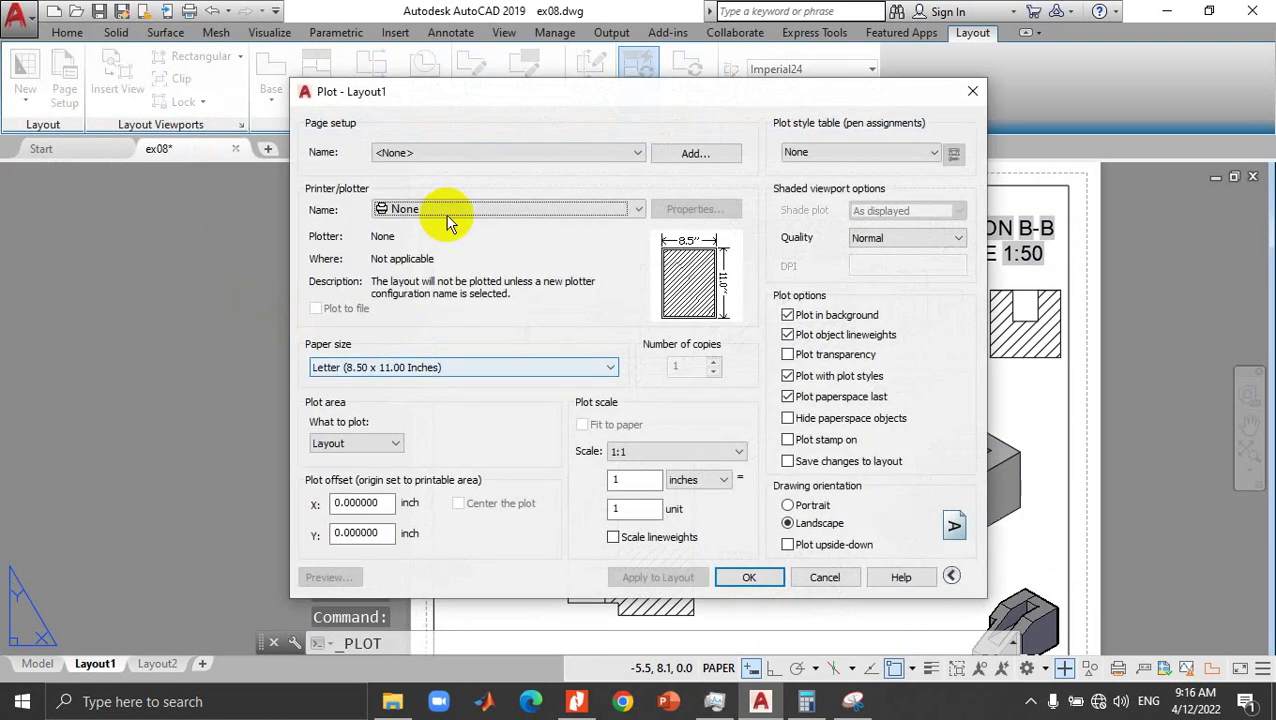
pyautogui.click(456, 209)
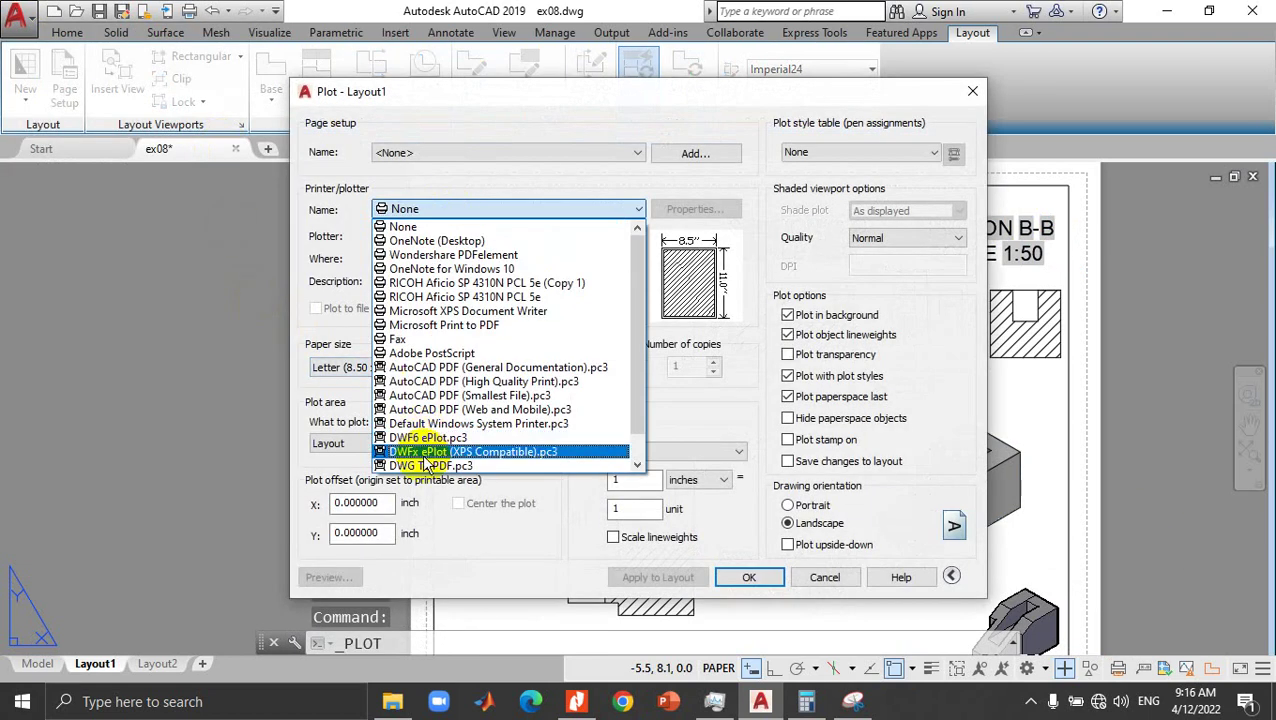
pyautogui.click(422, 462)
pyautogui.click(400, 367)
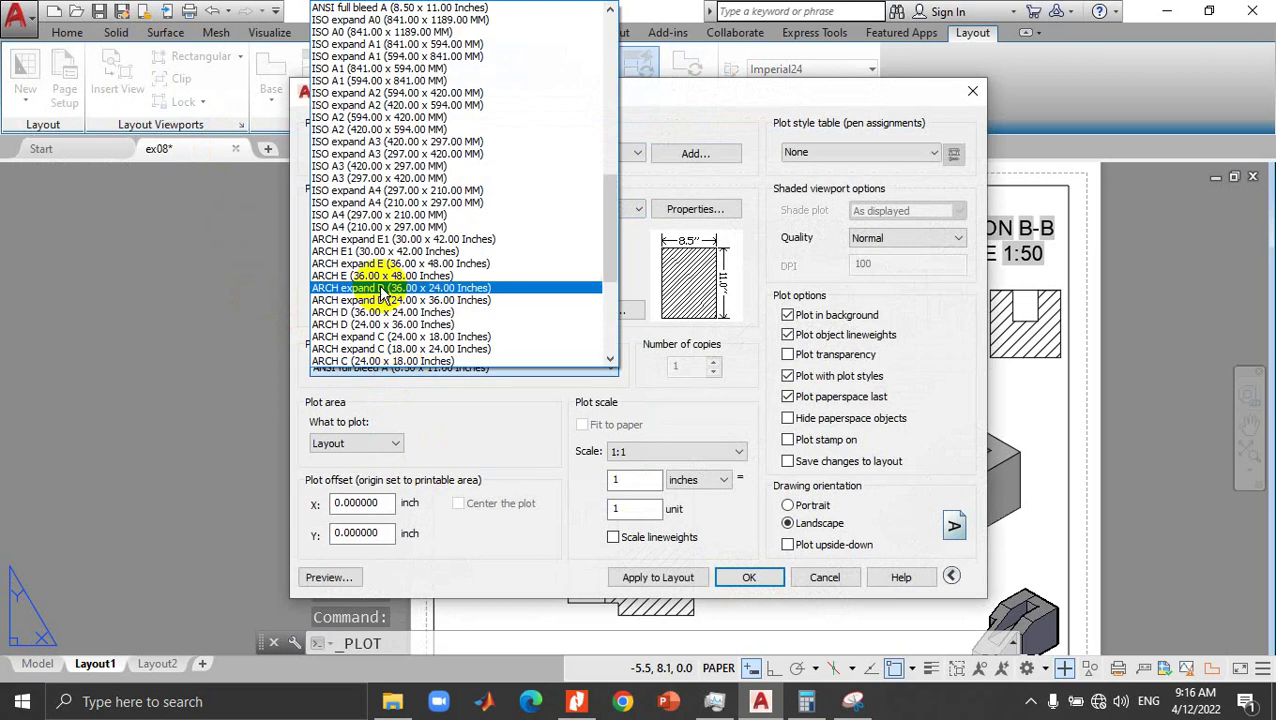
pyautogui.click(368, 215)
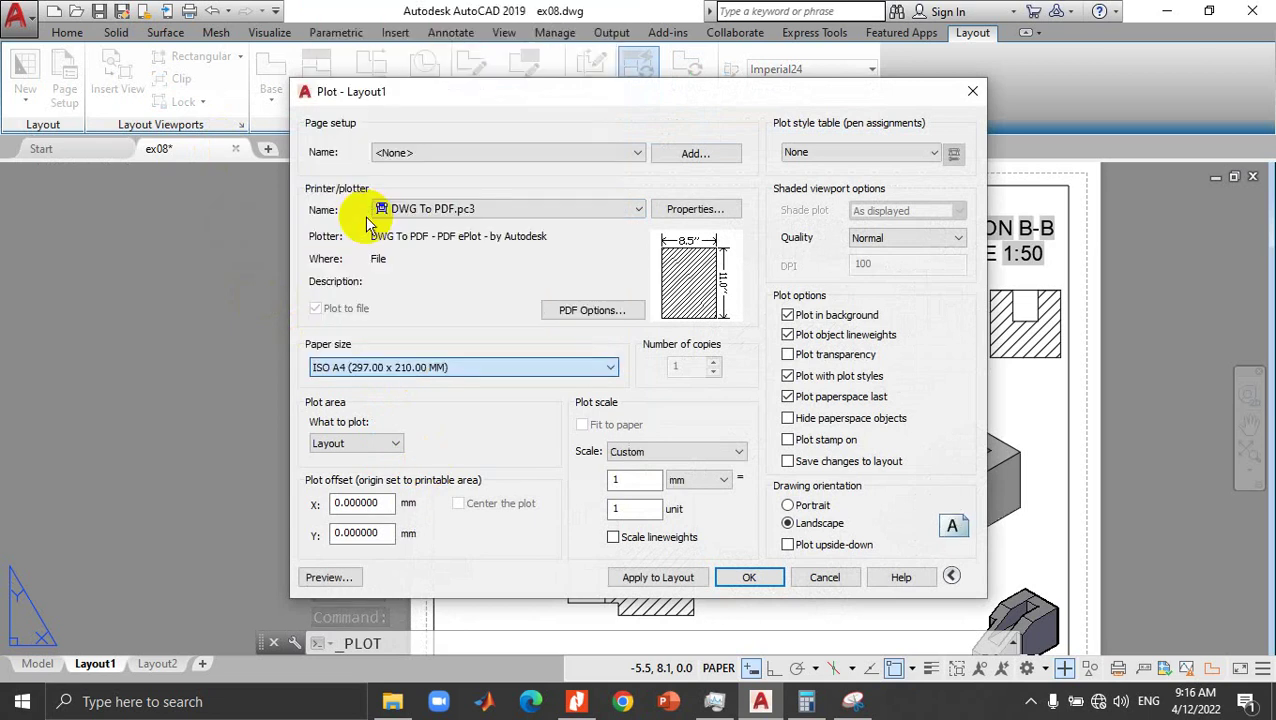
pyautogui.click(743, 577)
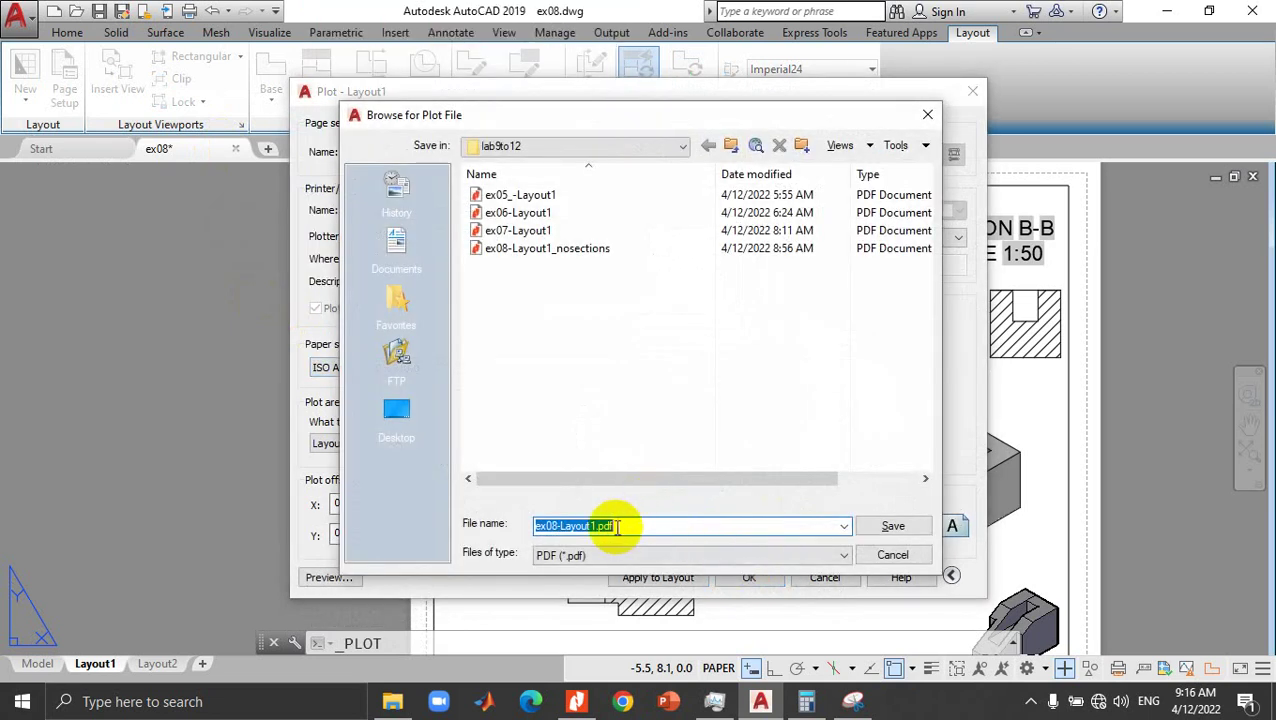
# Step: Save the plot as ex08-Layout1_fullsections PDF in the lab9to12 folder
pyautogui.click(512, 252)
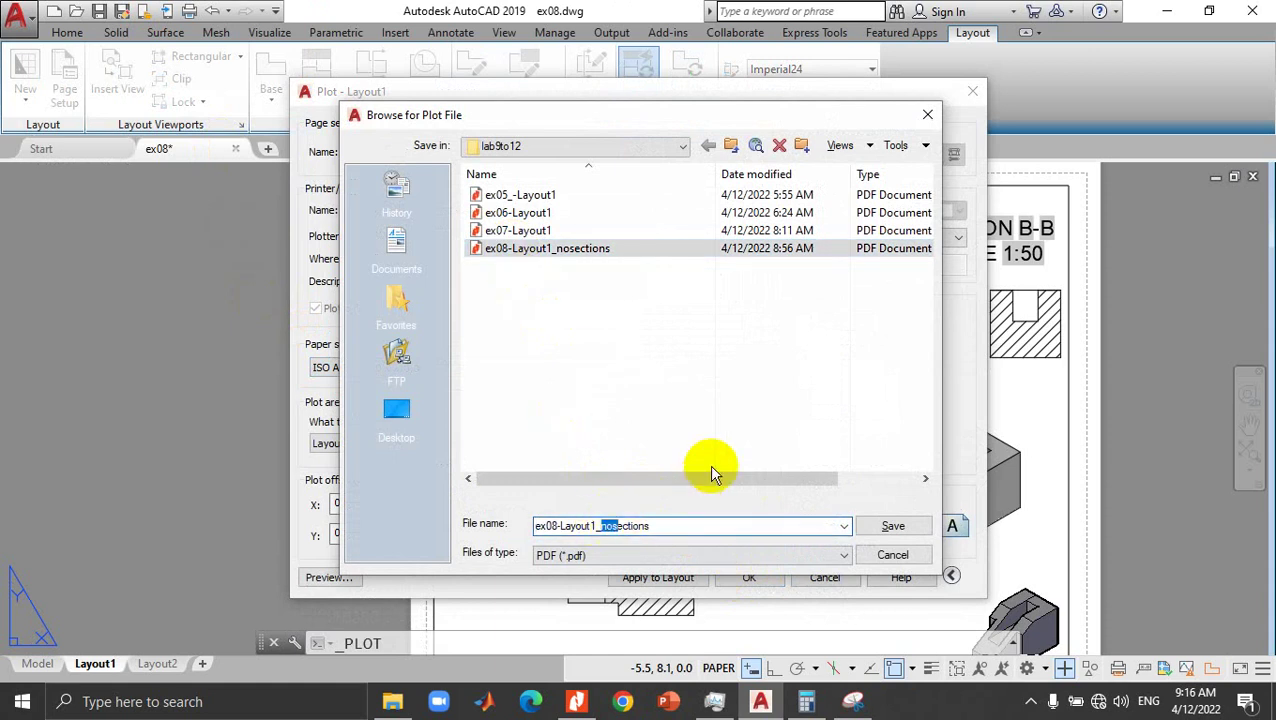
pyautogui.write('full')
pyautogui.click(866, 527)
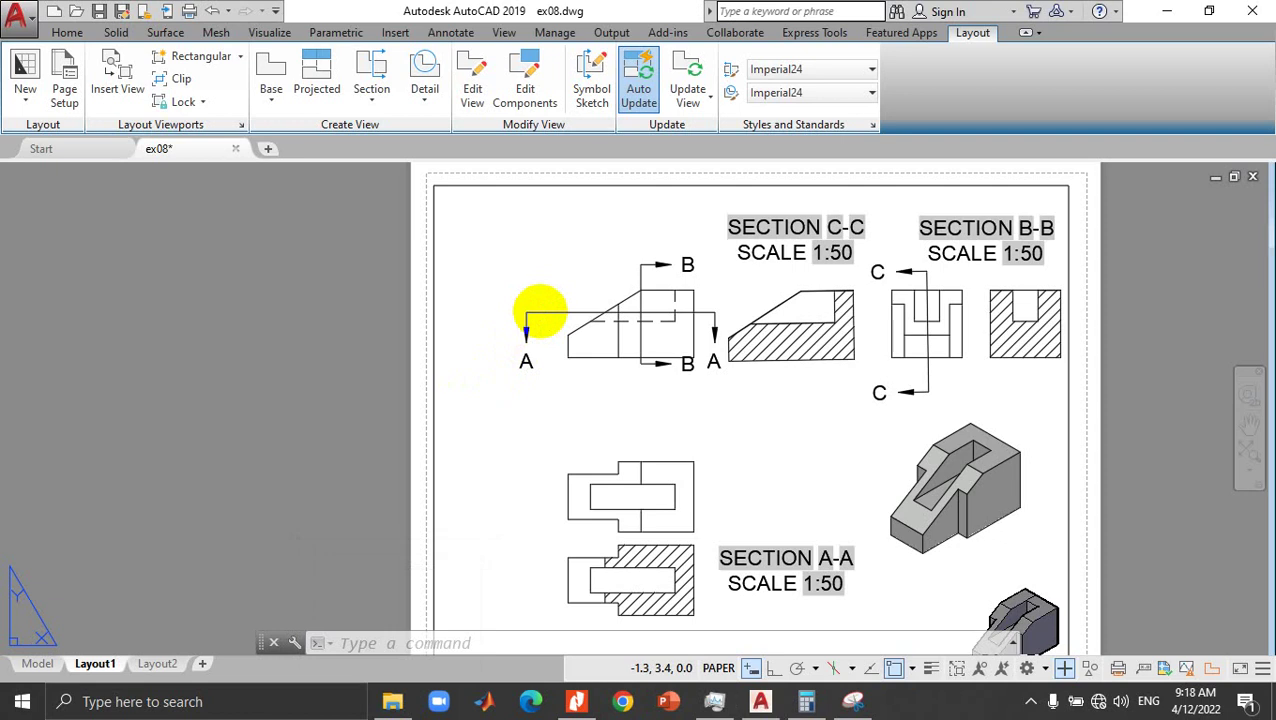
# Step: Delete the A-A, B-B and C-C cutting lines together with their section views
pyautogui.click(540, 312)
pyautogui.press('Delete')
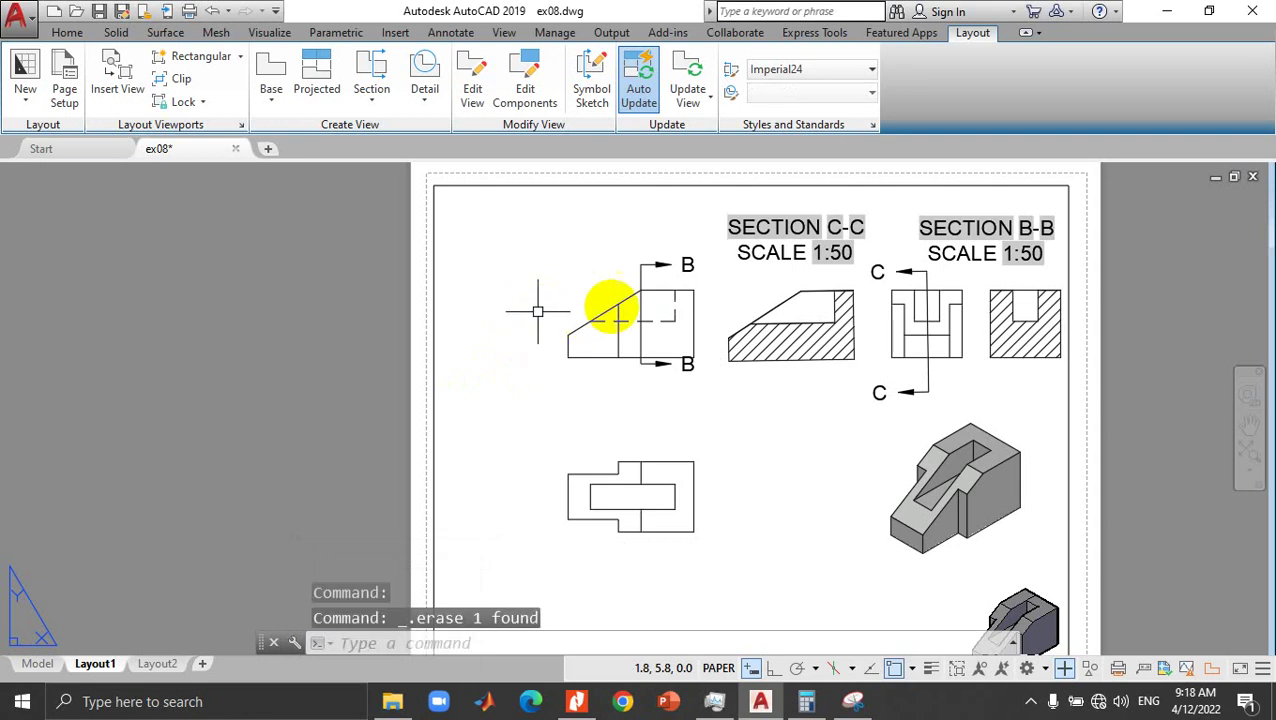
pyautogui.click(650, 264)
pyautogui.press('Delete')
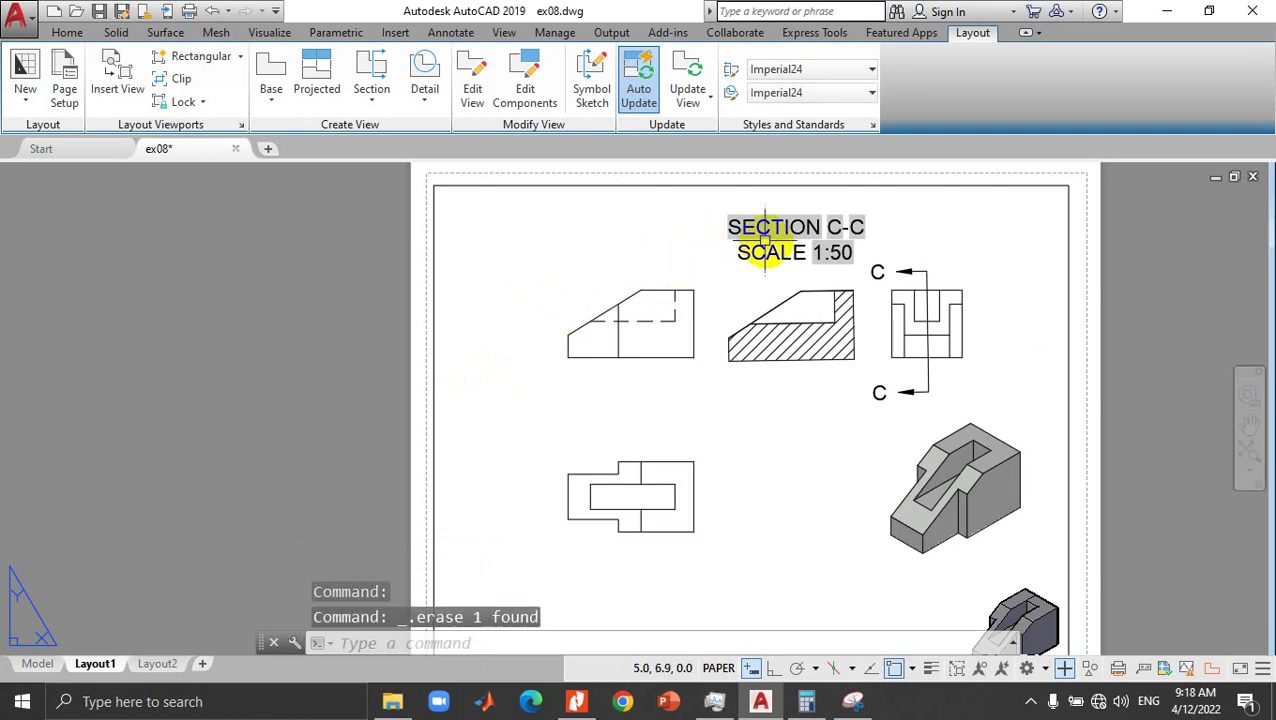
pyautogui.click(900, 271)
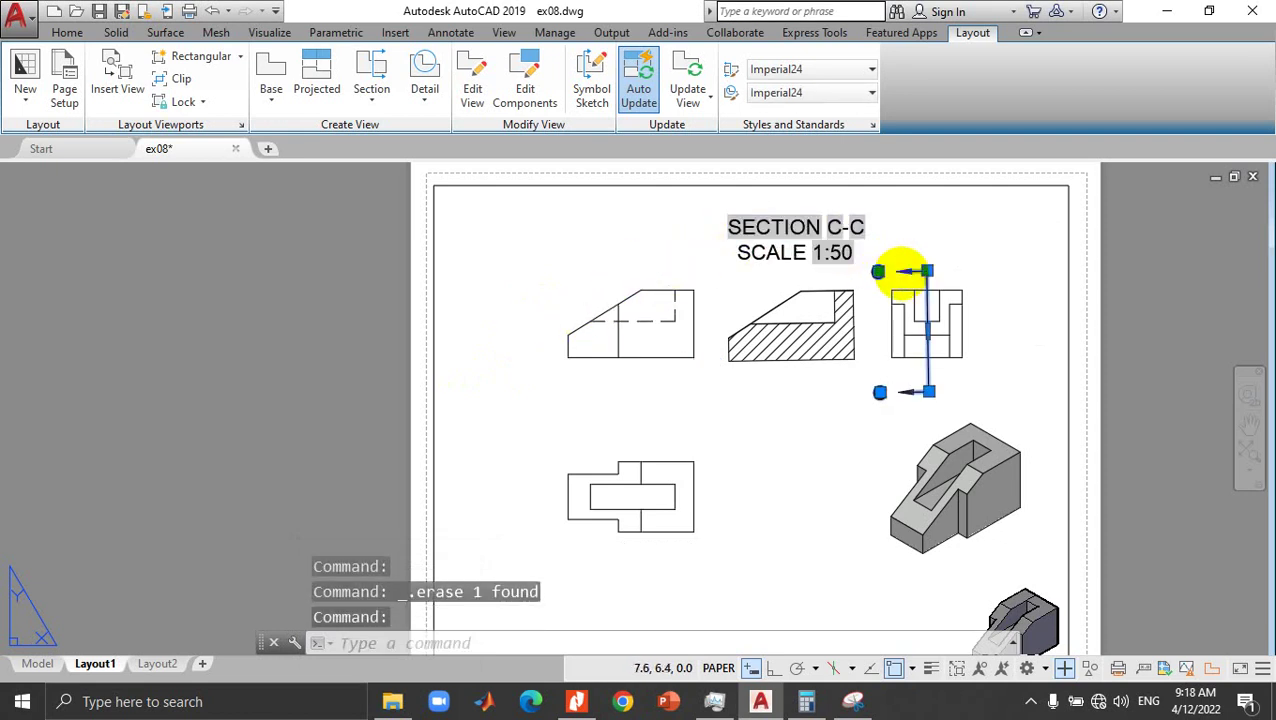
pyautogui.hotkey('ctrl', '1')
pyautogui.press('Delete')
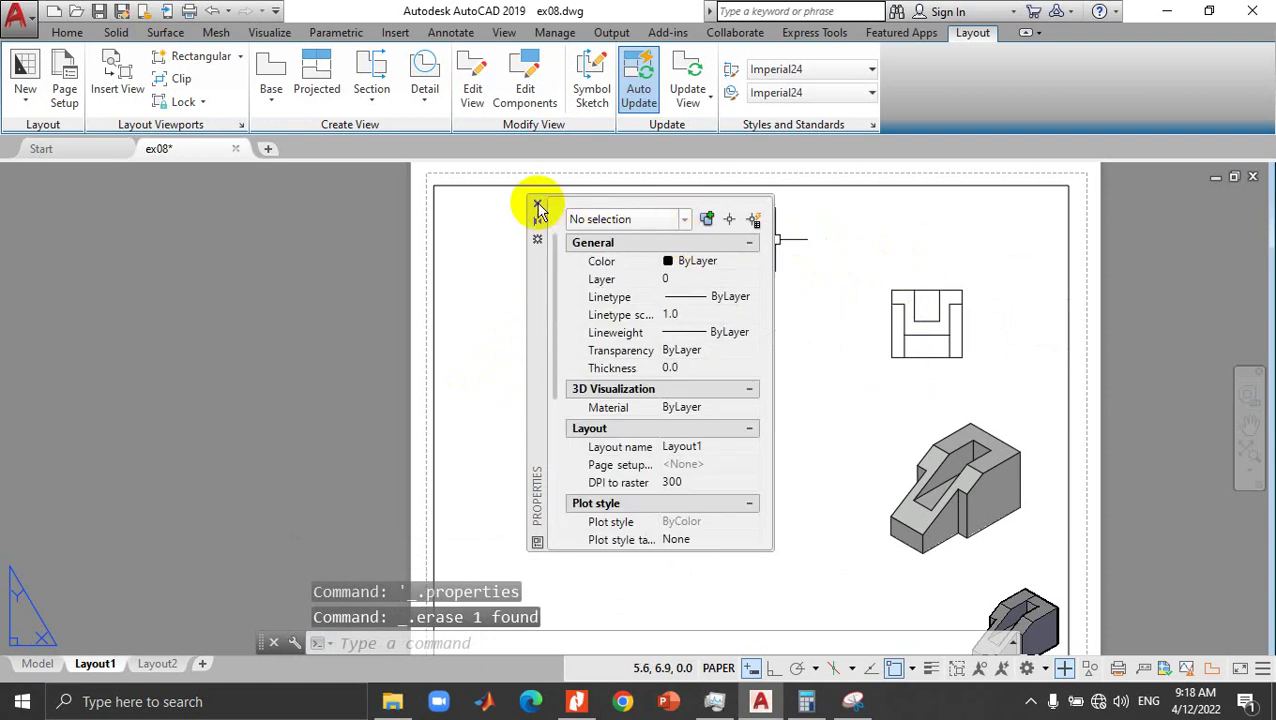
pyautogui.click(538, 208)
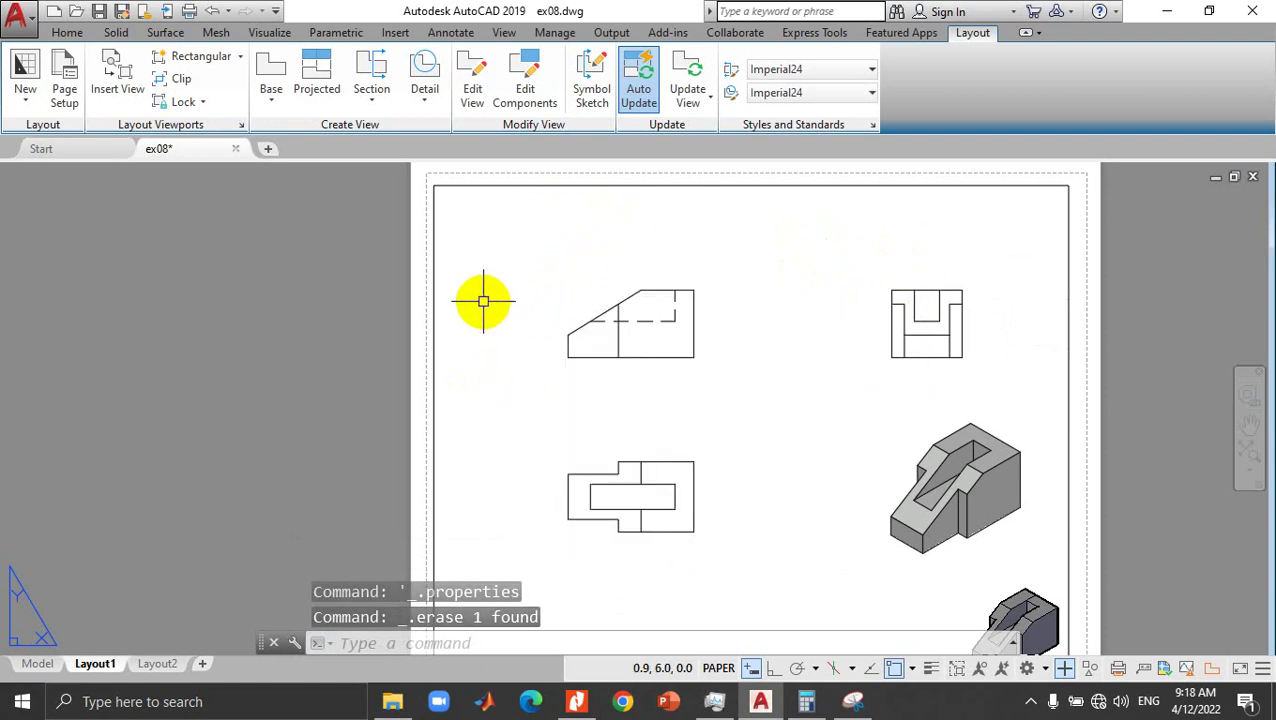
pyautogui.click(368, 100)
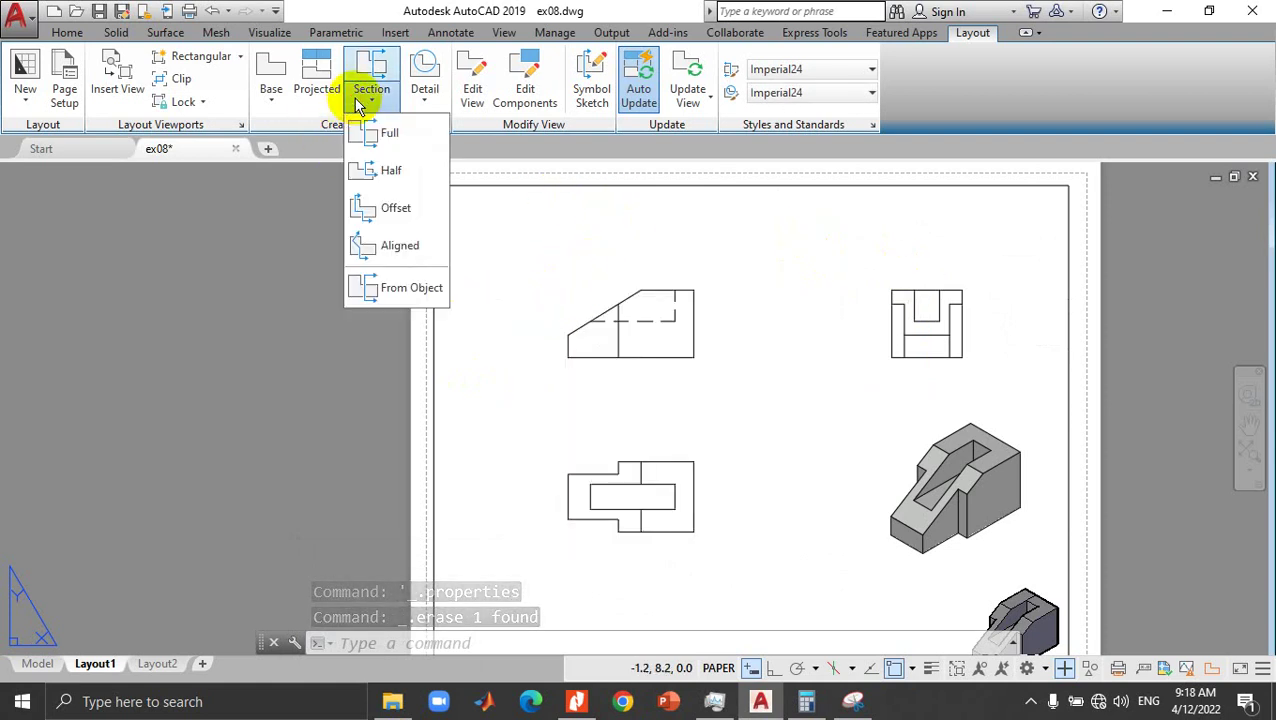
# Step: Create full section A-A from a stepped, ortho cutting line through the front view, placed to its right
pyautogui.click(372, 169)
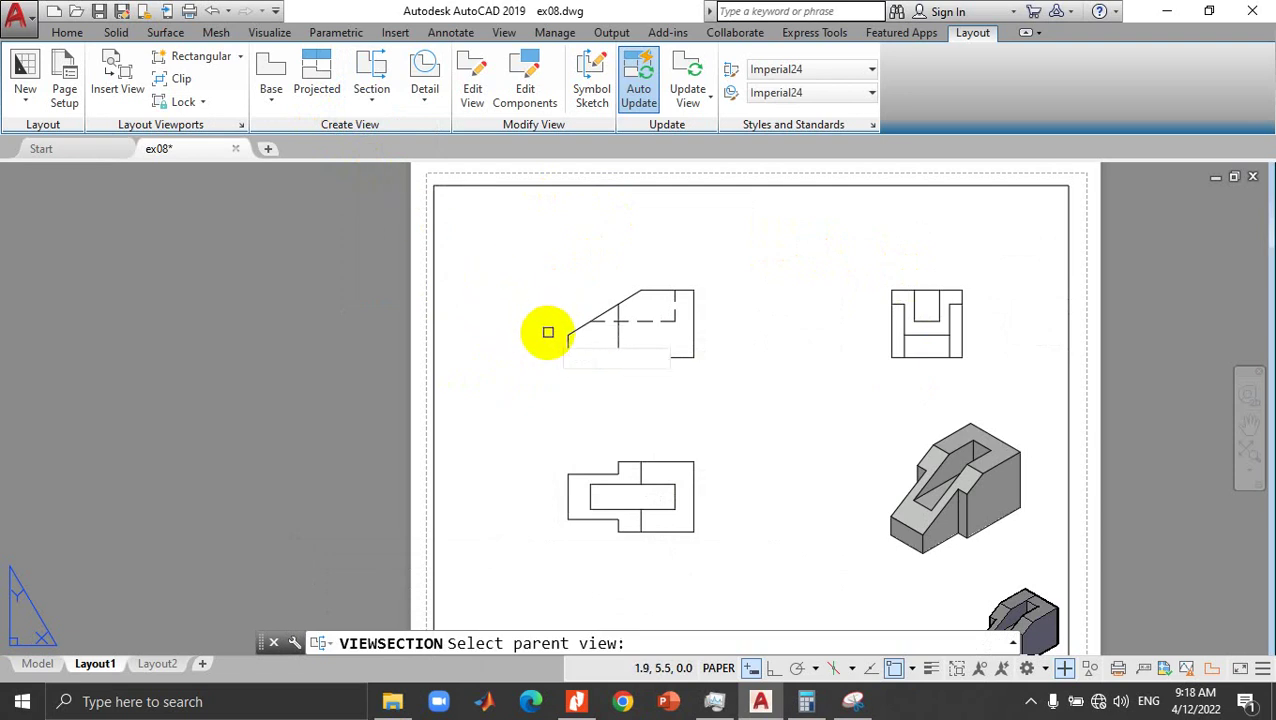
pyautogui.click(614, 337)
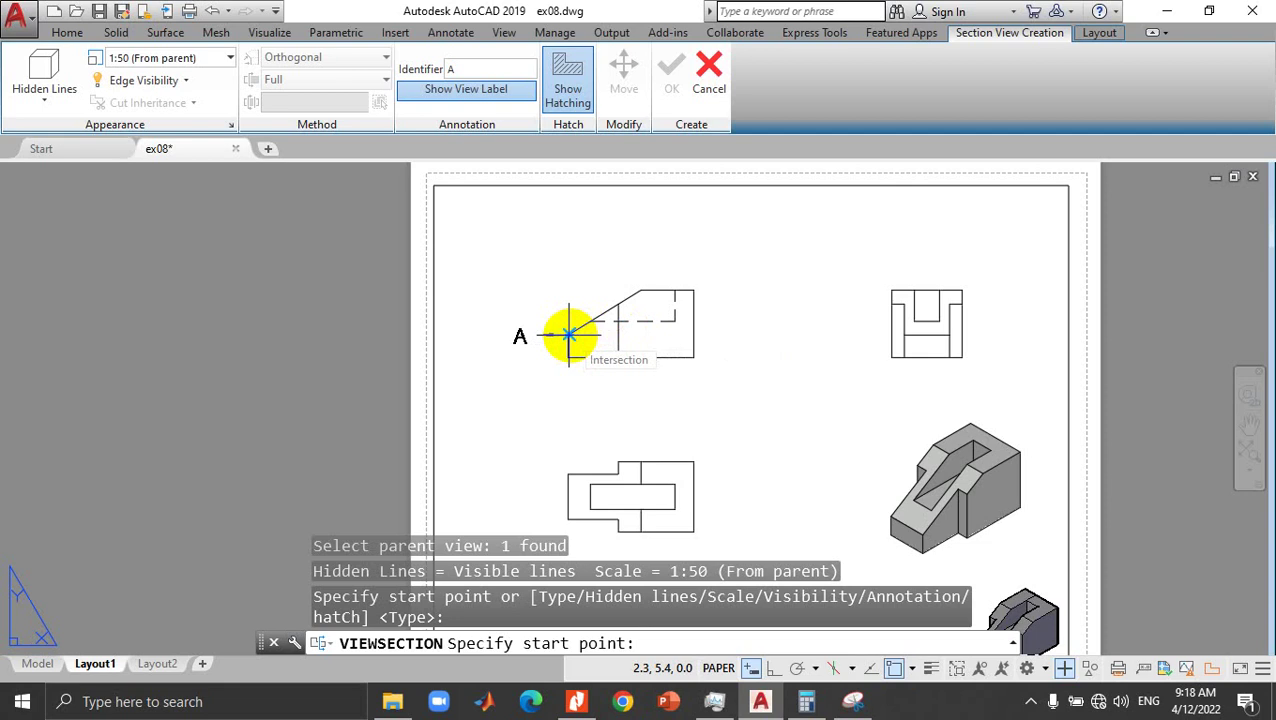
pyautogui.click(569, 335)
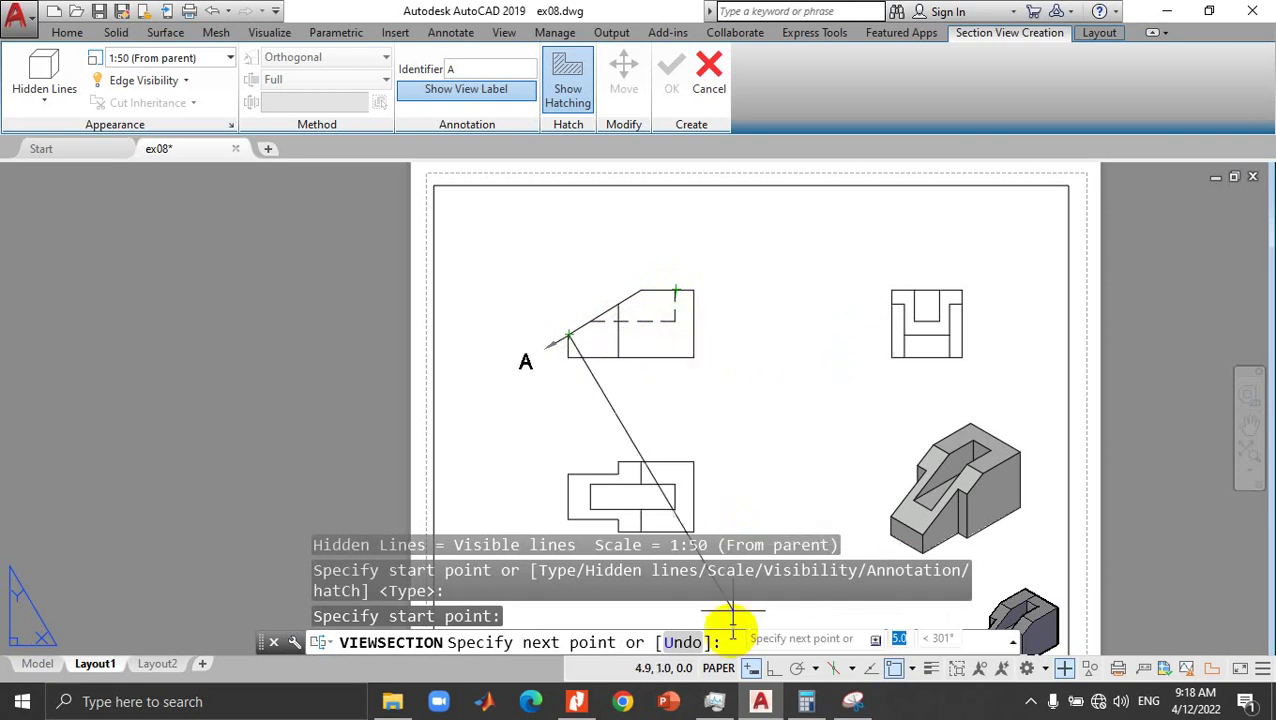
pyautogui.click(773, 668)
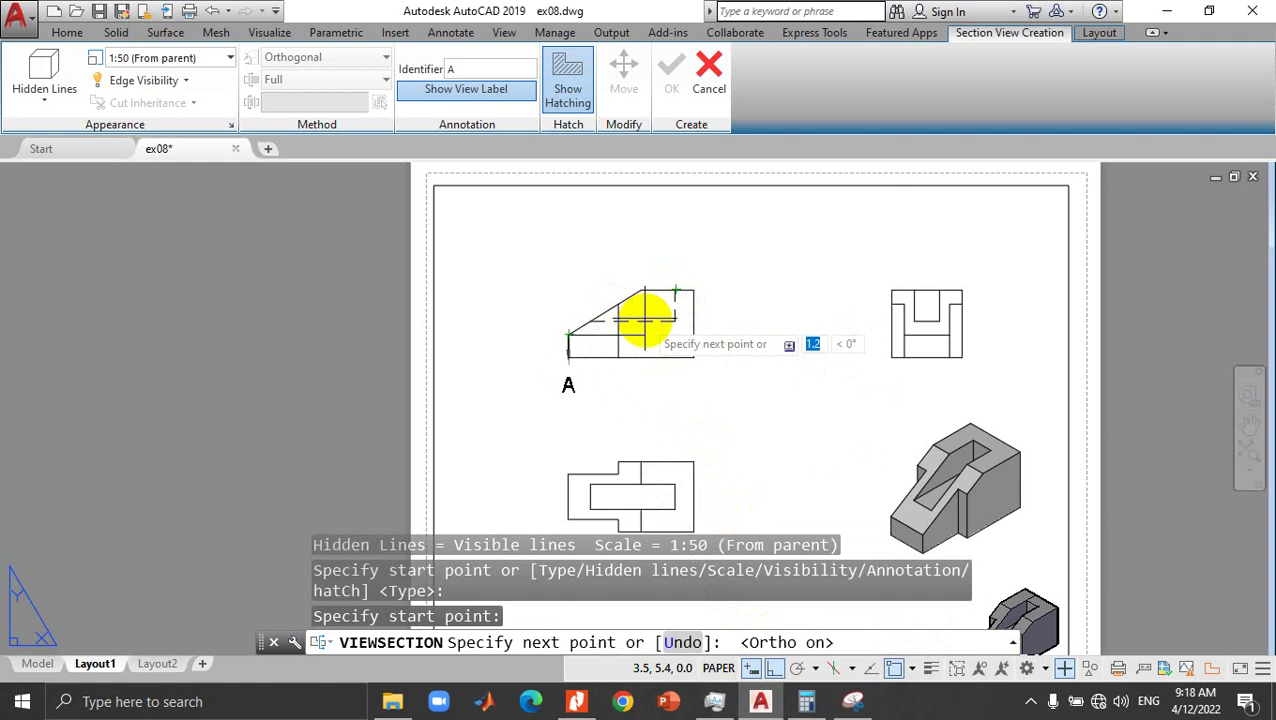
pyautogui.click(655, 323)
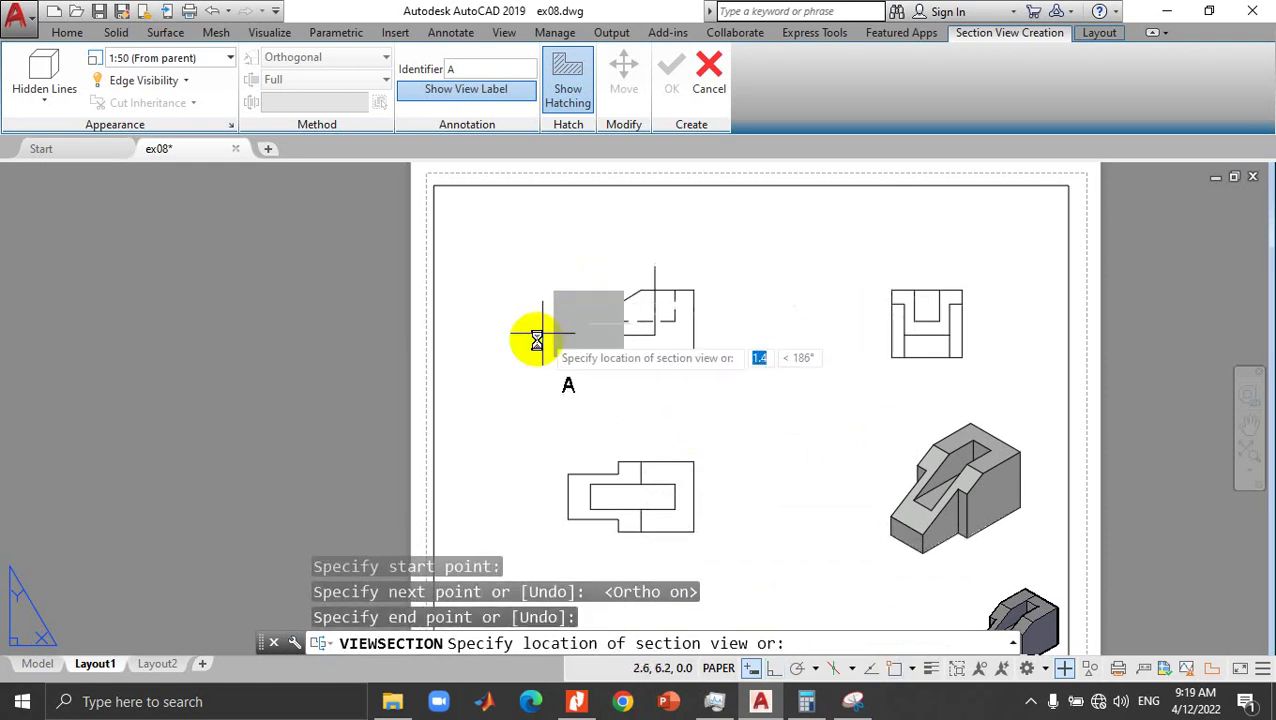
pyautogui.click(826, 324)
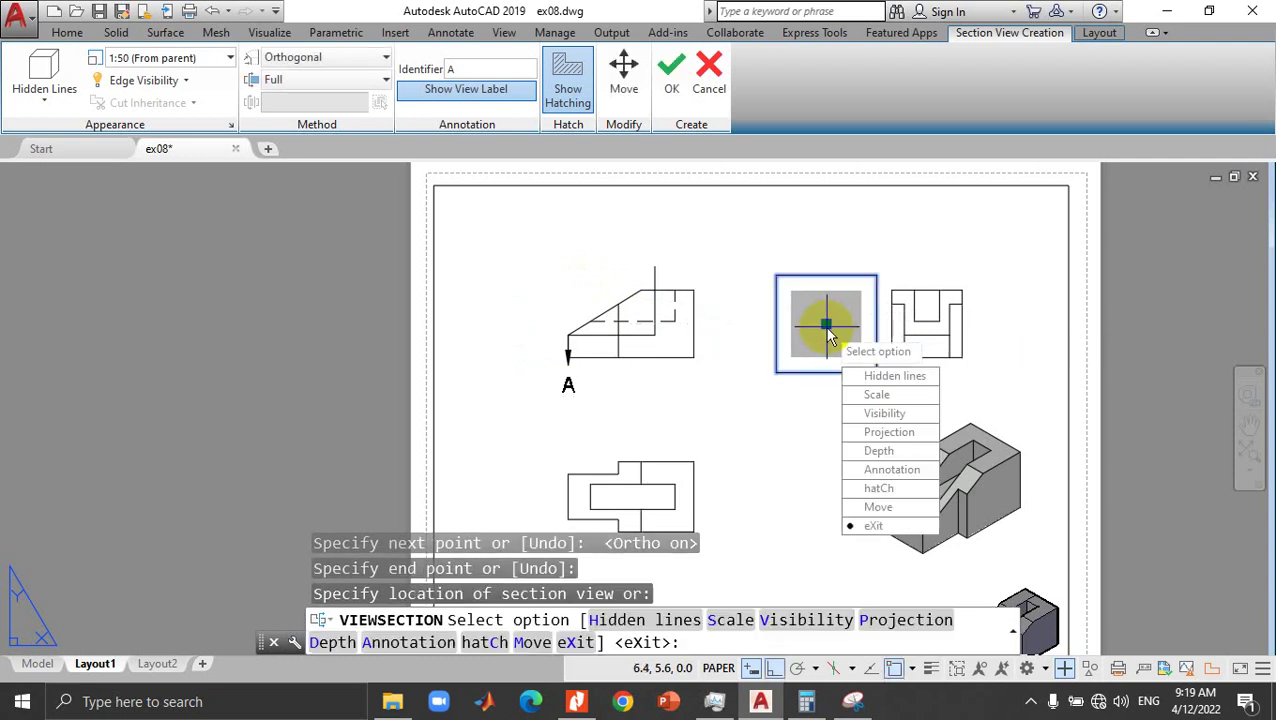
pyautogui.click(866, 525)
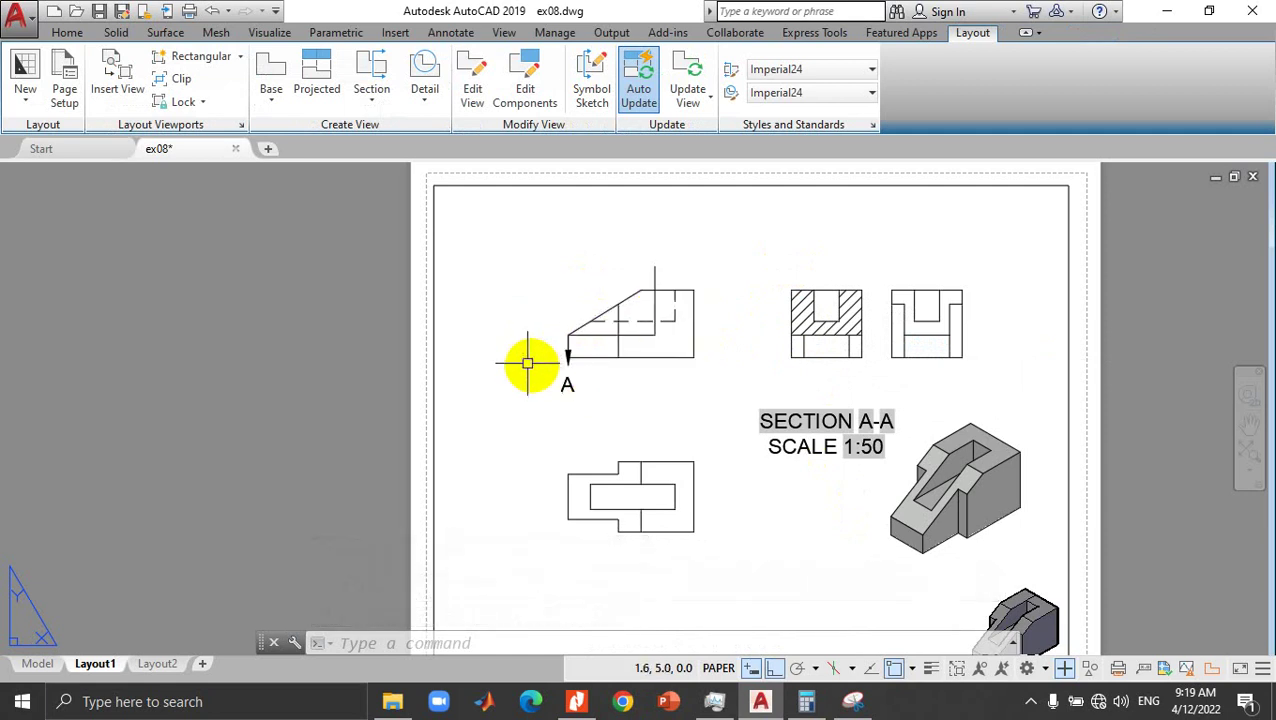
# Step: Stretch the A-A cutting line's left end further left
pyautogui.click(568, 340)
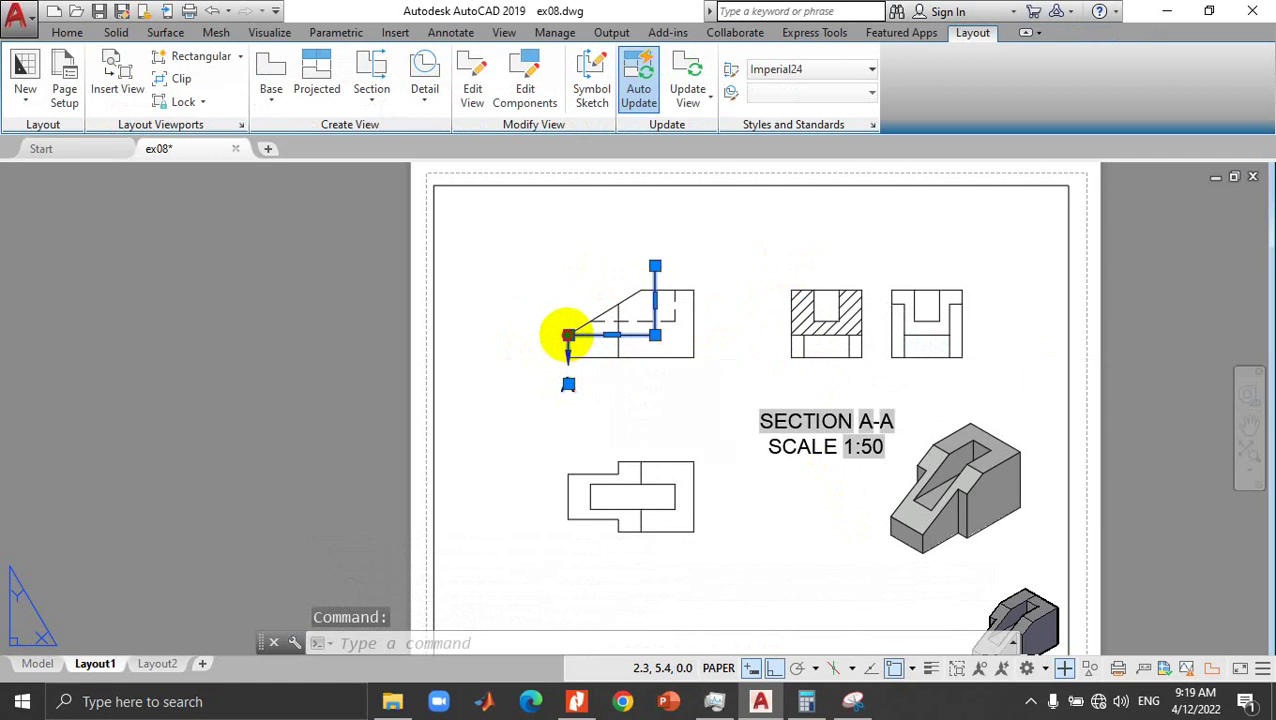
pyautogui.click(568, 336)
pyautogui.click(521, 336)
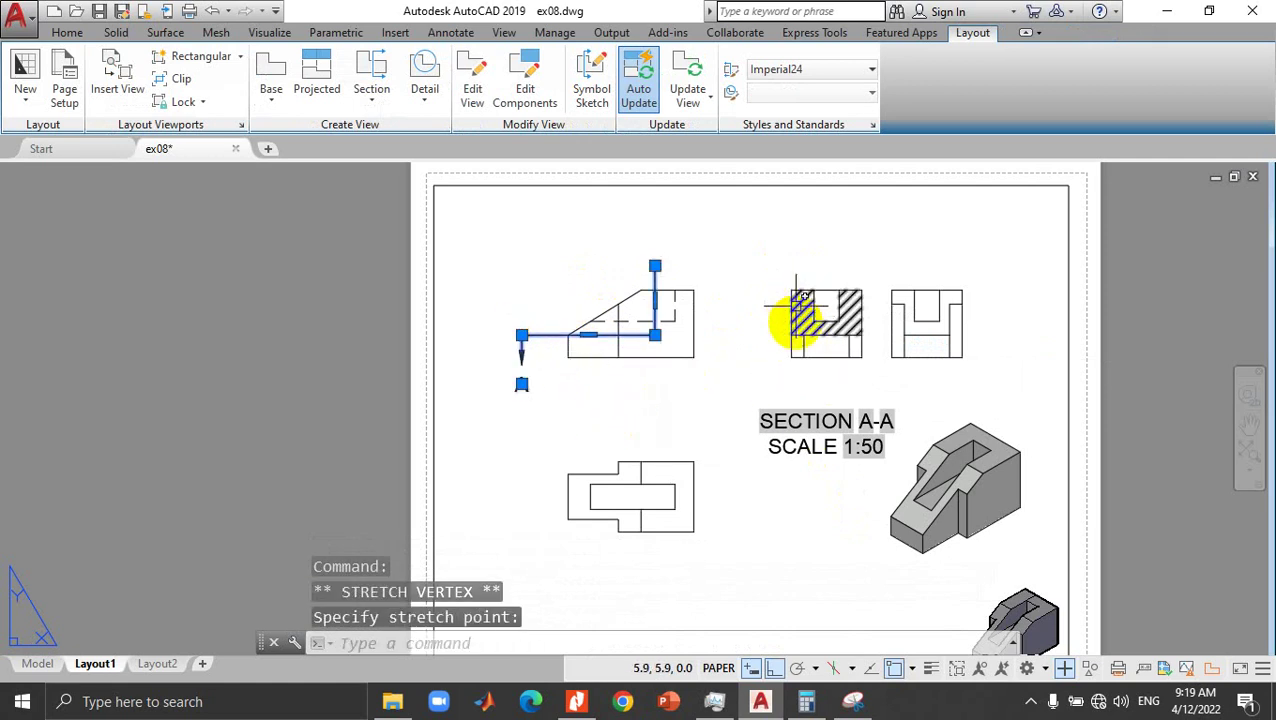
# Step: Review the ex08-Layout1_nosections and ex08-Layout1_fullsections PDFs in Nitro, then return to AutoCAD
pyautogui.click(582, 704)
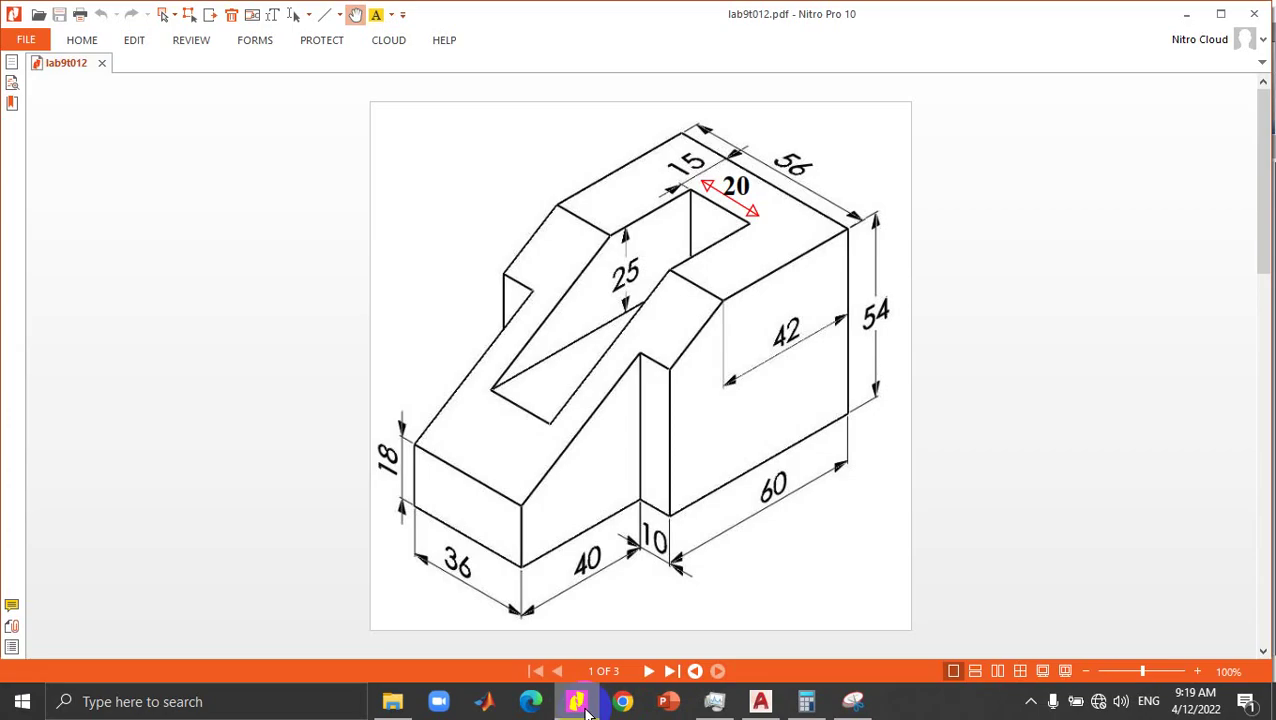
pyautogui.click(397, 702)
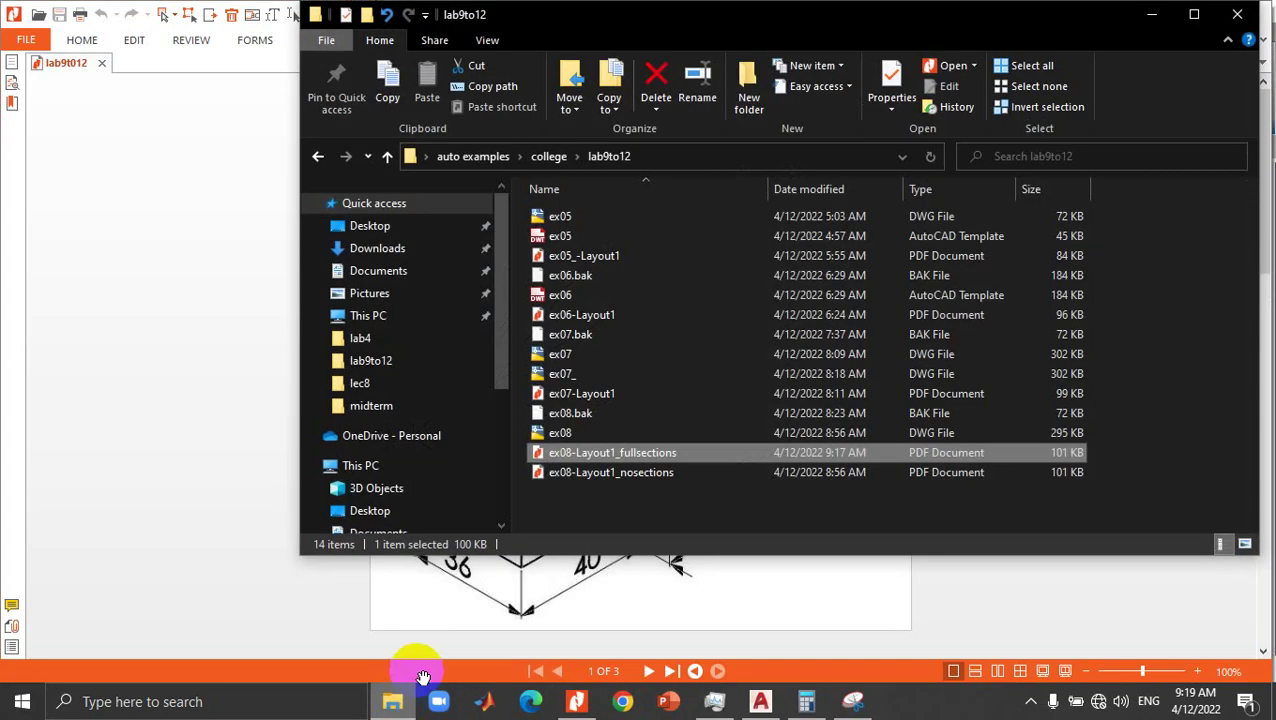
pyautogui.click(557, 474)
pyautogui.doubleClick(557, 474)
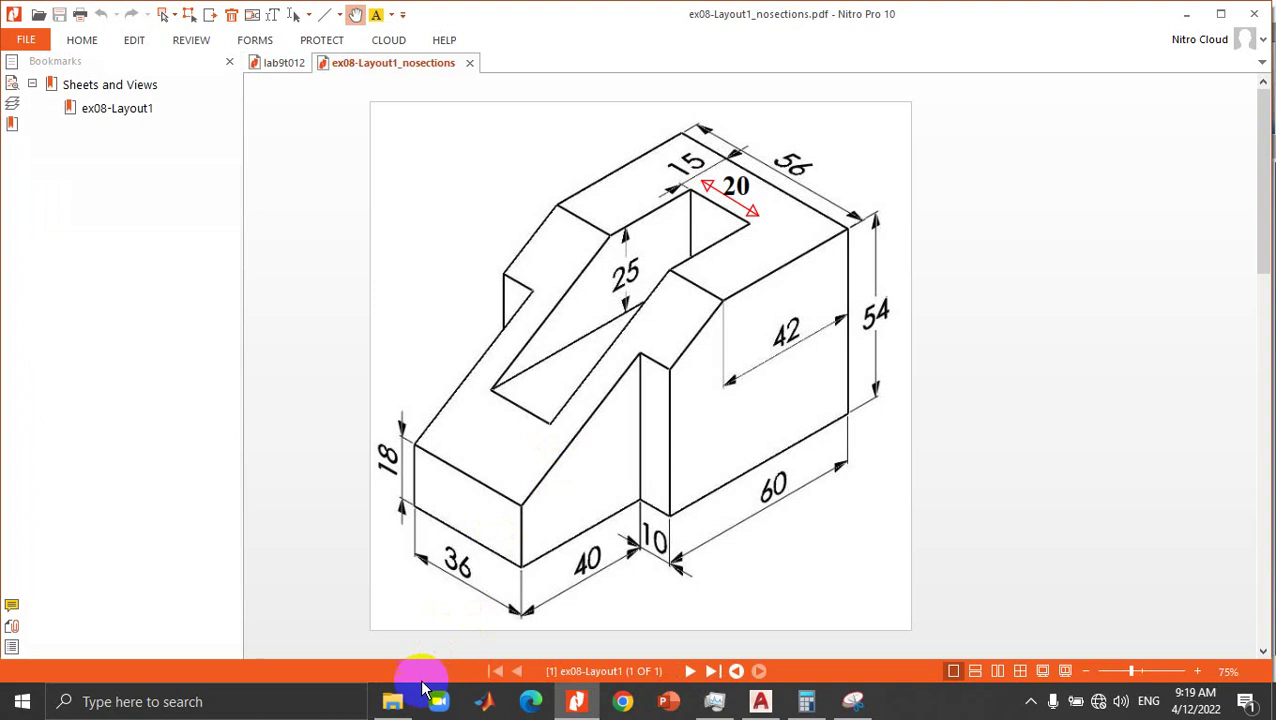
pyautogui.click(397, 700)
pyautogui.doubleClick(565, 453)
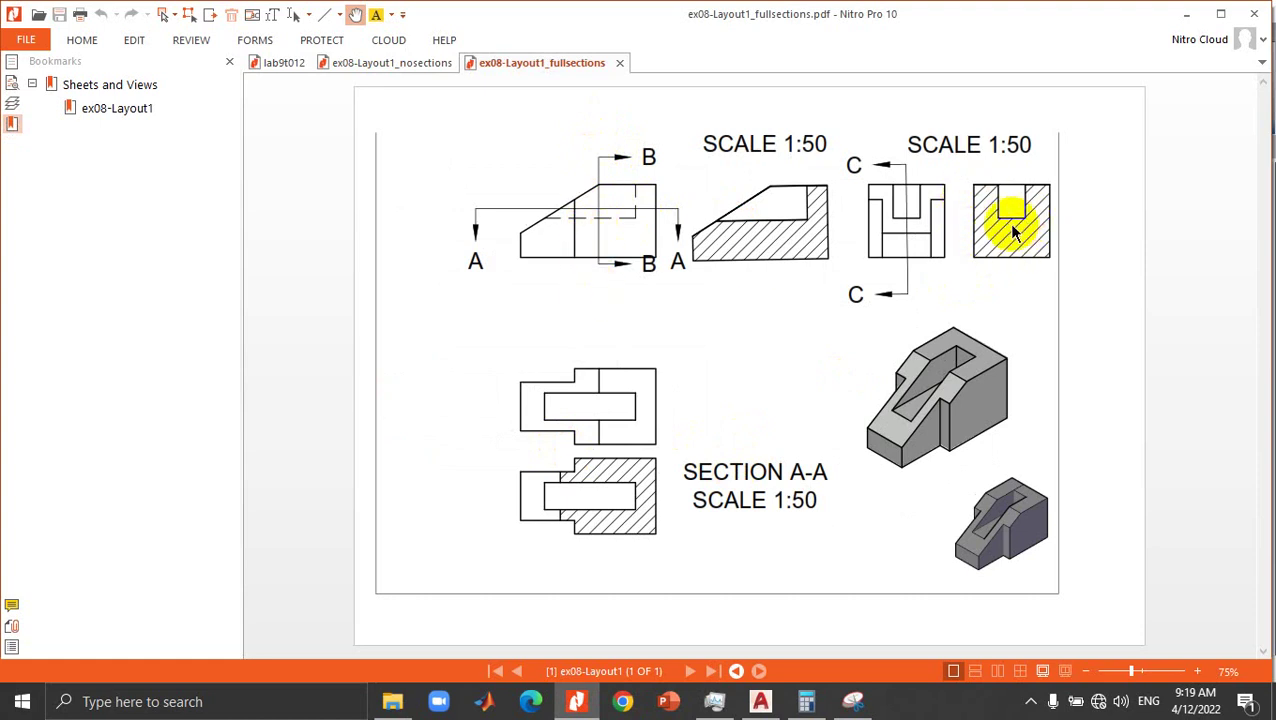
pyautogui.click(758, 700)
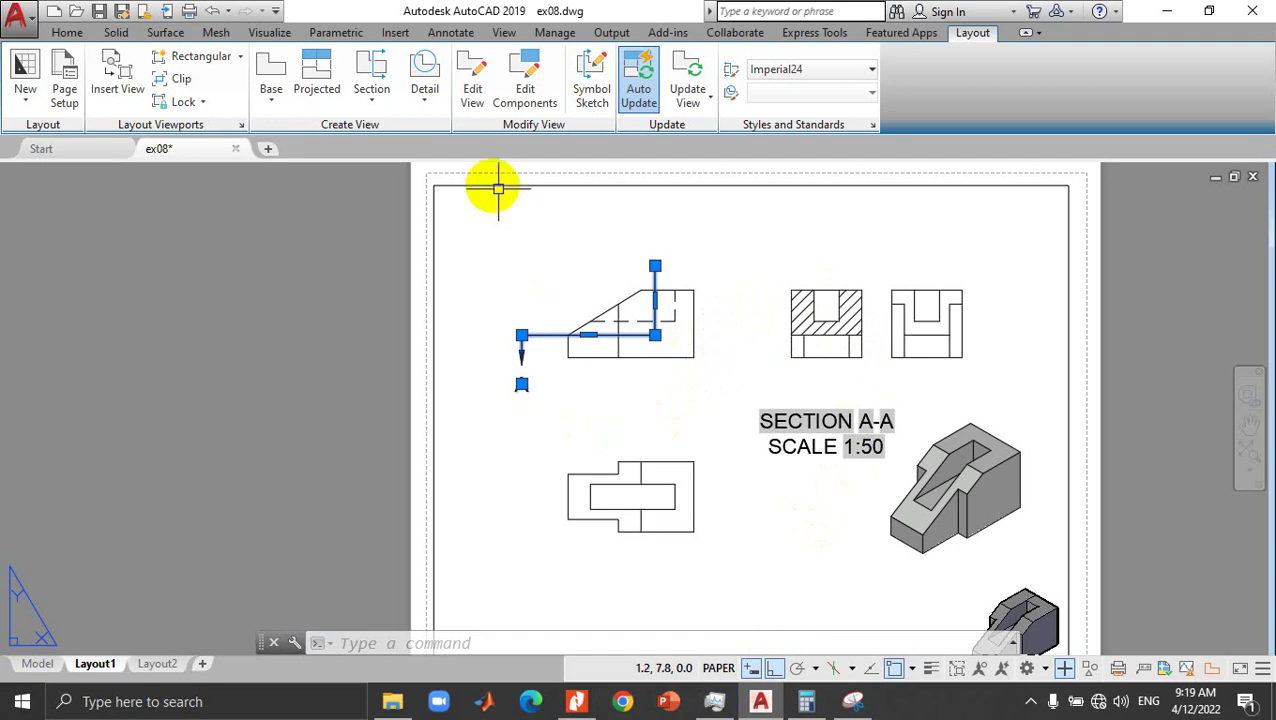
# Step: Move the SECTION A-A label up above the section view
pyautogui.click(468, 186)
pyautogui.click(482, 237)
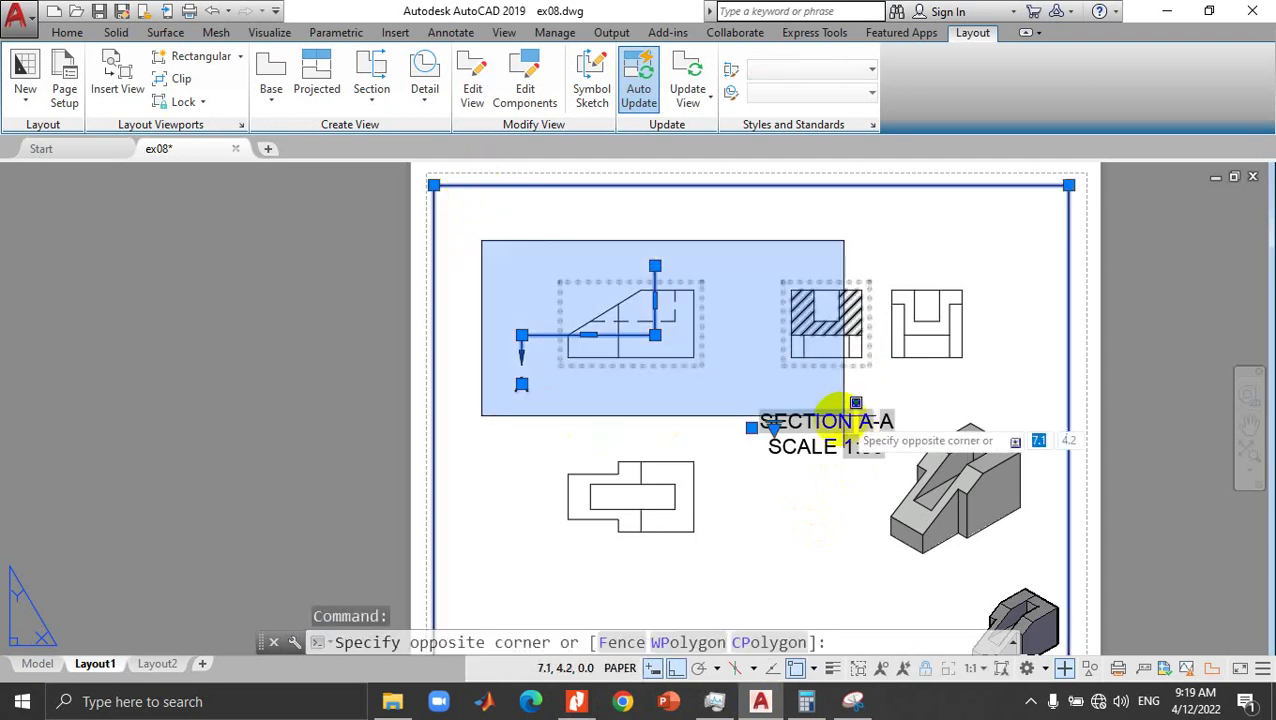
pyautogui.click(815, 418)
pyautogui.press('Escape')
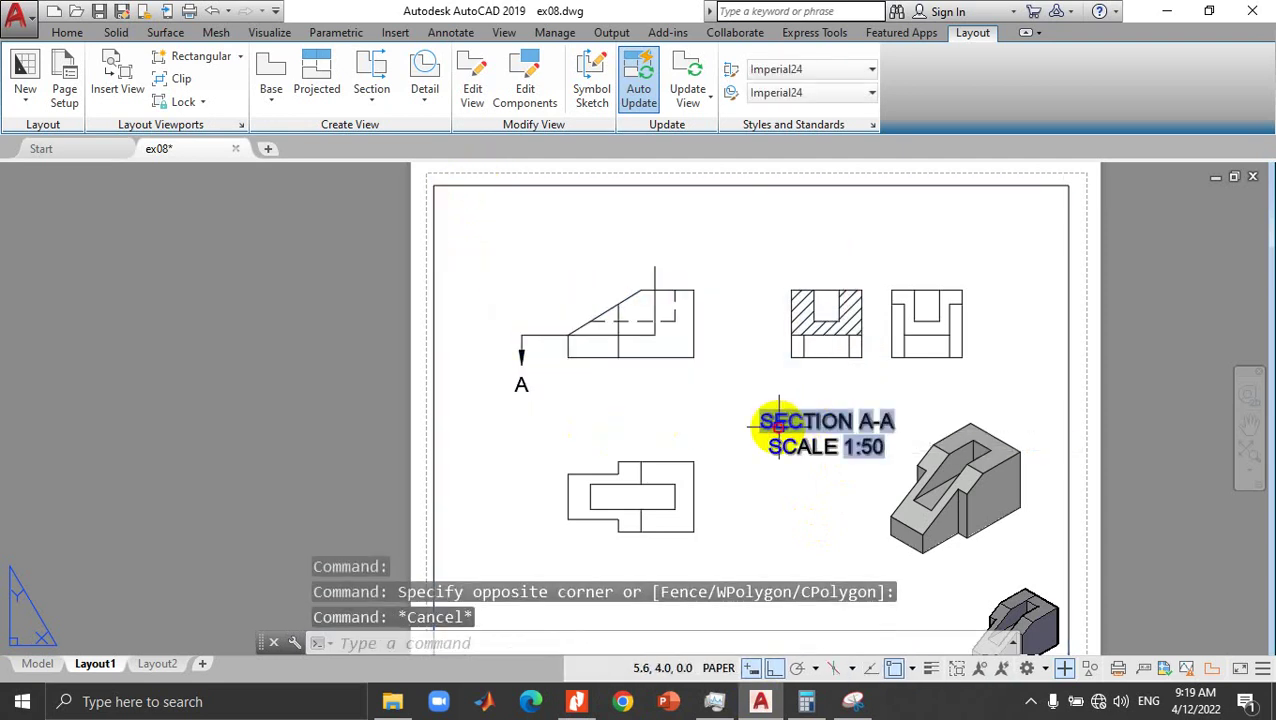
pyautogui.click(780, 420)
pyautogui.click(827, 413)
pyautogui.click(827, 298)
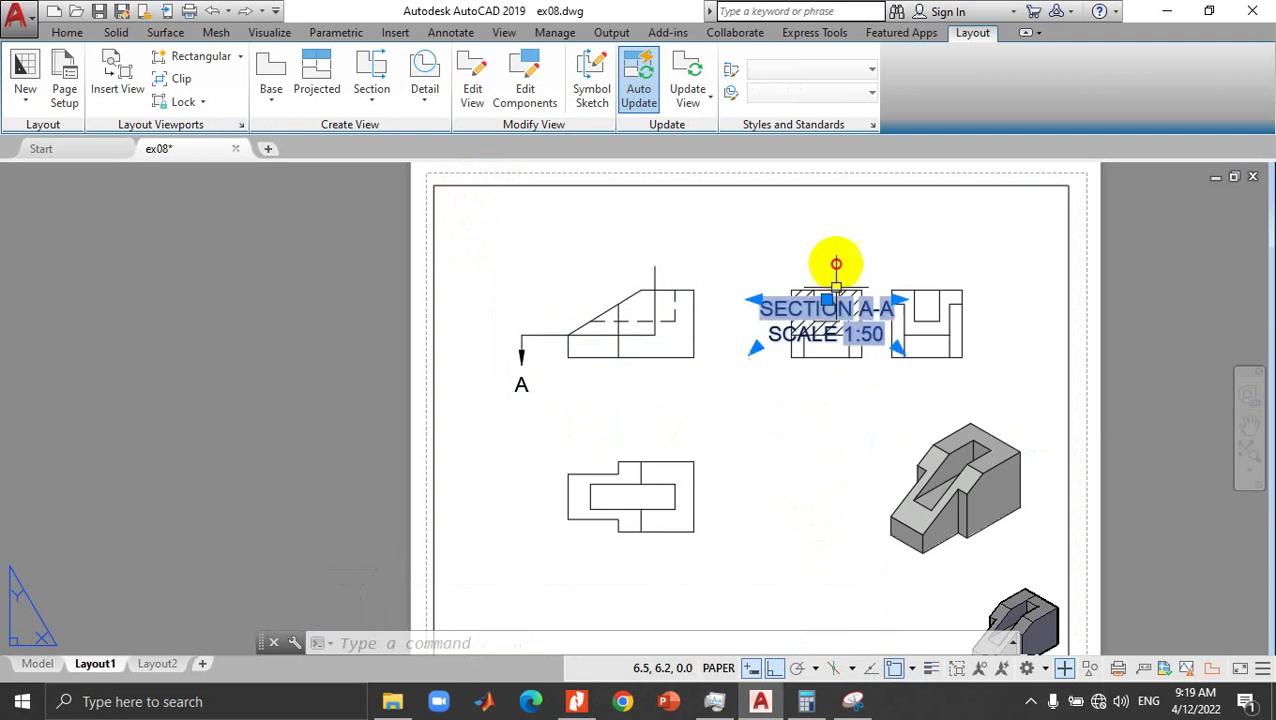
# Step: Move the hatched section A-A view to the right of the side view
pyautogui.click(1050, 196)
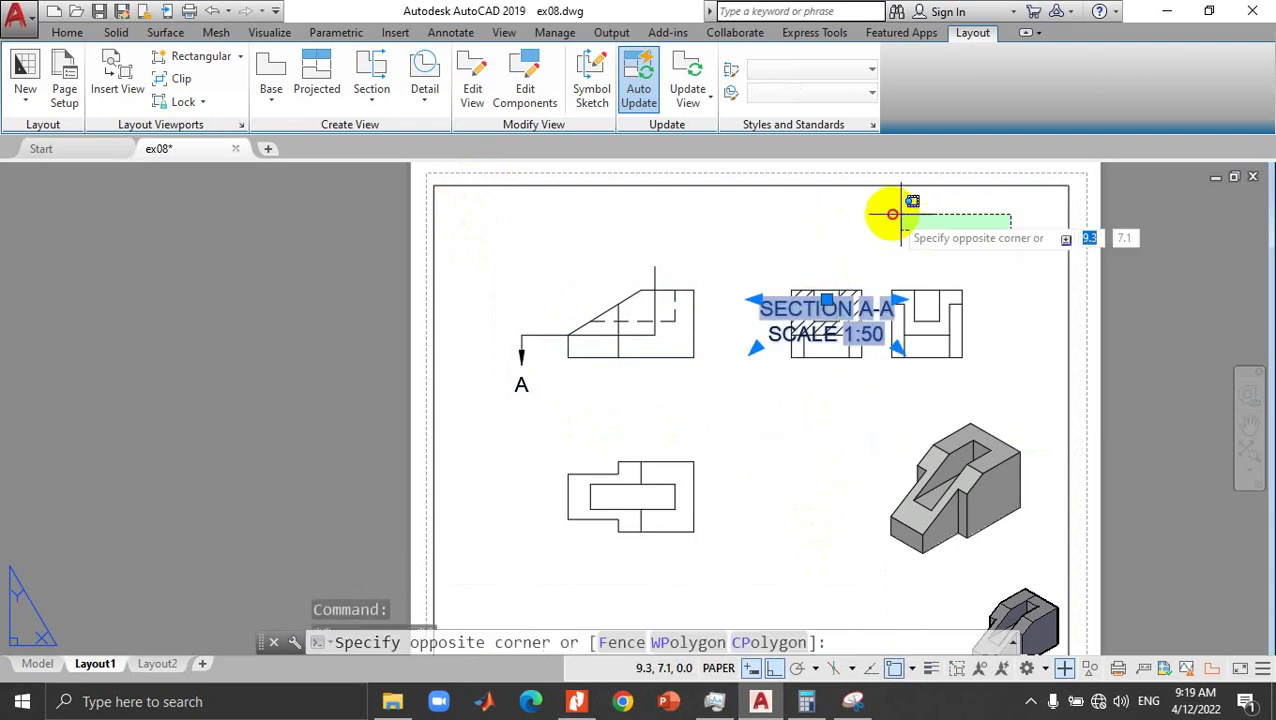
pyautogui.click(845, 222)
pyautogui.click(845, 233)
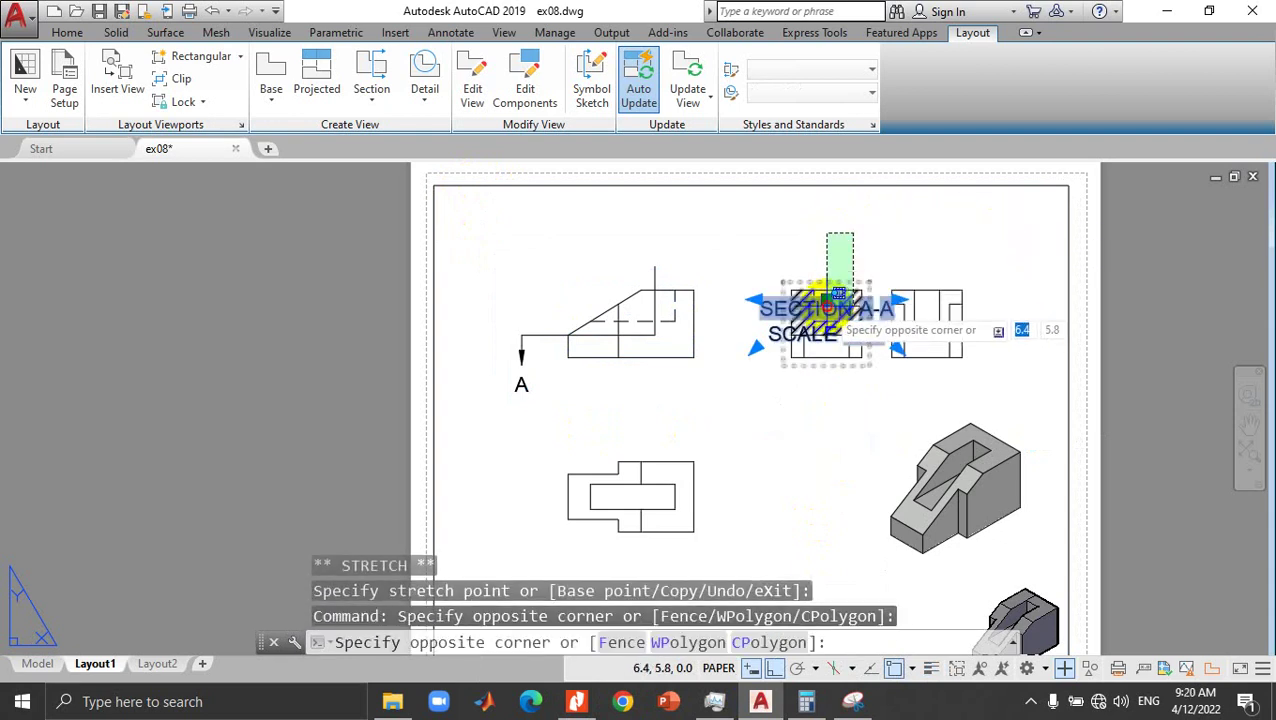
pyautogui.click(827, 300)
pyautogui.press('Escape')
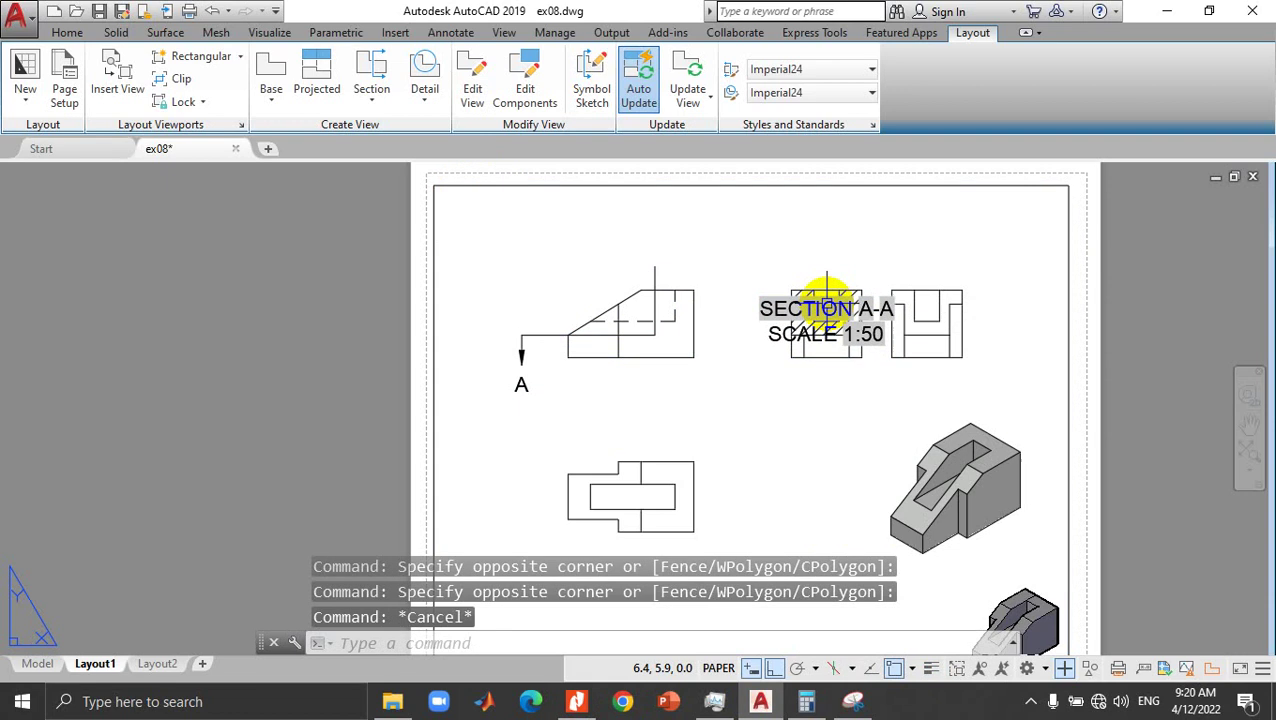
pyautogui.press('Escape')
pyautogui.click(827, 299)
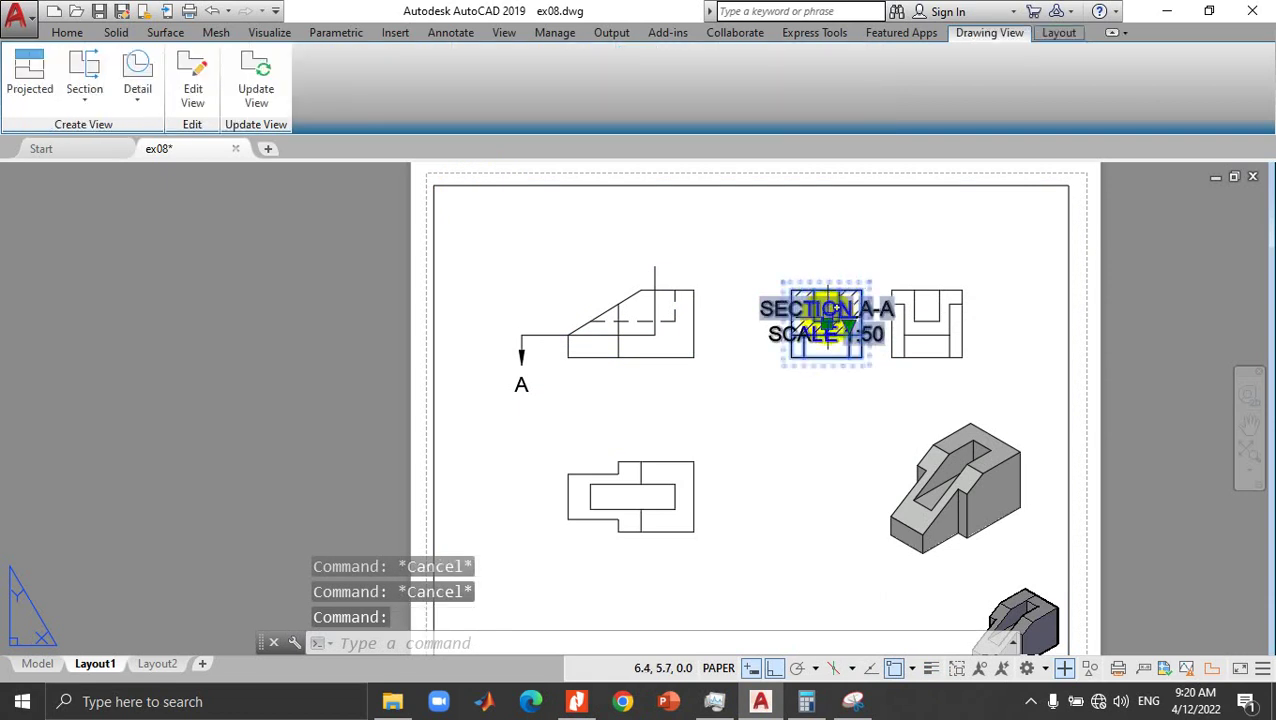
pyautogui.click(827, 318)
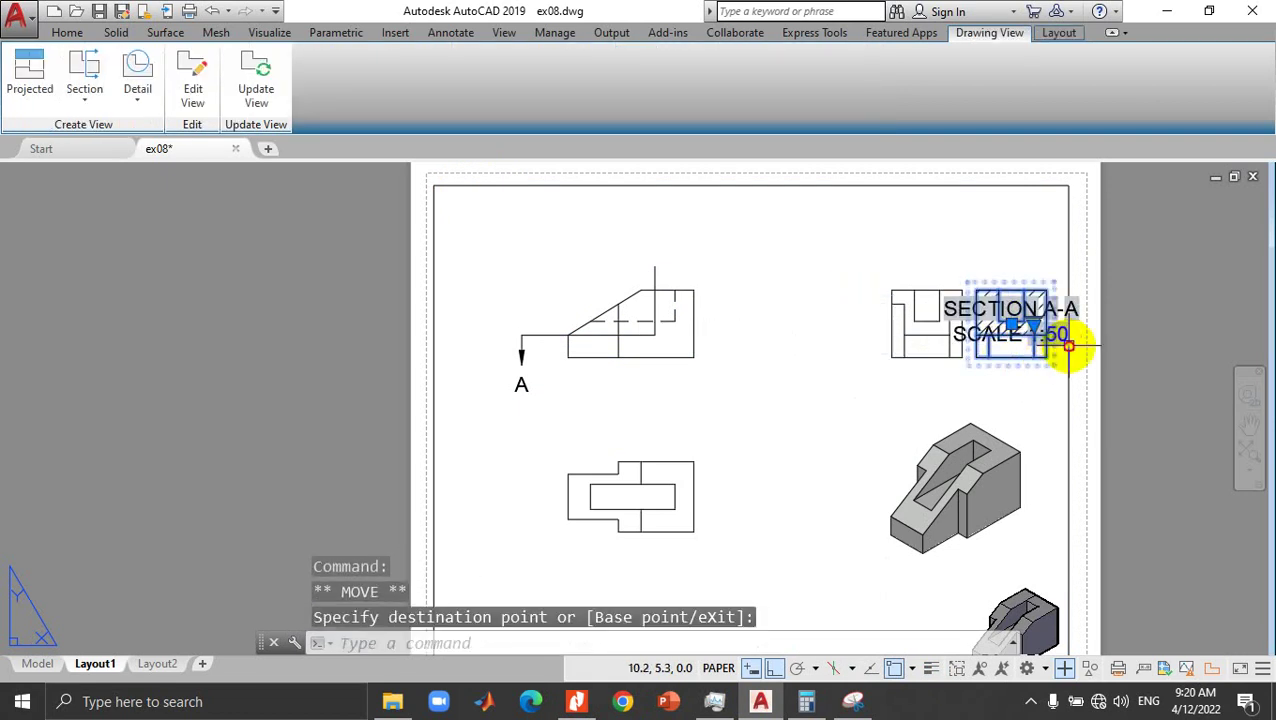
pyautogui.click(1045, 344)
pyautogui.press('Escape')
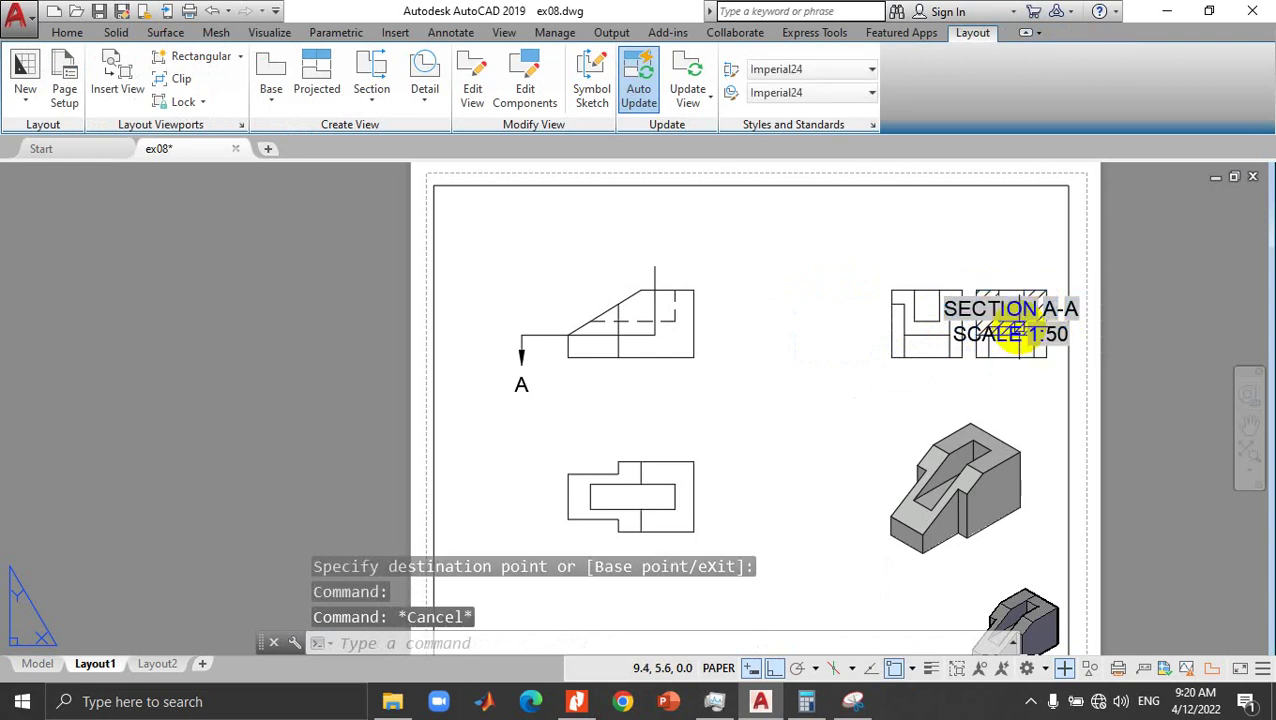
# Step: Place the SECTION A-A label at the top right of the sheet
pyautogui.click(1043, 318)
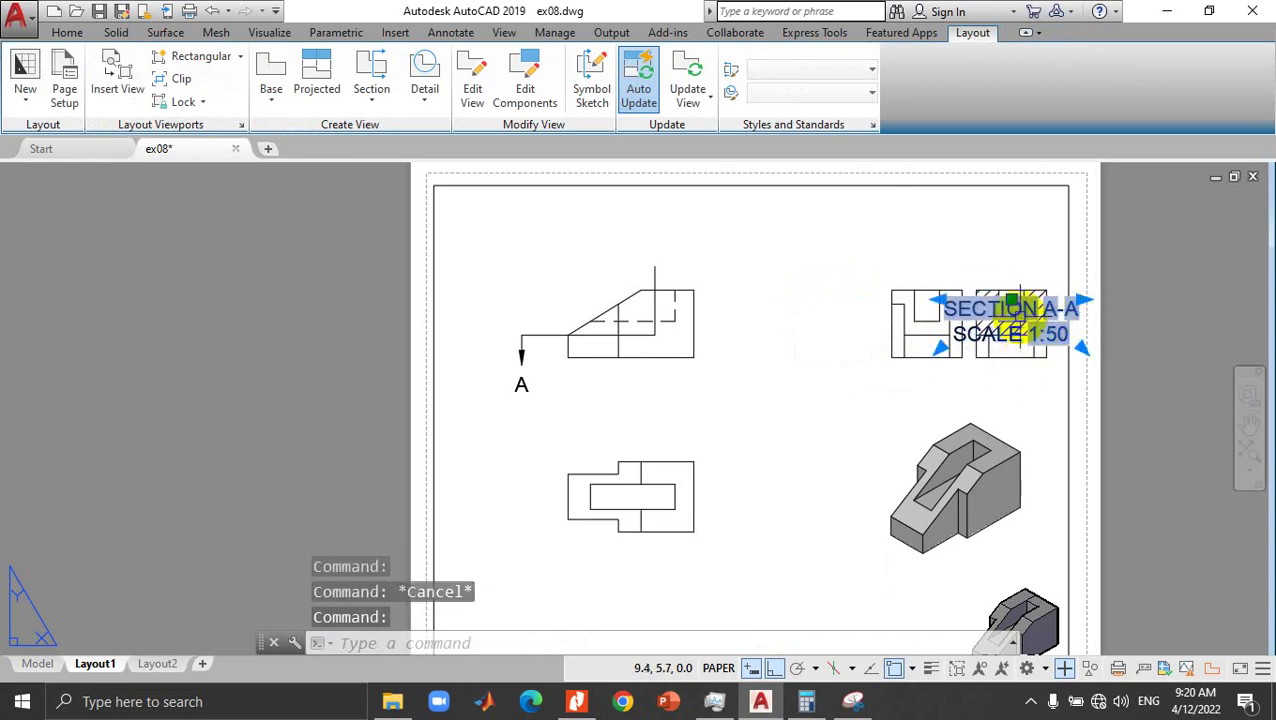
pyautogui.click(1012, 299)
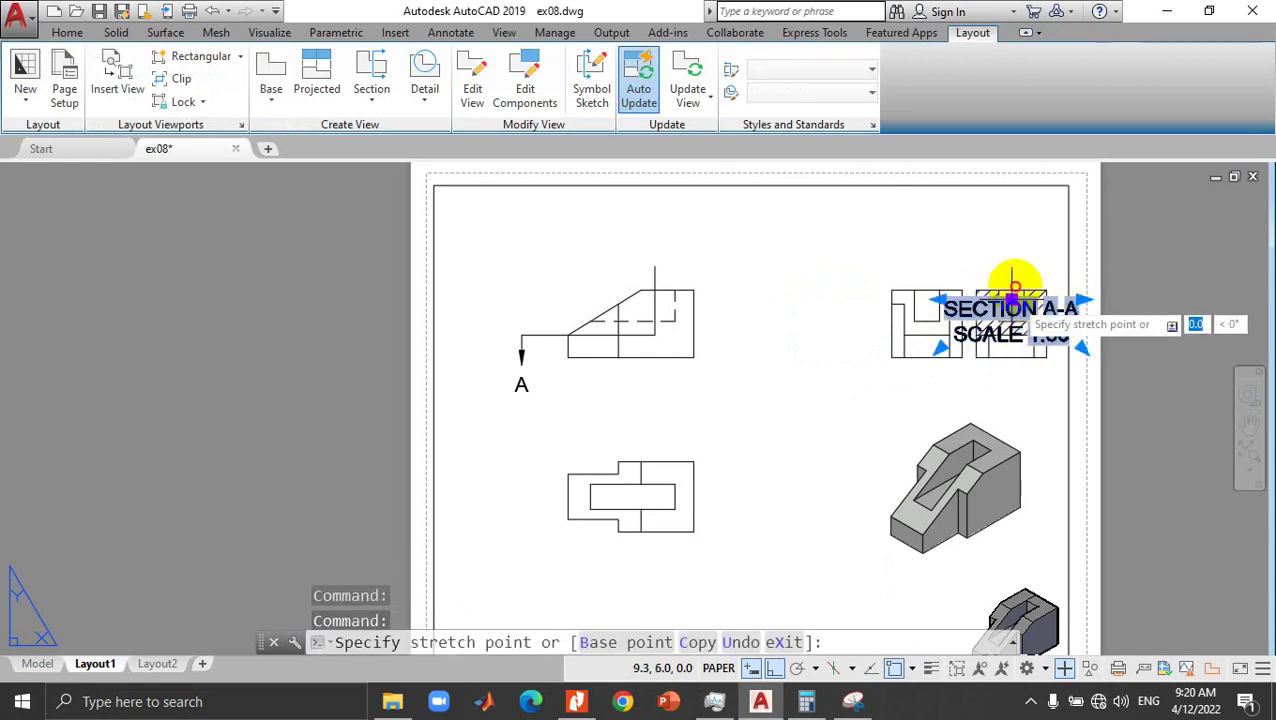
pyautogui.click(957, 228)
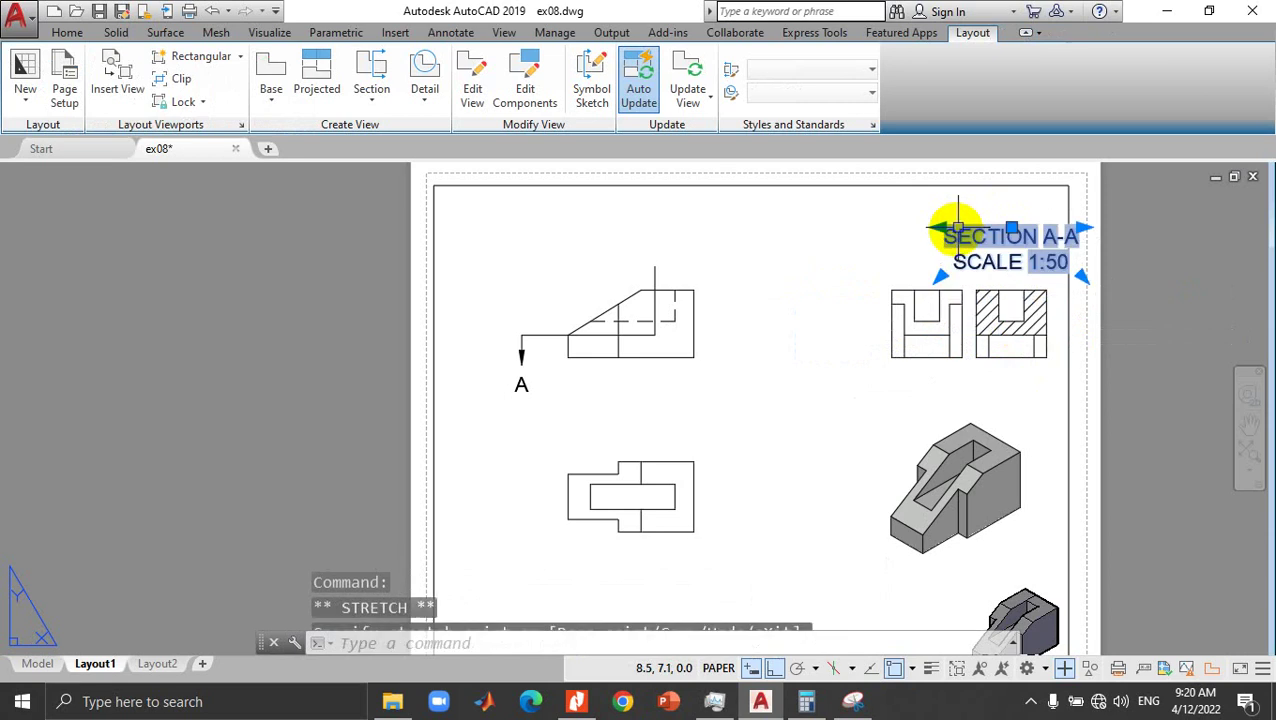
# Step: Shift the side view, section A-A and its label slightly left to sit snugly together
pyautogui.click(922, 313)
pyautogui.press('space')
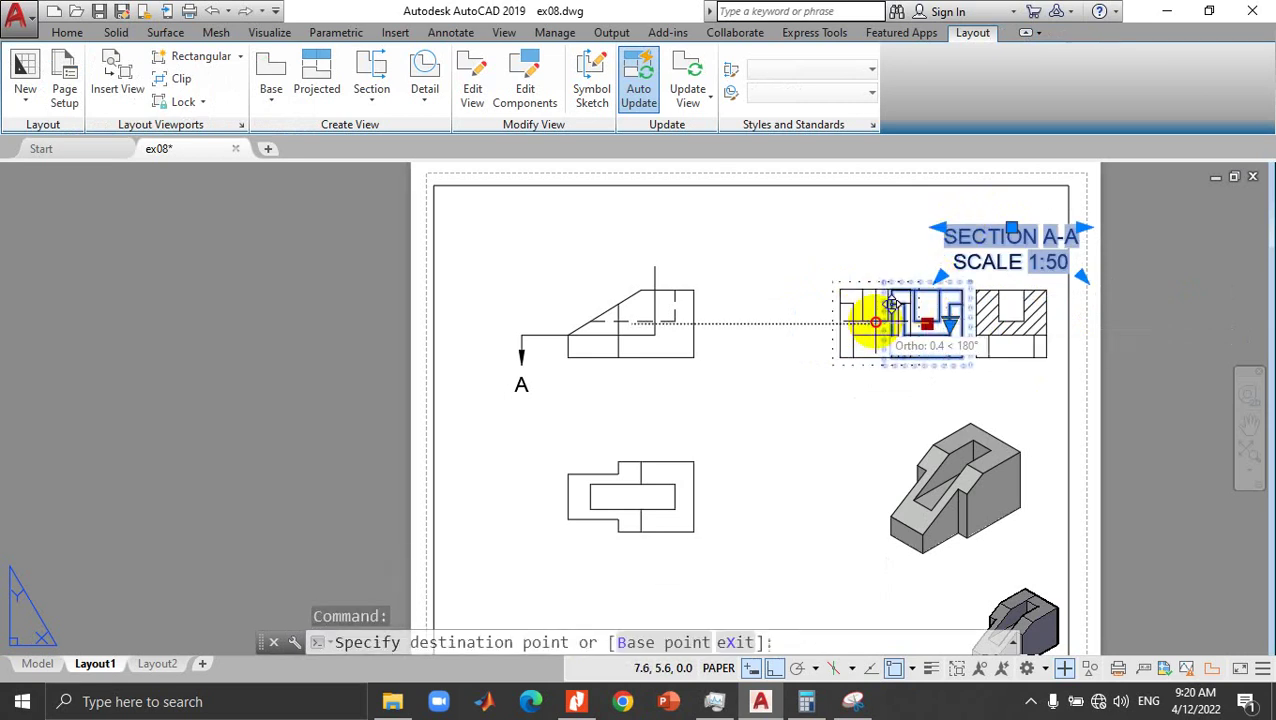
pyautogui.click(1011, 313)
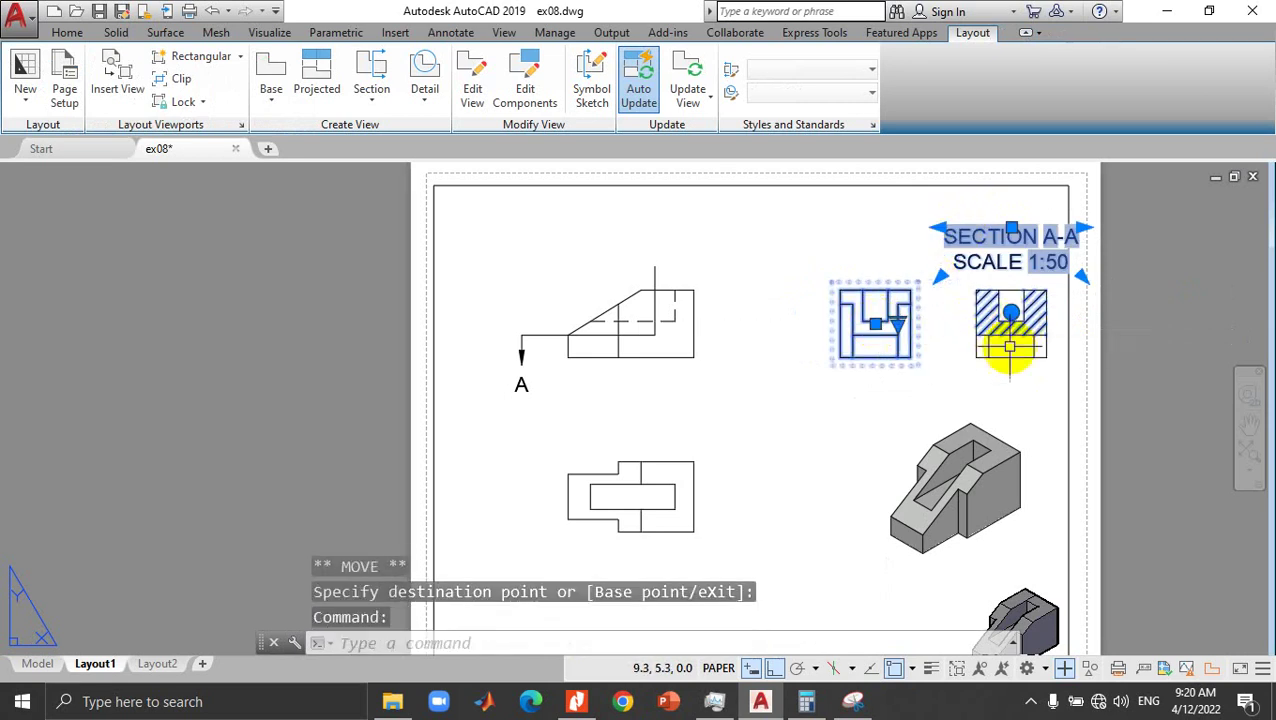
pyautogui.click(1008, 358)
pyautogui.click(1013, 365)
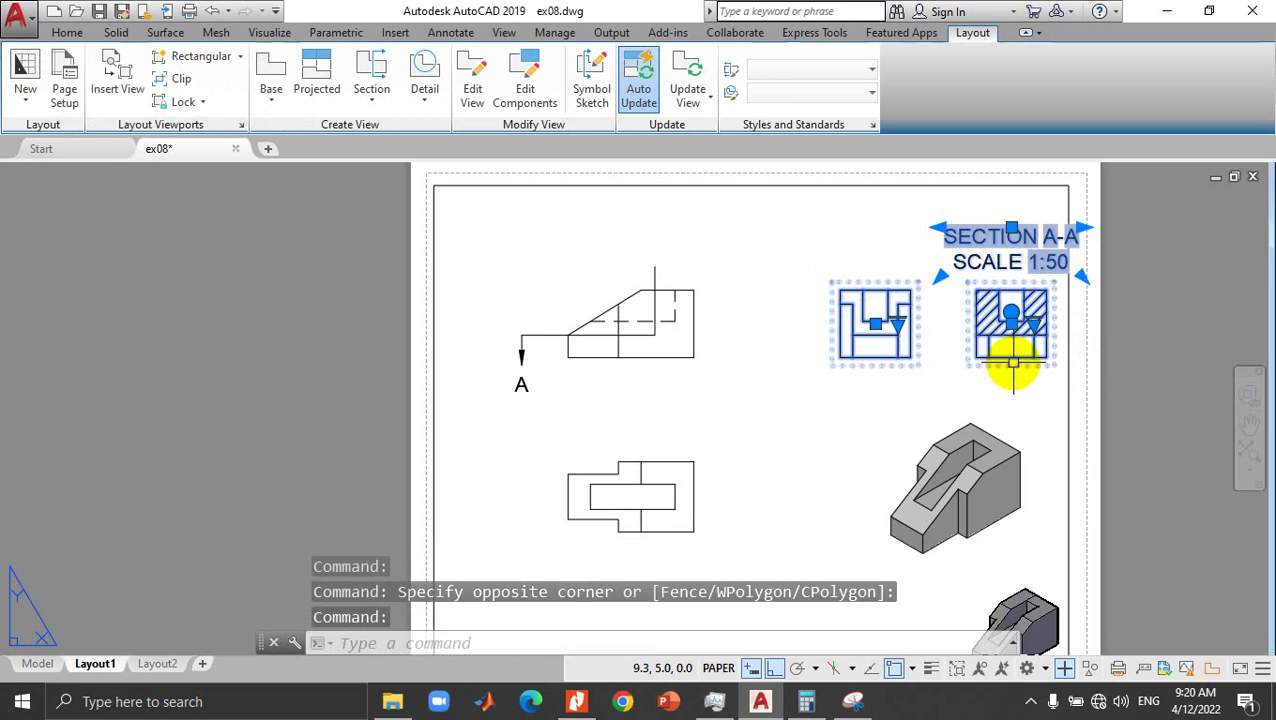
pyautogui.click(1011, 313)
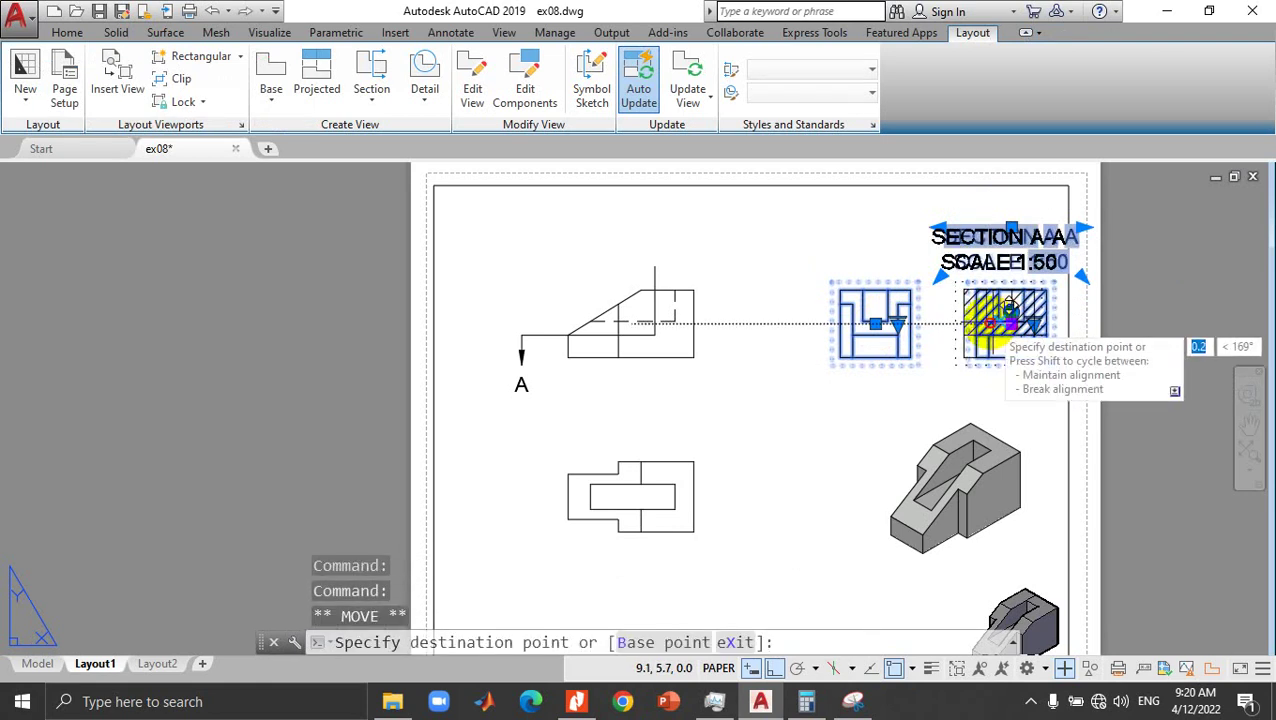
pyautogui.click(973, 315)
pyautogui.click(919, 418)
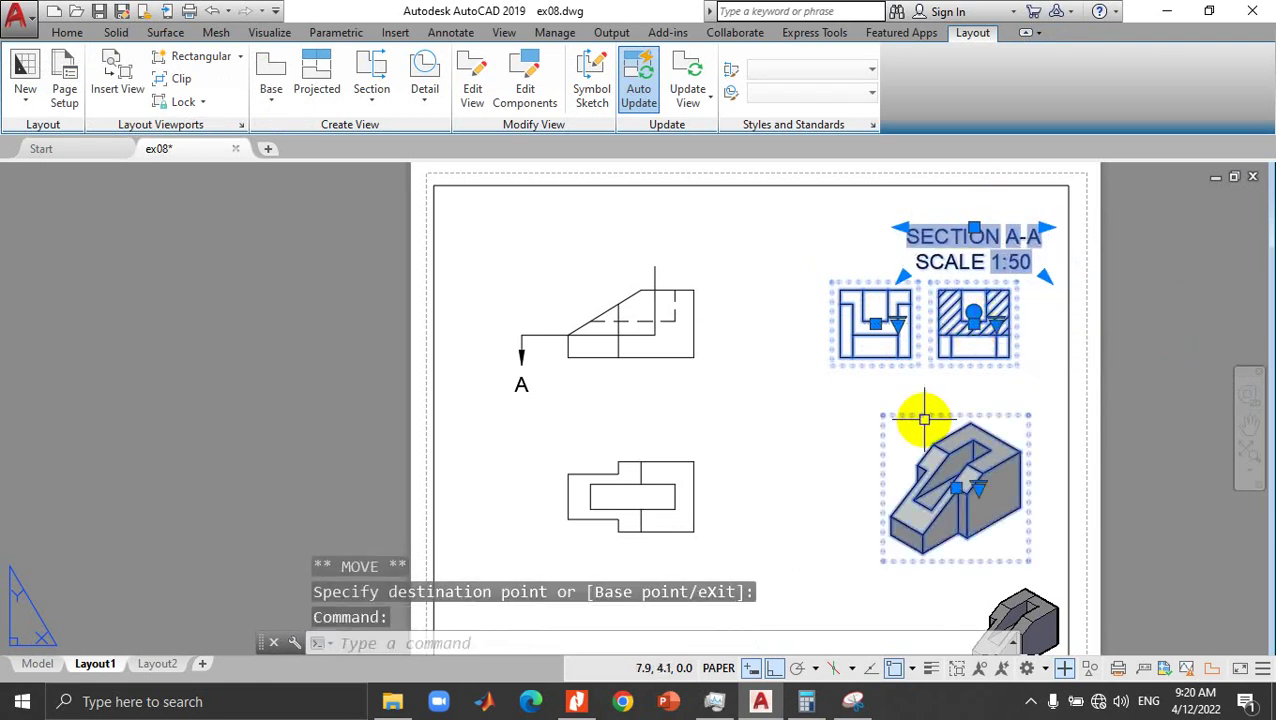
pyautogui.press('Escape')
pyautogui.press('Escape')
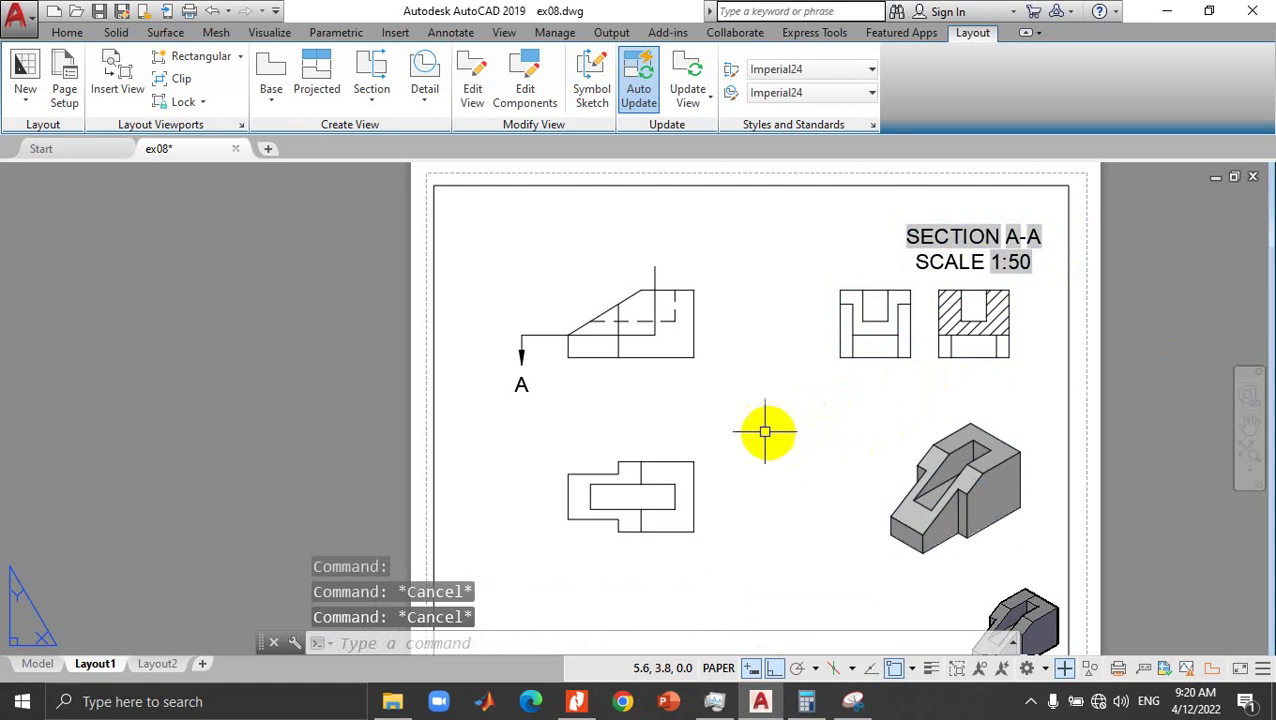
pyautogui.click(399, 105)
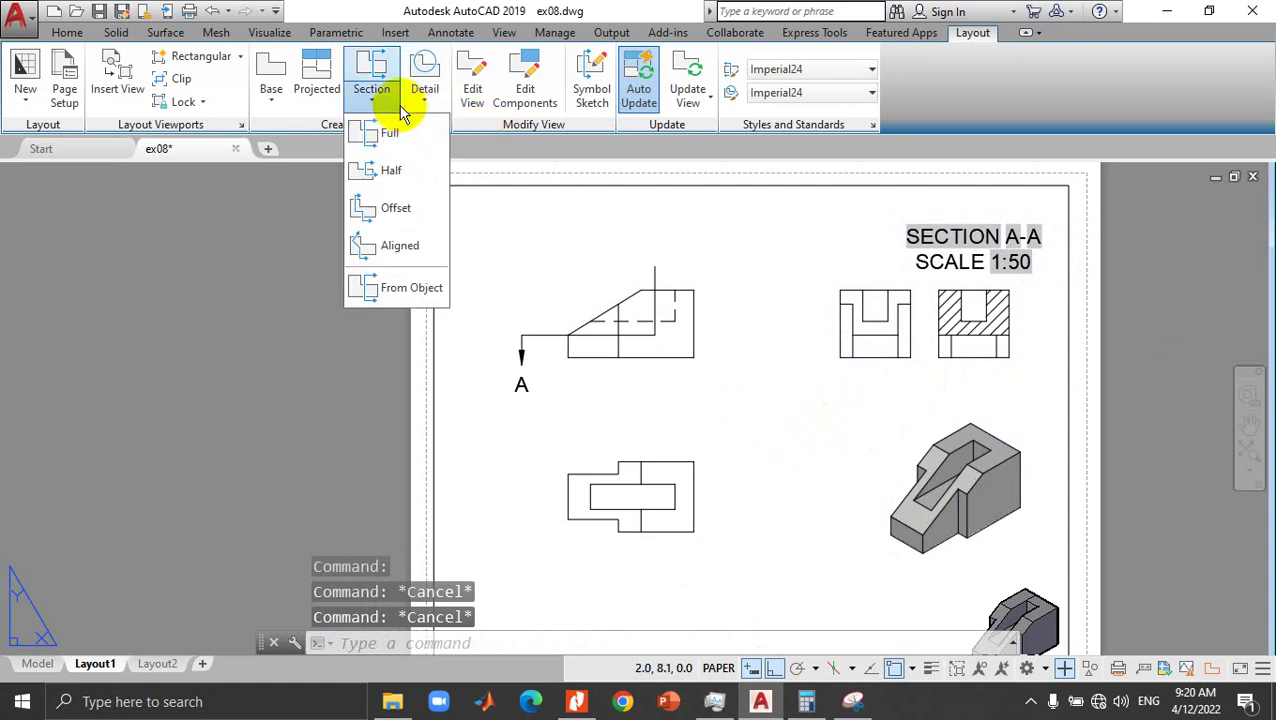
# Step: Create section B-B from a bent cutting line through the front view, placed above the plan view
pyautogui.click(390, 172)
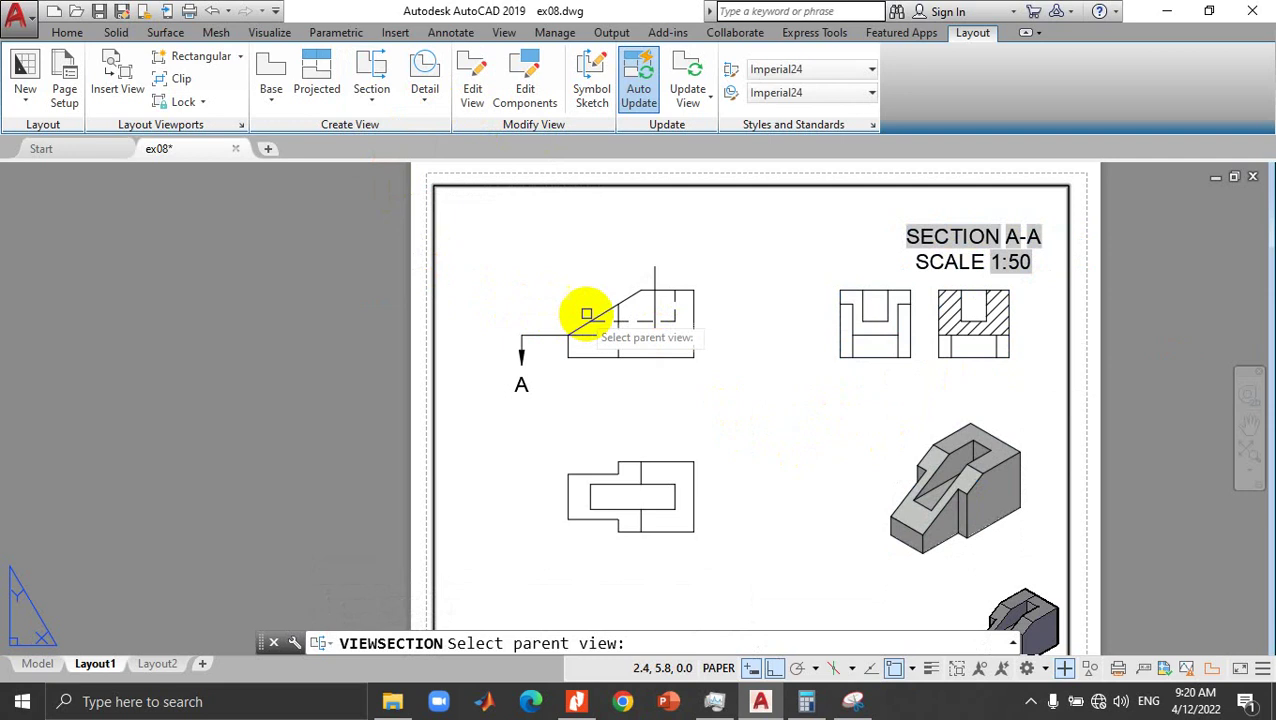
pyautogui.click(700, 321)
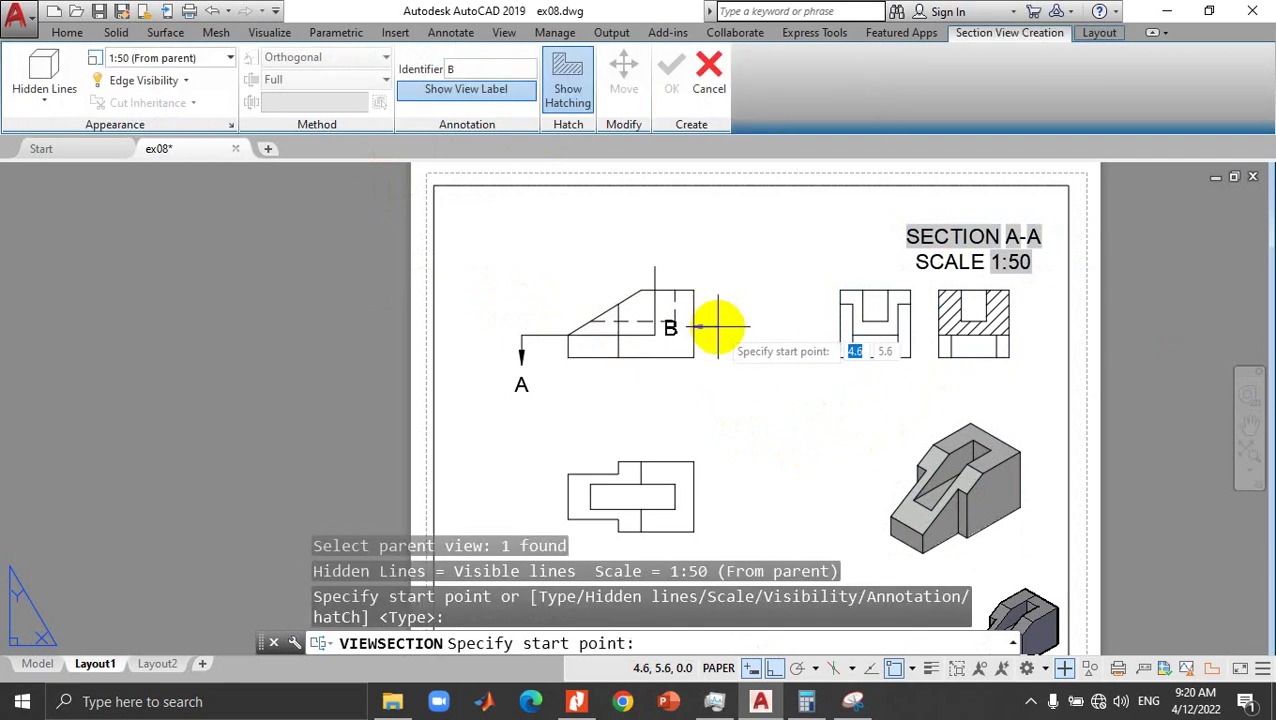
pyautogui.click(718, 325)
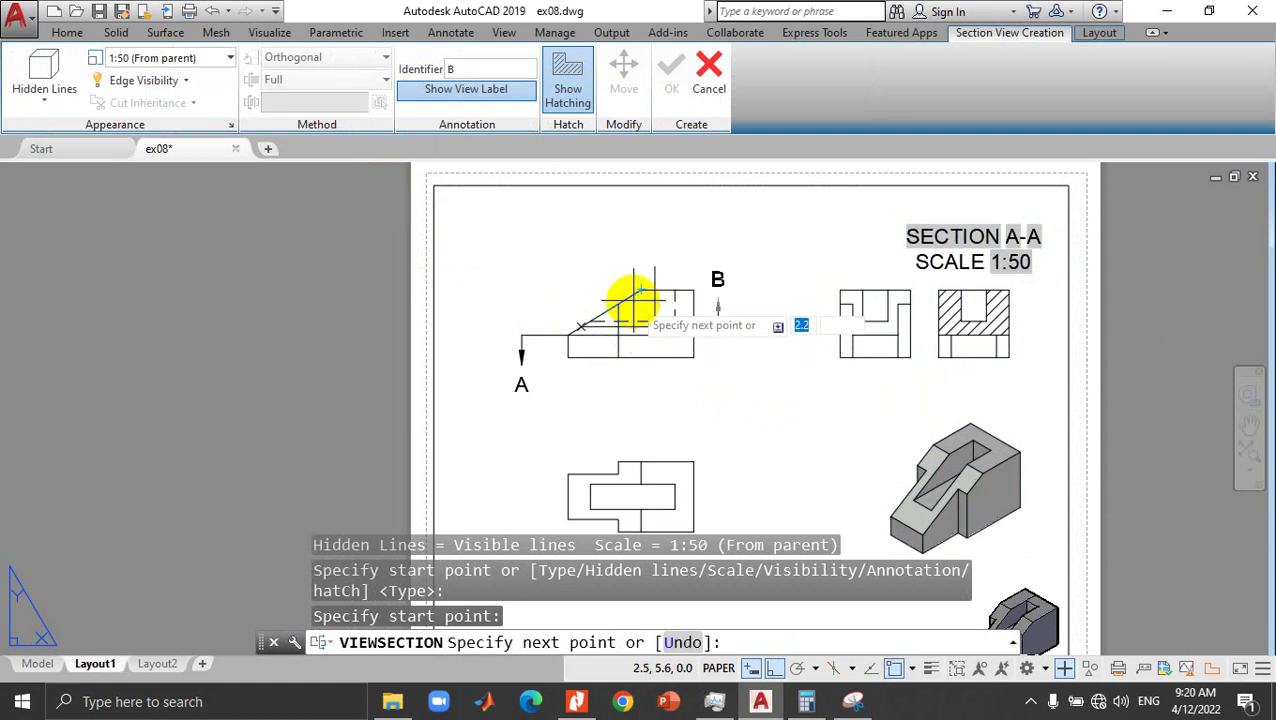
pyautogui.click(636, 322)
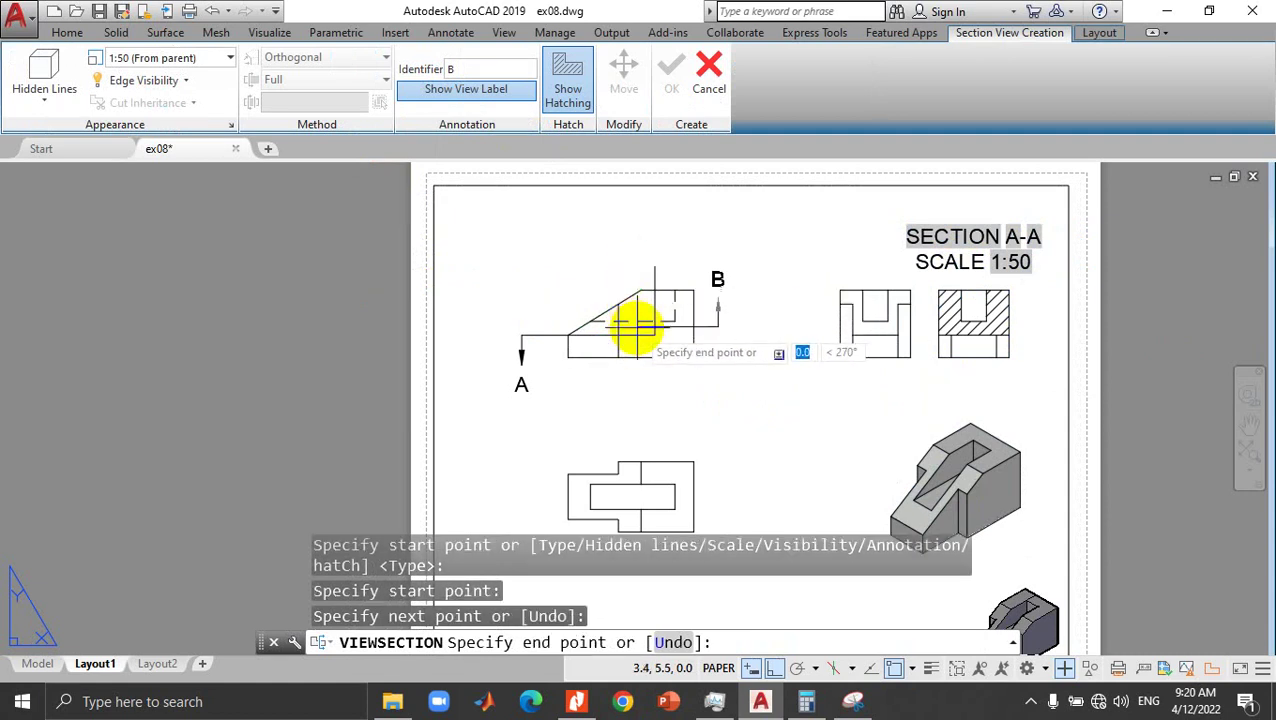
pyautogui.click(635, 384)
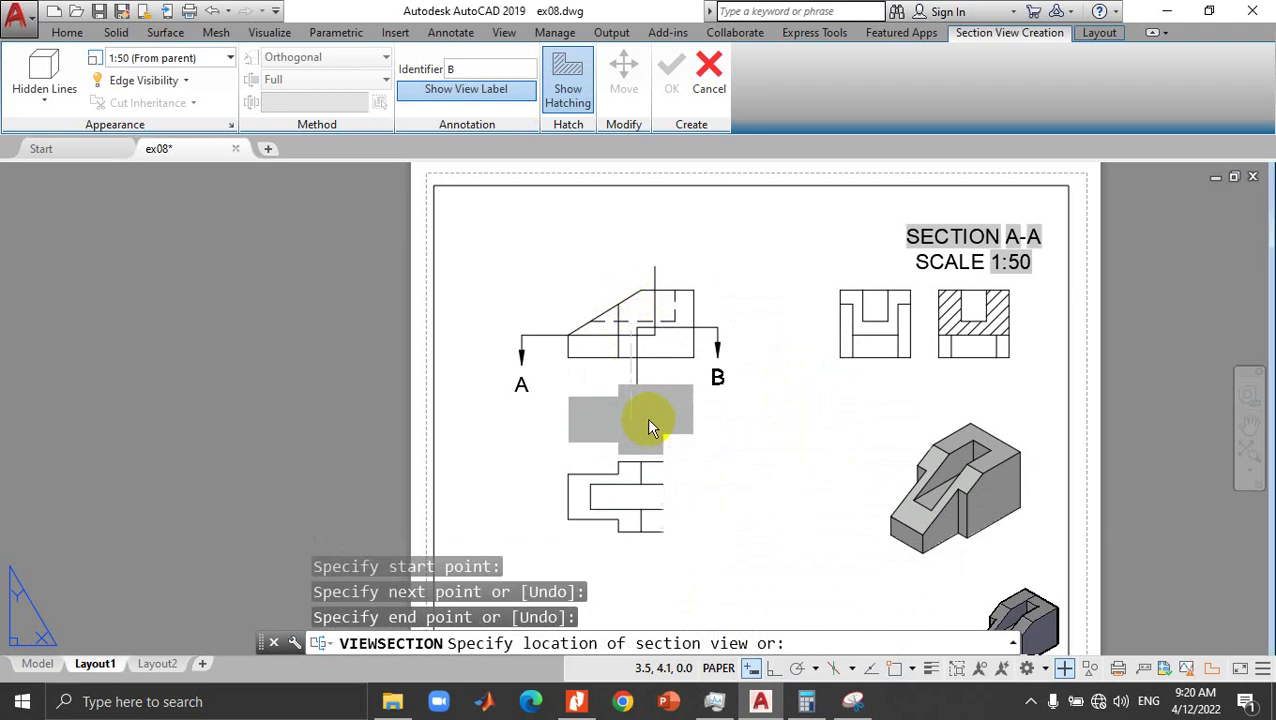
pyautogui.click(646, 418)
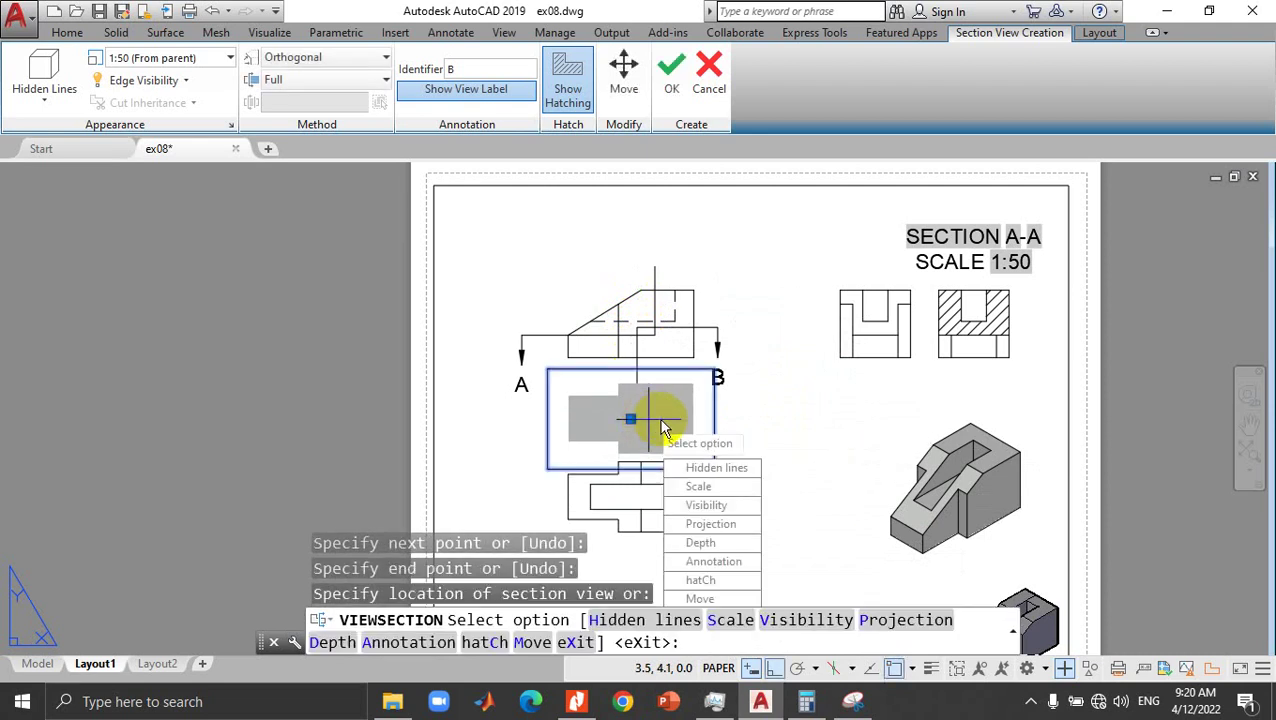
pyautogui.click(576, 642)
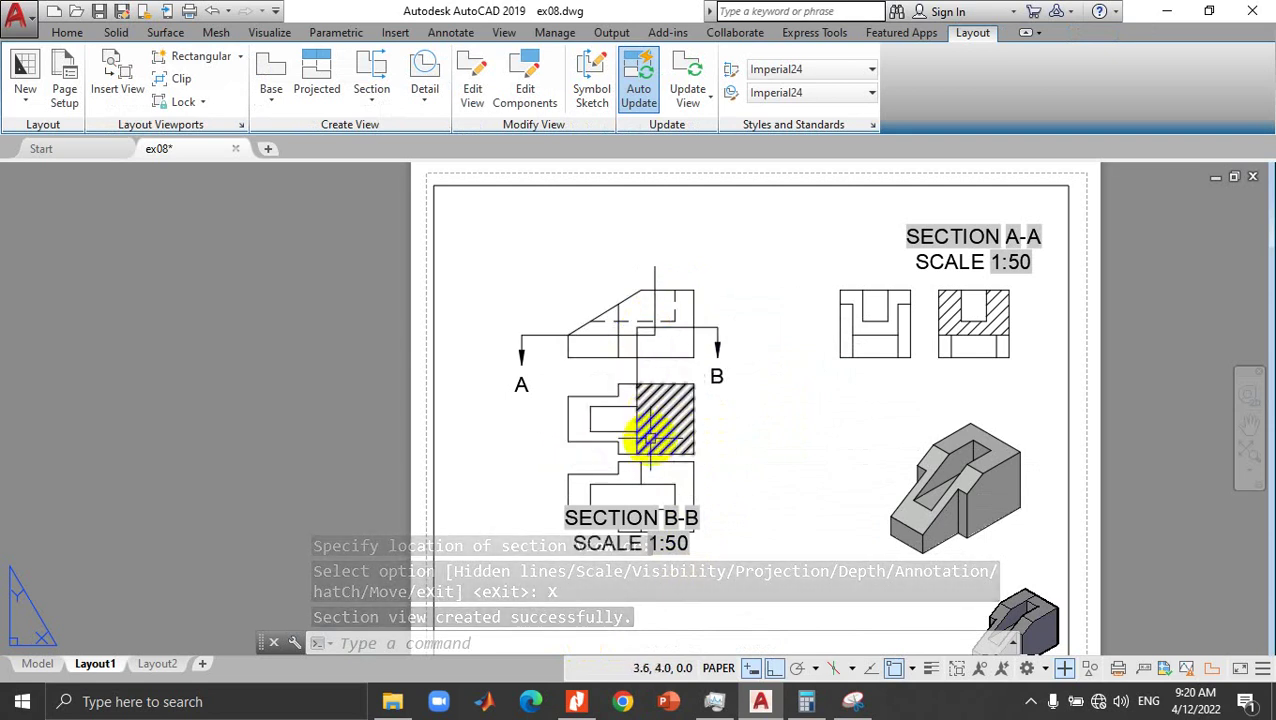
pyautogui.click(648, 522)
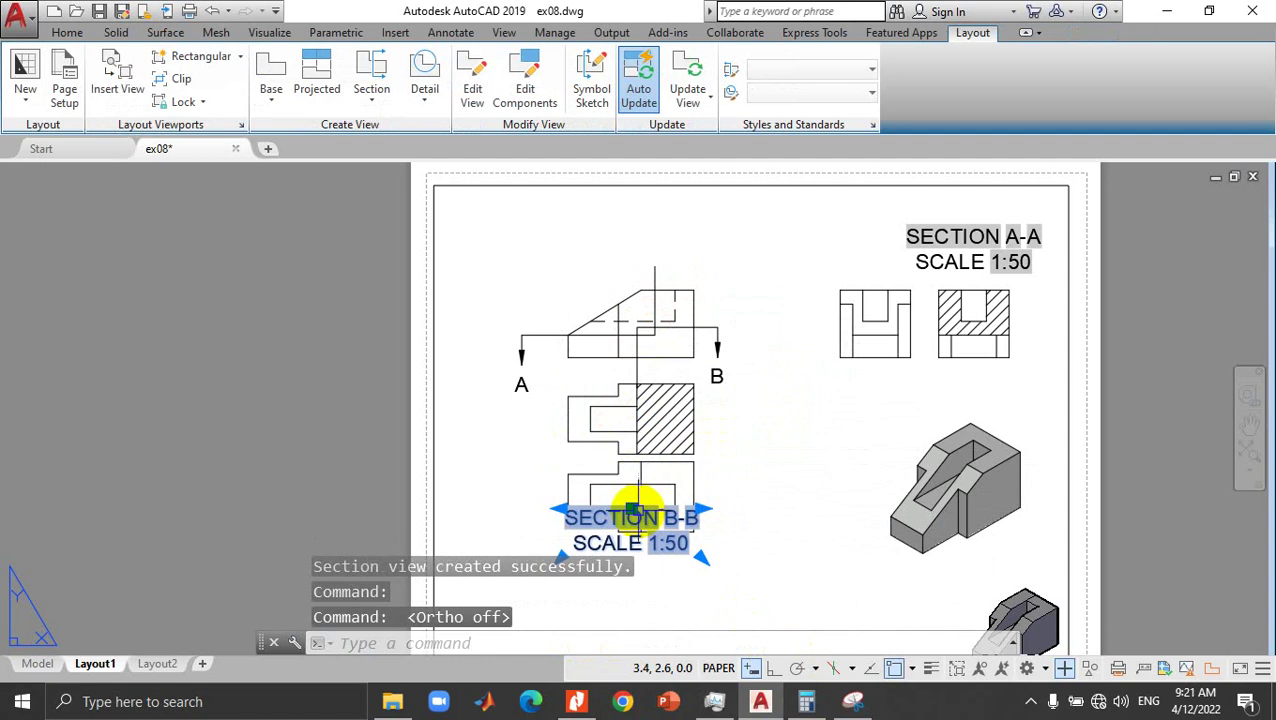
# Step: Drag the SECTION B-B SCALE 1:50 label up beside the hatched section view
pyautogui.click(632, 510)
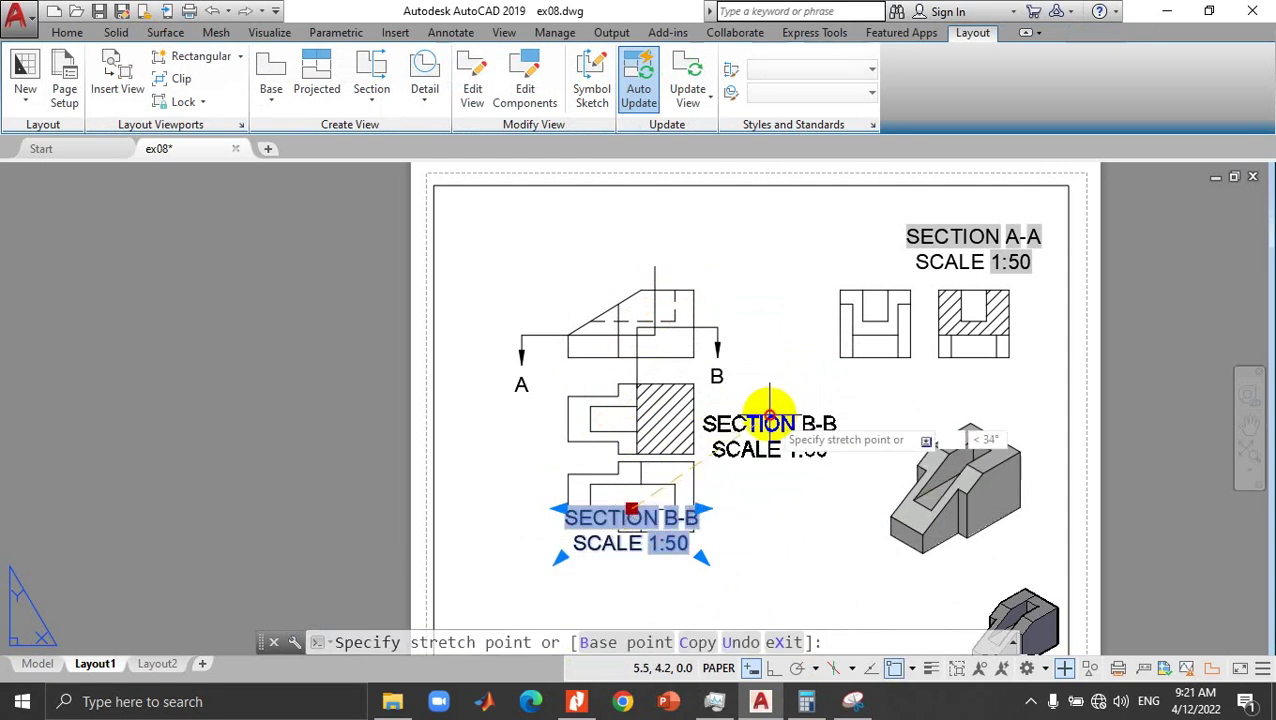
pyautogui.press('Escape')
pyautogui.click(768, 411)
pyautogui.click(750, 572)
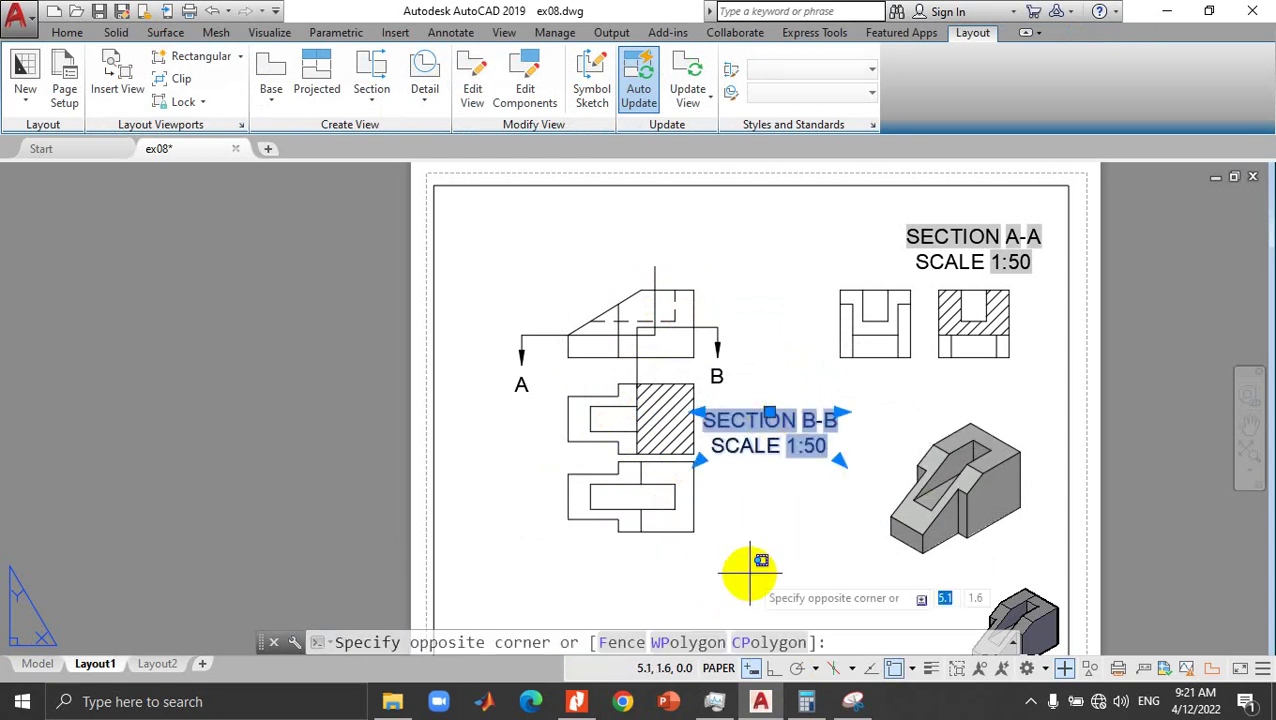
pyautogui.press('Escape')
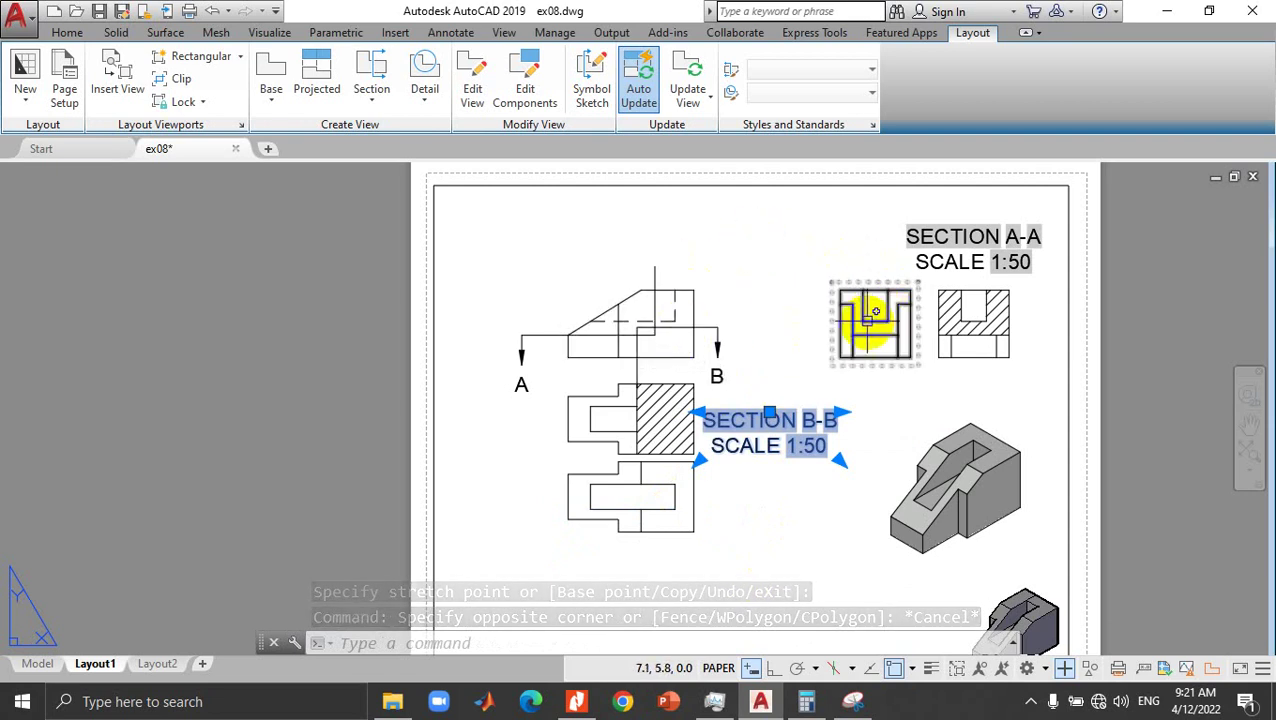
# Step: Start a section from the side view with a three-point cutting line, then abandon it
pyautogui.click(373, 101)
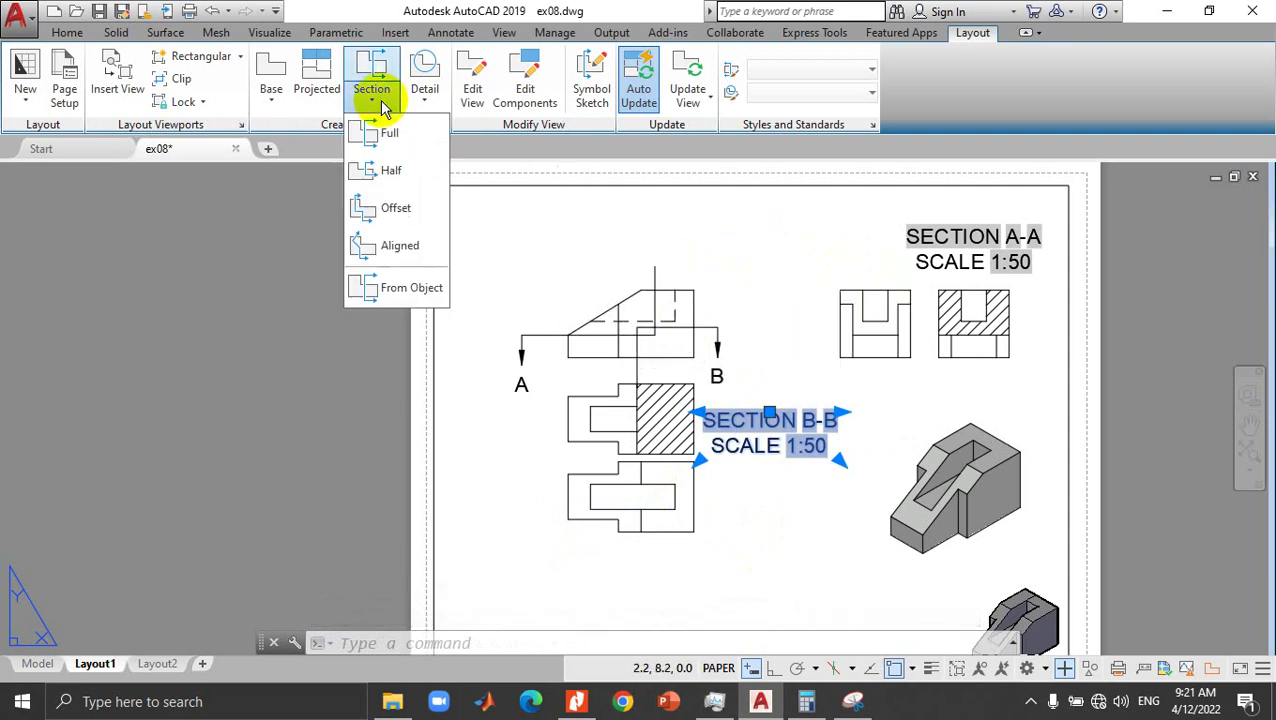
pyautogui.click(391, 172)
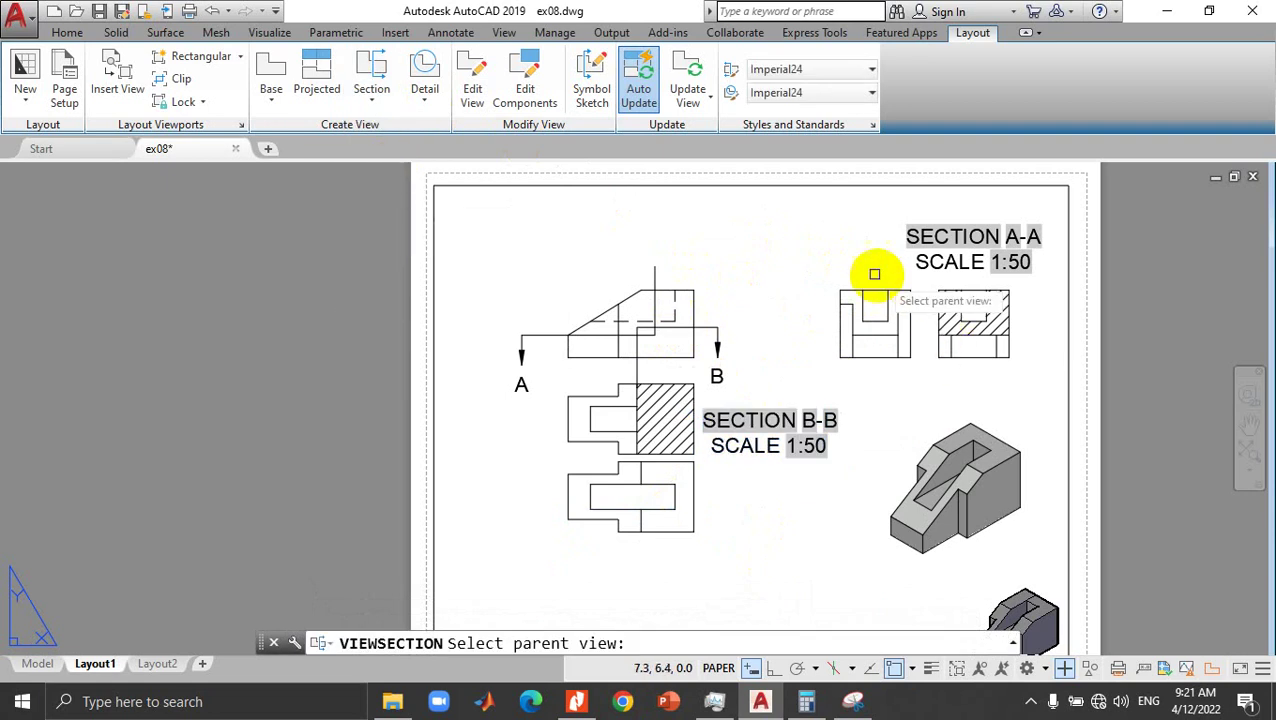
pyautogui.click(863, 290)
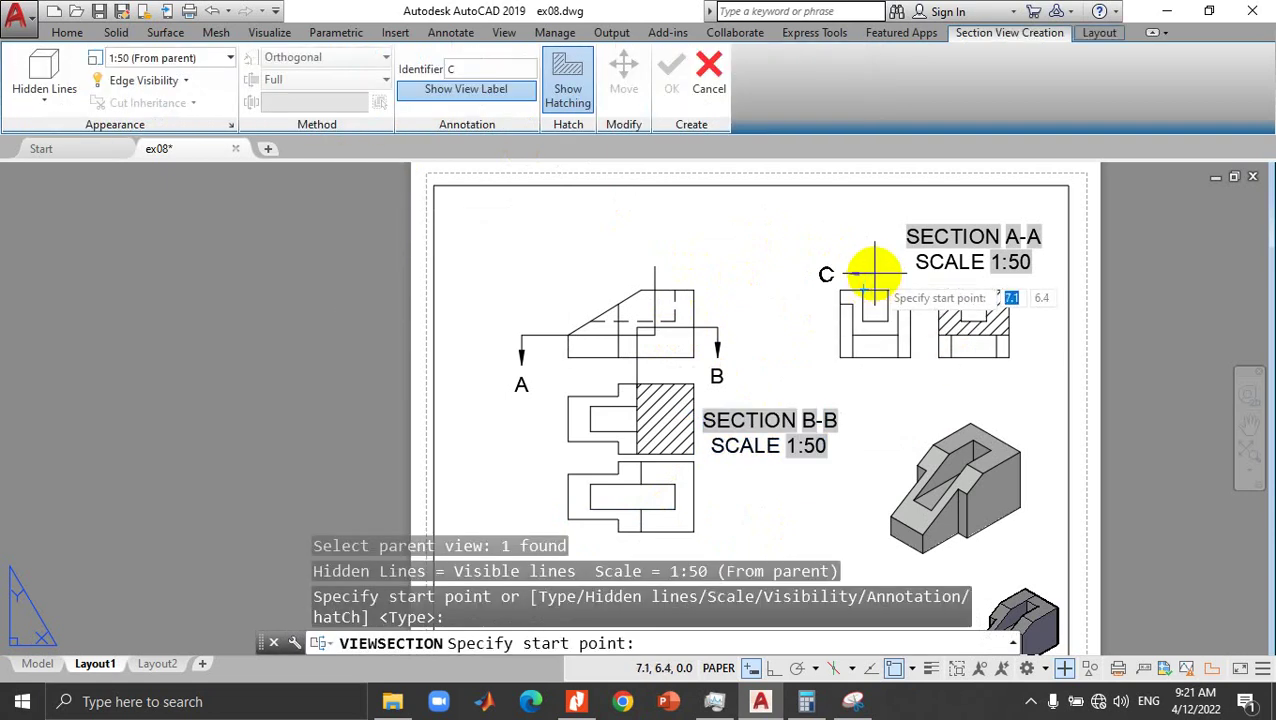
pyautogui.click(874, 273)
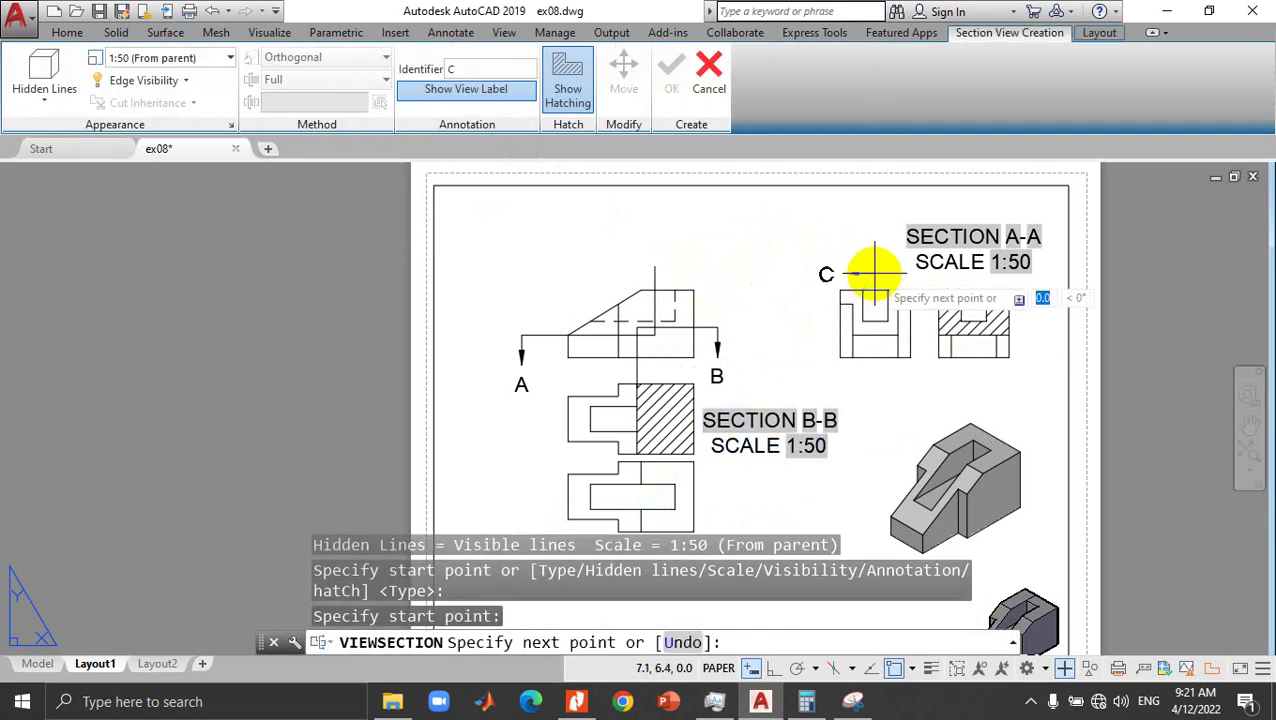
pyautogui.click(875, 325)
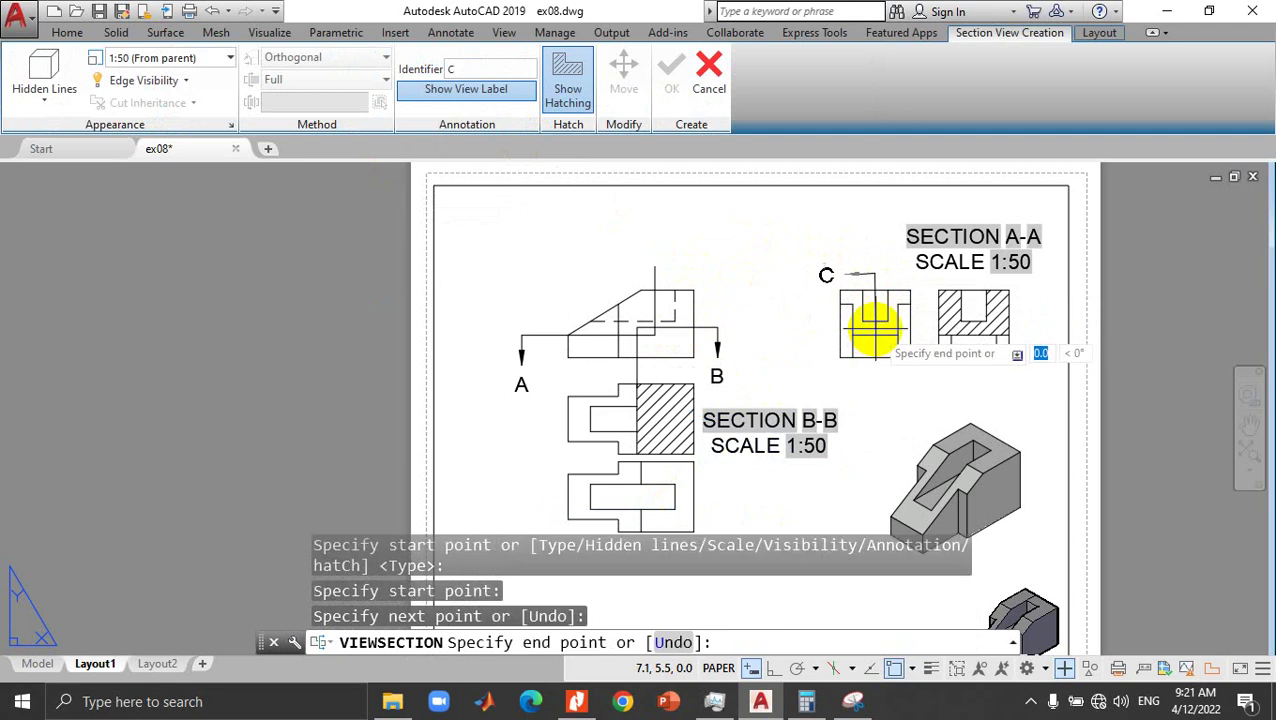
pyautogui.click(795, 327)
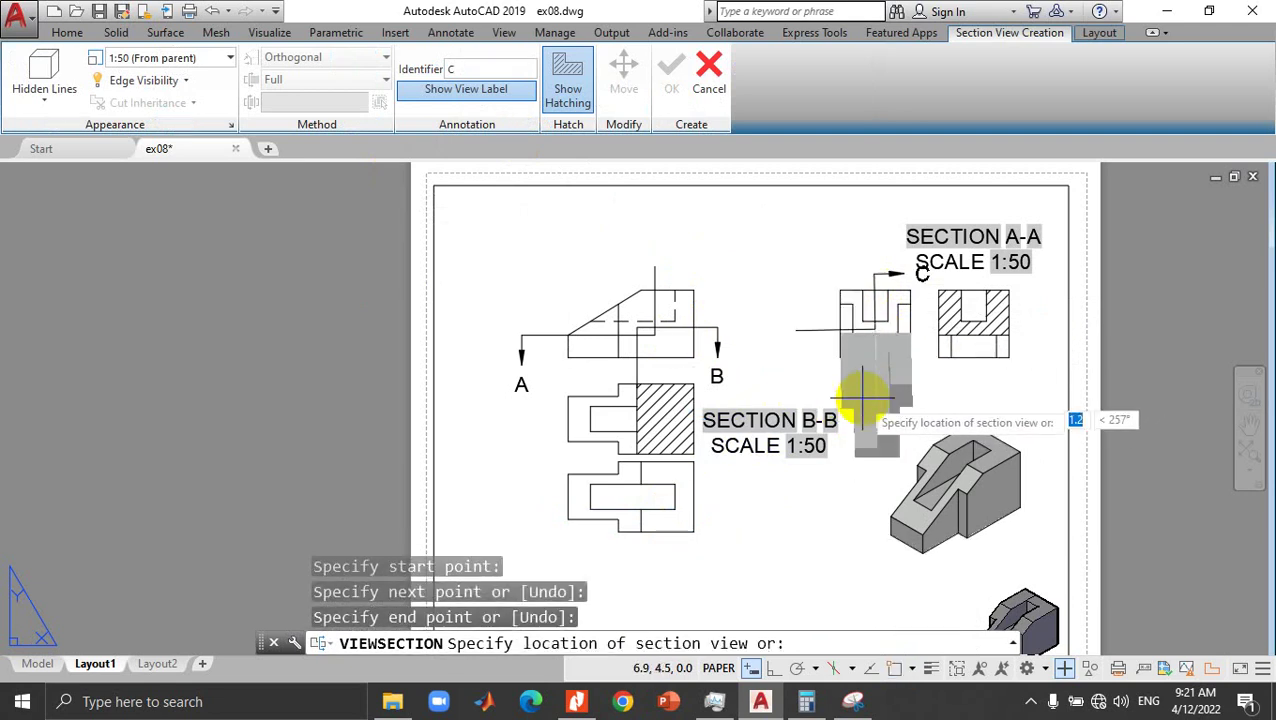
pyautogui.click(767, 314)
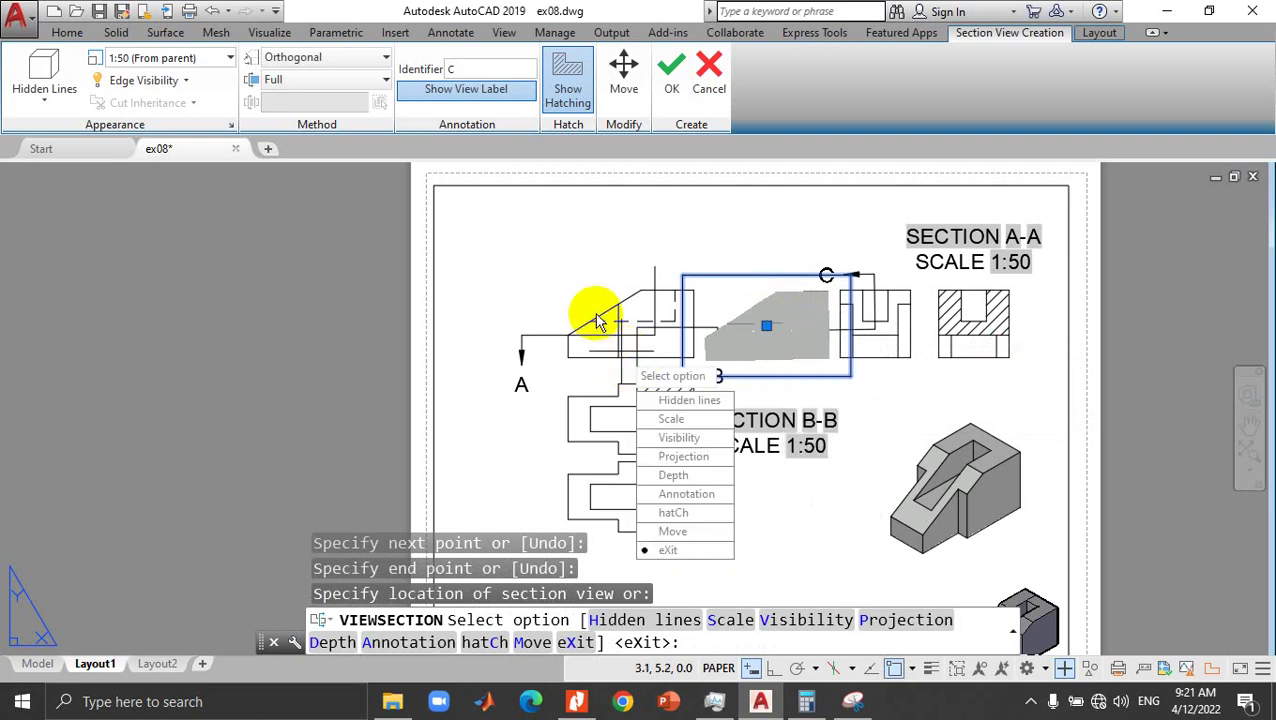
pyautogui.press('Escape')
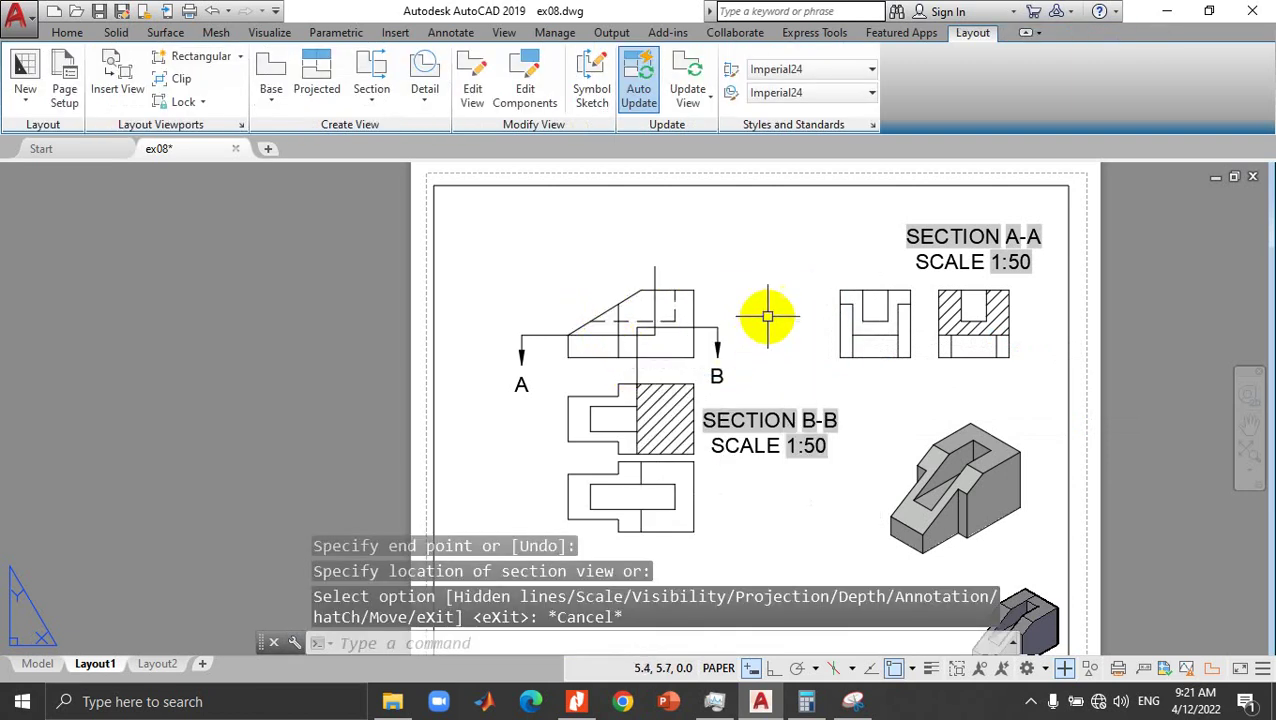
# Step: Retry the side-view section, cancelling after two cutting-line points
pyautogui.click(372, 107)
pyautogui.click(372, 107)
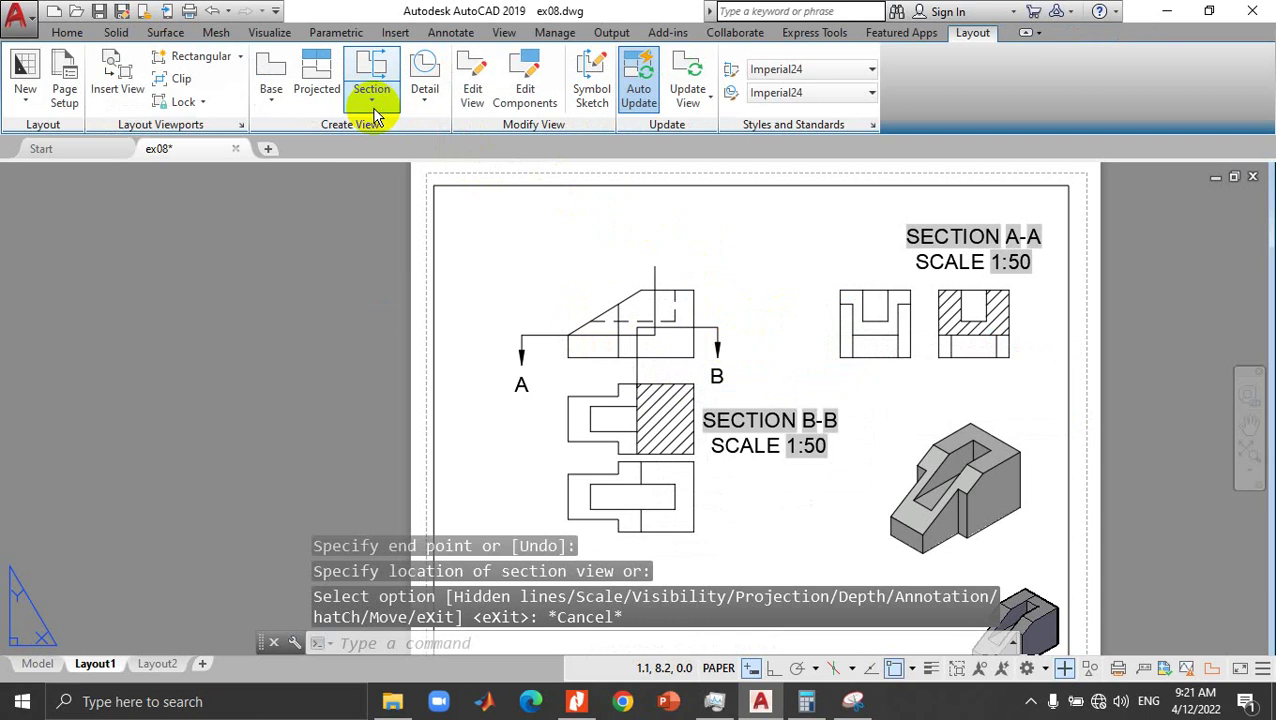
pyautogui.click(372, 107)
pyautogui.click(385, 170)
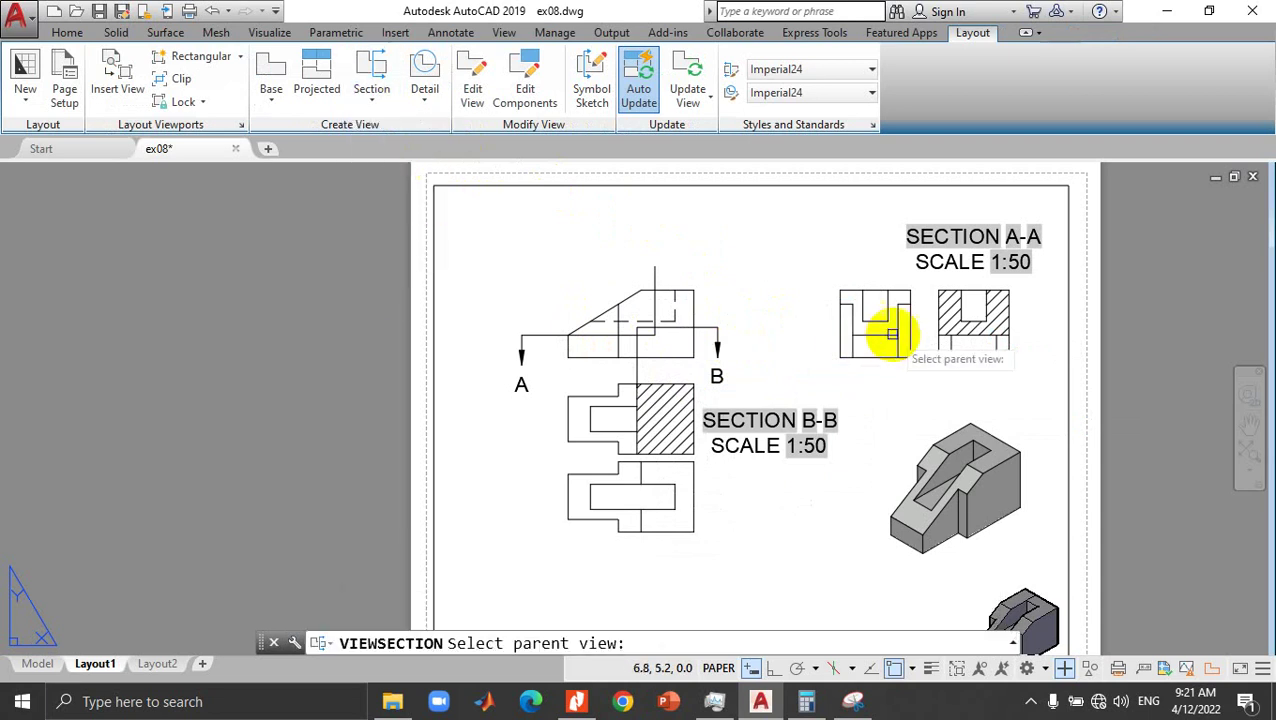
pyautogui.click(877, 276)
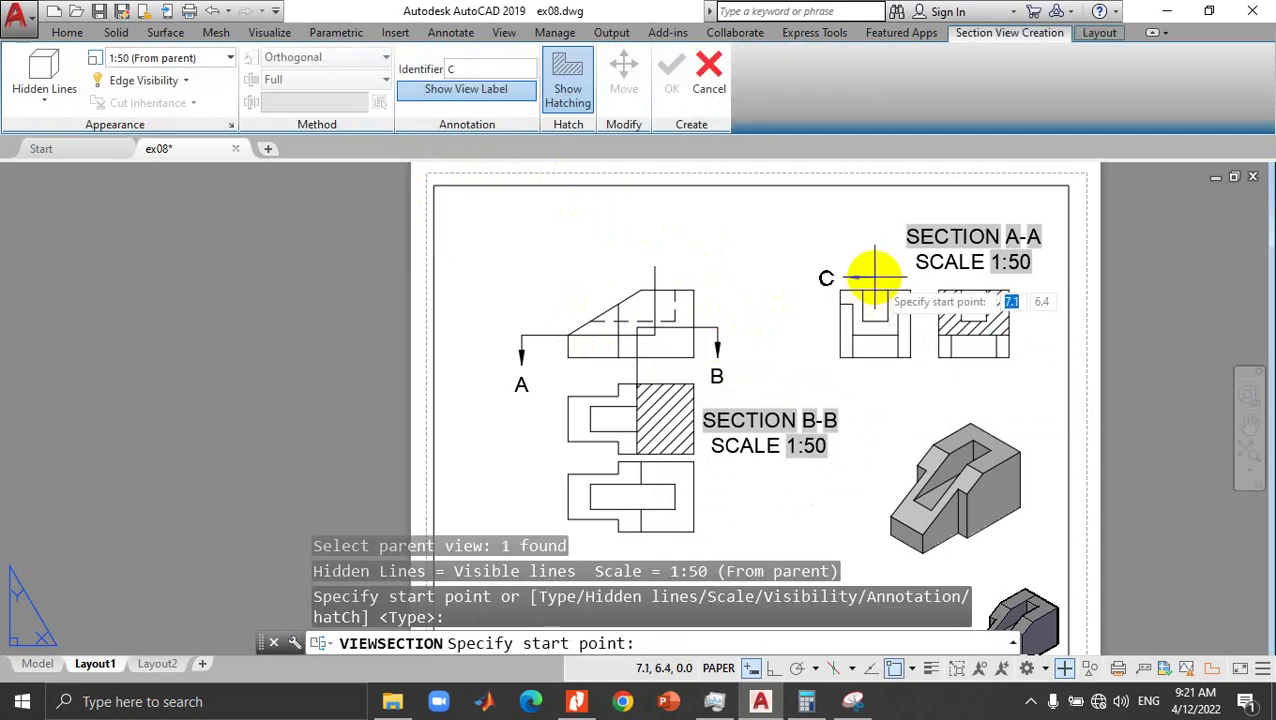
pyautogui.click(875, 277)
pyautogui.click(858, 322)
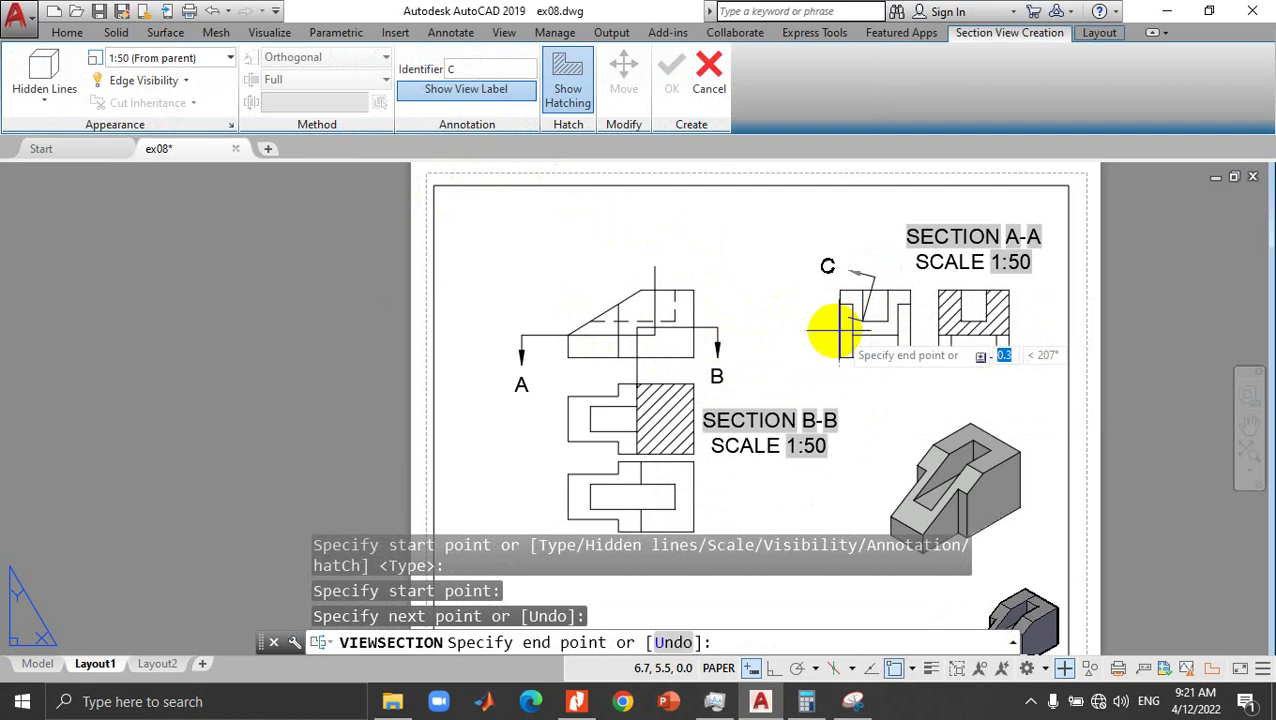
pyautogui.press('Escape')
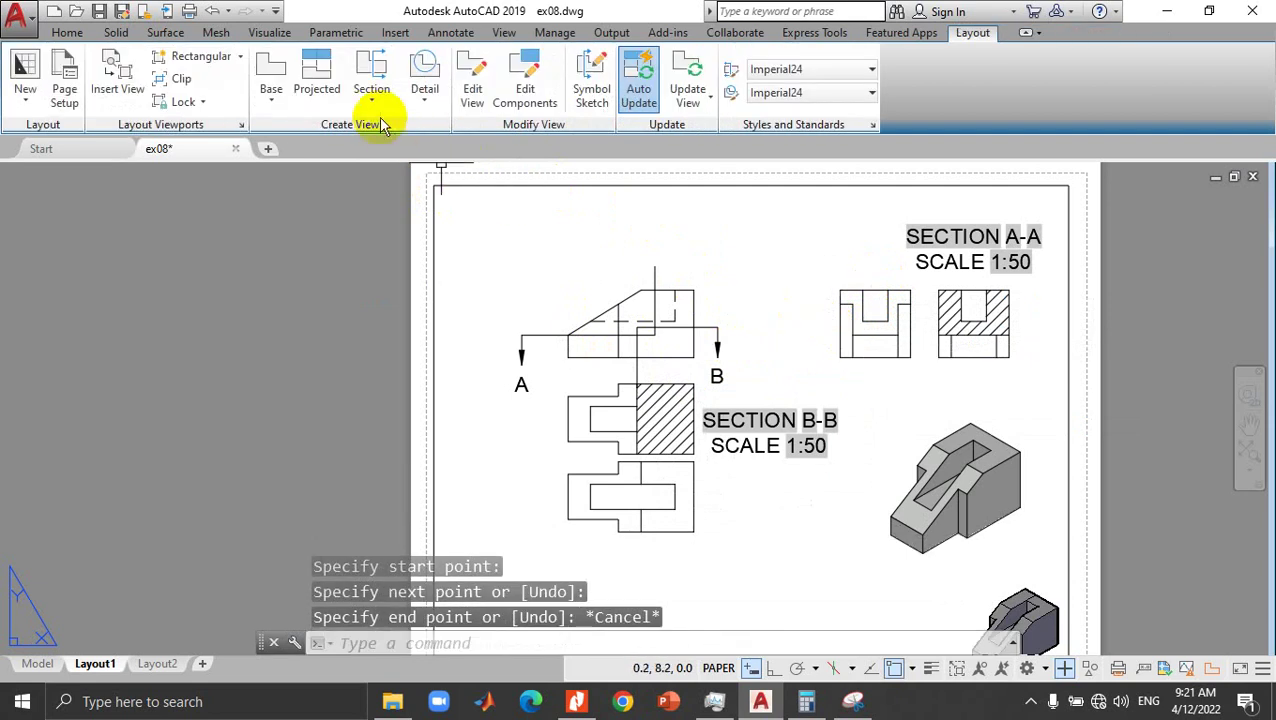
# Step: Create section C-C from the side view with a down-then-left cutting line, placed to its left
pyautogui.click(368, 100)
pyautogui.click(390, 175)
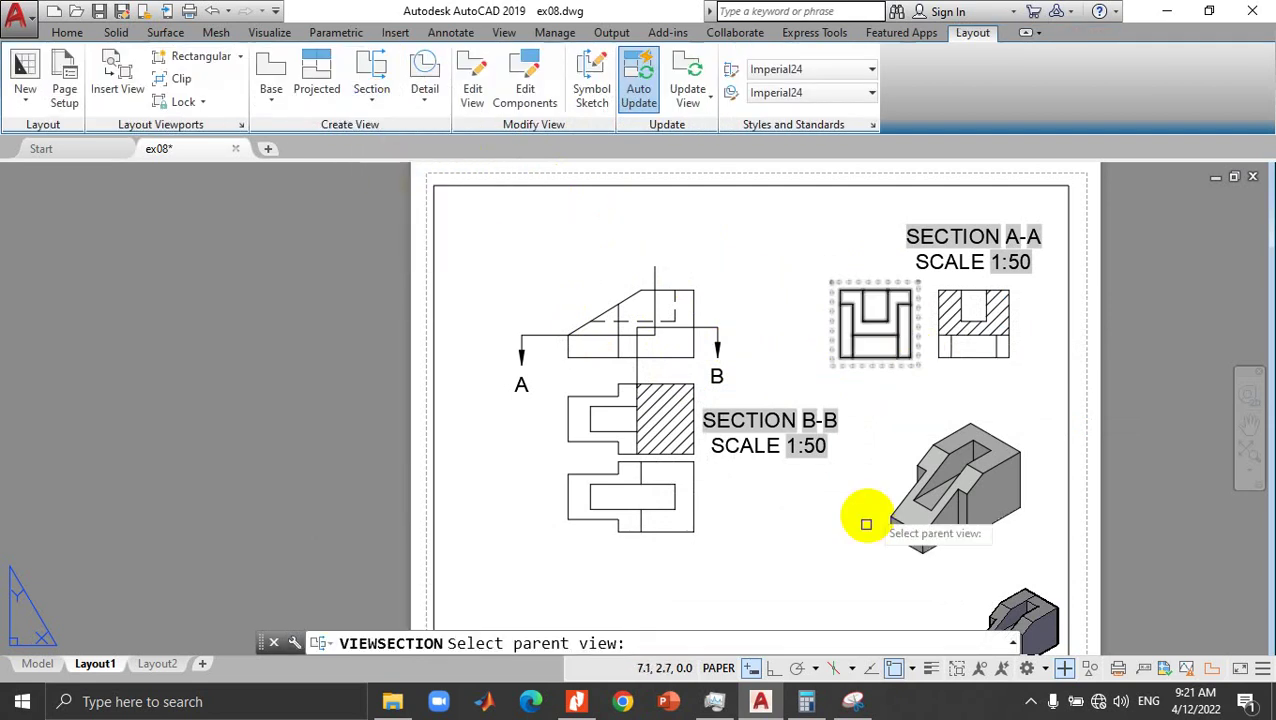
pyautogui.click(871, 278)
pyautogui.click(871, 270)
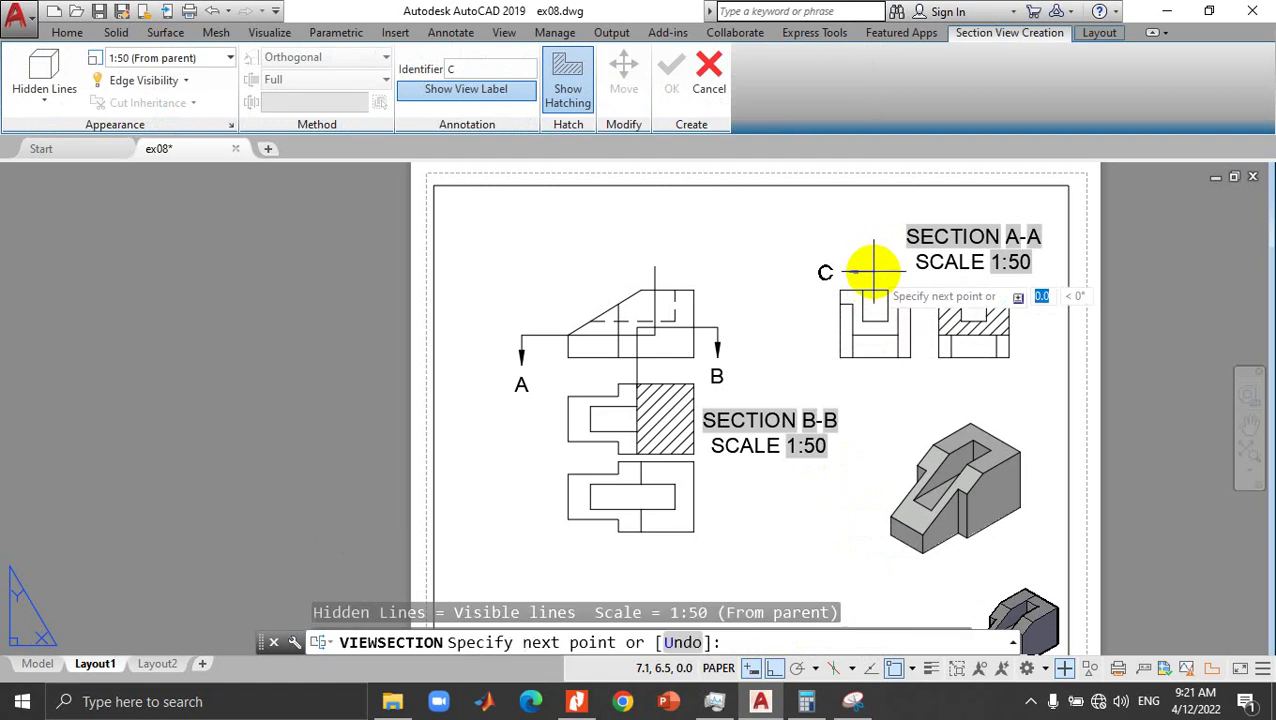
pyautogui.click(875, 326)
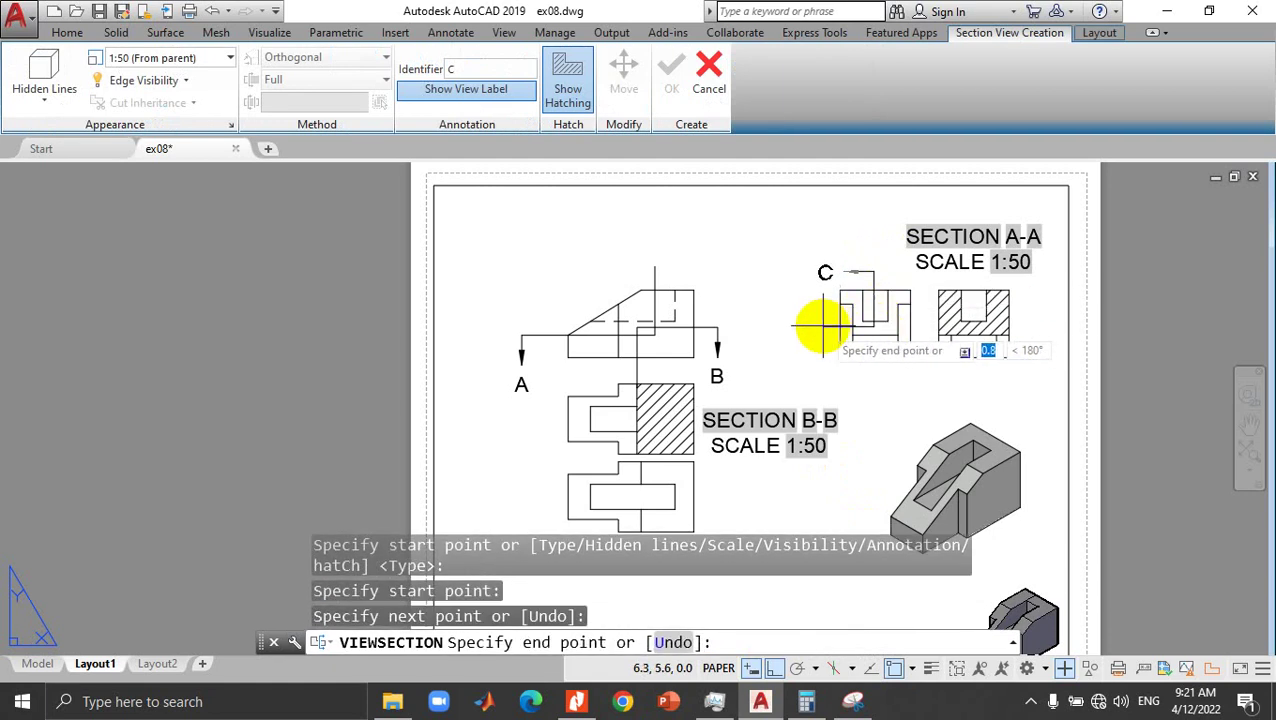
pyautogui.click(830, 320)
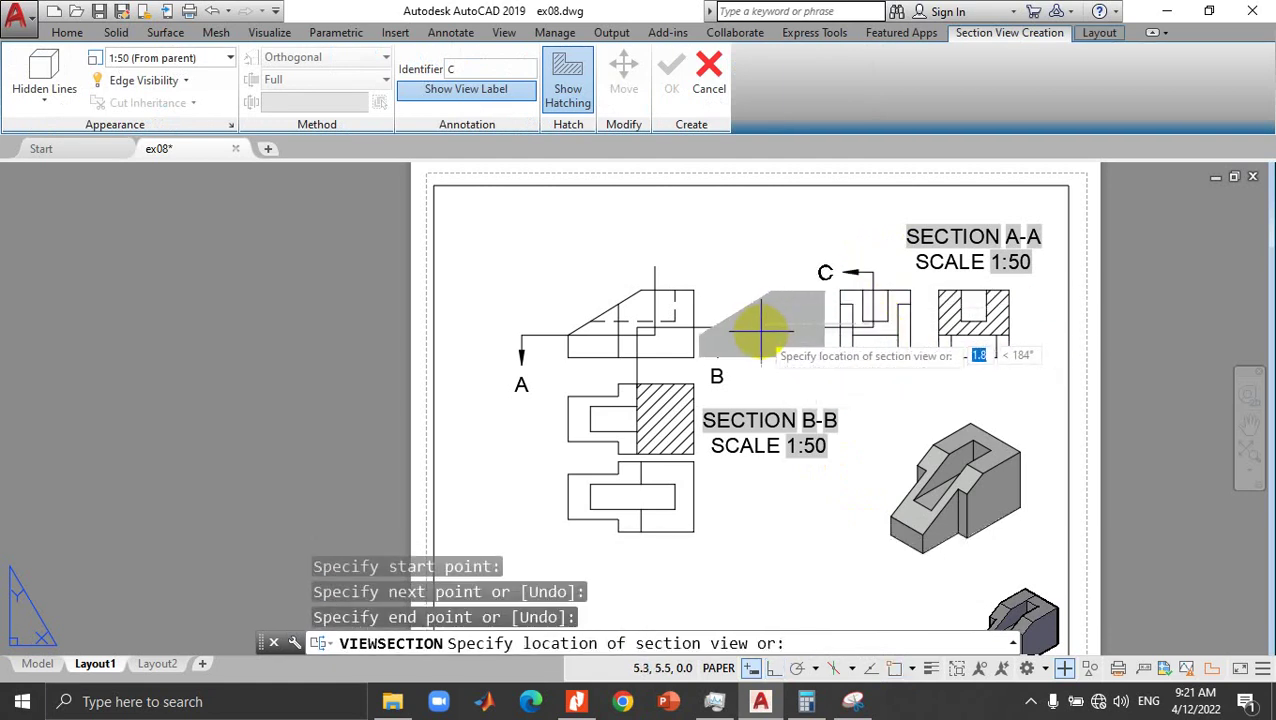
pyautogui.click(763, 325)
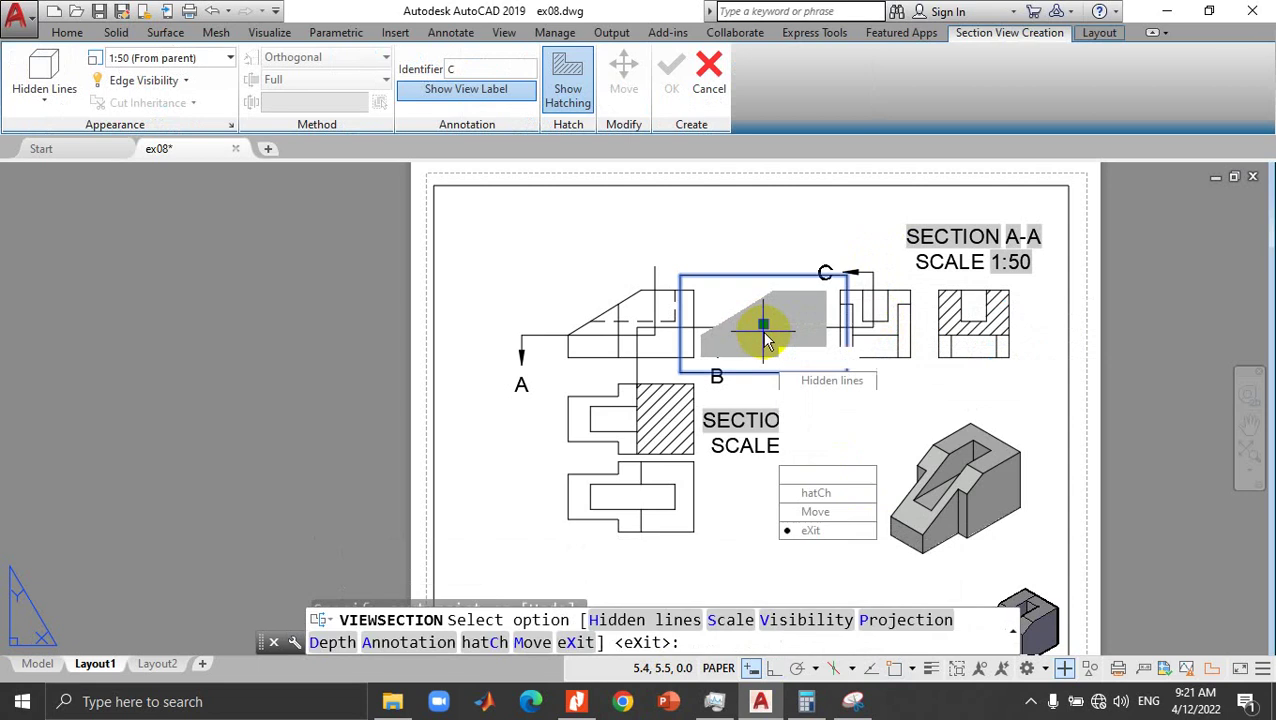
pyautogui.click(785, 529)
pyautogui.write('x')
pyautogui.press('Return')
pyautogui.press('Escape')
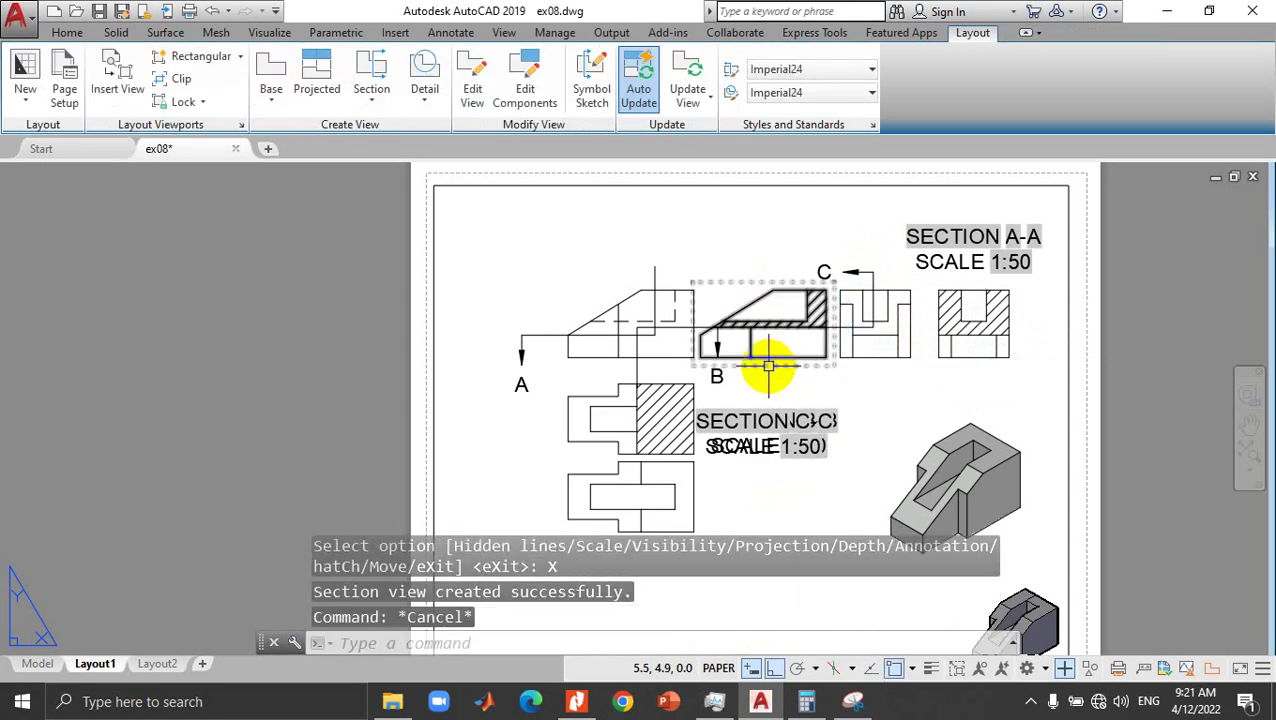
# Step: Move the top base view further left
pyautogui.click(661, 355)
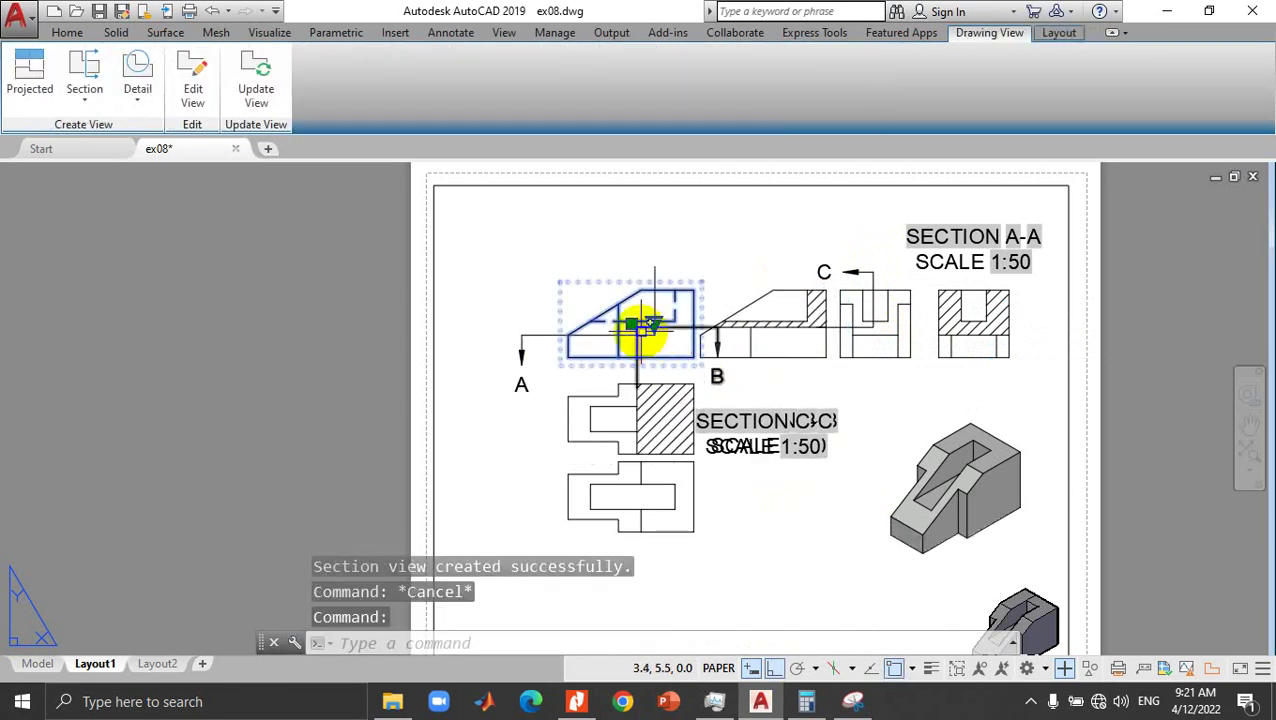
pyautogui.click(631, 323)
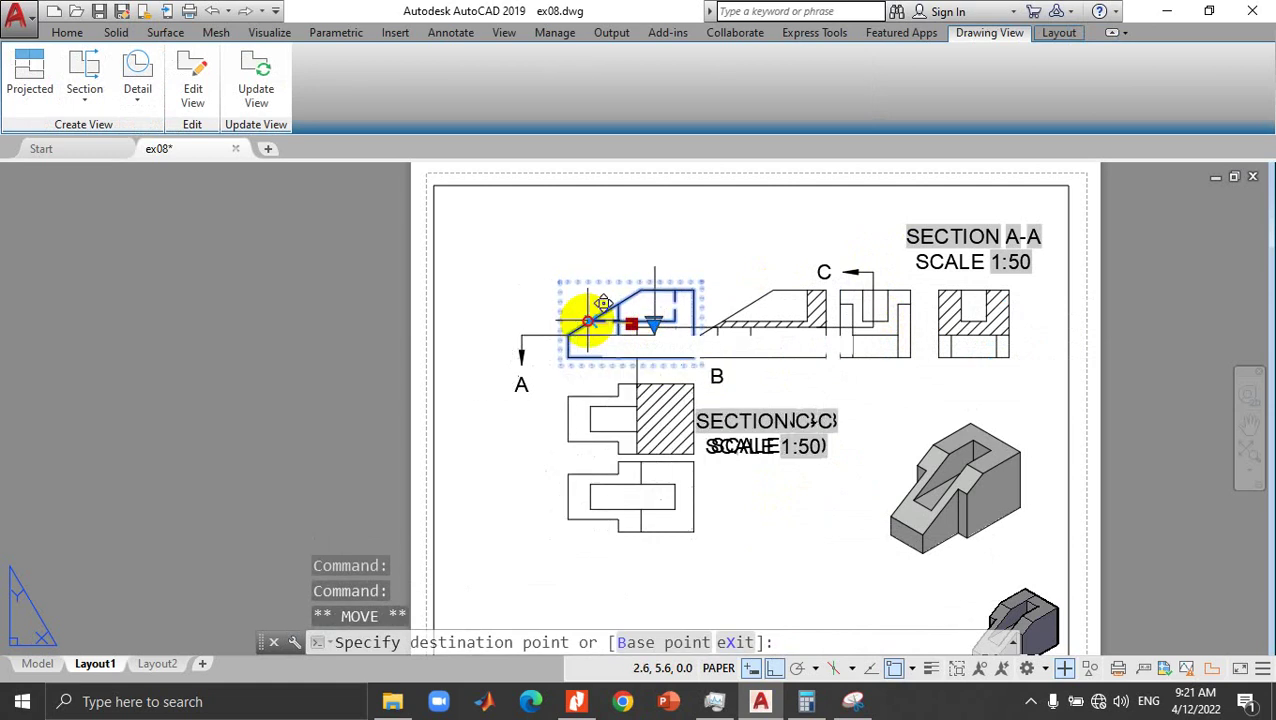
pyautogui.doubleClick(590, 322)
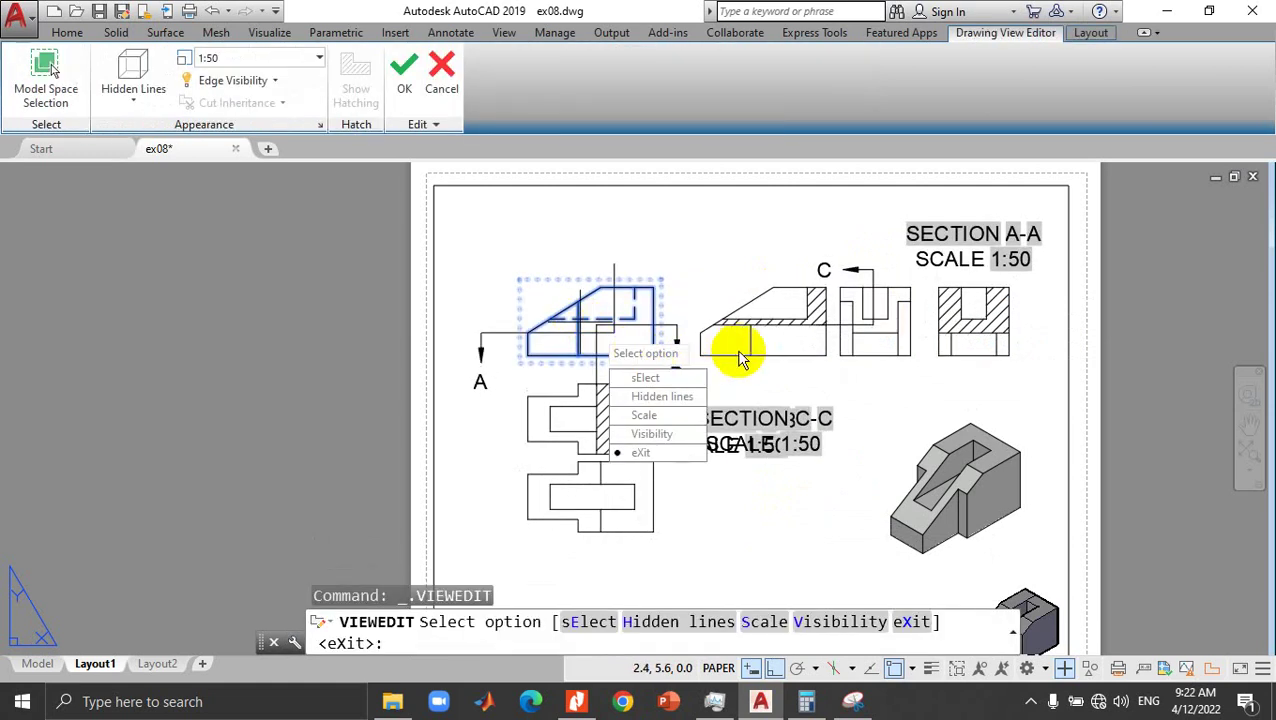
pyautogui.press('Escape')
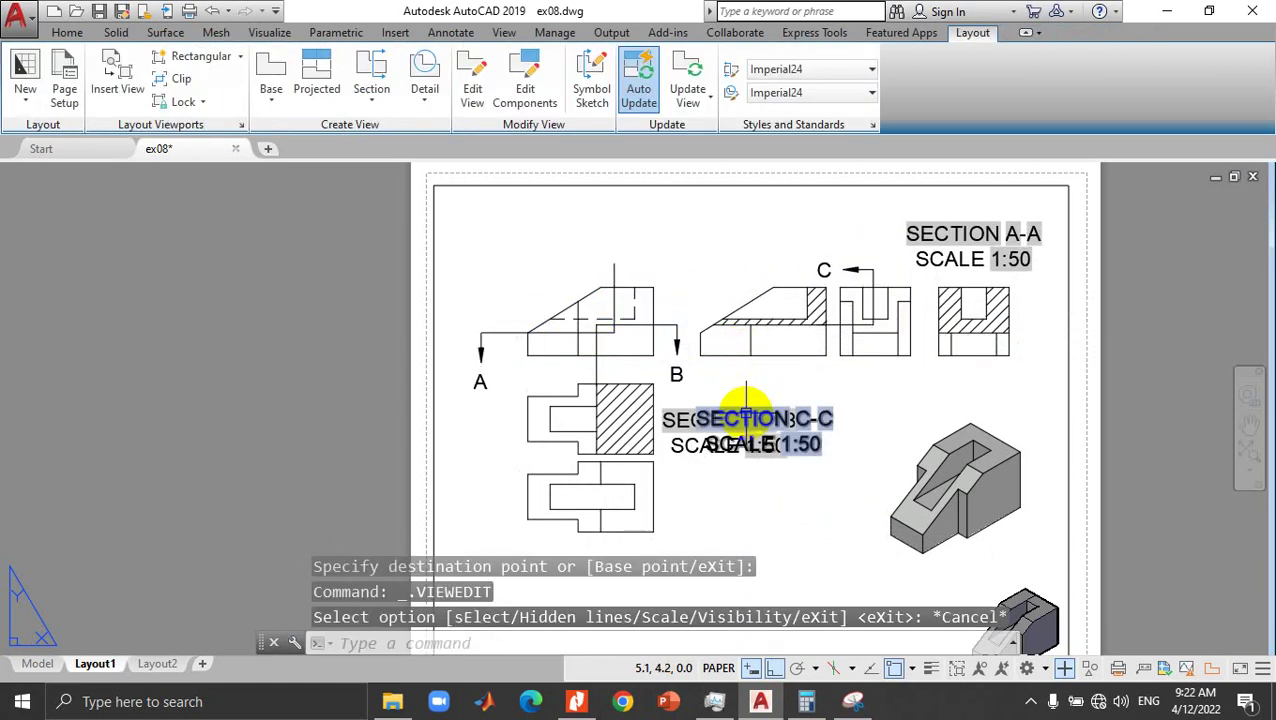
# Step: Move the SECTION C-C label up above its view, clear of B-B's label
pyautogui.click(741, 410)
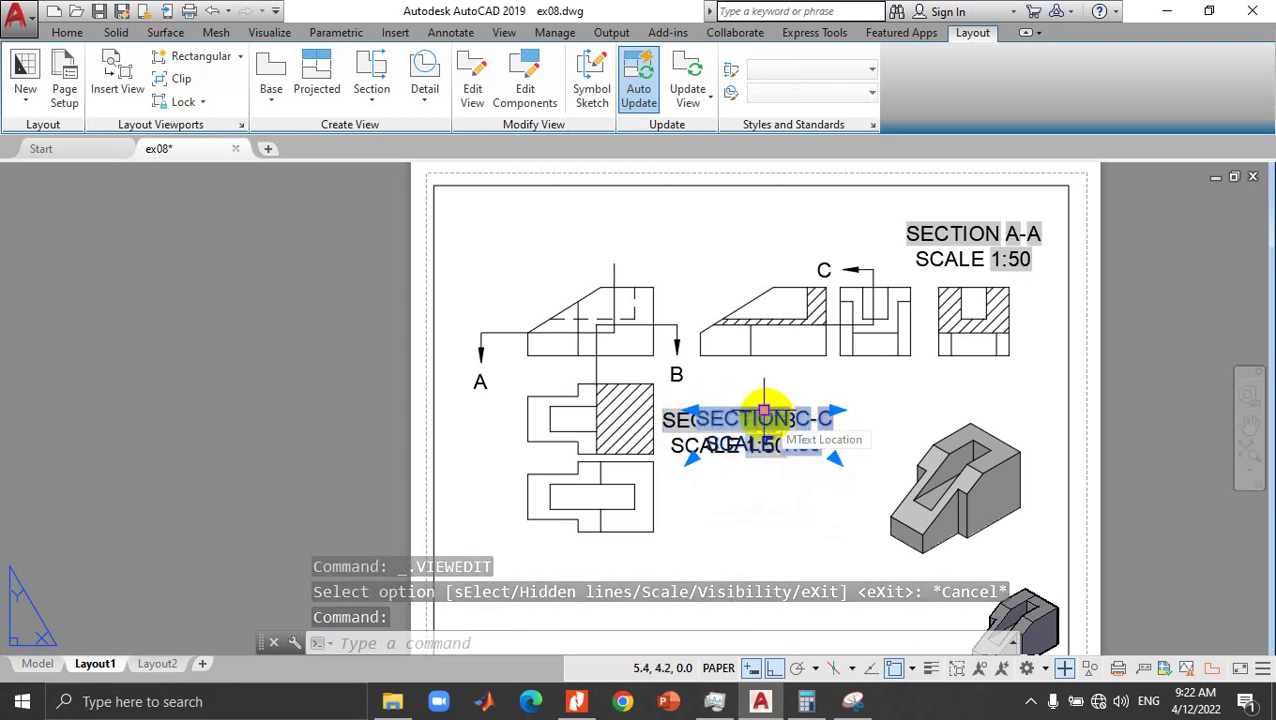
pyautogui.click(763, 412)
pyautogui.click(725, 213)
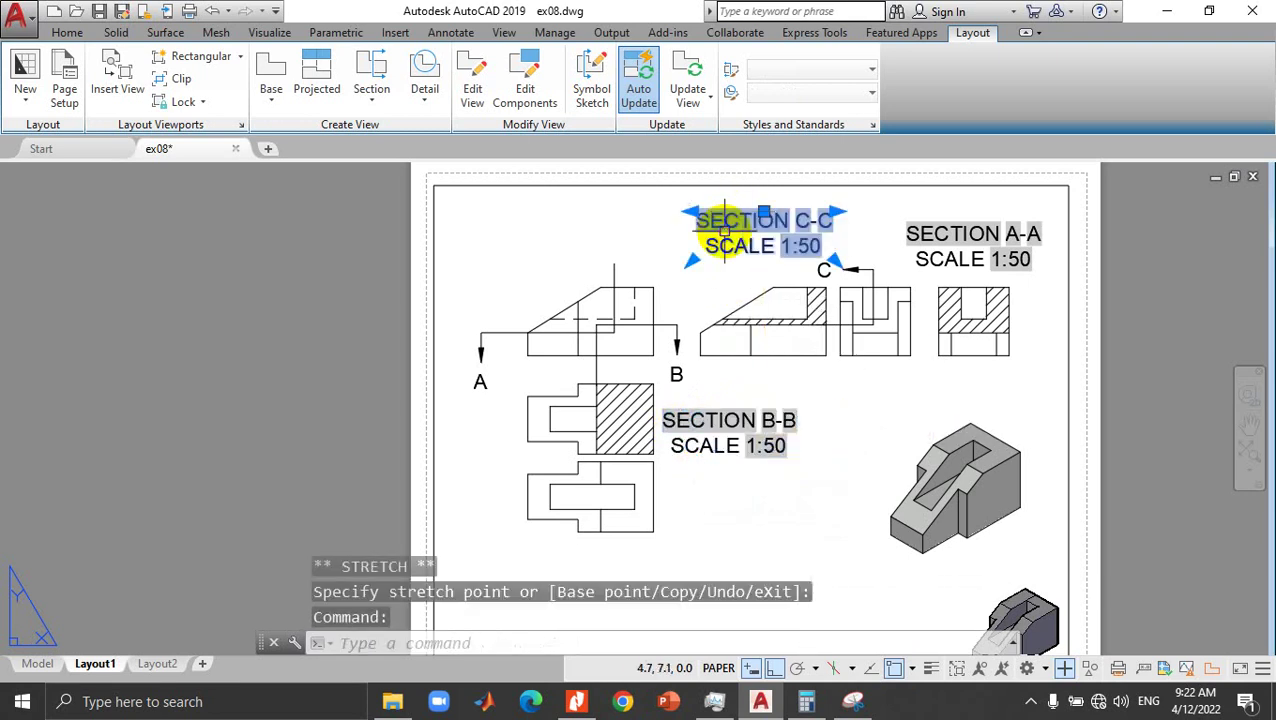
pyautogui.press('Escape')
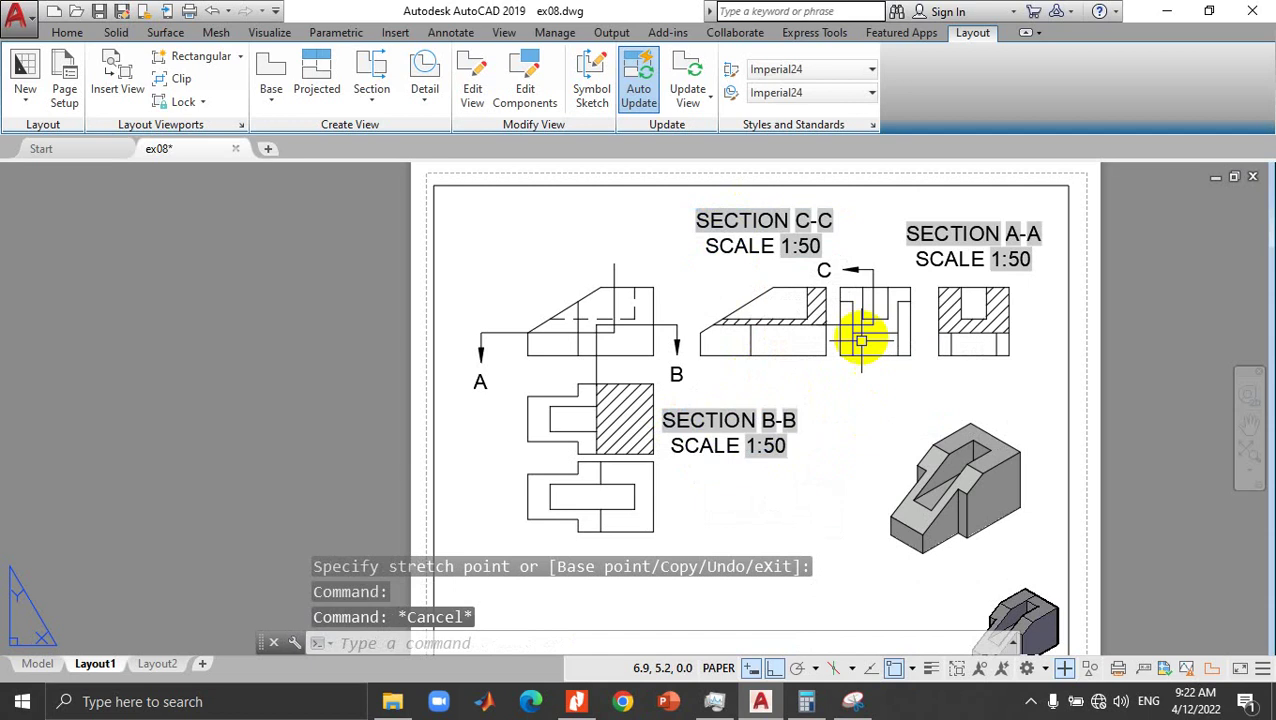
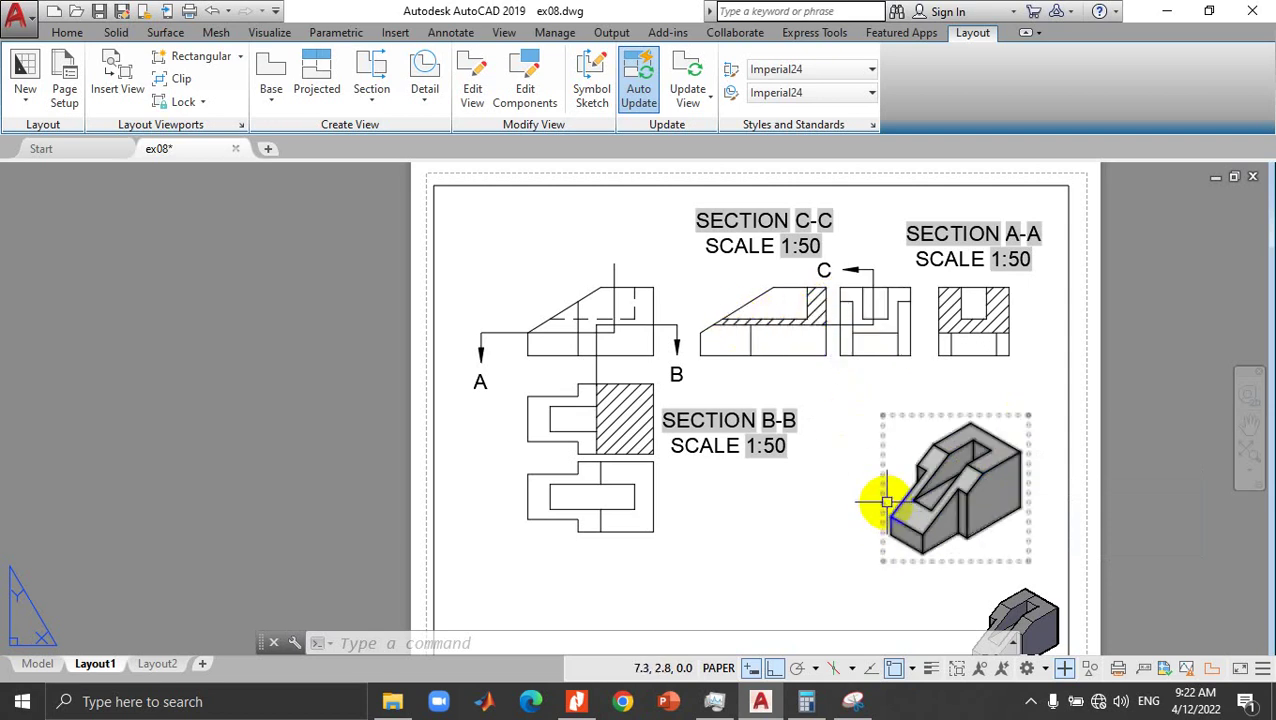
# Step: Review the ex08-Layout1_nosections and lab9t012 PDFs in Nitro, then return to the annotated sketch capture
pyautogui.click(852, 701)
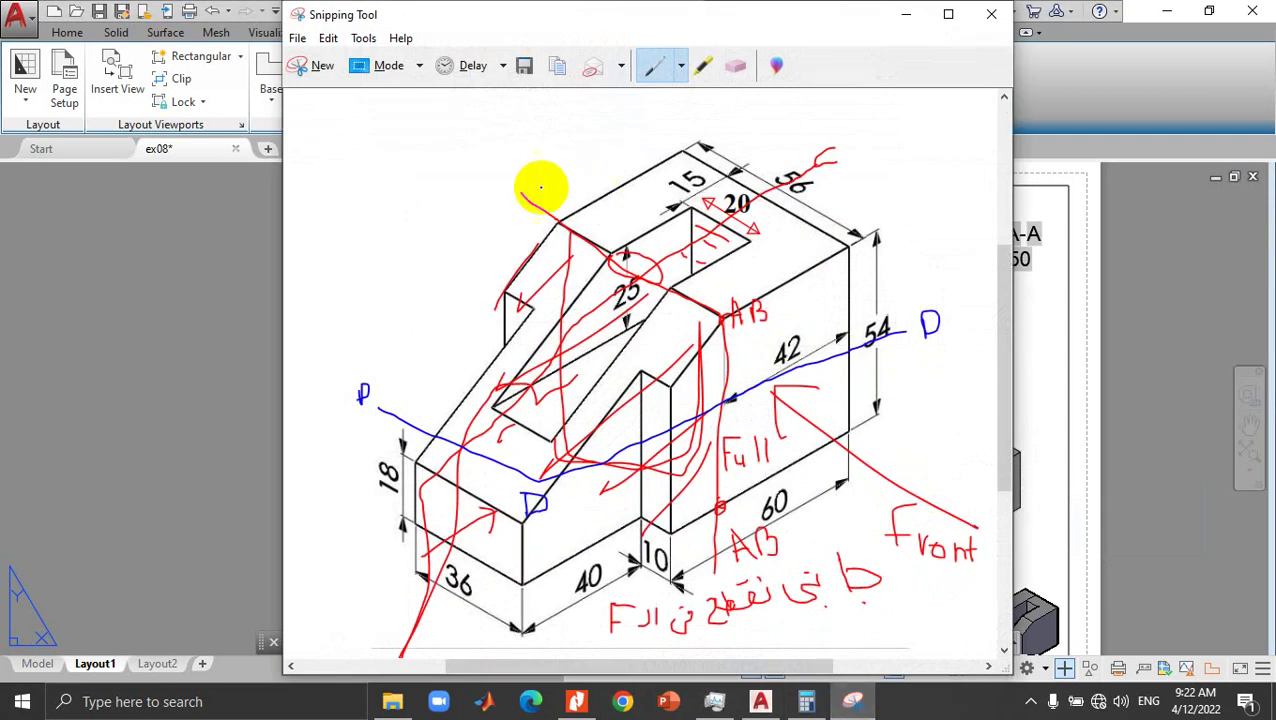
pyautogui.click(576, 701)
pyautogui.moveTo(385, 63)
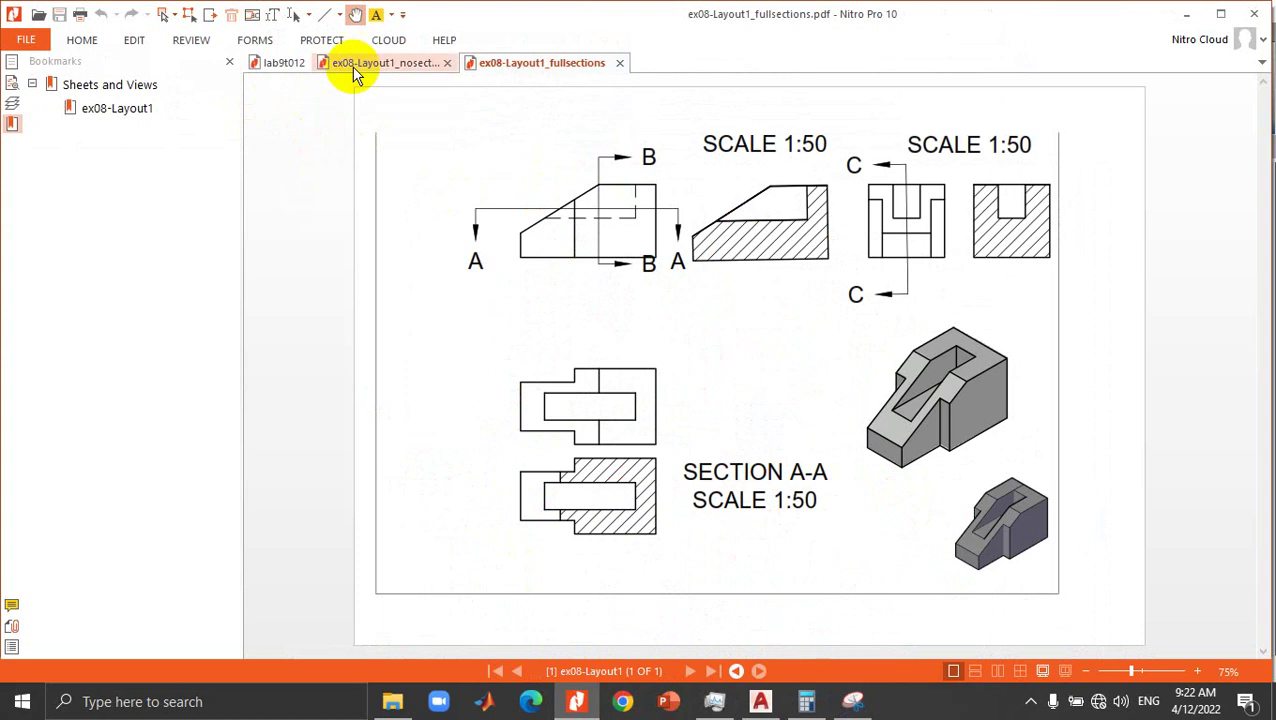
pyautogui.click(362, 66)
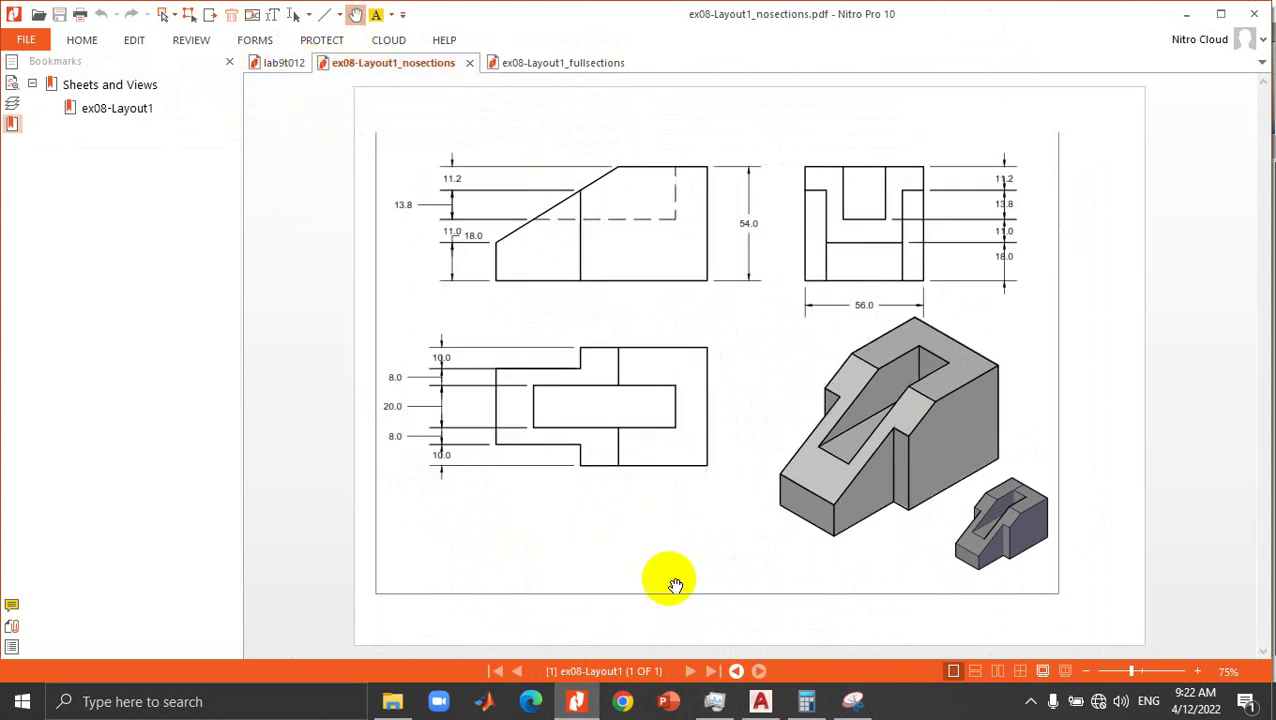
pyautogui.click(286, 68)
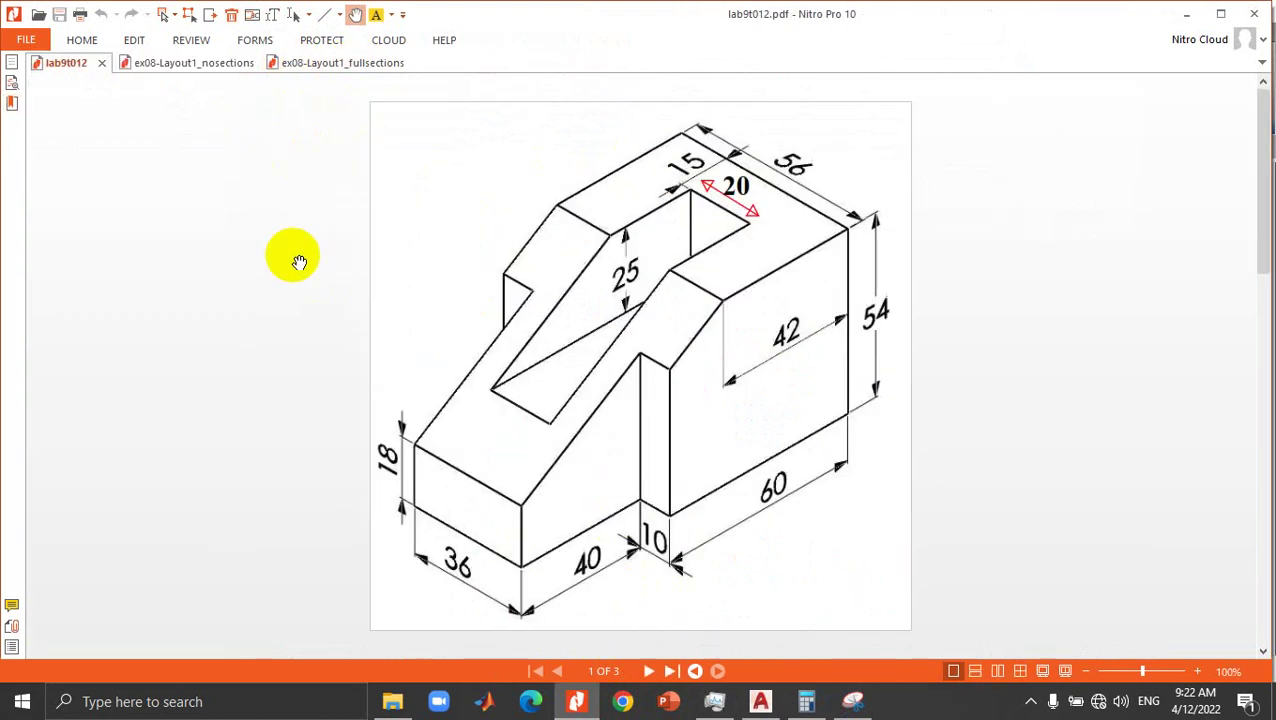
pyautogui.click(852, 701)
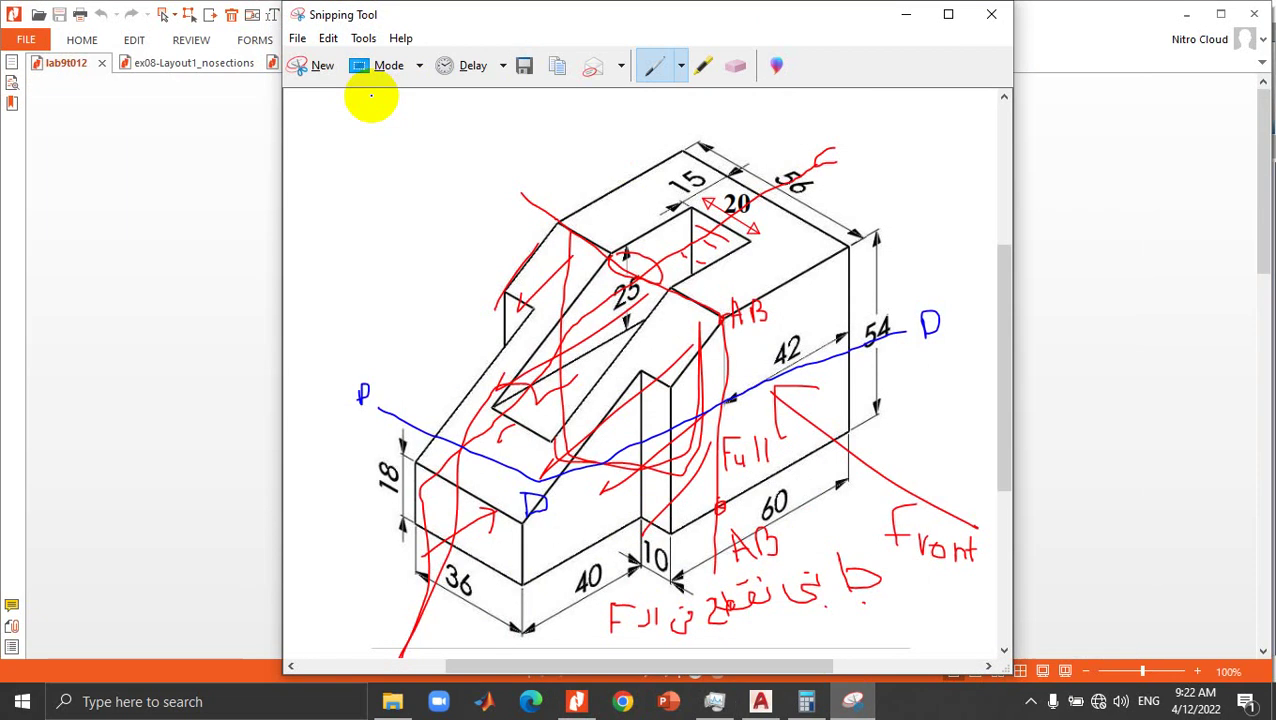
# Step: Take a new snip of the isometric drawing and sketch blue strokes over the slot and faces
pyautogui.click(325, 72)
pyautogui.moveTo(903, 110)
pyautogui.mouseDown()
pyautogui.moveTo(896, 450)
pyautogui.moveTo(369, 628)
pyautogui.mouseUp()
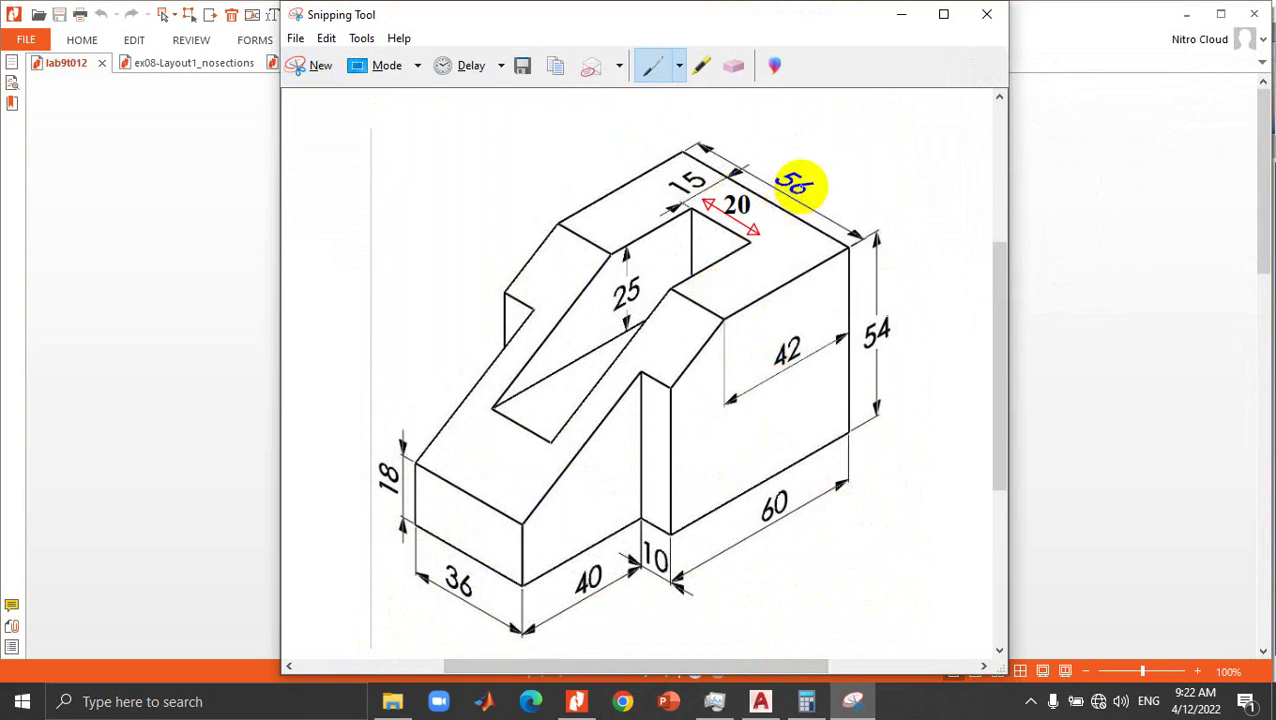
pyautogui.moveTo(722, 222); pyautogui.dragTo(650, 261)
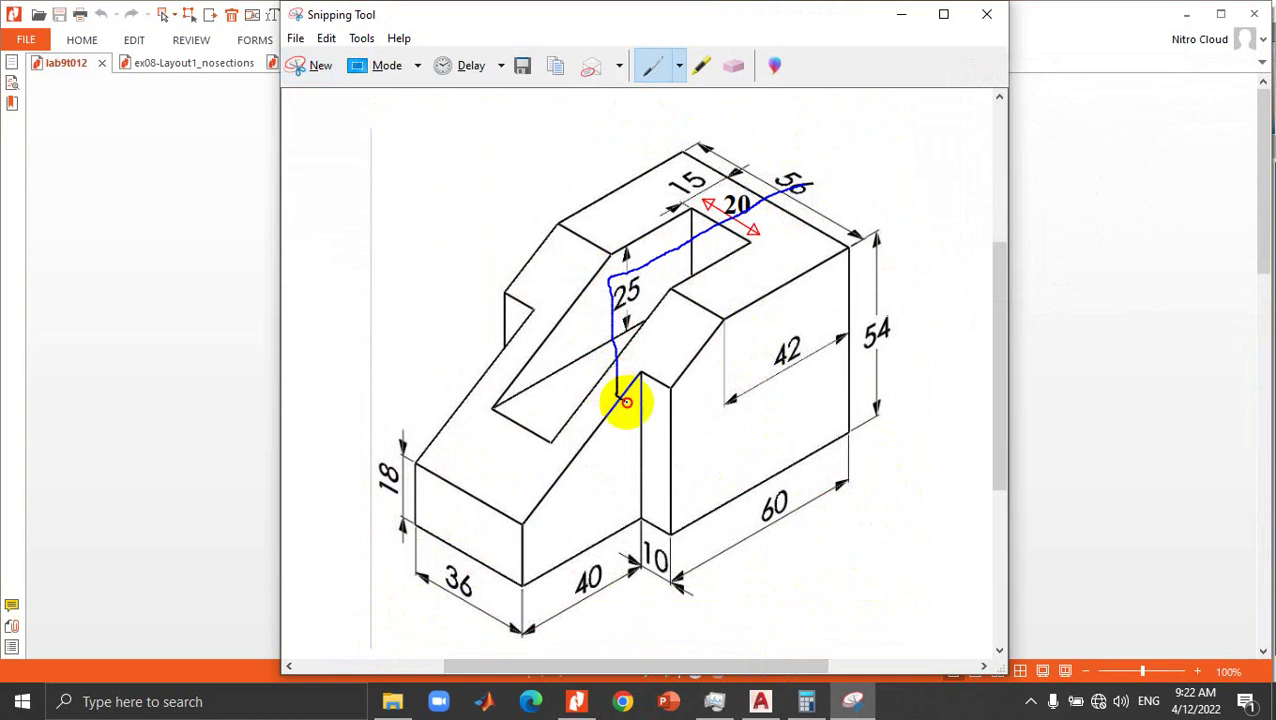
pyautogui.moveTo(701, 414)
pyautogui.mouseDown()
pyautogui.moveTo(795, 378)
pyautogui.moveTo(849, 281)
pyautogui.moveTo(769, 199)
pyautogui.mouseUp()
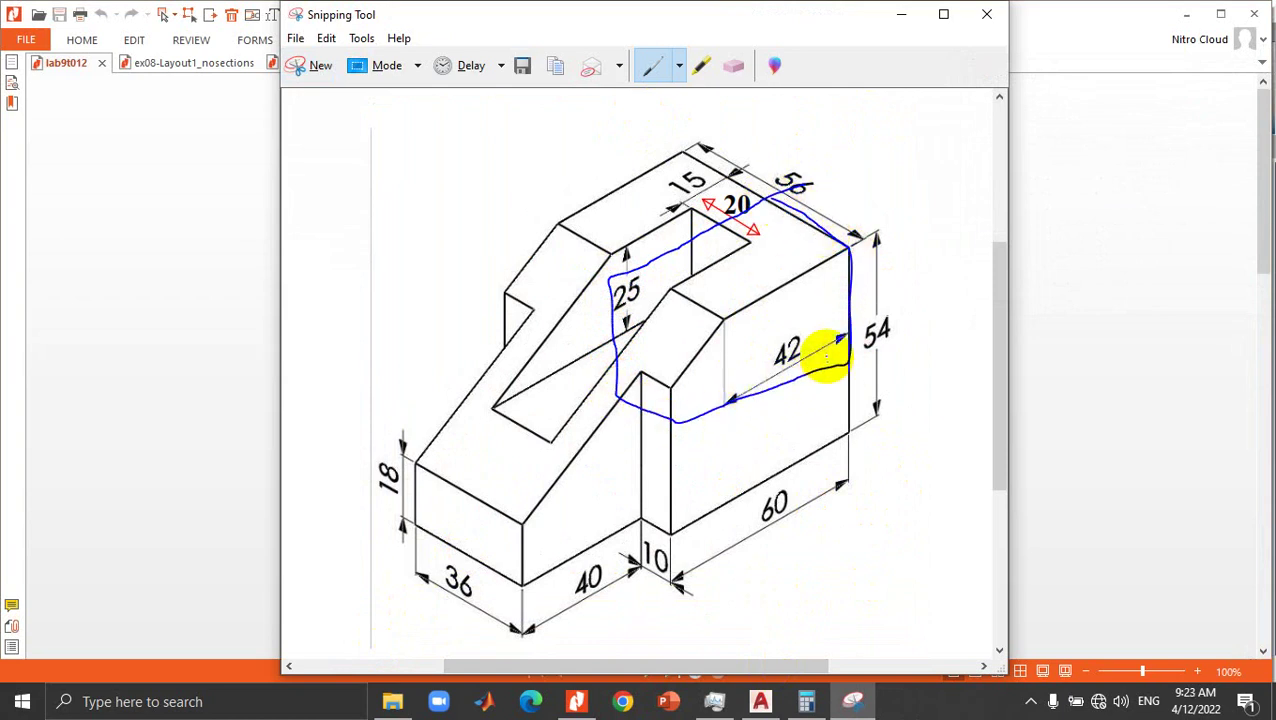
pyautogui.moveTo(847, 243)
pyautogui.mouseDown()
pyautogui.moveTo(732, 296)
pyautogui.moveTo(683, 370)
pyautogui.mouseUp()
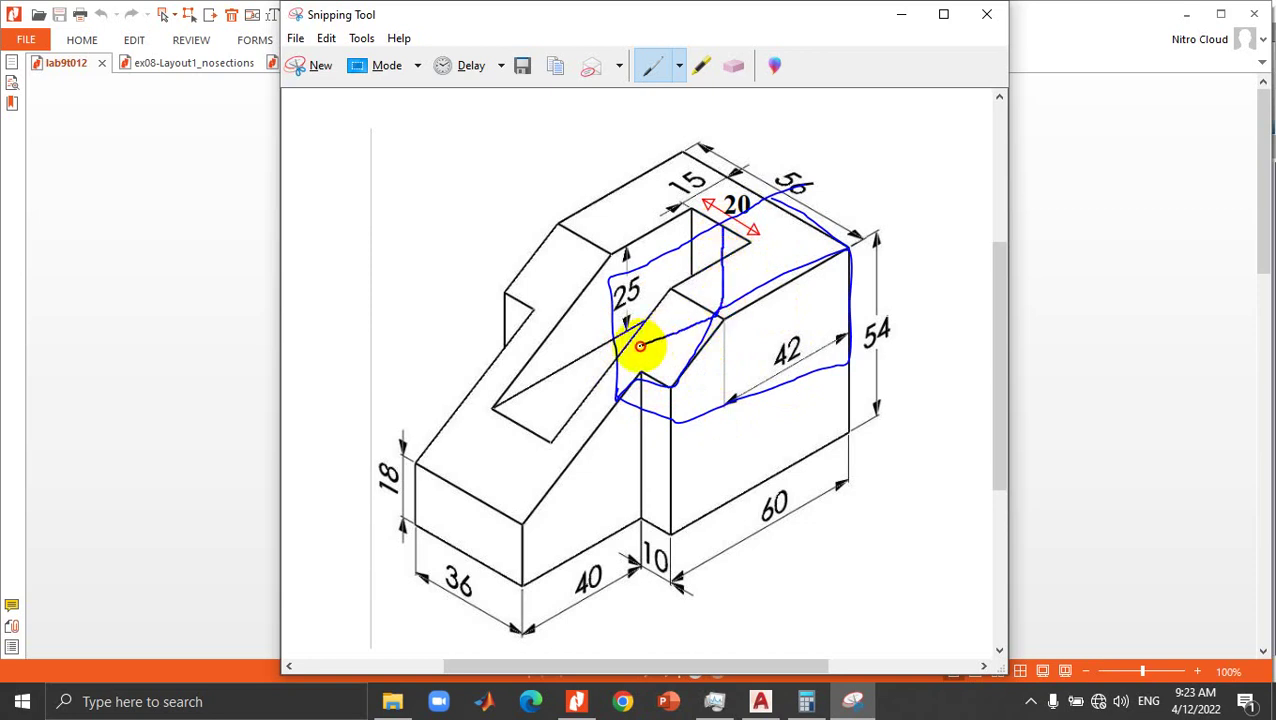
pyautogui.moveTo(766, 206)
pyautogui.mouseDown()
pyautogui.moveTo(822, 250)
pyautogui.moveTo(869, 327)
pyautogui.moveTo(743, 316)
pyautogui.moveTo(676, 352)
pyautogui.mouseUp()
pyautogui.moveTo(806, 422); pyautogui.dragTo(505, 468)
# Step: After checking the AutoCAD layout, erase all blue strokes from the snip and reselect the Pen
pyautogui.click(760, 701)
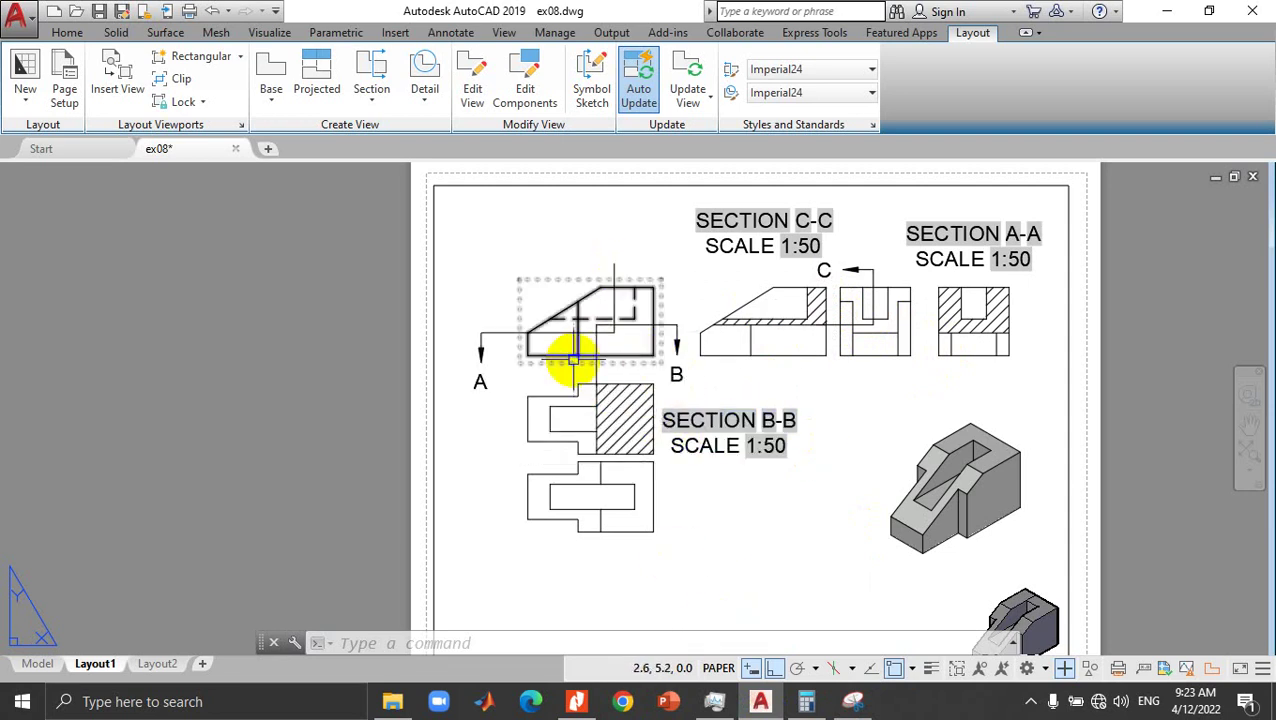
pyautogui.click(850, 702)
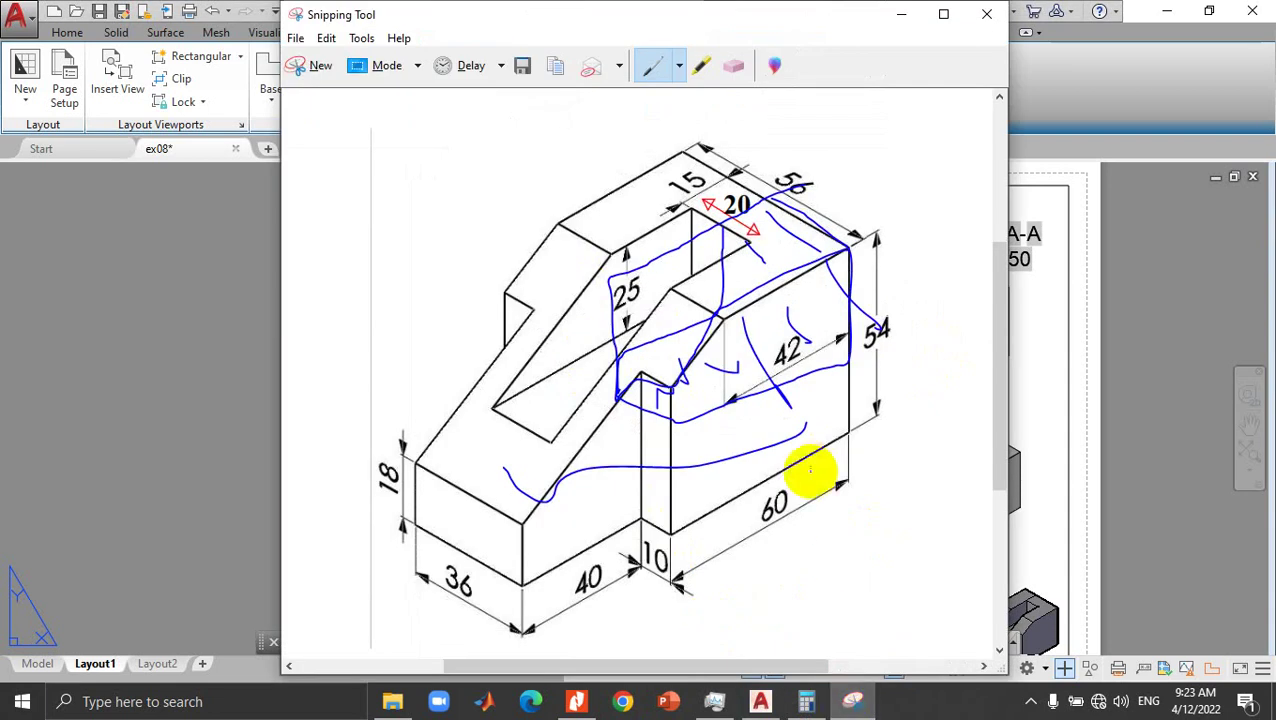
pyautogui.click(727, 75)
pyautogui.moveTo(817, 148)
pyautogui.mouseDown()
pyautogui.moveTo(832, 350)
pyautogui.moveTo(775, 305)
pyautogui.moveTo(752, 228)
pyautogui.moveTo(740, 541)
pyautogui.mouseUp()
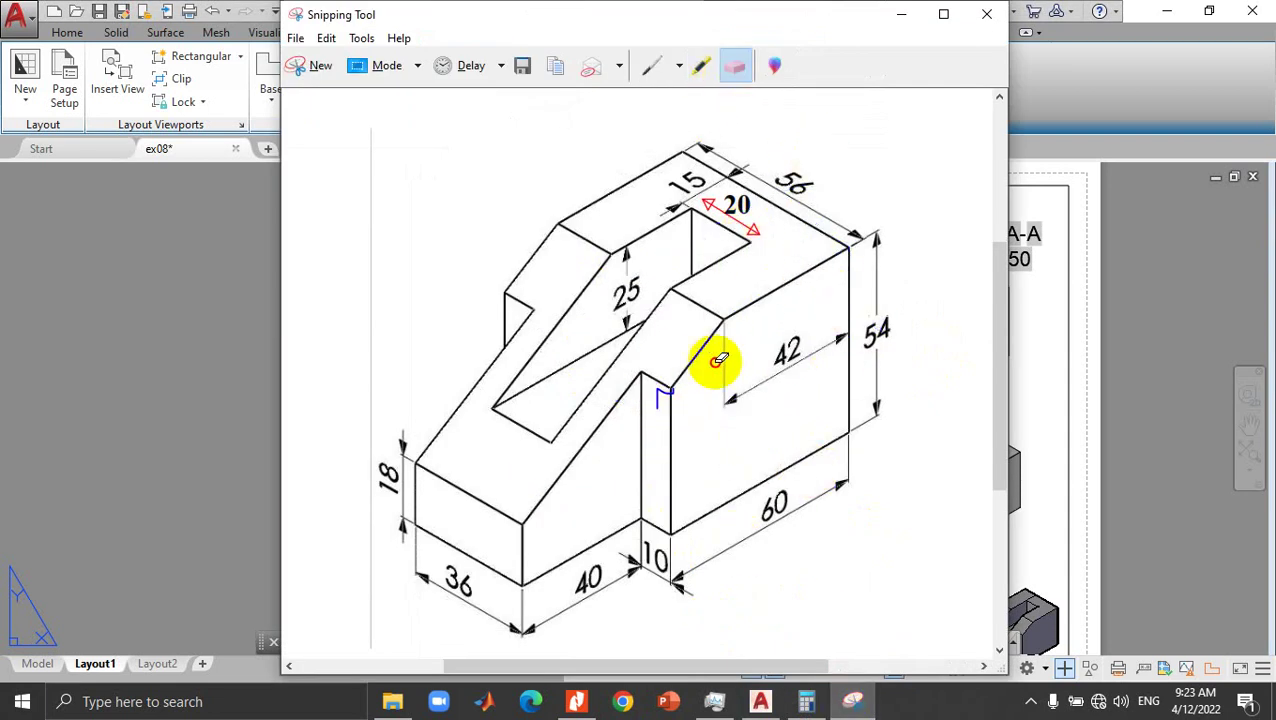
pyautogui.moveTo(712, 361); pyautogui.dragTo(692, 361)
pyautogui.click(651, 67)
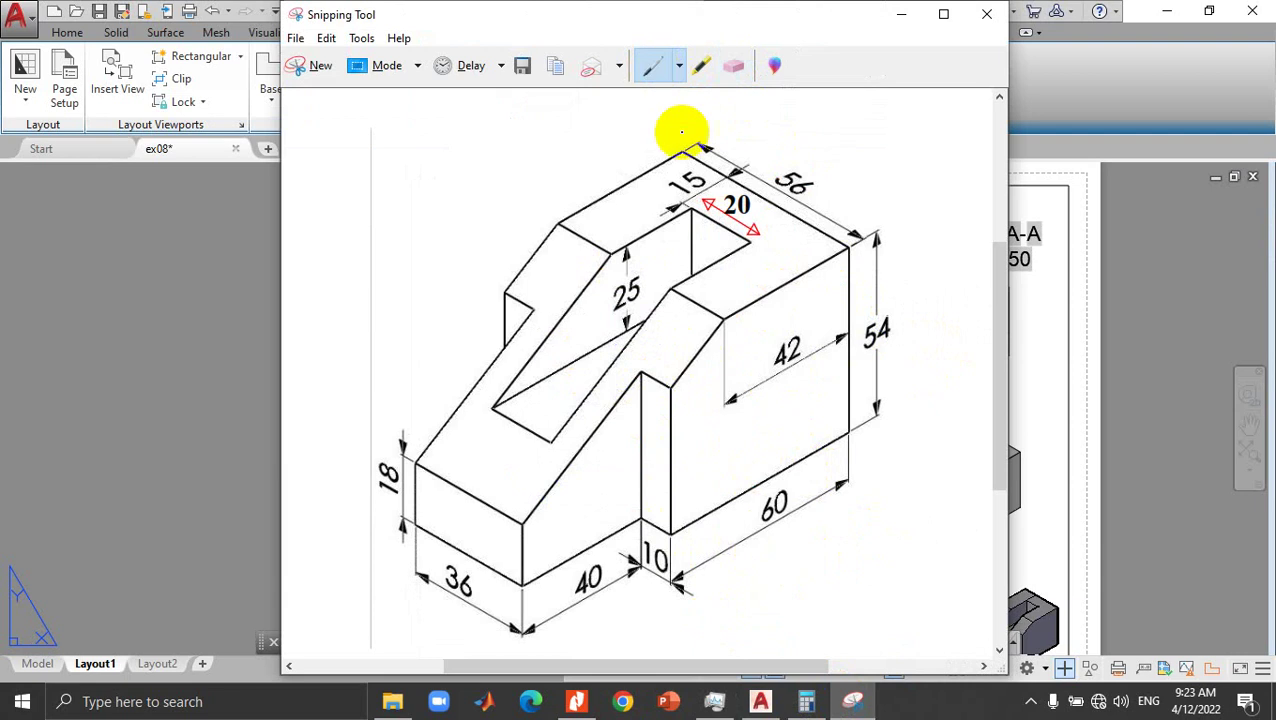
# Step: Draw blue cut lines across the snip from 54, over the slot and down to 10, then return to AutoCAD
pyautogui.click(762, 701)
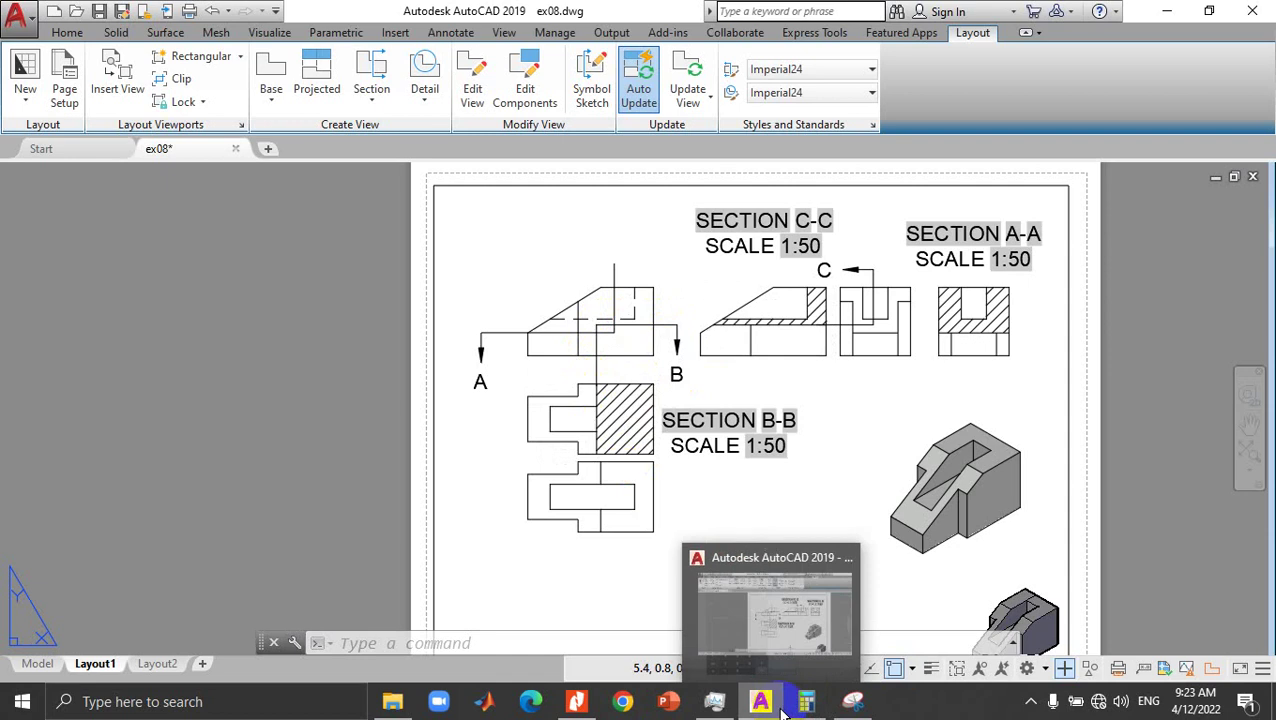
pyautogui.moveTo(761, 701)
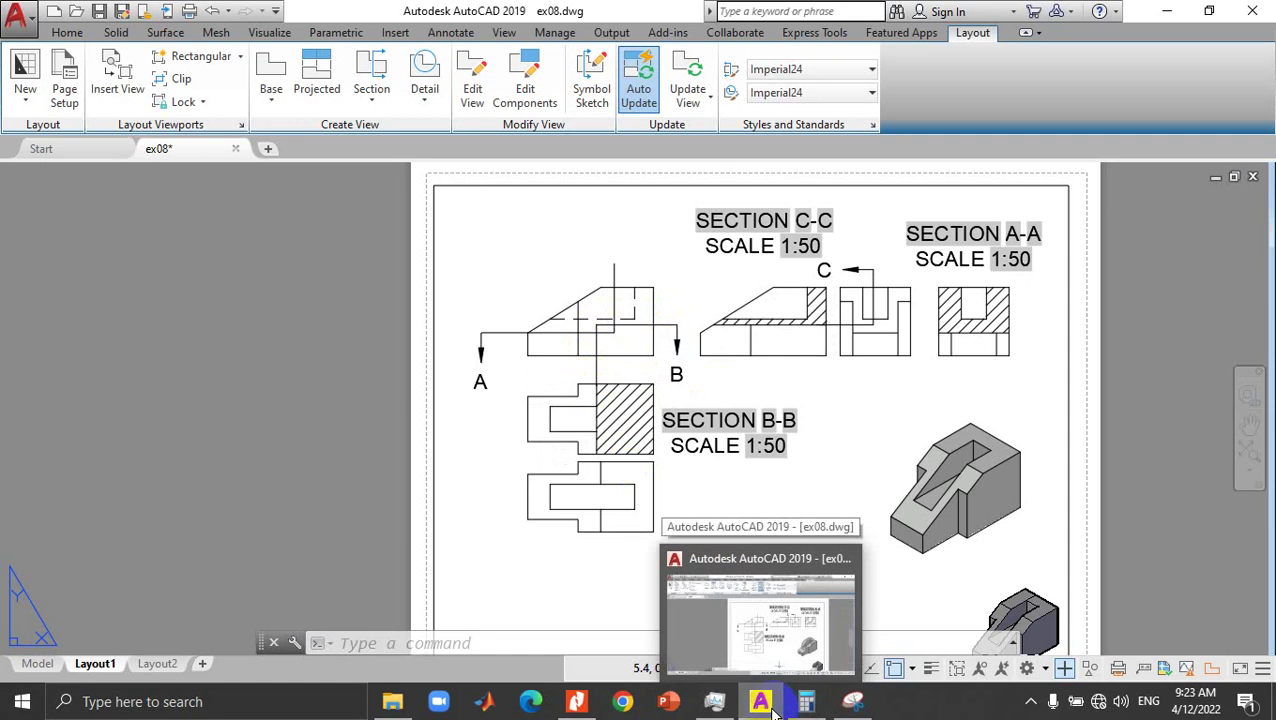
pyautogui.click(762, 703)
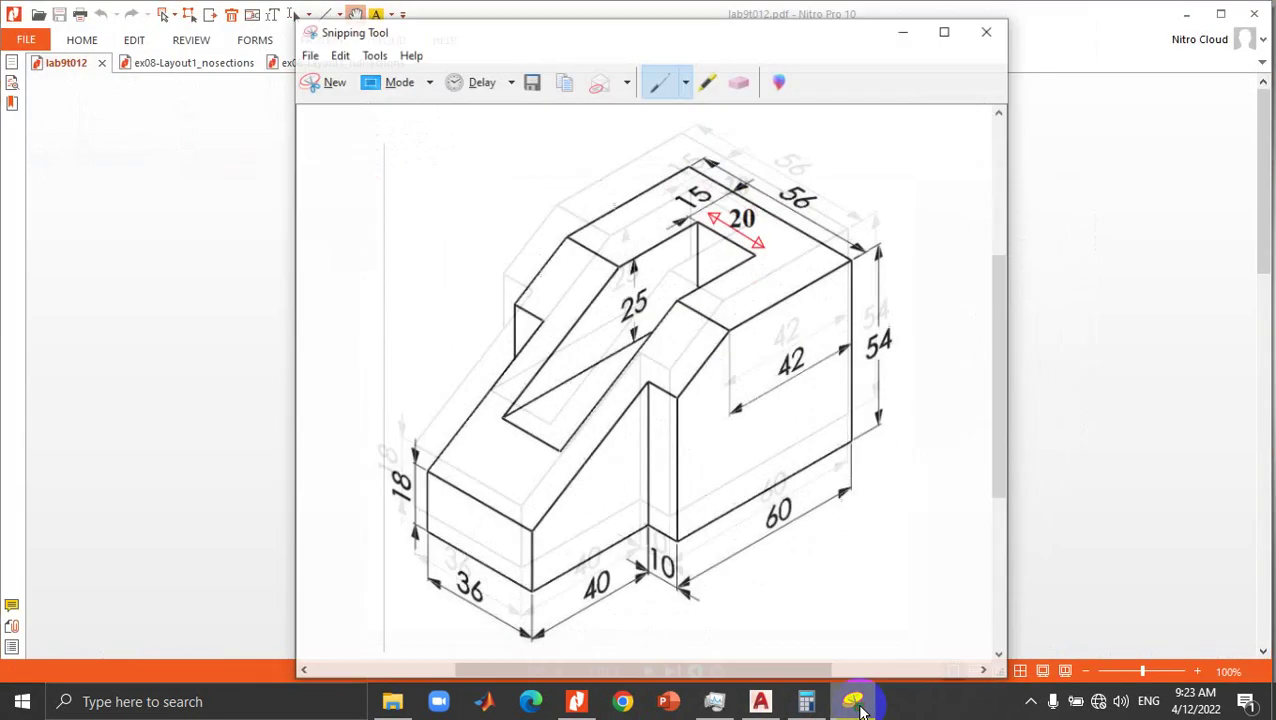
pyautogui.moveTo(871, 355)
pyautogui.mouseDown()
pyautogui.moveTo(655, 419)
pyautogui.moveTo(591, 407)
pyautogui.mouseUp()
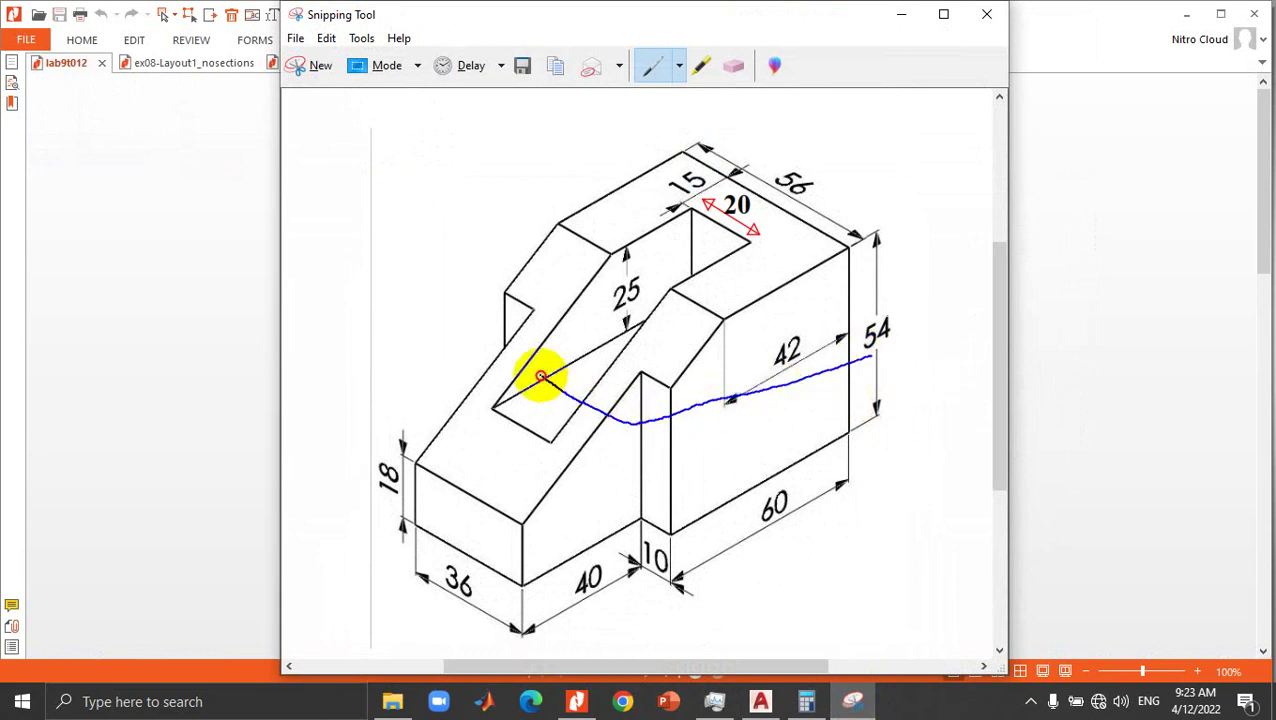
pyautogui.moveTo(497, 354); pyautogui.dragTo(466, 343)
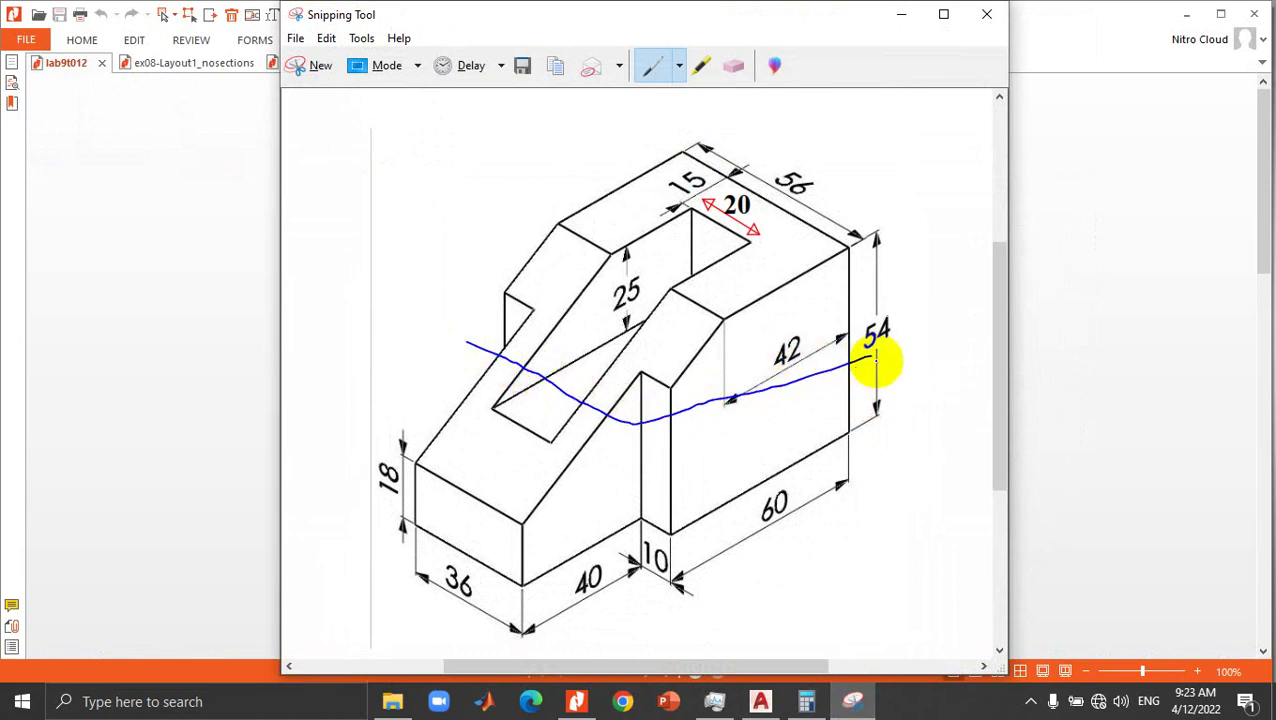
pyautogui.moveTo(647, 428); pyautogui.dragTo(656, 494)
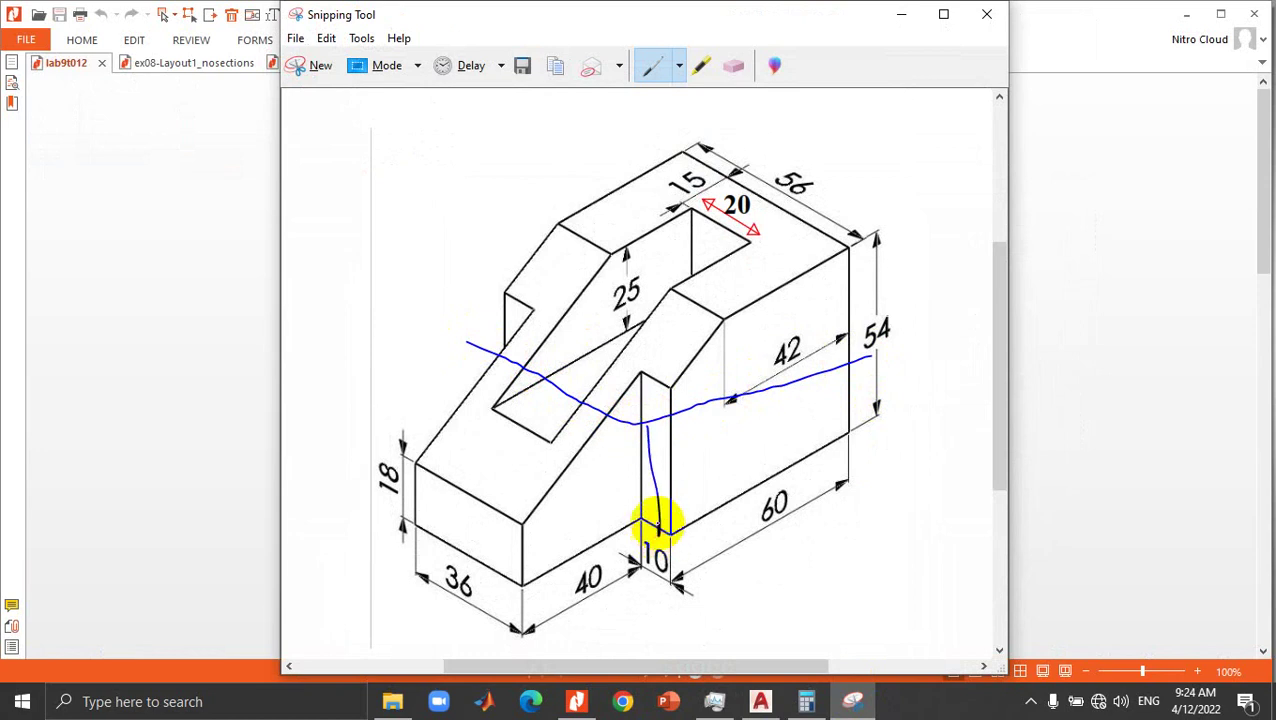
pyautogui.moveTo(473, 353); pyautogui.dragTo(849, 352)
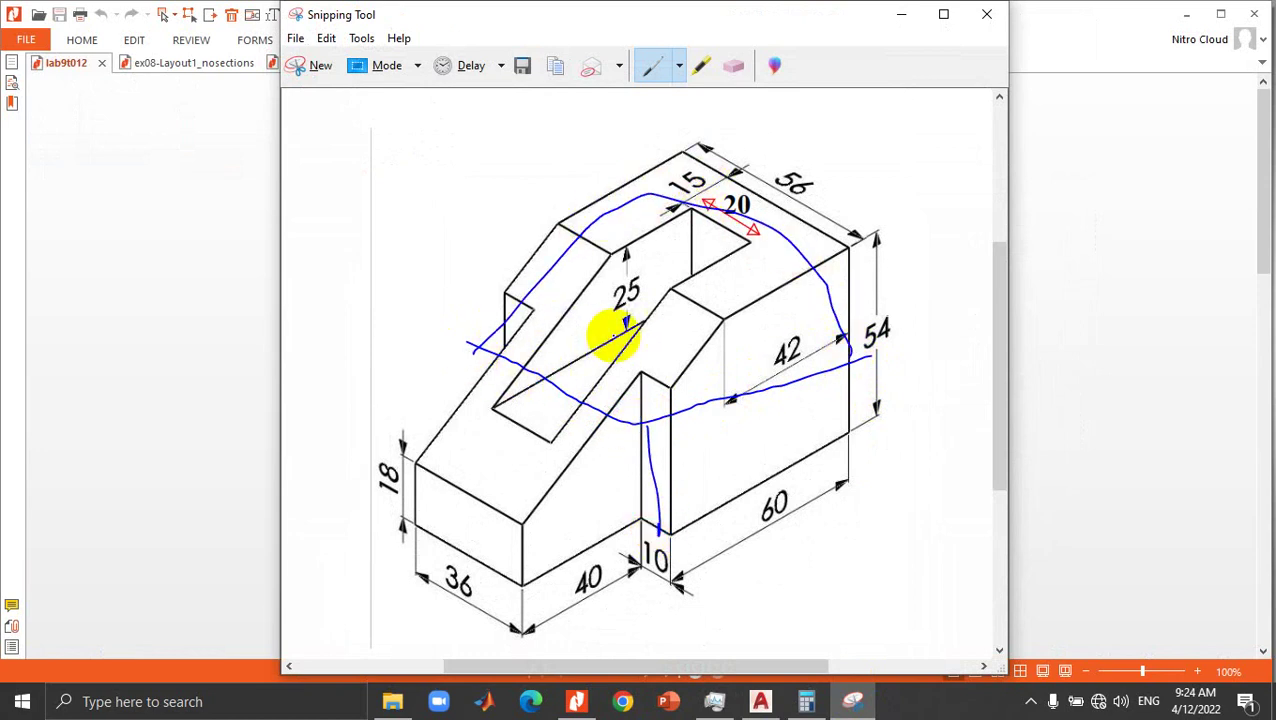
pyautogui.click(763, 702)
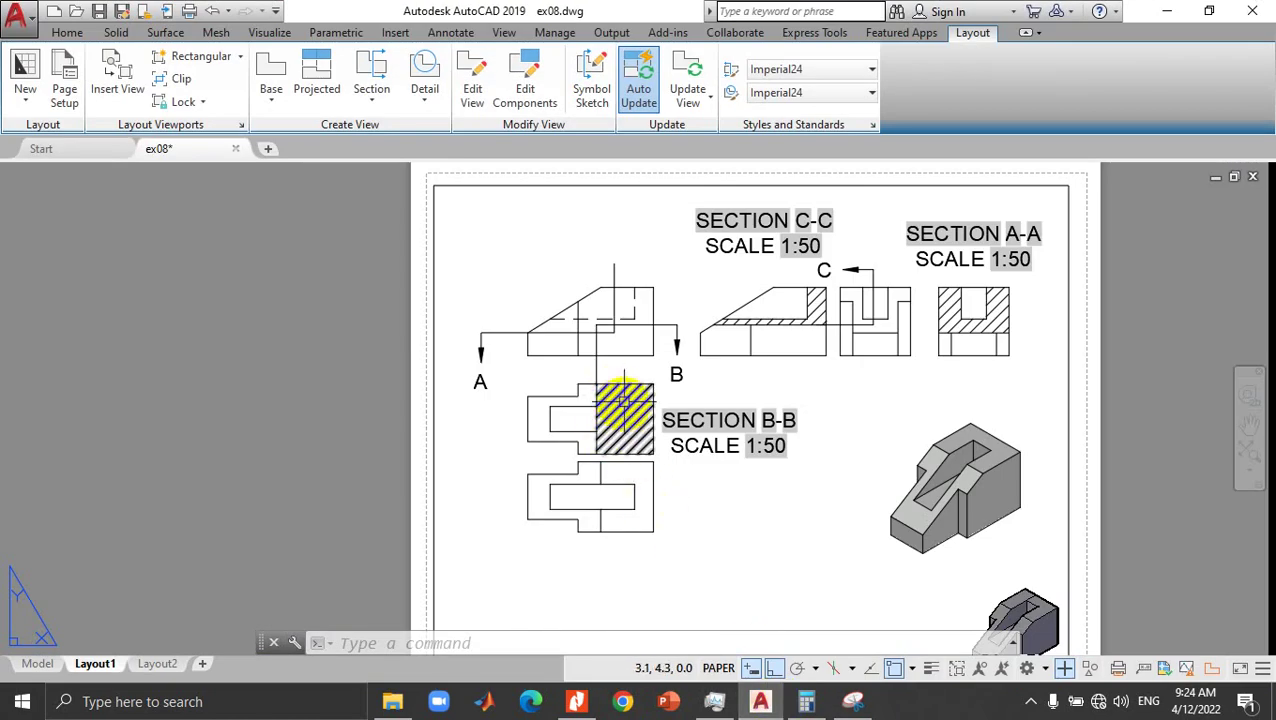
# Step: Stretch the B-B cutting line's middle segment lower on the front view, then bring the isometric snip forward
pyautogui.click(633, 308)
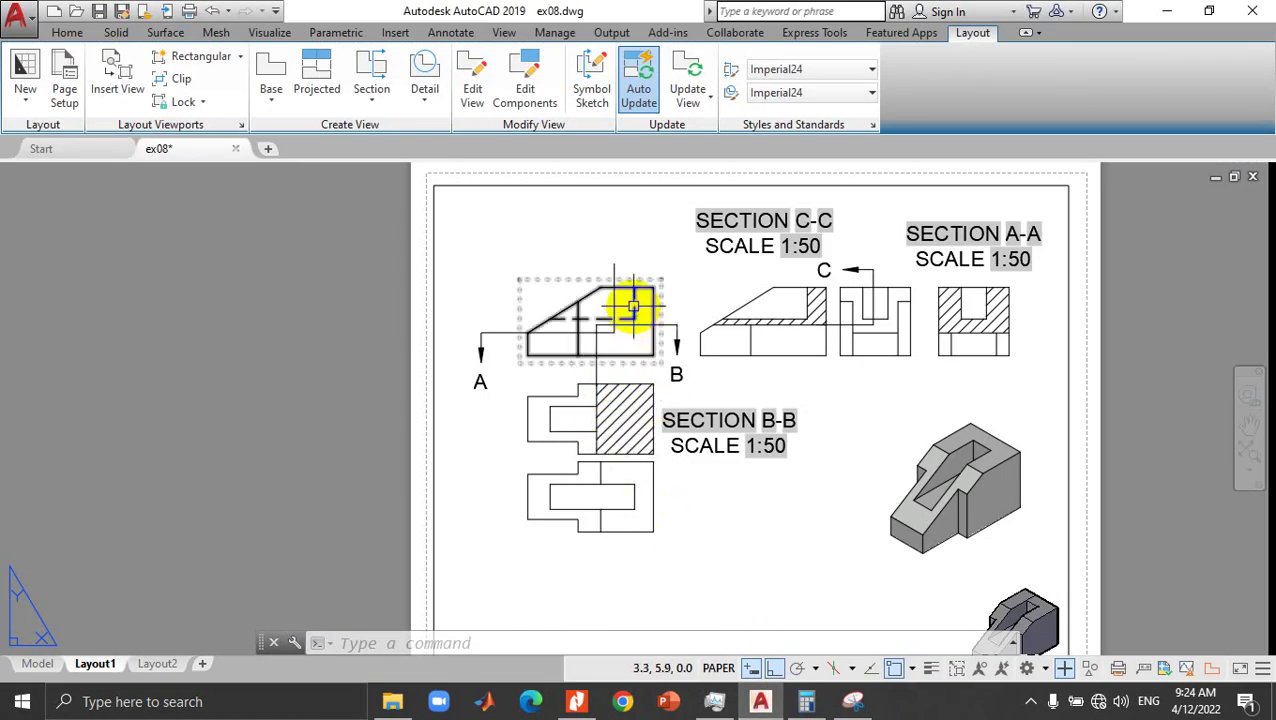
pyautogui.click(633, 325)
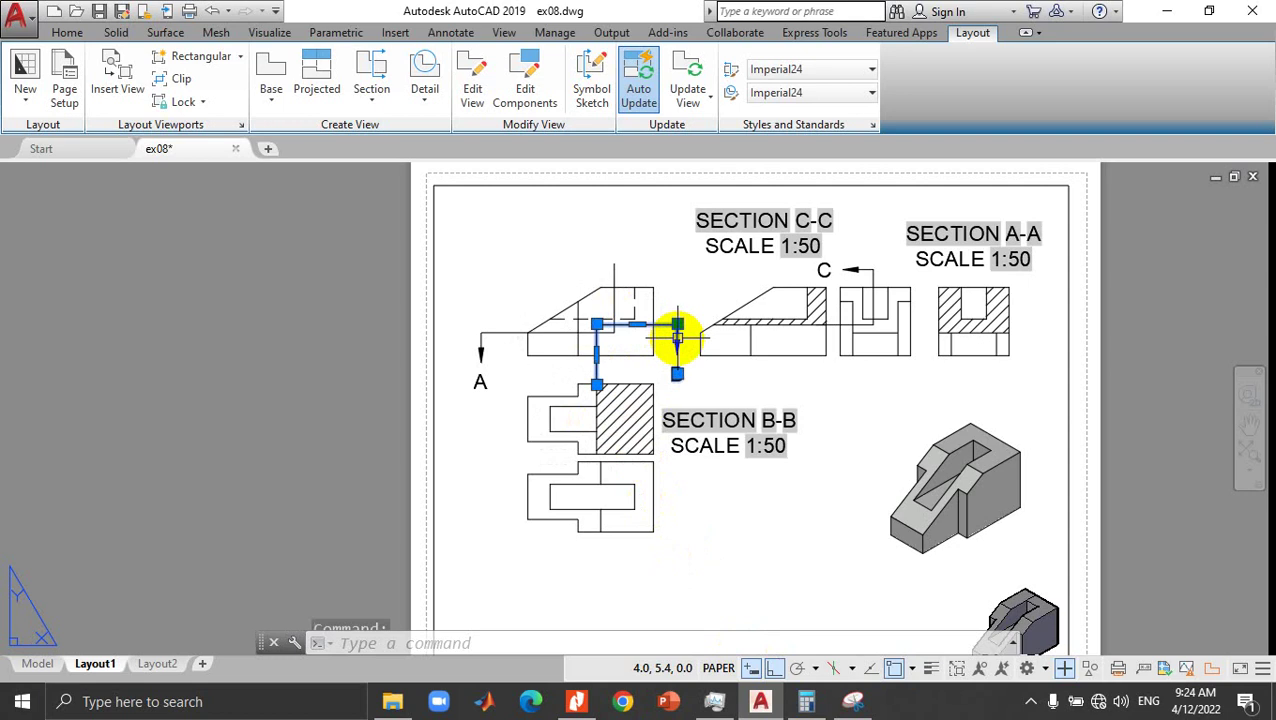
pyautogui.click(634, 324)
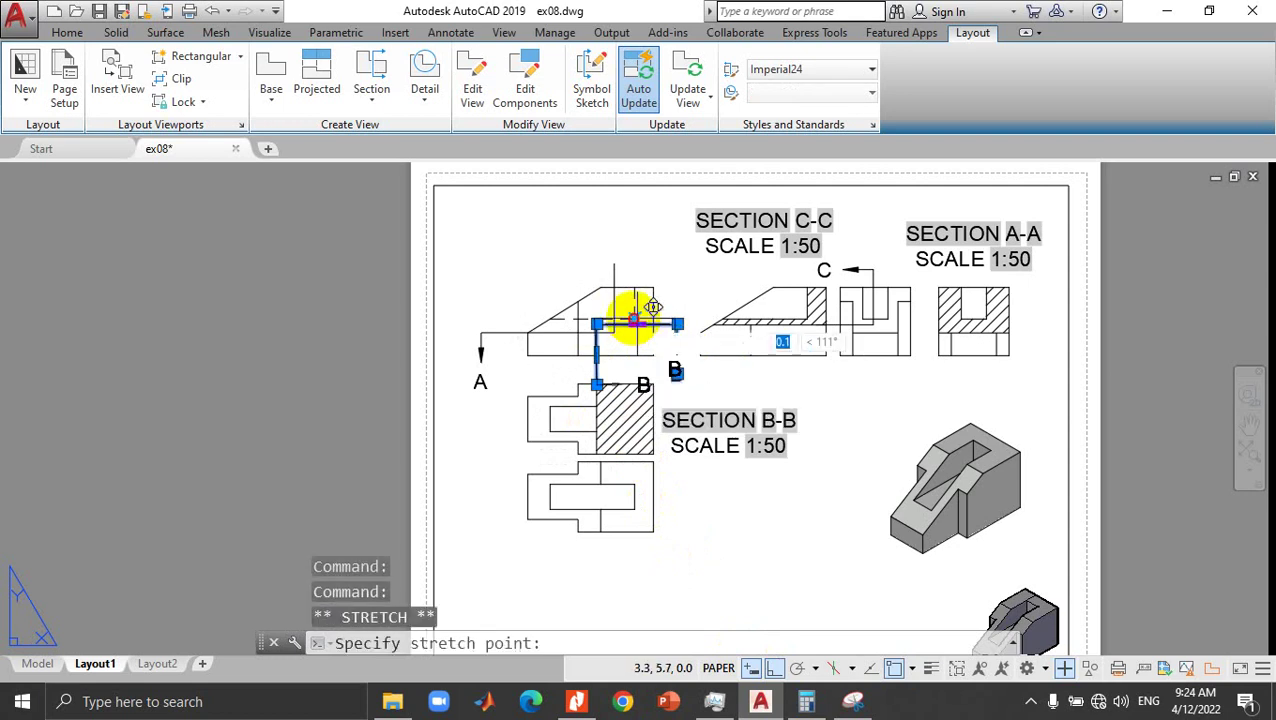
pyautogui.doubleClick(634, 300)
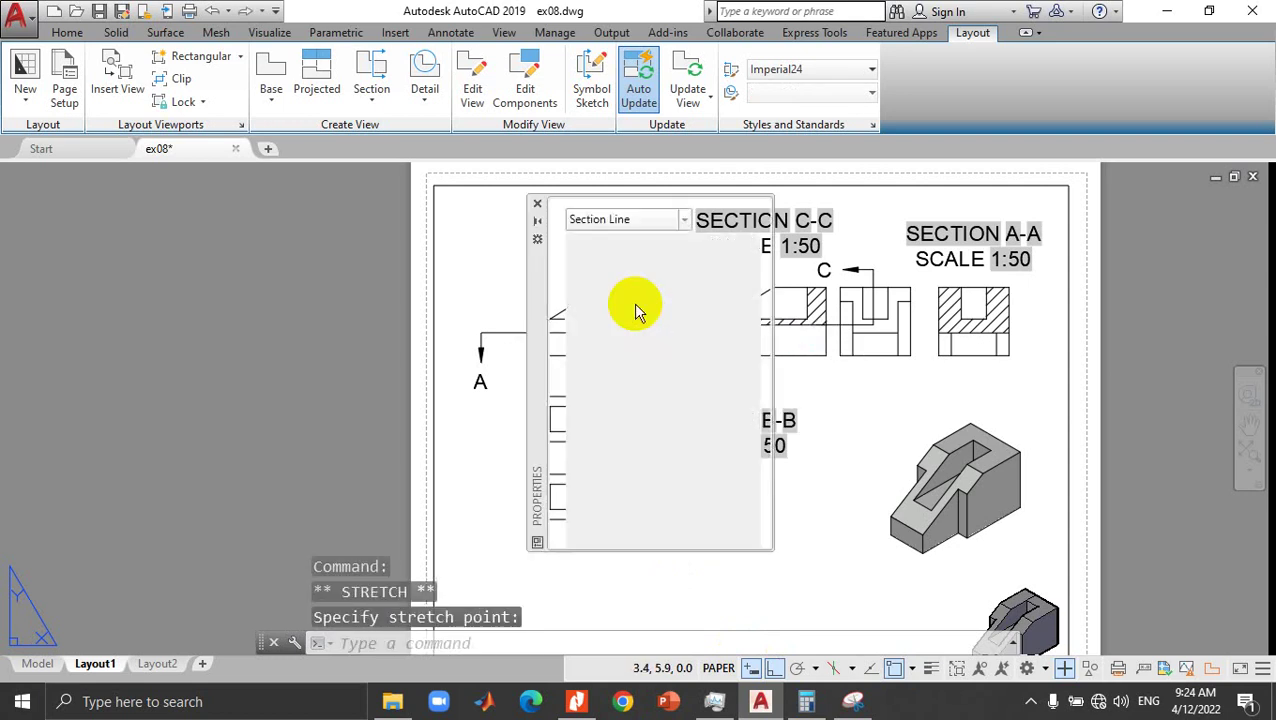
pyautogui.click(538, 205)
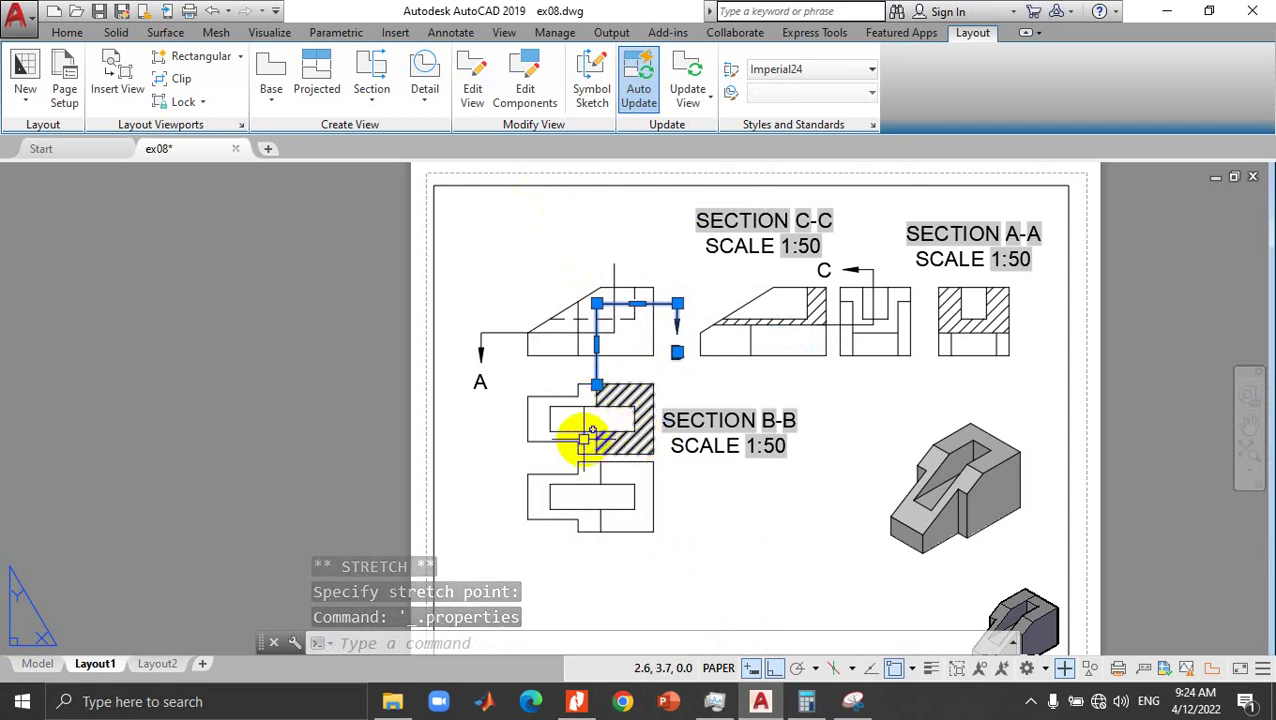
pyautogui.click(637, 304)
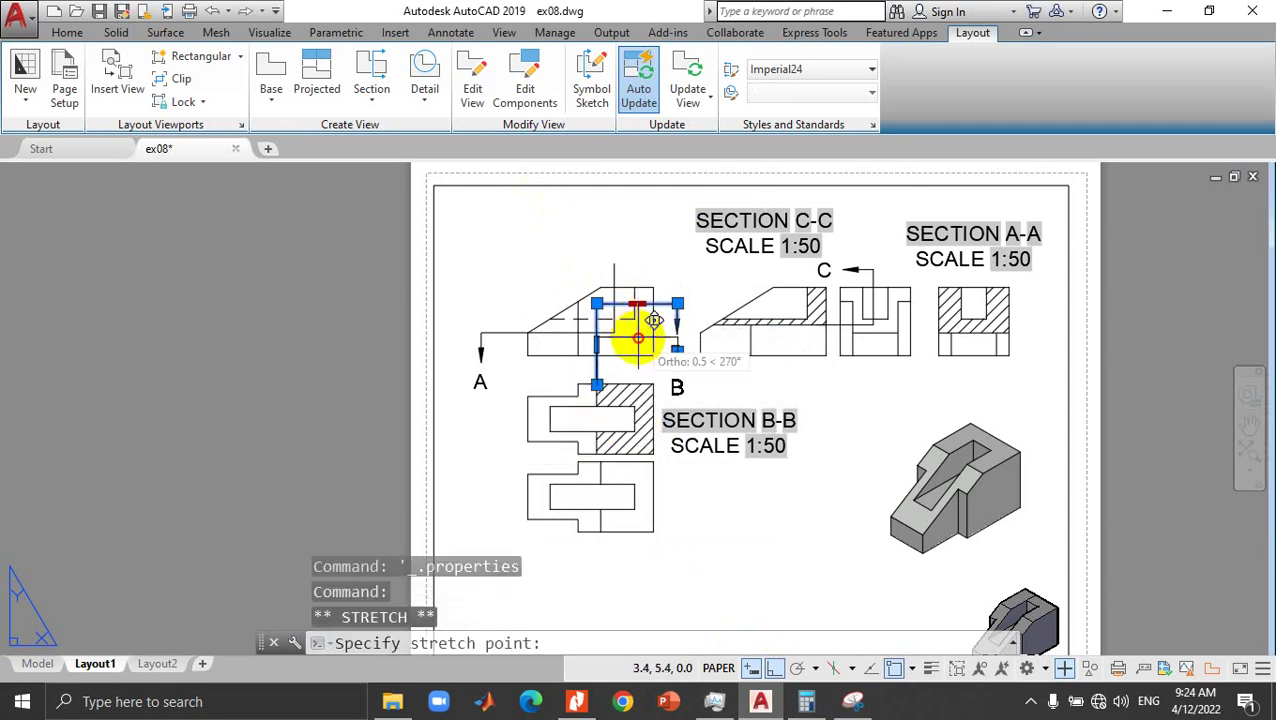
pyautogui.click(637, 338)
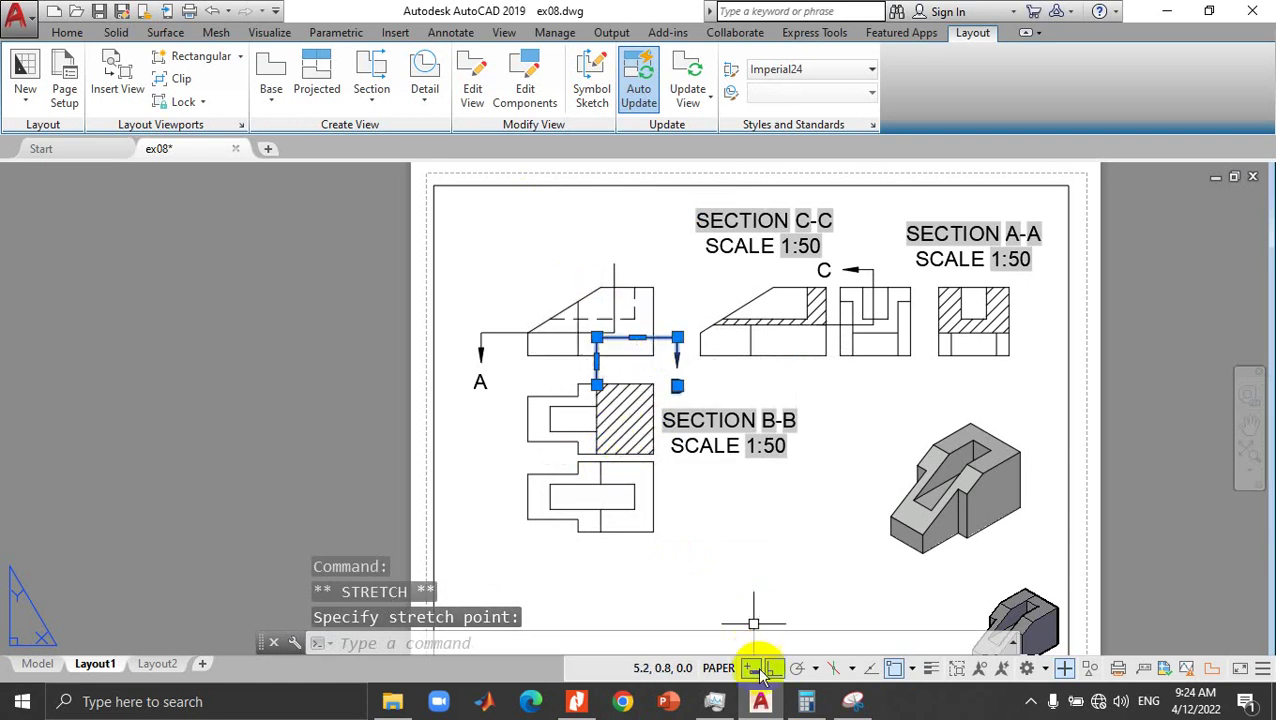
pyautogui.click(852, 701)
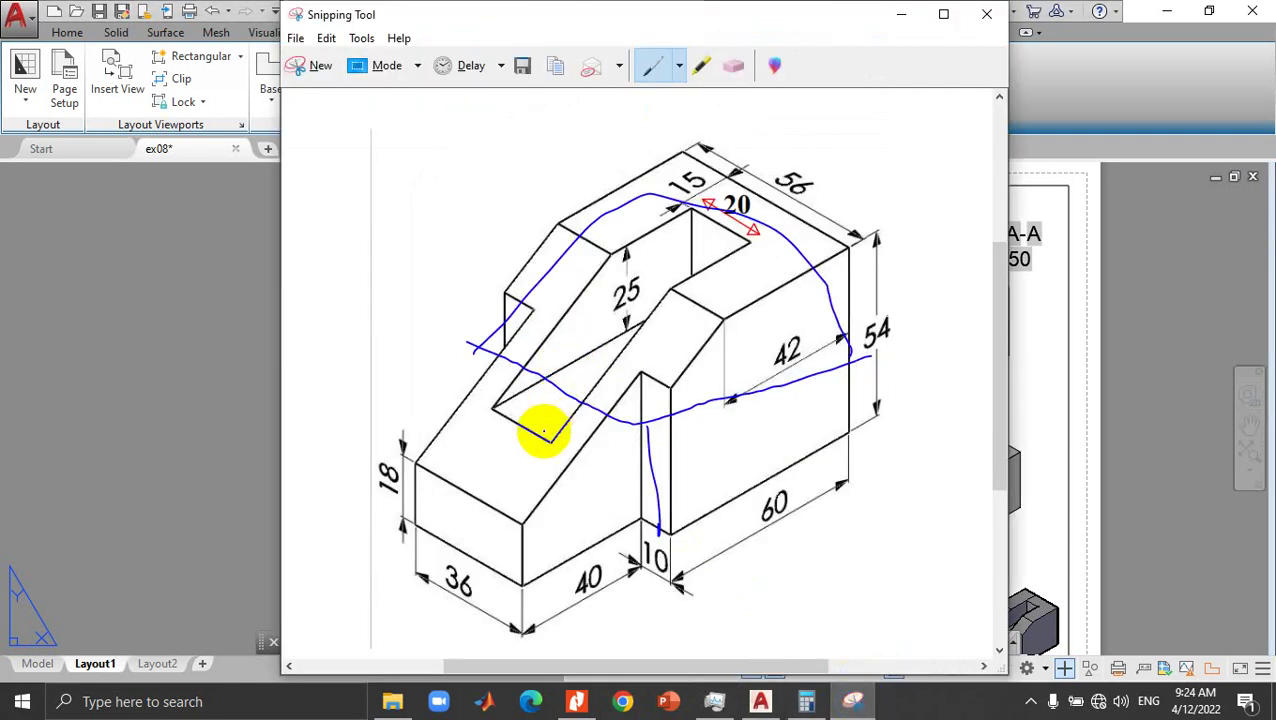
# Step: Sketch a blue cutting path and a loop around the cut region on the isometric, then return to AutoCAD
pyautogui.moveTo(551, 462); pyautogui.dragTo(862, 352)
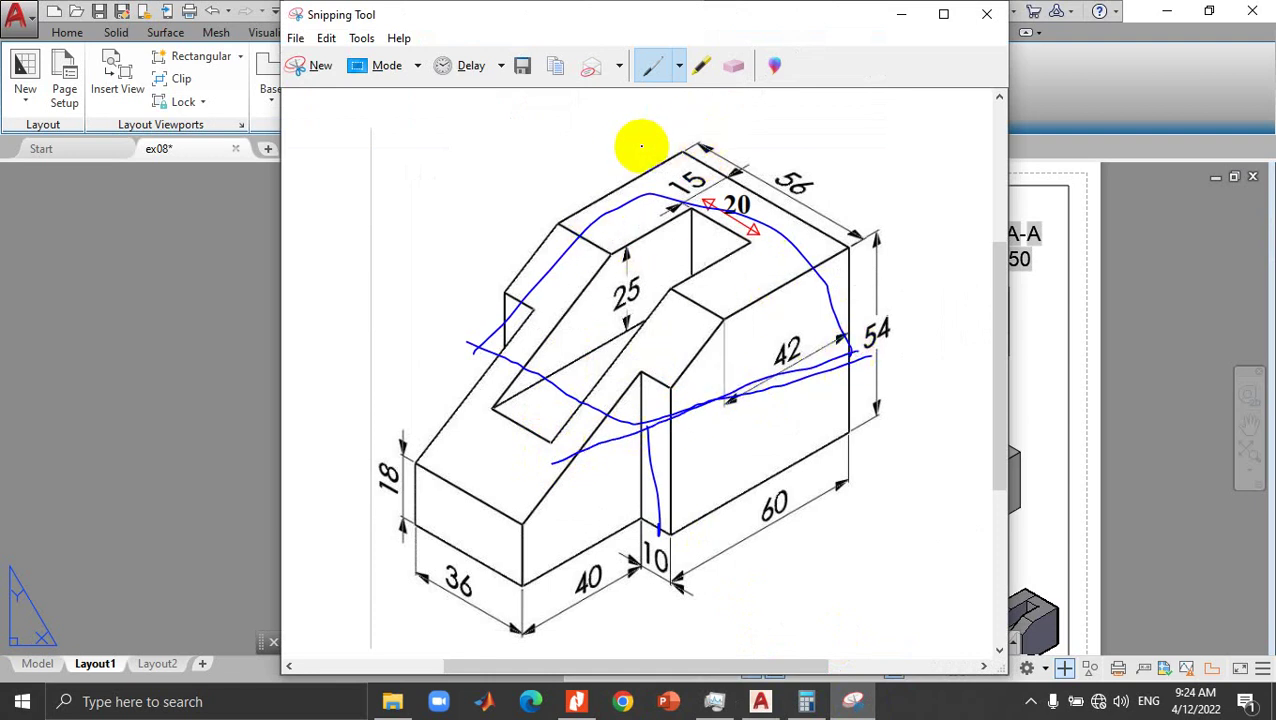
pyautogui.moveTo(678, 152)
pyautogui.mouseDown()
pyautogui.moveTo(504, 265)
pyautogui.moveTo(587, 373)
pyautogui.moveTo(803, 302)
pyautogui.moveTo(776, 202)
pyautogui.mouseUp()
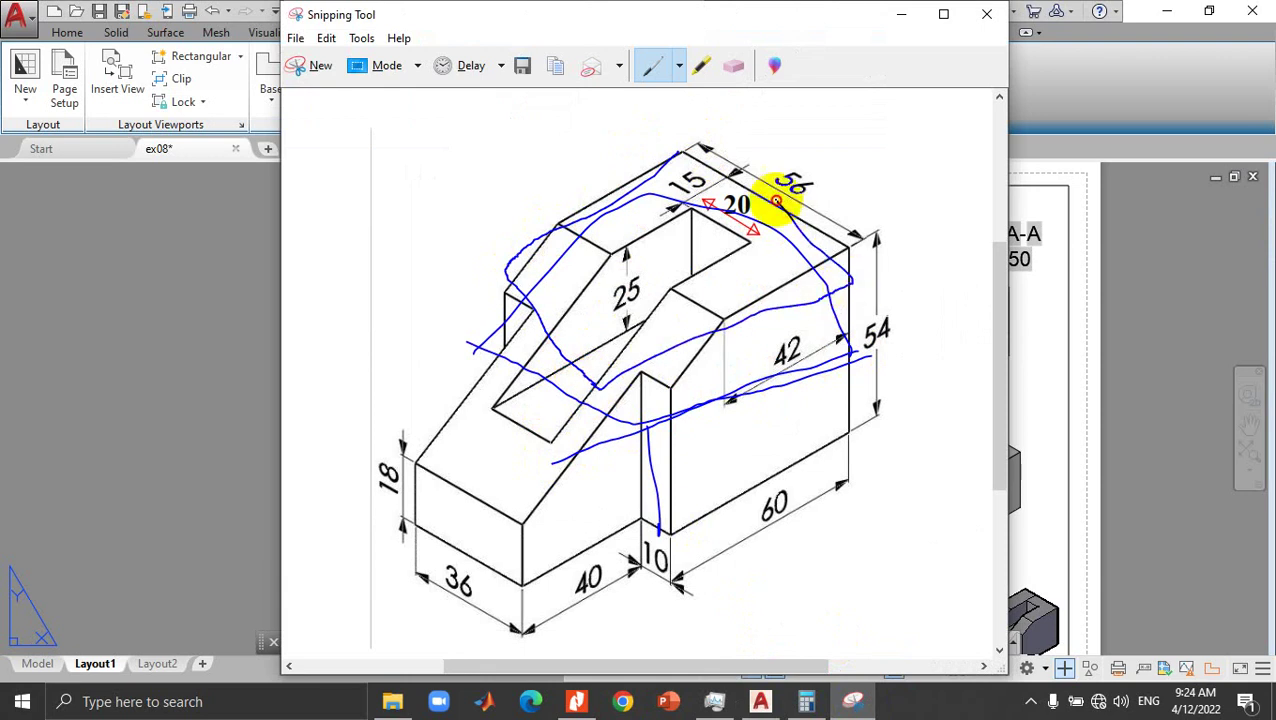
pyautogui.click(782, 704)
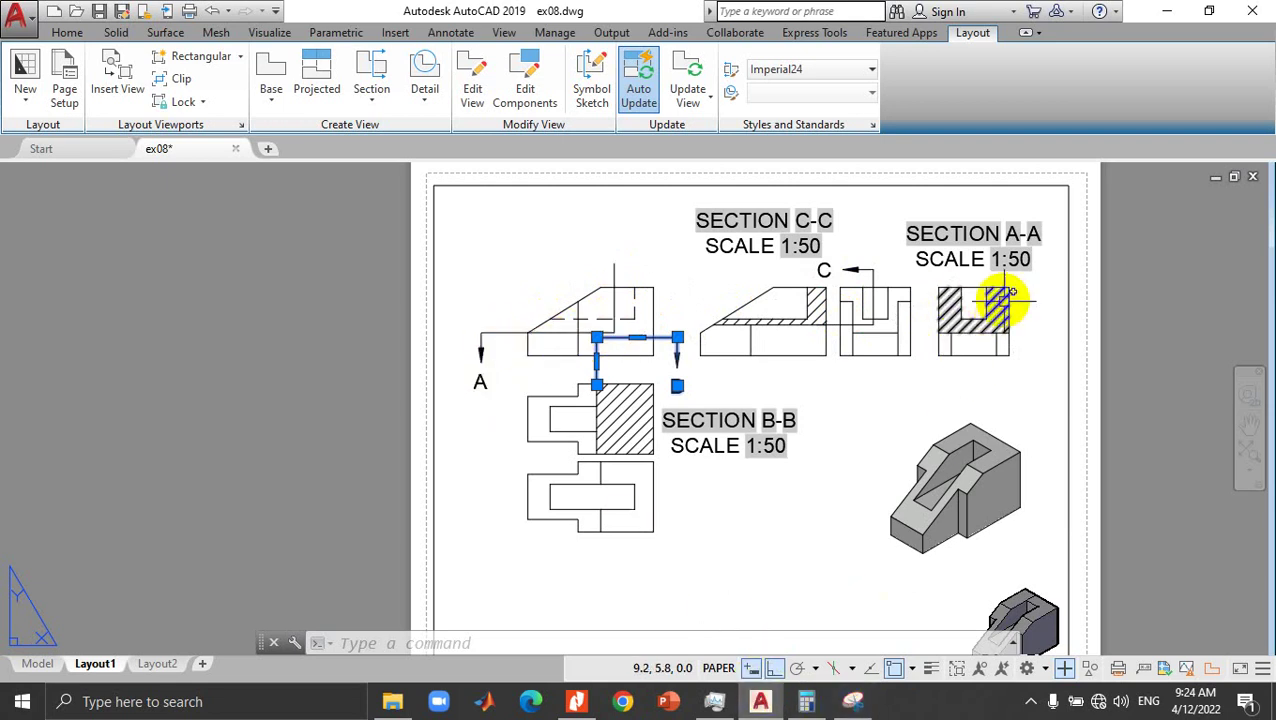
# Step: Restore the marked-up snip and erase its blue sketch lines
pyautogui.click(849, 705)
pyautogui.click(849, 705)
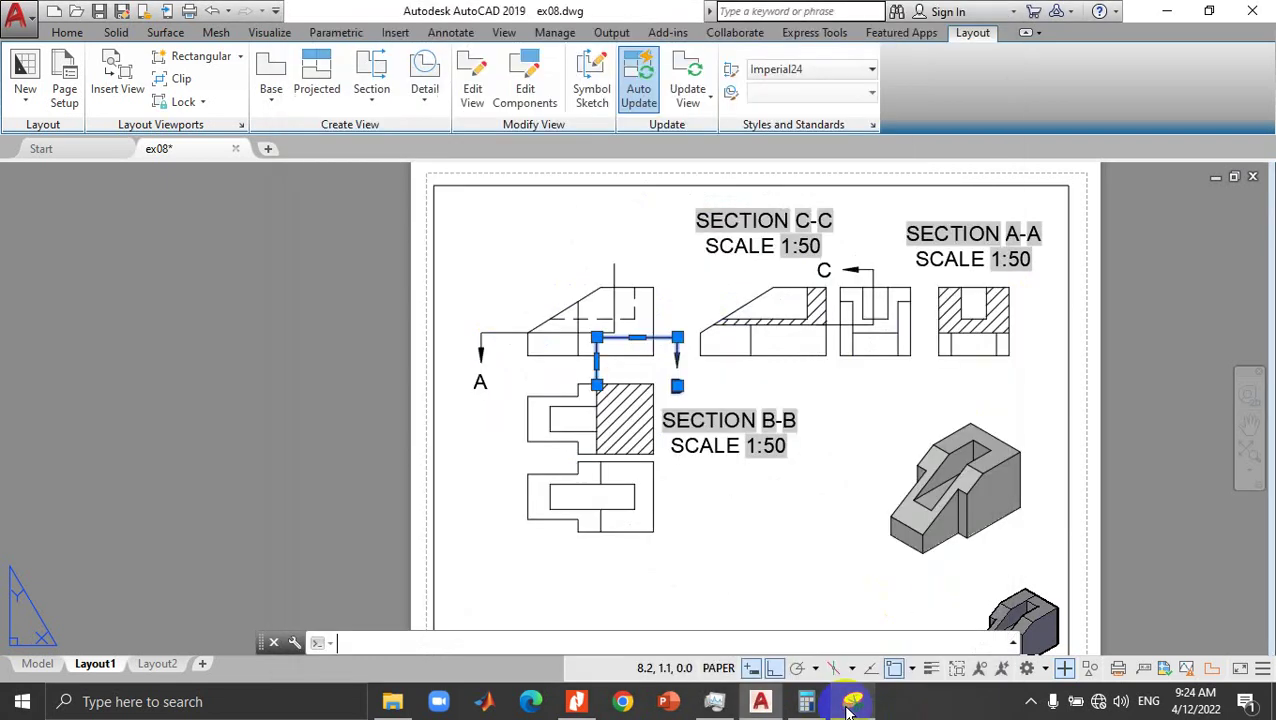
pyautogui.click(849, 705)
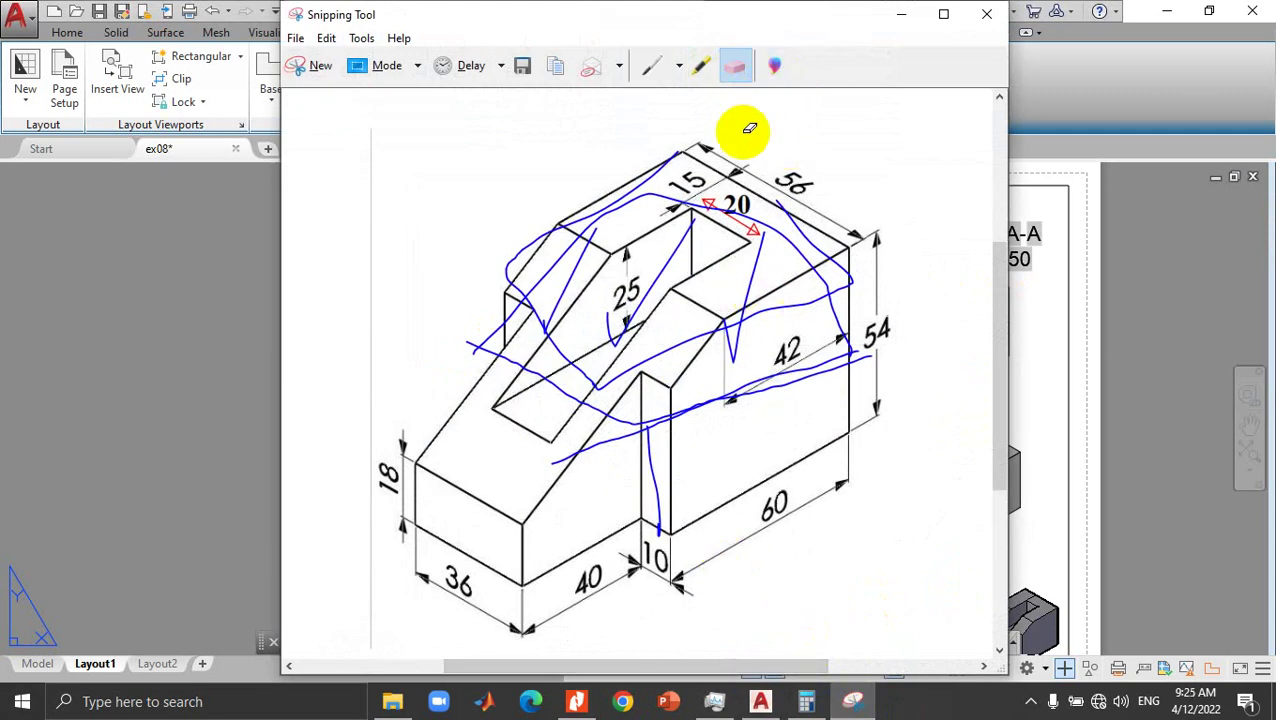
pyautogui.moveTo(749, 128)
pyautogui.mouseDown()
pyautogui.moveTo(590, 265)
pyautogui.moveTo(621, 333)
pyautogui.moveTo(735, 307)
pyautogui.moveTo(753, 399)
pyautogui.moveTo(660, 475)
pyautogui.mouseUp()
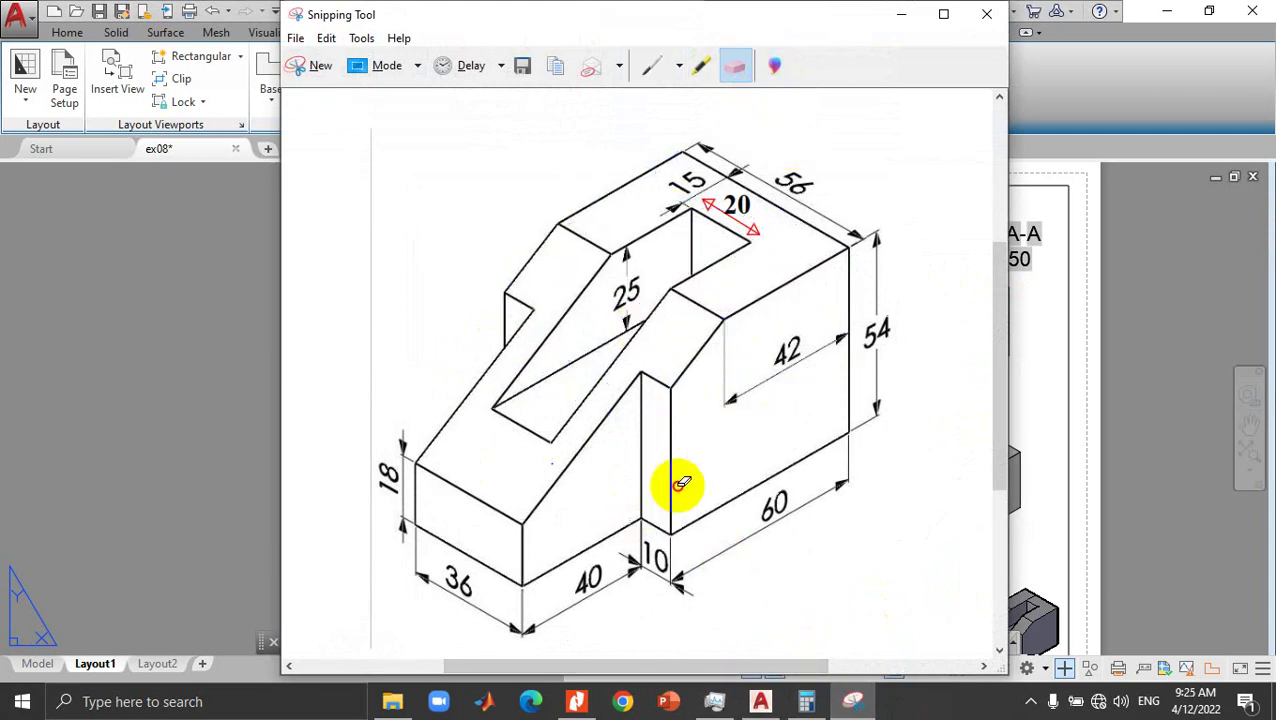
# Step: Select the section line near A in AutoCAD, then bring the clean isometric snip back
pyautogui.click(760, 702)
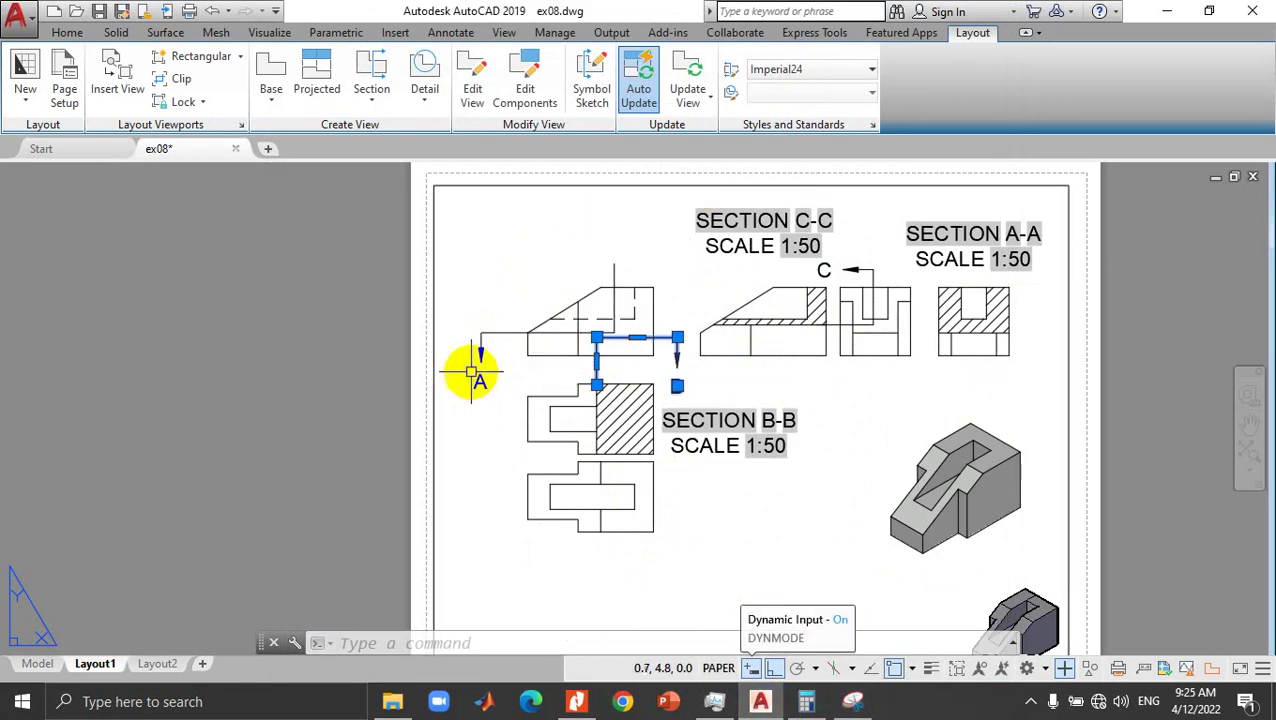
pyautogui.click(597, 337)
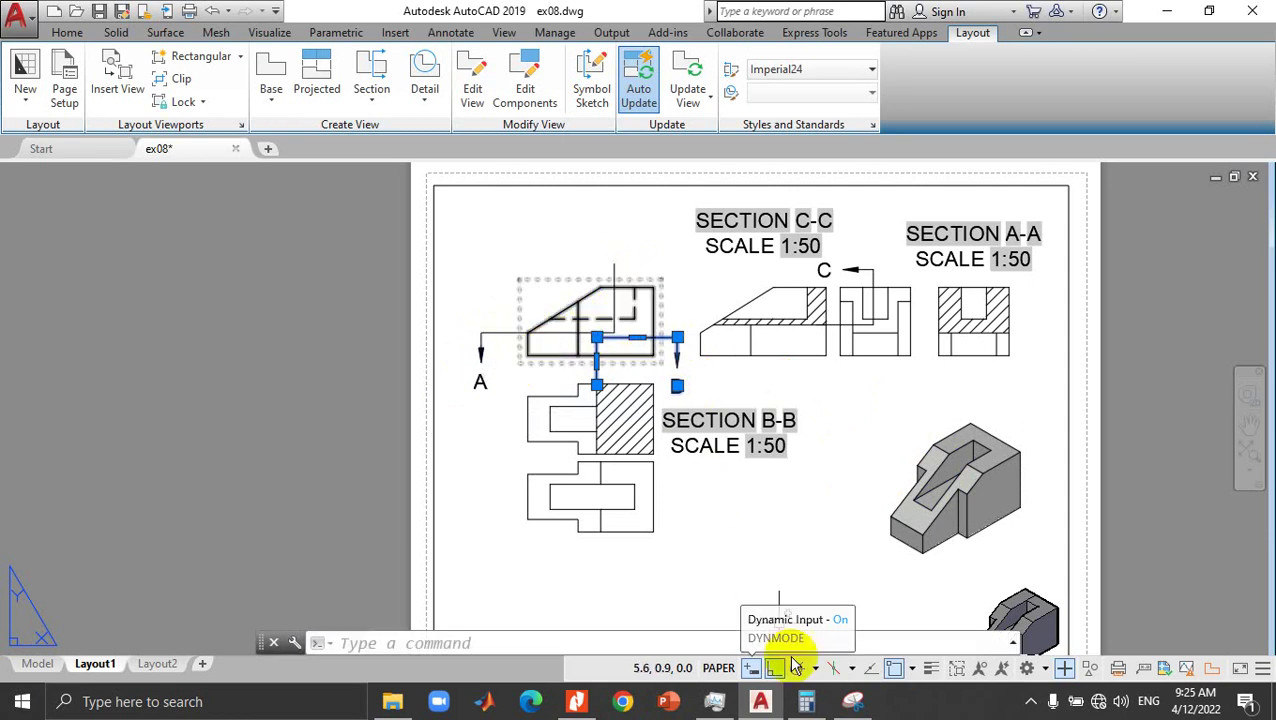
pyautogui.click(855, 704)
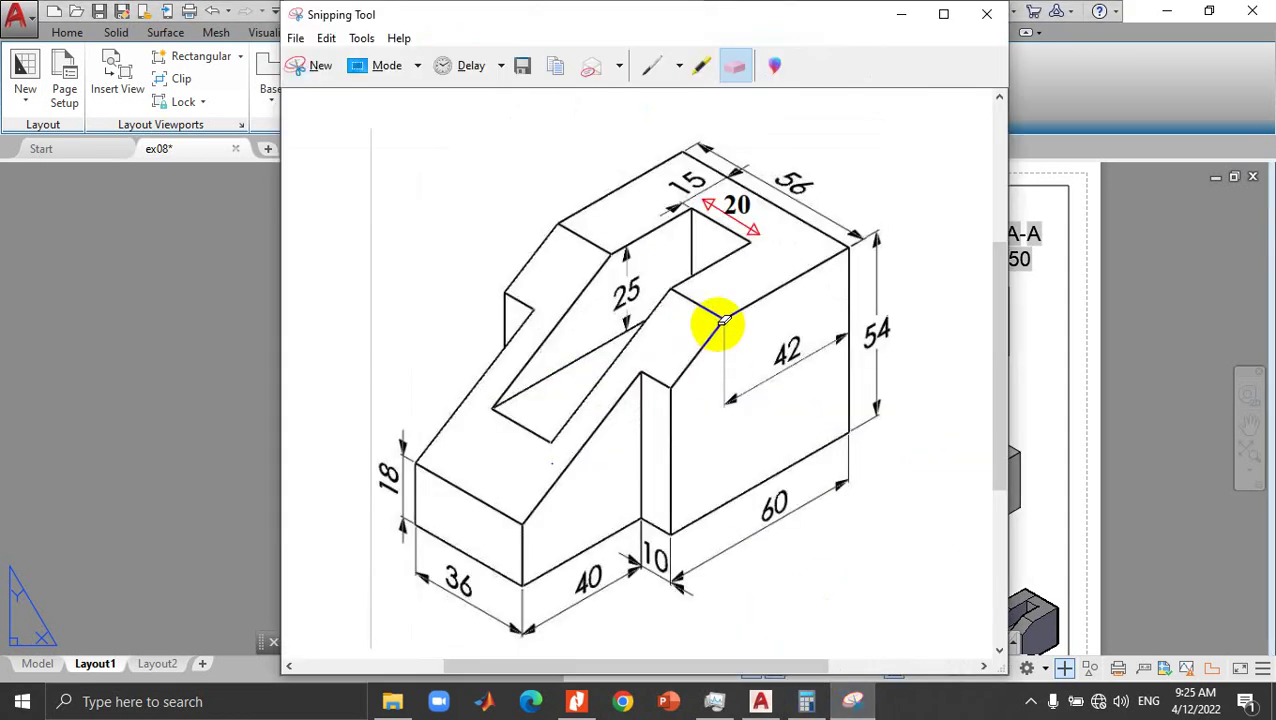
# Step: Trace the cut edges on the isometric in blue, along the vertical, lower and sloped edges
pyautogui.click(651, 66)
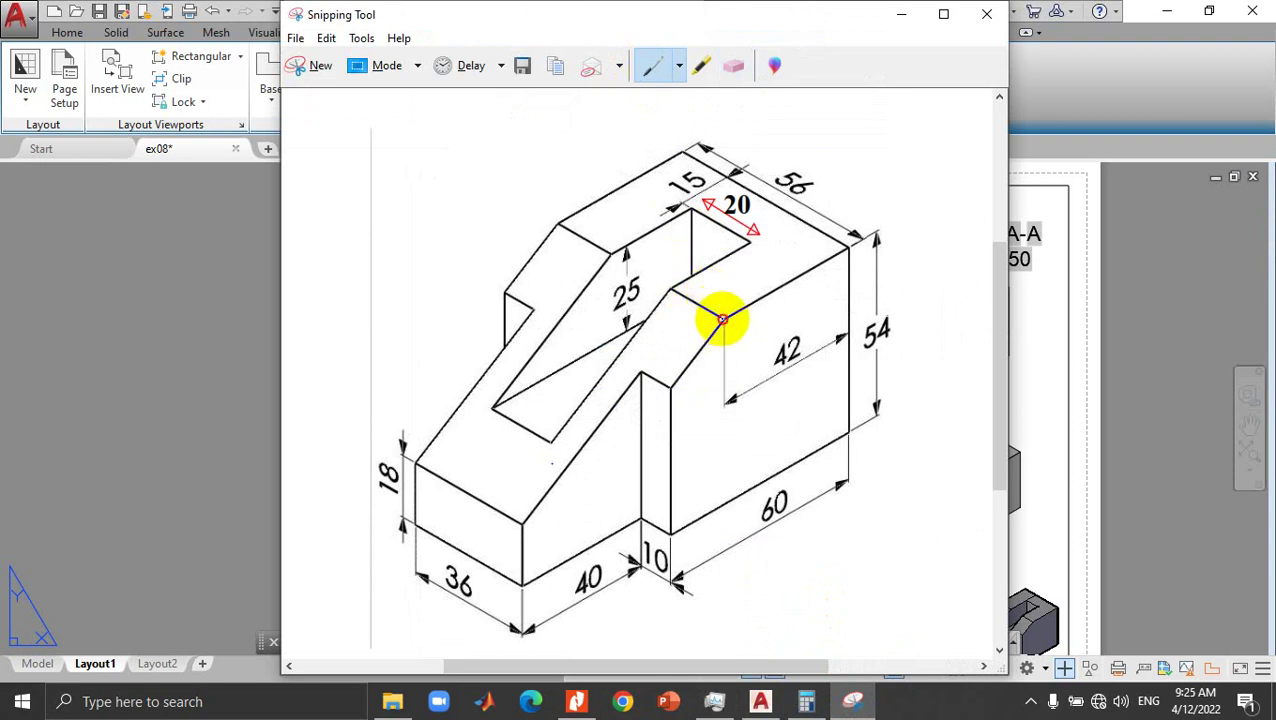
pyautogui.moveTo(722, 320)
pyautogui.mouseDown()
pyautogui.moveTo(670, 437)
pyautogui.moveTo(581, 487)
pyautogui.mouseUp()
pyautogui.moveTo(522, 521); pyautogui.dragTo(455, 484)
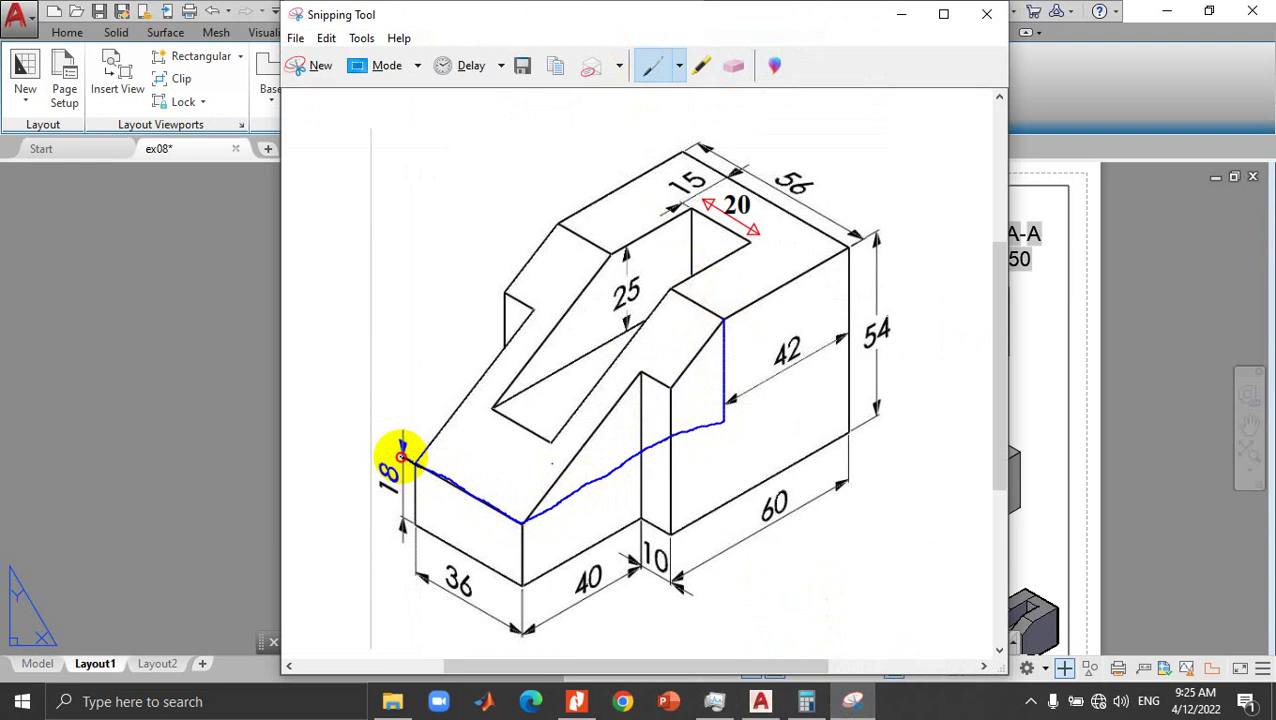
pyautogui.moveTo(427, 435); pyautogui.dragTo(429, 434)
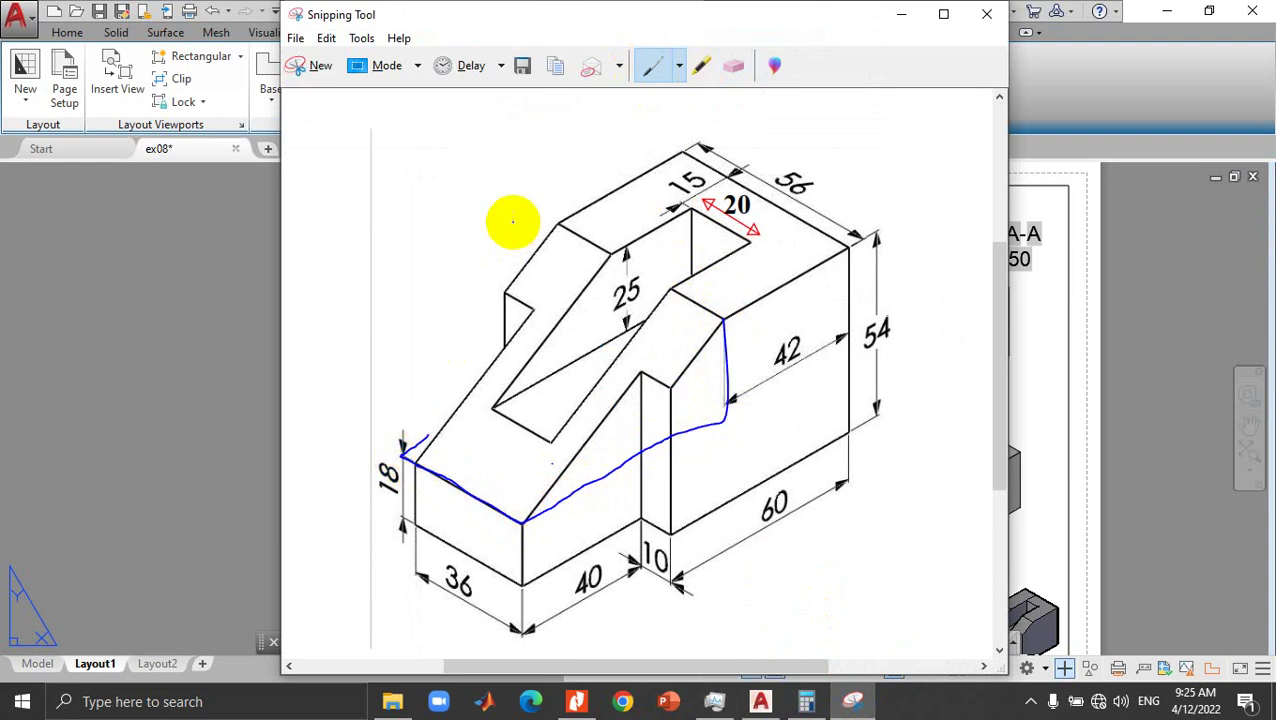
pyautogui.moveTo(560, 218)
pyautogui.mouseDown()
pyautogui.moveTo(550, 319)
pyautogui.moveTo(470, 370)
pyautogui.moveTo(403, 452)
pyautogui.mouseUp()
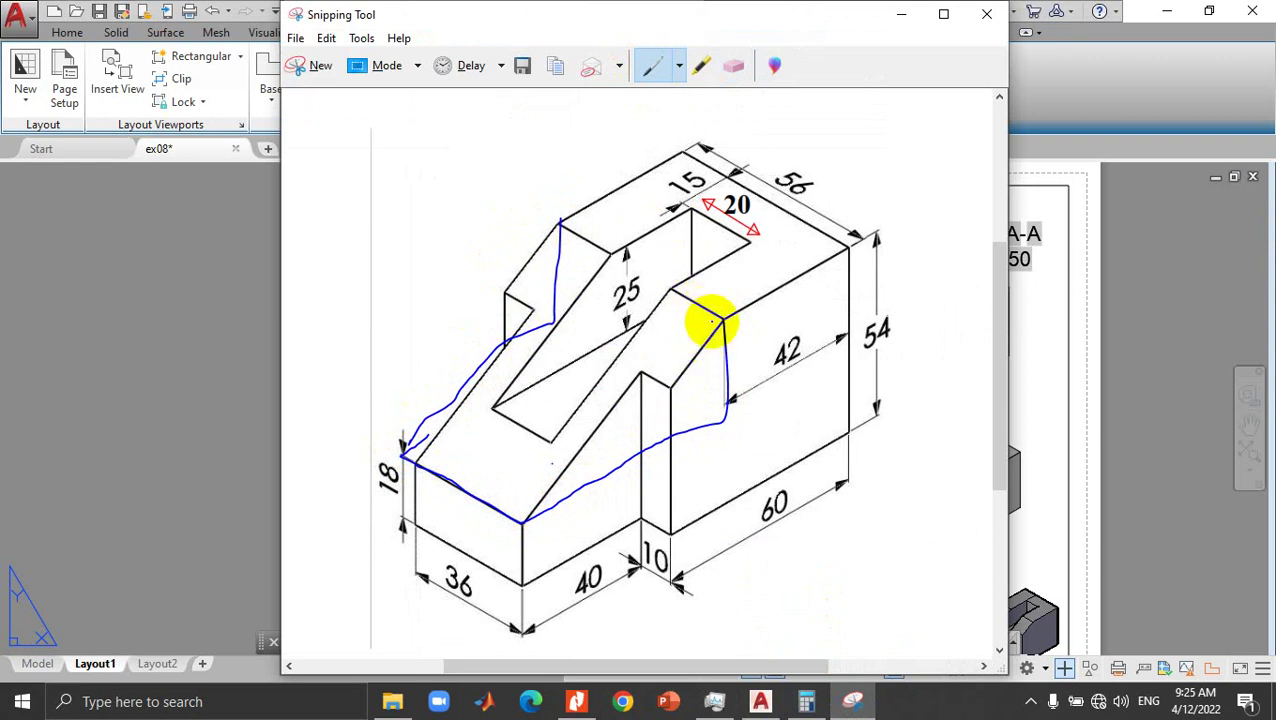
pyautogui.moveTo(671, 307)
pyautogui.mouseDown()
pyautogui.moveTo(667, 369)
pyautogui.moveTo(570, 356)
pyautogui.moveTo(499, 318)
pyautogui.moveTo(555, 228)
pyautogui.moveTo(718, 316)
pyautogui.moveTo(732, 507)
pyautogui.moveTo(498, 407)
pyautogui.moveTo(522, 262)
pyautogui.mouseUp()
pyautogui.moveTo(738, 430)
pyautogui.mouseDown()
pyautogui.moveTo(604, 421)
pyautogui.moveTo(624, 293)
pyautogui.moveTo(544, 257)
pyautogui.moveTo(507, 276)
pyautogui.moveTo(560, 230)
pyautogui.mouseUp()
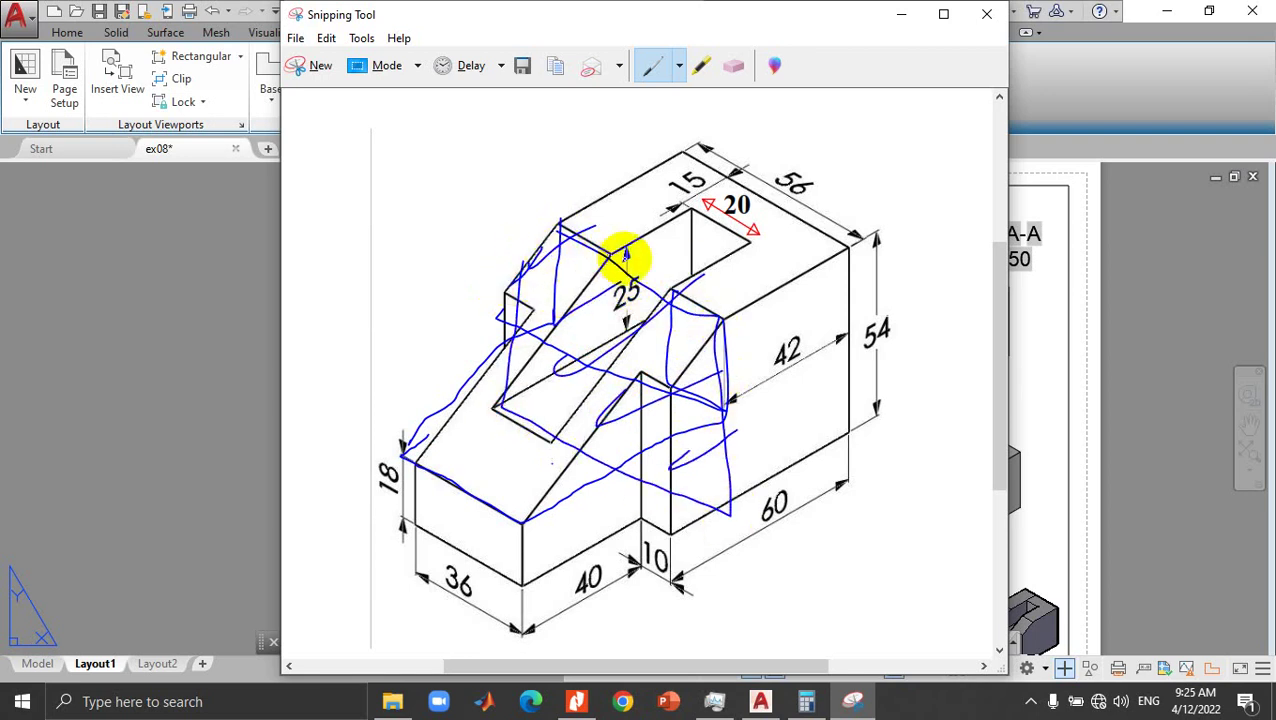
# Step: Switch to the red pen, outline the removed portion in red, then return to AutoCAD
pyautogui.click(680, 70)
pyautogui.click(688, 94)
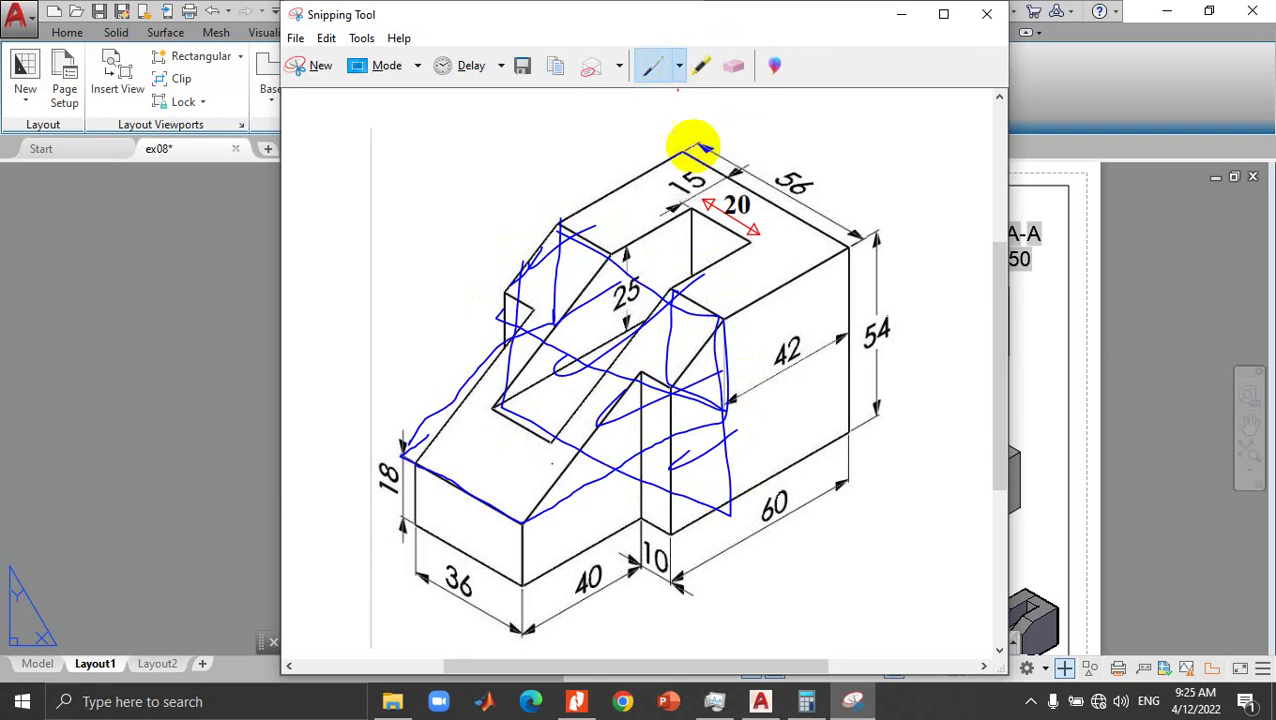
pyautogui.moveTo(691, 322); pyautogui.dragTo(690, 405)
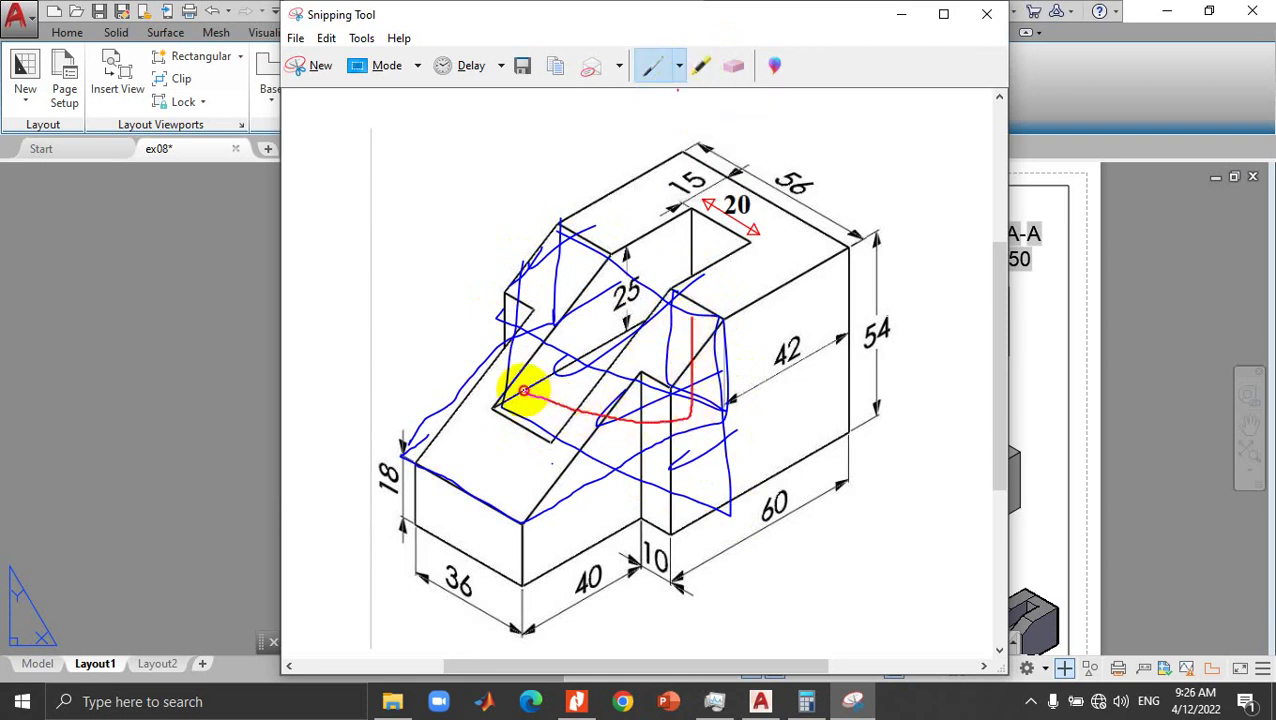
pyautogui.moveTo(524, 390); pyautogui.dragTo(561, 235)
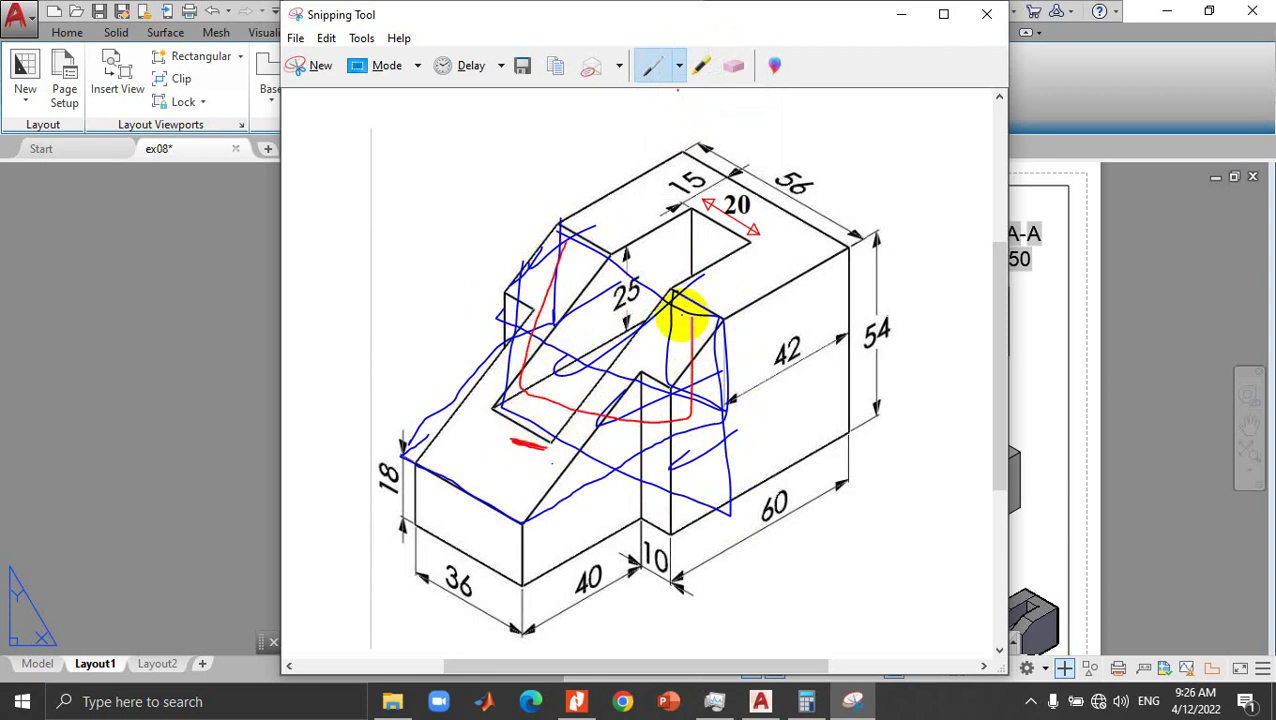
pyautogui.moveTo(658, 420); pyautogui.dragTo(655, 380)
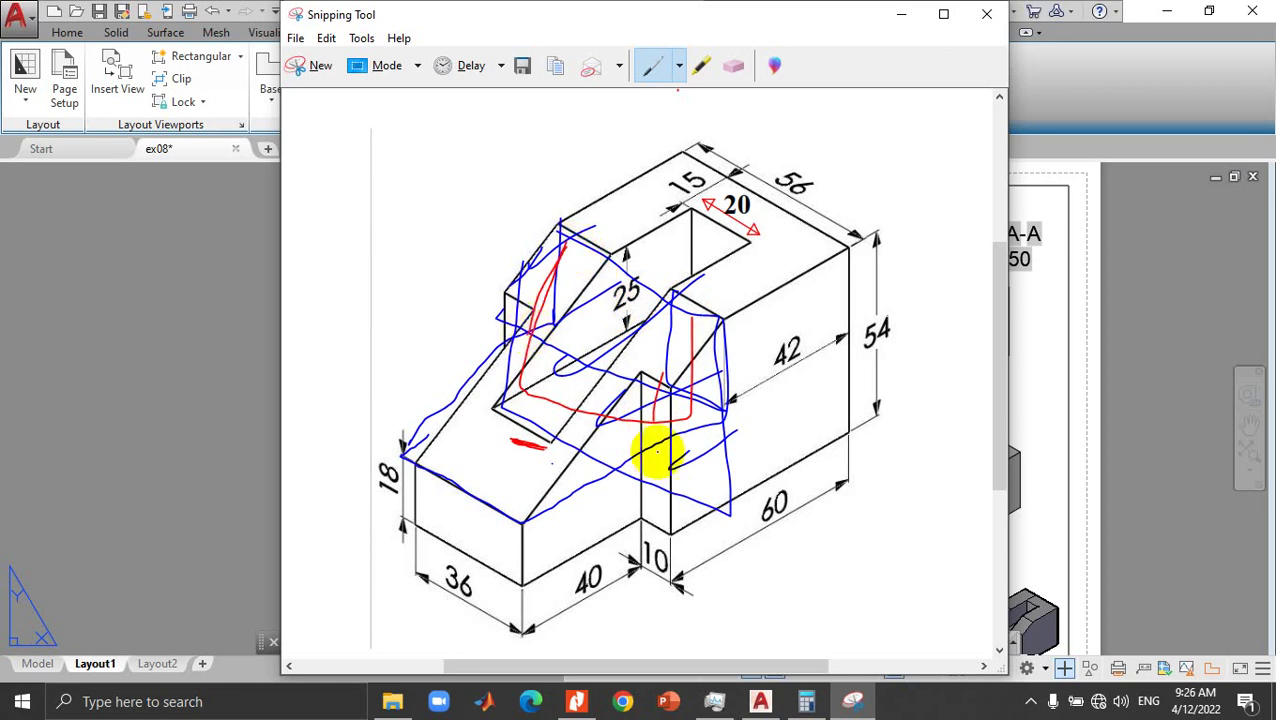
pyautogui.click(760, 702)
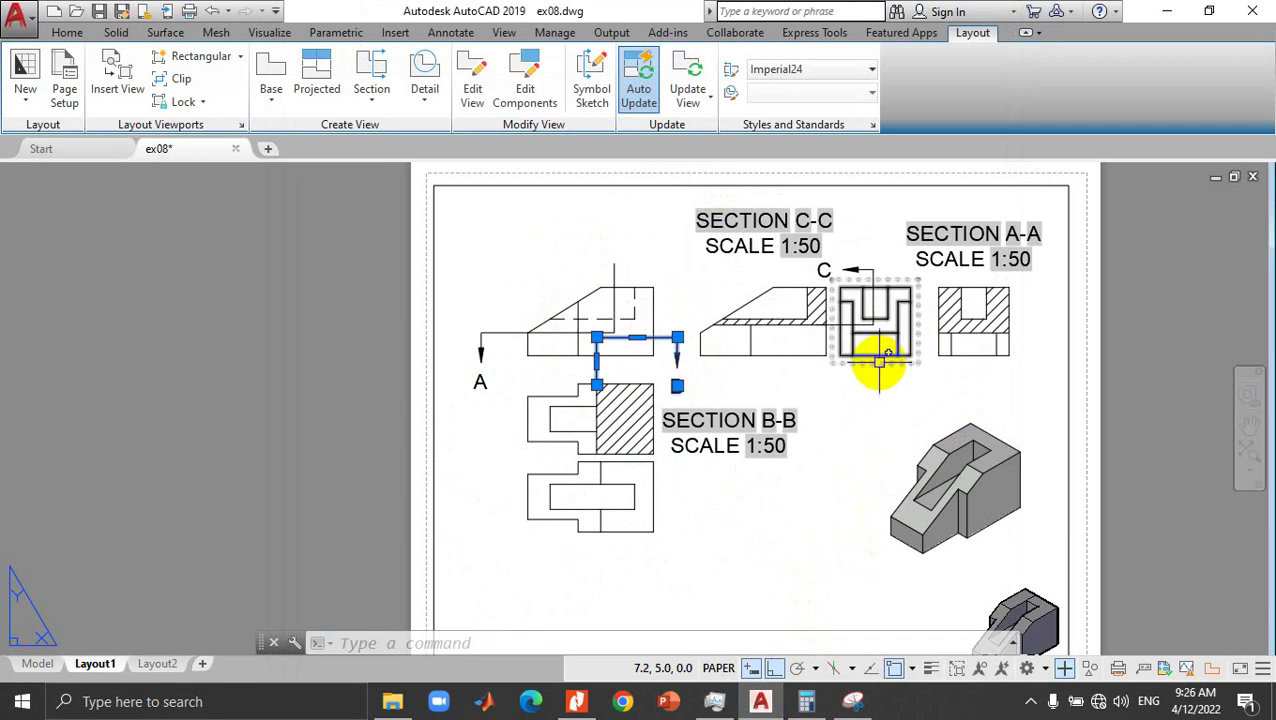
# Step: Stretch section line A upward on the top-left view so only the top of A-A is hatched, then reopen the sketch
pyautogui.scroll(2, 878, 362)
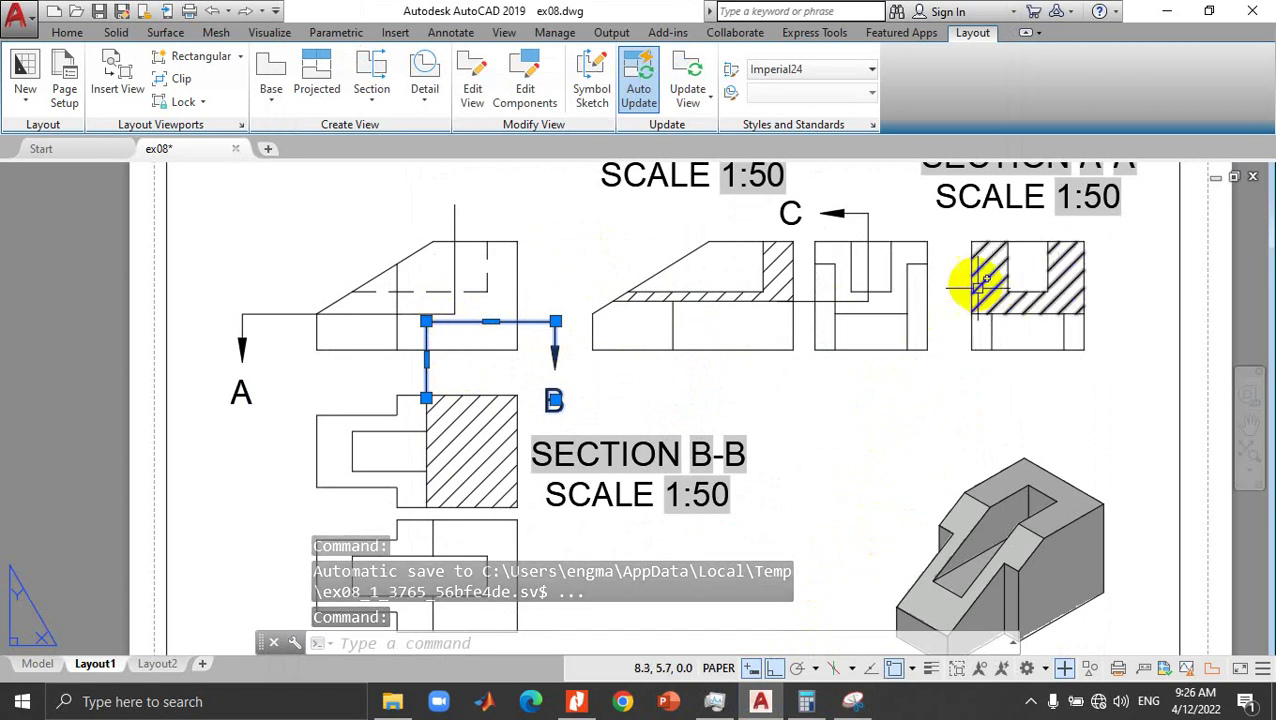
pyautogui.click(348, 316)
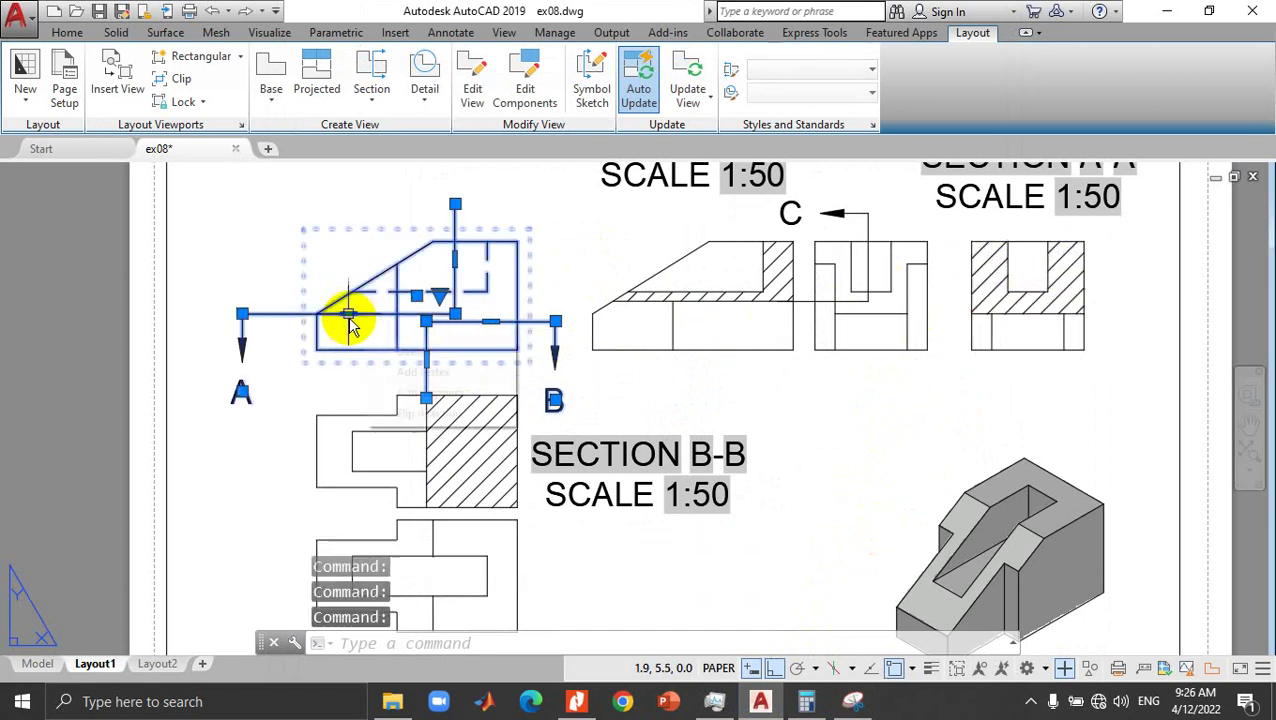
pyautogui.click(350, 314)
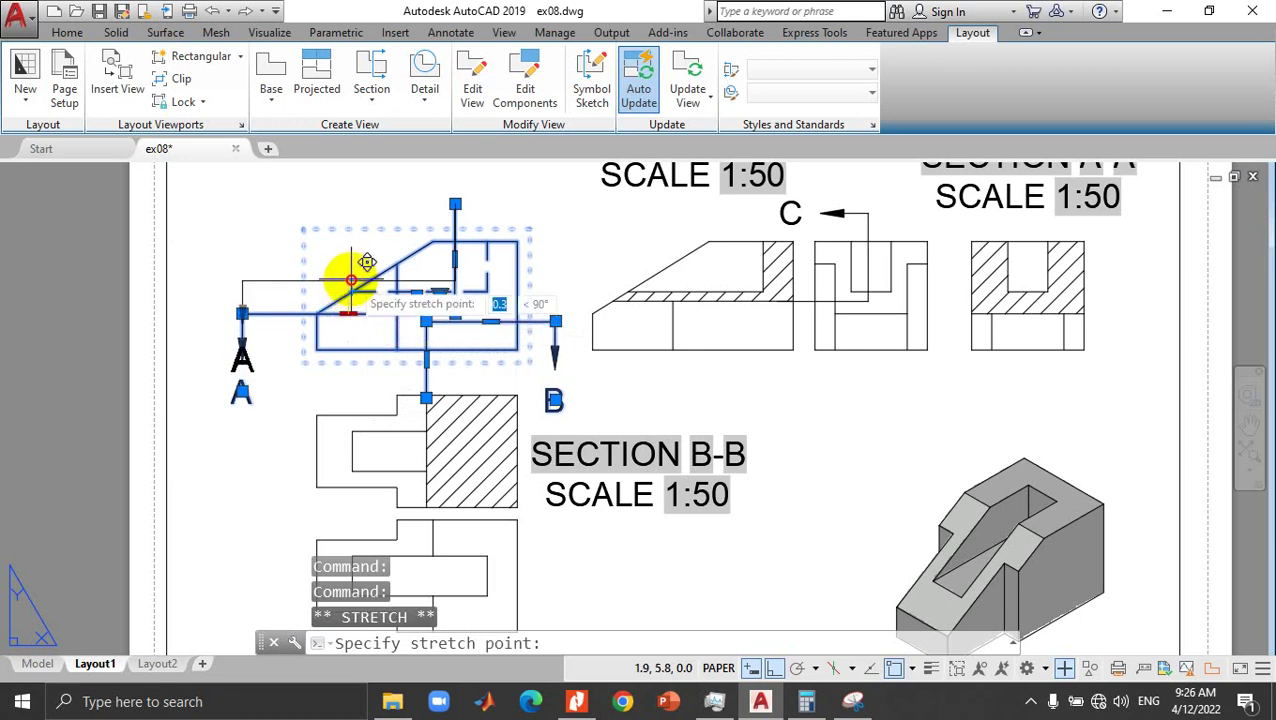
pyautogui.click(348, 278)
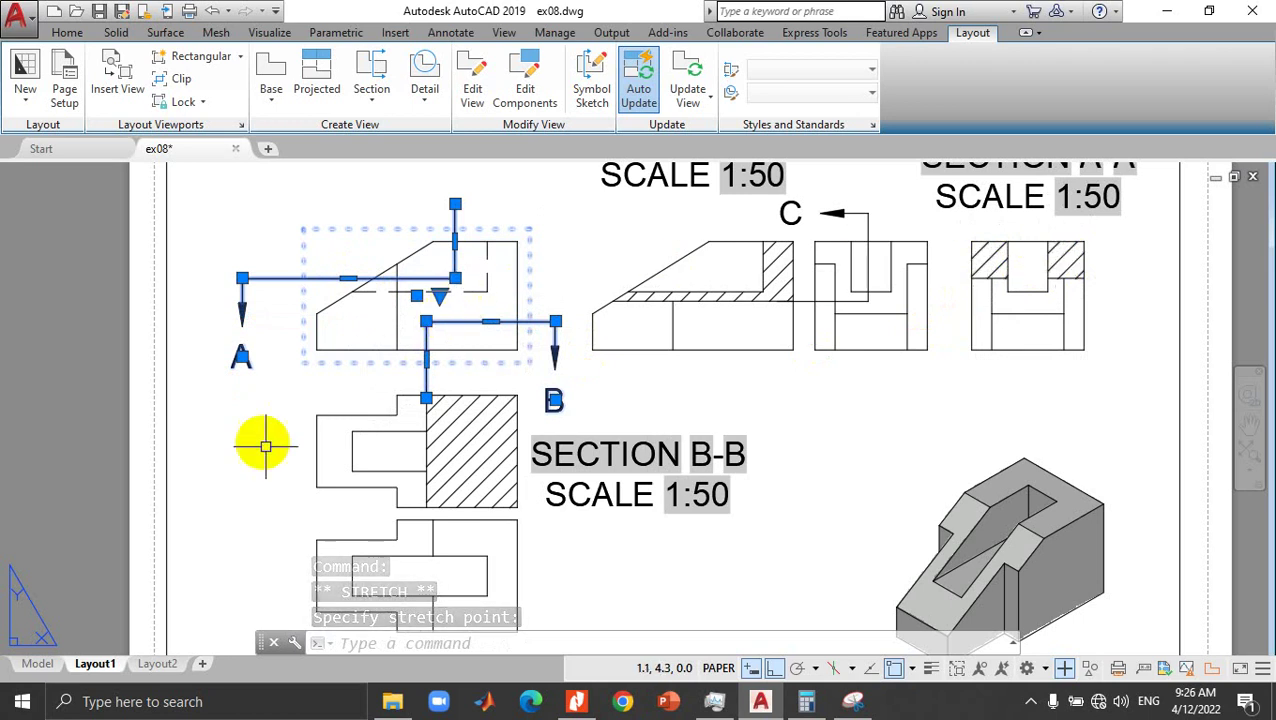
pyautogui.click(852, 700)
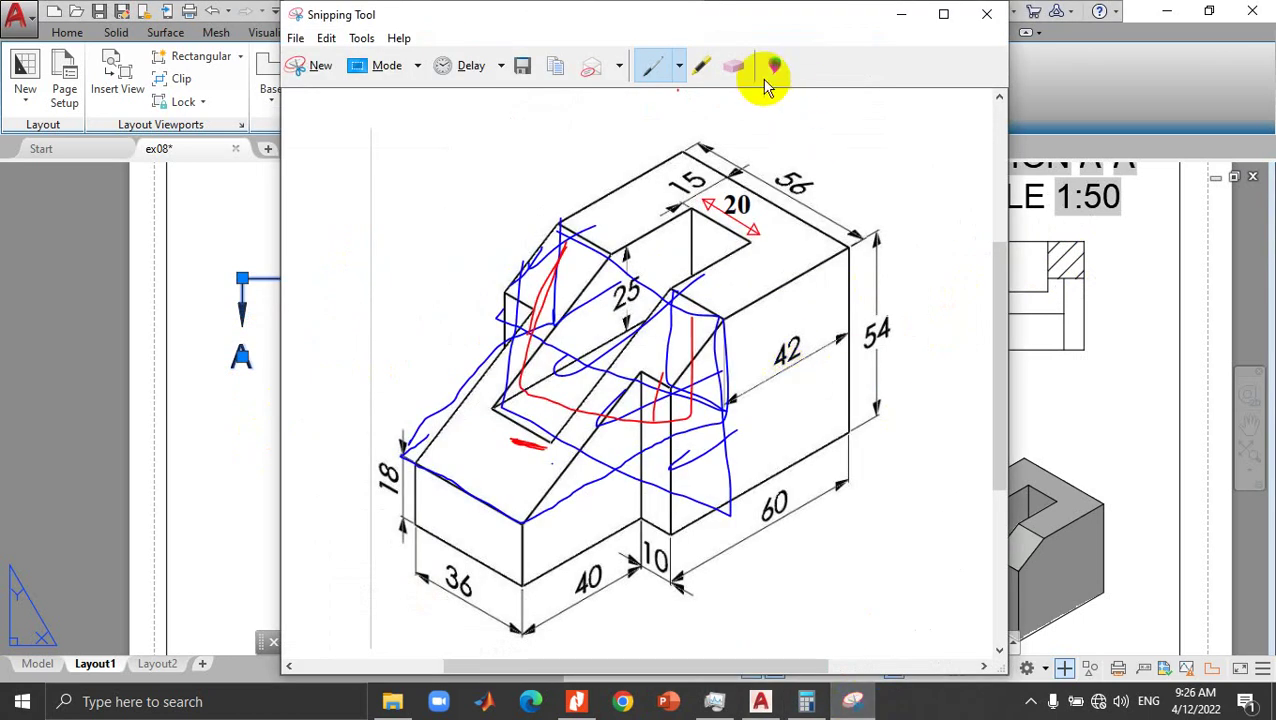
# Step: Erase the red and blue pen marks, then close Snipping Tool choosing No to saving
pyautogui.moveTo(739, 259)
pyautogui.mouseDown()
pyautogui.moveTo(584, 407)
pyautogui.moveTo(607, 470)
pyautogui.moveTo(450, 416)
pyautogui.mouseUp()
pyautogui.moveTo(535, 428)
pyautogui.mouseDown()
pyautogui.moveTo(515, 270)
pyautogui.moveTo(592, 287)
pyautogui.moveTo(570, 314)
pyautogui.mouseUp()
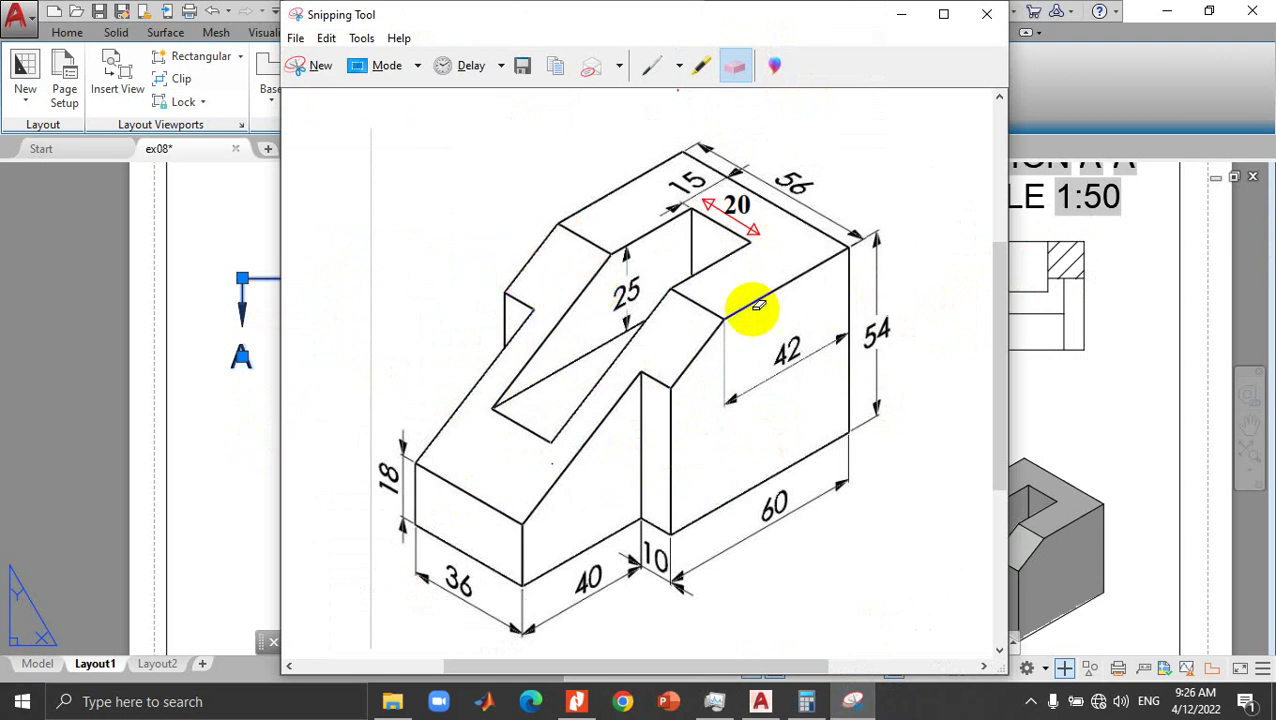
pyautogui.click(987, 15)
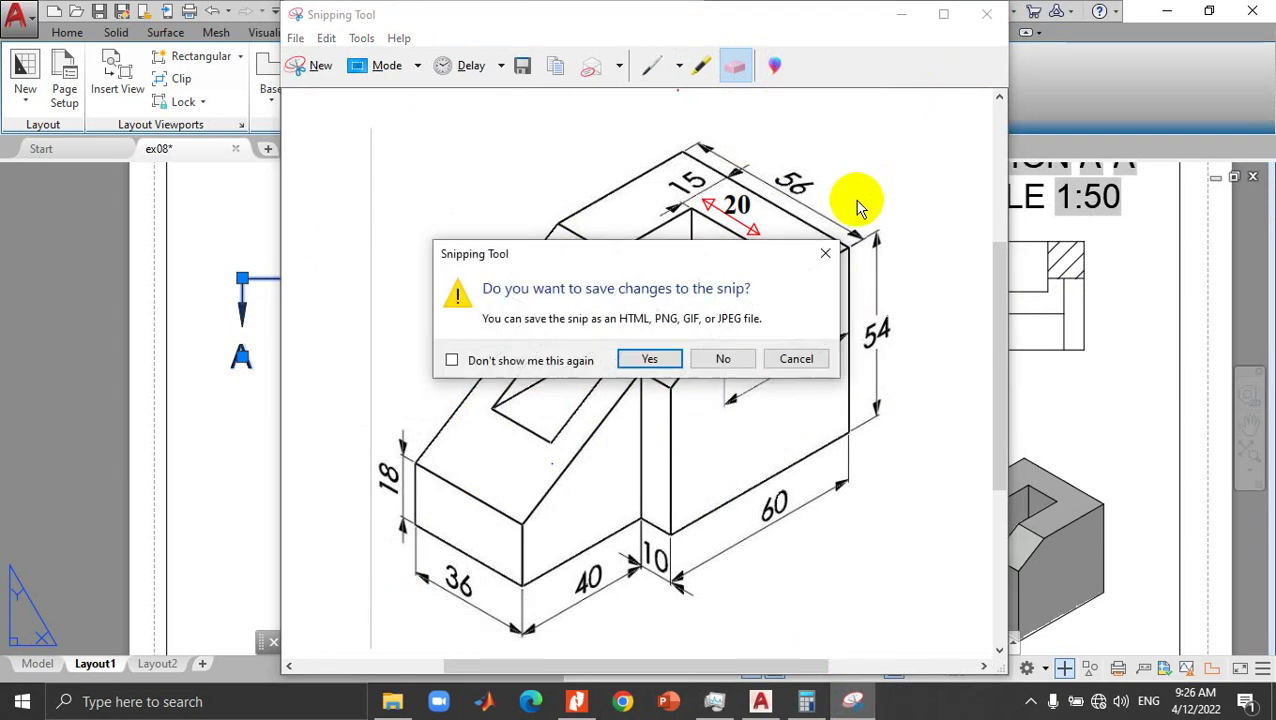
pyautogui.click(738, 357)
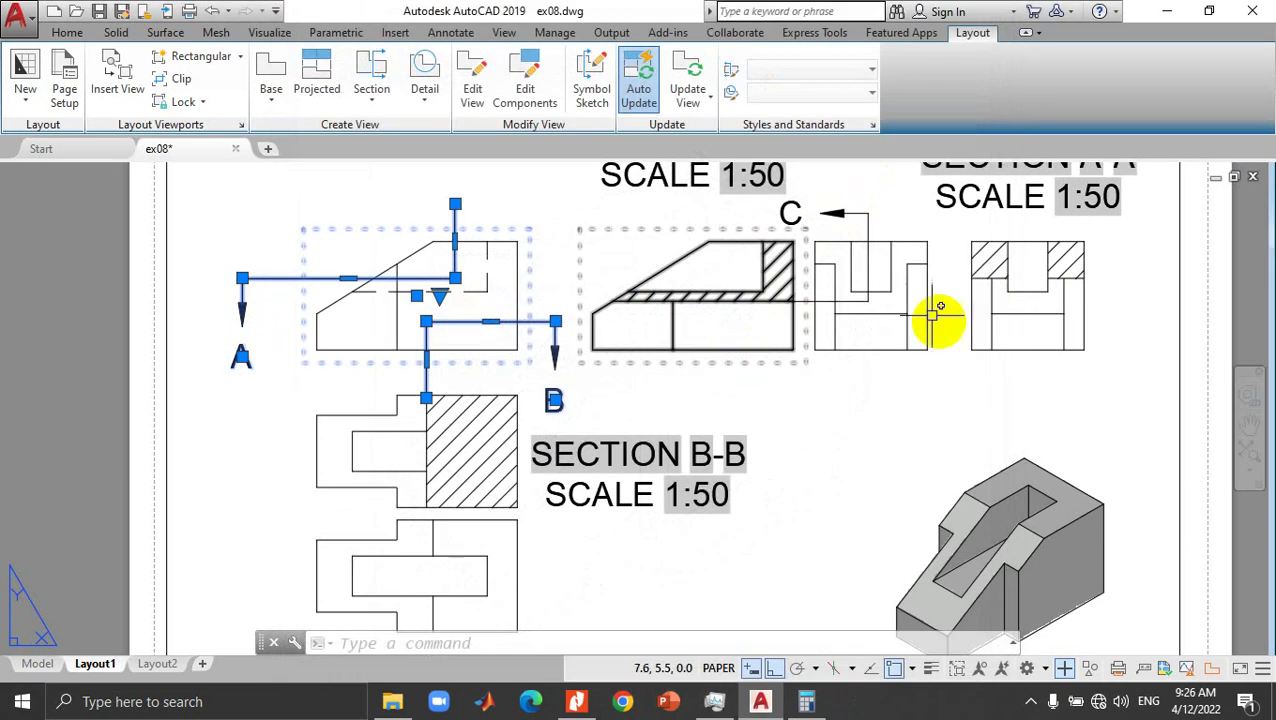
# Step: Zoom to the full sheet, deselect the view with Esc, and show the Application menu's Print options
pyautogui.scroll(1, 1120, 308)
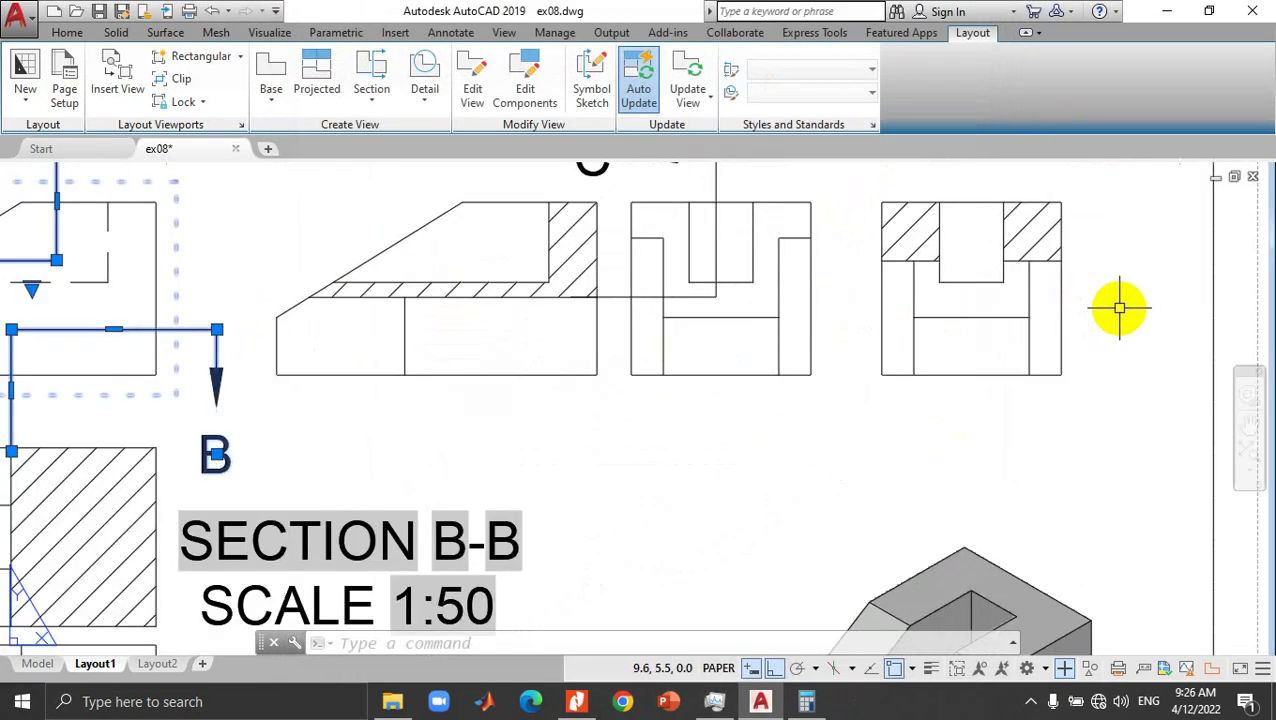
pyautogui.scroll(-3, 1120, 308)
pyautogui.scroll(-2, 1120, 308)
pyautogui.scroll(2, 1120, 308)
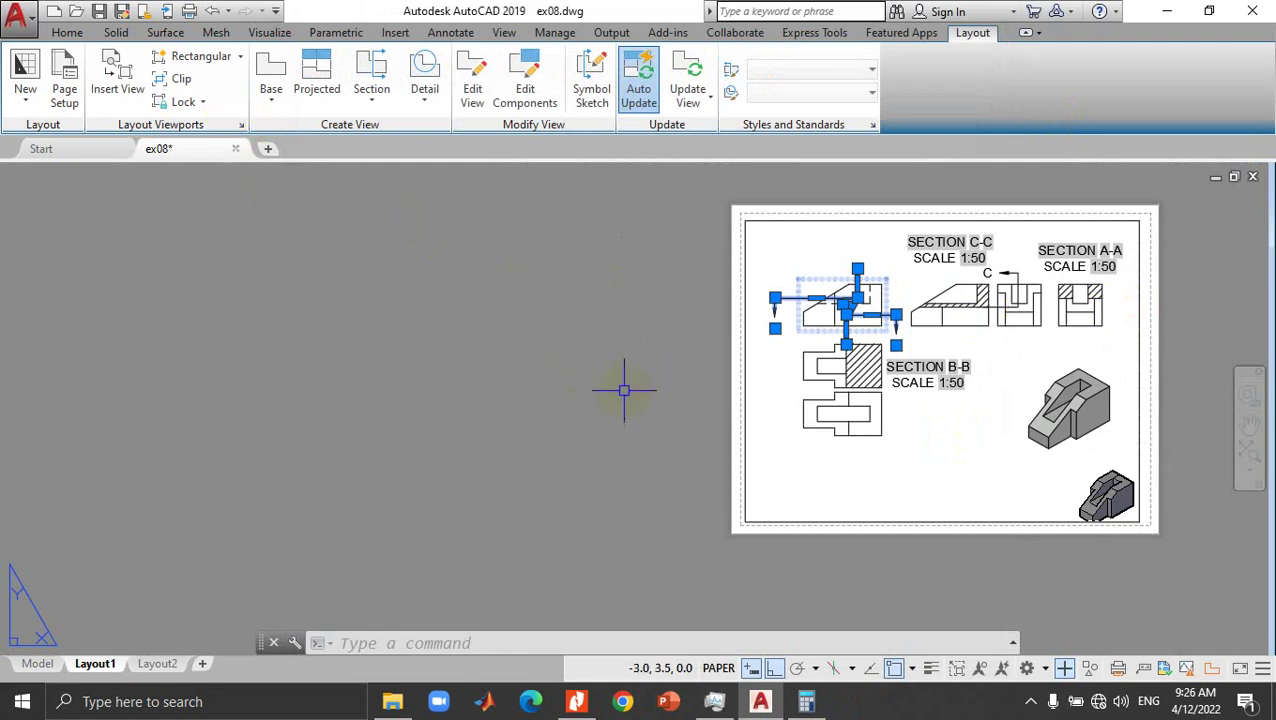
pyautogui.press('Escape')
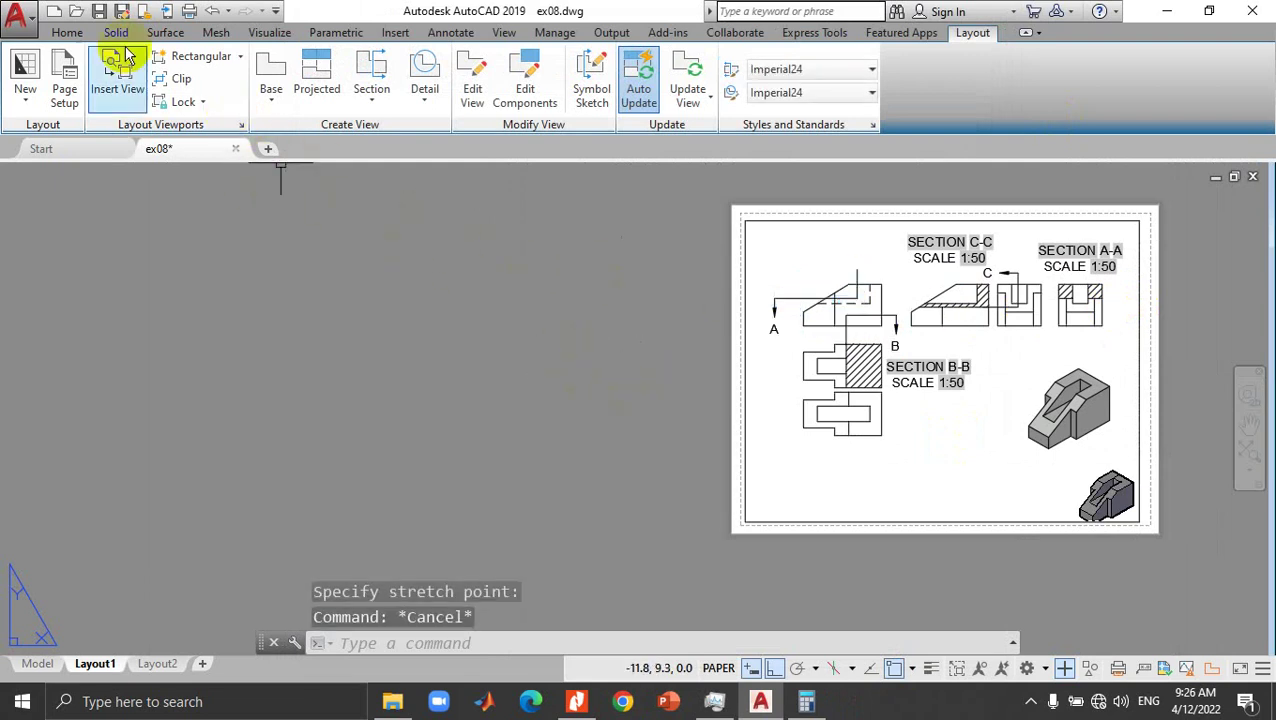
pyautogui.click(37, 32)
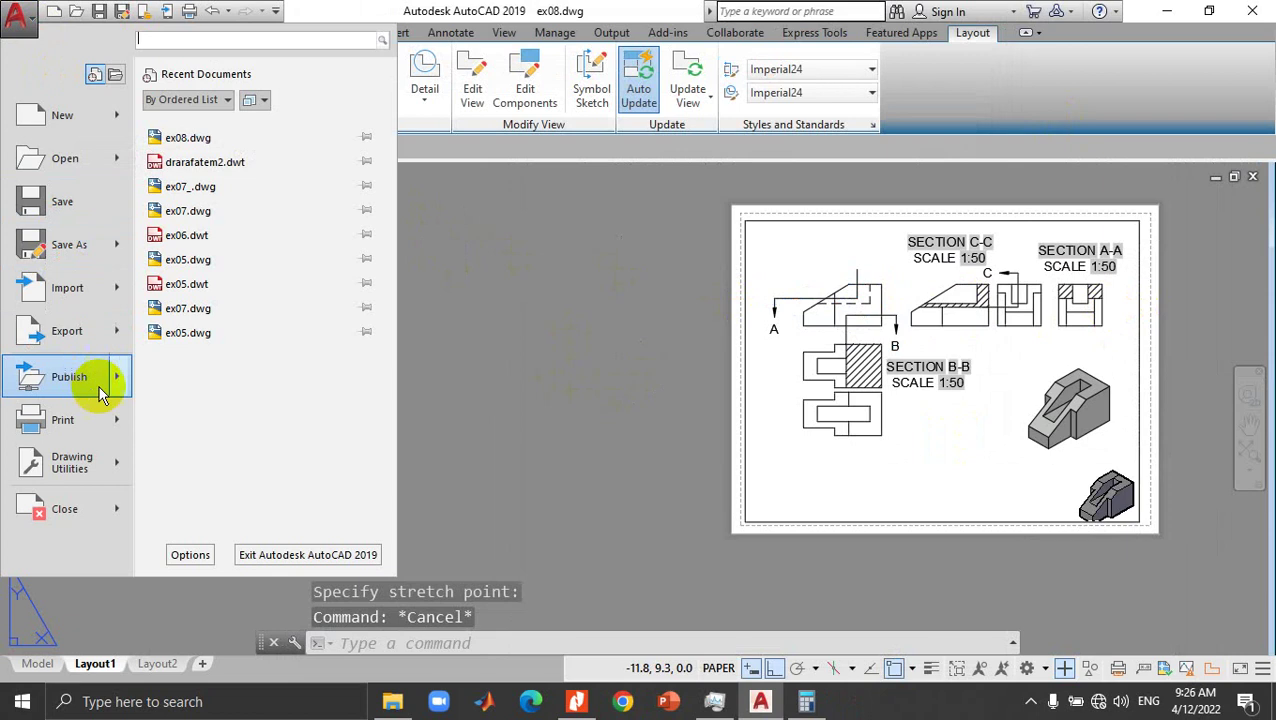
pyautogui.moveTo(62, 419)
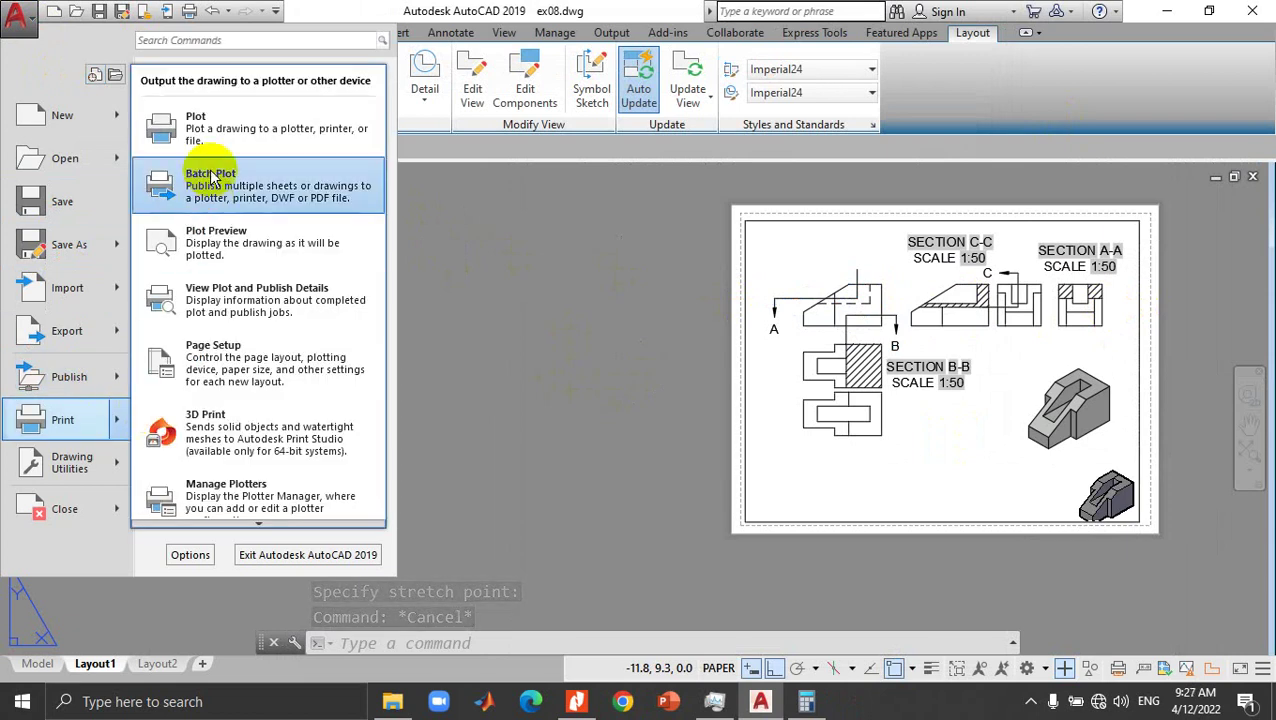
# Step: Set up the Layout1 plot with the DWG To PDF.pc3 plotter and ISO A4 (297 x 210 mm) paper
pyautogui.click(211, 143)
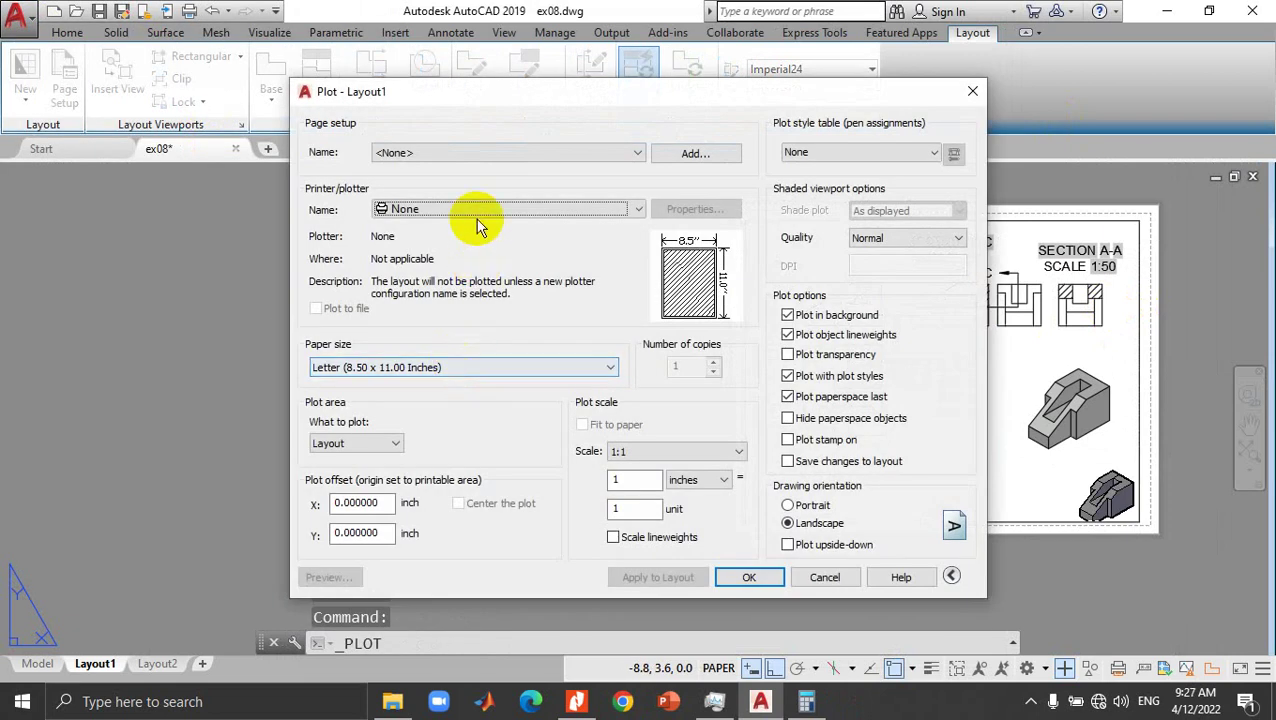
pyautogui.click(478, 210)
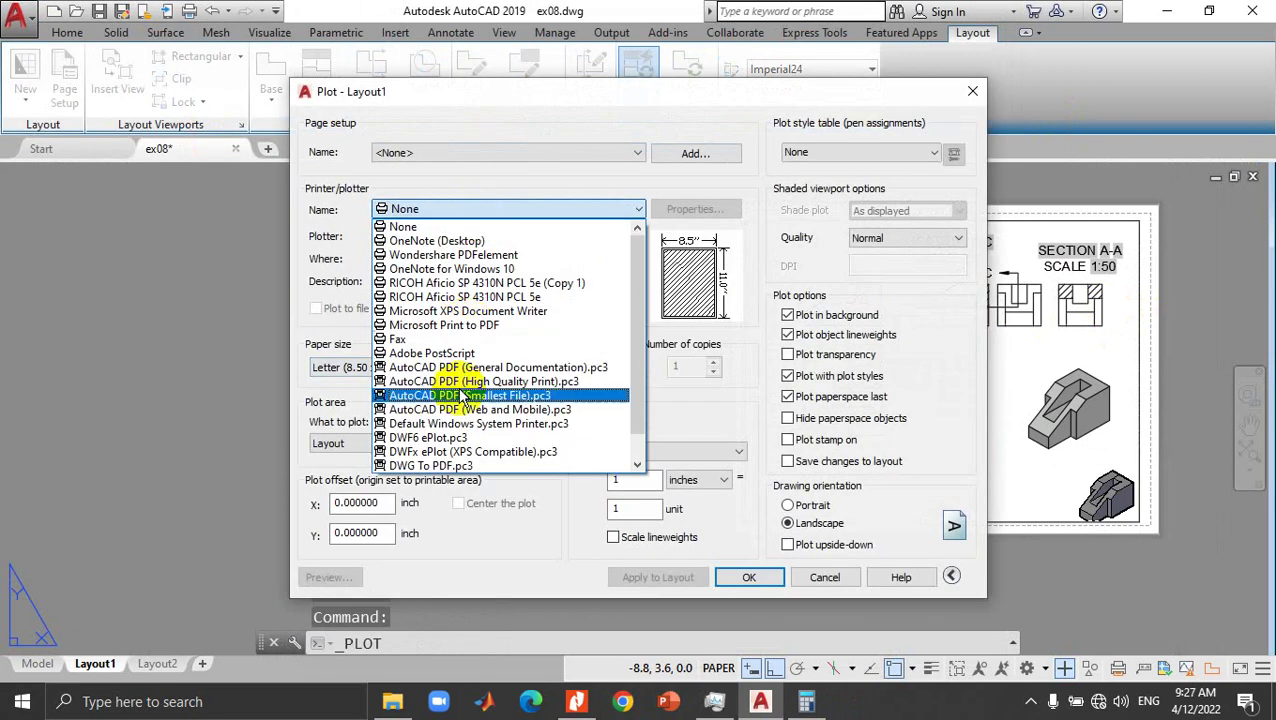
pyautogui.click(466, 467)
pyautogui.click(450, 367)
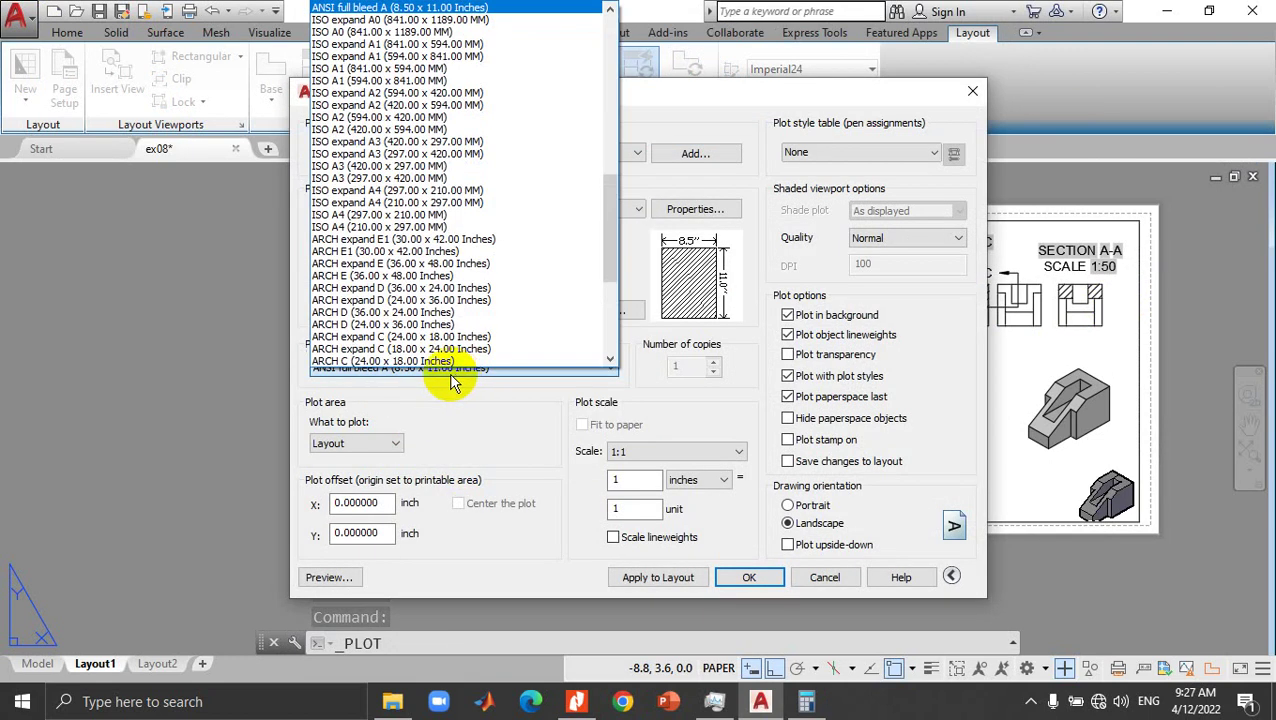
pyautogui.click(446, 216)
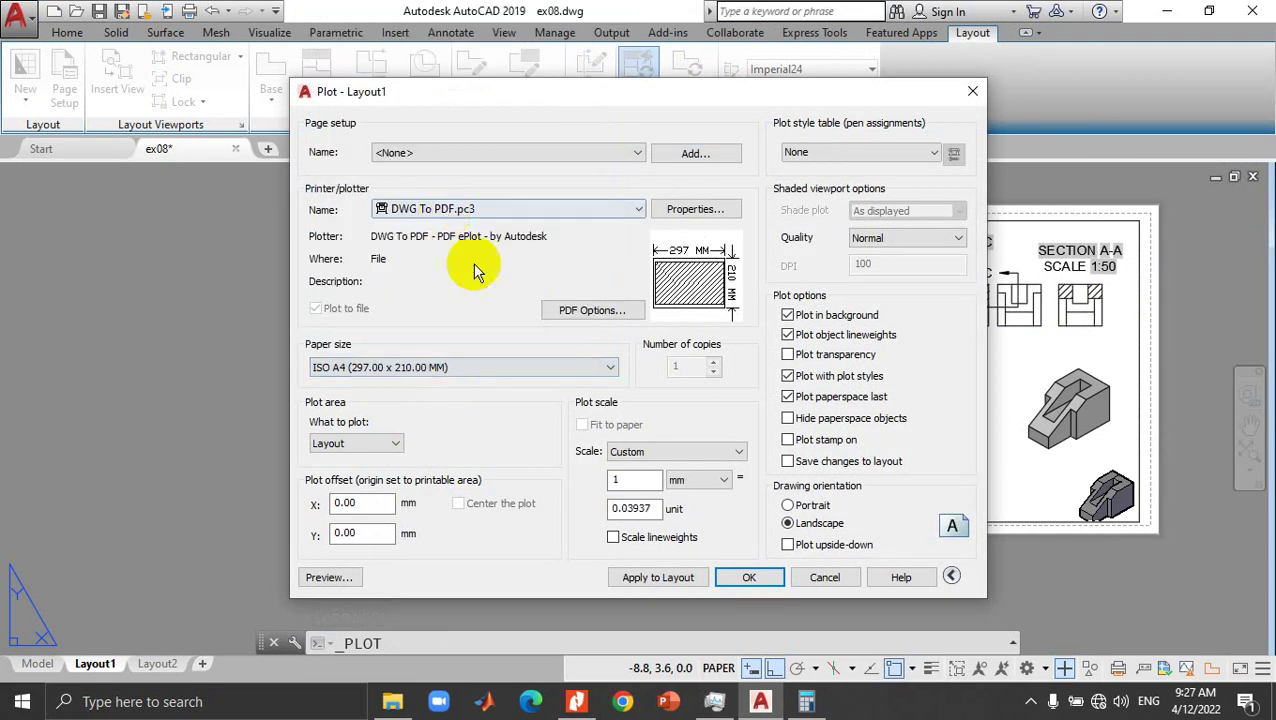
# Step: Plot the layout to a PDF file named ex08-Layout1_halfsections
pyautogui.click(726, 578)
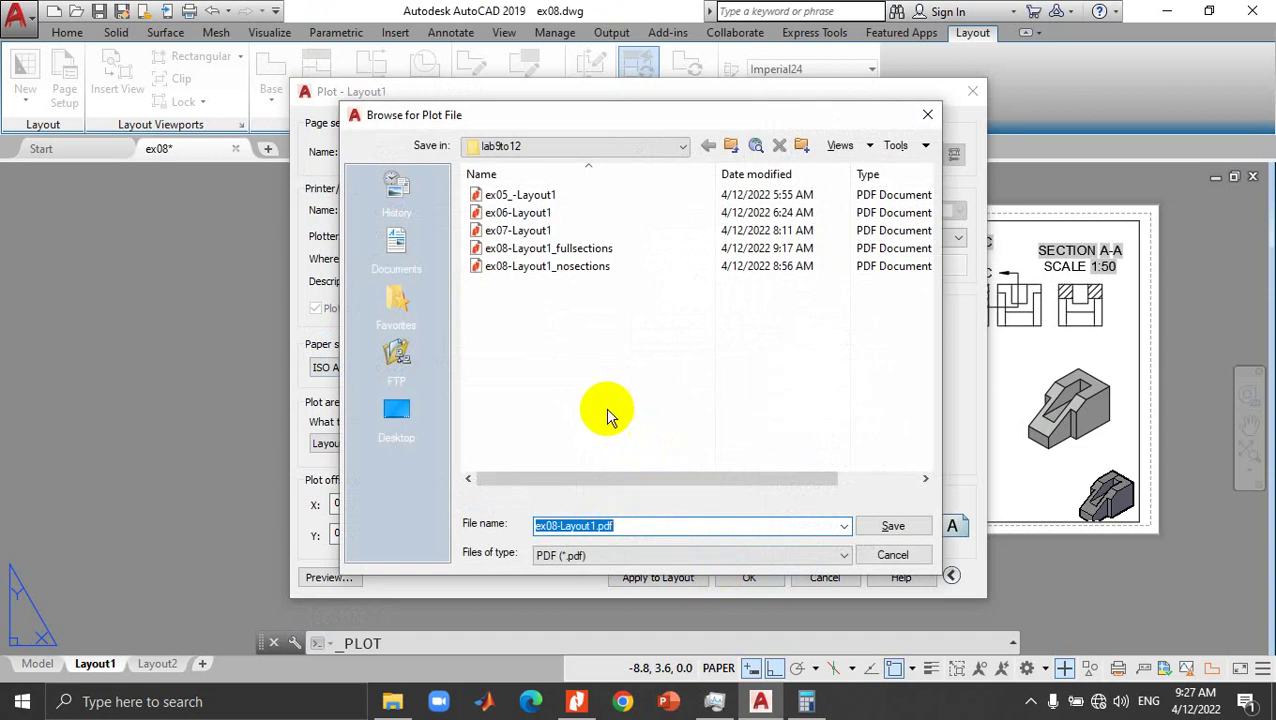
pyautogui.click(585, 249)
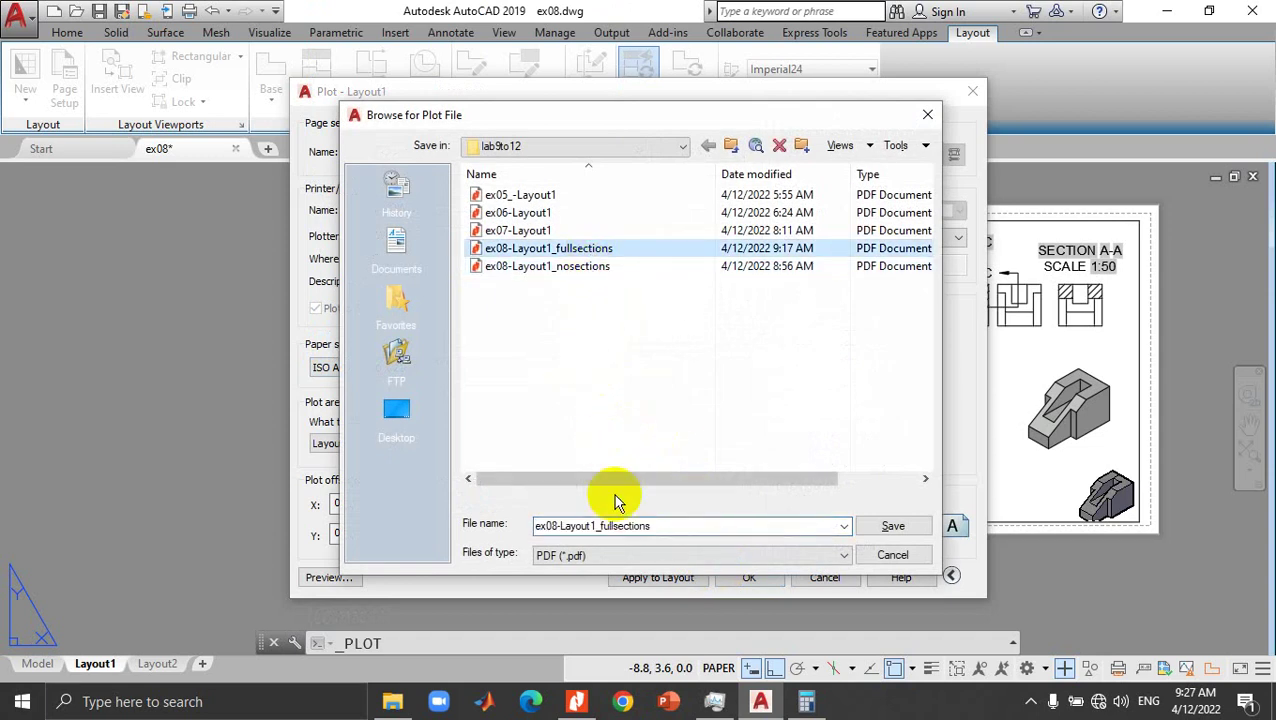
pyautogui.click(604, 528)
pyautogui.write('hal')
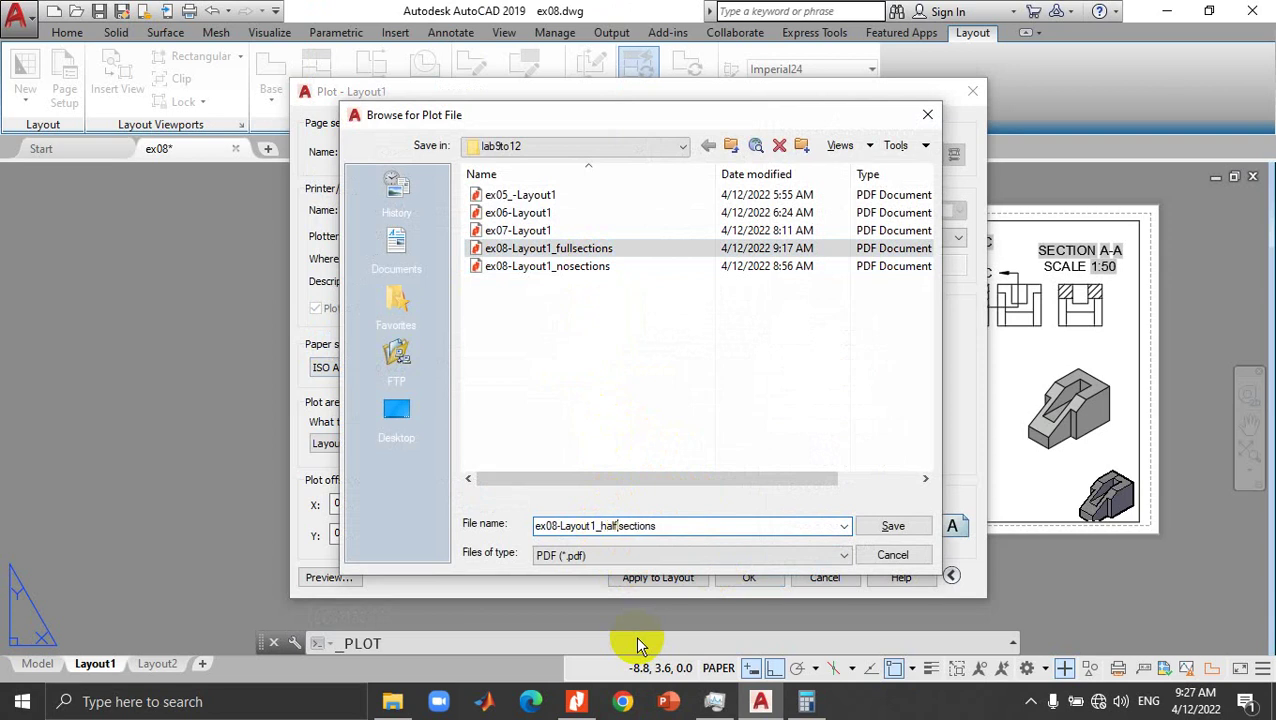
pyautogui.click(861, 525)
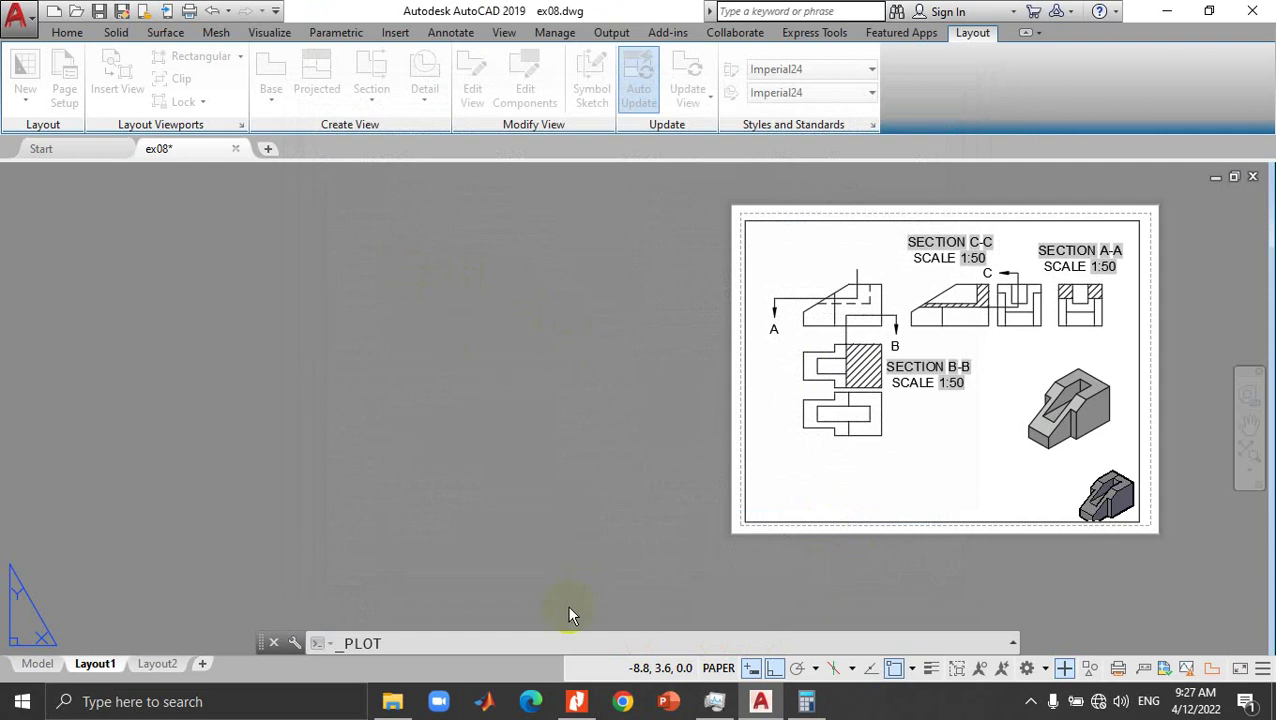
# Step: Open ex08-Layout1_halfsections.pdf in Nitro Pro and fit the whole page in view
pyautogui.click(403, 699)
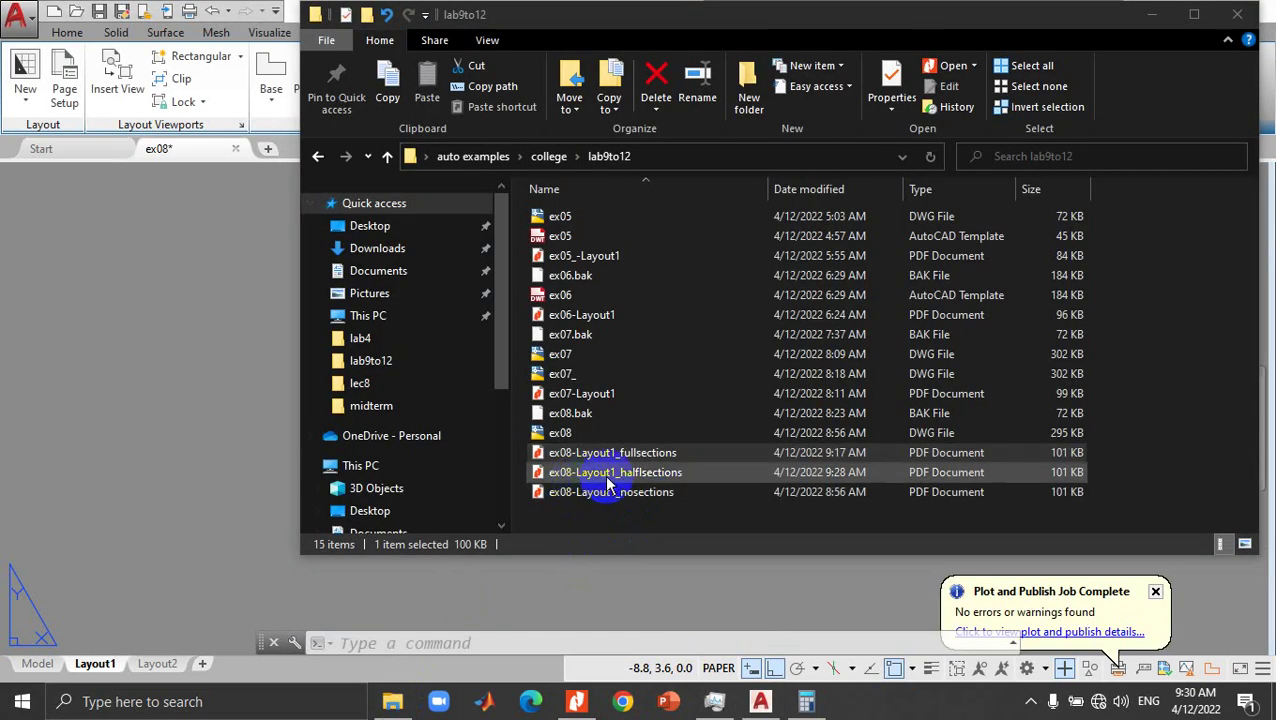
pyautogui.click(618, 483)
pyautogui.doubleClick(628, 482)
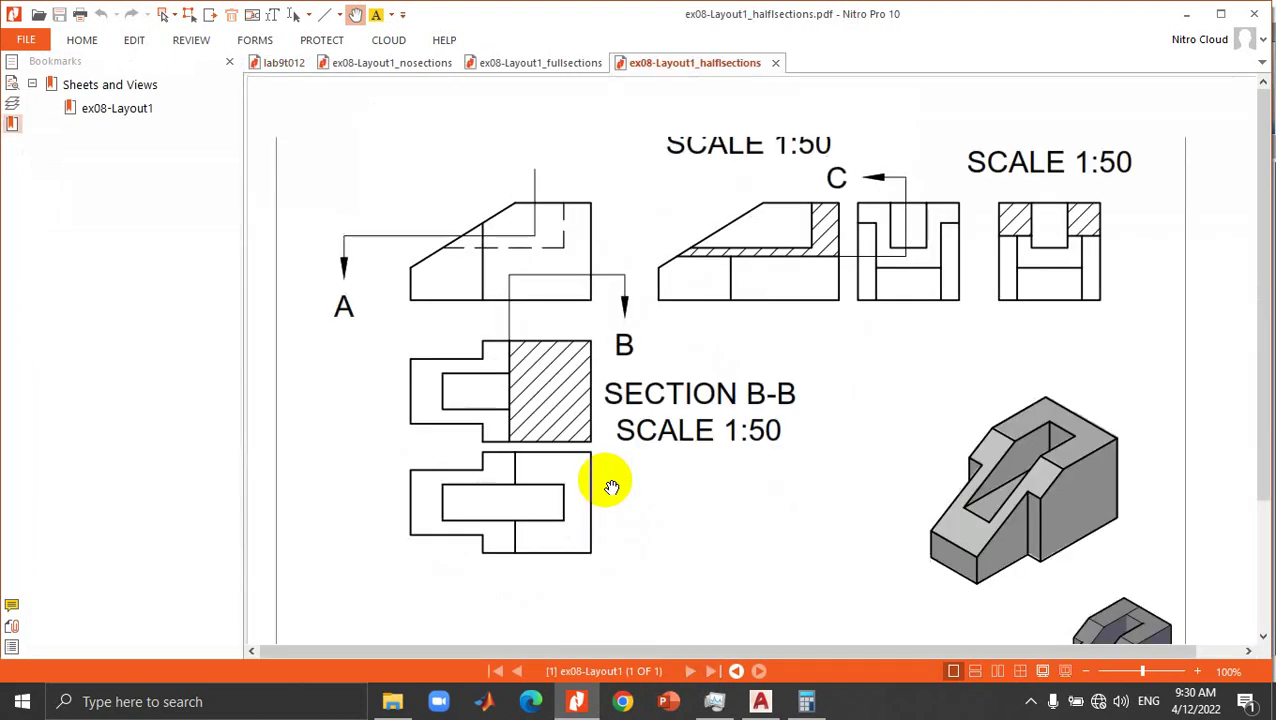
pyautogui.click(1065, 671)
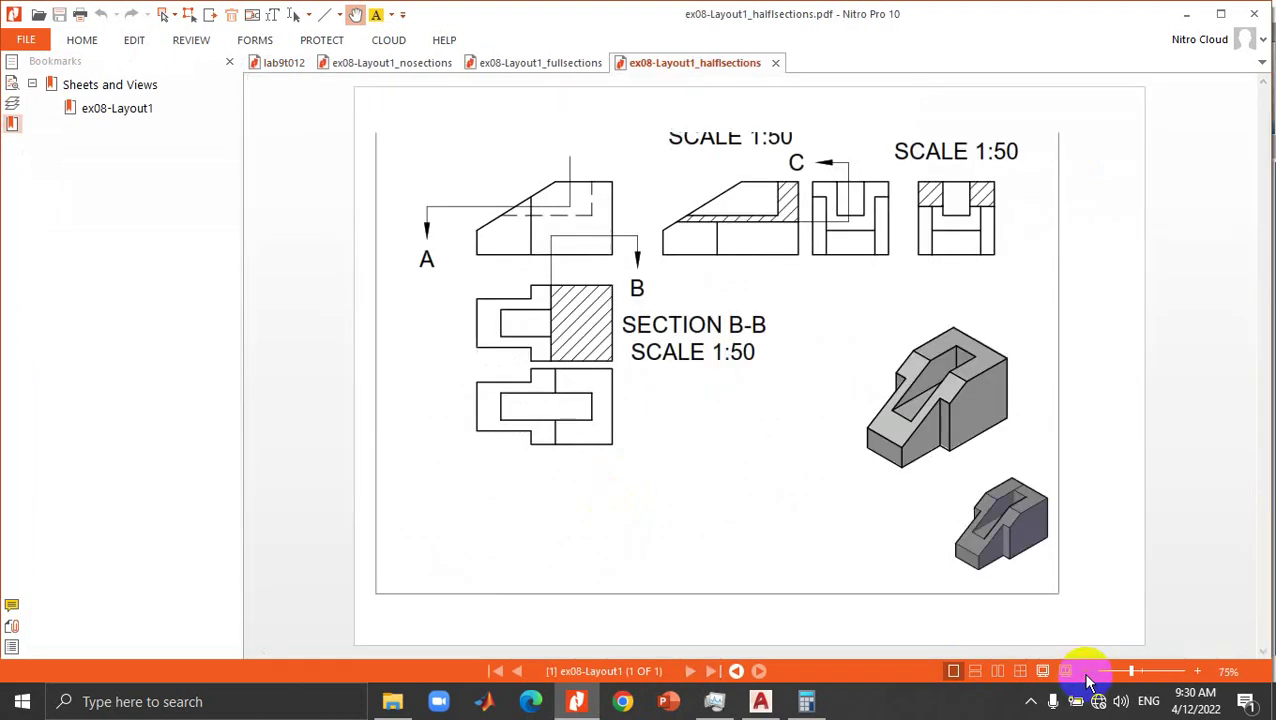